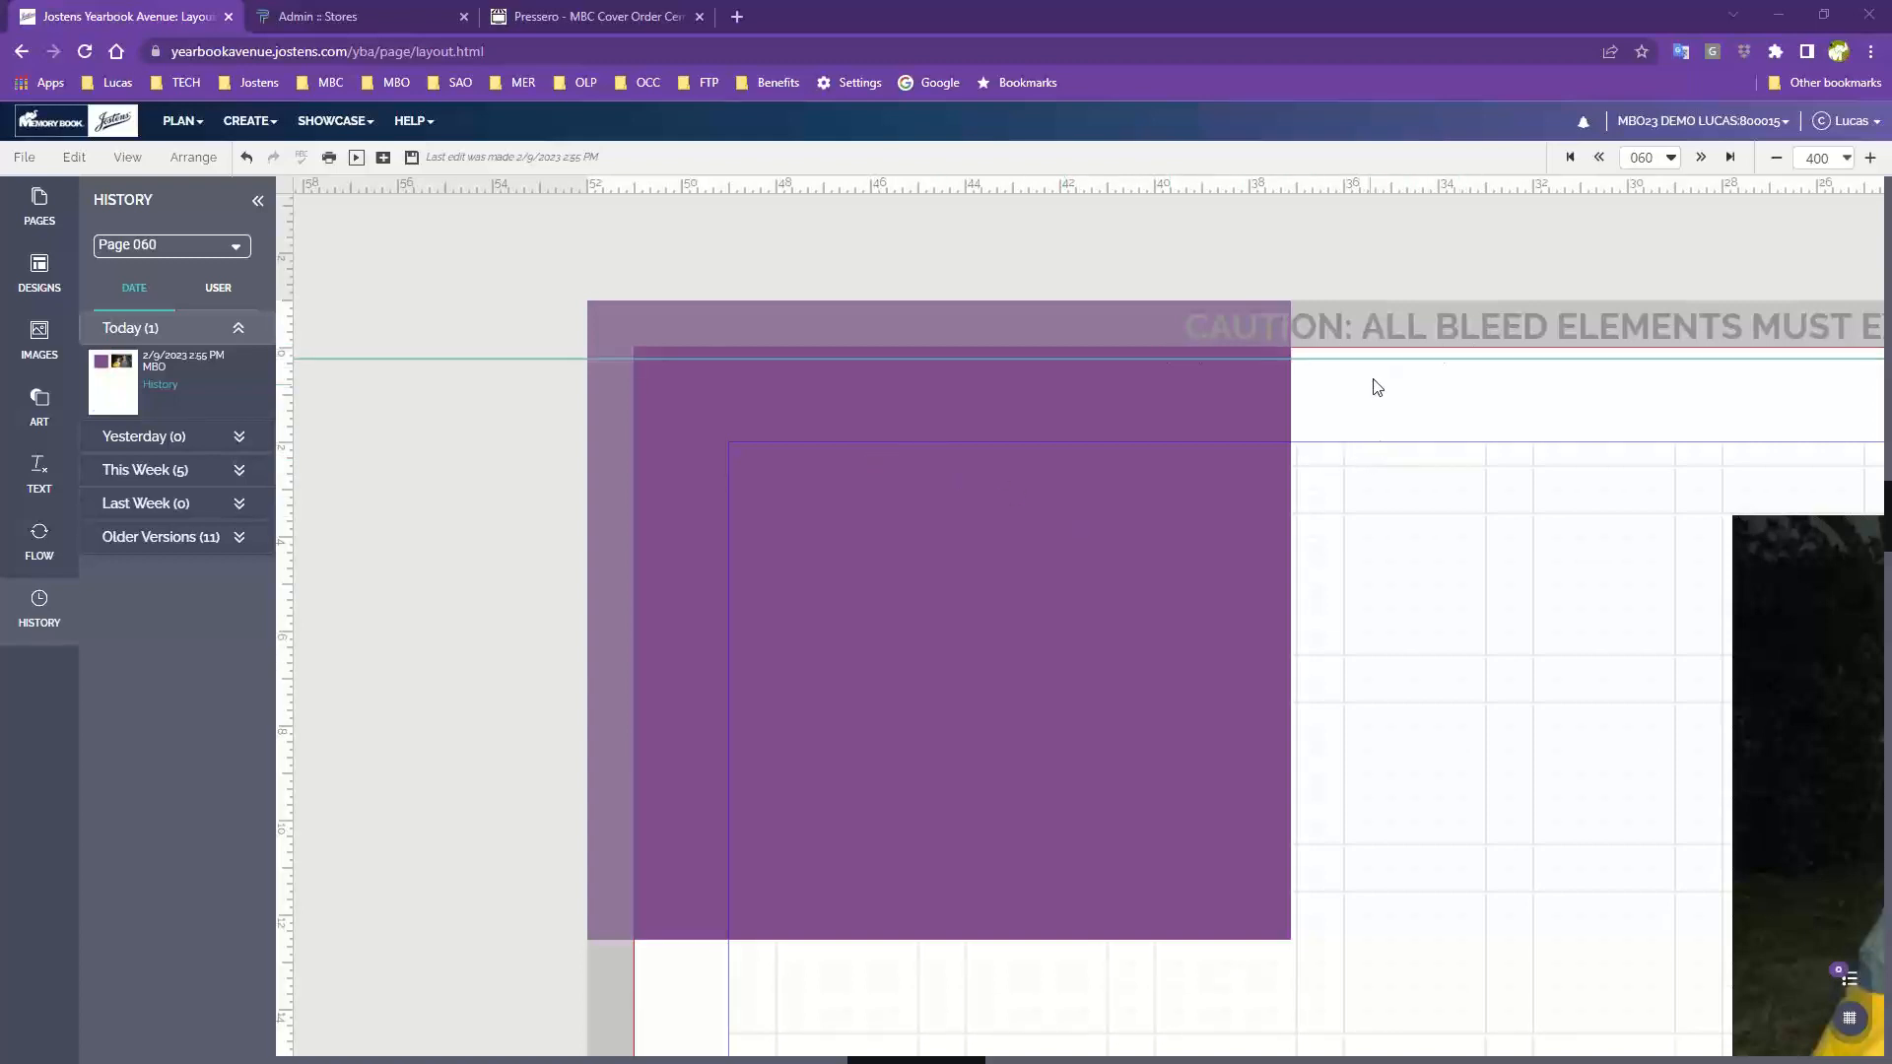
Remove the horizontal guide near the top of page 060 by dragging it off the page
left_click_drag(1376, 359, 1373, 184)
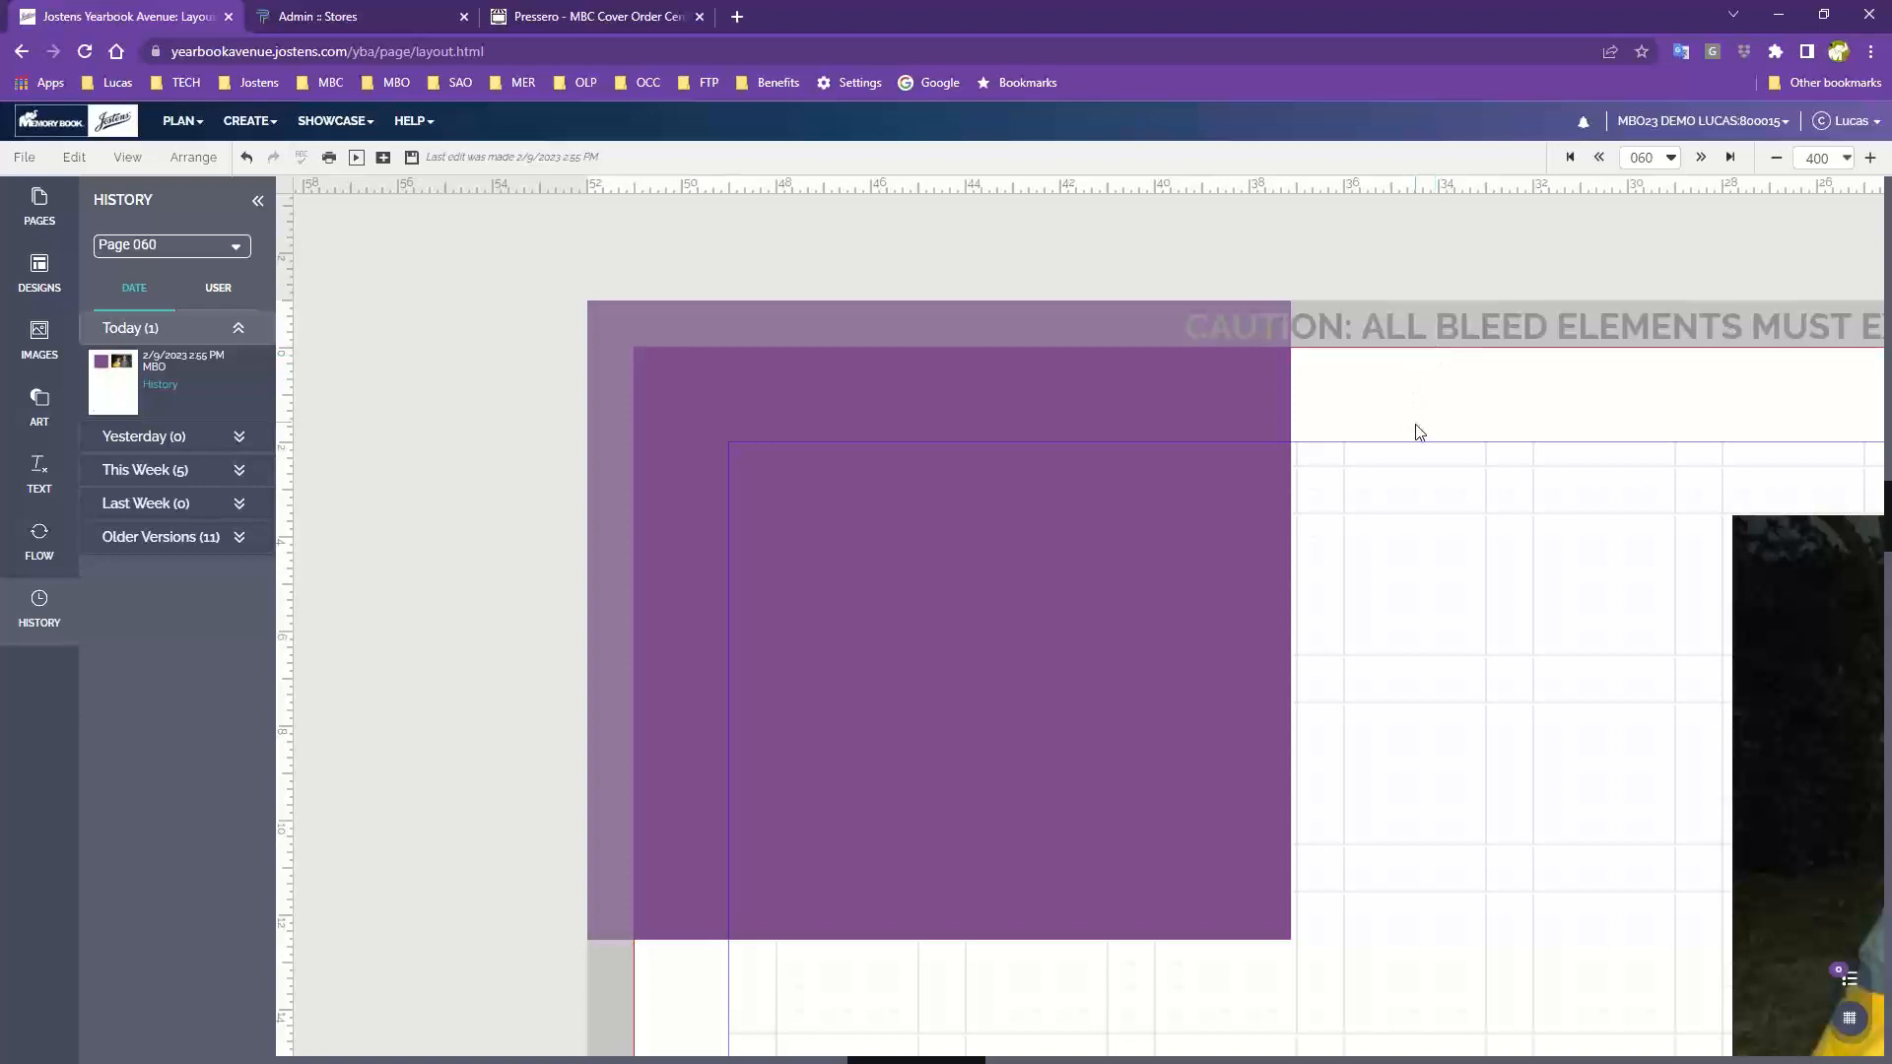
left_click(1775, 160)
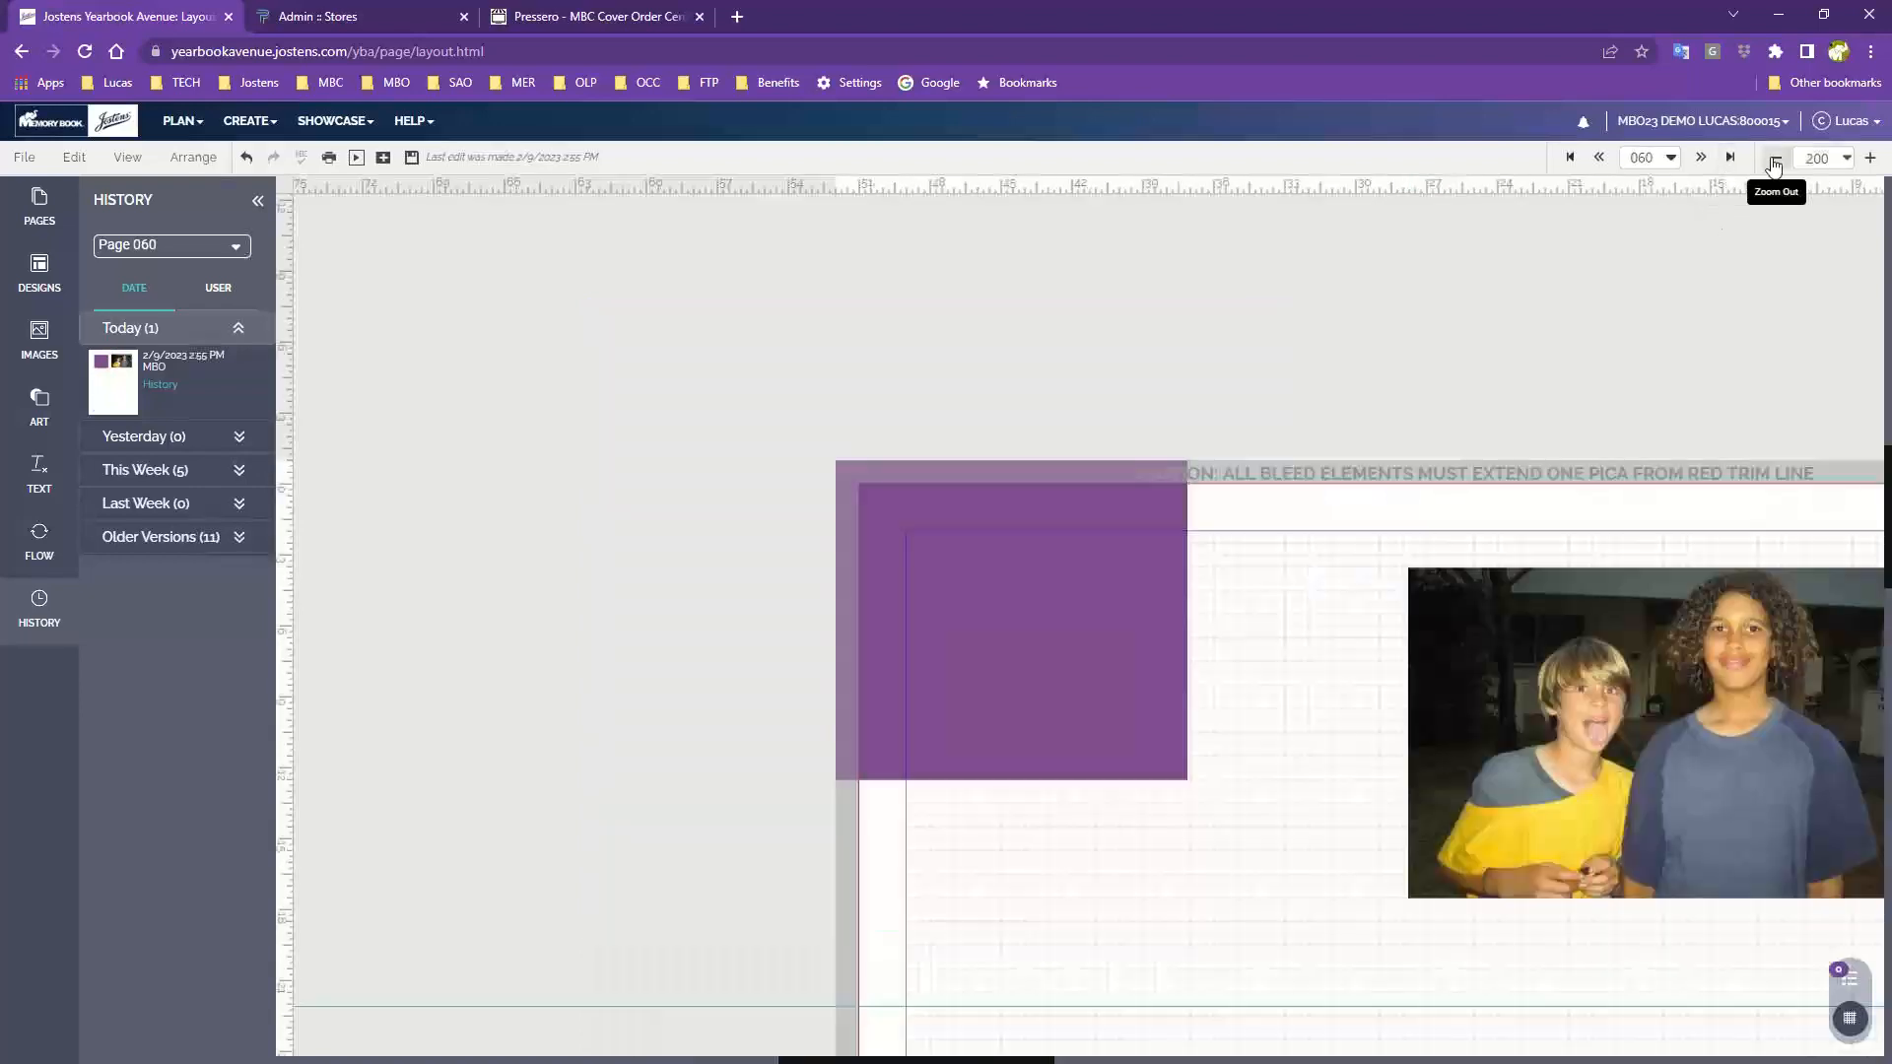
left_click(1774, 161)
left_click_drag(1307, 804, 865, 528)
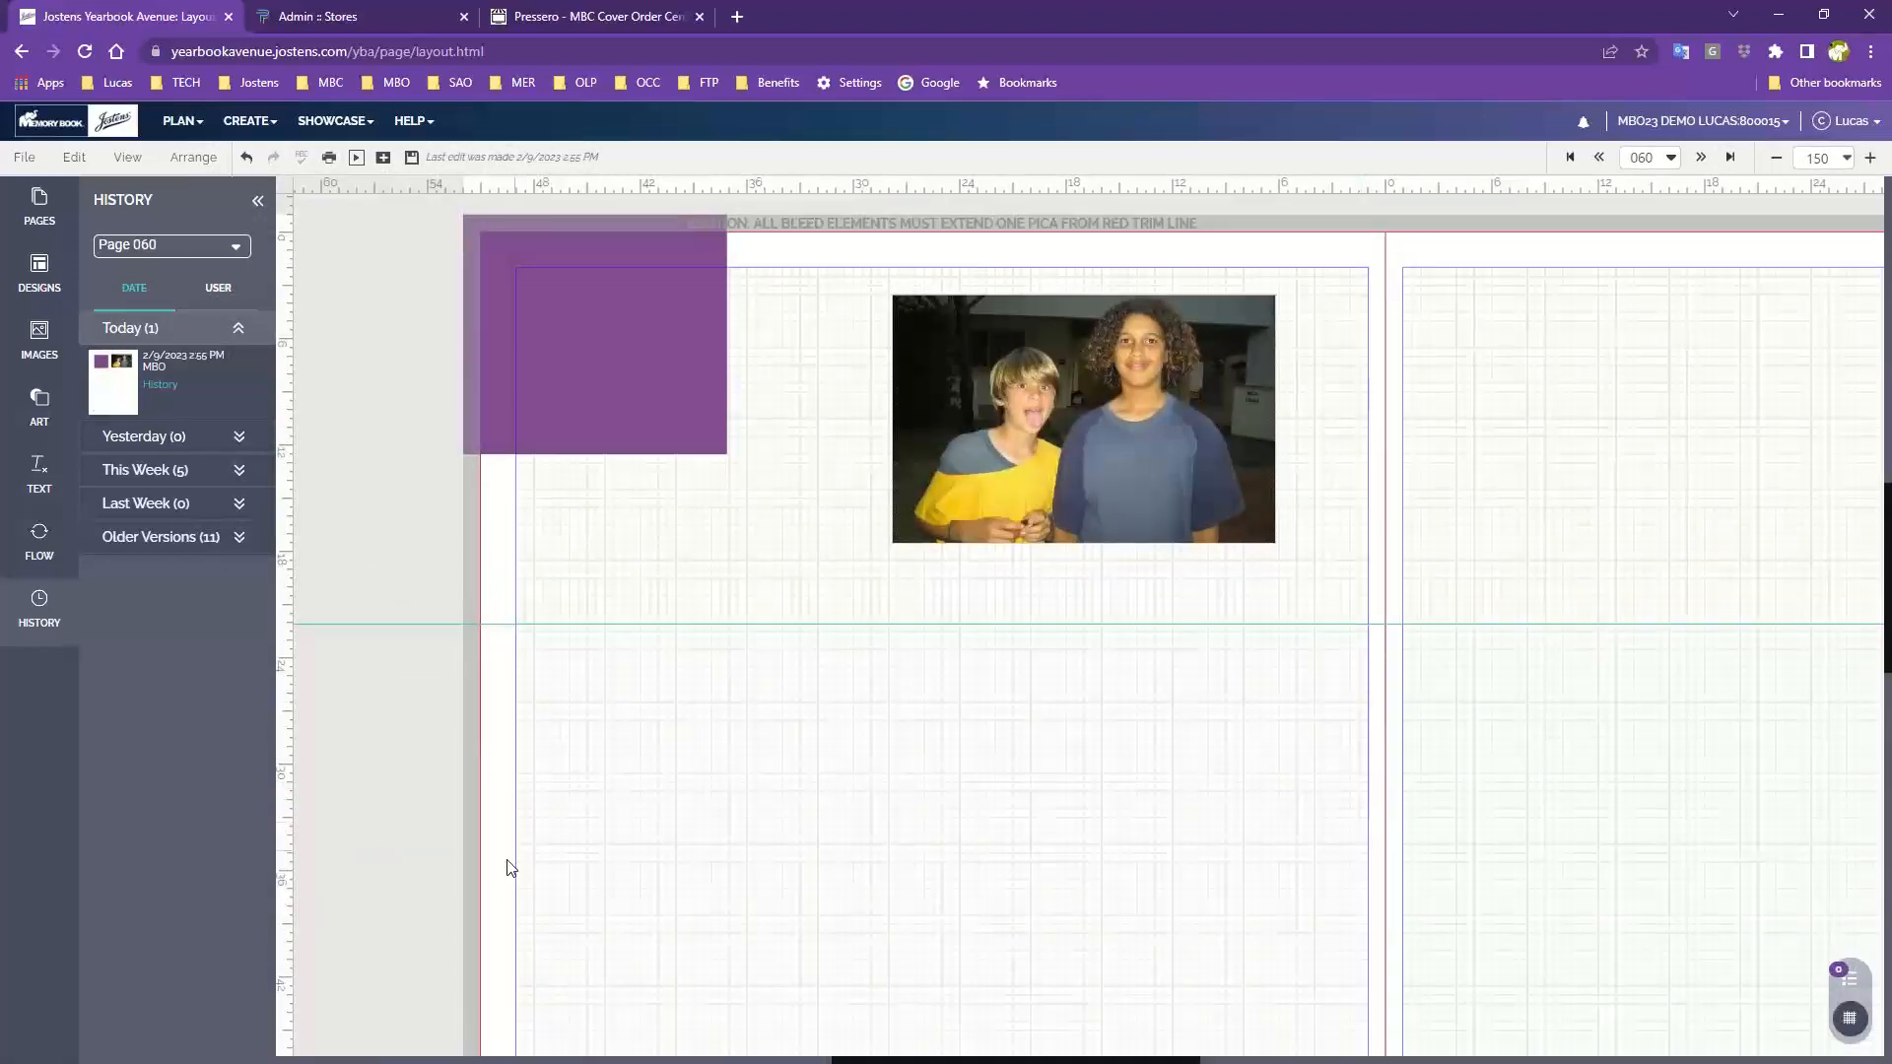
scroll(517, 839, "down", 1)
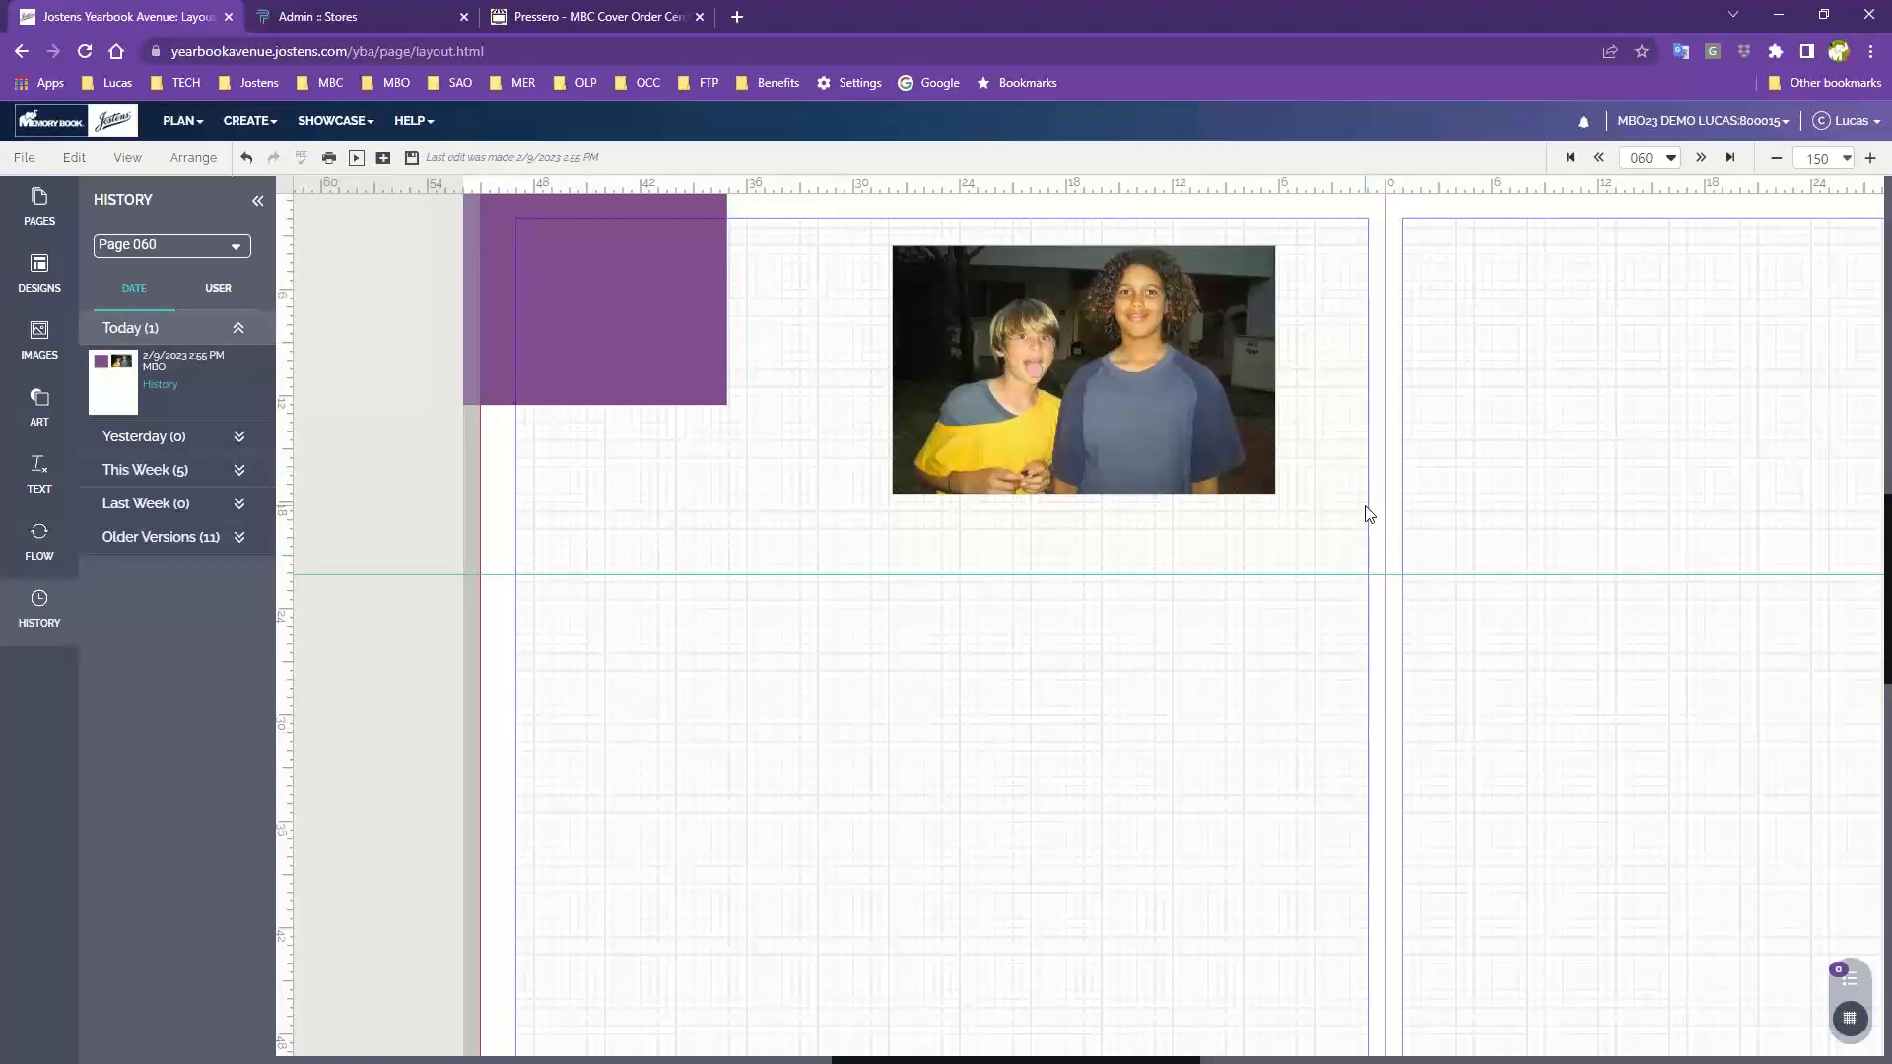
scroll(1277, 437, "up", 3)
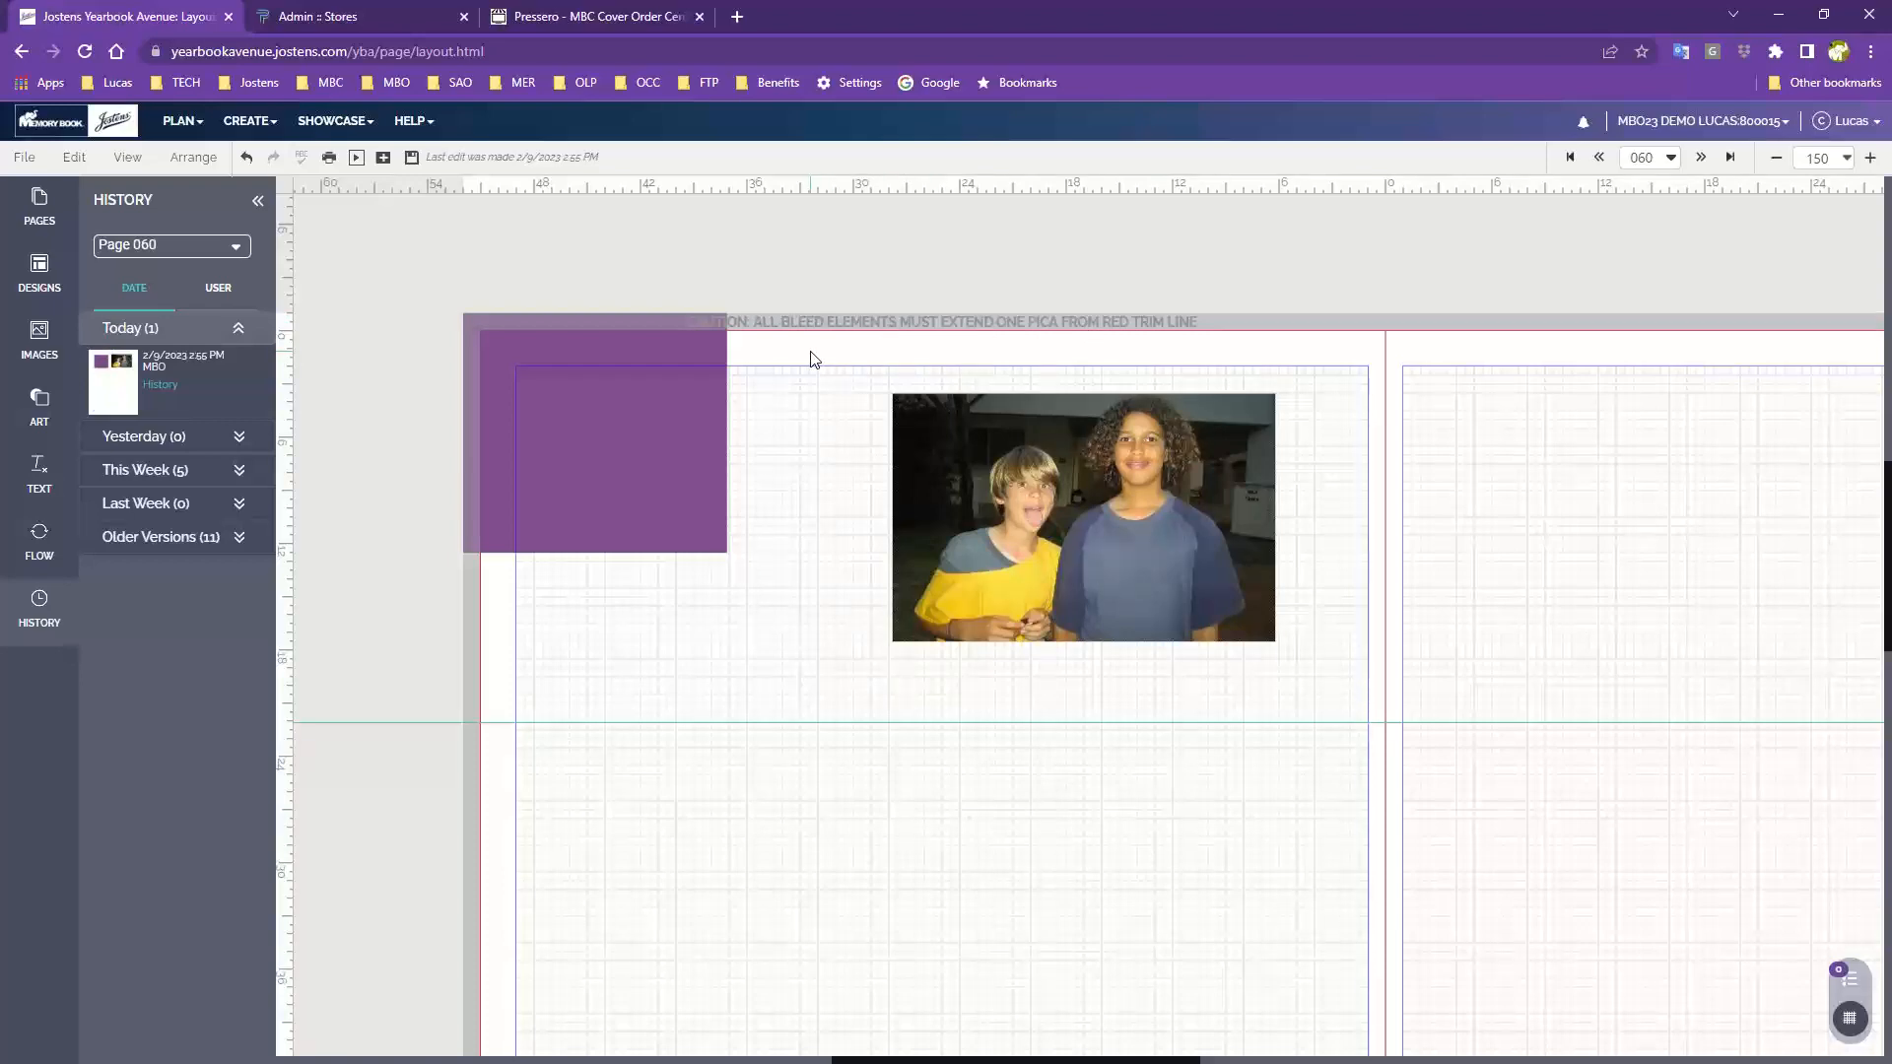
key("ctrl+plus")
key("ctrl+plus")
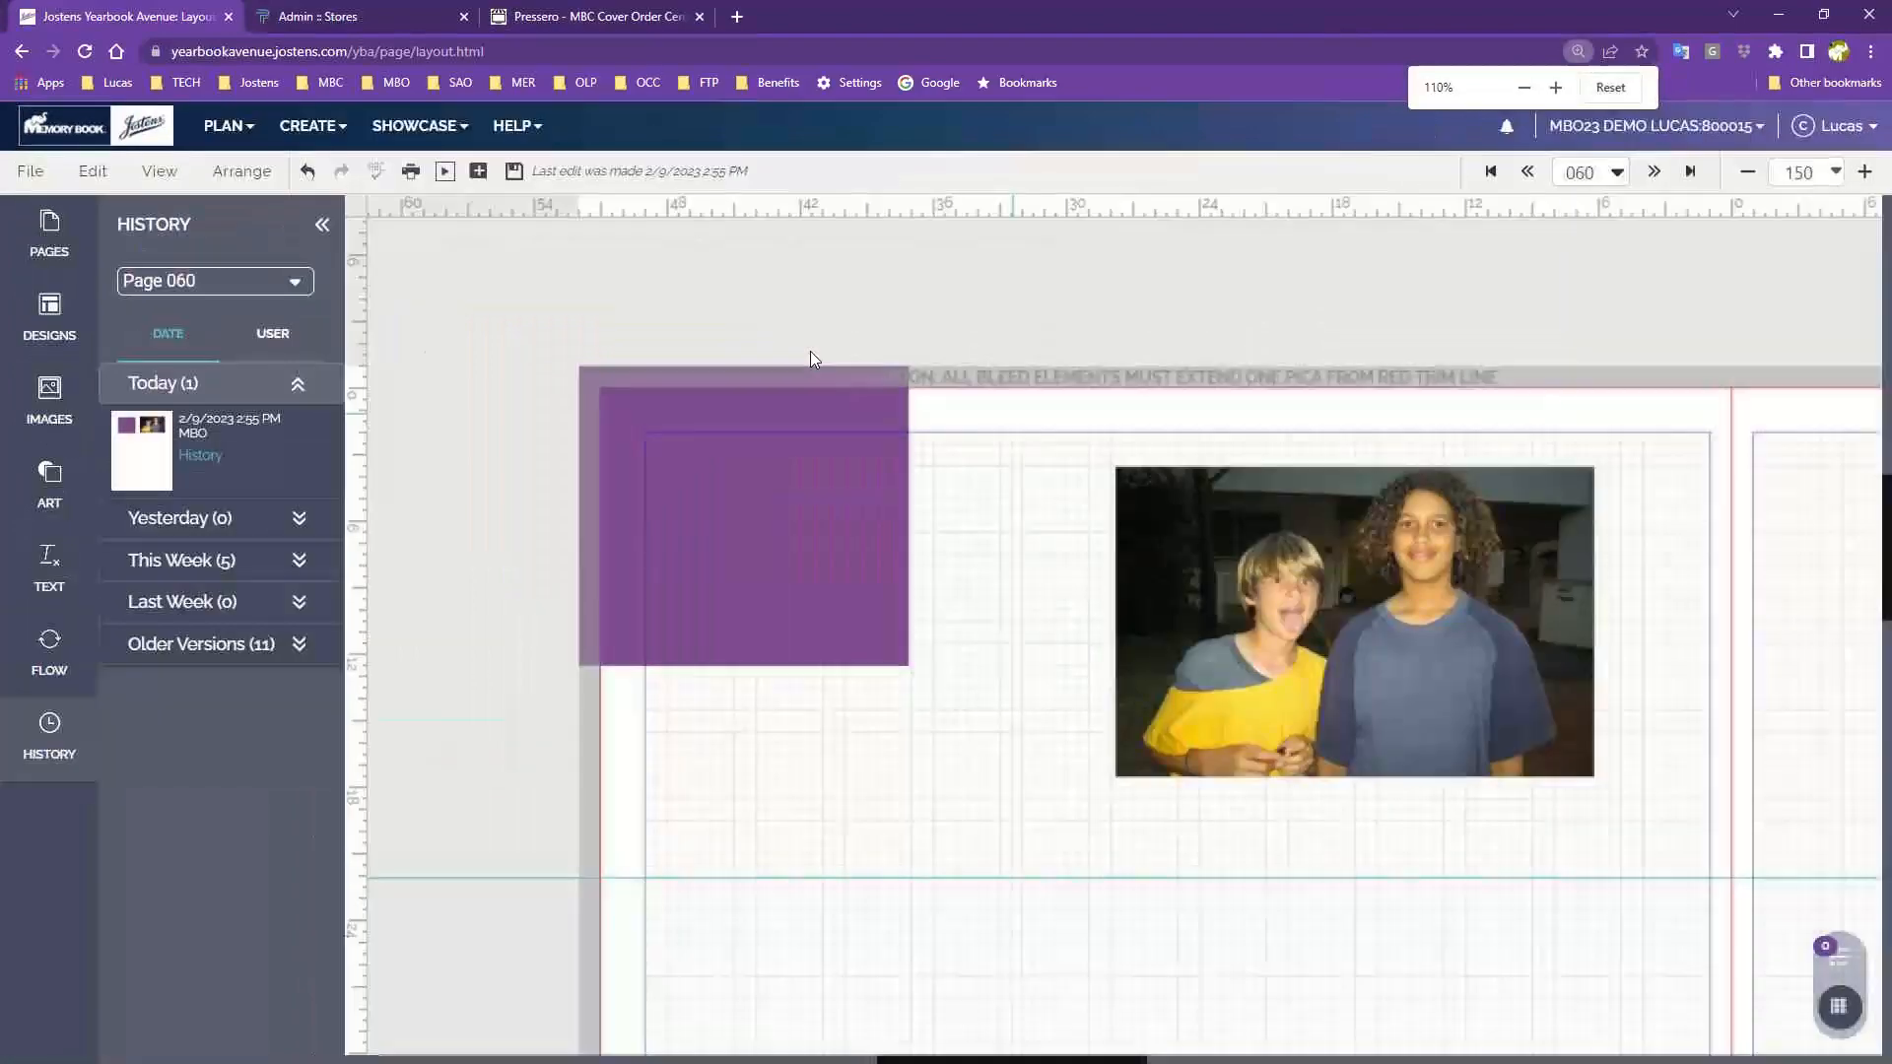
key("ctrl+minus")
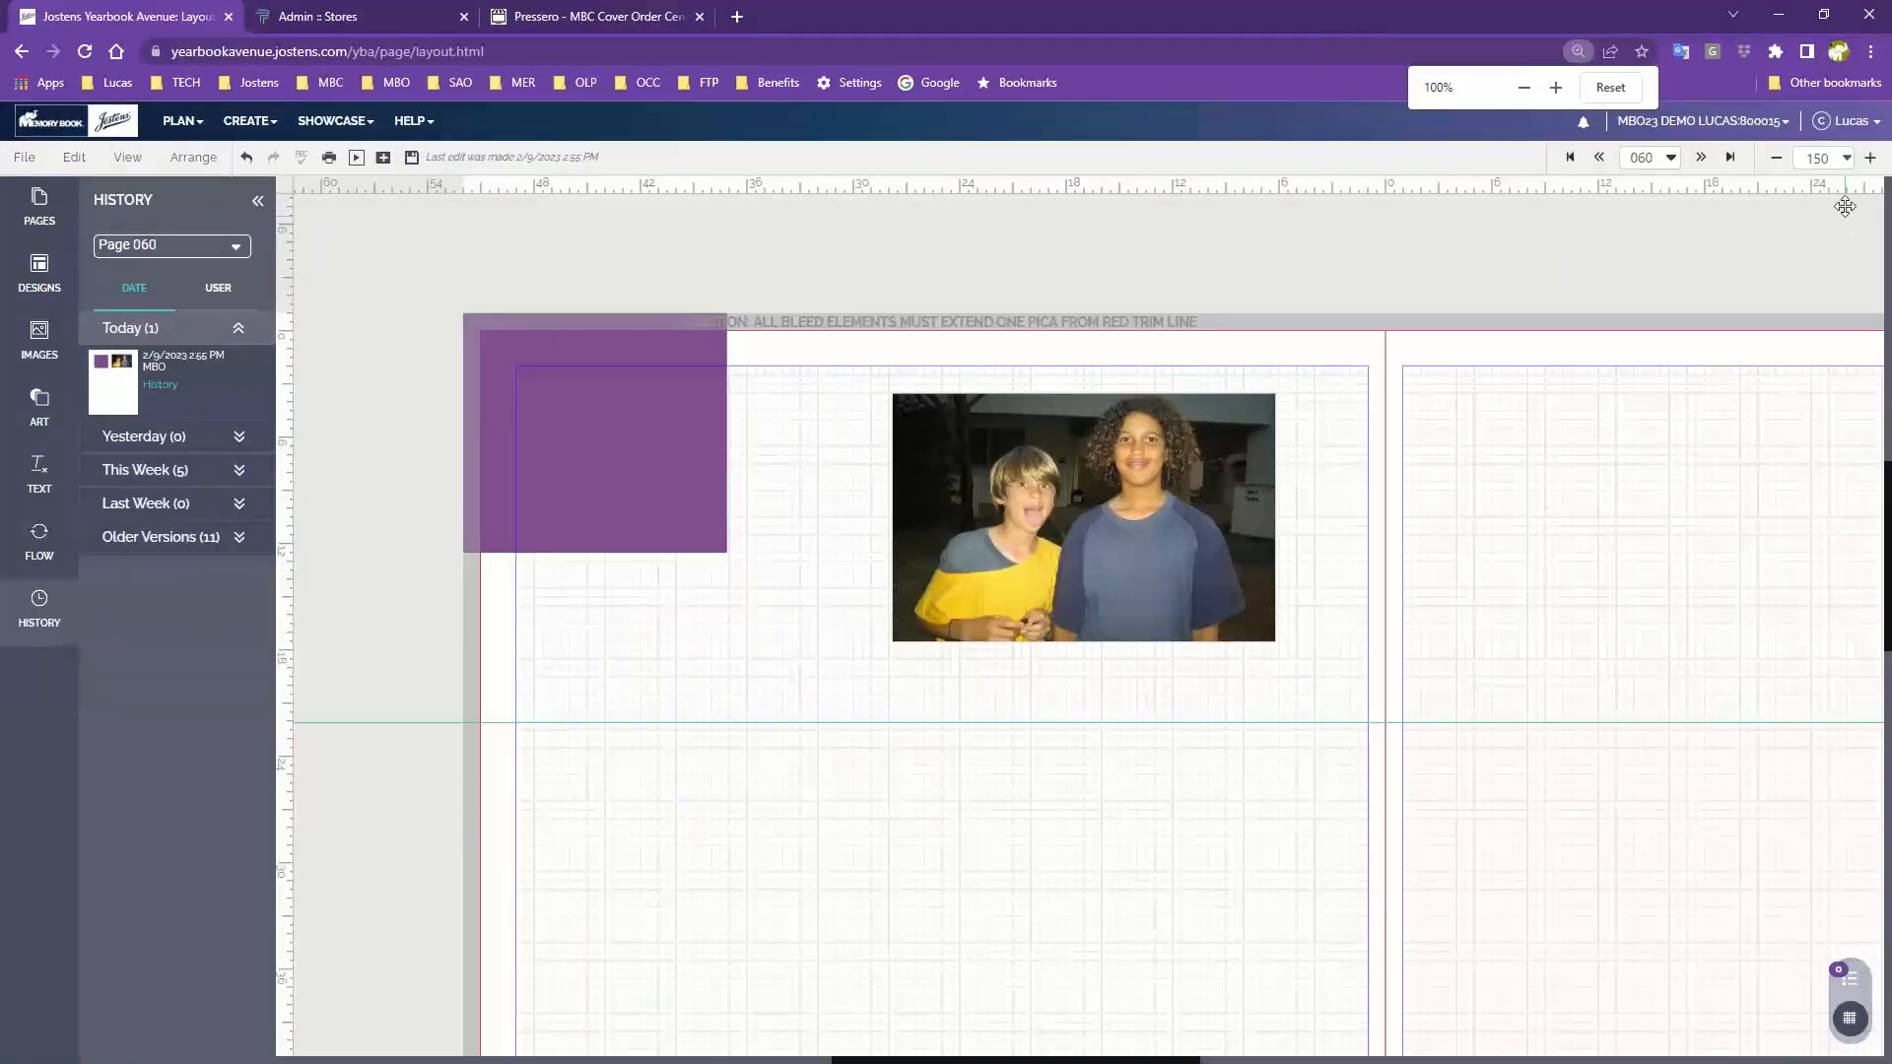
Reposition the photo on page 060, shifting it toward the right side of the page
left_click(1869, 158)
left_click(1869, 157)
left_click(1868, 158)
left_click(1869, 158)
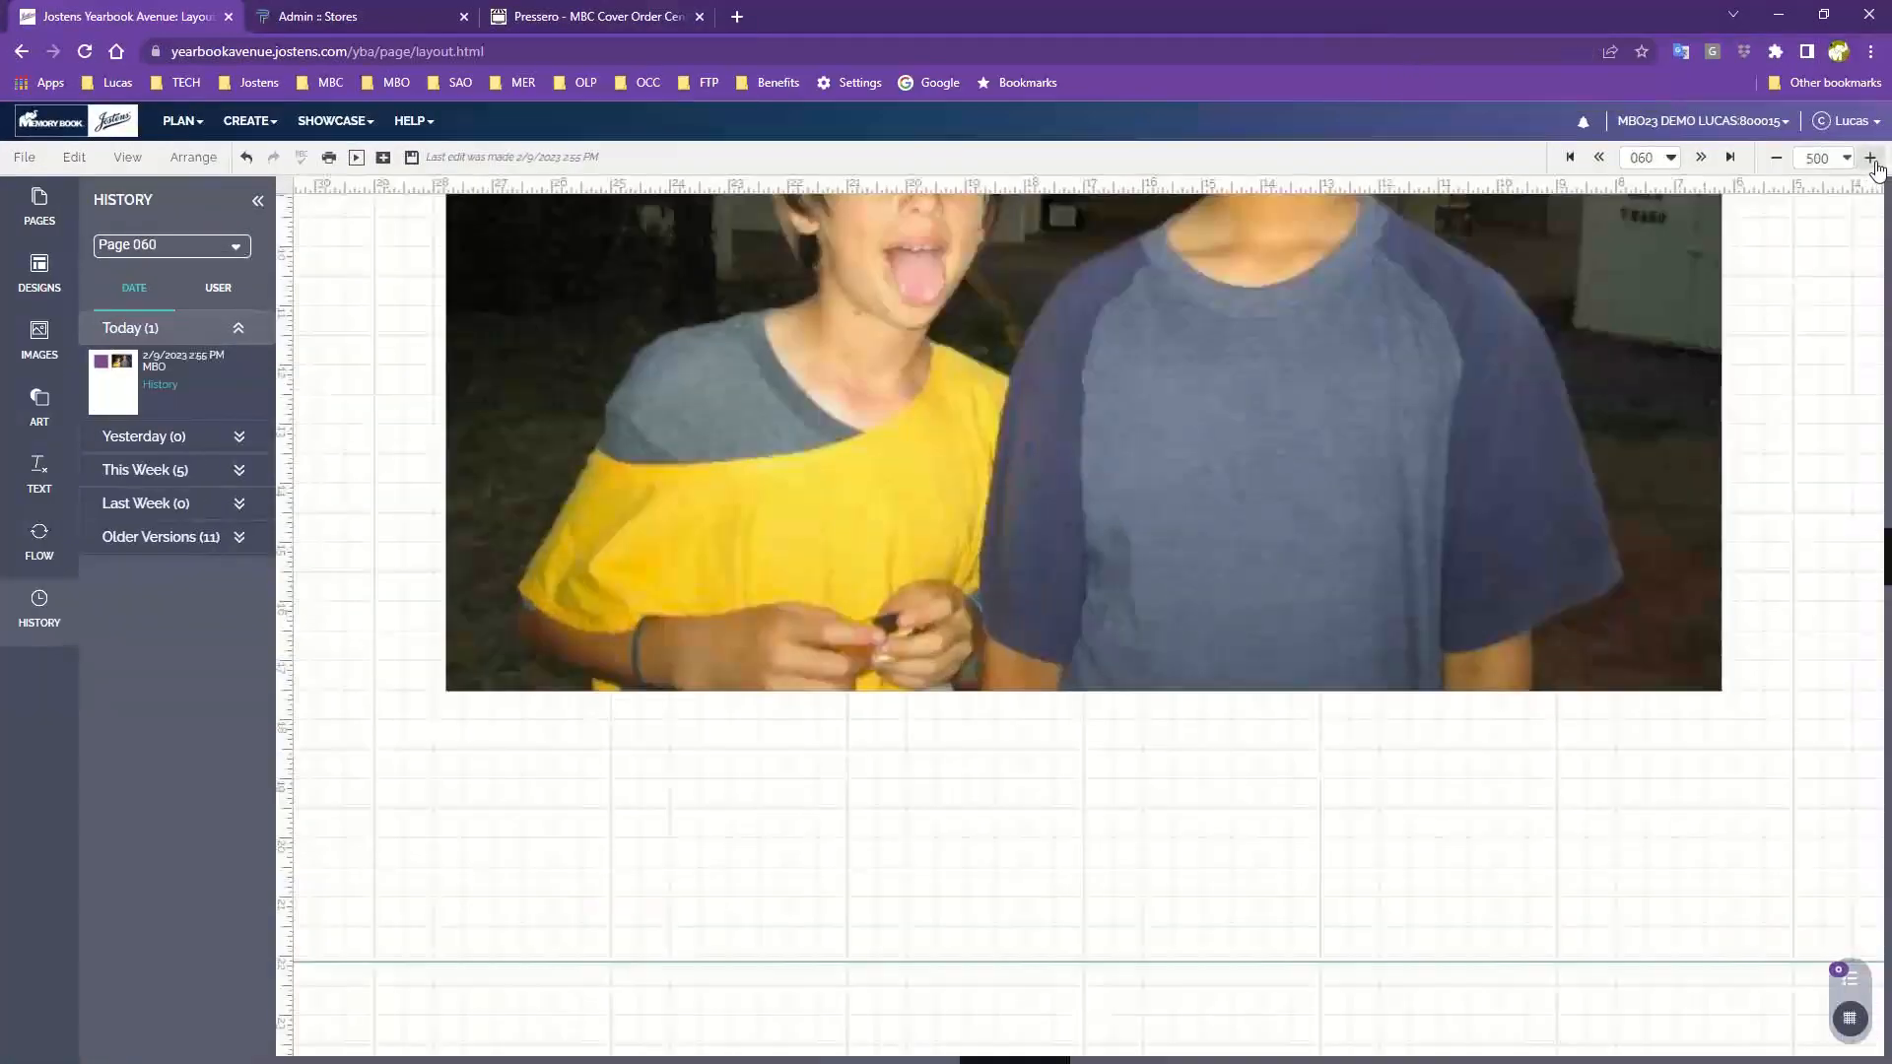
left_click(1775, 158)
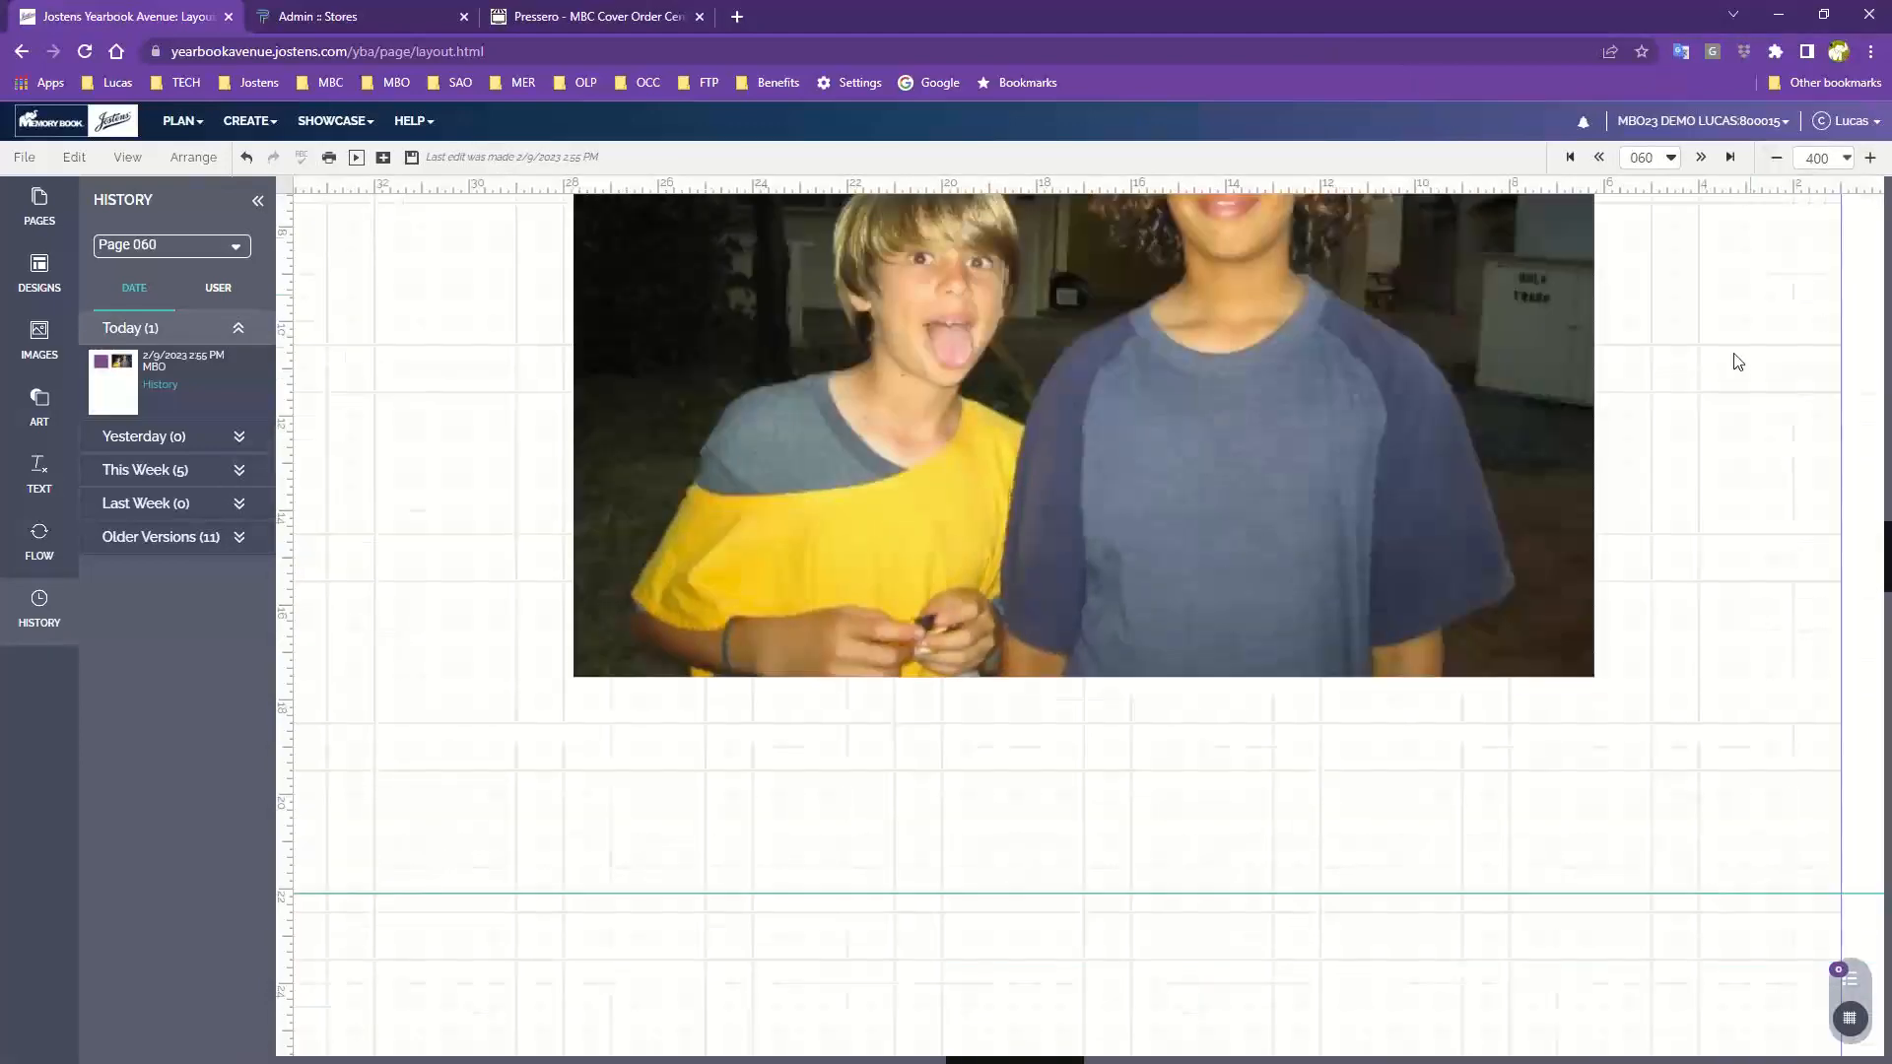
left_click_drag(1530, 315, 1559, 764)
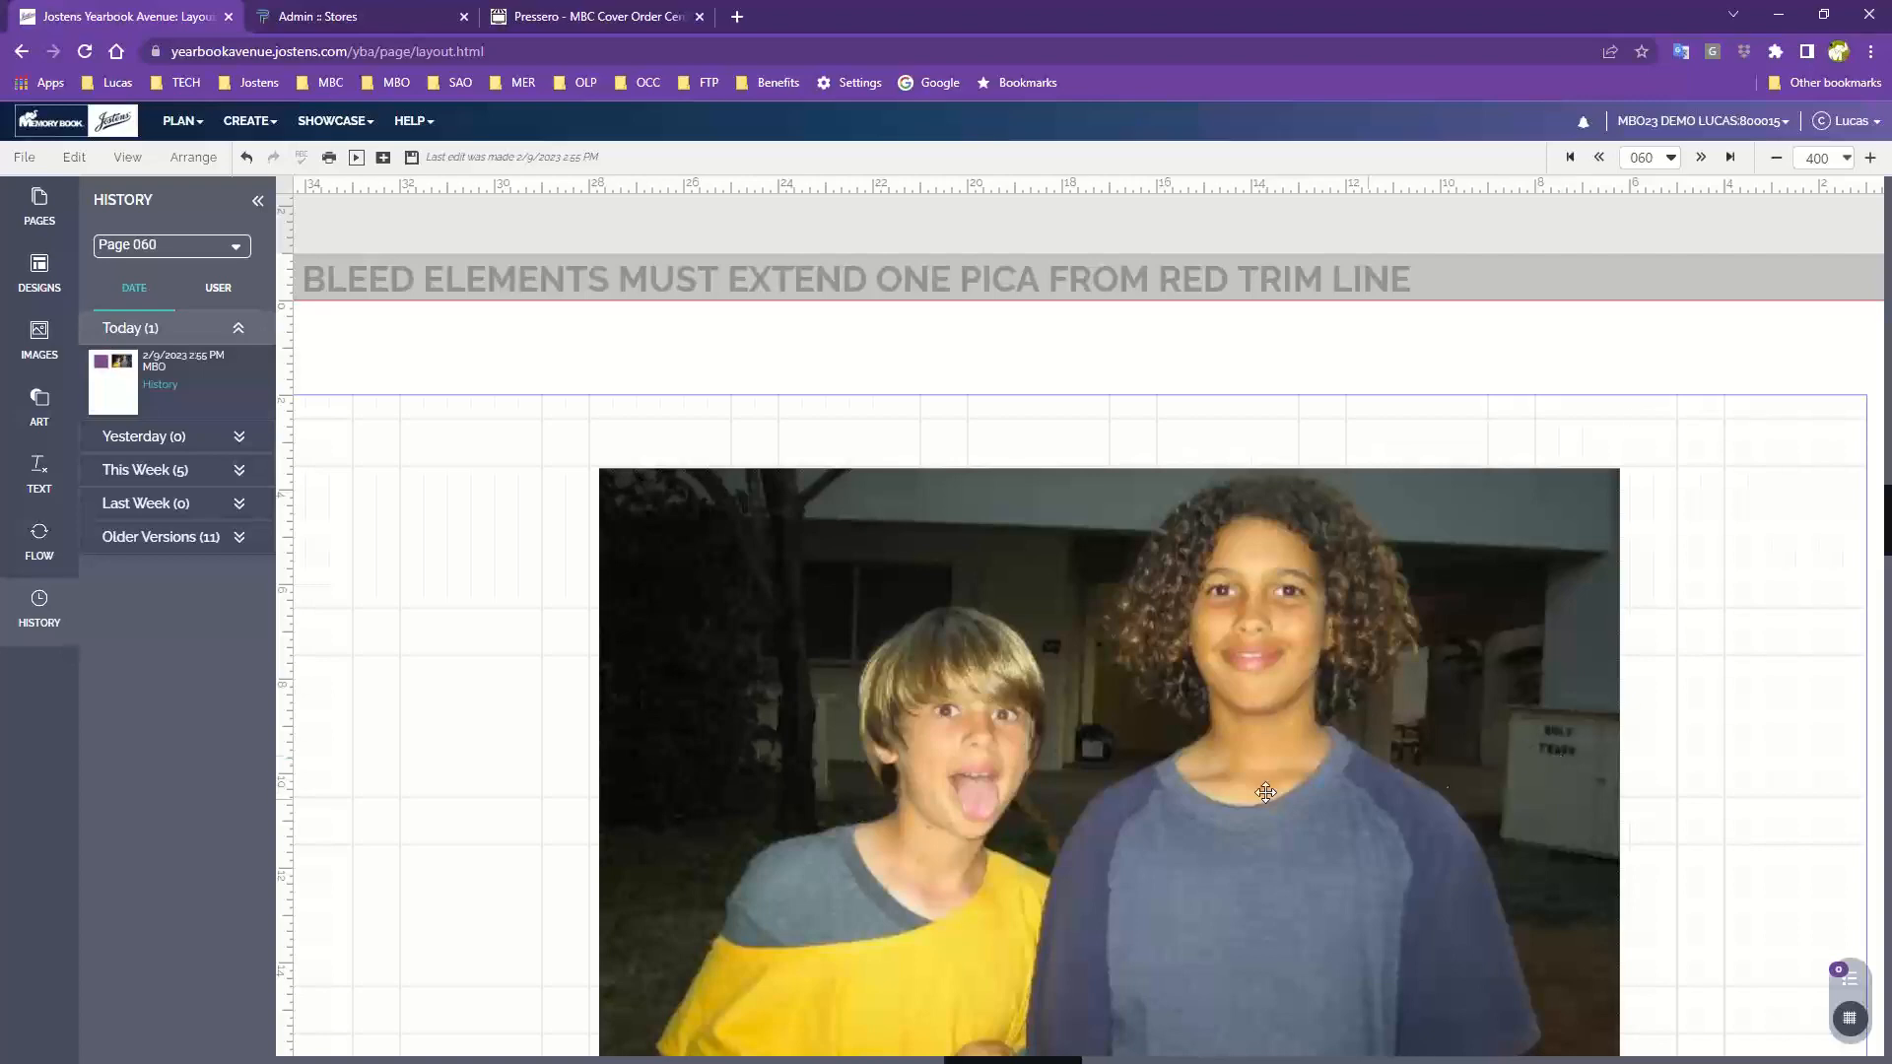
left_click_drag(1217, 770, 915, 686)
left_click_drag(942, 592, 1087, 734)
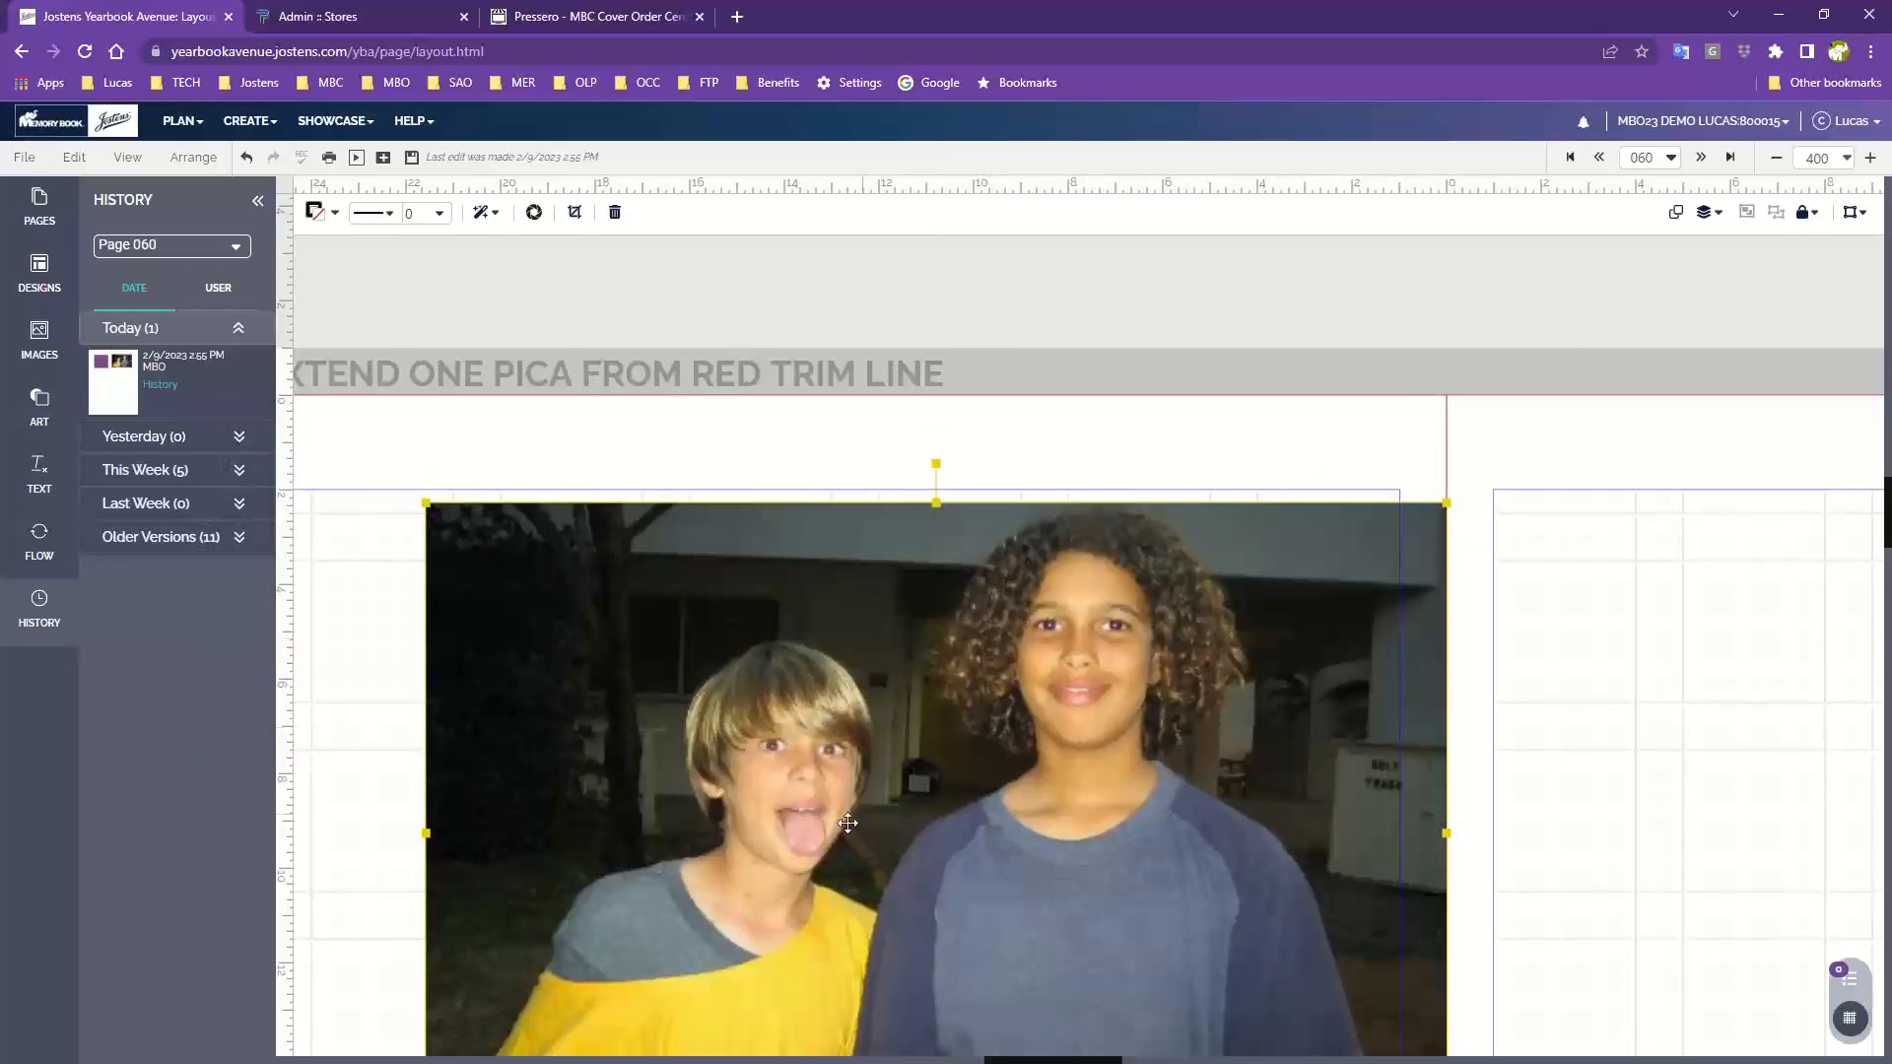
left_click_drag(763, 872, 1270, 803)
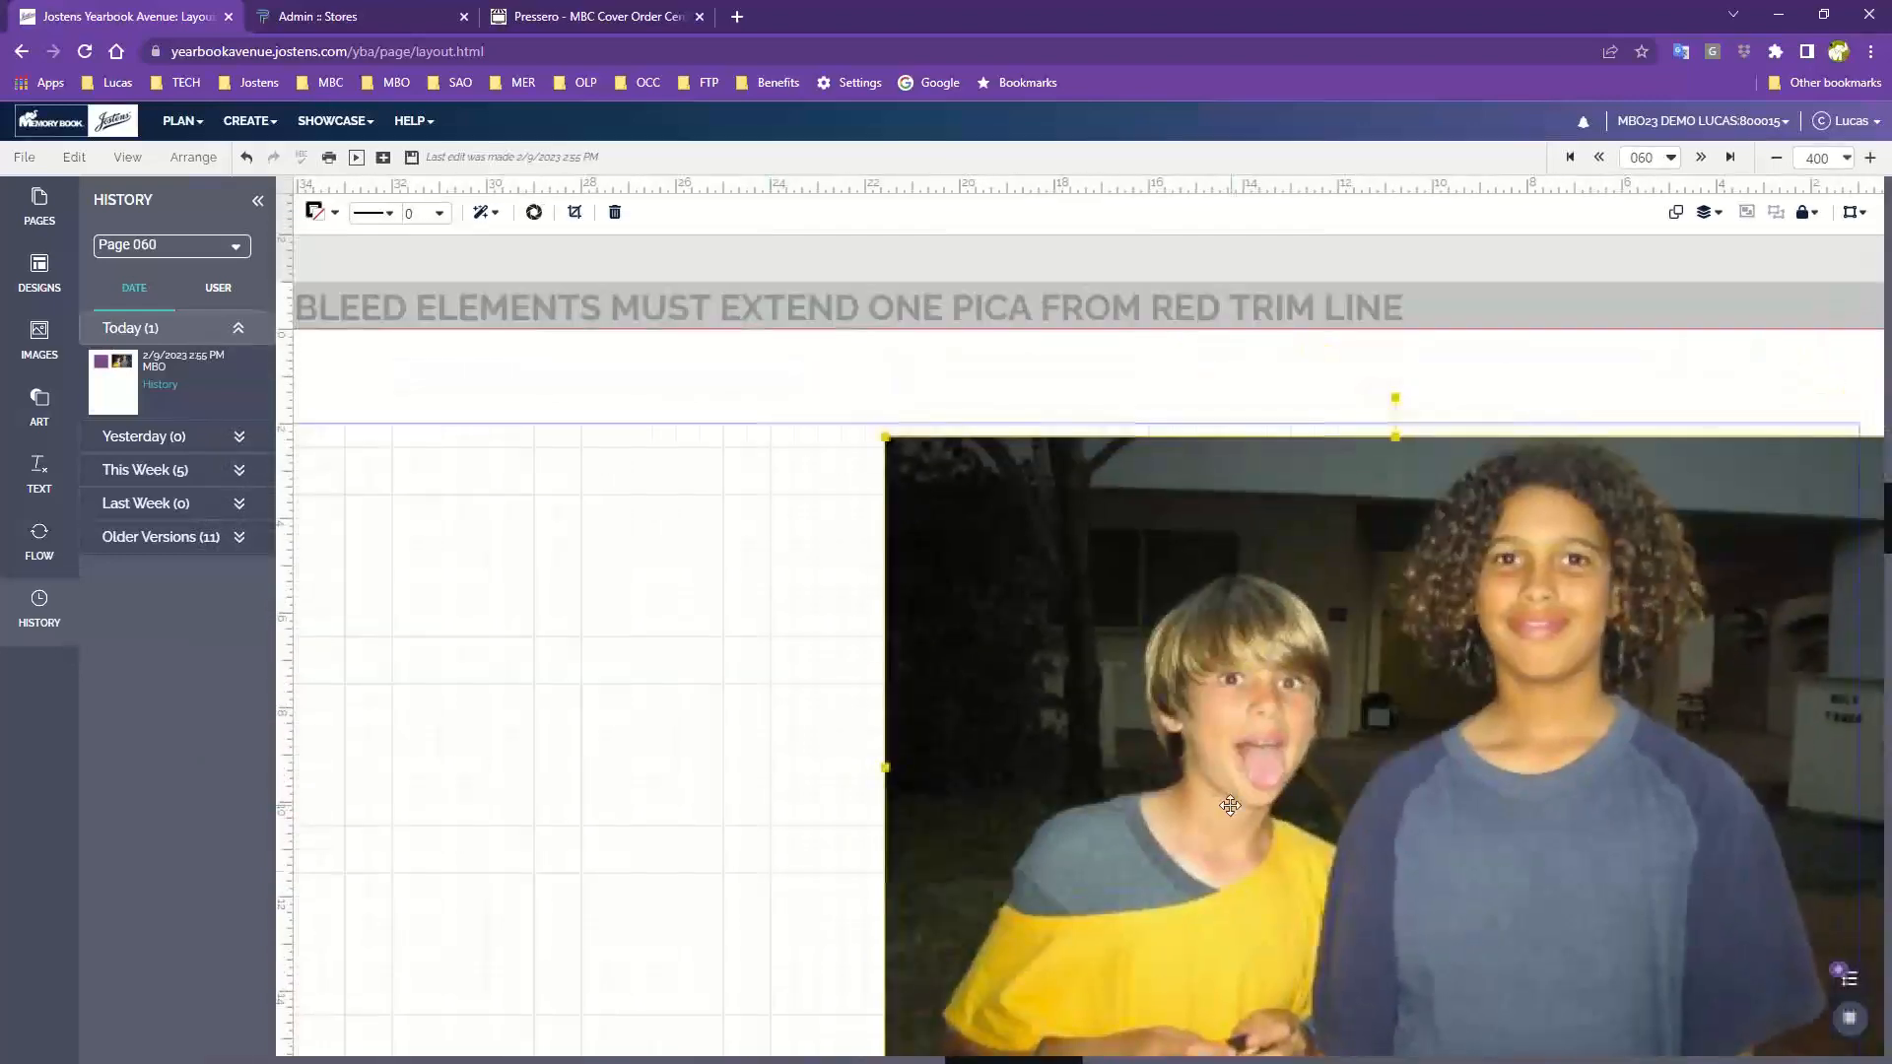
Move the photo so its right edge sits on the red trim line at the gutter
left_click(1775, 158)
left_click_drag(1049, 710, 947, 768)
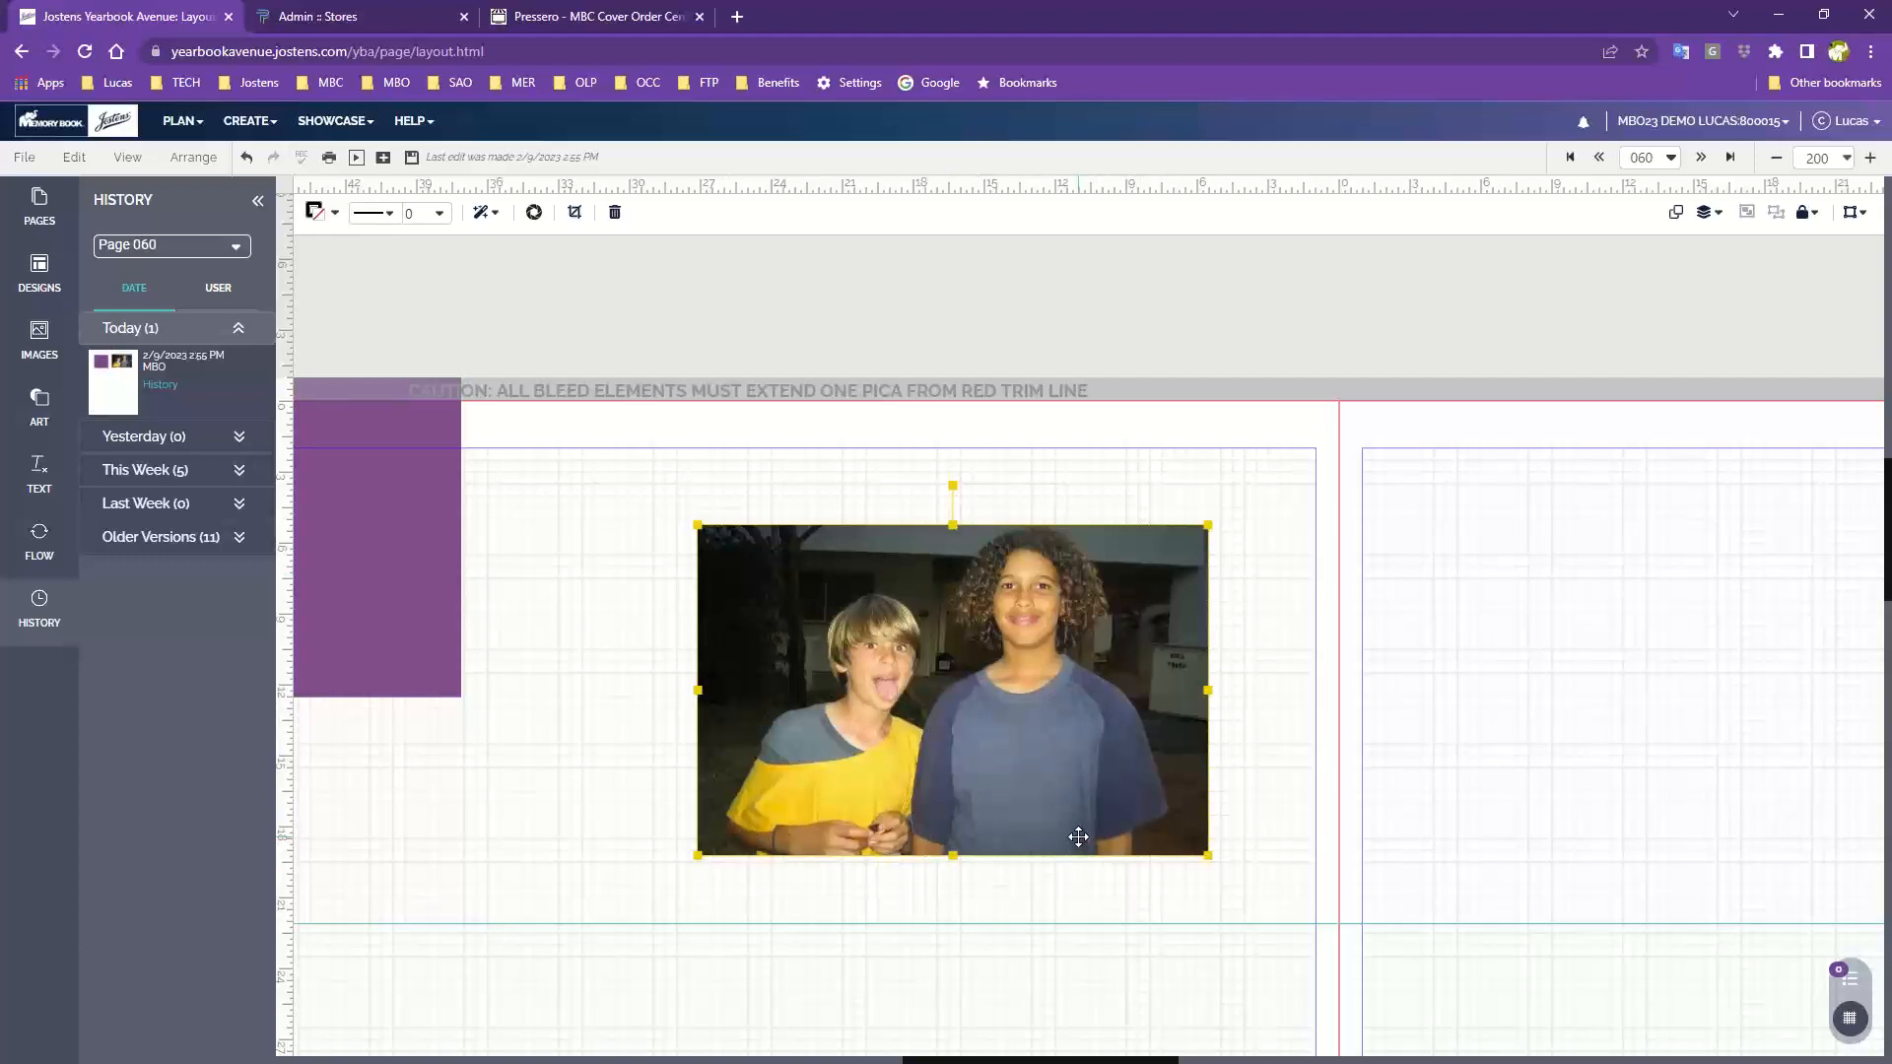
left_click_drag(1010, 775, 988, 748)
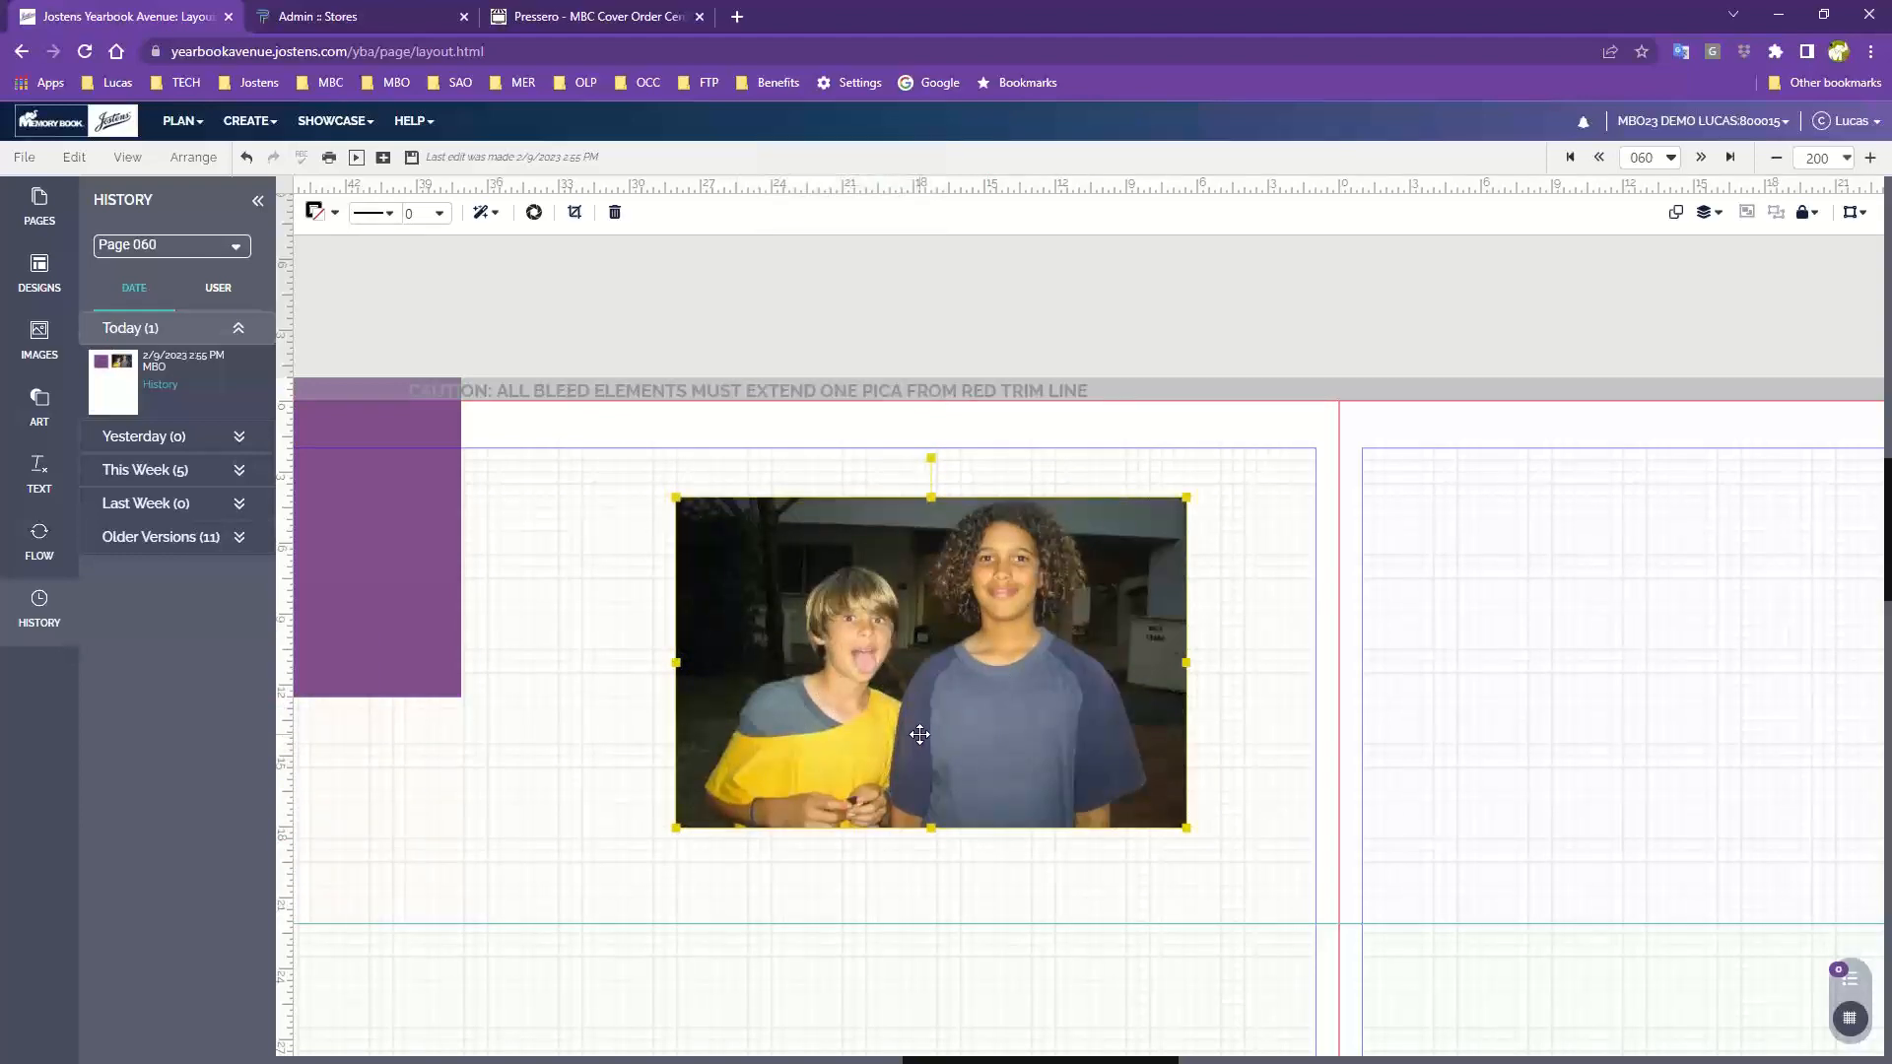
left_click_drag(916, 734, 1068, 791)
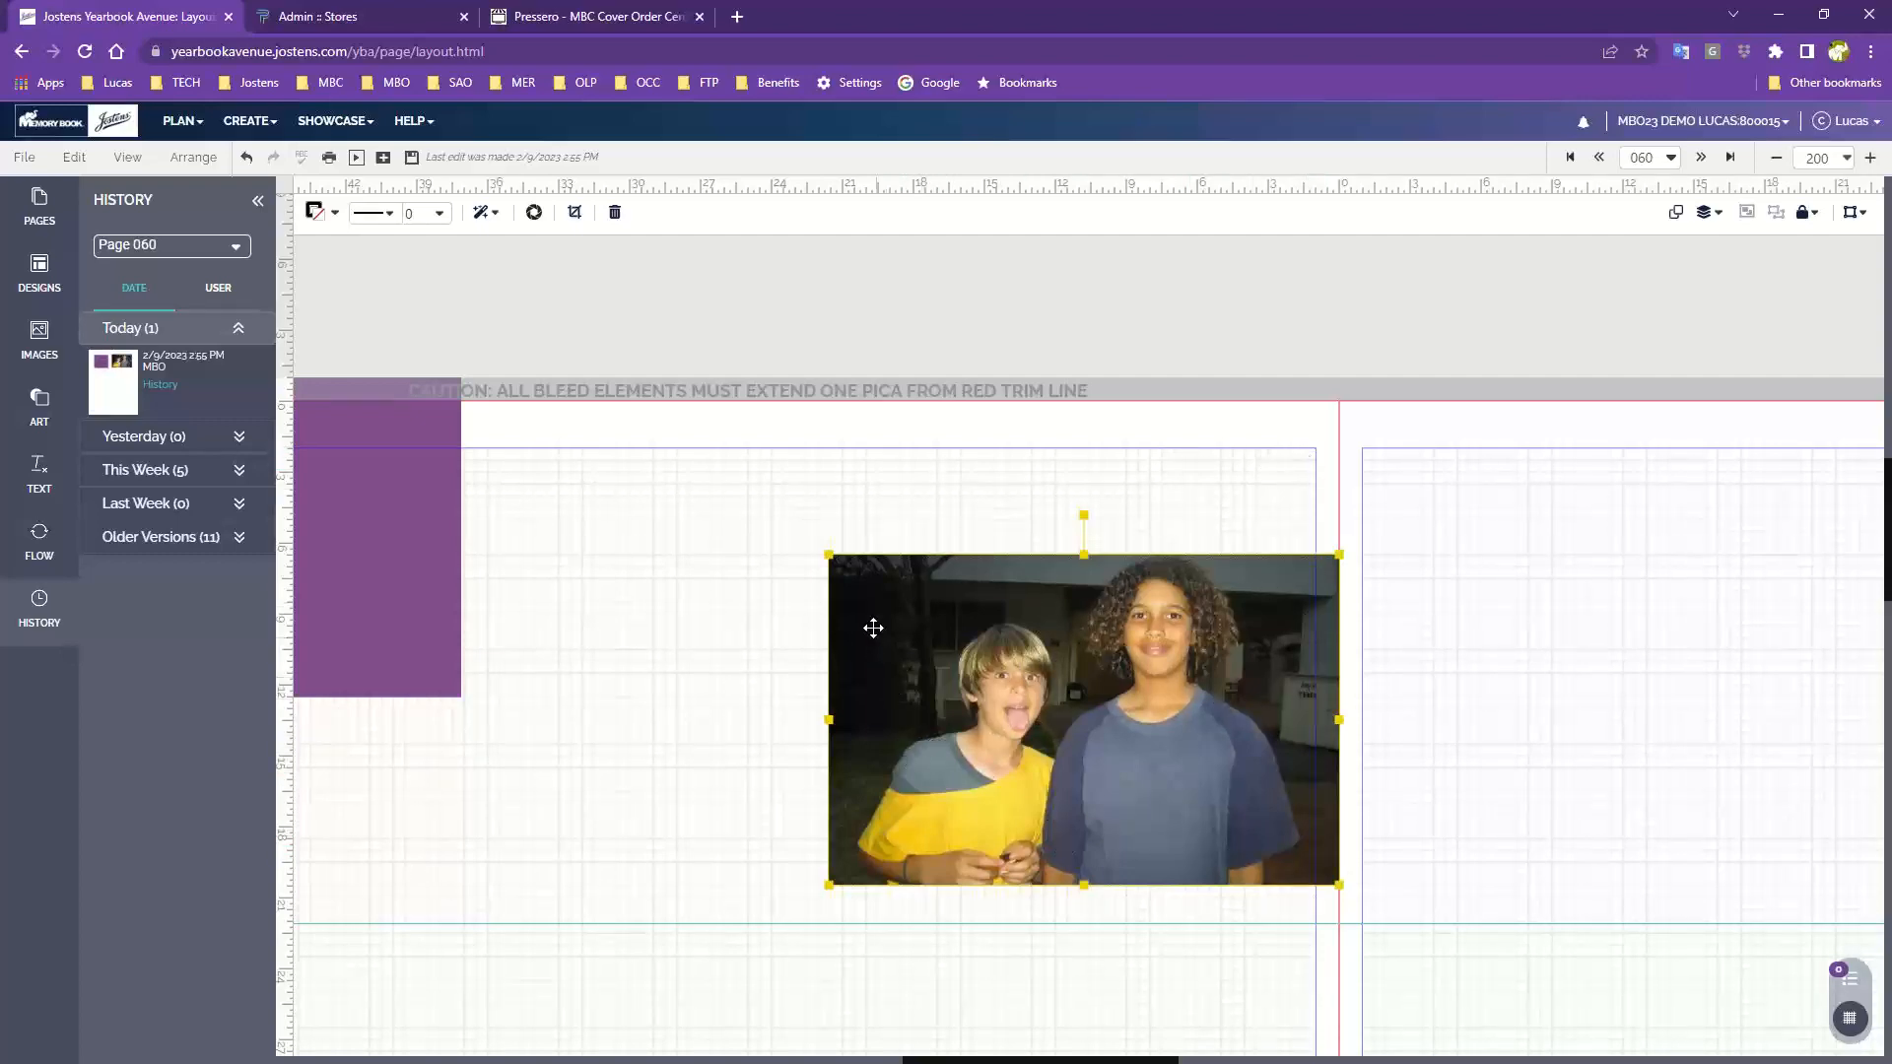
Move the photo to the page's left bleed edge, just below the purple block
left_click_drag(471, 838, 883, 655)
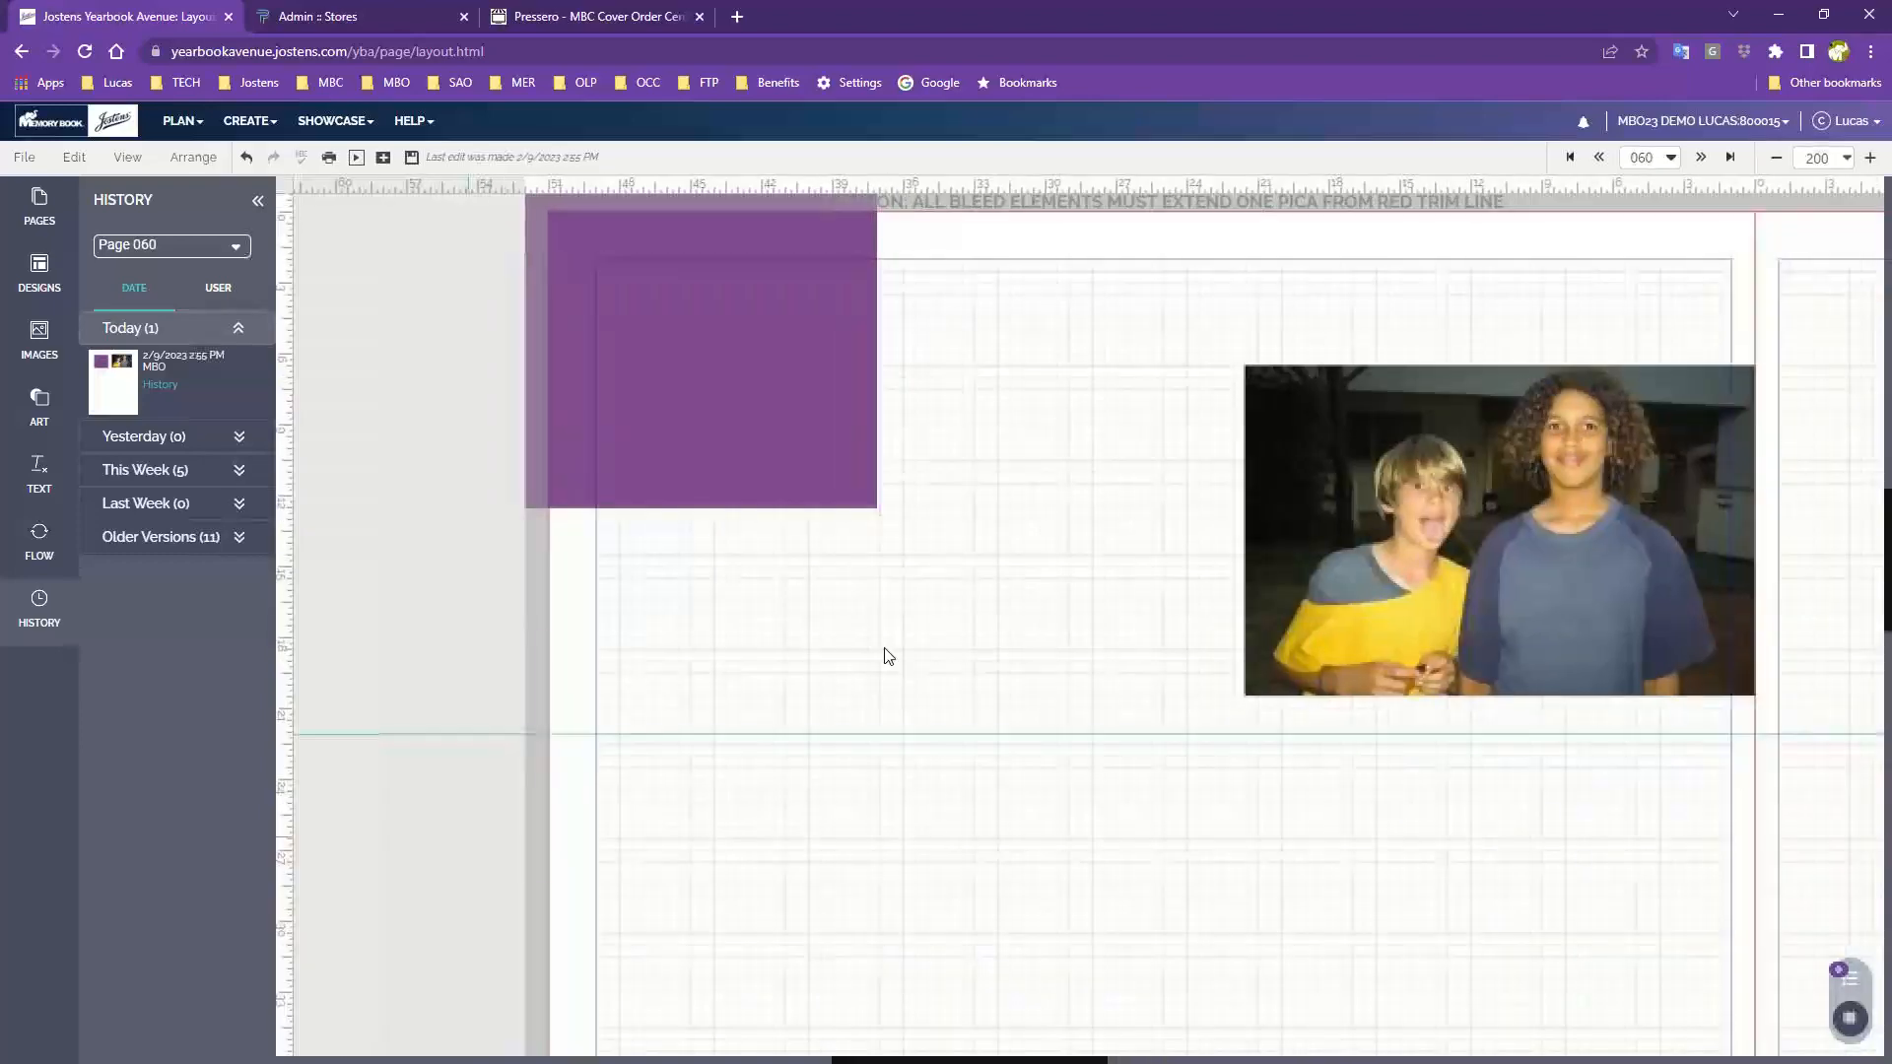
left_click_drag(1204, 679, 504, 793)
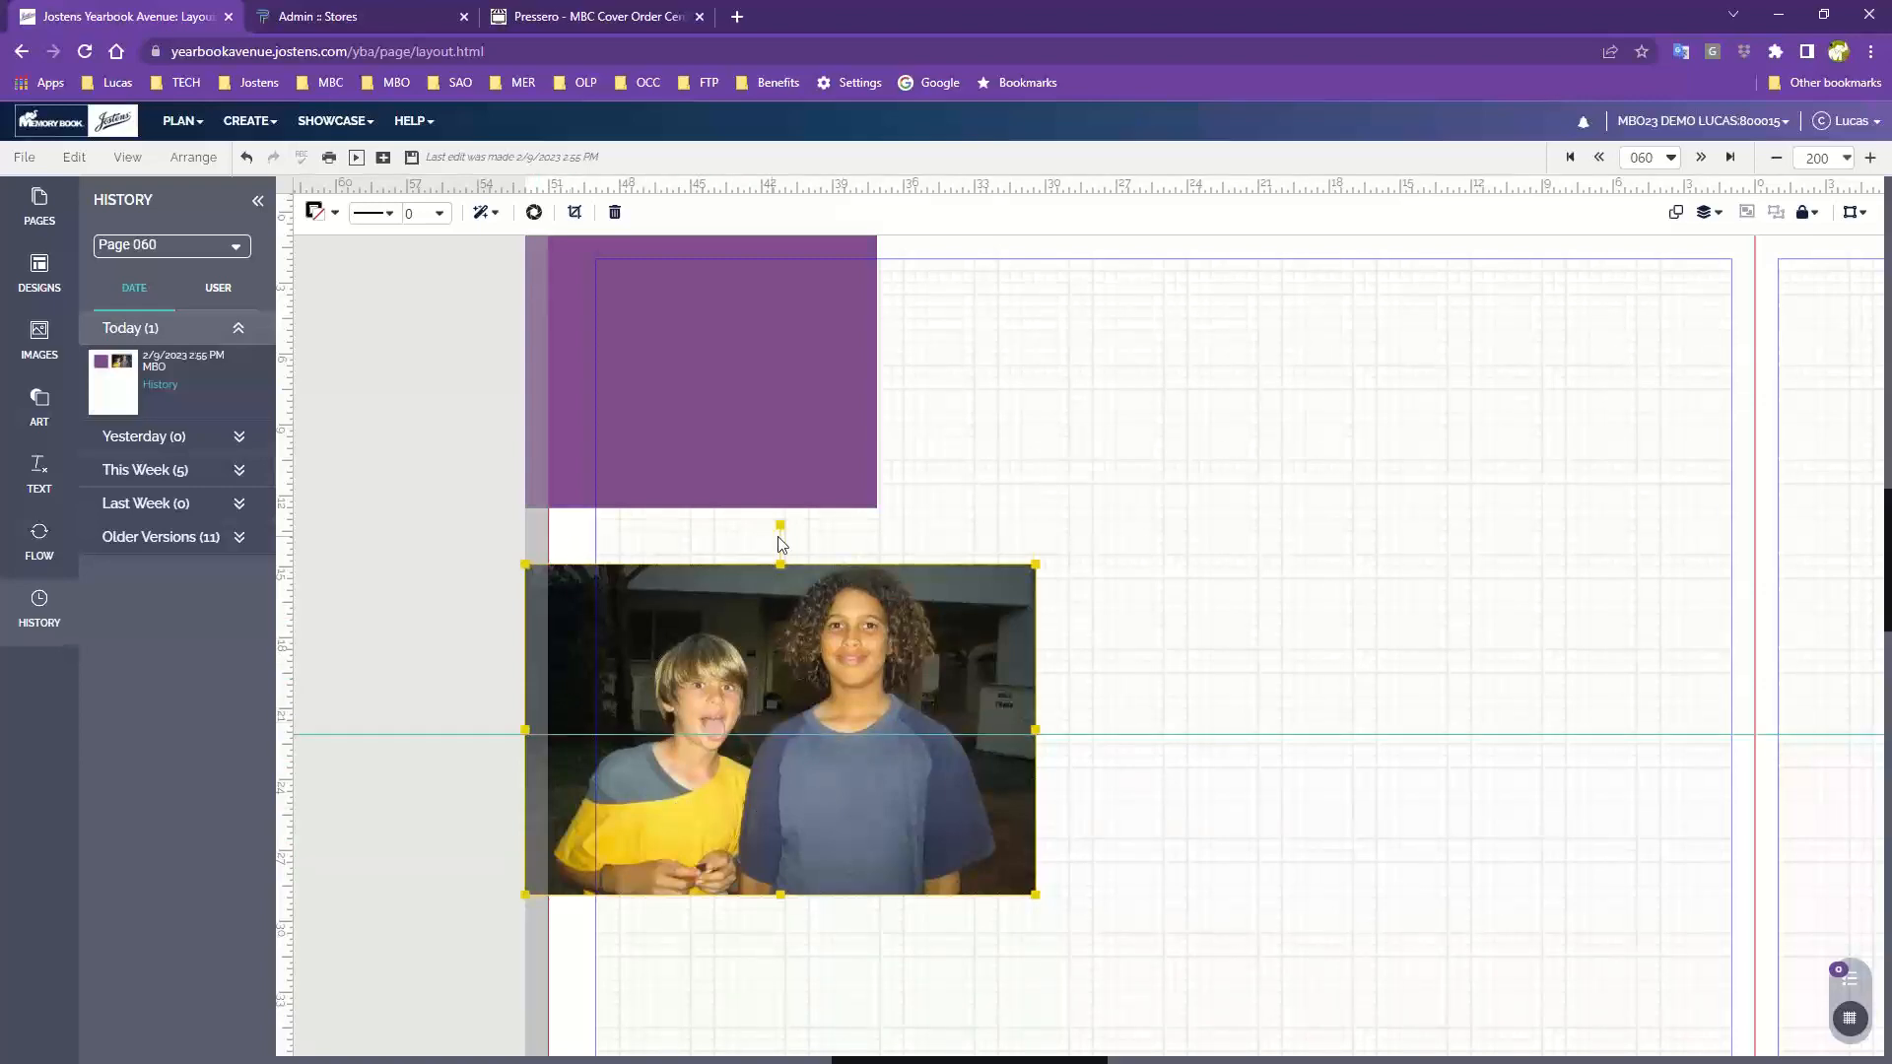
Drag the photo down to the bottom of the page so it overlaps the bottom trim line
scroll(916, 764, "down", 4)
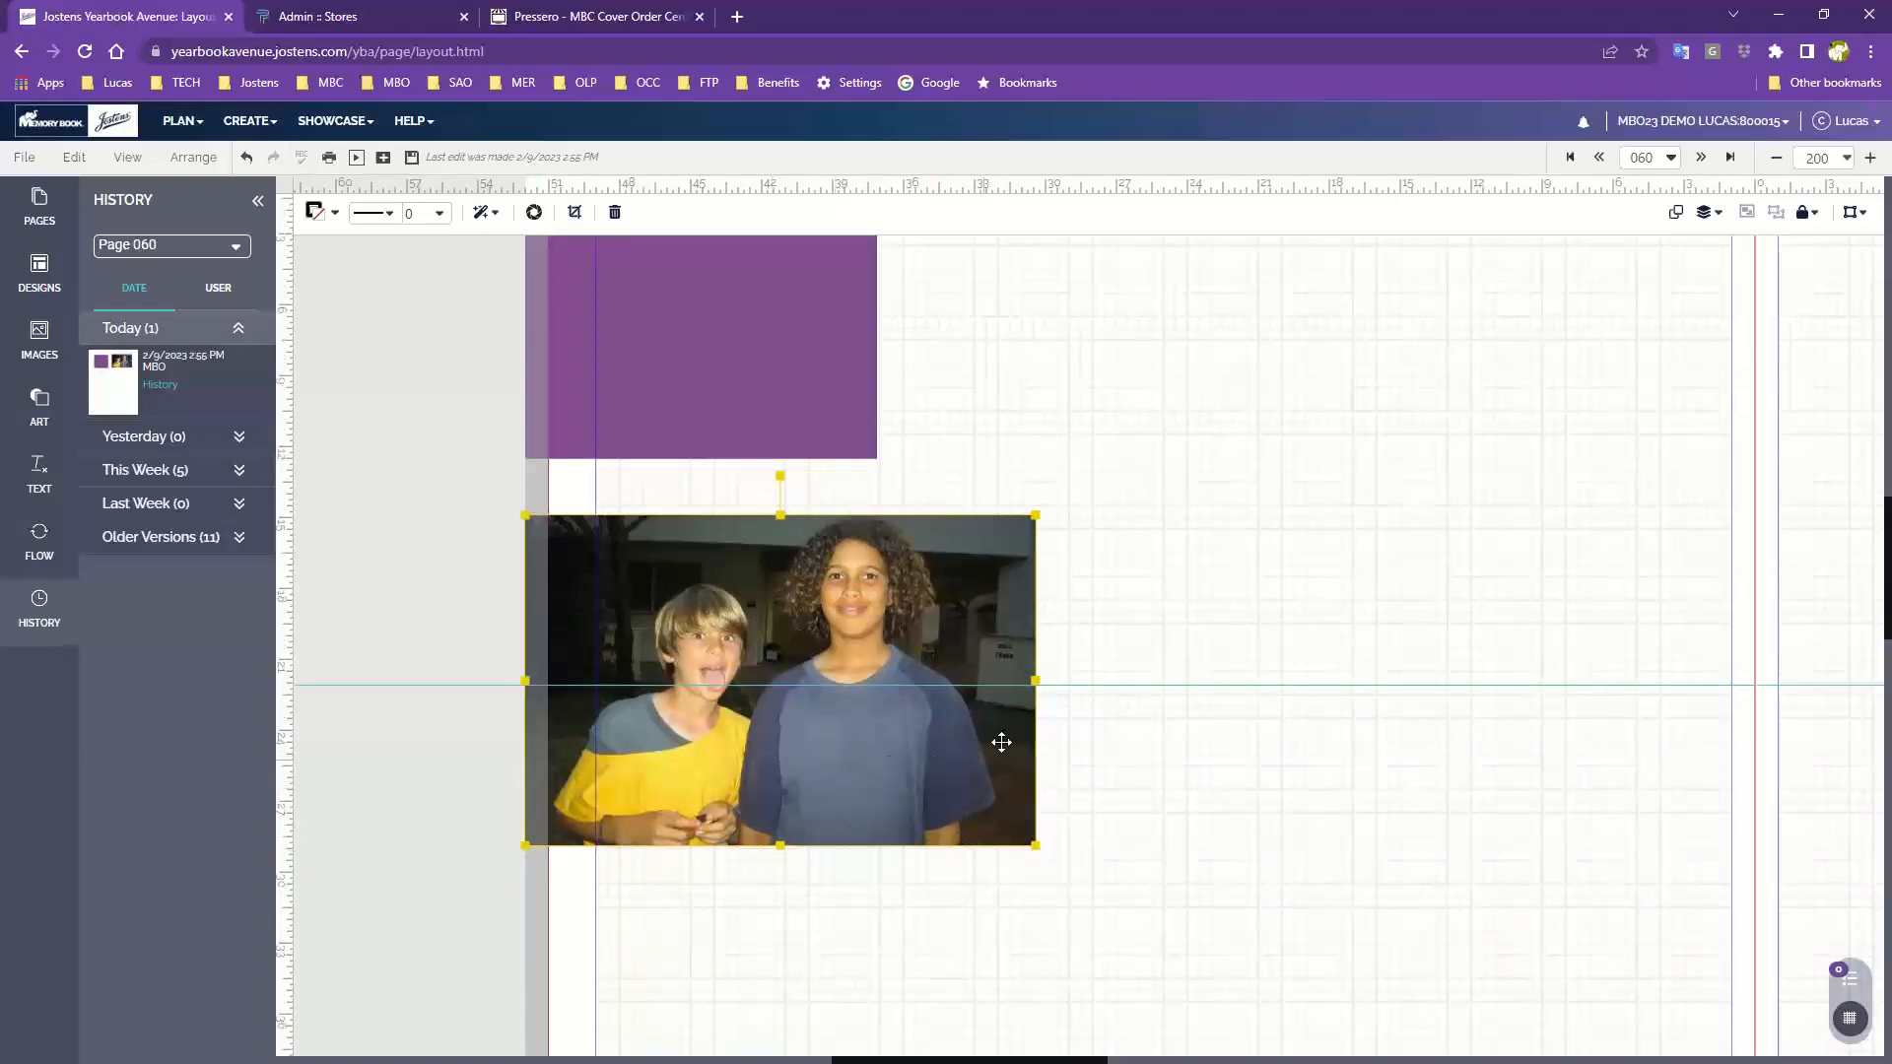
scroll(1106, 786, "down", 2)
left_click_drag(870, 325, 1160, 838)
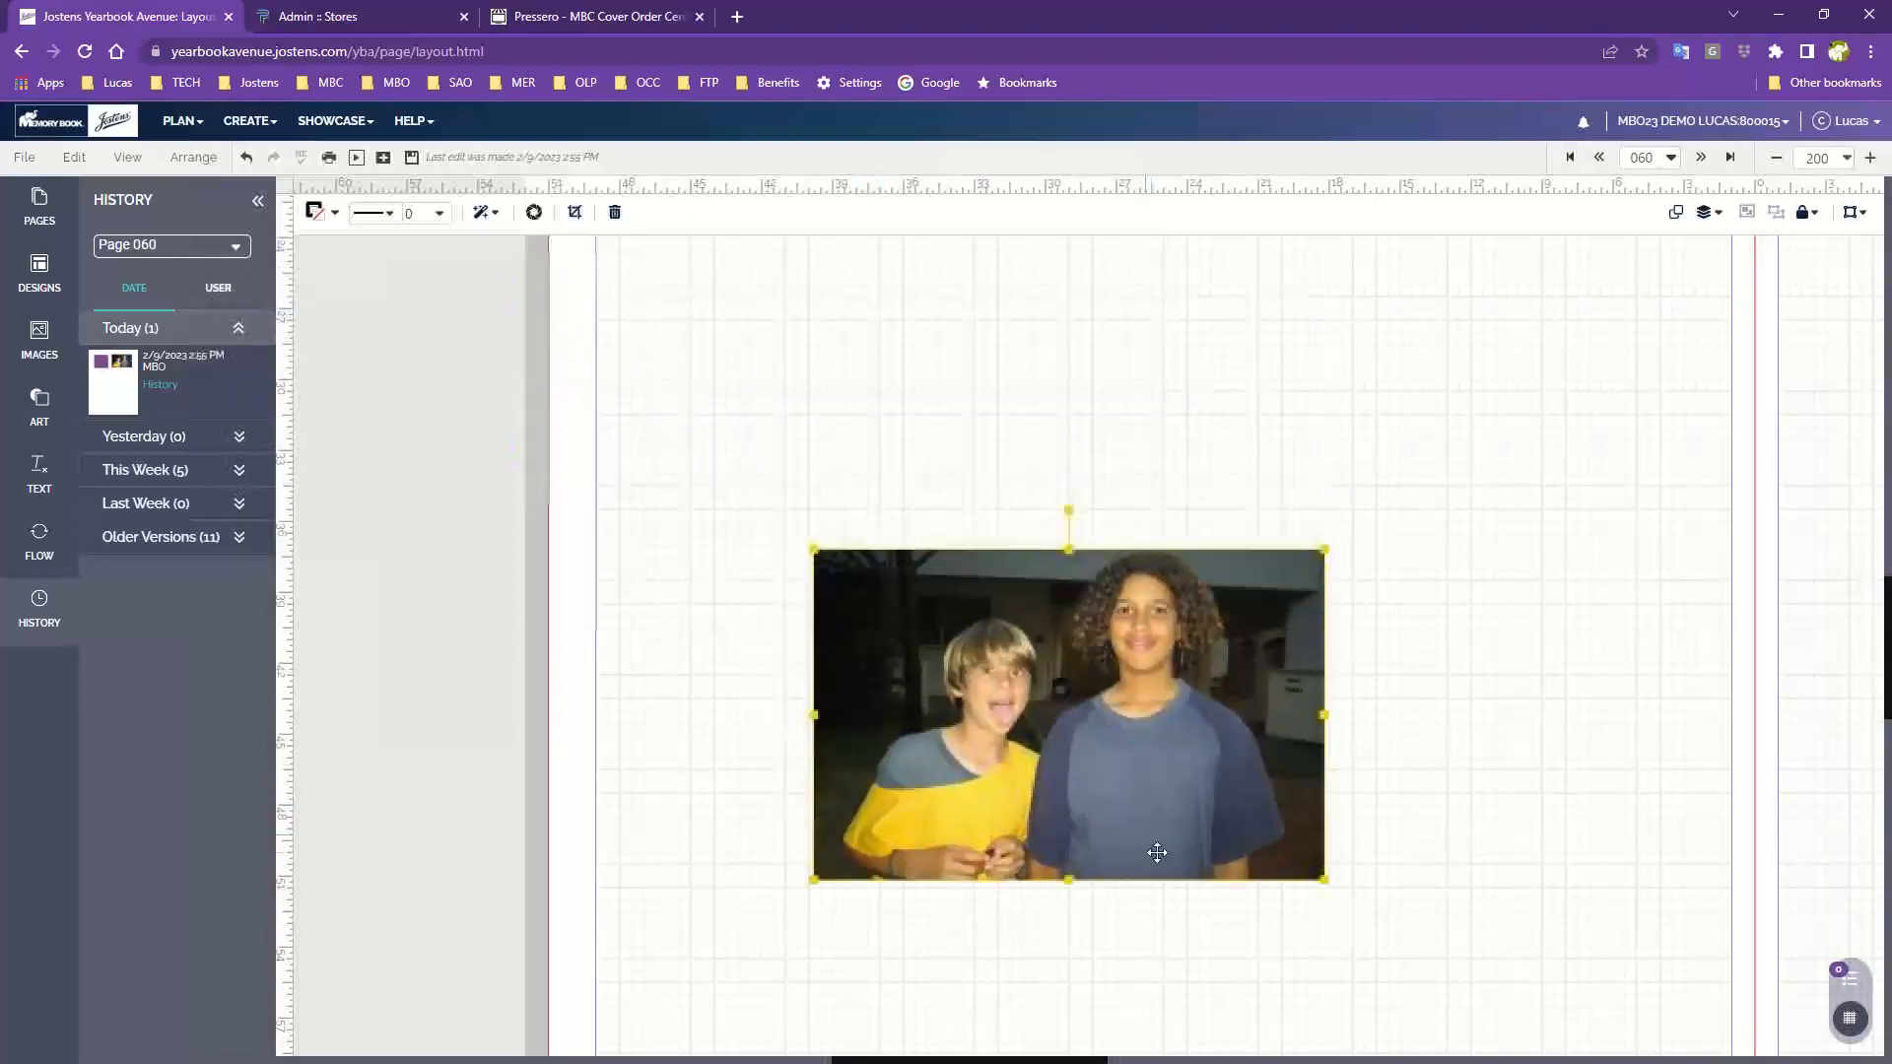
scroll(1172, 853, "down", 4)
left_click_drag(1105, 393, 1172, 969)
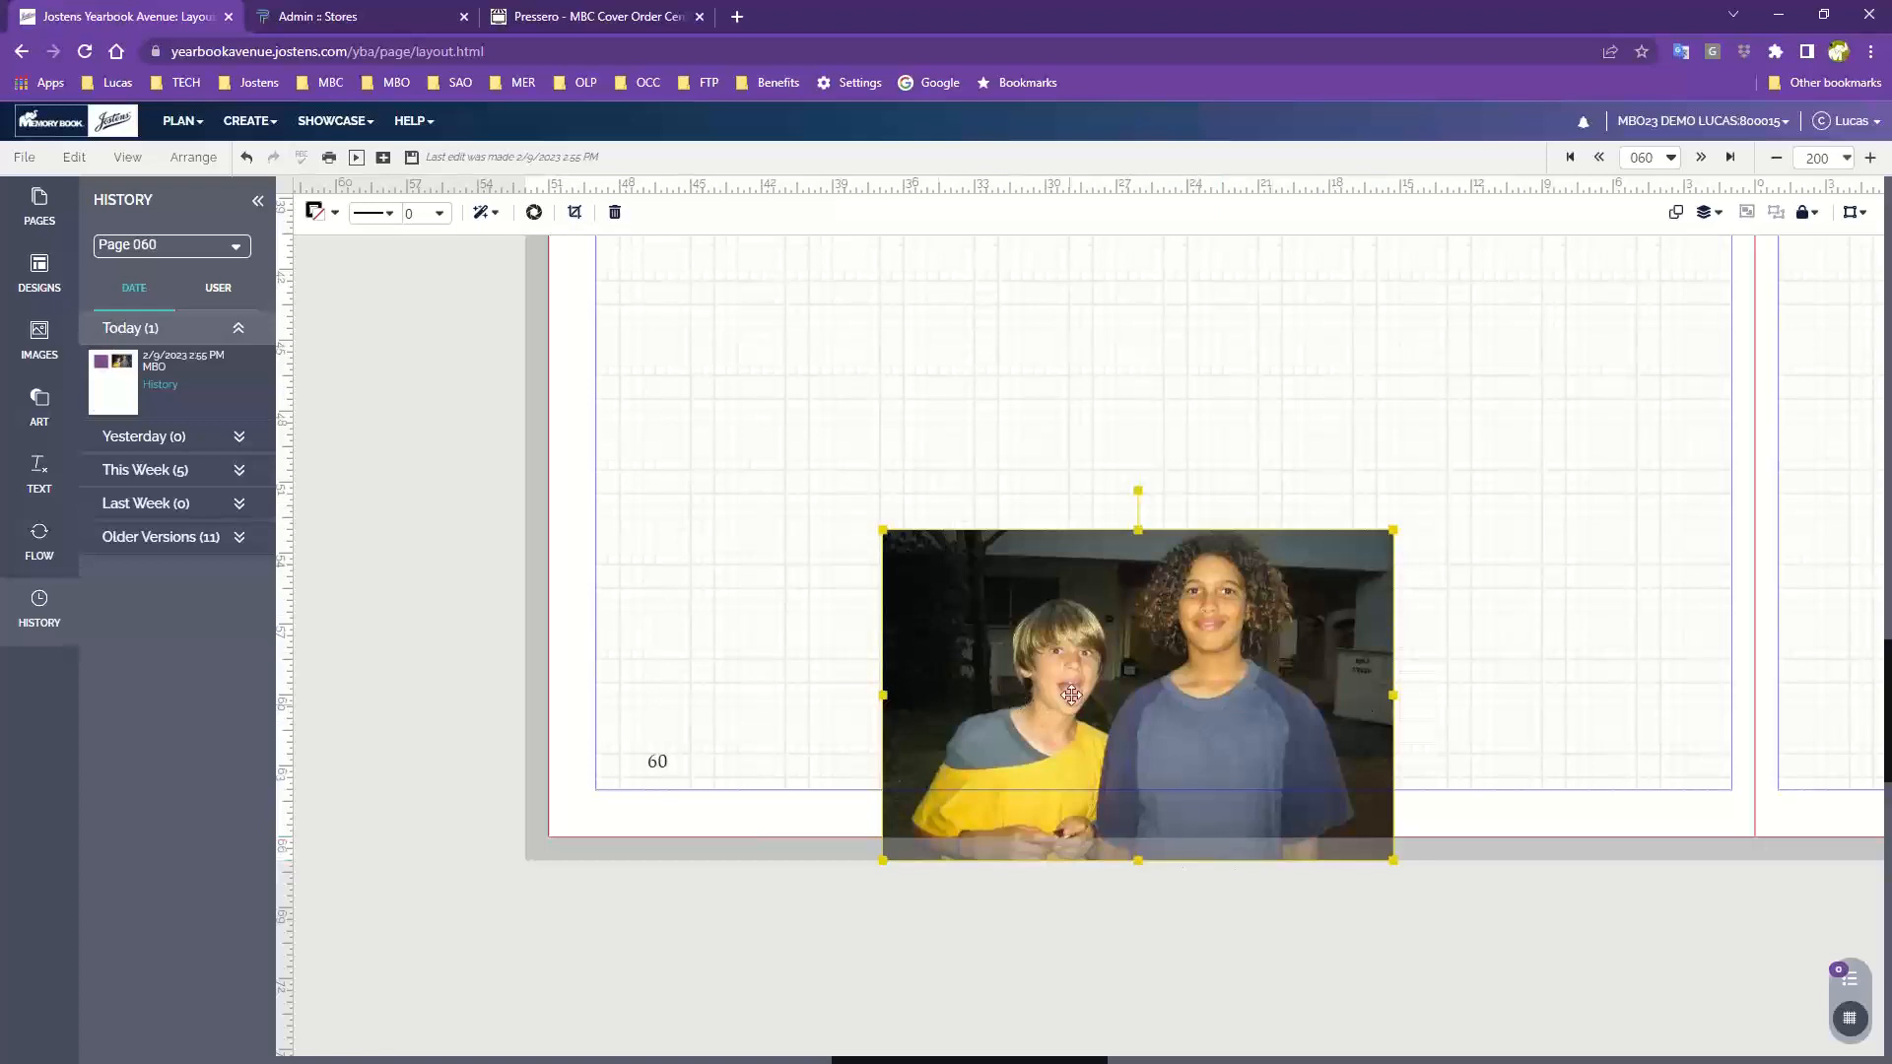
Move the photo up to the top of the page so it extends into the top bleed area
scroll(1220, 778, "up", 3)
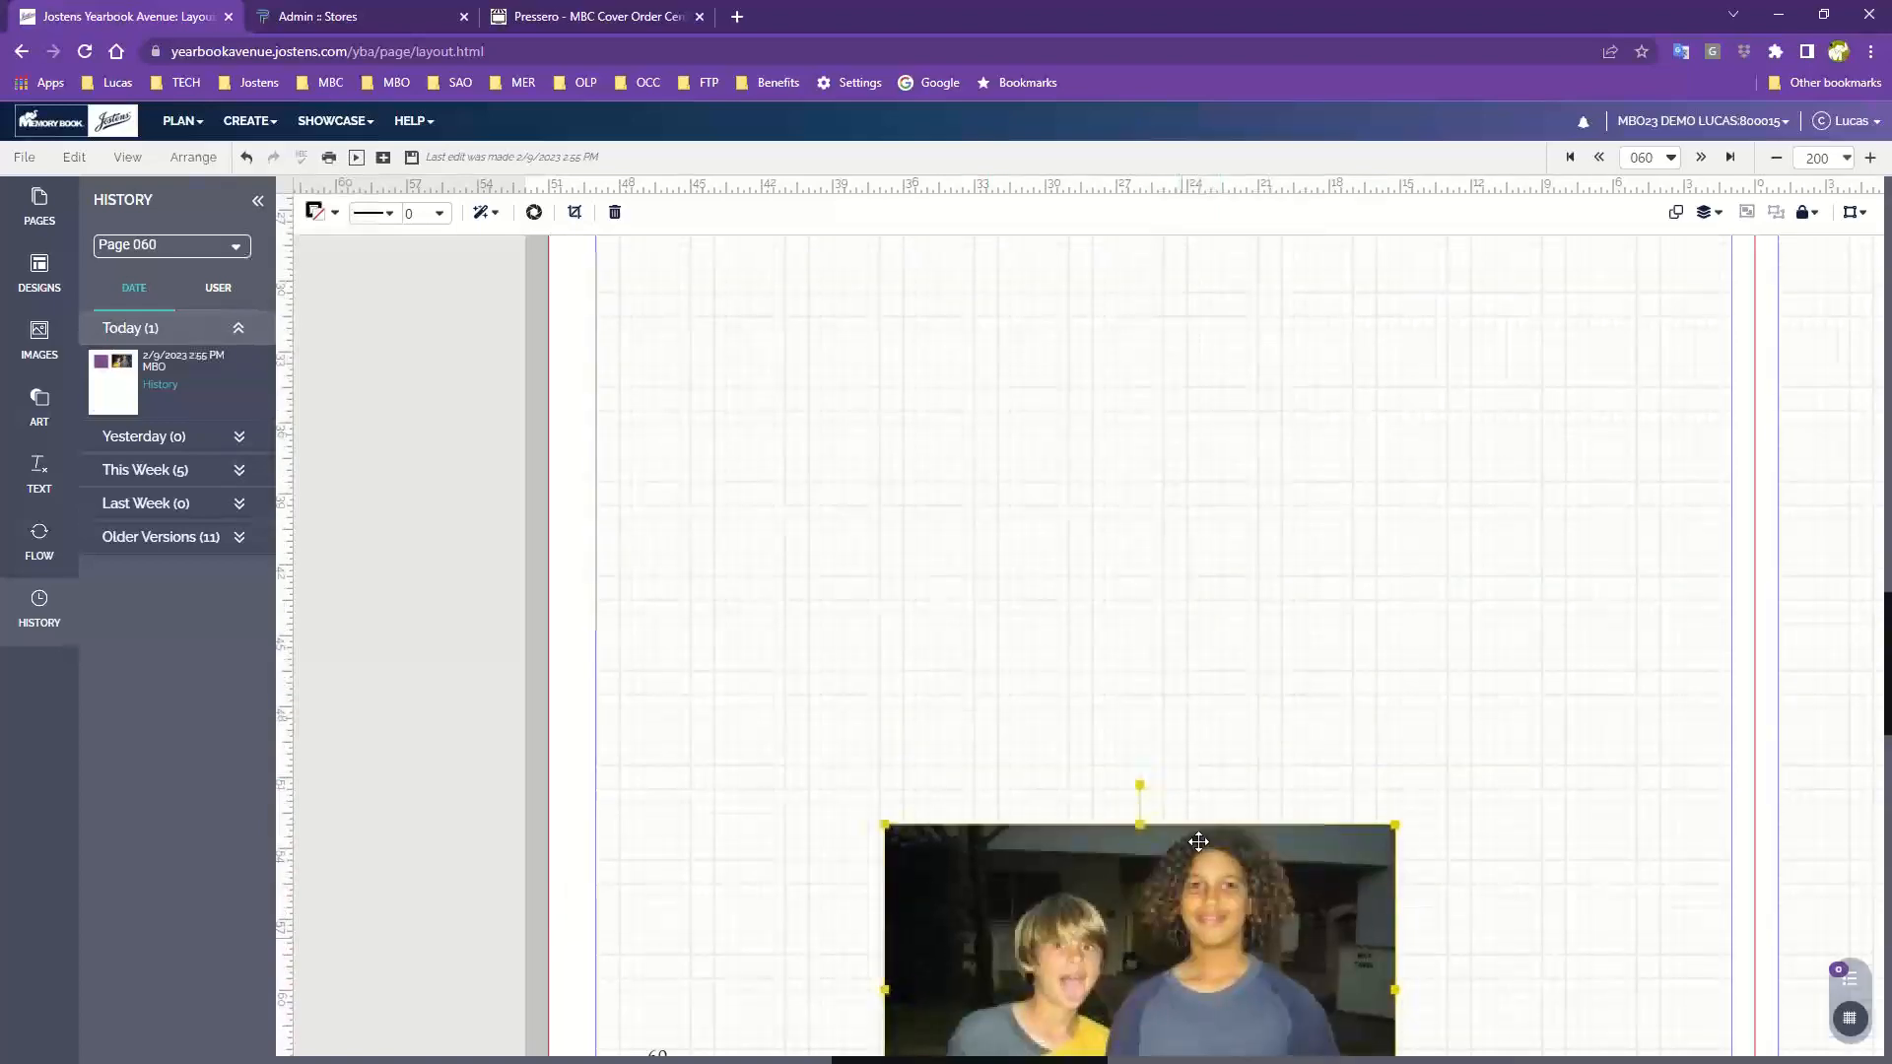
left_click_drag(1195, 845, 1249, 248)
scroll(1231, 493, "up", 4)
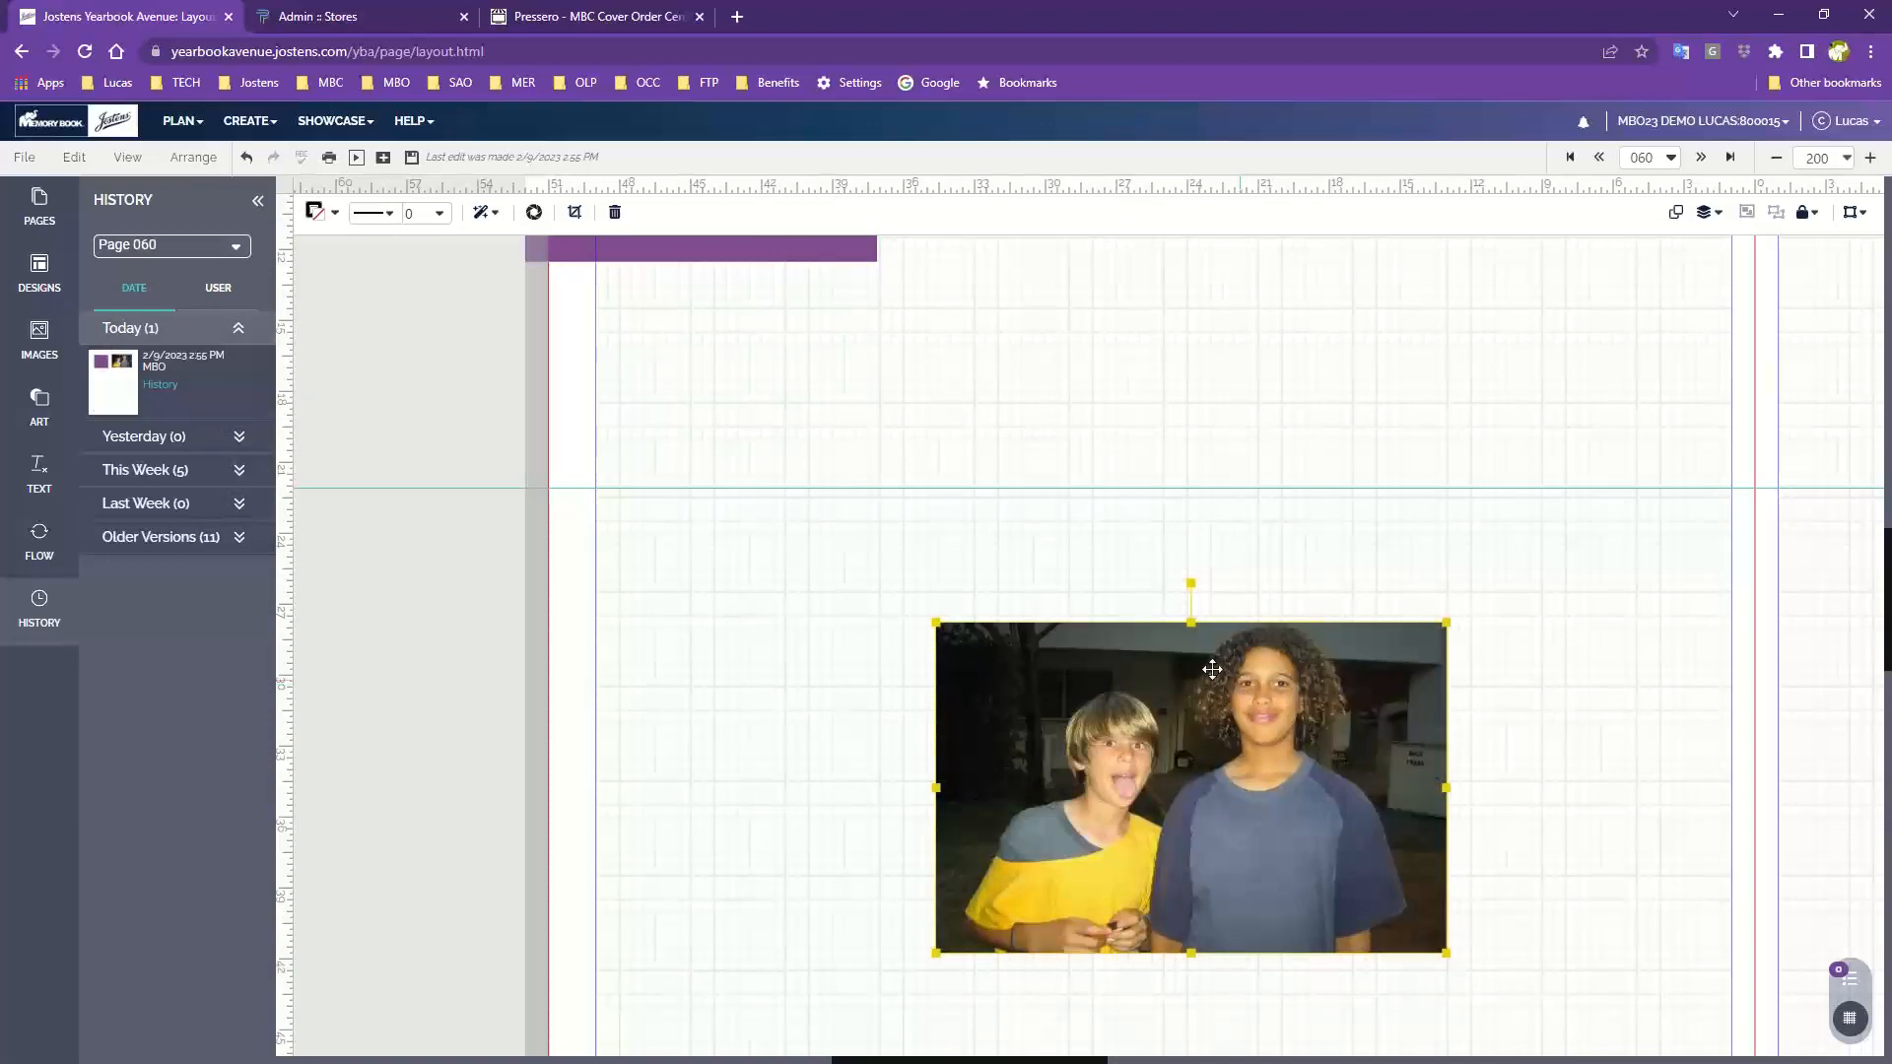
scroll(1143, 660, "up", 3)
left_click_drag(1205, 962, 1258, 439)
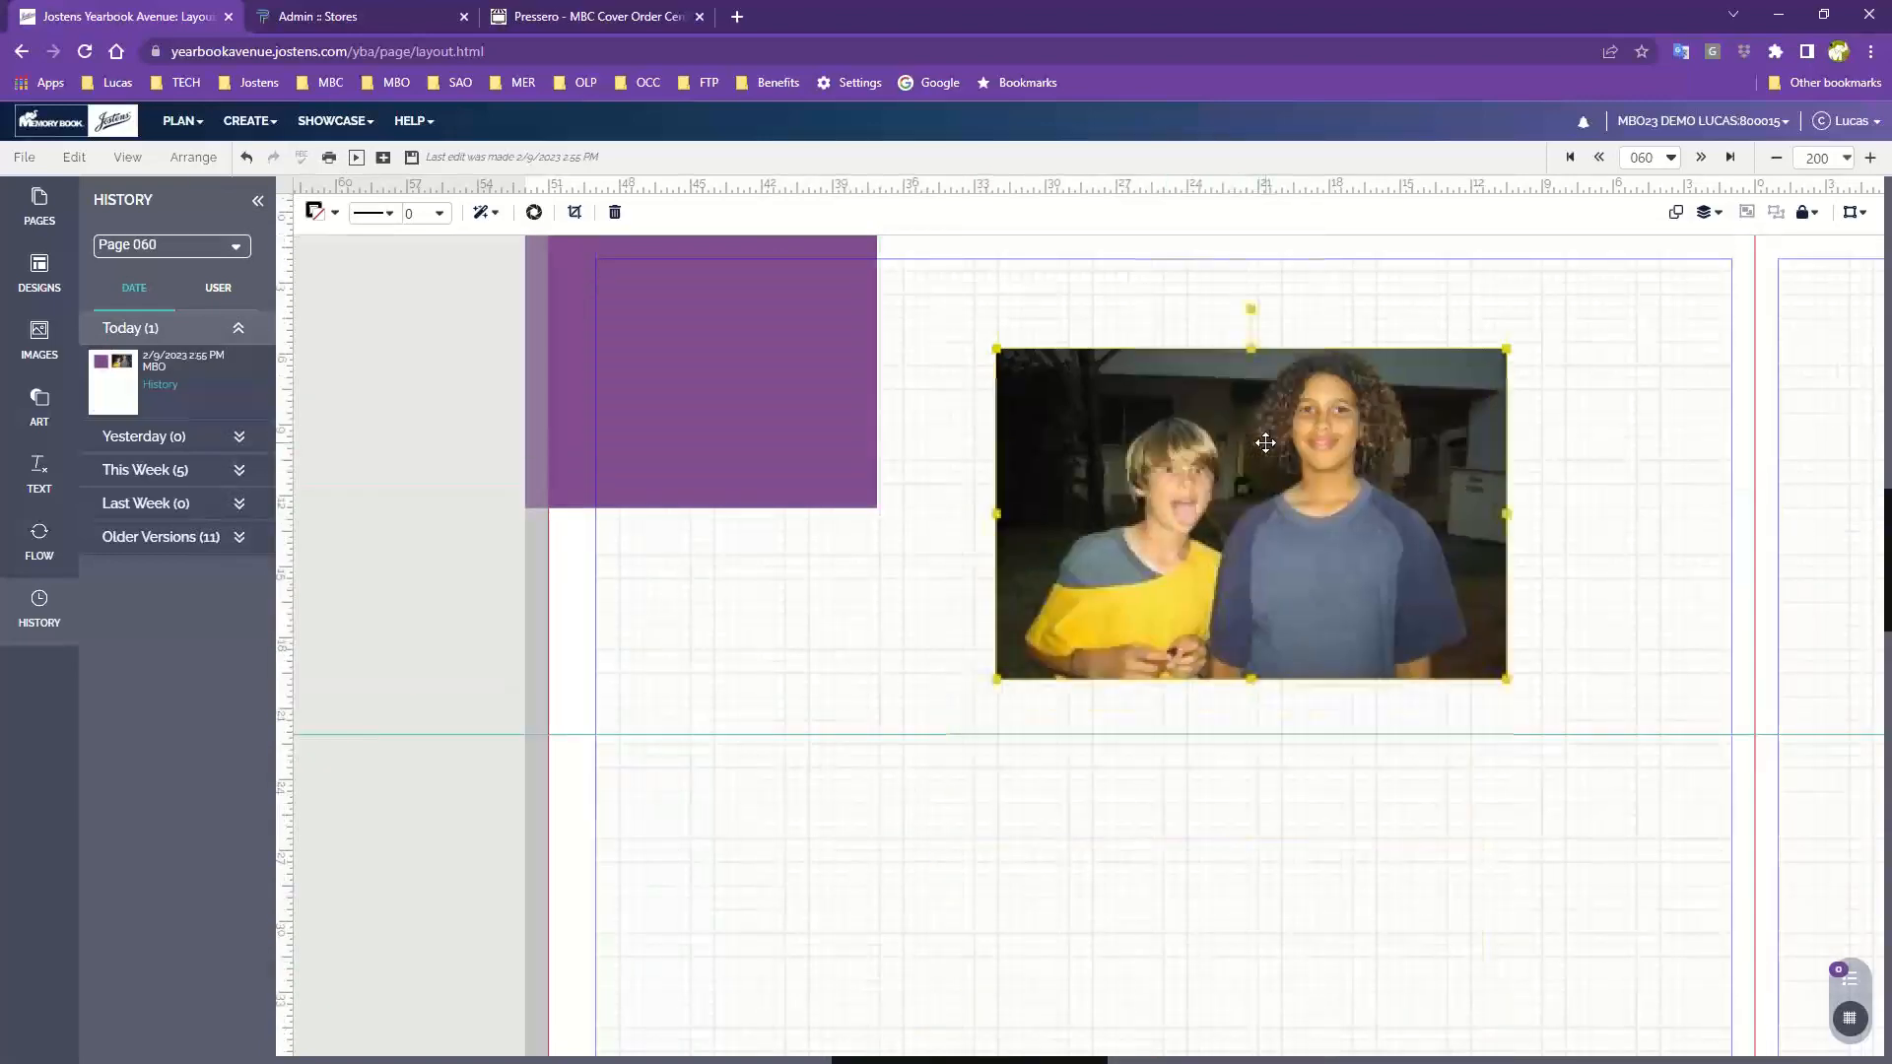
scroll(1271, 463, "up", 3)
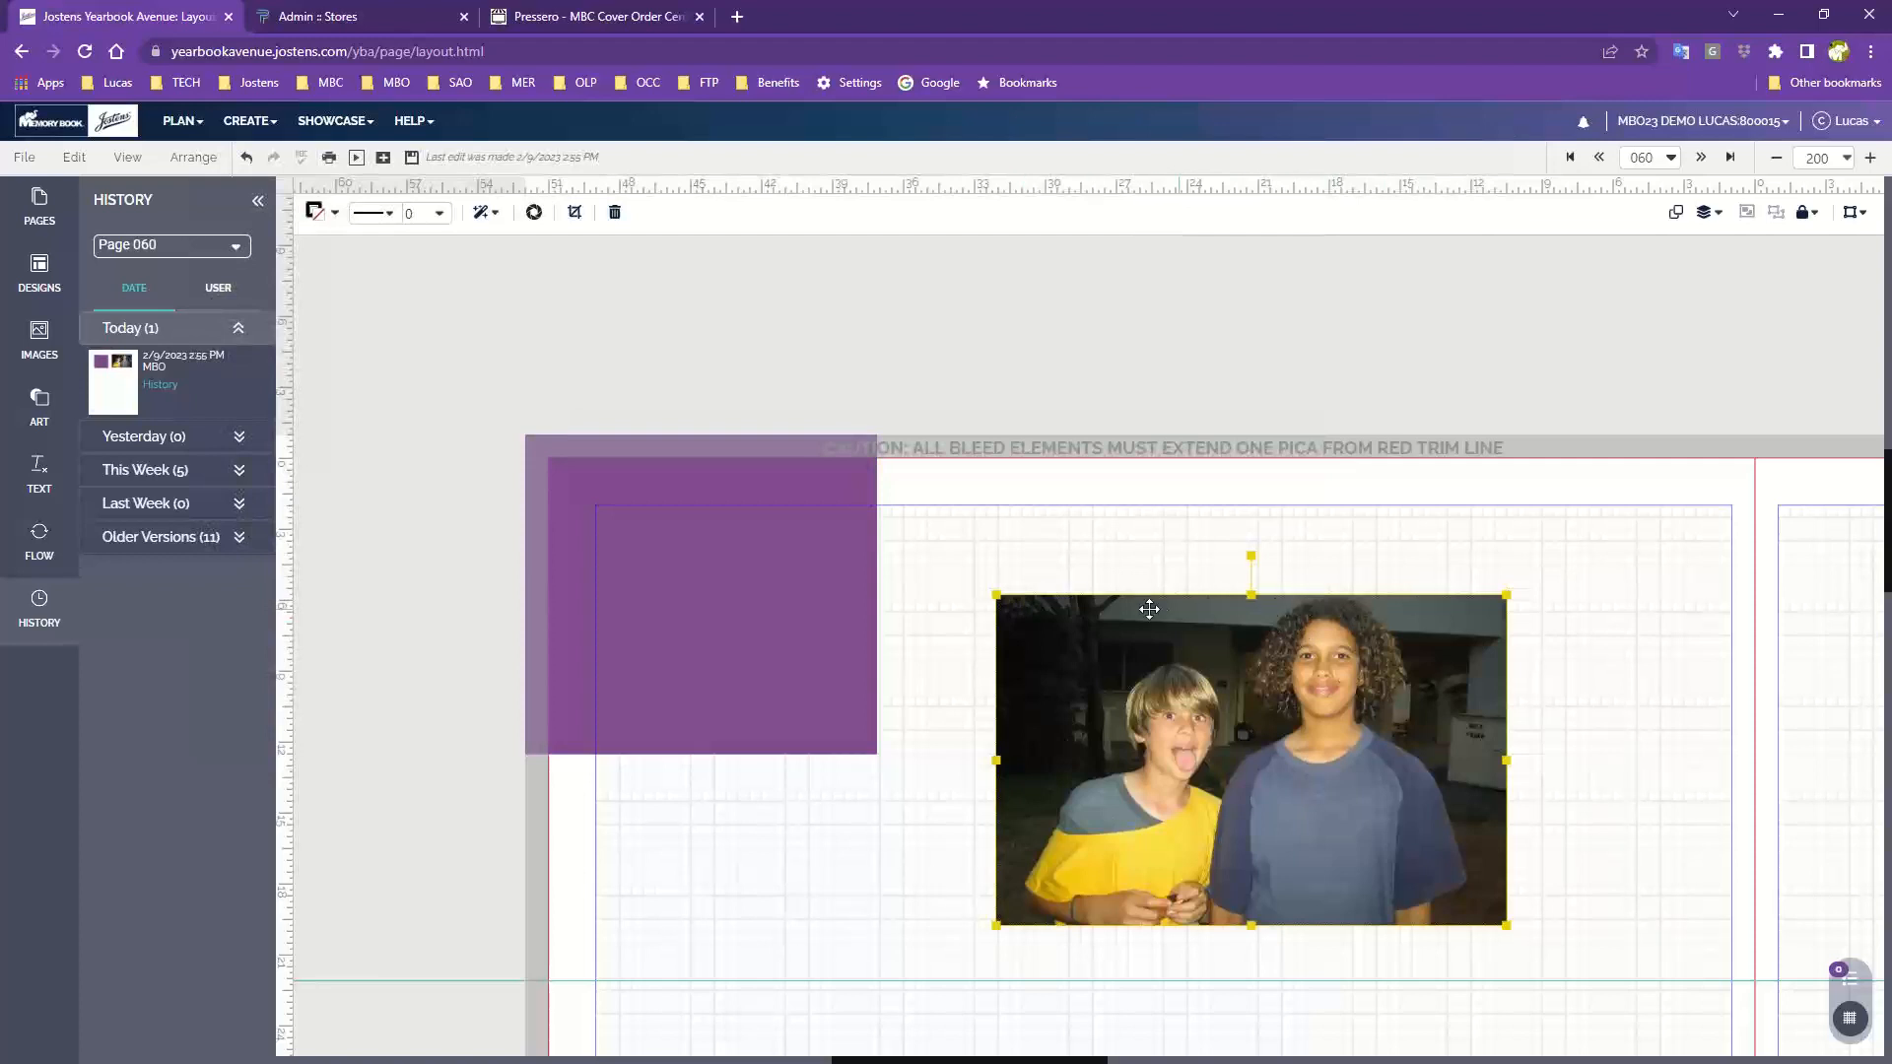
left_click_drag(1309, 767, 1377, 606)
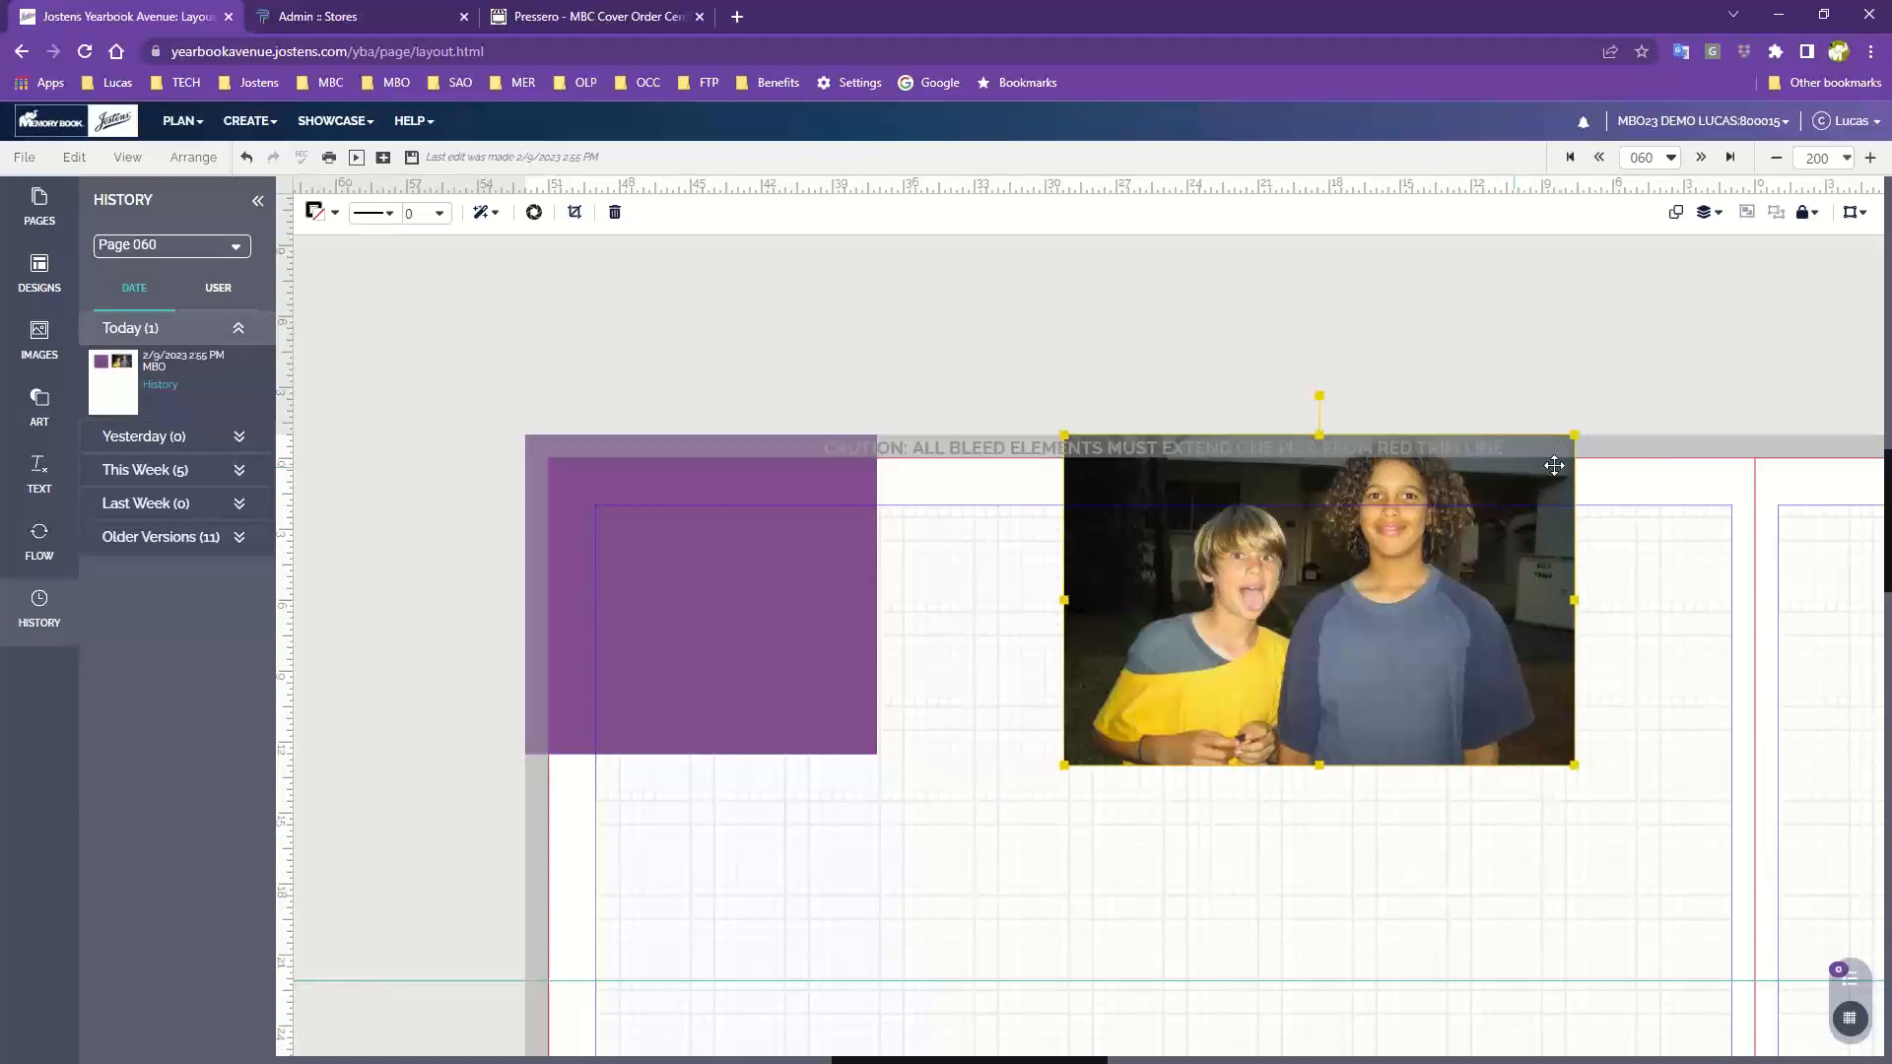
Add a horizontal guide along the top red trim line
left_click_drag(1312, 187, 1251, 463)
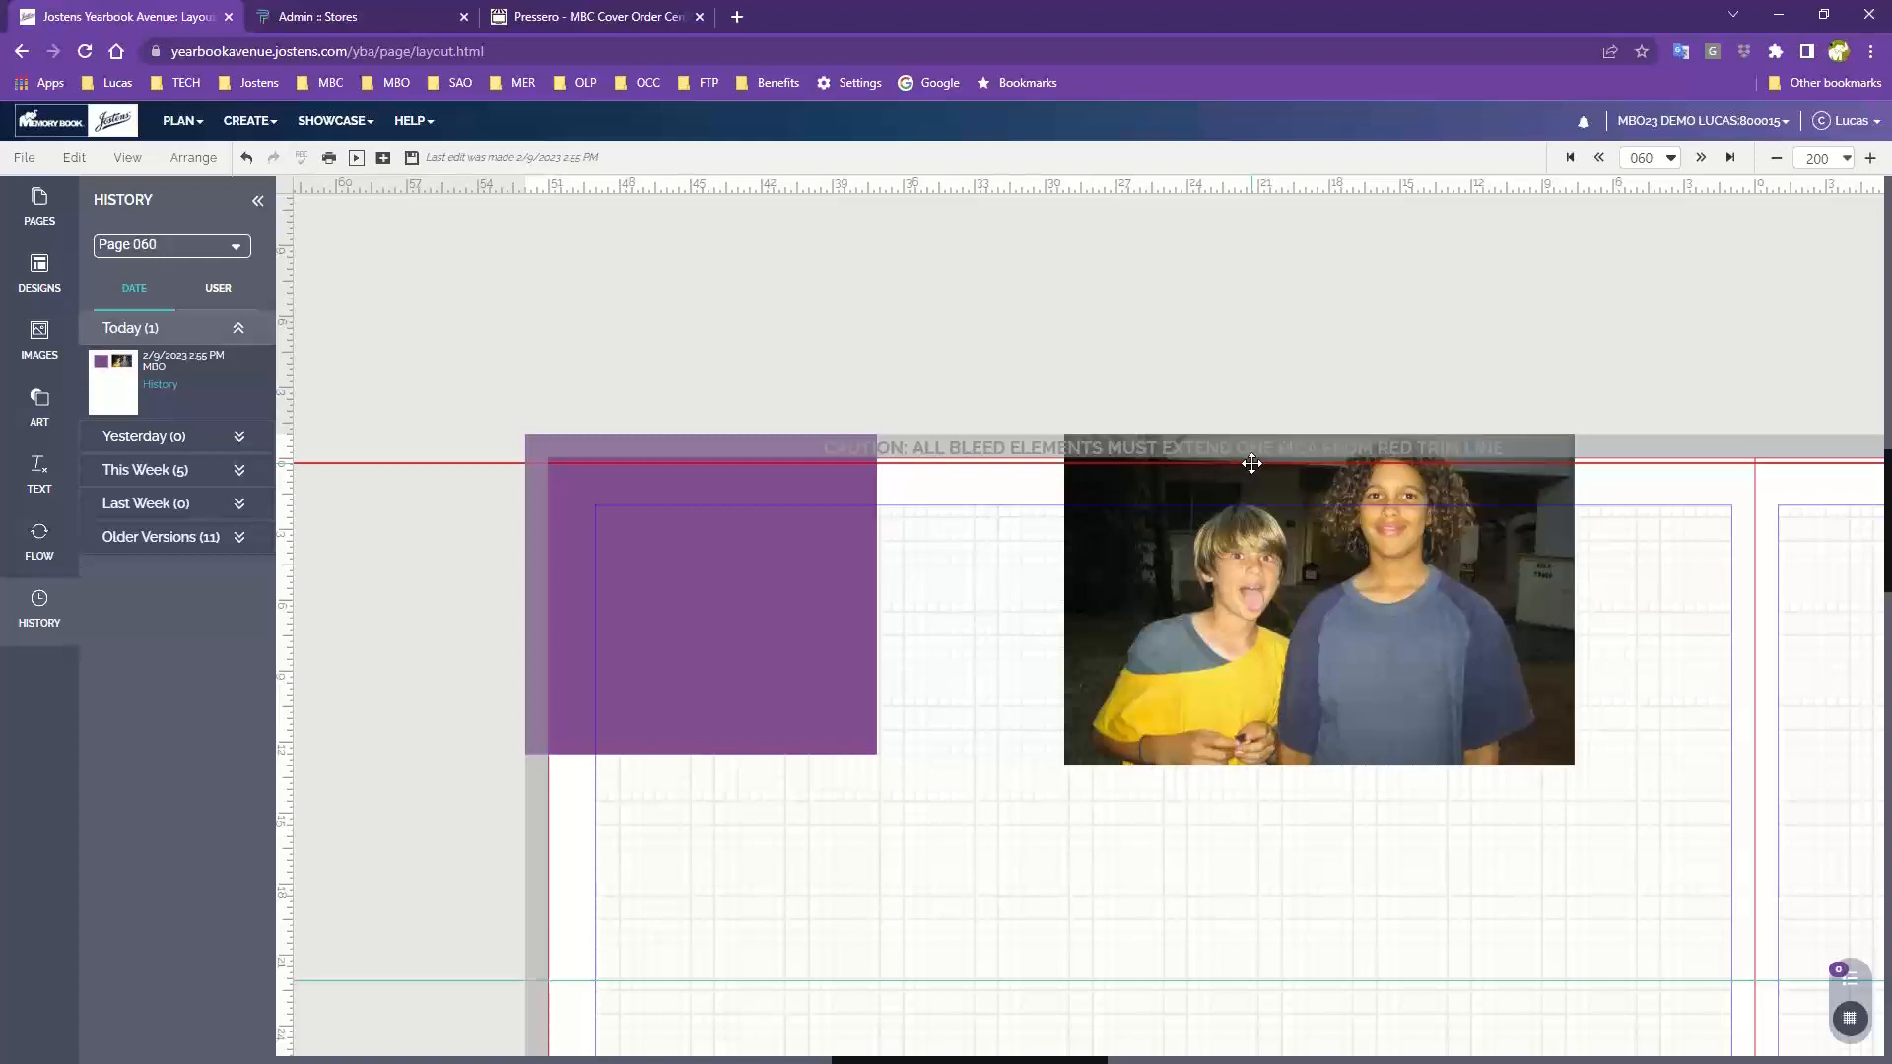
left_click_drag(1252, 463, 1371, 463)
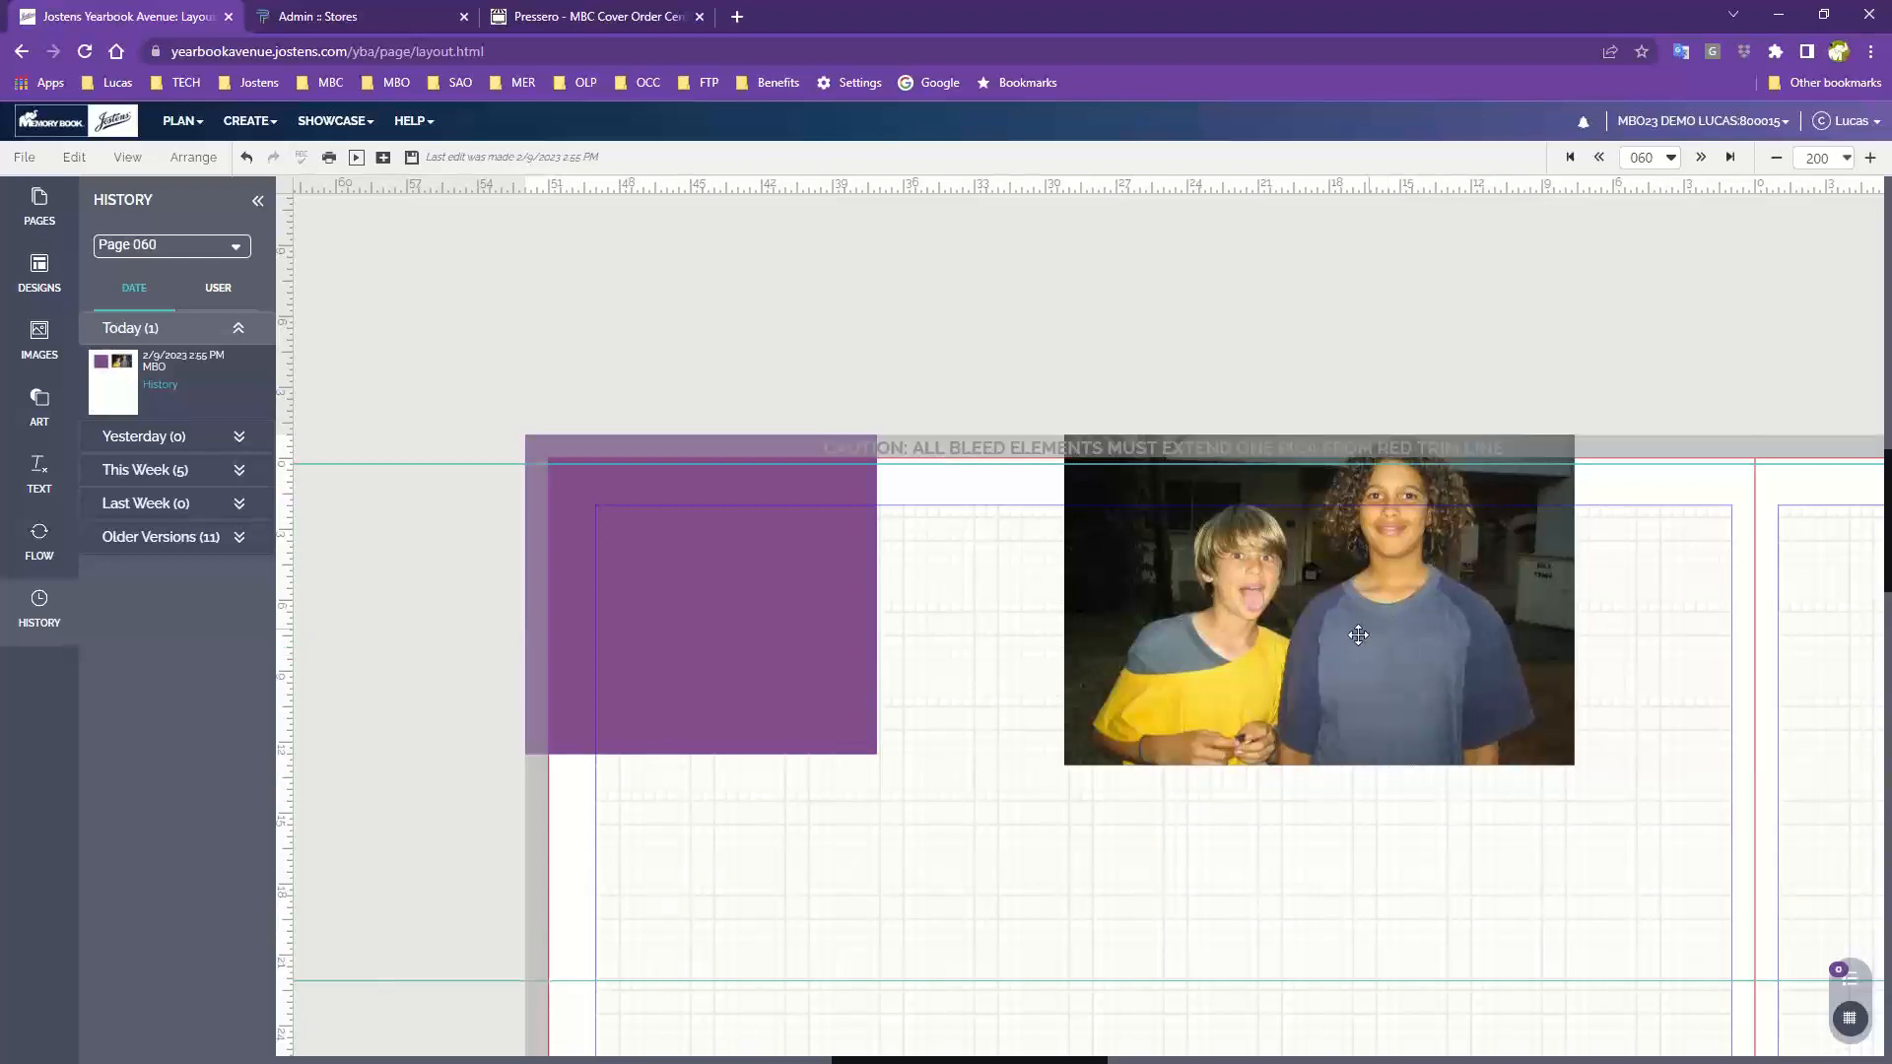
Move the photo down inside the top margin of the page
left_click_drag(1243, 445, 1234, 549)
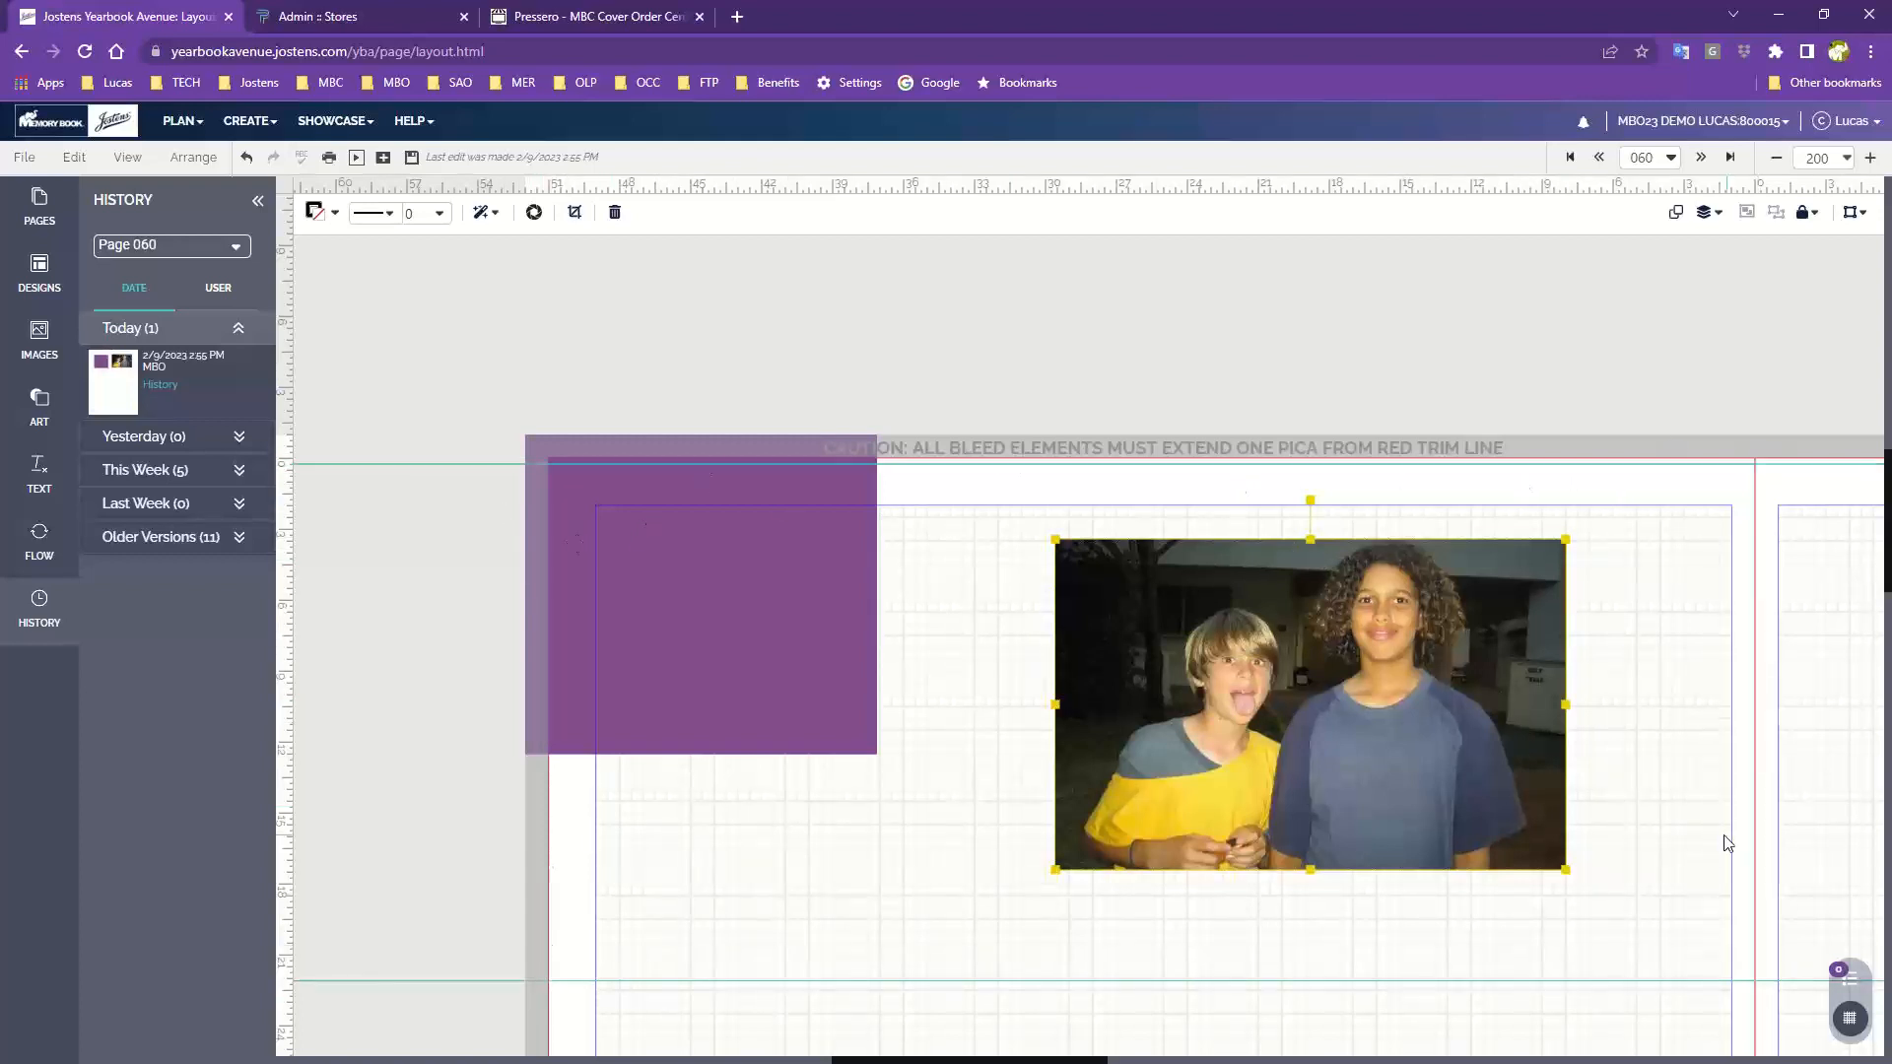
scroll(1596, 743, "down", 3)
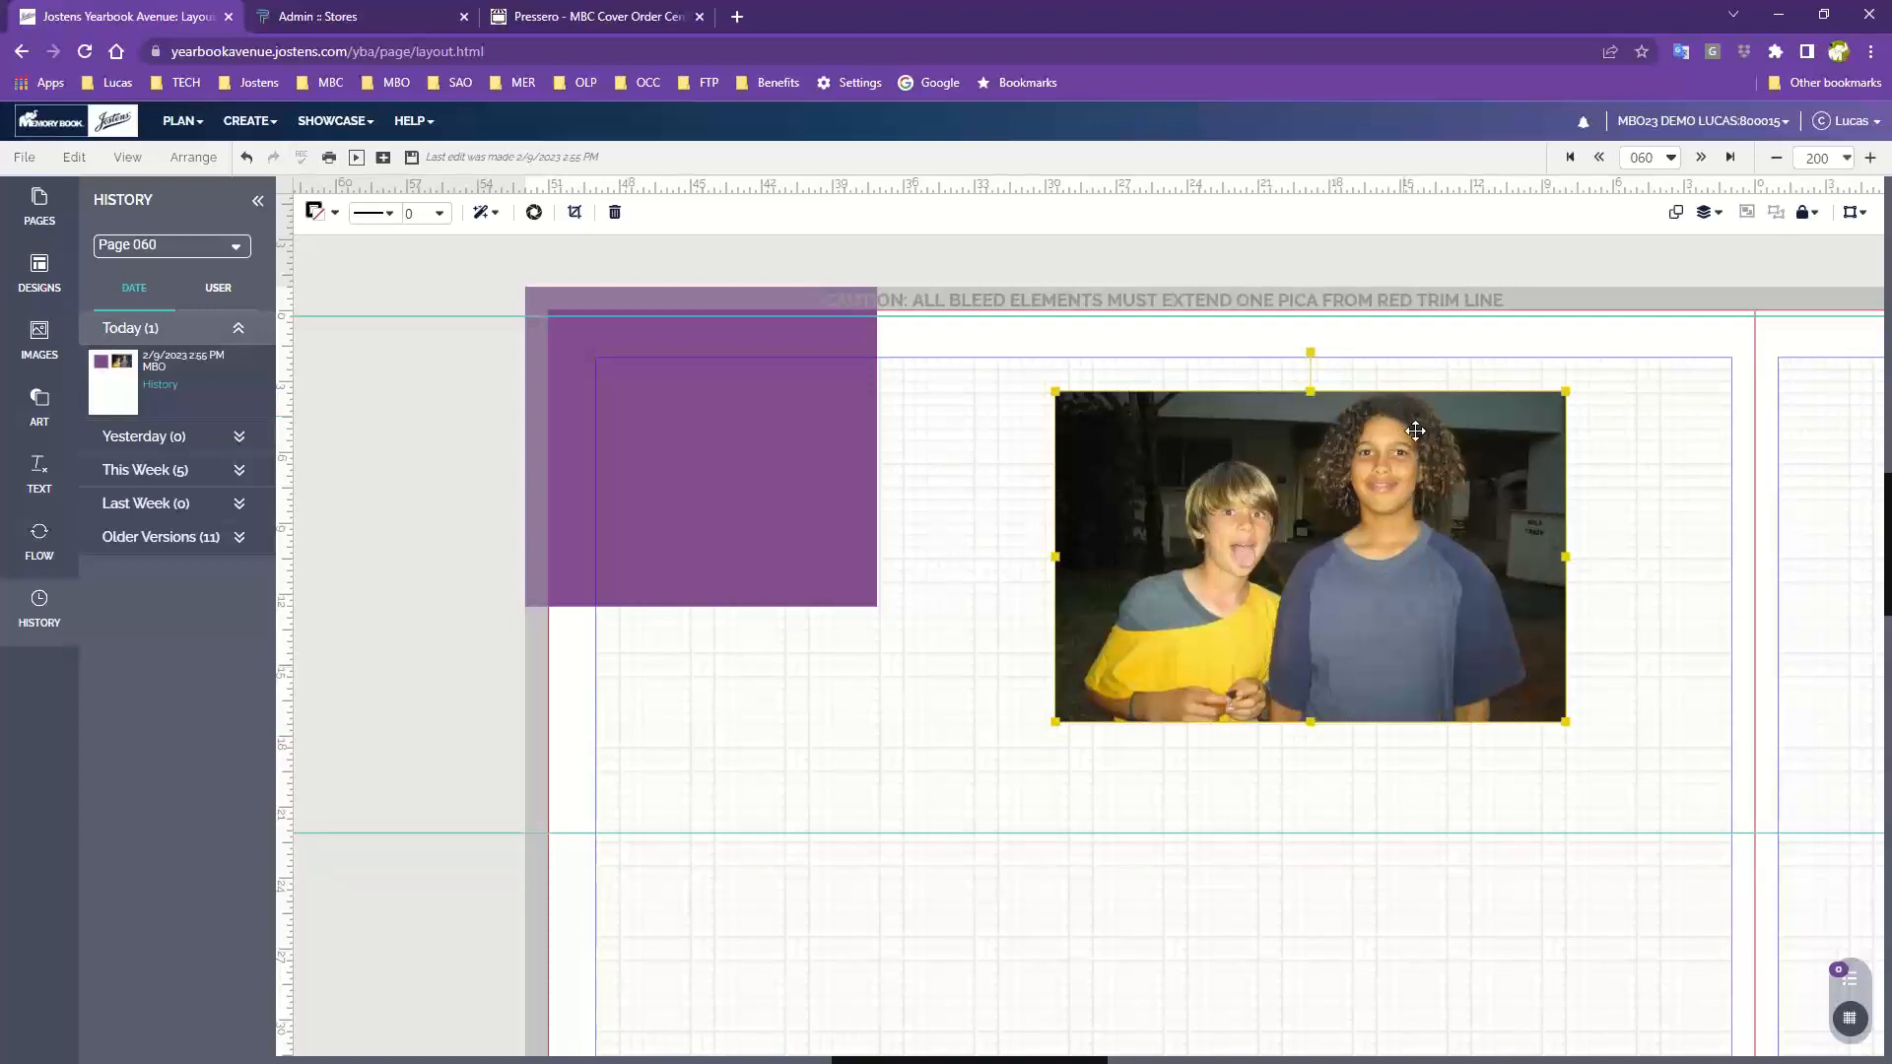
left_click_drag(1393, 587, 1376, 647)
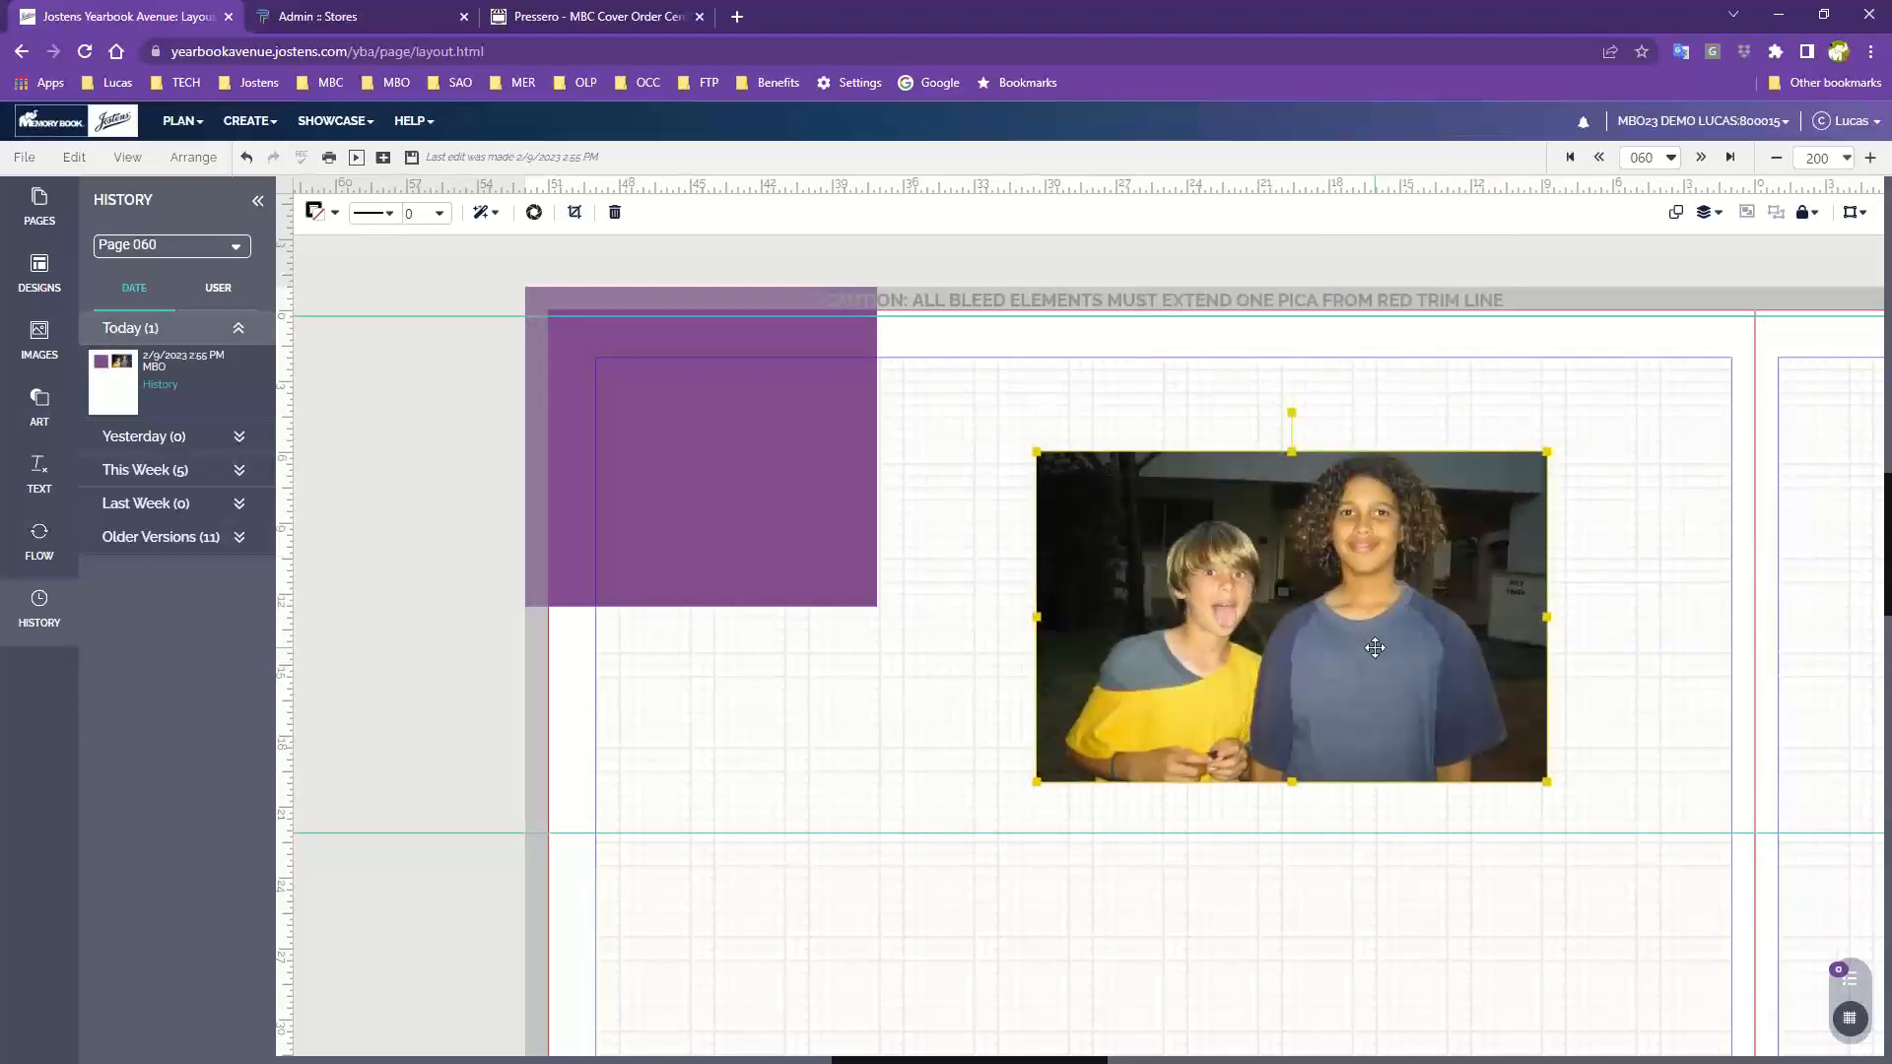
Delete the photo and the purple block from the page
key("Delete")
key("Delete")
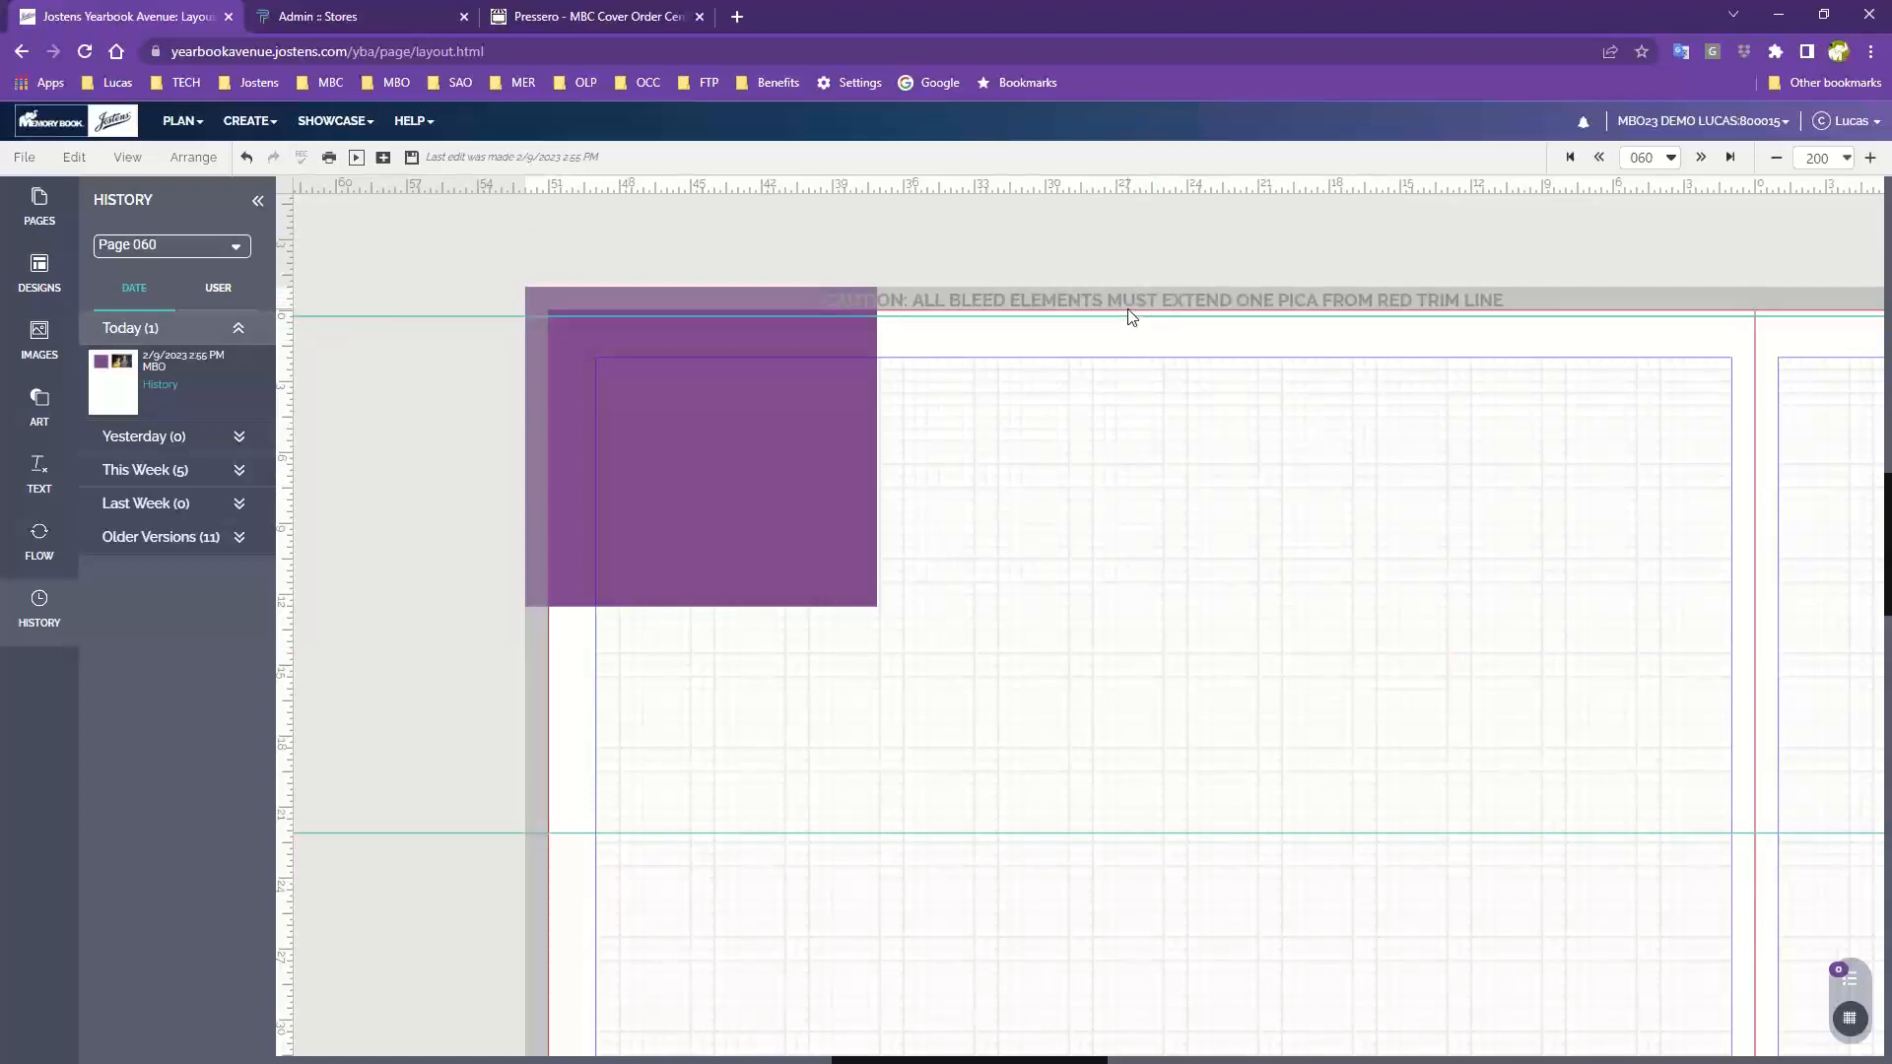
left_click(859, 432)
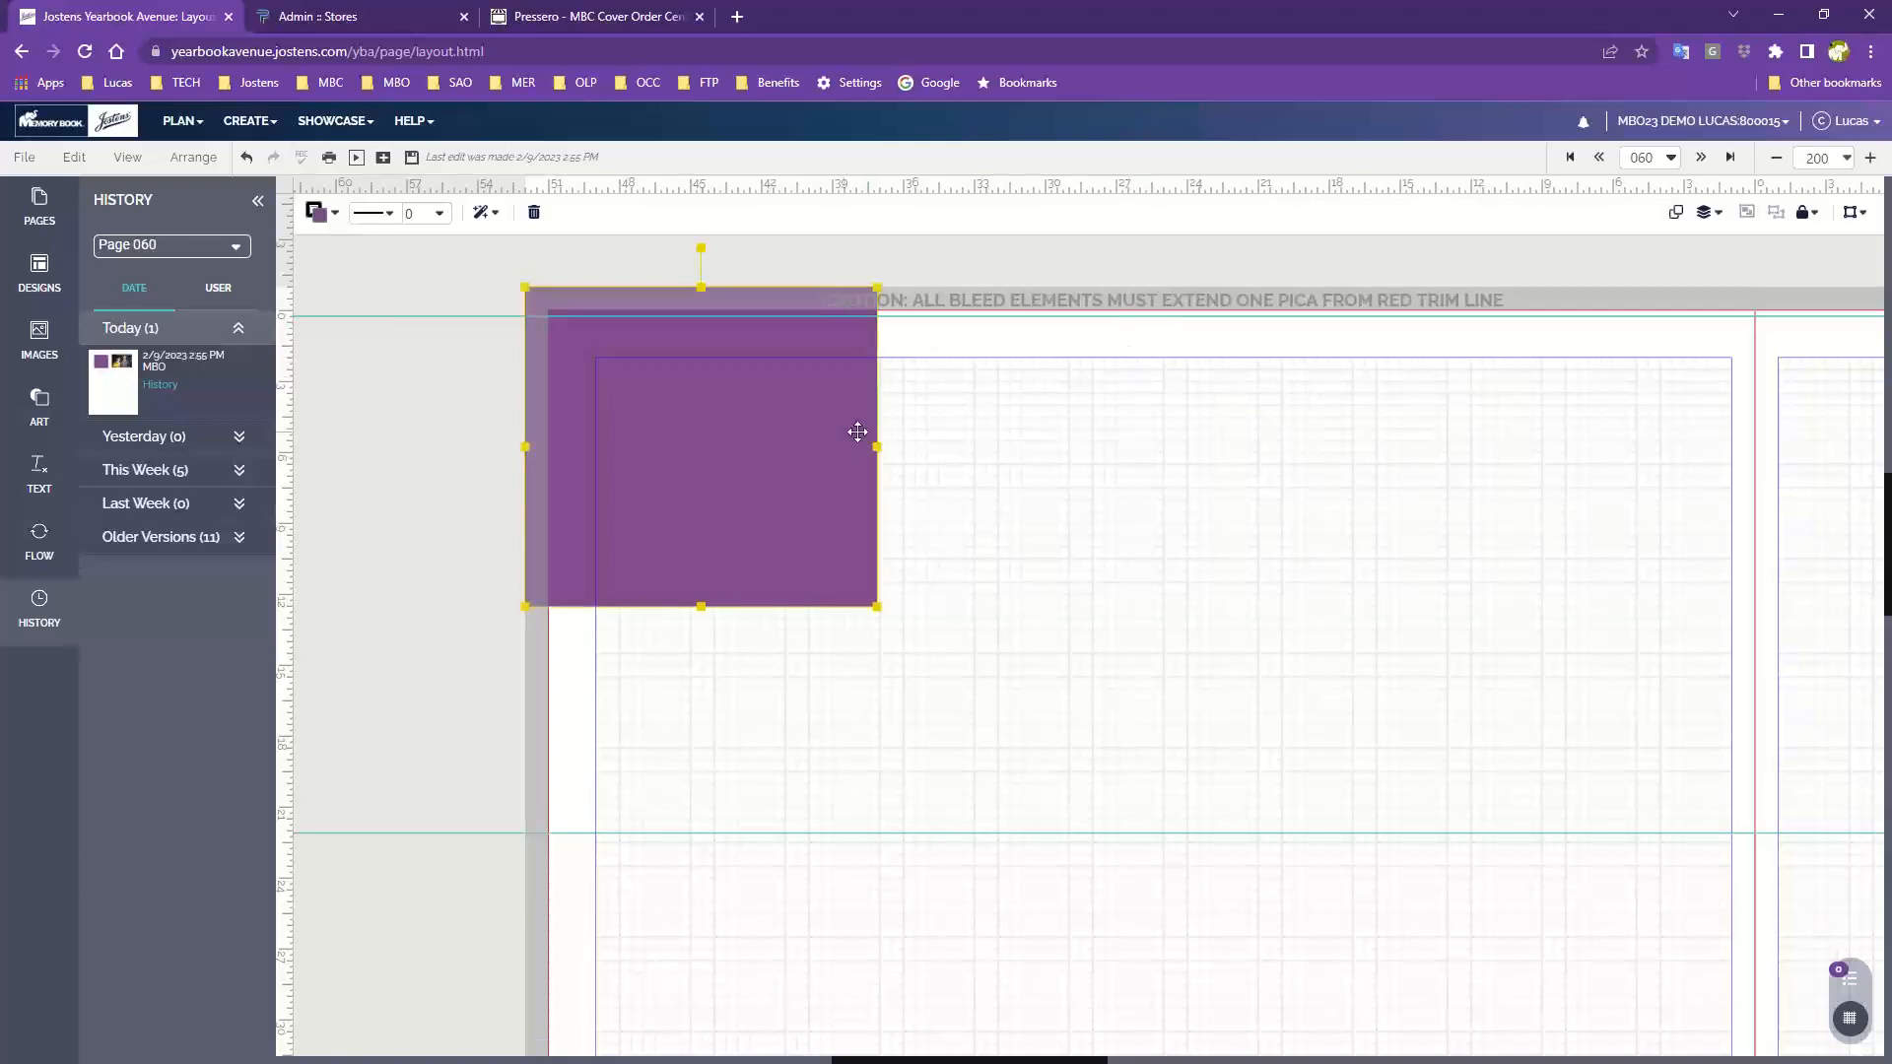
key("Delete")
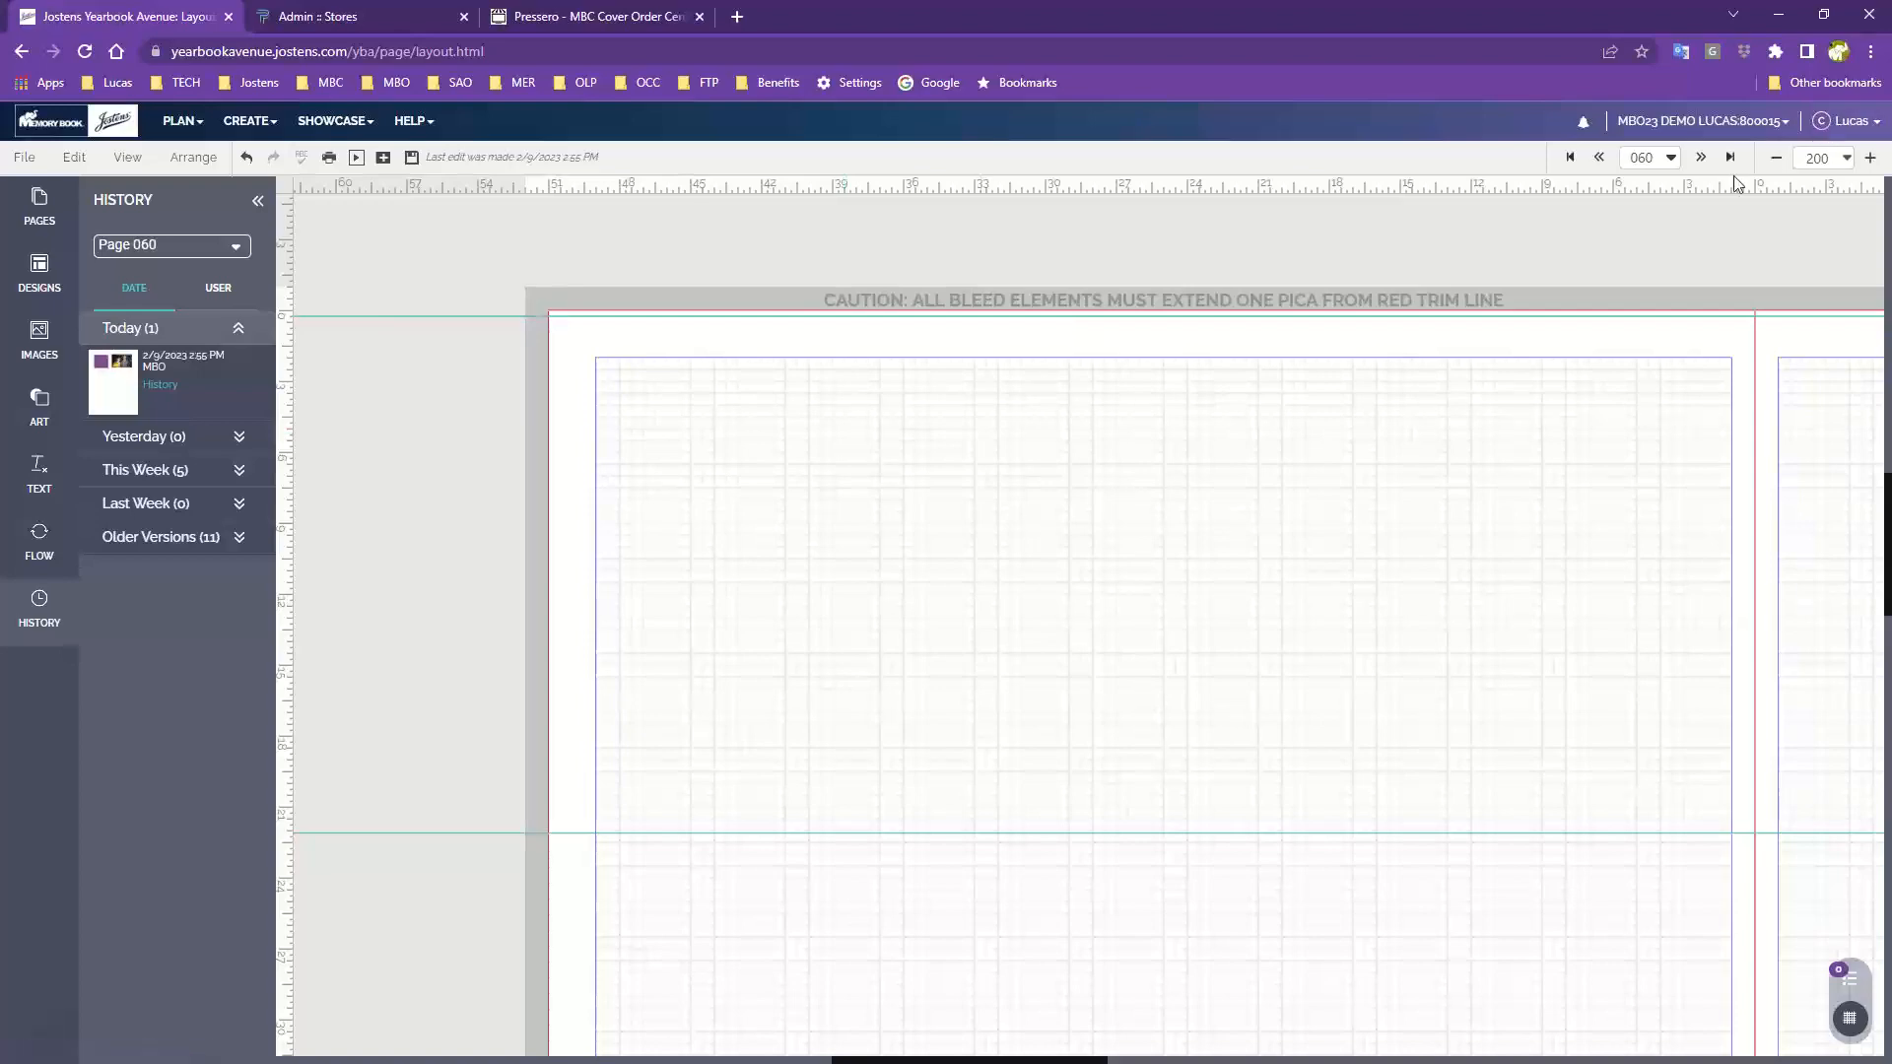
Open the Art elements panel
key("ctrl+plus")
key("ctrl+plus")
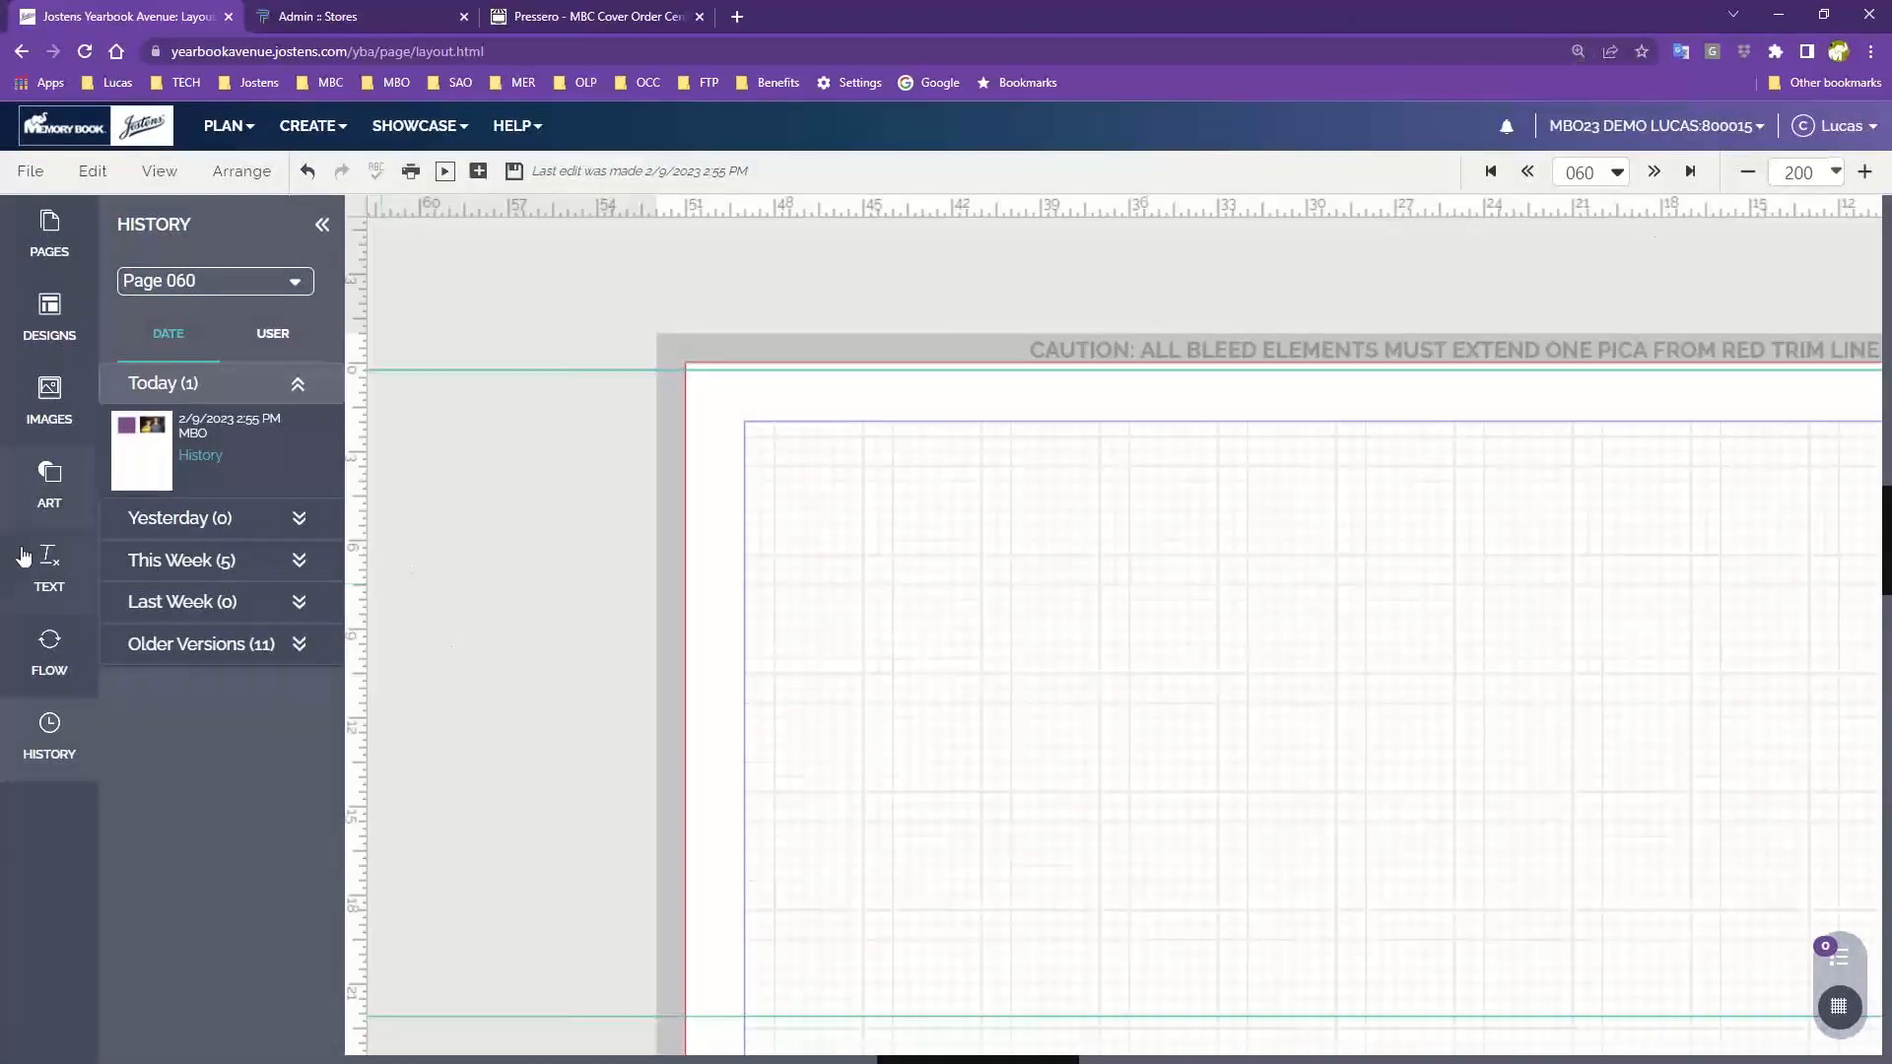
left_click(46, 477)
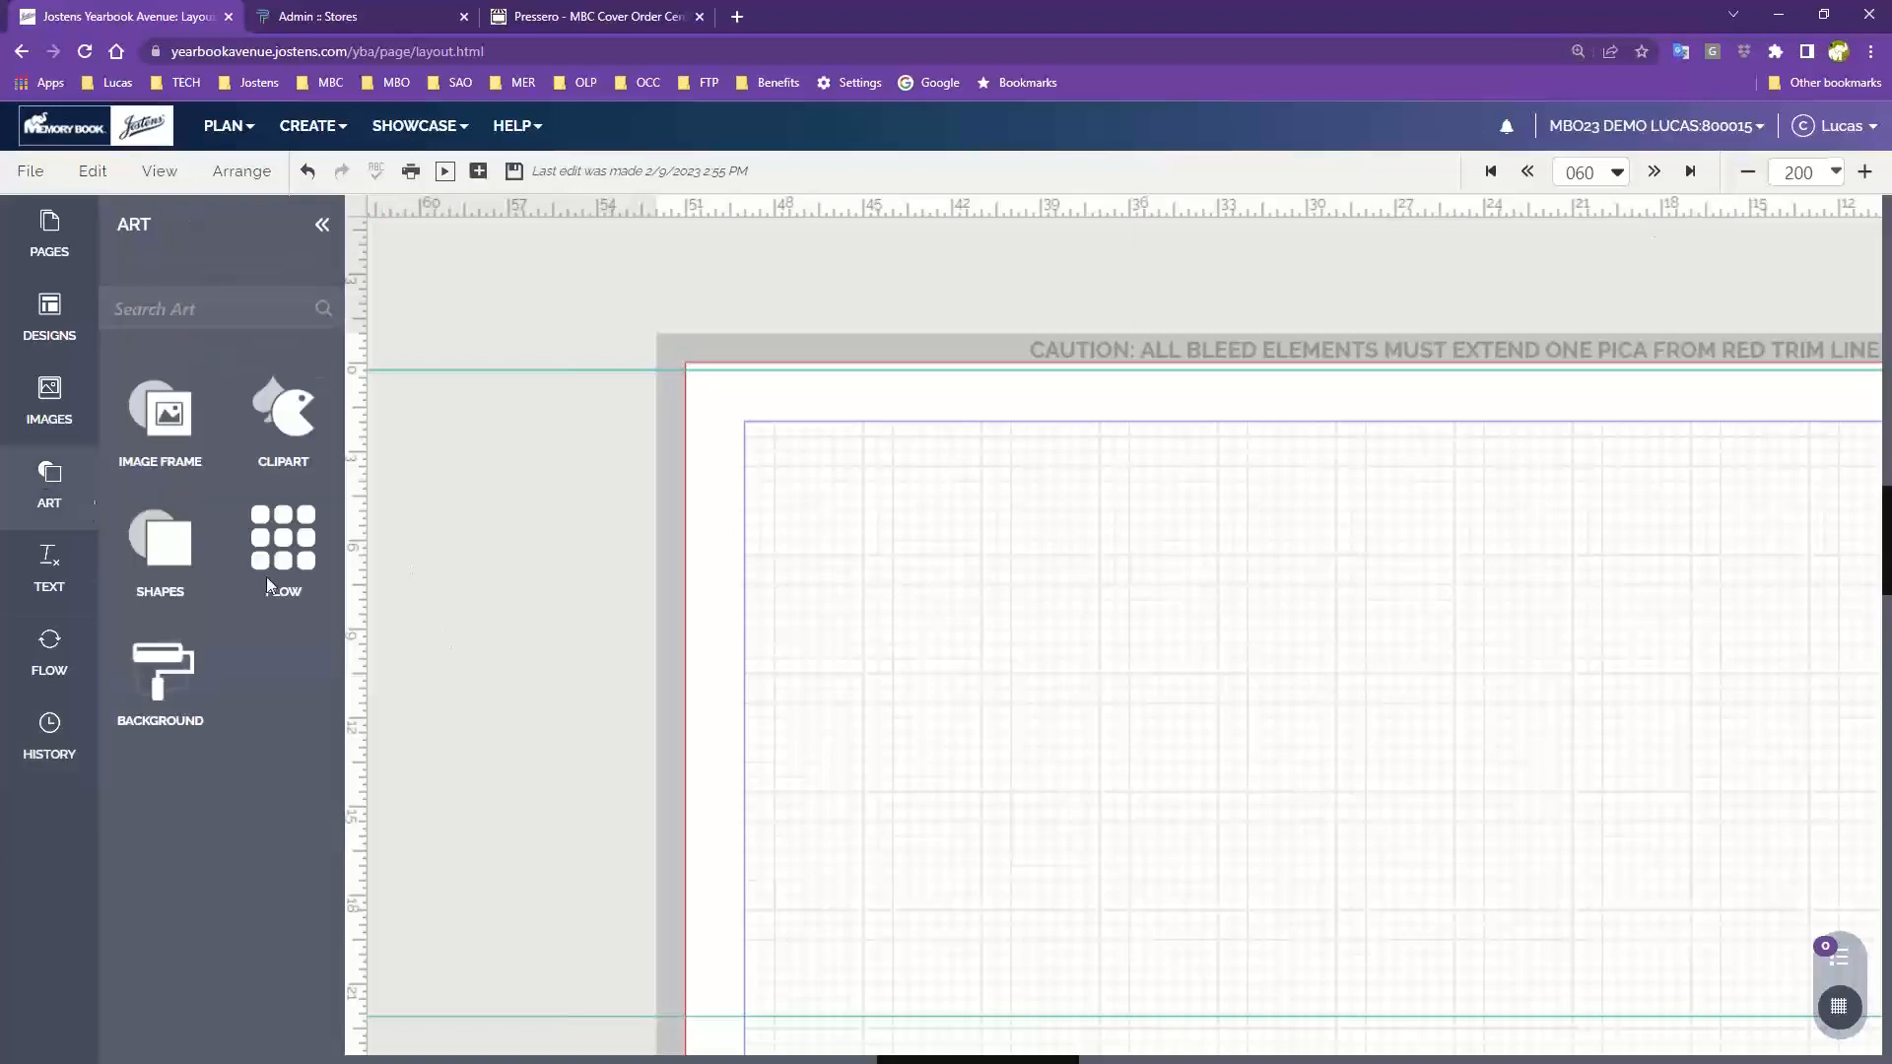
Add square shapes inside the page's top-left margin, sizing one down and arranging three in a row across the top
left_click(177, 553)
left_click_drag(158, 665, 769, 572)
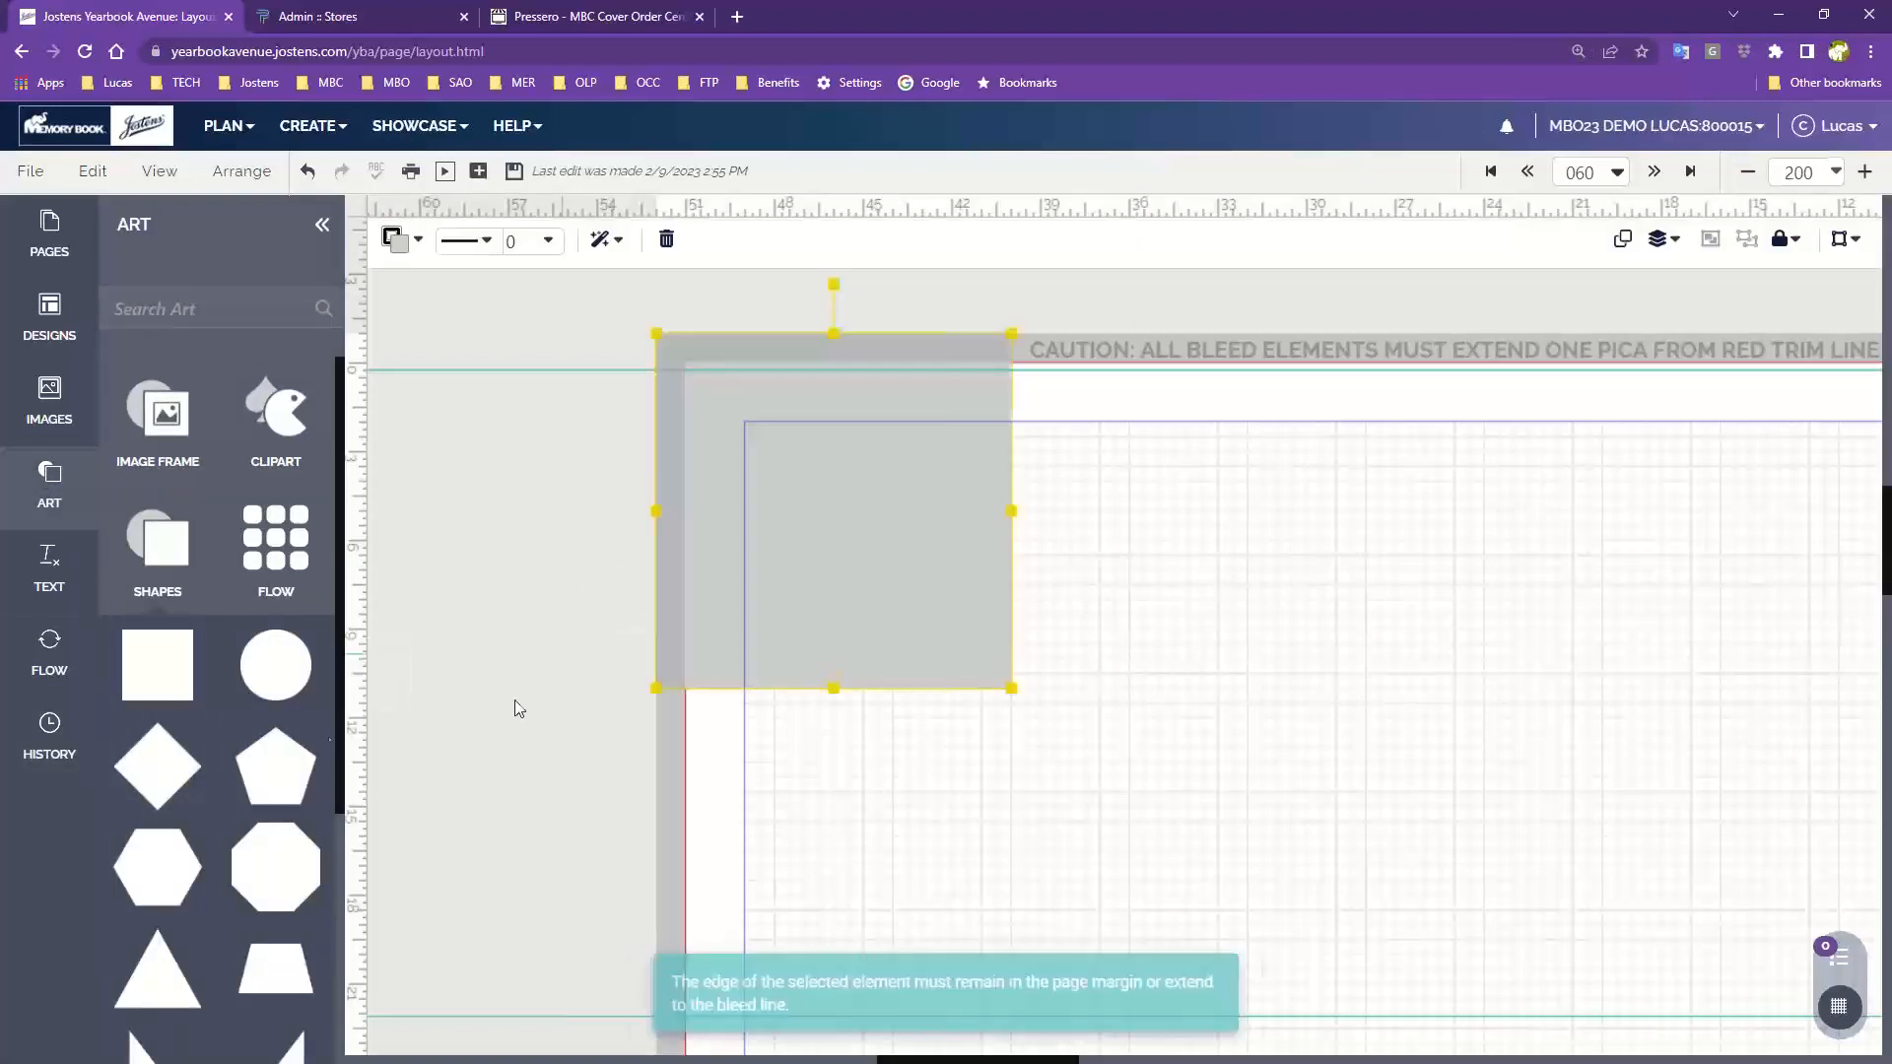
left_click_drag(885, 534, 1013, 680)
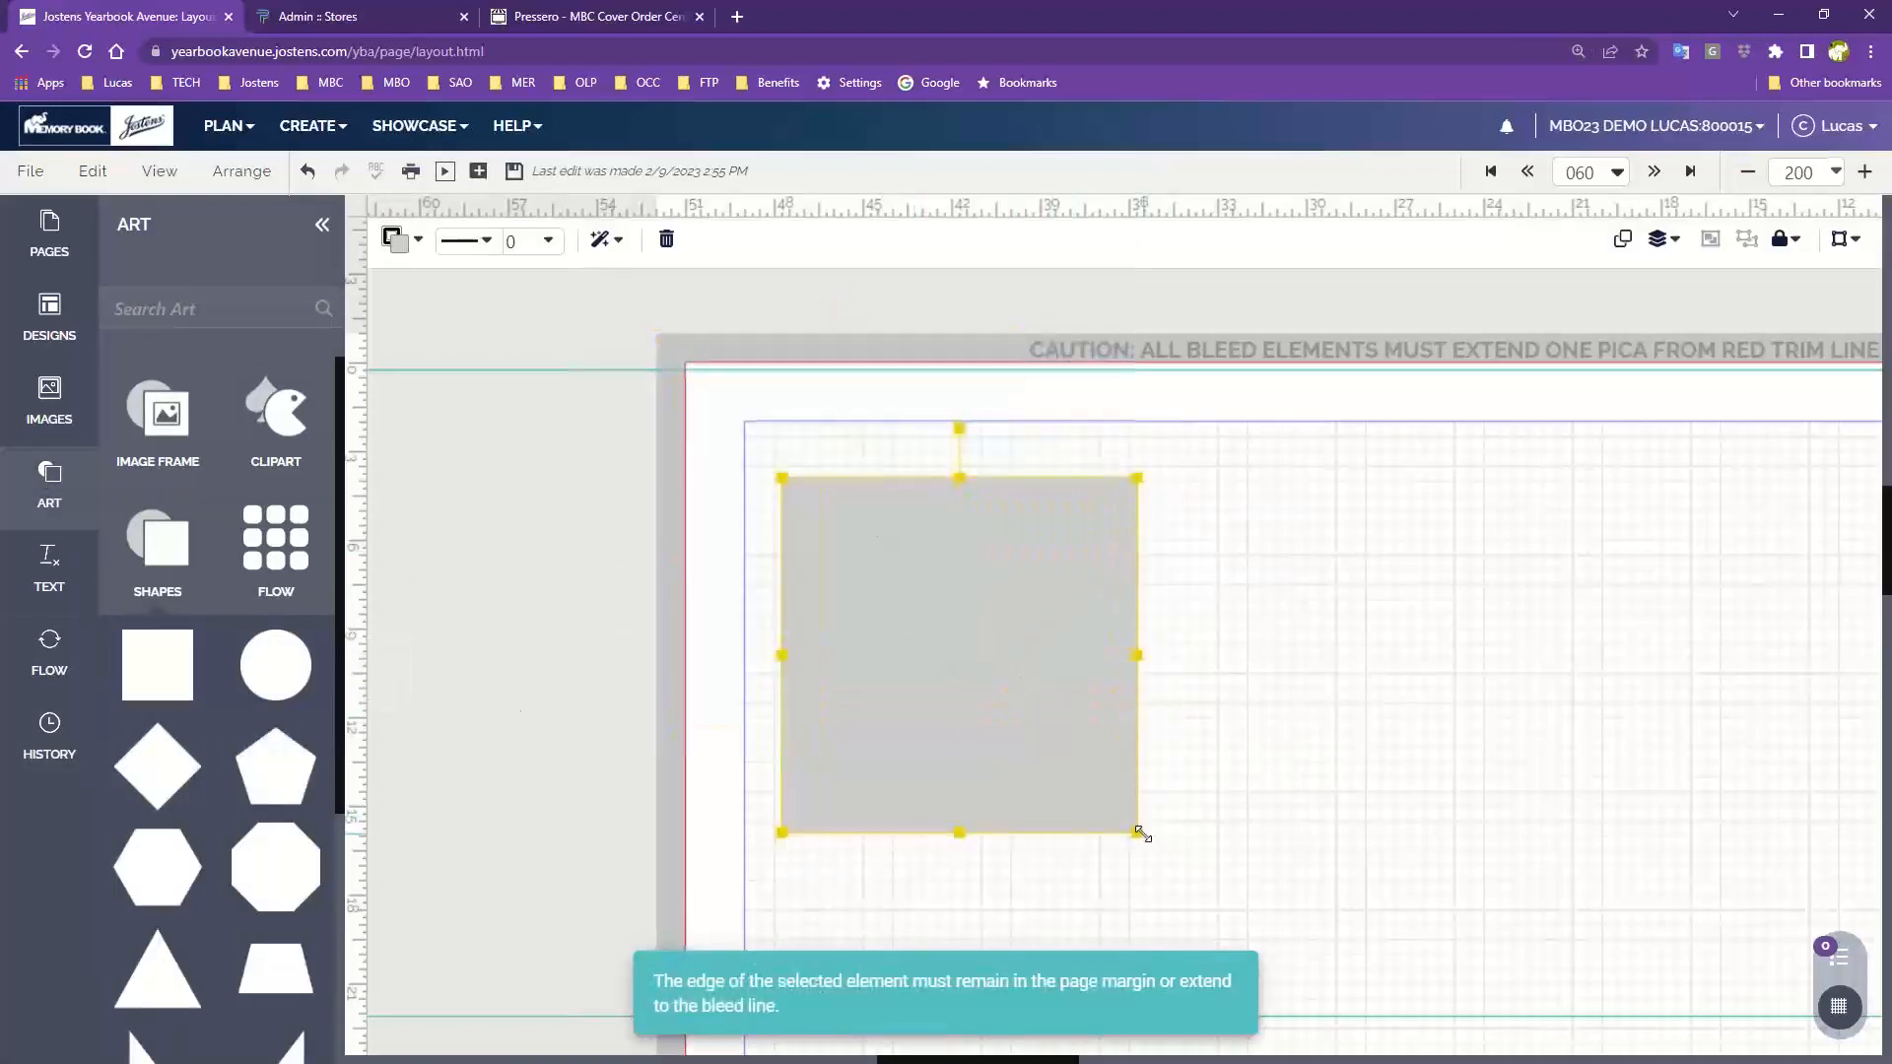
left_click_drag(1140, 833, 981, 661)
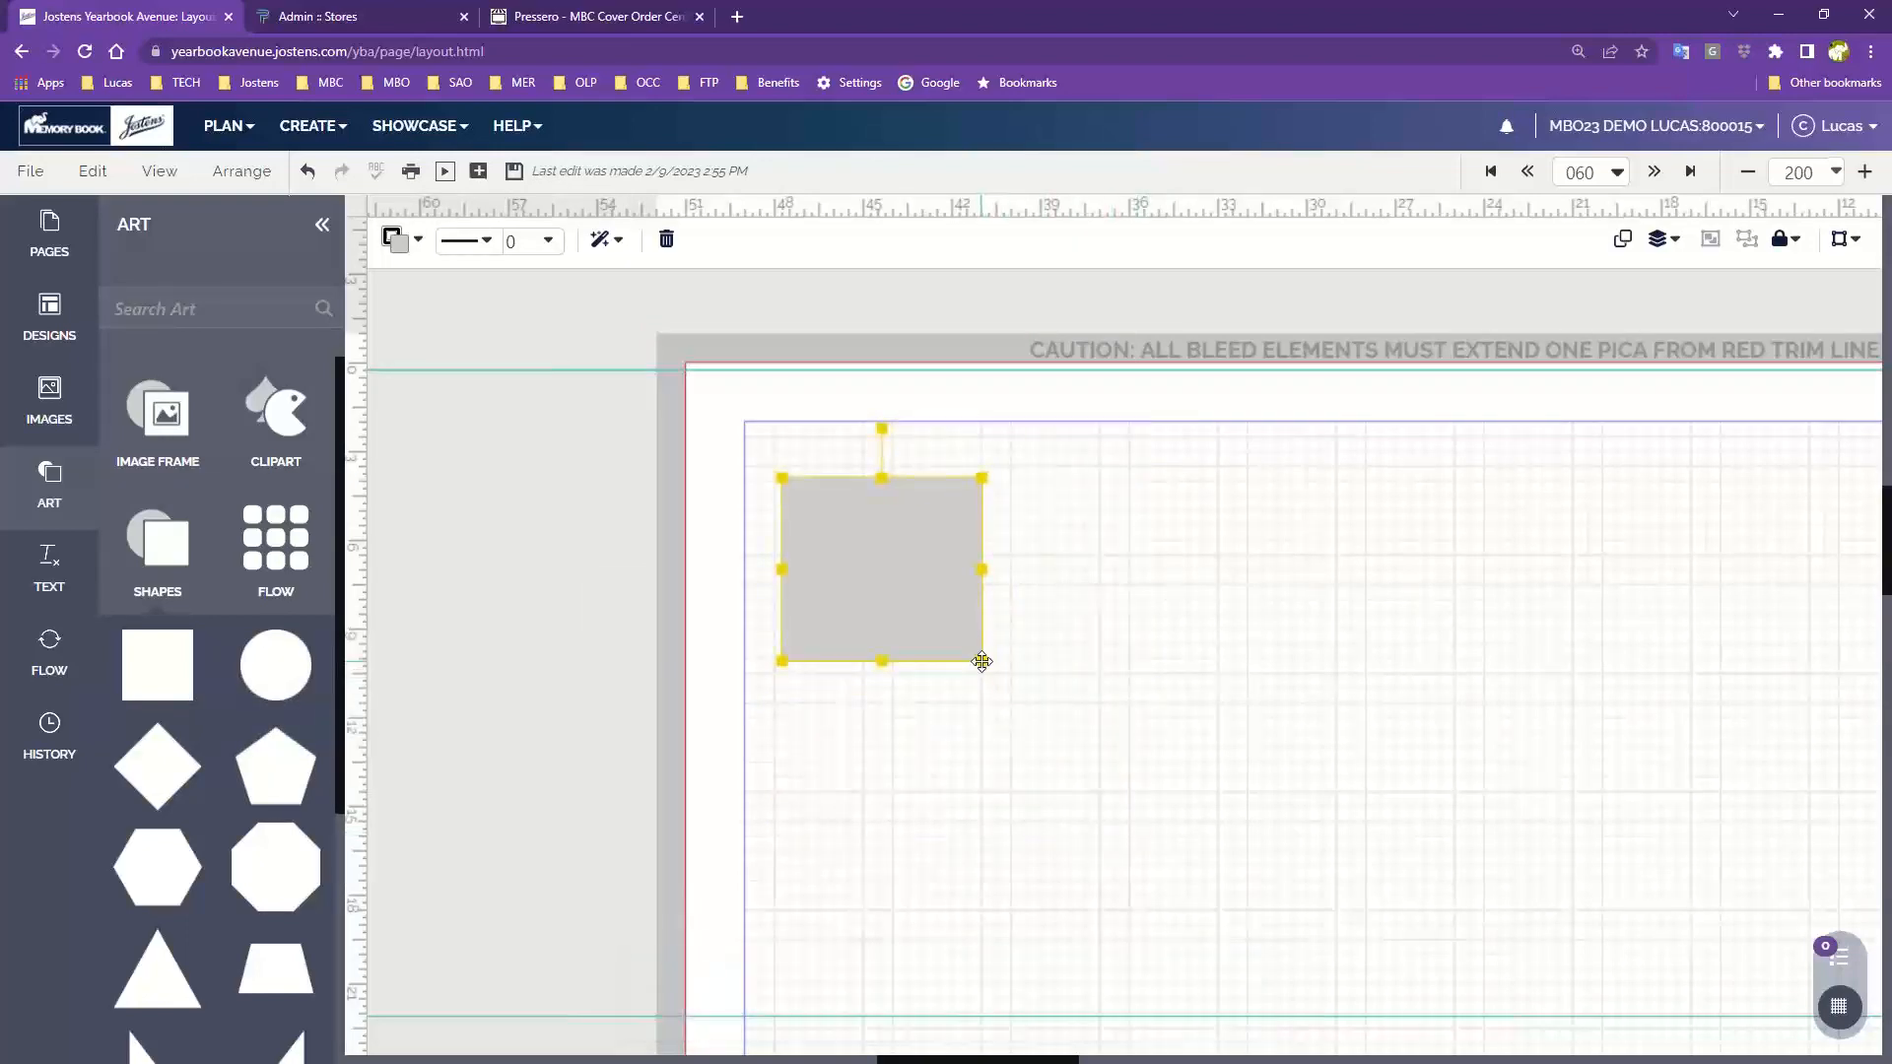
left_click(837, 575)
left_click_drag(880, 544, 1369, 603)
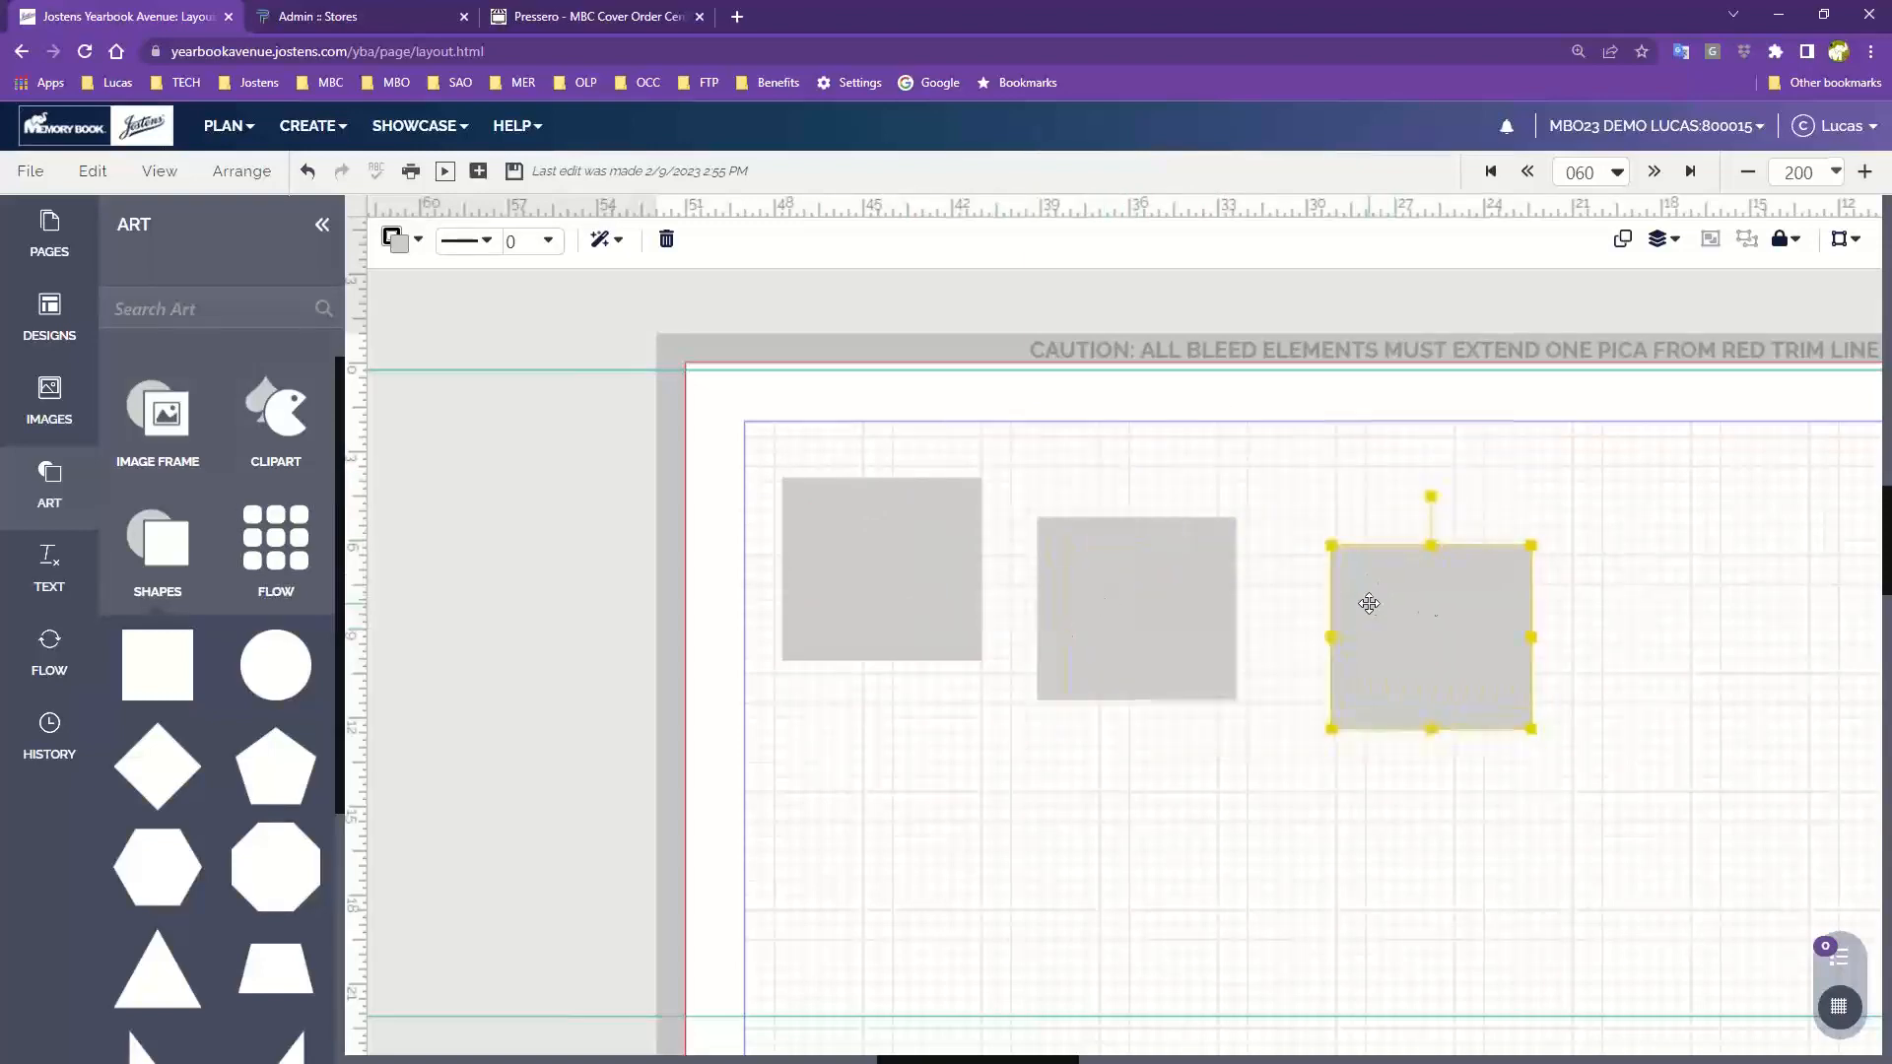
Fill the right square with orange and the middle square with olive green
left_click(396, 239)
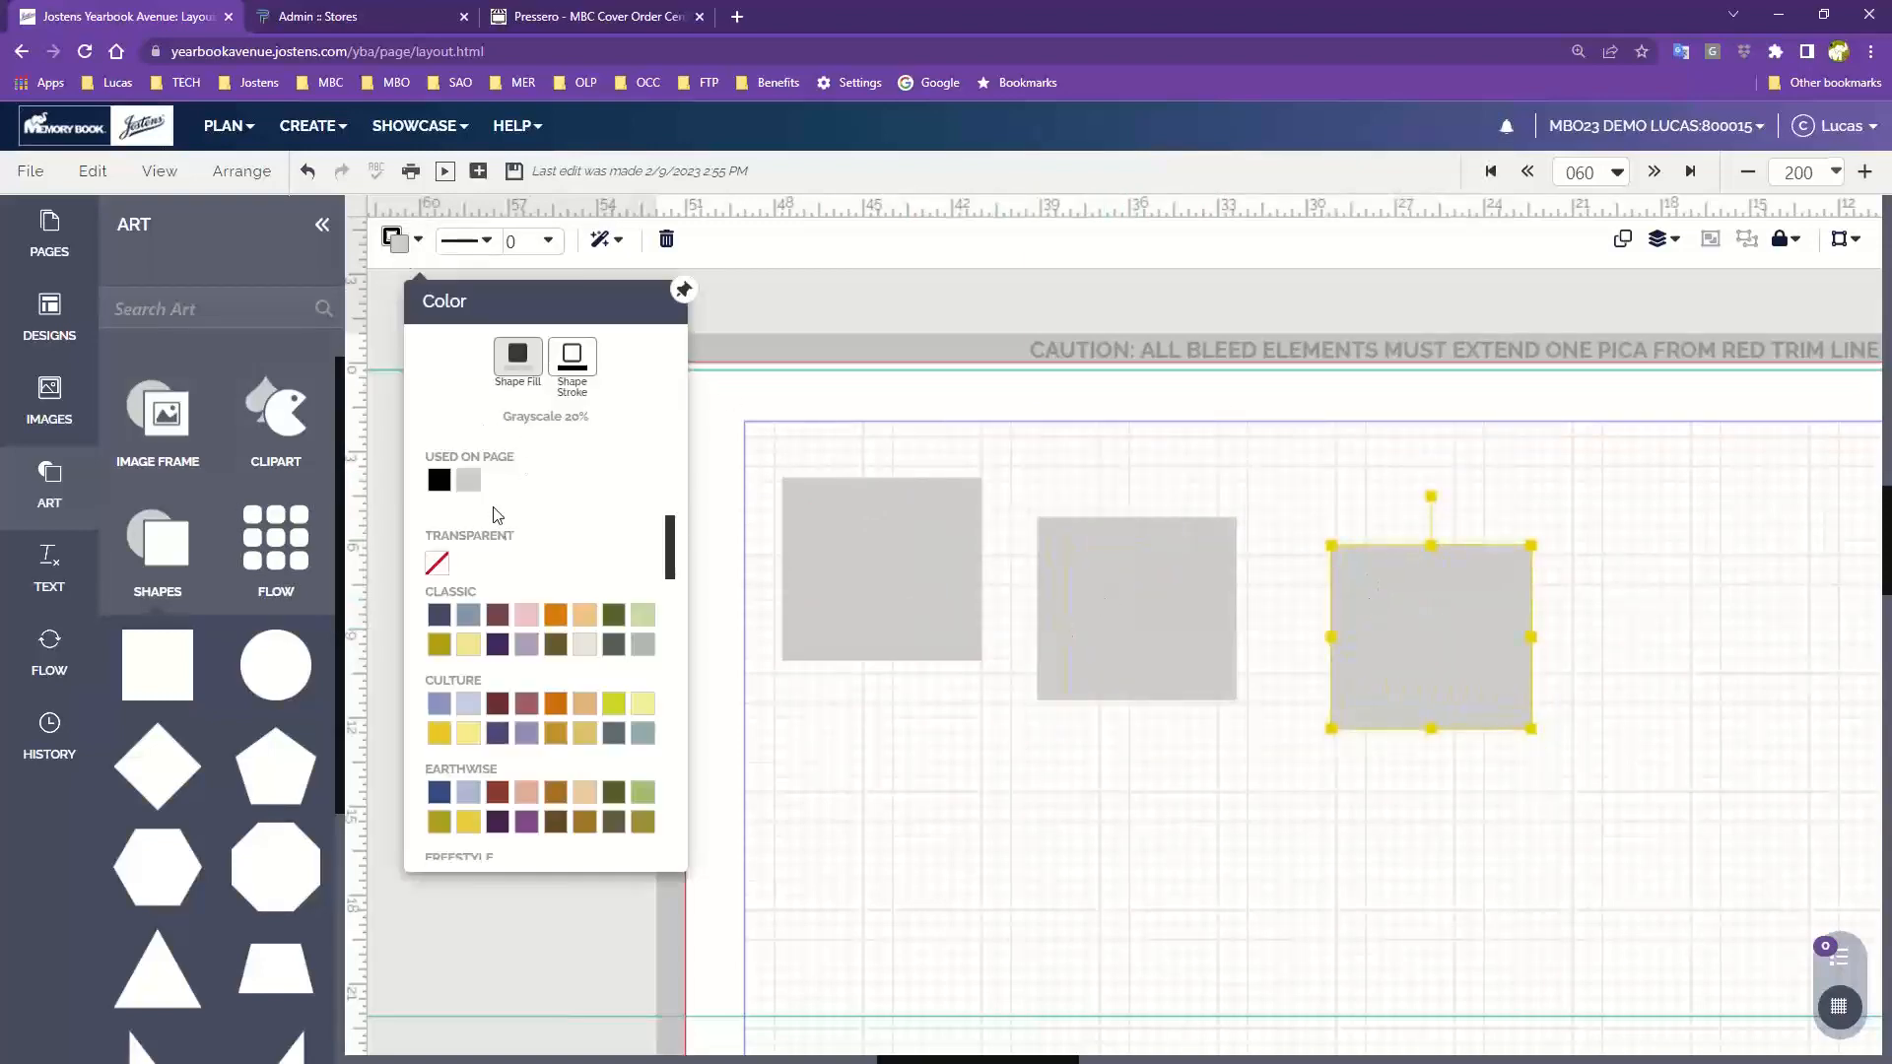
left_click(556, 614)
left_click(1103, 561)
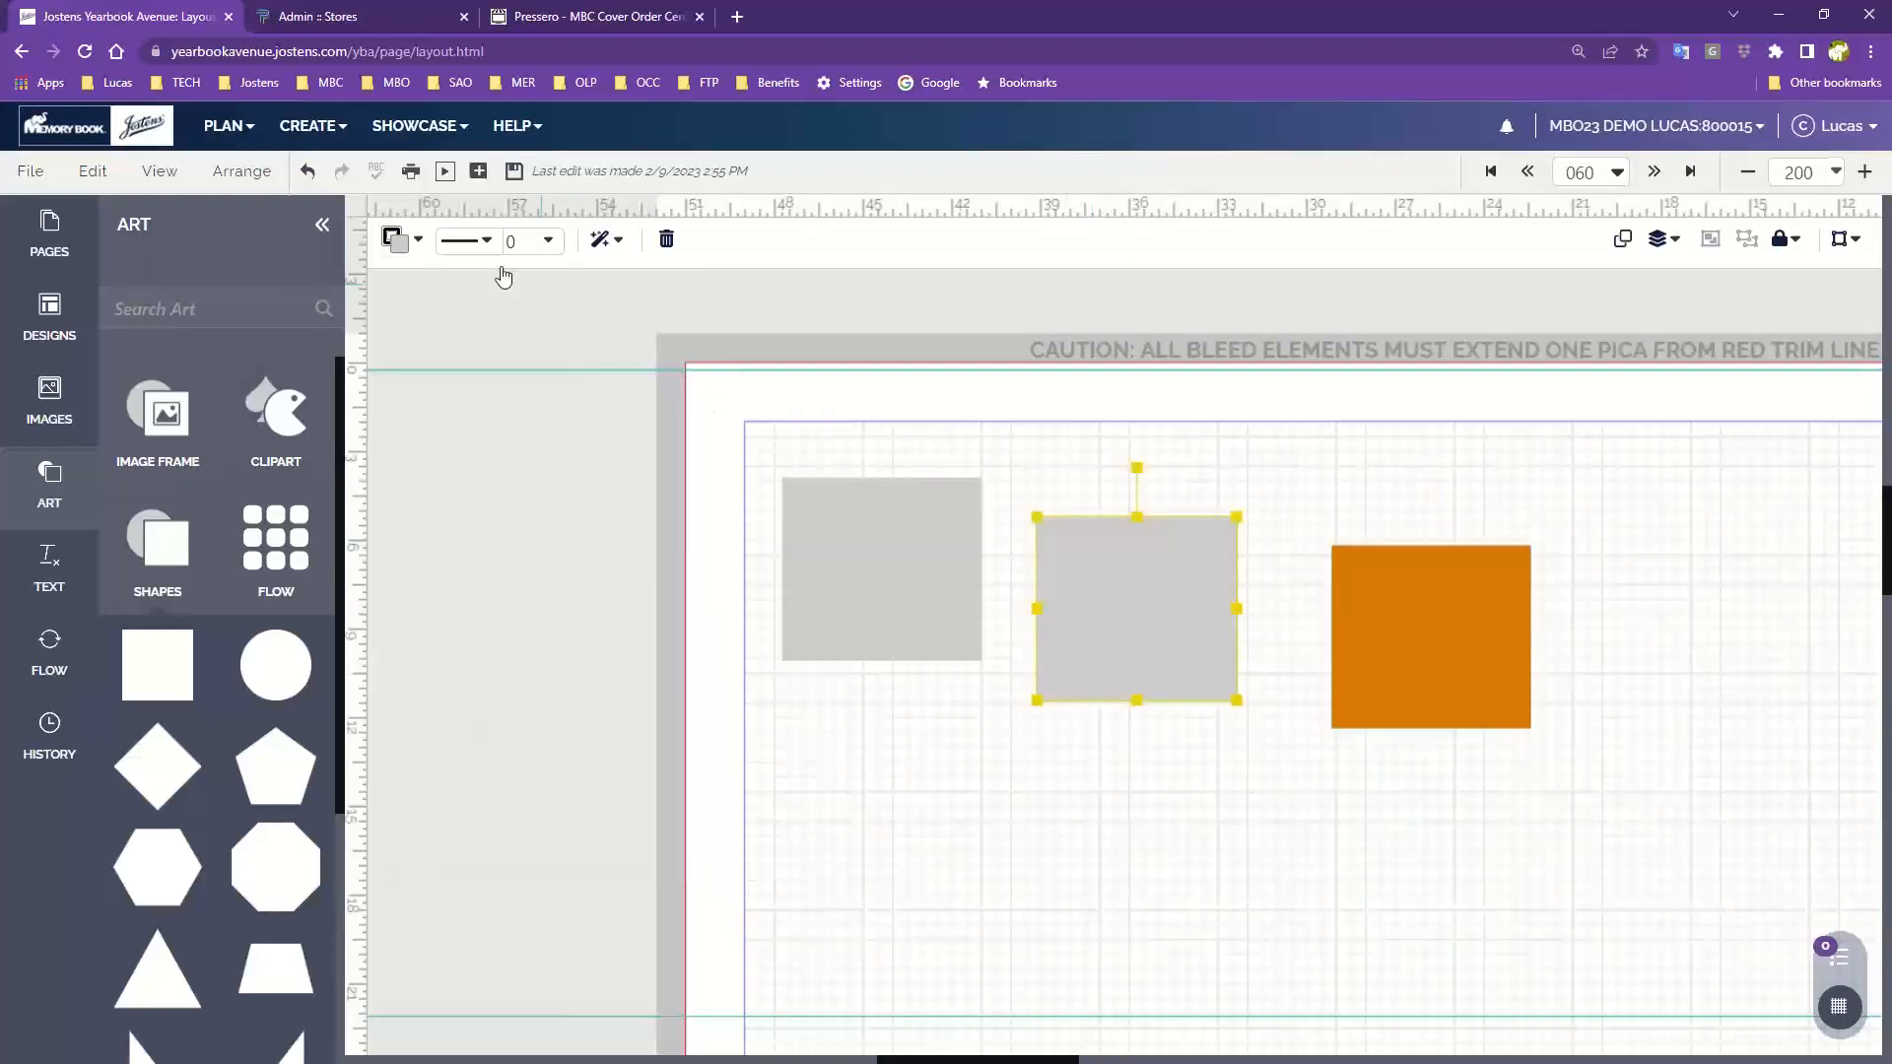
left_click(396, 240)
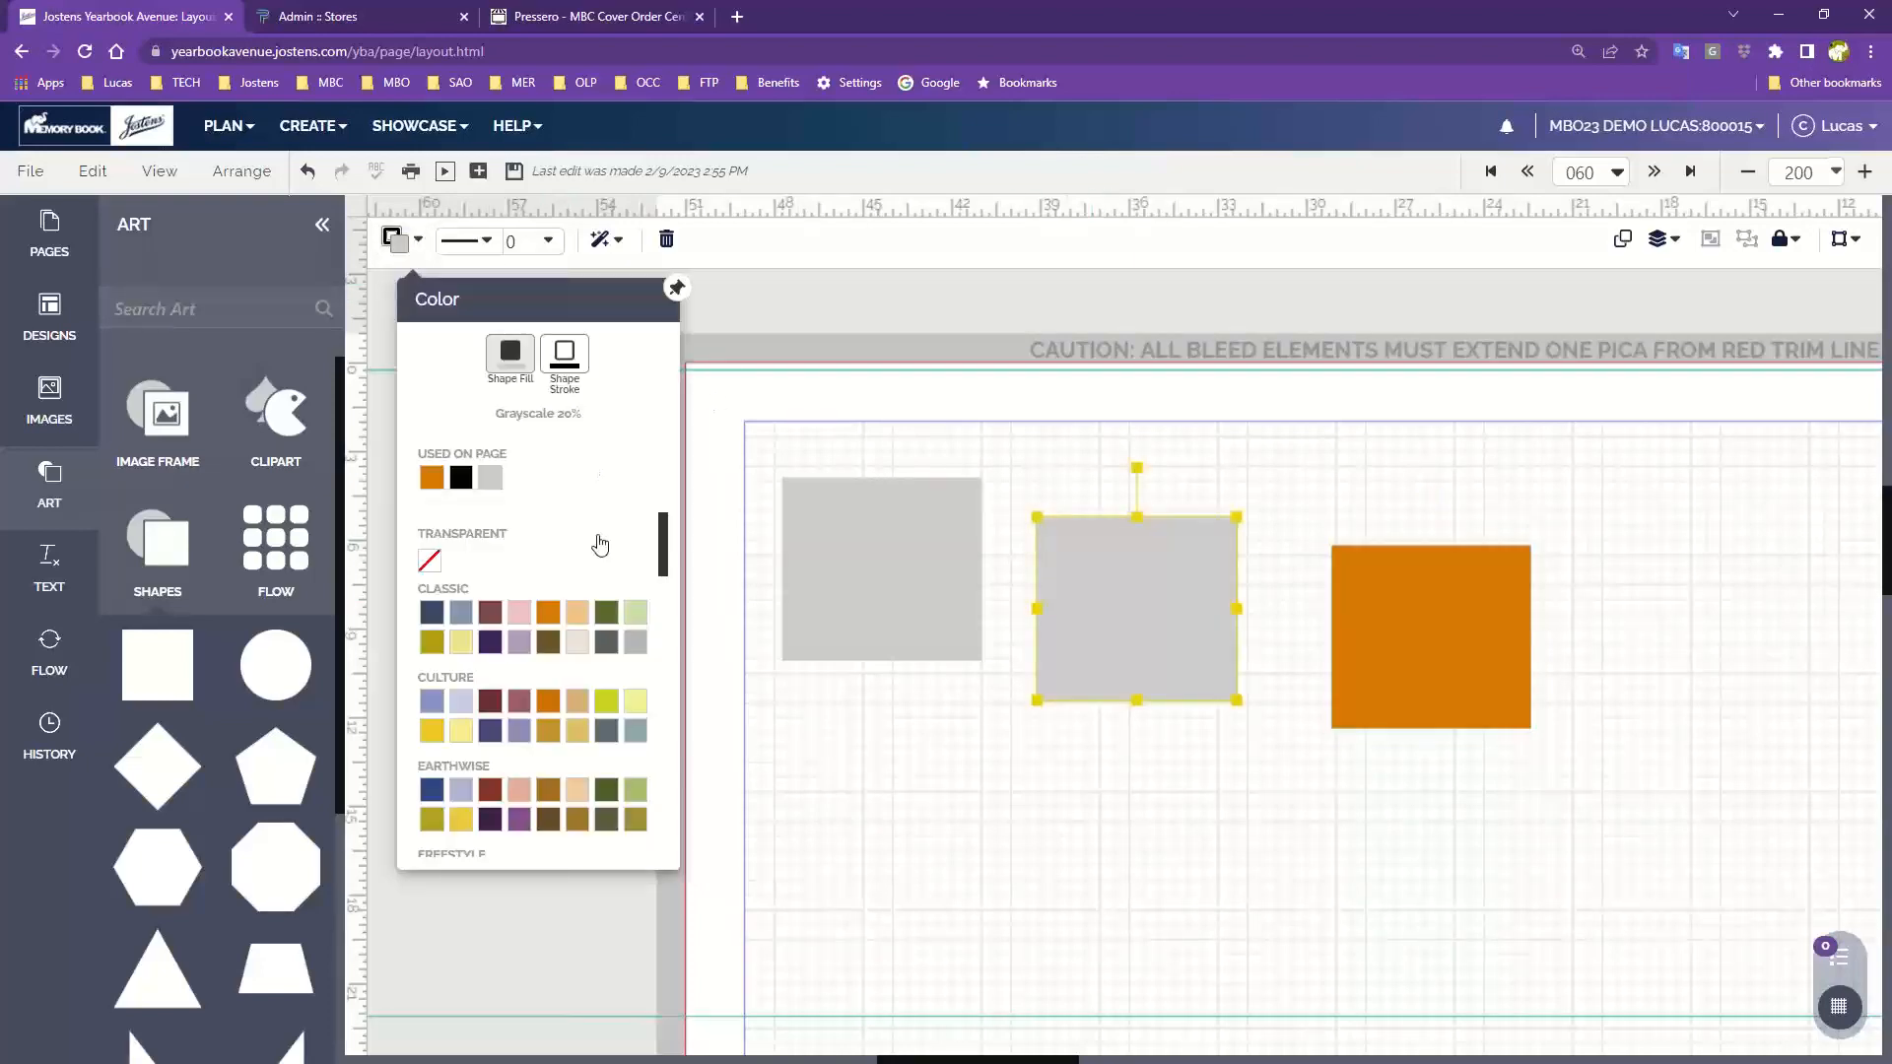
left_click(610, 616)
Fill the left square with CS Mystic Blue
left_click(887, 576)
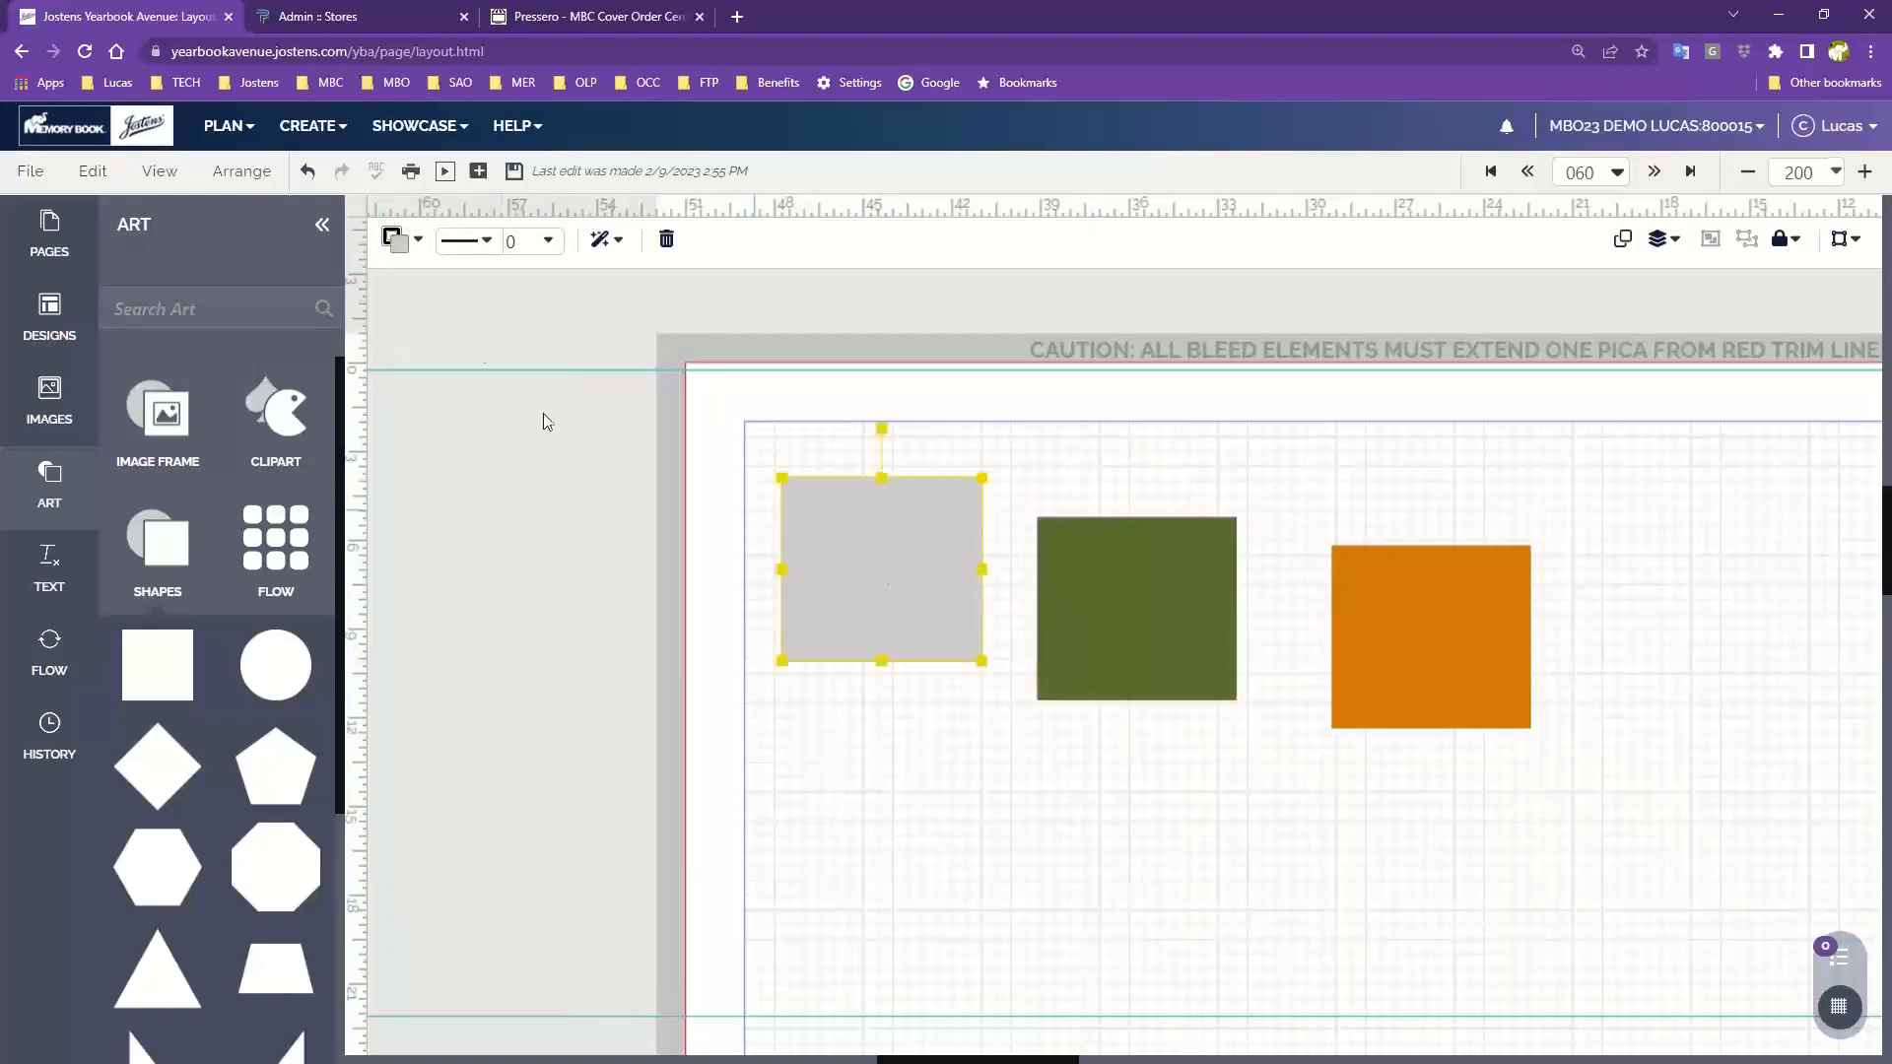
left_click(396, 241)
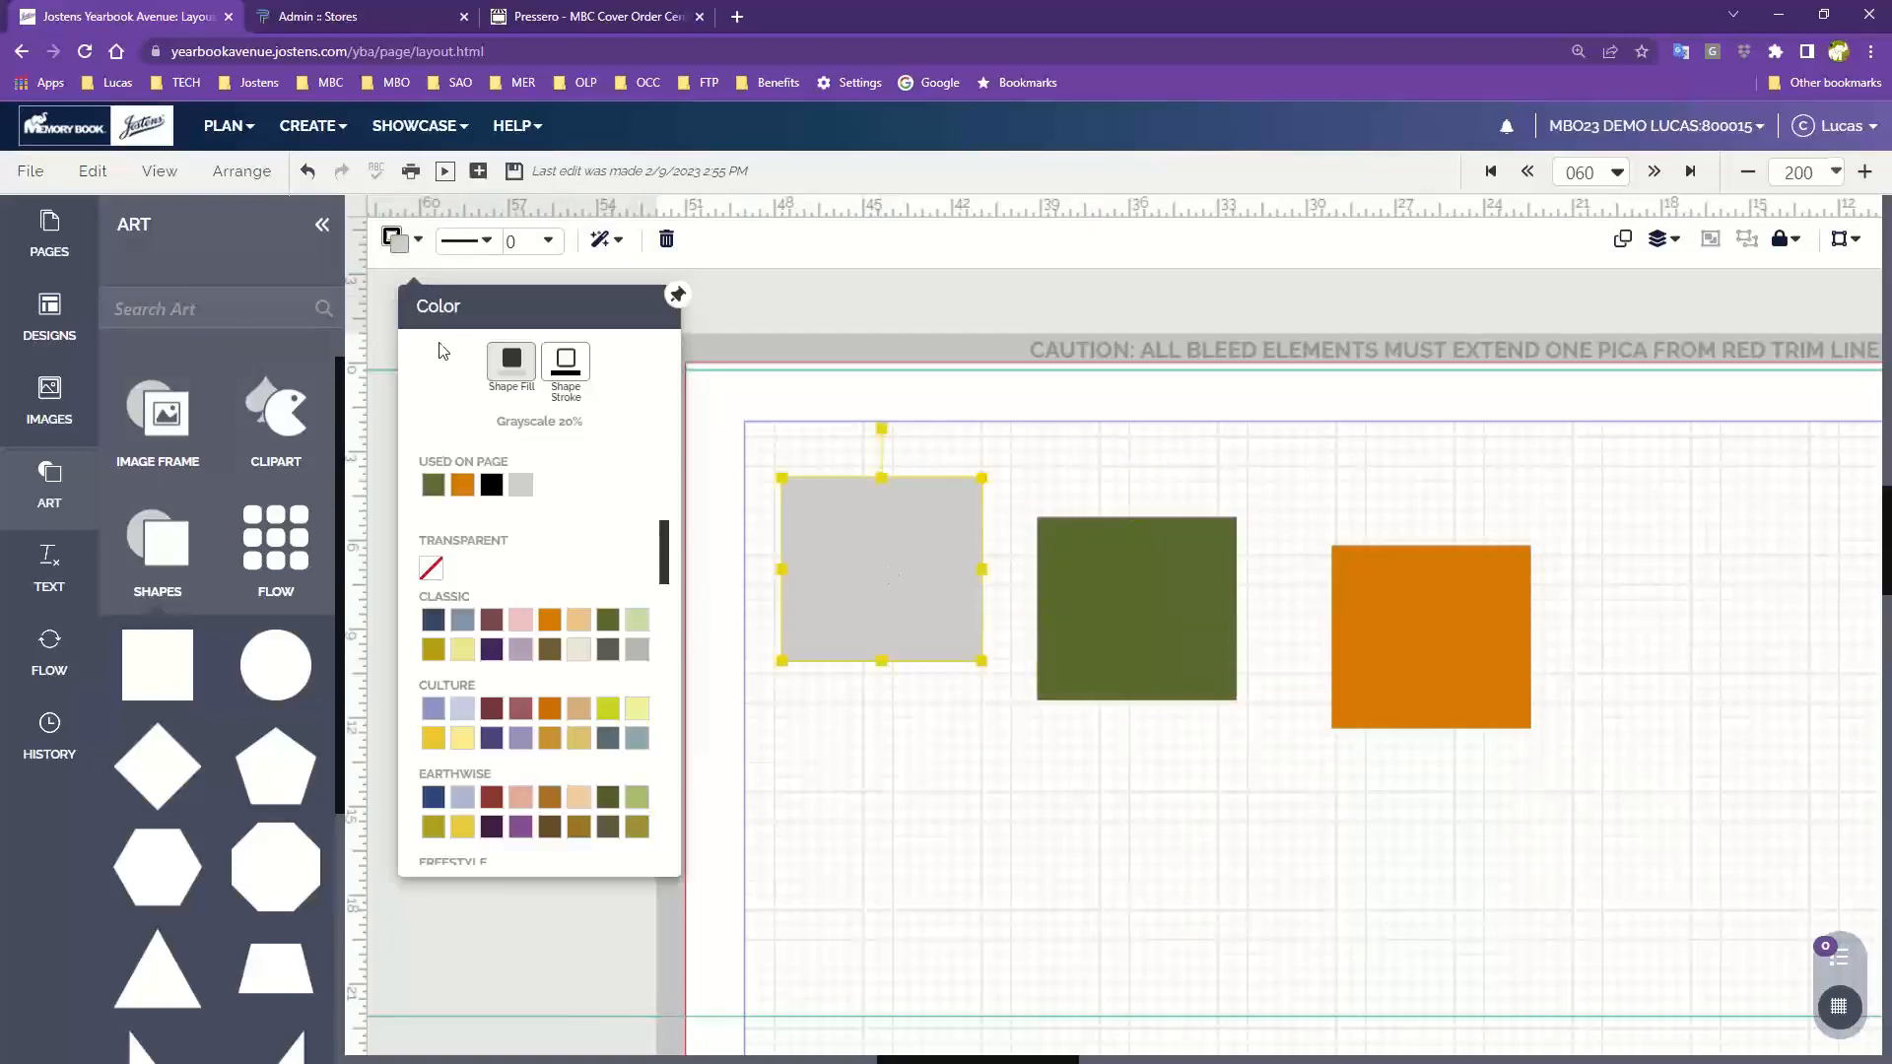
left_click(494, 651)
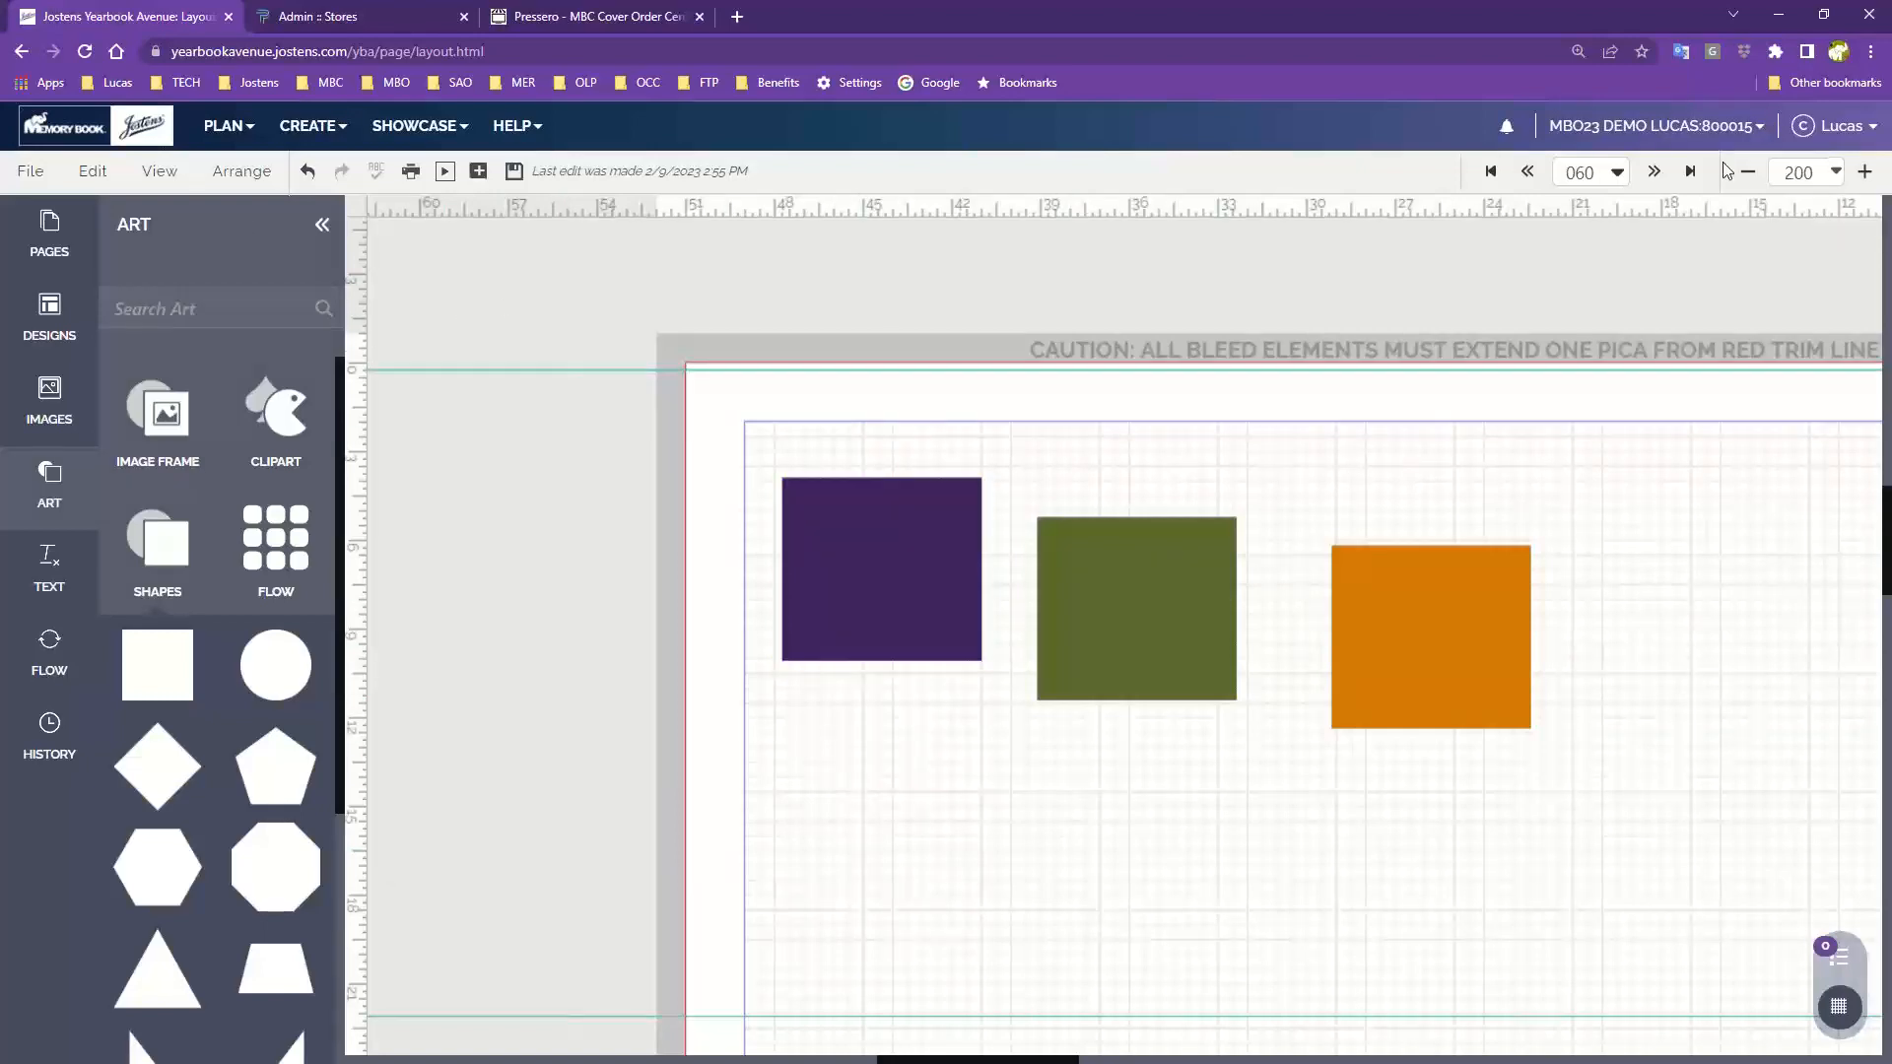
Save the page
key("ctrl+plus")
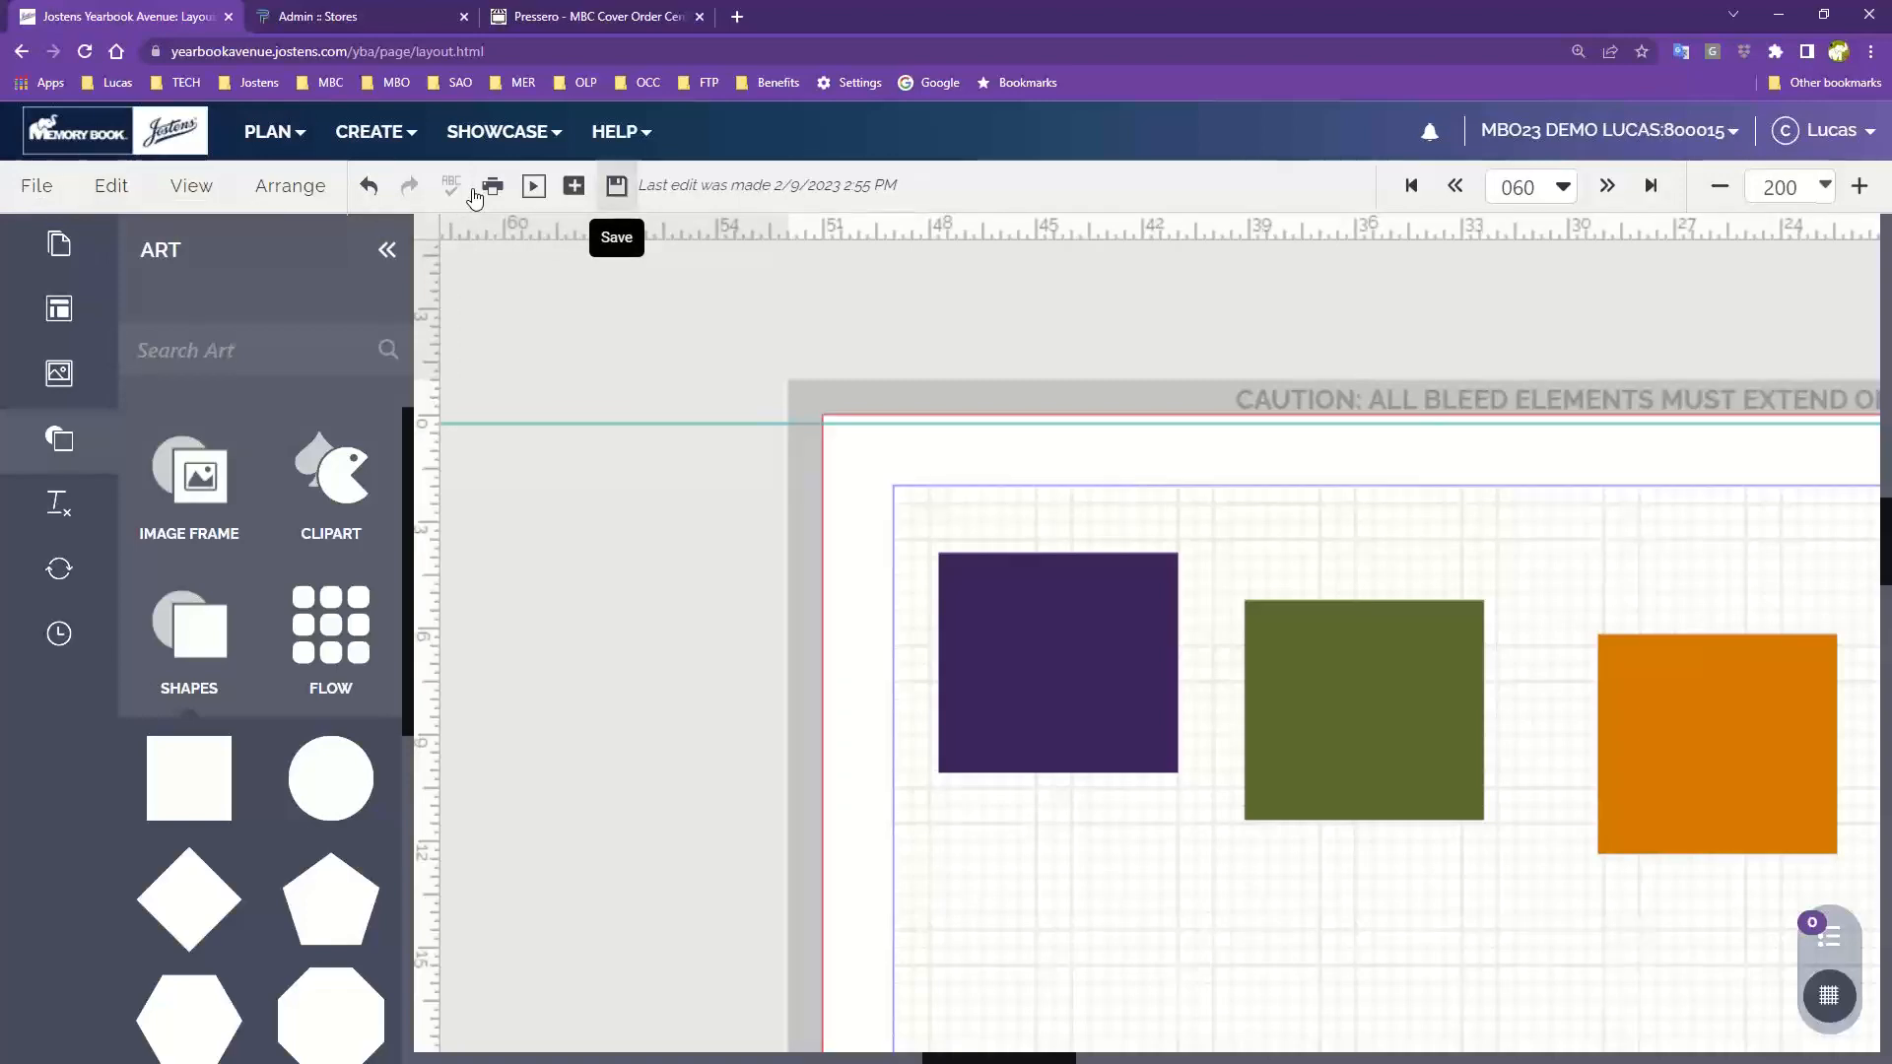
left_click_drag(1524, 536, 1220, 435)
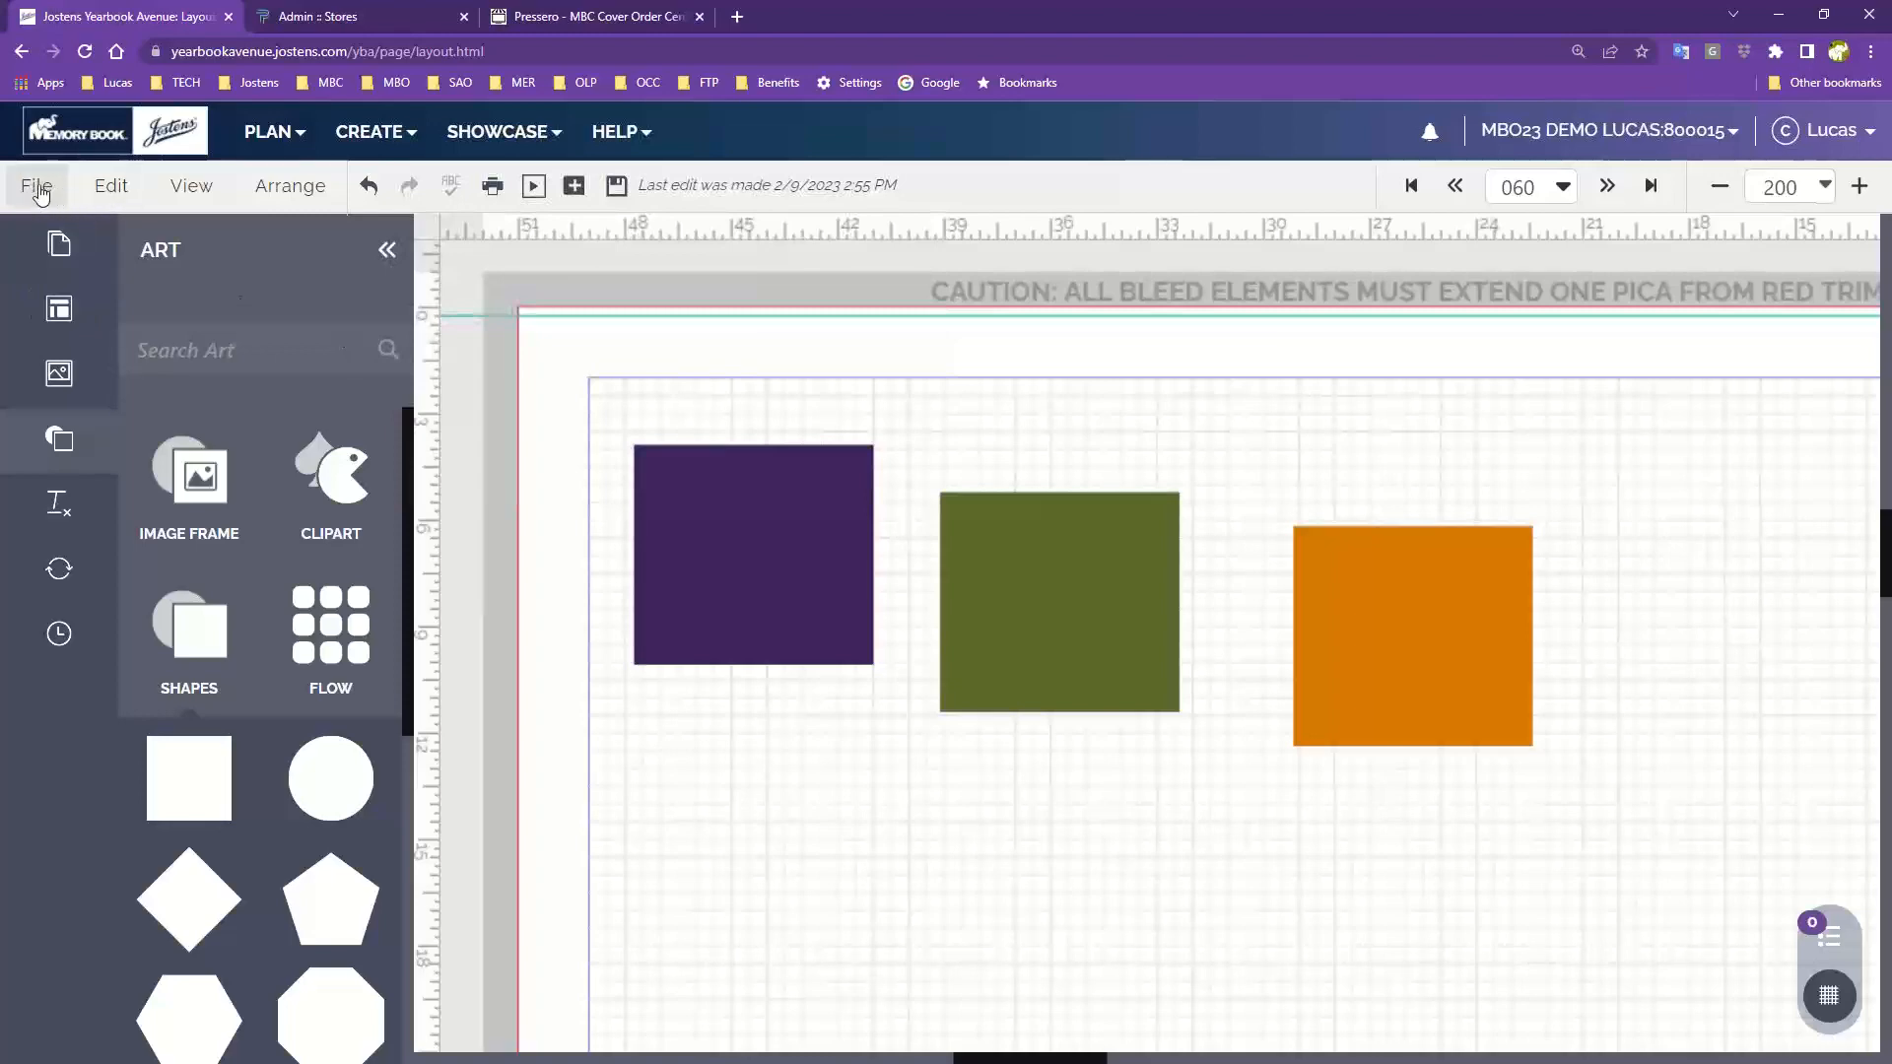
left_click(41, 192)
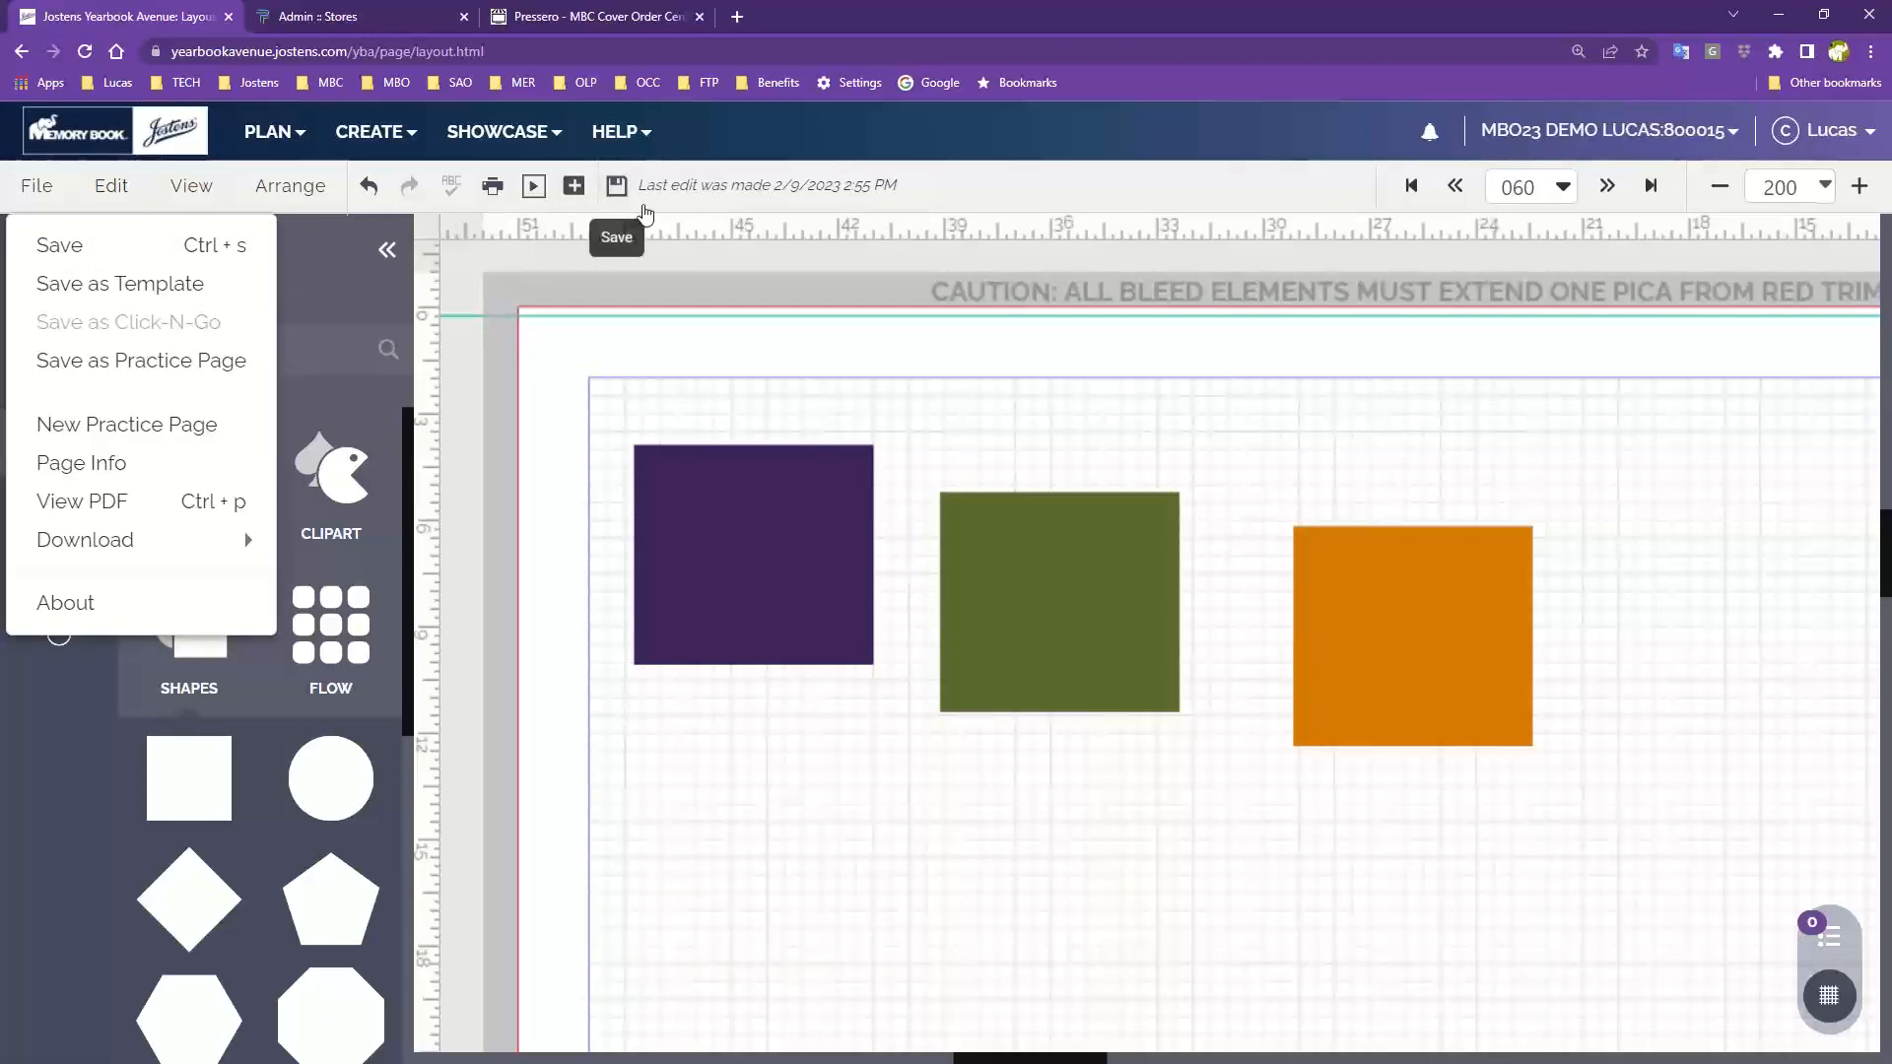
left_click(617, 193)
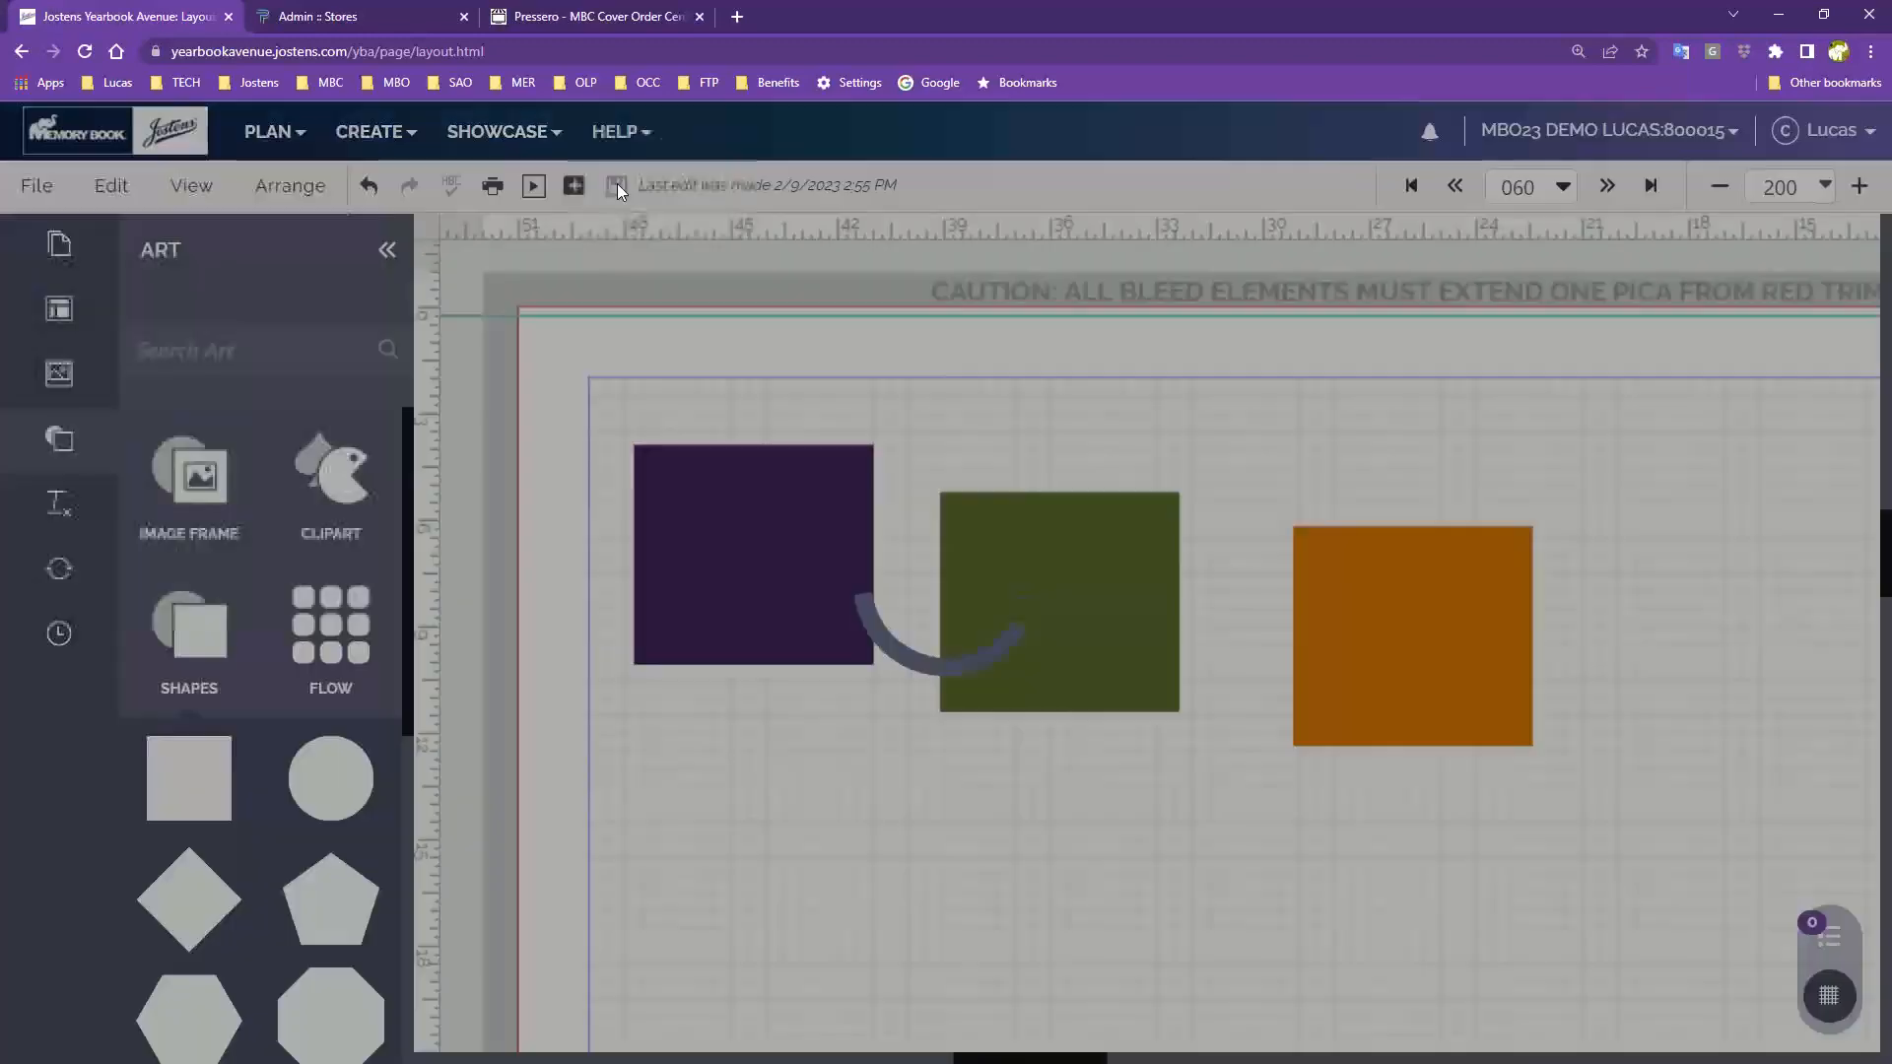
Open the Page Info dialog for pages 060 and 061 and close it
left_click(36, 186)
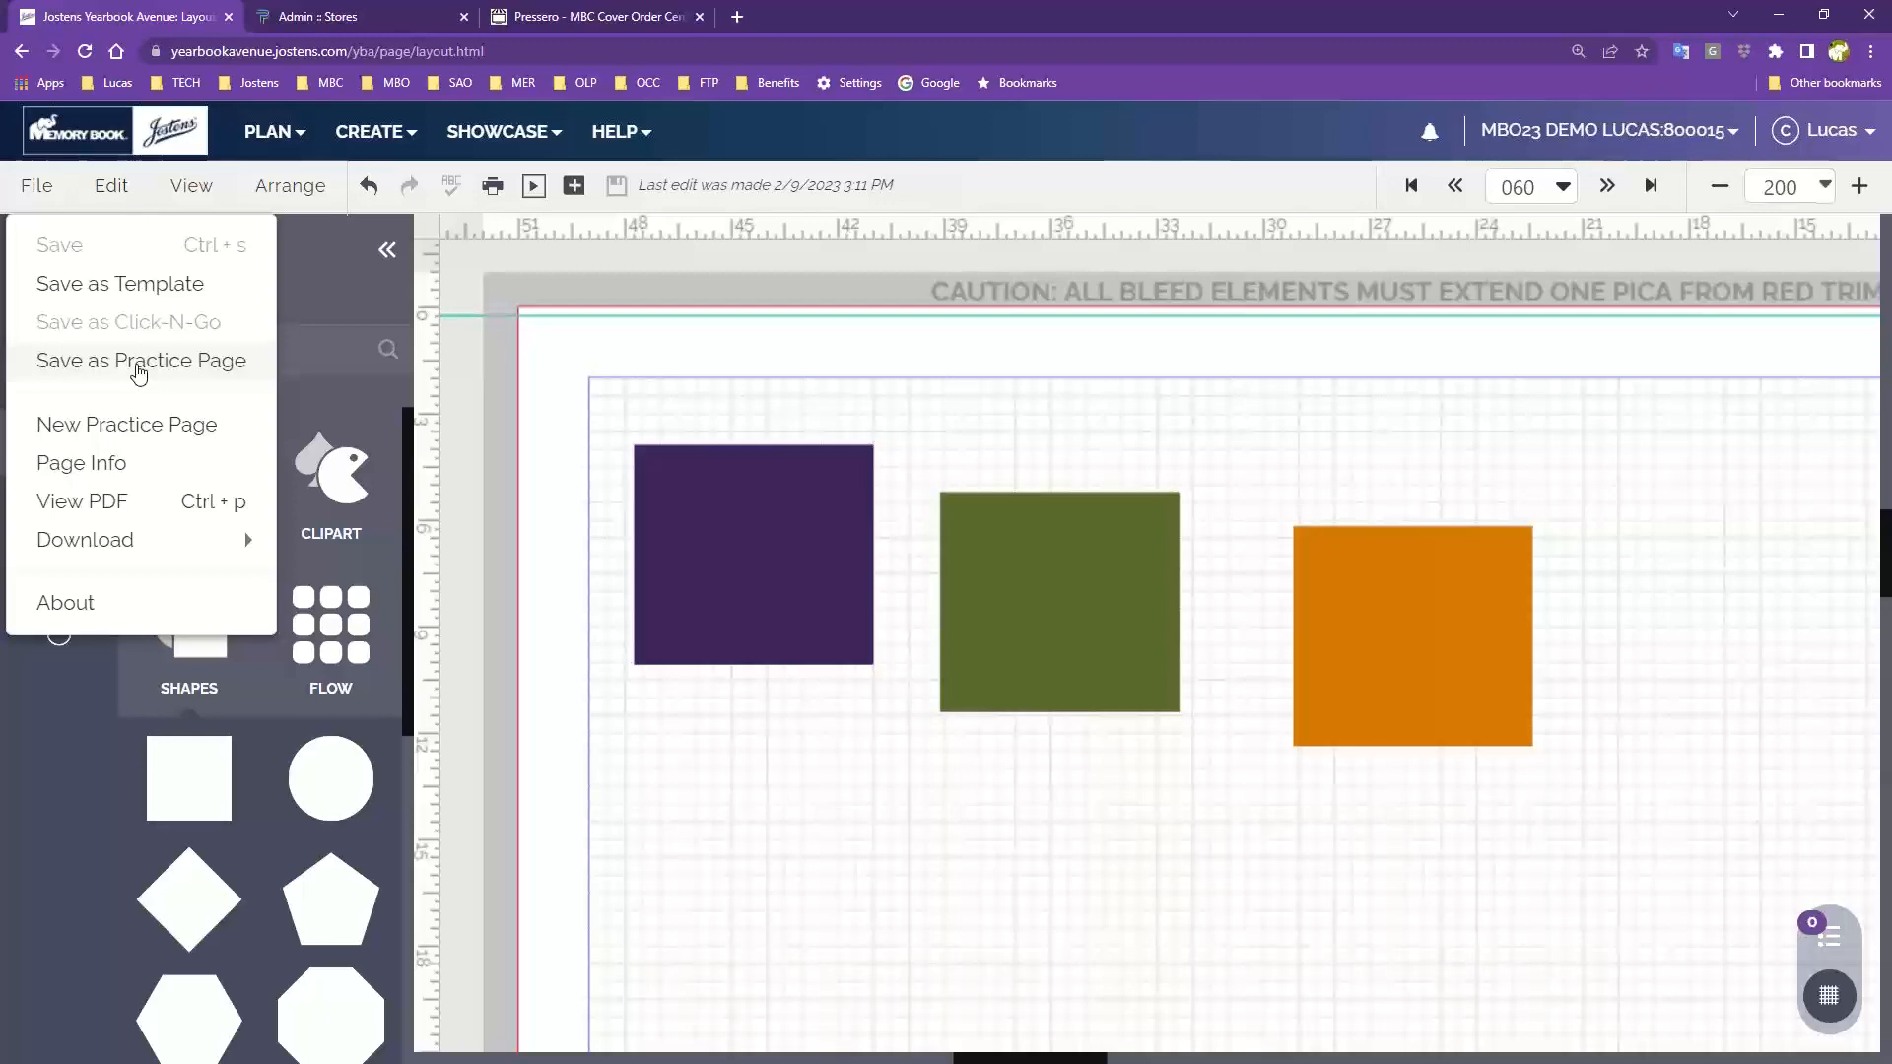
left_click(191, 185)
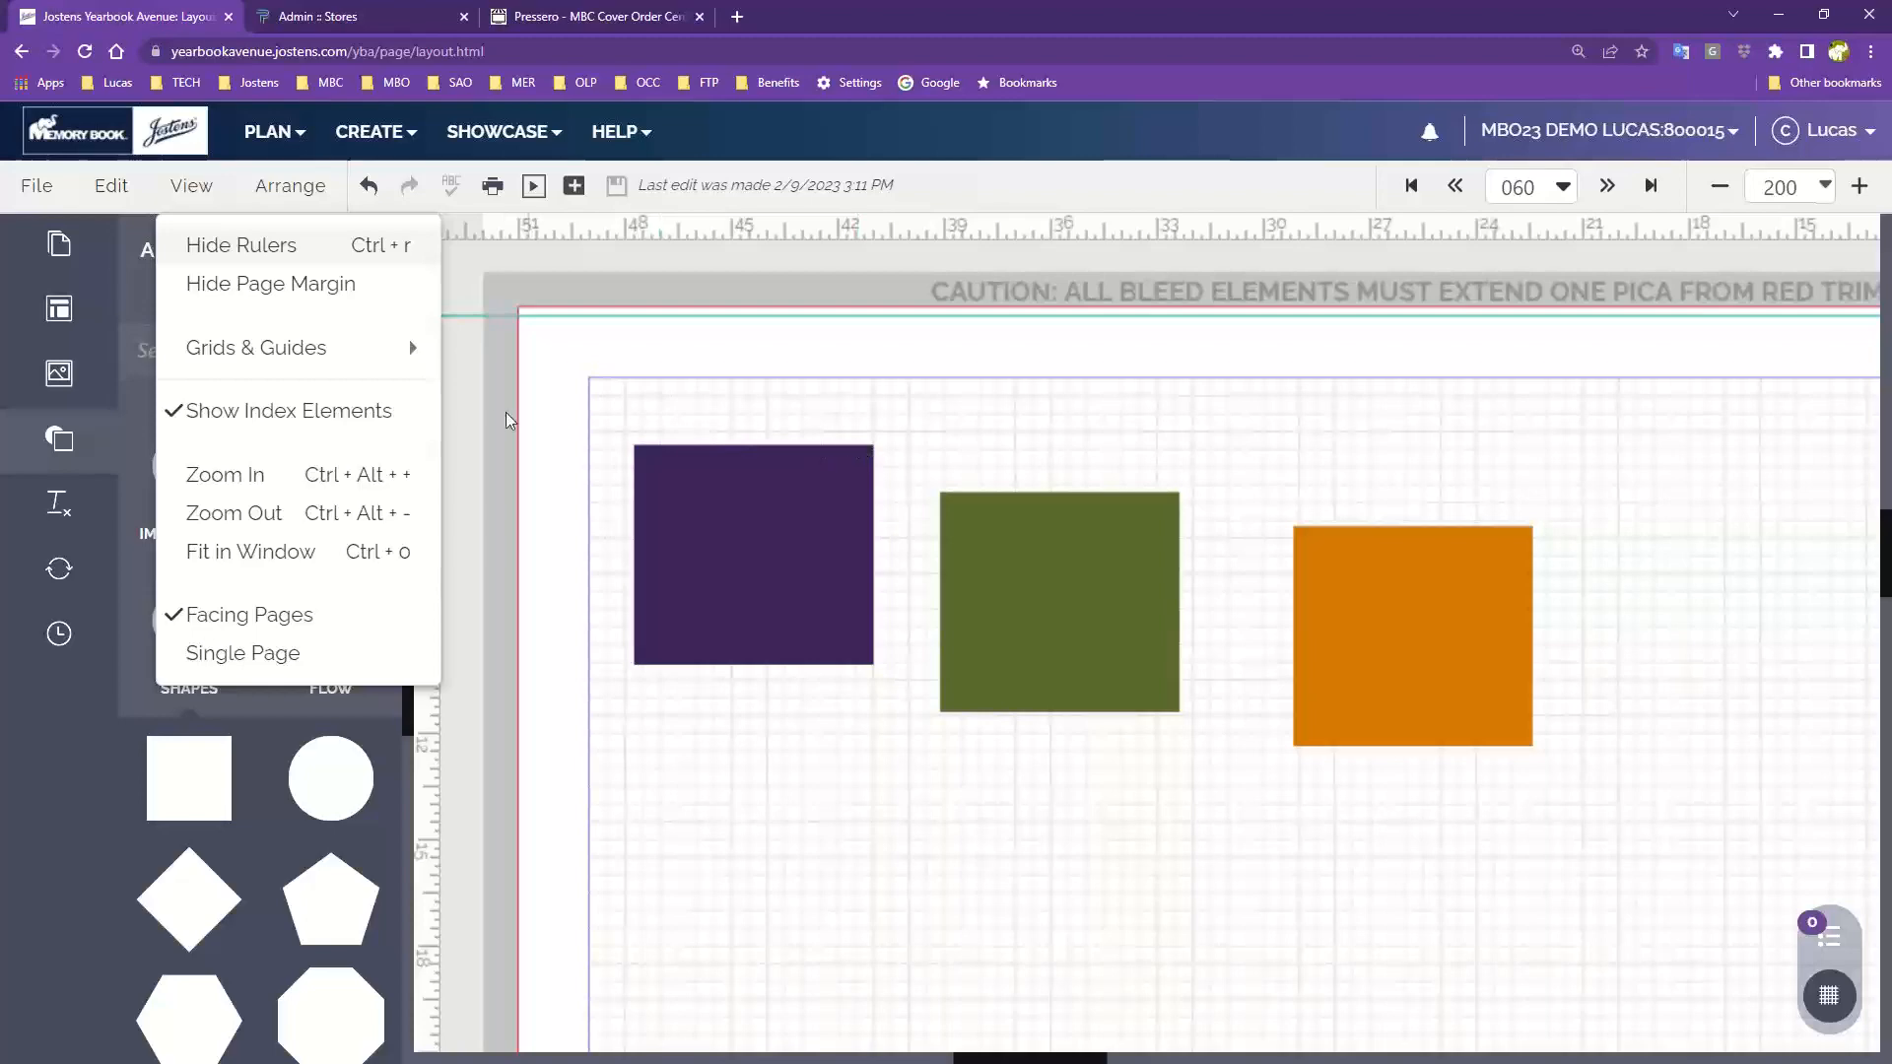
left_click(12, 191)
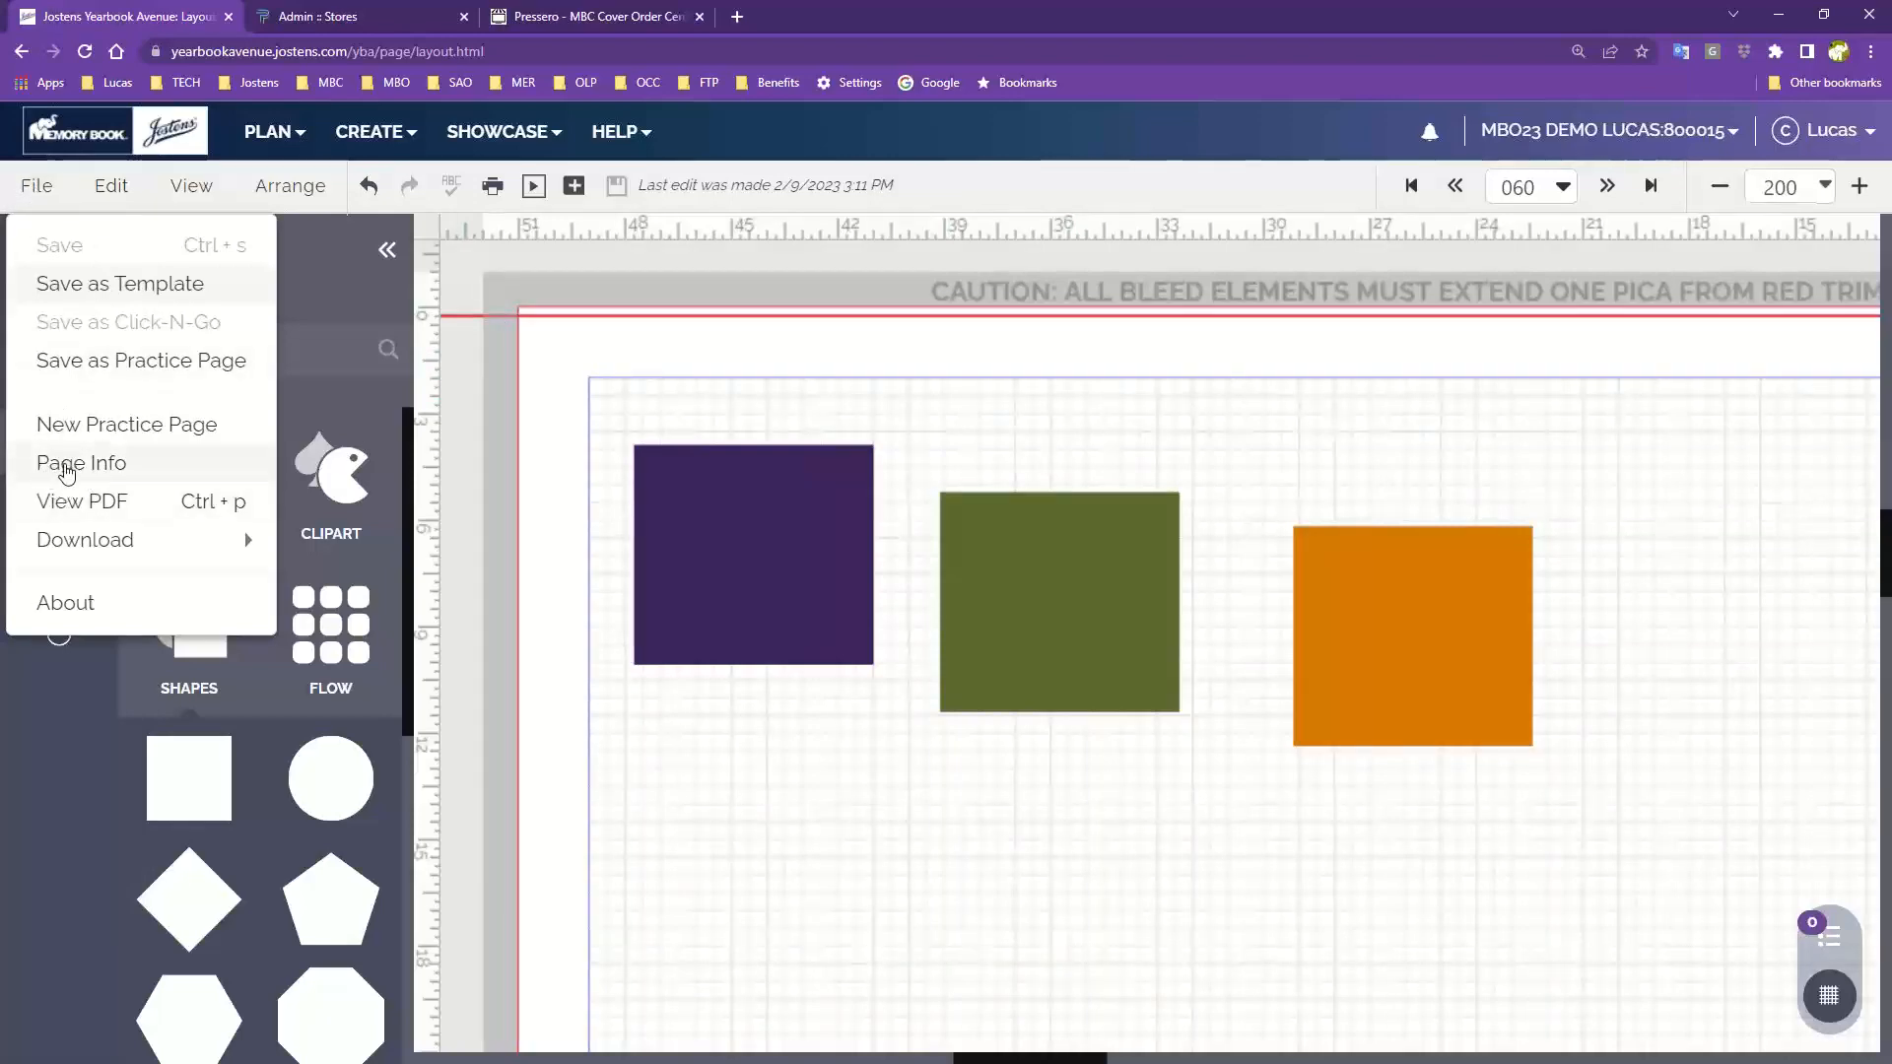
left_click(66, 467)
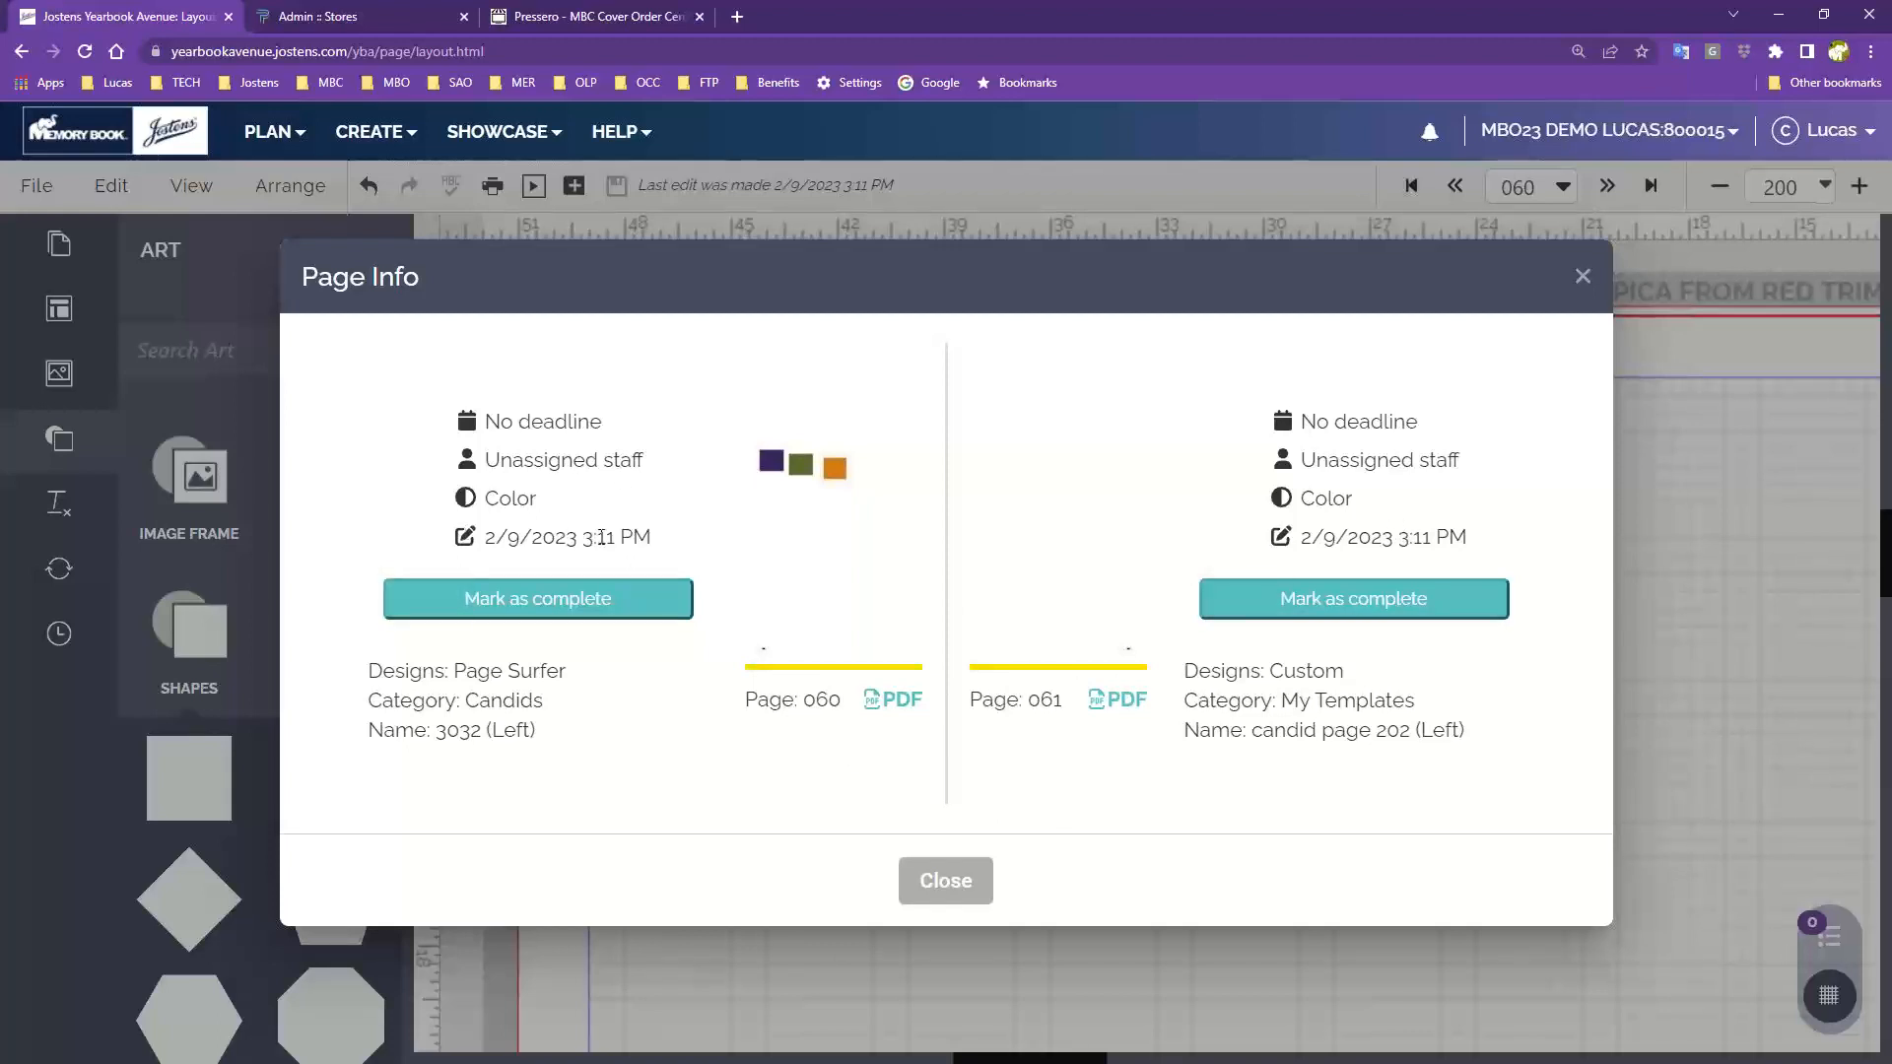
left_click(961, 880)
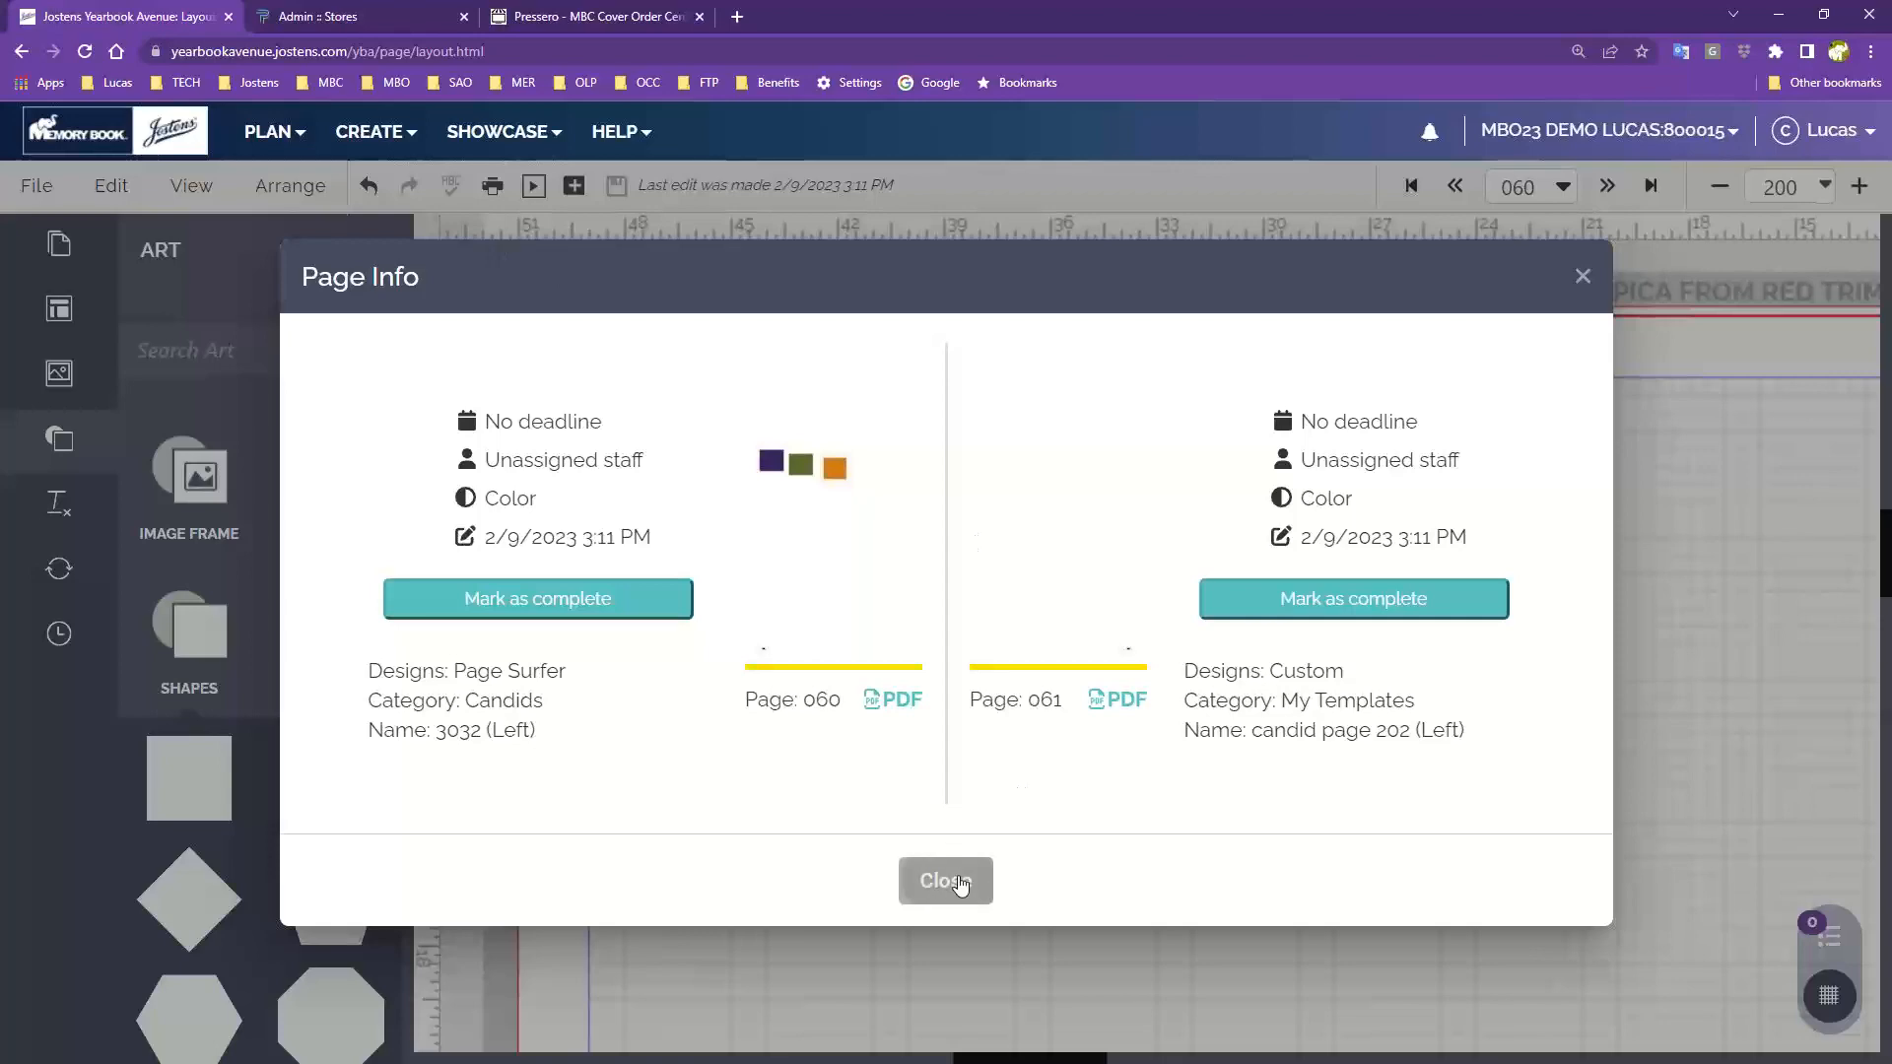
left_click(23, 193)
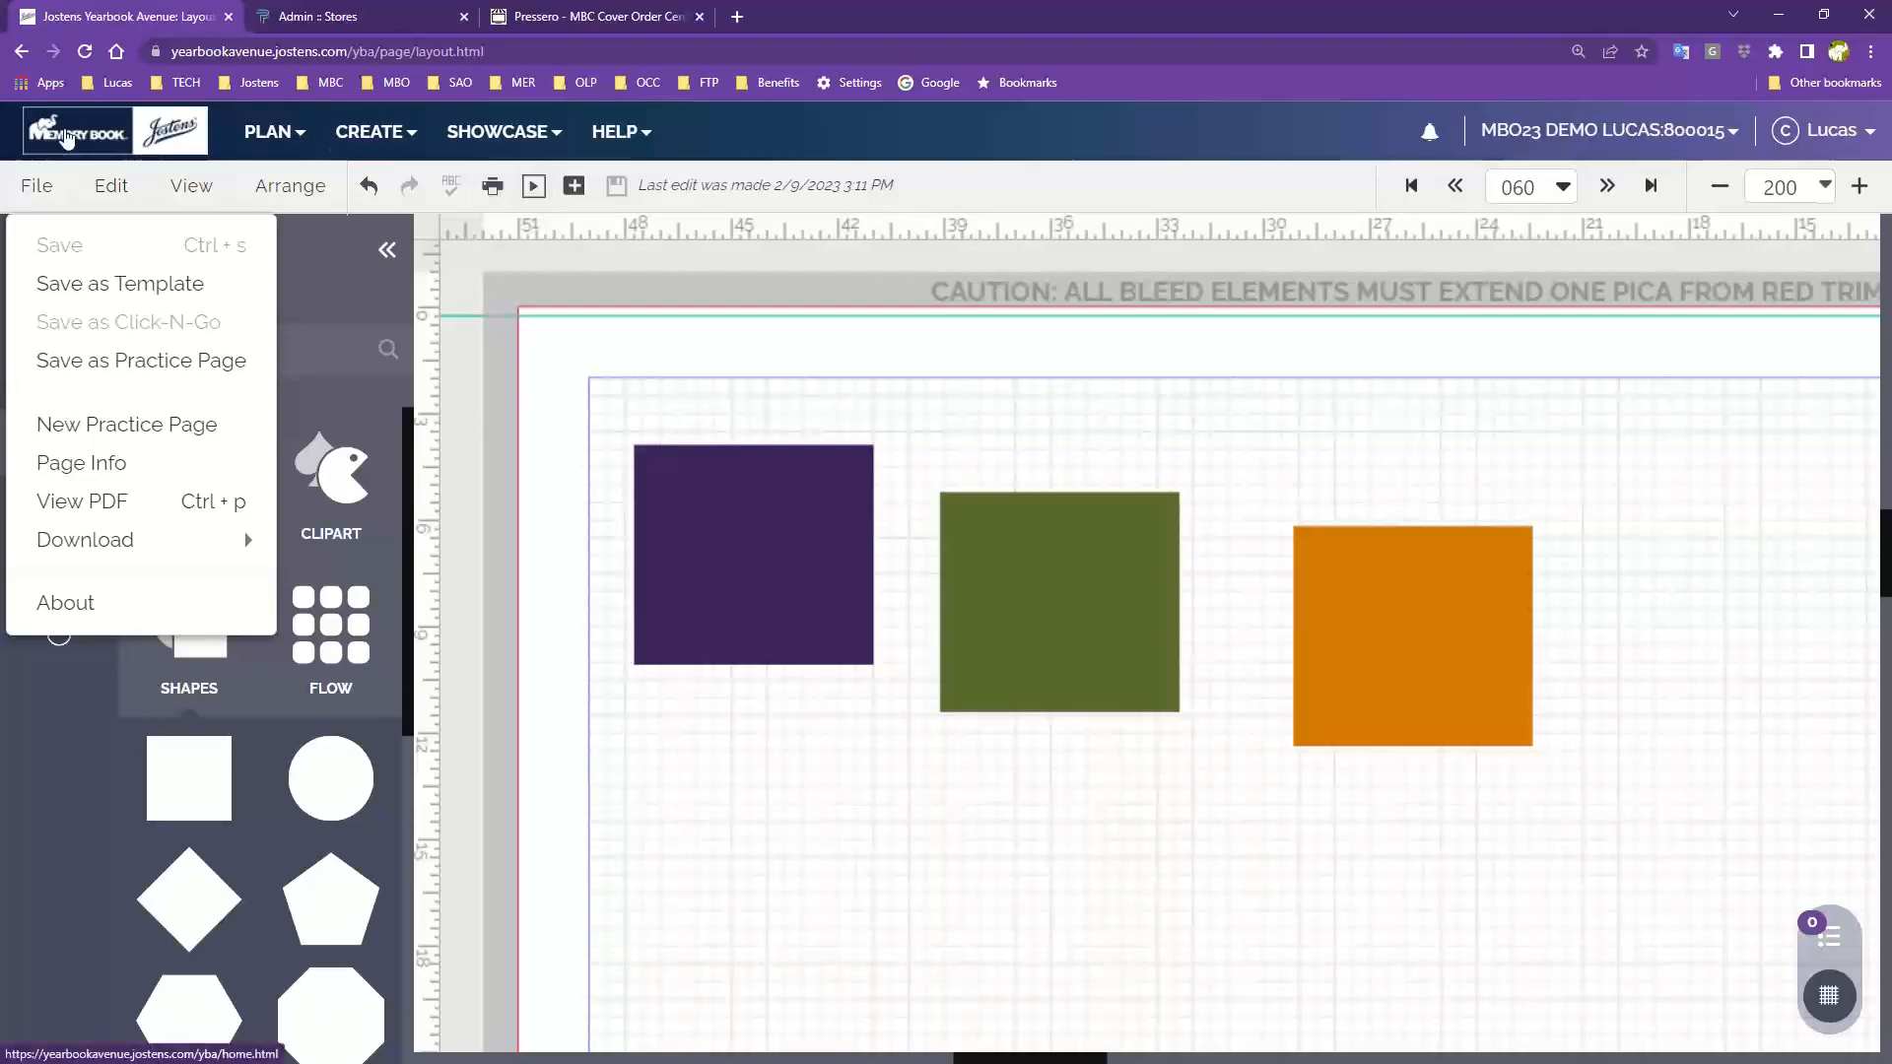
mouse_move(122, 540)
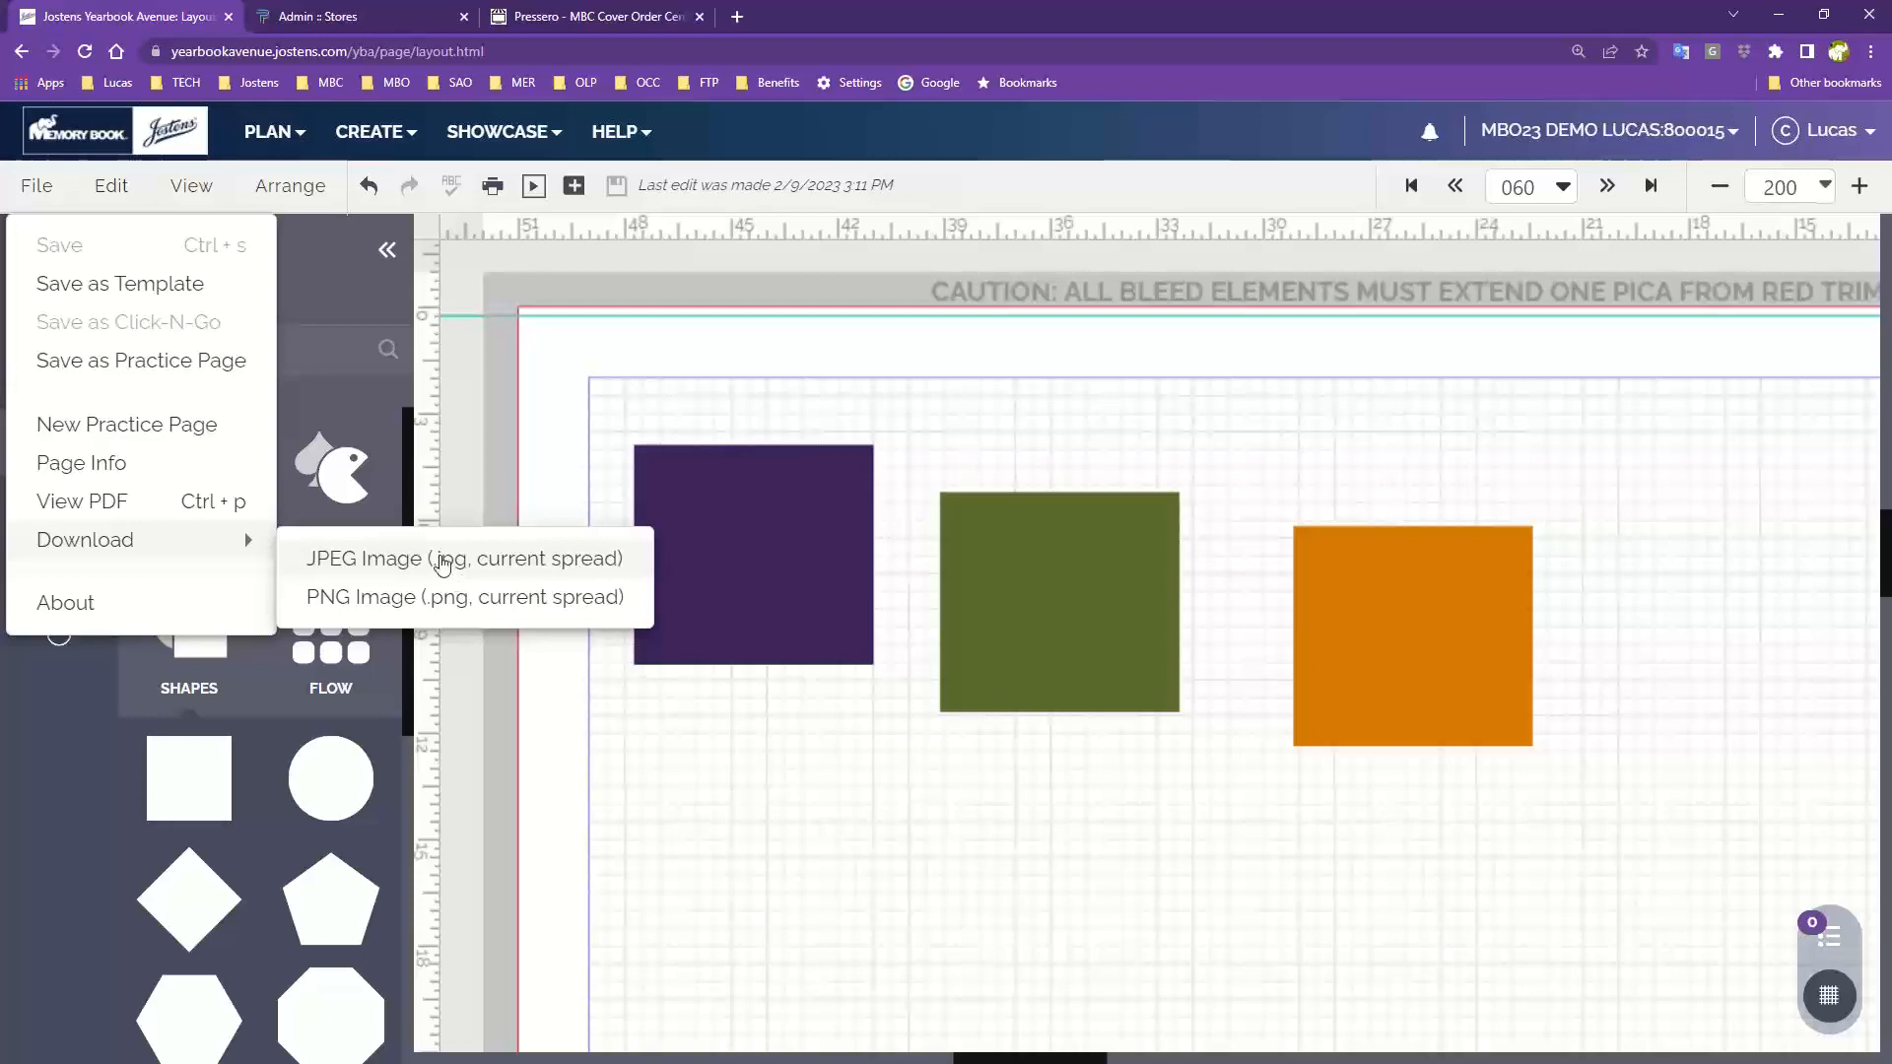
left_click(118, 186)
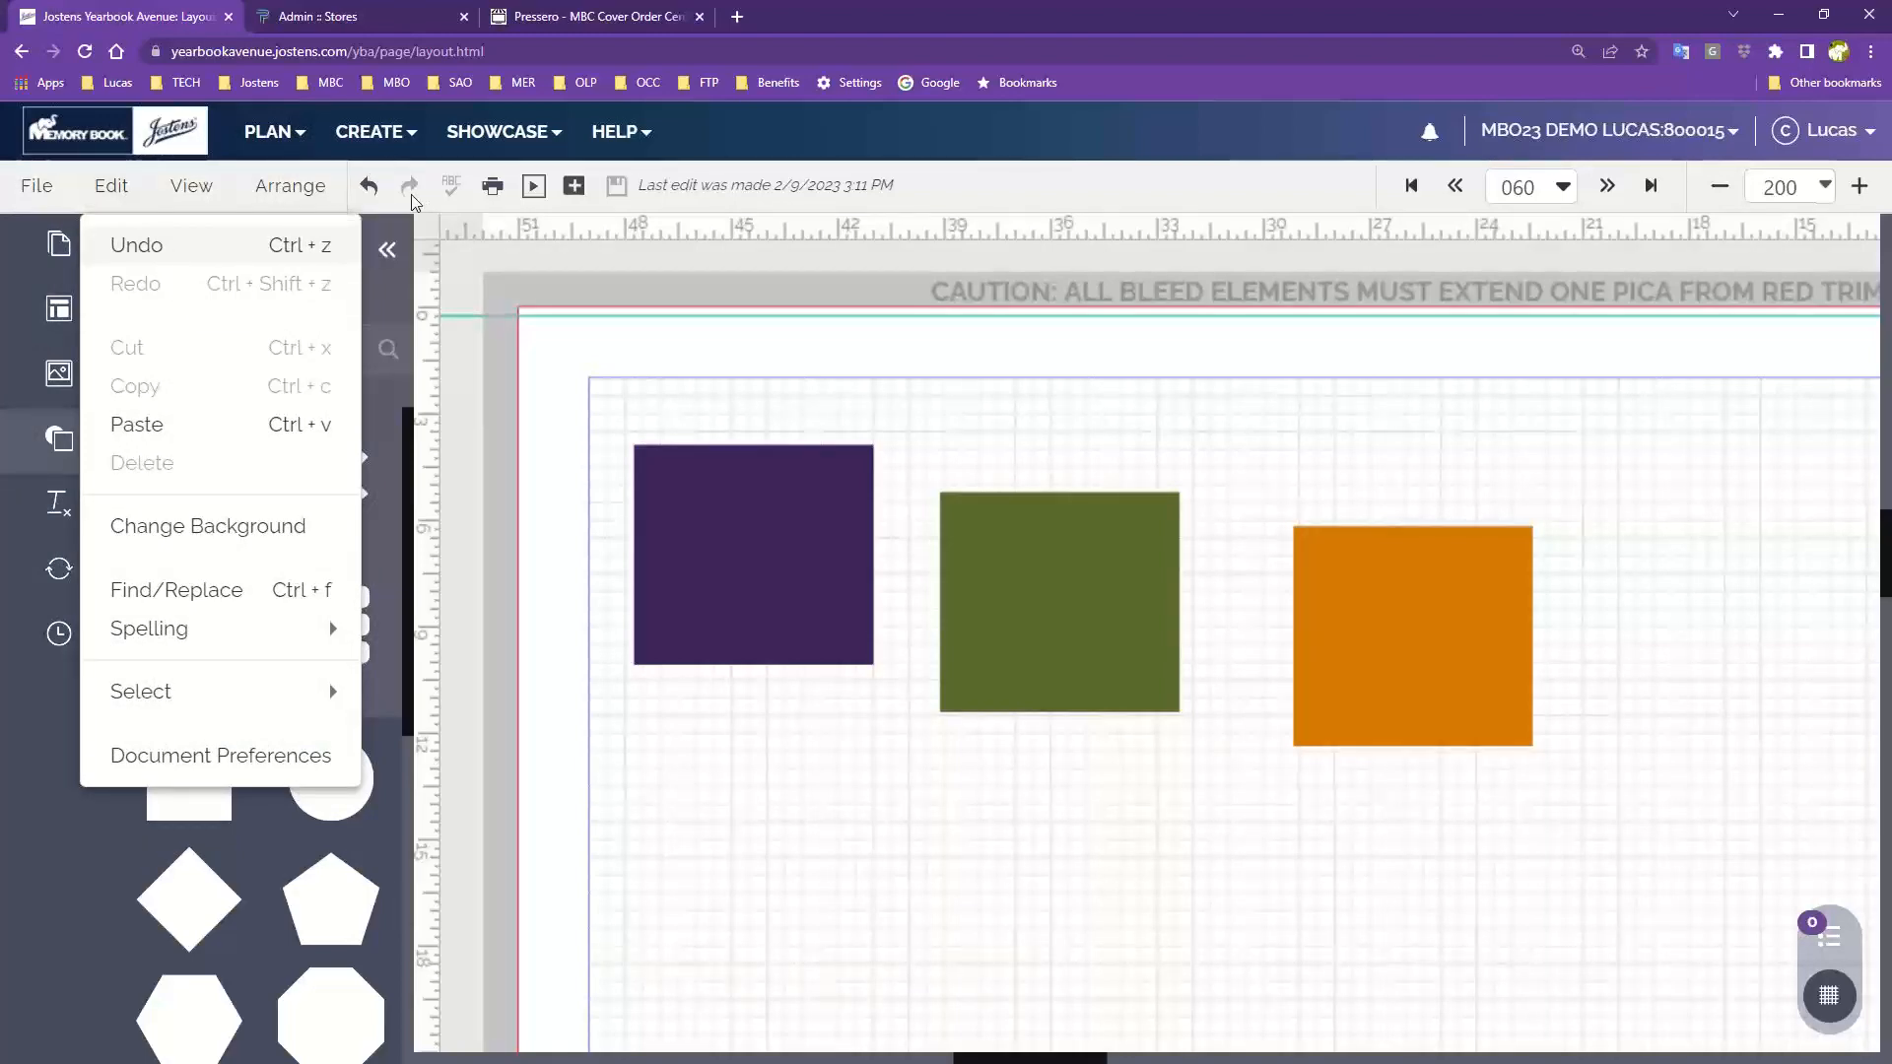
mouse_move(114, 187)
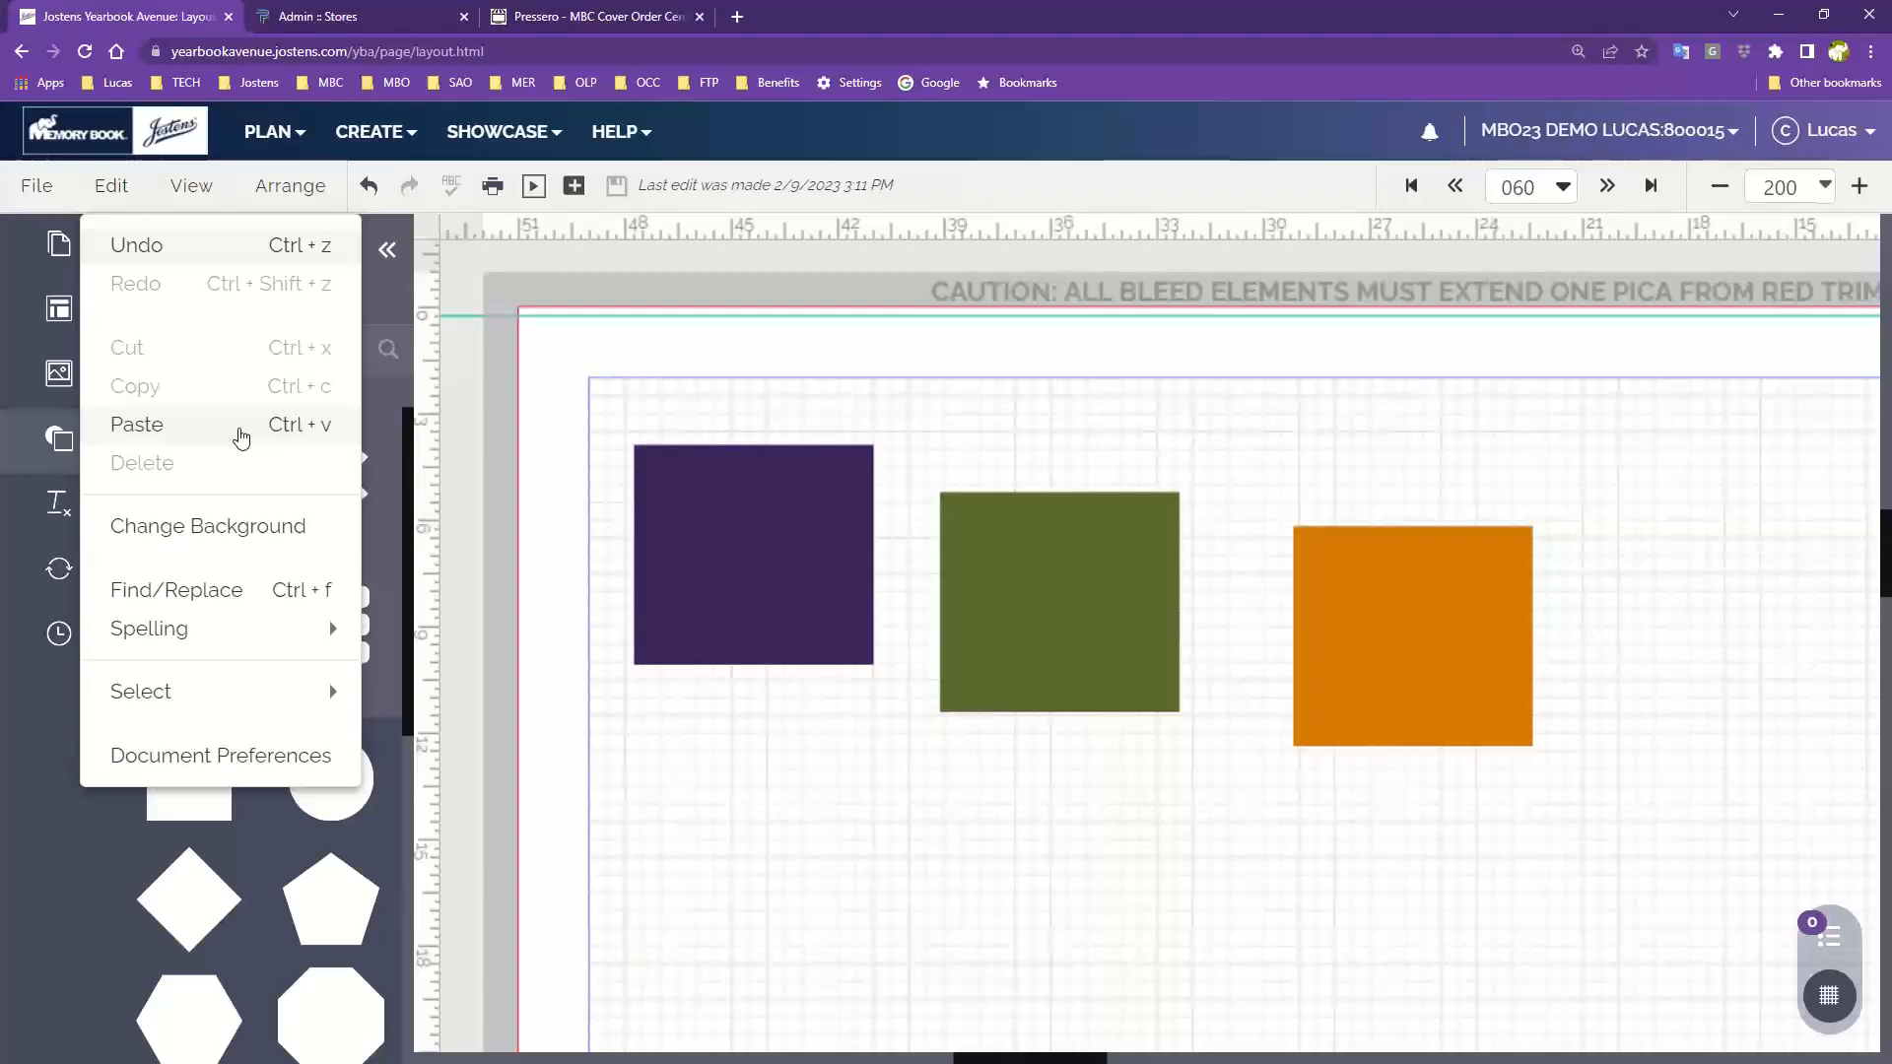
Open the Change Background dialog for the left page and close it without changes
left_click(200, 532)
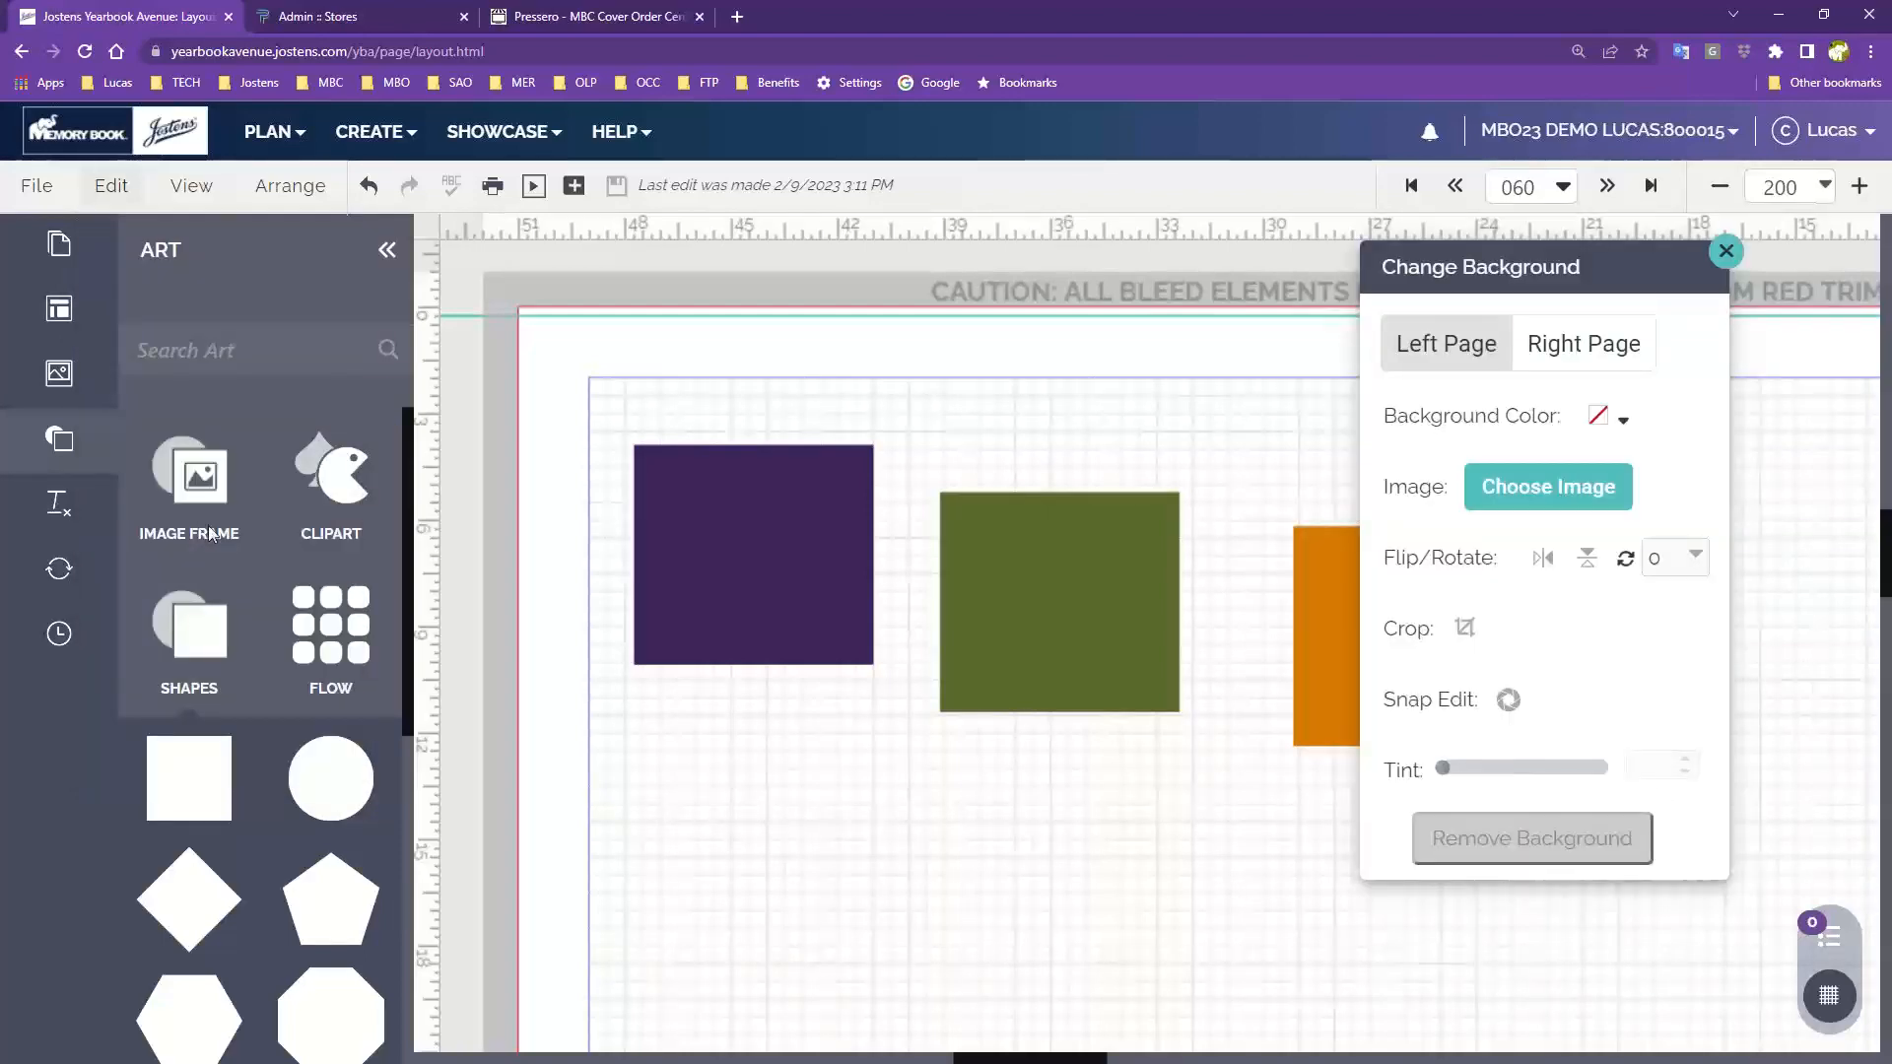
left_click_drag(1431, 274, 941, 292)
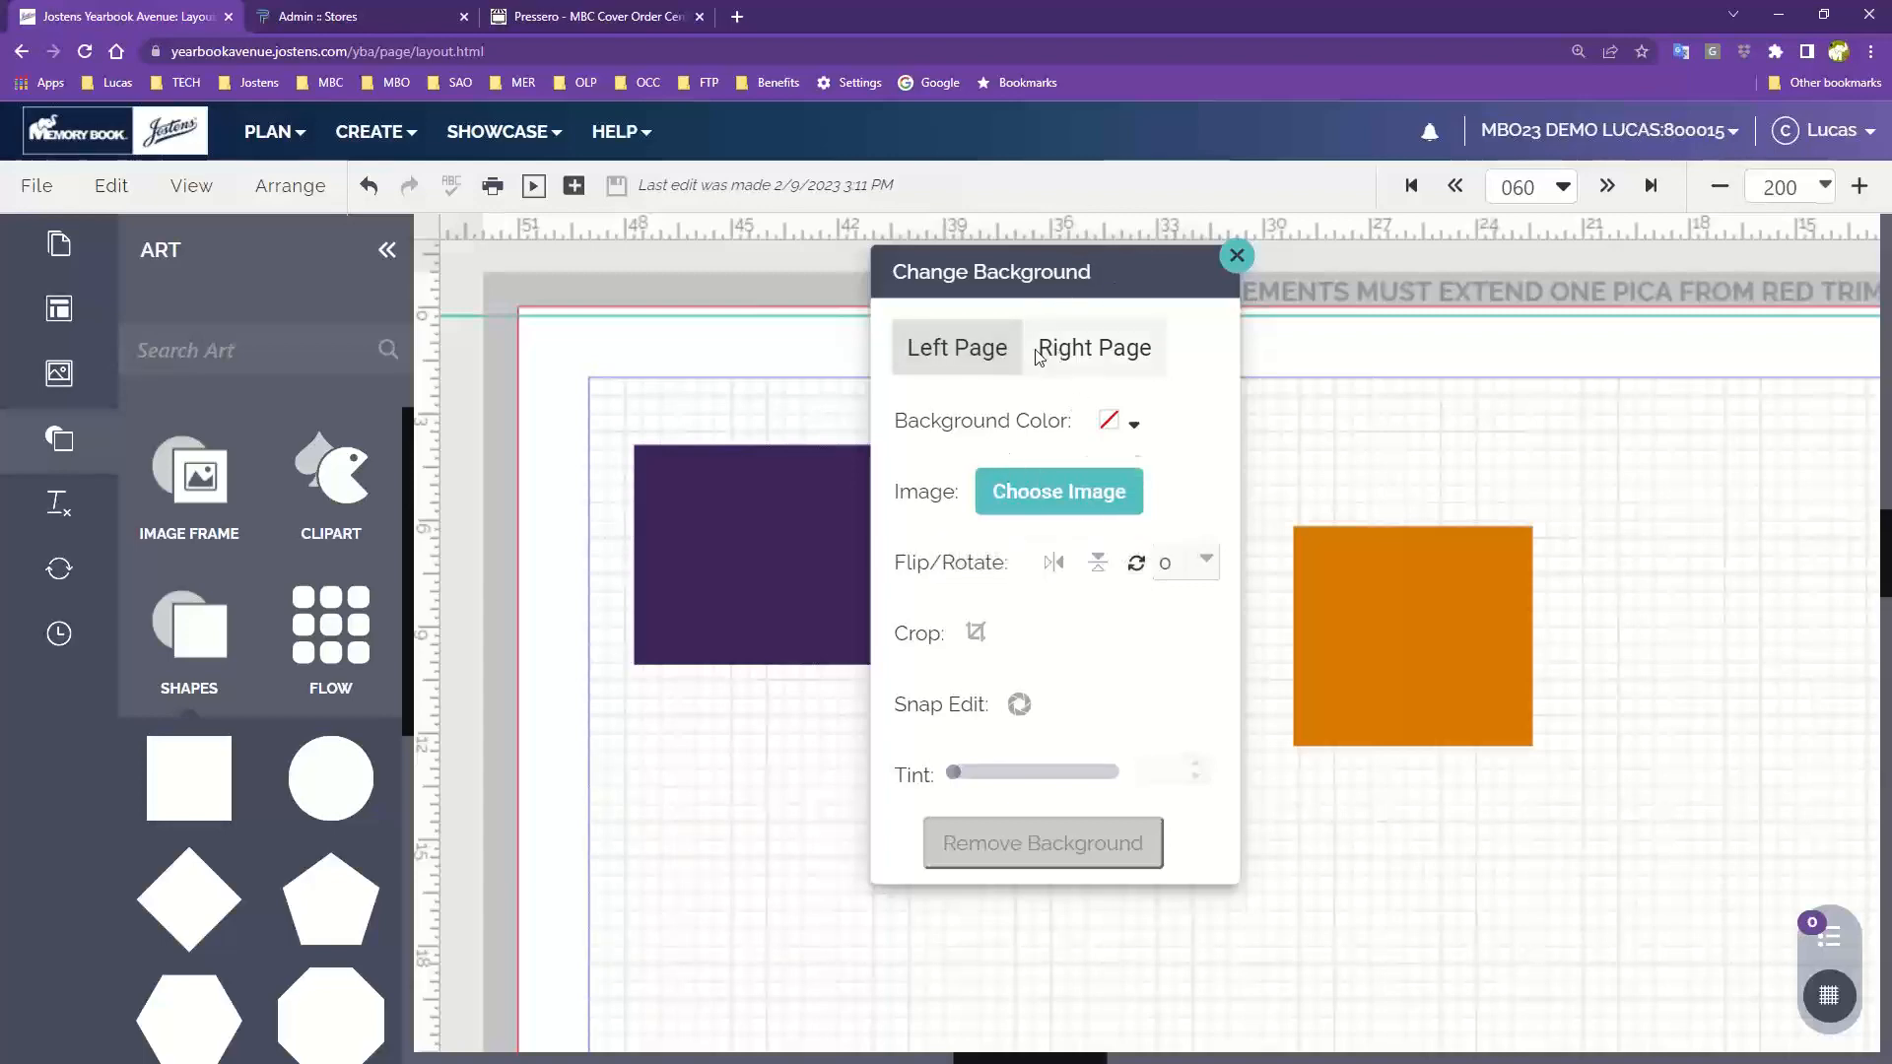
left_click(1237, 262)
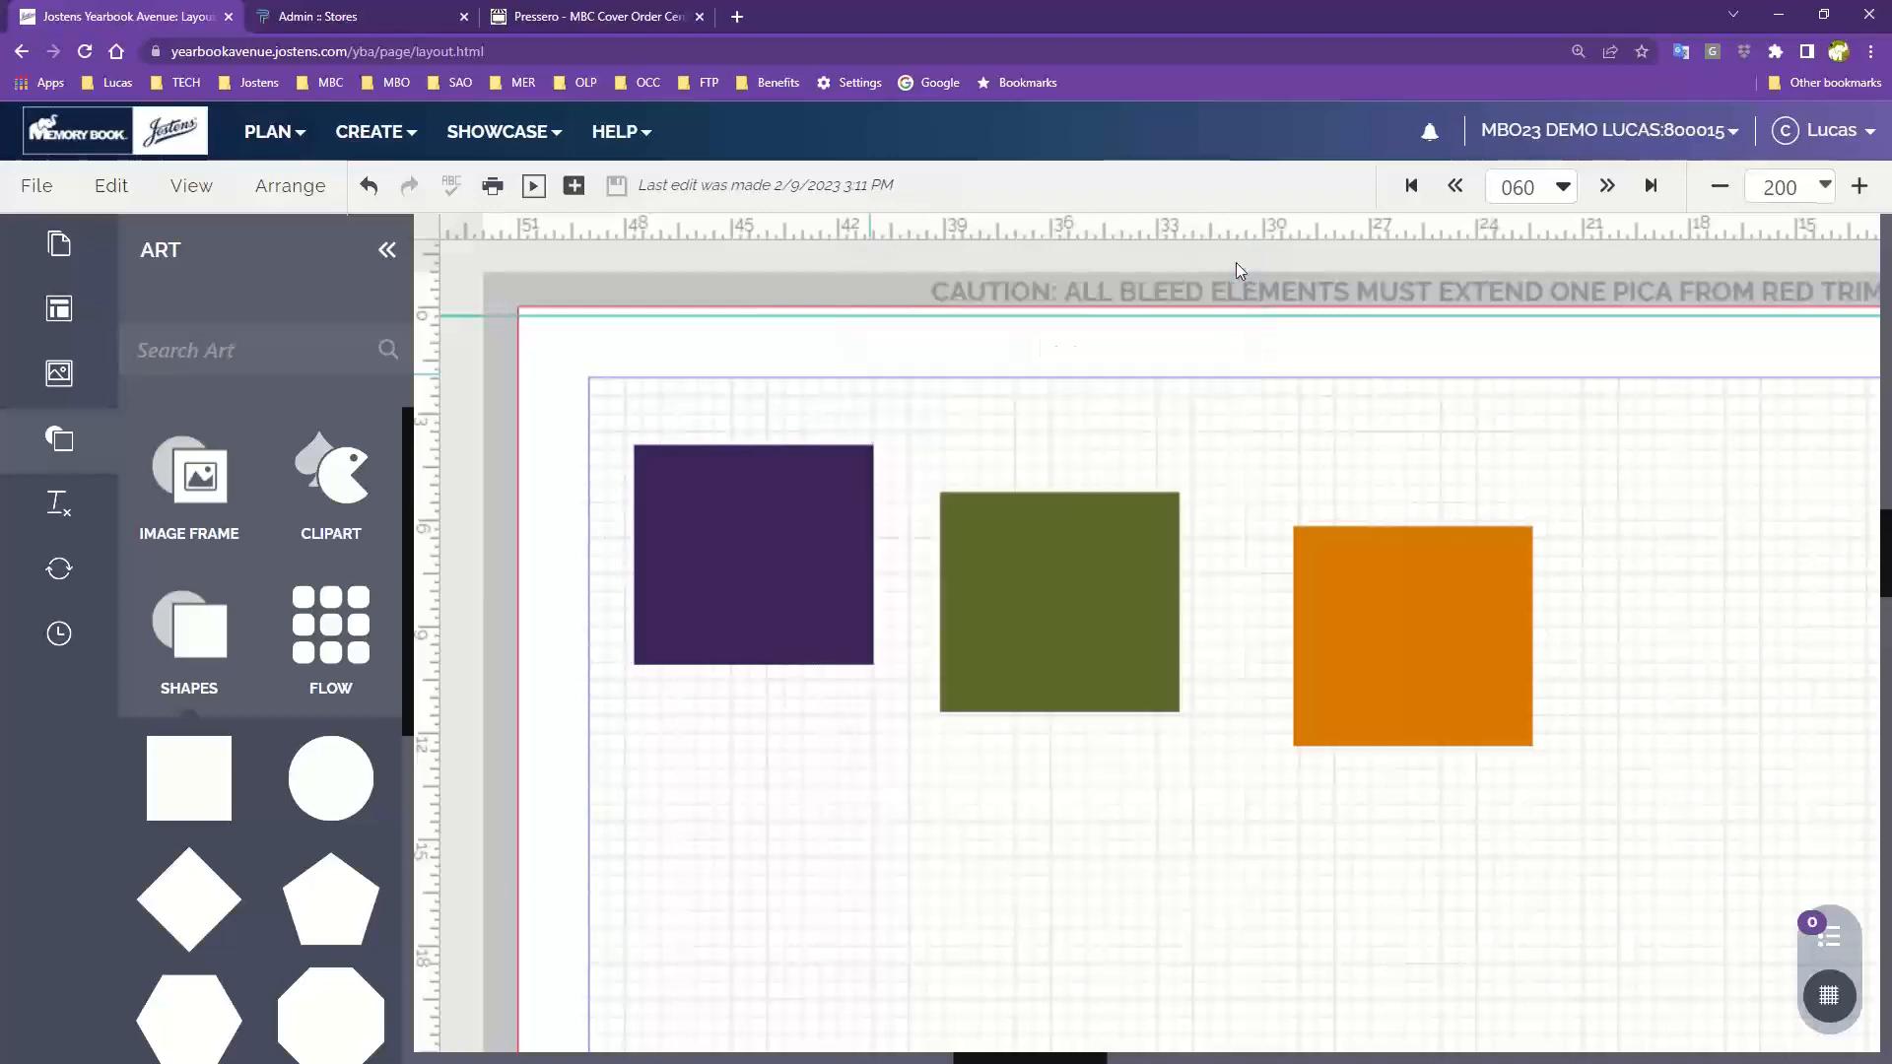
left_click(115, 193)
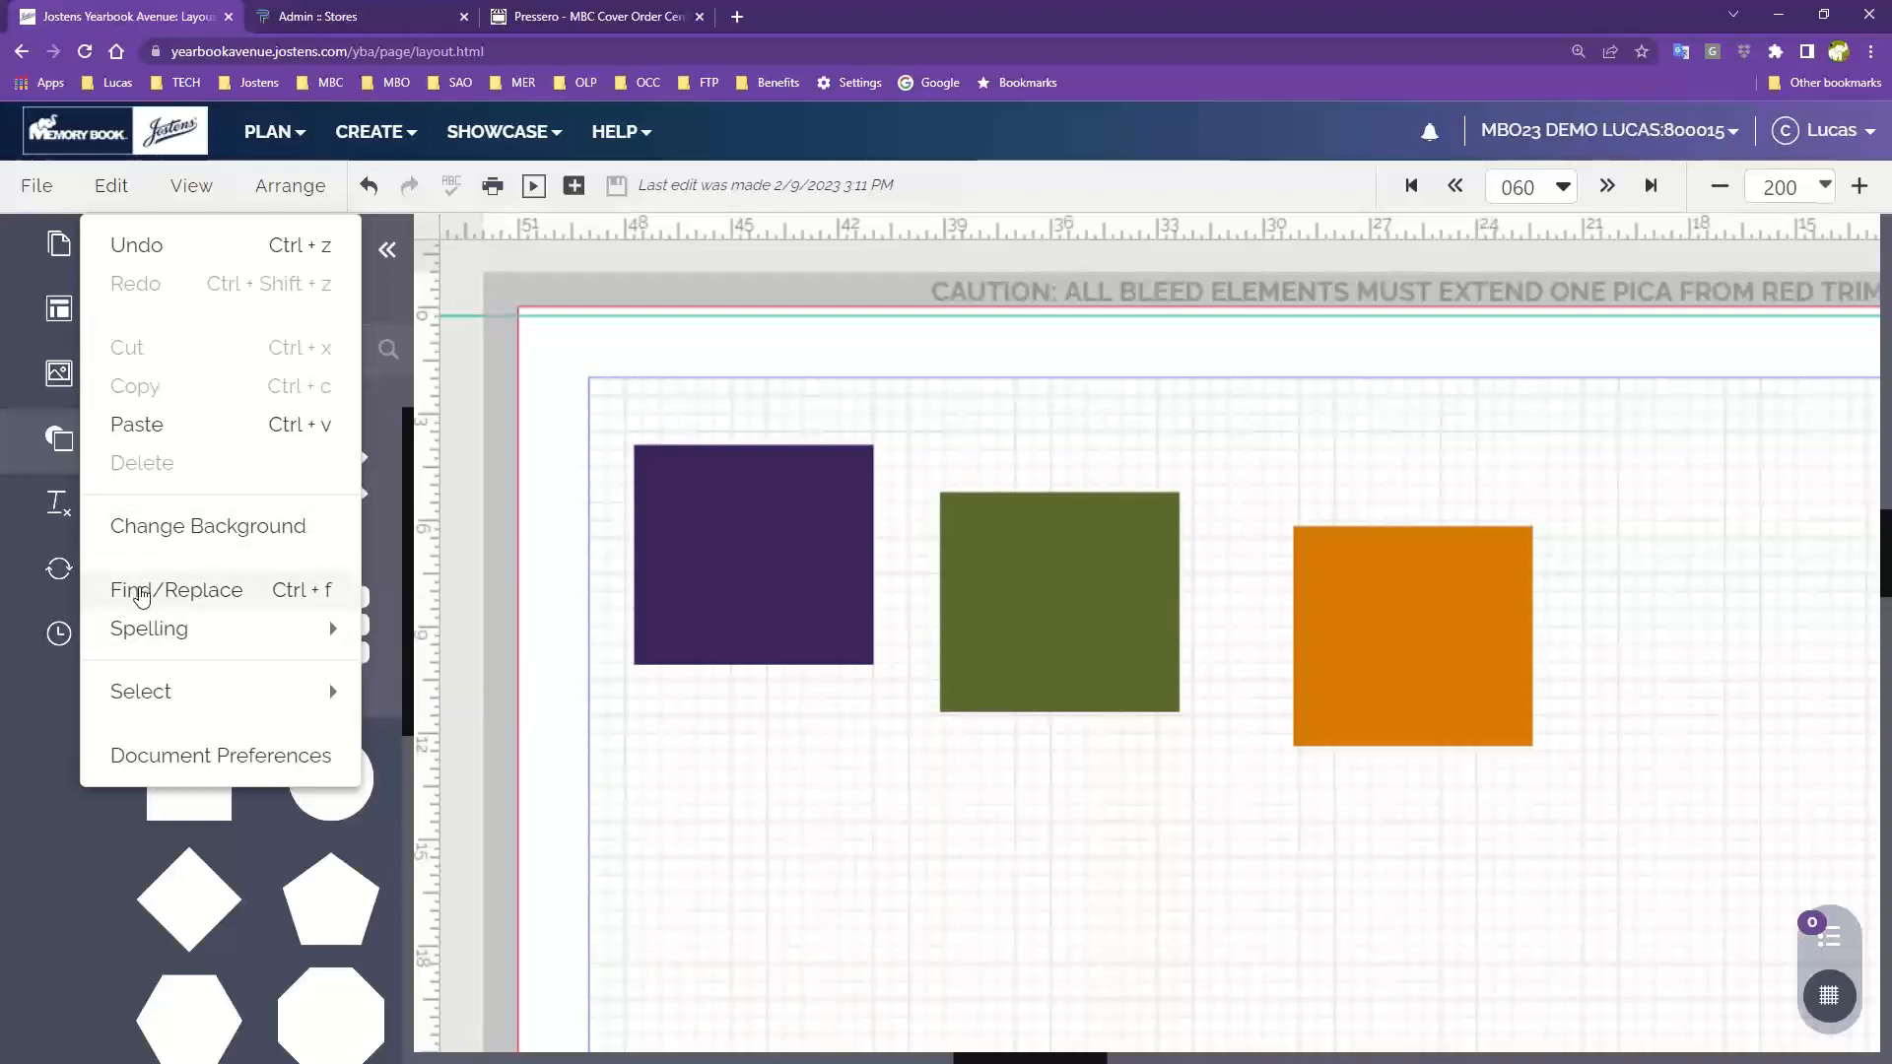
mouse_move(138, 627)
mouse_move(204, 647)
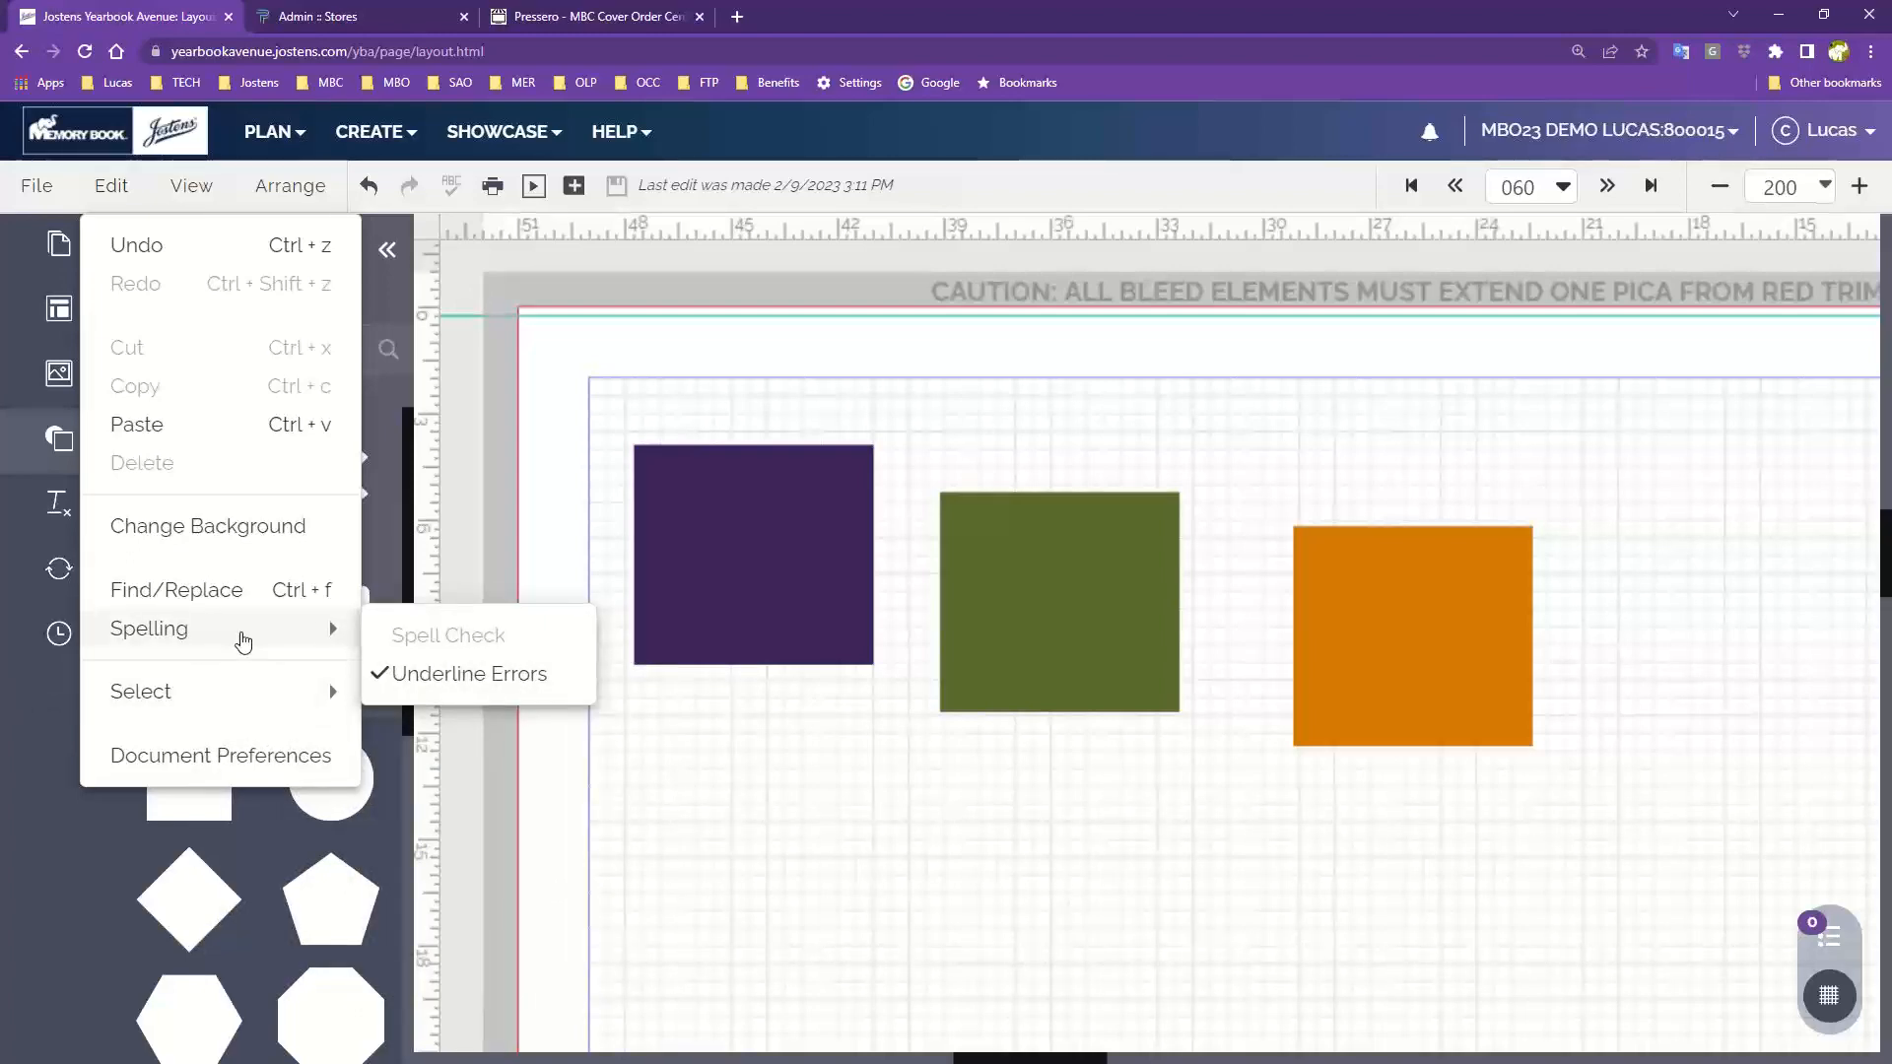
mouse_move(211, 705)
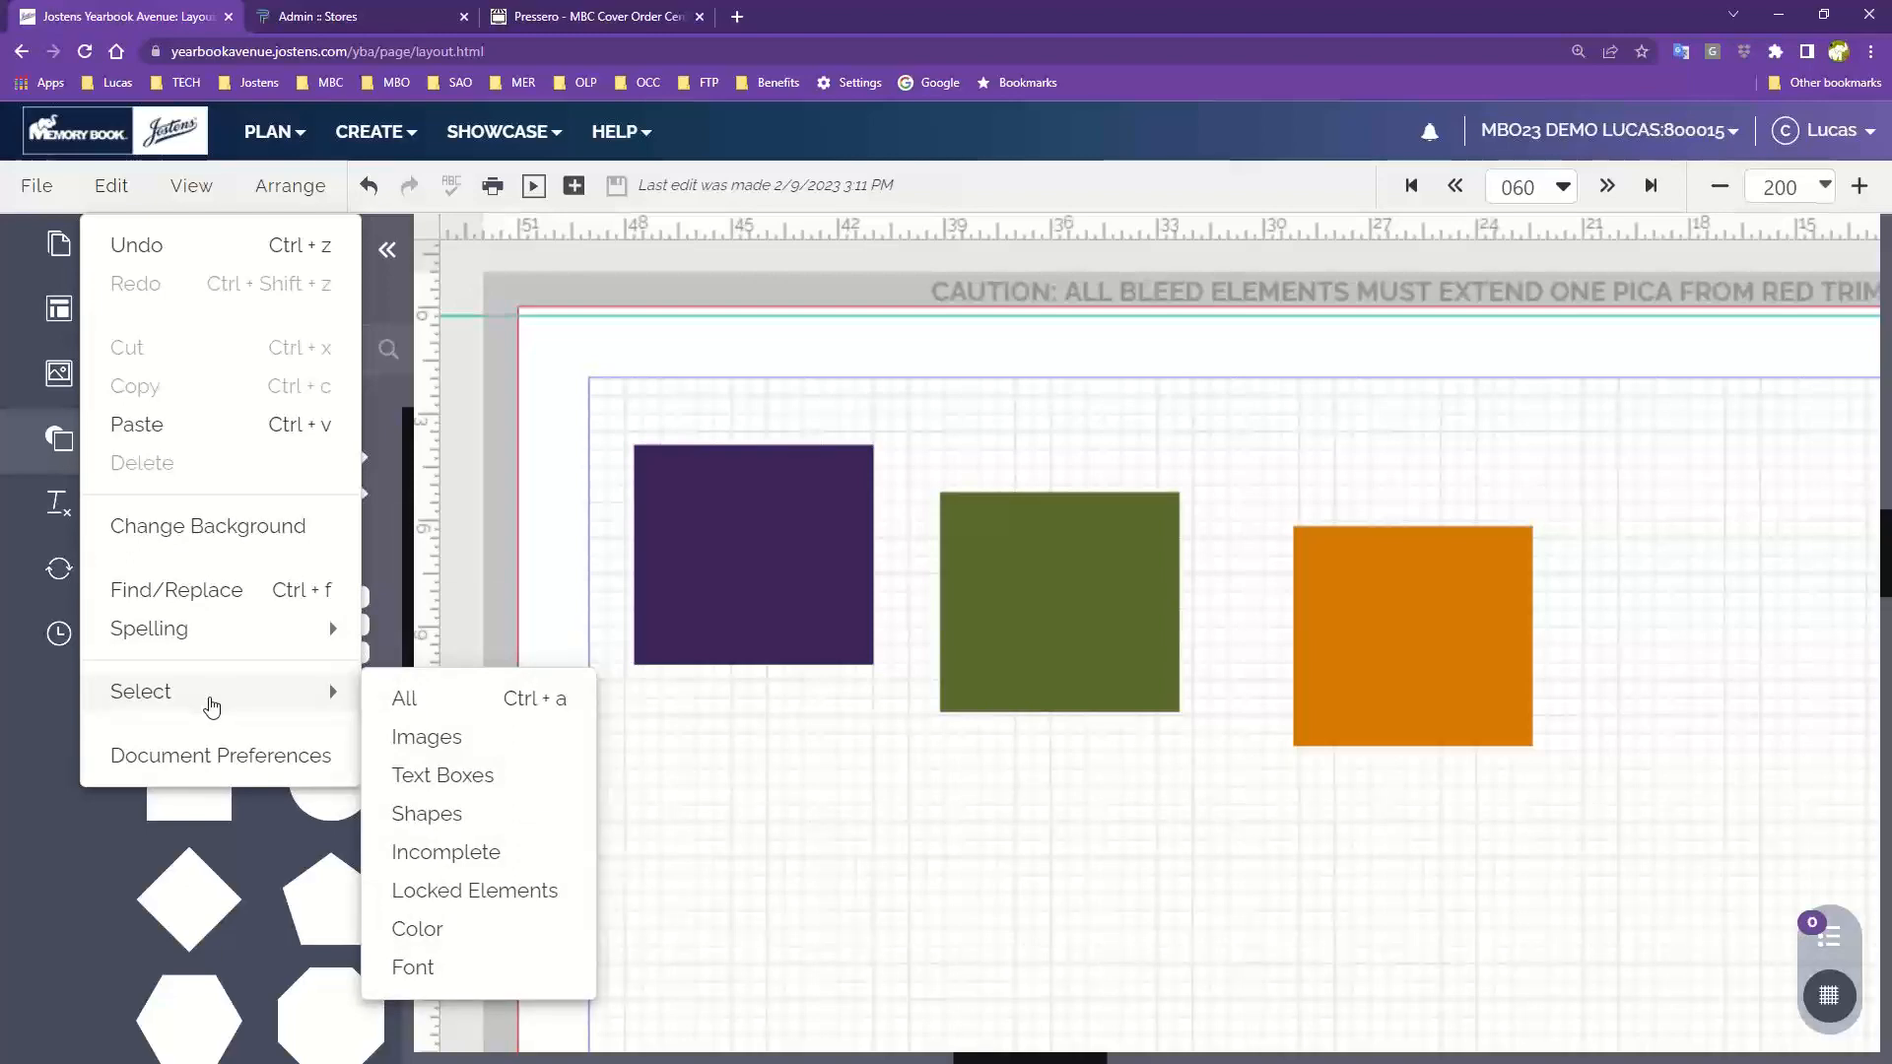
left_click(697, 383)
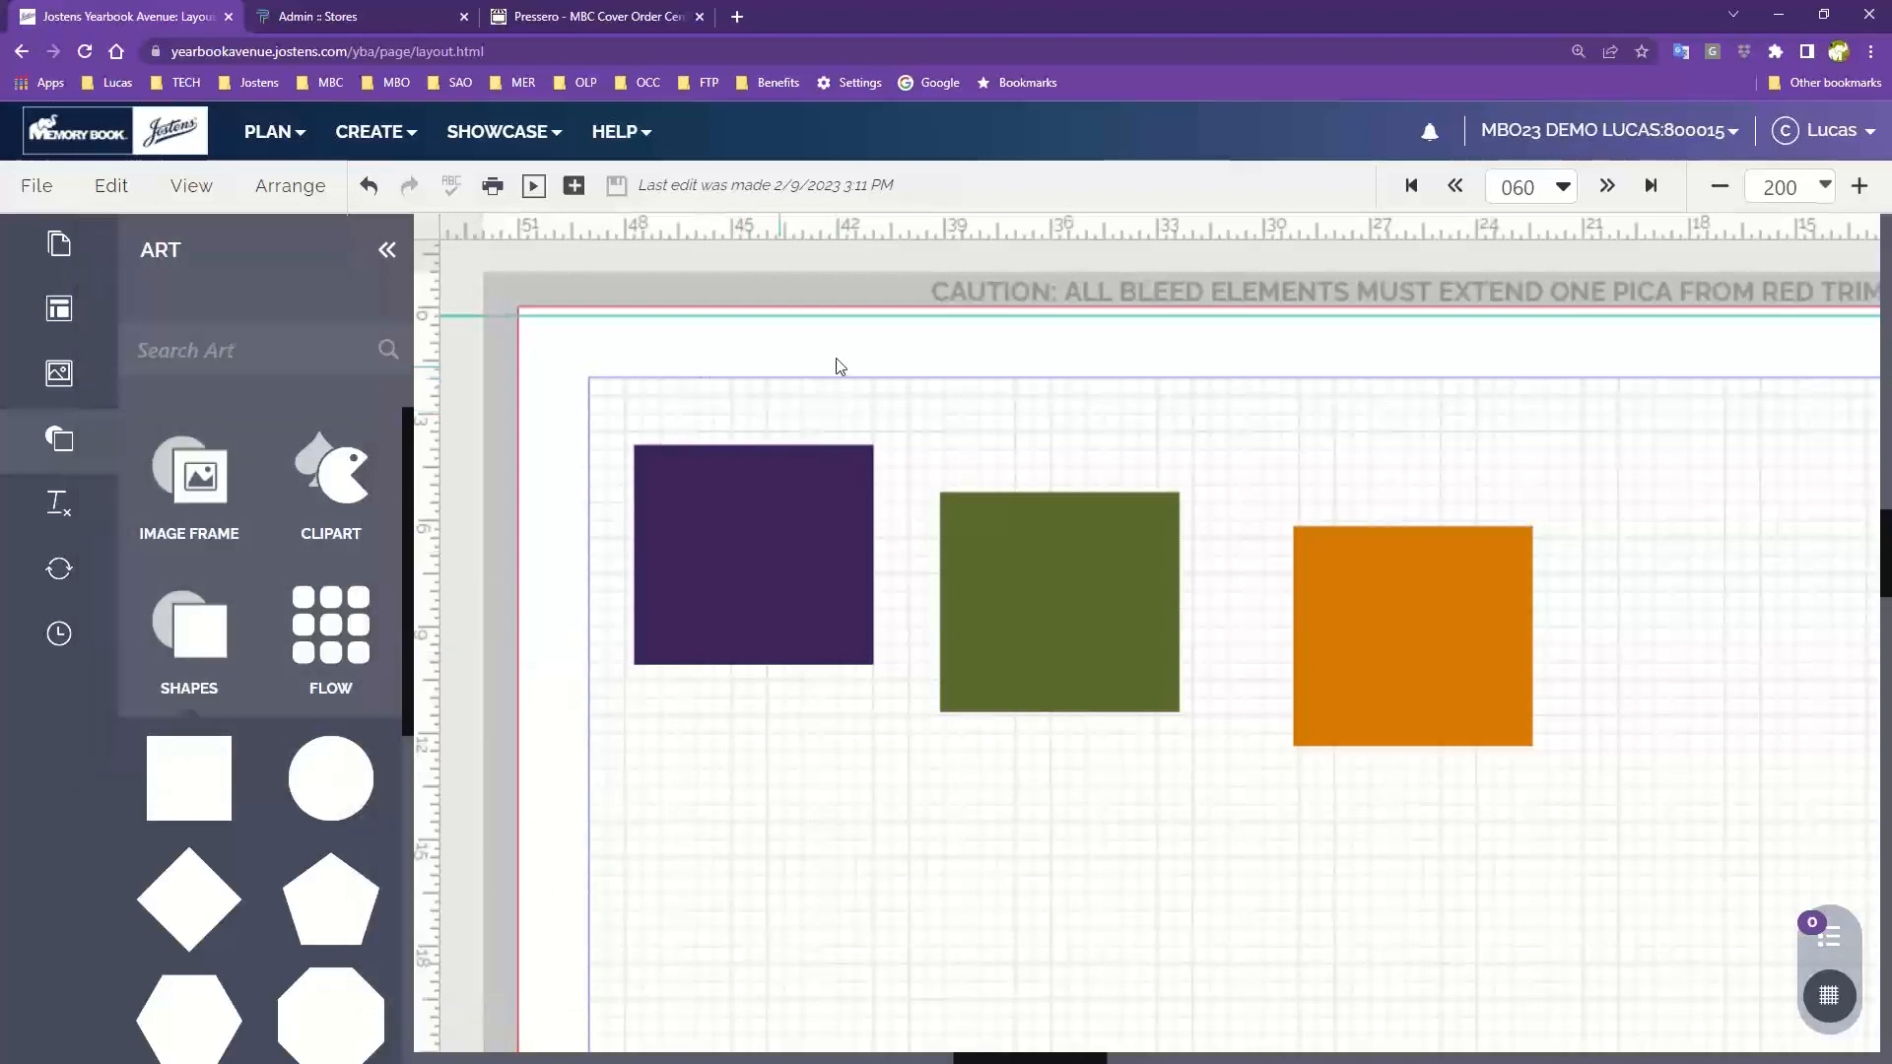
Select each square individually, then marquee-select all three squares together and deselect them
left_click(824, 532)
left_click(1014, 570)
left_click(1478, 612)
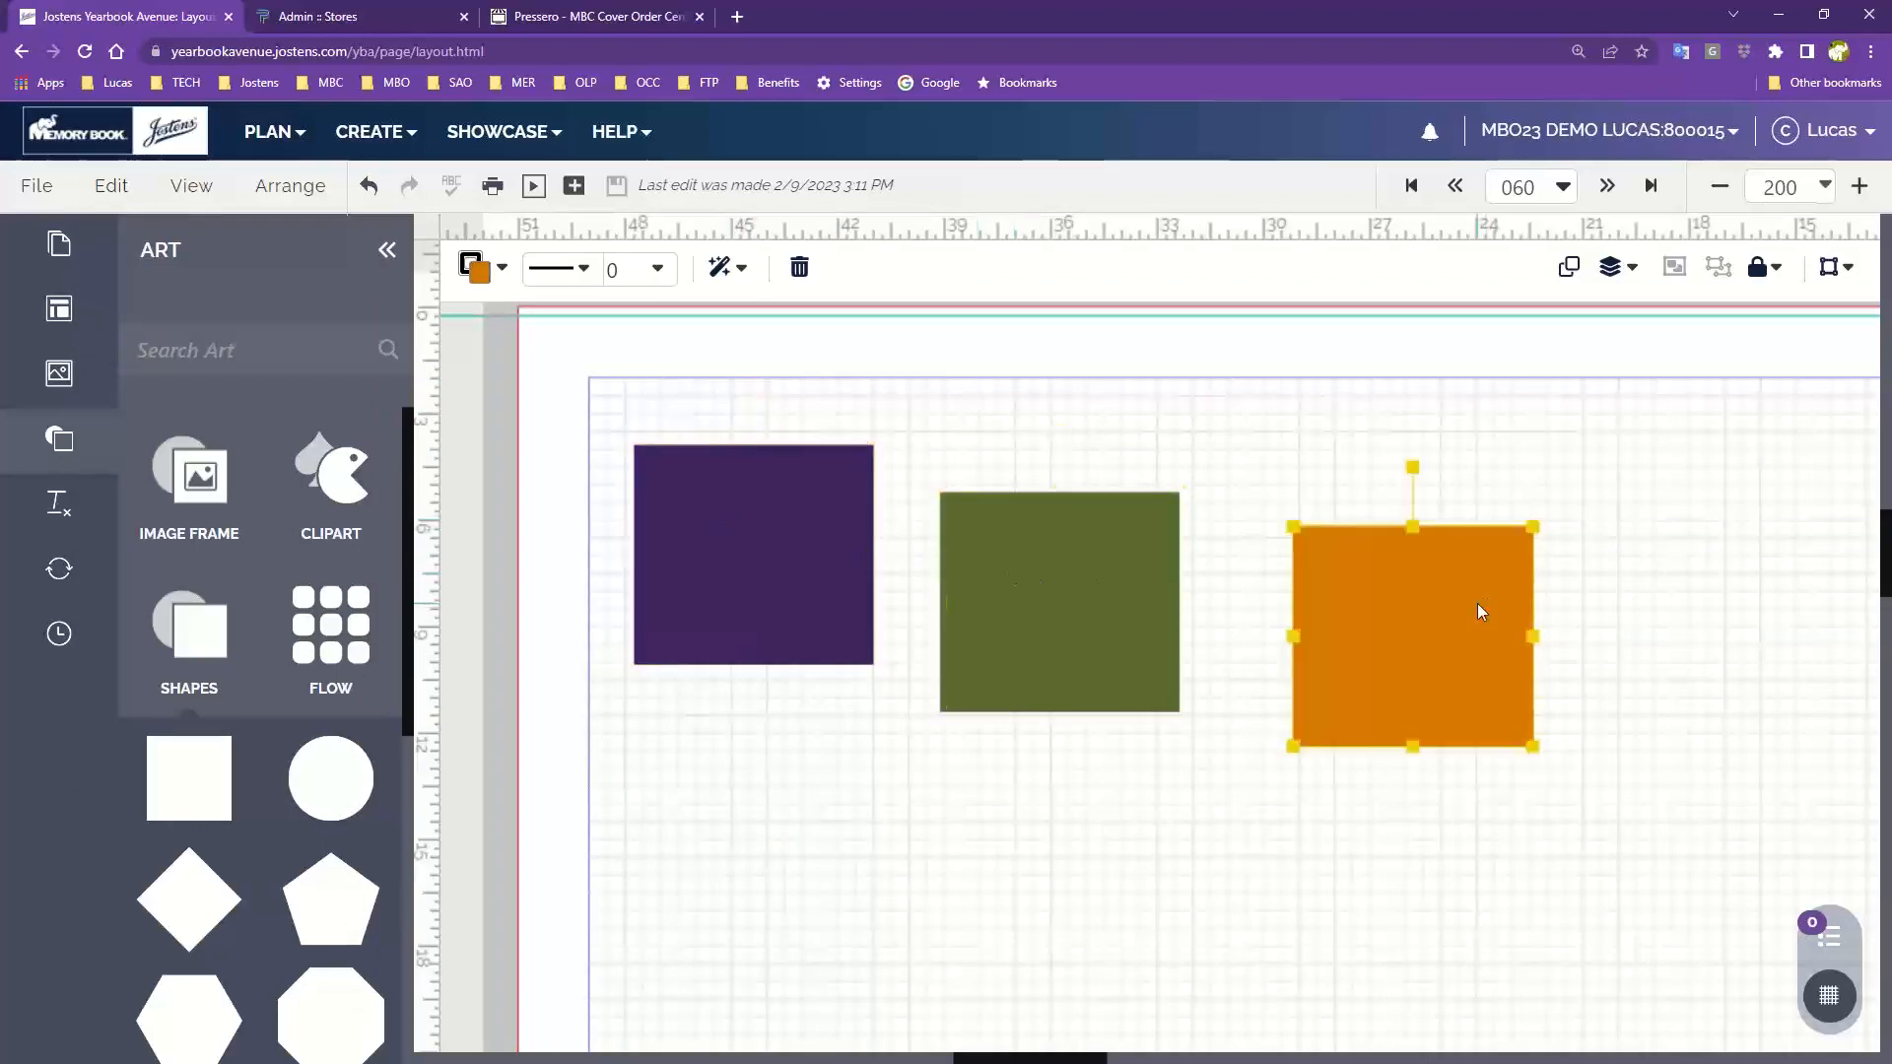
left_click(1084, 595)
left_click(1073, 456)
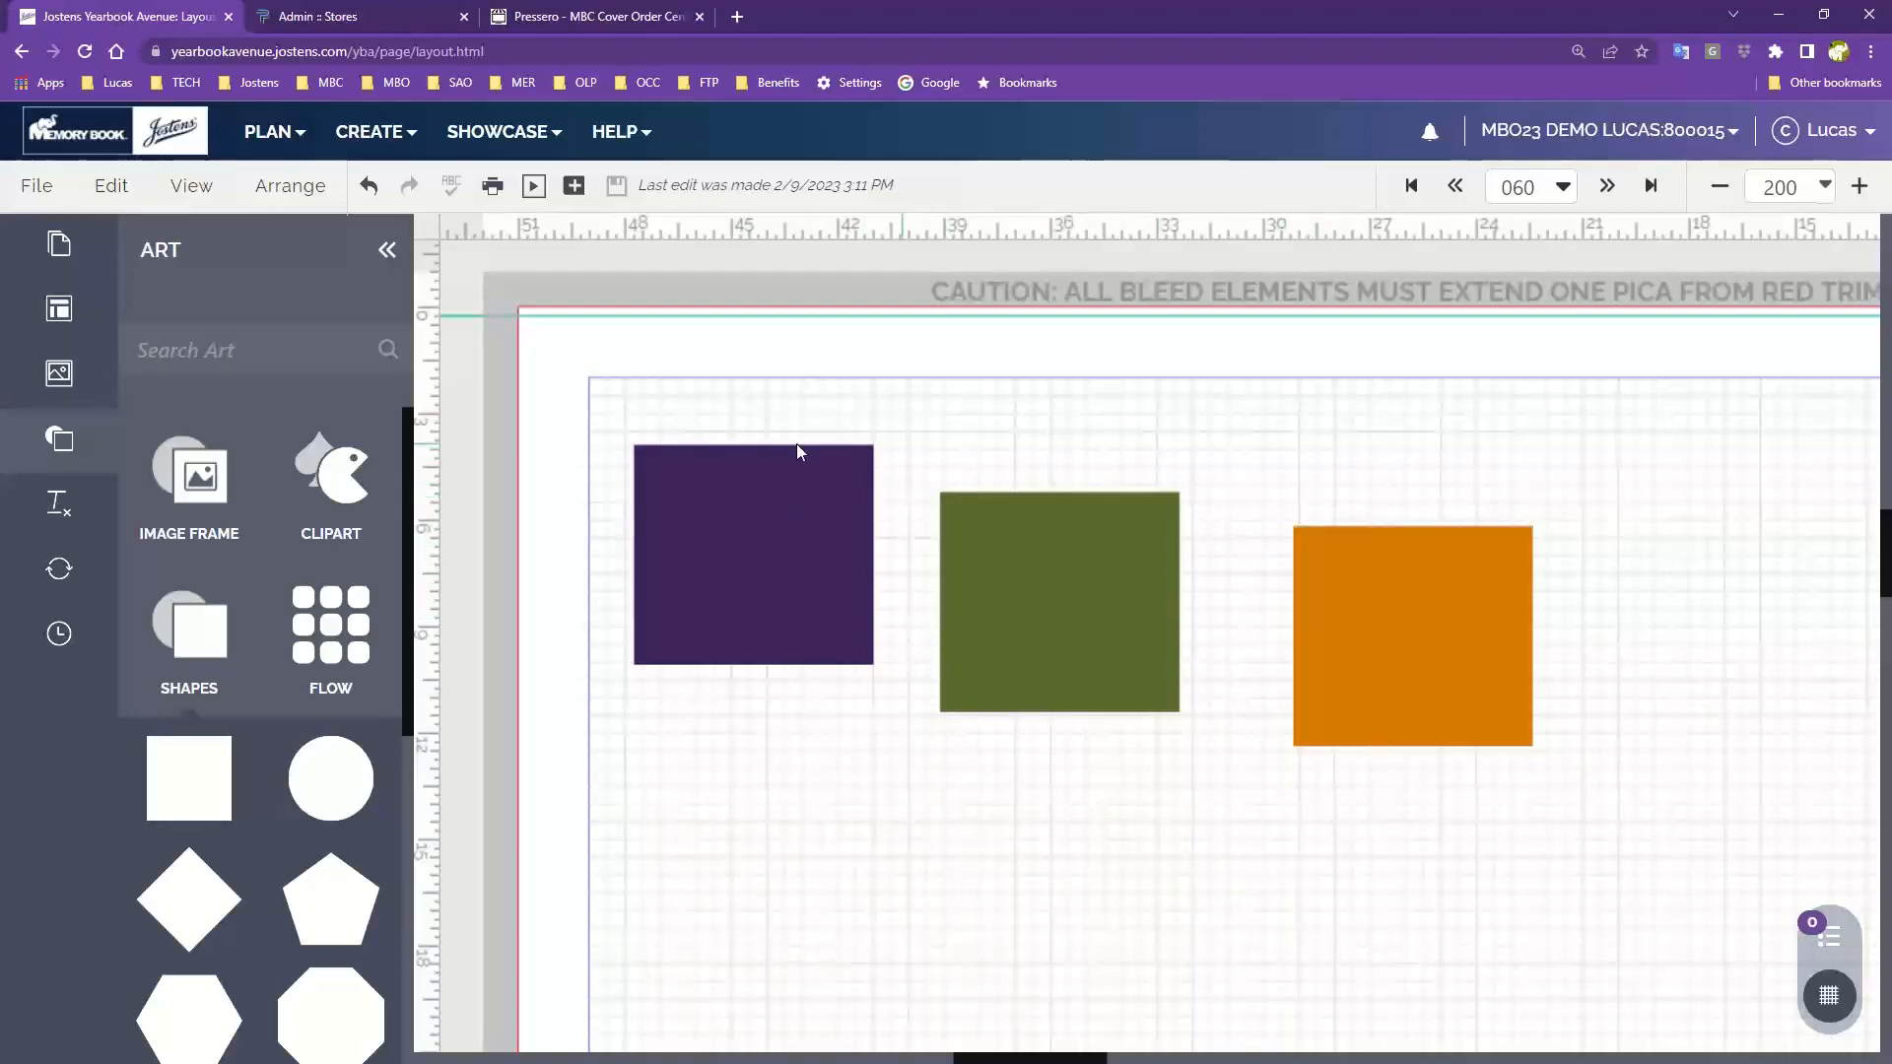
left_click_drag(653, 399, 1447, 603)
left_click_drag(1445, 599, 1442, 596)
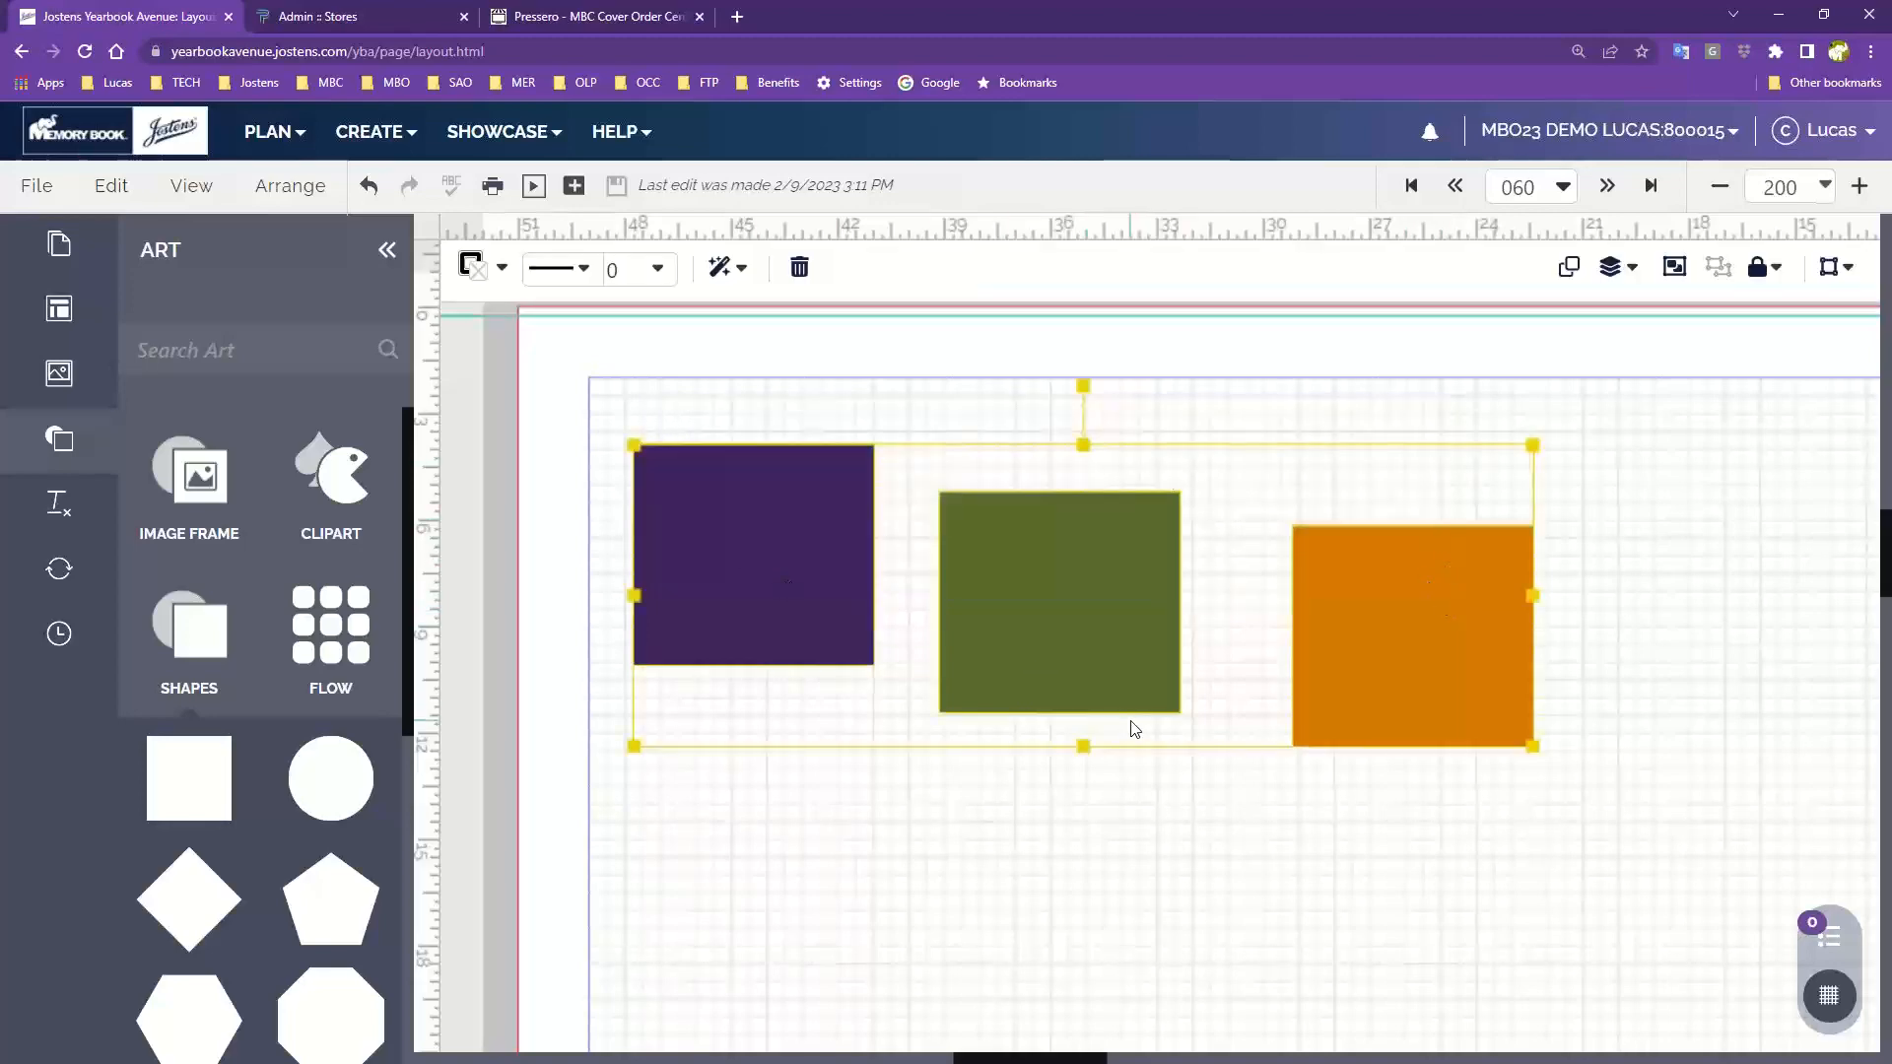
left_click(694, 399)
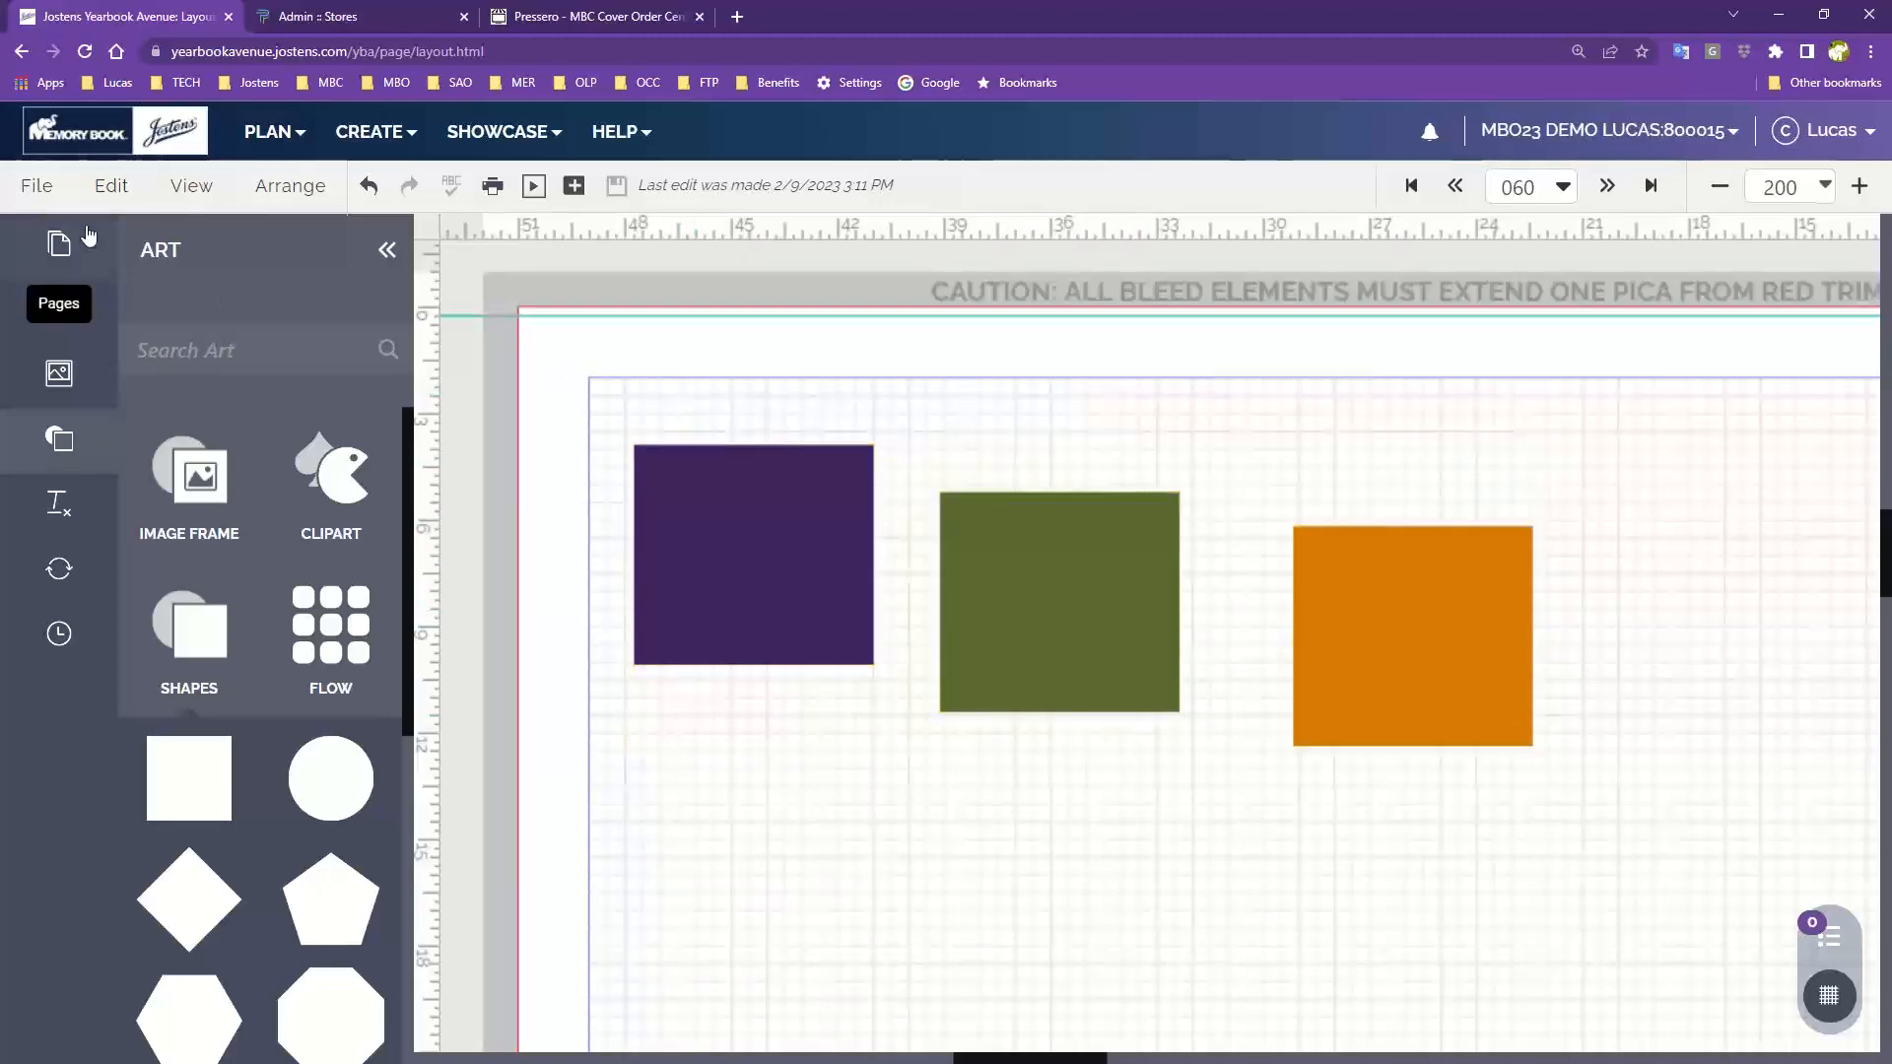
Select all elements on the page with Select All, then deselect them
left_click(112, 188)
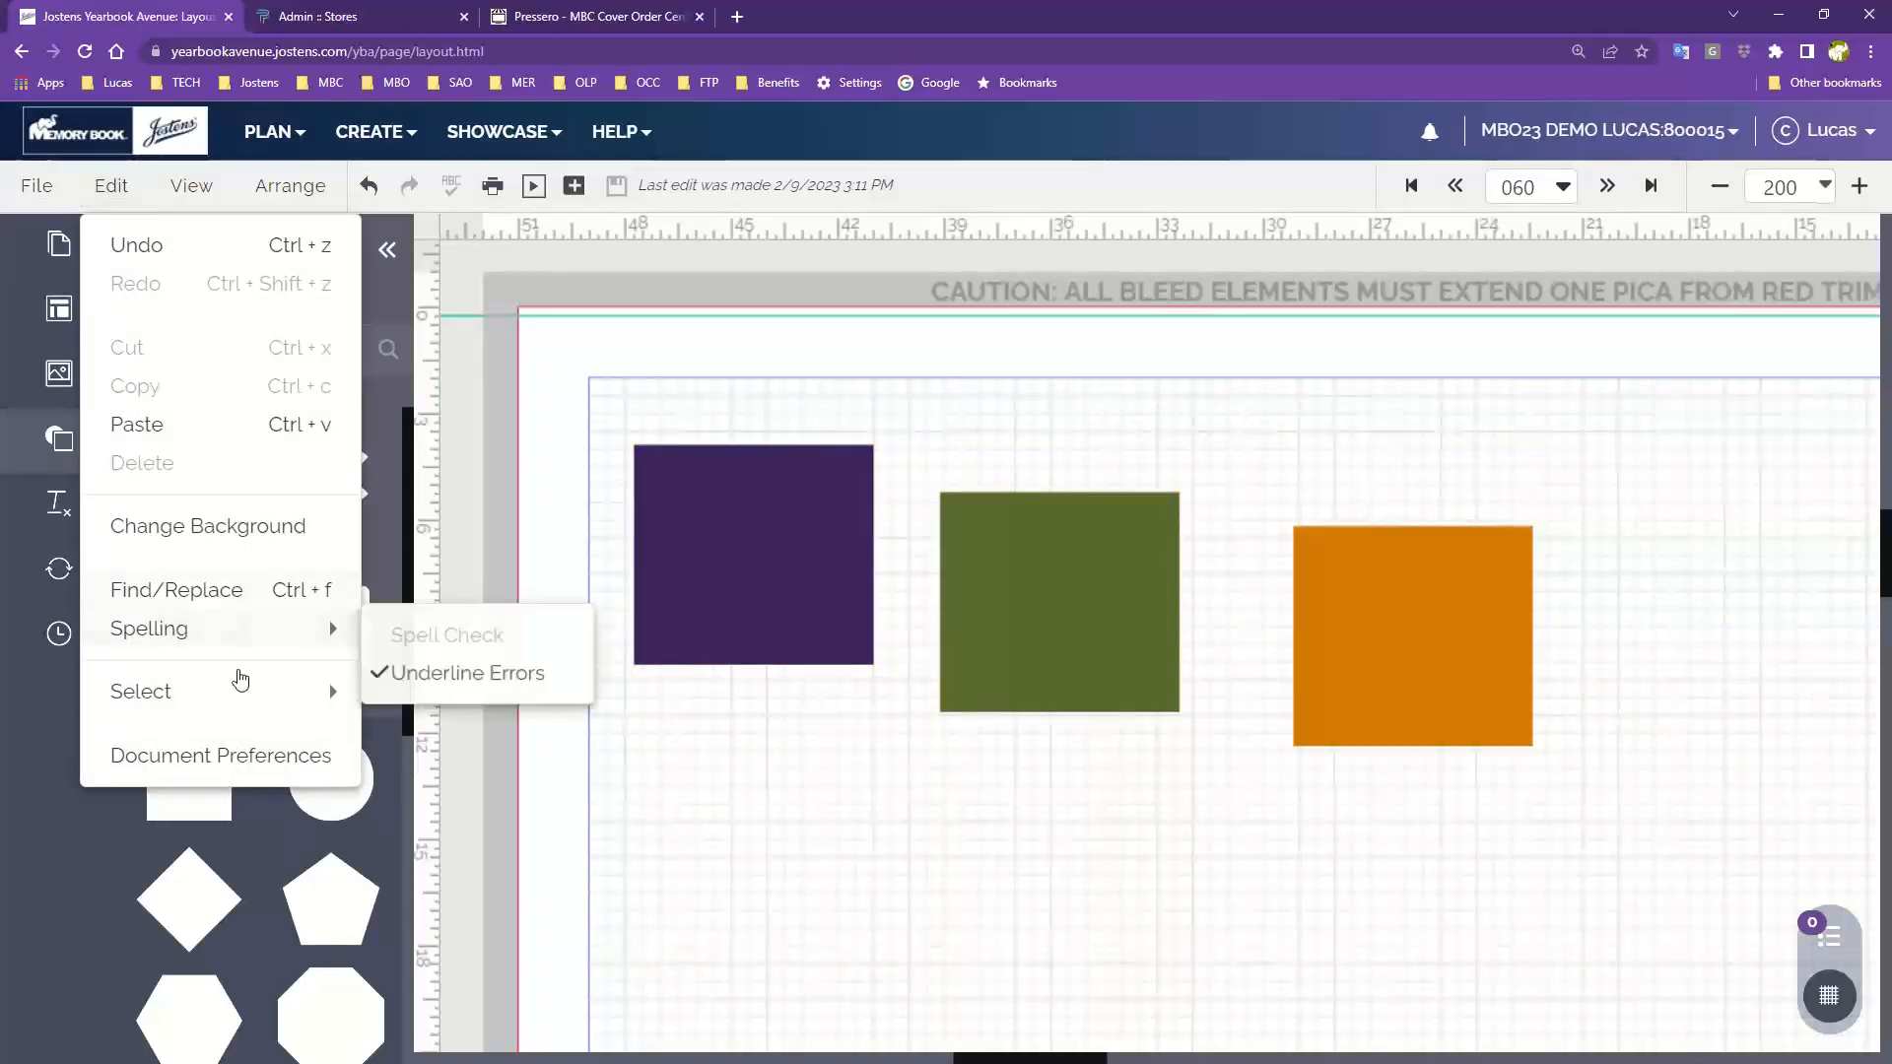
mouse_move(189, 699)
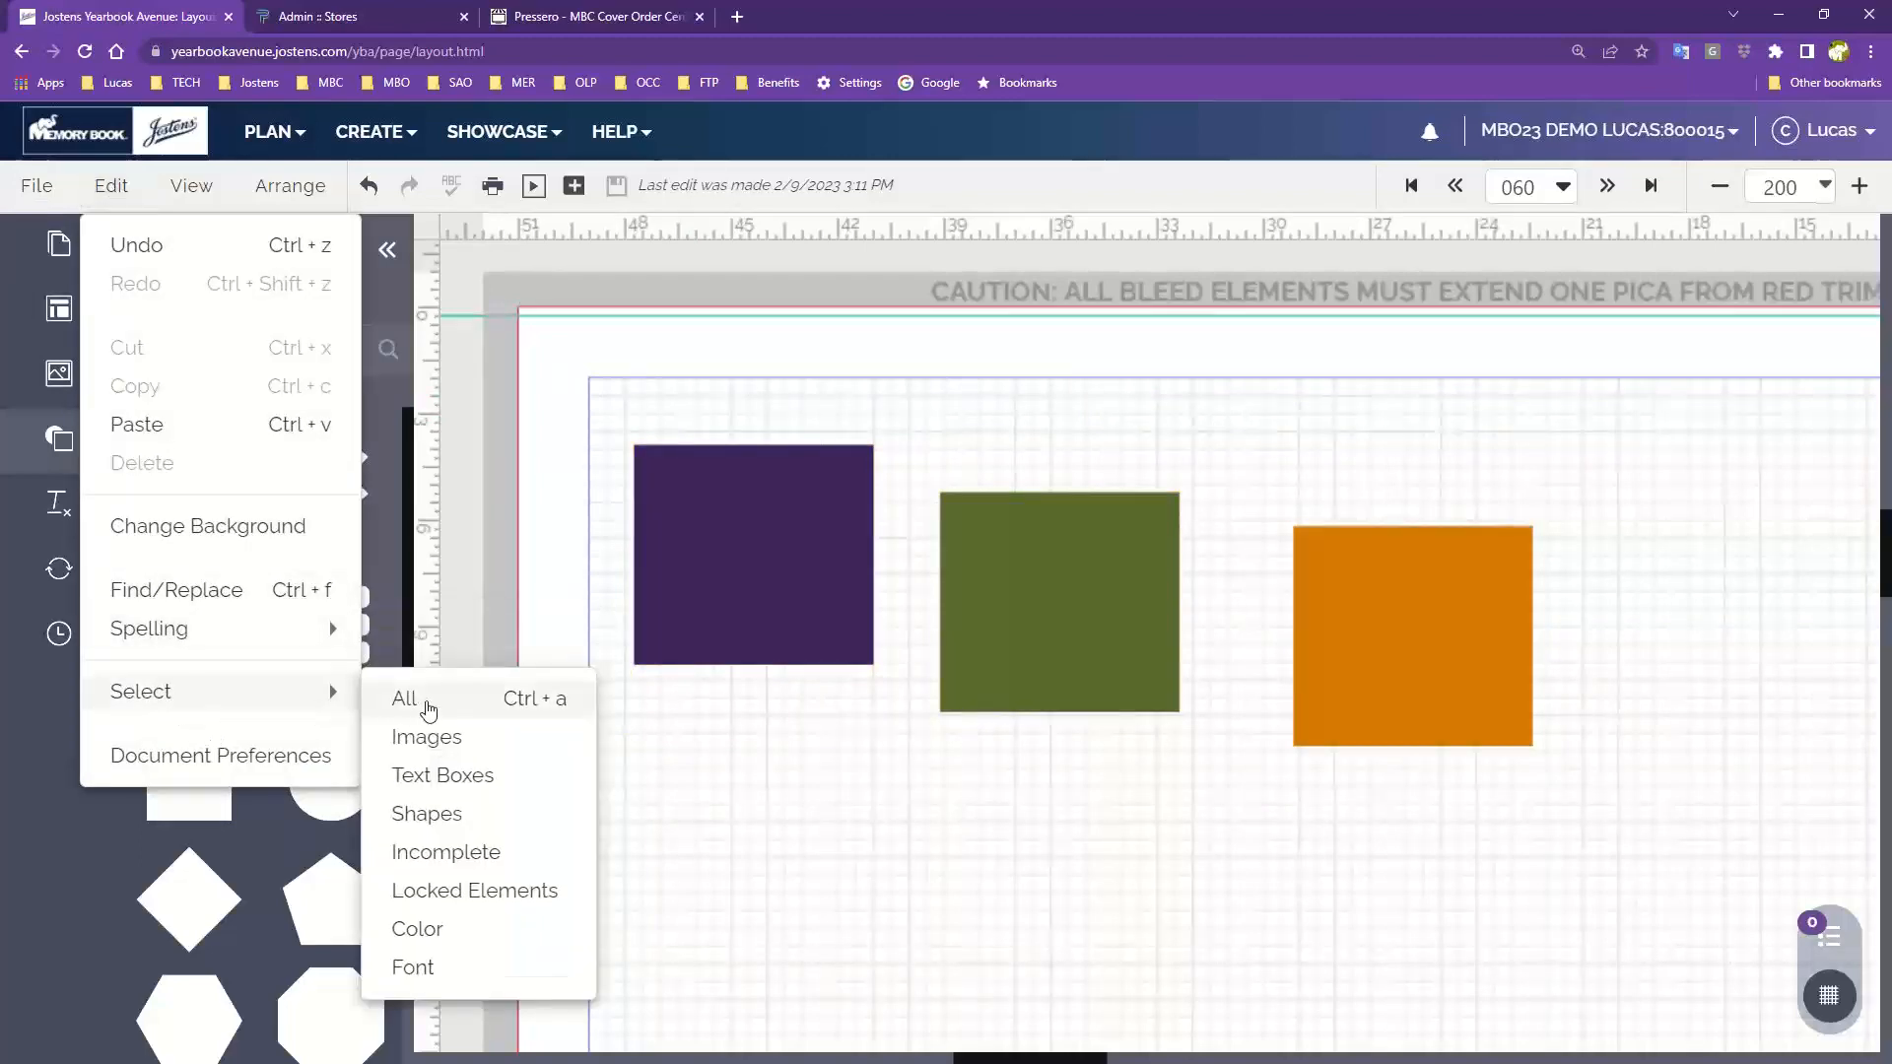
left_click(427, 701)
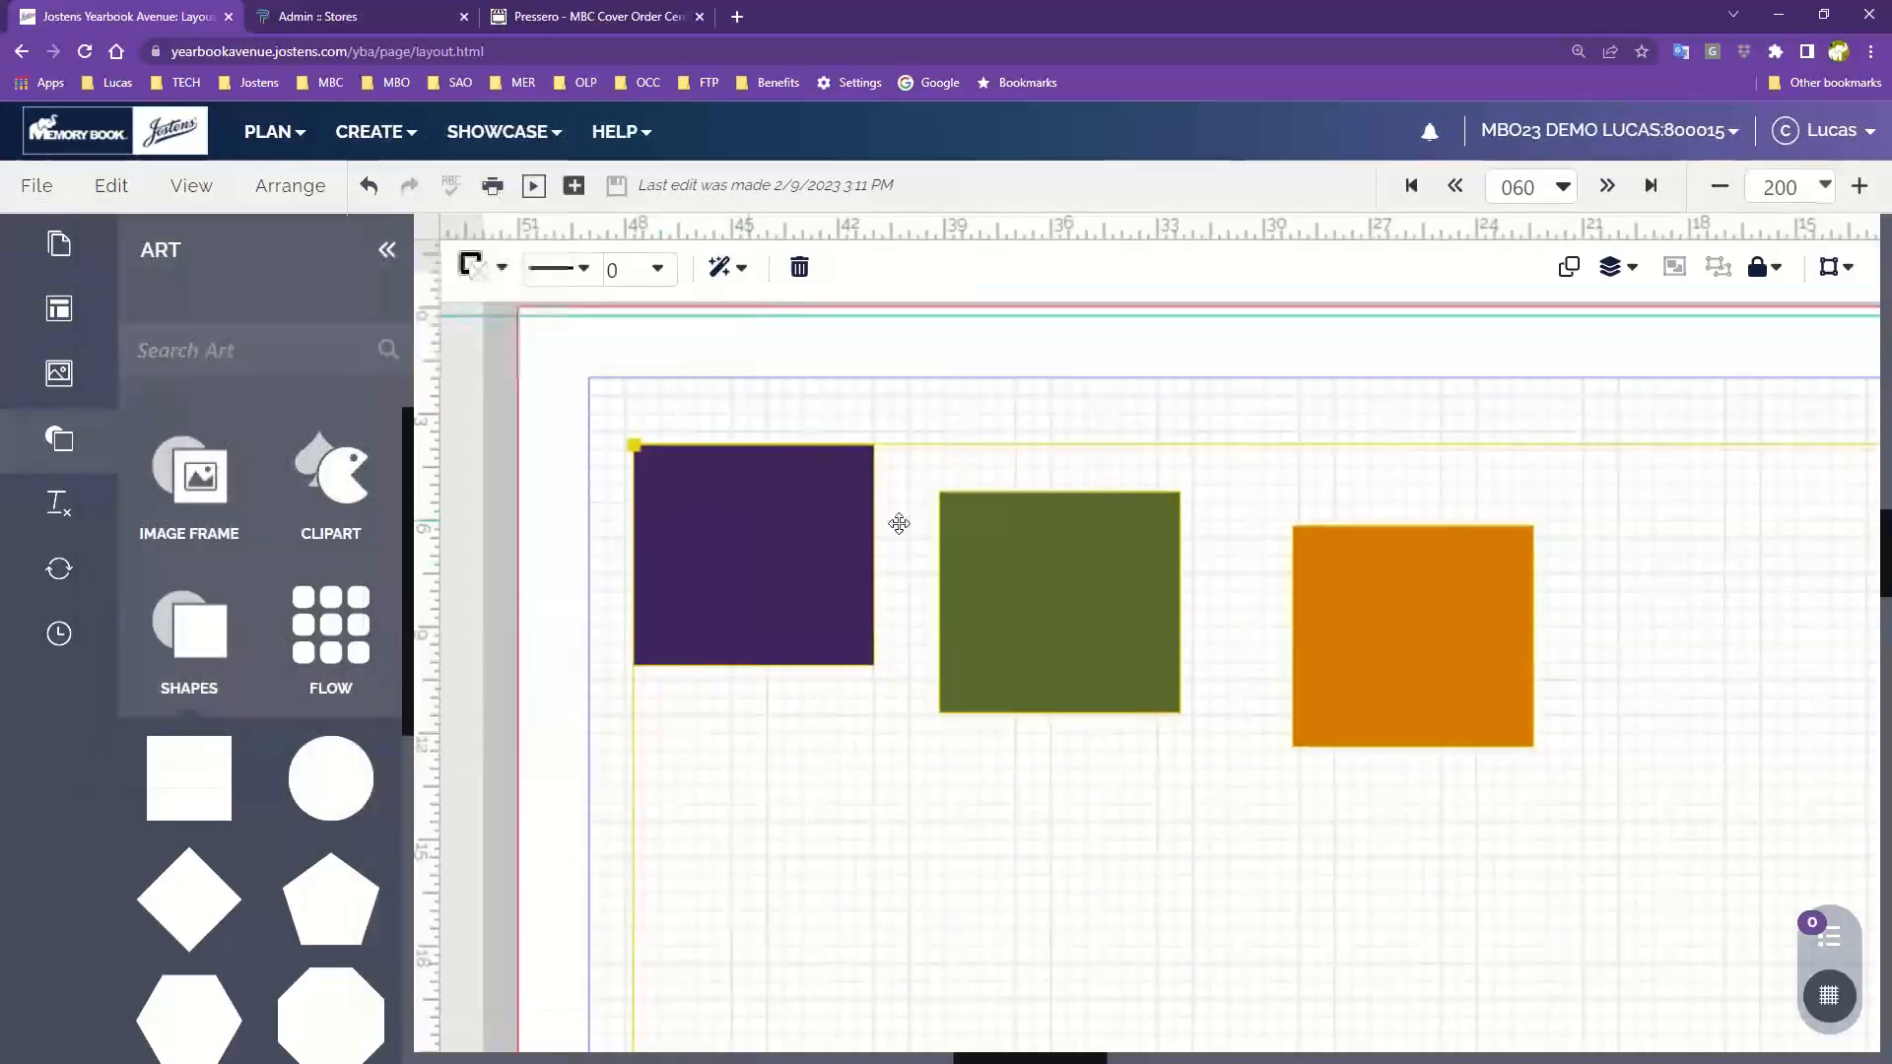
left_click(596, 432)
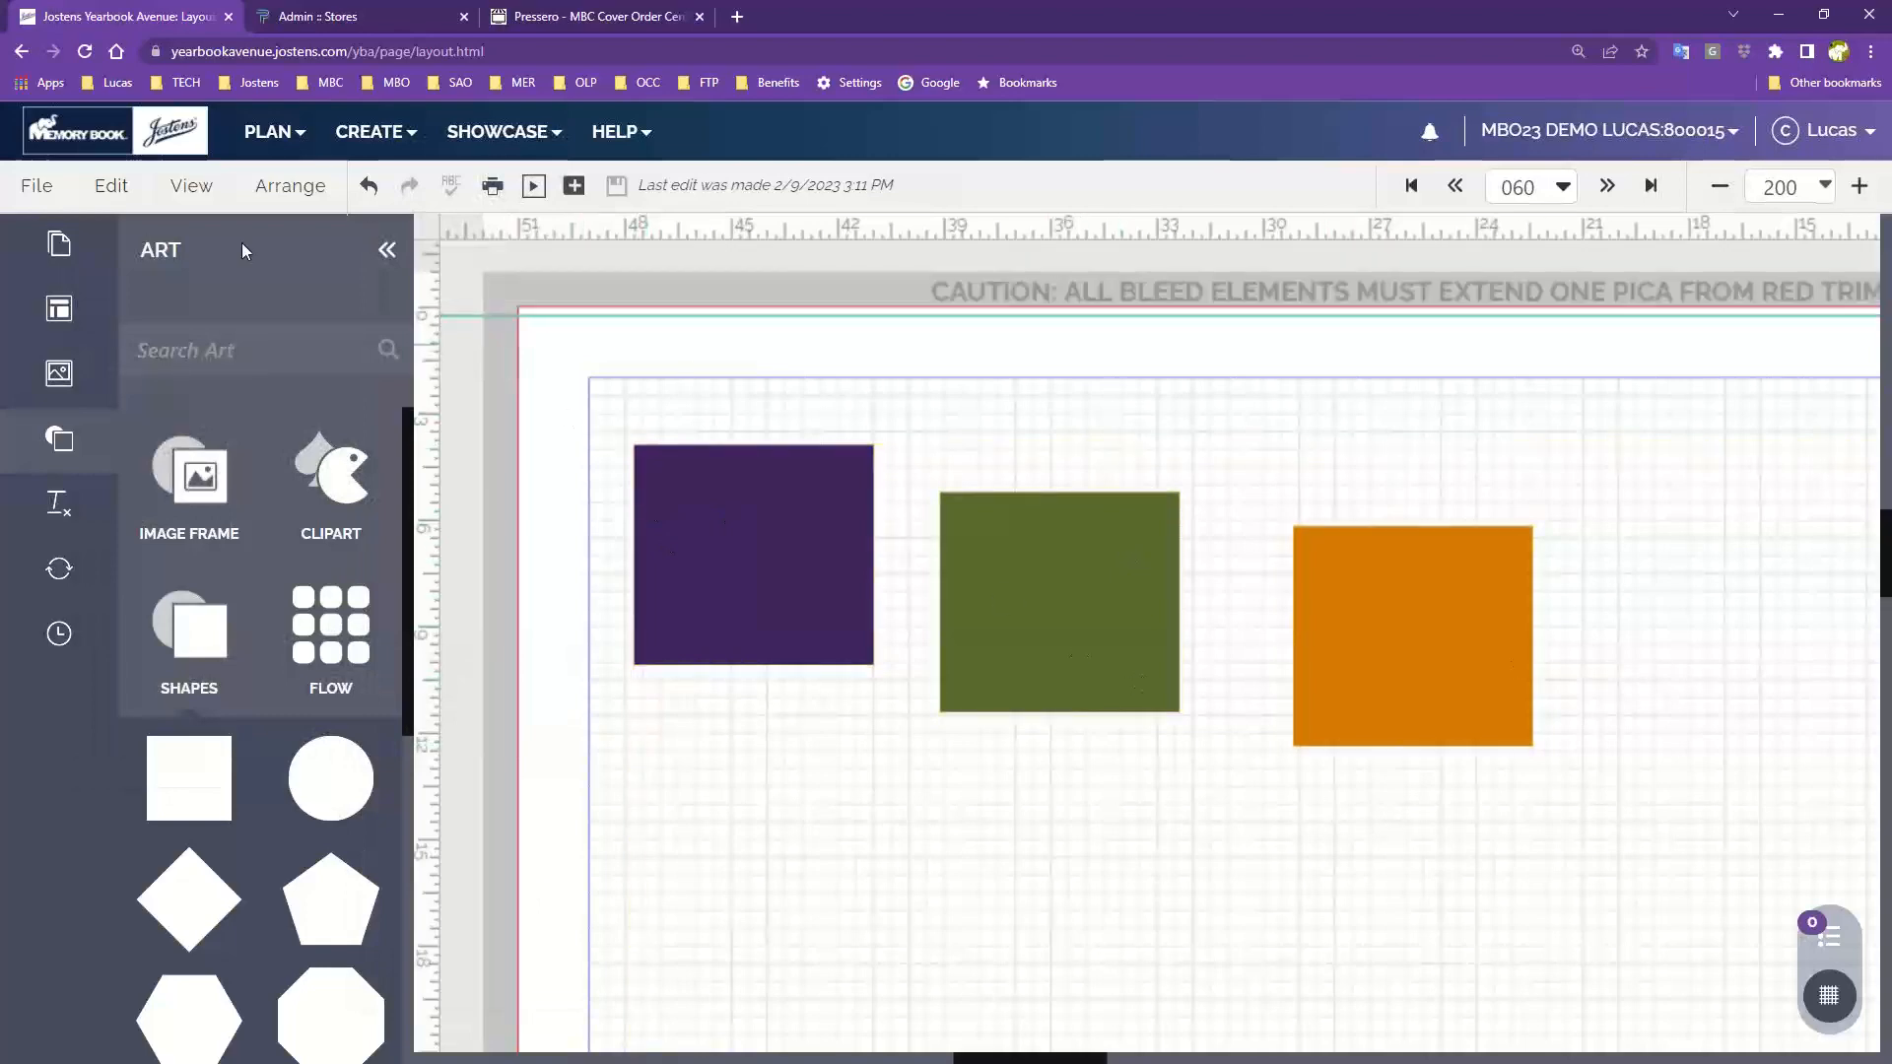
In Document Preferences, set the document grid color to CS Remember with gridlines every 1p0, and save
left_click(98, 185)
mouse_move(174, 693)
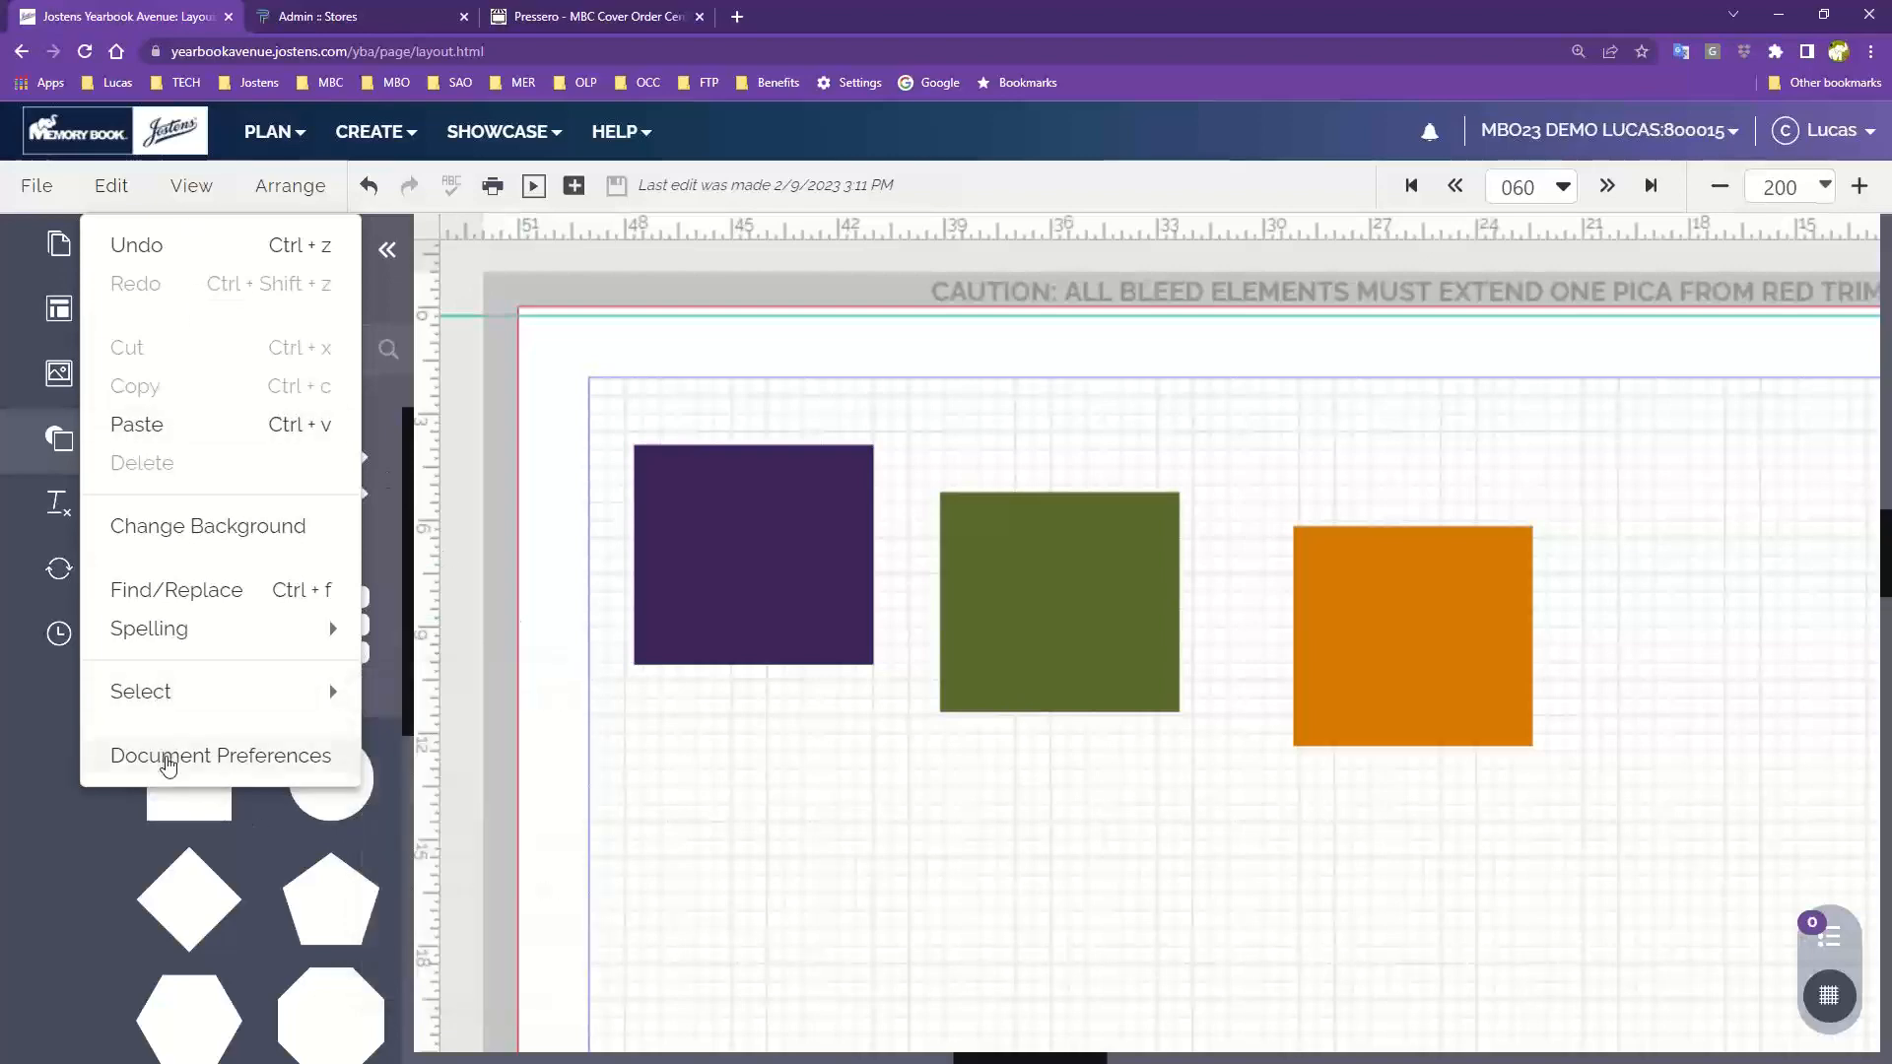
left_click(134, 759)
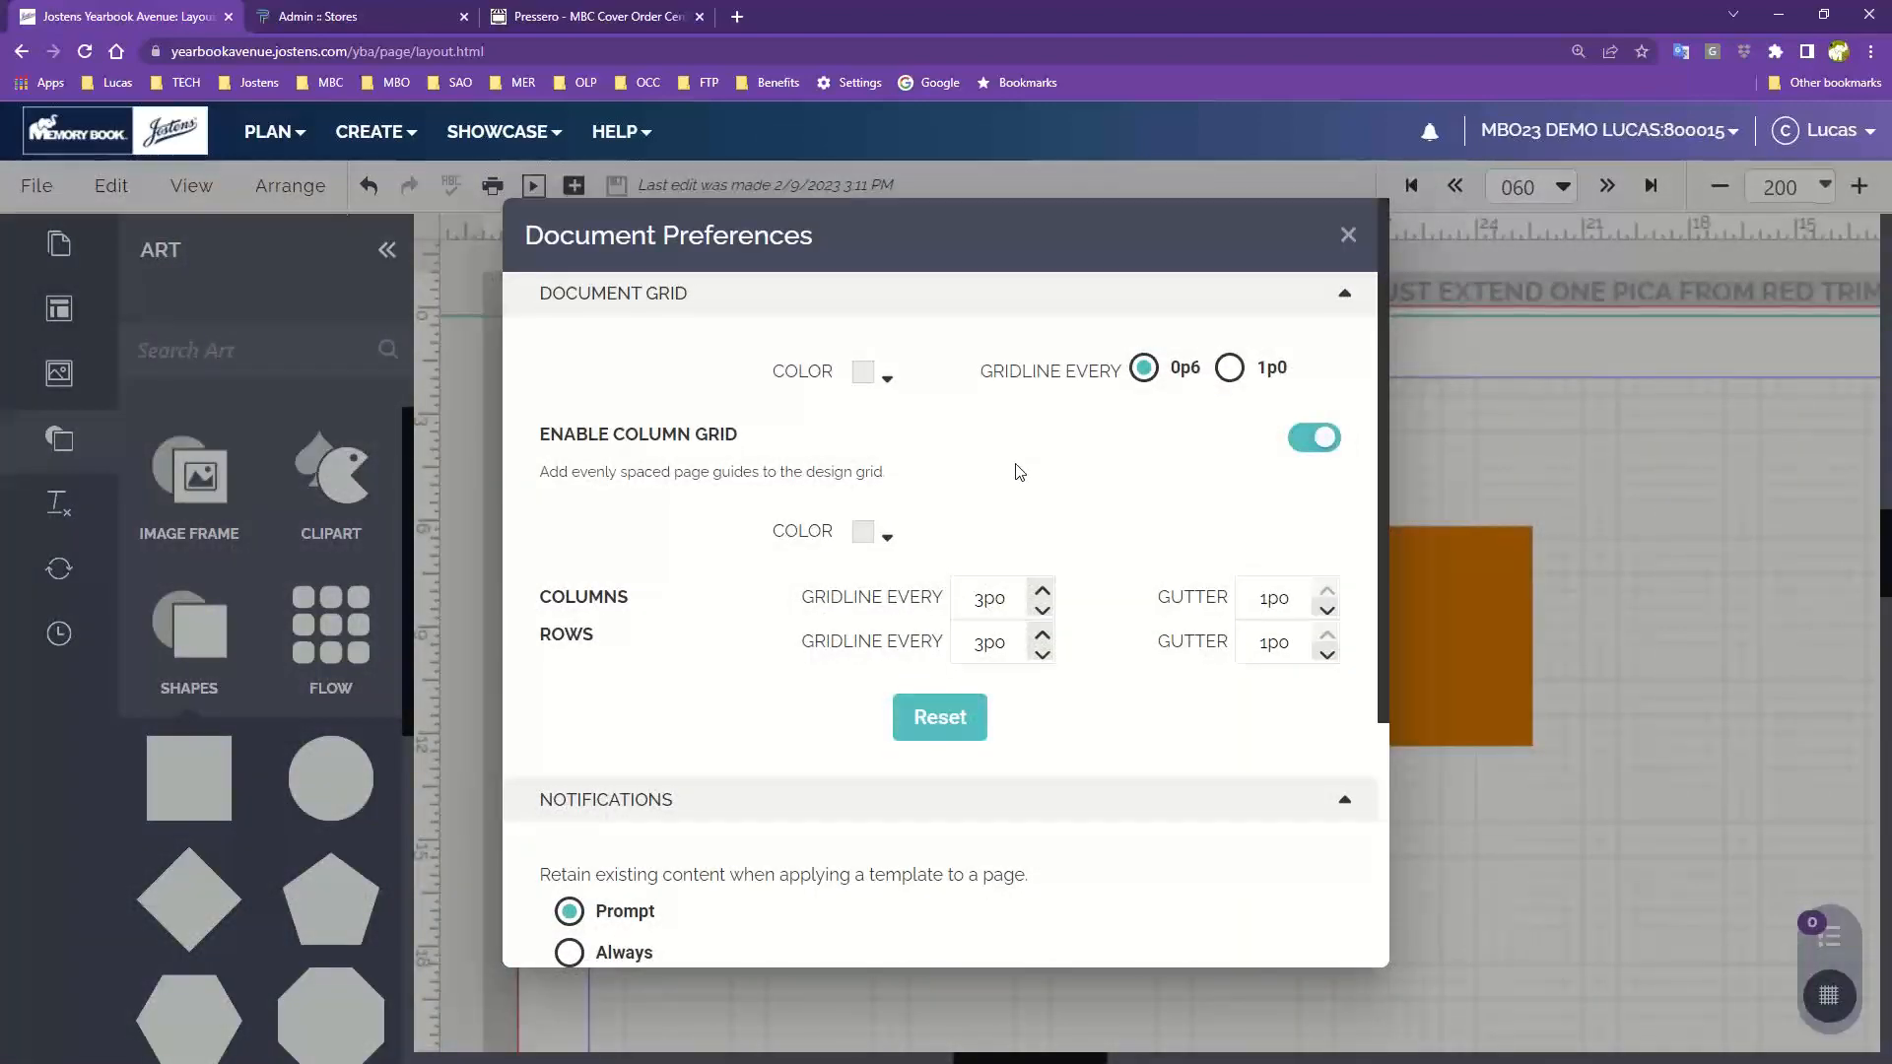
left_click(862, 380)
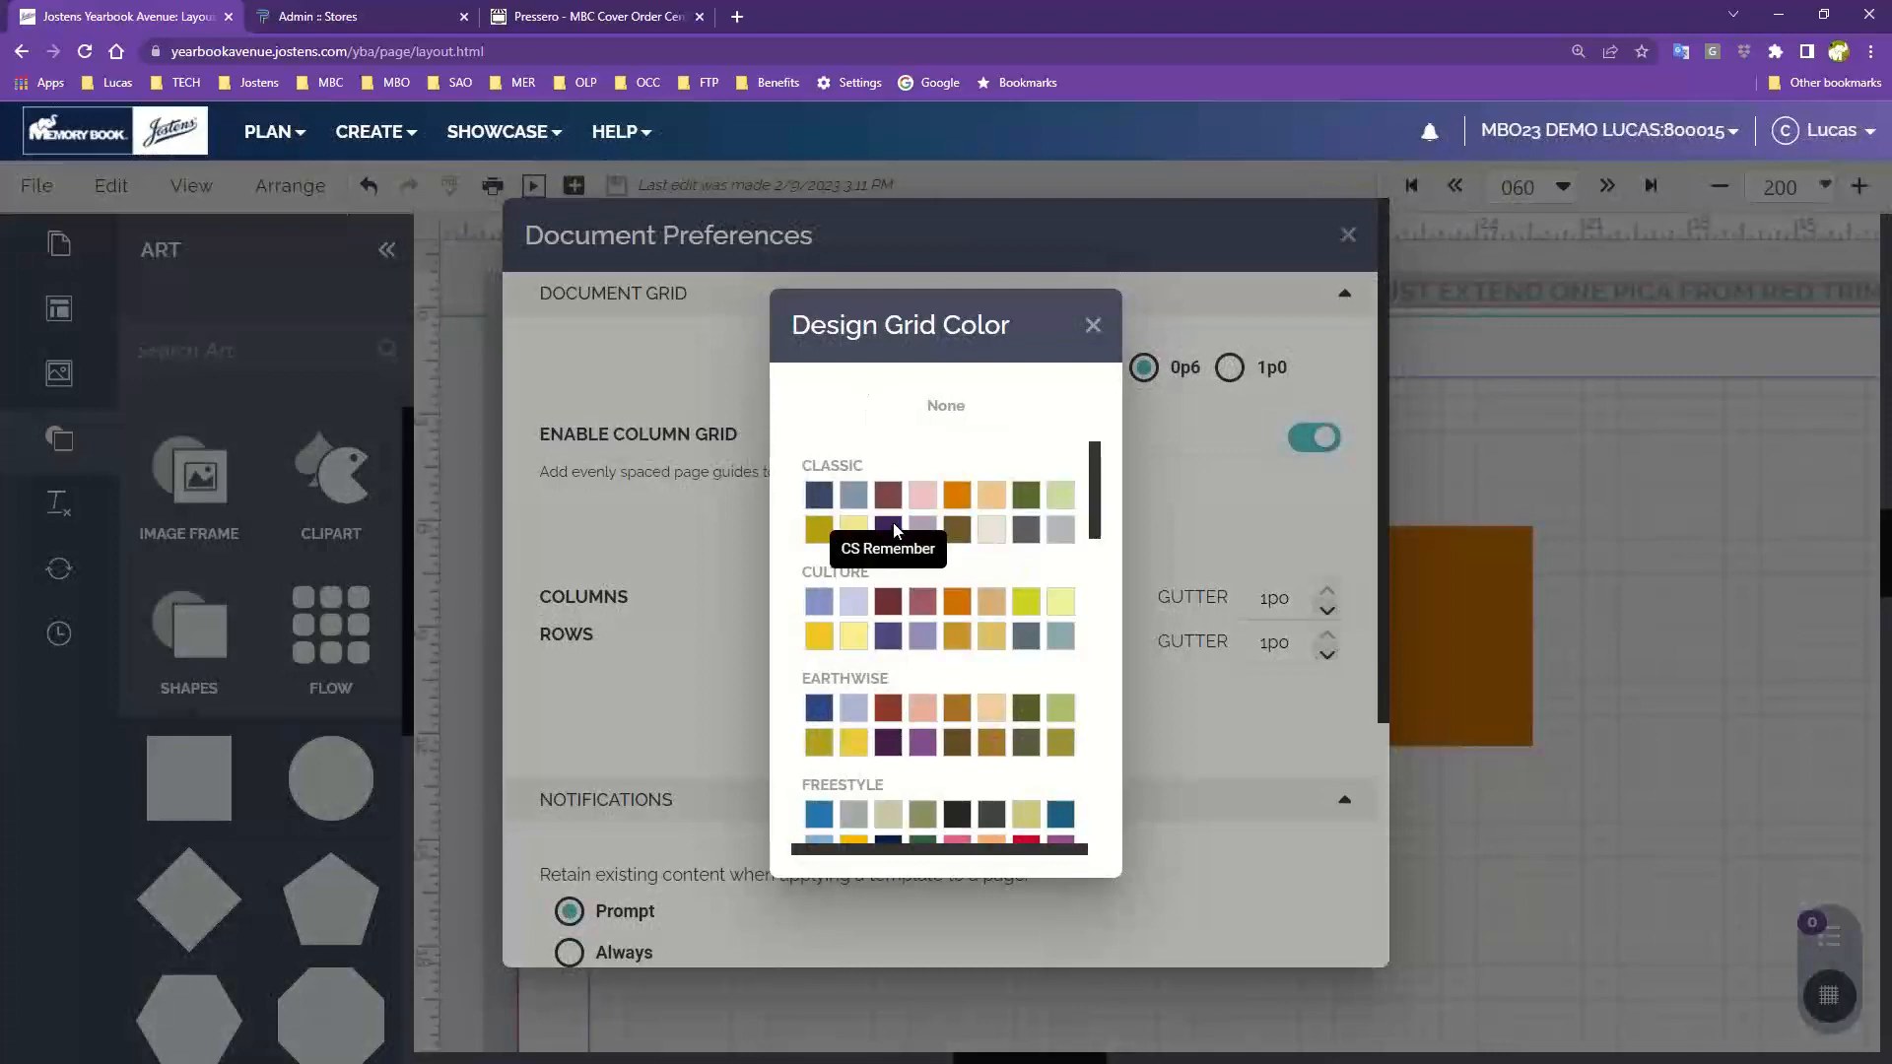
left_click(889, 530)
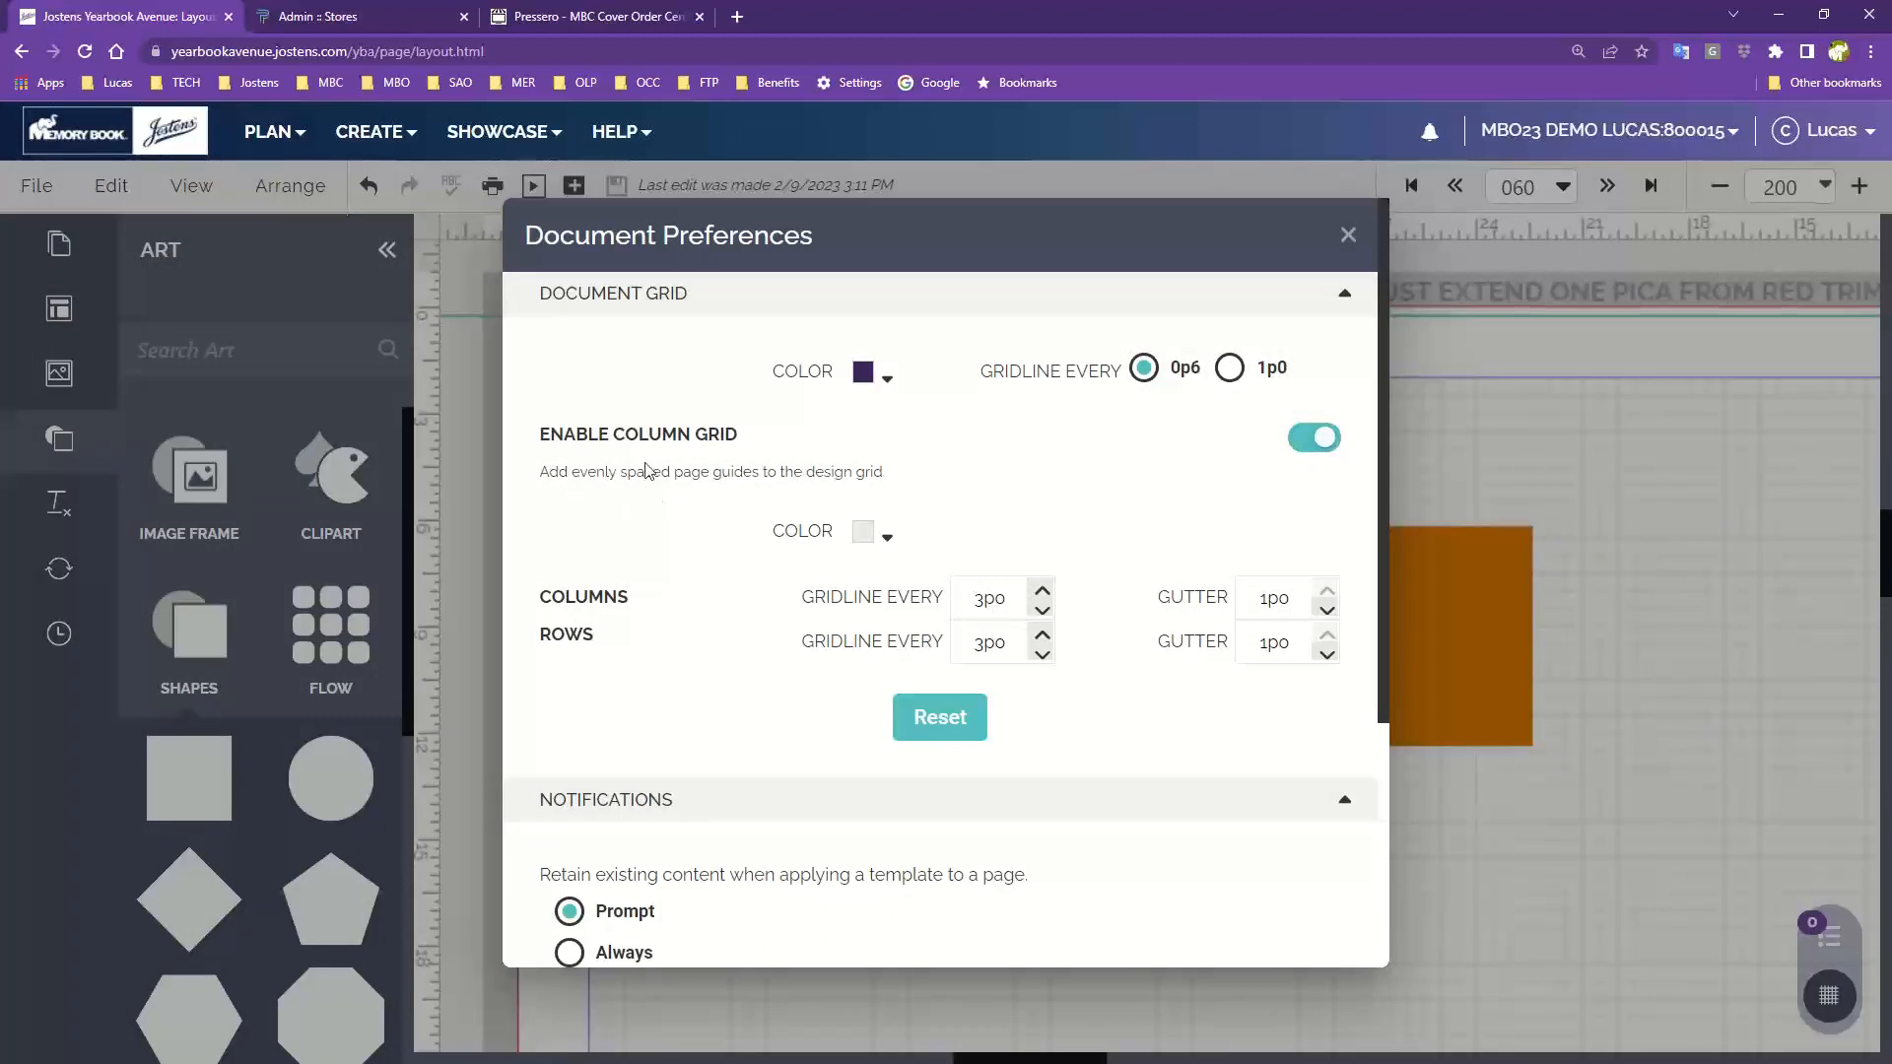
left_click(1231, 370)
left_click(1305, 440)
left_click(1306, 439)
scroll(988, 543, "down", 1)
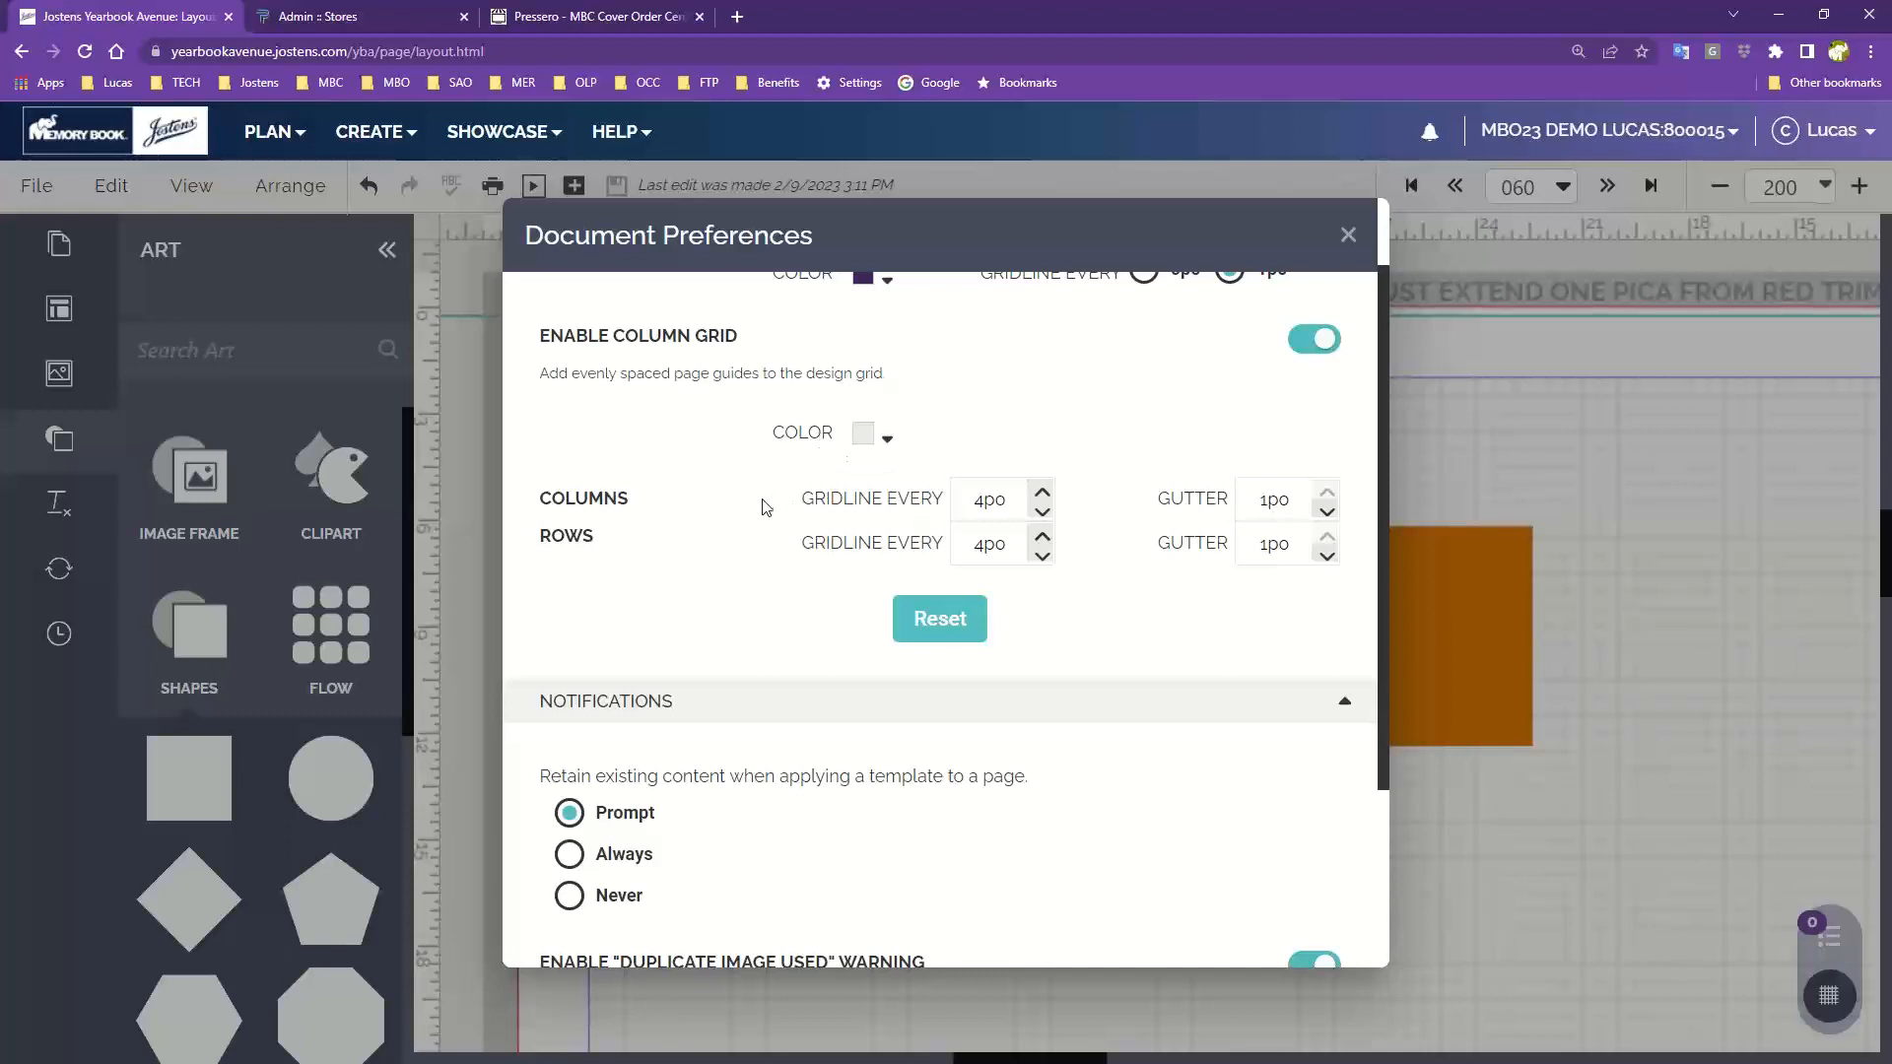
scroll(744, 758, "down", 3)
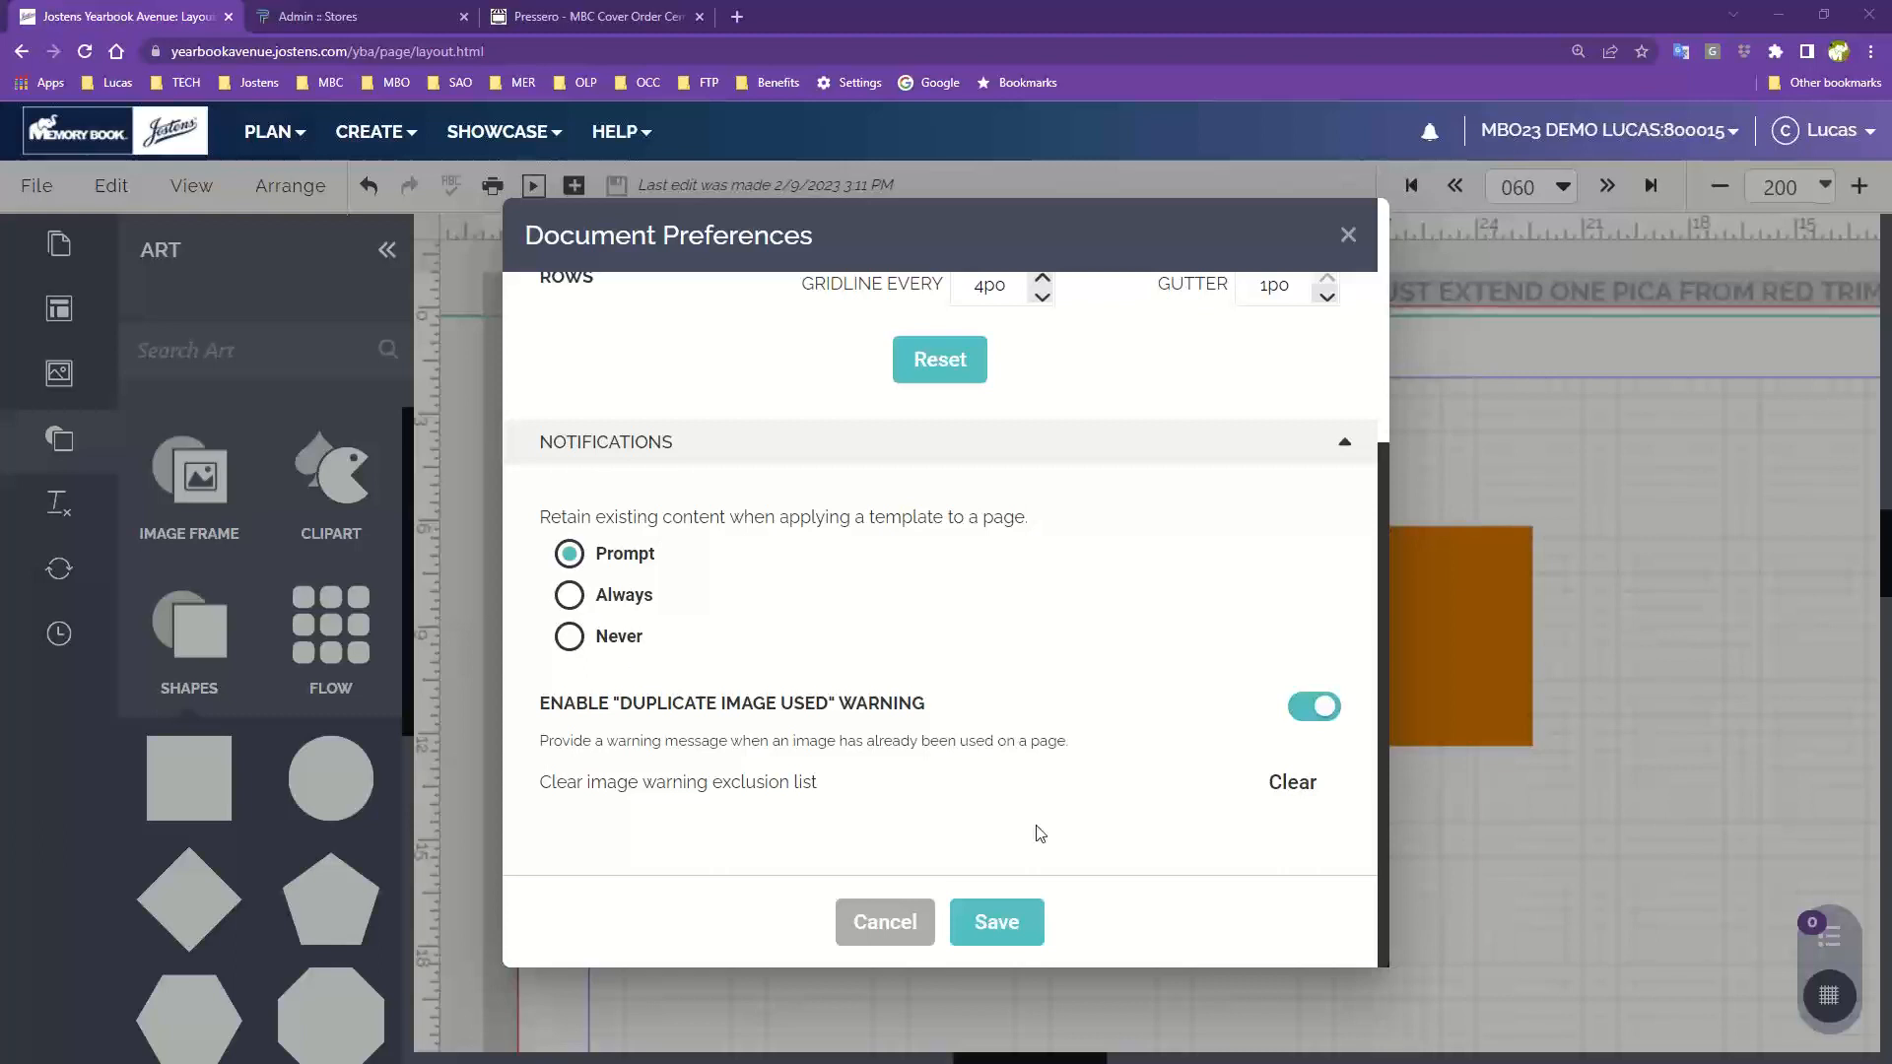
scroll(901, 437, "up", 3)
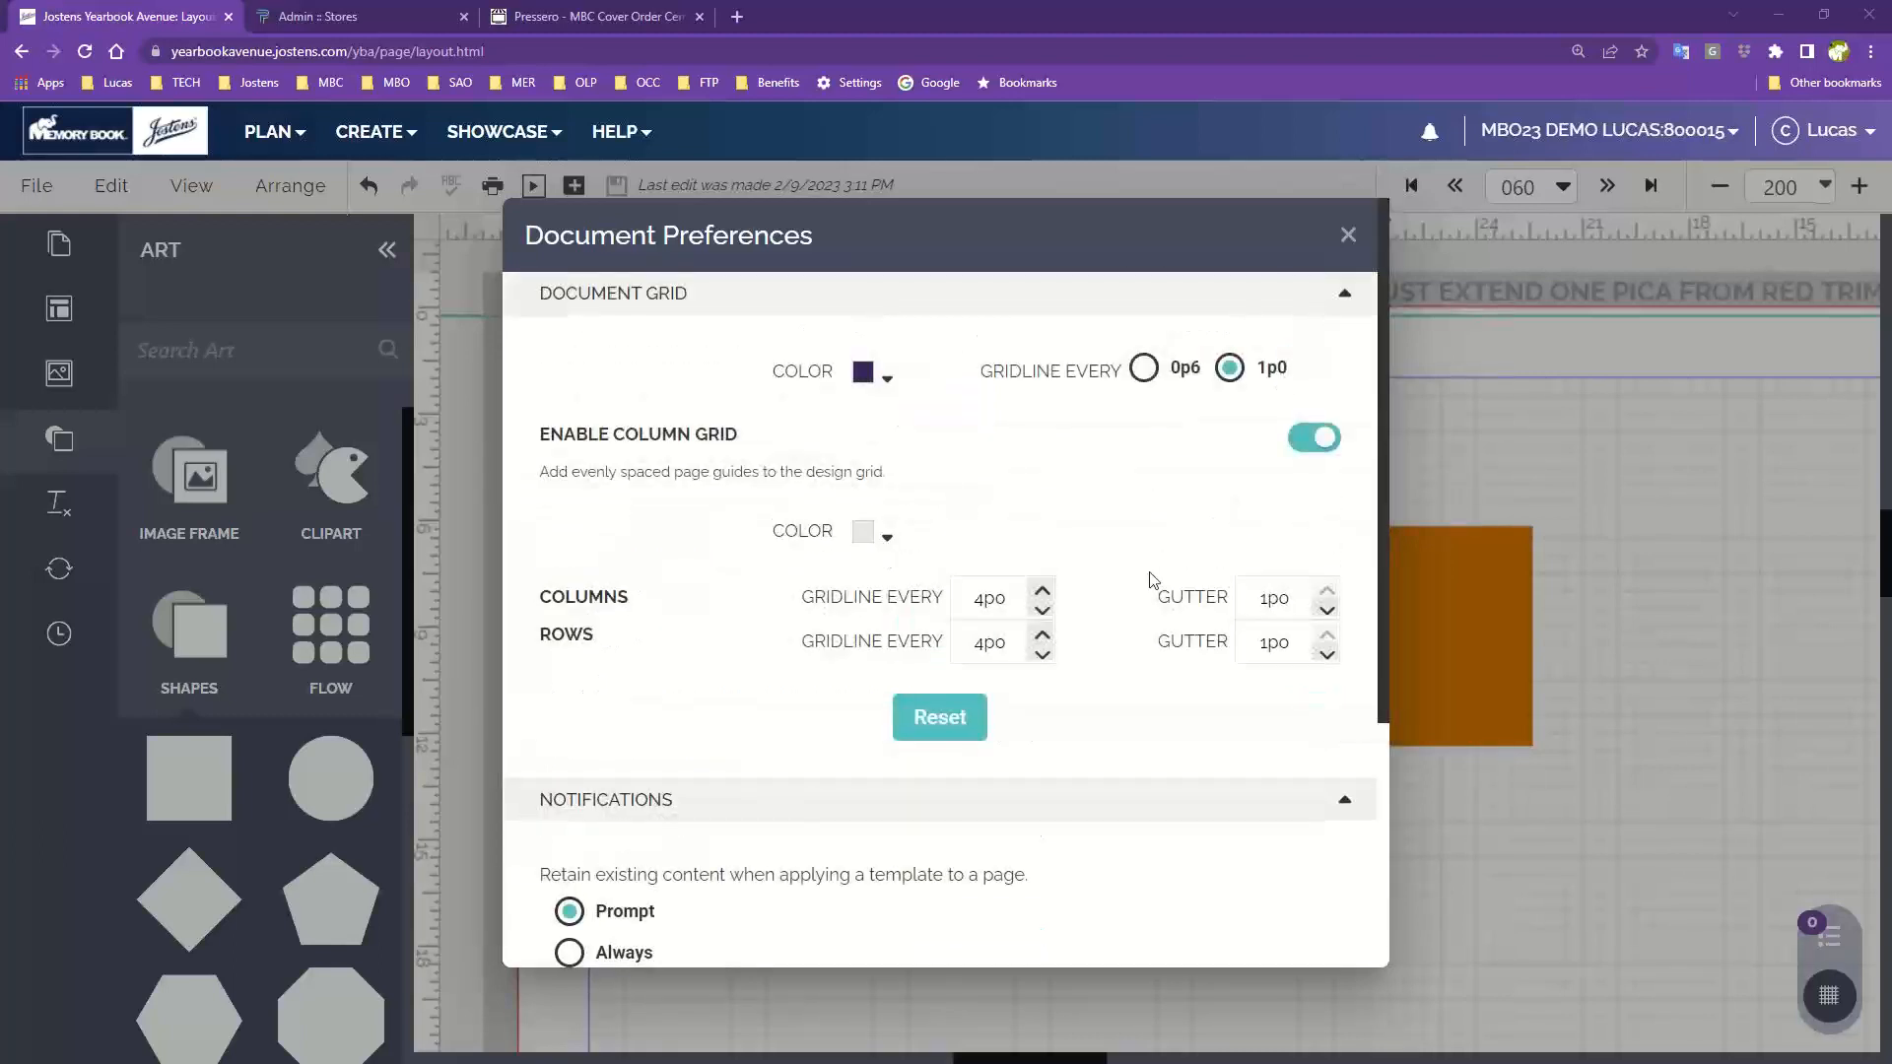
scroll(999, 849, "down", 5)
left_click(999, 920)
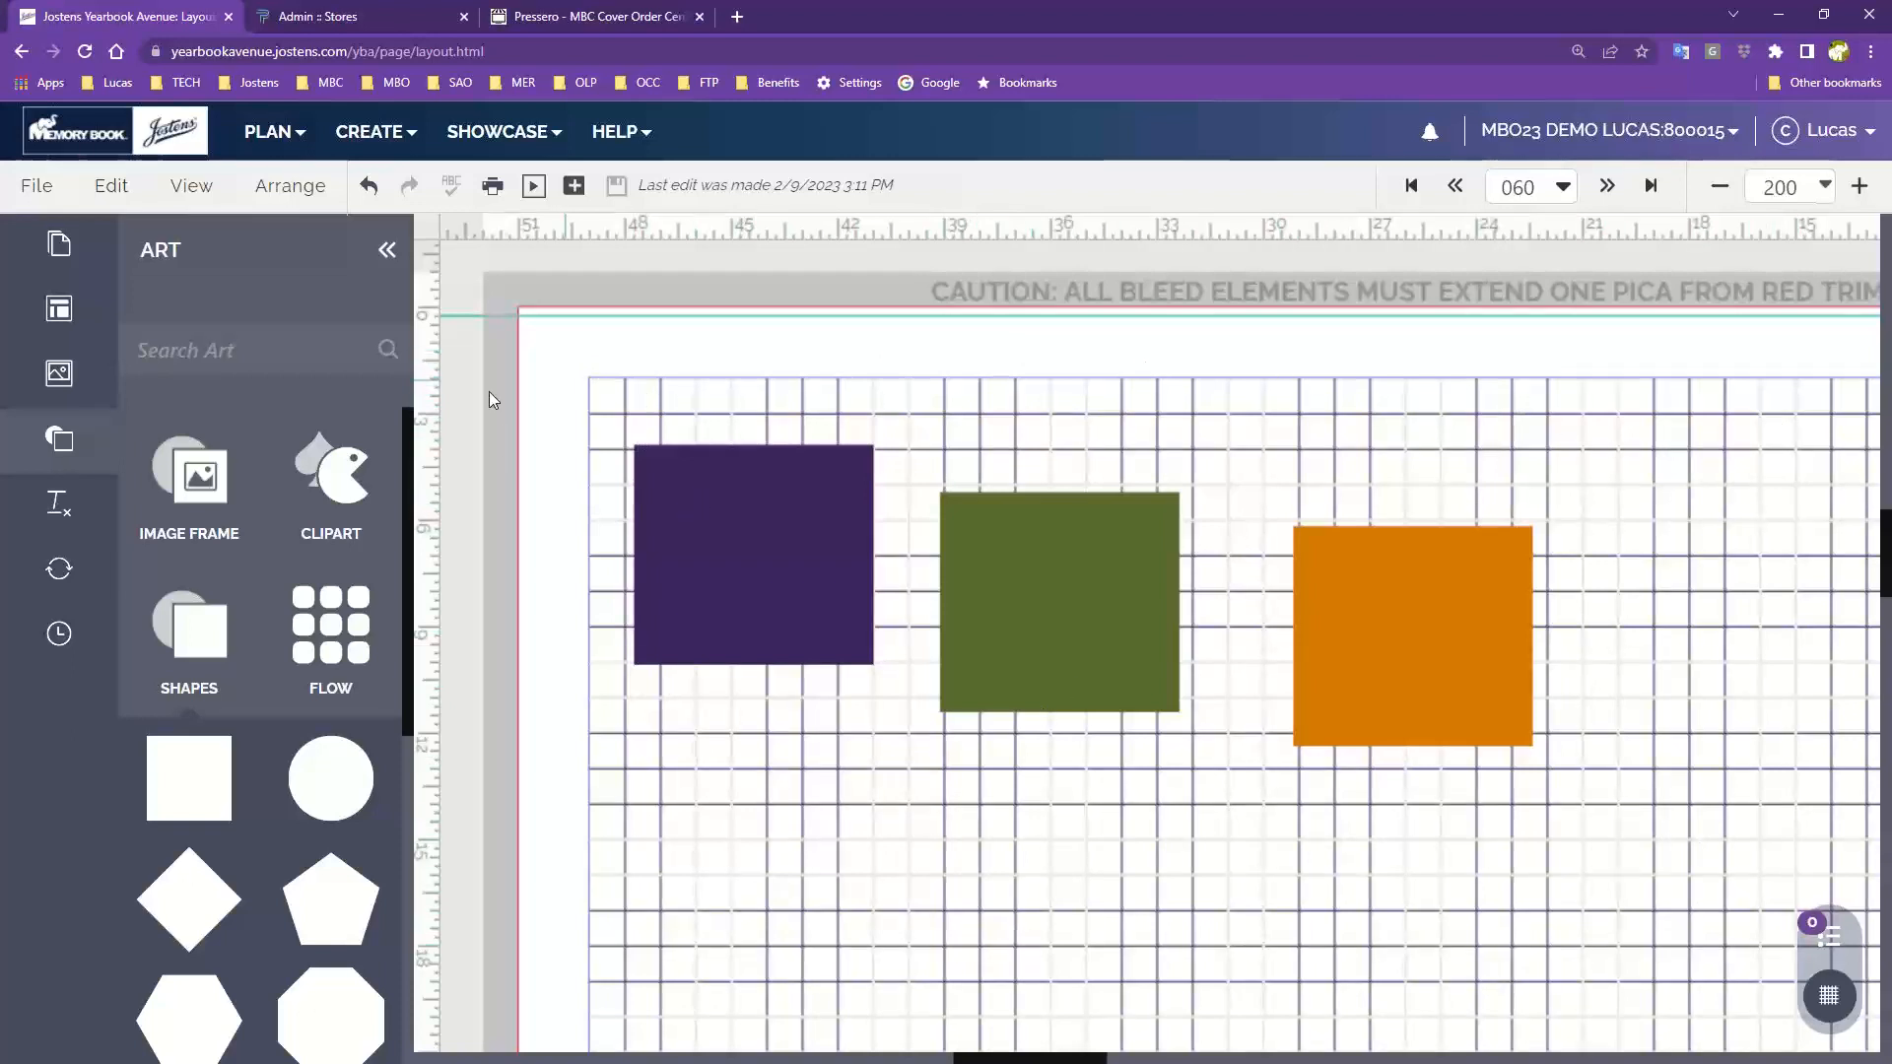
Restore the document grid to its default color with gridlines every 0p6 and save the preferences
left_click(164, 197)
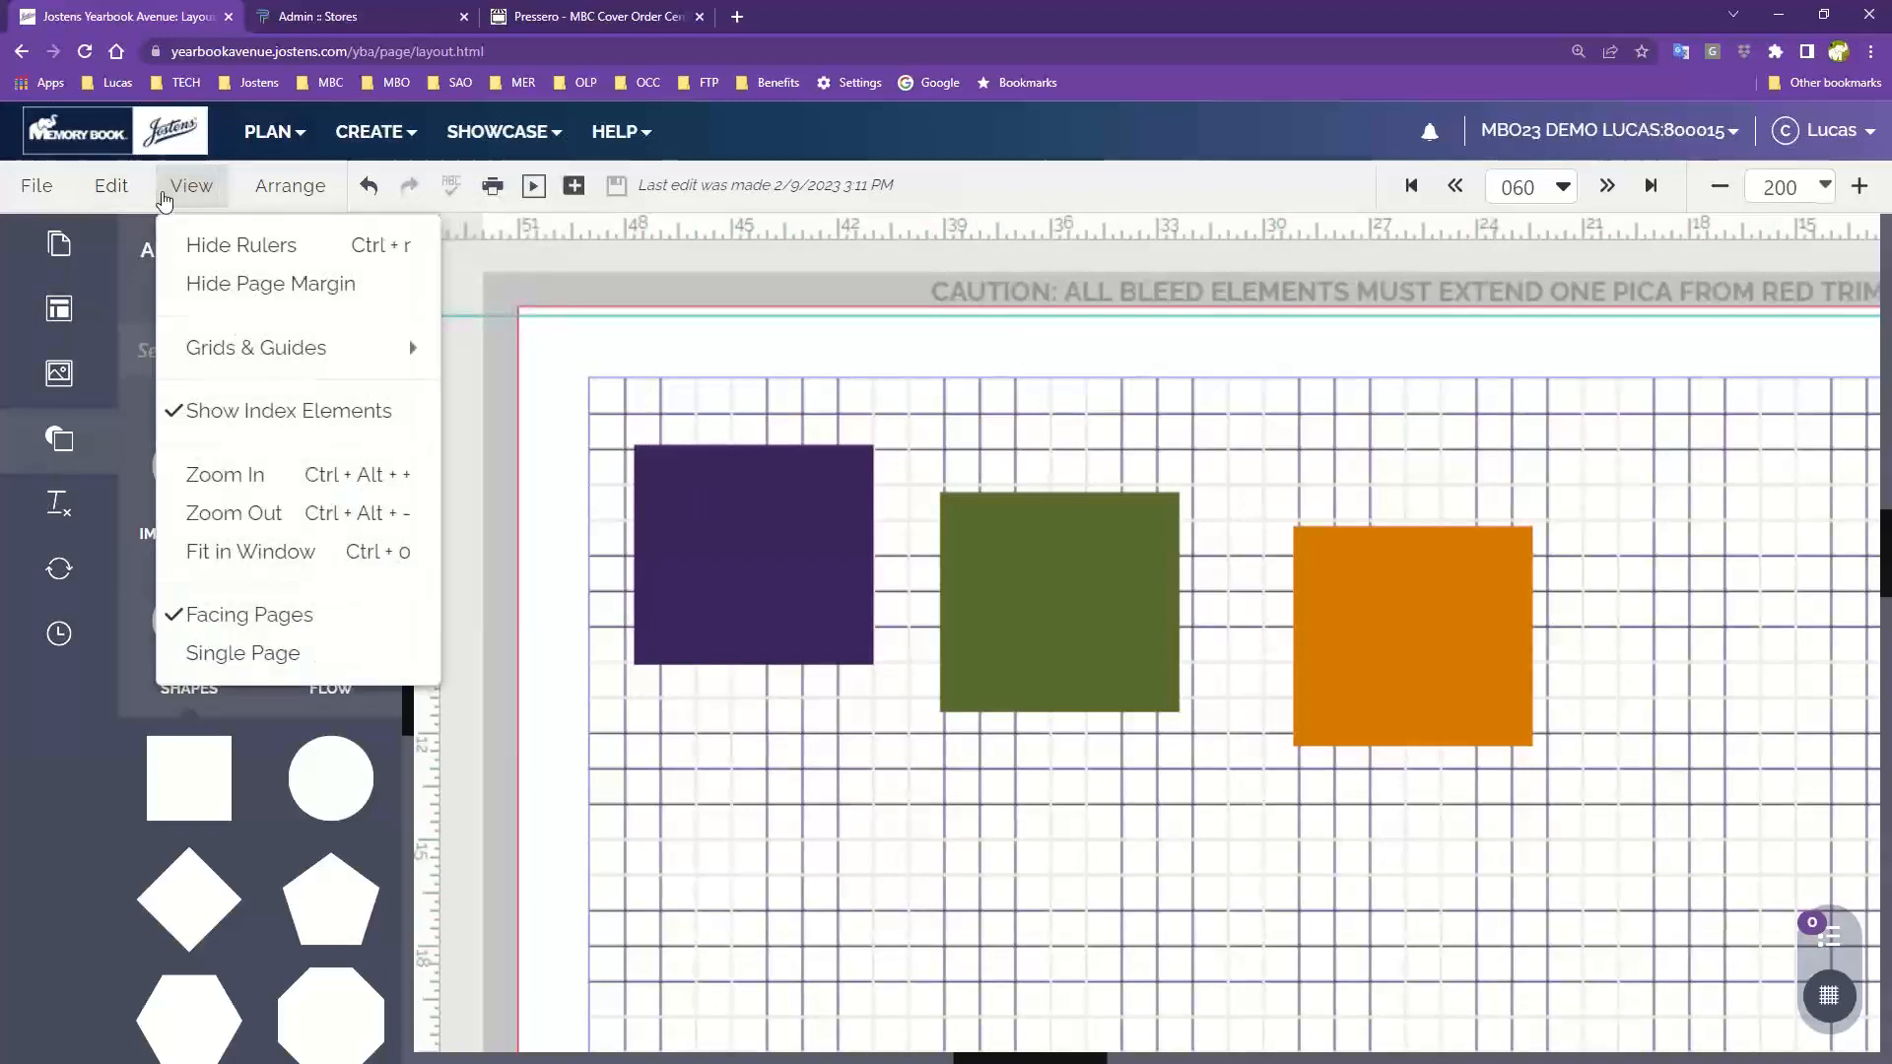
left_click(112, 187)
left_click(192, 756)
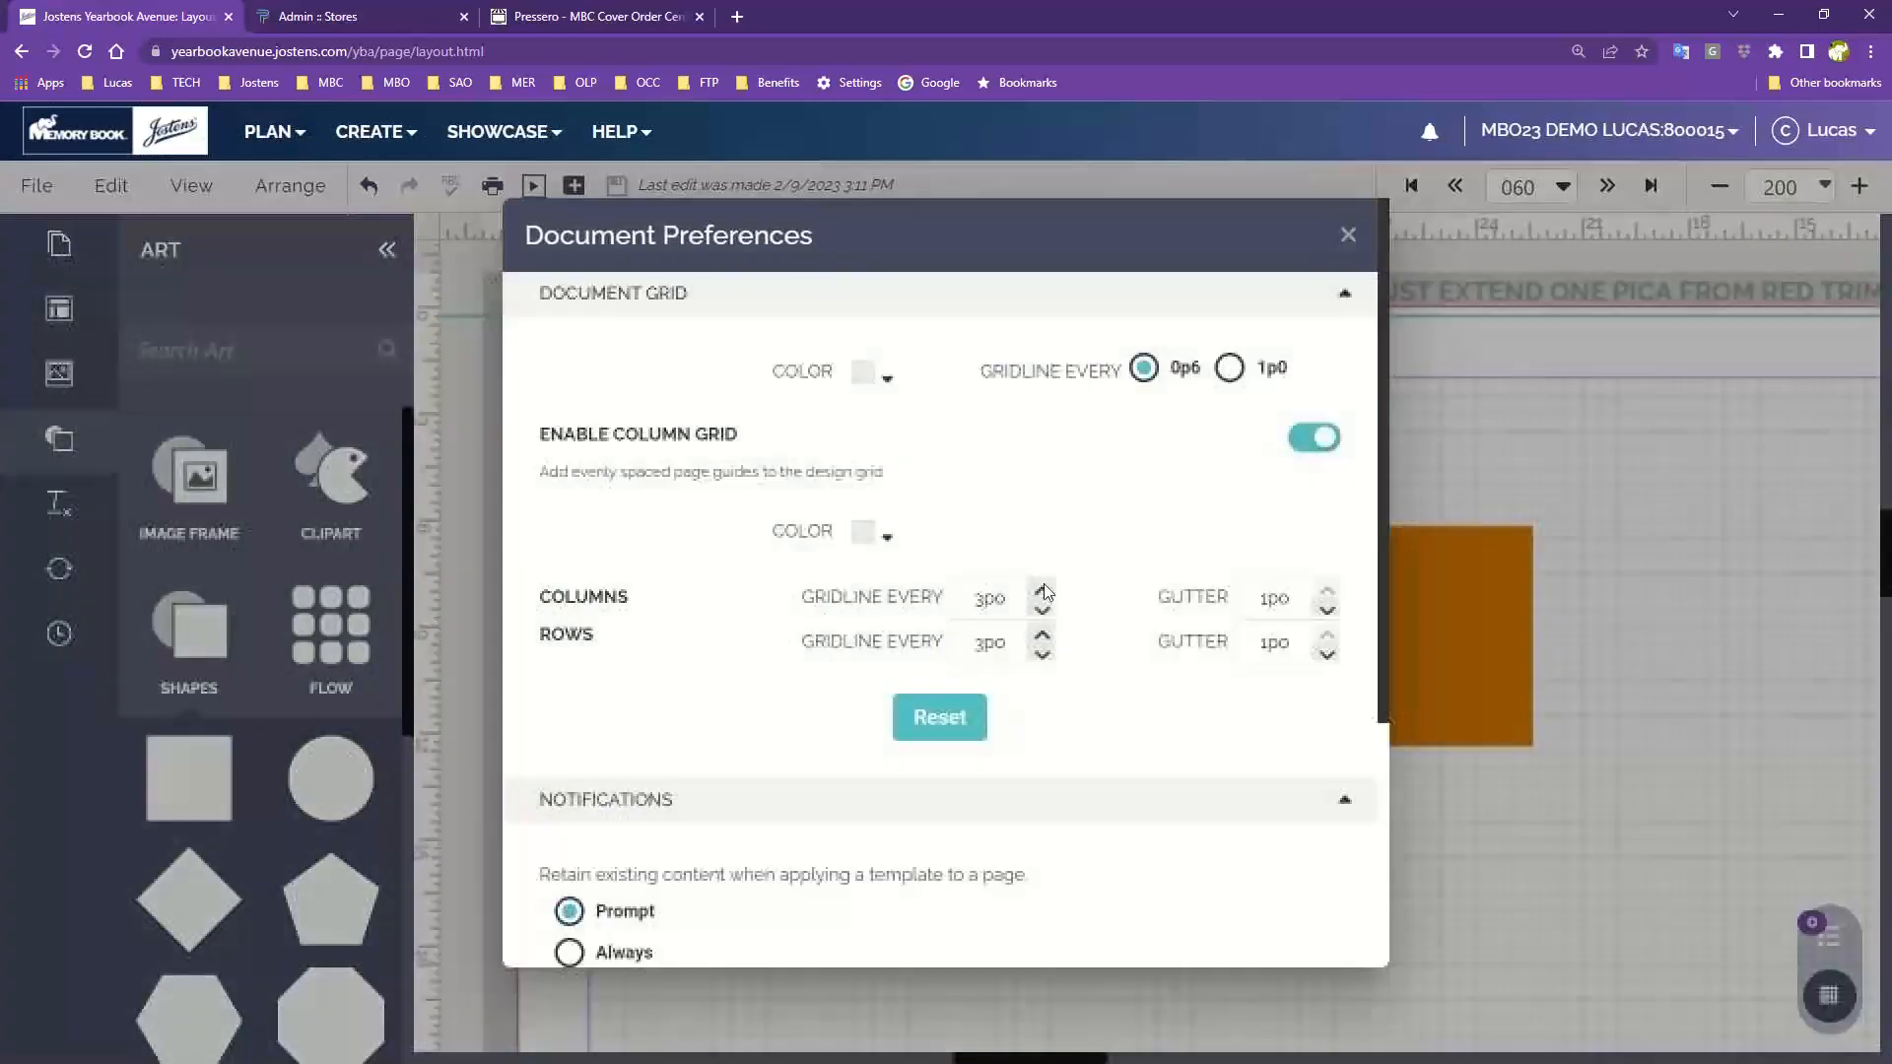
left_click(869, 375)
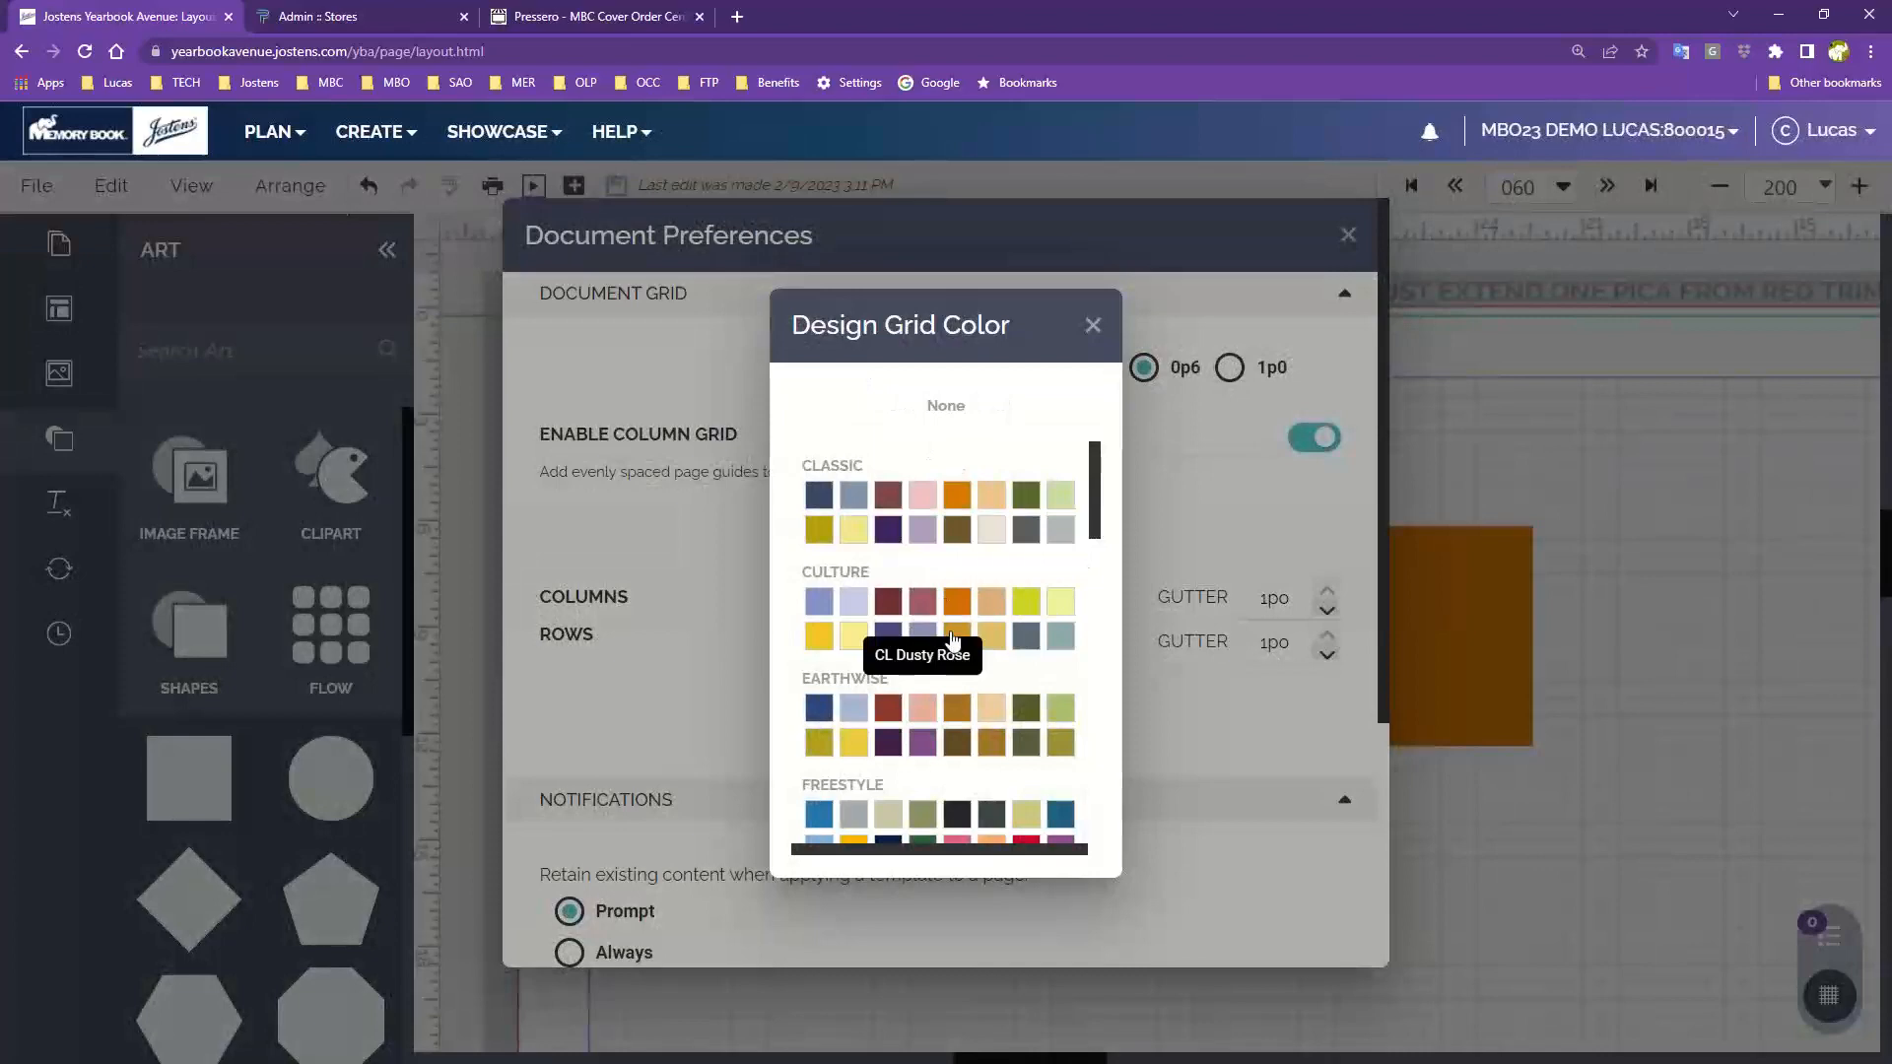
left_click(1168, 445)
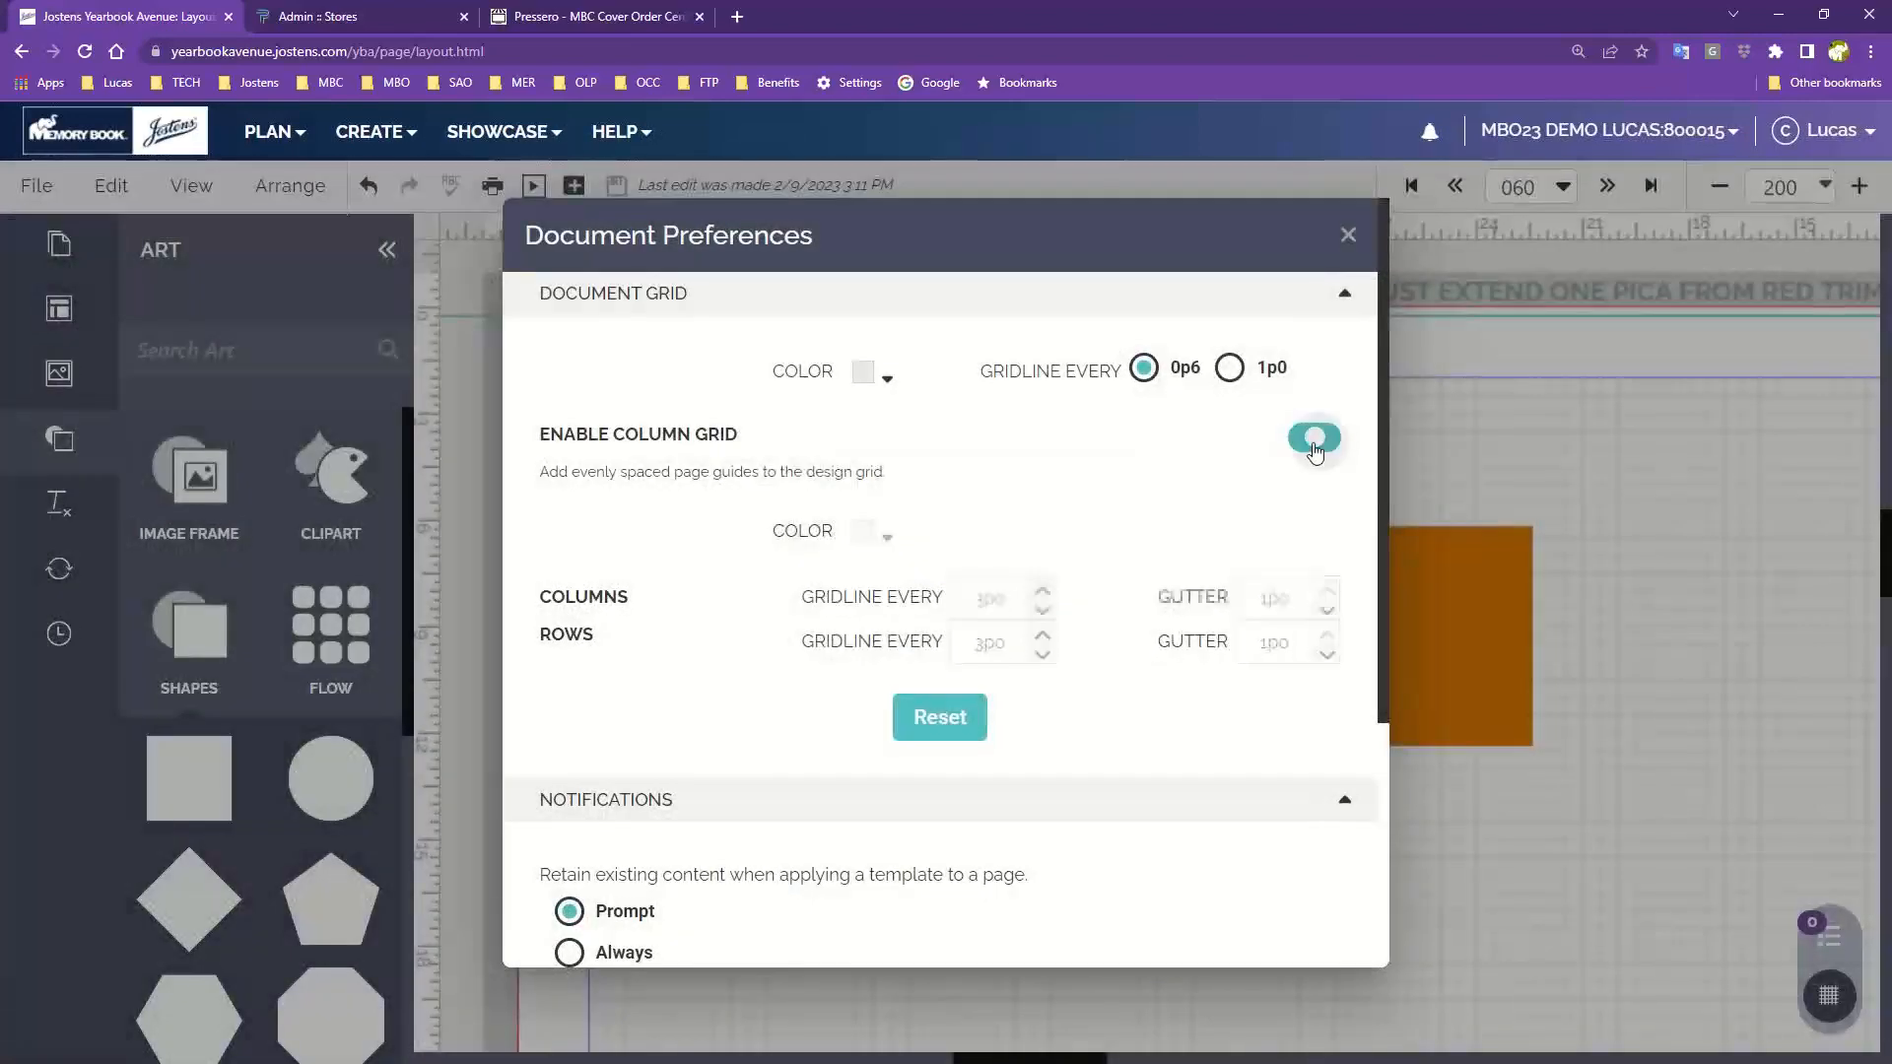
scroll(1083, 738, "down", 5)
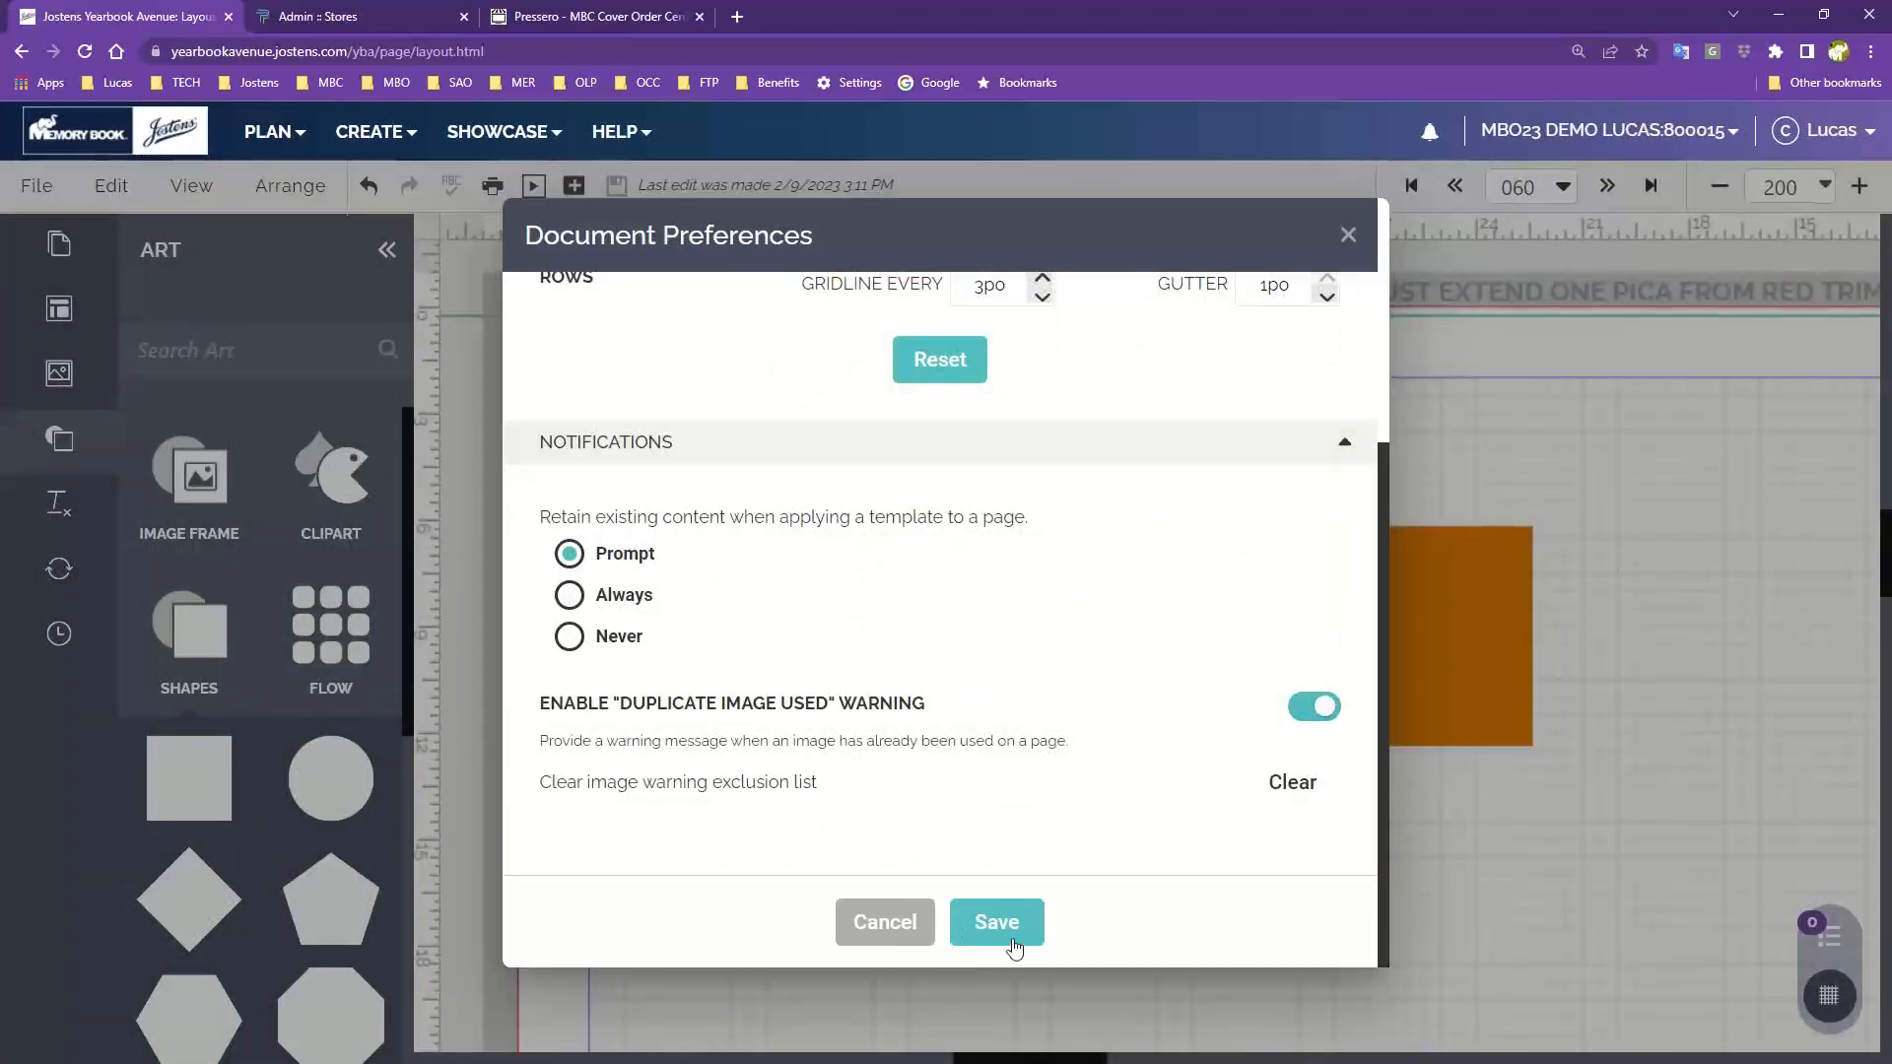
left_click(1019, 921)
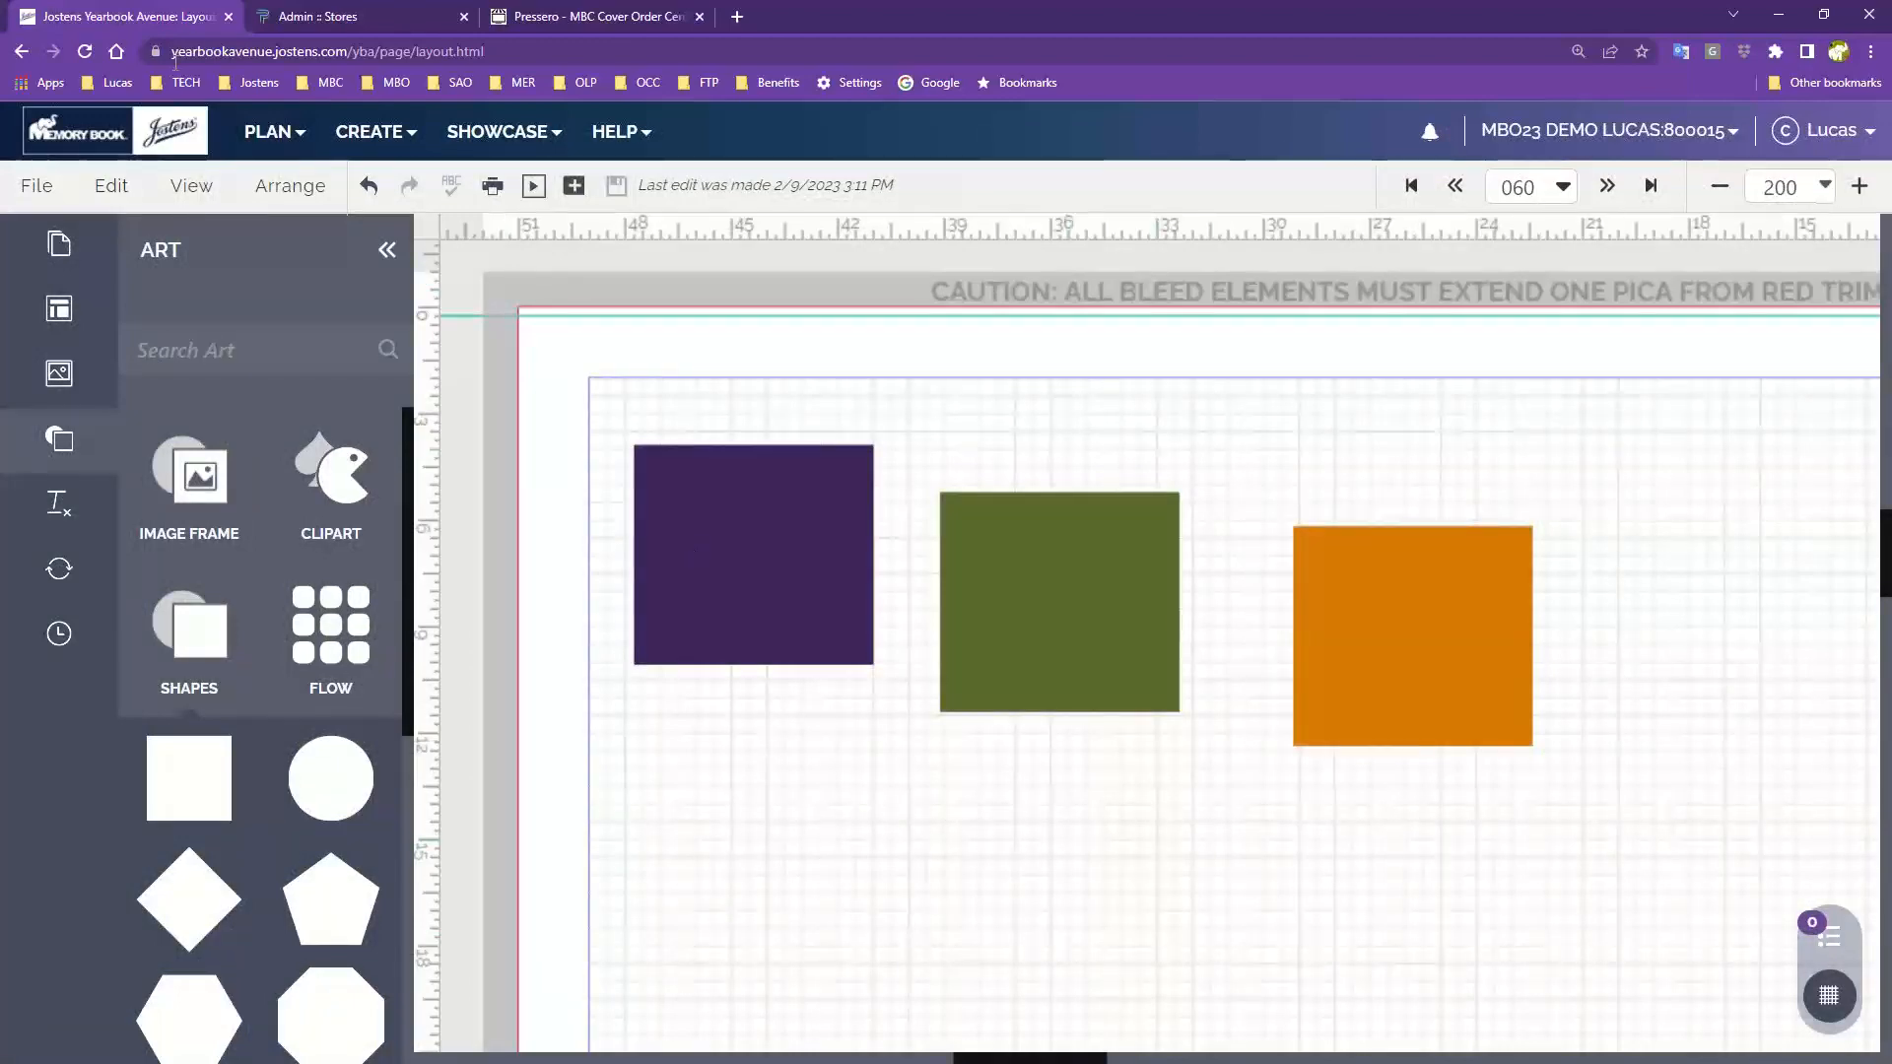
Hide the grid lines on the page
left_click(178, 187)
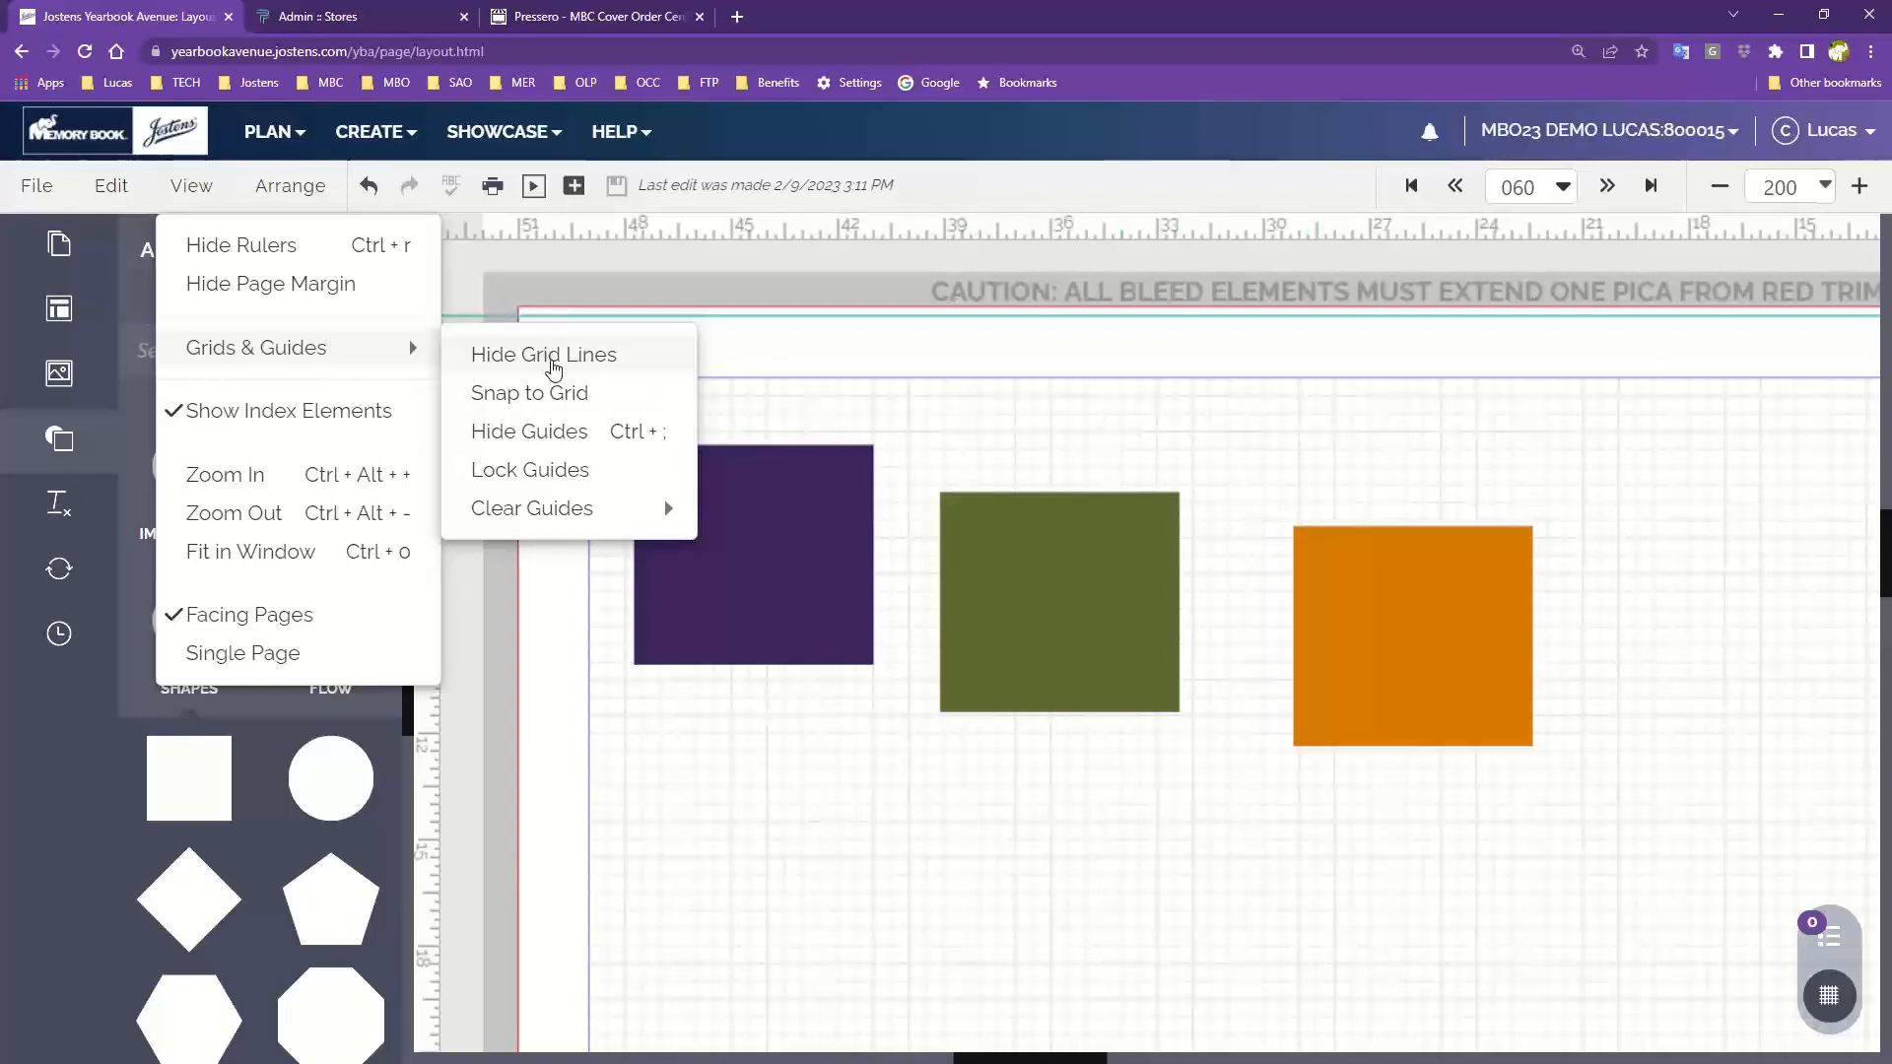
left_click(552, 356)
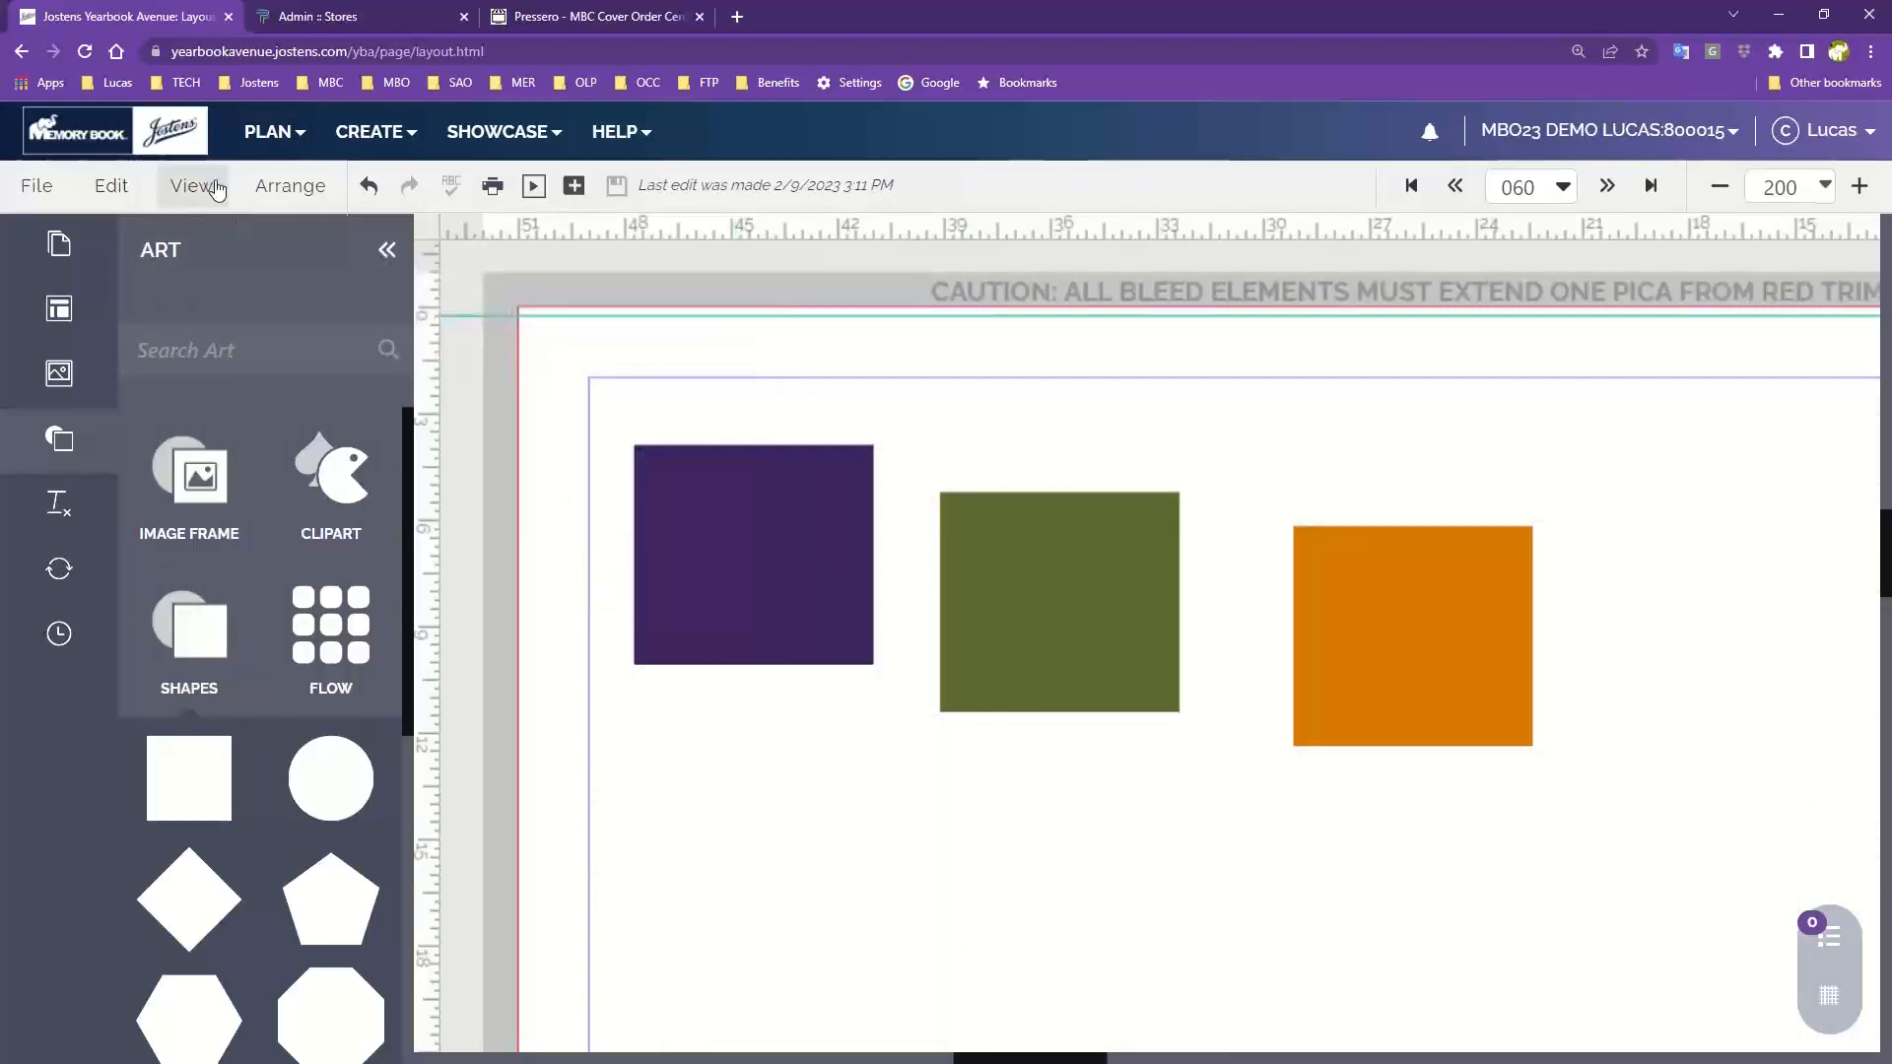
Turn the grid lines back on
left_click(183, 191)
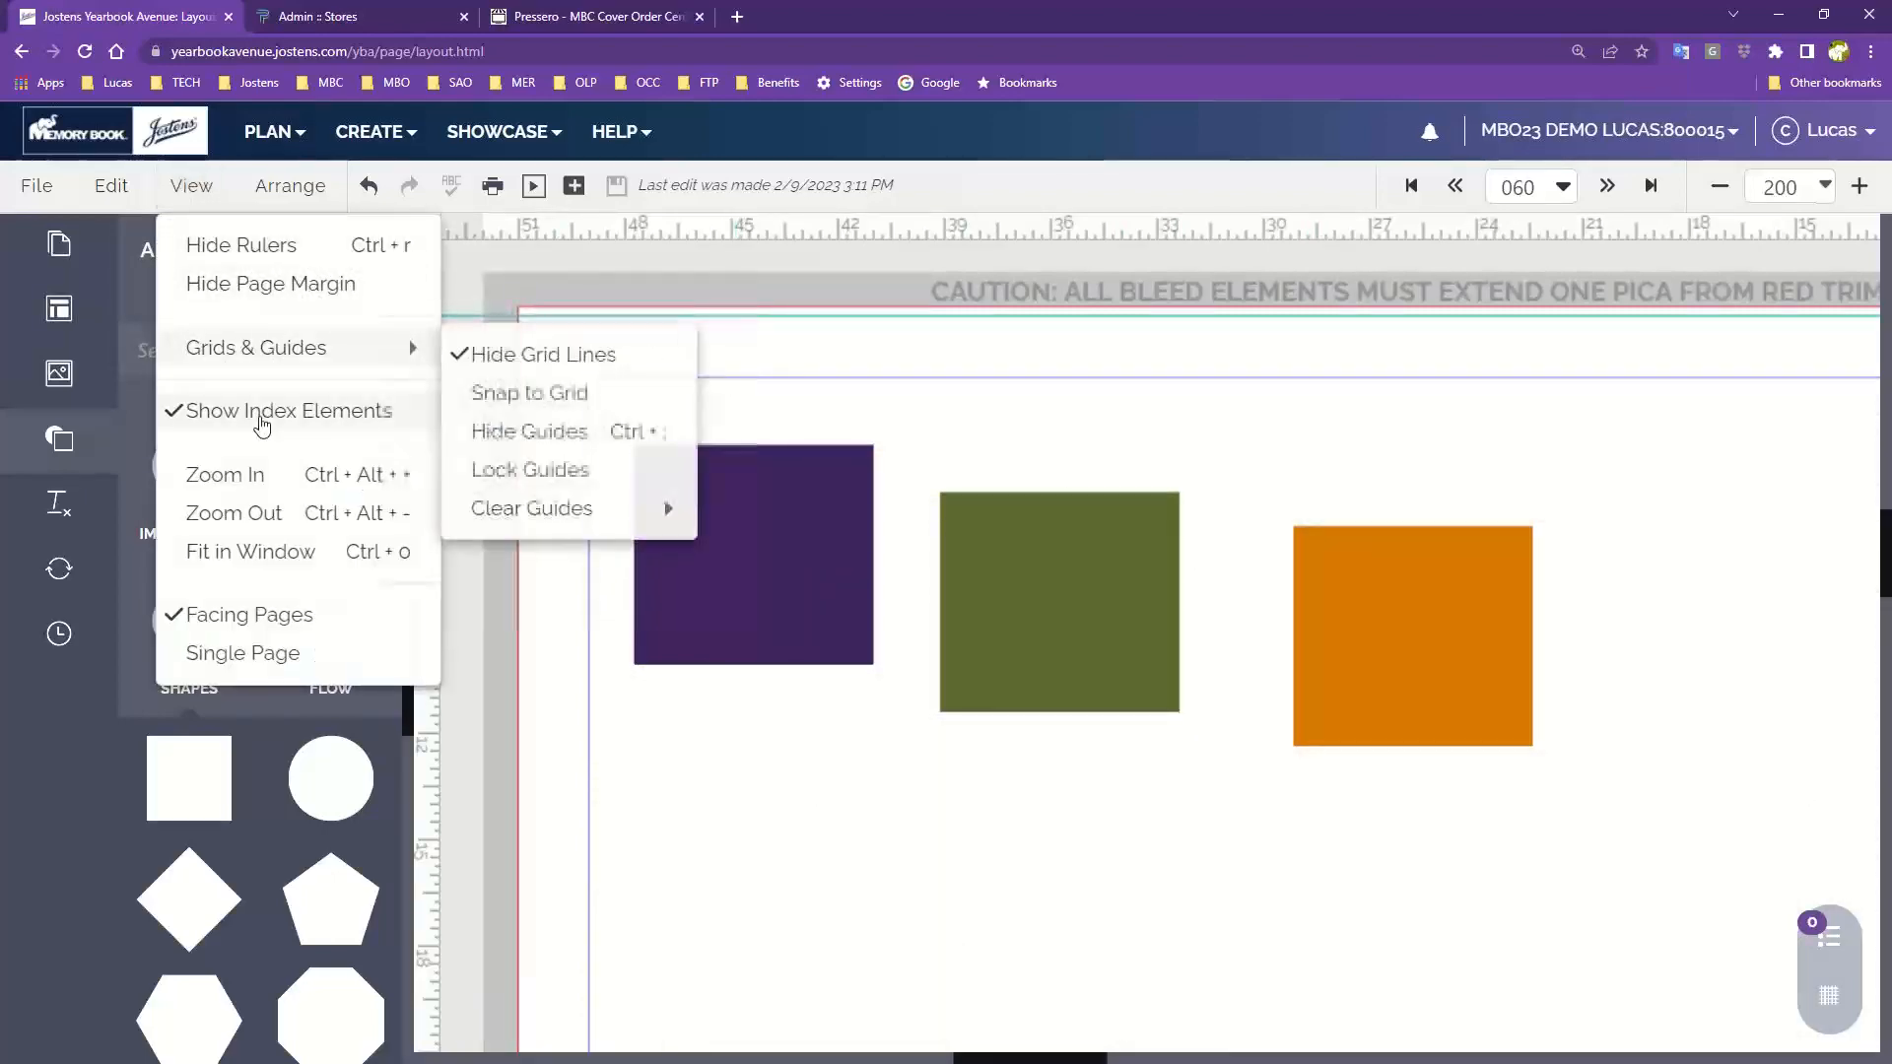
mouse_move(241, 371)
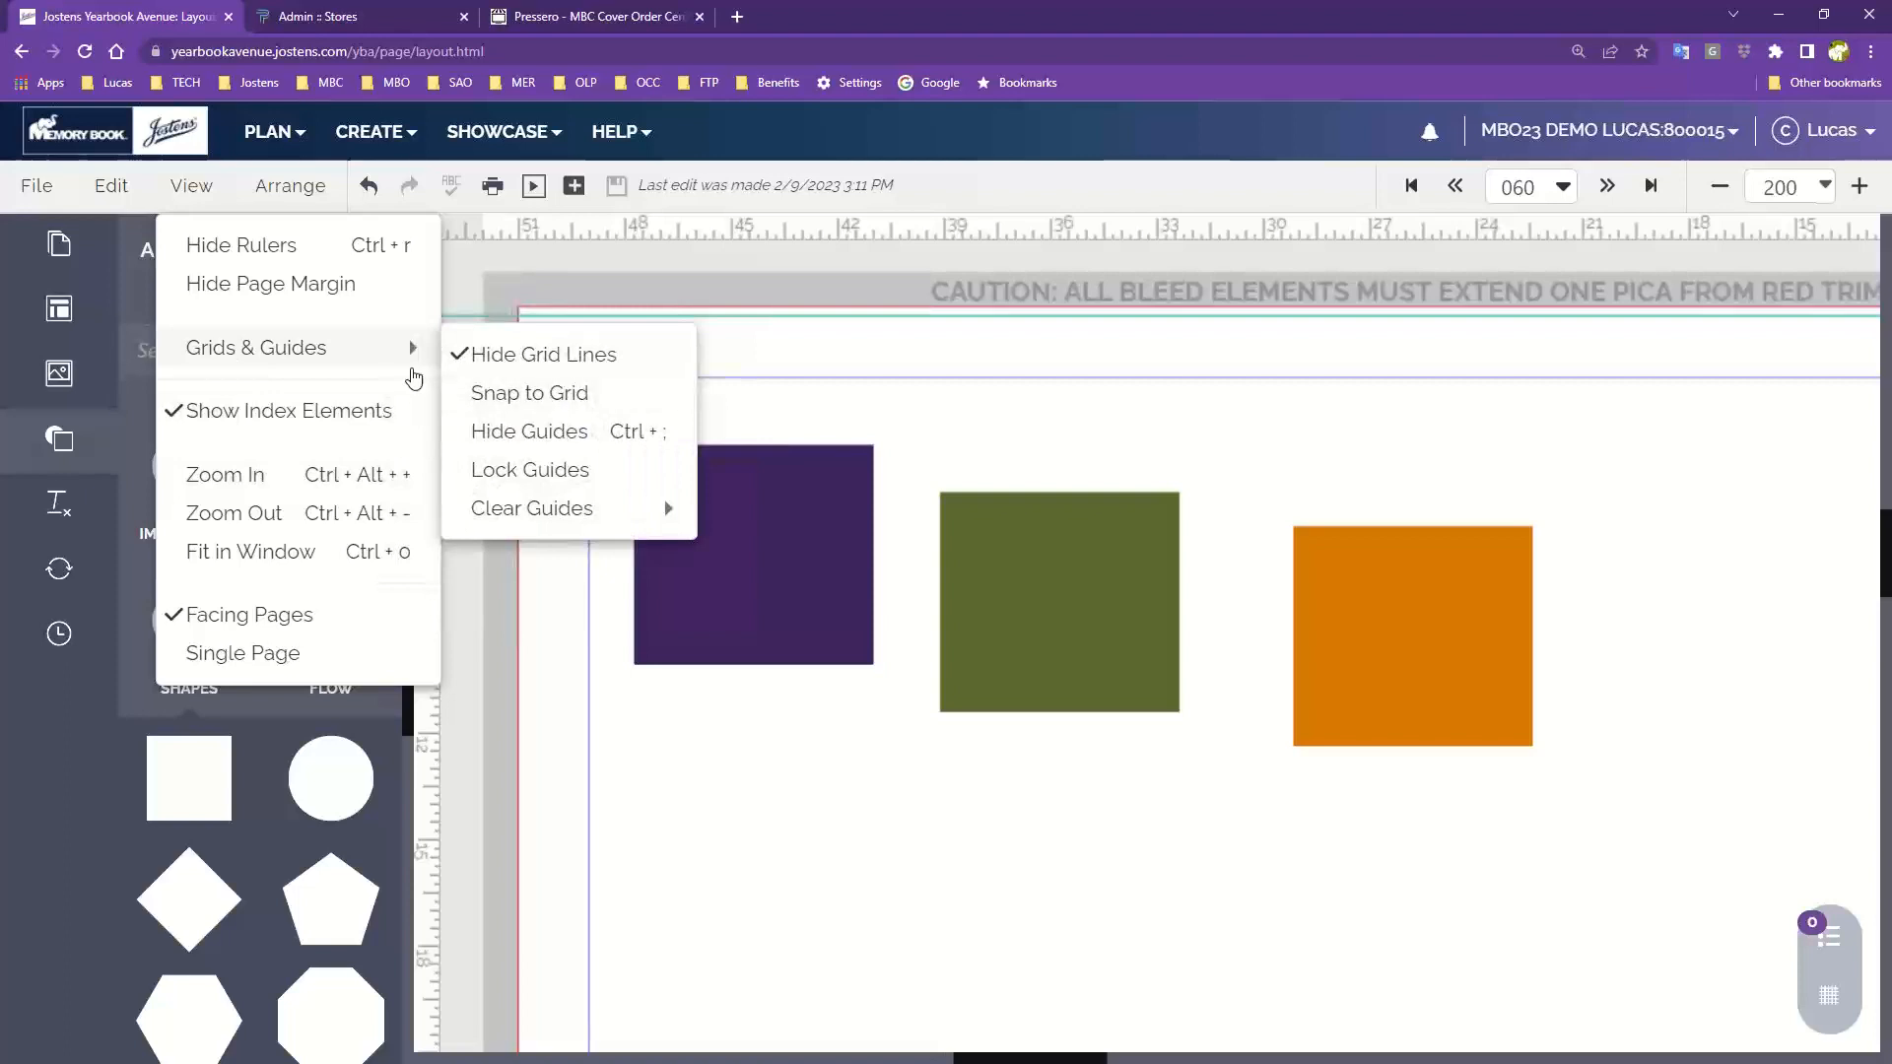
left_click(1655, 825)
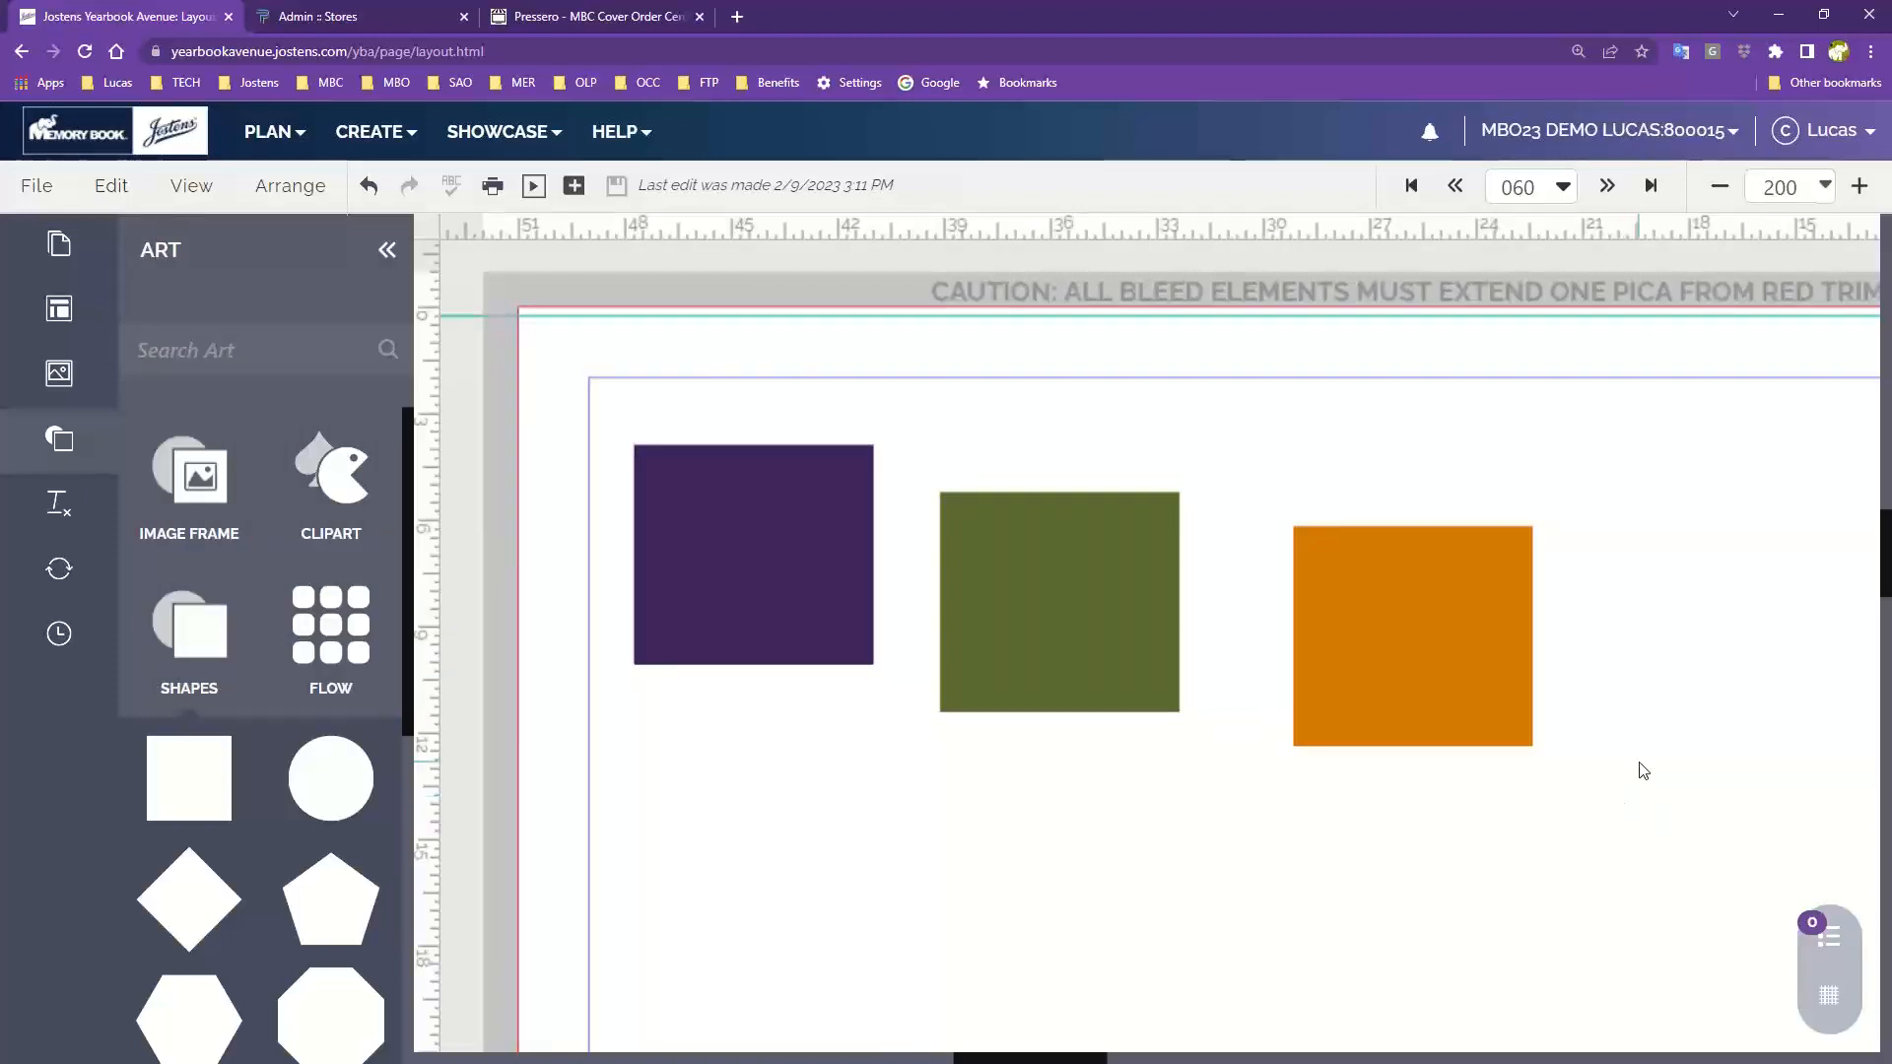
left_click(1829, 998)
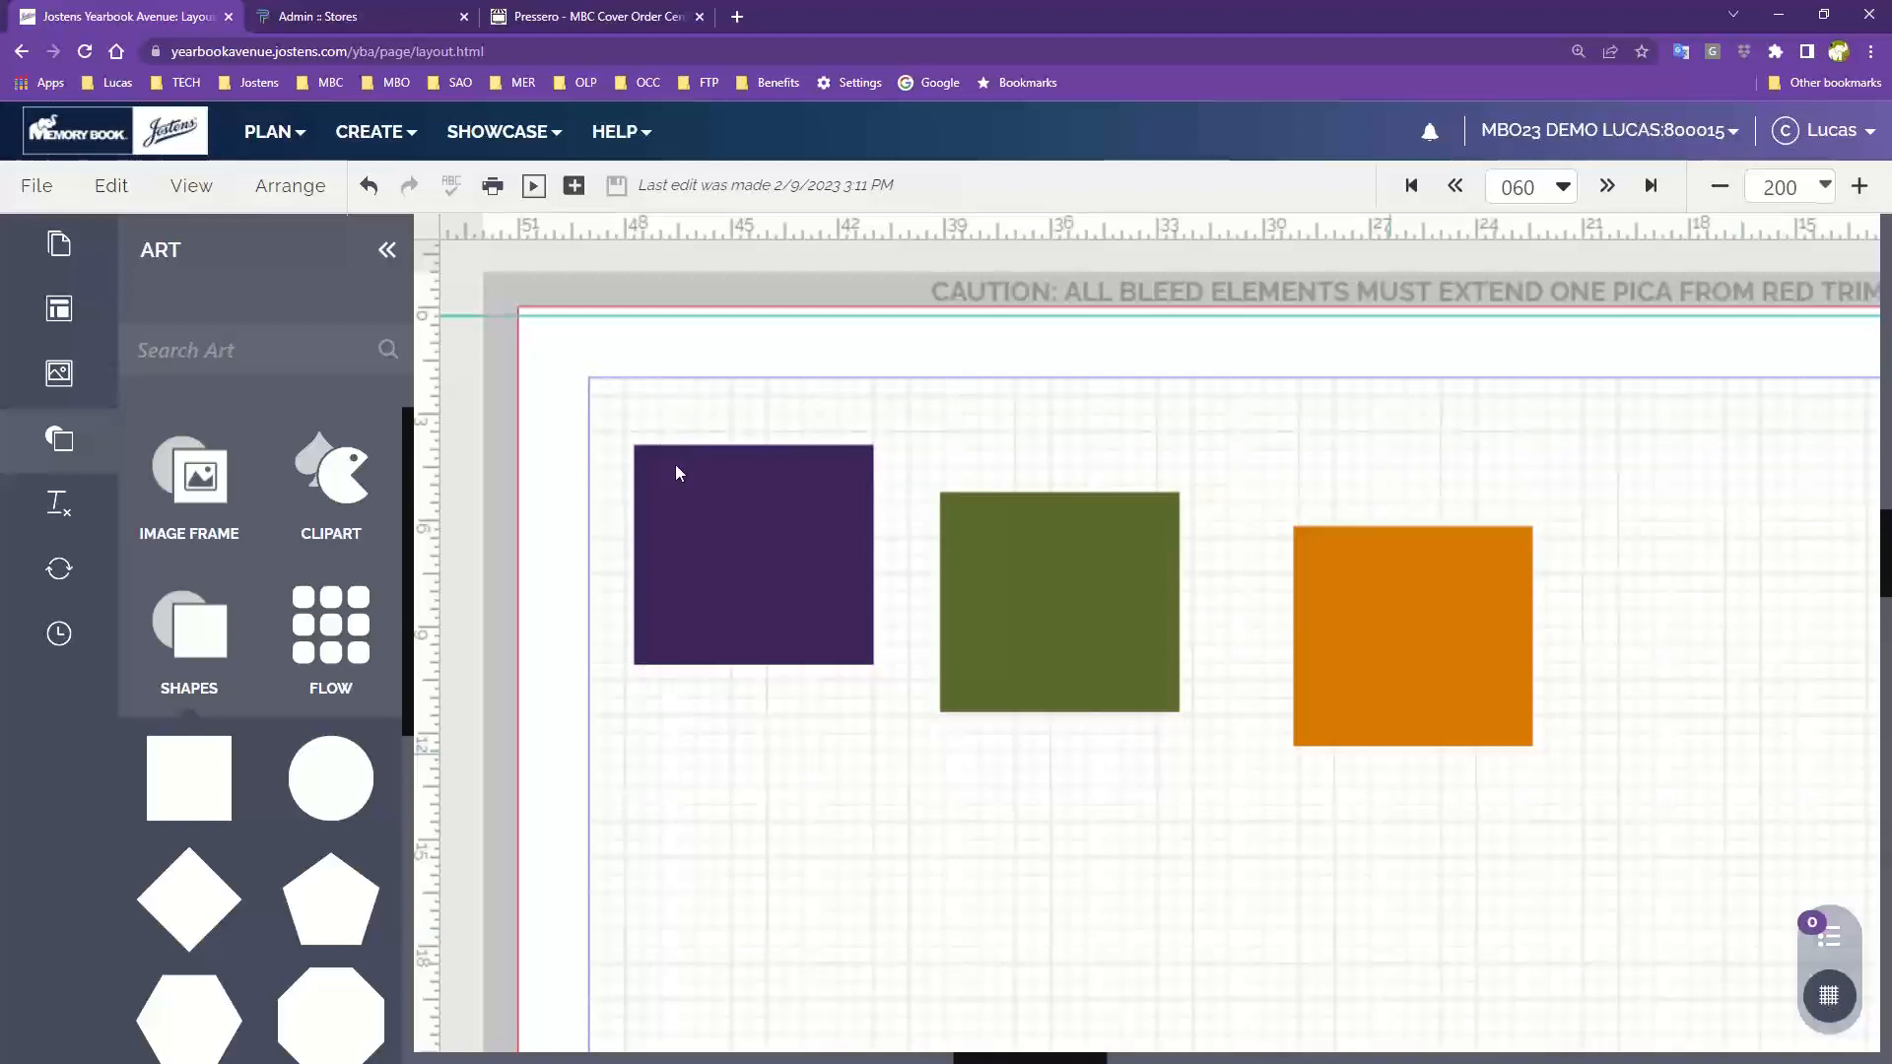
Switch the layout from facing pages to single page view
left_click(191, 185)
mouse_move(280, 363)
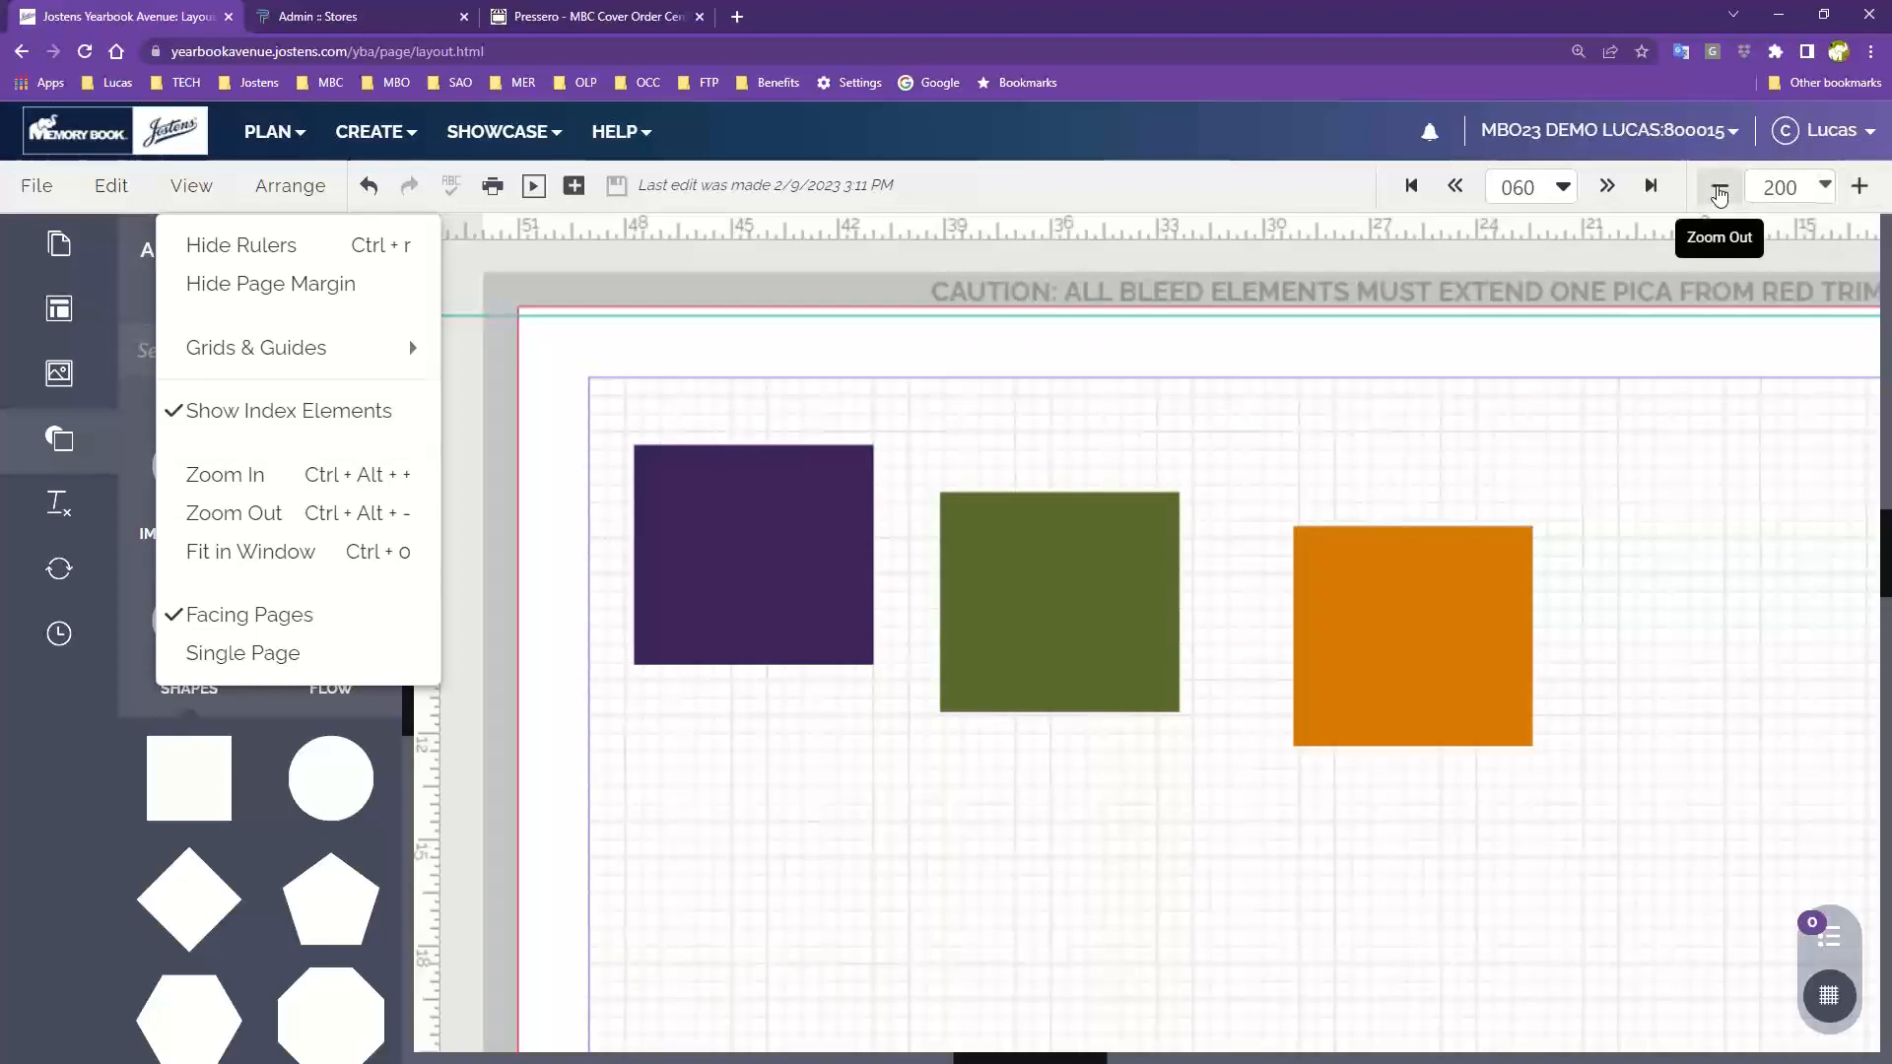
left_click(1825, 185)
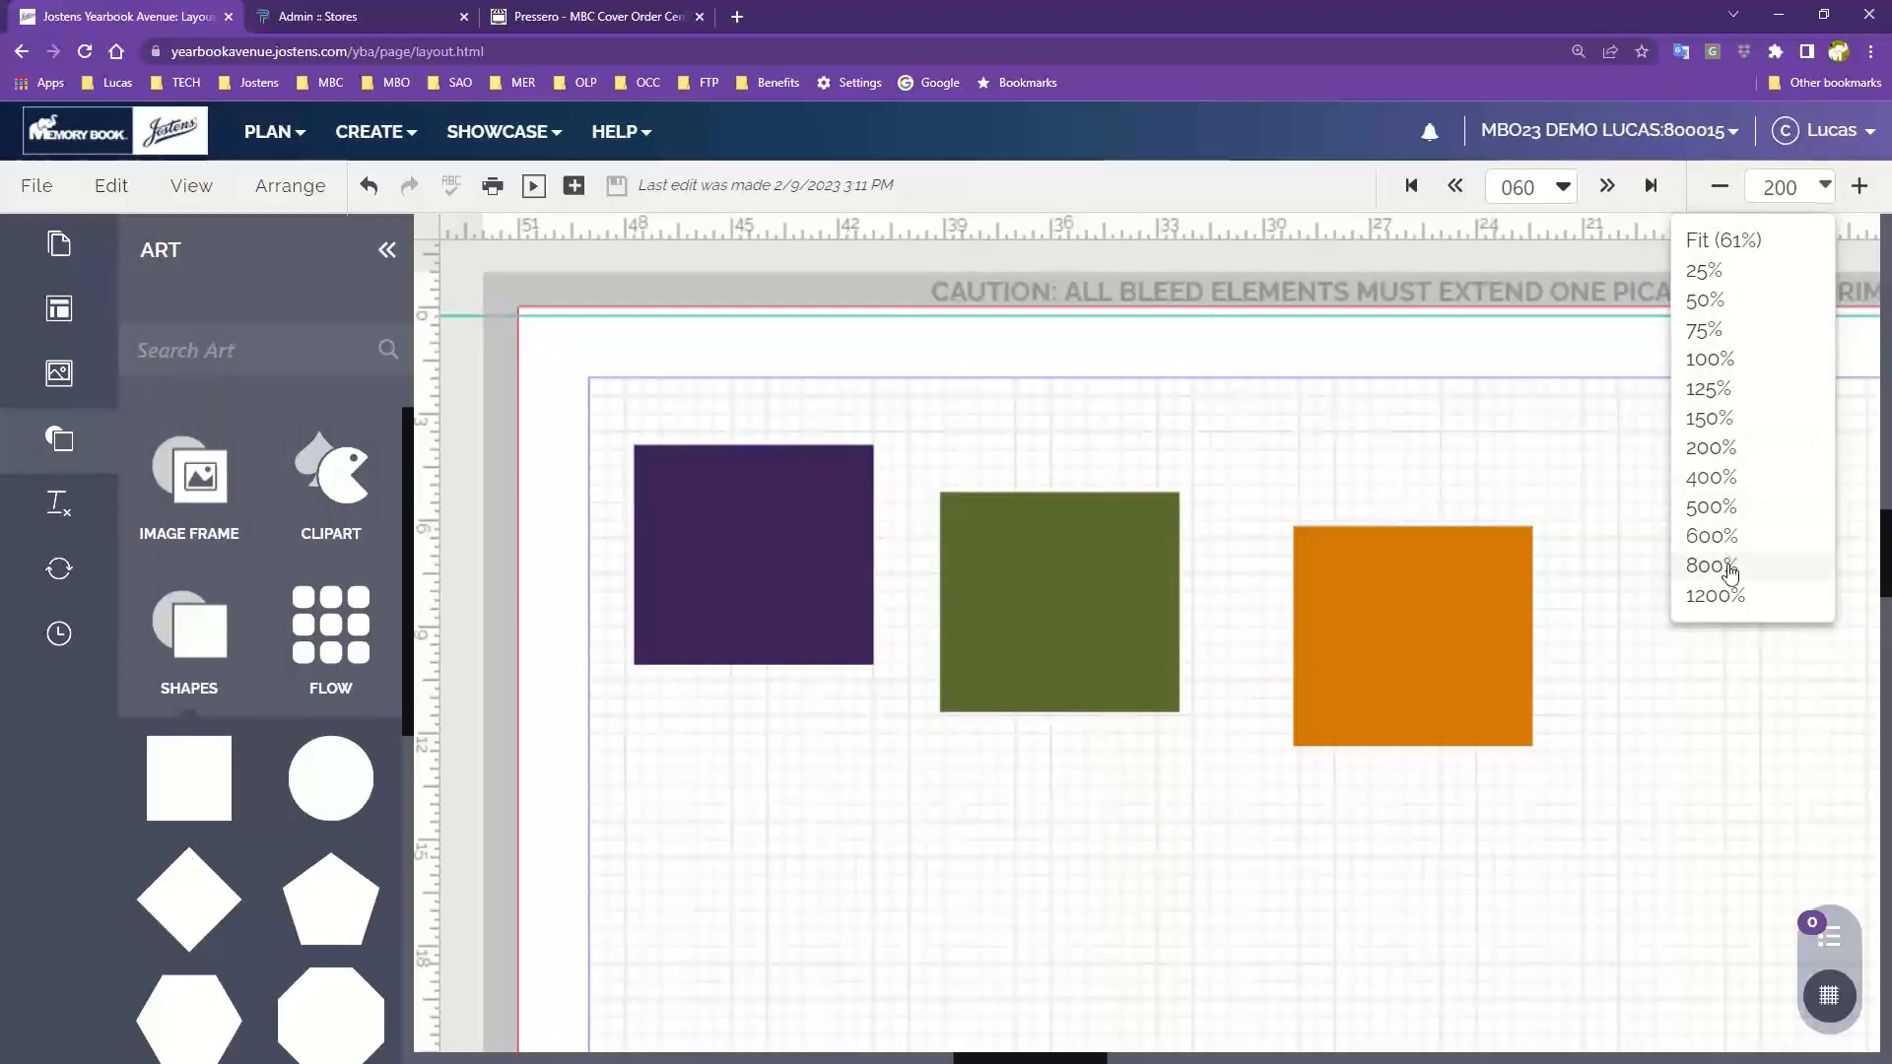
left_click(1288, 477)
left_click(191, 187)
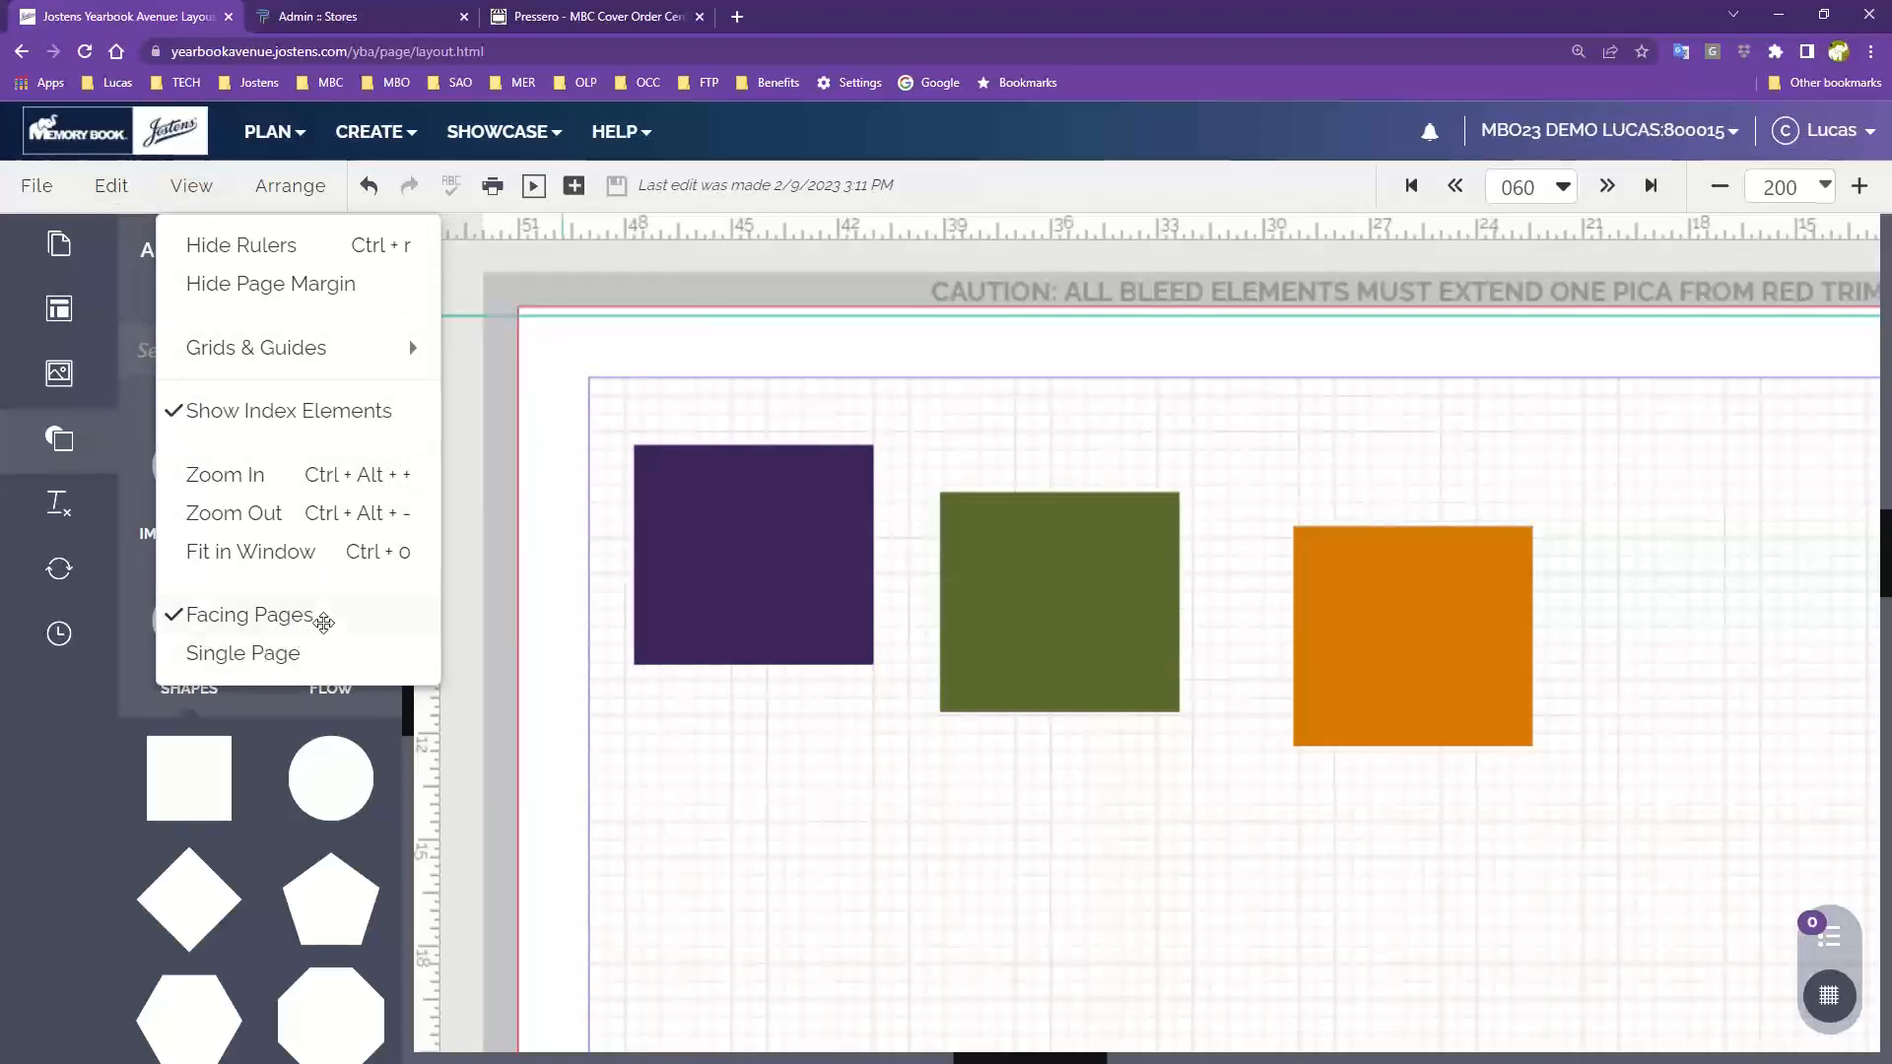
left_click(1720, 186)
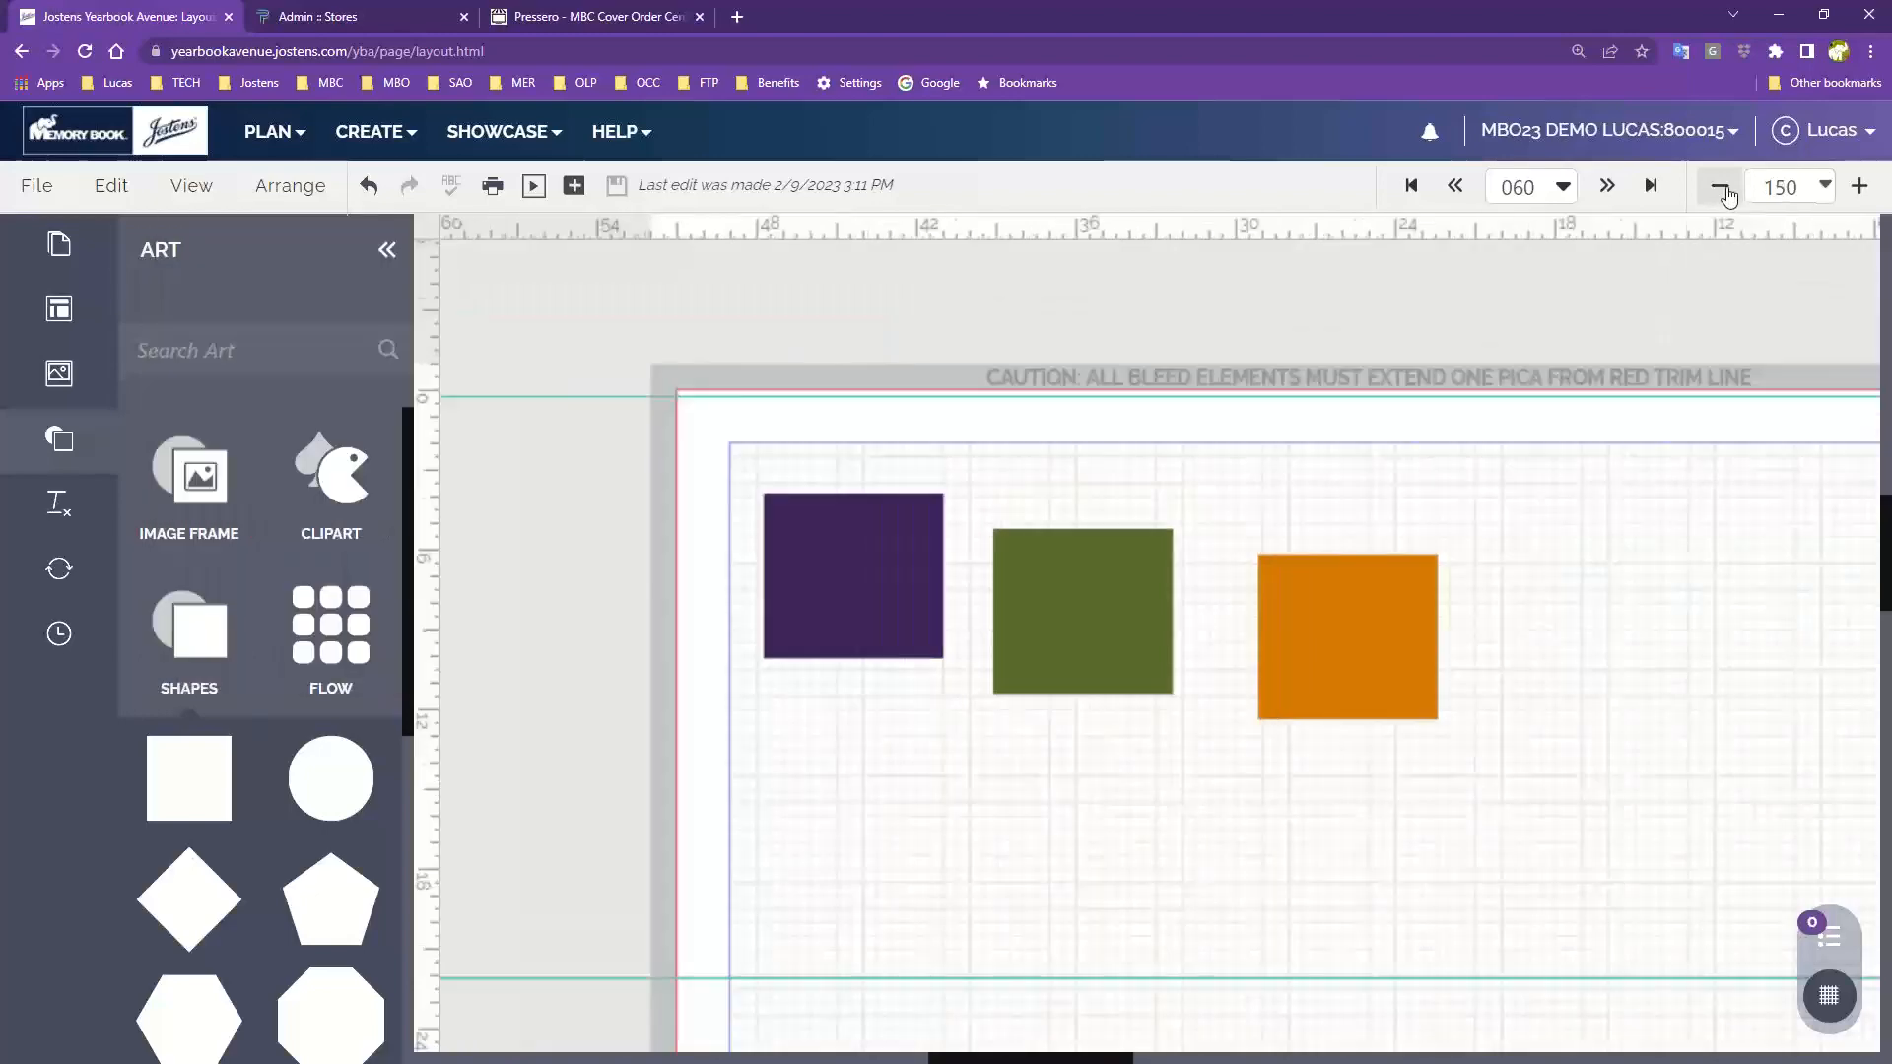
left_click(1719, 186)
left_click_drag(1689, 517, 1186, 414)
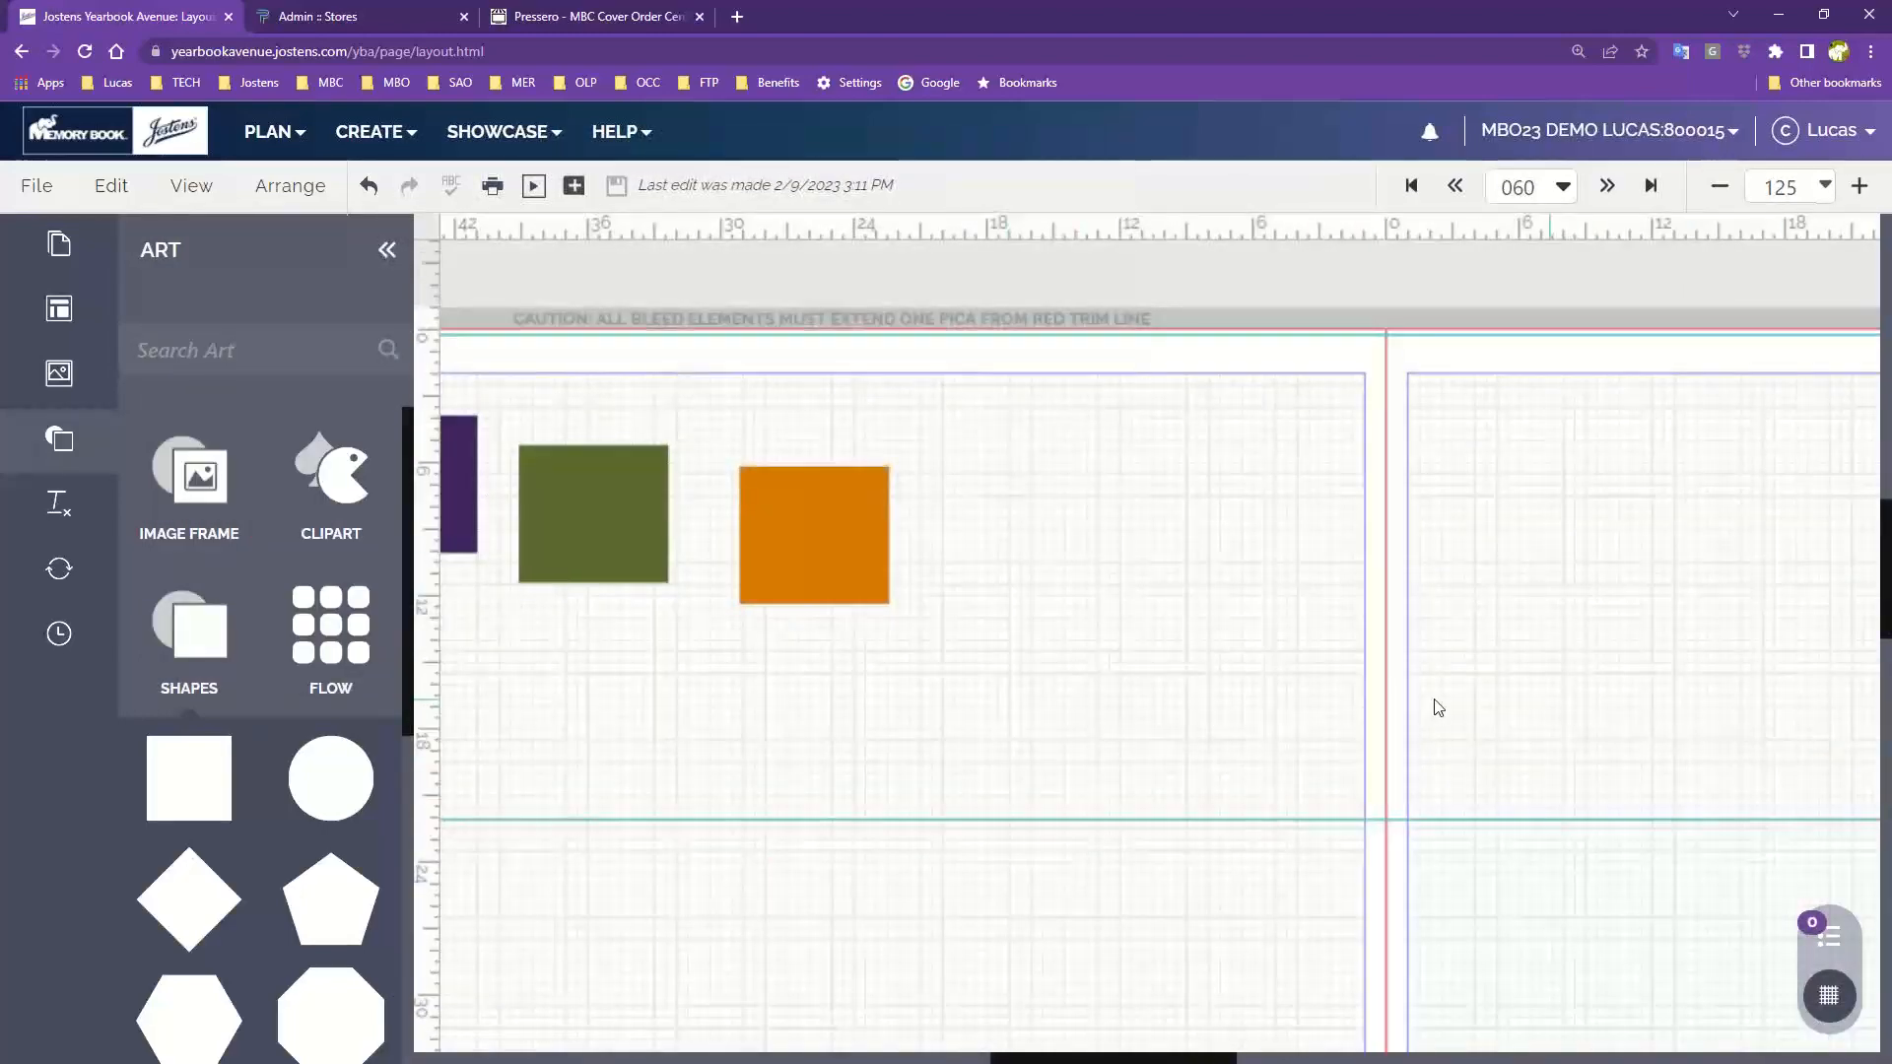
left_click(189, 186)
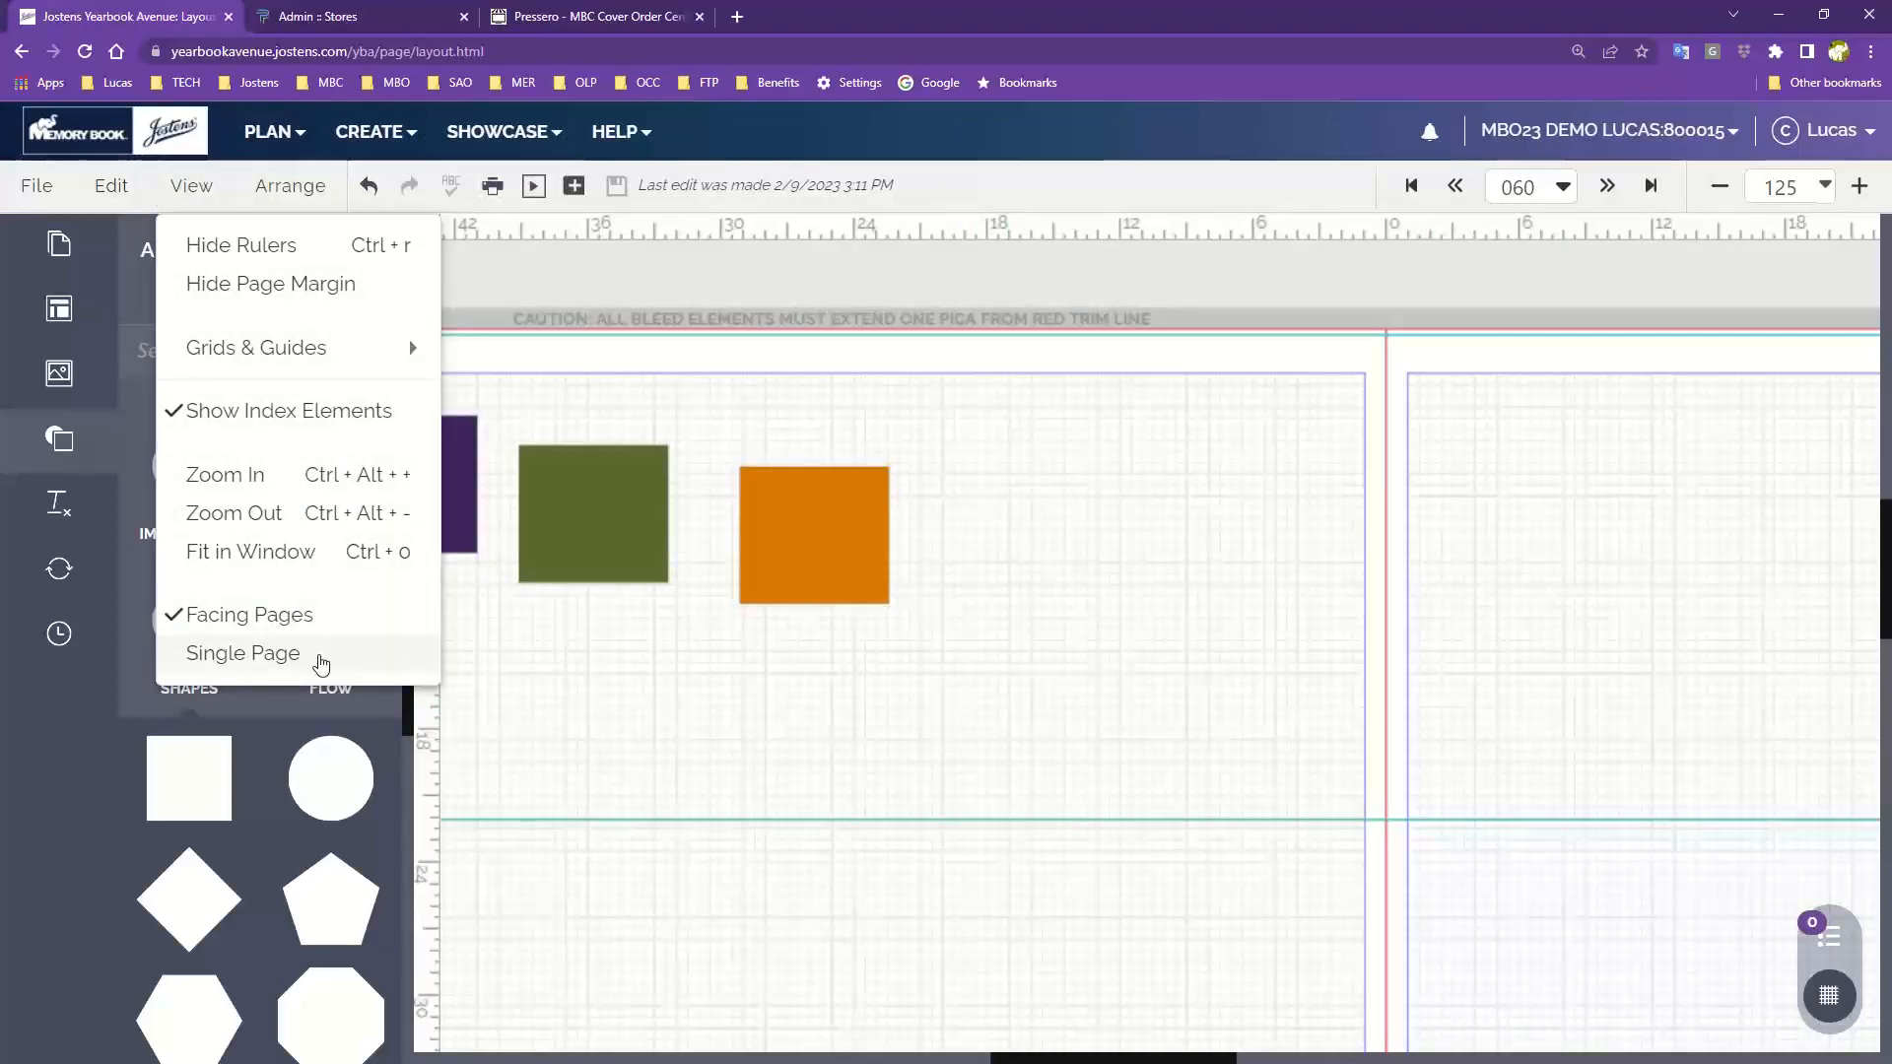
left_click(320, 656)
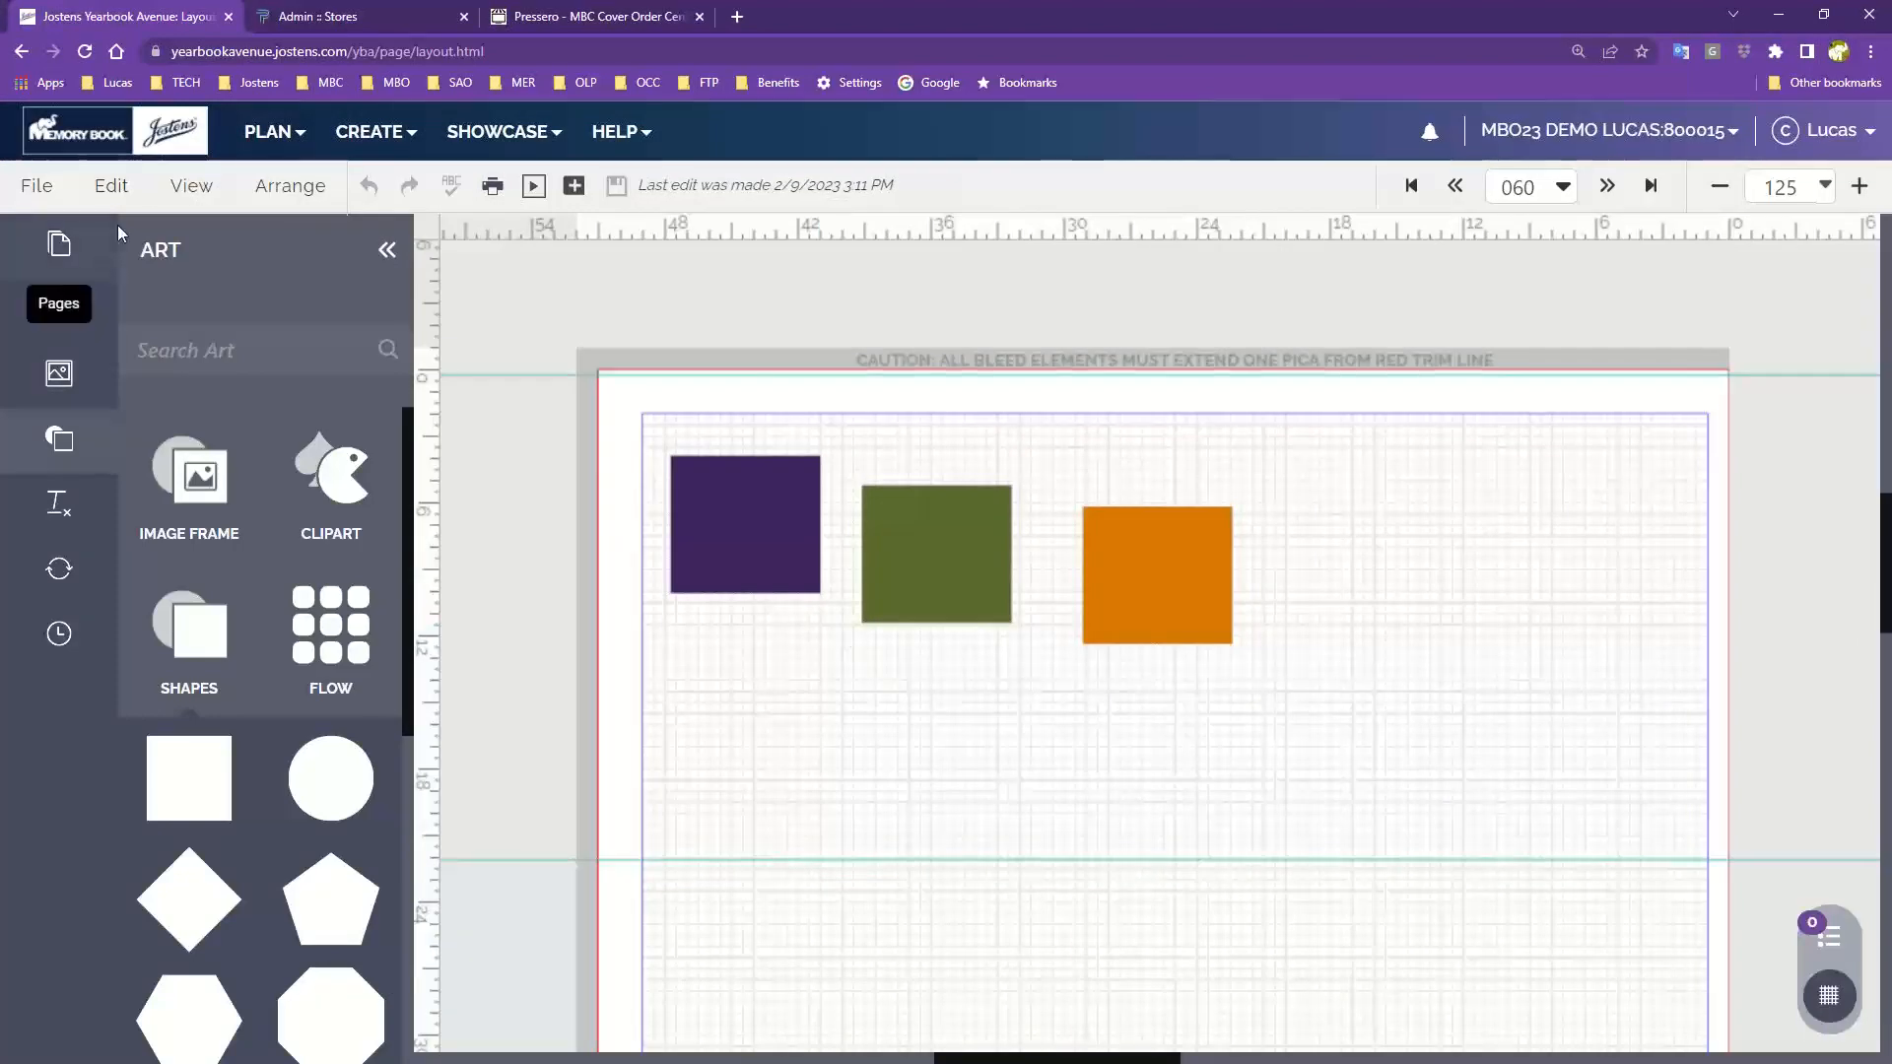
Select the purple and green squares and toggle Lock All on and off
left_click(190, 185)
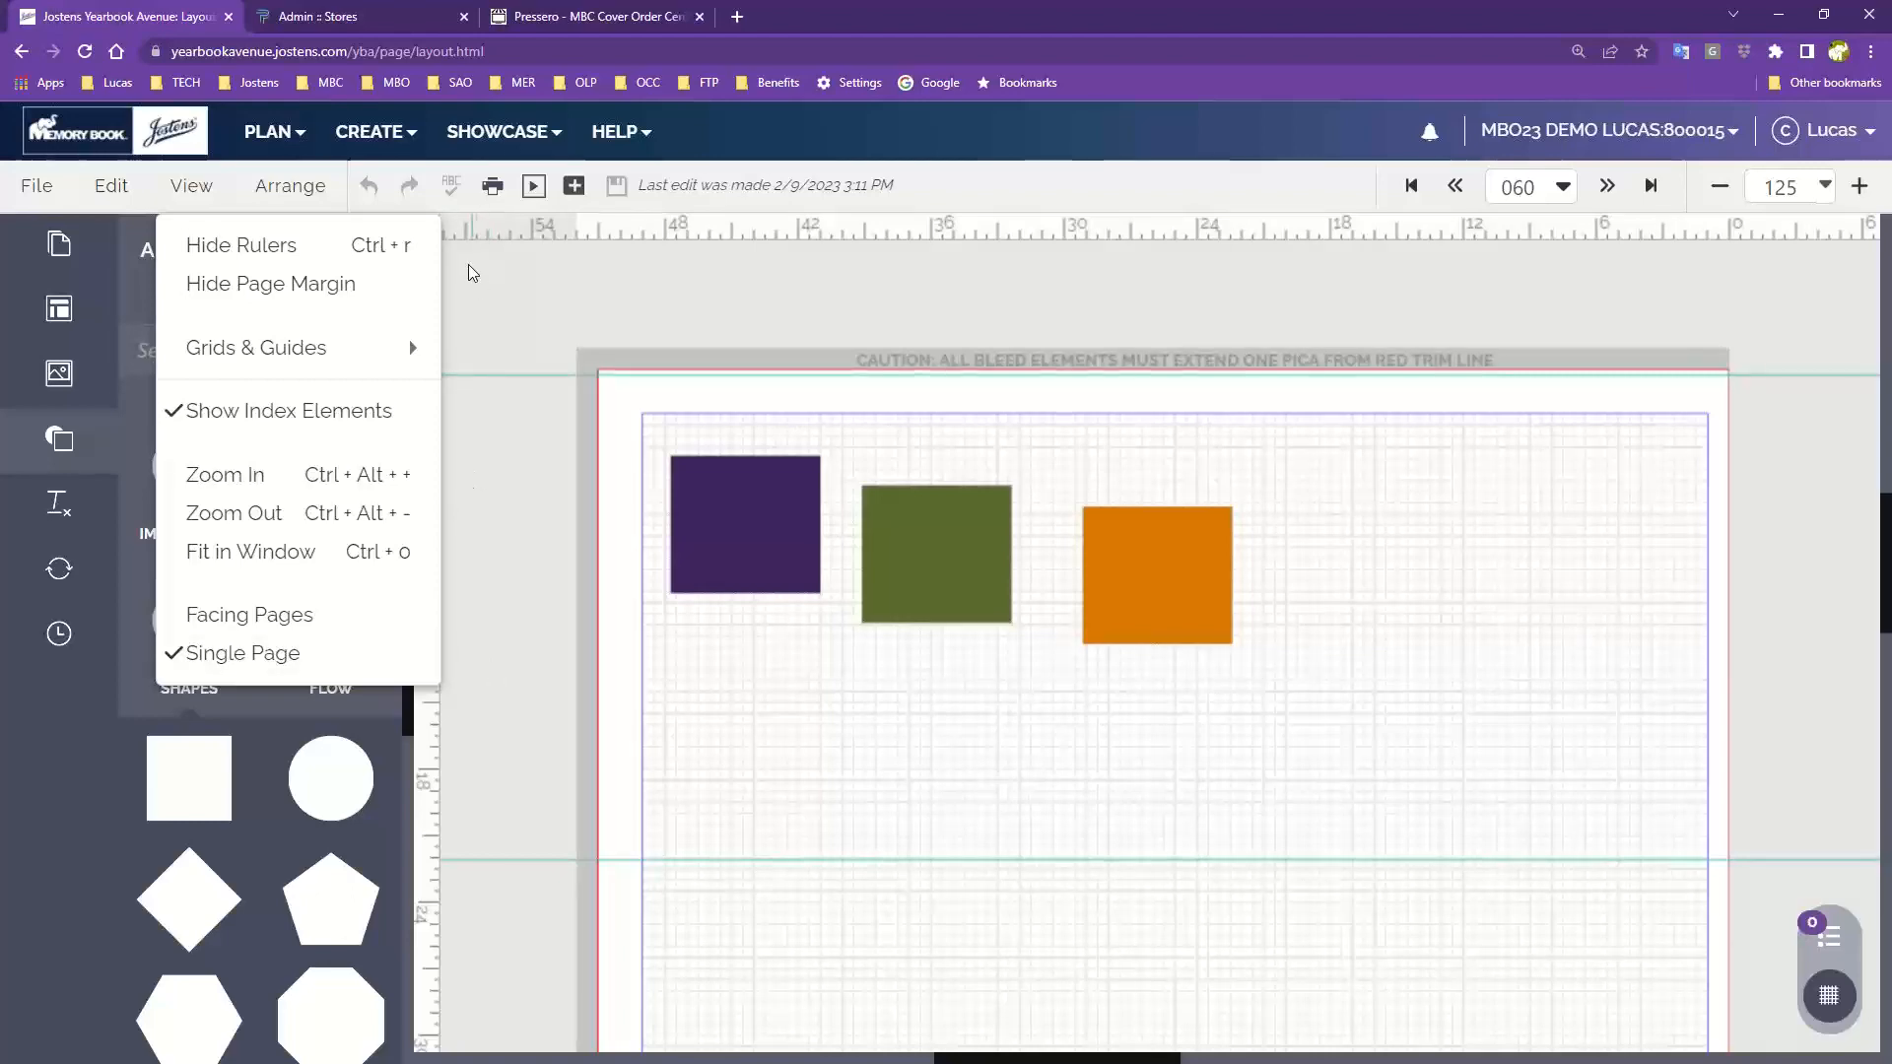
left_click(286, 189)
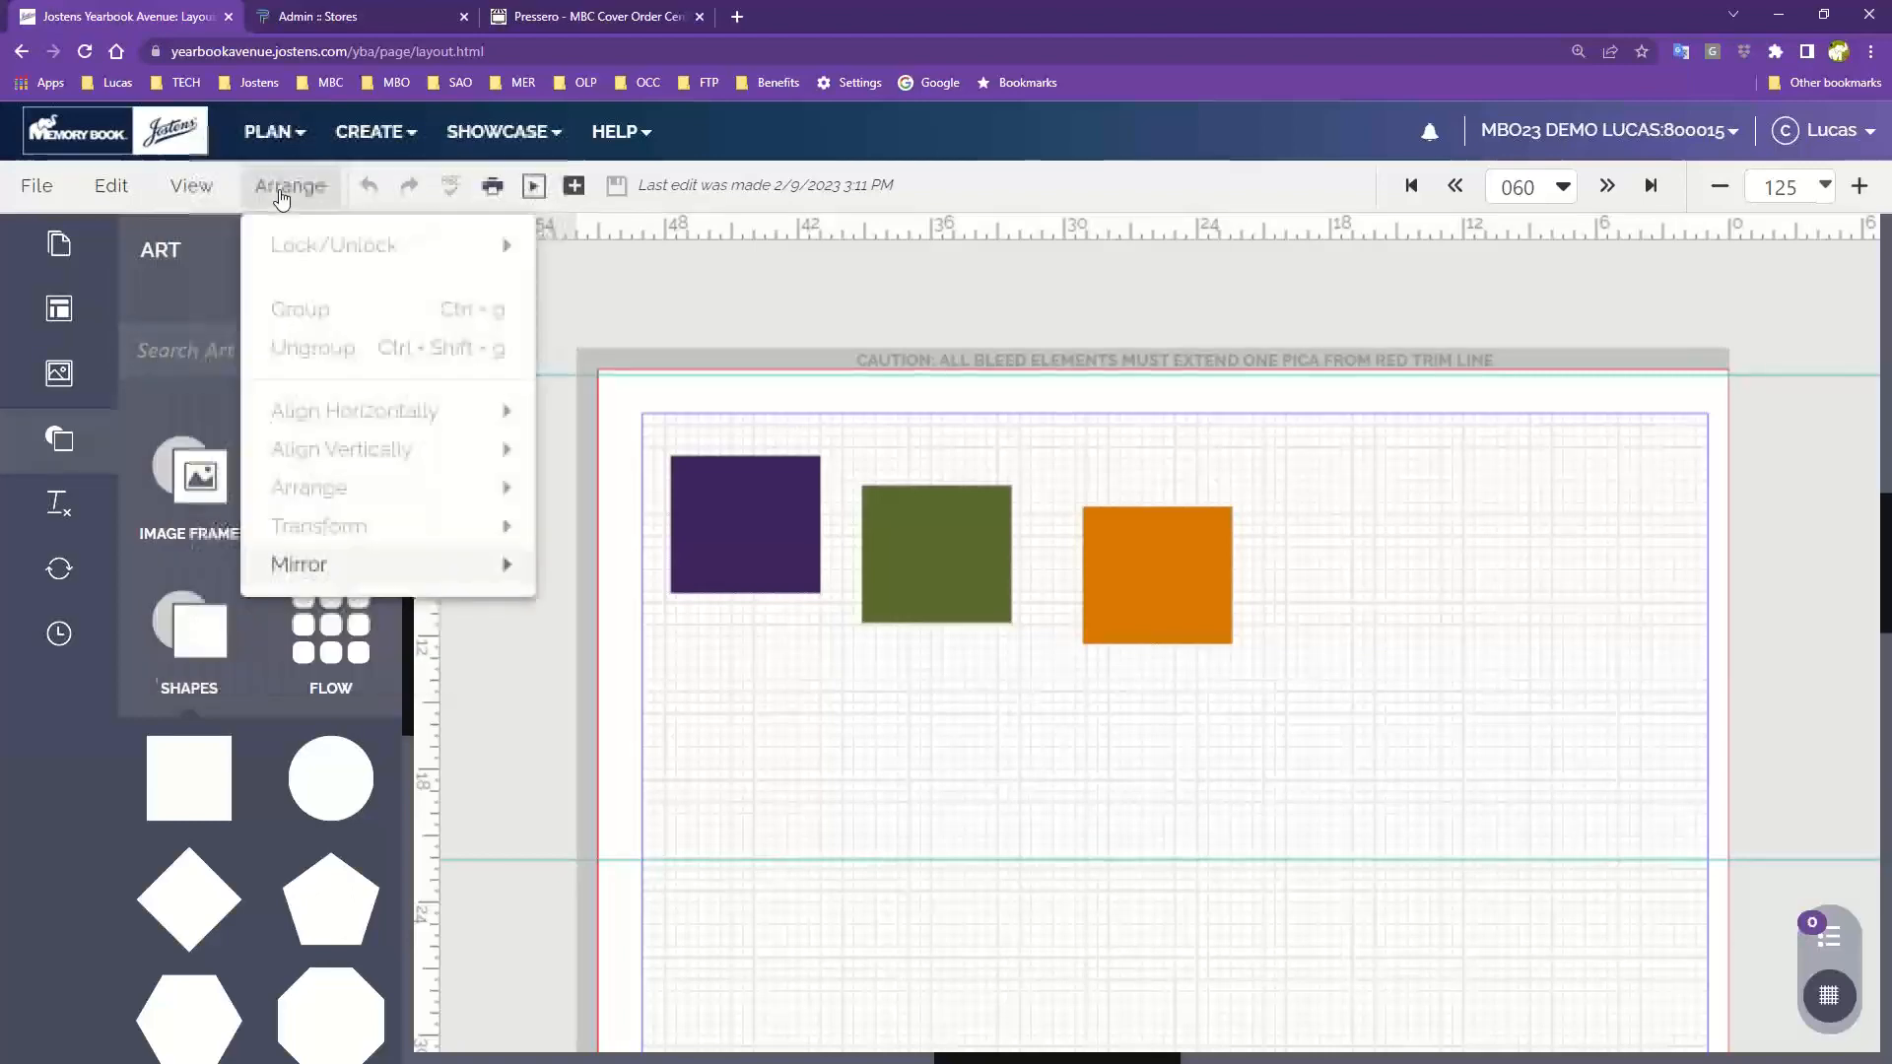
left_click_drag(722, 412, 1042, 587)
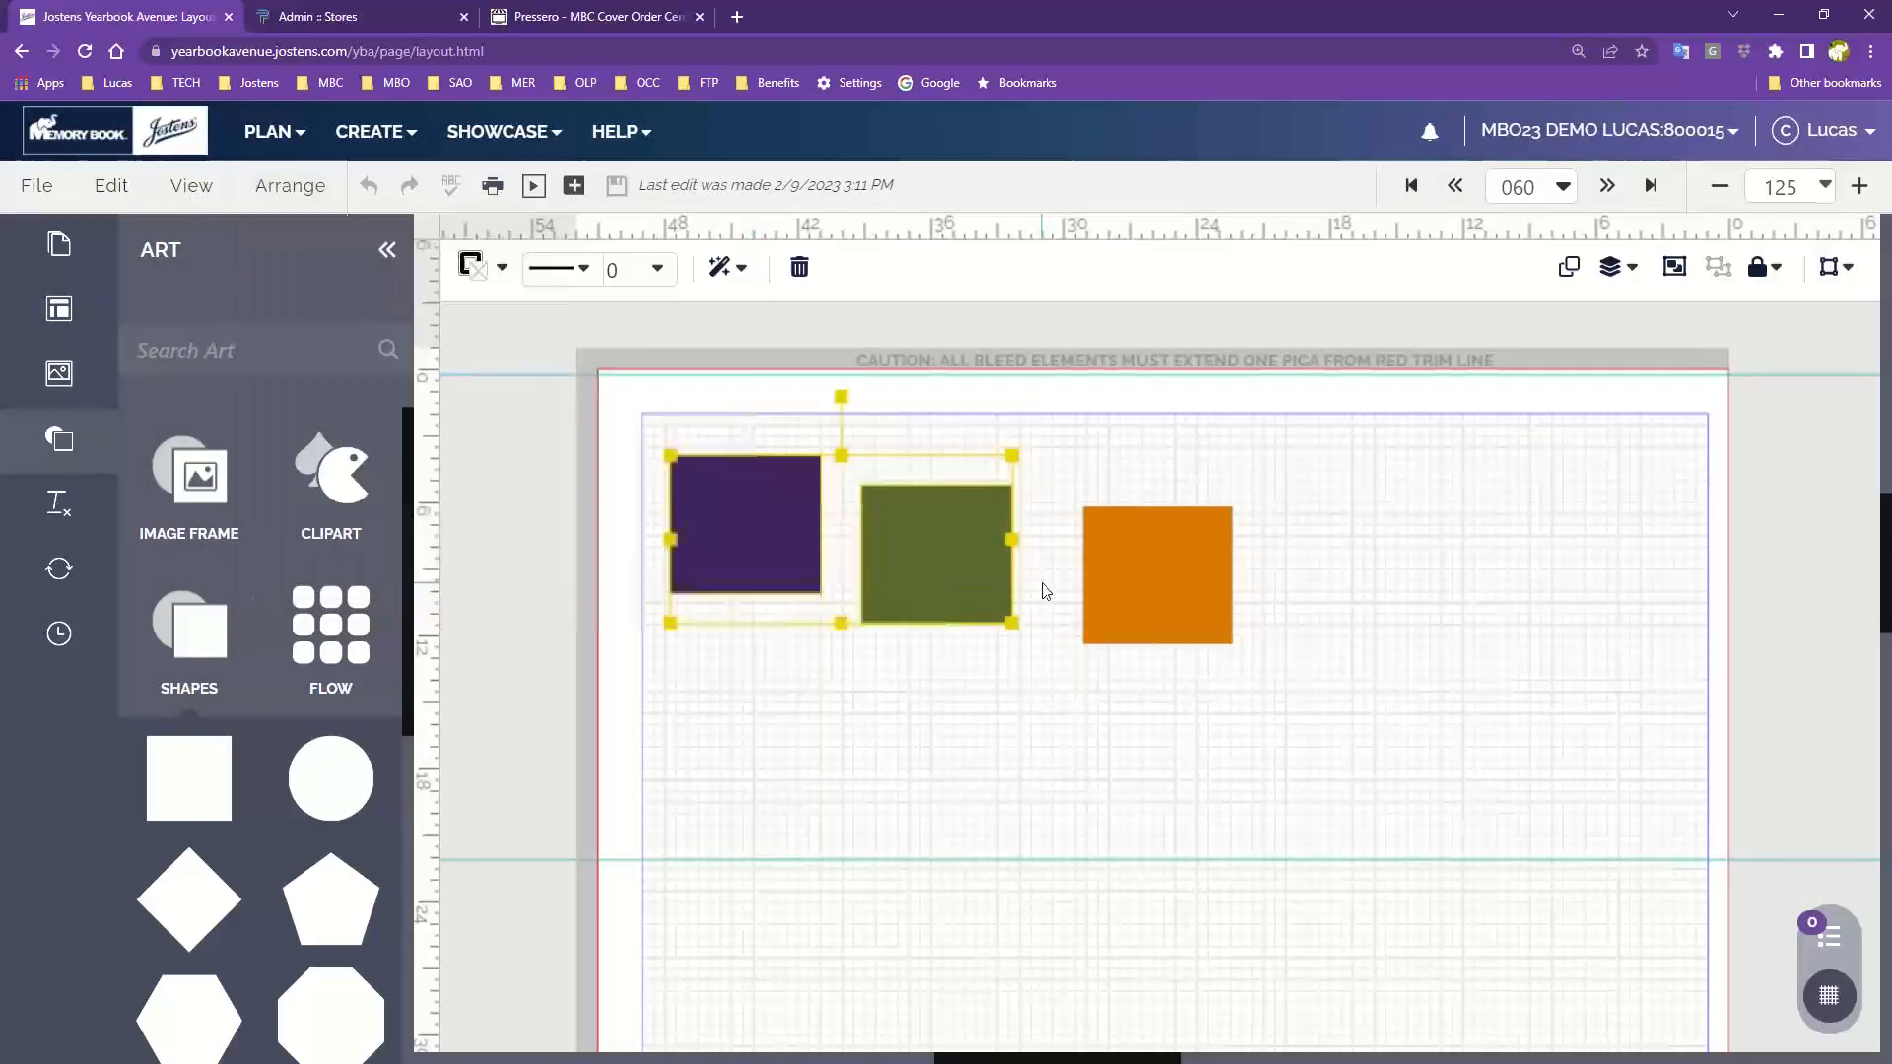
left_click(290, 186)
mouse_move(326, 256)
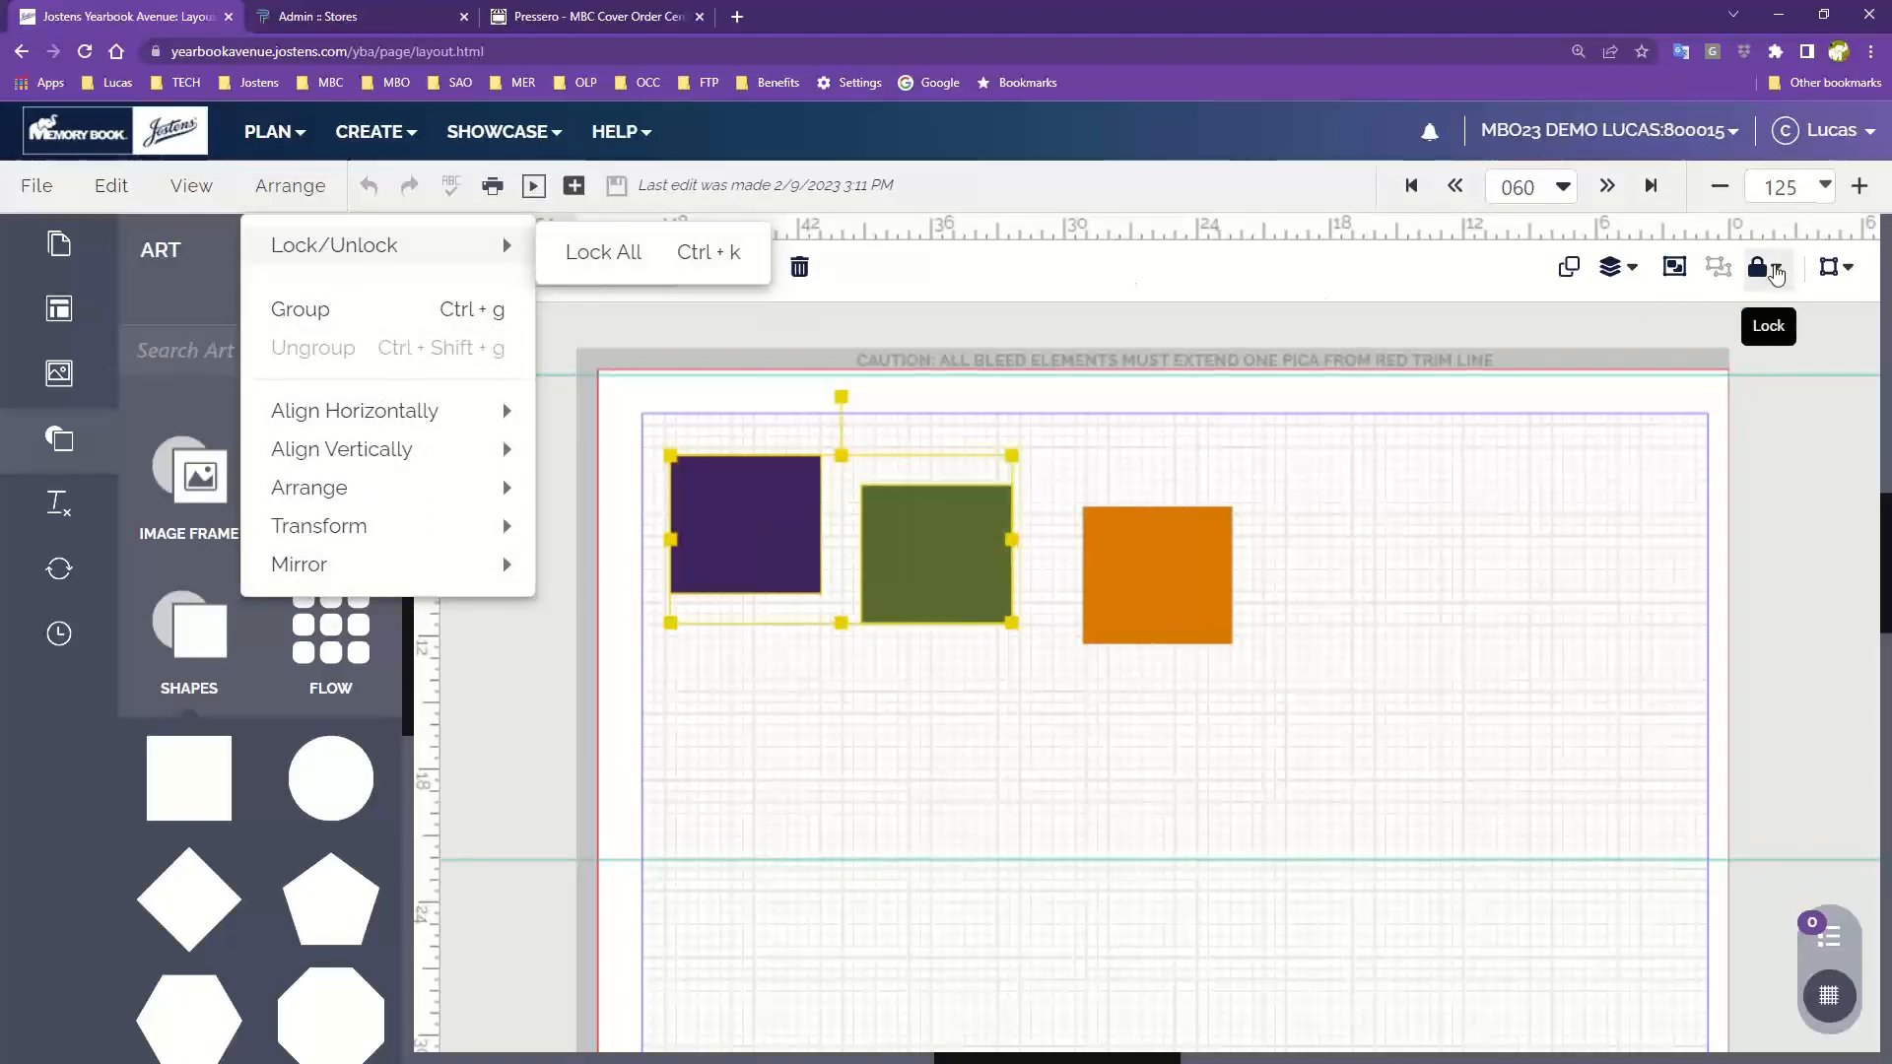
left_click(1767, 275)
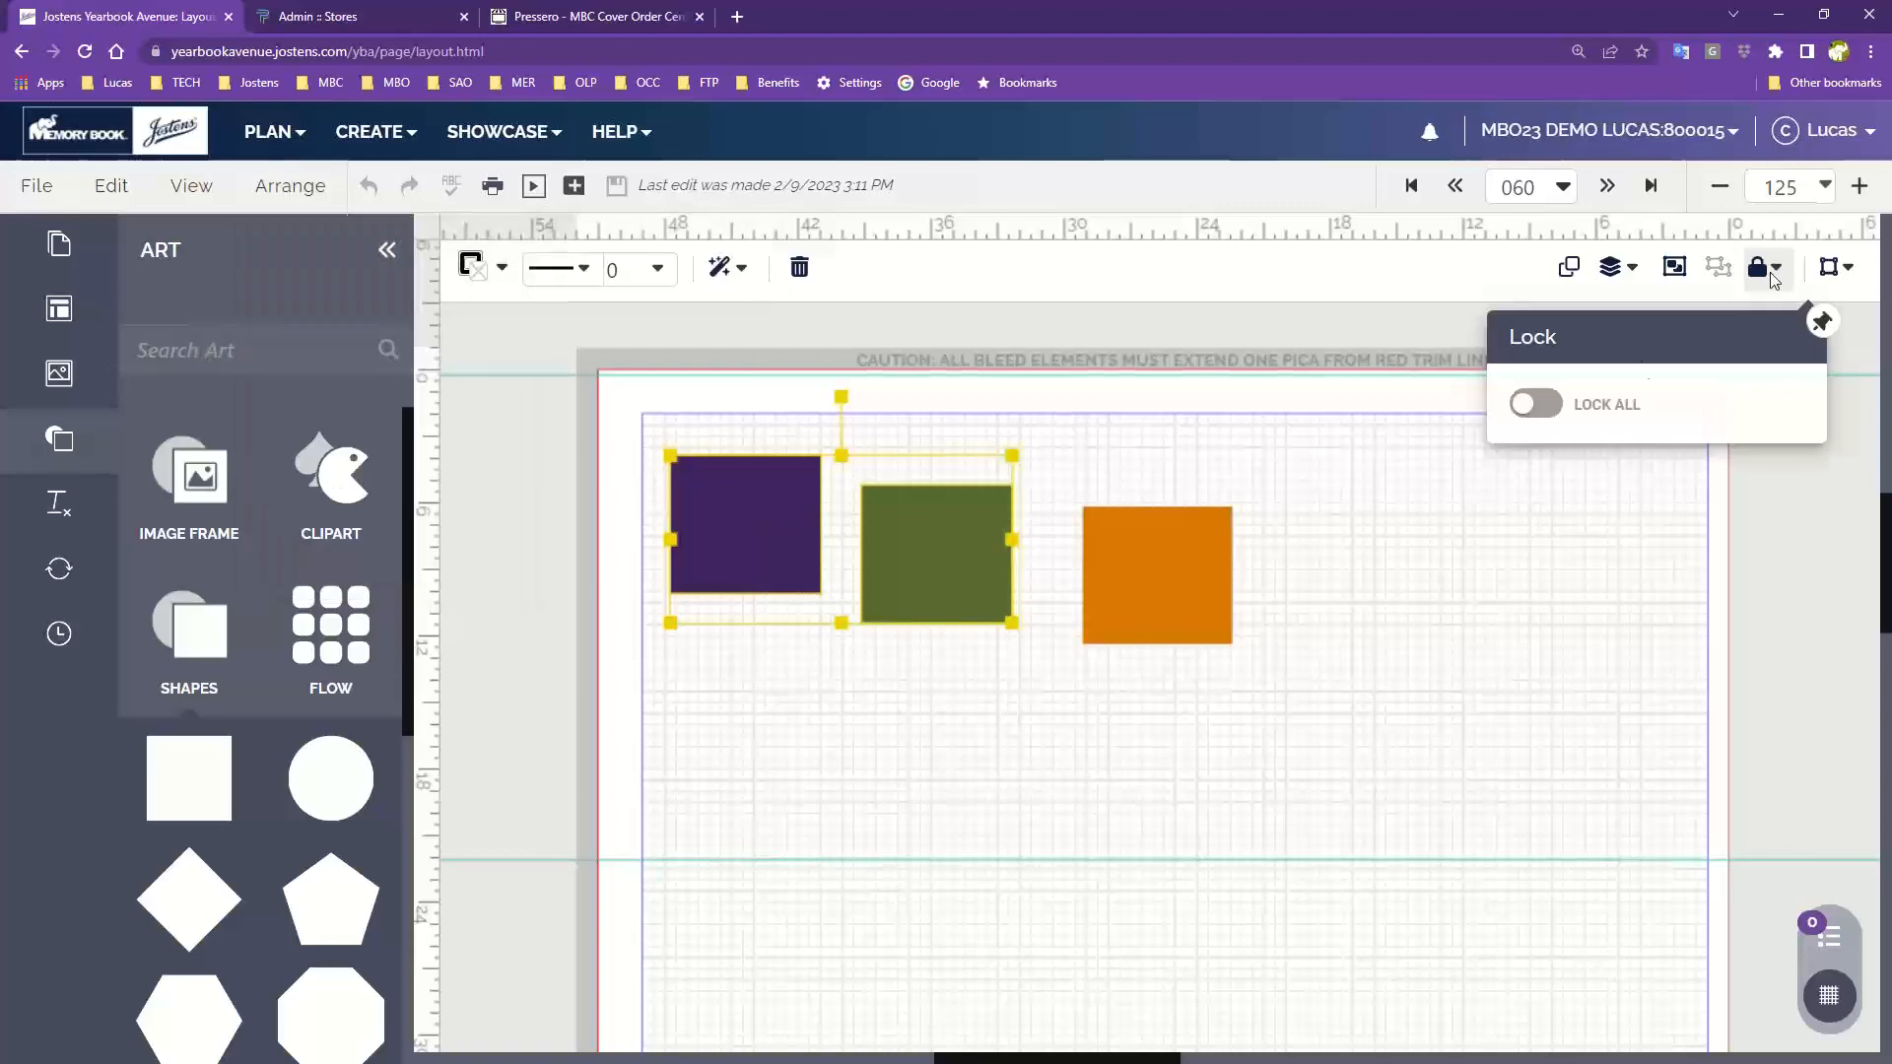
left_click(1543, 405)
left_click(1542, 405)
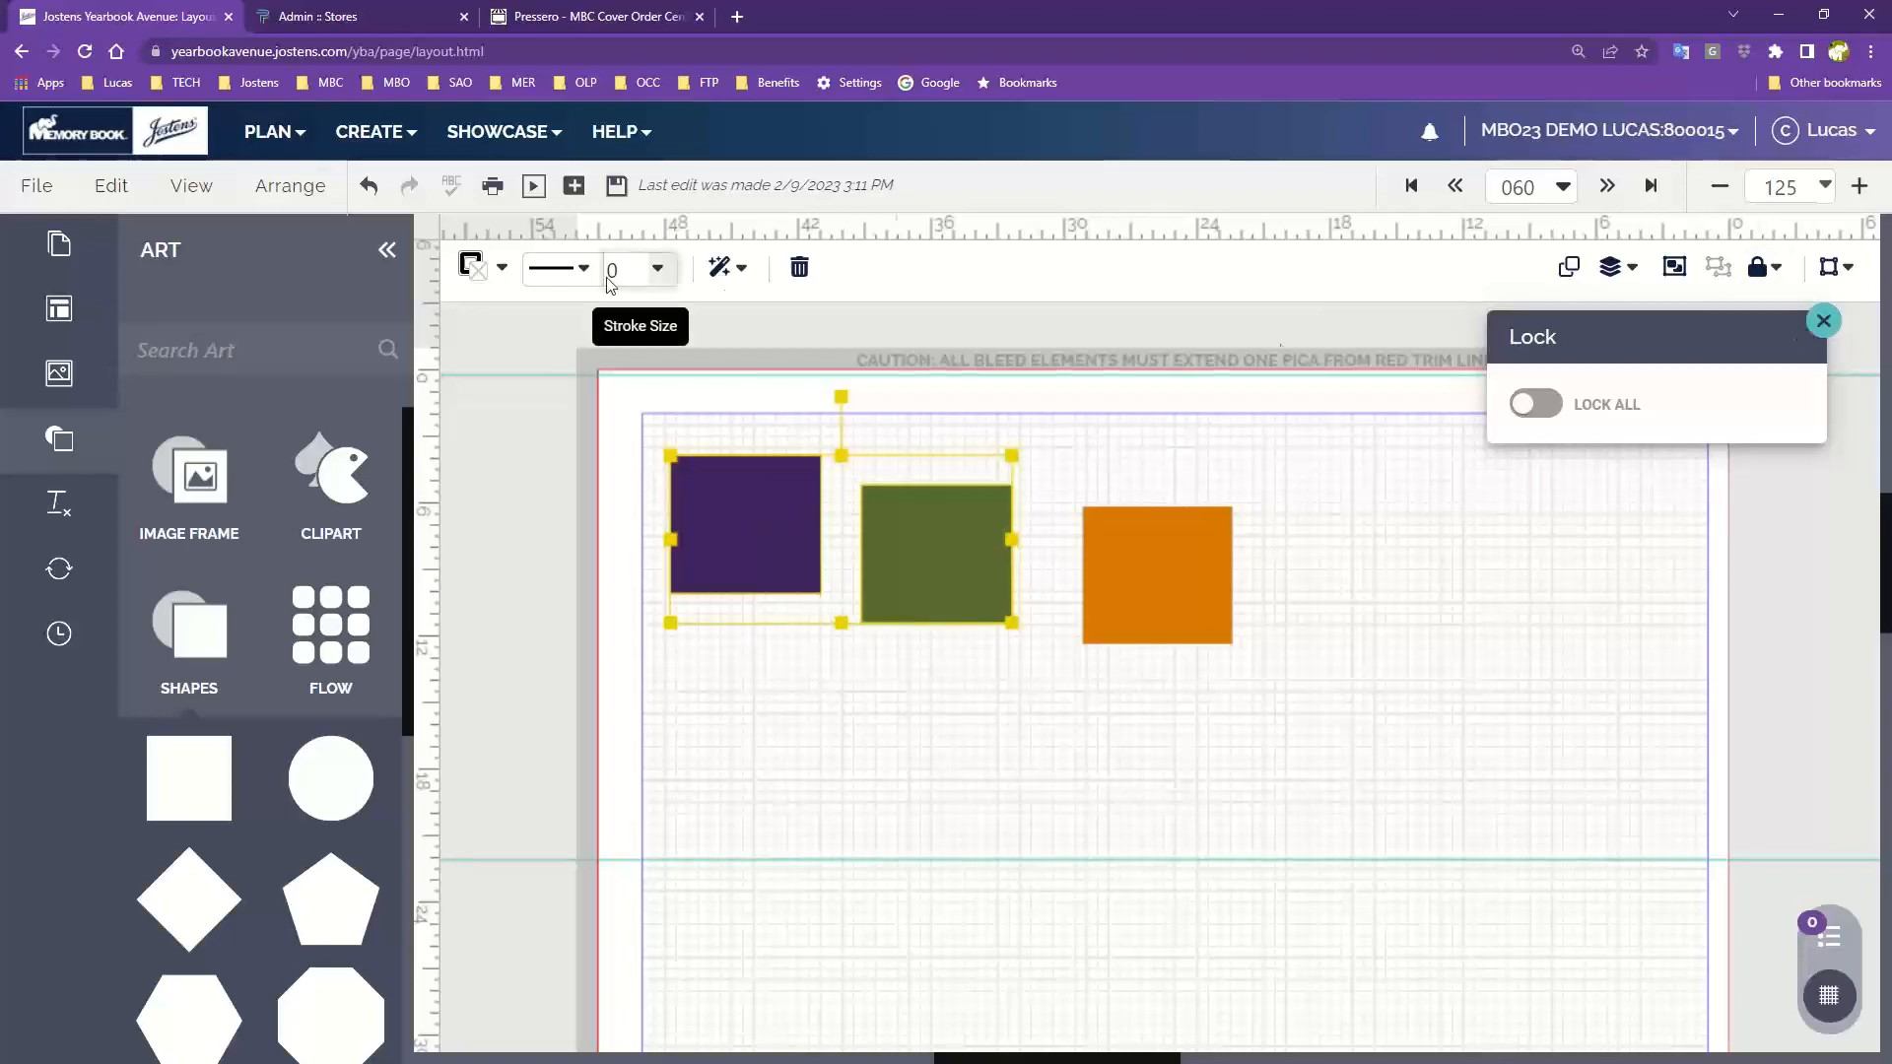
left_click(1823, 323)
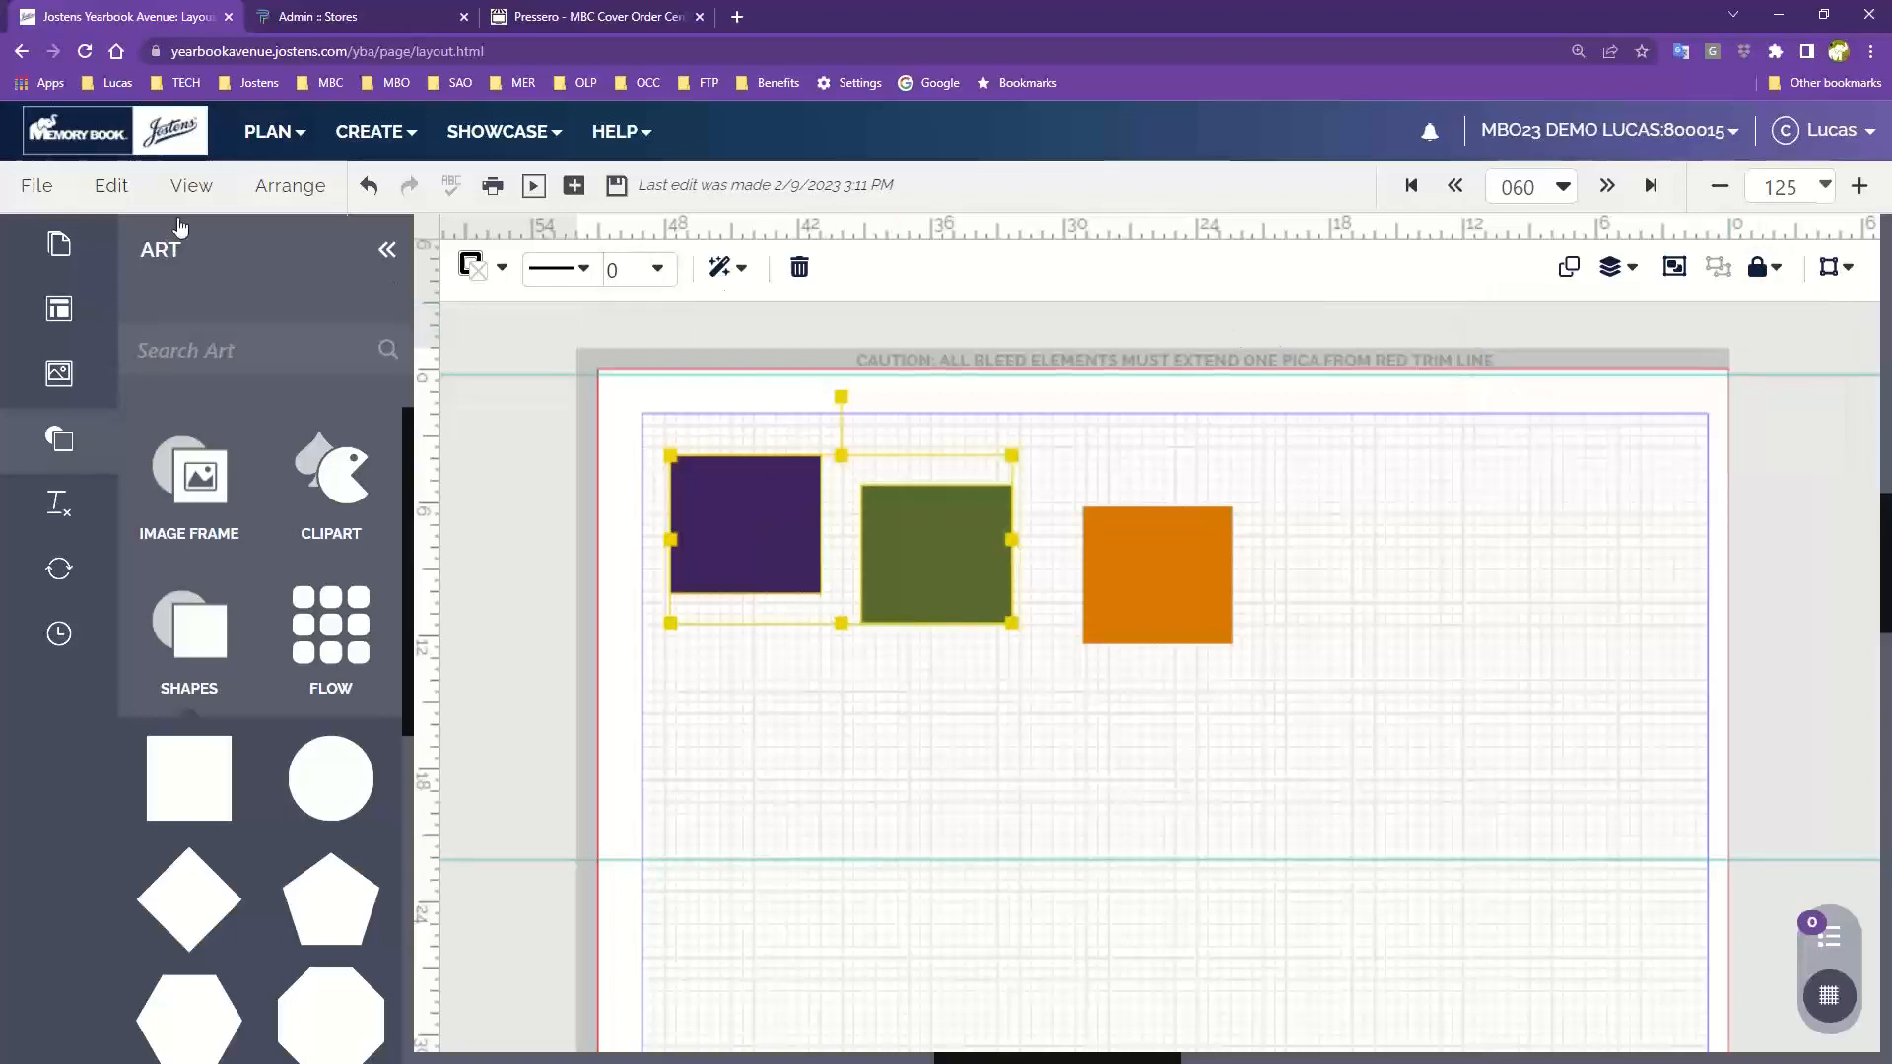
Select all three squares and group them
left_click(290, 185)
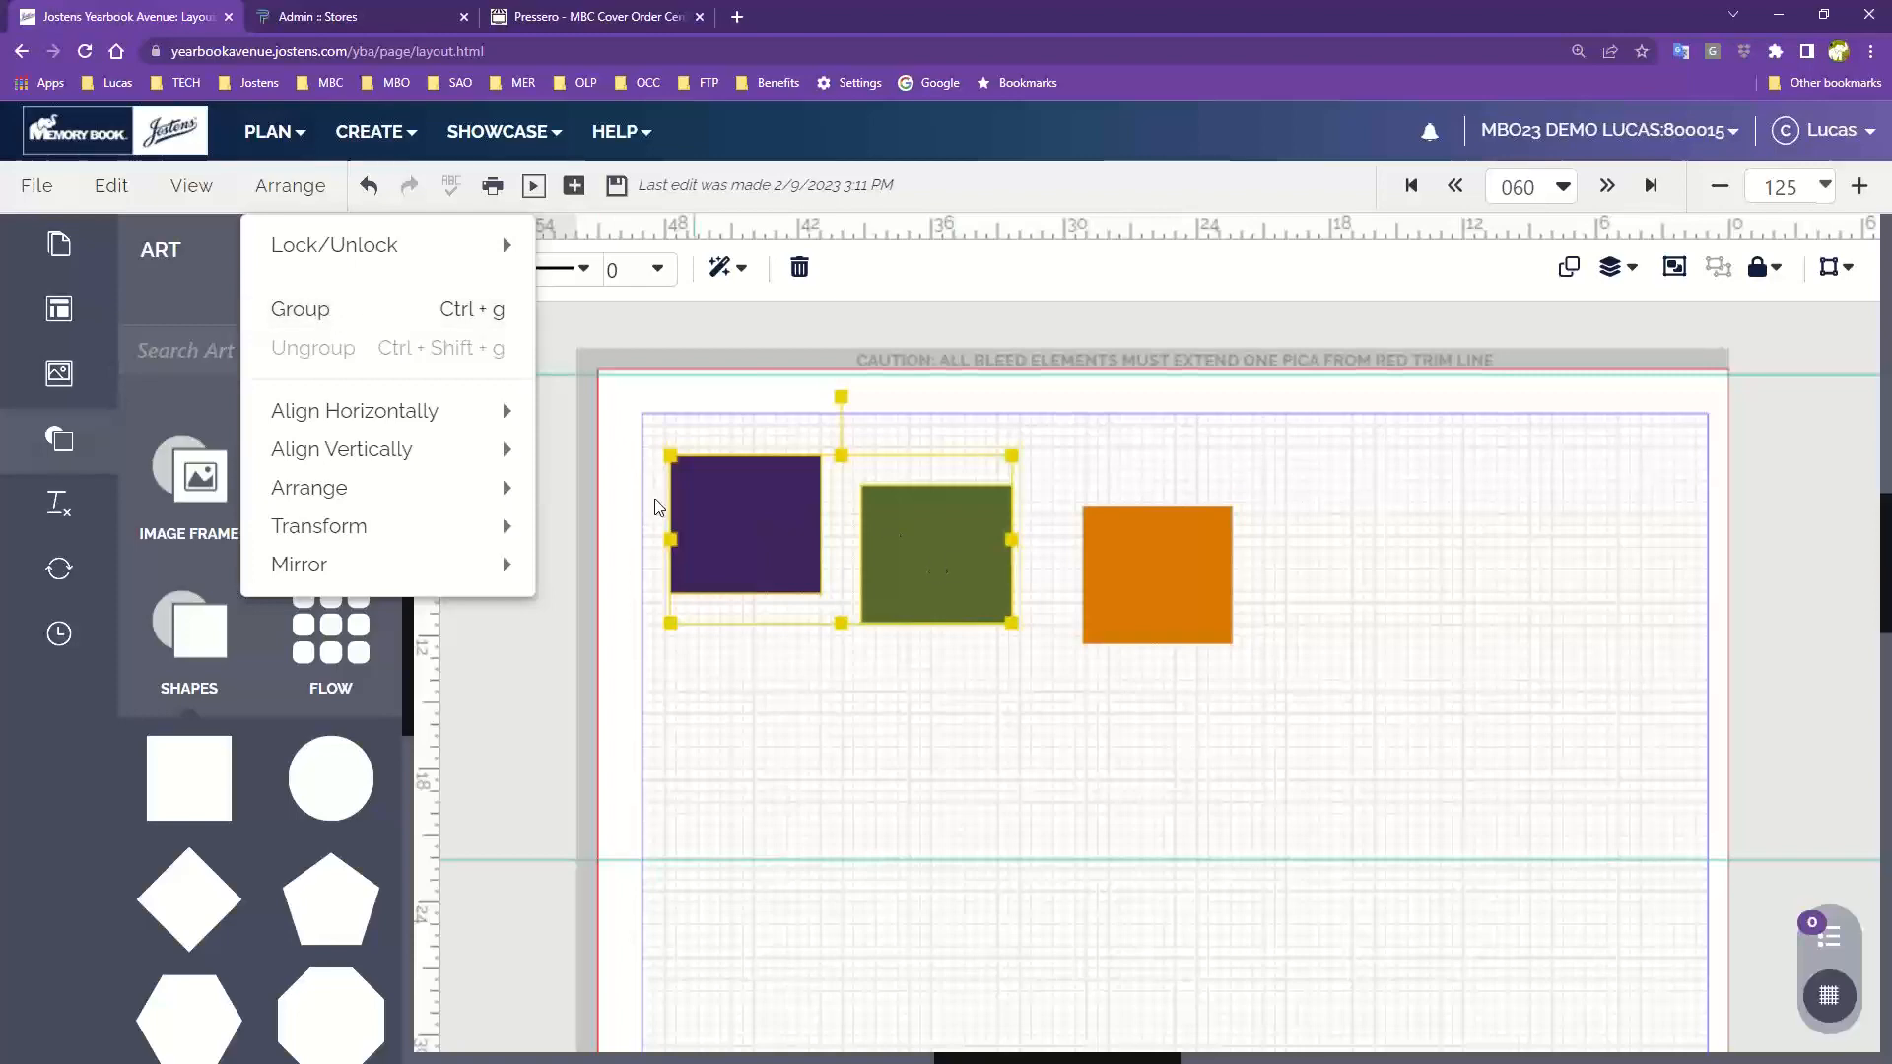
left_click_drag(697, 424, 1225, 604)
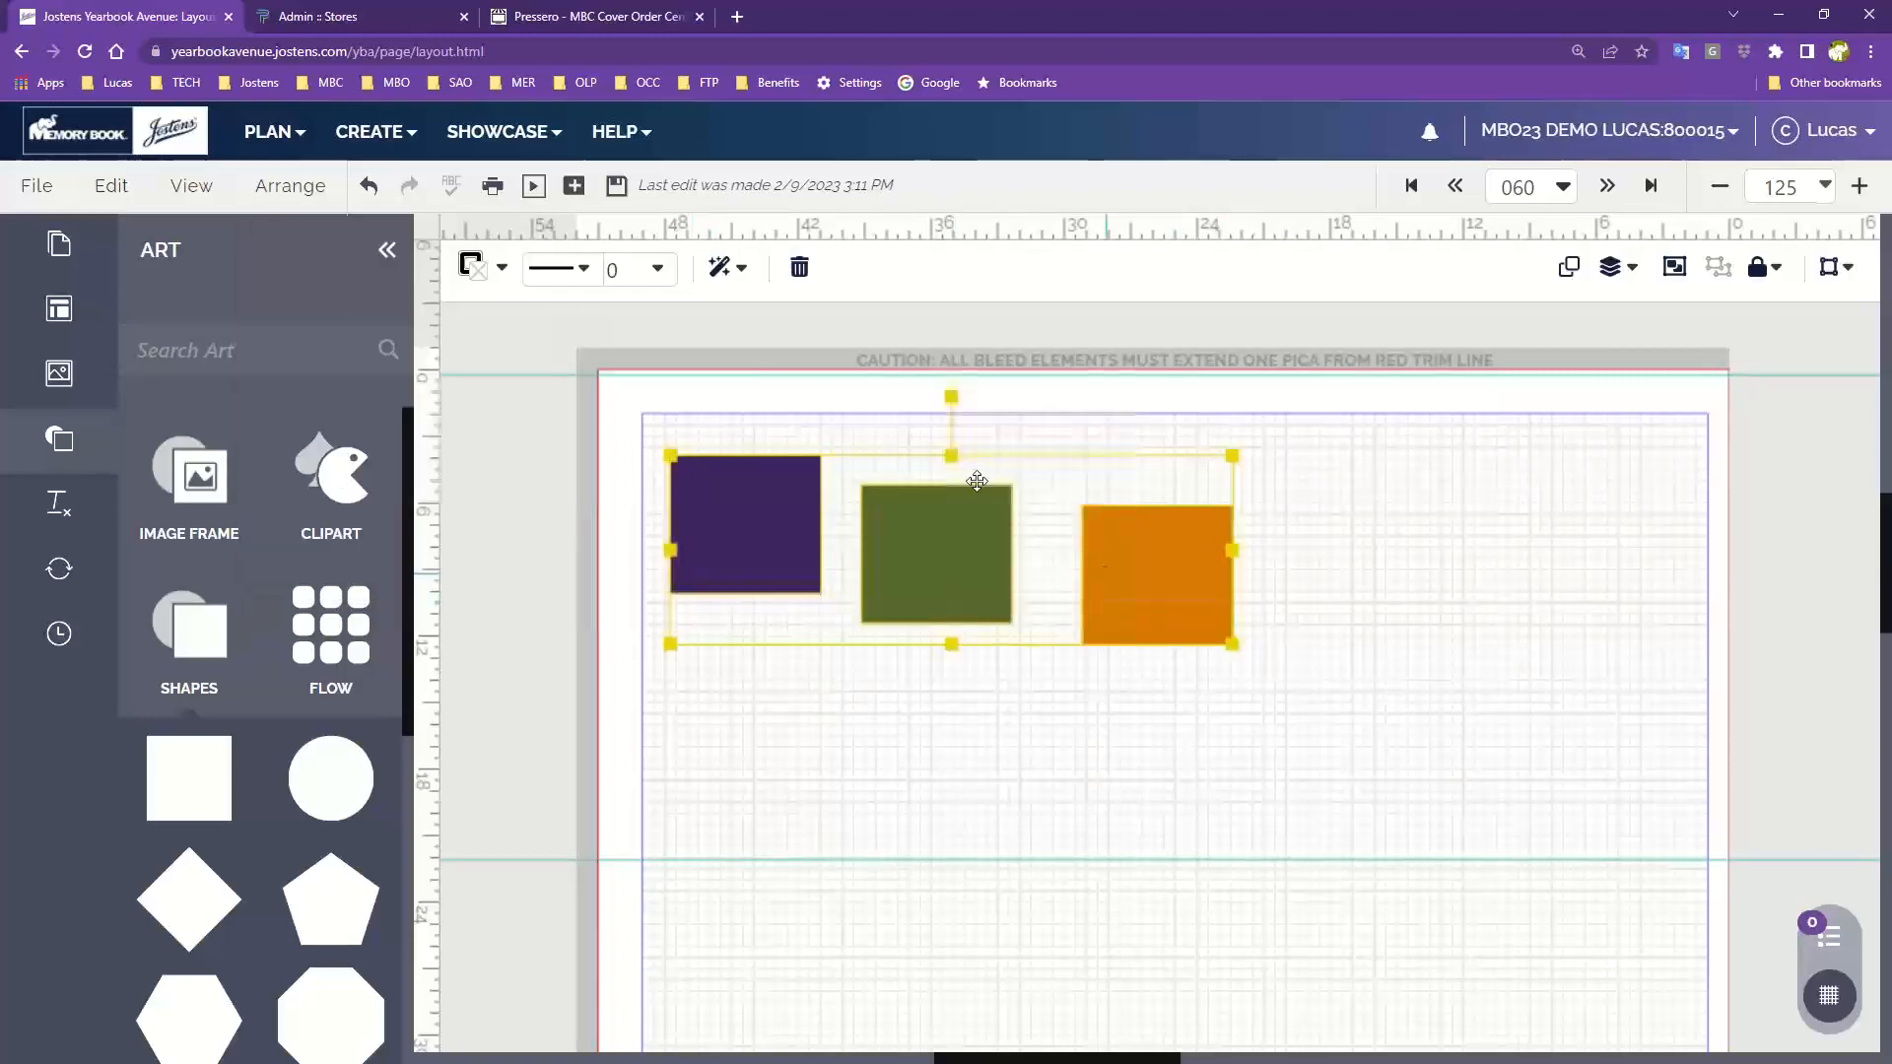
left_click(266, 195)
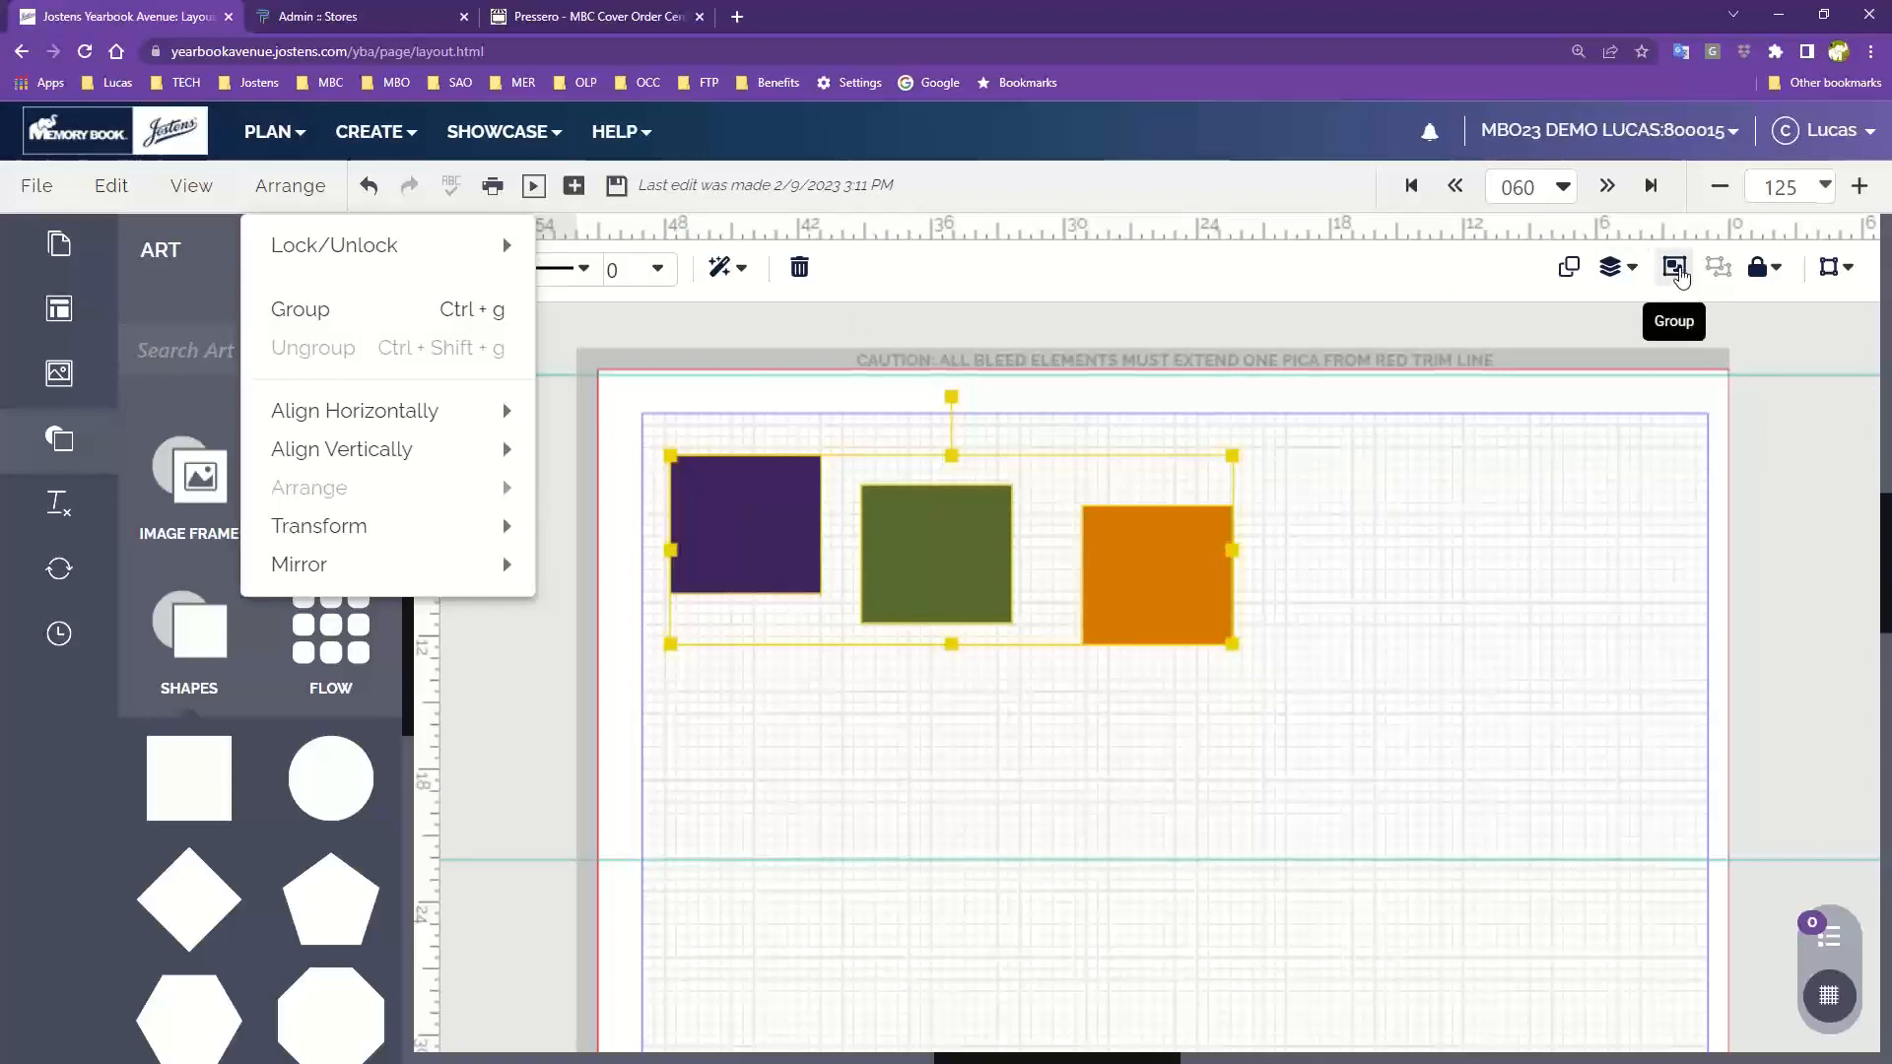
left_click(1677, 271)
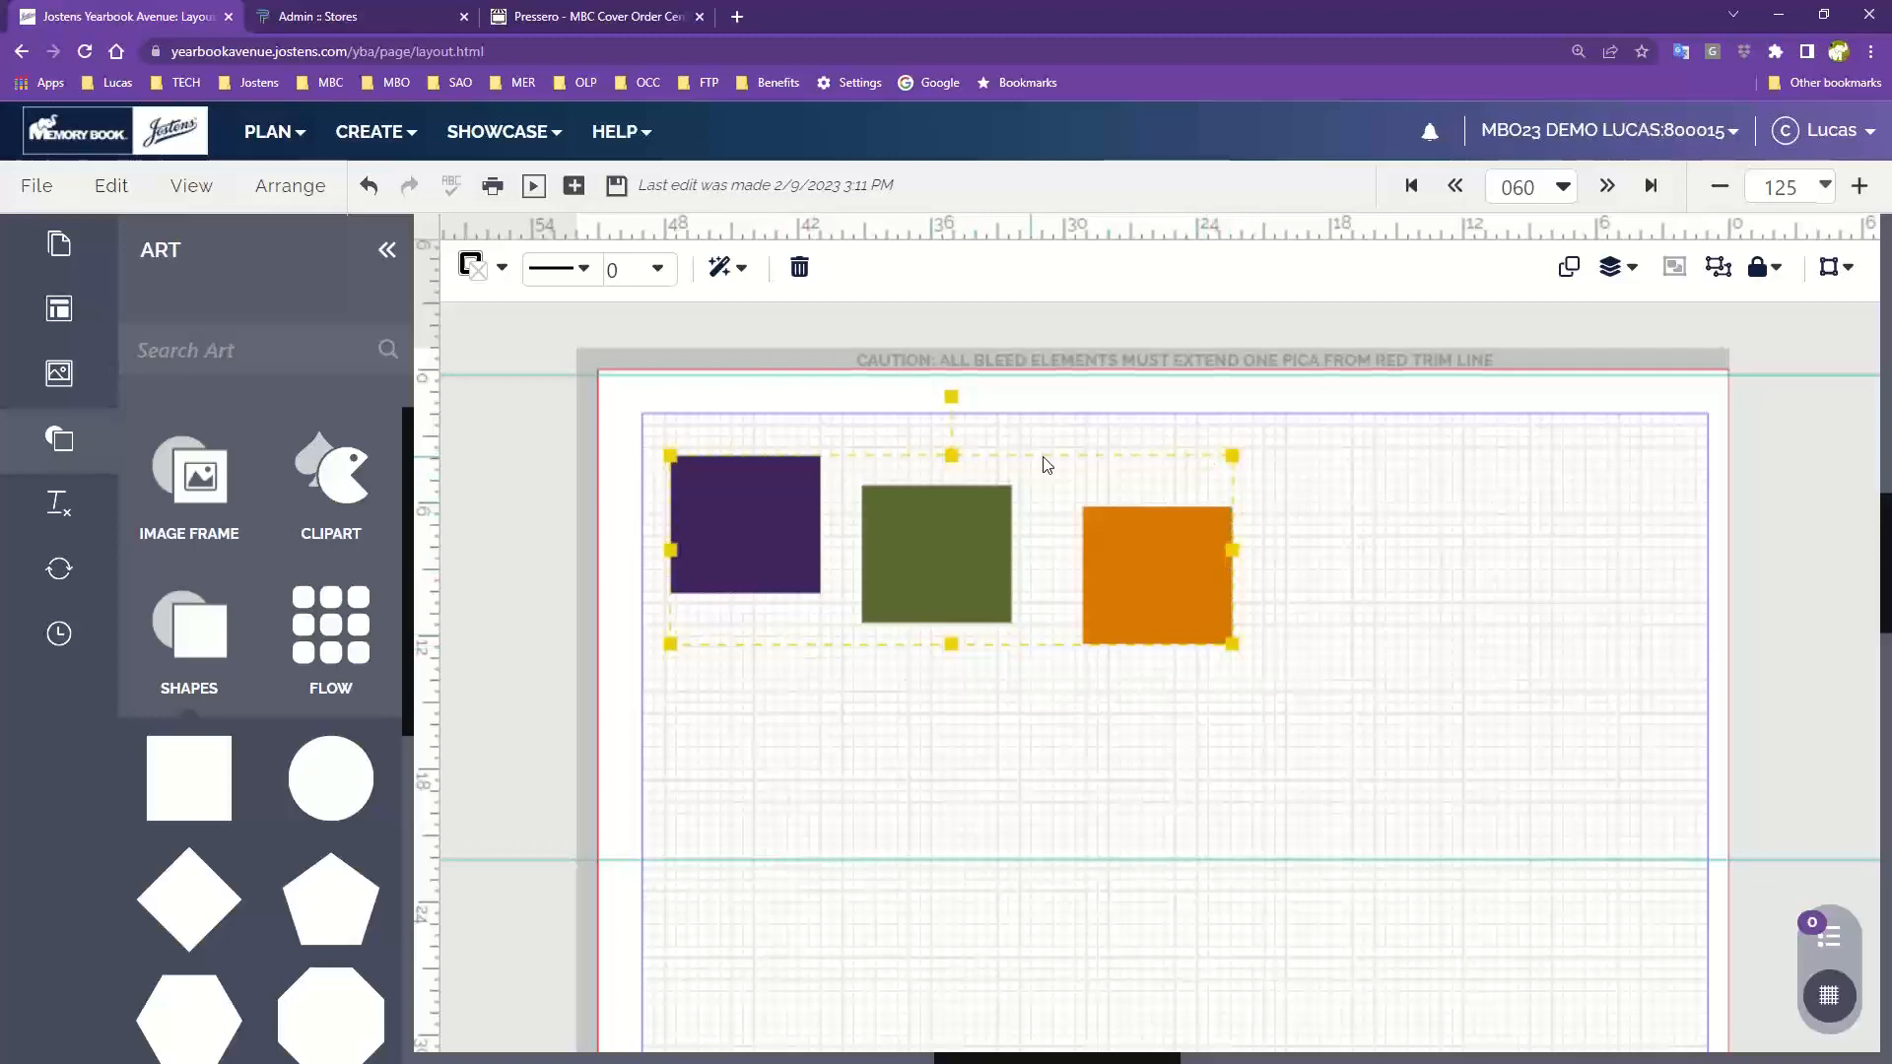
Move the grouped squares down and to the right, then ungroup them
mouse_move(896, 581)
left_mouse_down()
mouse_move(1027, 671)
mouse_move(909, 747)
mouse_move(866, 688)
mouse_move(883, 574)
left_mouse_up()
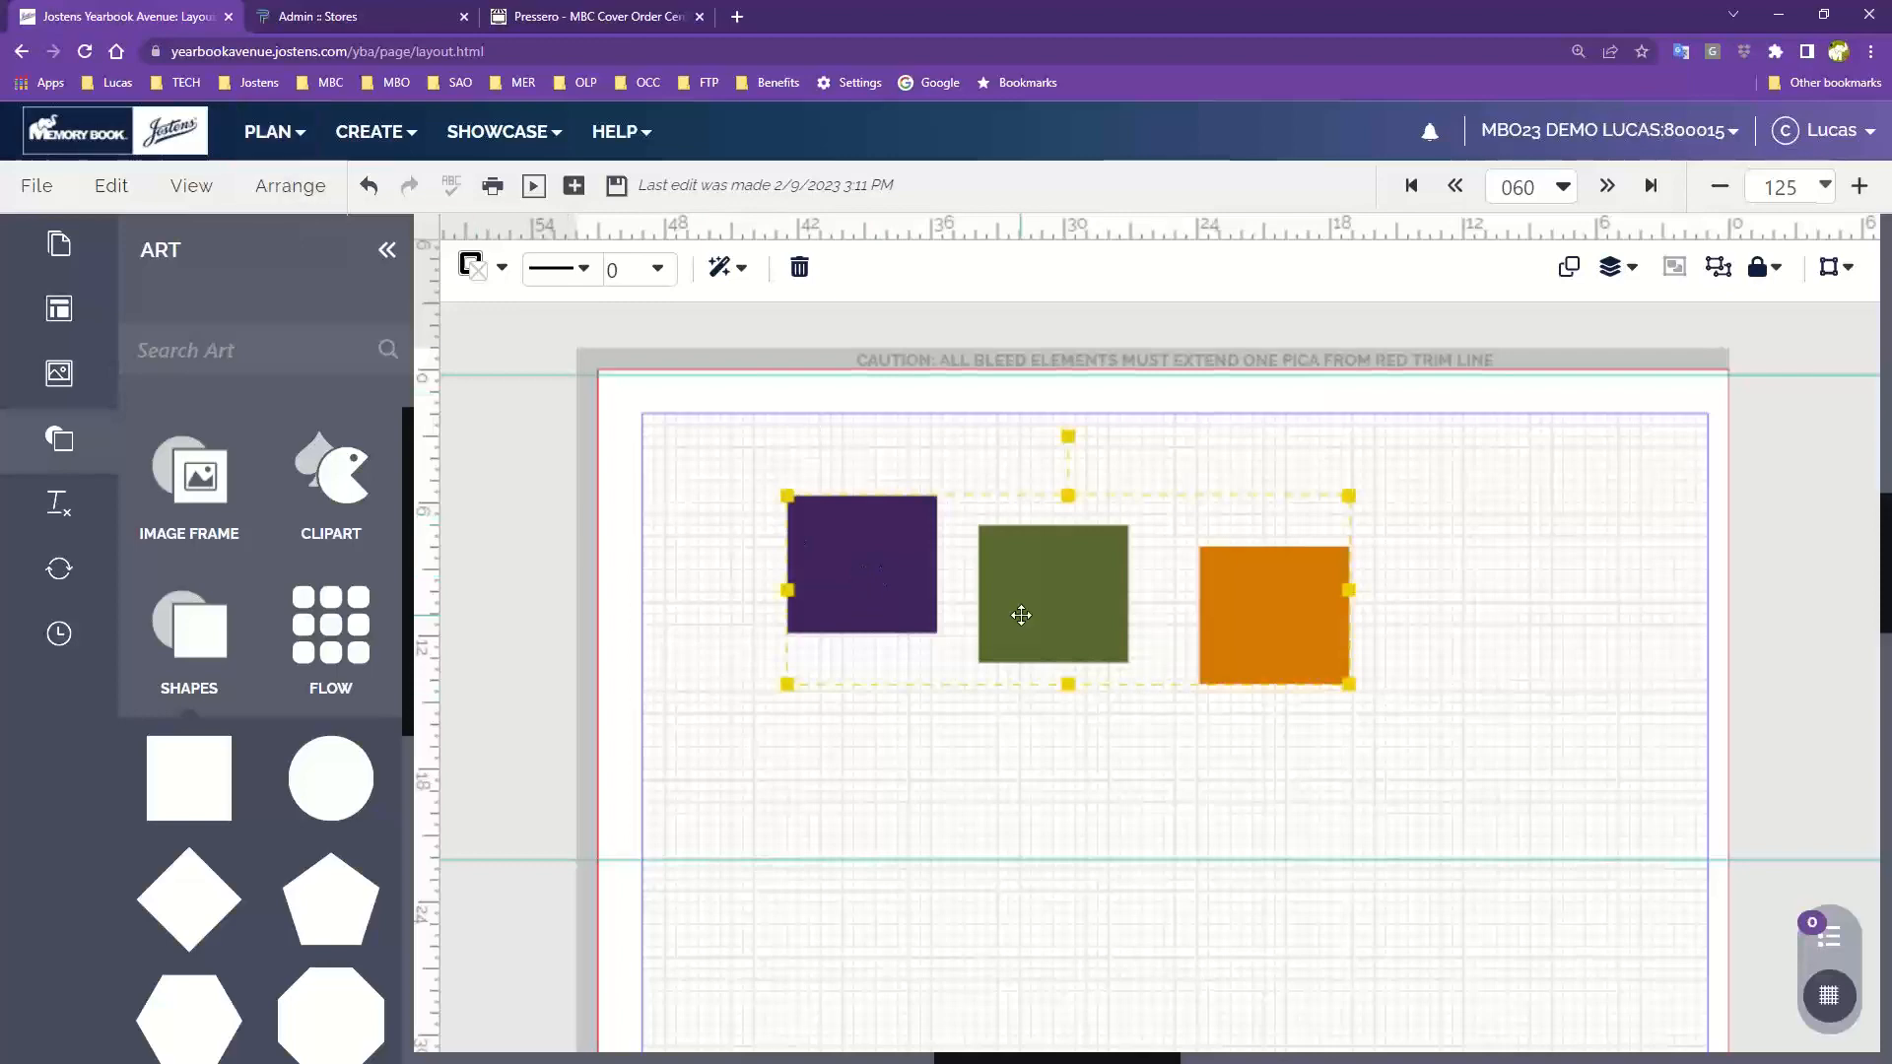
left_click_drag(1062, 607, 1058, 609)
left_click(286, 186)
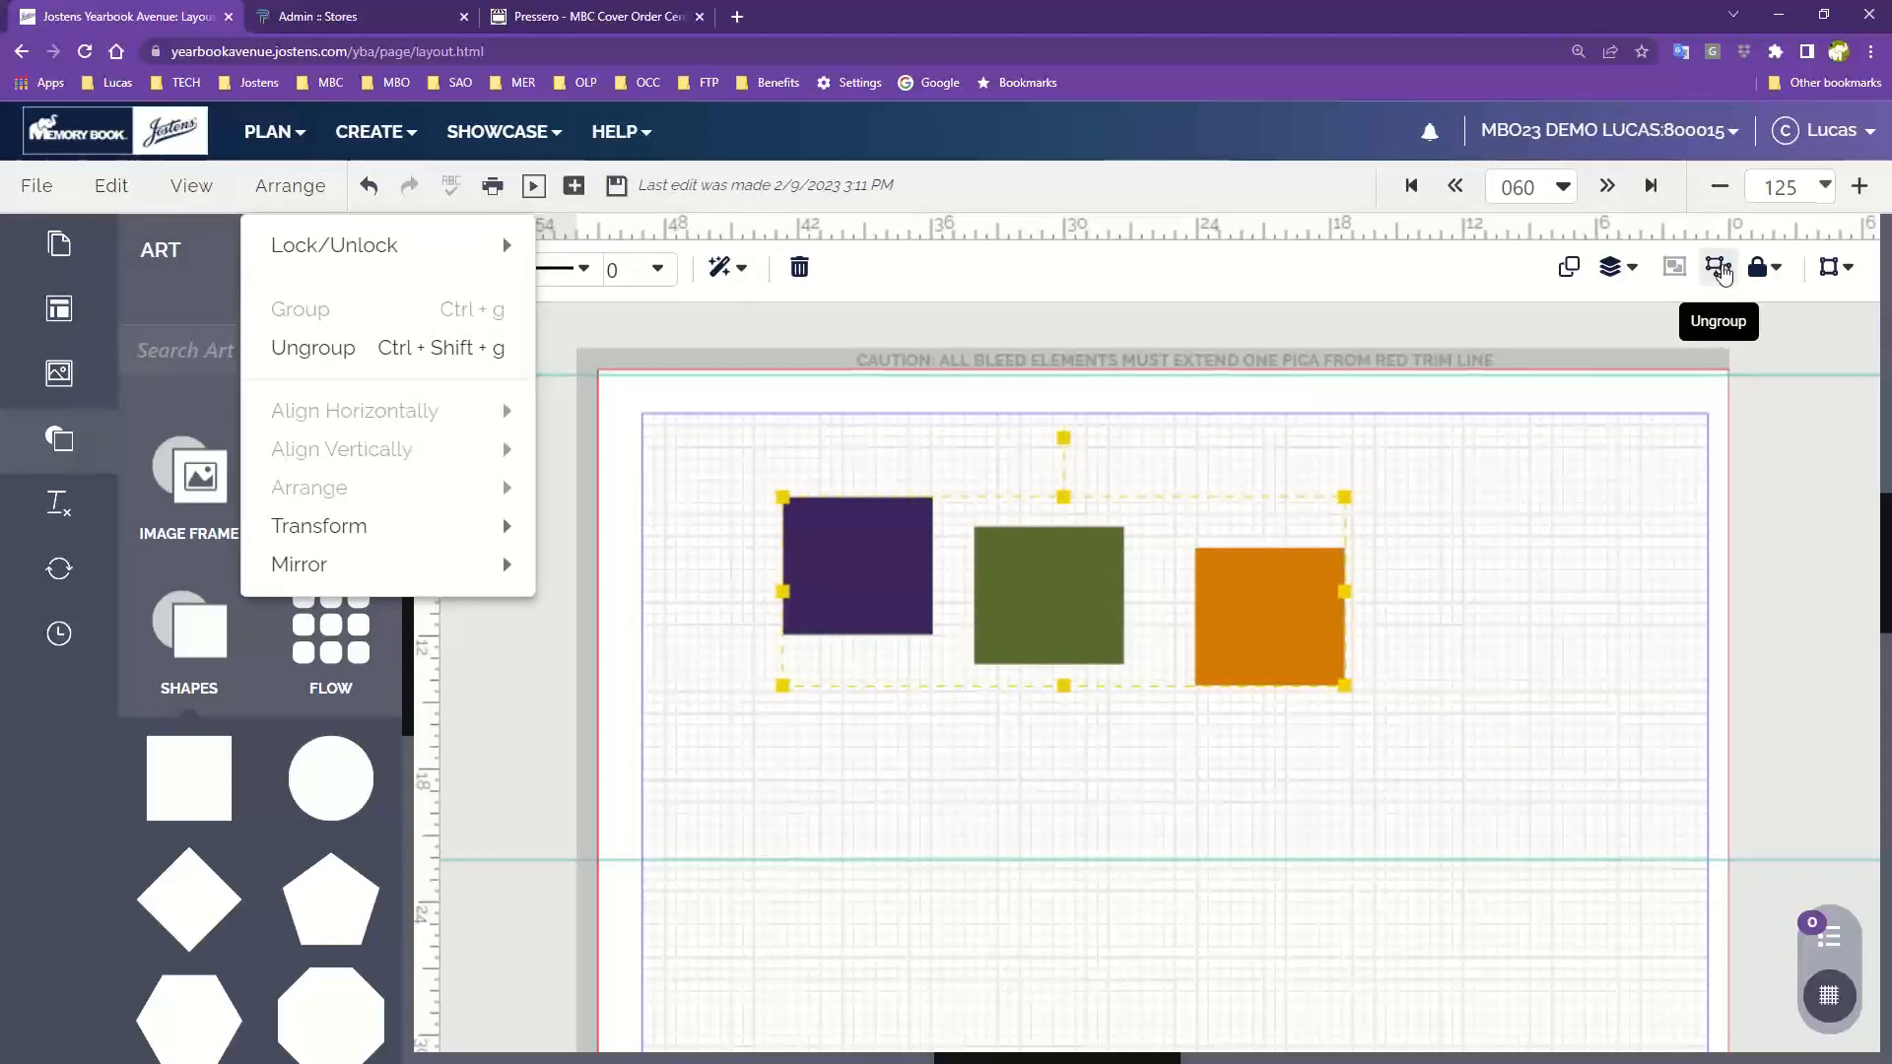
left_click(1720, 271)
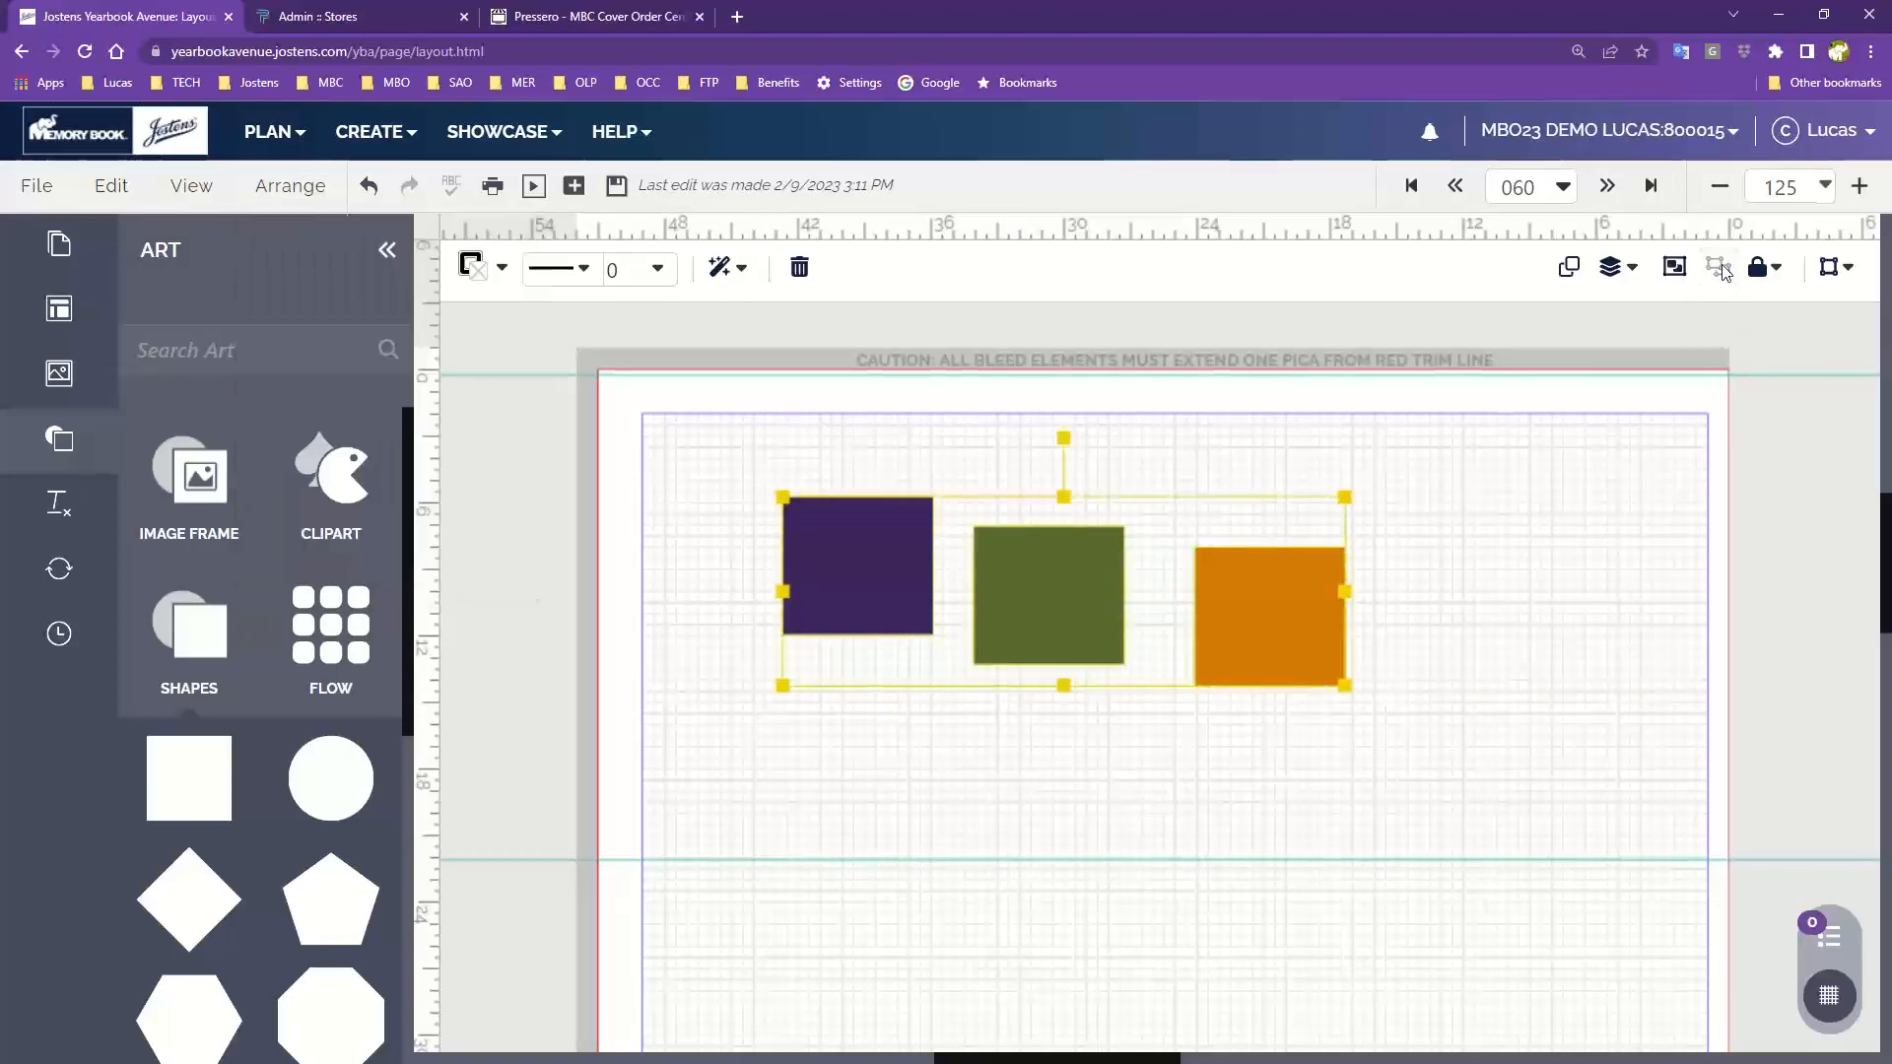
left_click(279, 190)
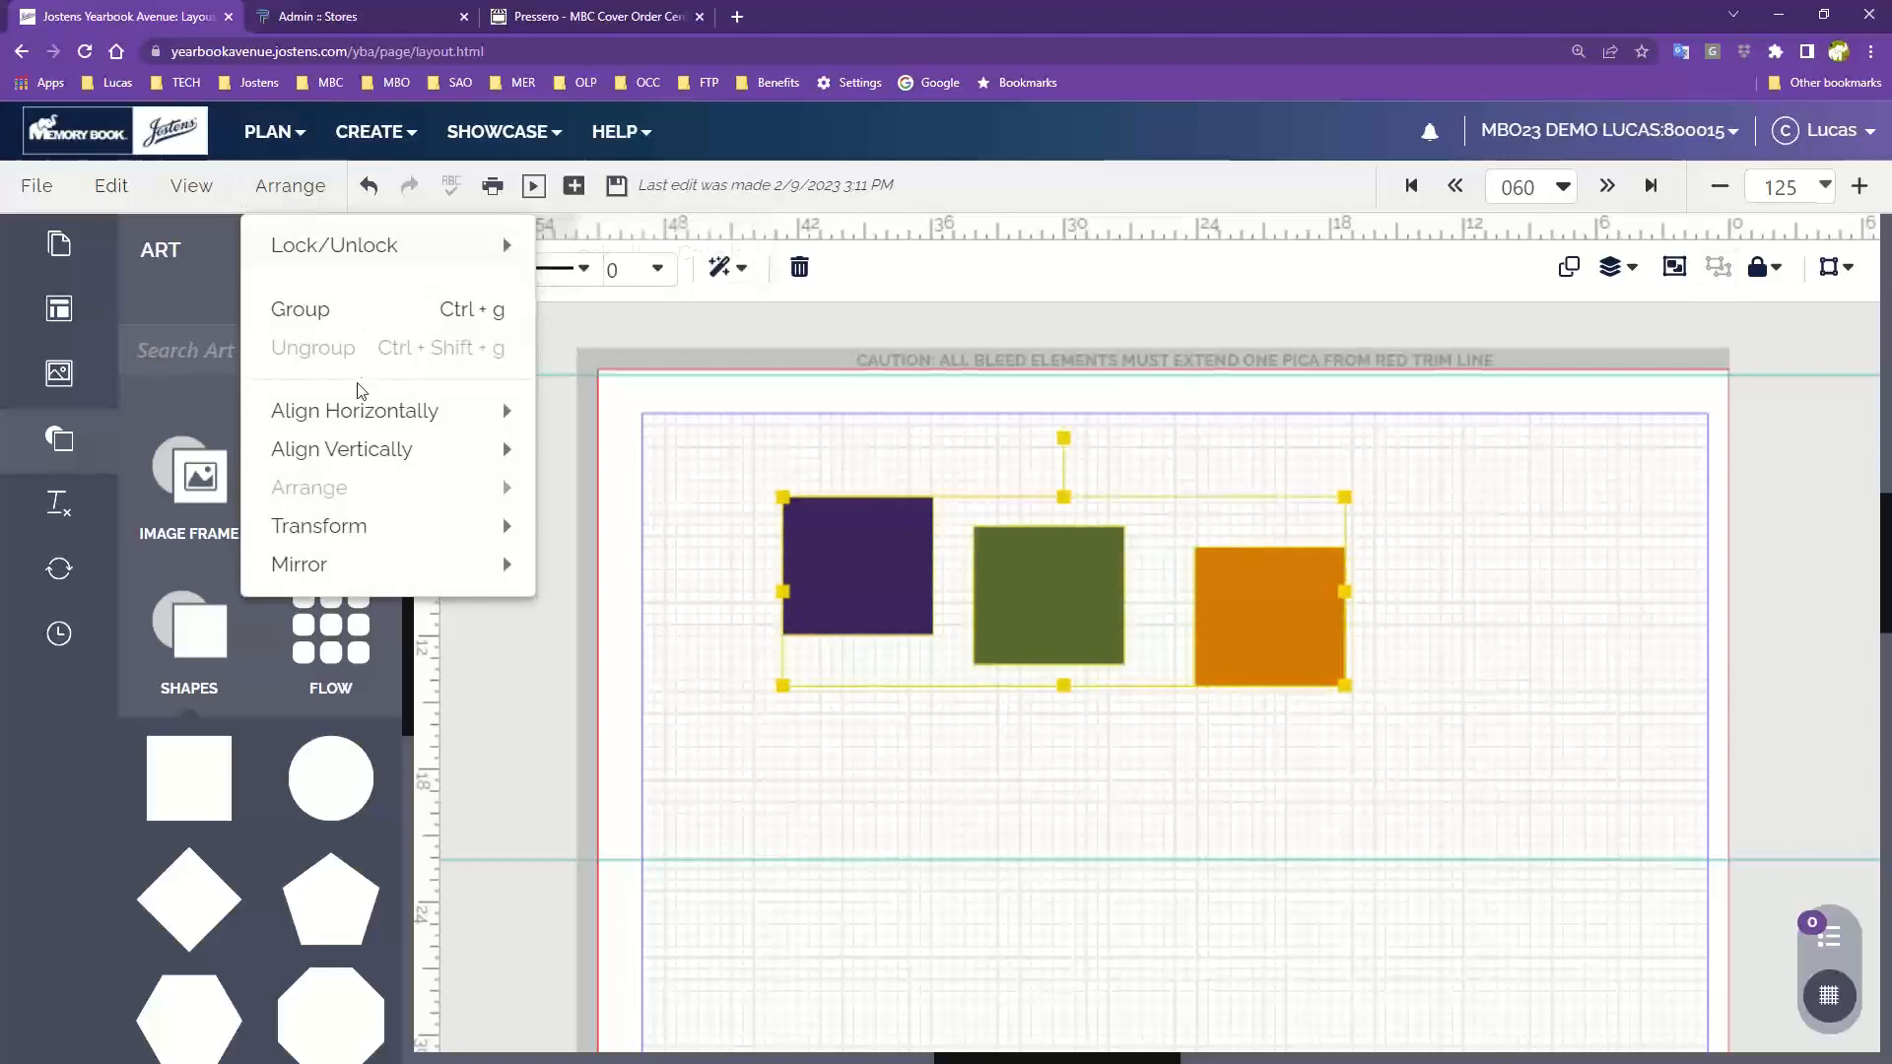
mouse_move(351, 409)
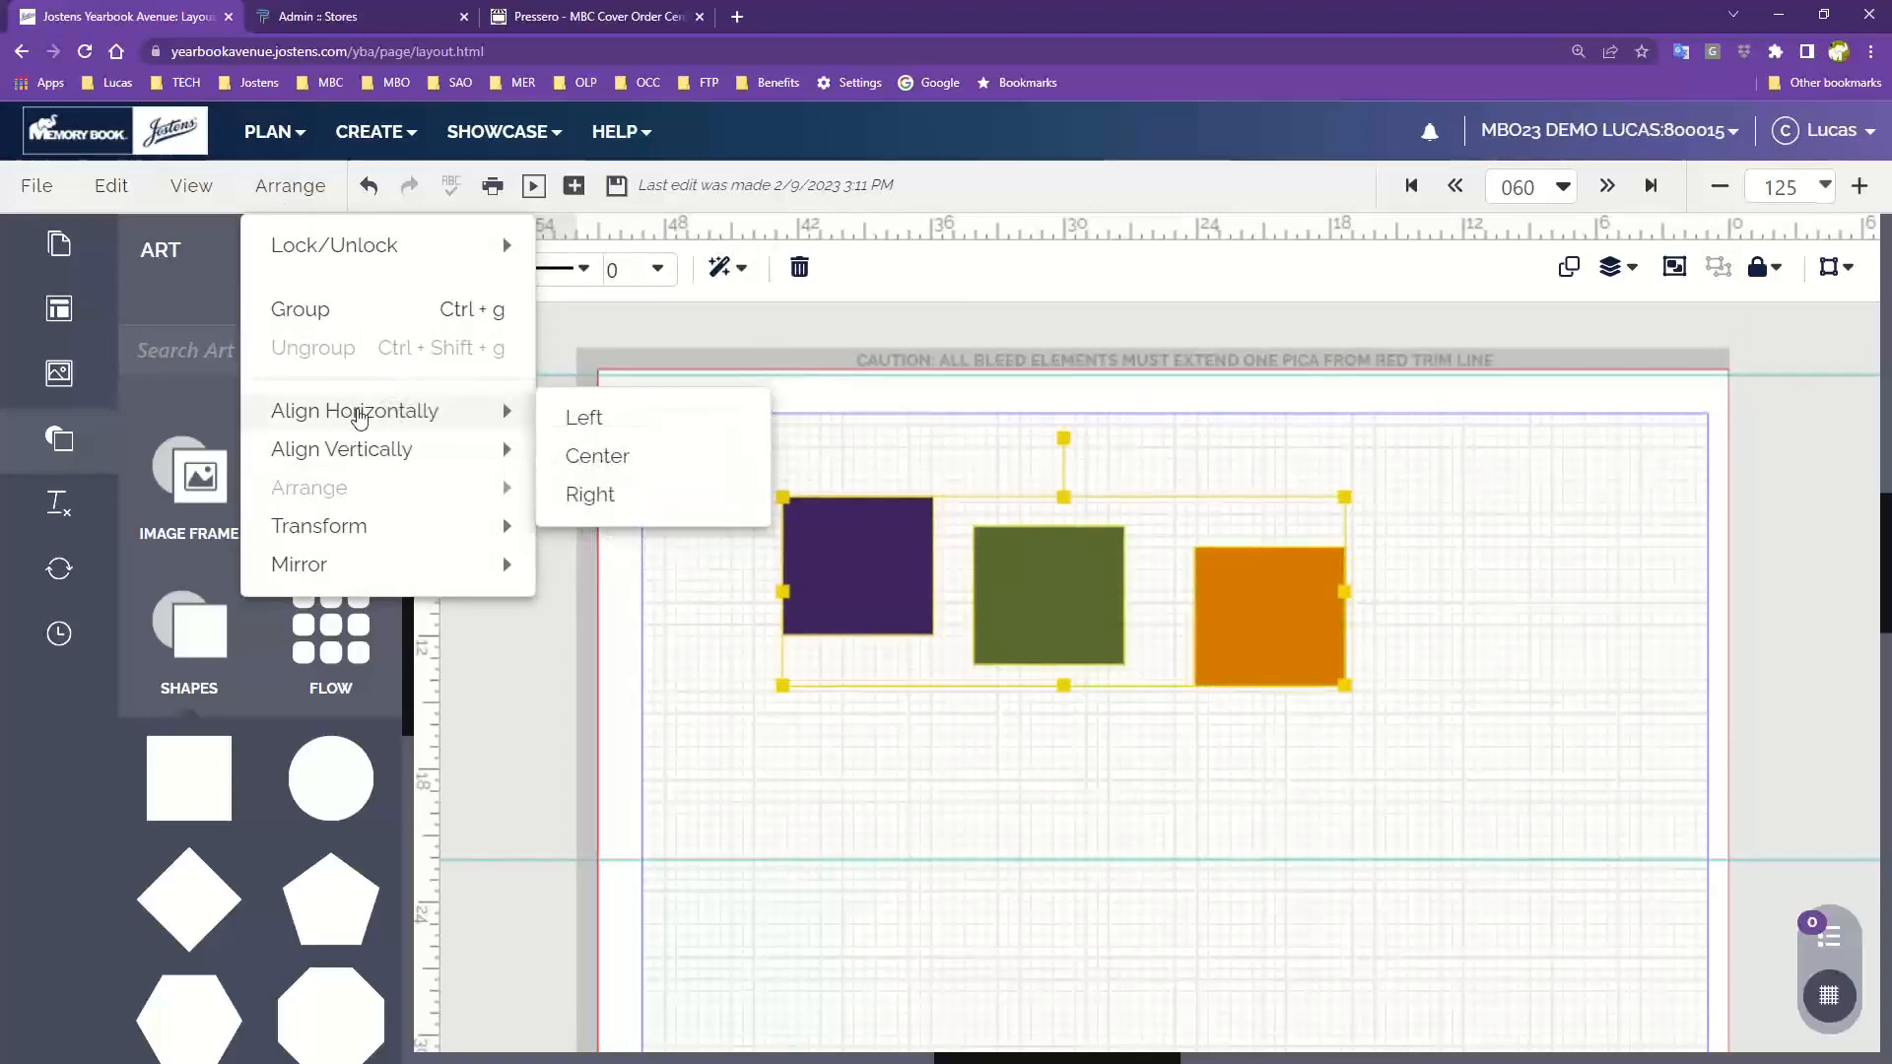
left_click(937, 410)
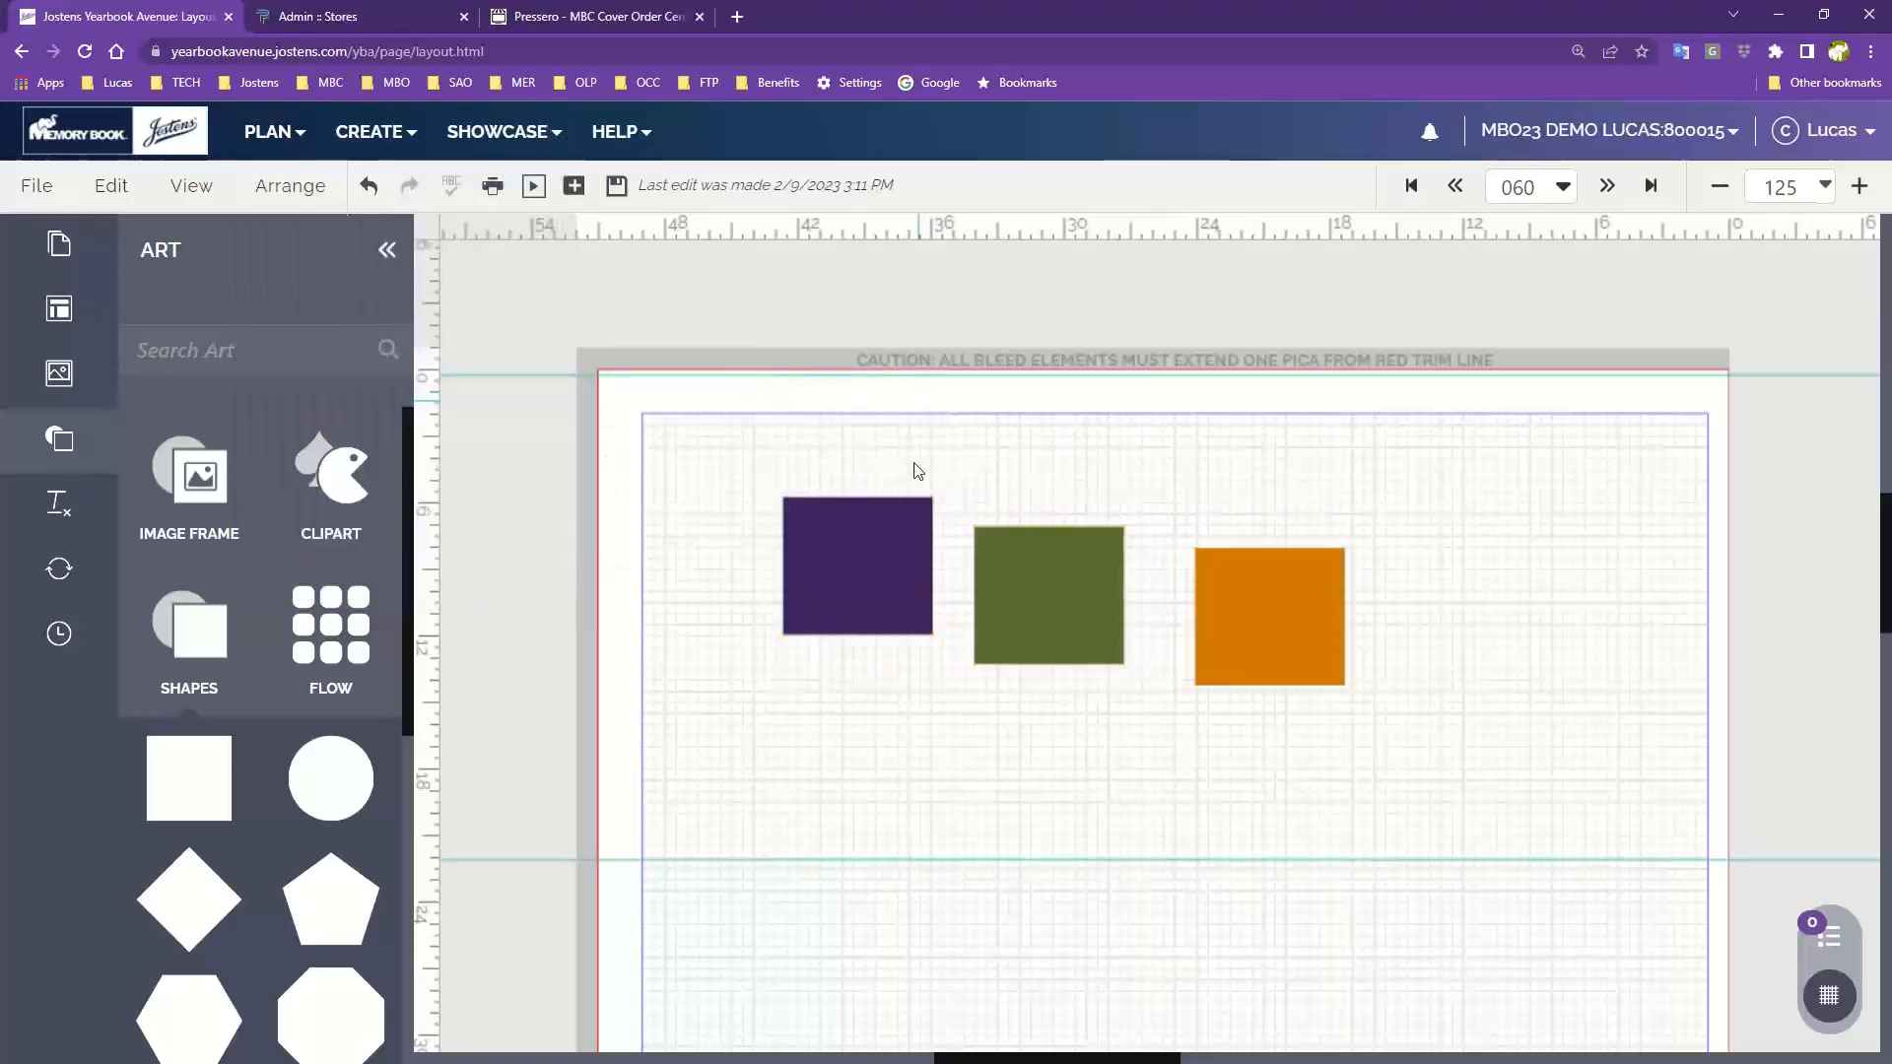
Rearrange the squares into a rough vertical stack with purple on top, green in the middle and orange below
left_click_drag(900, 531, 890, 468)
left_click_drag(1044, 591, 907, 653)
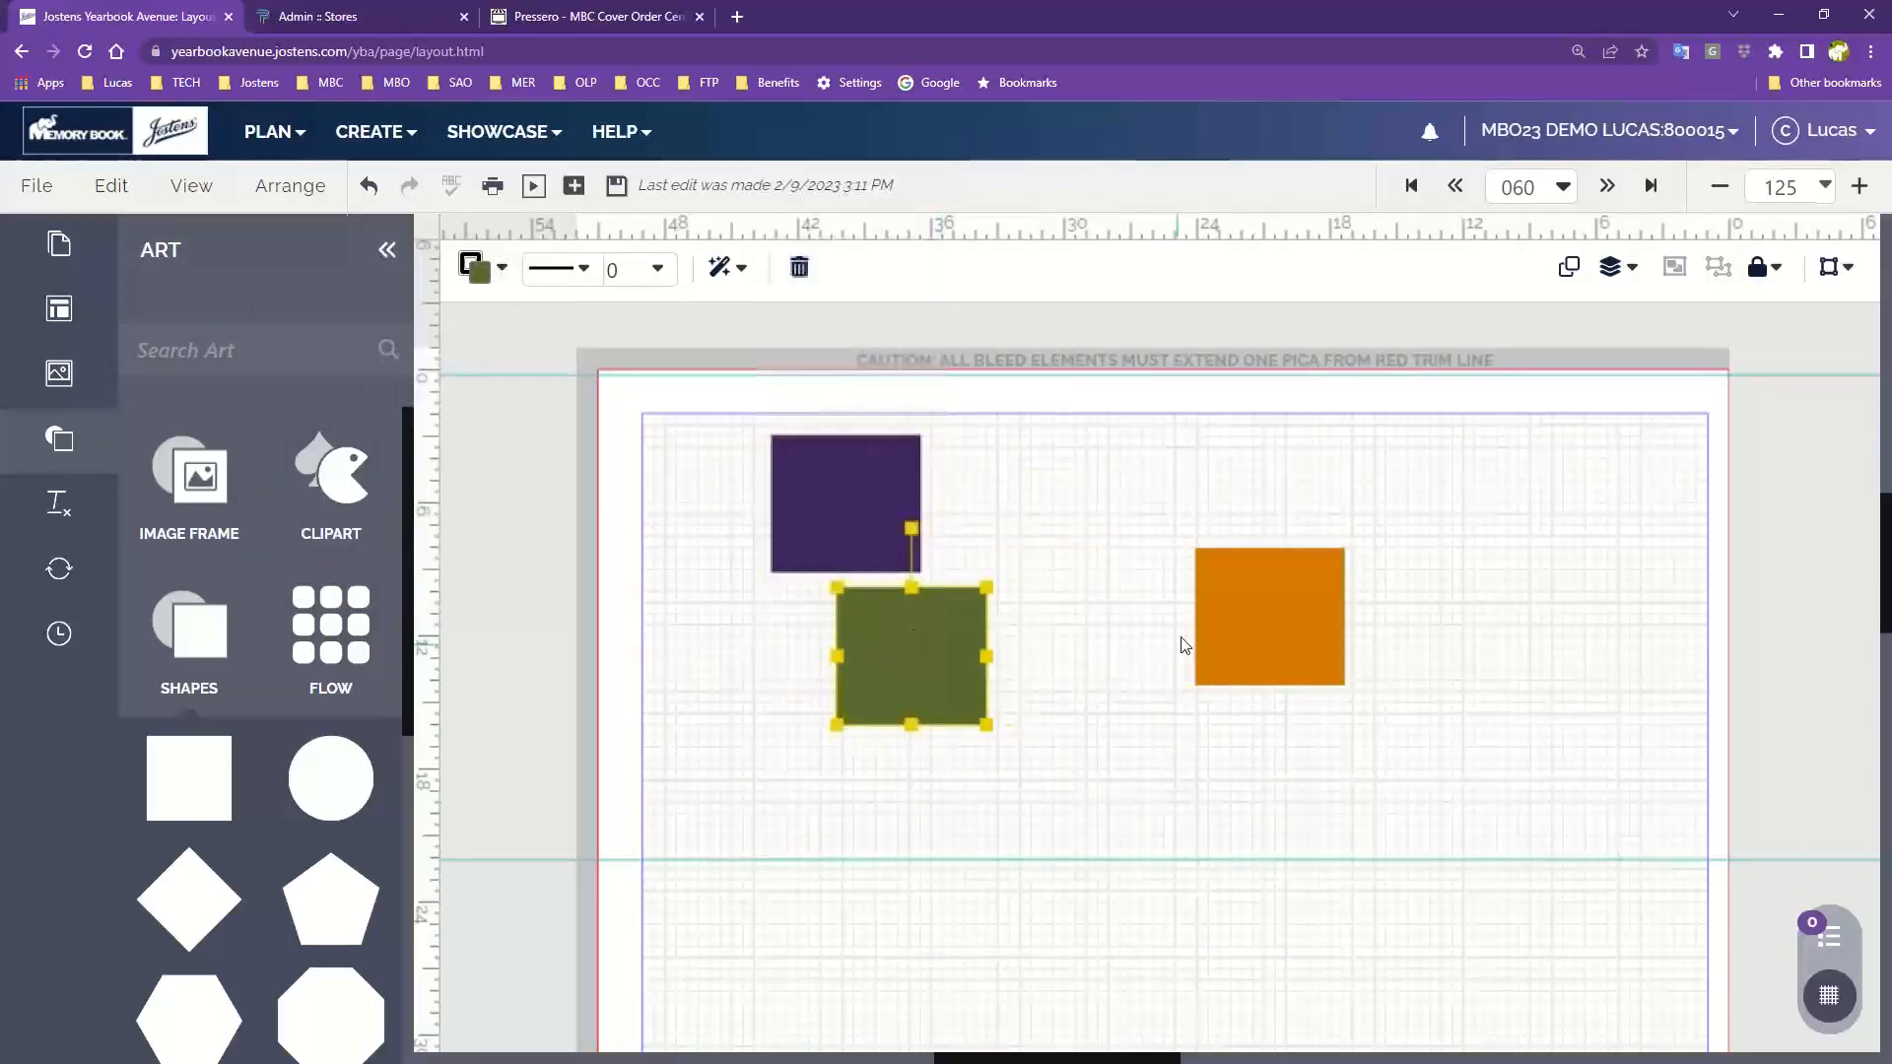
left_click_drag(1238, 623, 899, 826)
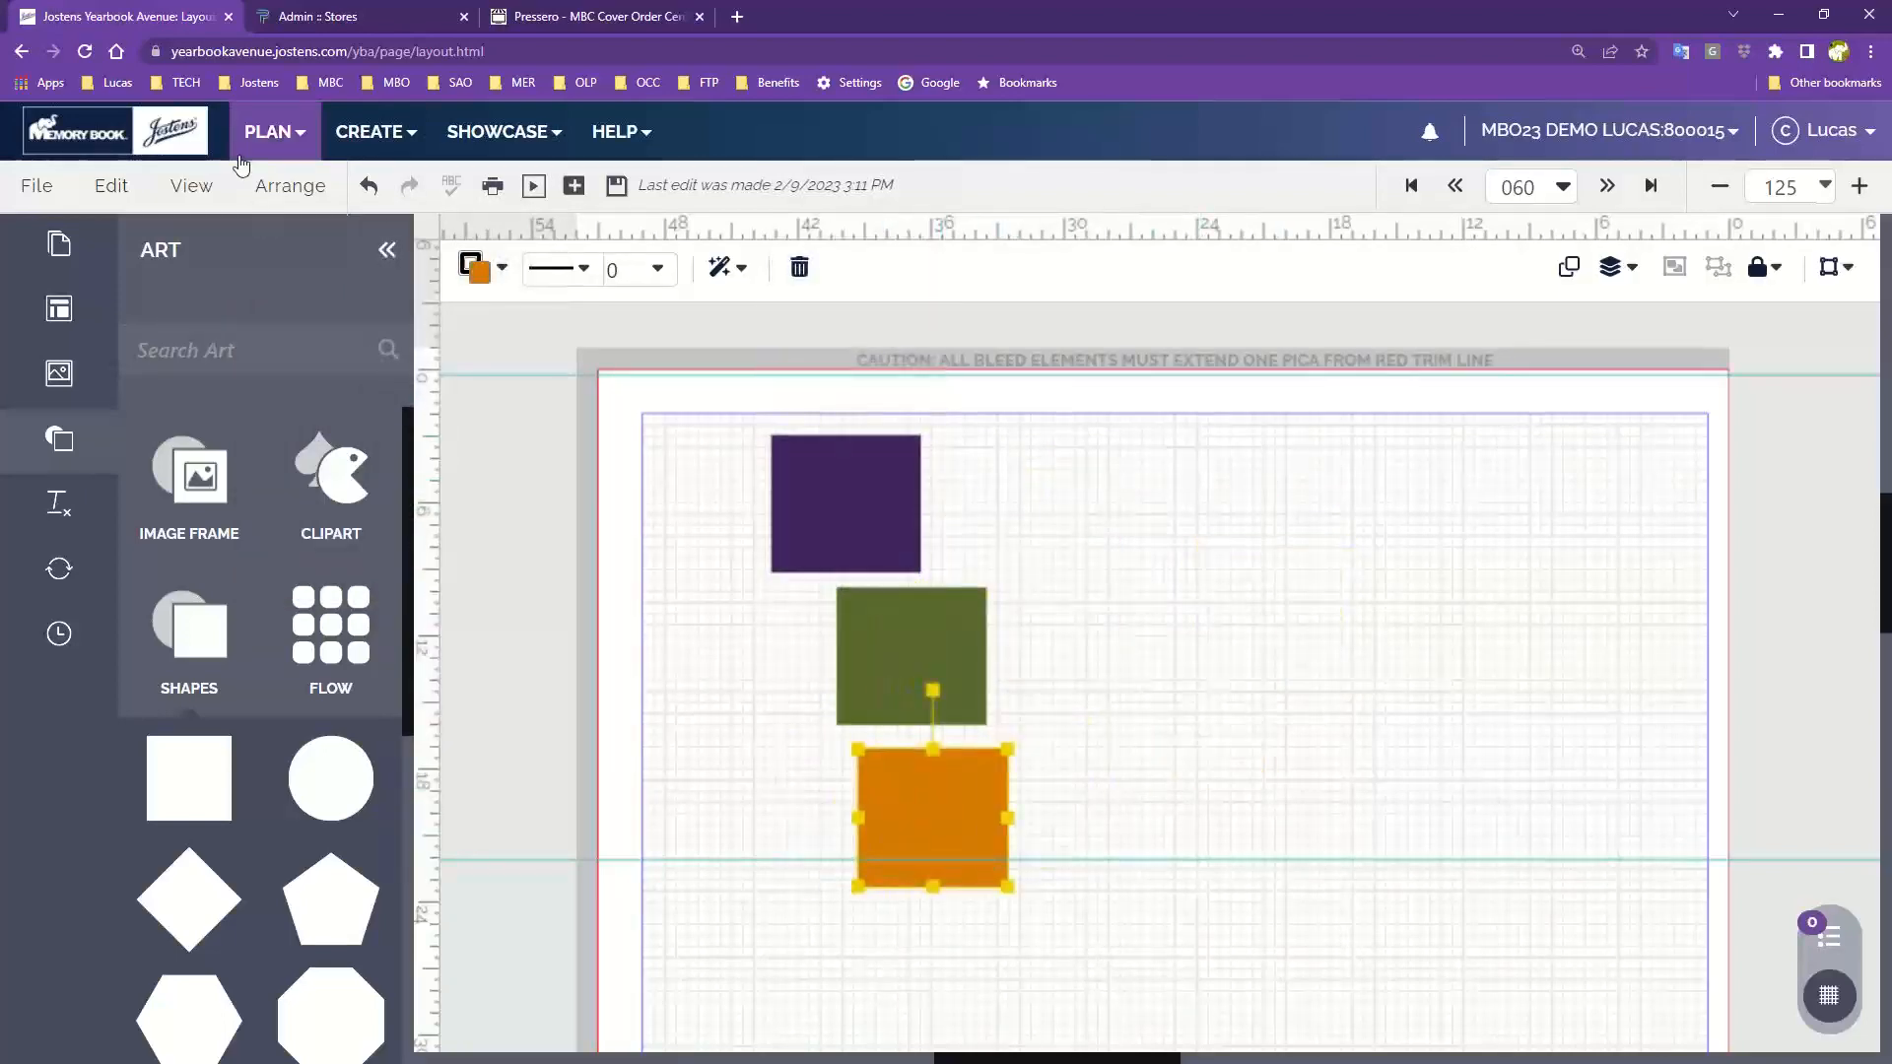
Select all three squares and align them horizontally to the left
left_click(280, 189)
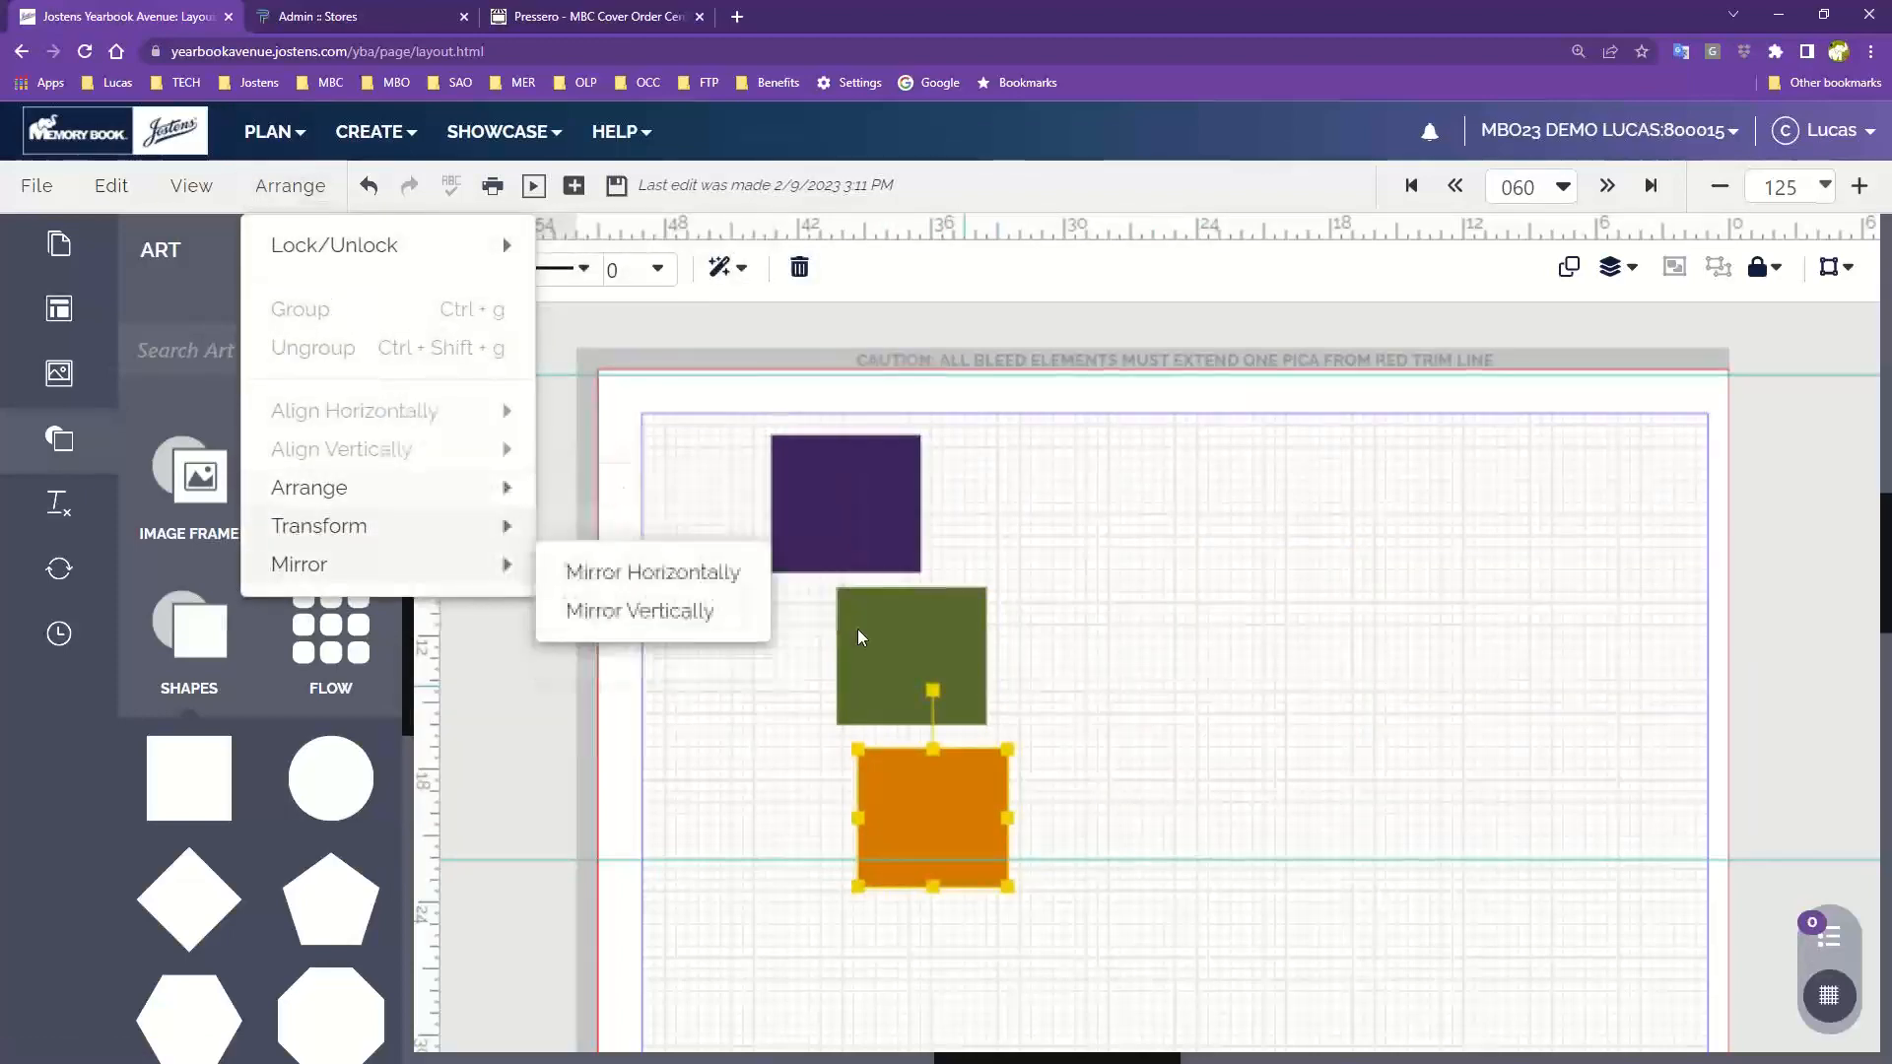
left_click(1034, 510)
left_click_drag(1034, 509, 867, 796)
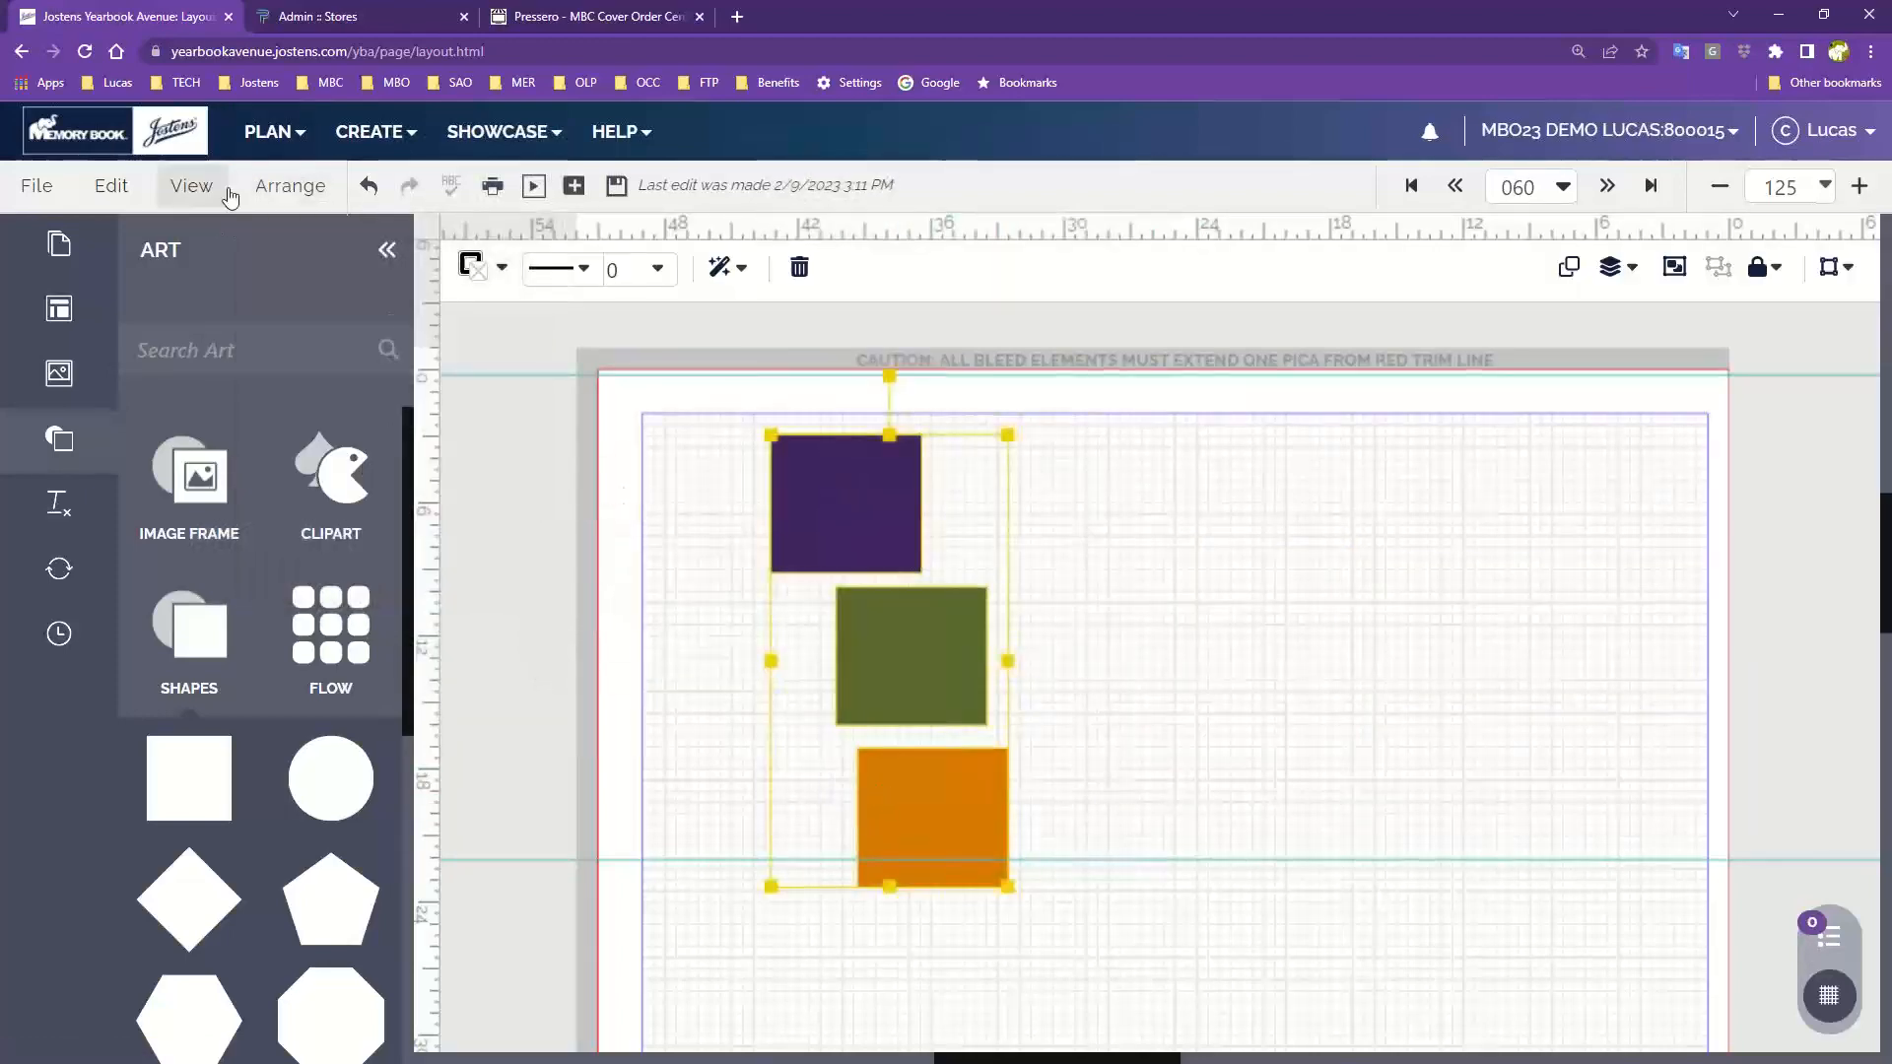
left_click(262, 189)
mouse_move(325, 411)
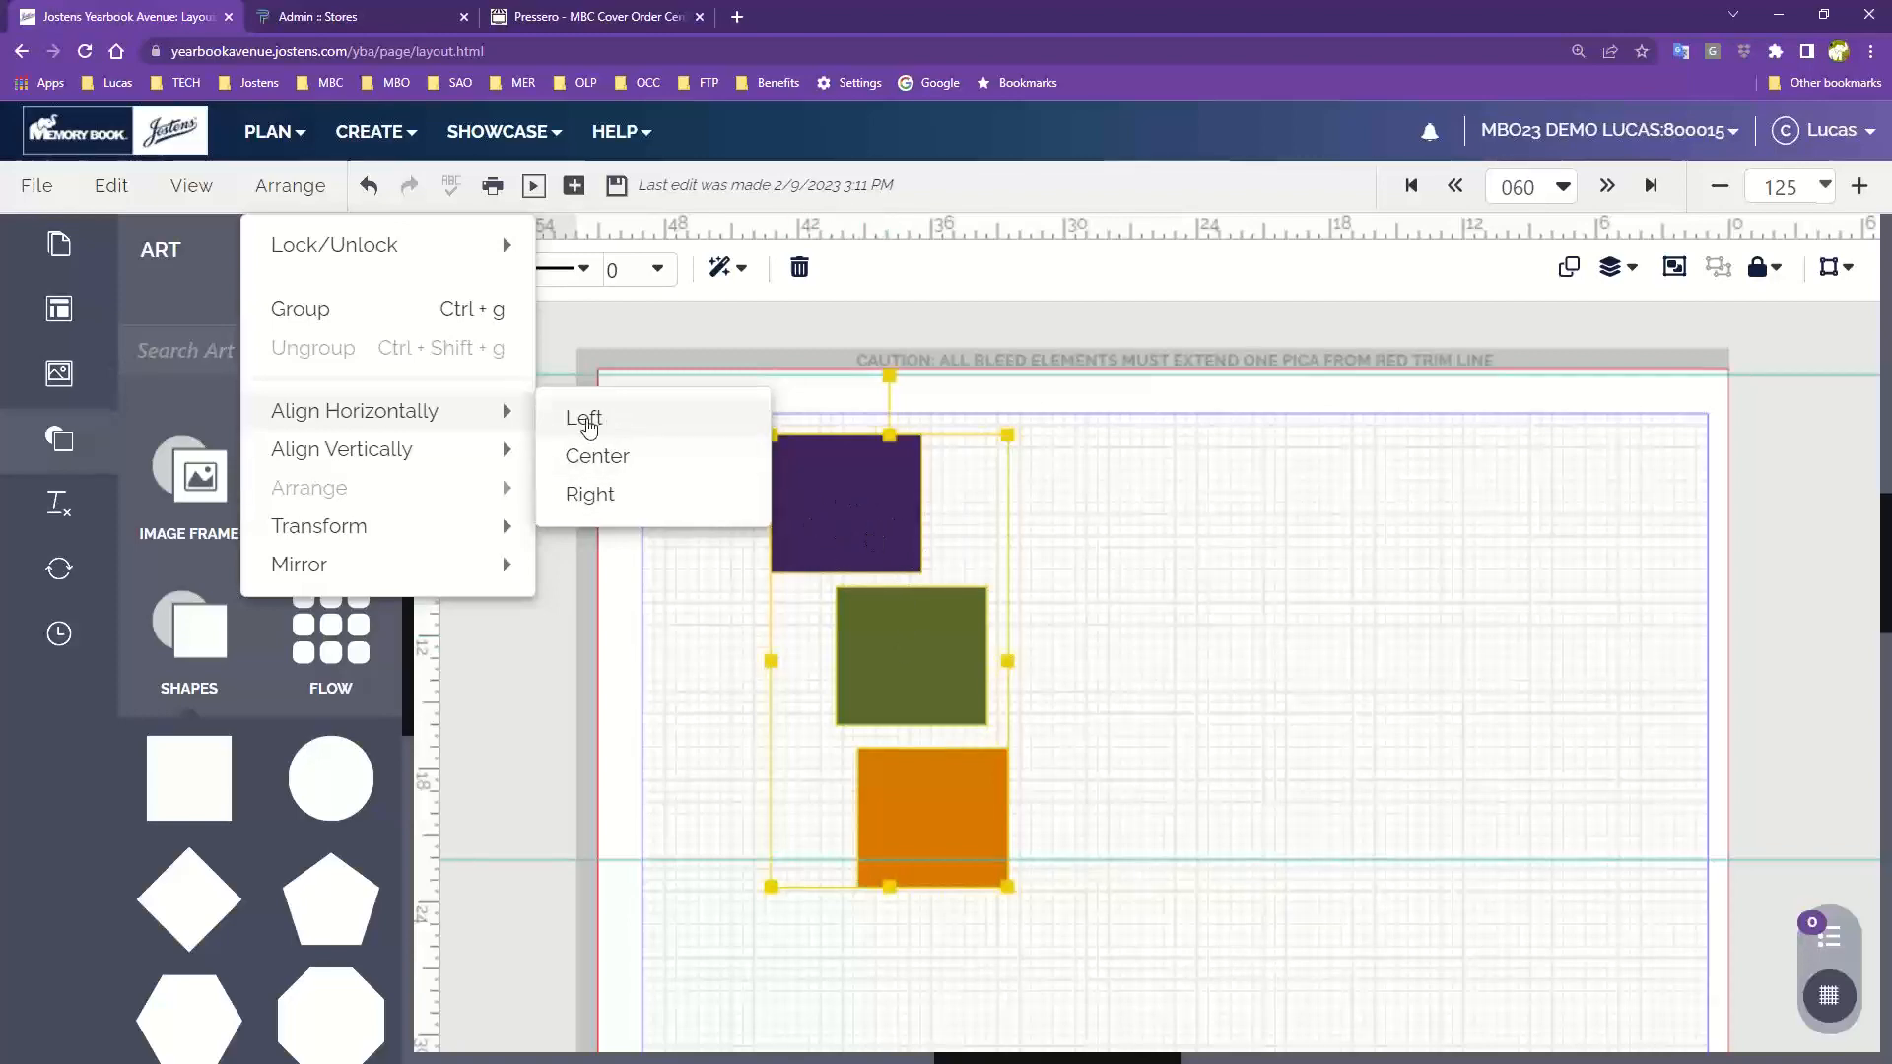
left_click(588, 425)
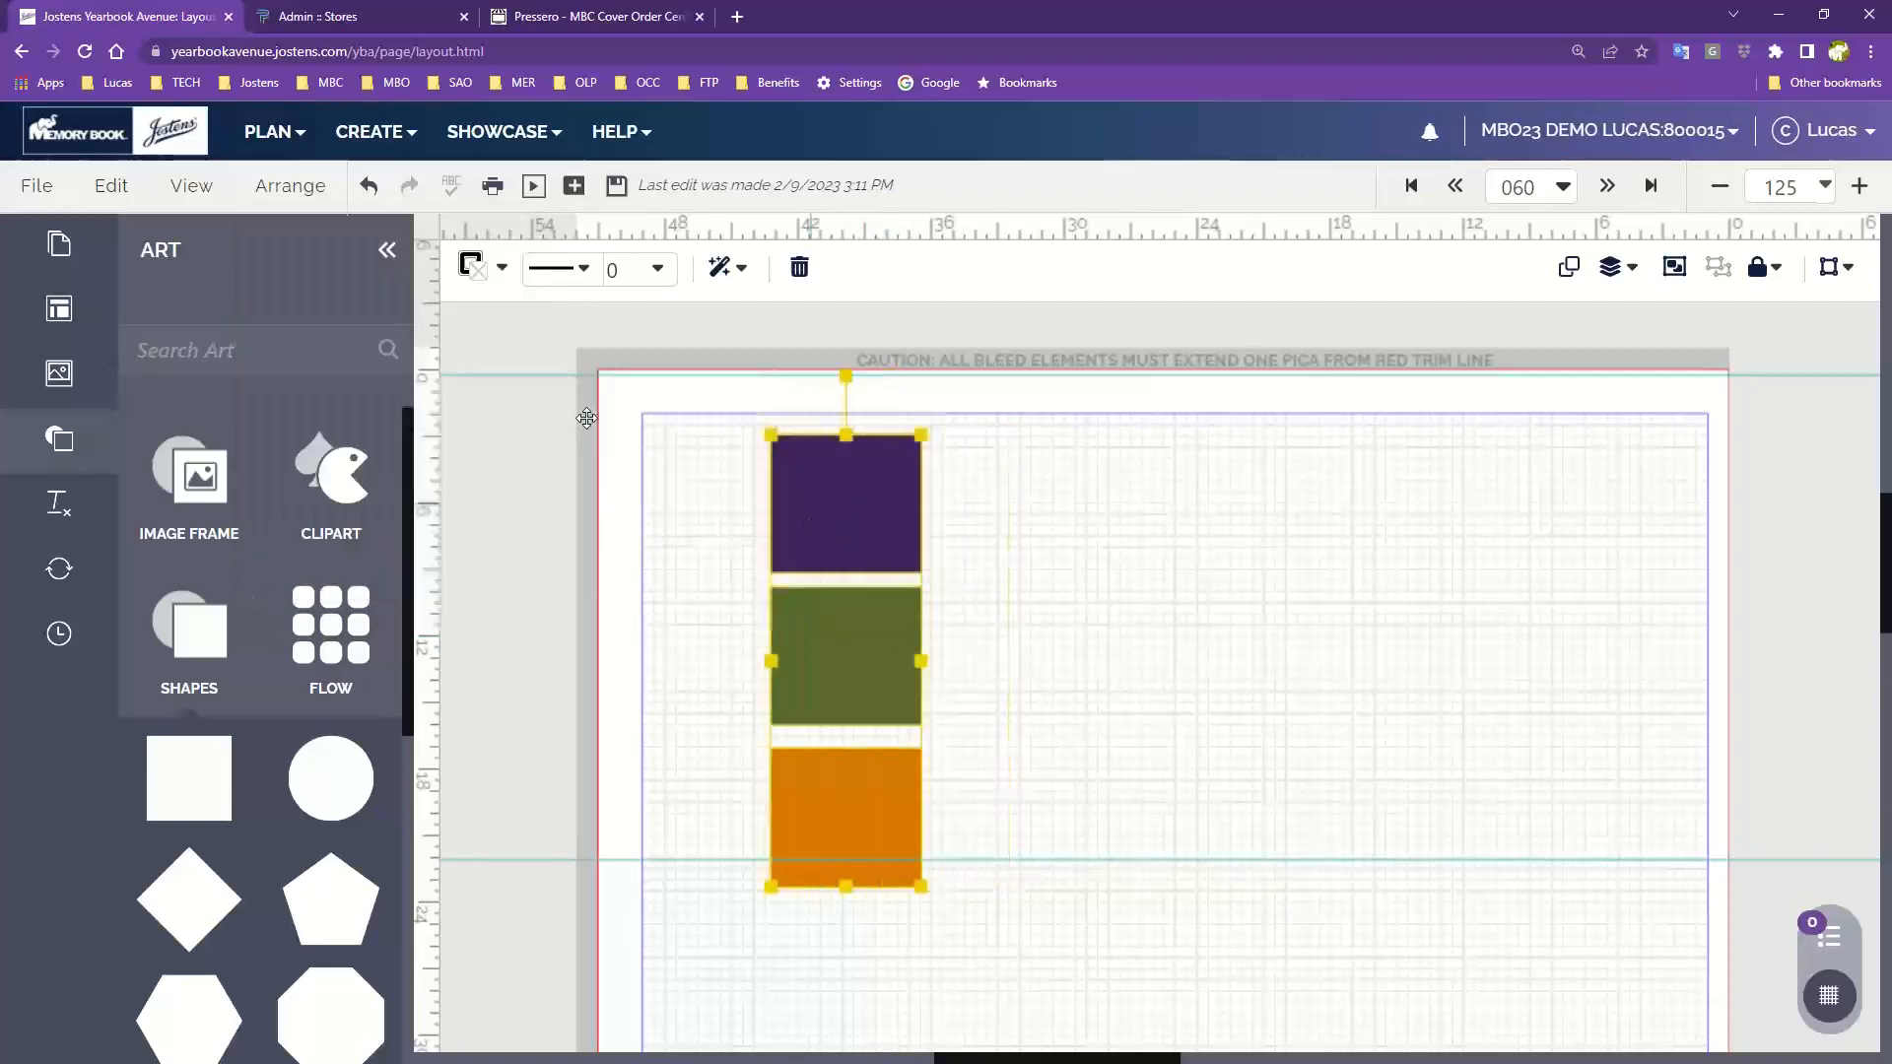
Move the green and orange squares out to the right at staggered heights
left_click(1016, 707)
left_click_drag(863, 670, 1026, 591)
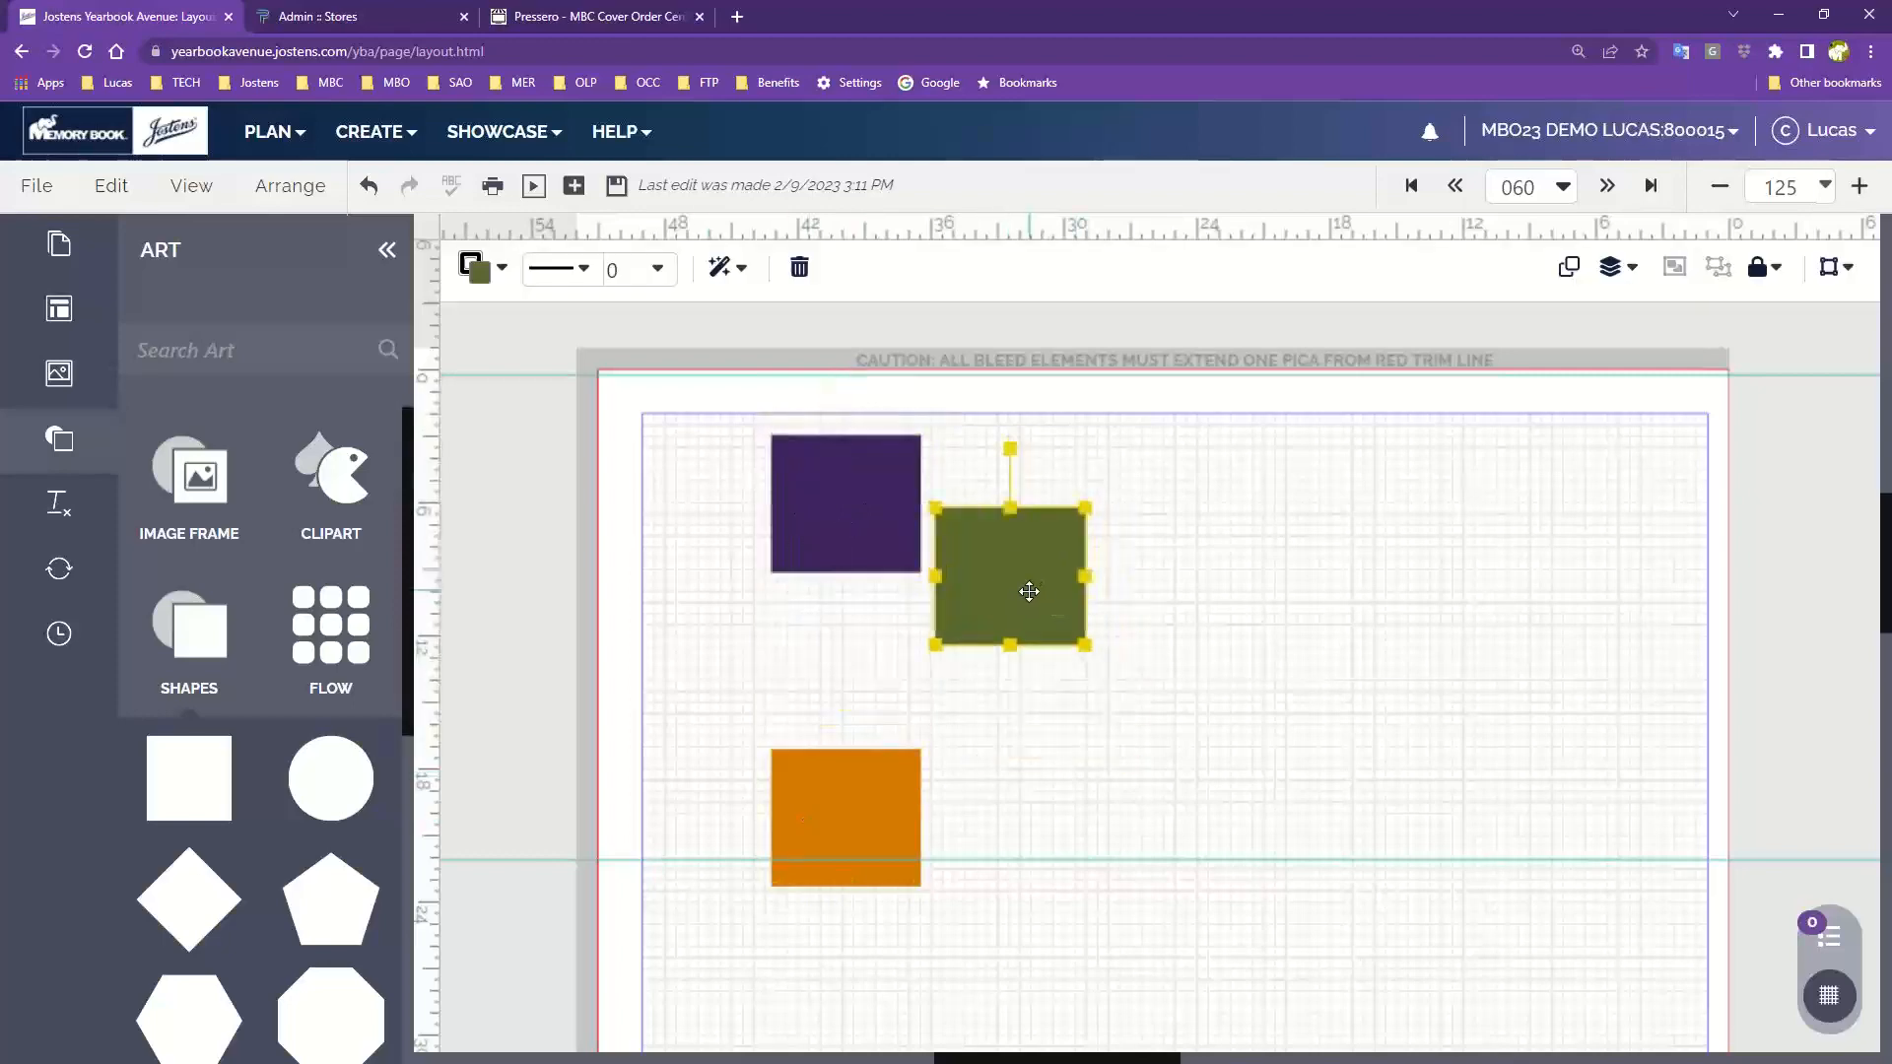
left_click_drag(866, 801, 1243, 565)
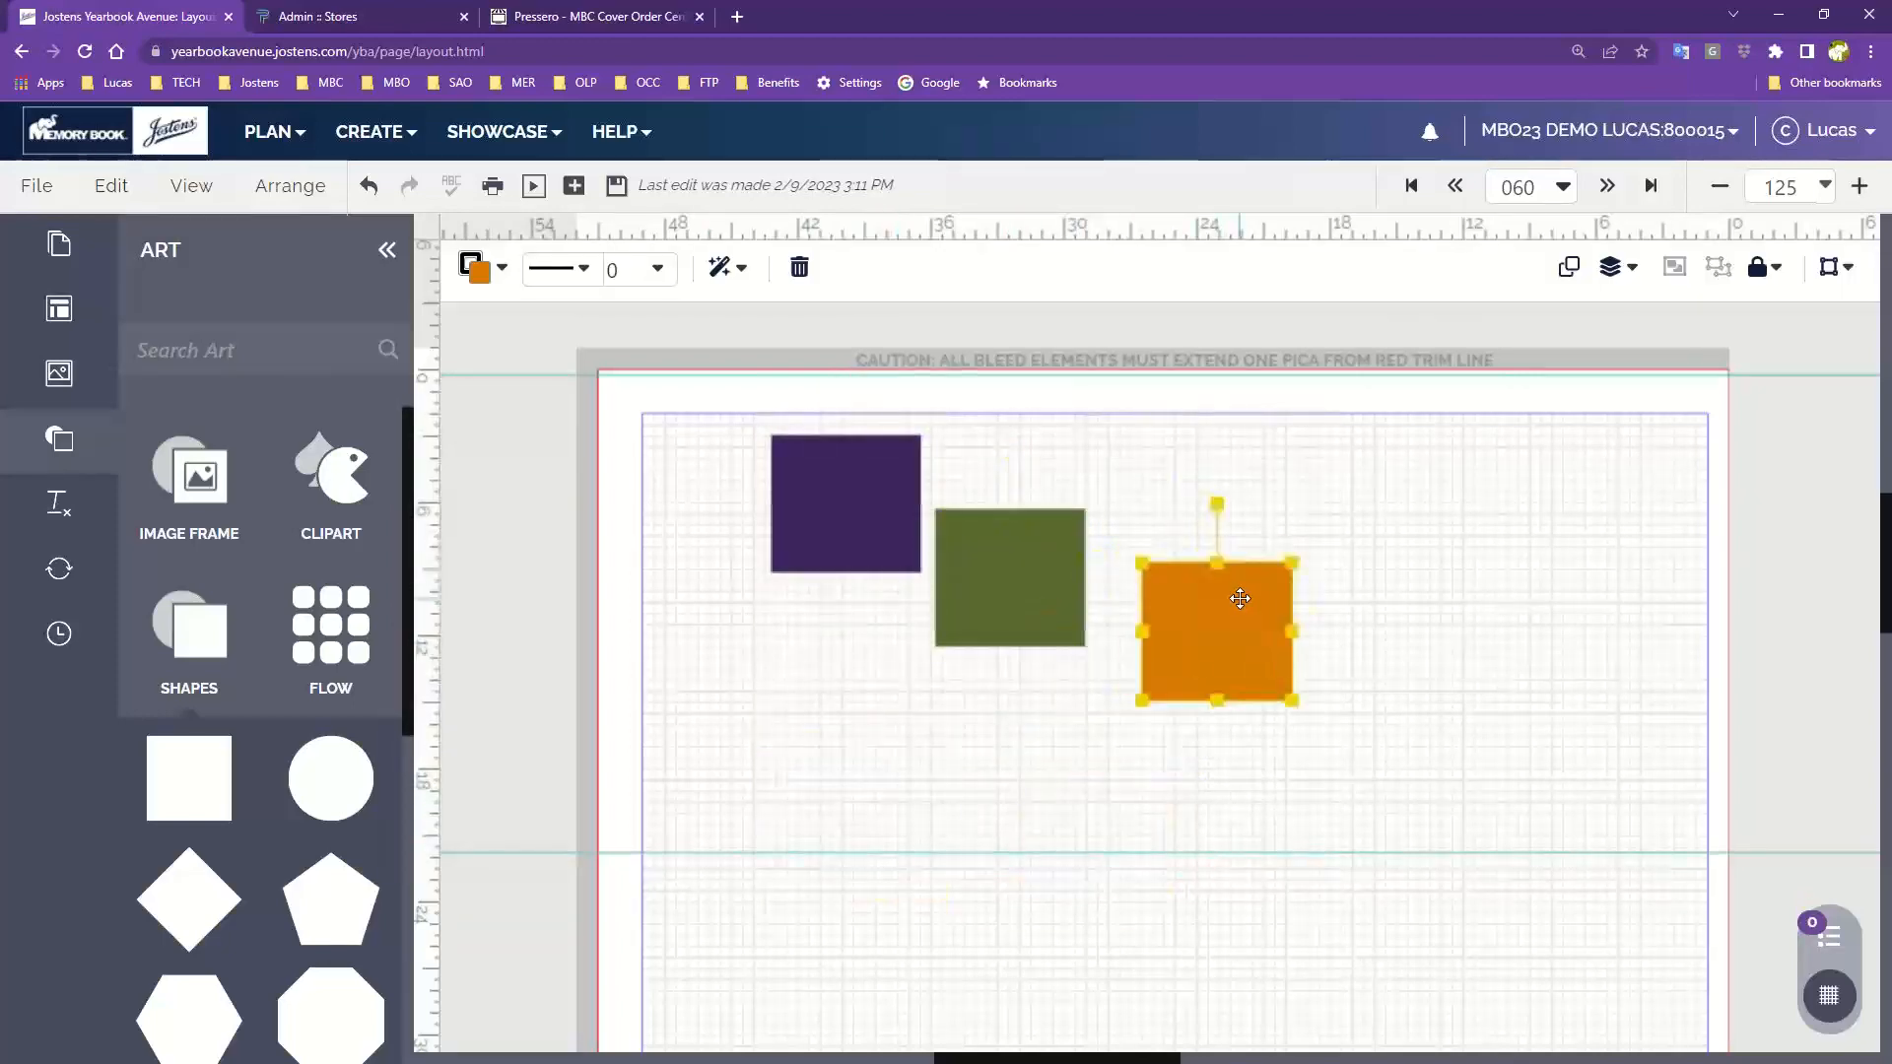
Select all three squares and align them vertically to the middle
left_click_drag(724, 460, 1173, 718)
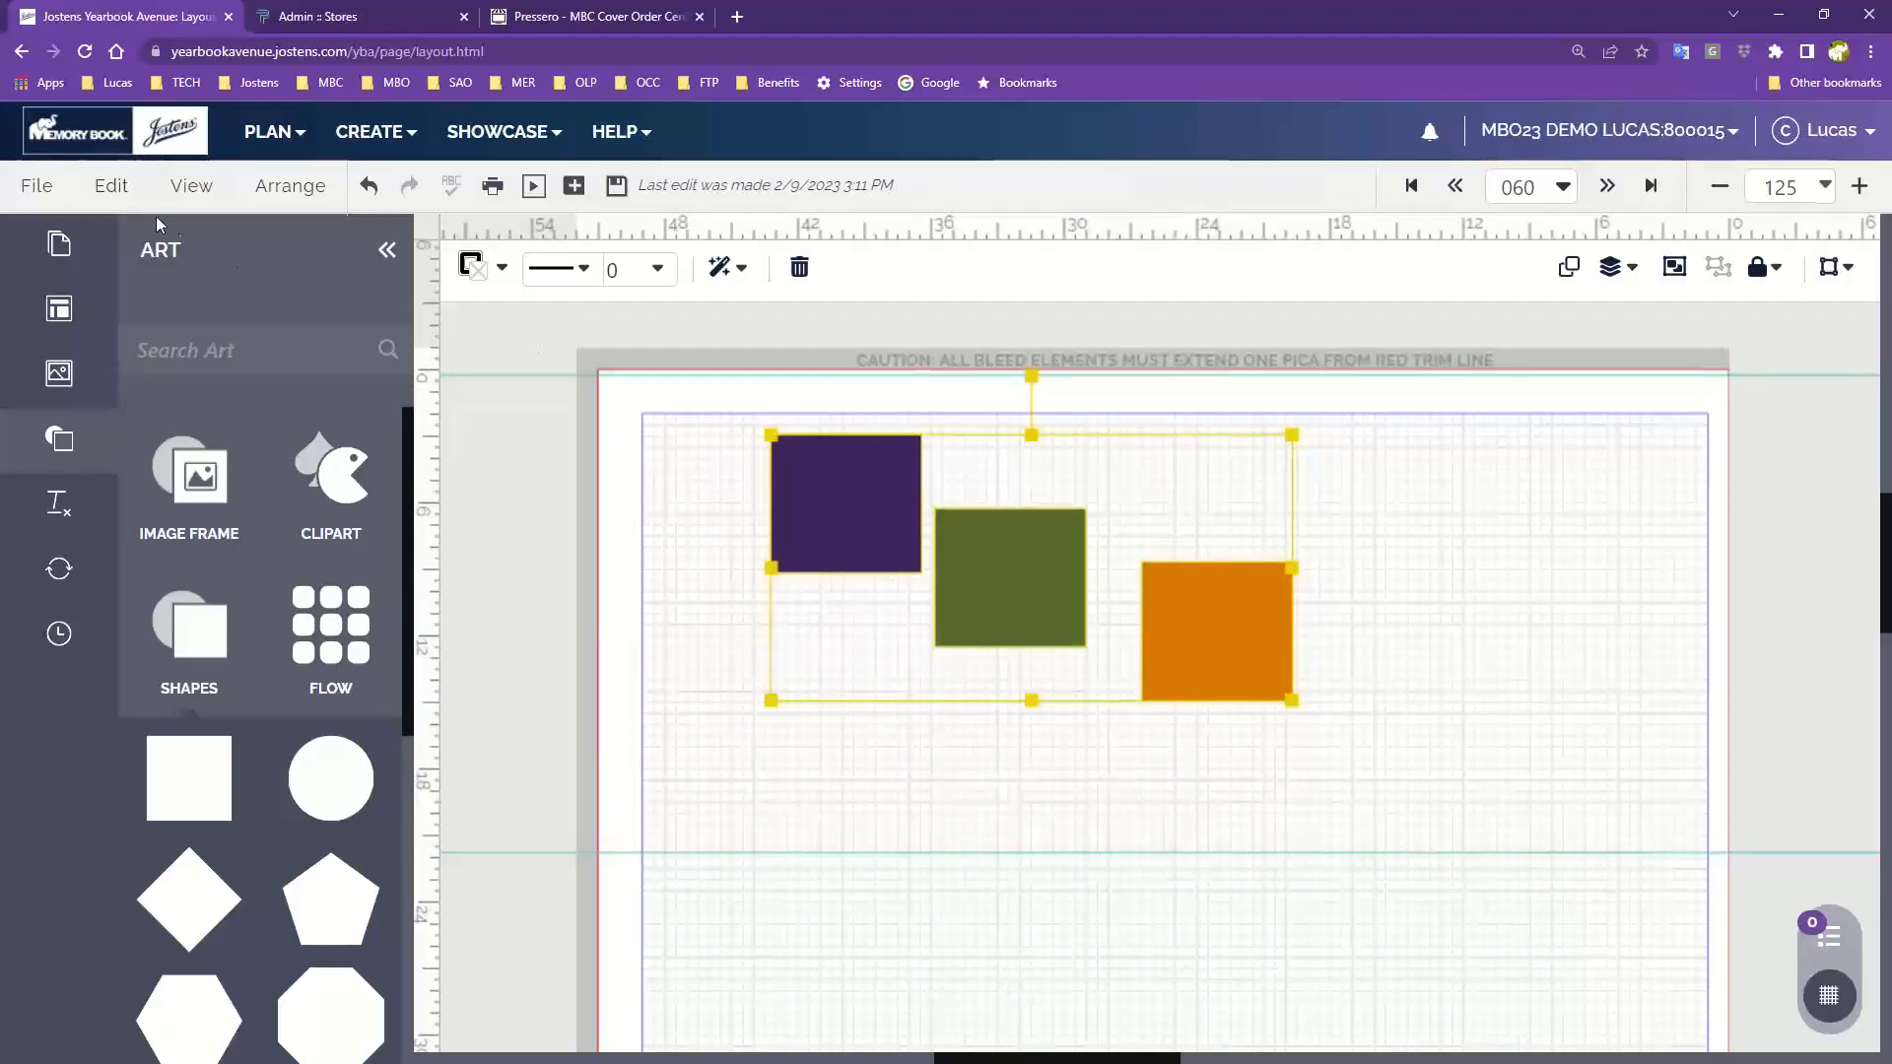
left_click(296, 186)
mouse_move(357, 455)
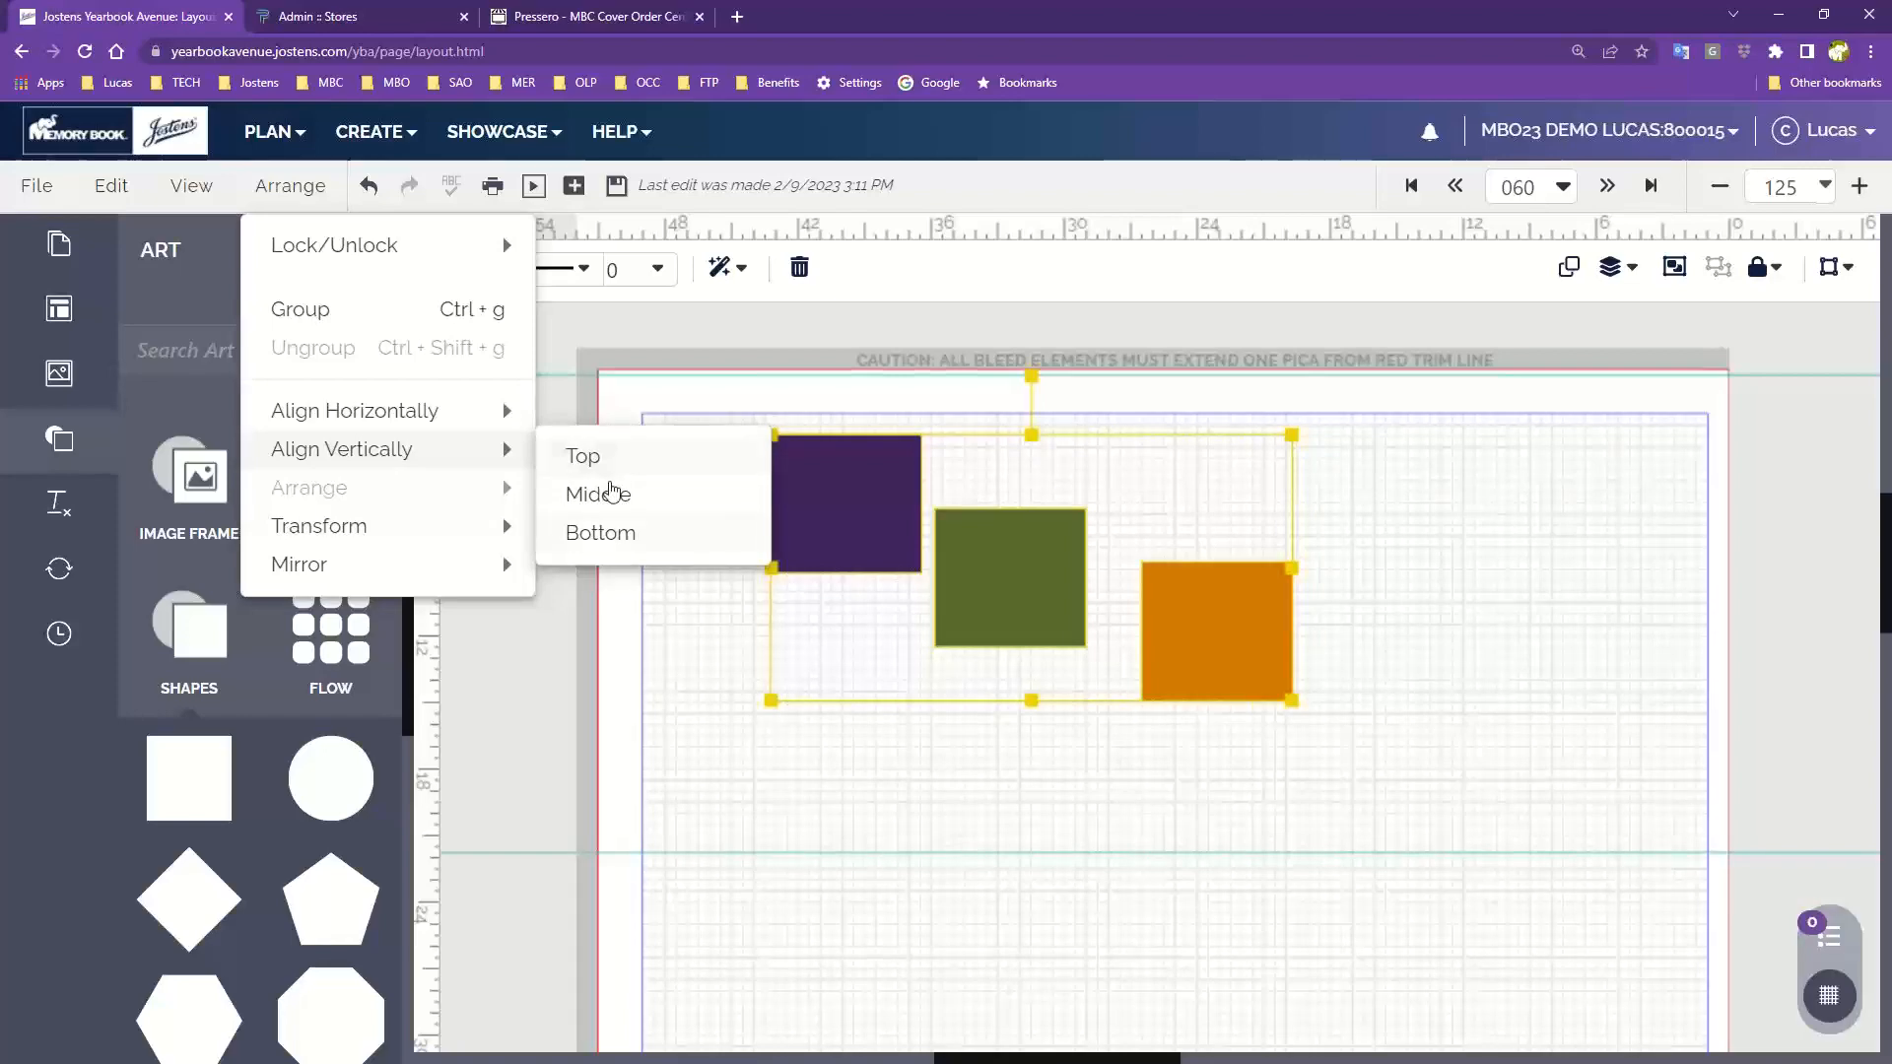
left_click(598, 502)
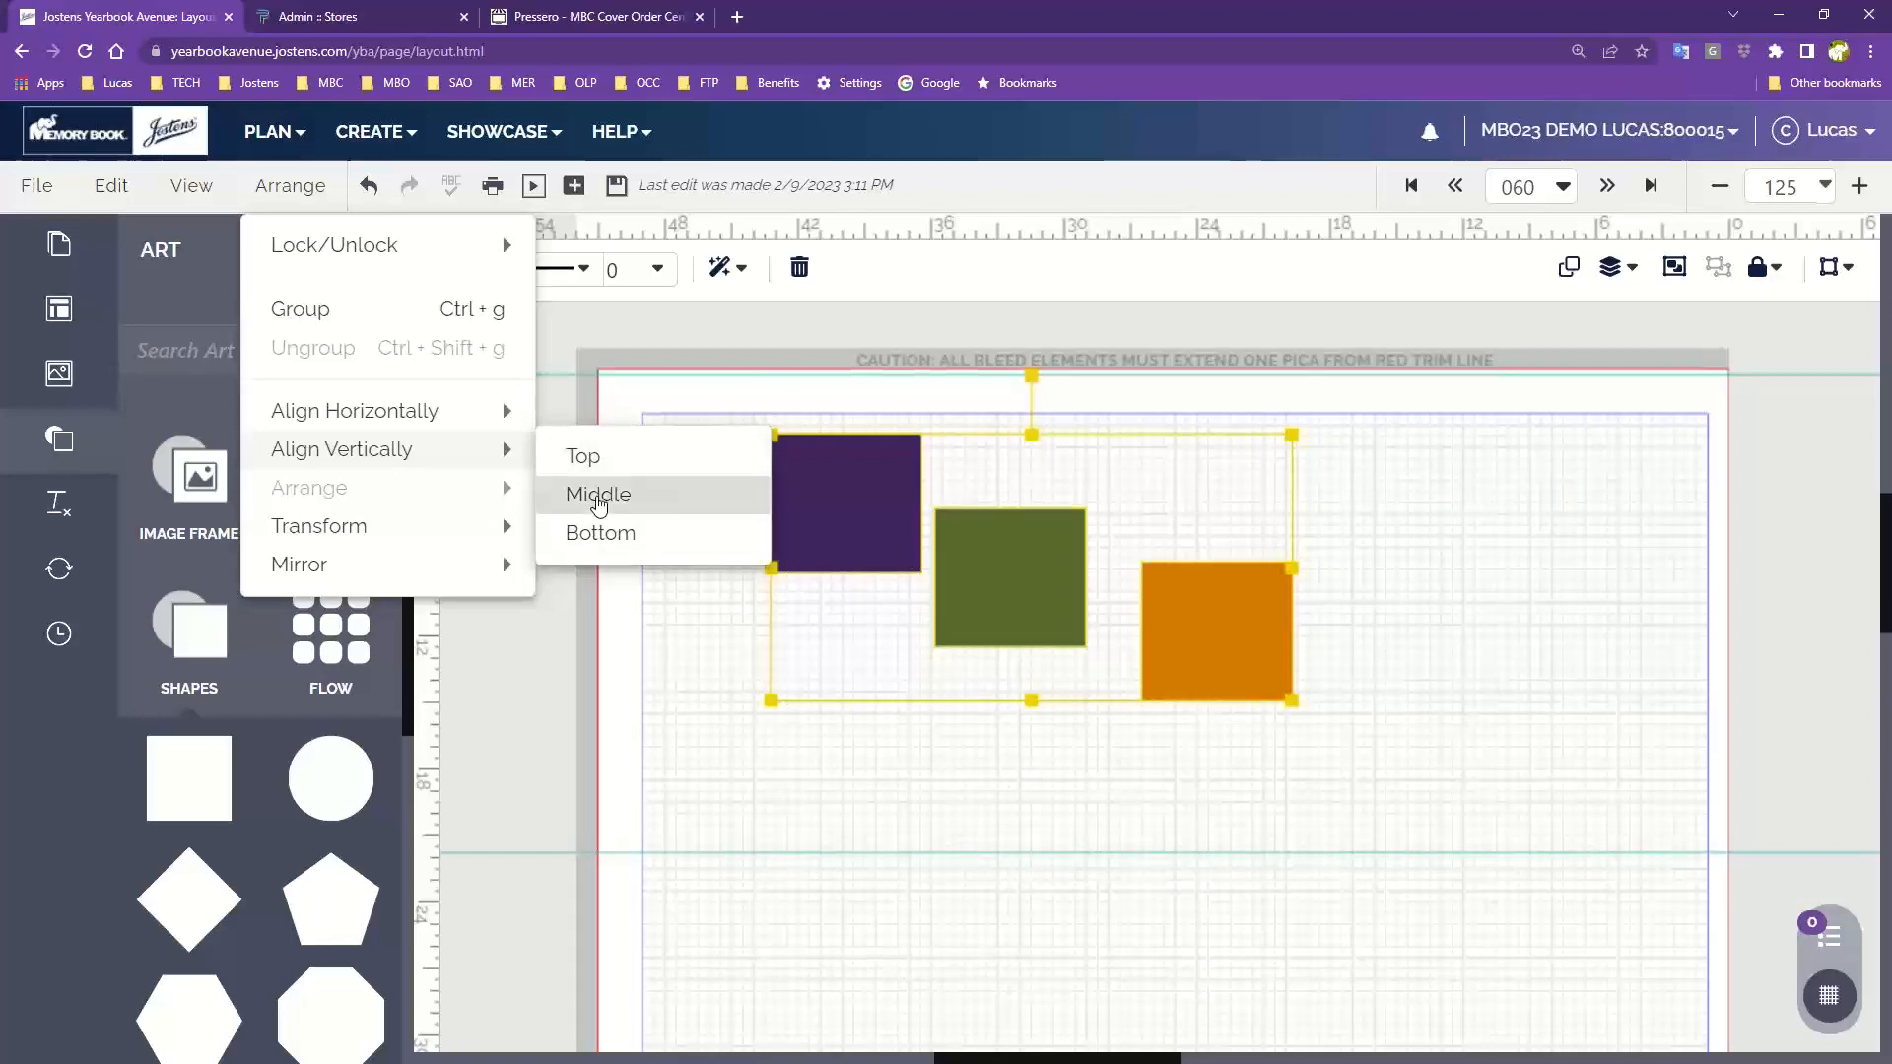
left_click(598, 501)
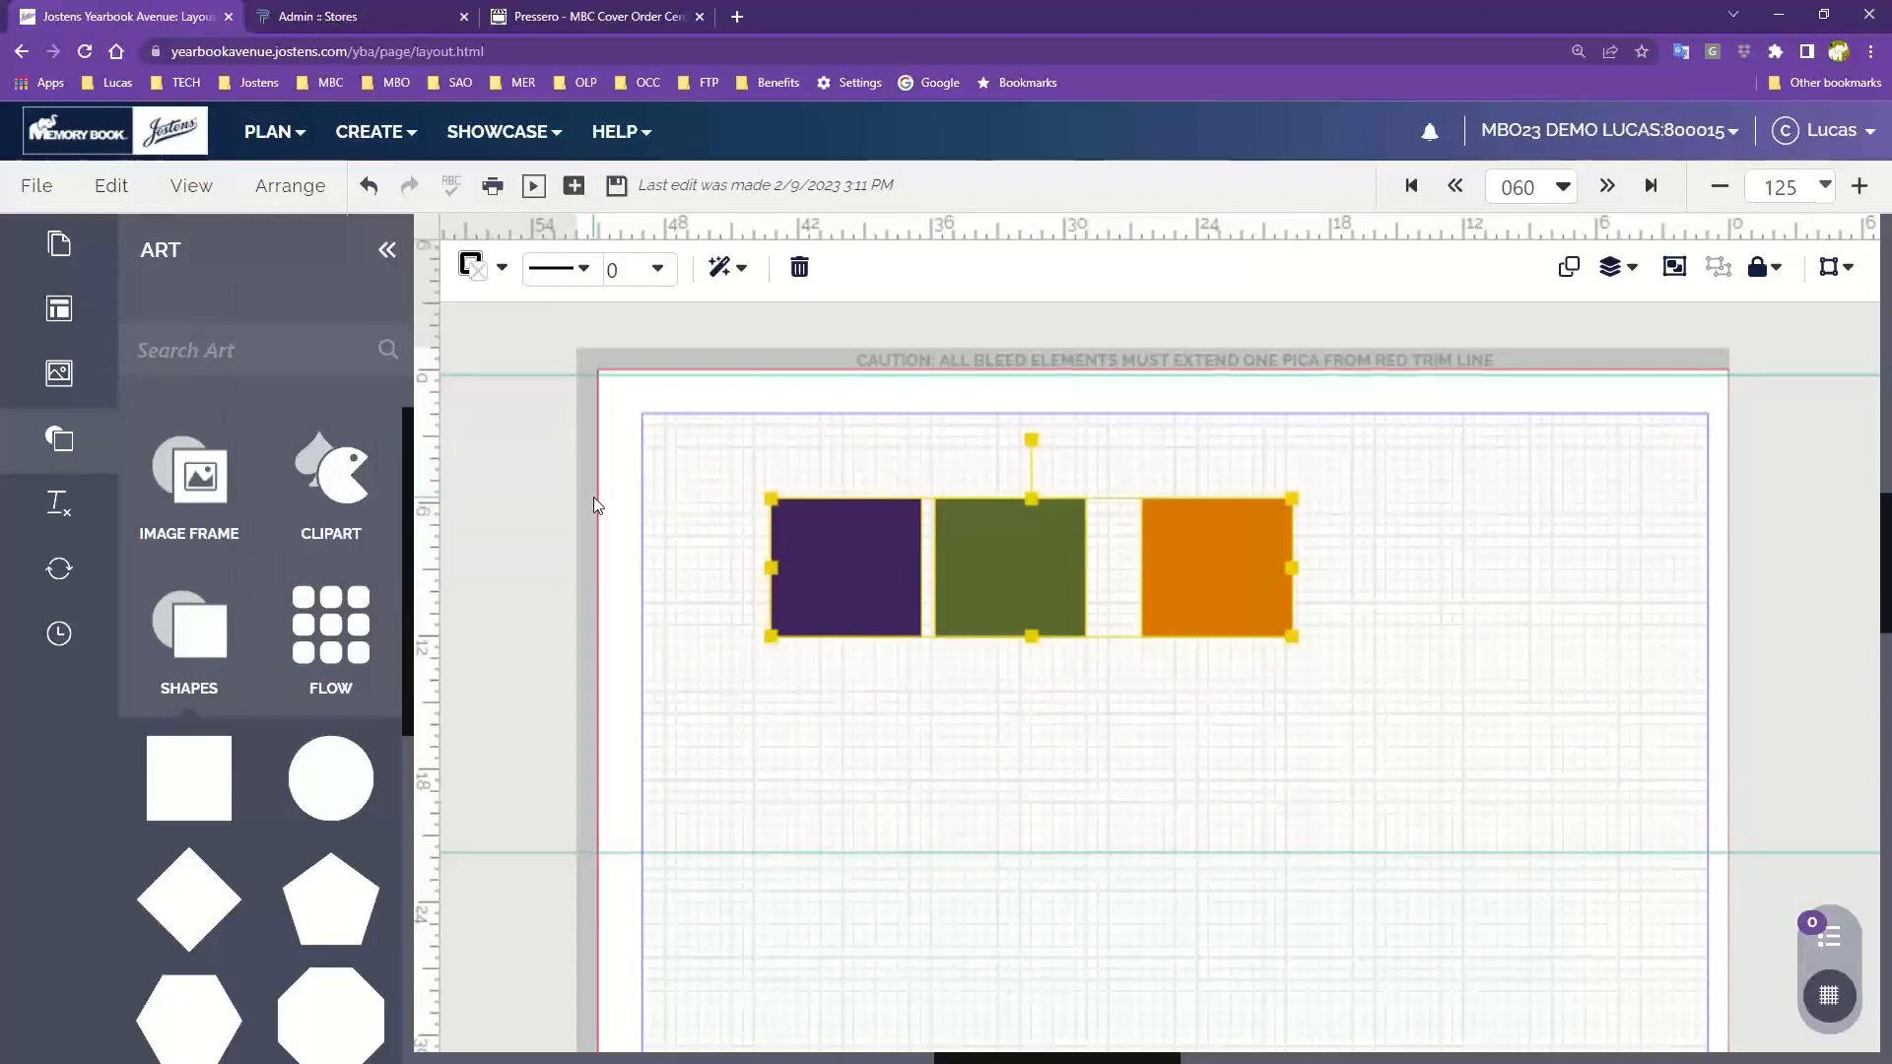
Overlap the squares by moving the purple square up and right and the orange square onto the green one
left_click(717, 540)
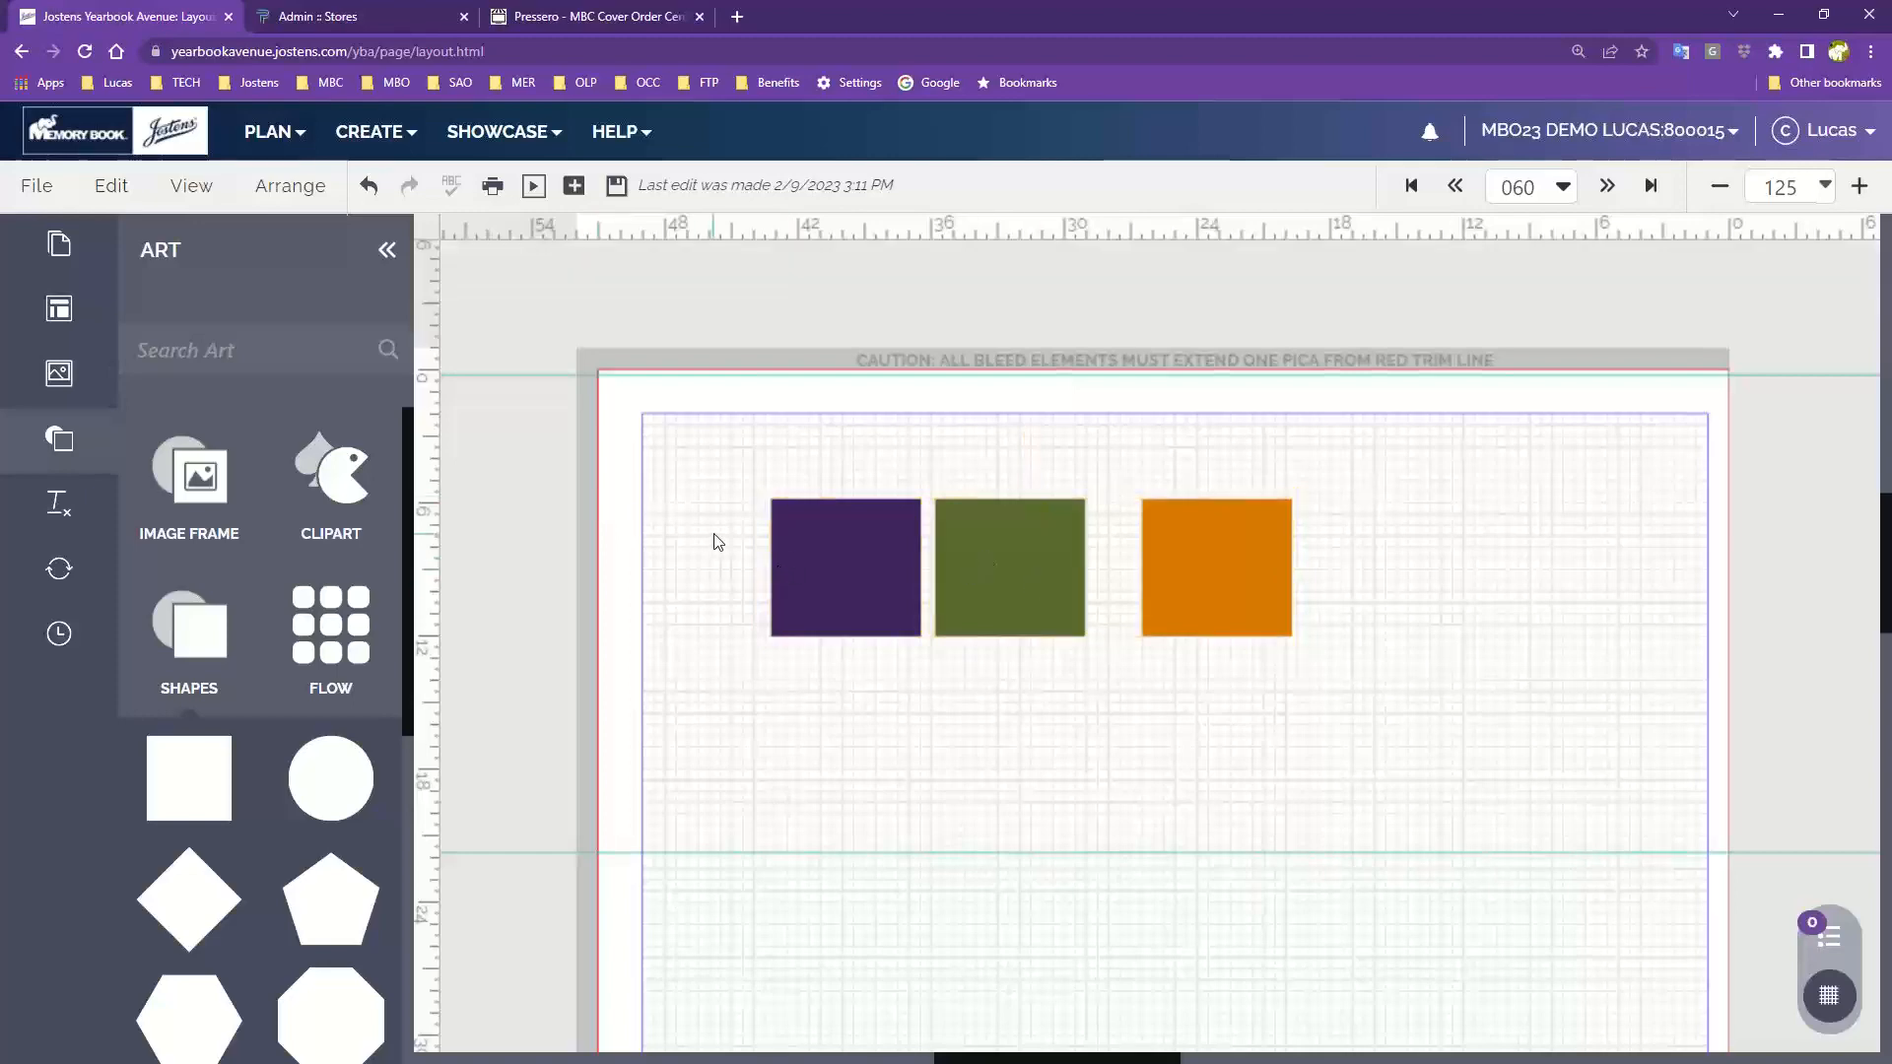
left_click(255, 186)
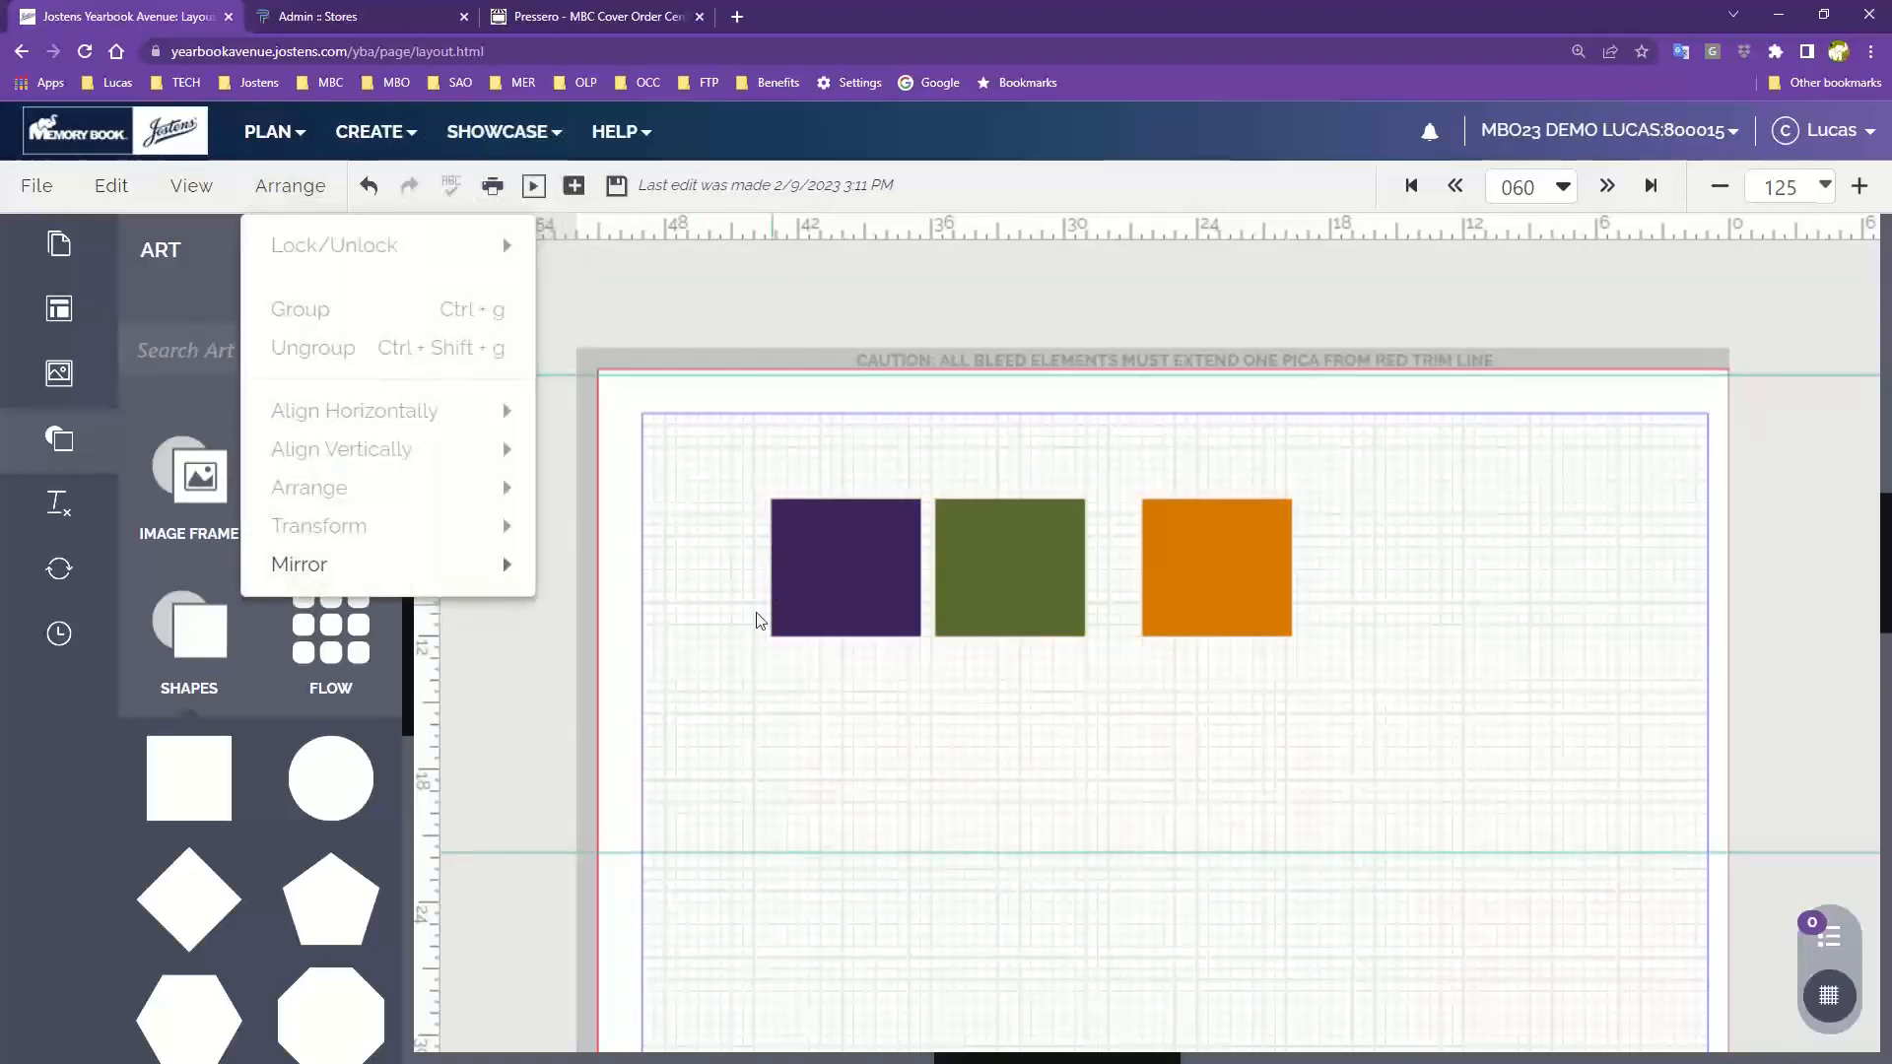
left_click(681, 591)
left_click_drag(801, 595, 902, 541)
left_click_drag(1255, 574, 1107, 635)
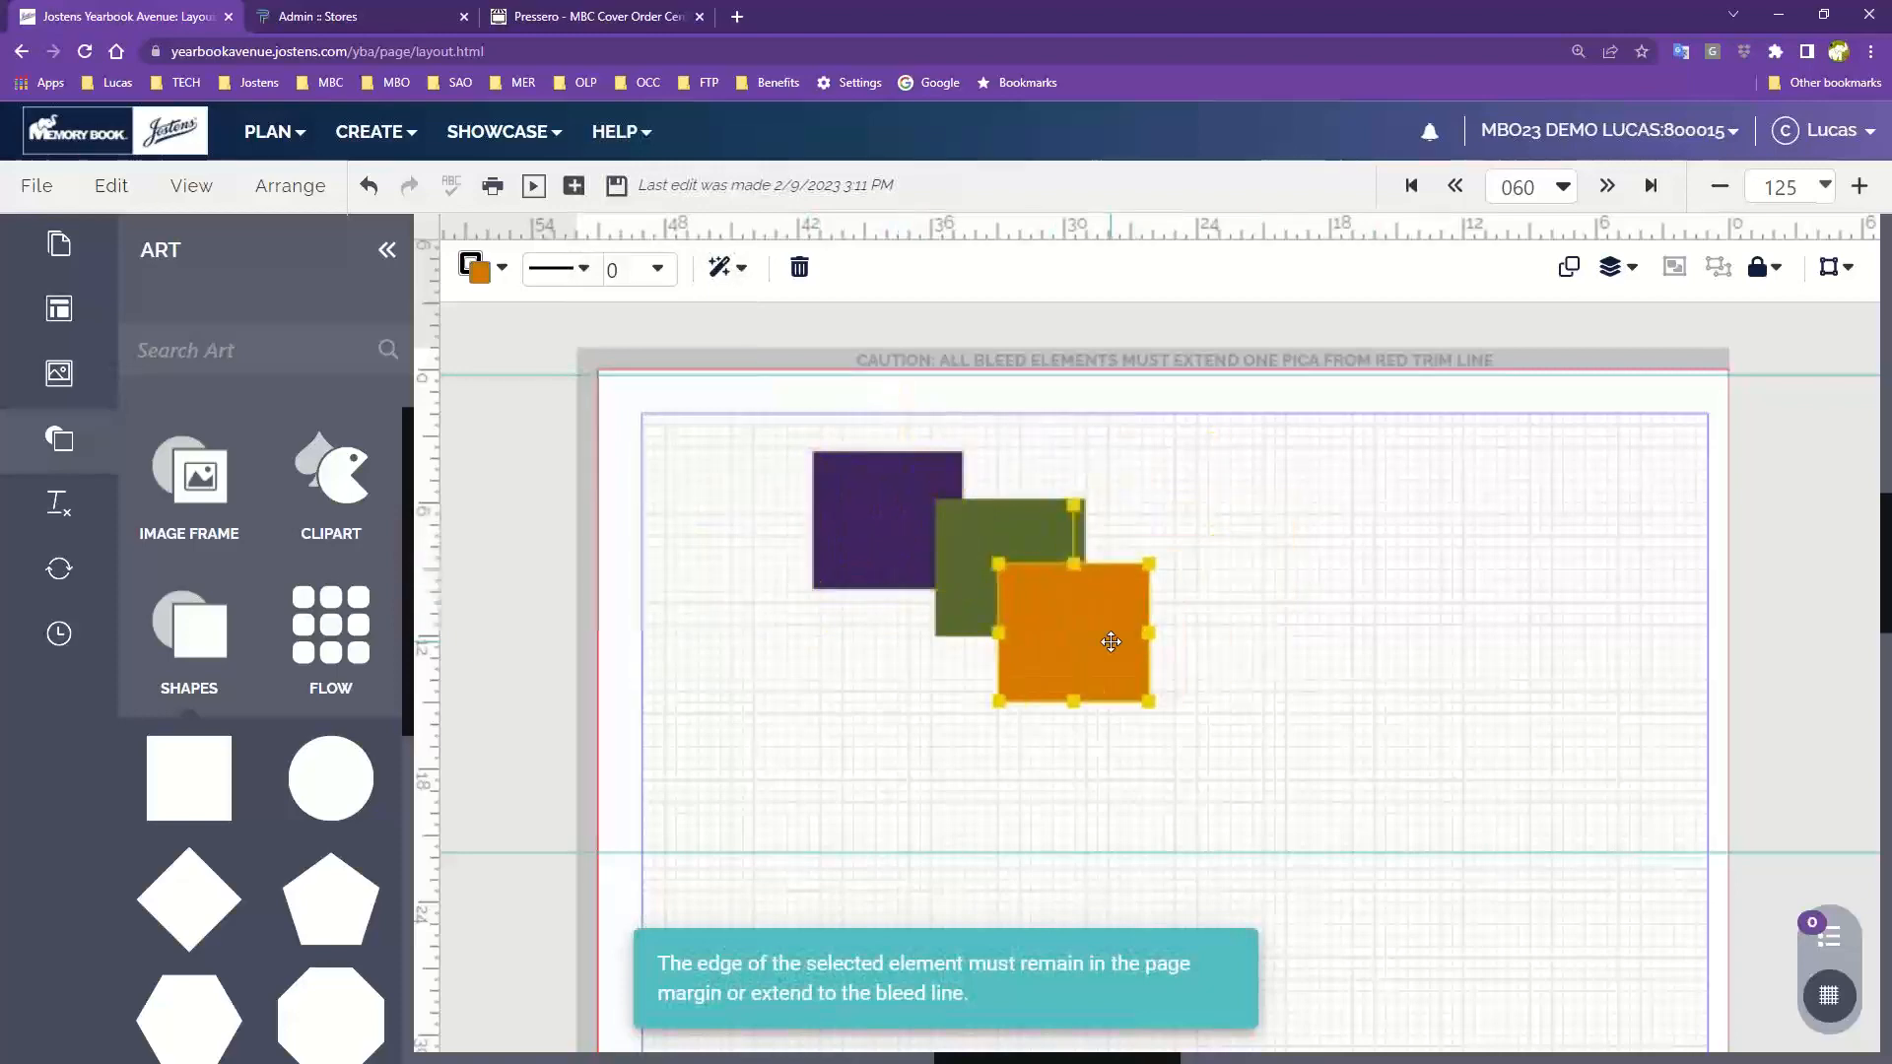
left_click(1318, 650)
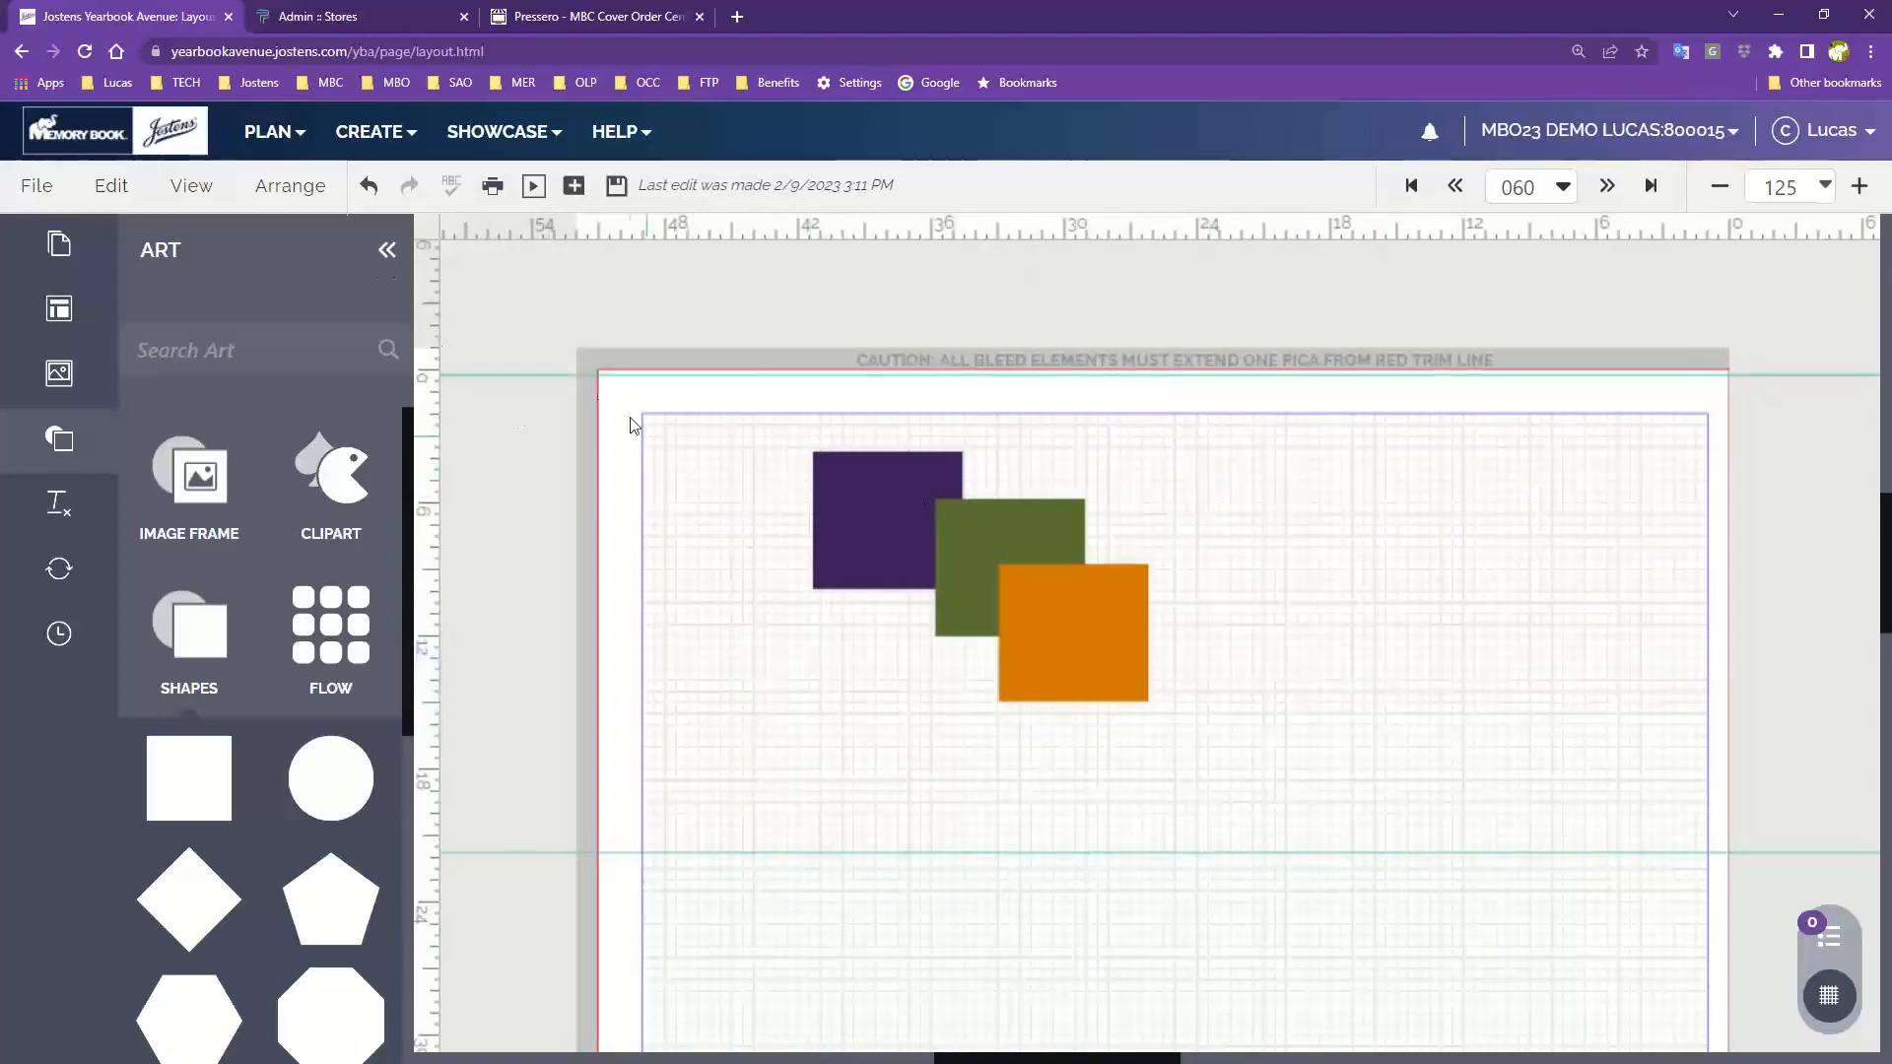
Browse the Mirror and Arrange submenus, then move the orange square slightly to the right
left_click(289, 185)
mouse_move(439, 564)
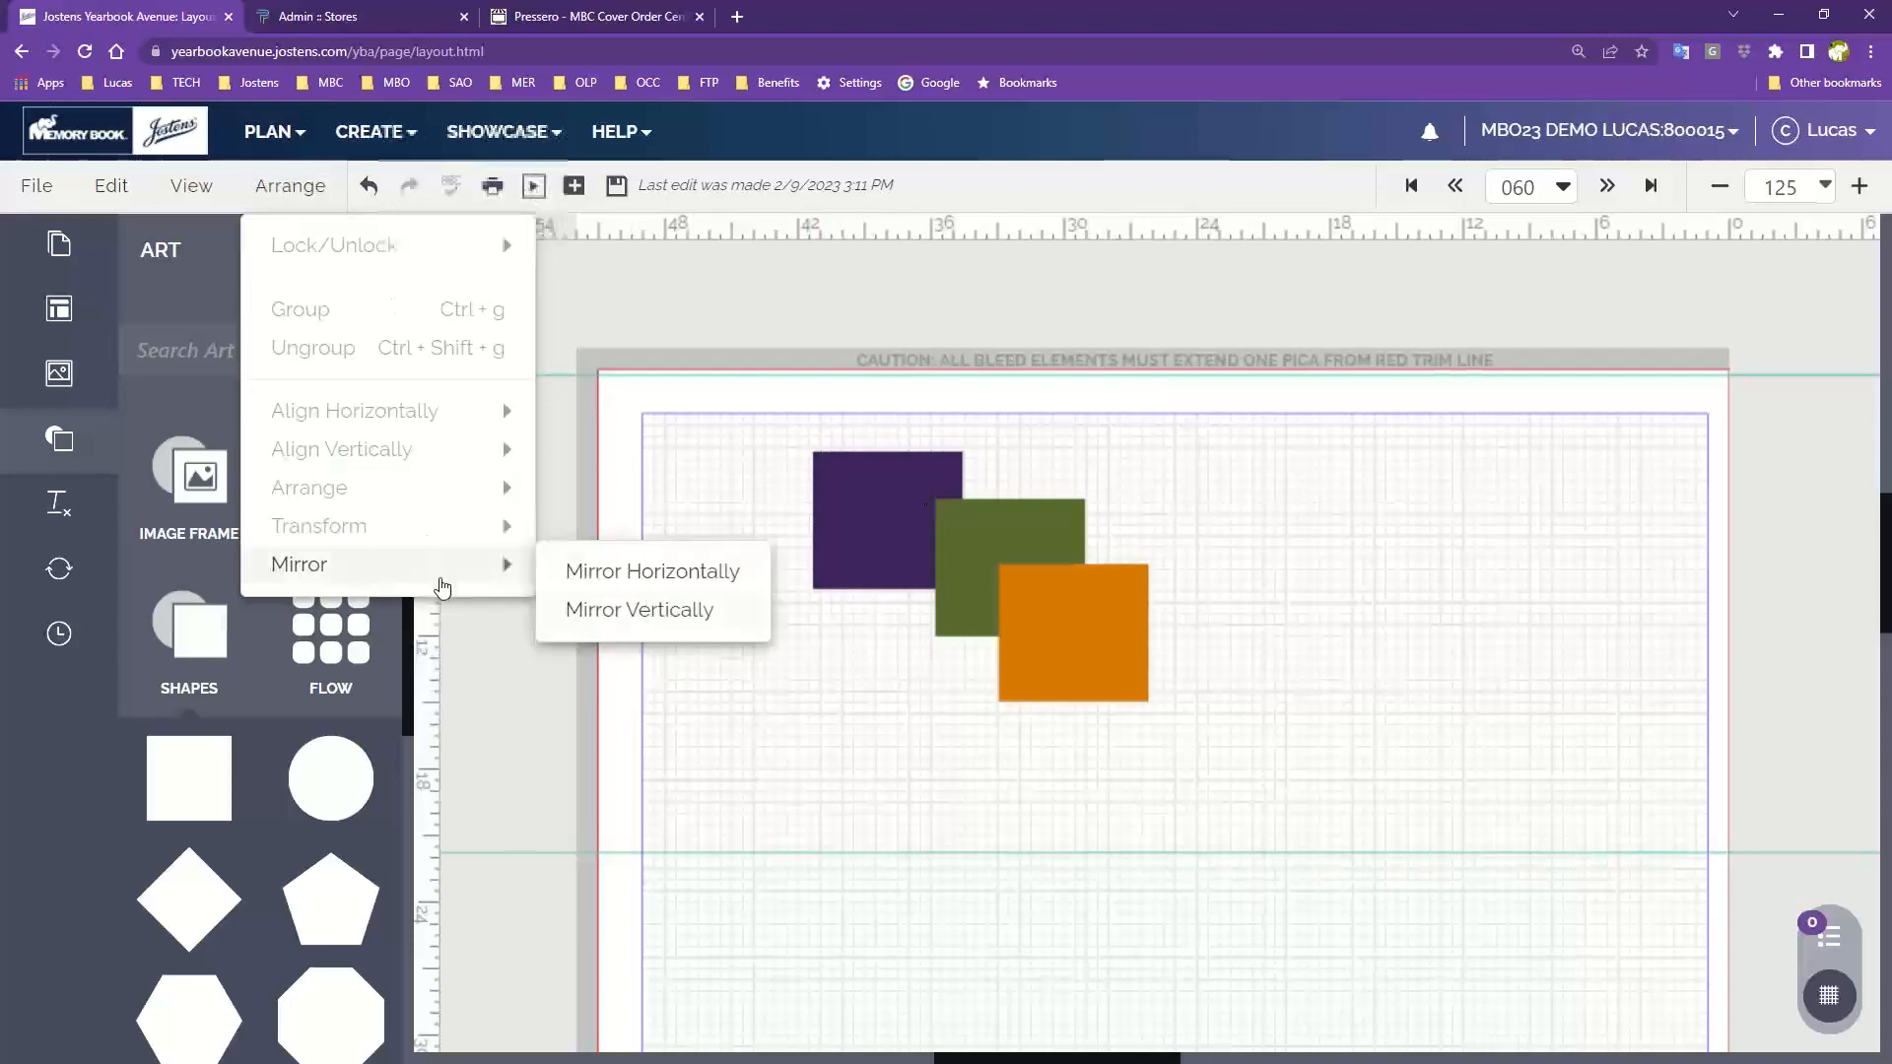
left_click(1011, 650)
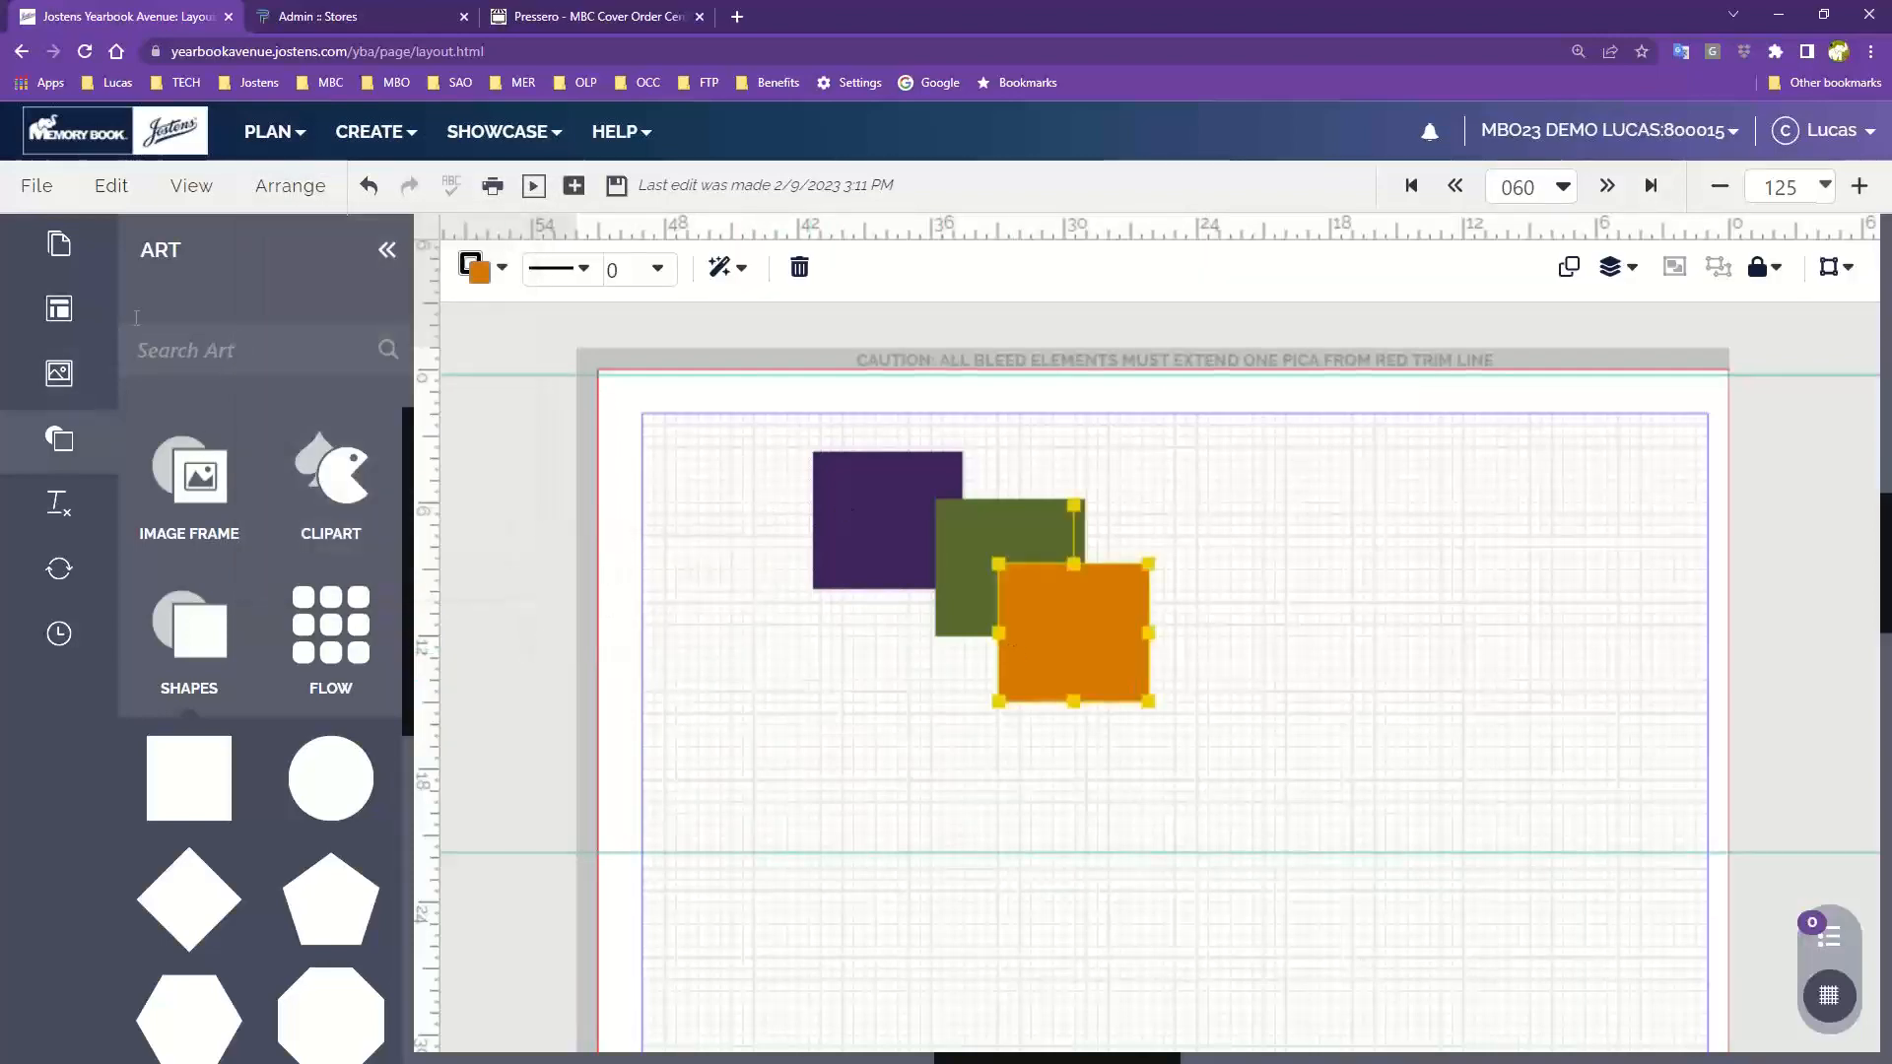
left_click(287, 195)
mouse_move(420, 502)
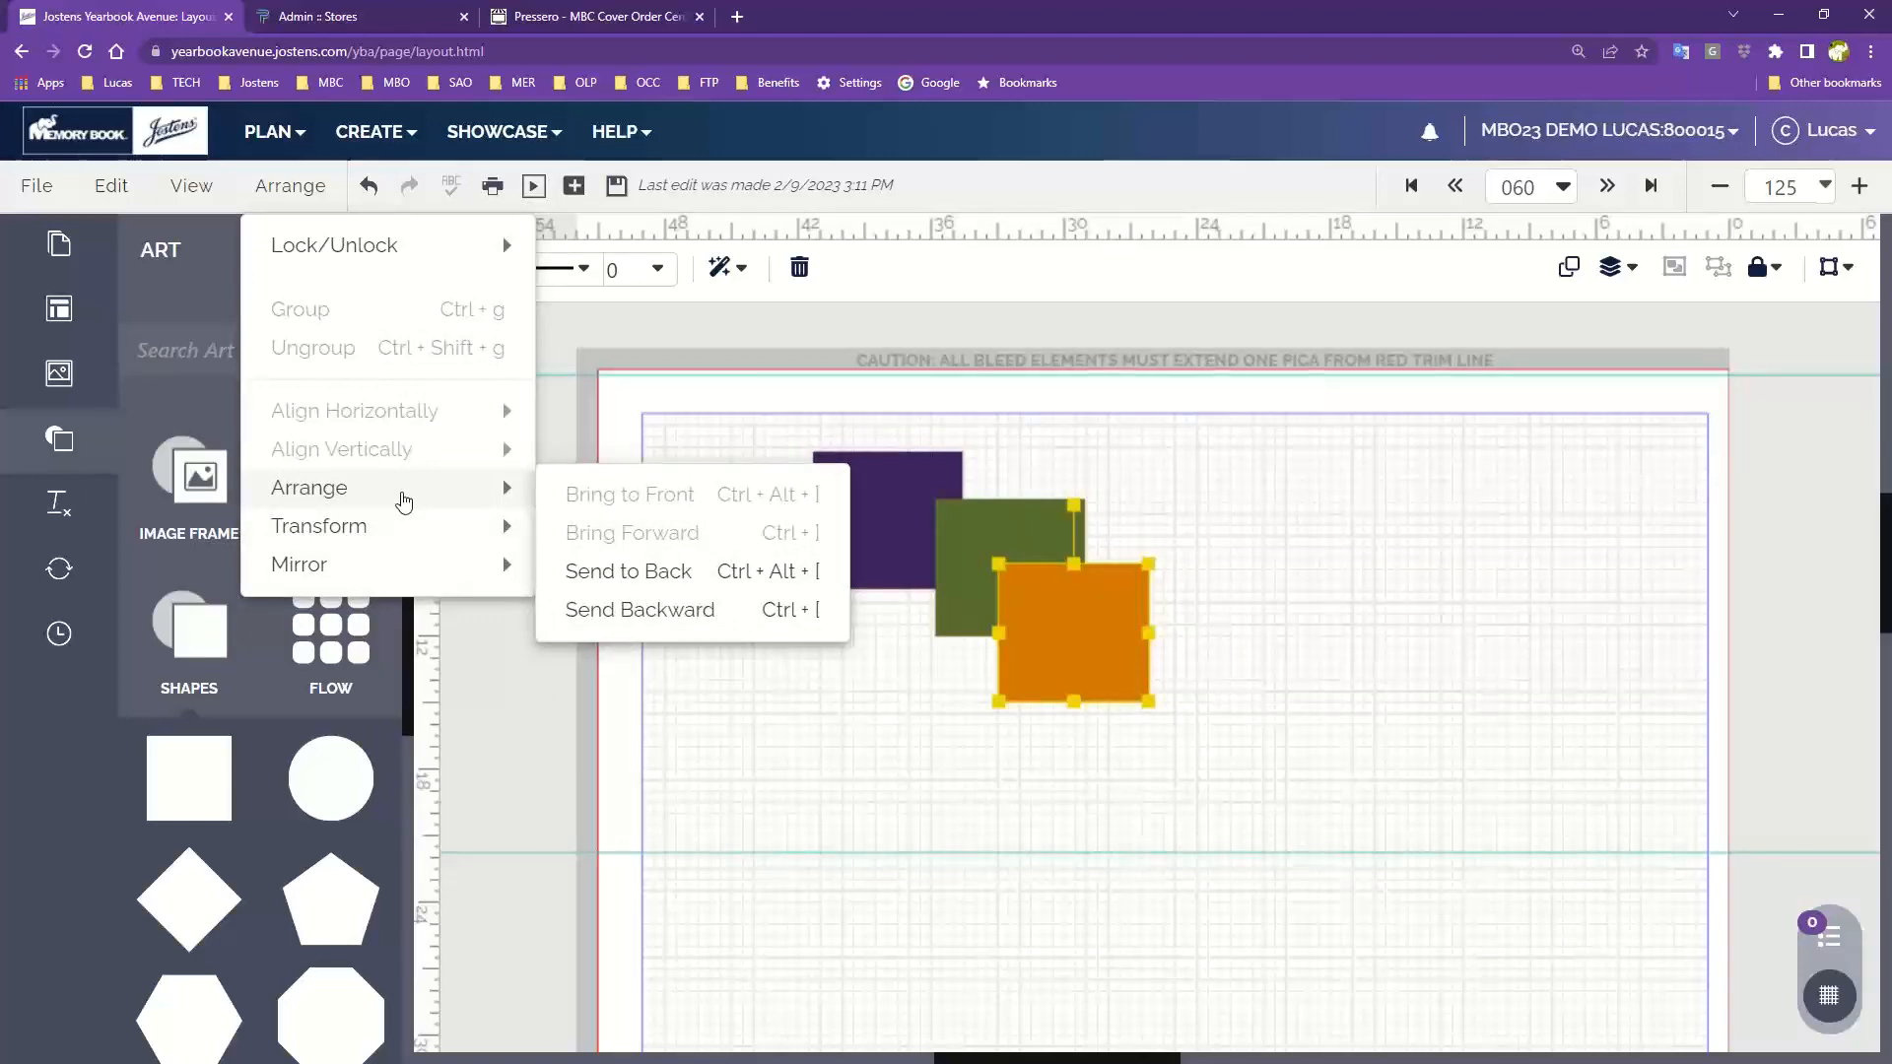
left_click_drag(1030, 625, 1088, 633)
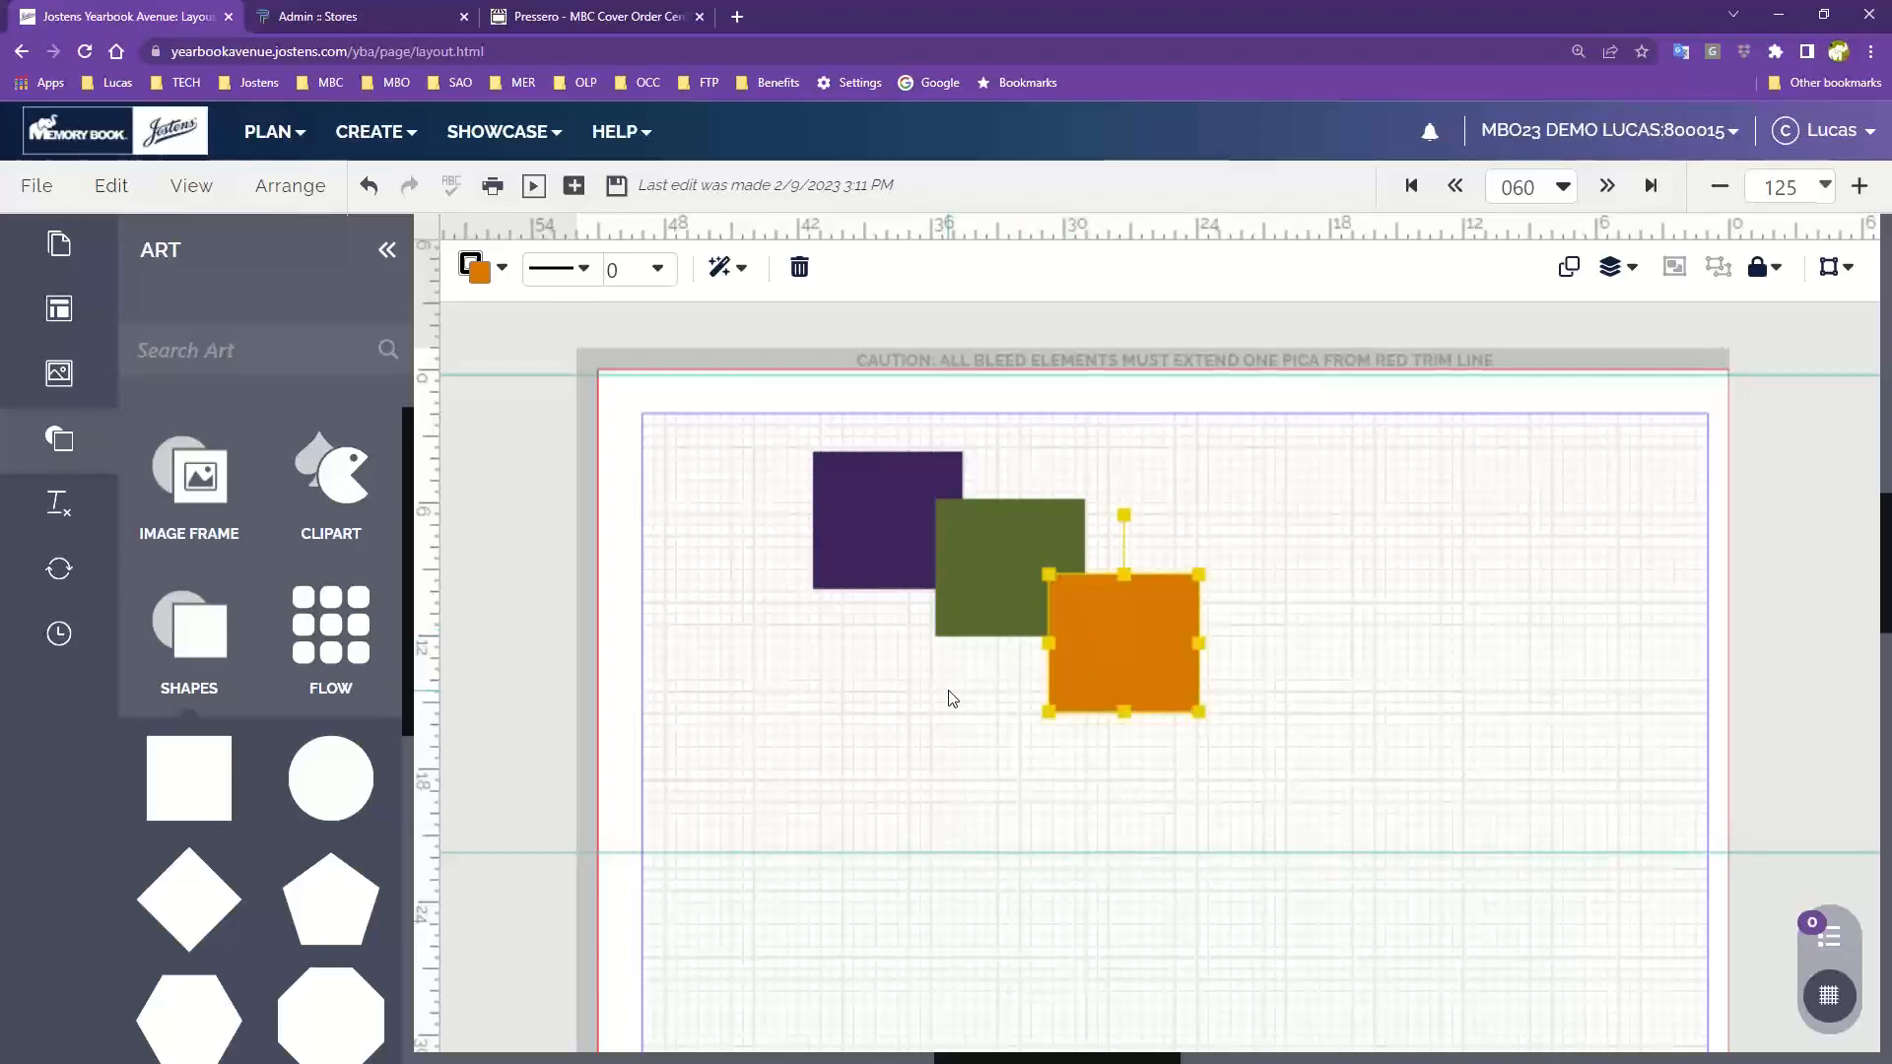
Send the orange square backward so it sits behind the green square
left_click(290, 185)
mouse_move(320, 493)
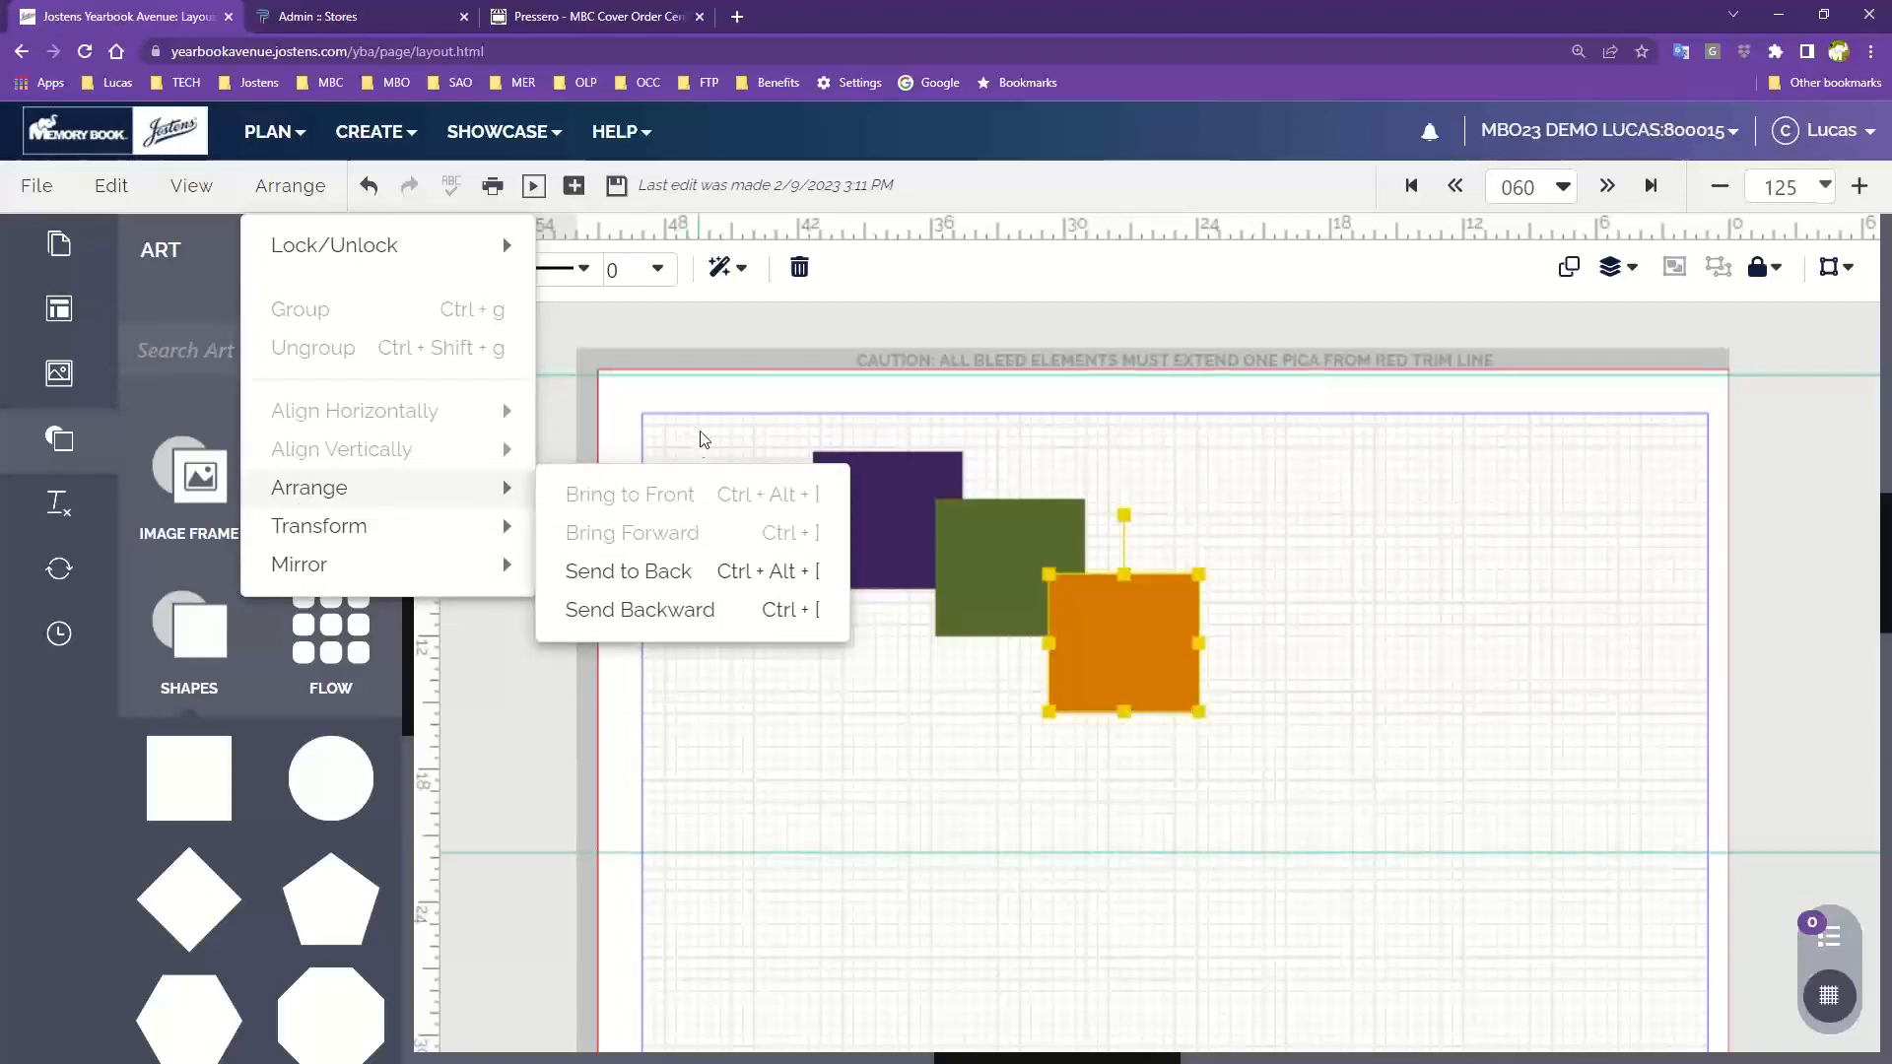
left_click(770, 434)
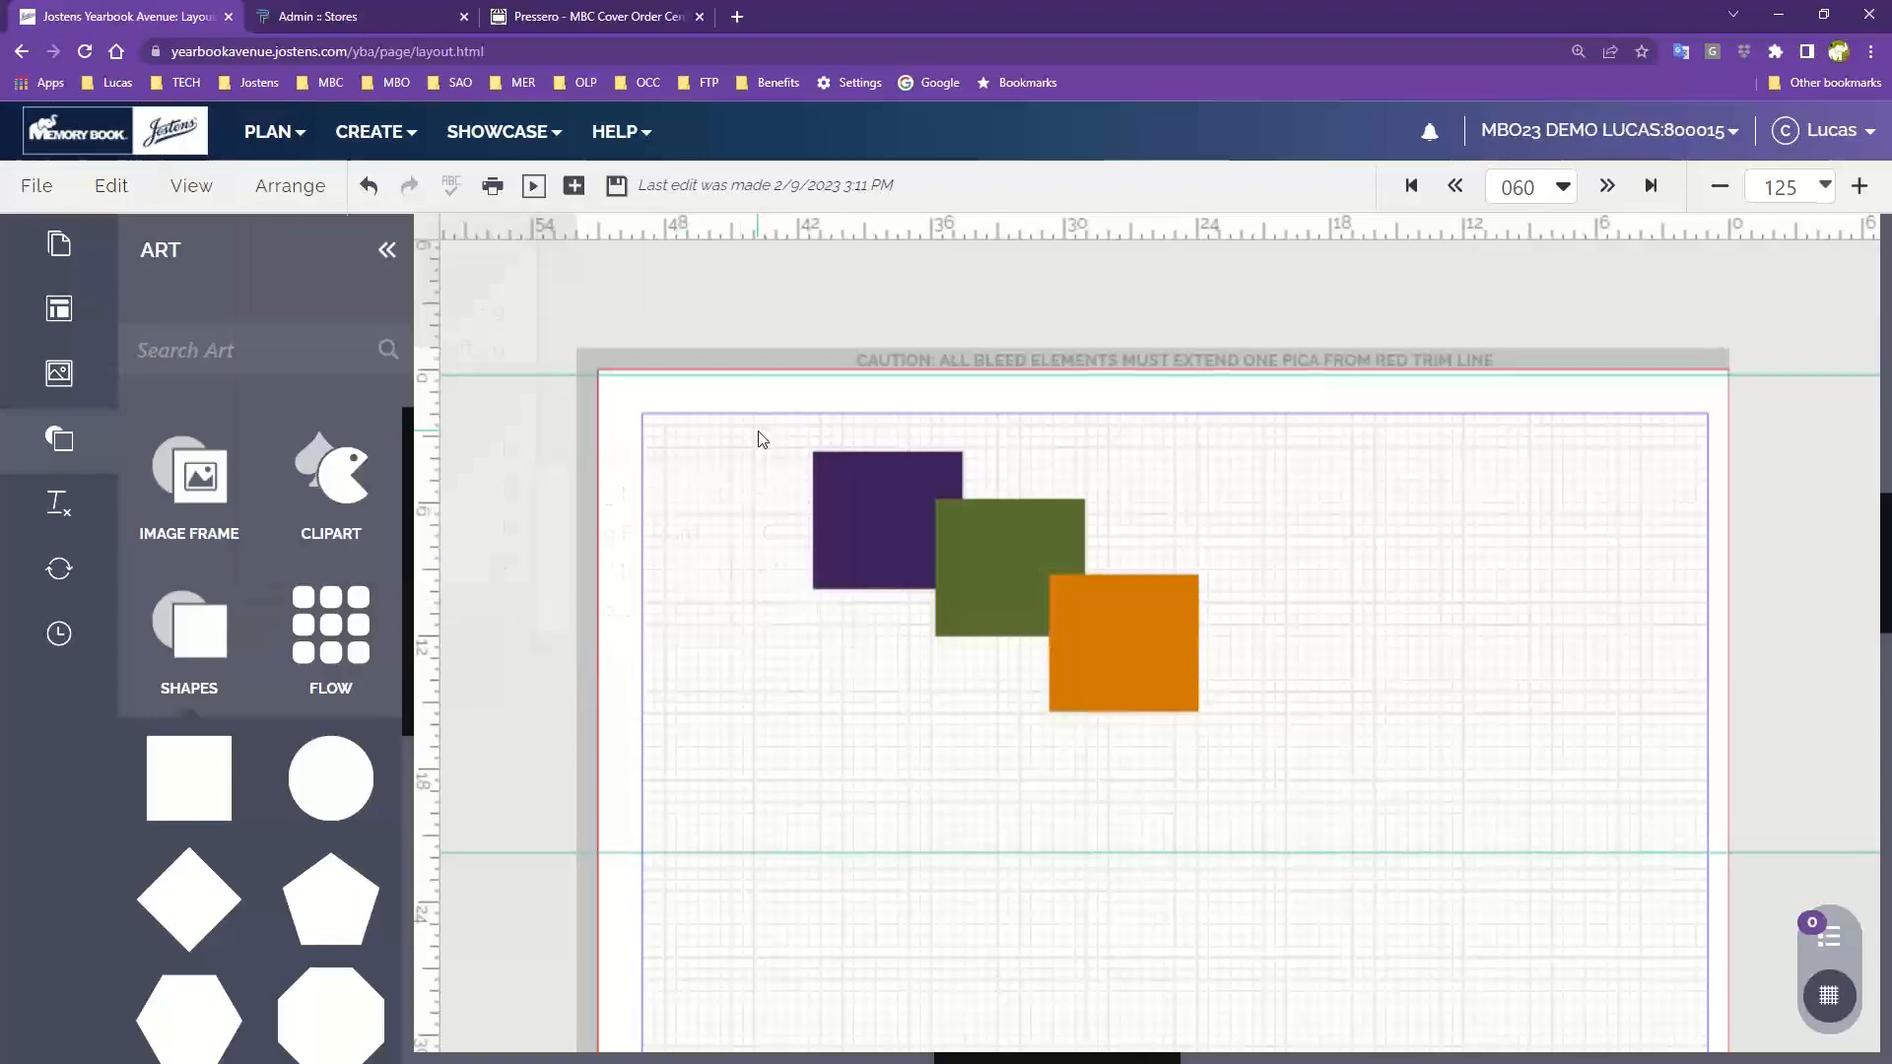
left_click(1133, 624)
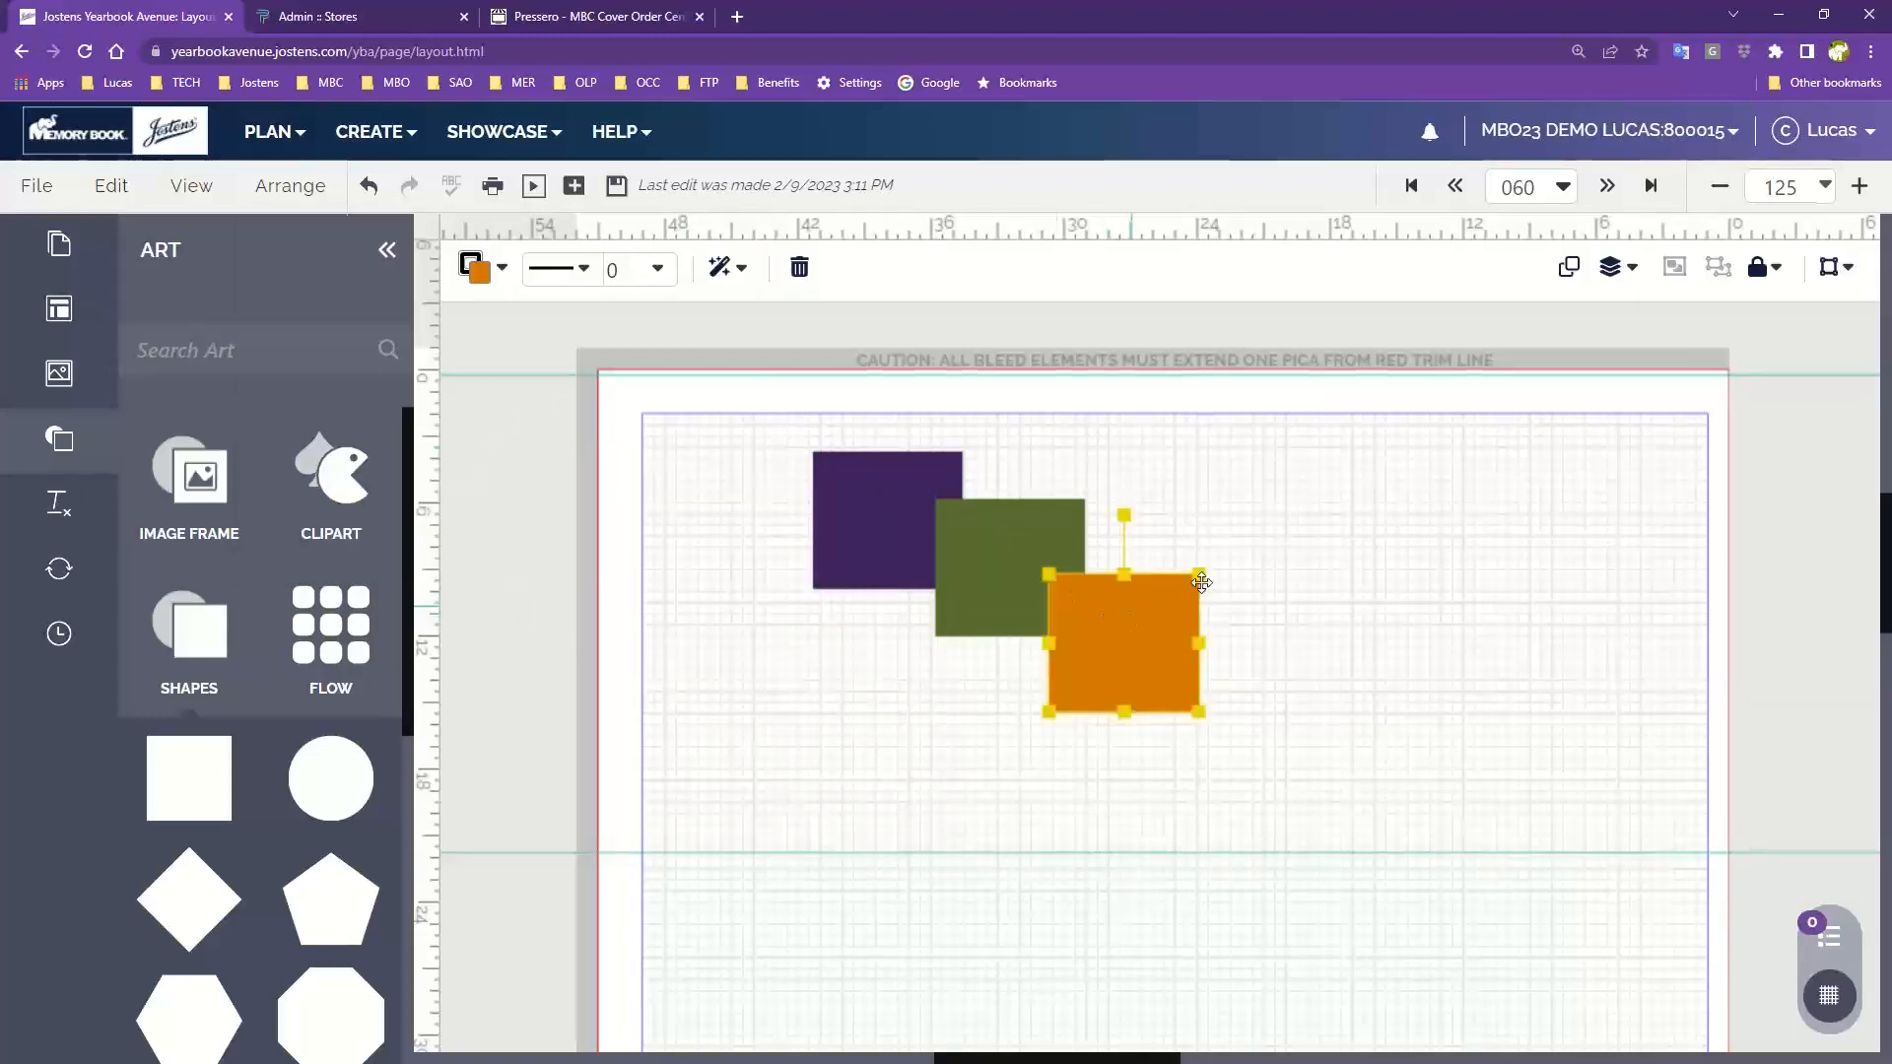
left_click(1610, 284)
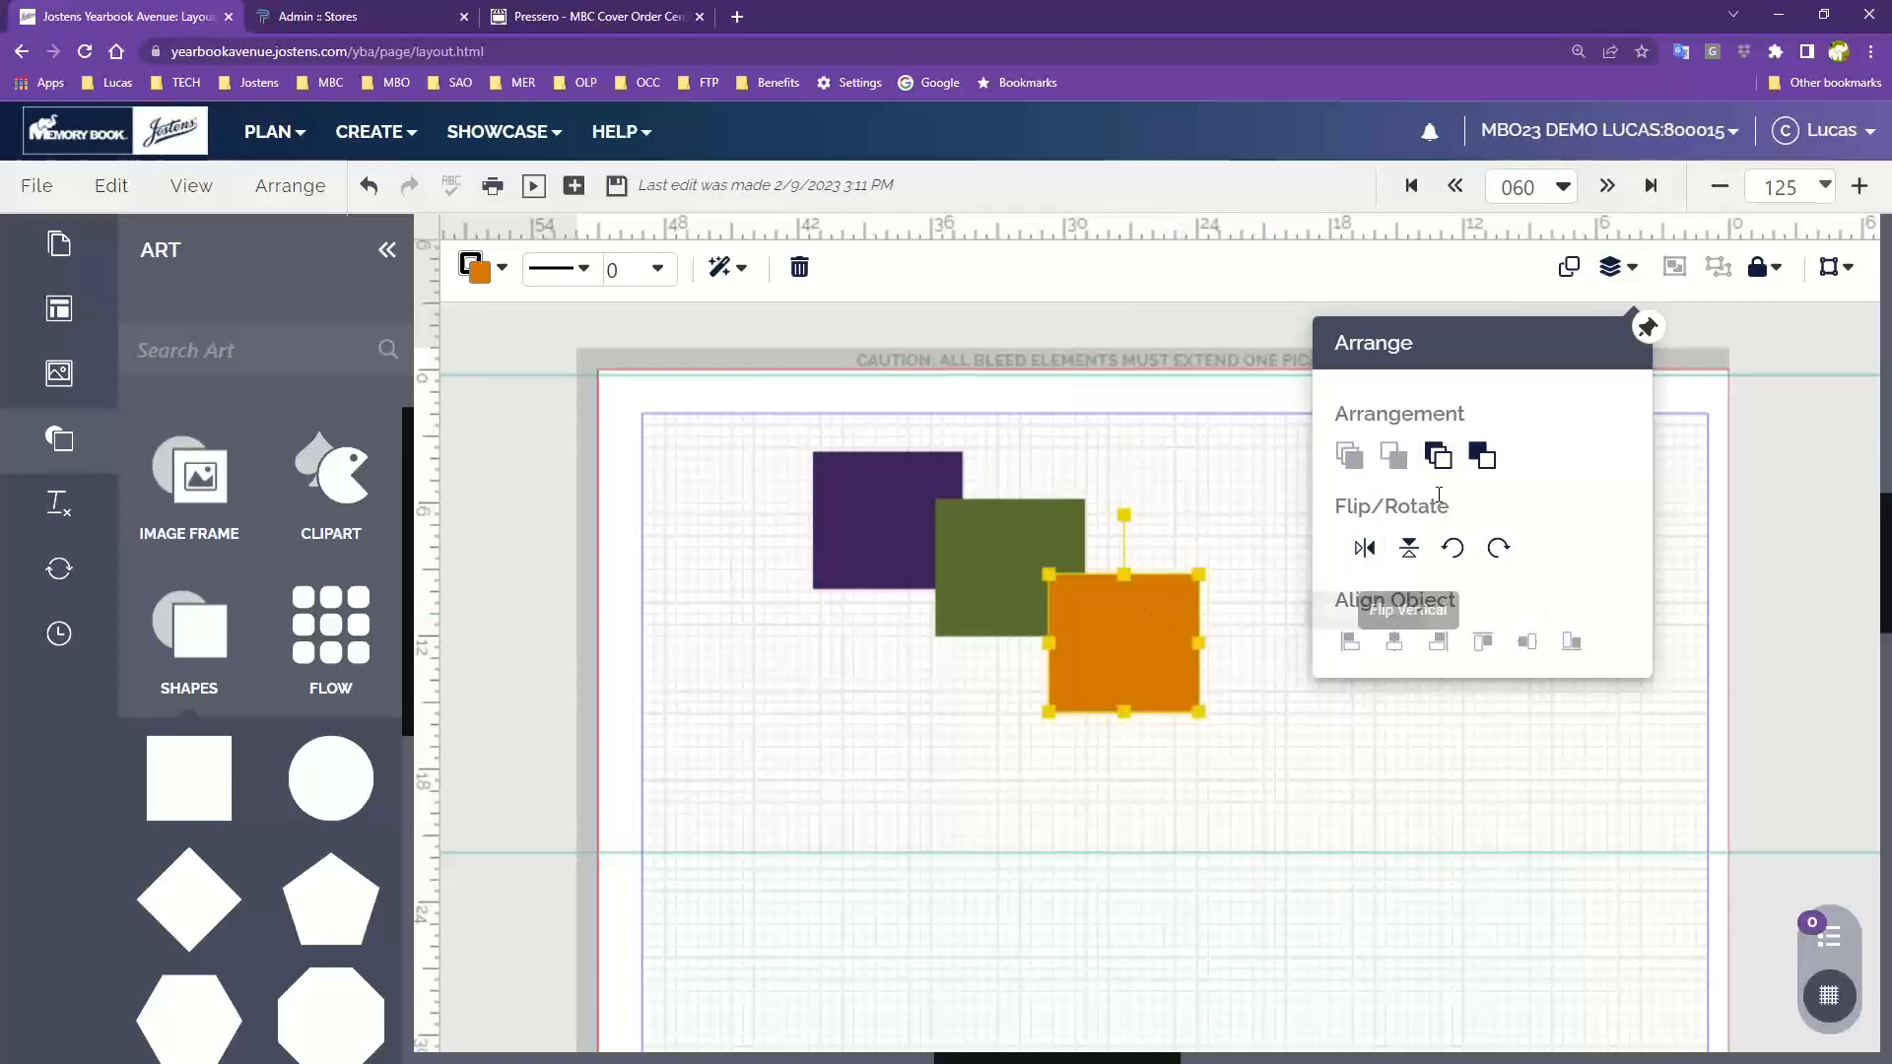
left_click(1440, 459)
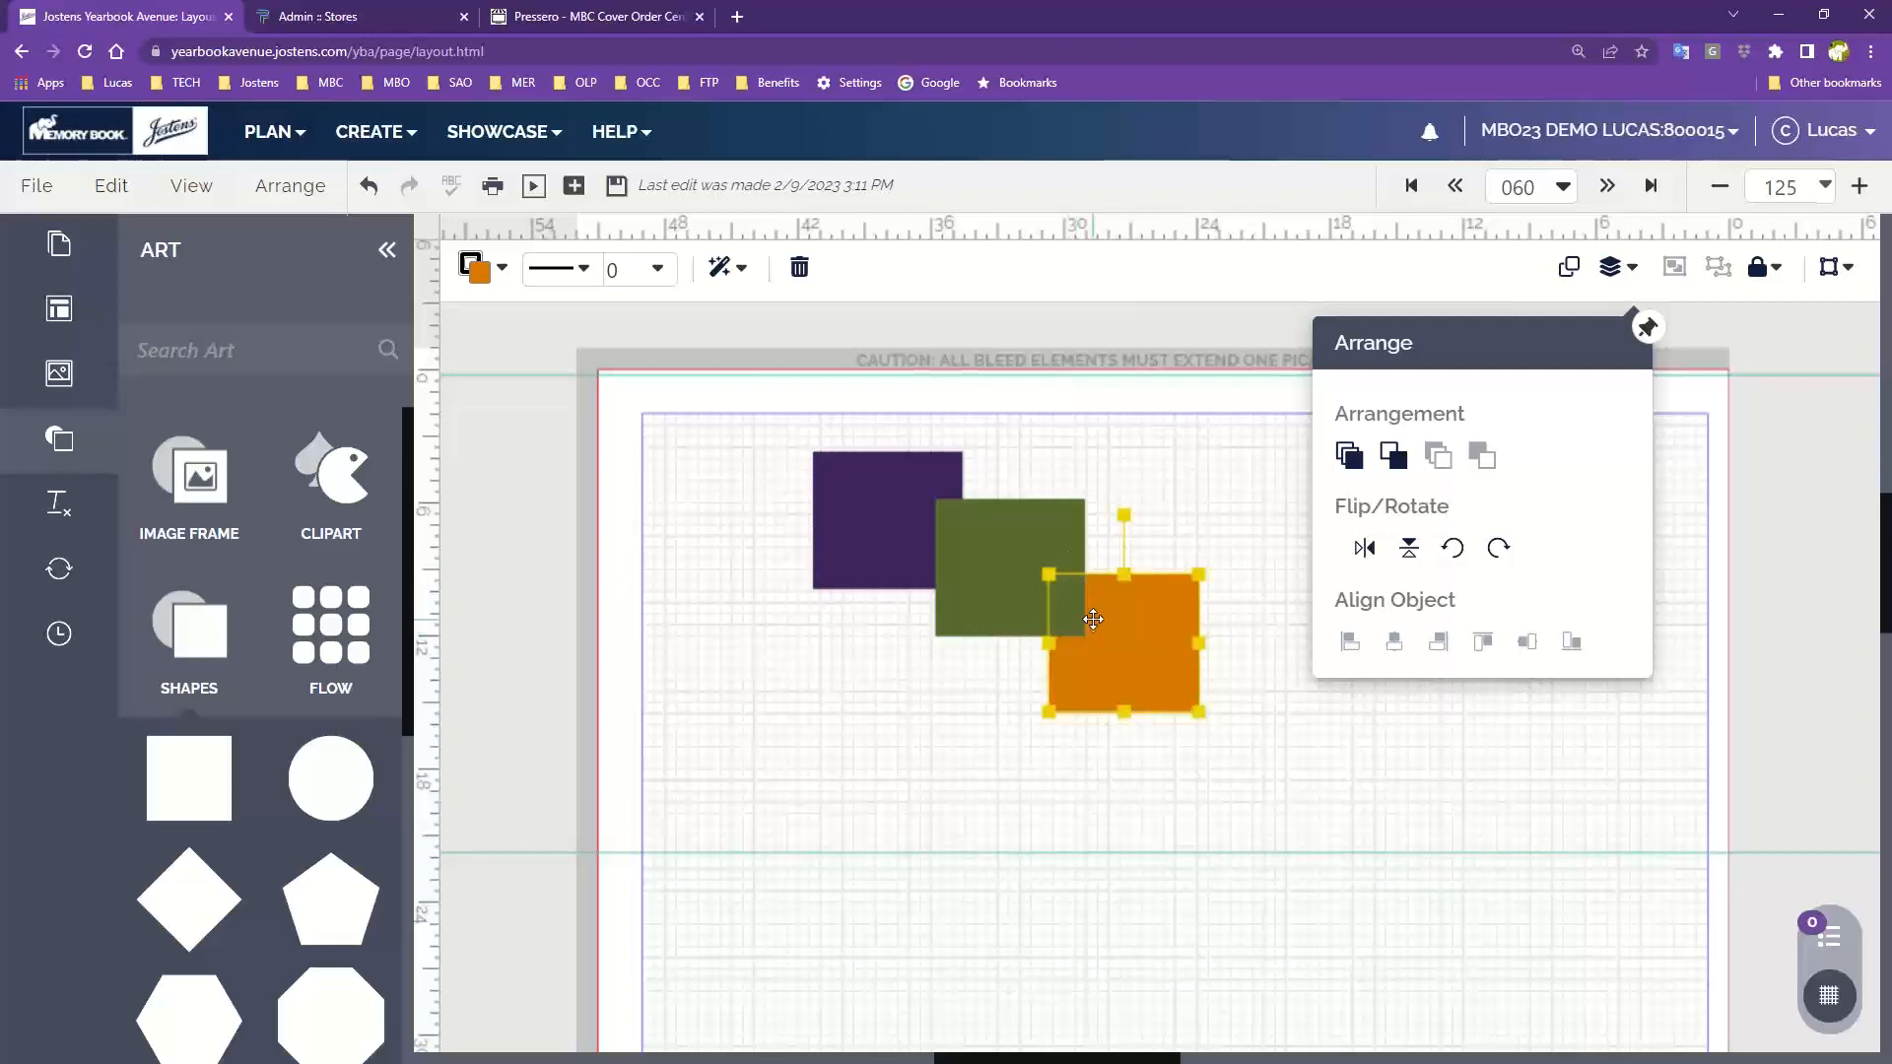
Bring the purple square to the front of the stack
left_click(896, 500)
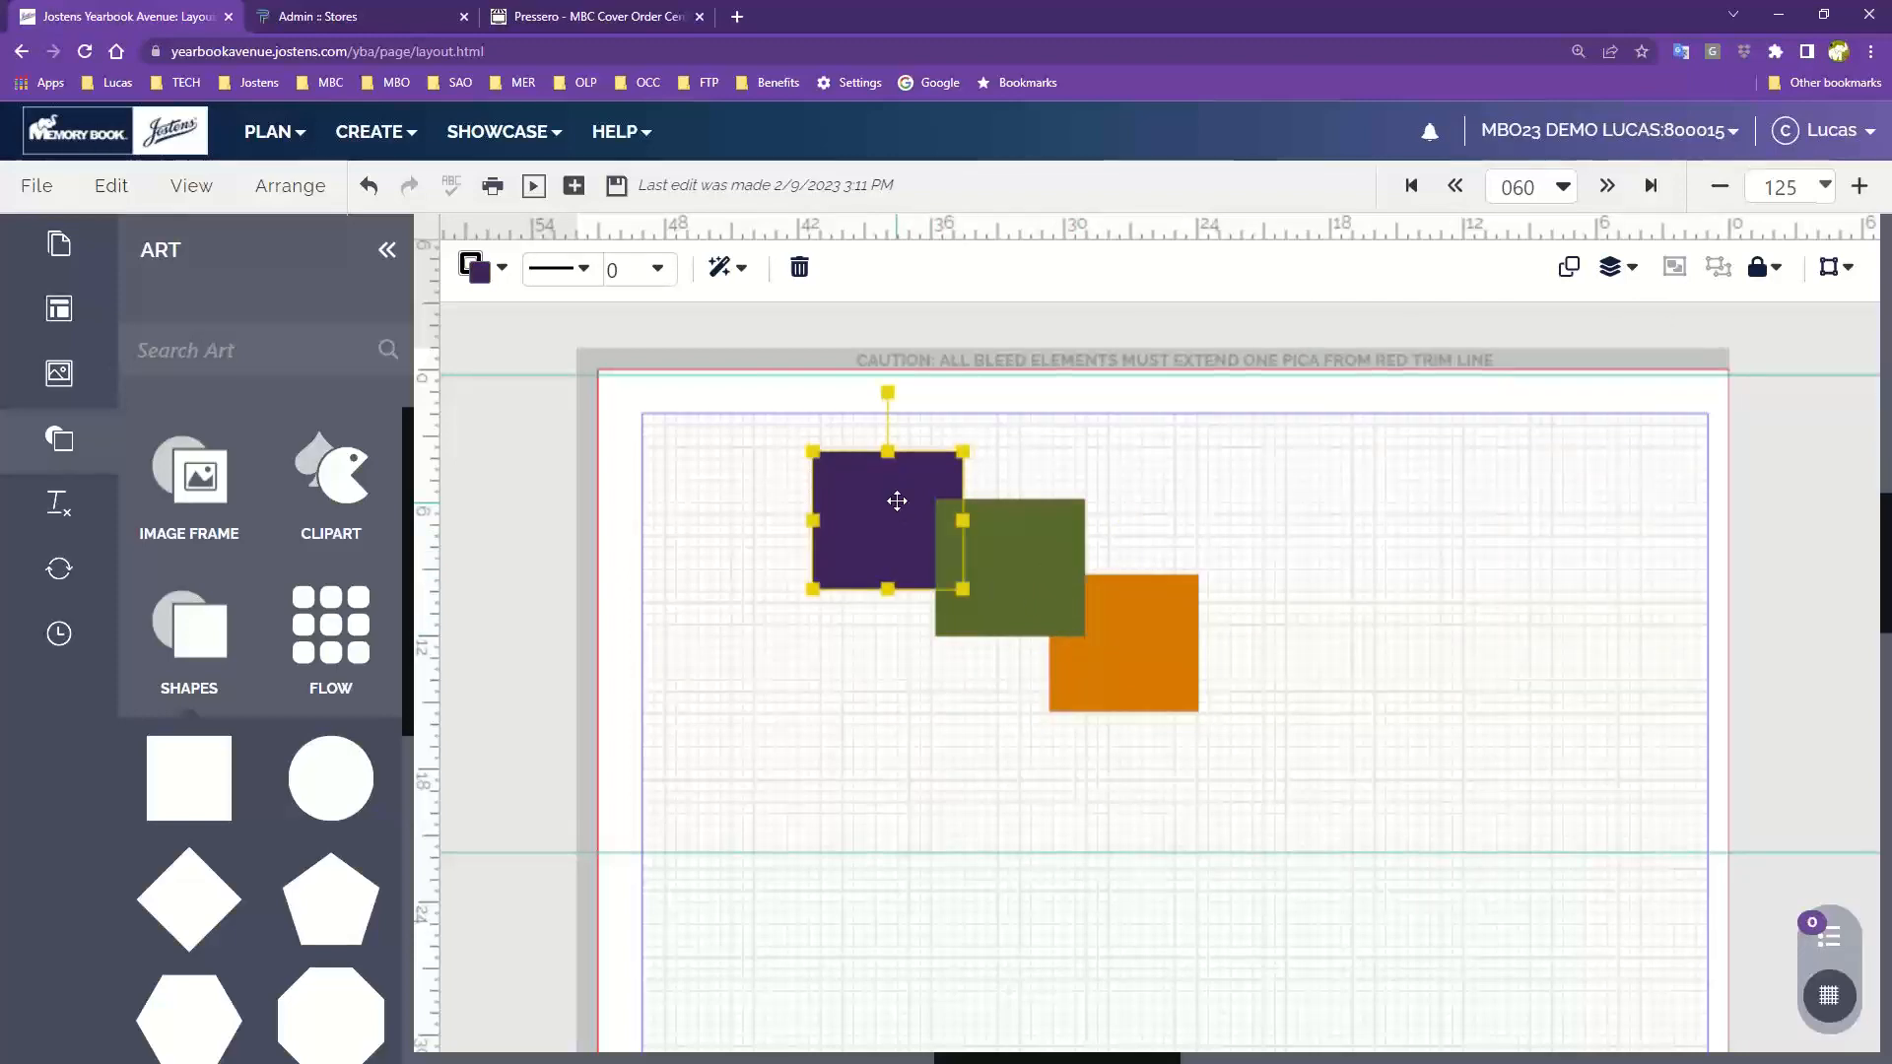
left_click(1598, 269)
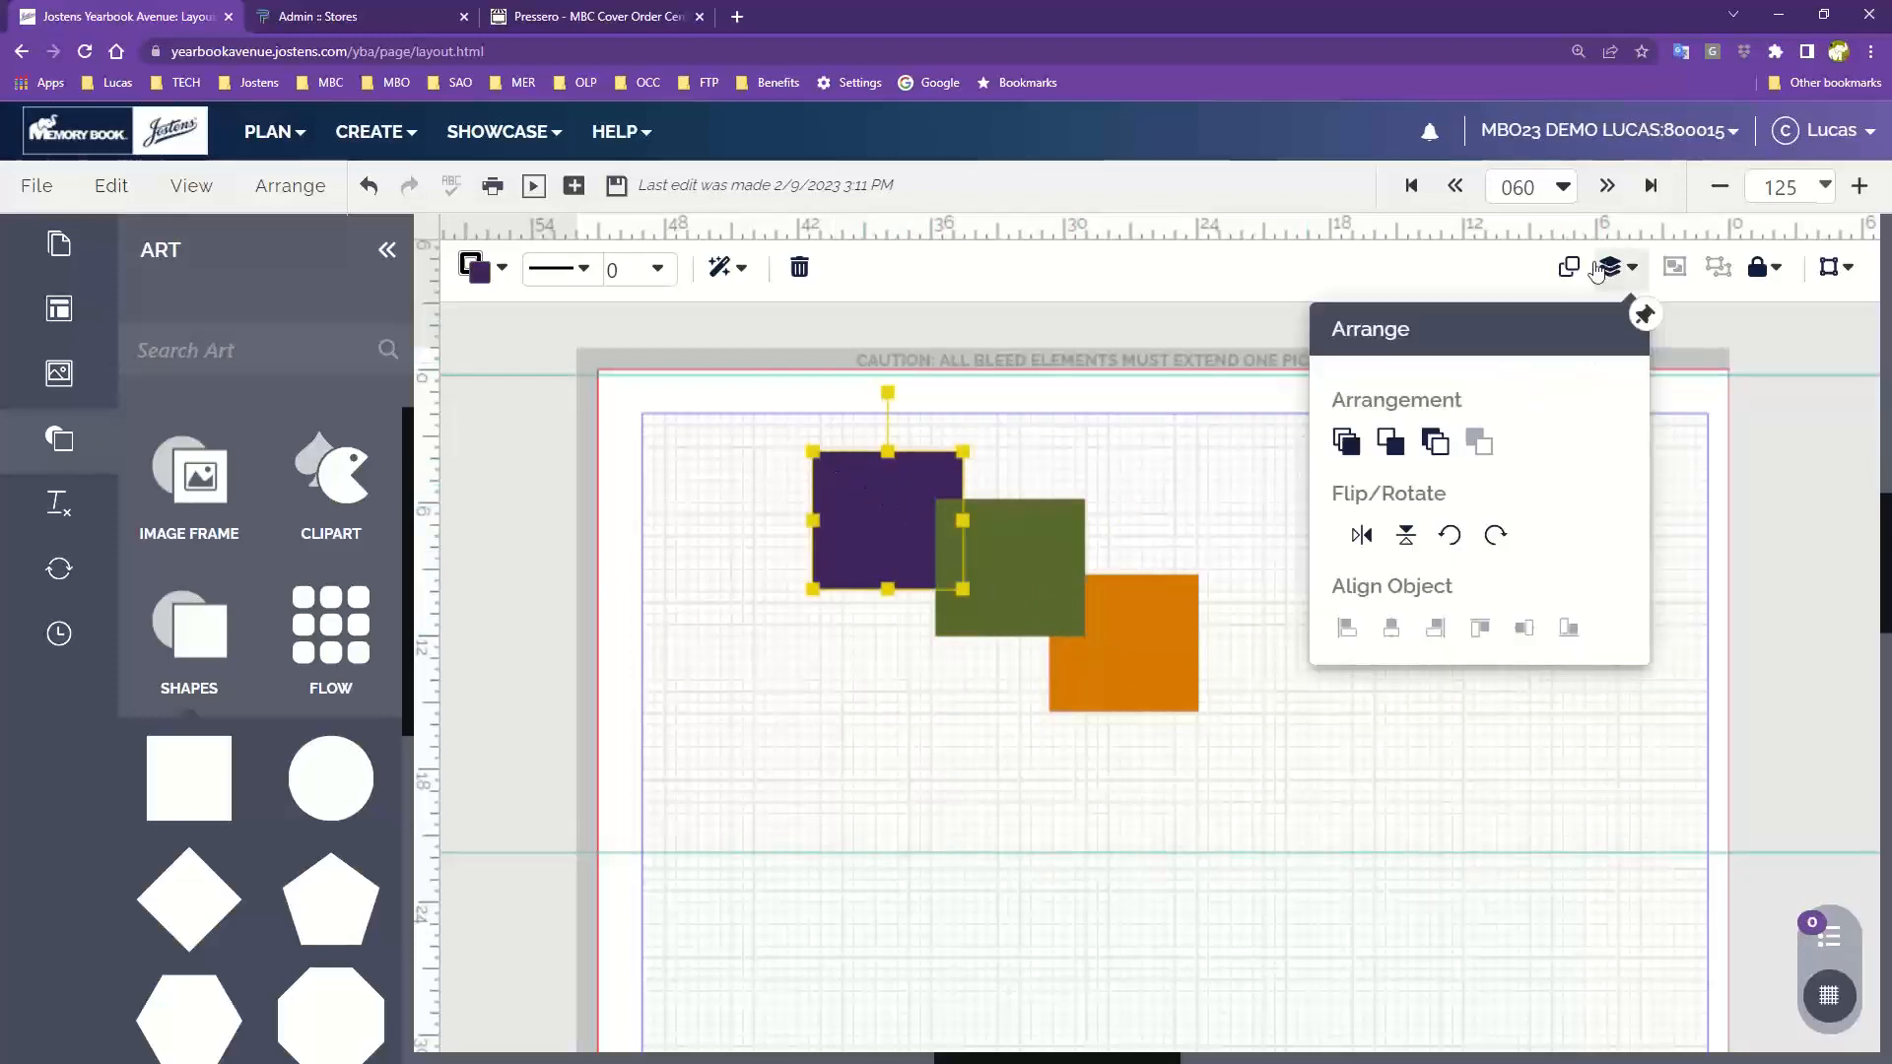
left_click(1346, 442)
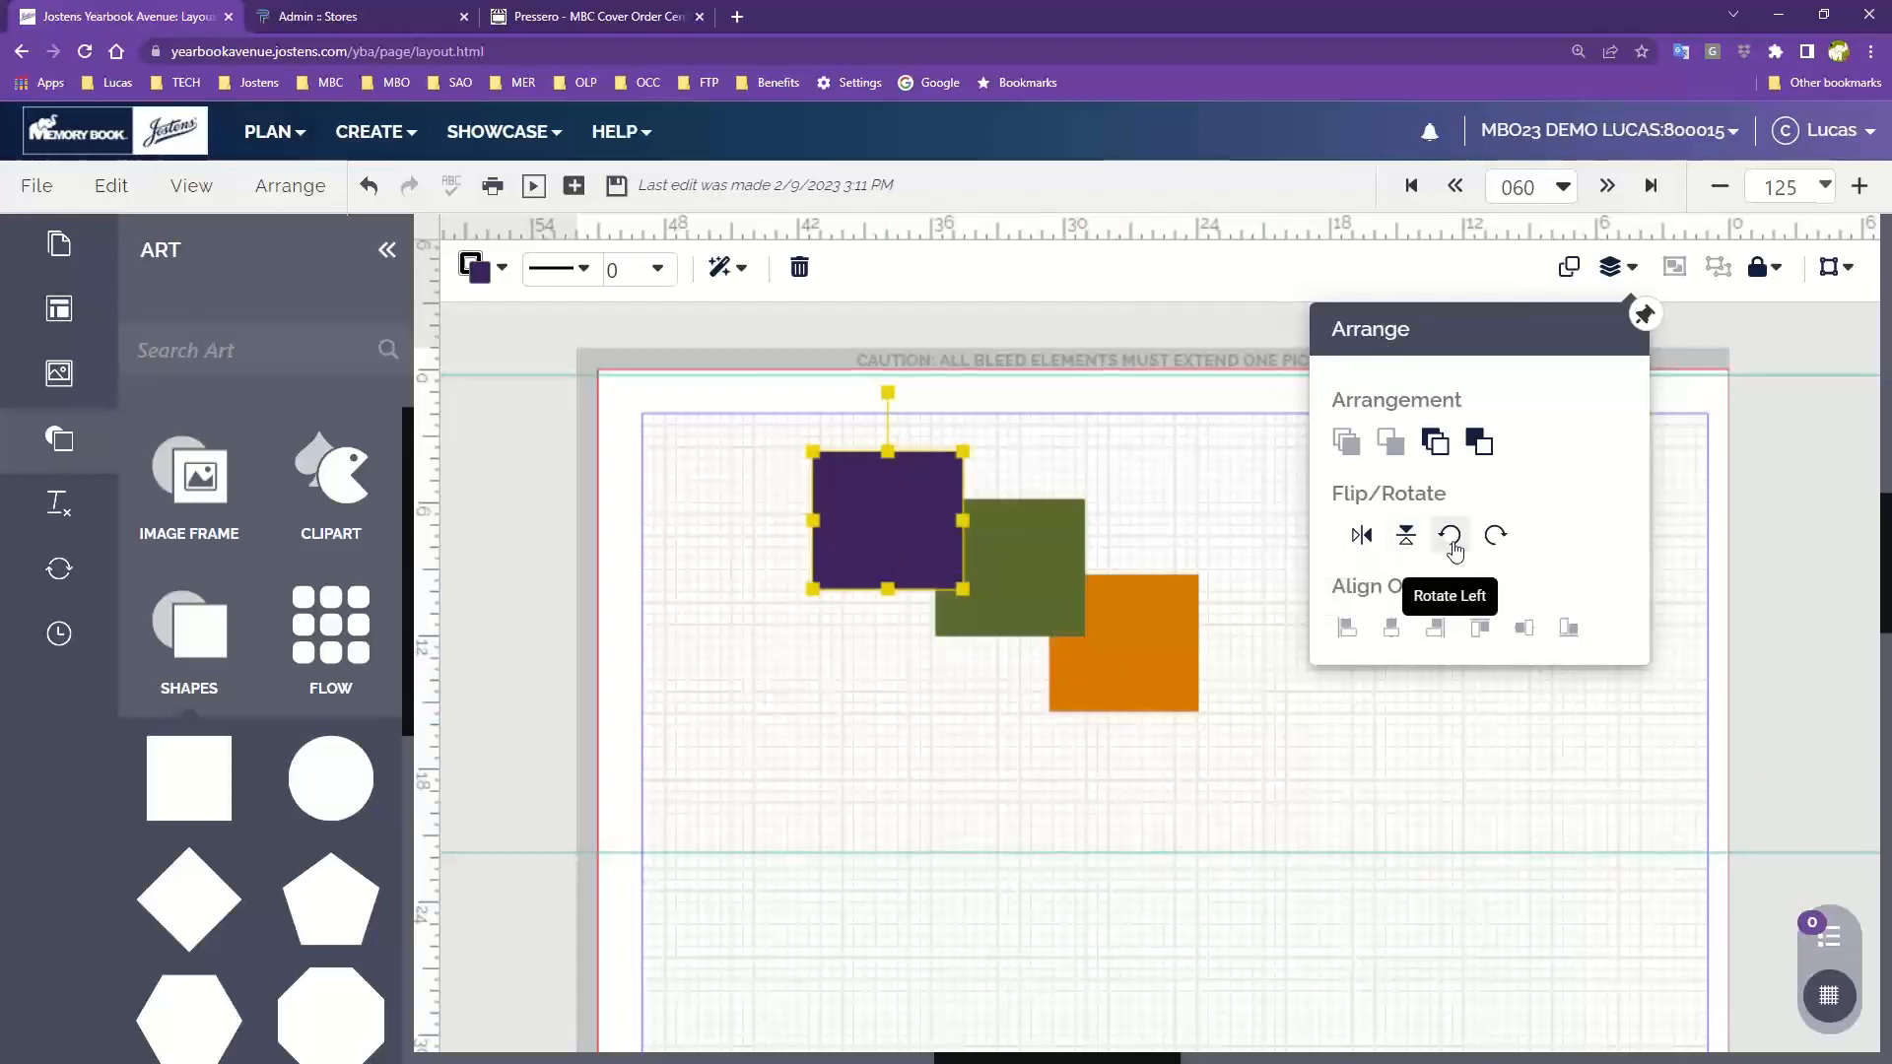
left_click(1295, 726)
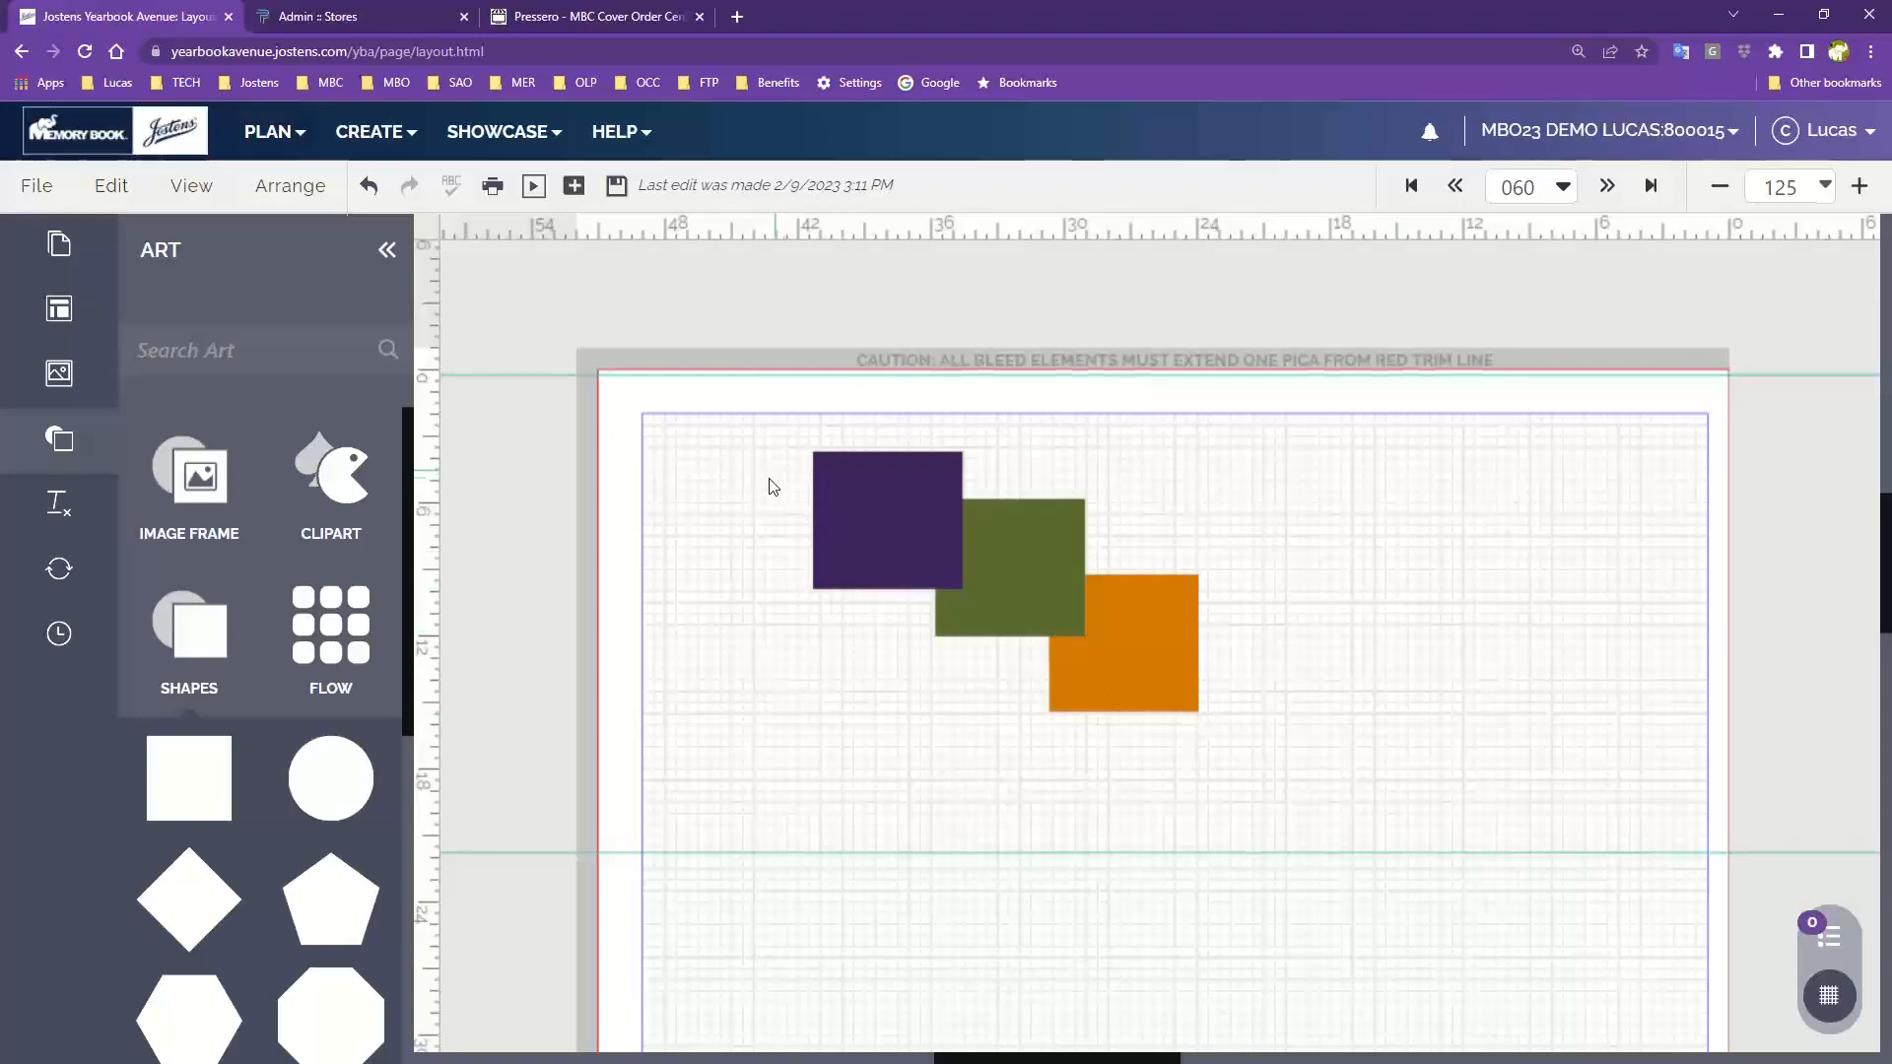
Select all three squares and review the Align Object options in the Arrange panel
left_click_drag(775, 520, 1210, 760)
left_click(1618, 270)
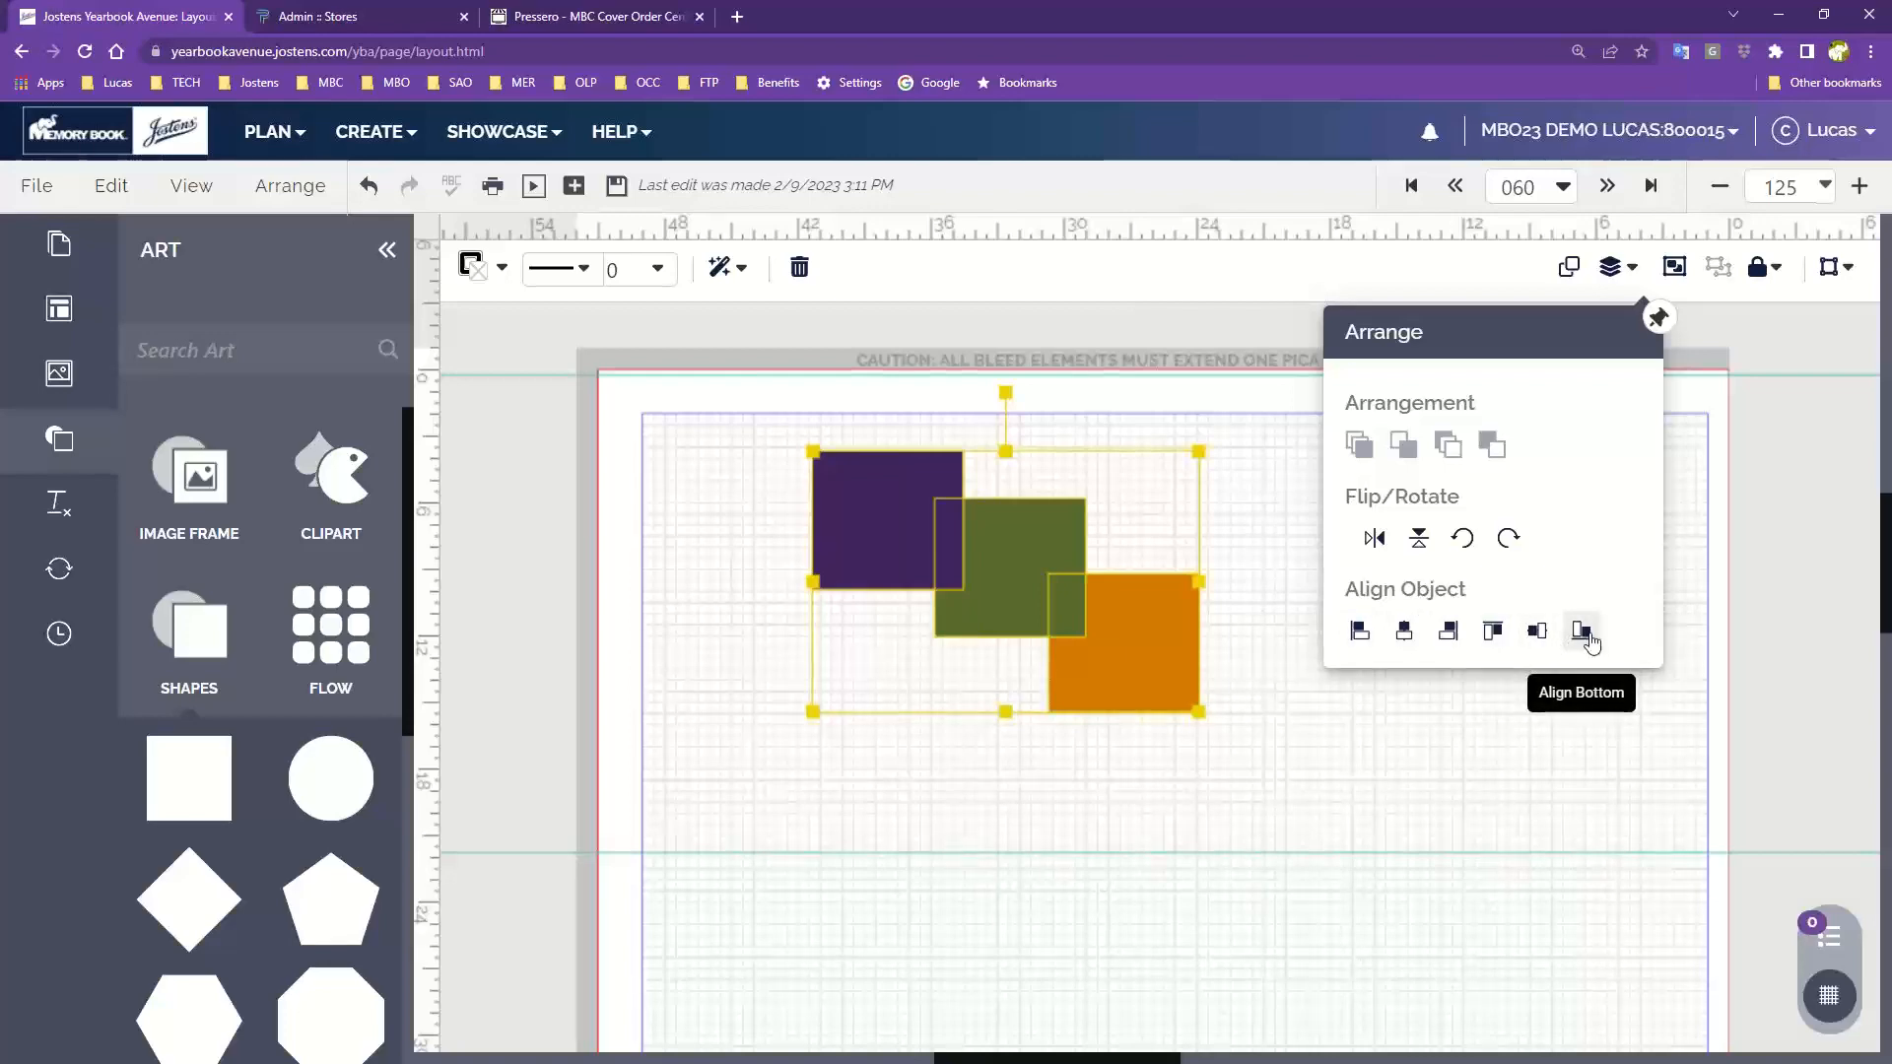
left_click(1119, 782)
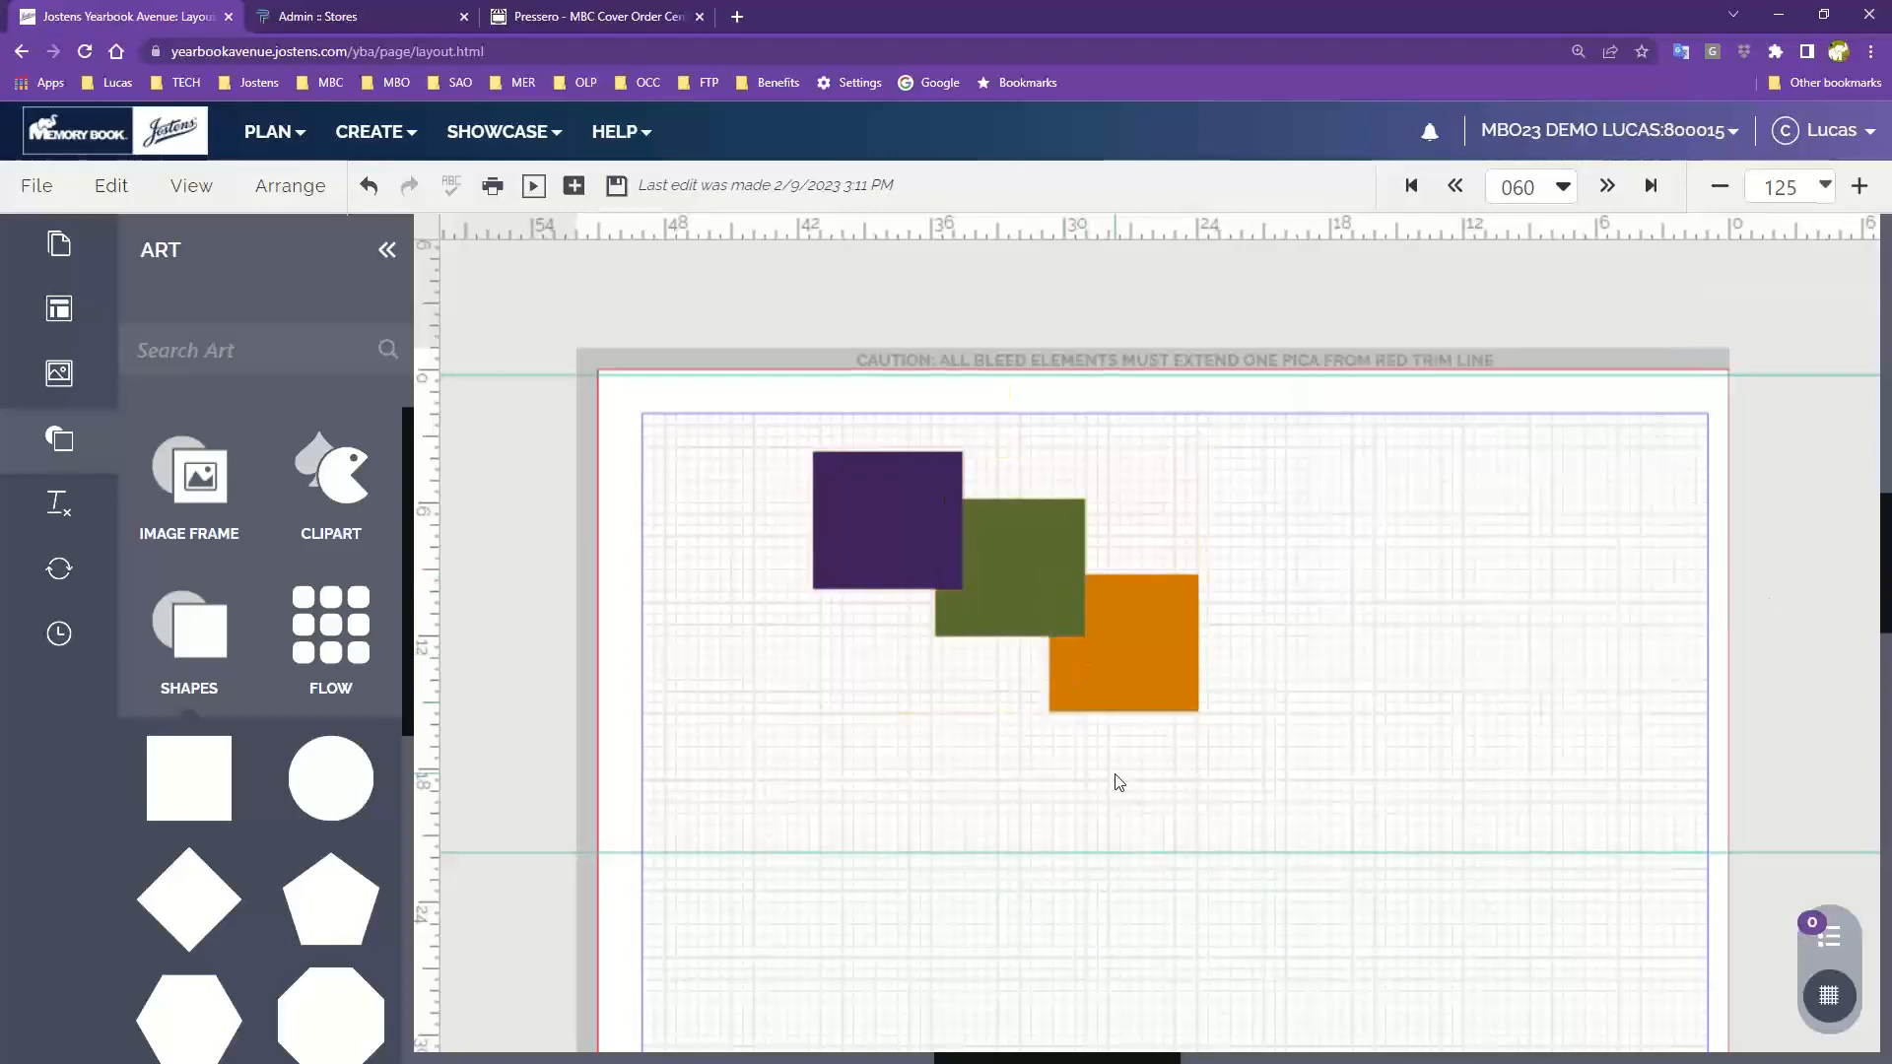
Select all three squares and delete them
left_click(310, 190)
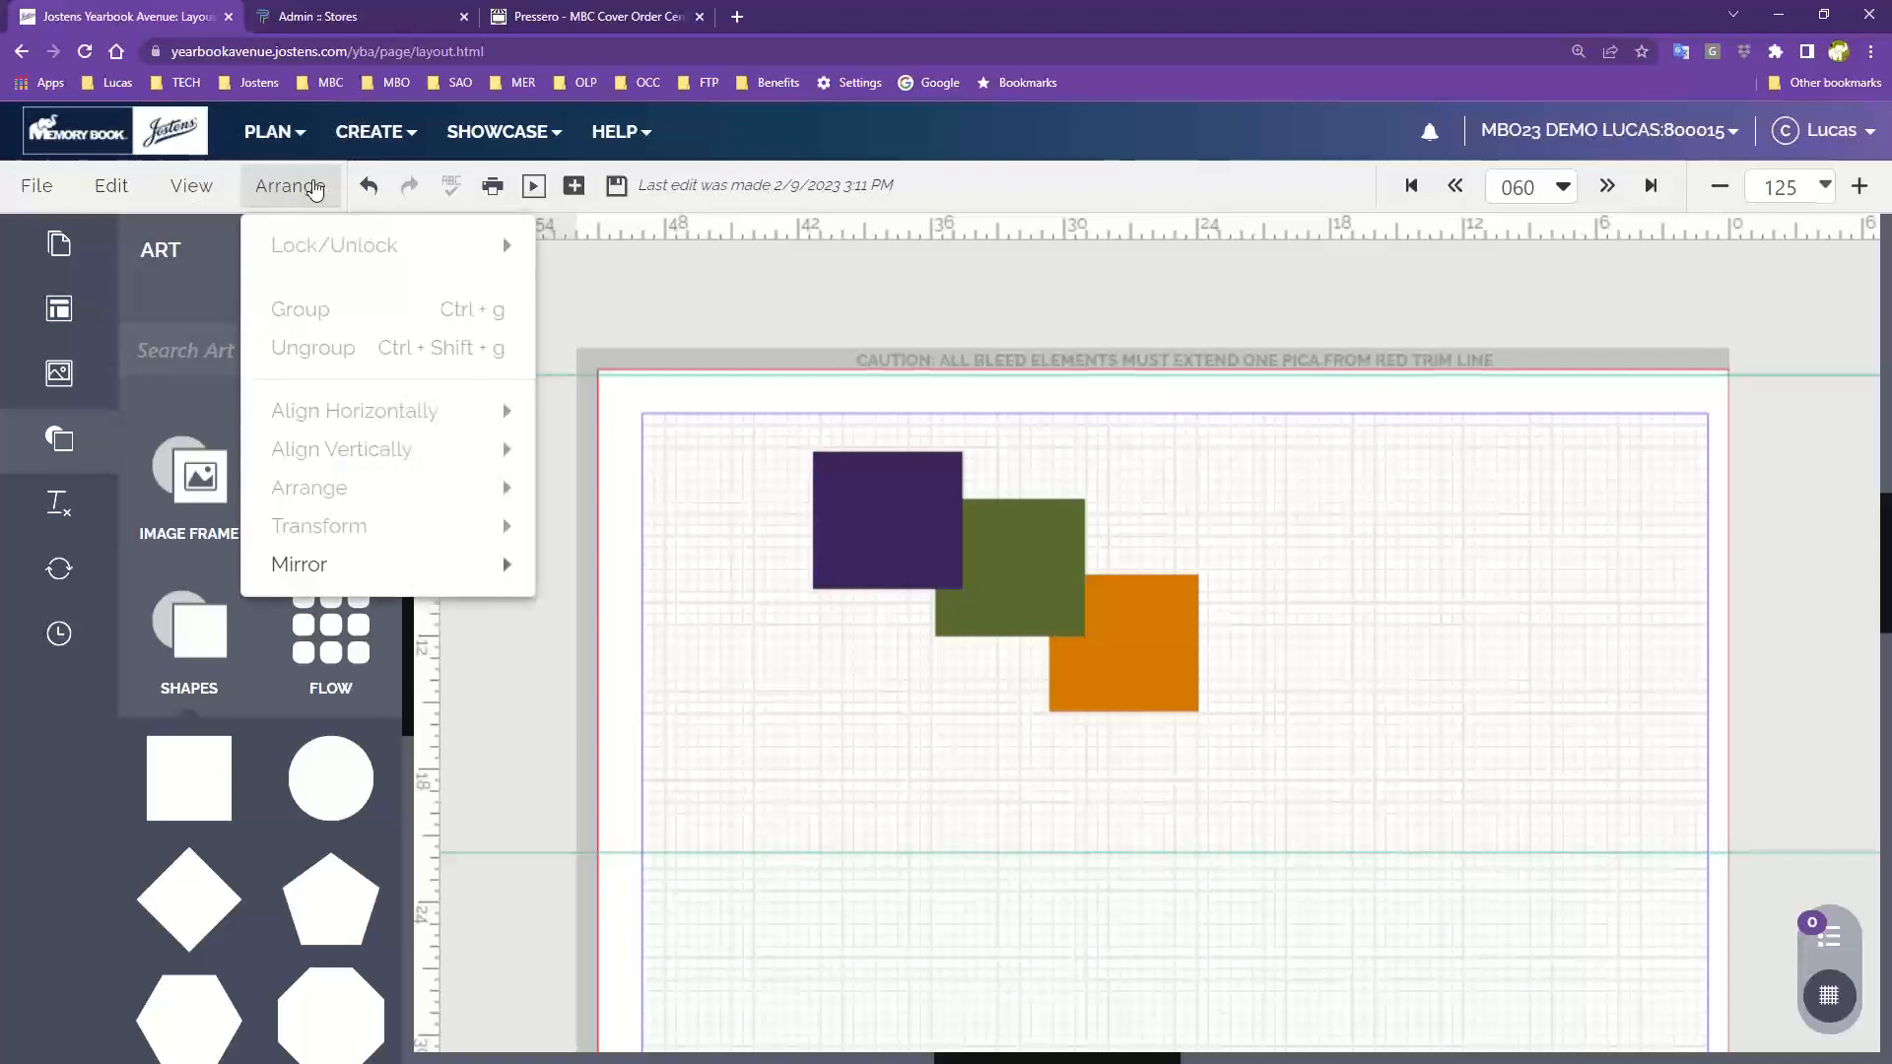
left_click(63, 189)
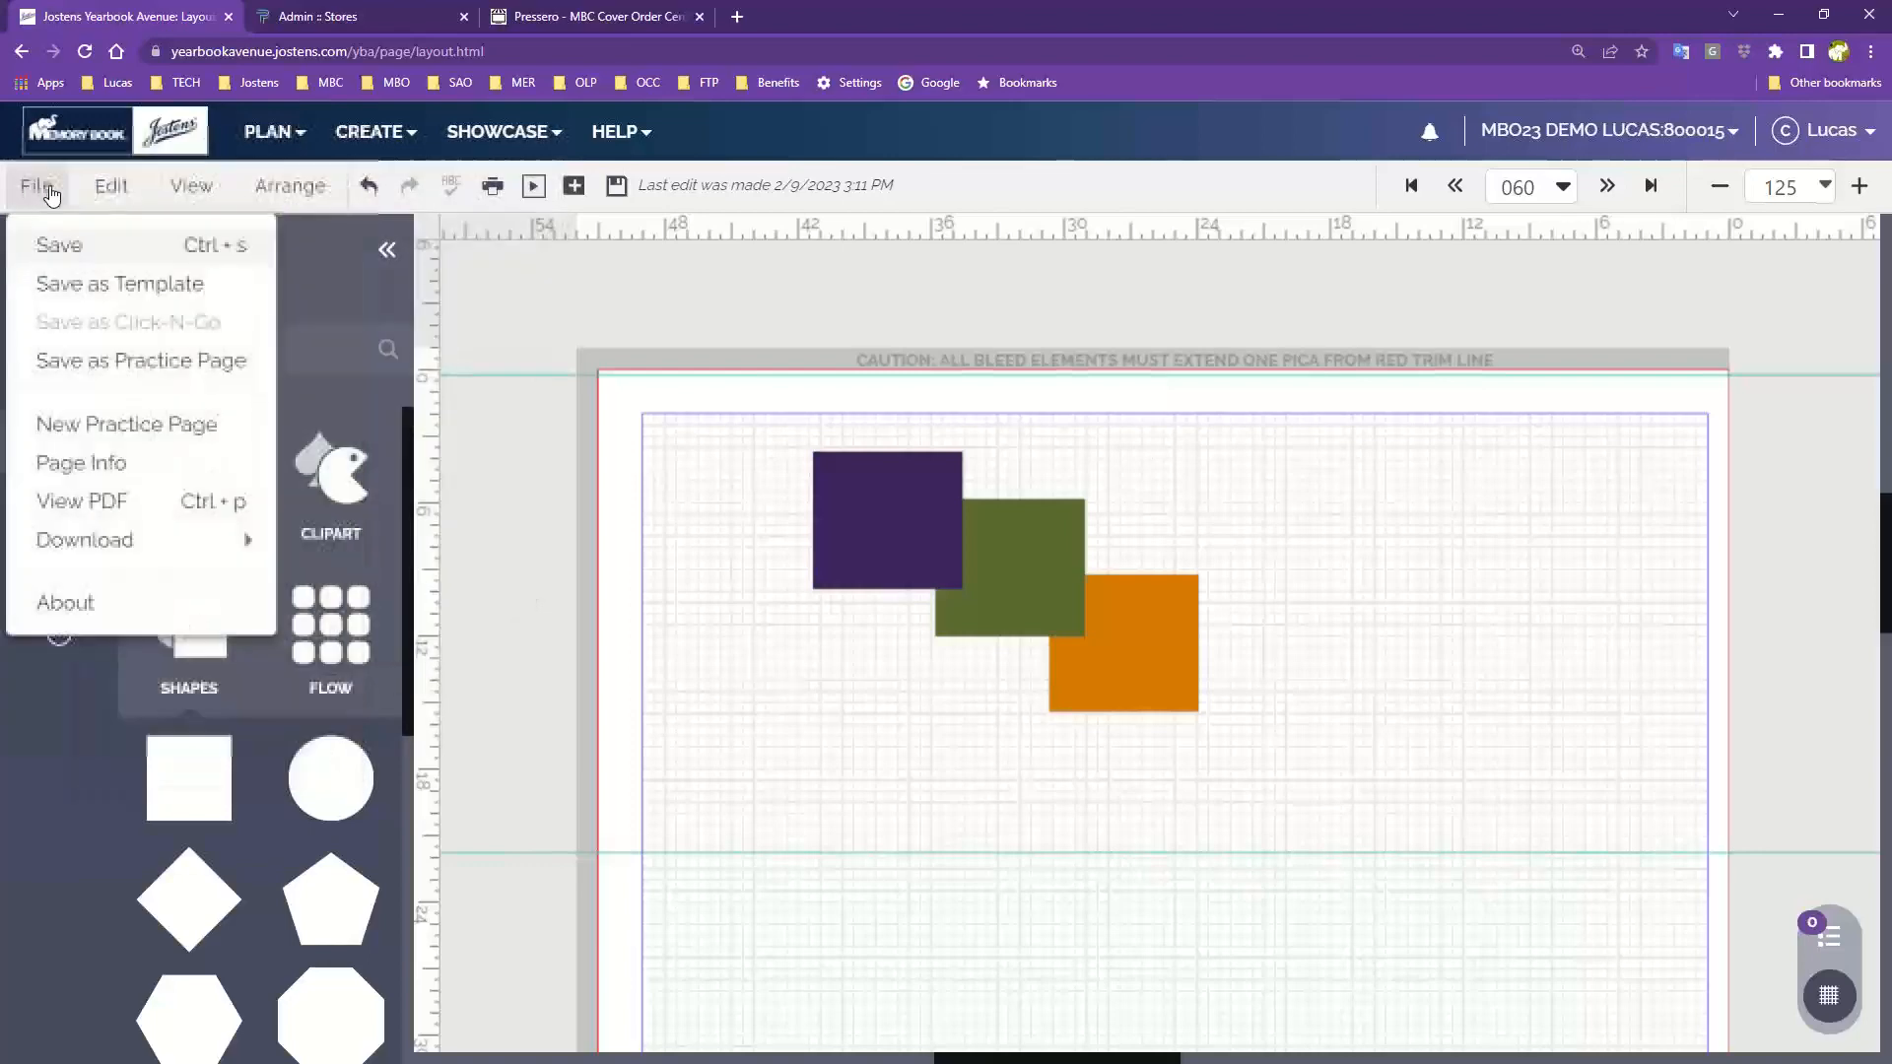
mouse_move(129, 191)
mouse_move(273, 200)
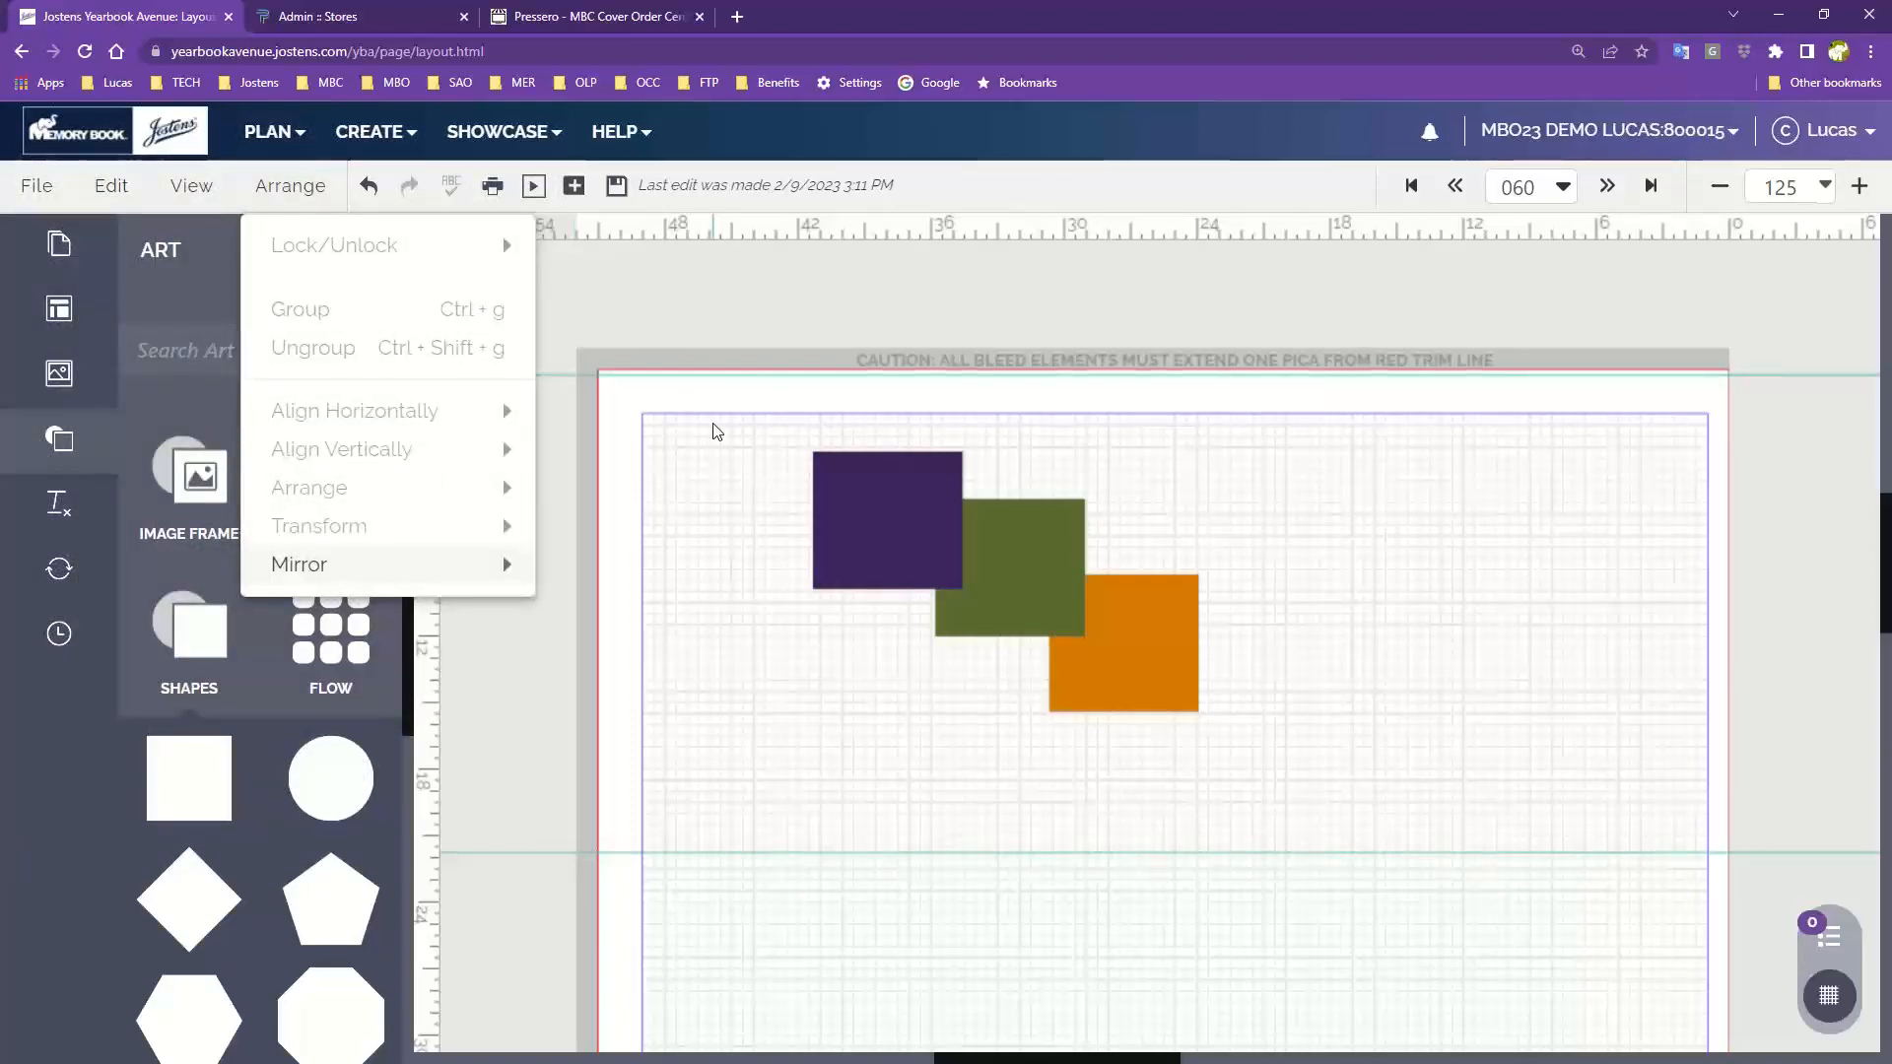
left_click_drag(760, 516, 1224, 738)
key("Delete")
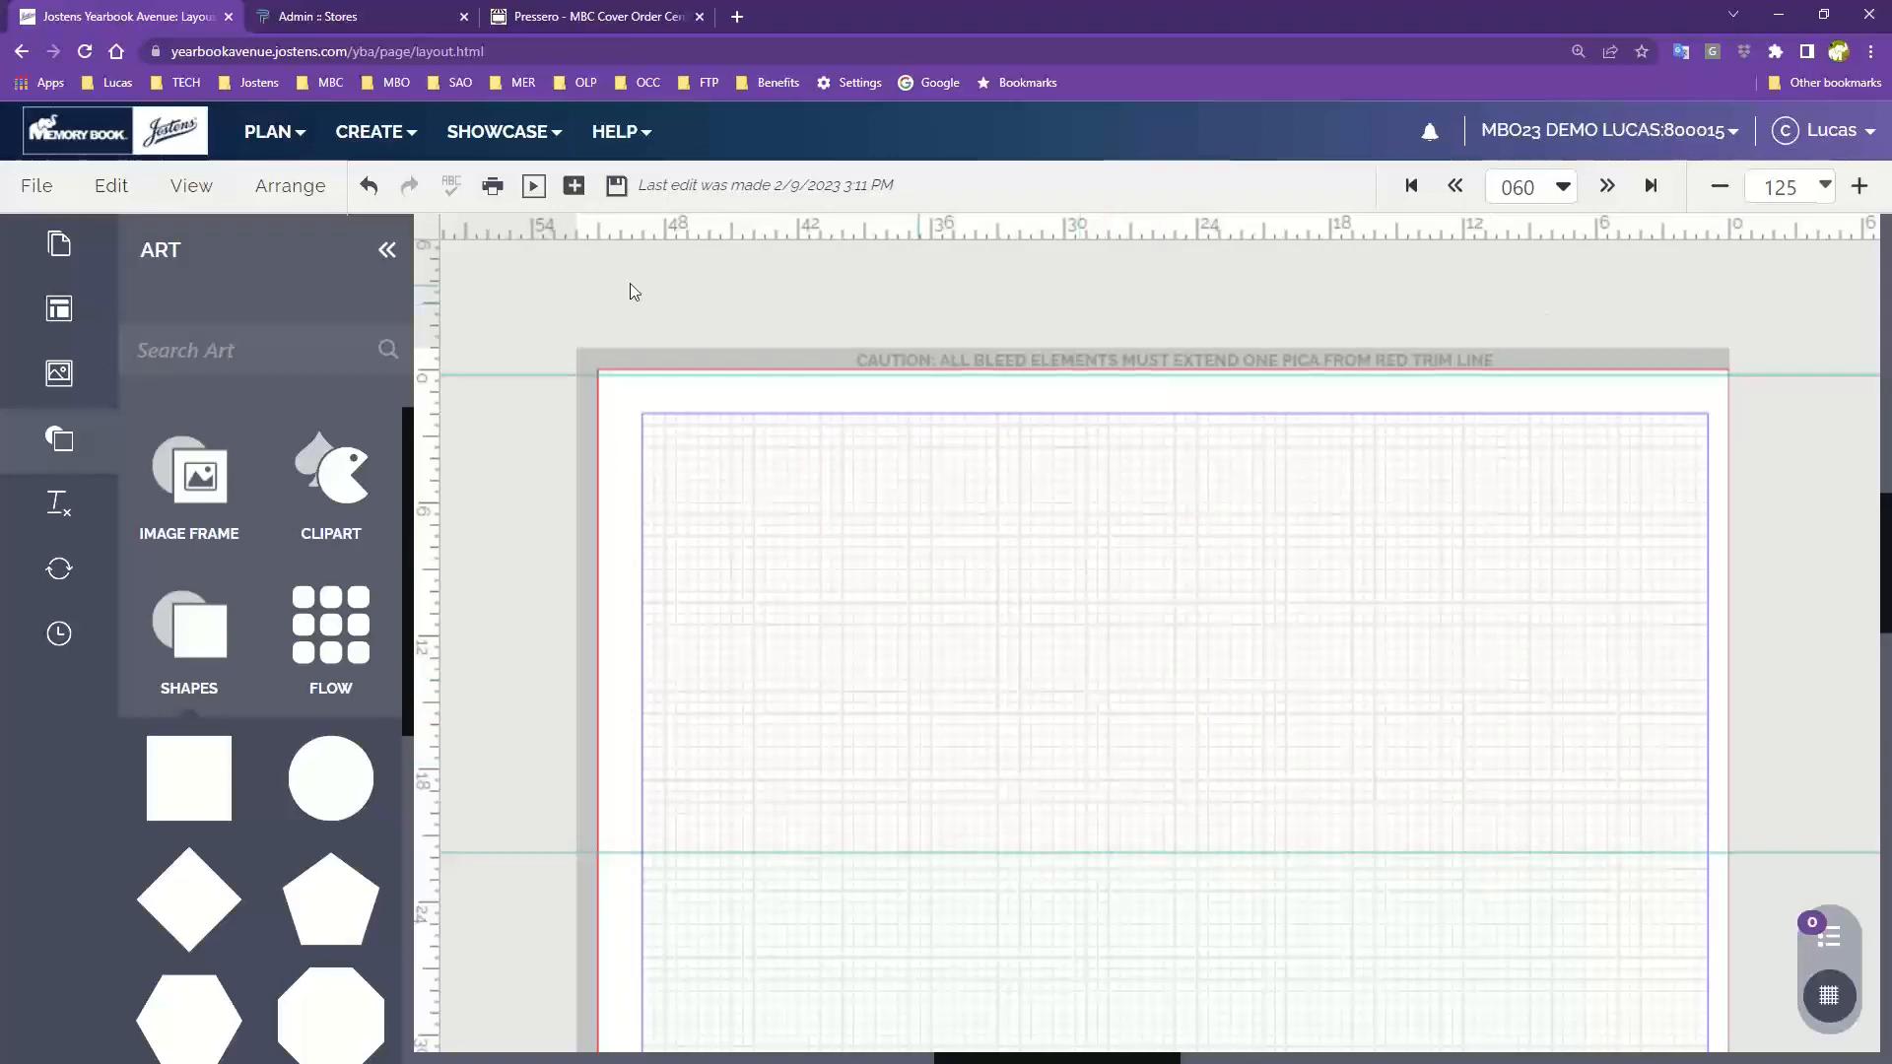
Switch the view to Facing Pages, saving the changes first
left_click(191, 185)
left_click(232, 617)
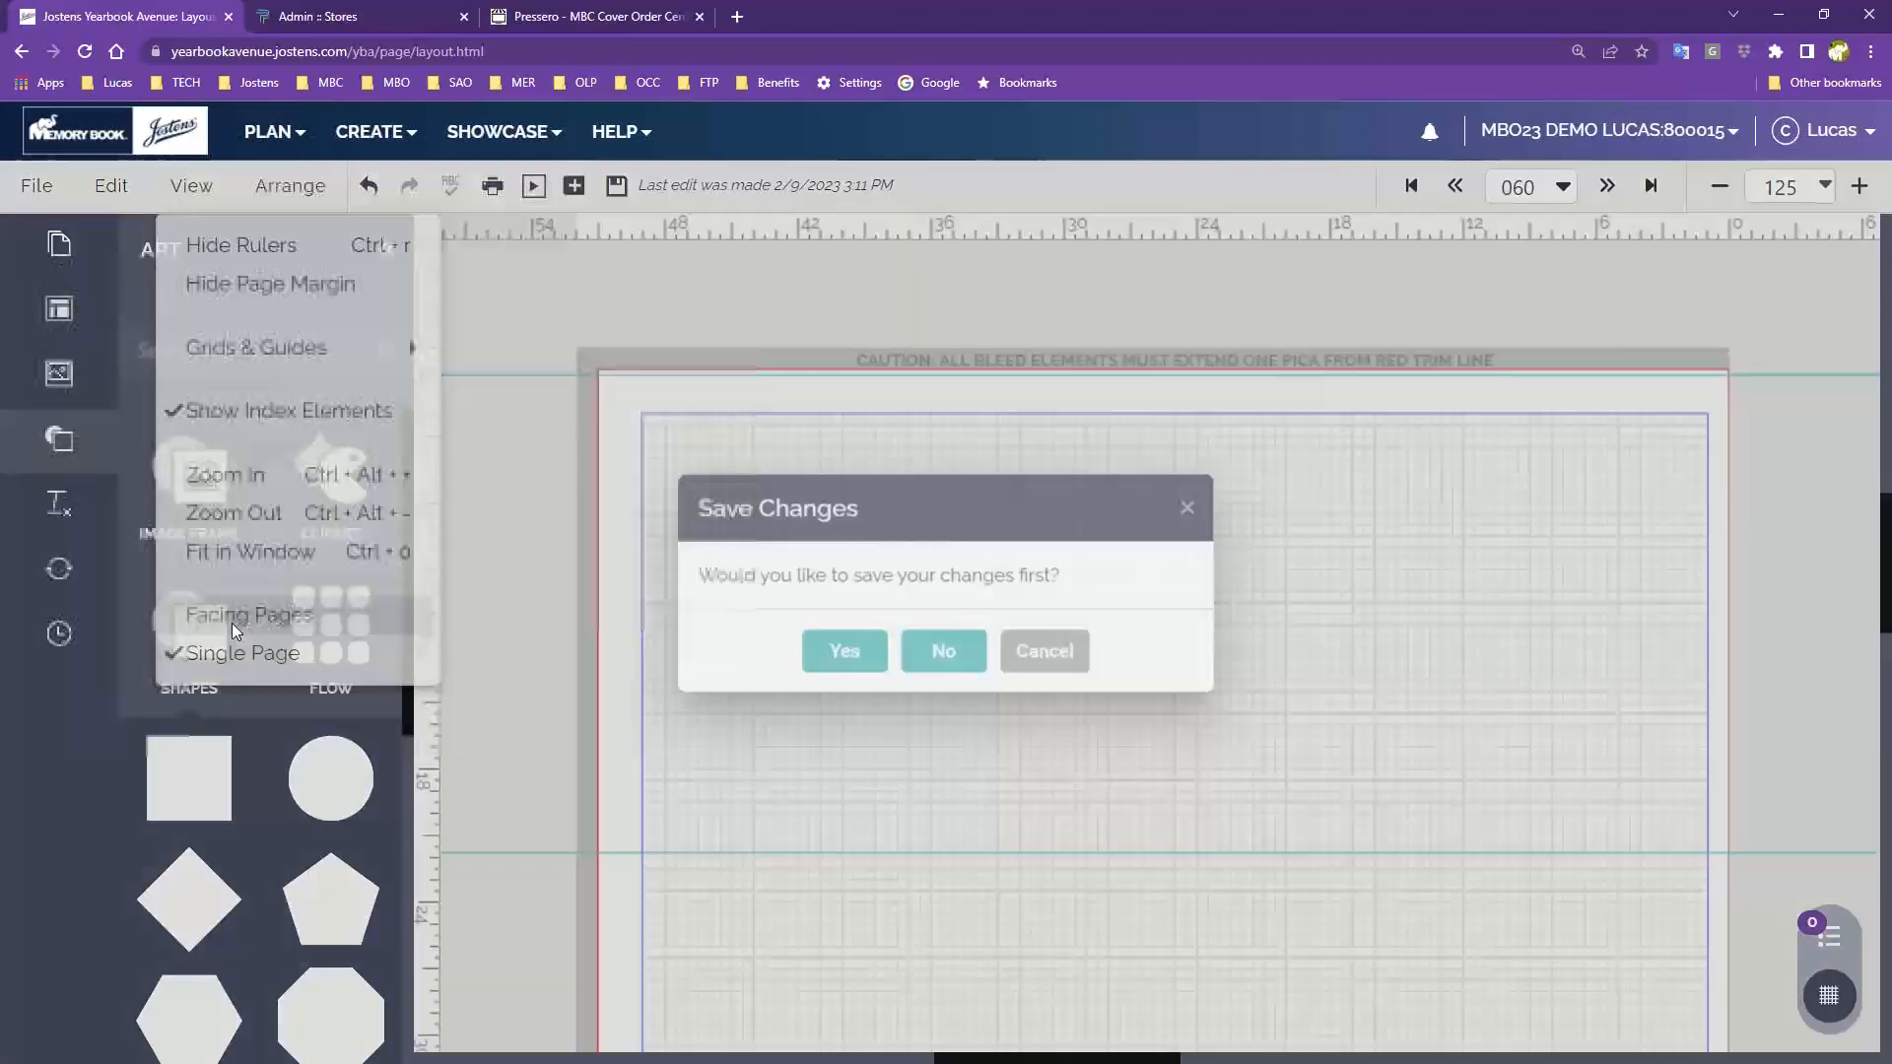
left_click(845, 653)
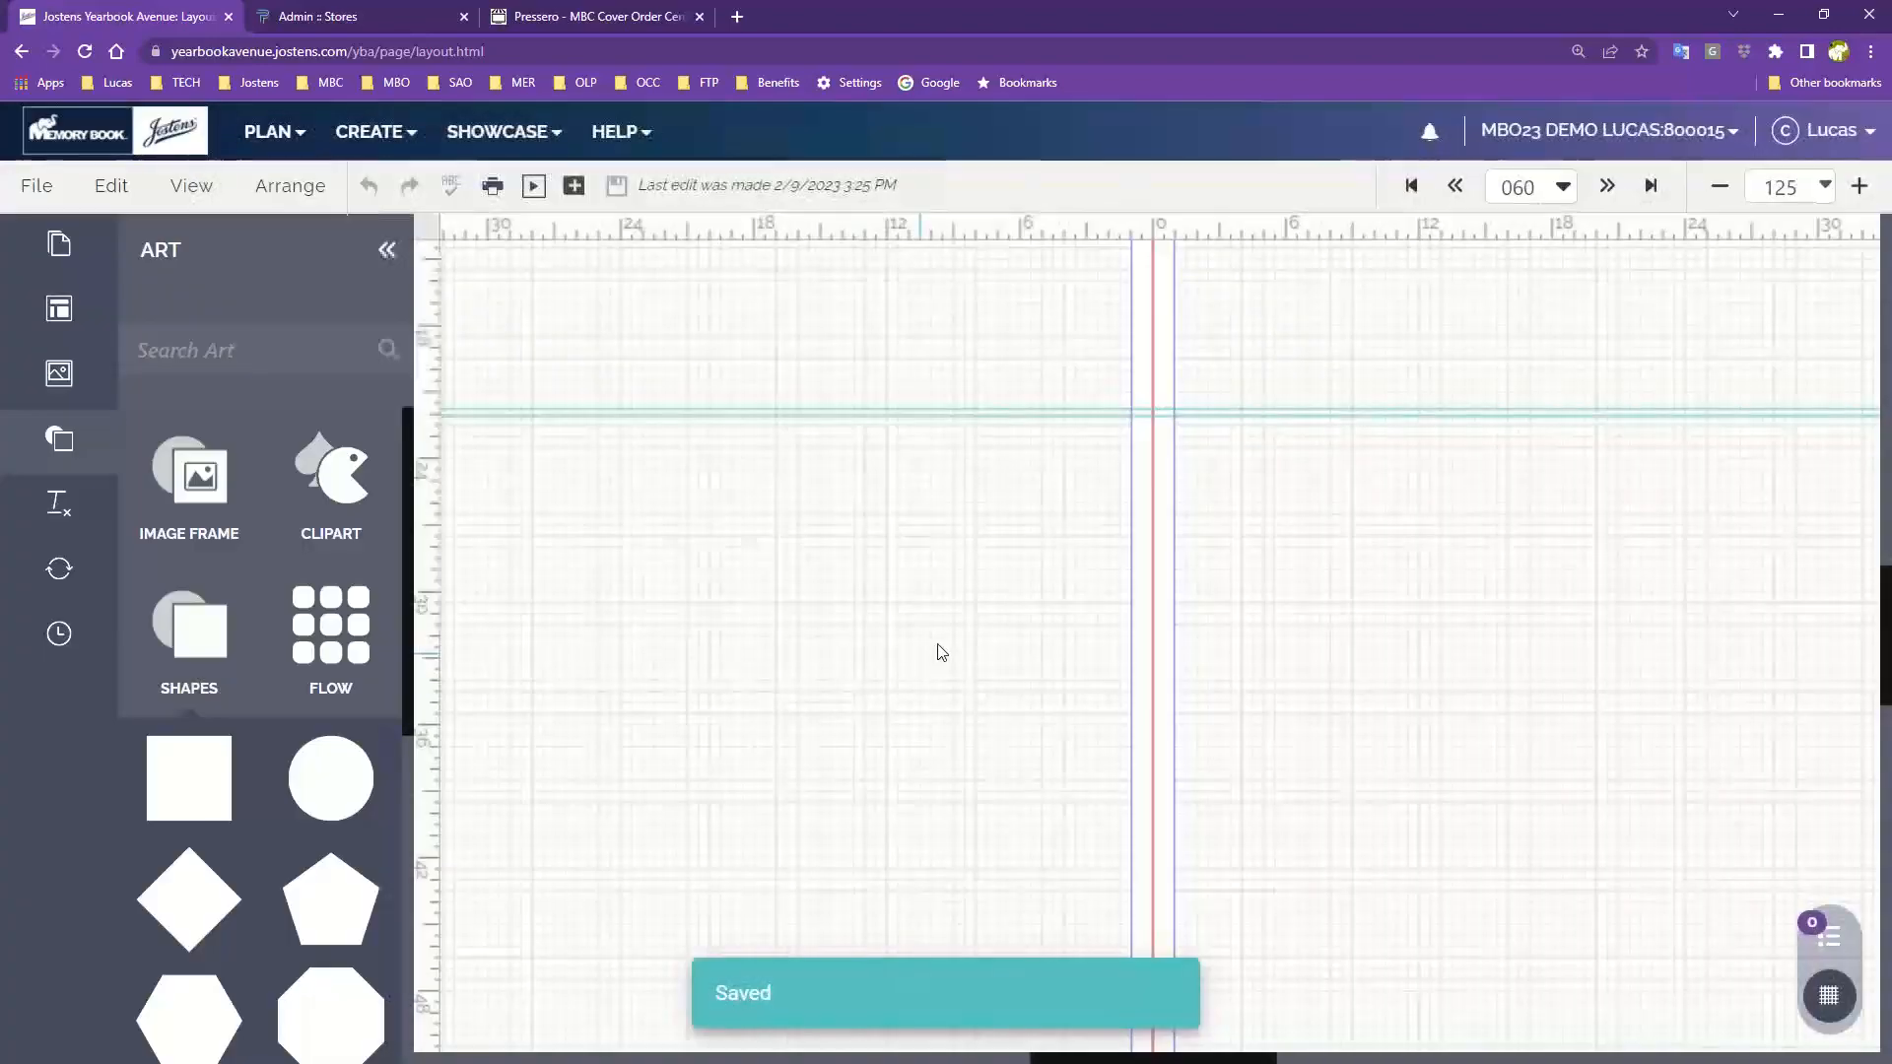
Zoom the browser out to shrink the page display
left_click(1870, 52)
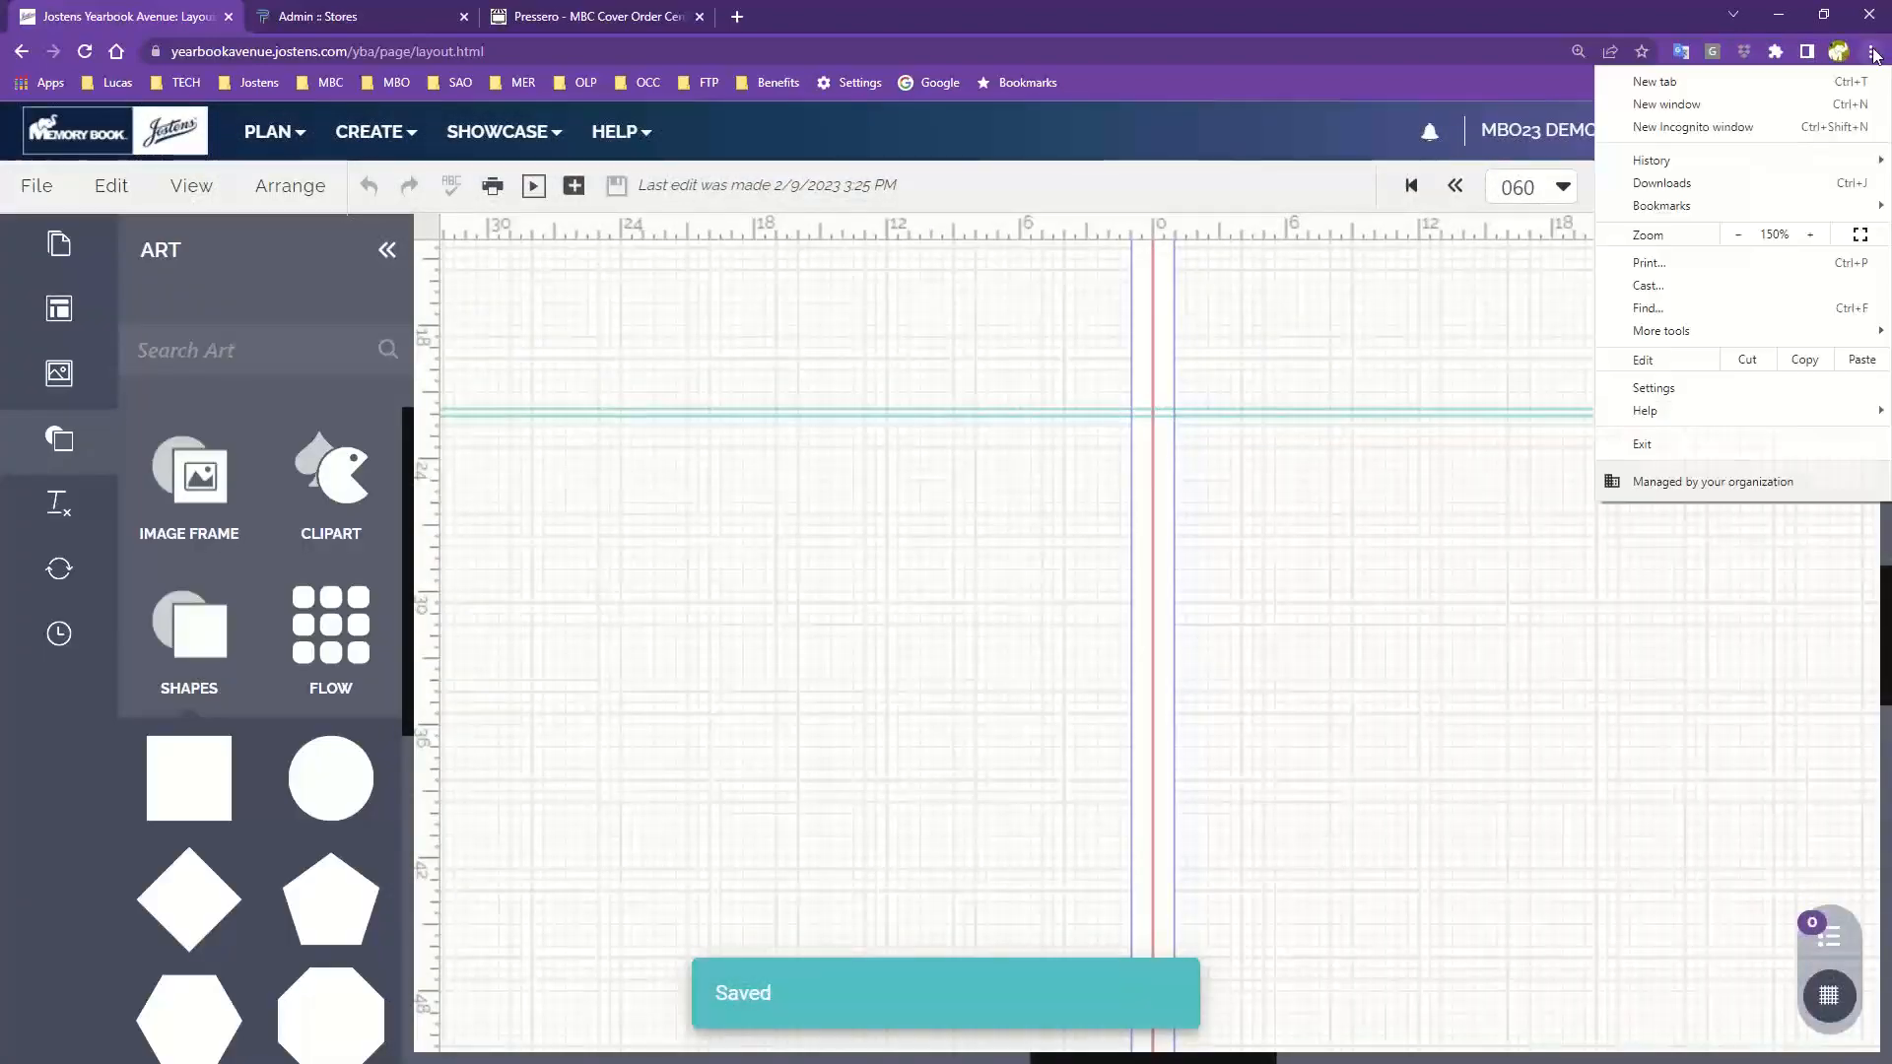
left_click(1738, 235)
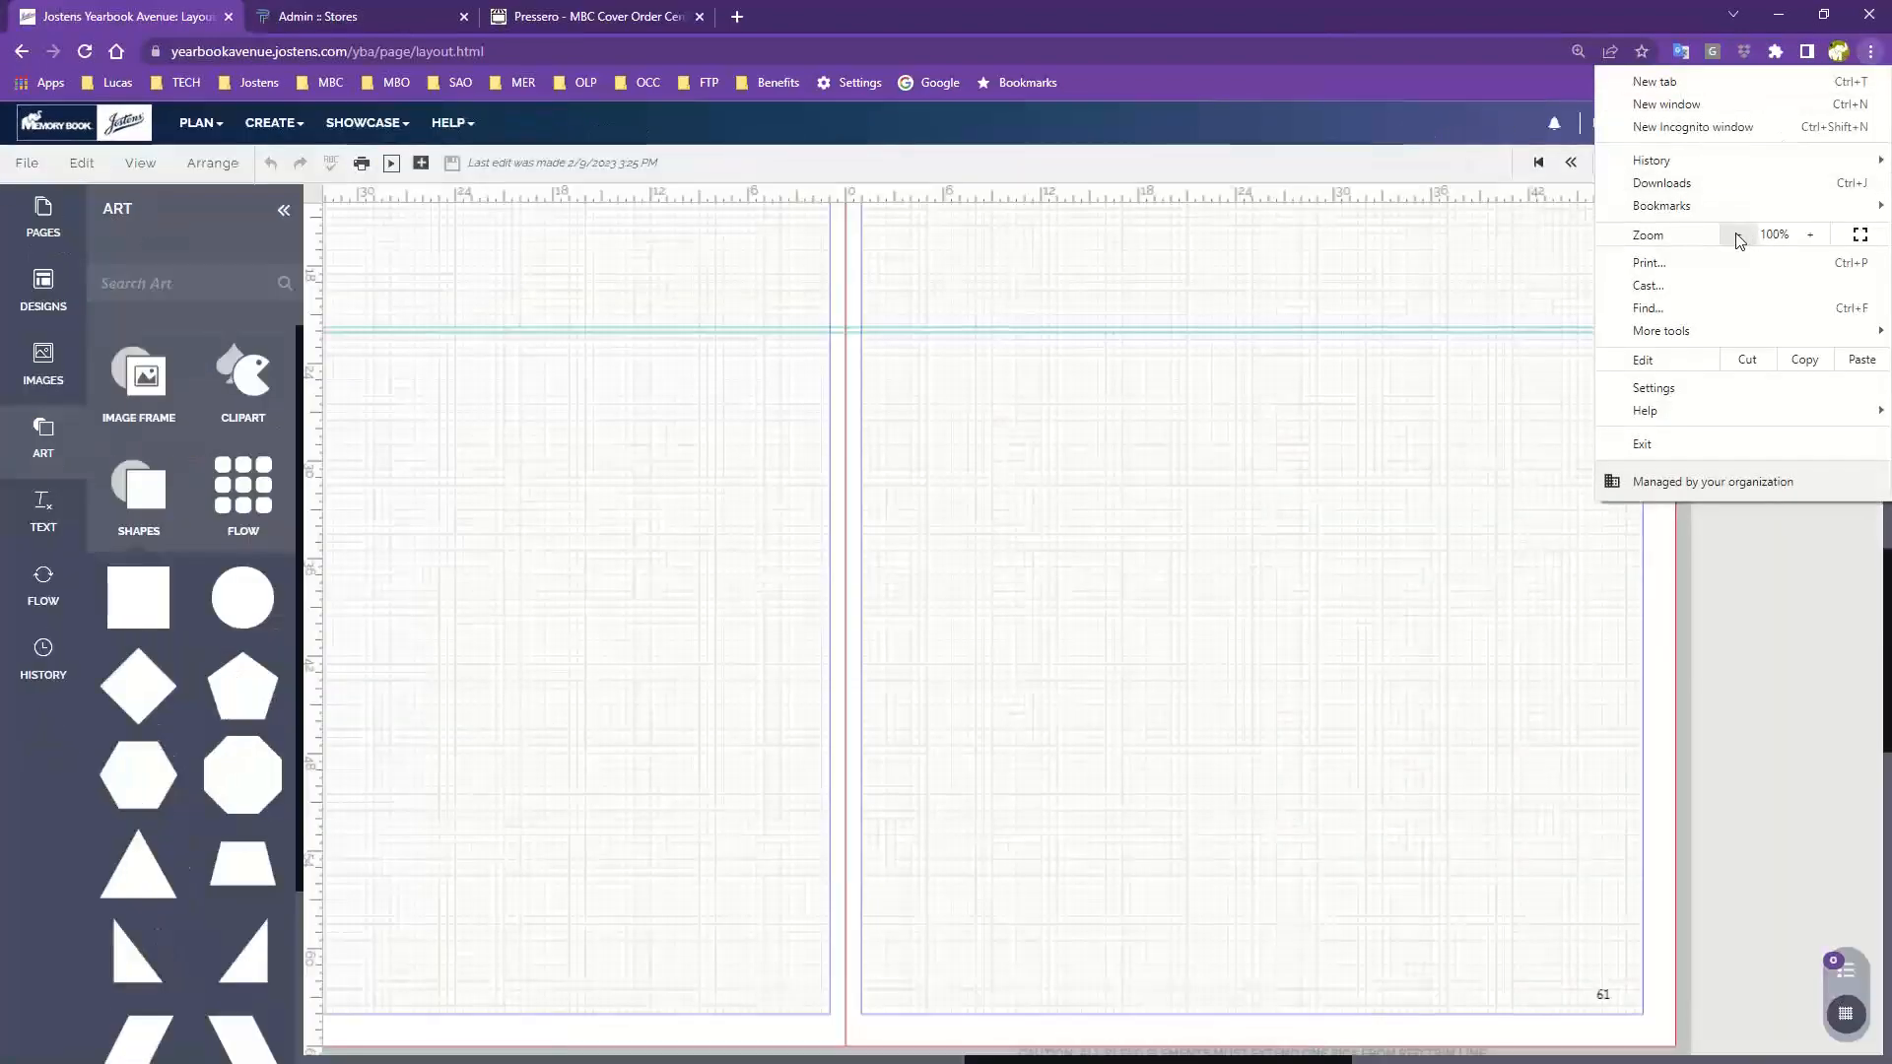
left_click(1738, 234)
left_click(1189, 510)
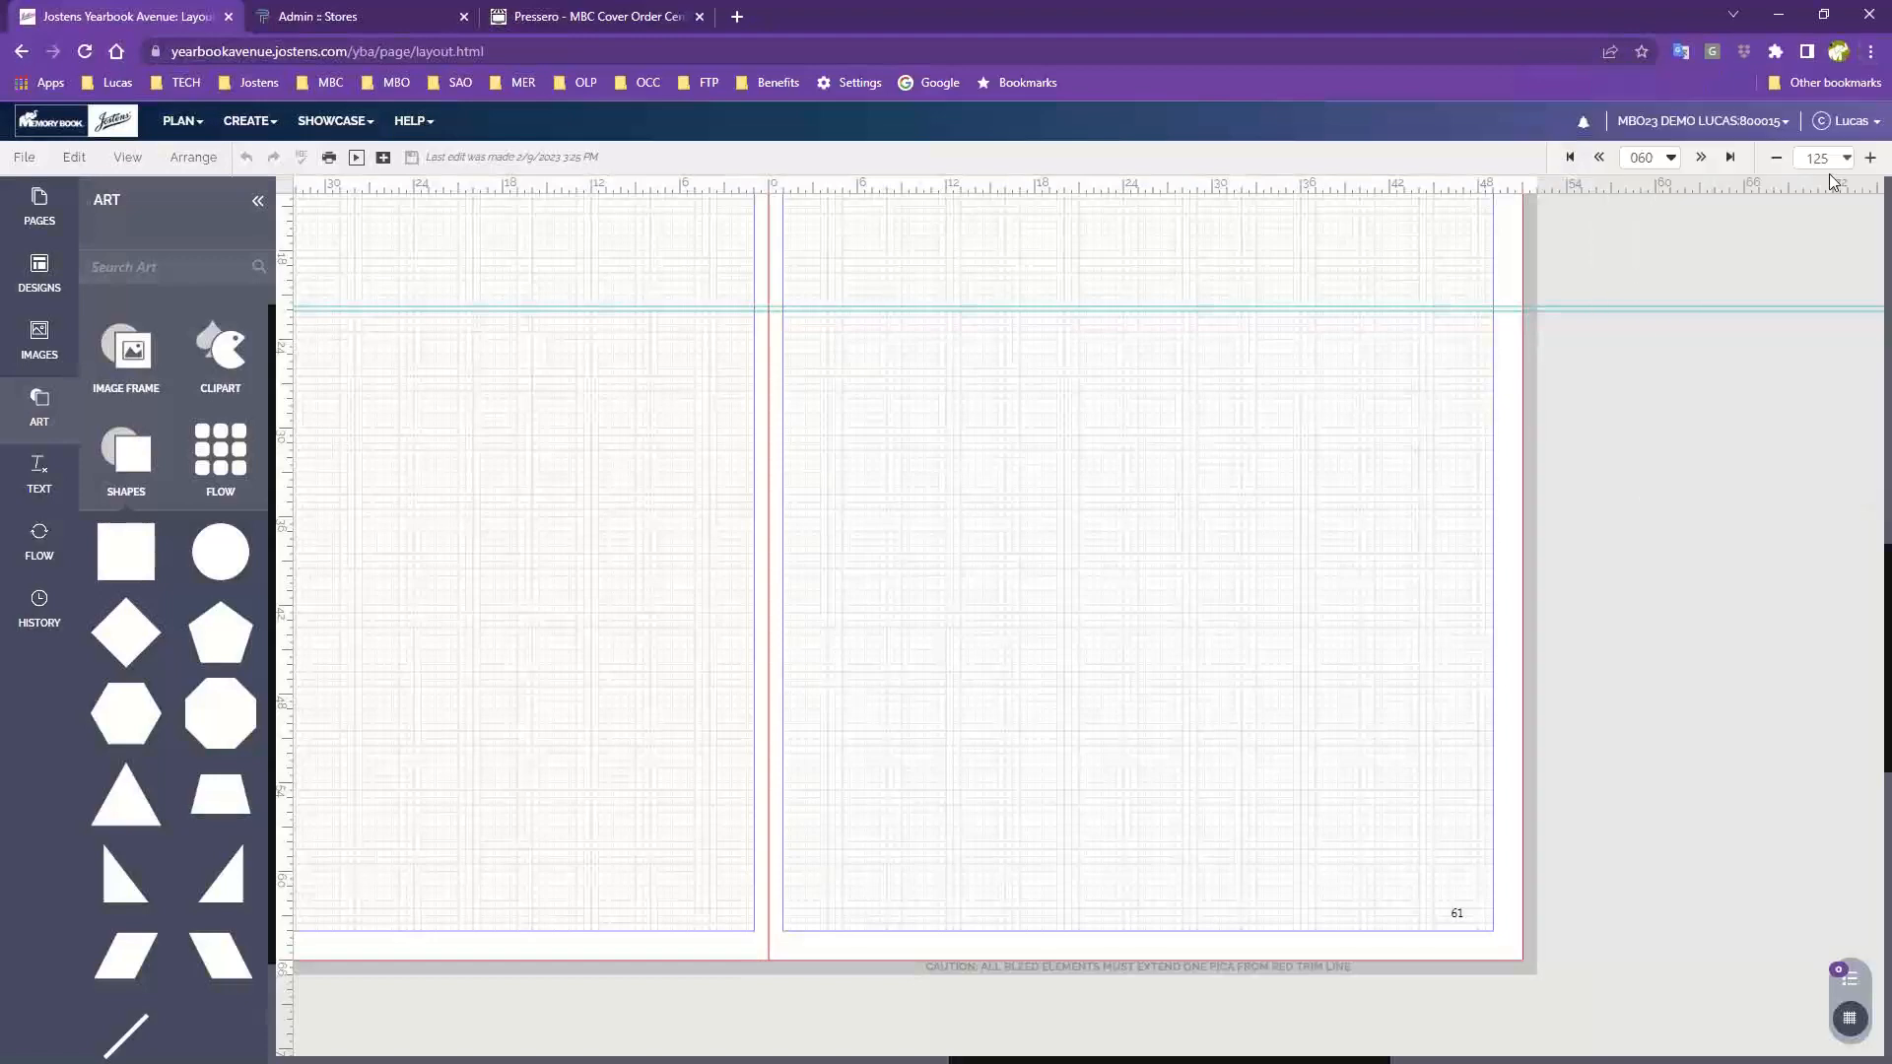
Set the layout zoom to Fit so the whole spread shows
left_click(1869, 157)
left_click(1843, 161)
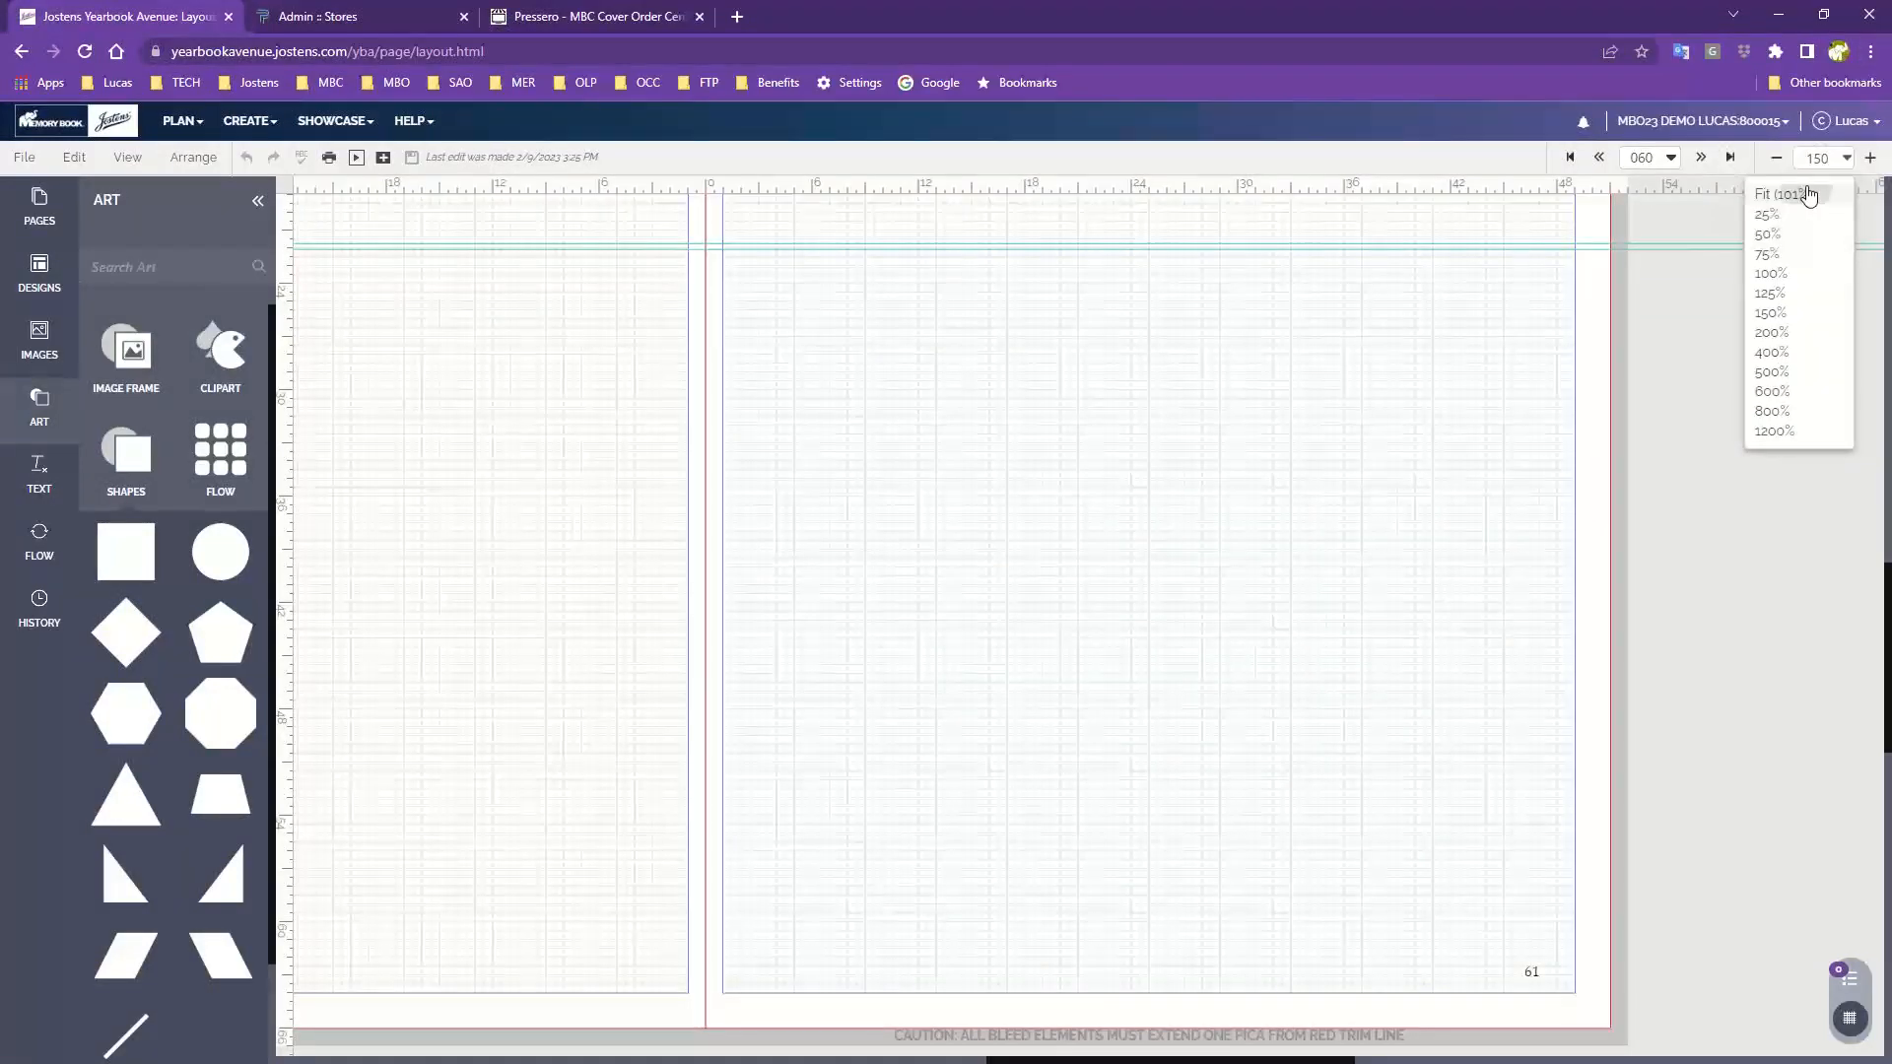
left_click(1799, 194)
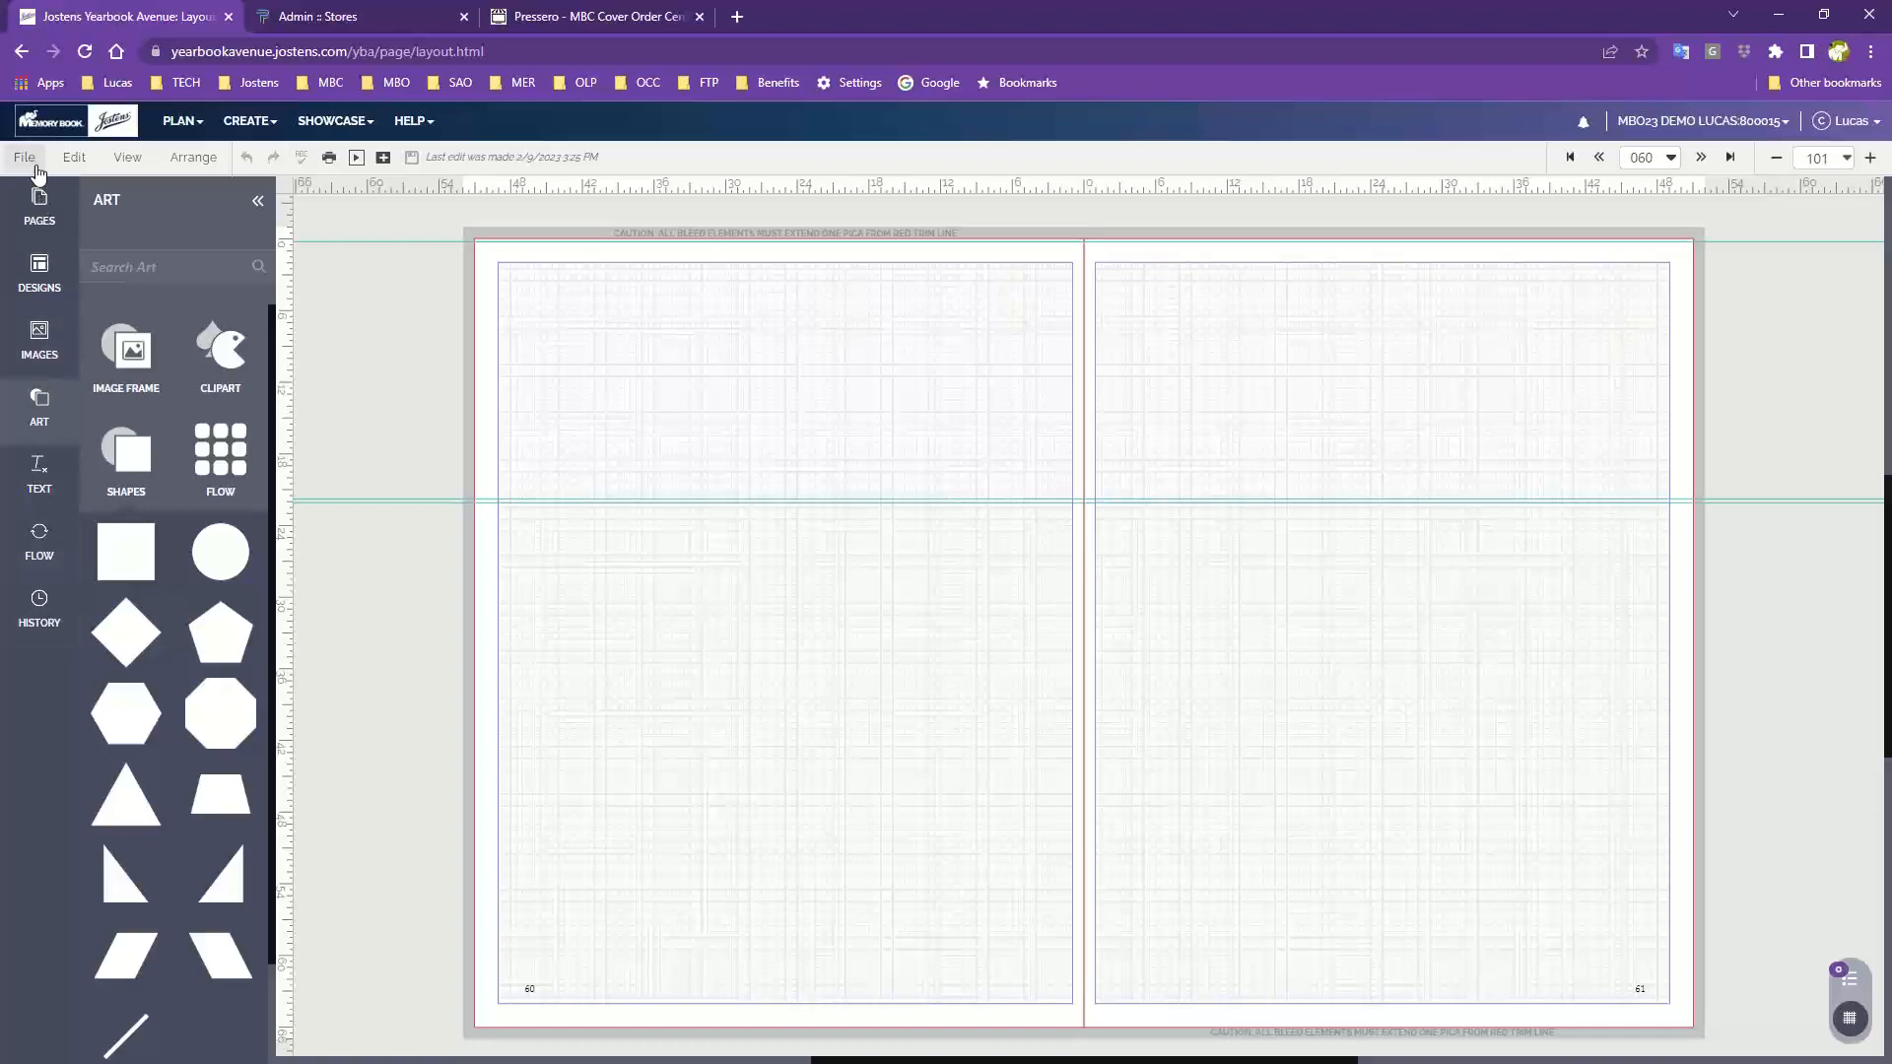
Open the Pages panel, scroll to the start of the yearbook, and open page 002
left_click(23, 222)
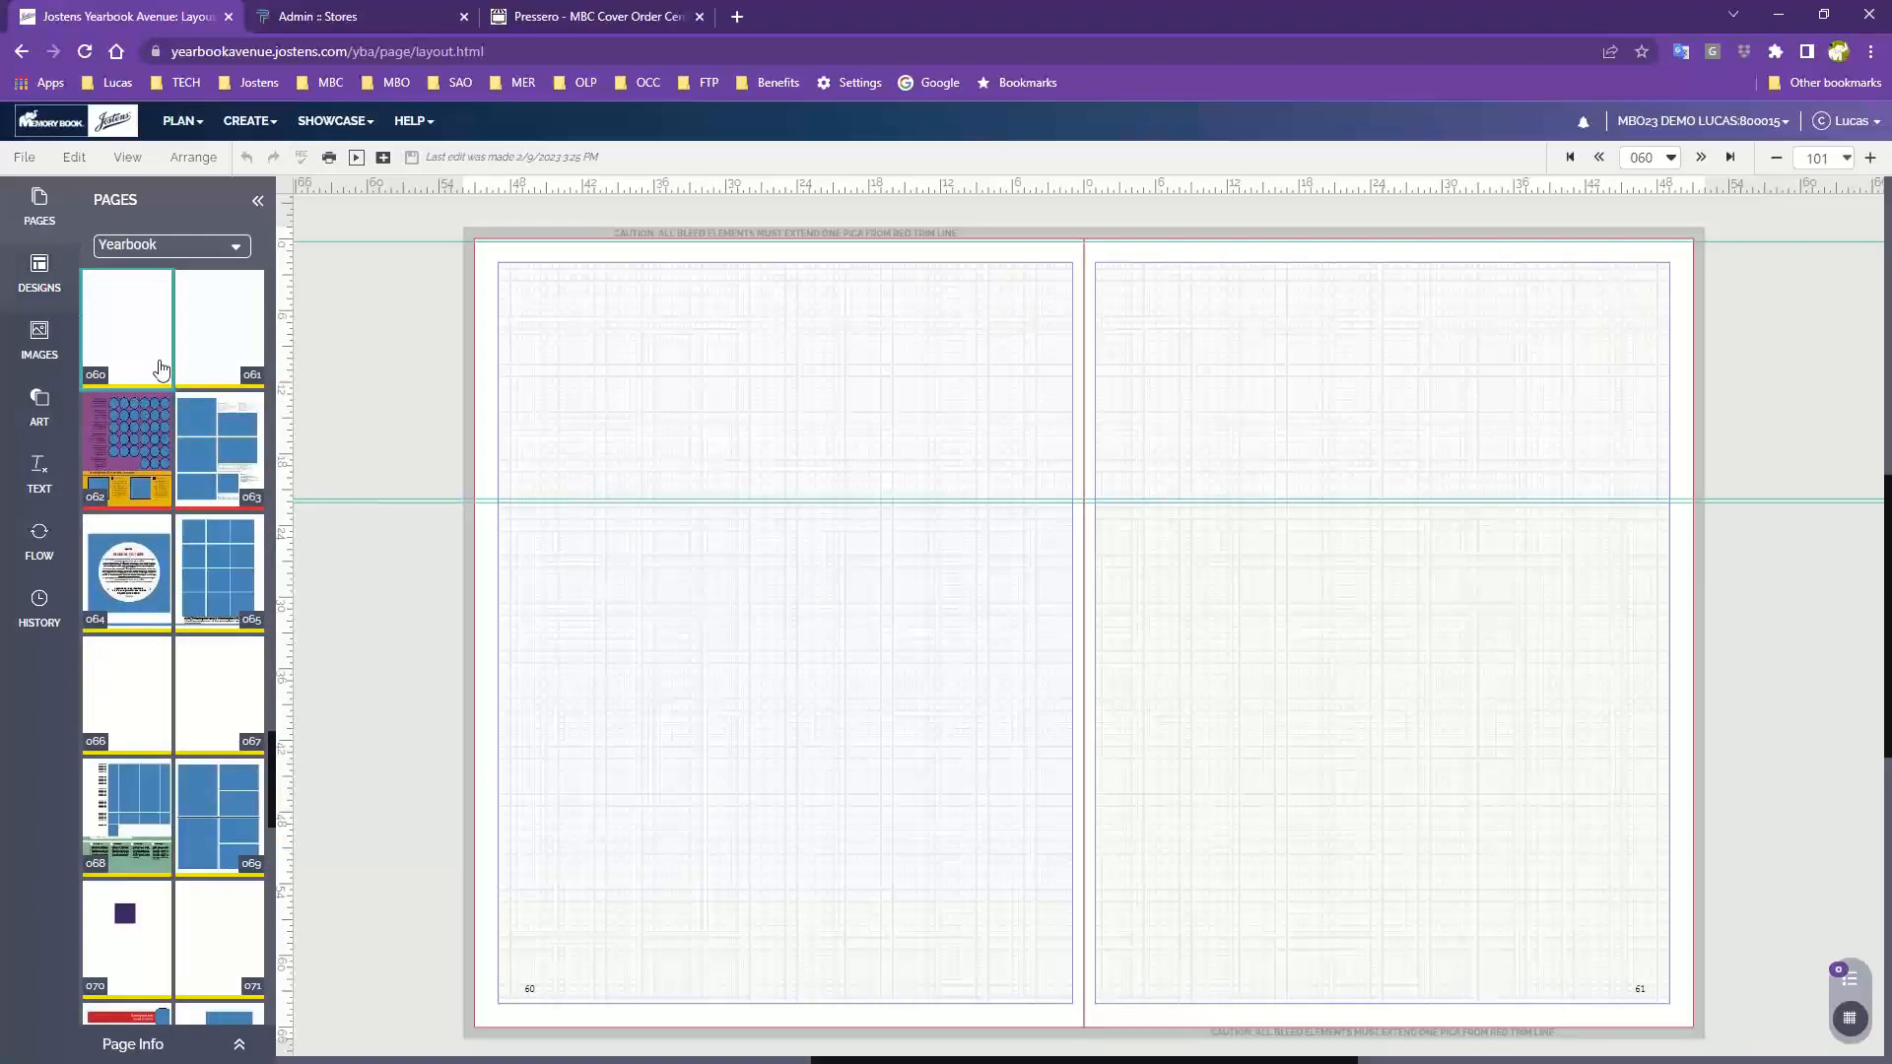
scroll(153, 354, "up", 5)
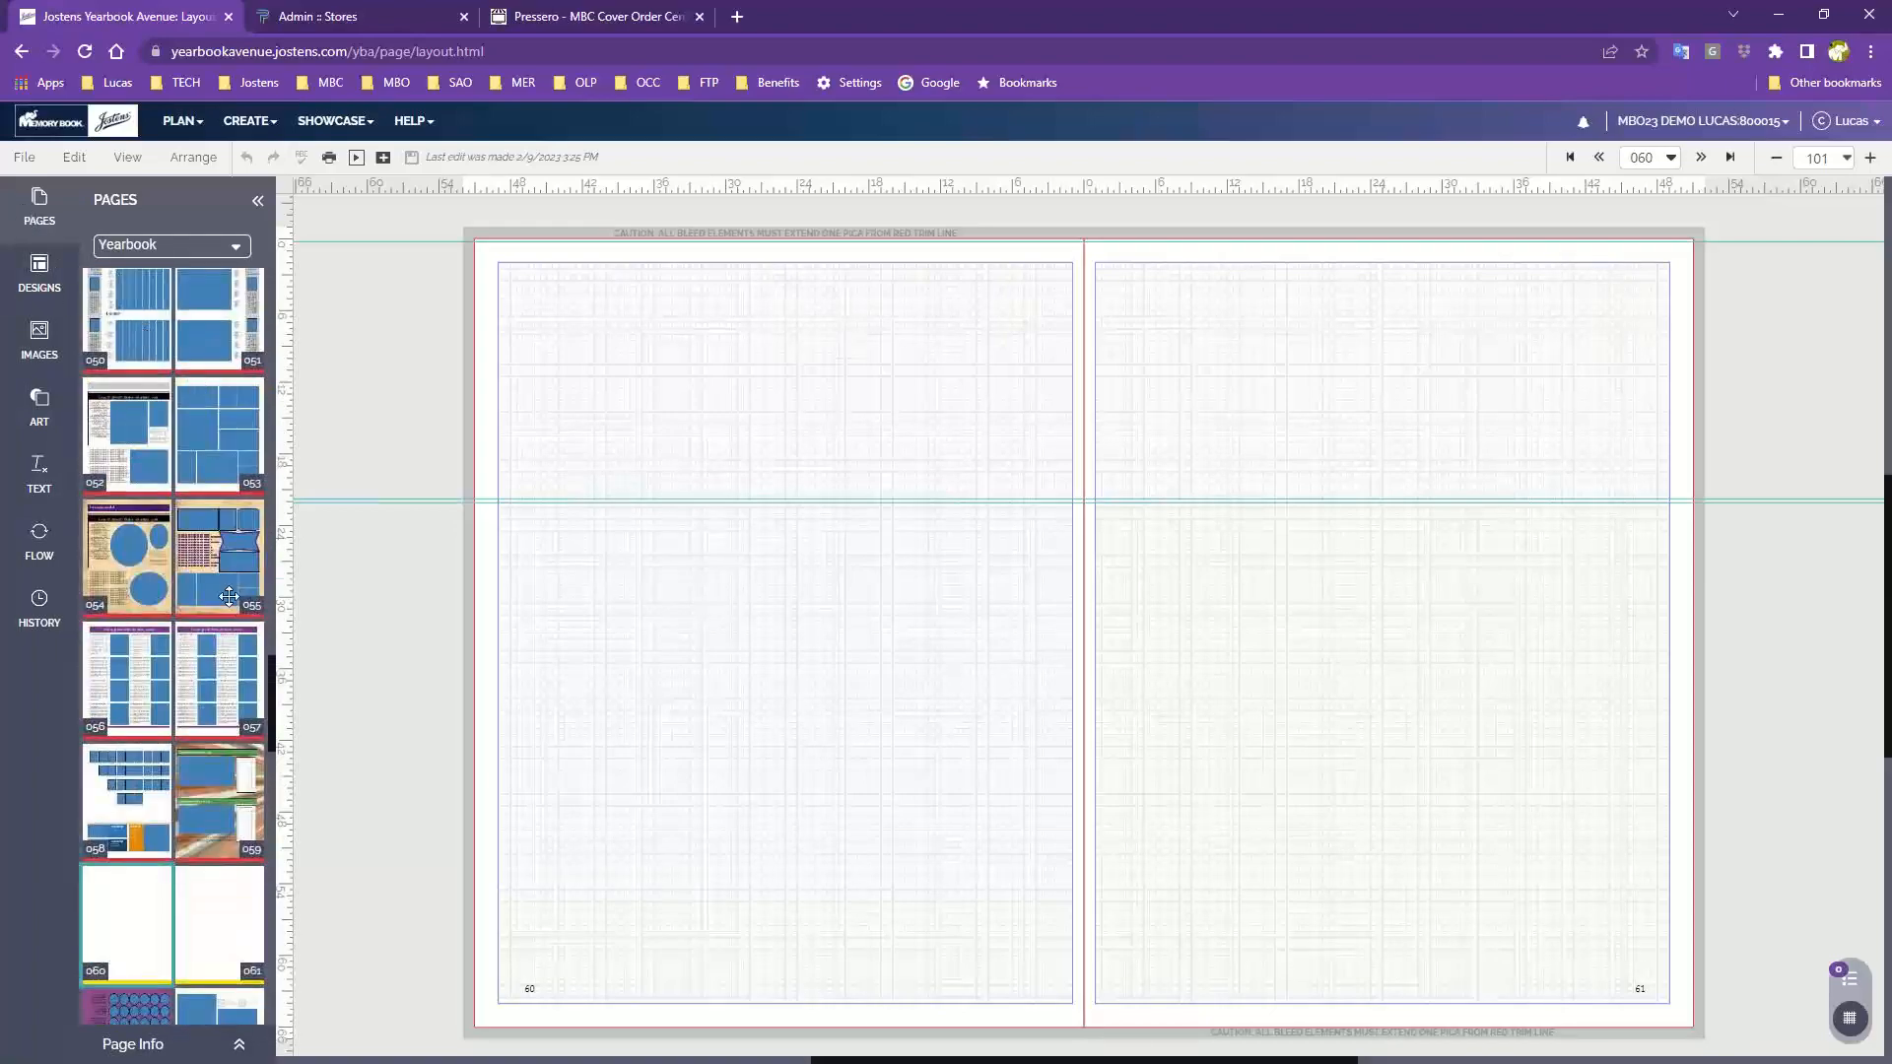
scroll(228, 596, "up", 13)
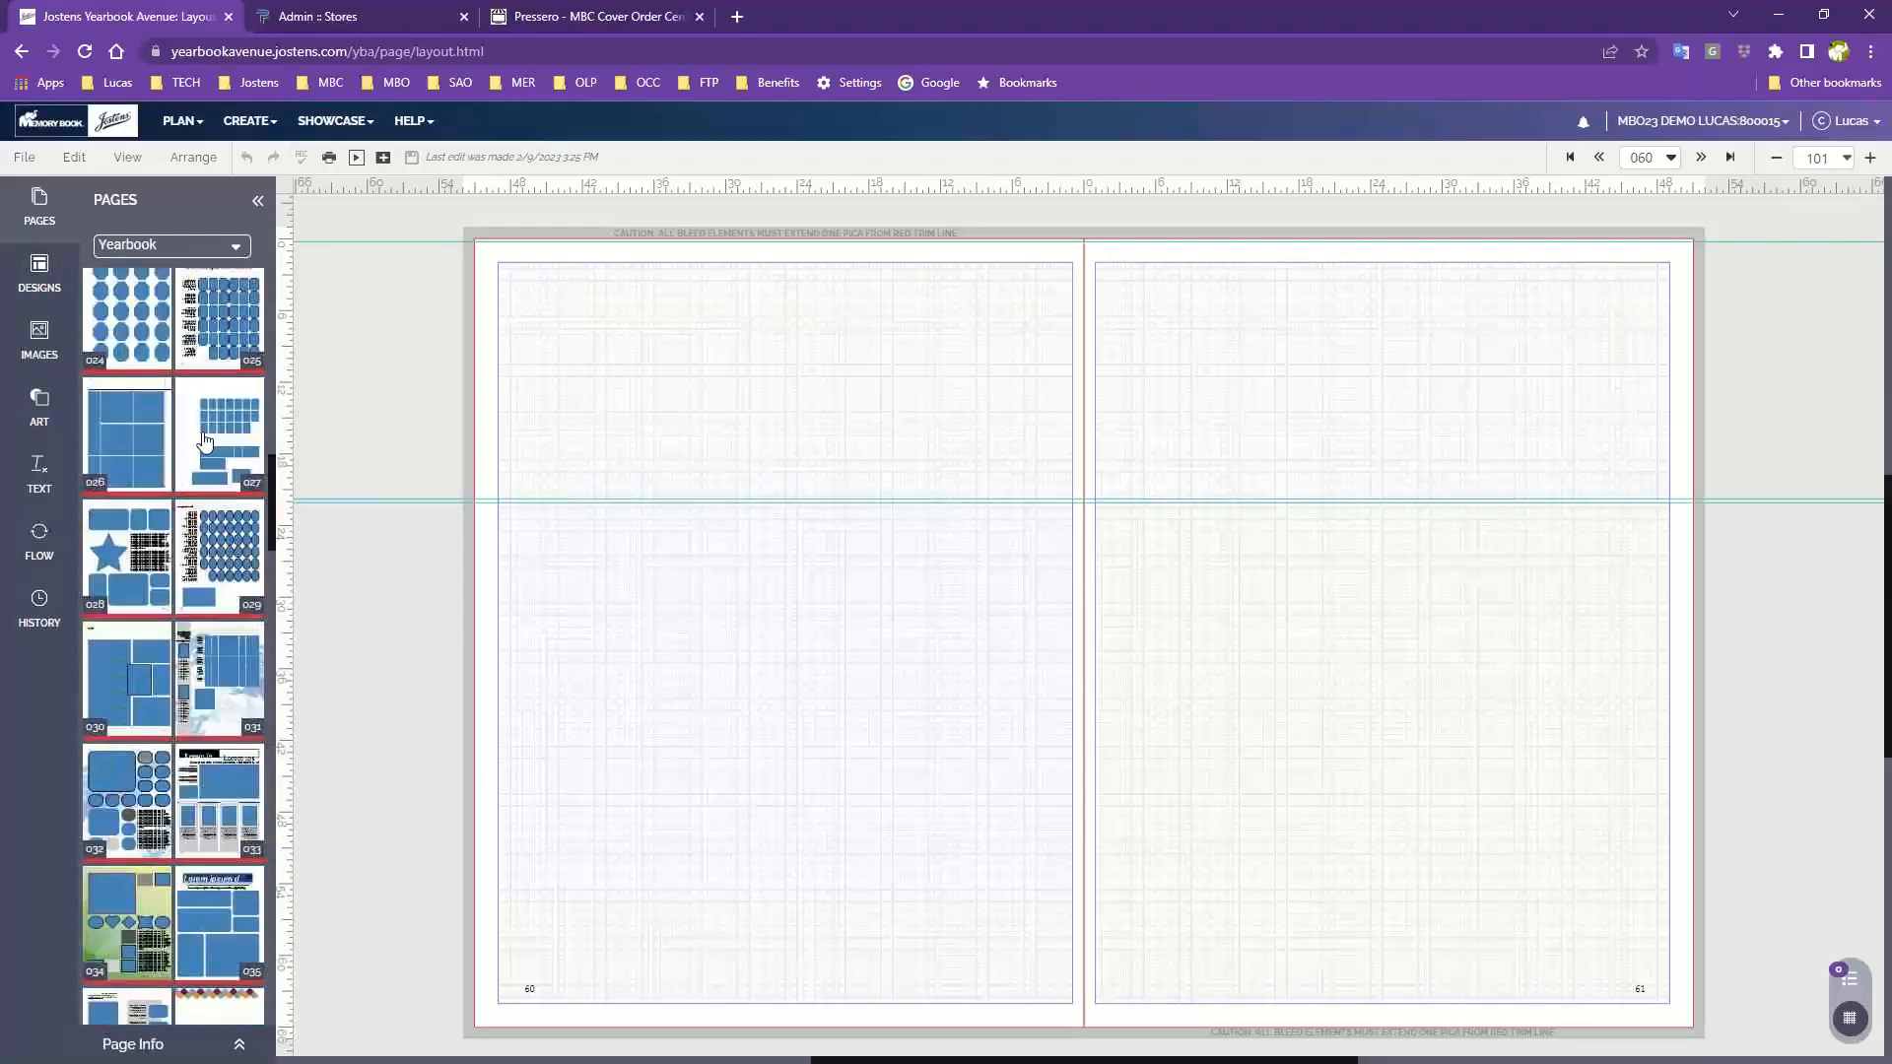
scroll(204, 441, "up", 10)
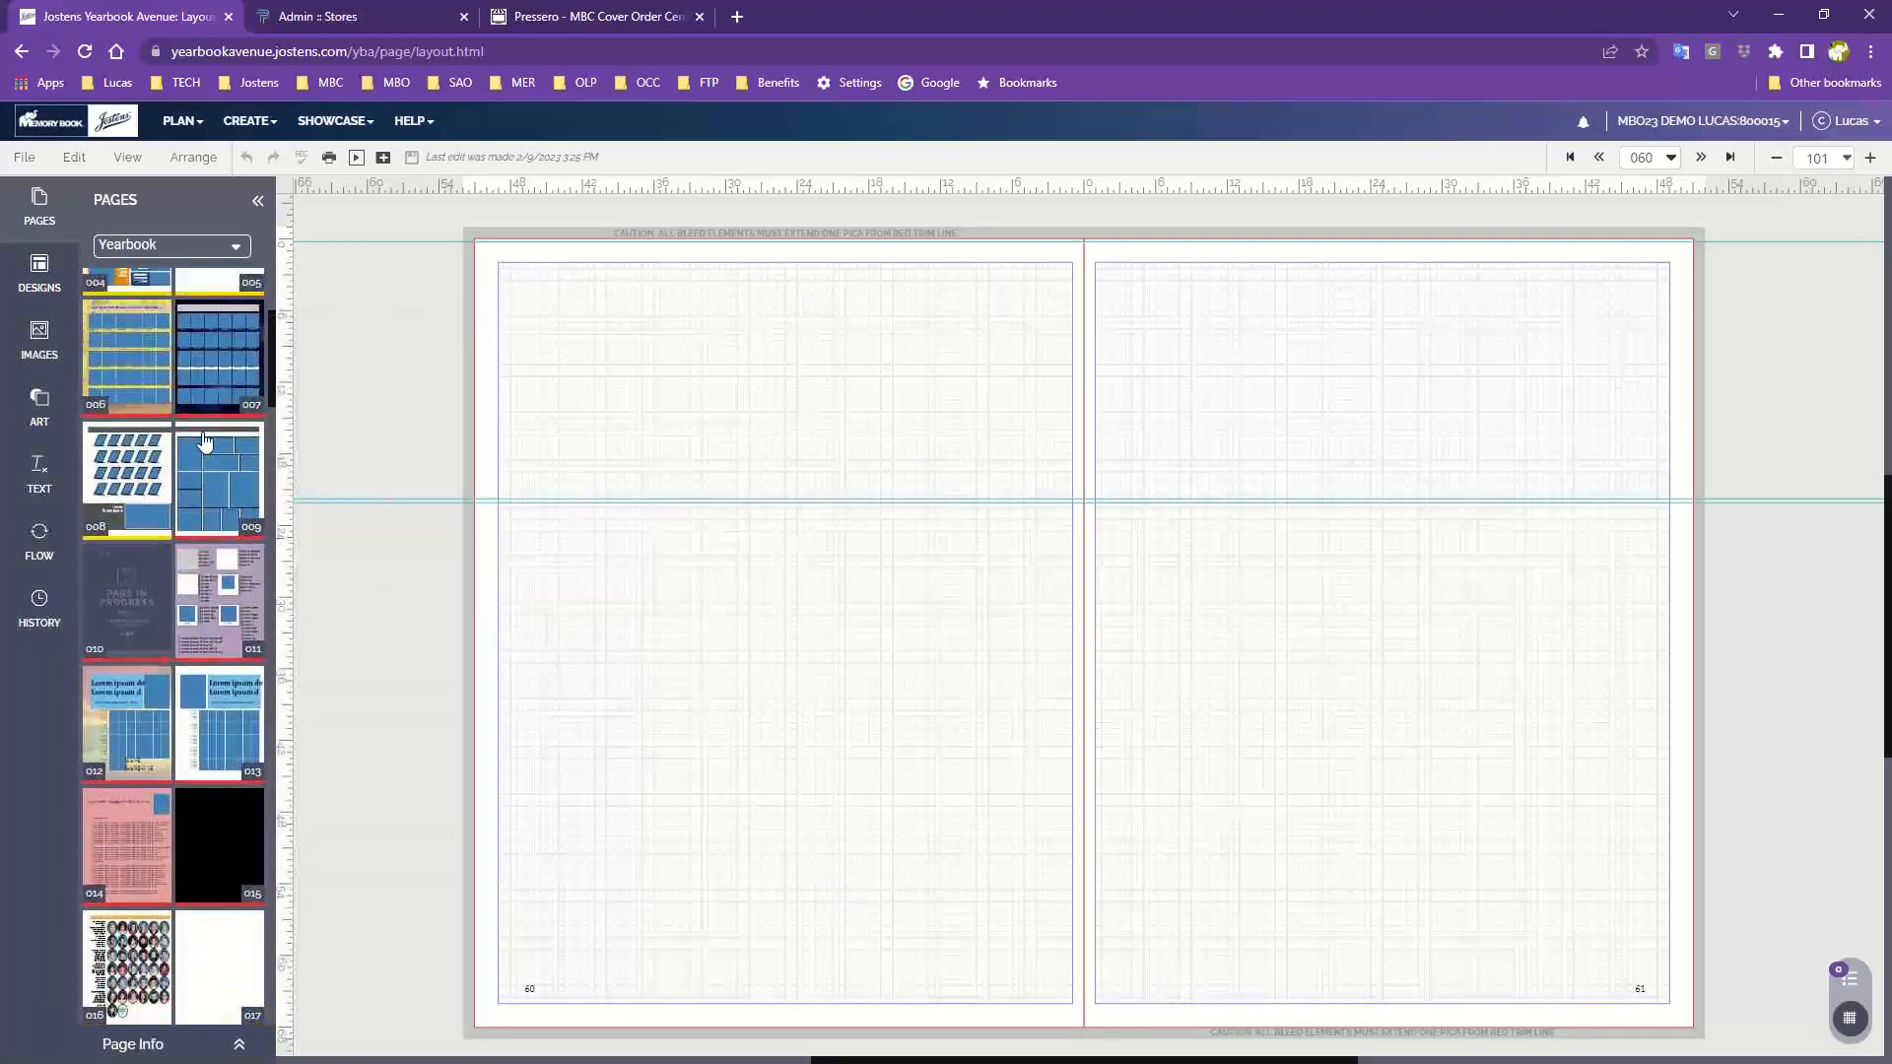
scroll(204, 440, "up", 3)
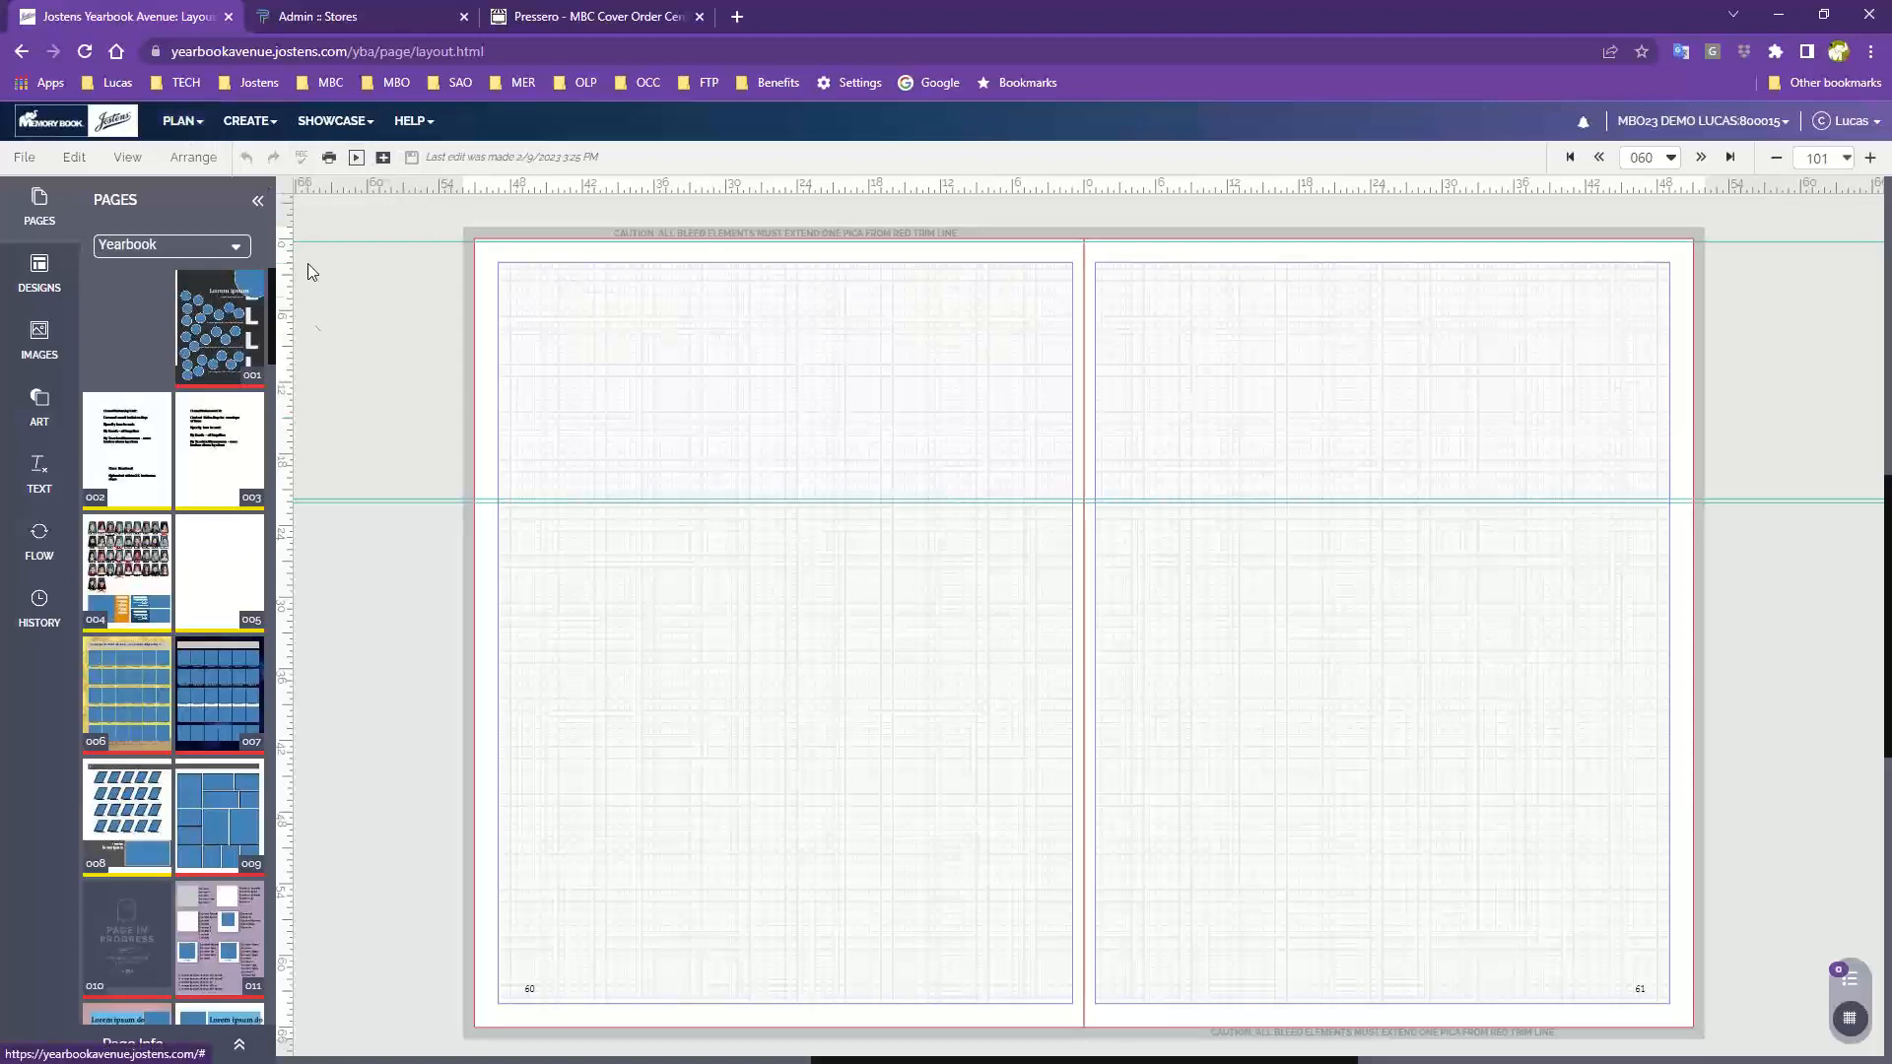
left_click(110, 443)
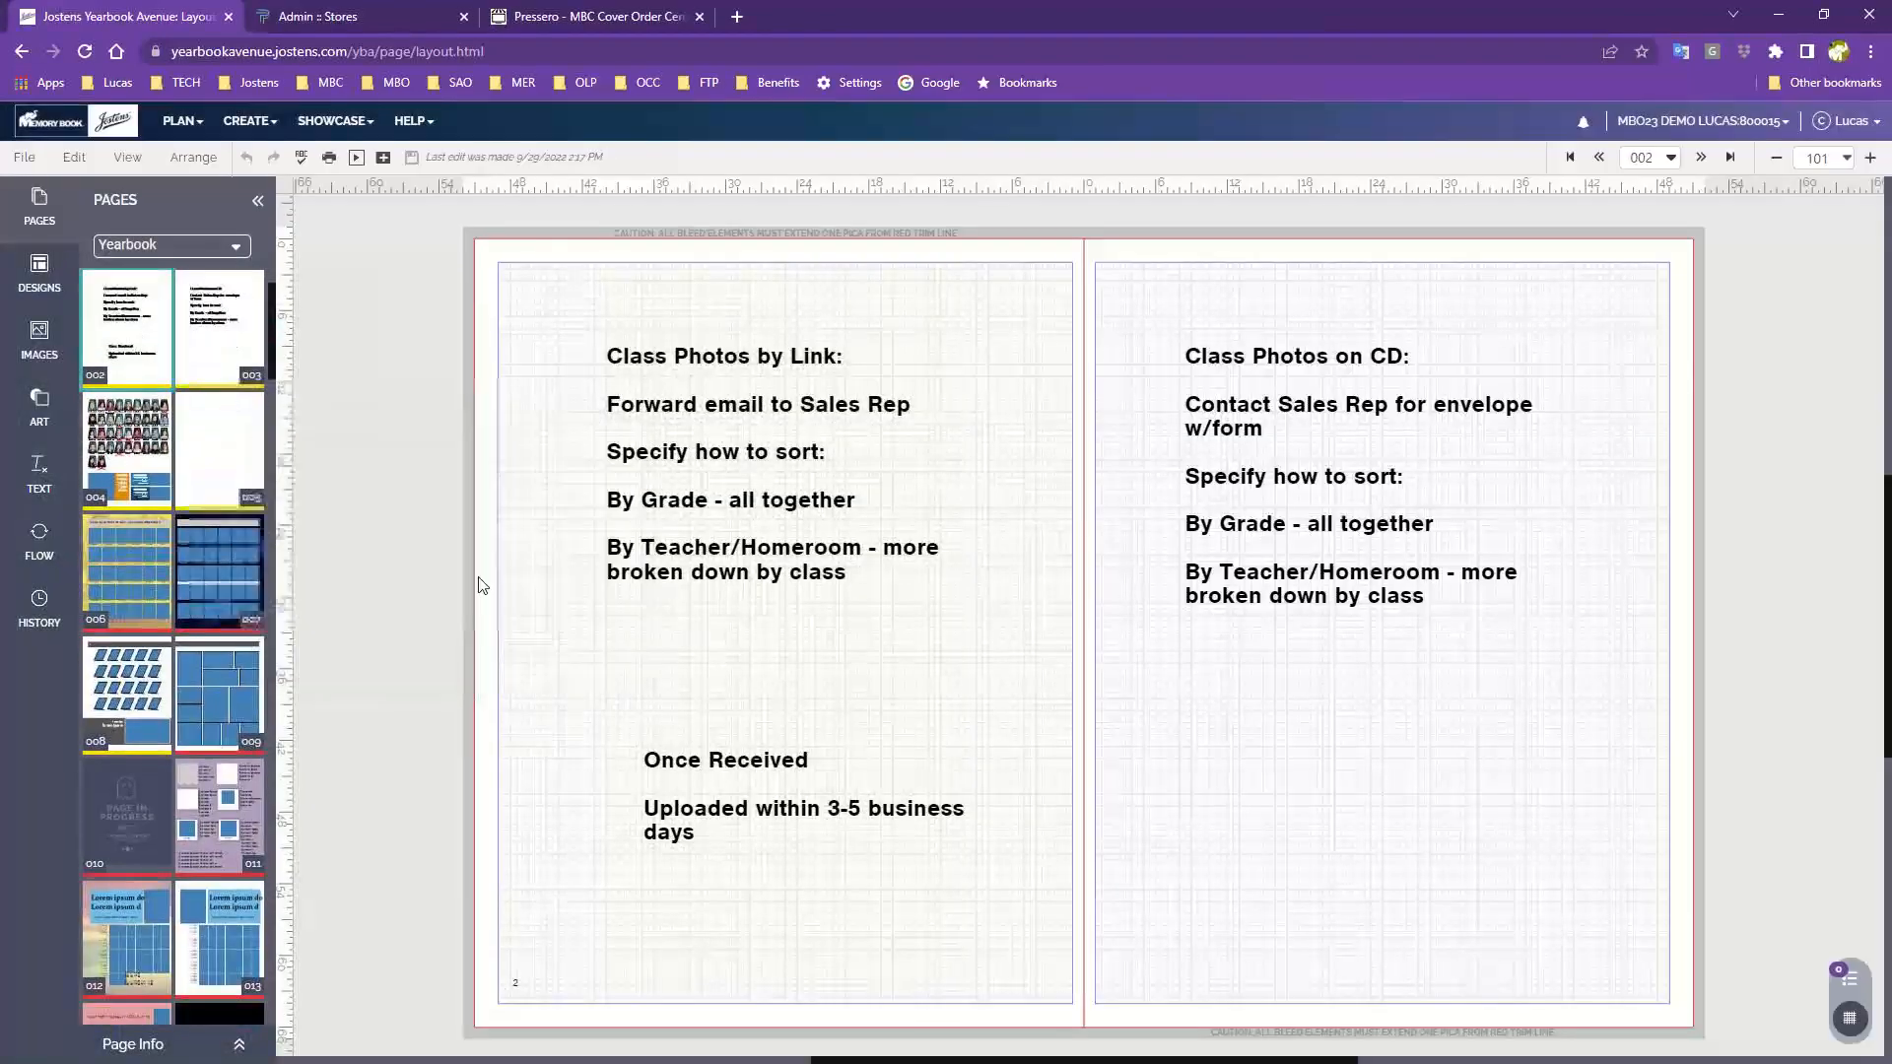
Return to page 060 and open the Designs panel
scroll(168, 781, "down", 10)
scroll(169, 793, "down", 15)
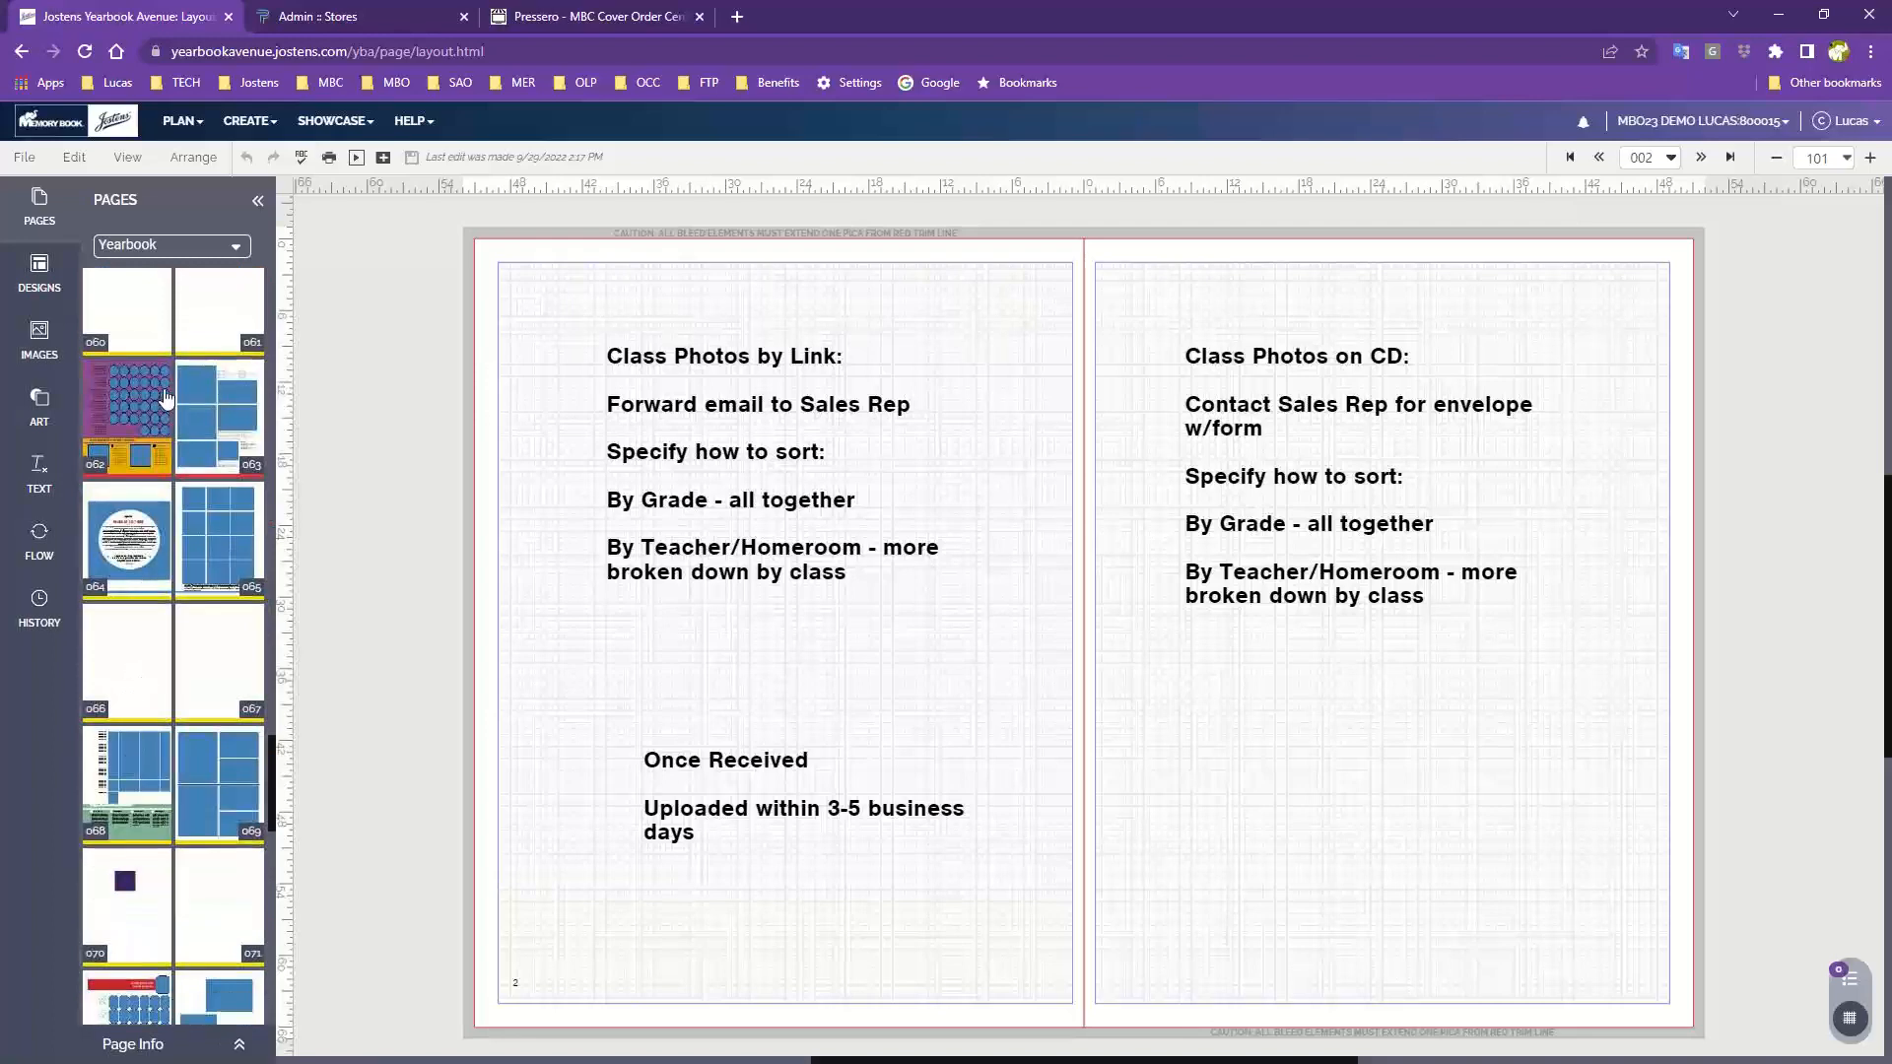
left_click(155, 322)
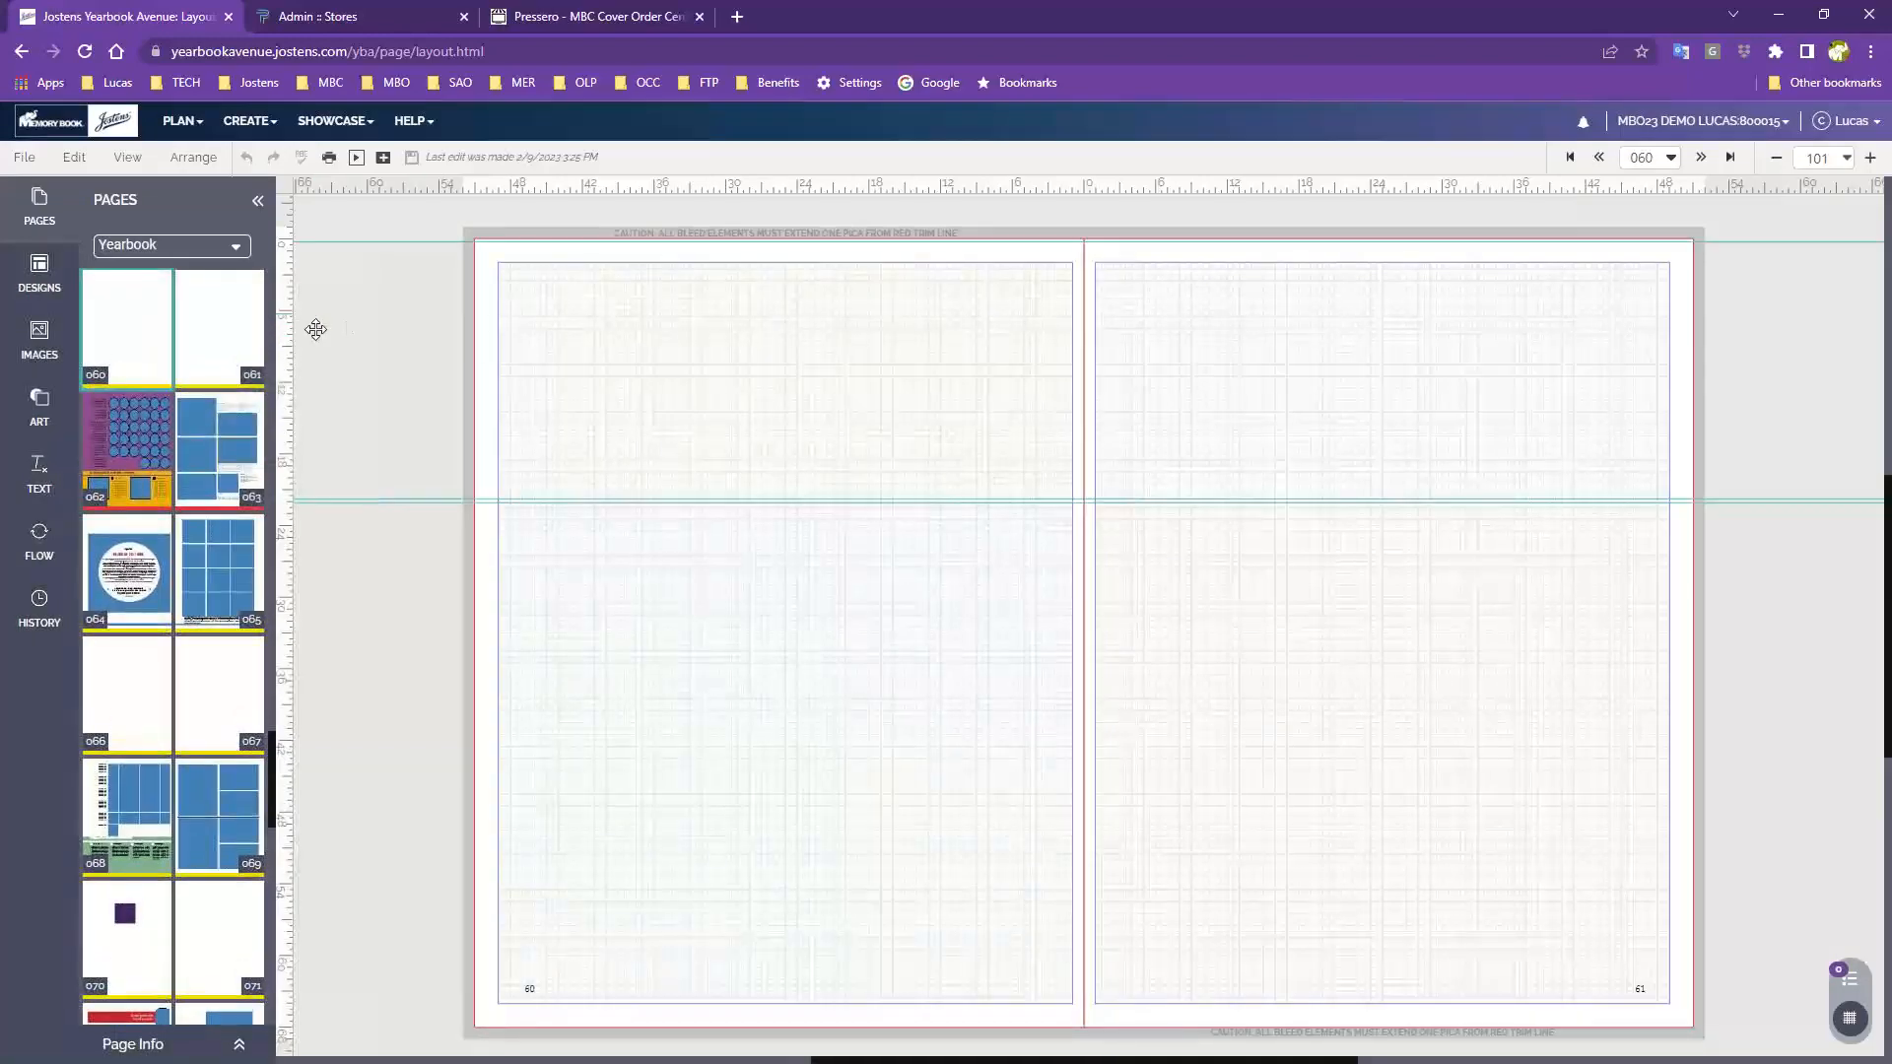
left_click(41, 289)
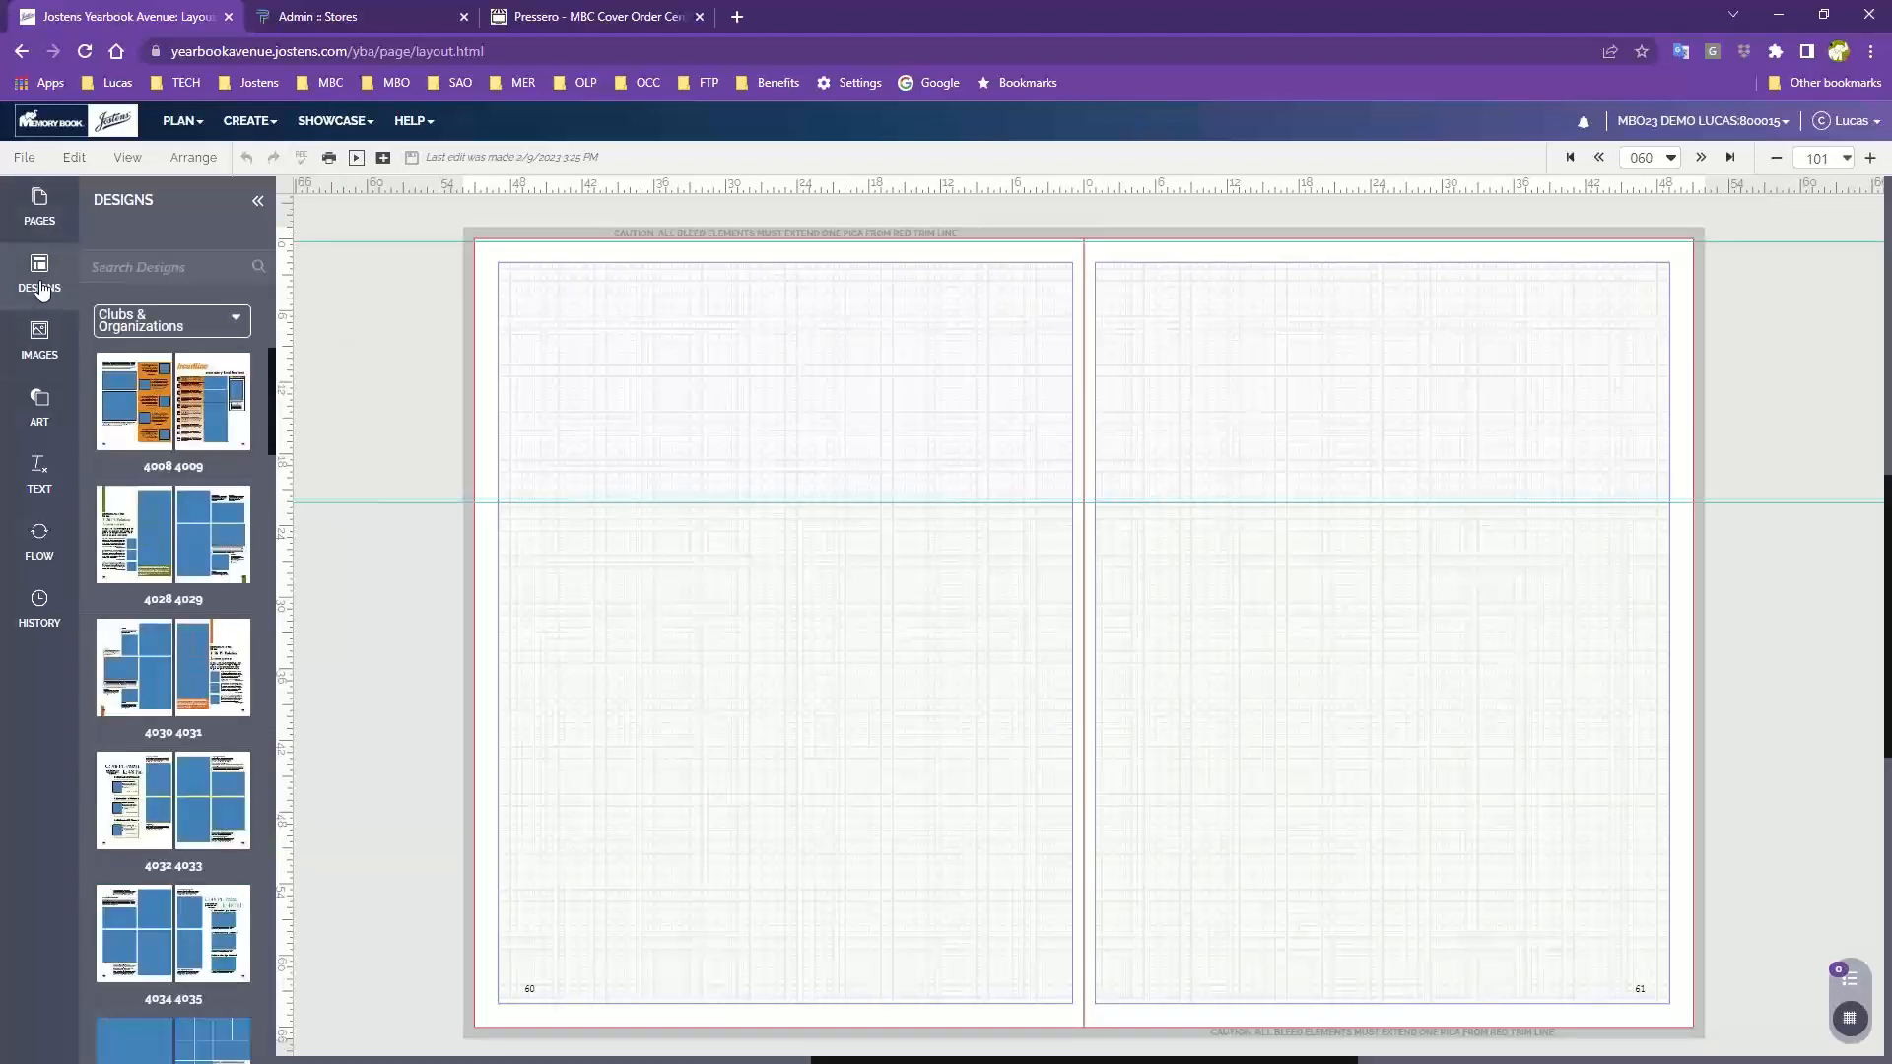
Switch the Designs category to Page Surfer's Candids
left_click(151, 313)
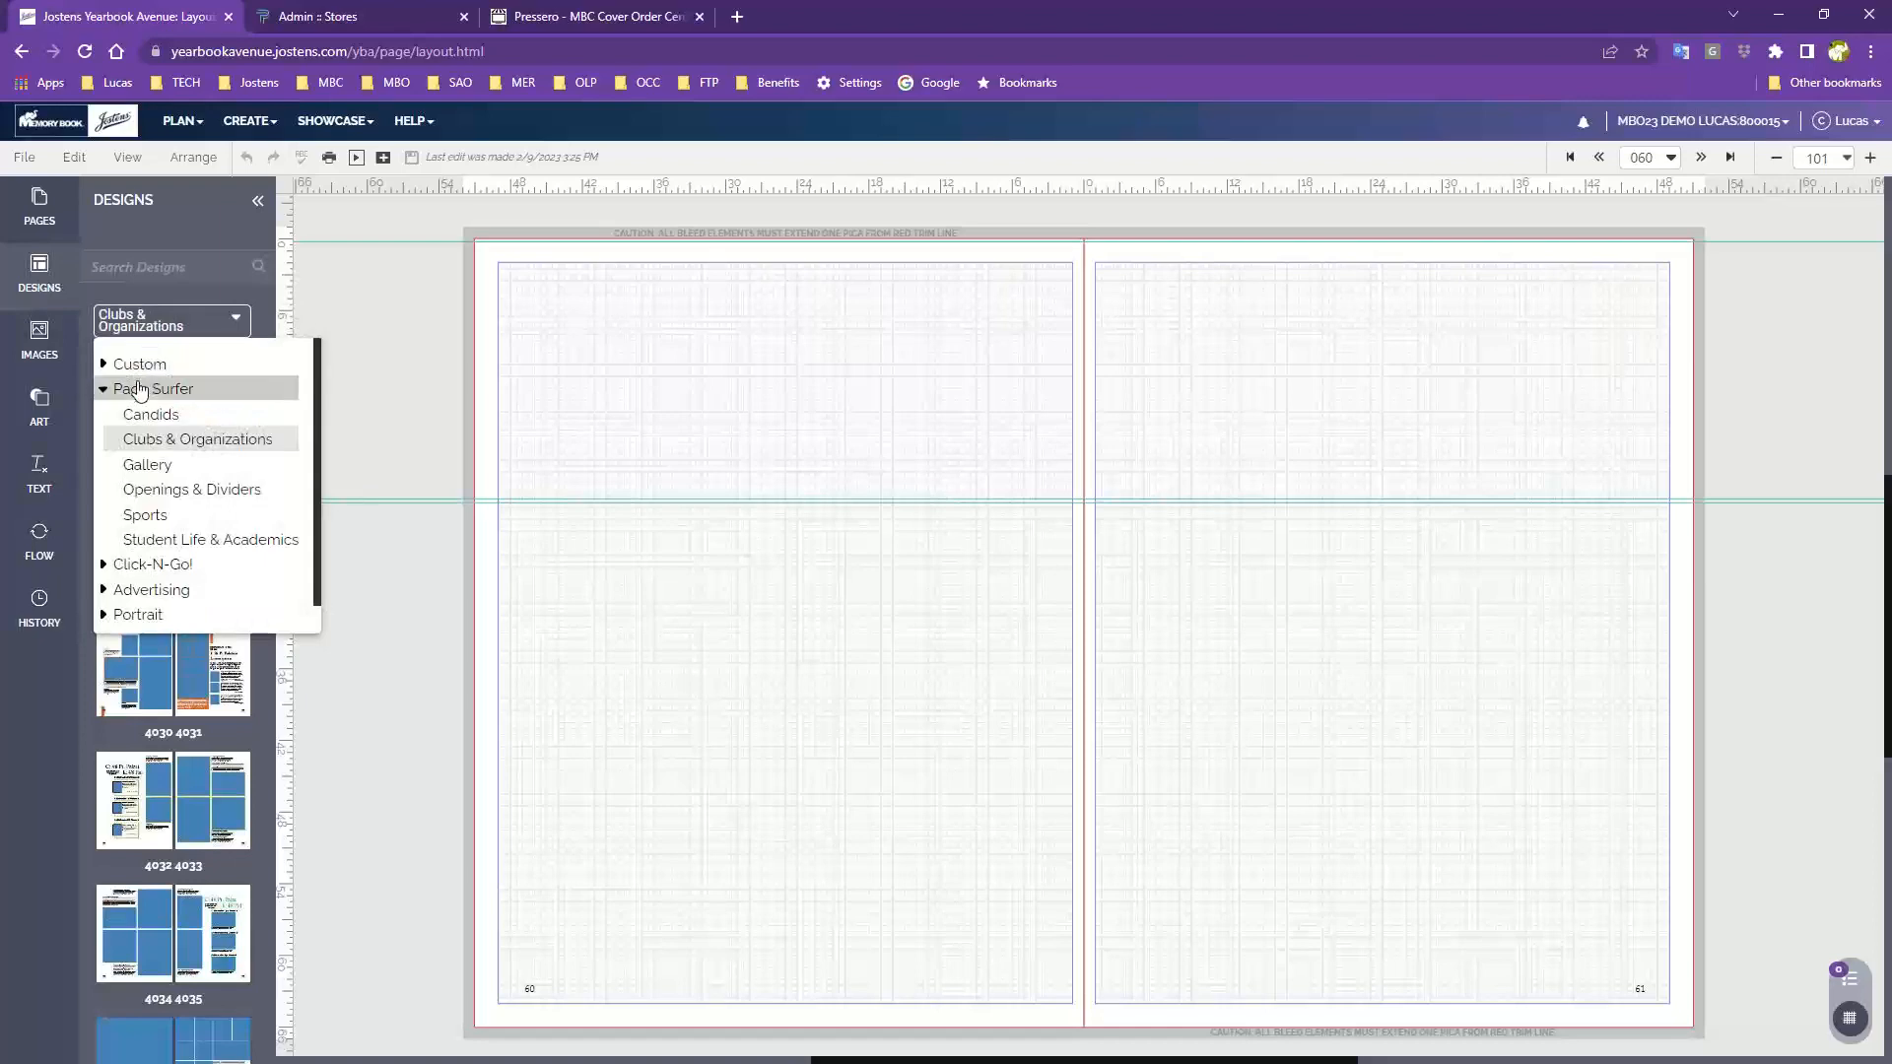
left_click(37, 283)
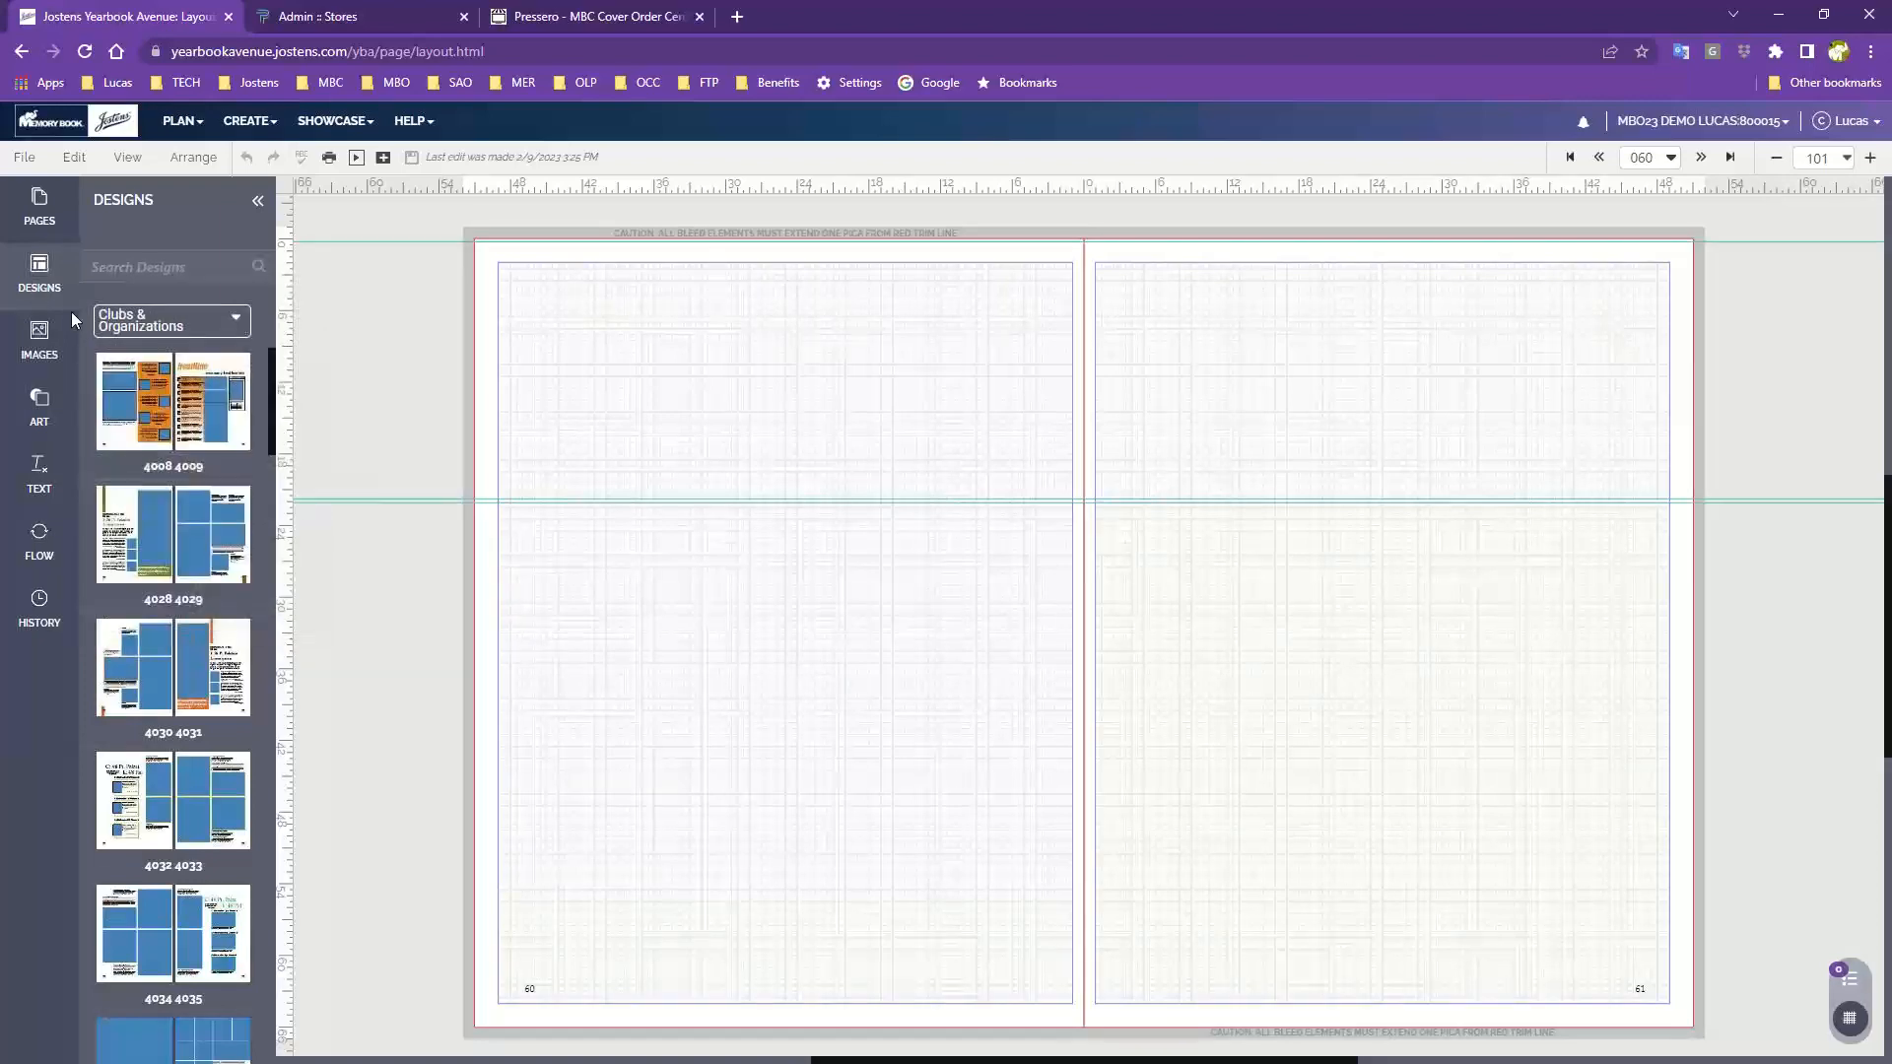
left_click(140, 330)
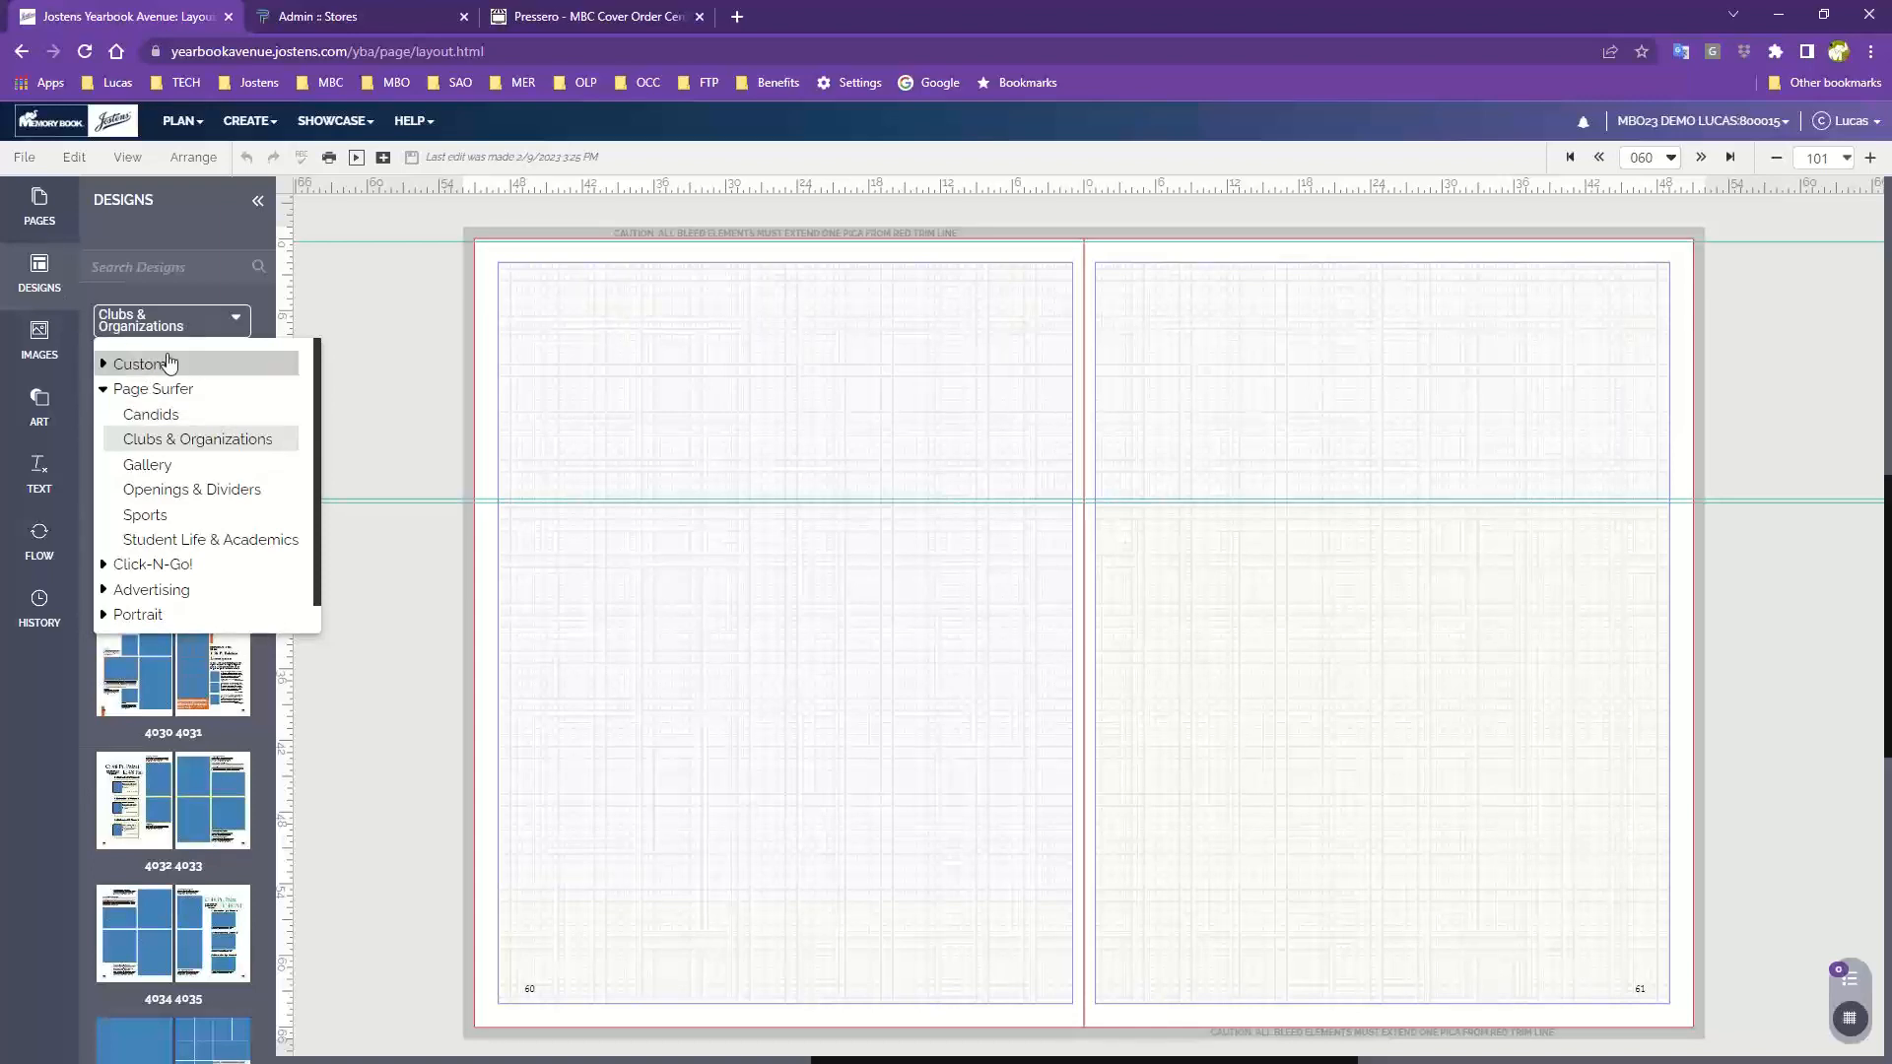
left_click(131, 316)
left_click(137, 317)
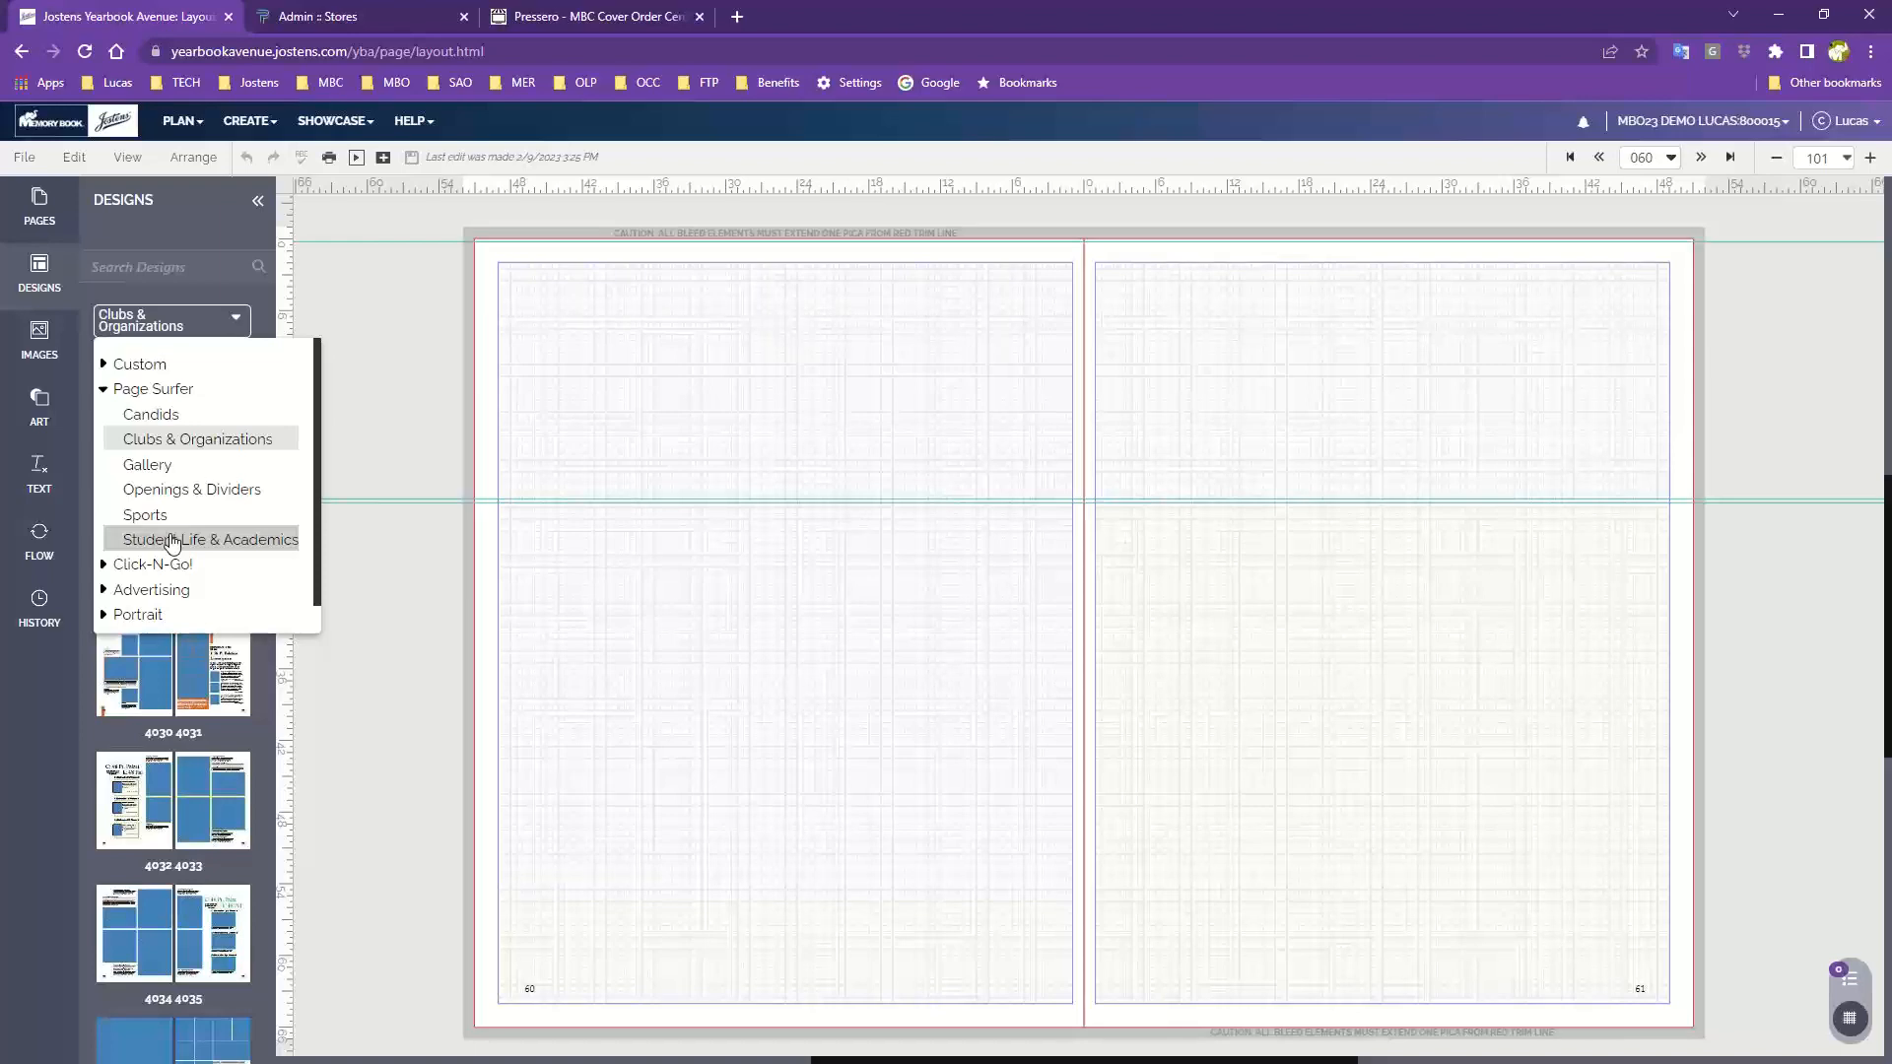
left_click(158, 418)
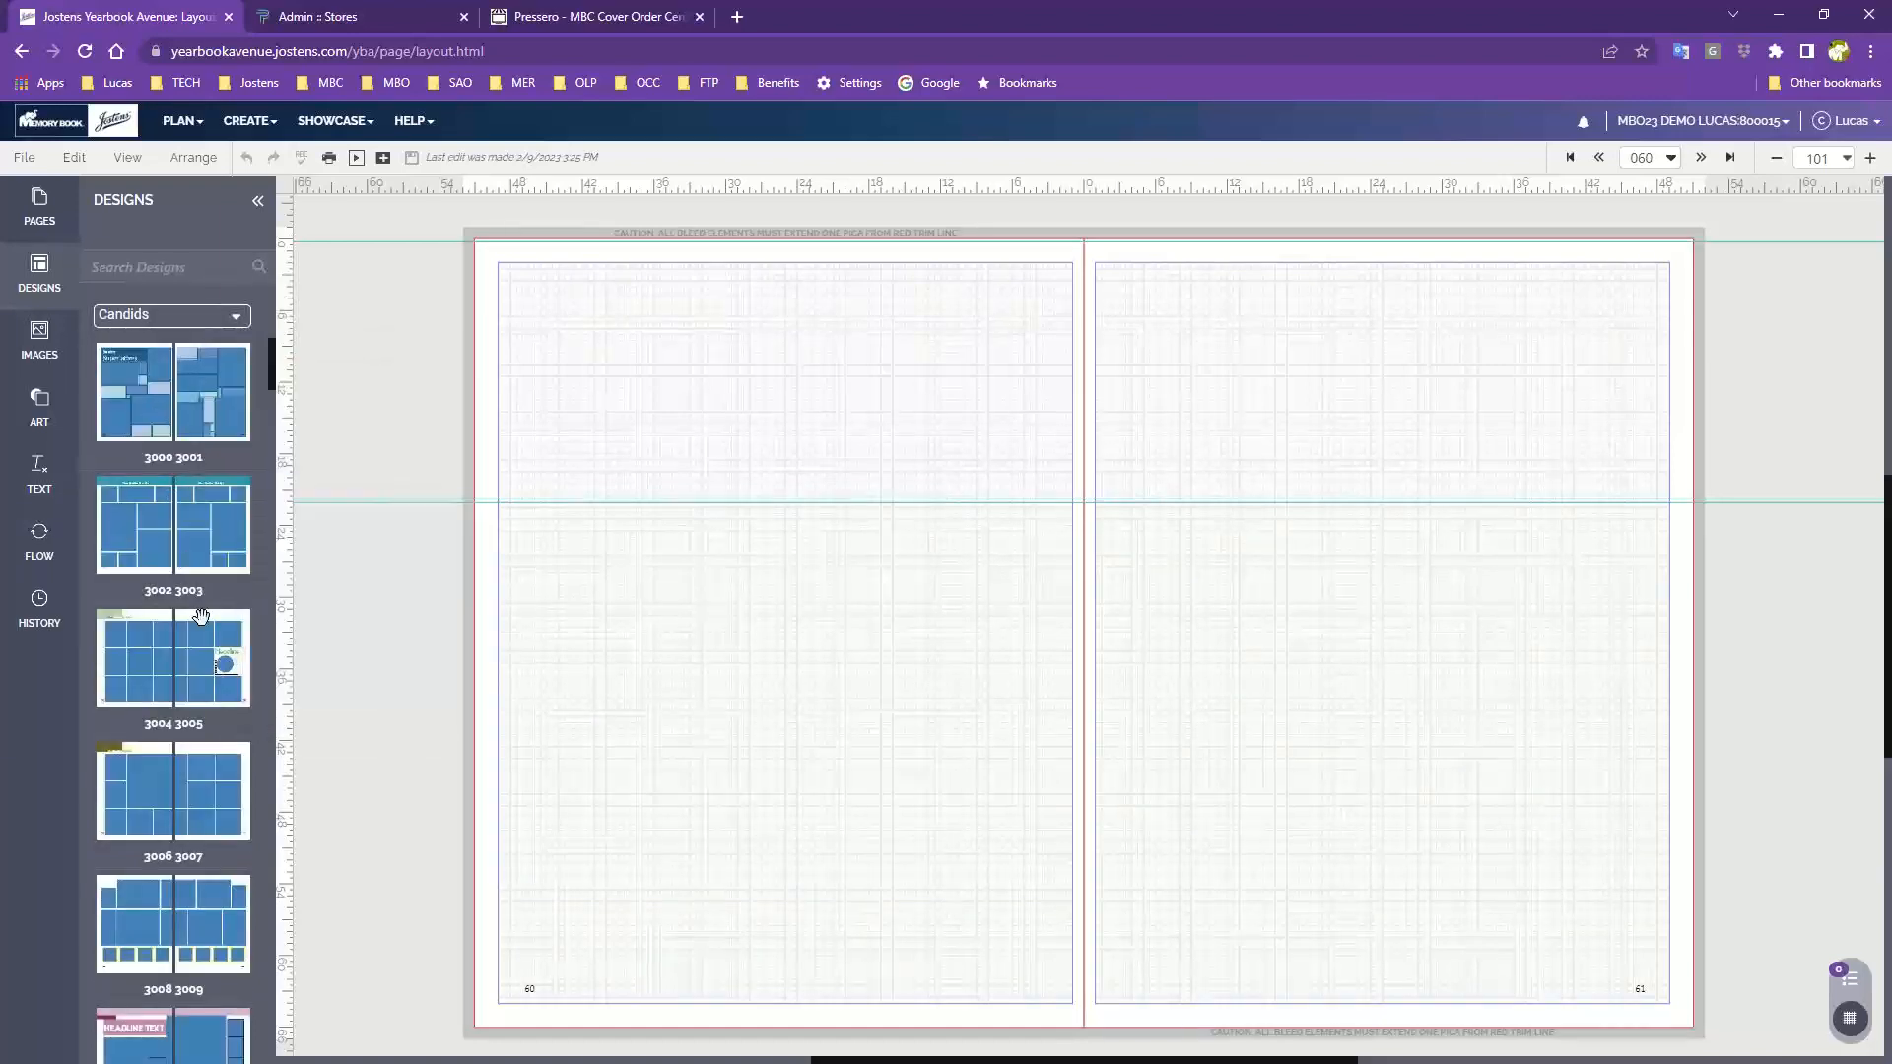
Apply design 3018 3019 to page 60 without retaining existing content
scroll(175, 645, "down", 1)
mouse_move(175, 646)
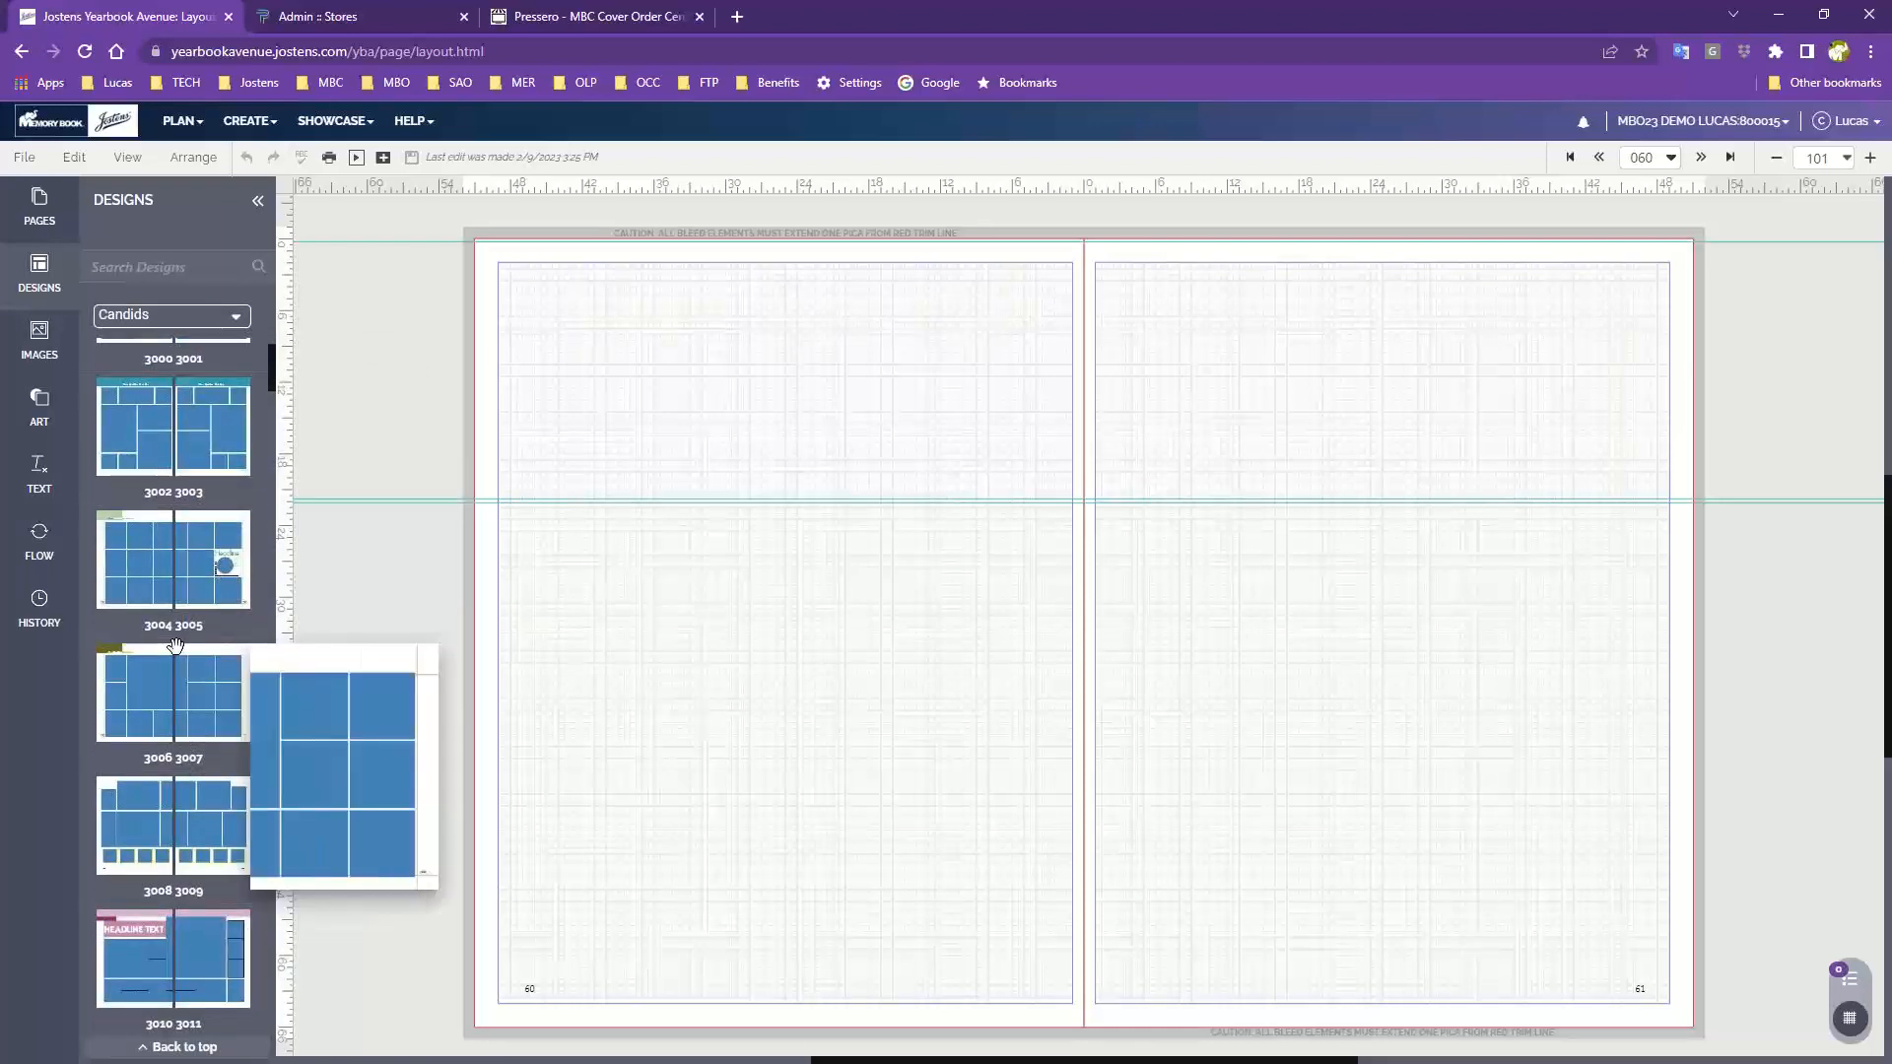
scroll(175, 646, "down", 4)
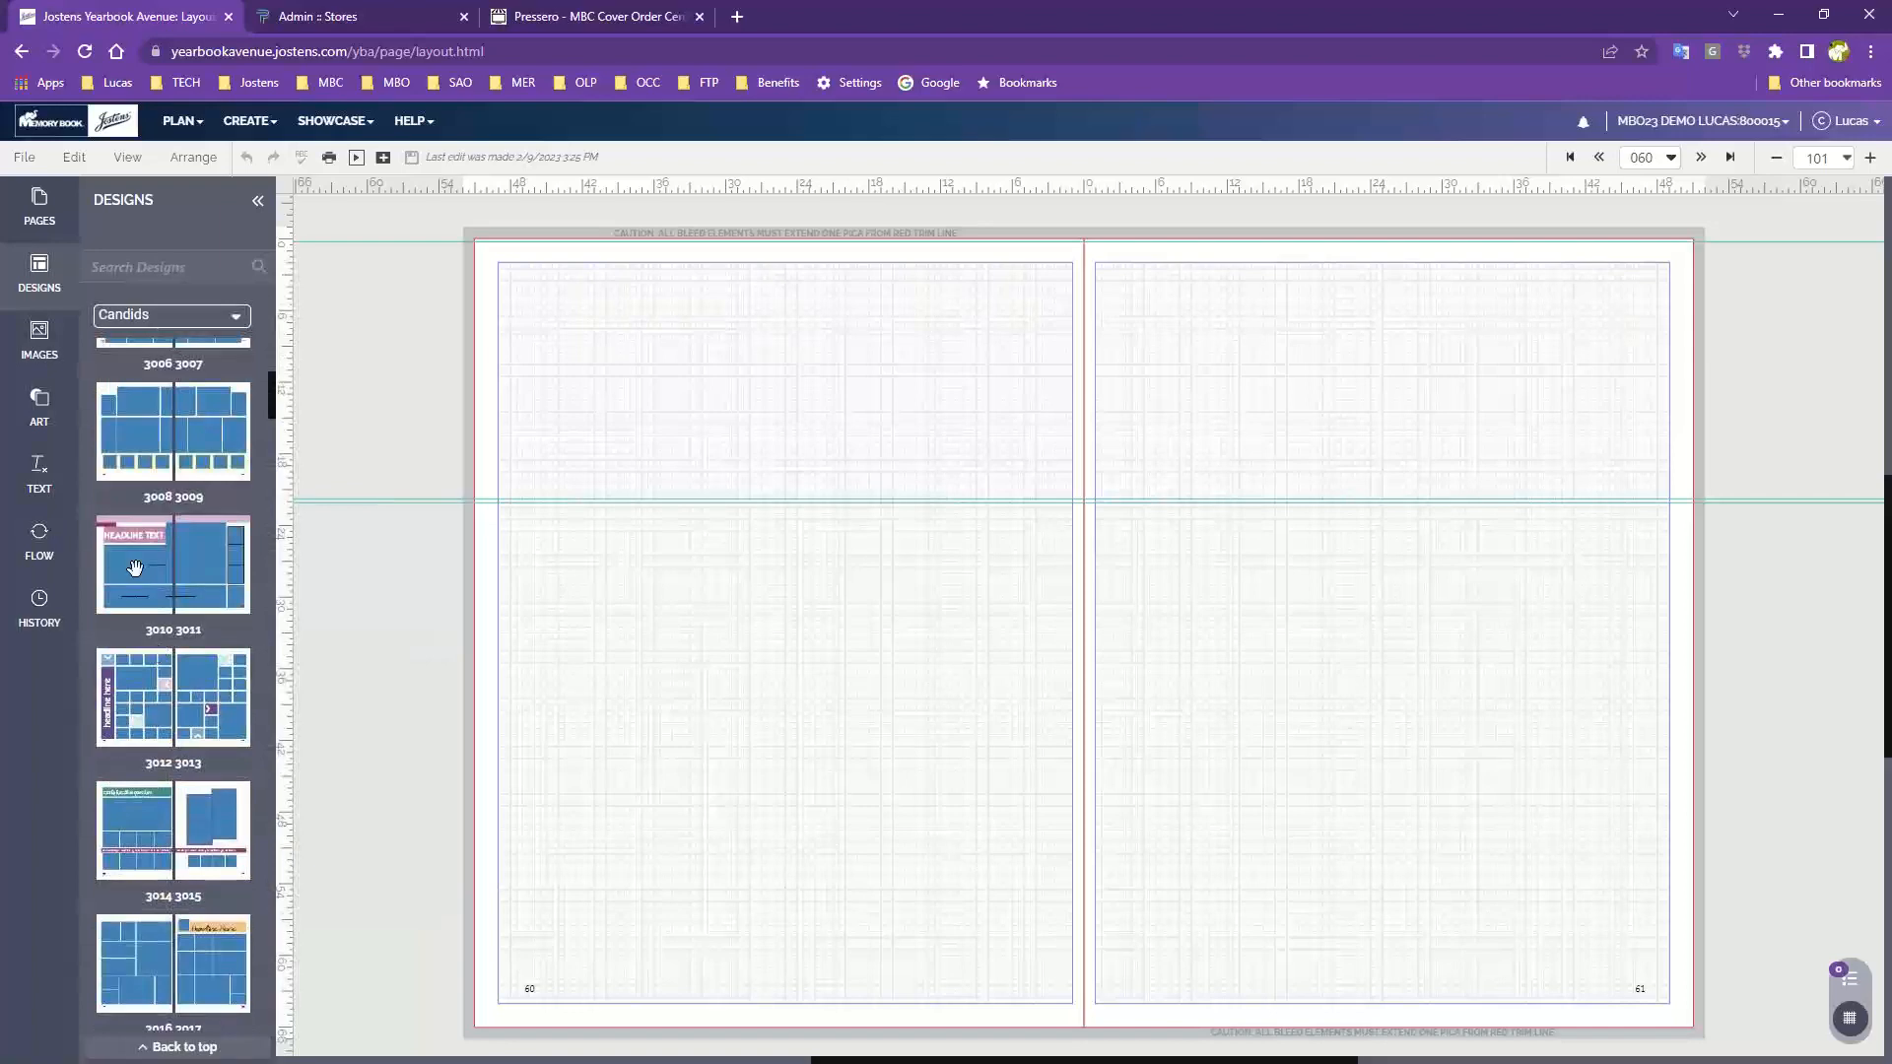
scroll(145, 577, "down", 2)
scroll(144, 577, "down", 3)
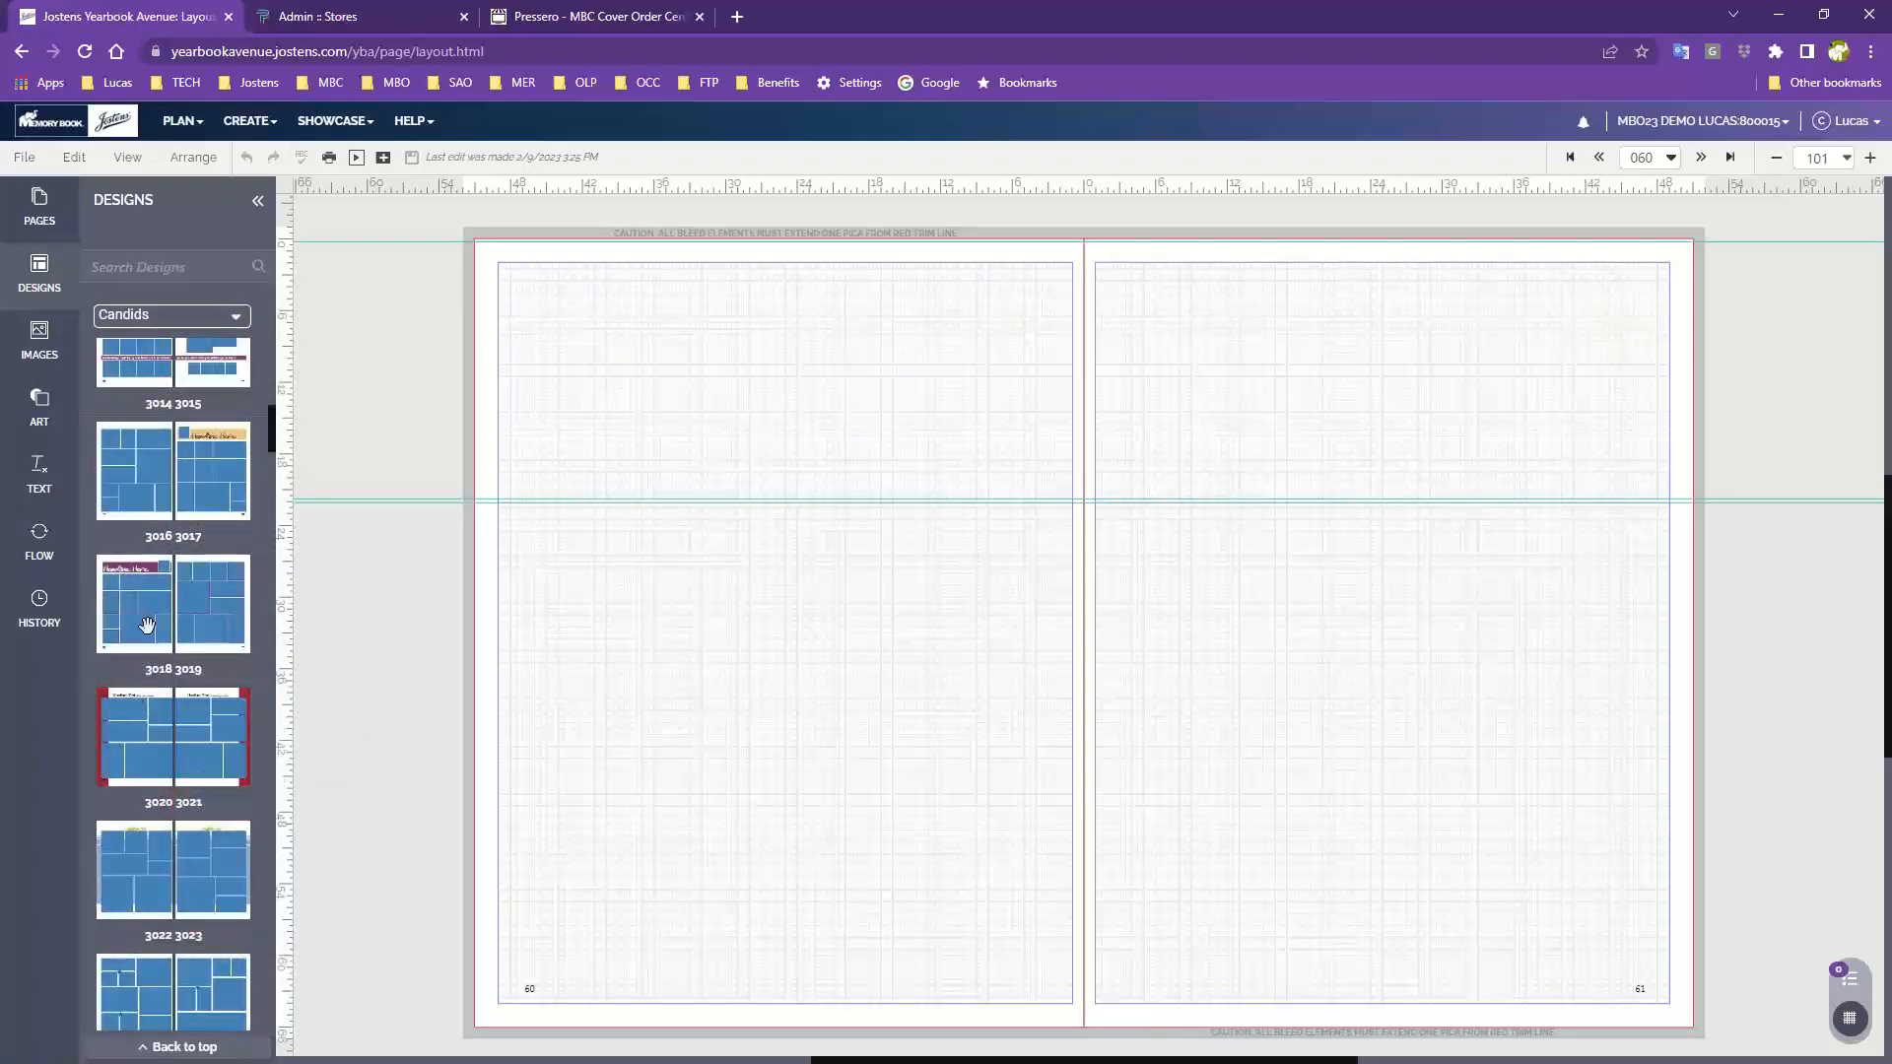
left_click_drag(143, 621, 693, 490)
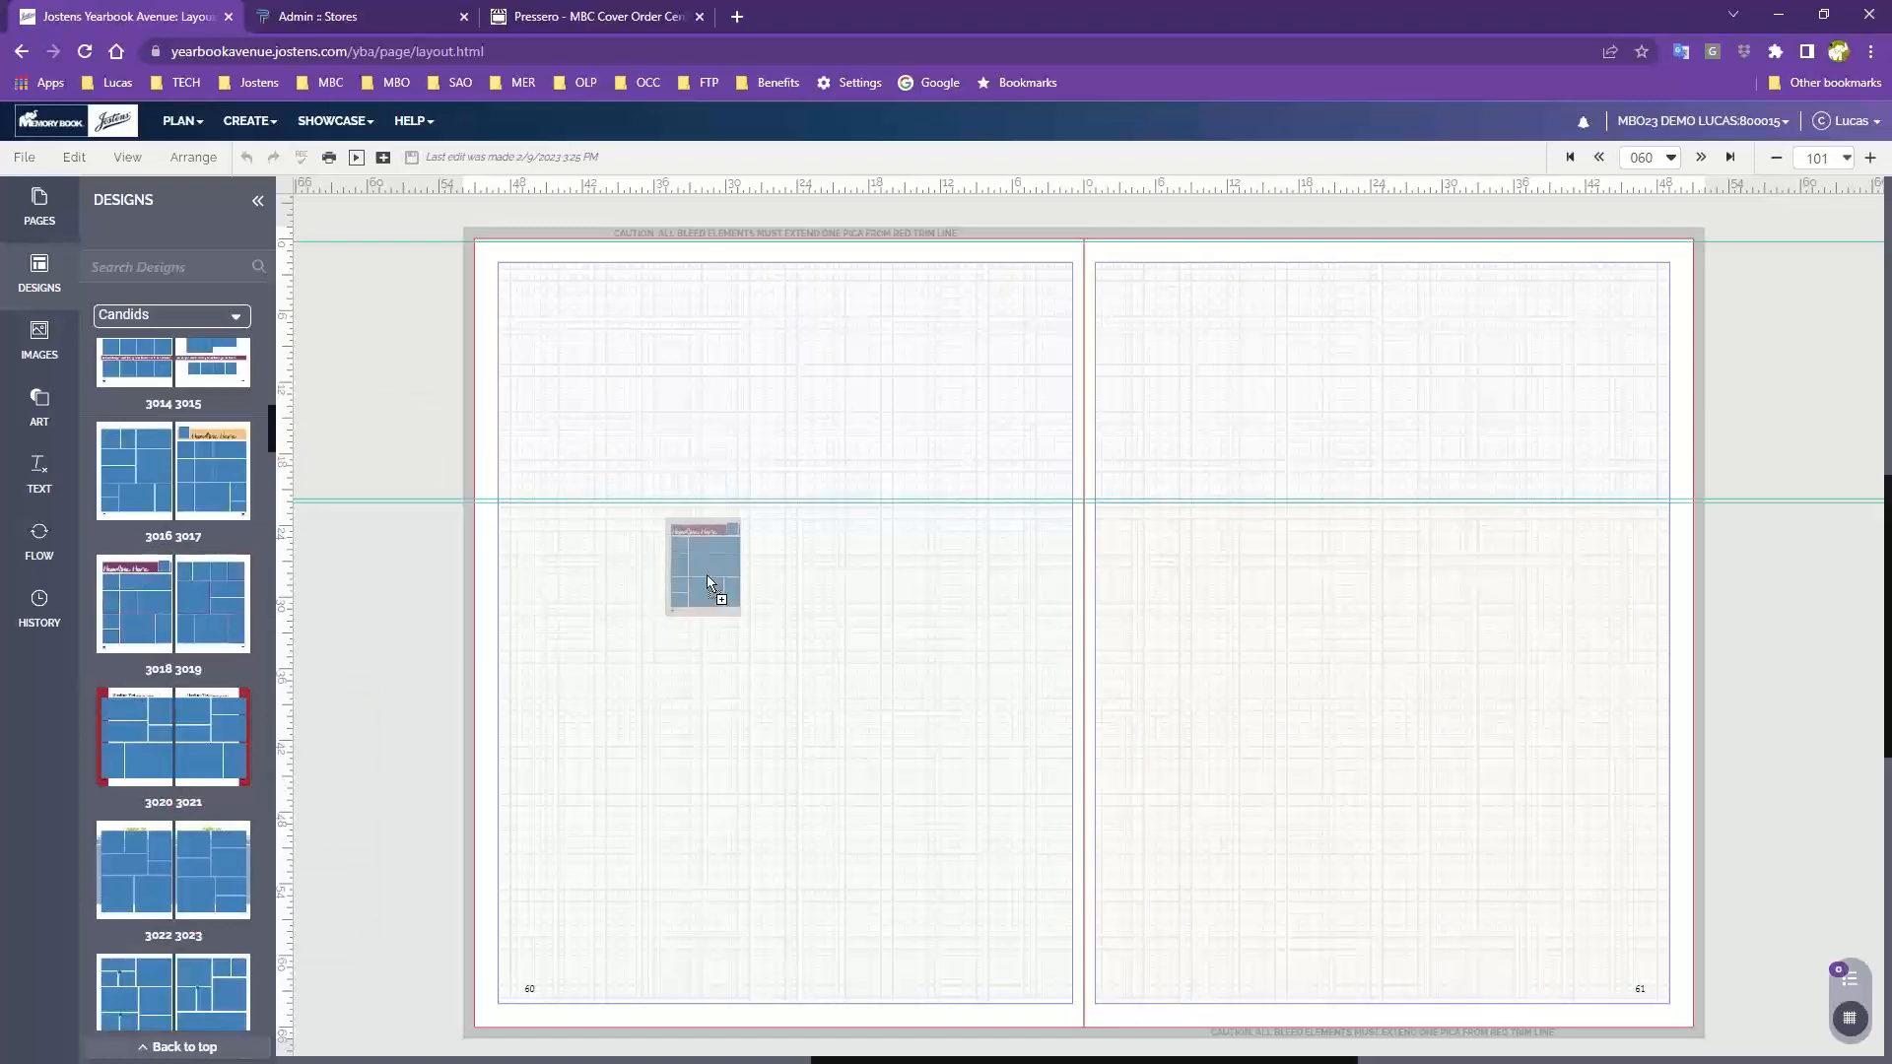
left_click_drag(706, 575, 706, 576)
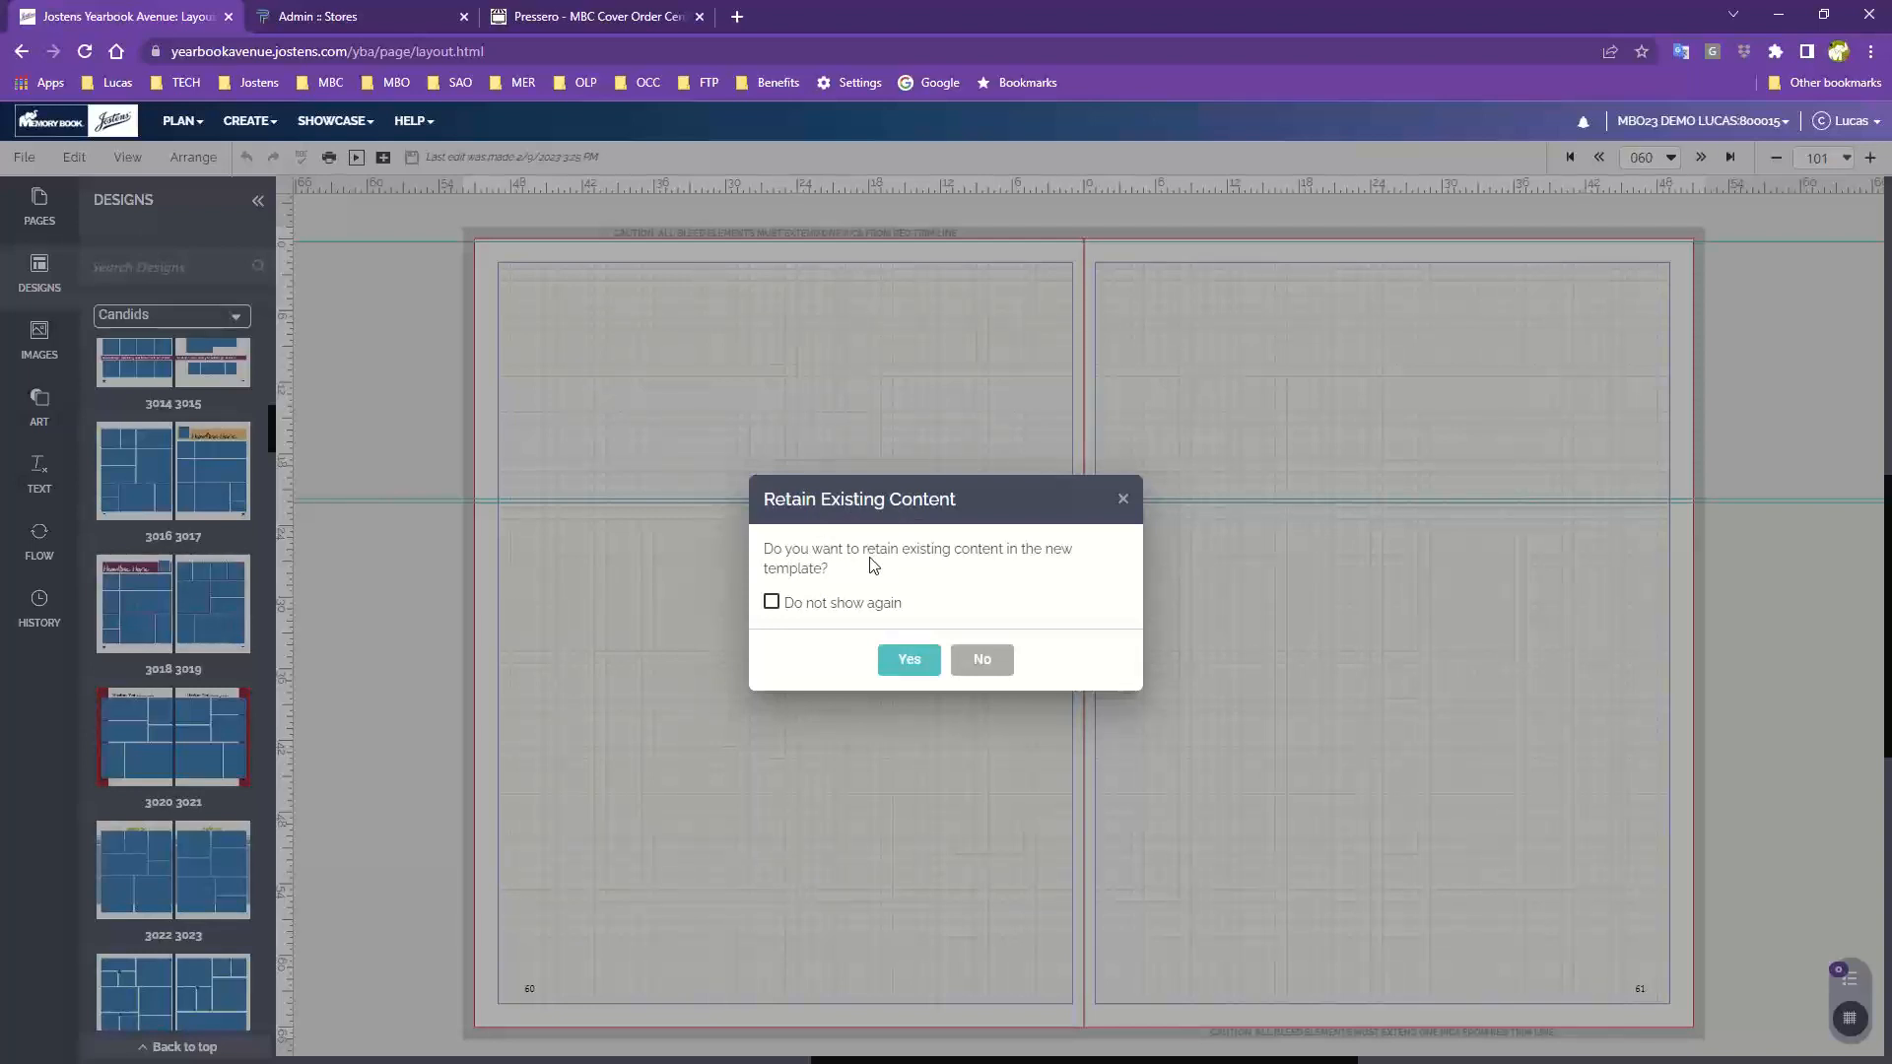
left_click(986, 660)
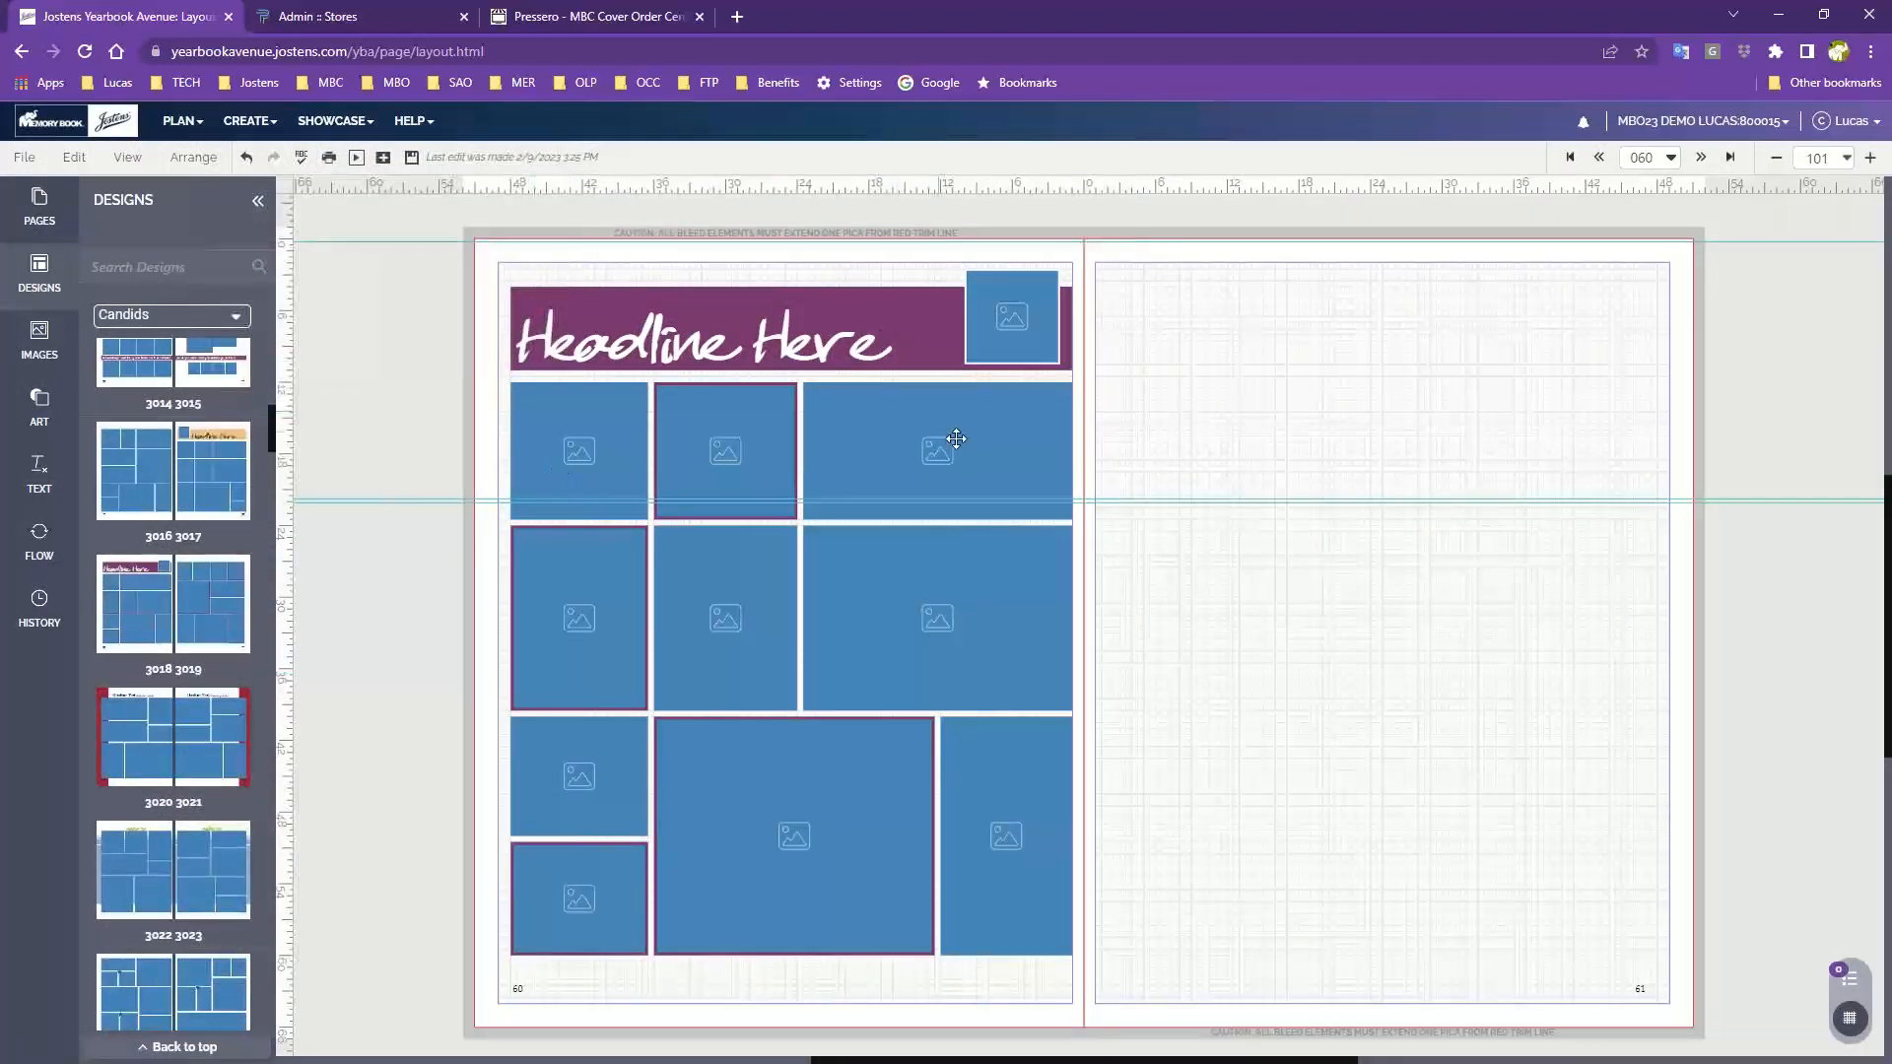
Replace page 60's layout with design 3022 3023, again without retaining content
scroll(197, 788, "down", 3)
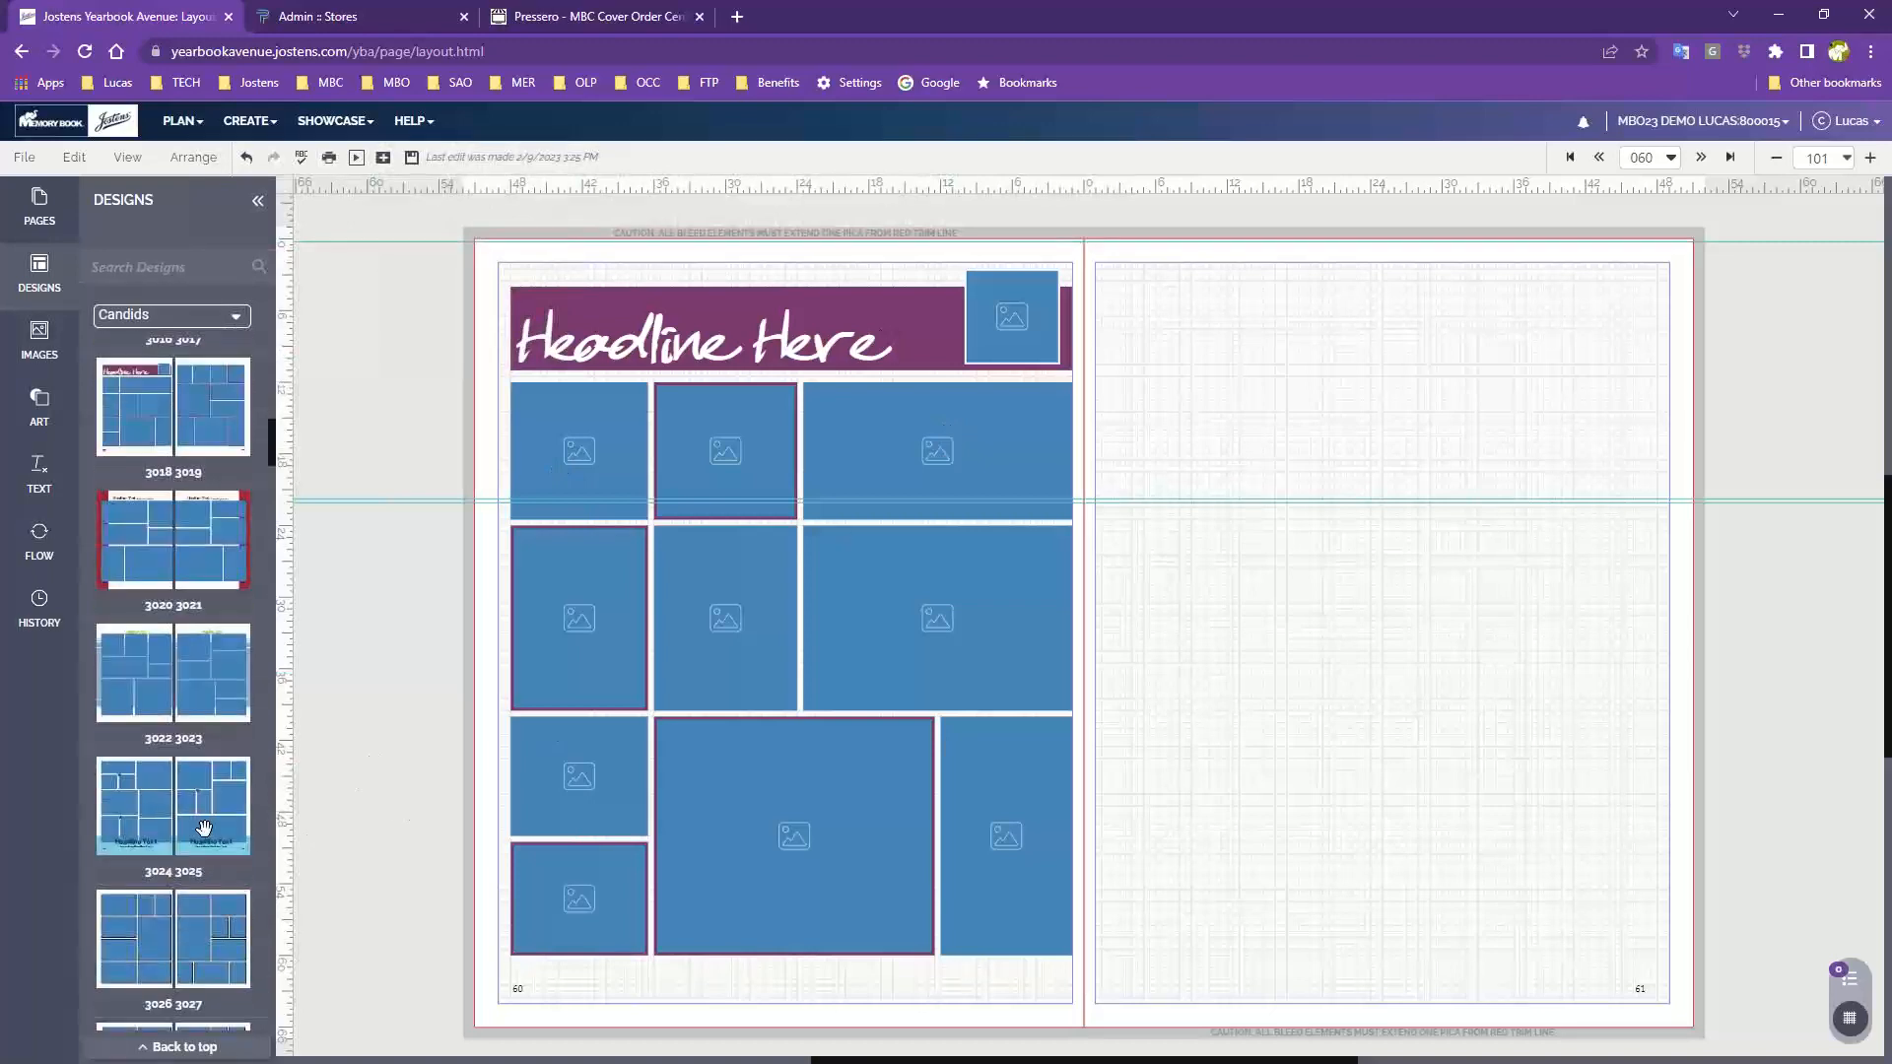
mouse_move(207, 808)
left_click_drag(118, 690, 753, 629)
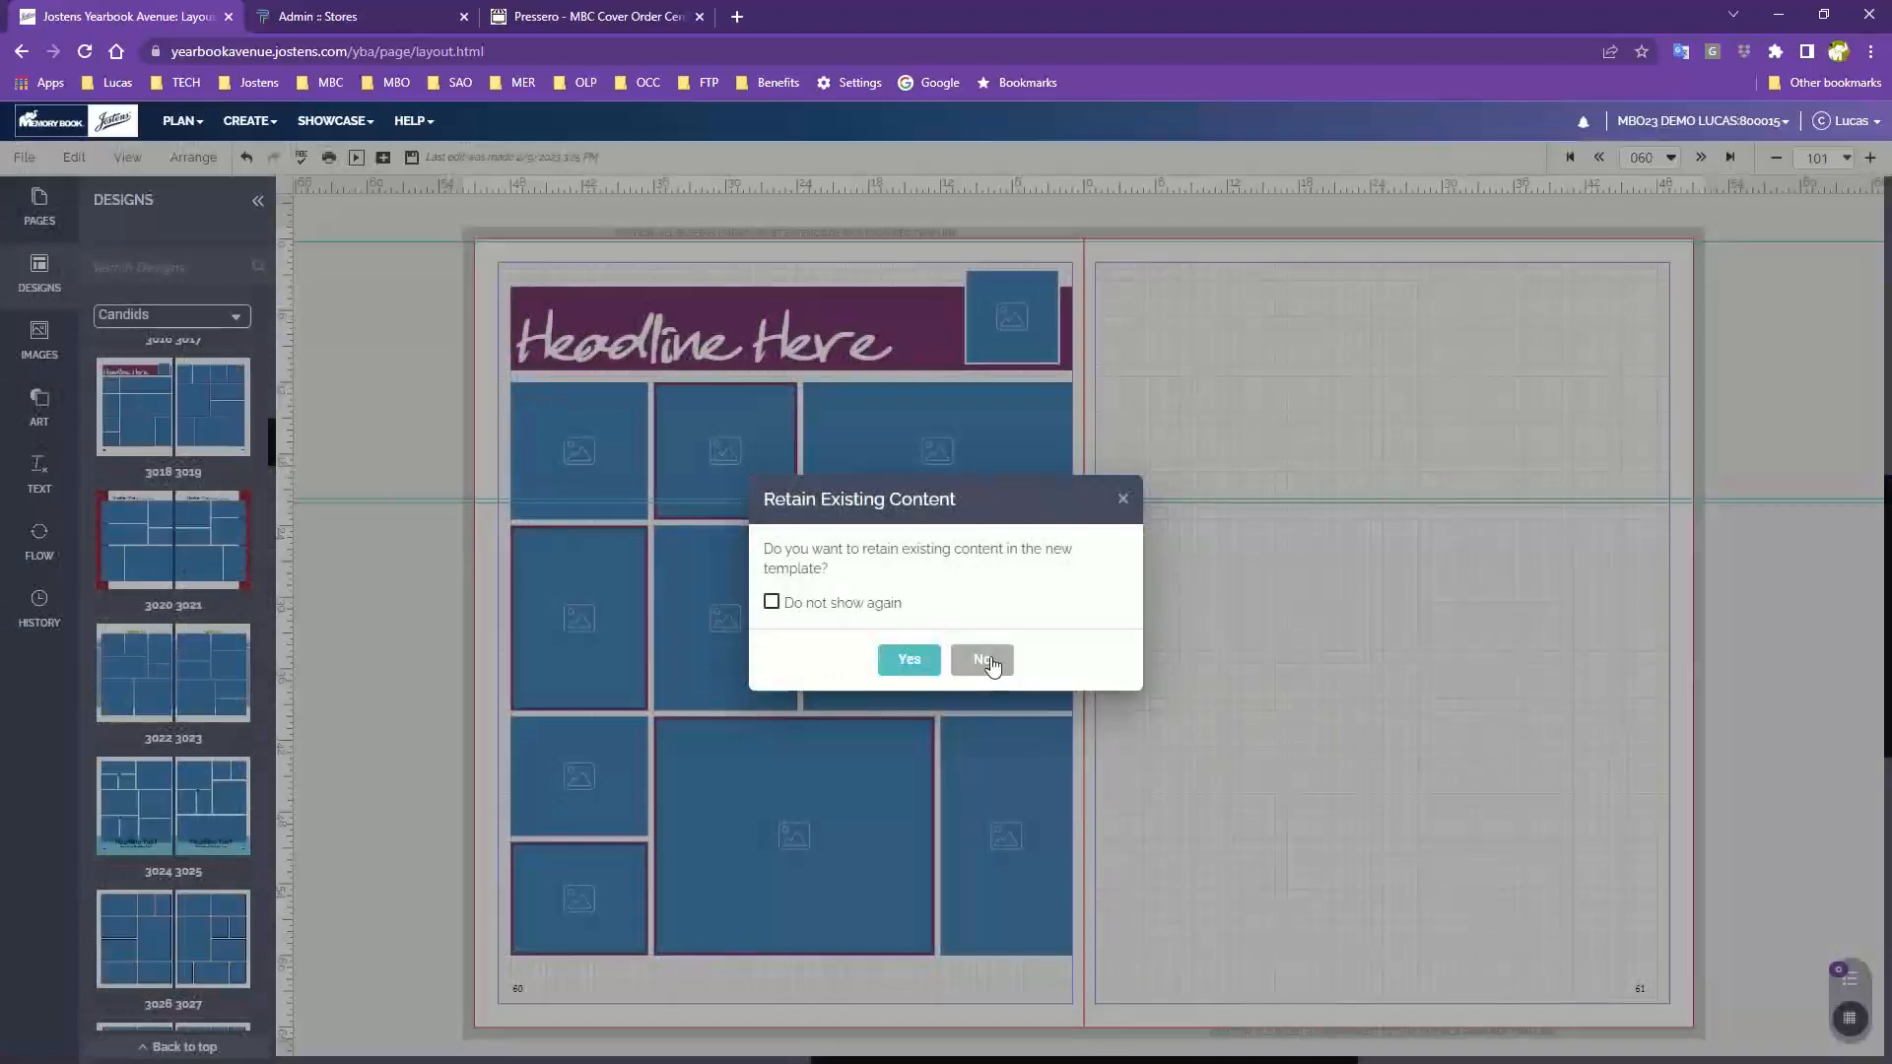
left_click(980, 655)
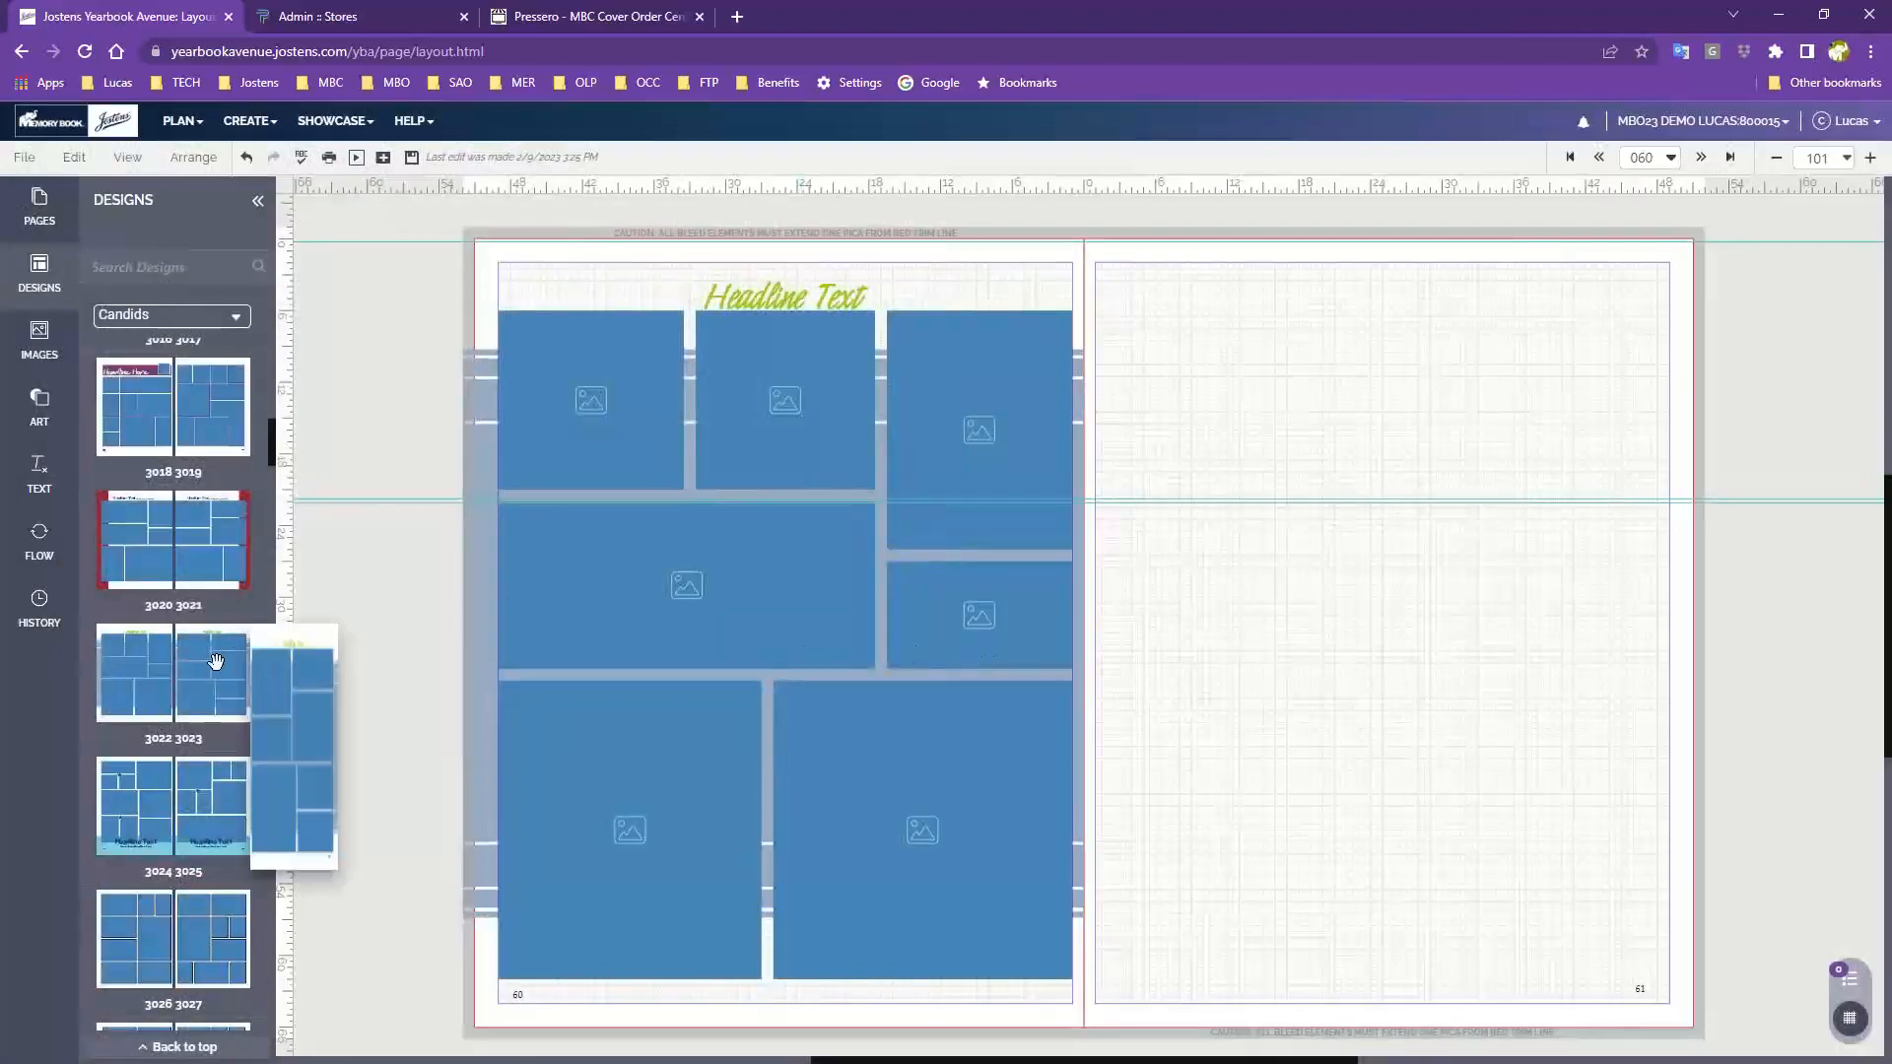
Replace page 60's layout with design 3028 3029 without retaining content
scroll(150, 741, "down", 1)
scroll(153, 749, "down", 5)
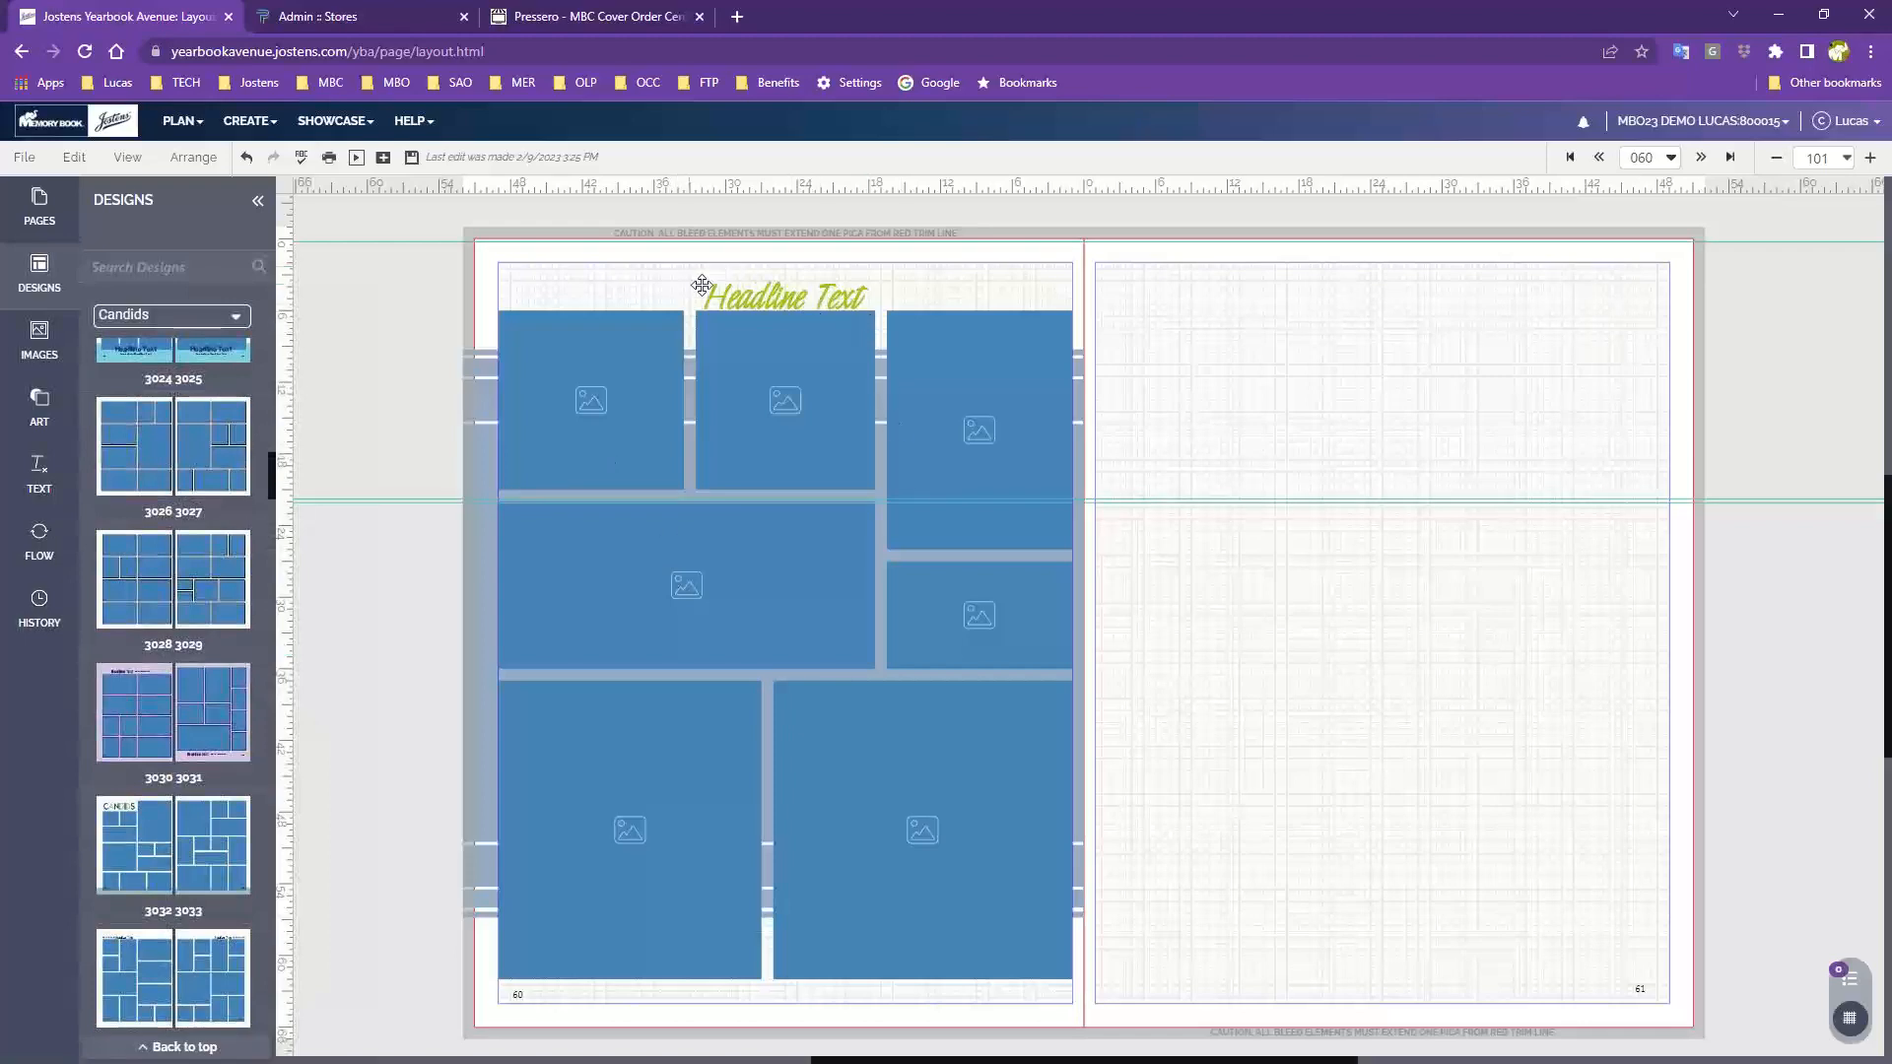
left_click_drag(134, 596, 818, 652)
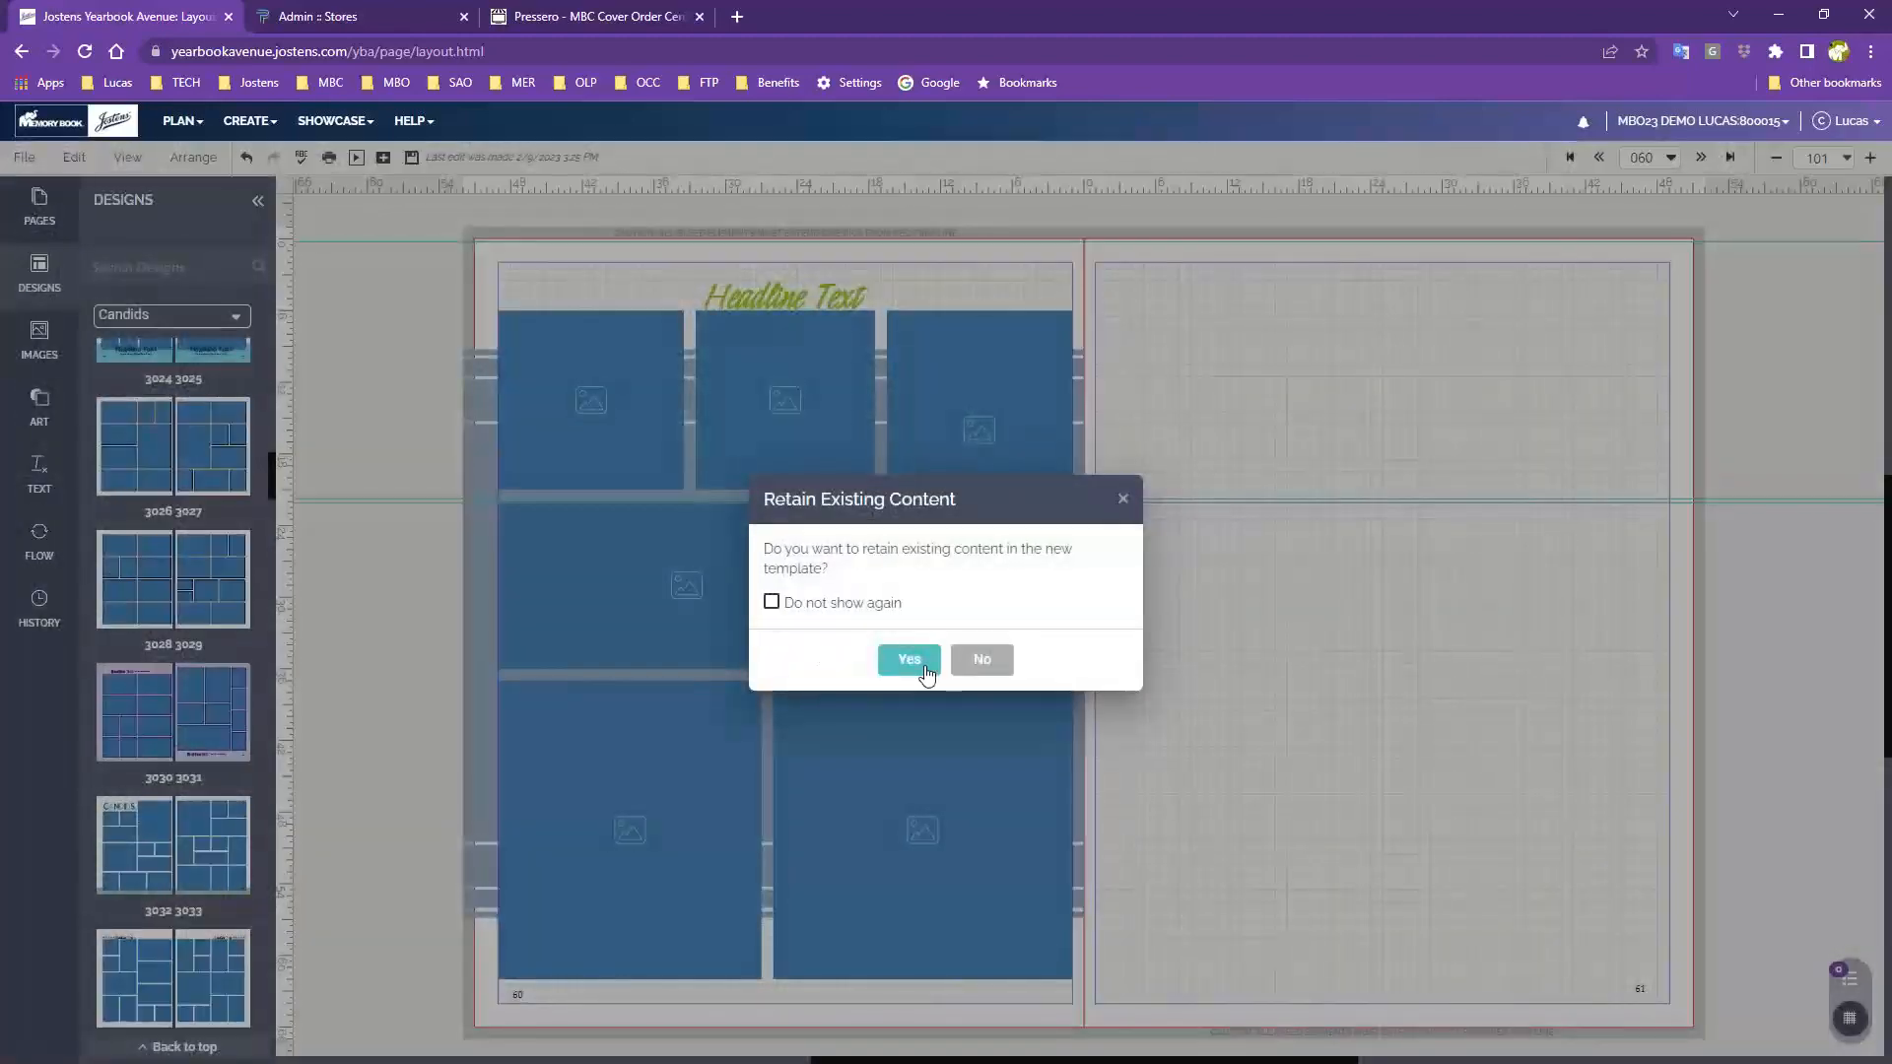
left_click(979, 660)
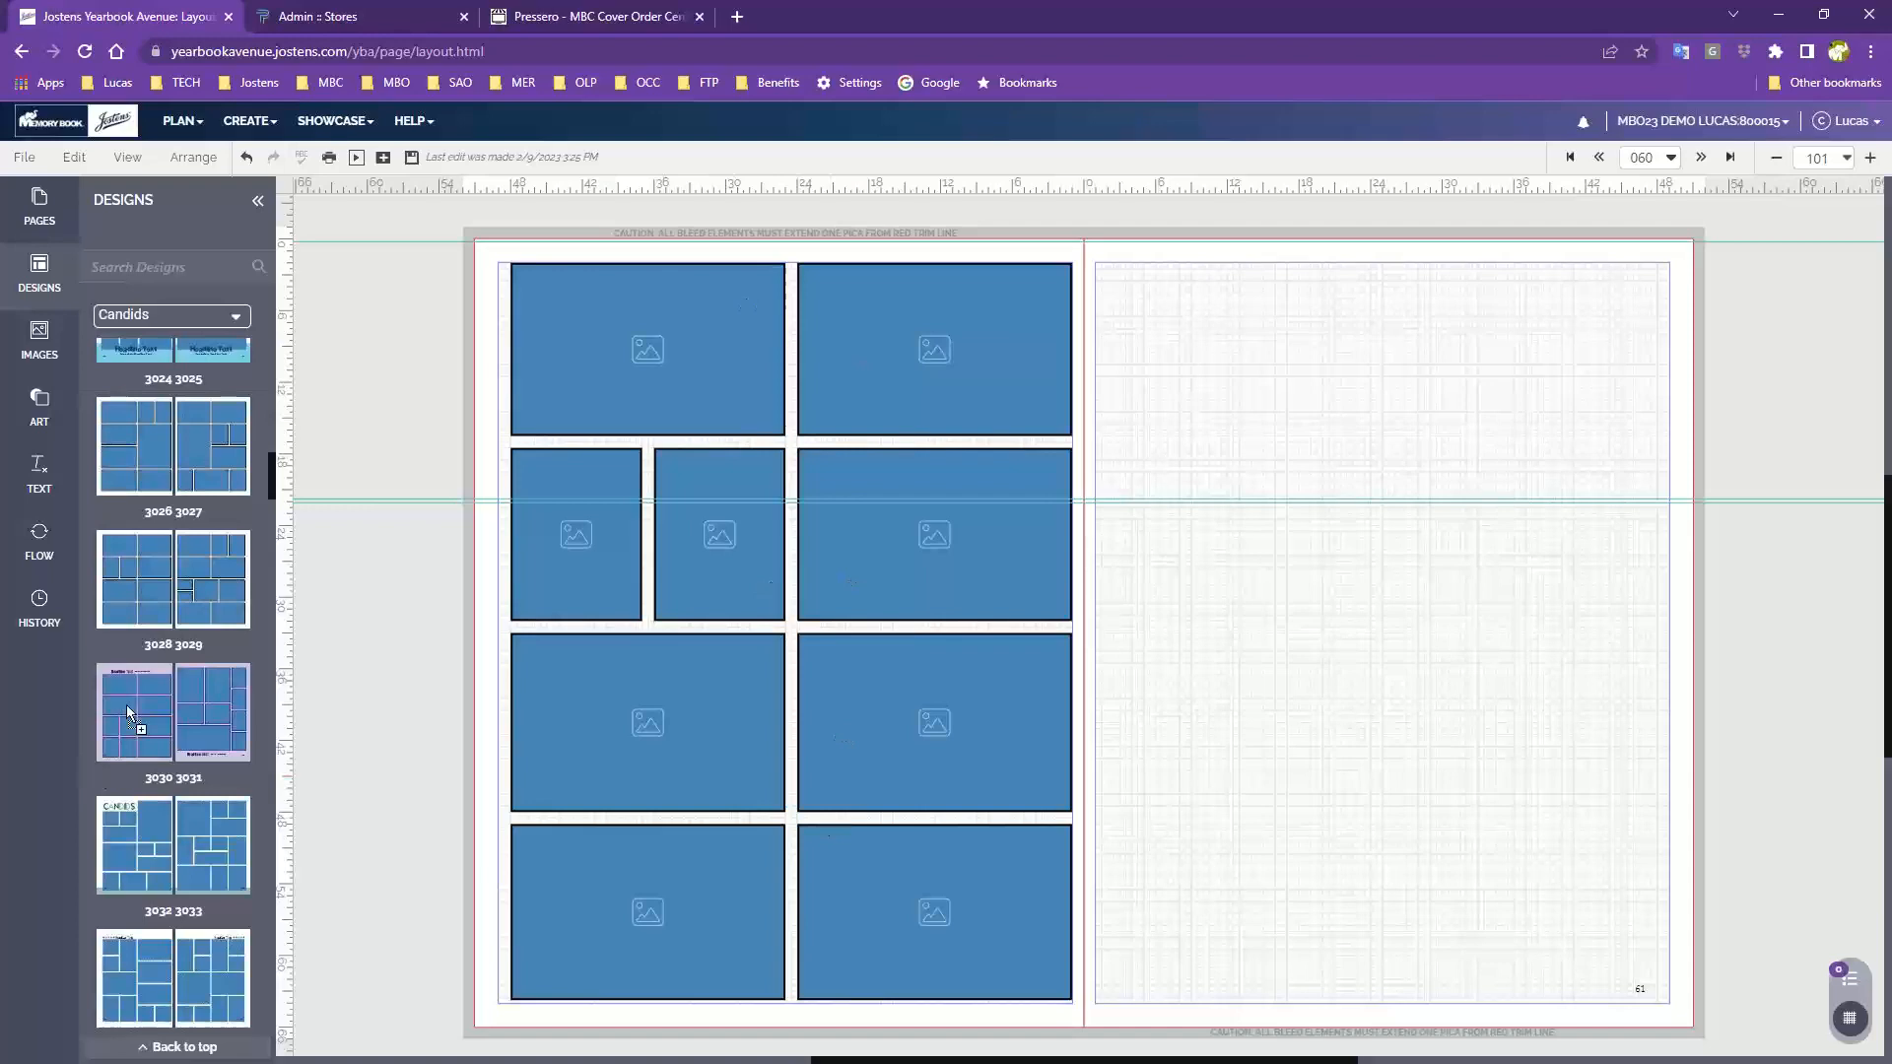
Apply design 3030 3031 to both pages of the spread without retaining content
left_click_drag(126, 706, 724, 554)
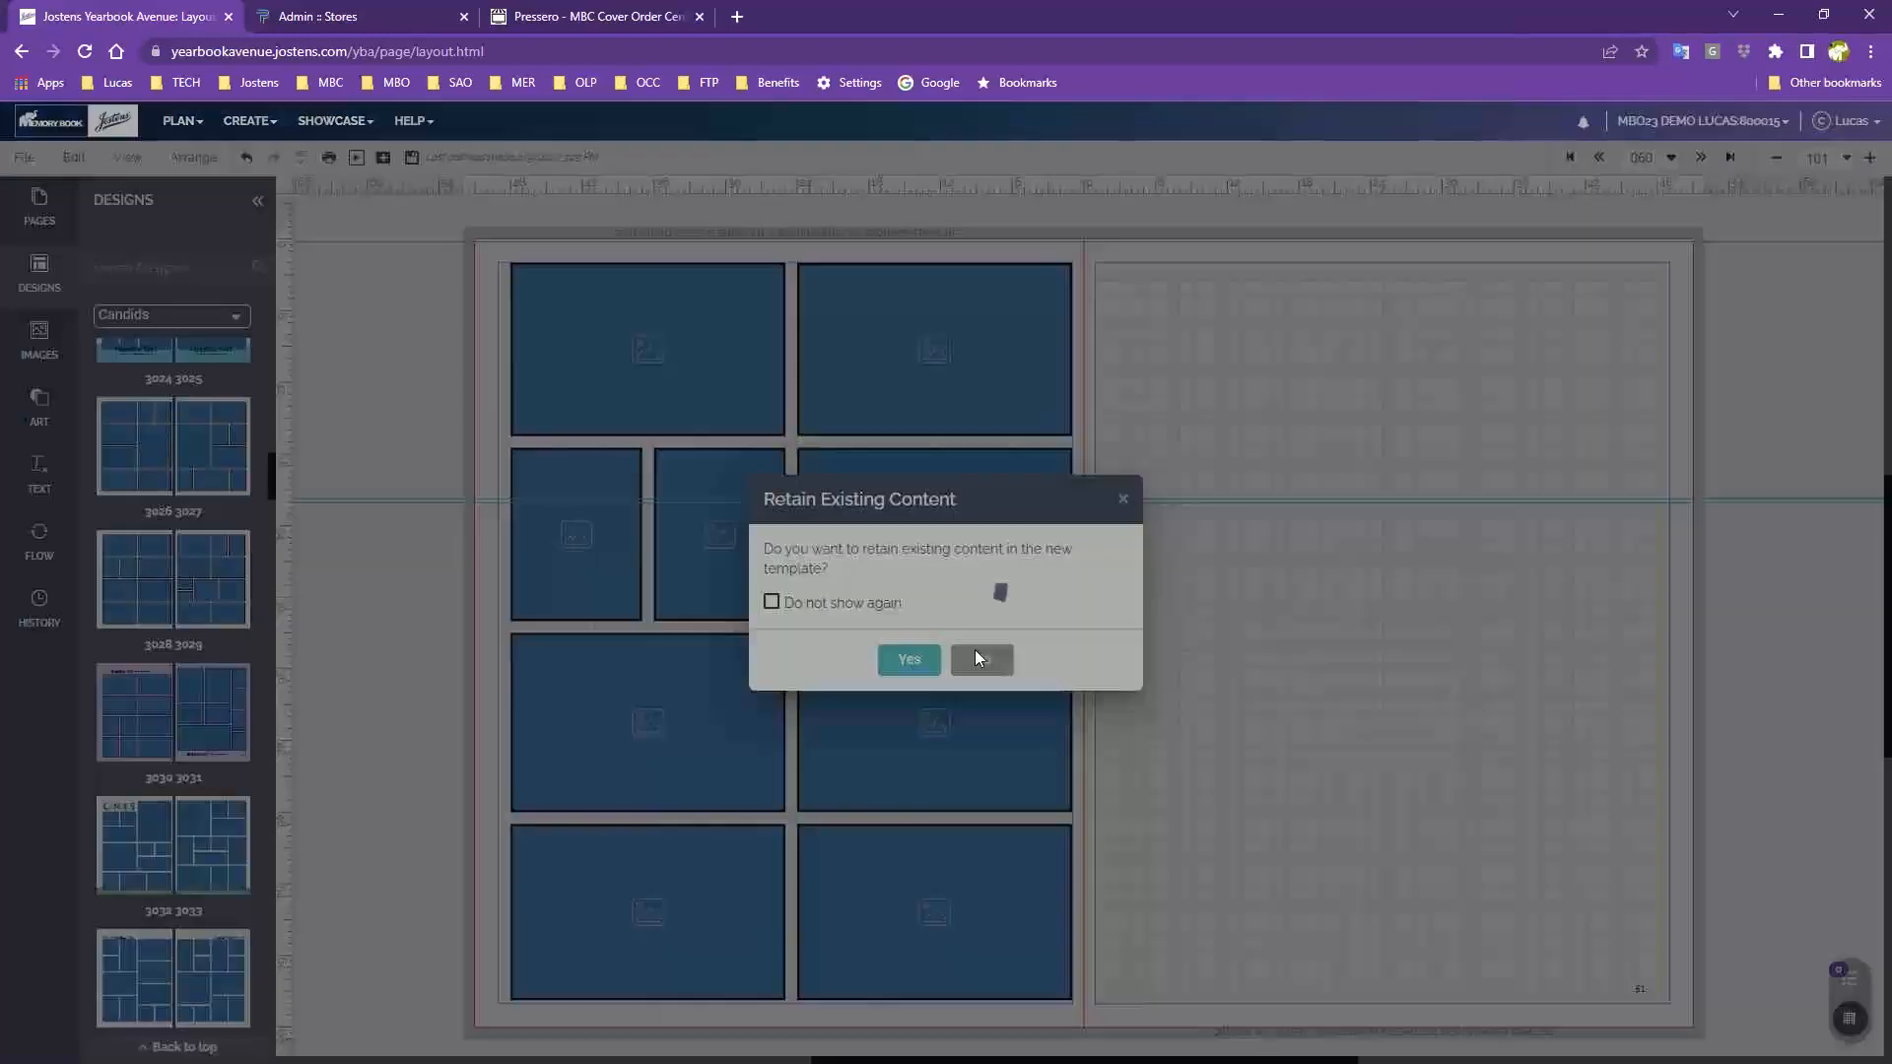
left_click(980, 658)
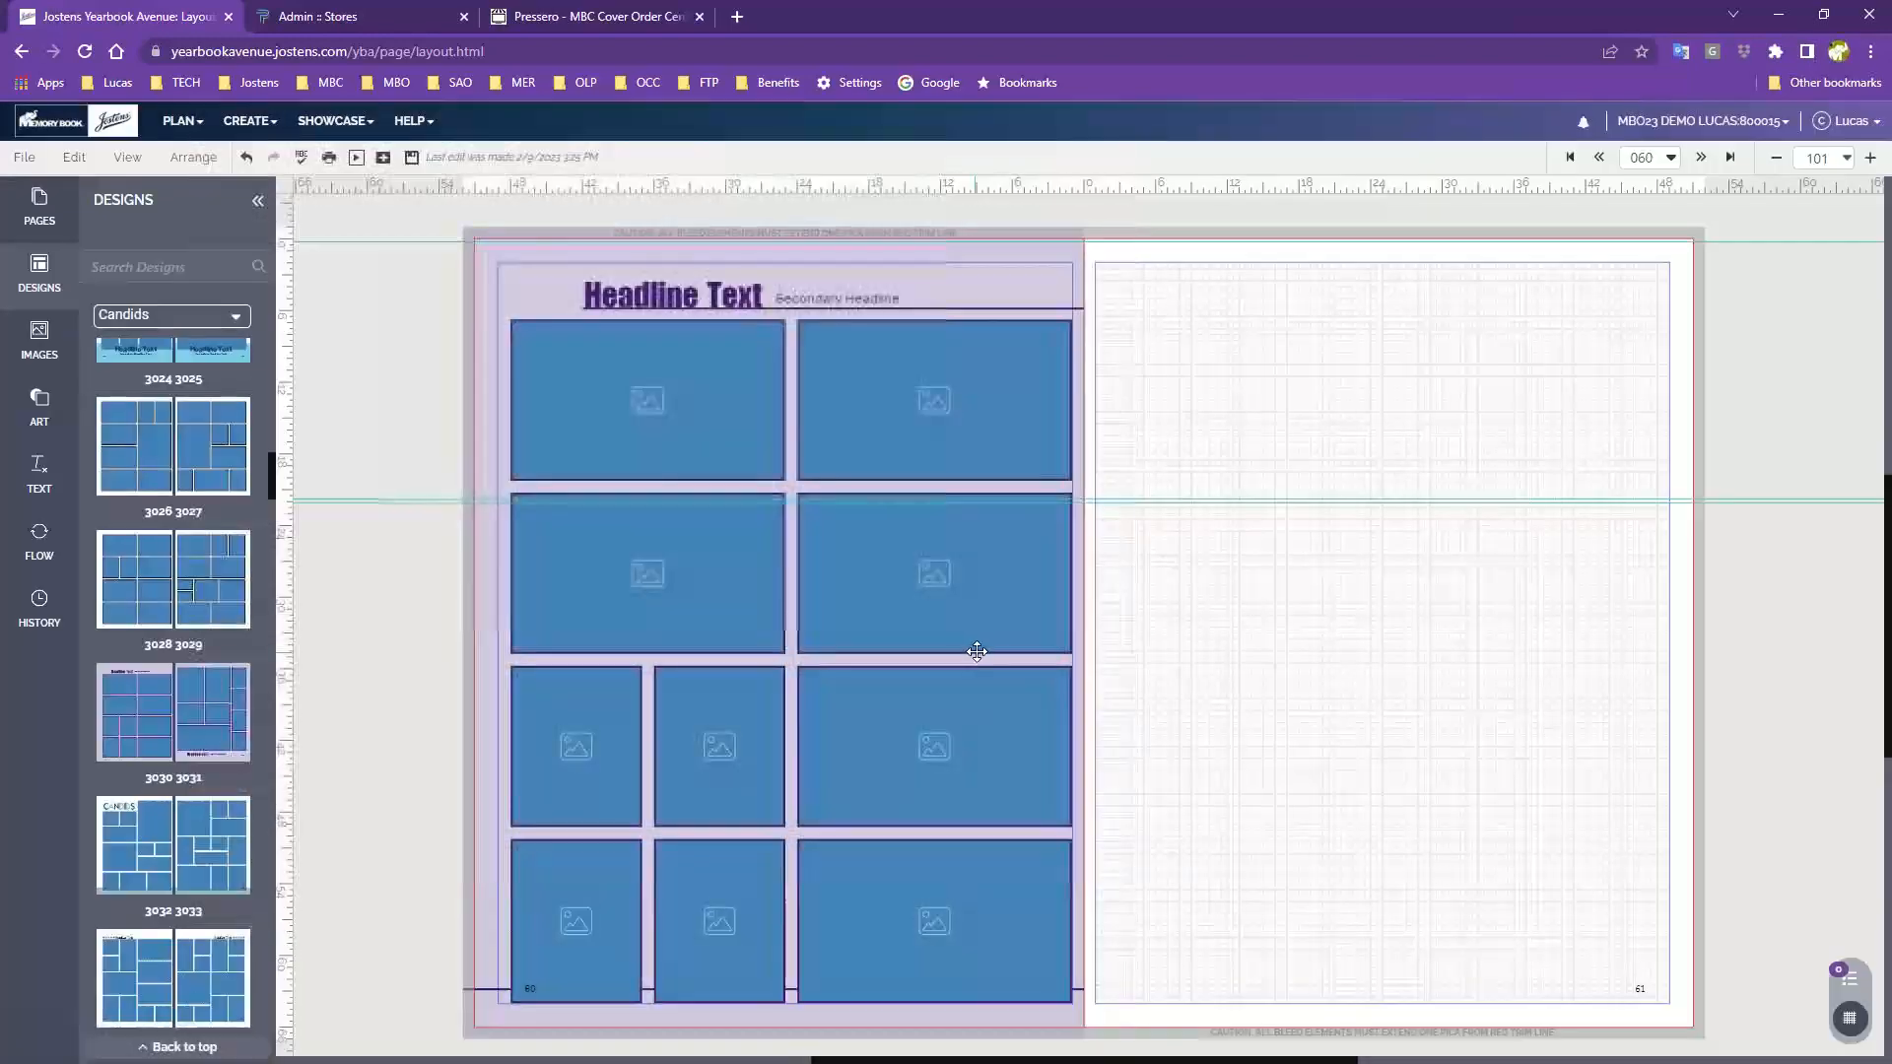
left_click_drag(176, 716, 1387, 632)
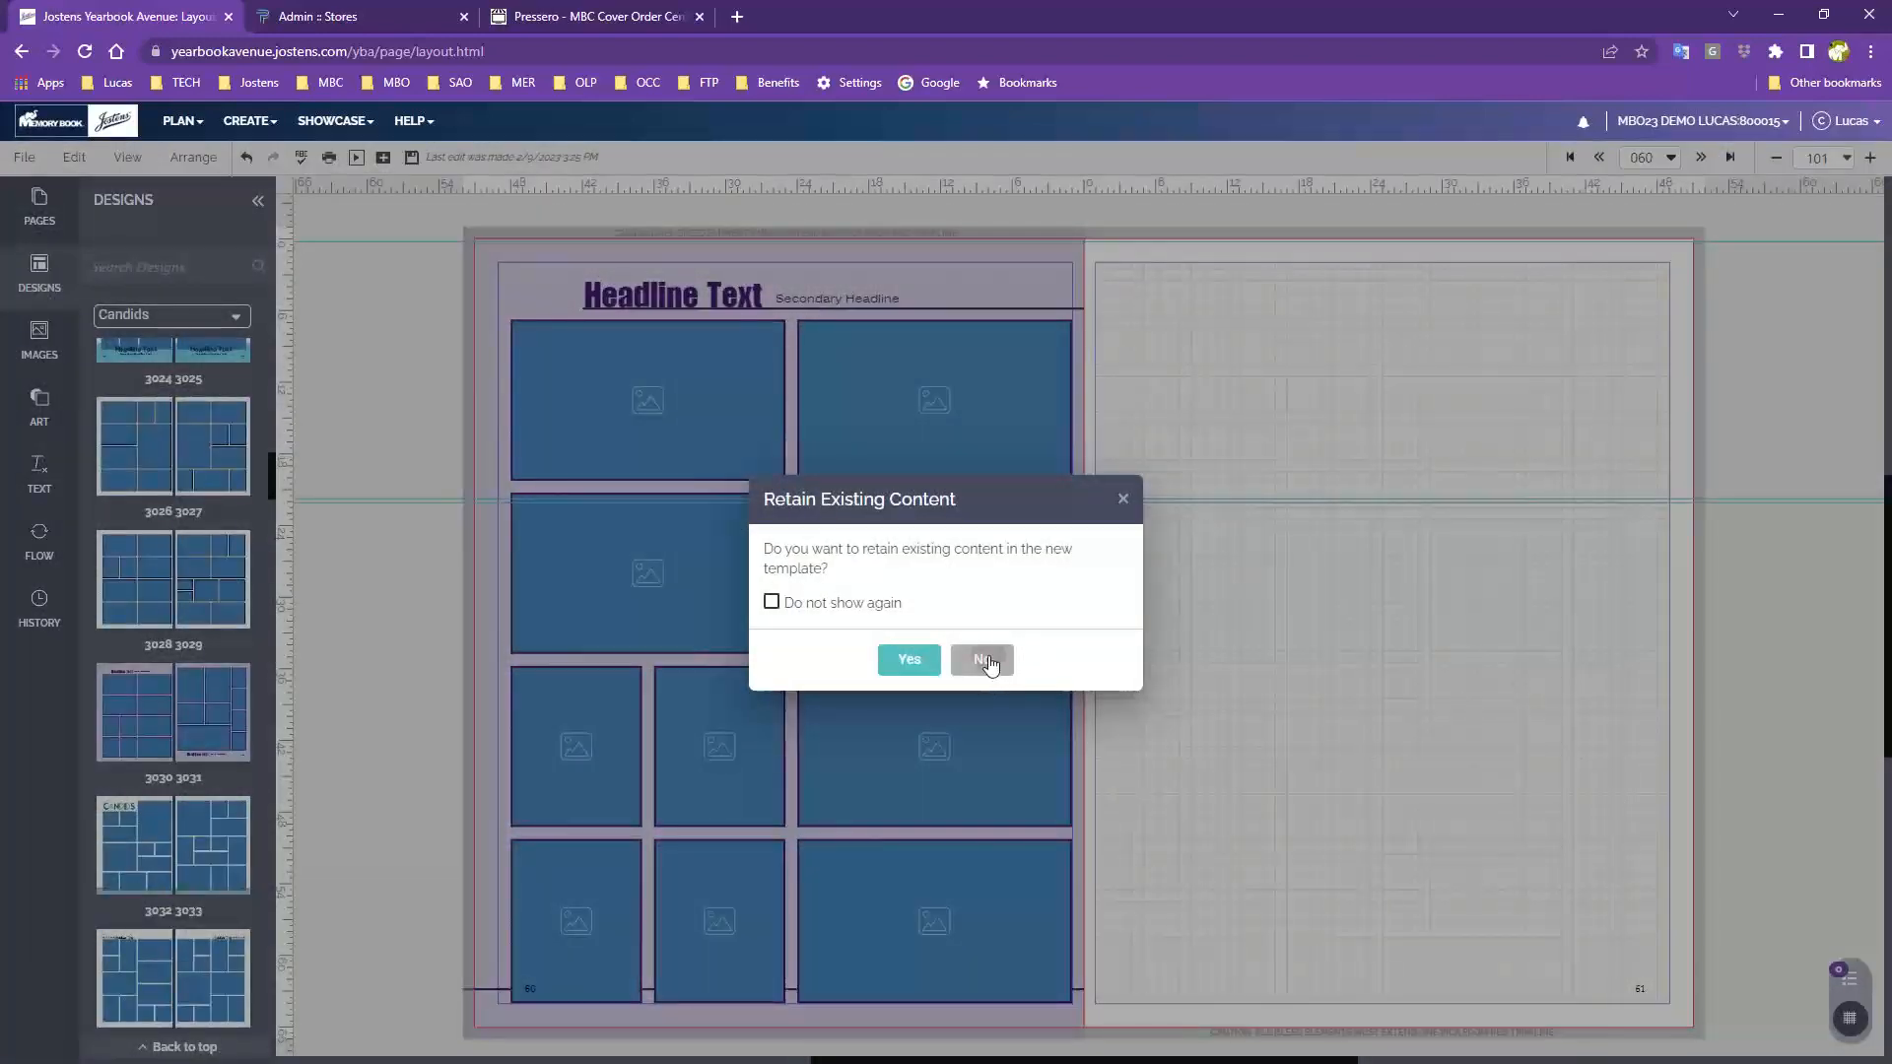
left_click(990, 659)
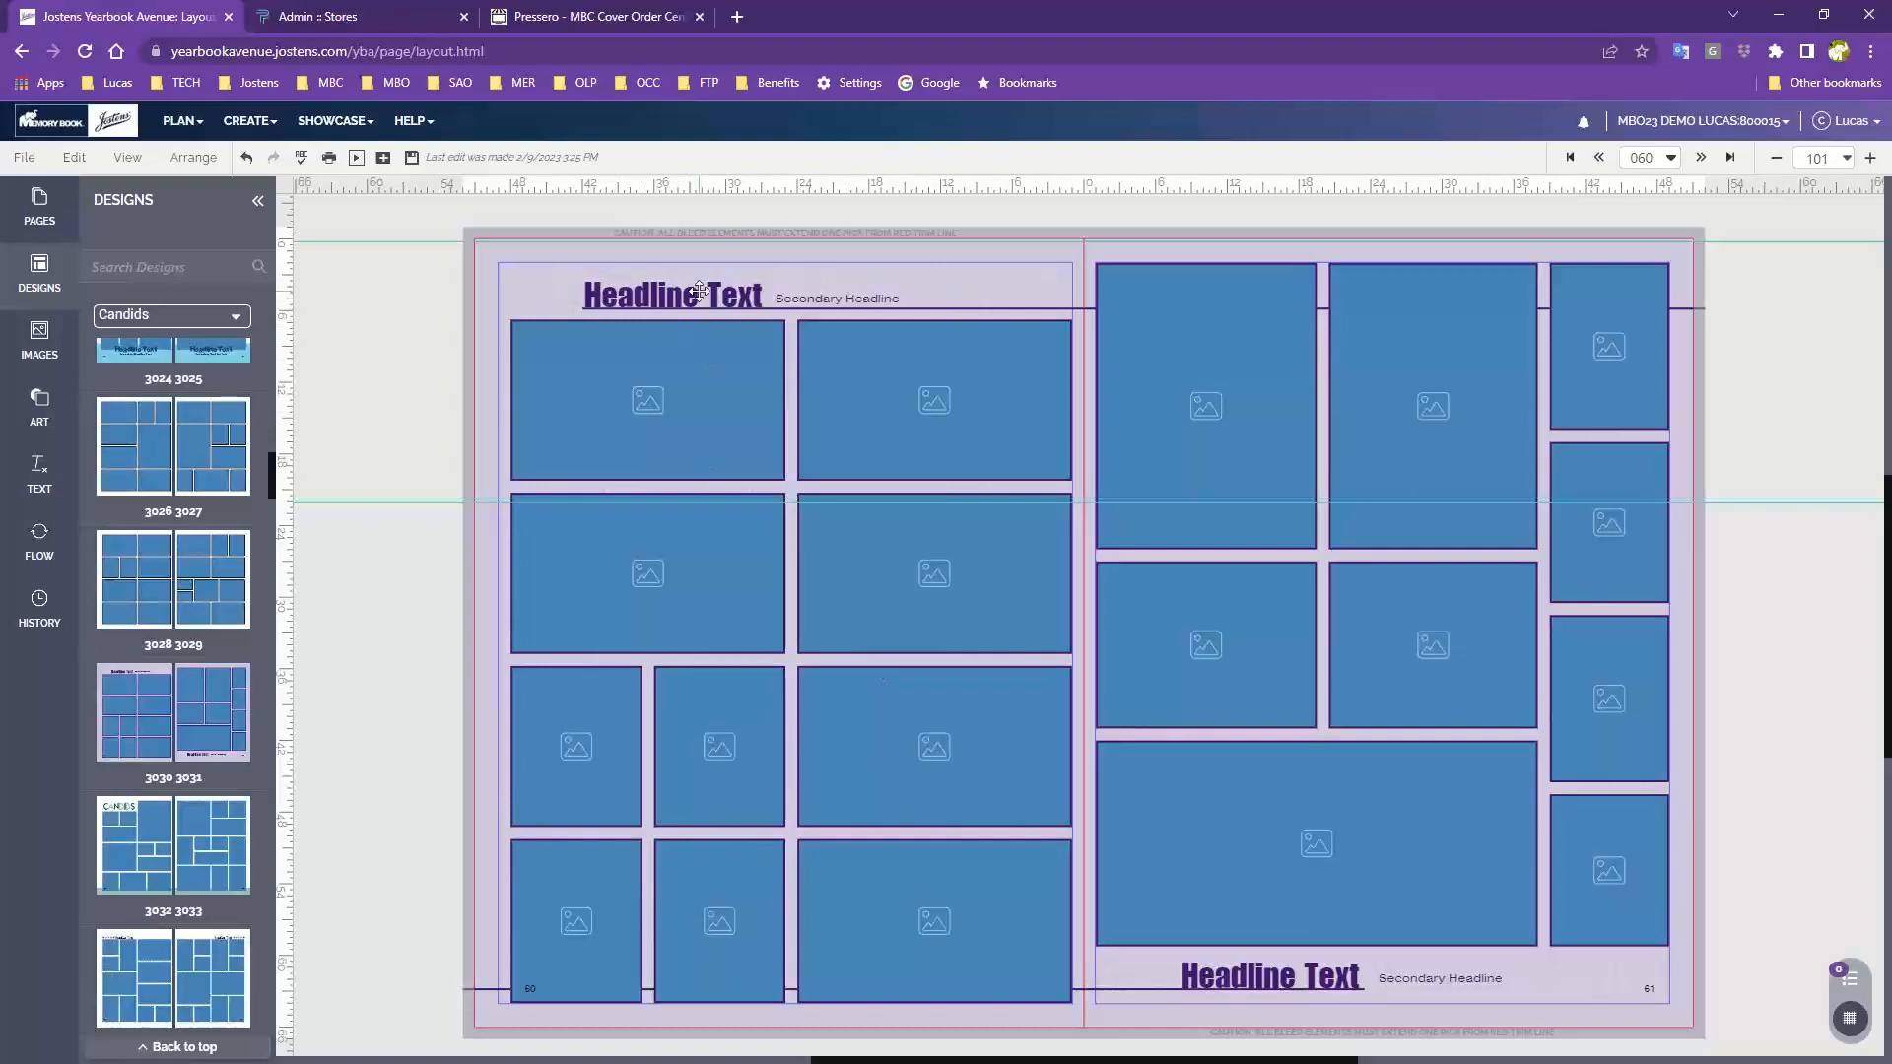
Select a photo frame and the secondary headline on page 60 to inspect the layout elements
left_click(933, 423)
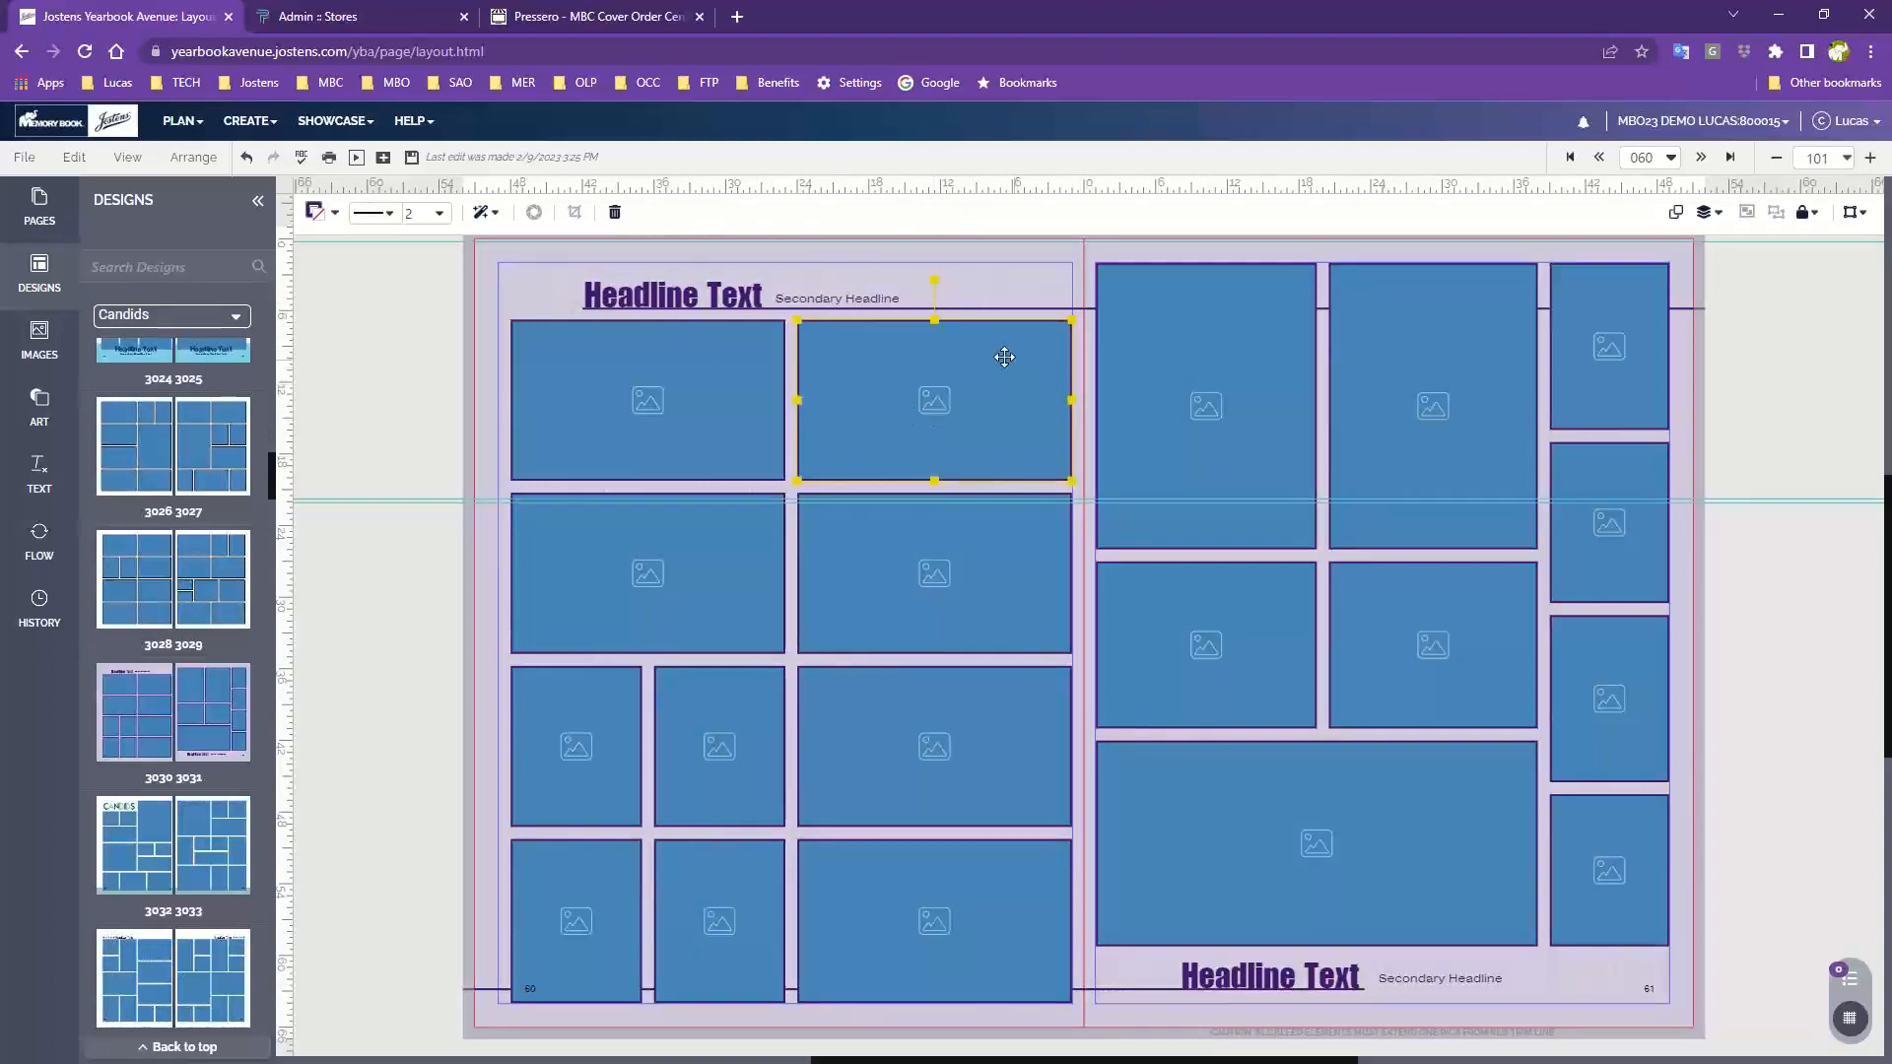
left_click(1008, 308)
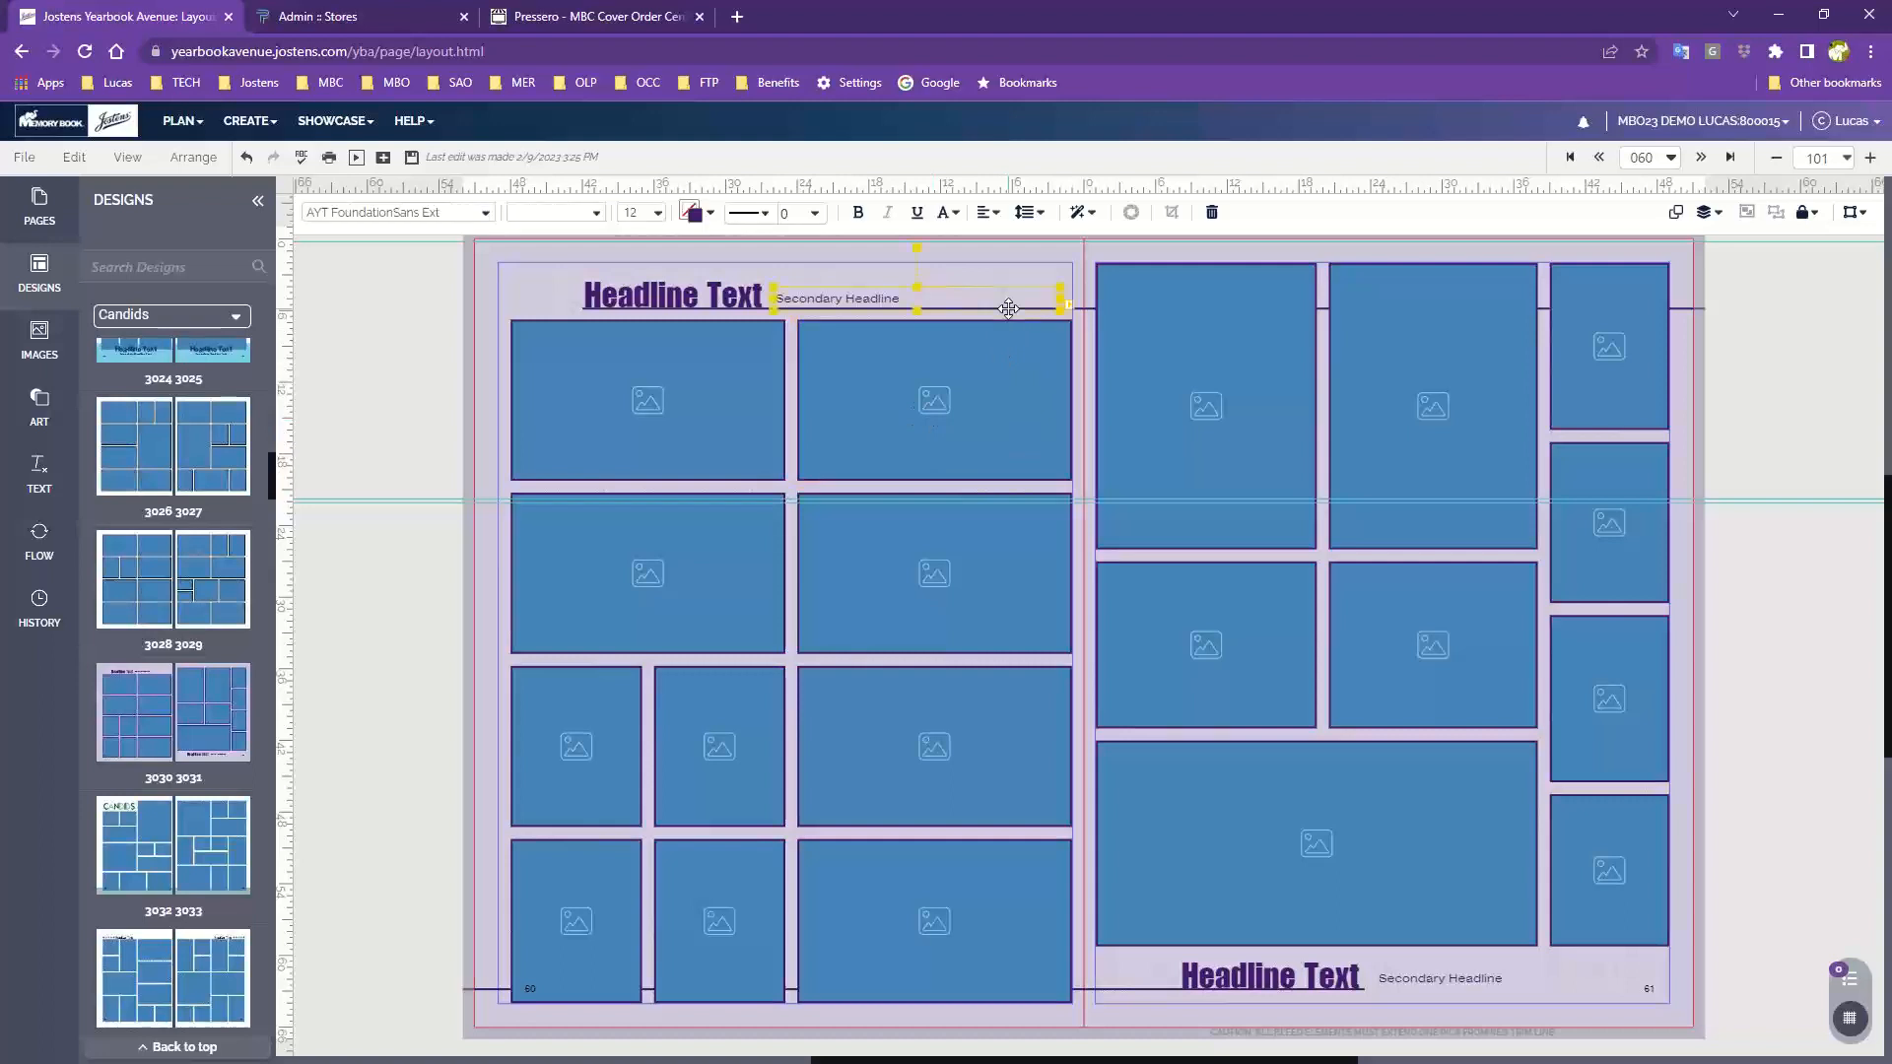
left_click(1082, 309)
left_click(907, 260)
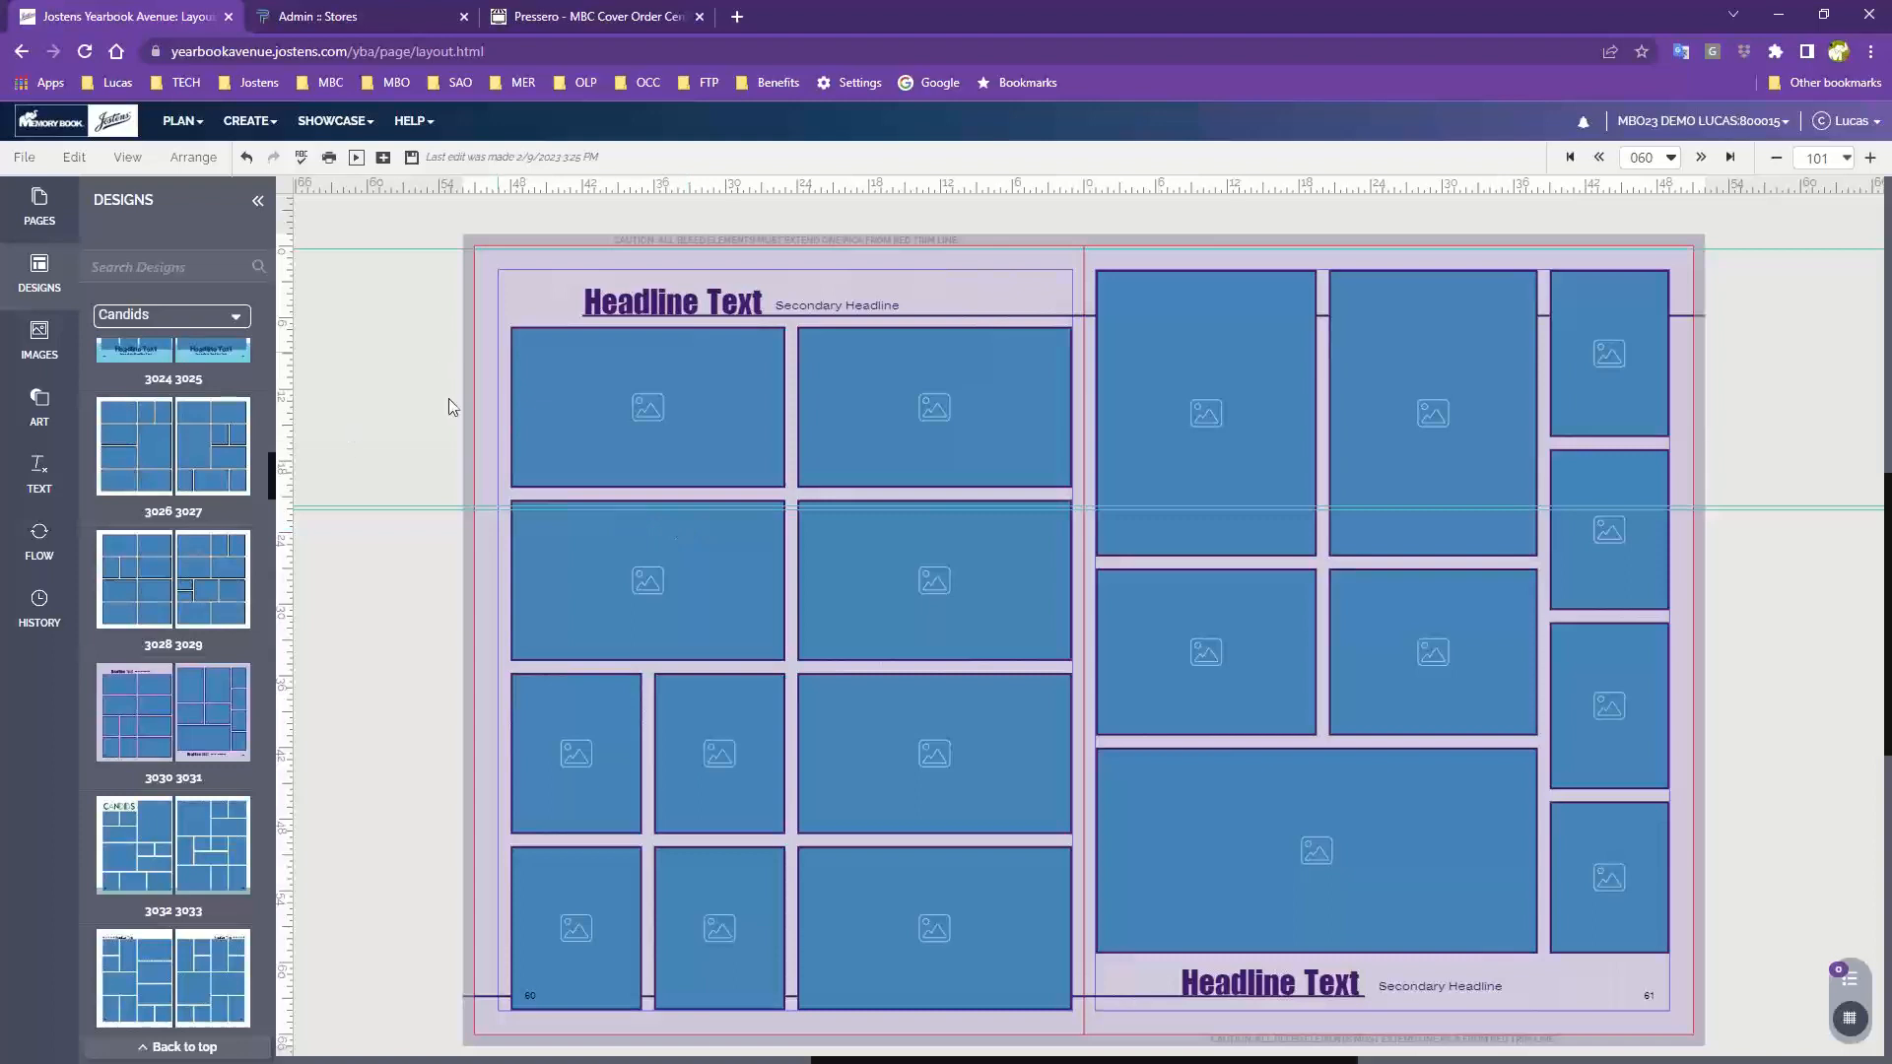
Apply the CANDIDS design 3062 3063 to the spread without retaining existing content
scroll(163, 696, "down", 4)
mouse_move(163, 697)
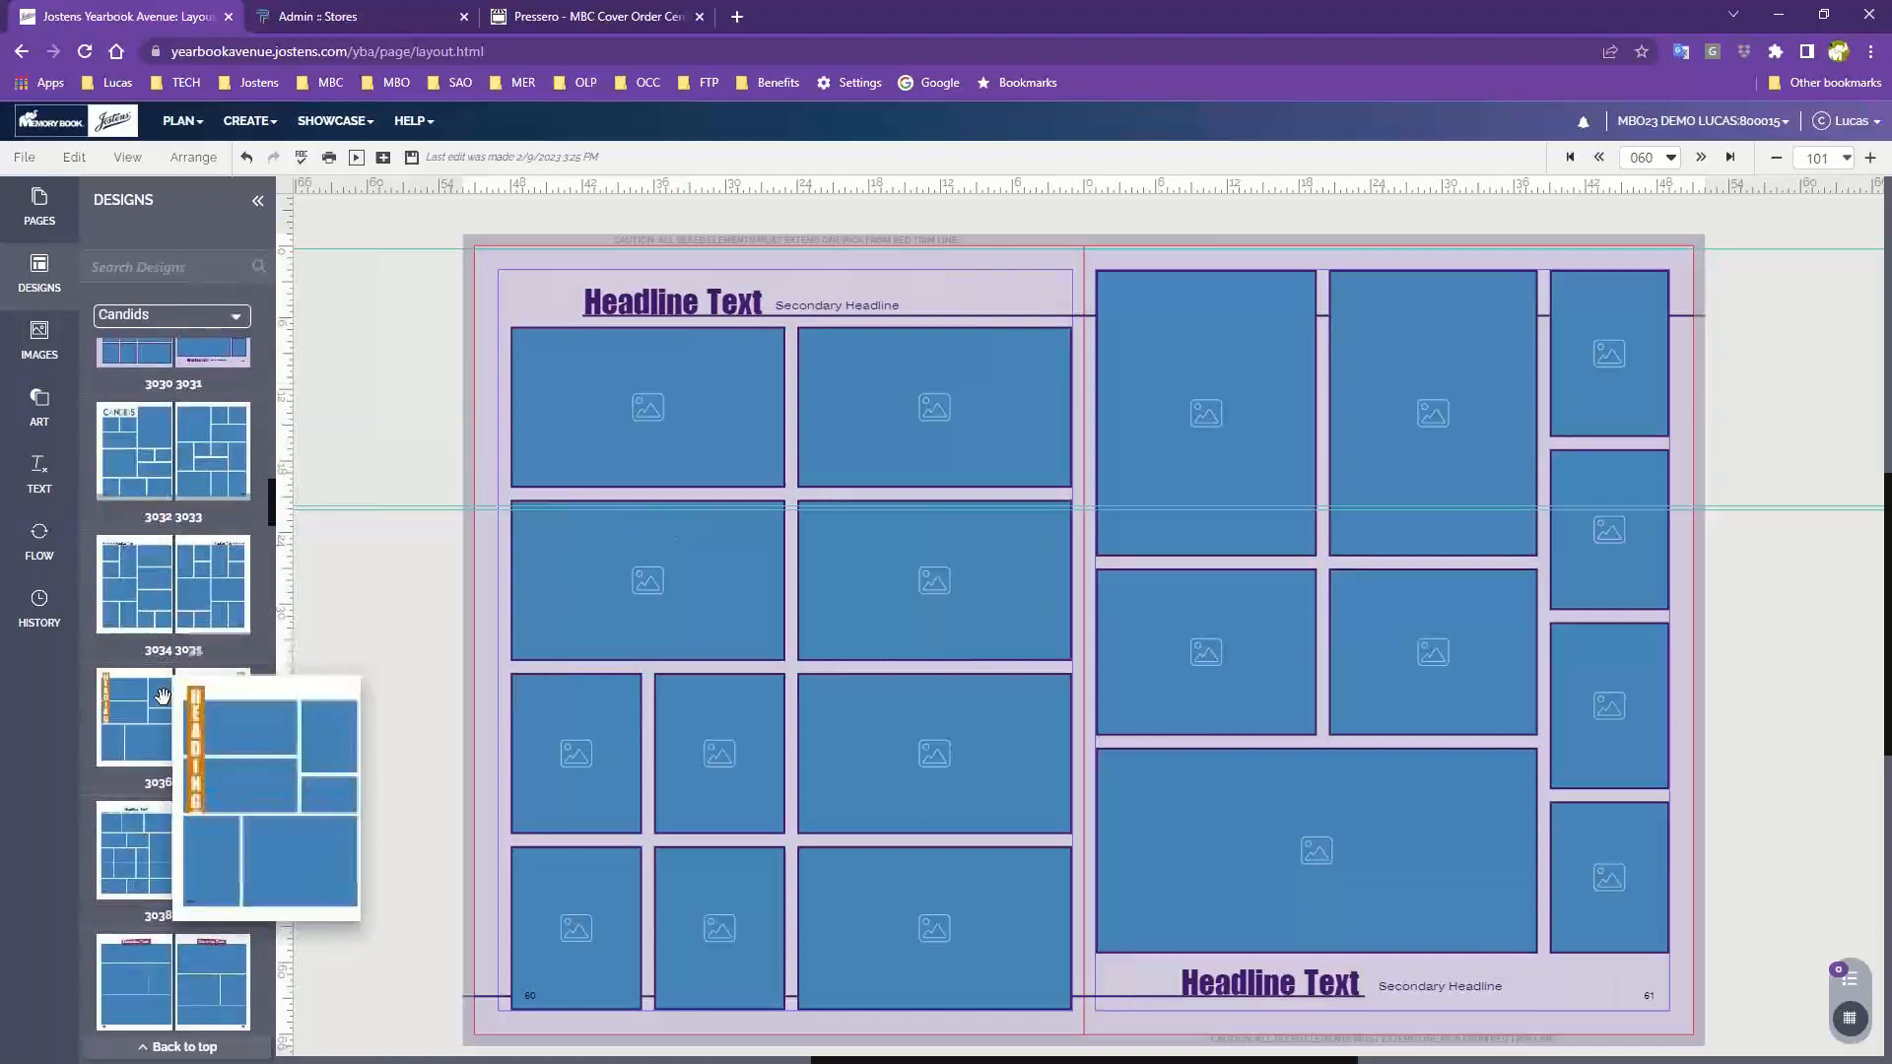
scroll(162, 696, "down", 3)
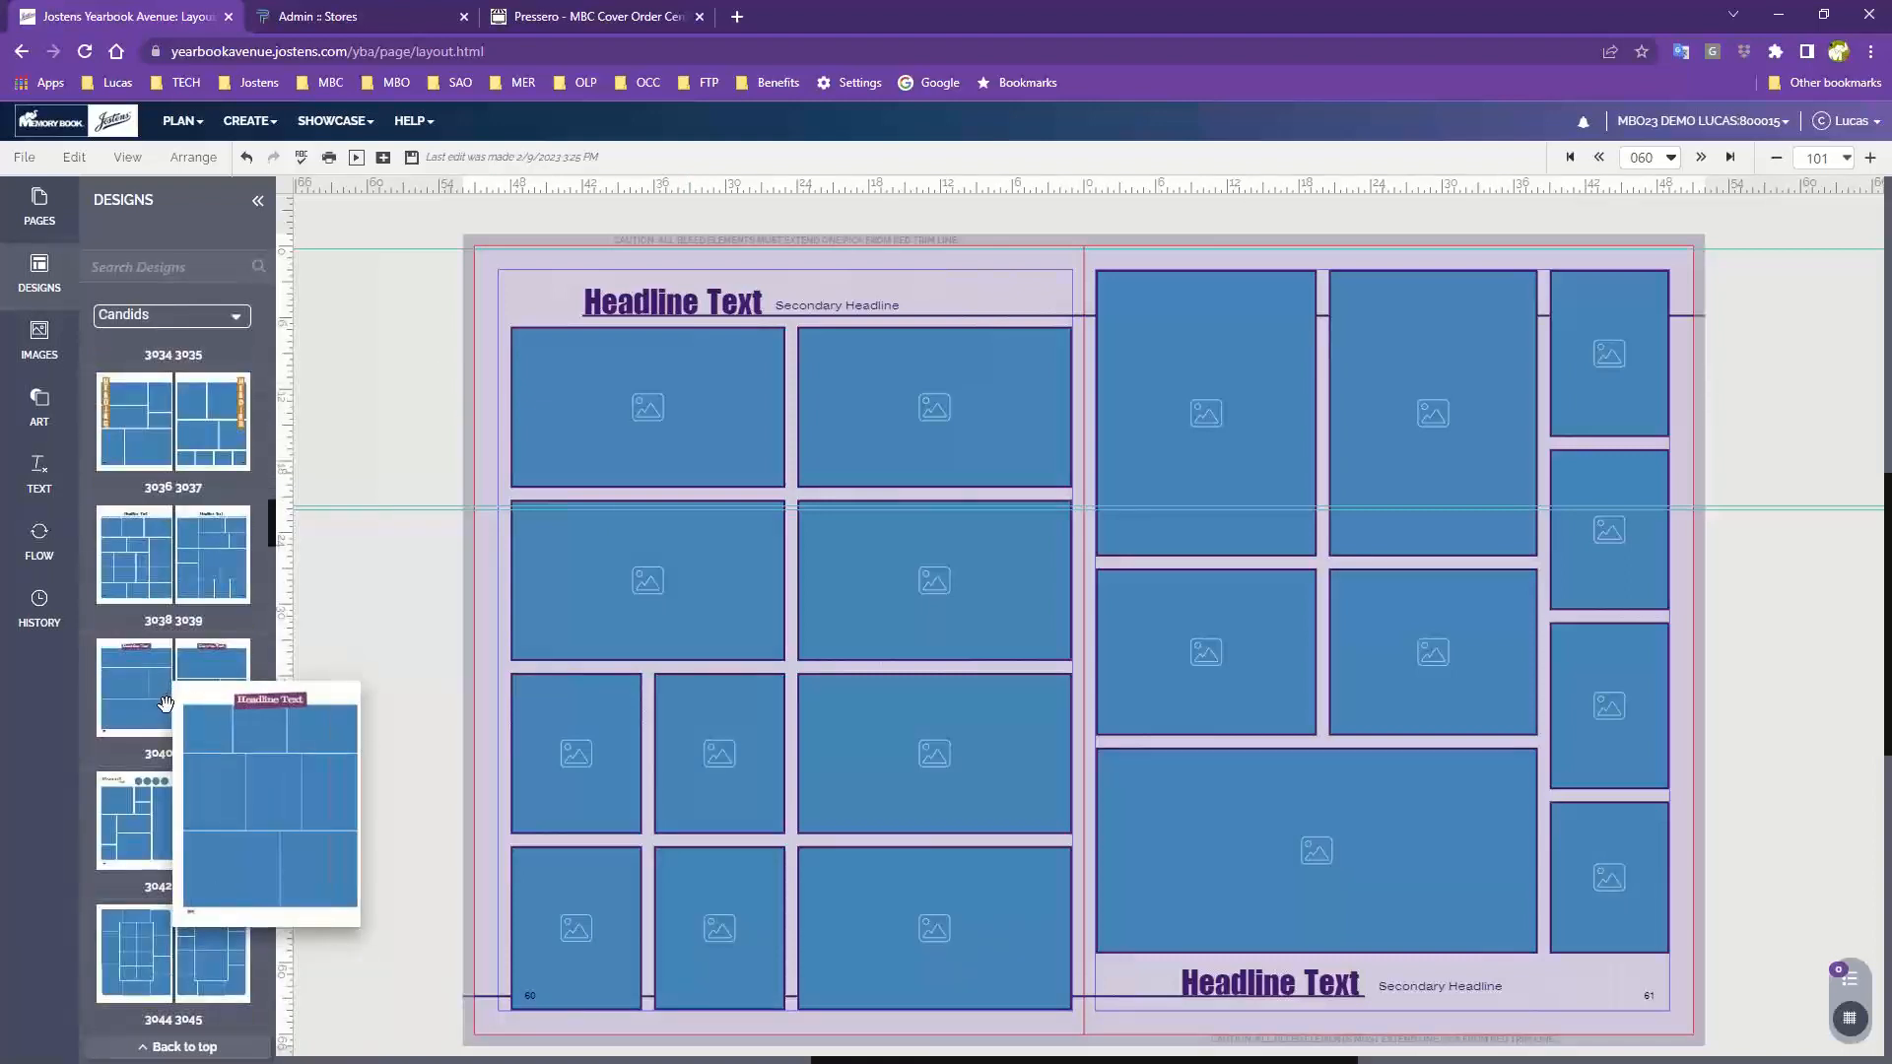
scroll(128, 849, "down", 1)
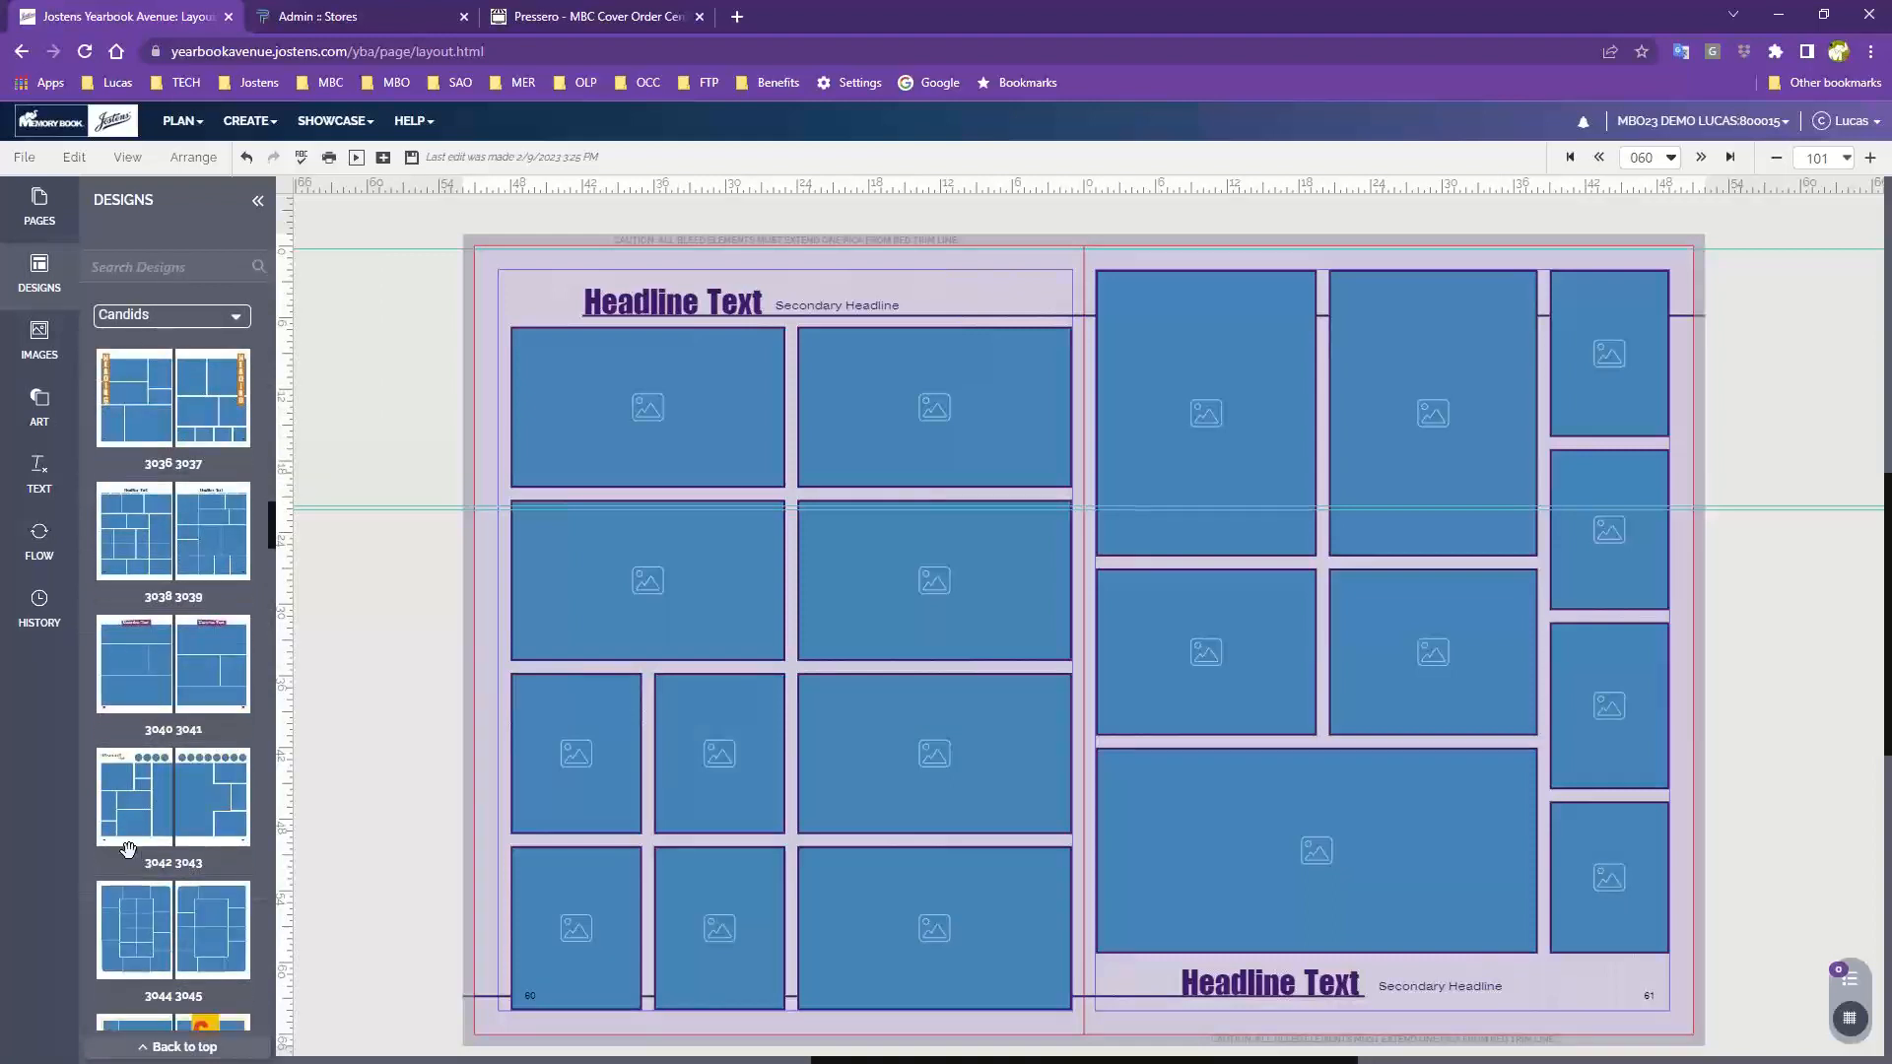
scroll(128, 849, "down", 10)
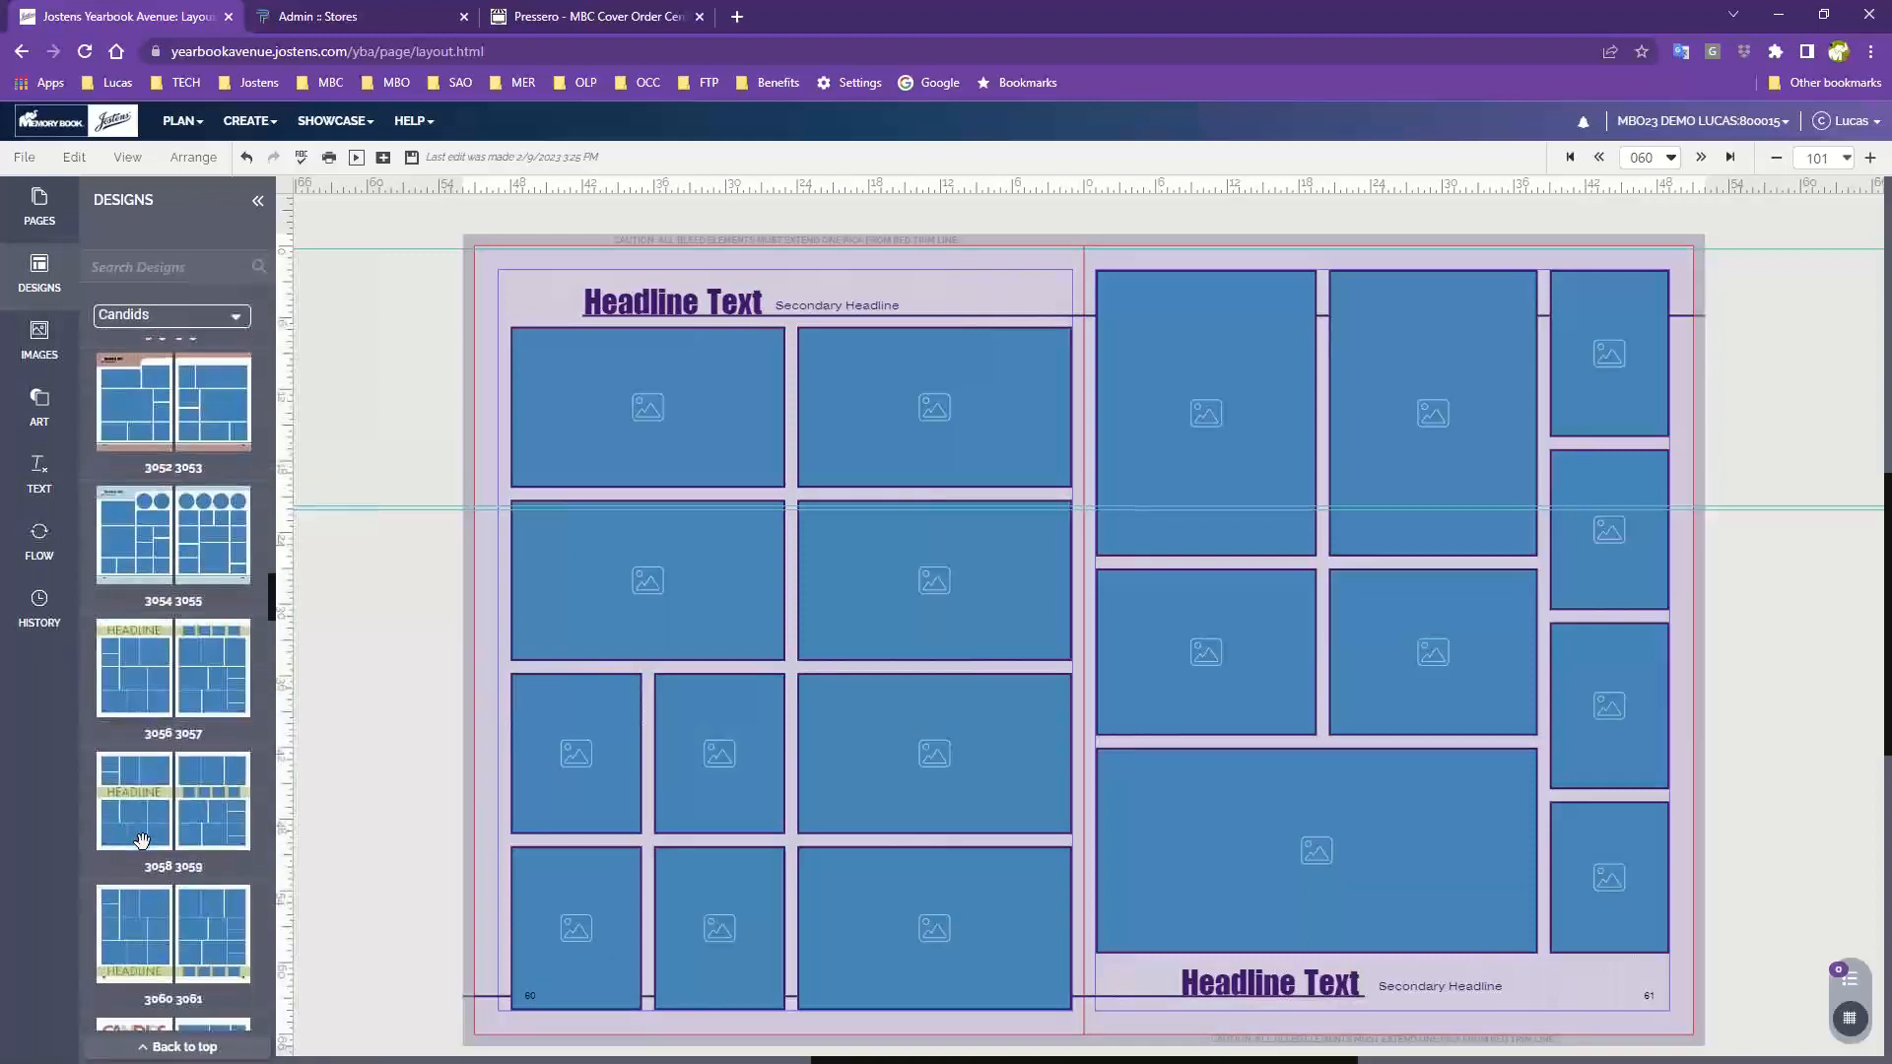
scroll(142, 841, "up", 1)
scroll(144, 842, "down", 1)
mouse_move(142, 840)
scroll(142, 839, "down", 5)
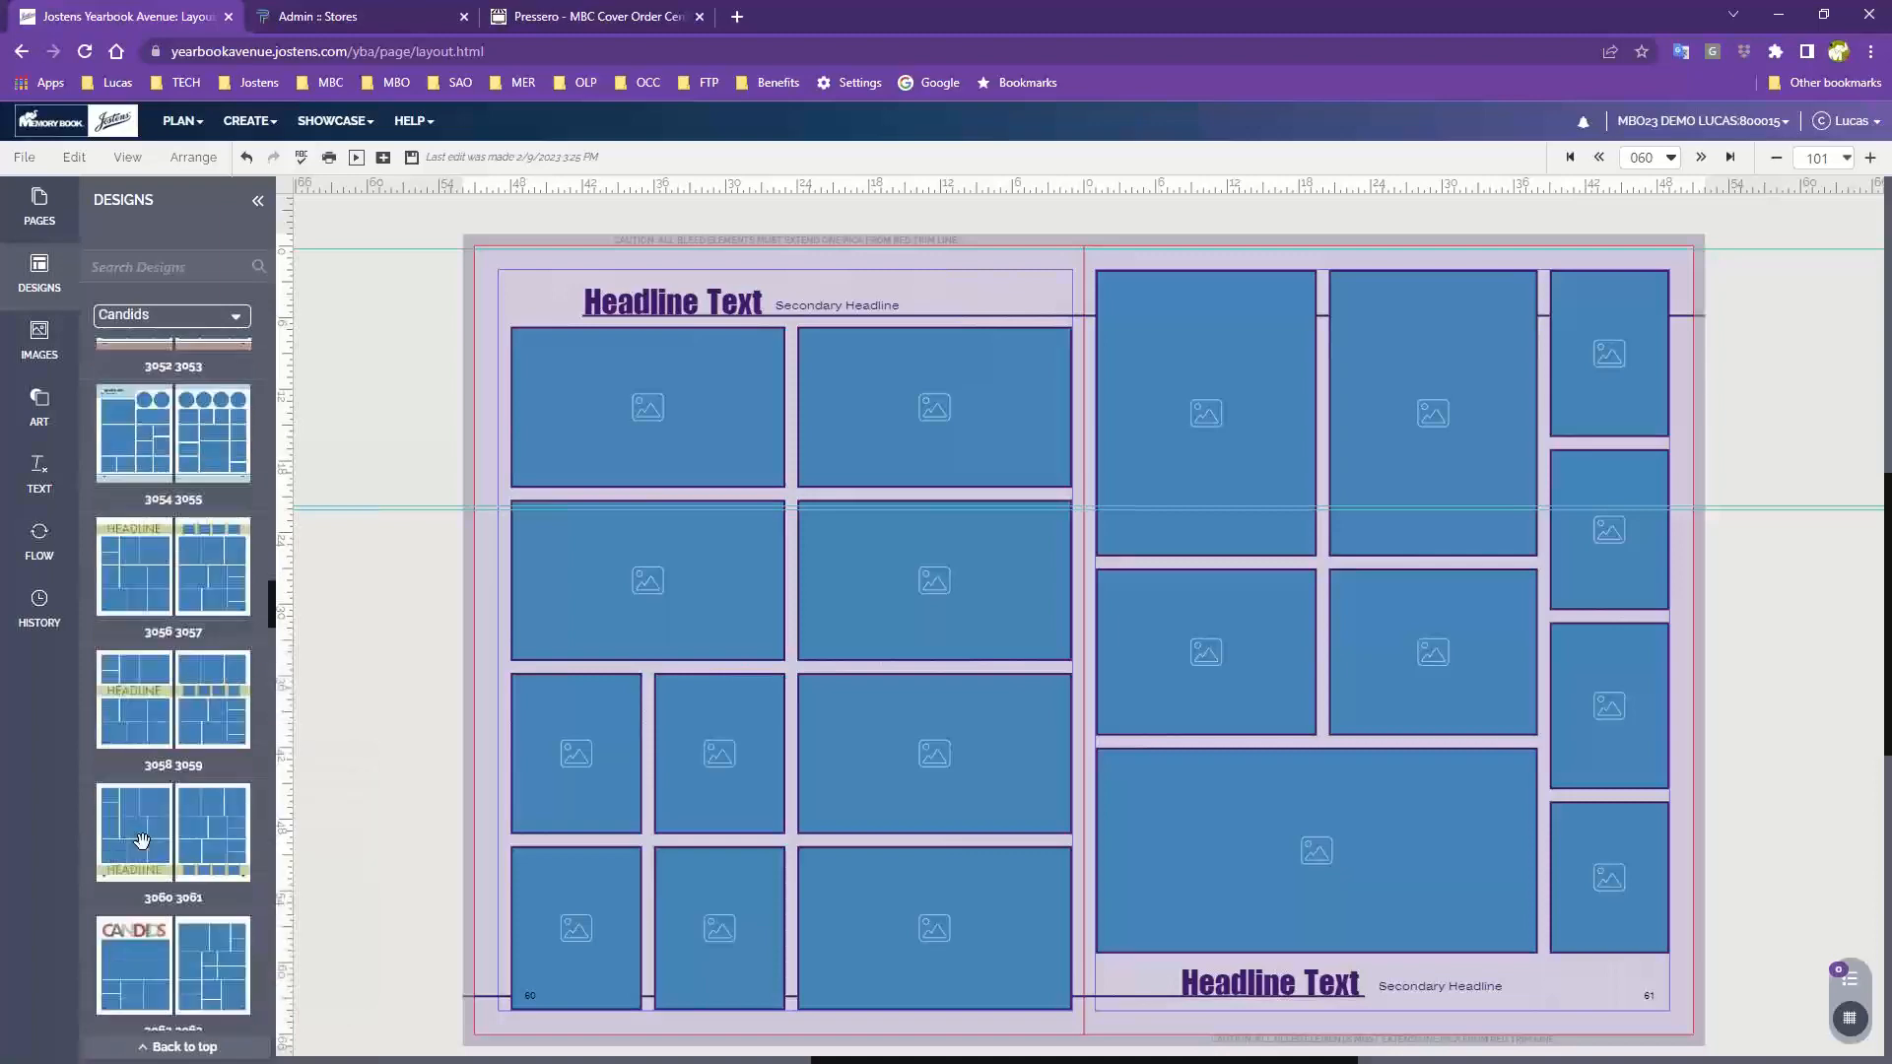
left_click_drag(138, 569, 744, 546)
left_click(980, 659)
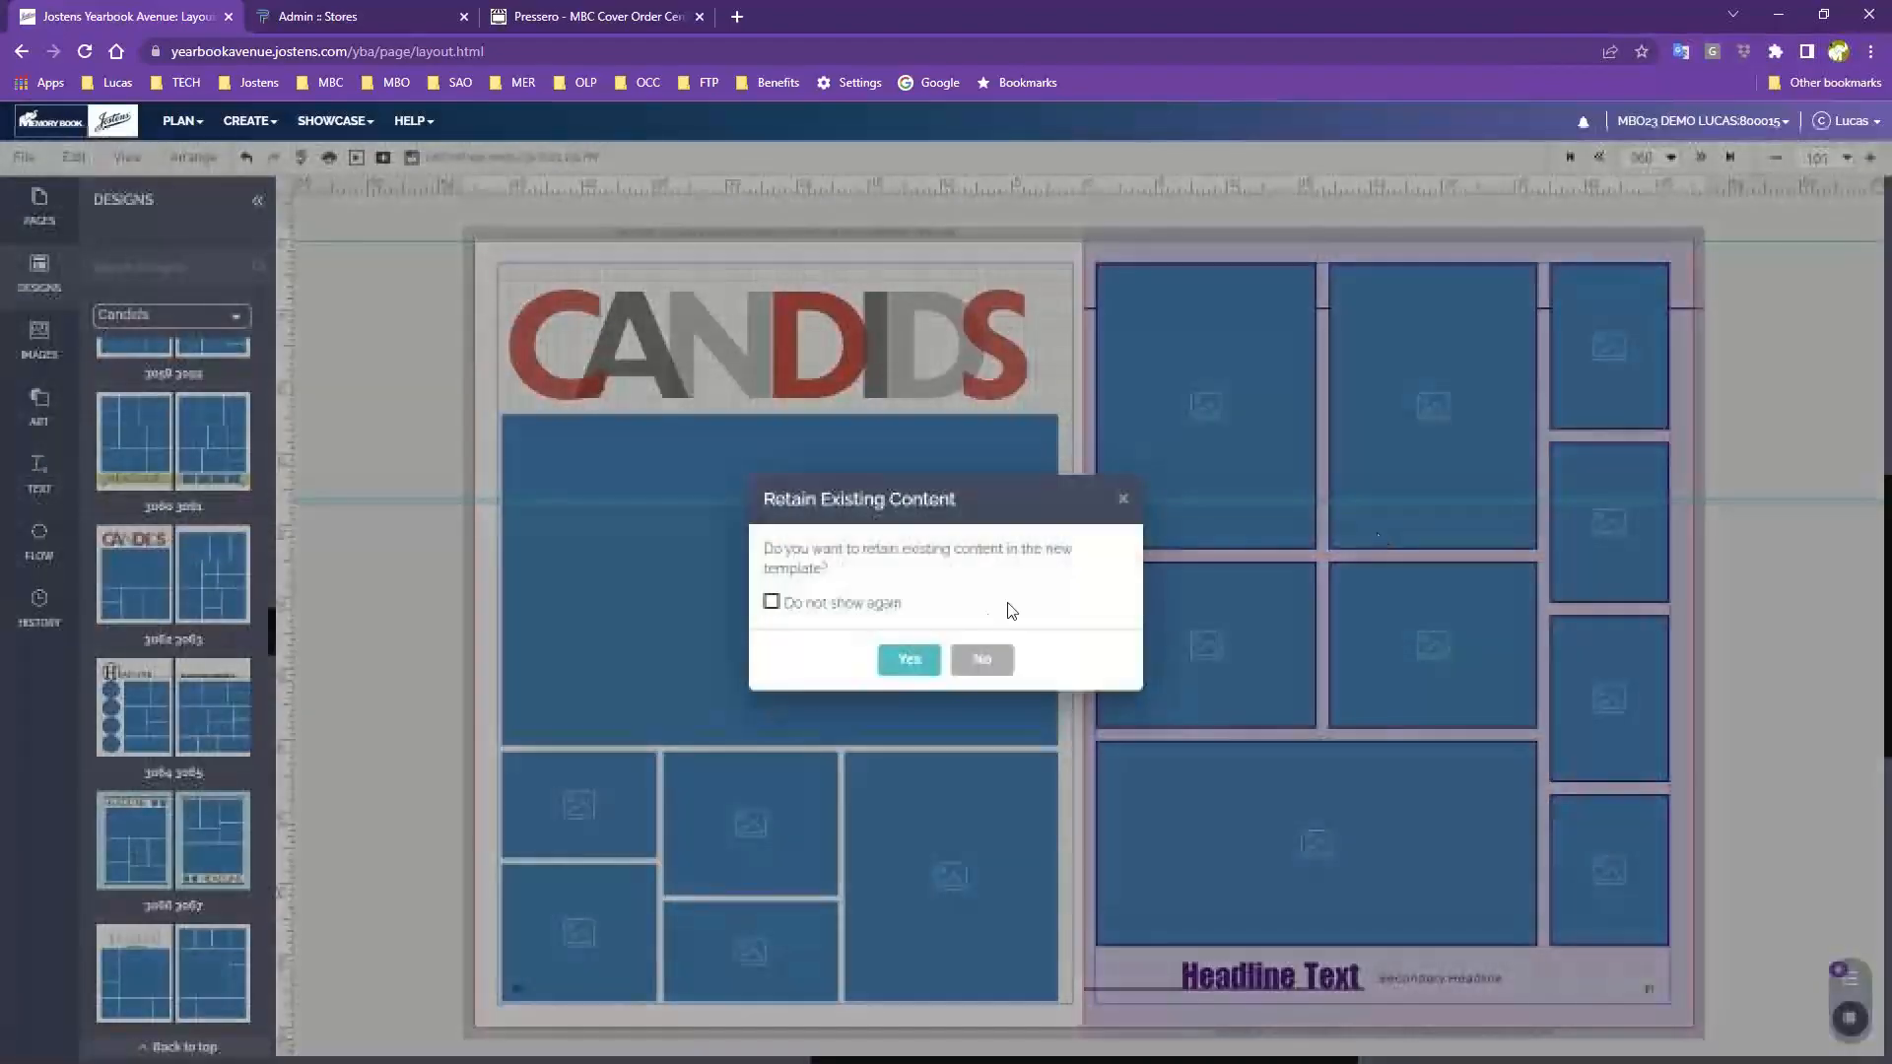
left_click(980, 659)
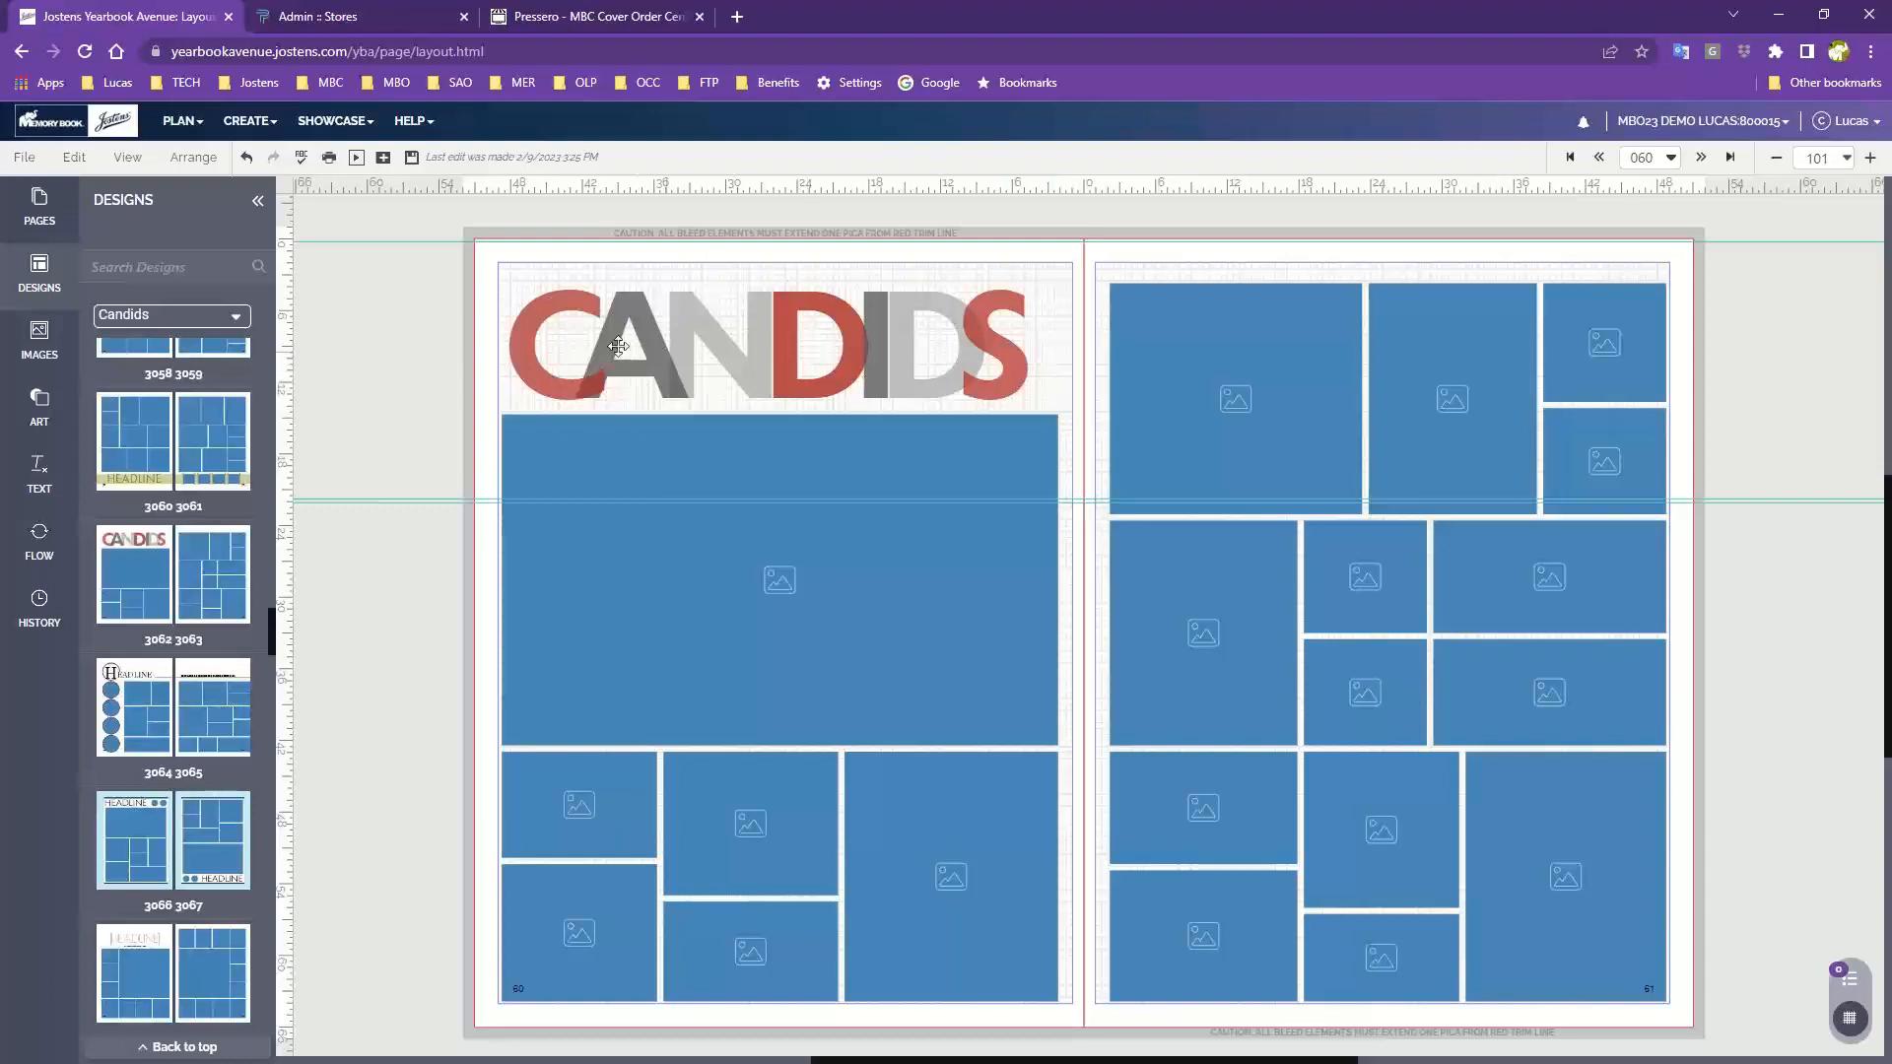
Select and delete the CANDIDS title letters at the top of page 60
left_click_drag(490, 304, 1062, 402)
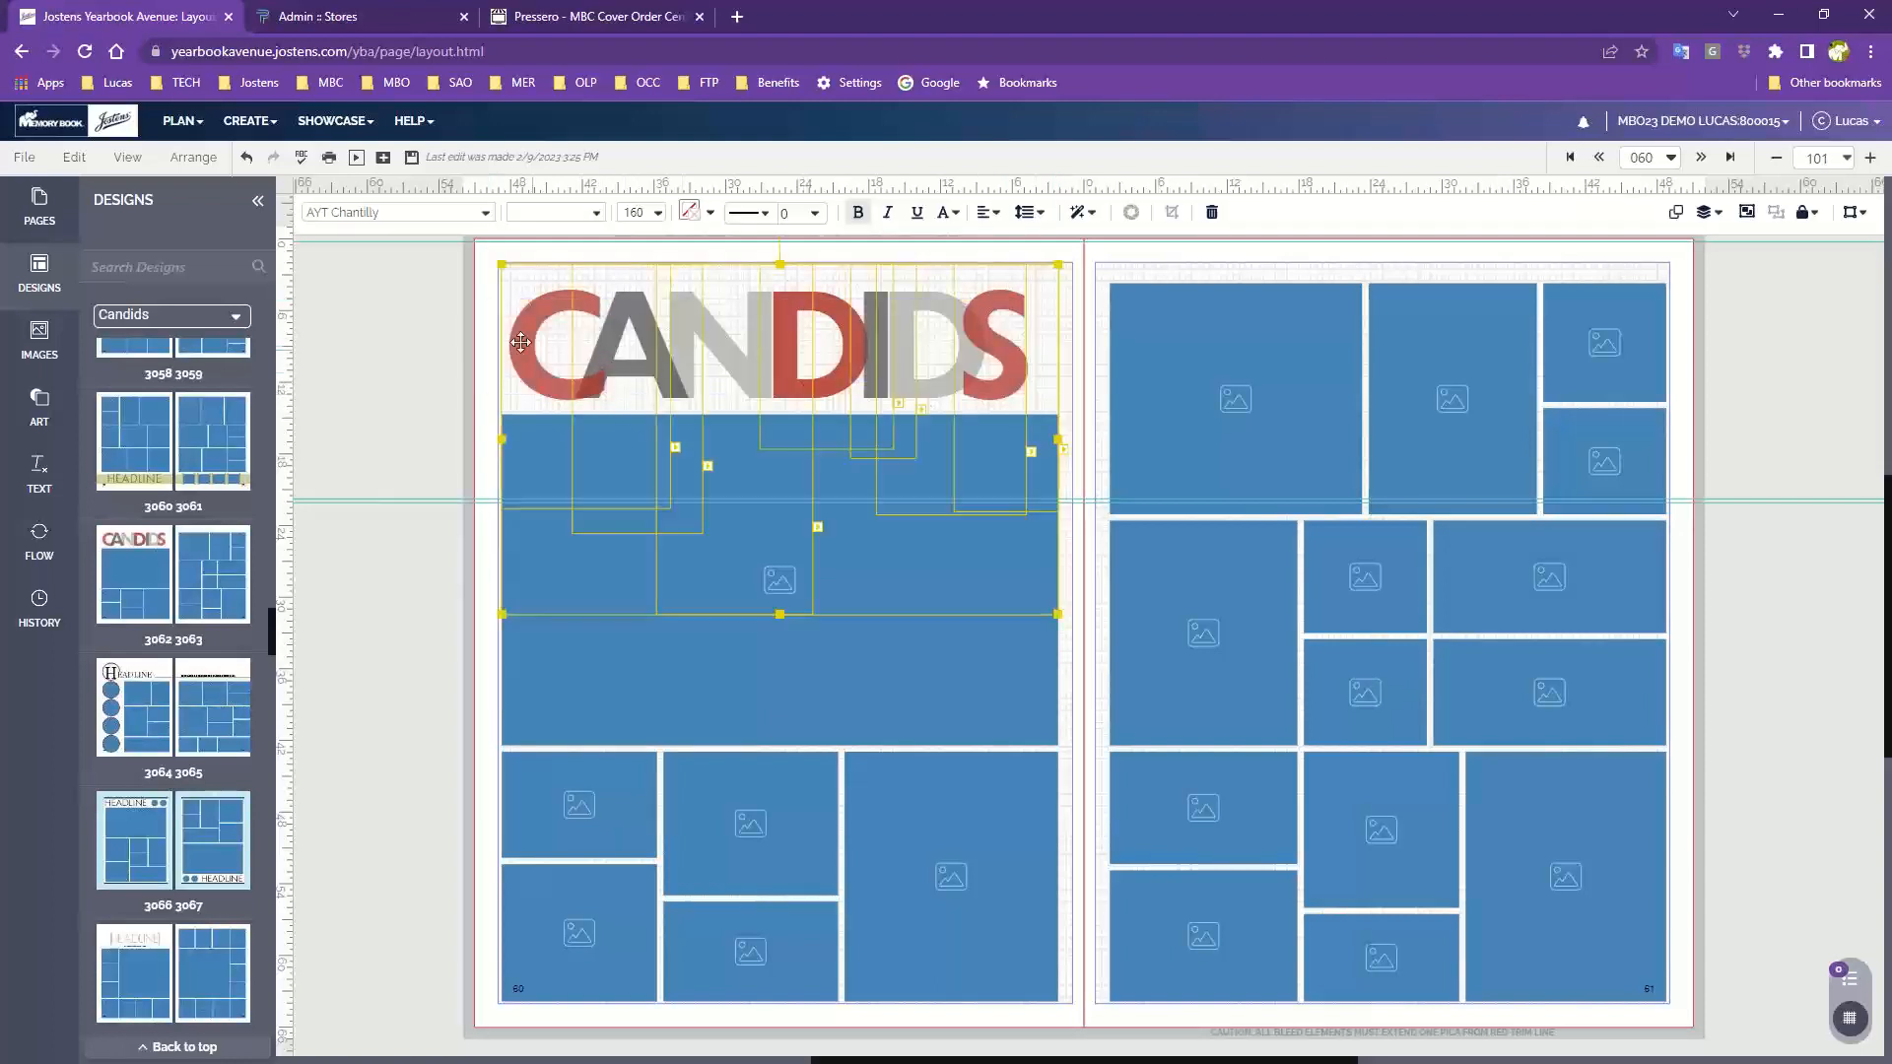
left_click(488, 307)
left_click_drag(490, 307, 1013, 355)
key("Delete")
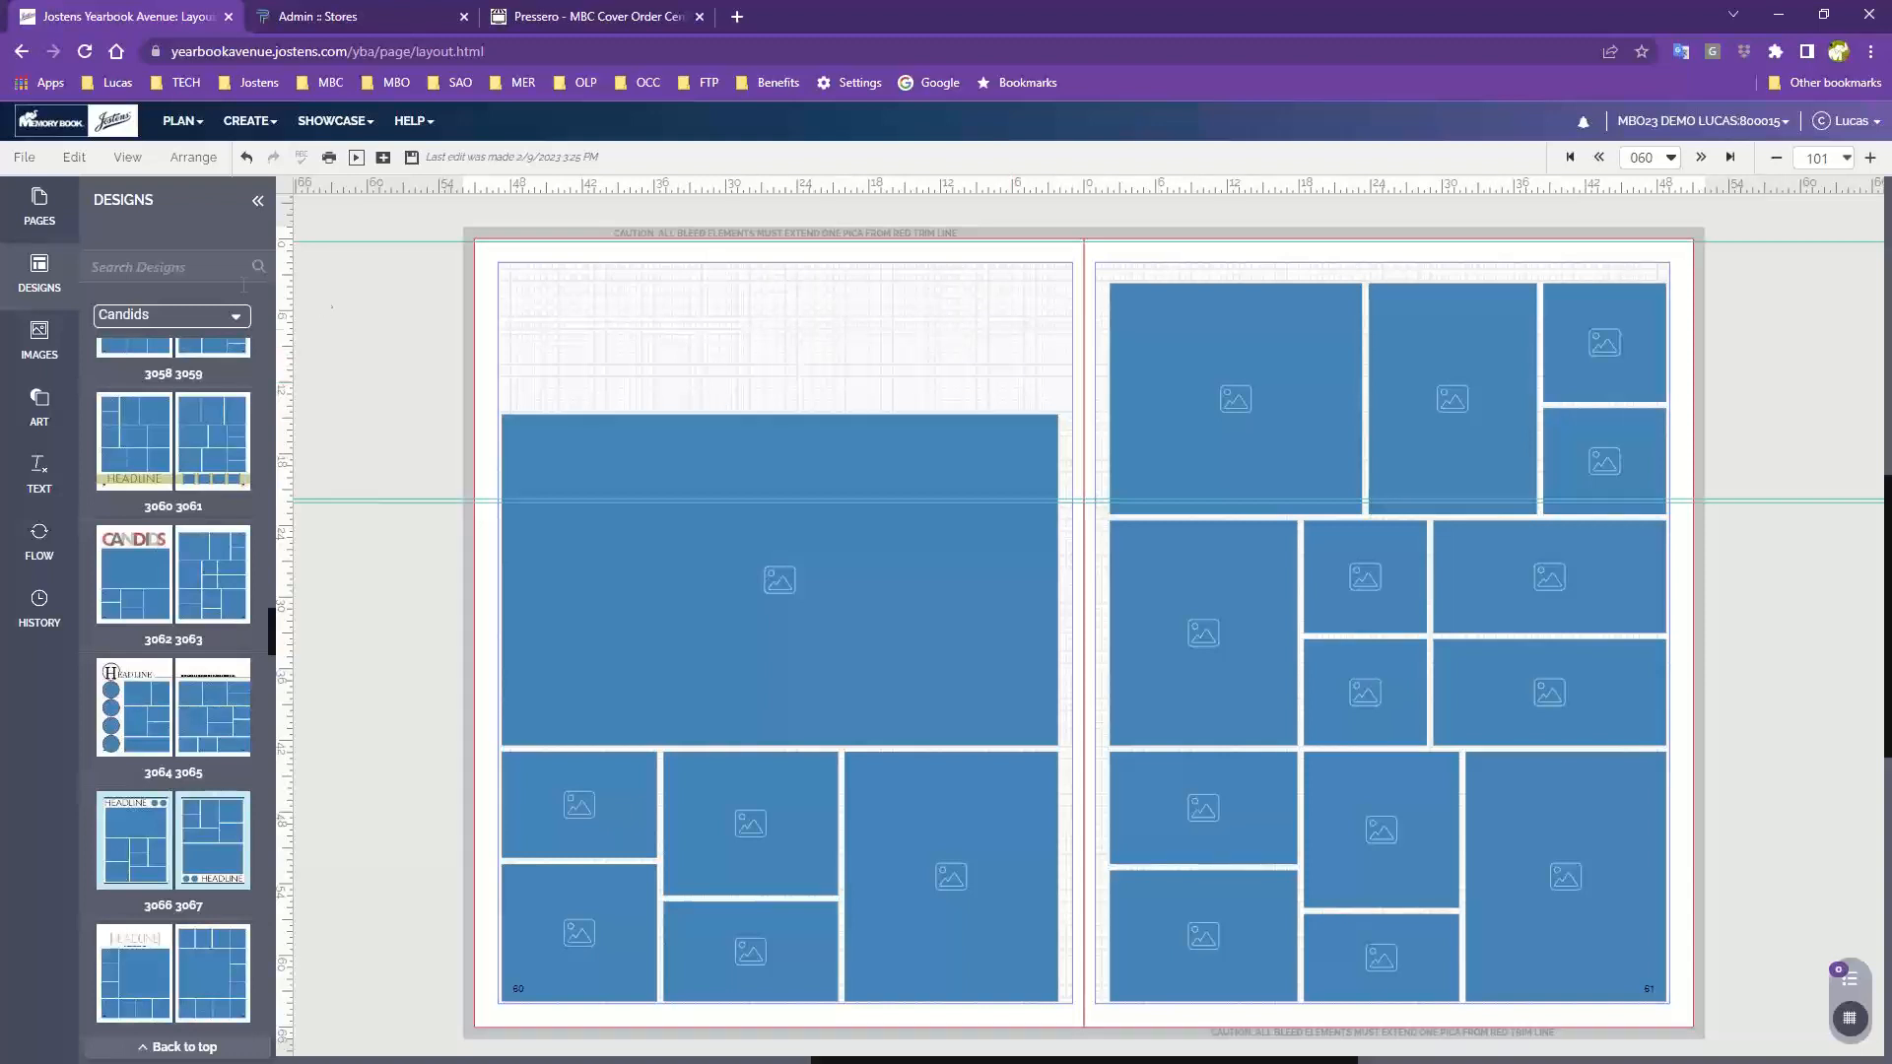
Switch the Designs panel to the Click-N-Go! Headline category
left_click(31, 282)
left_click(31, 283)
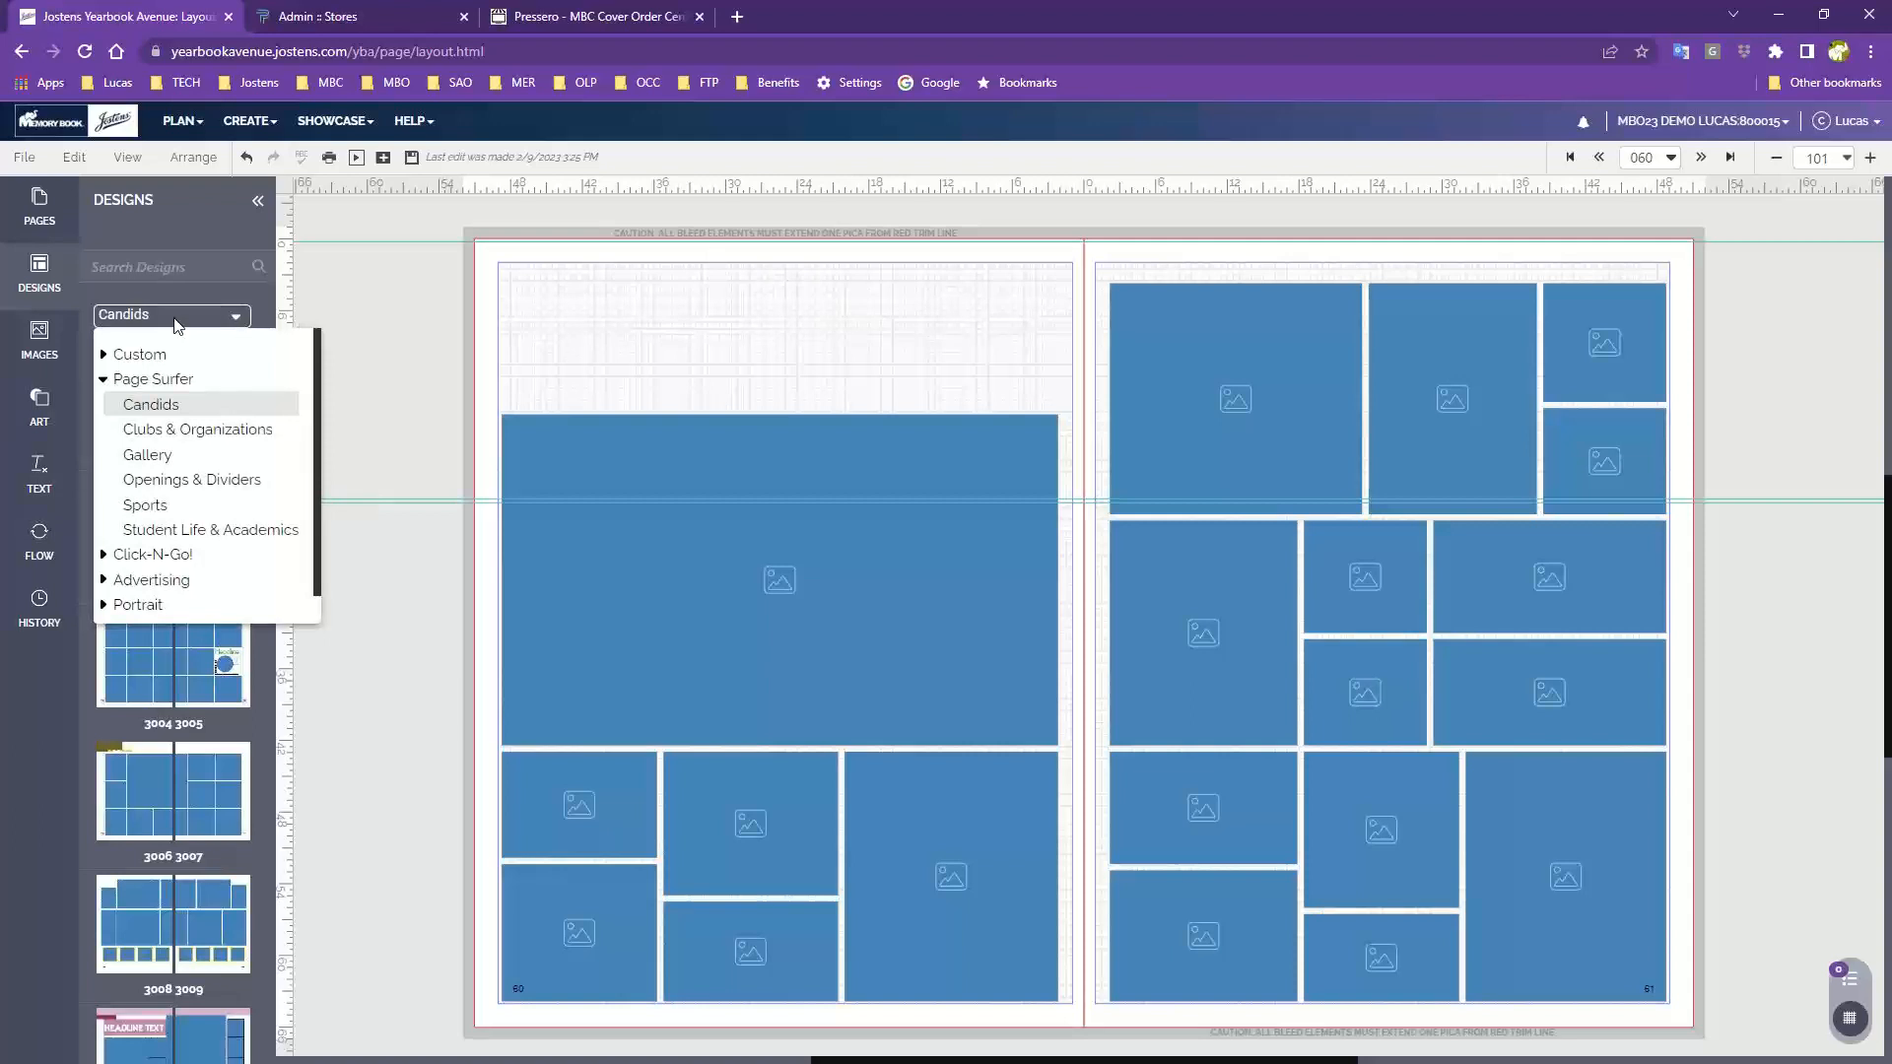
left_click(146, 556)
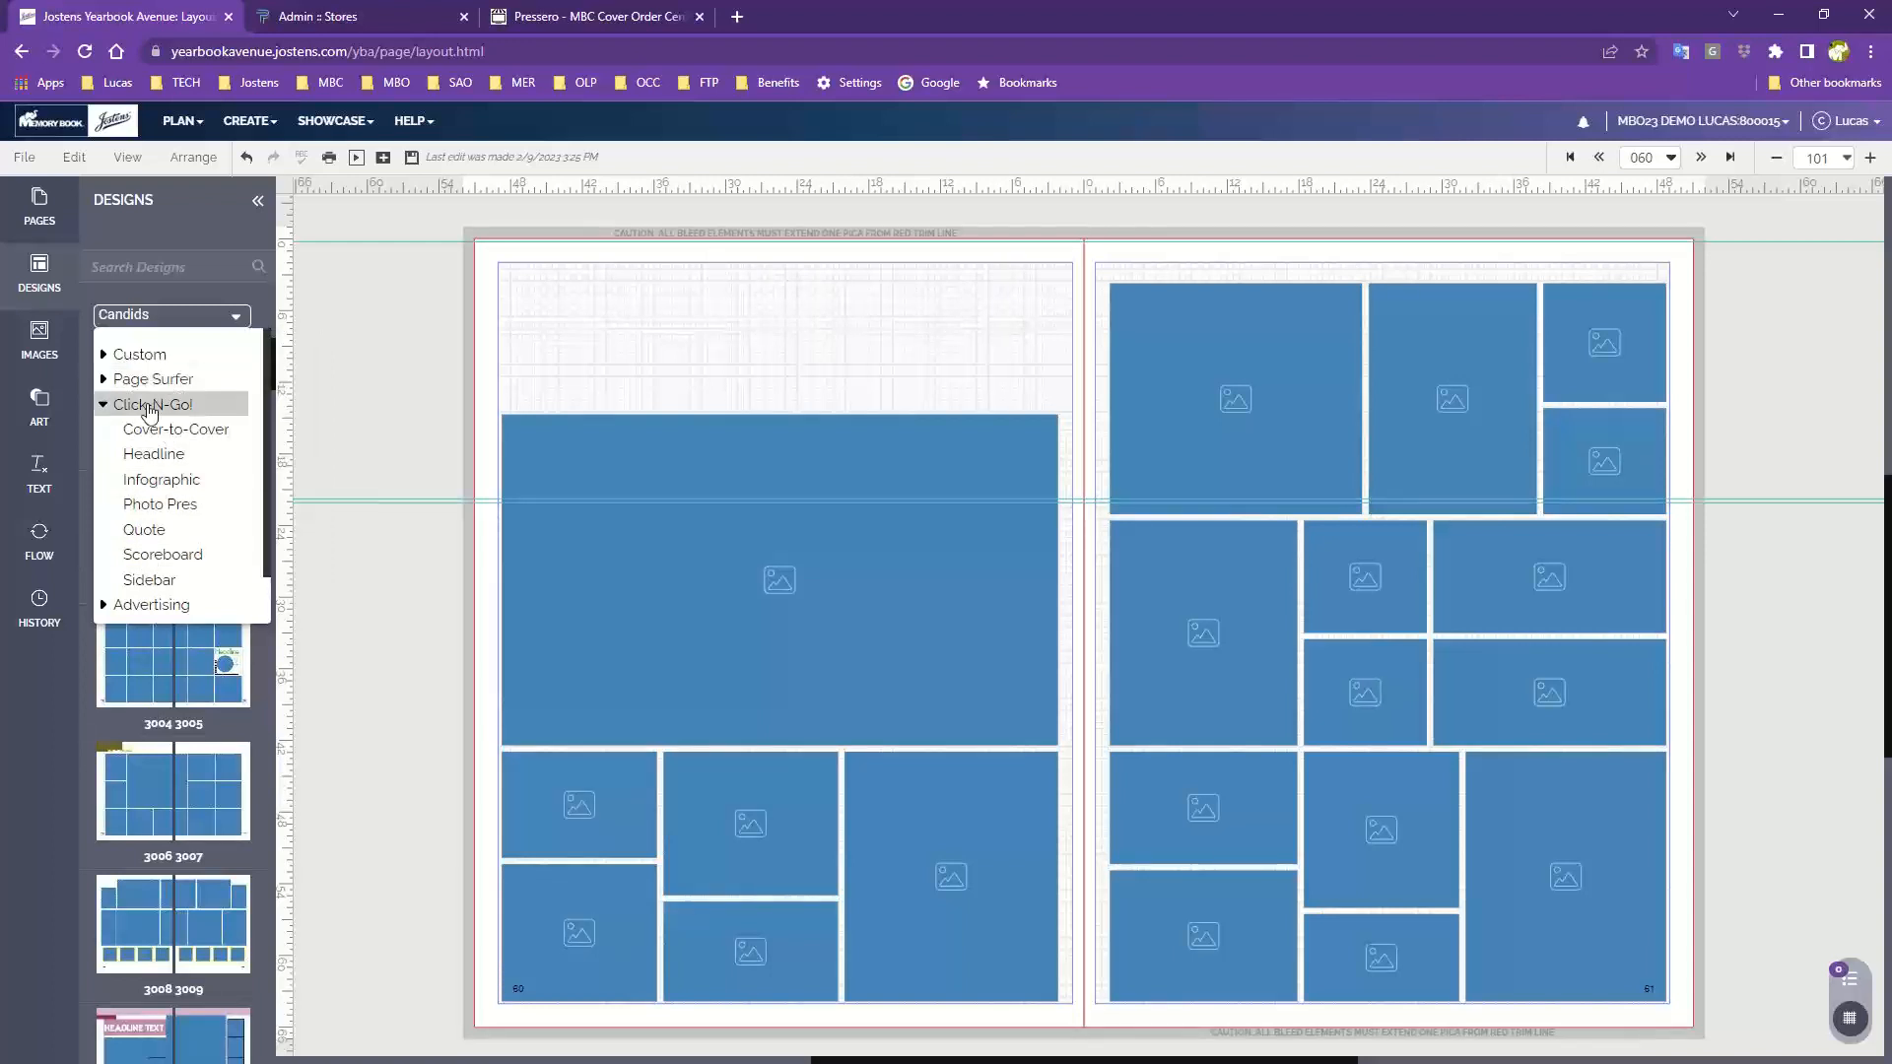
left_click(135, 455)
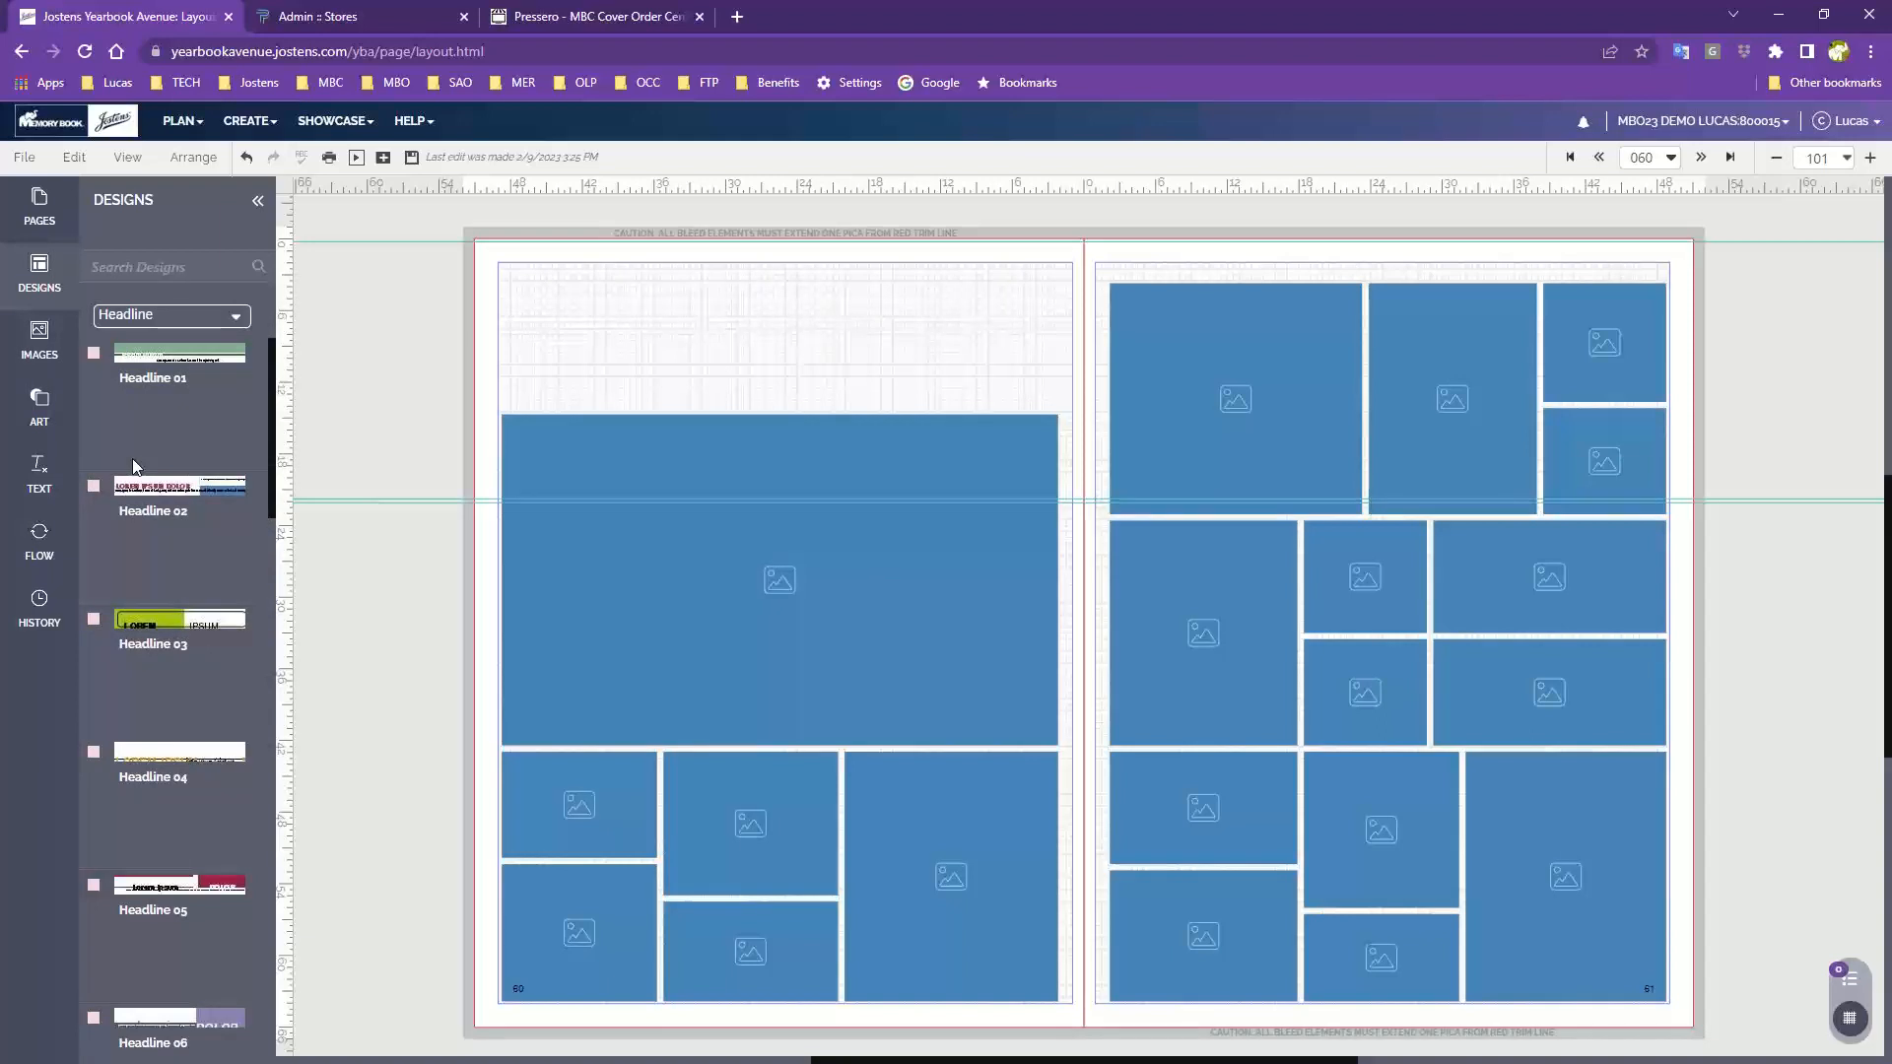
Place the Headline 06 design at the top of page 60
left_click(187, 315)
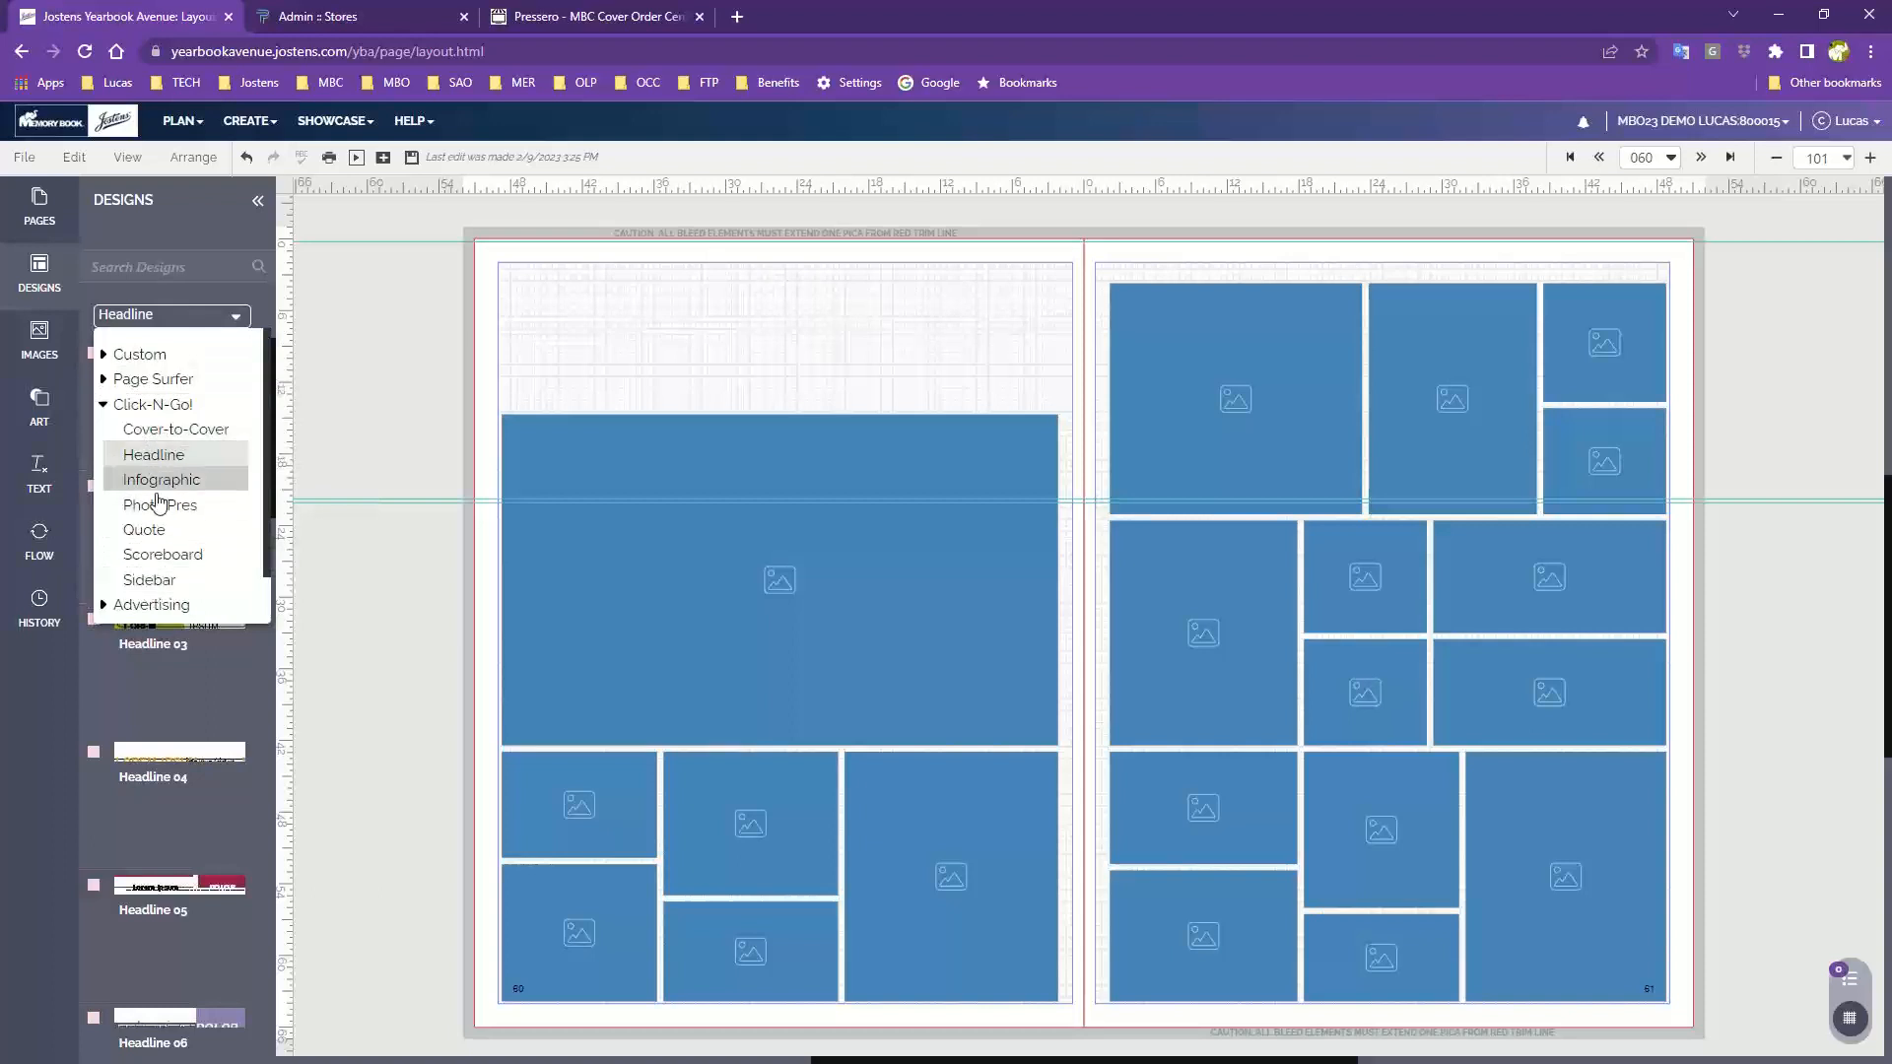
left_click(512, 296)
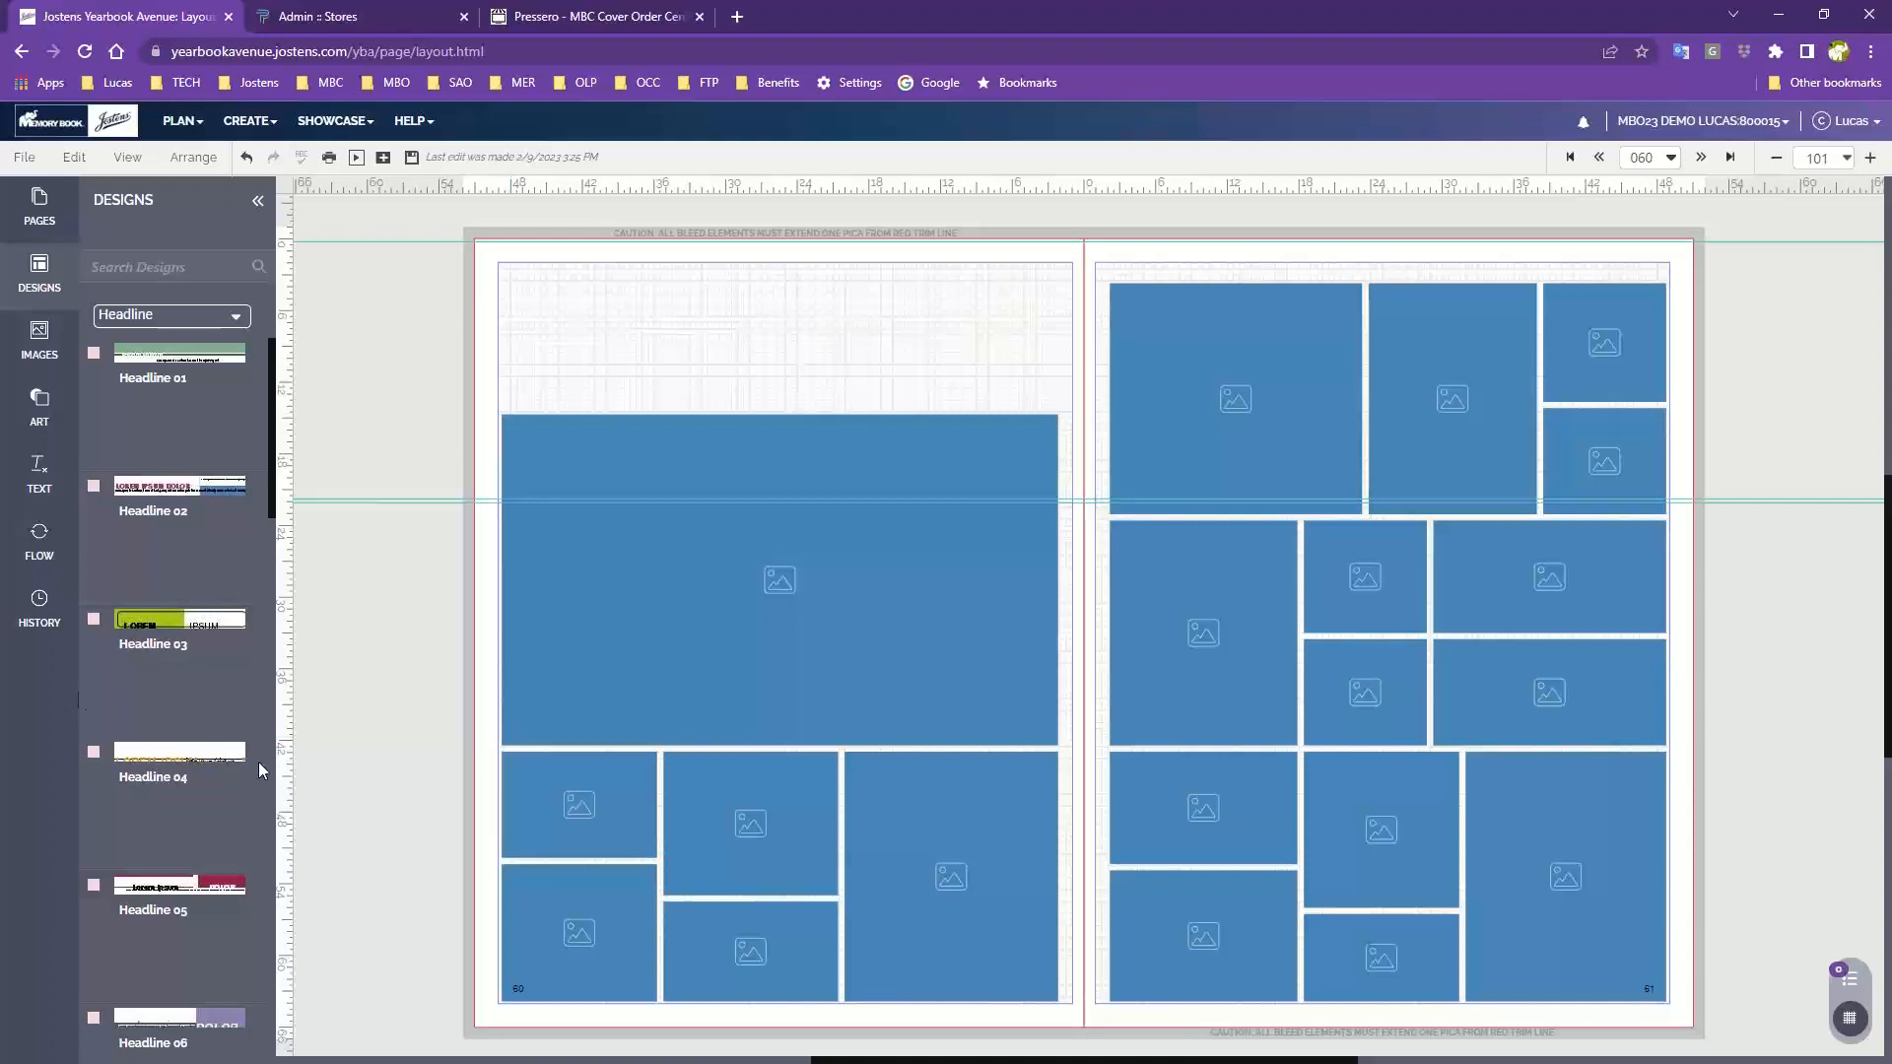
scroll(161, 792, "down", 3)
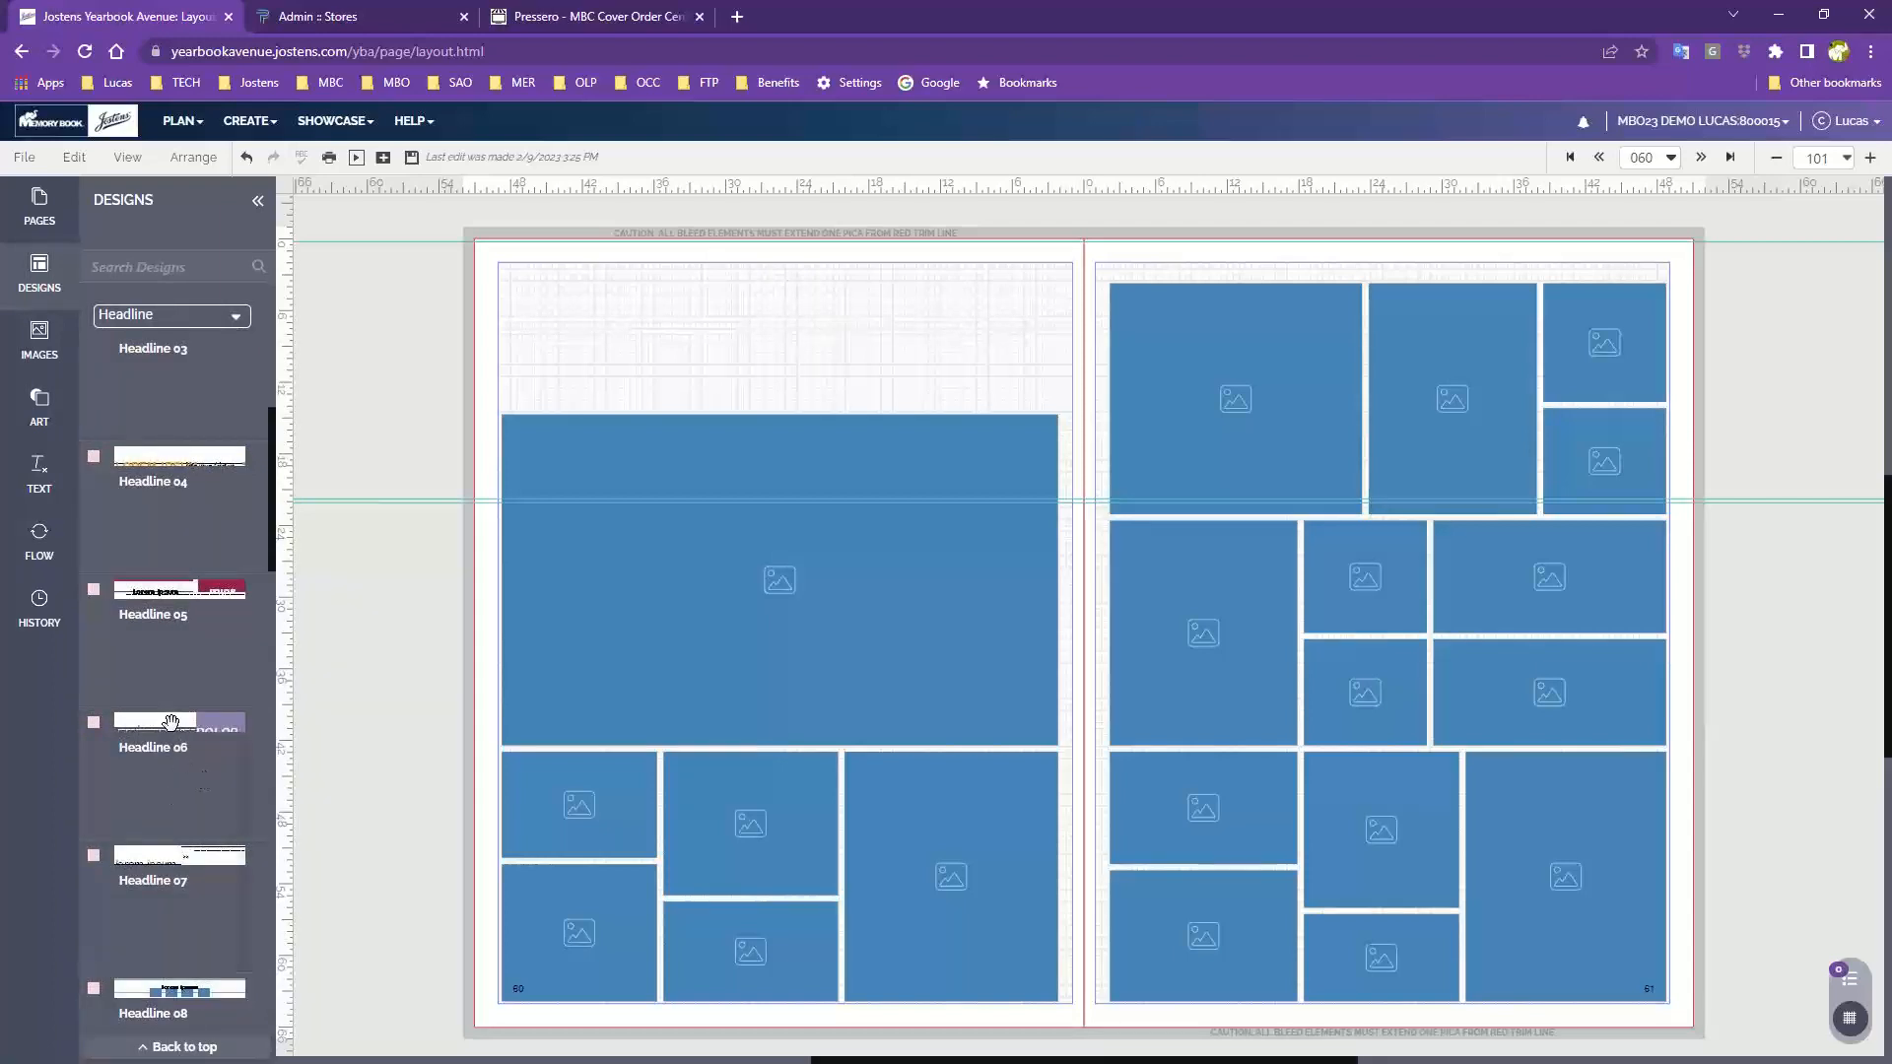
left_click_drag(199, 772, 791, 320)
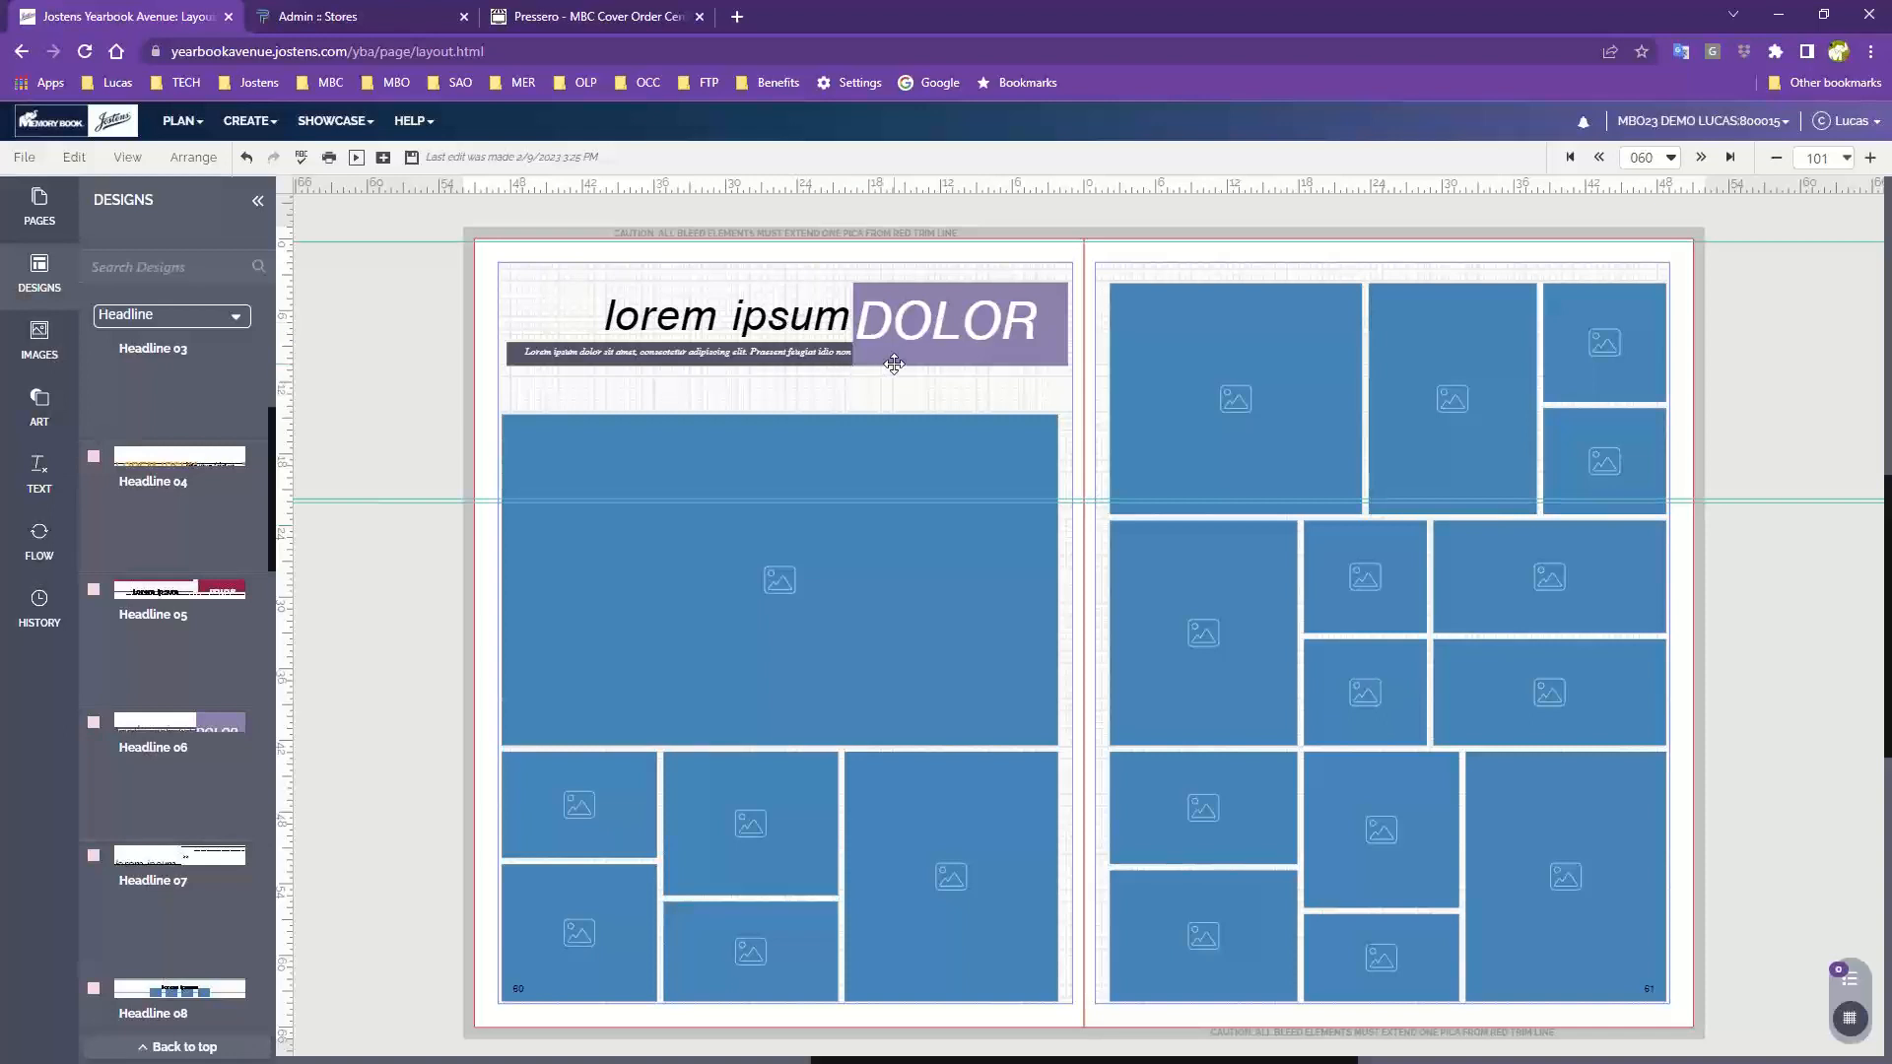
Nudge the Headline 06 group into place, zoom in to 150, and ungroup it
left_click_drag(875, 352, 872, 357)
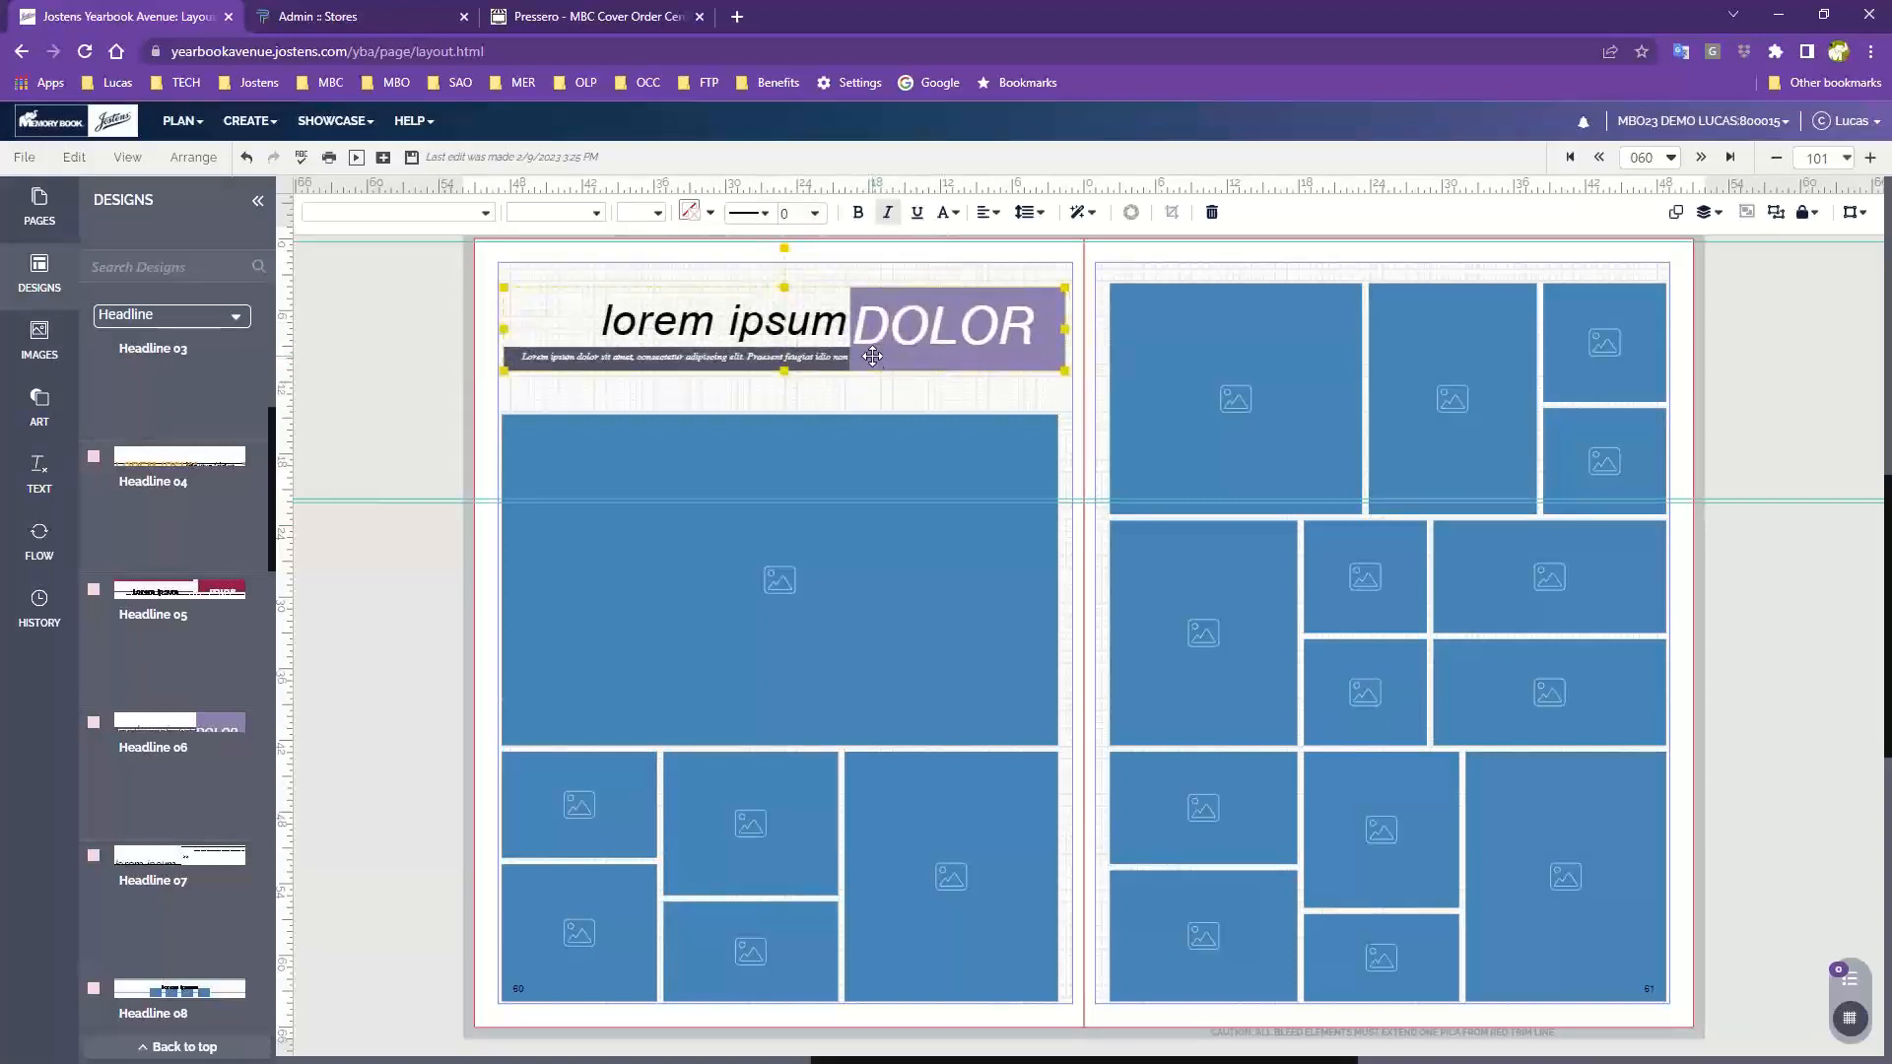
left_click(874, 376)
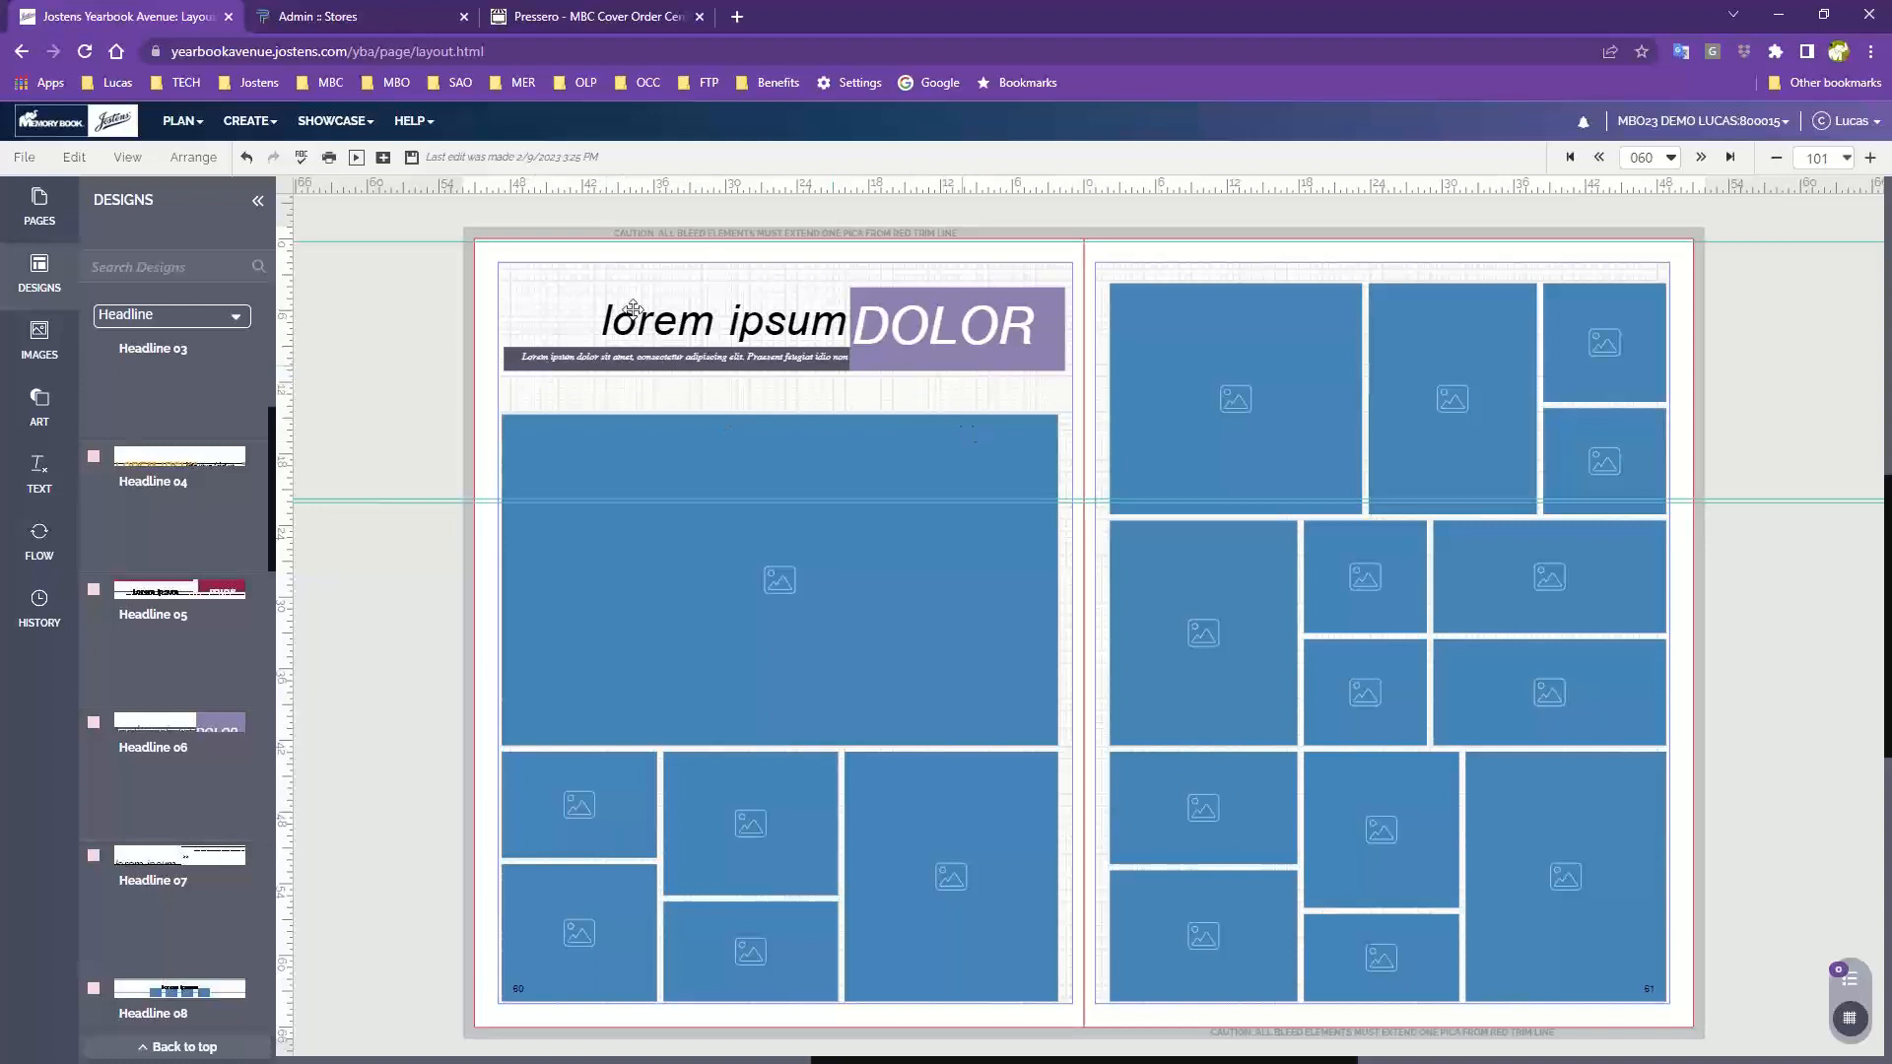
left_click(949, 345)
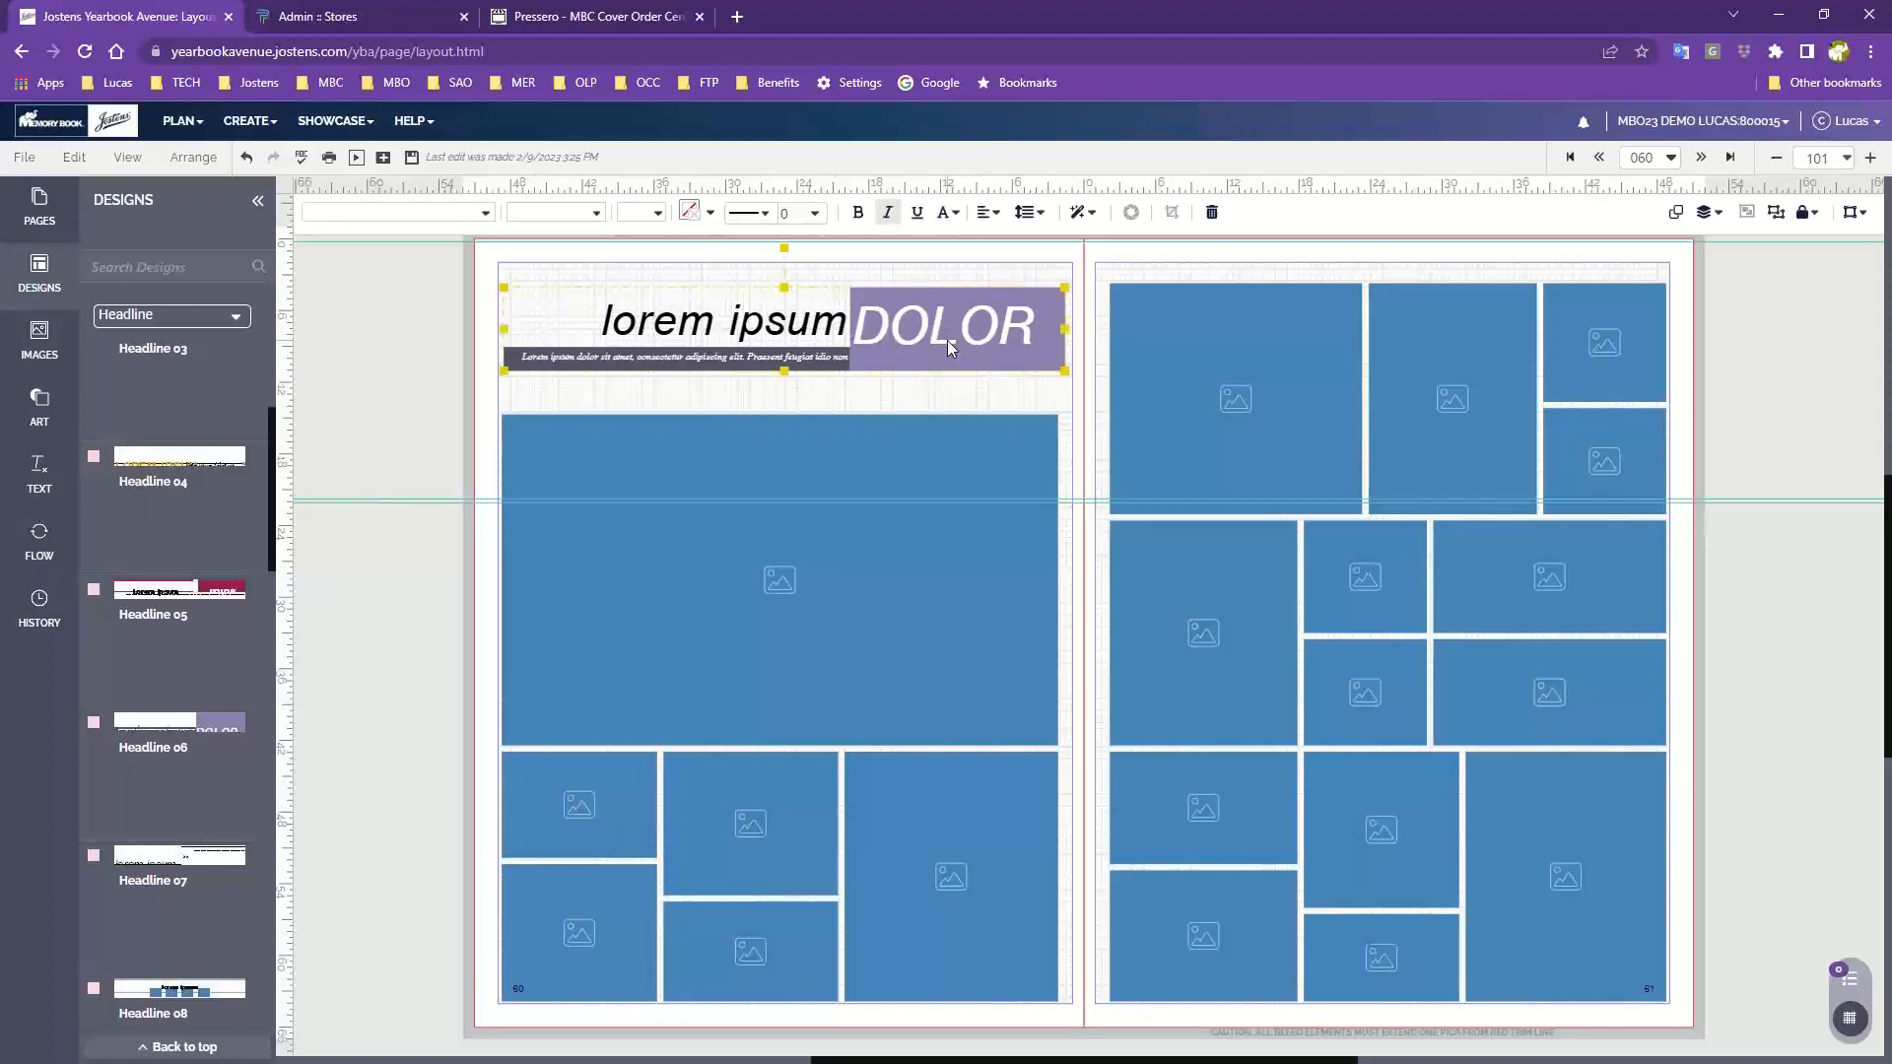
left_click_drag(948, 347, 948, 340)
left_click(987, 397)
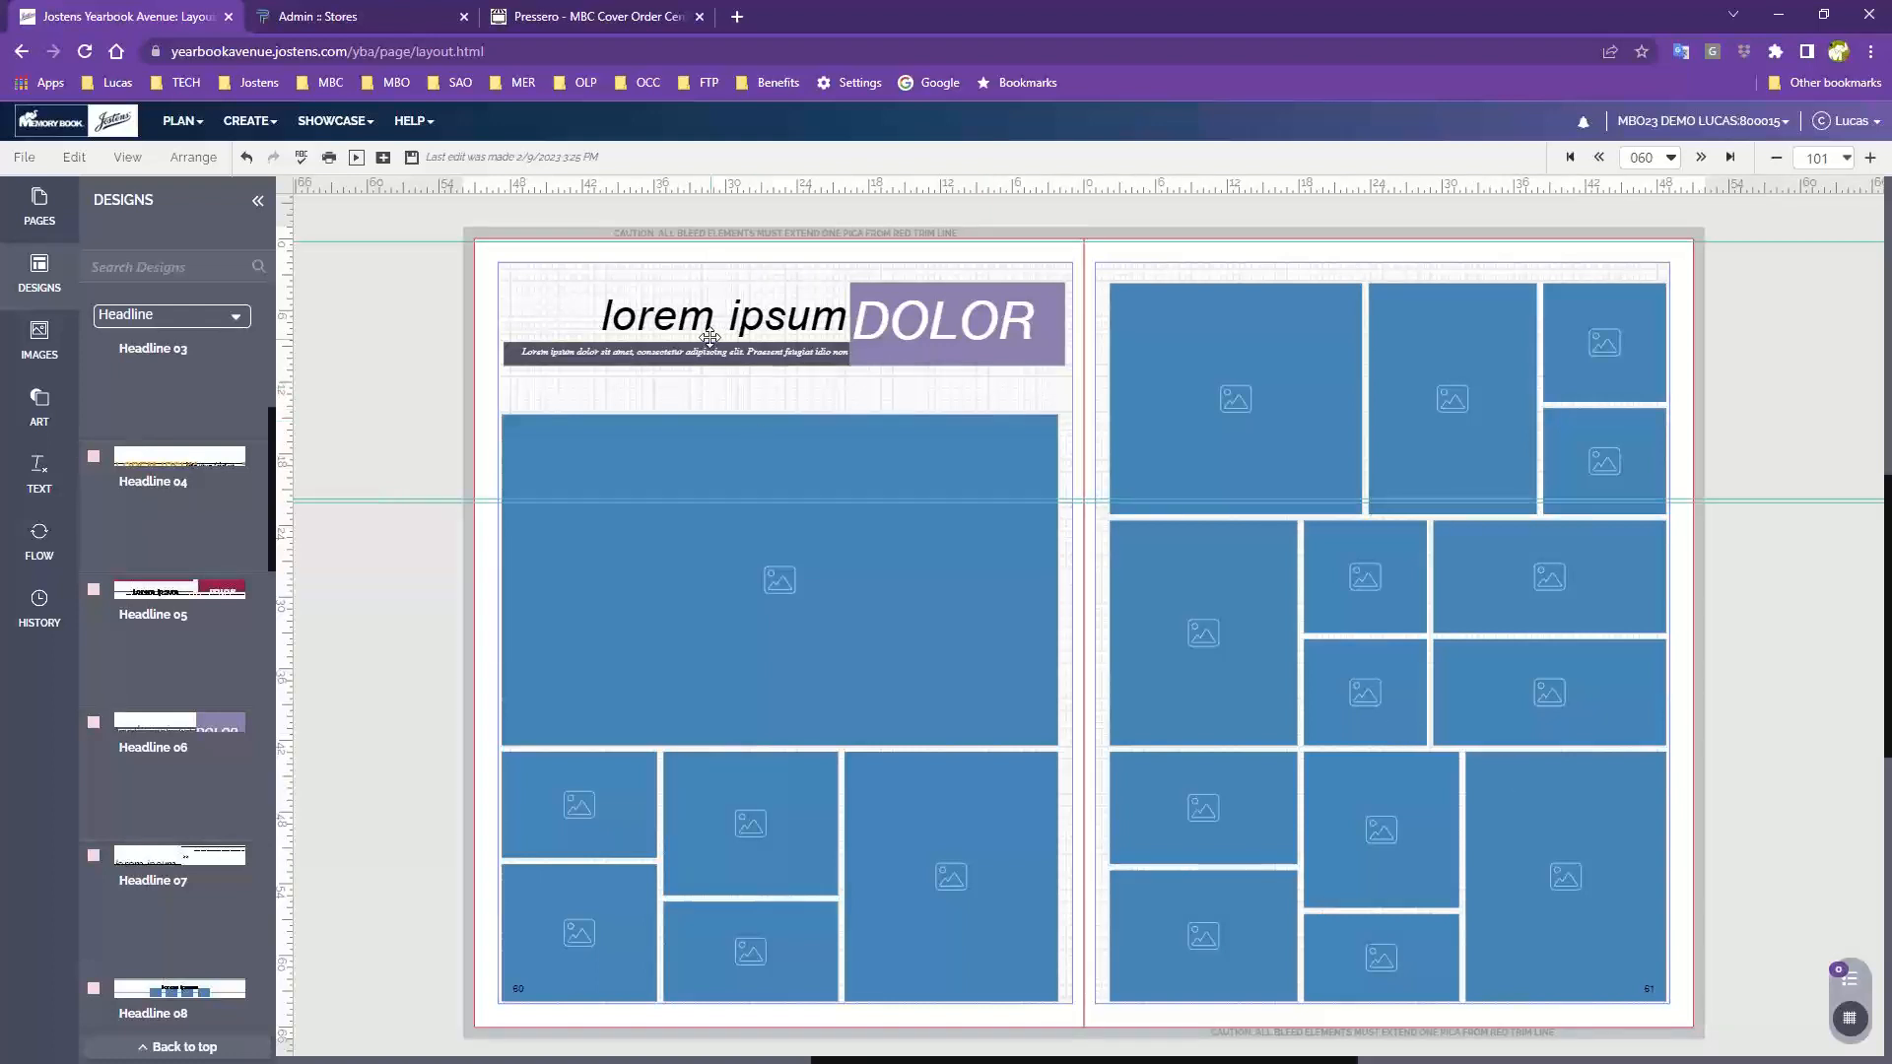
left_click(1869, 158)
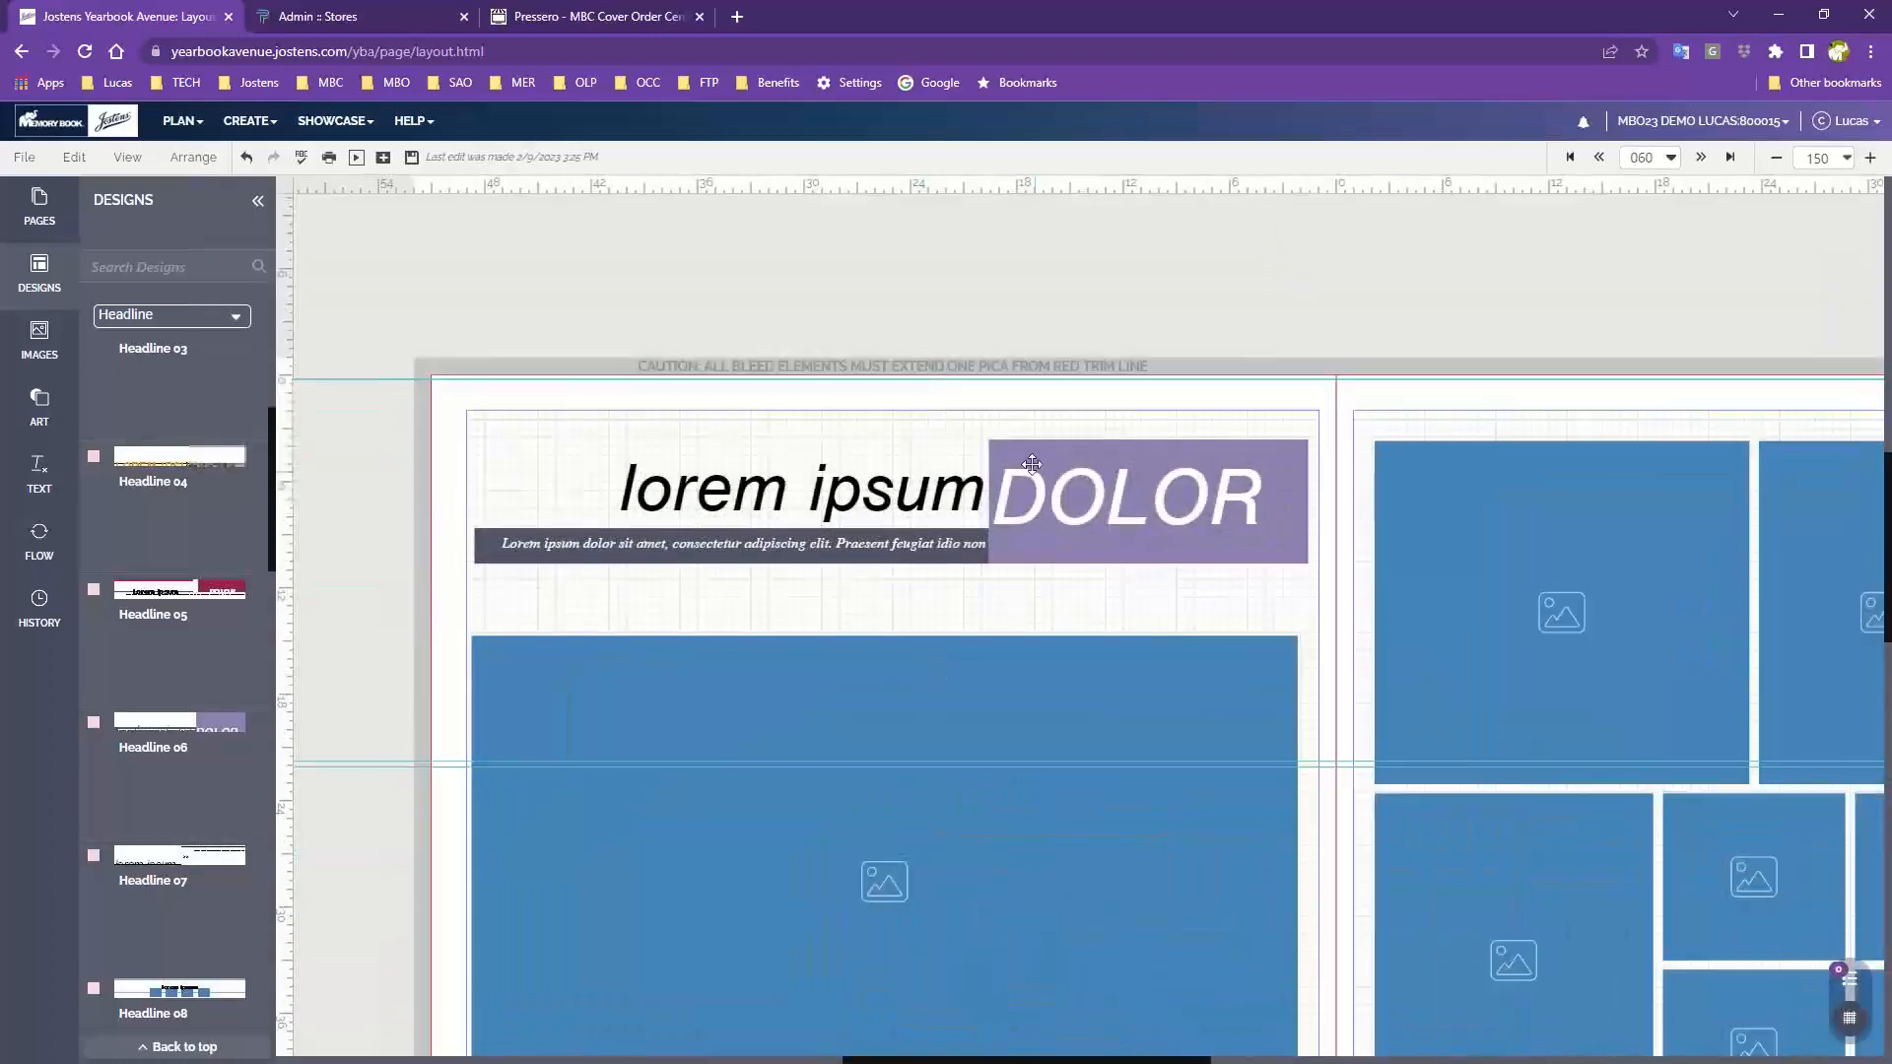
left_click(1031, 464)
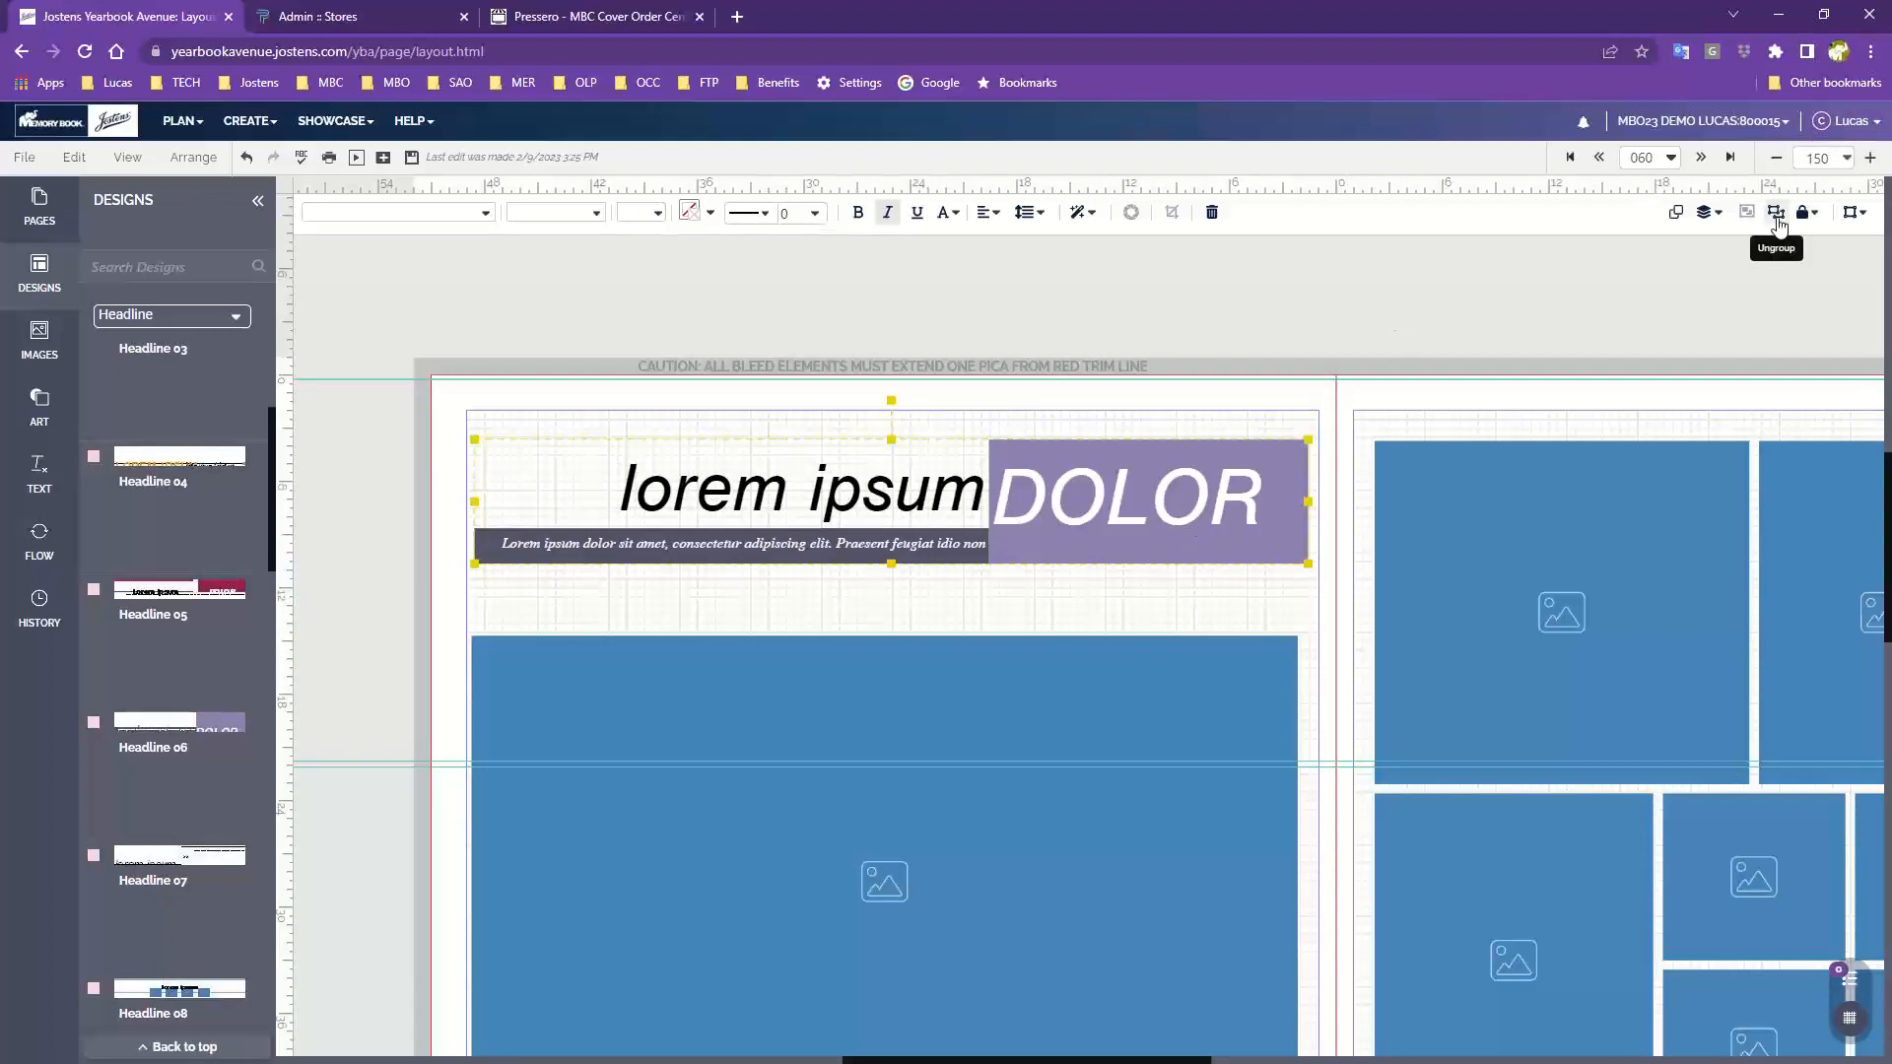
left_click(1777, 215)
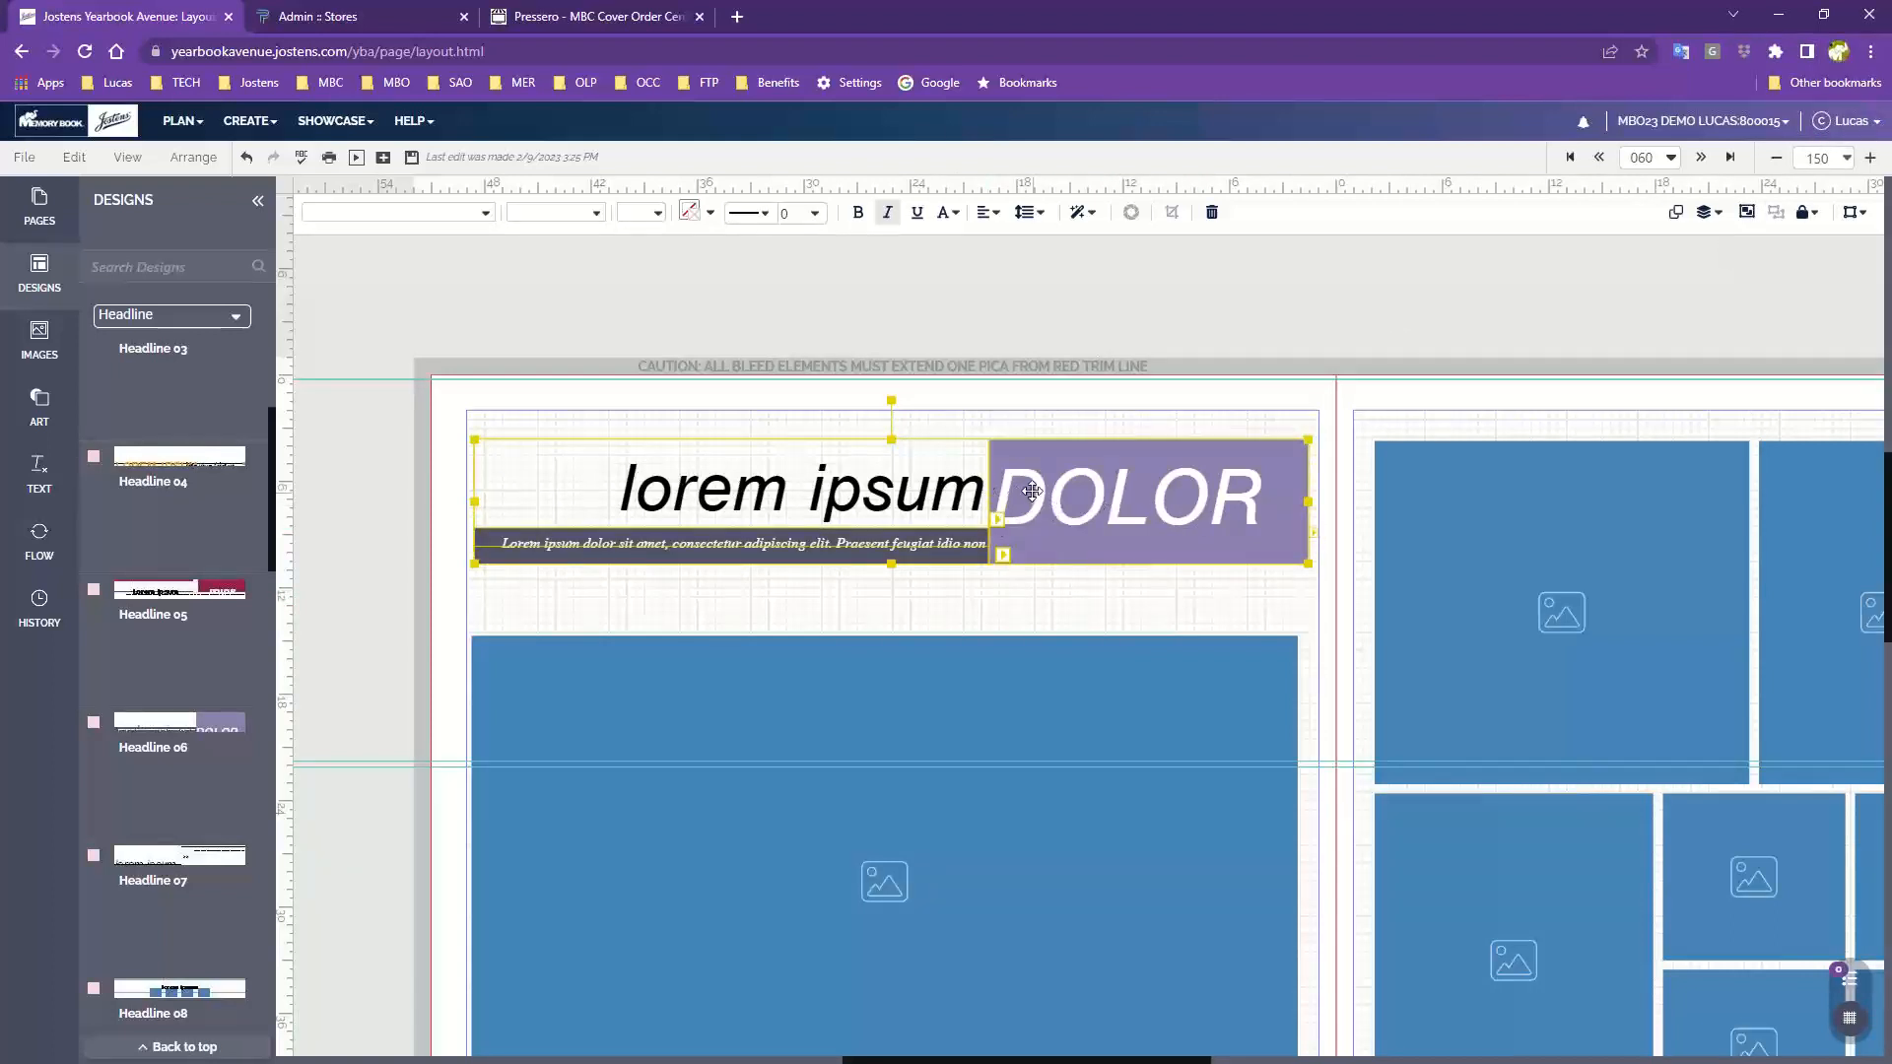
Replace the DOLOR headline text with "Candids"
left_click(999, 413)
left_click(1215, 503)
double_click(1215, 503)
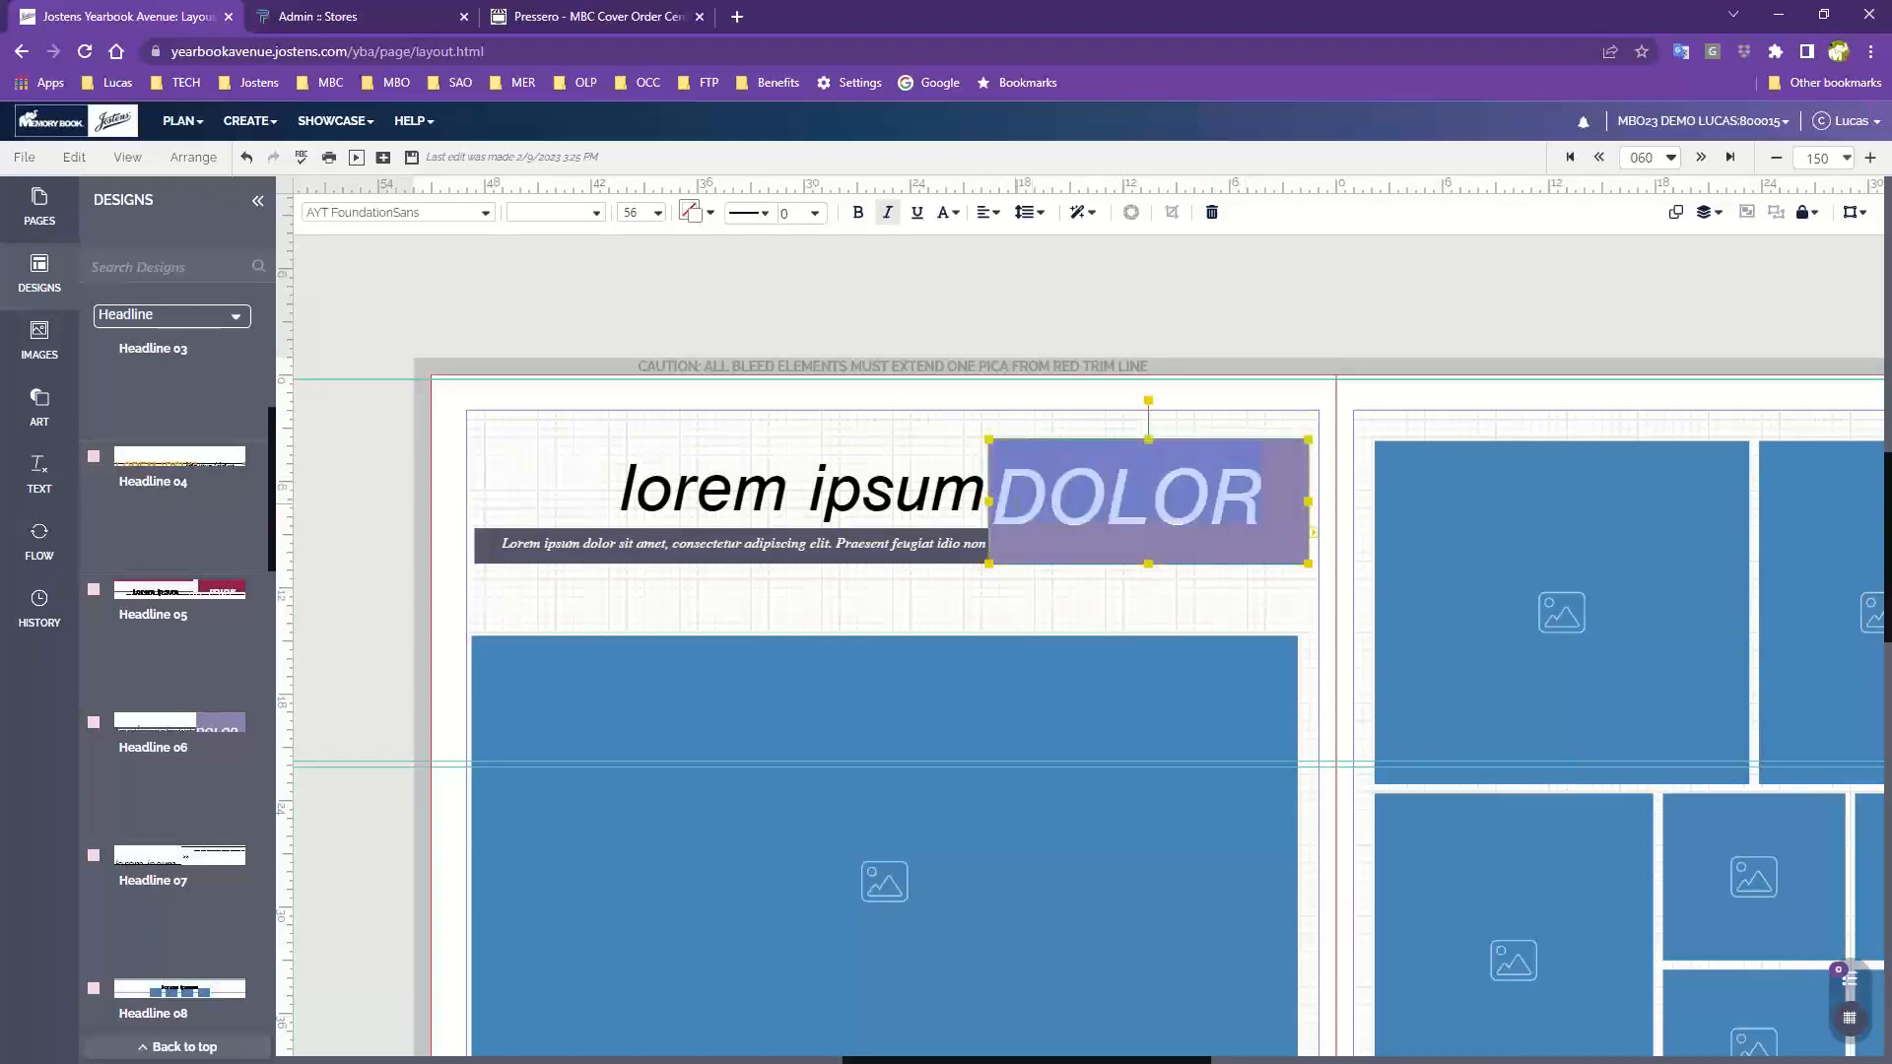
type("Candids")
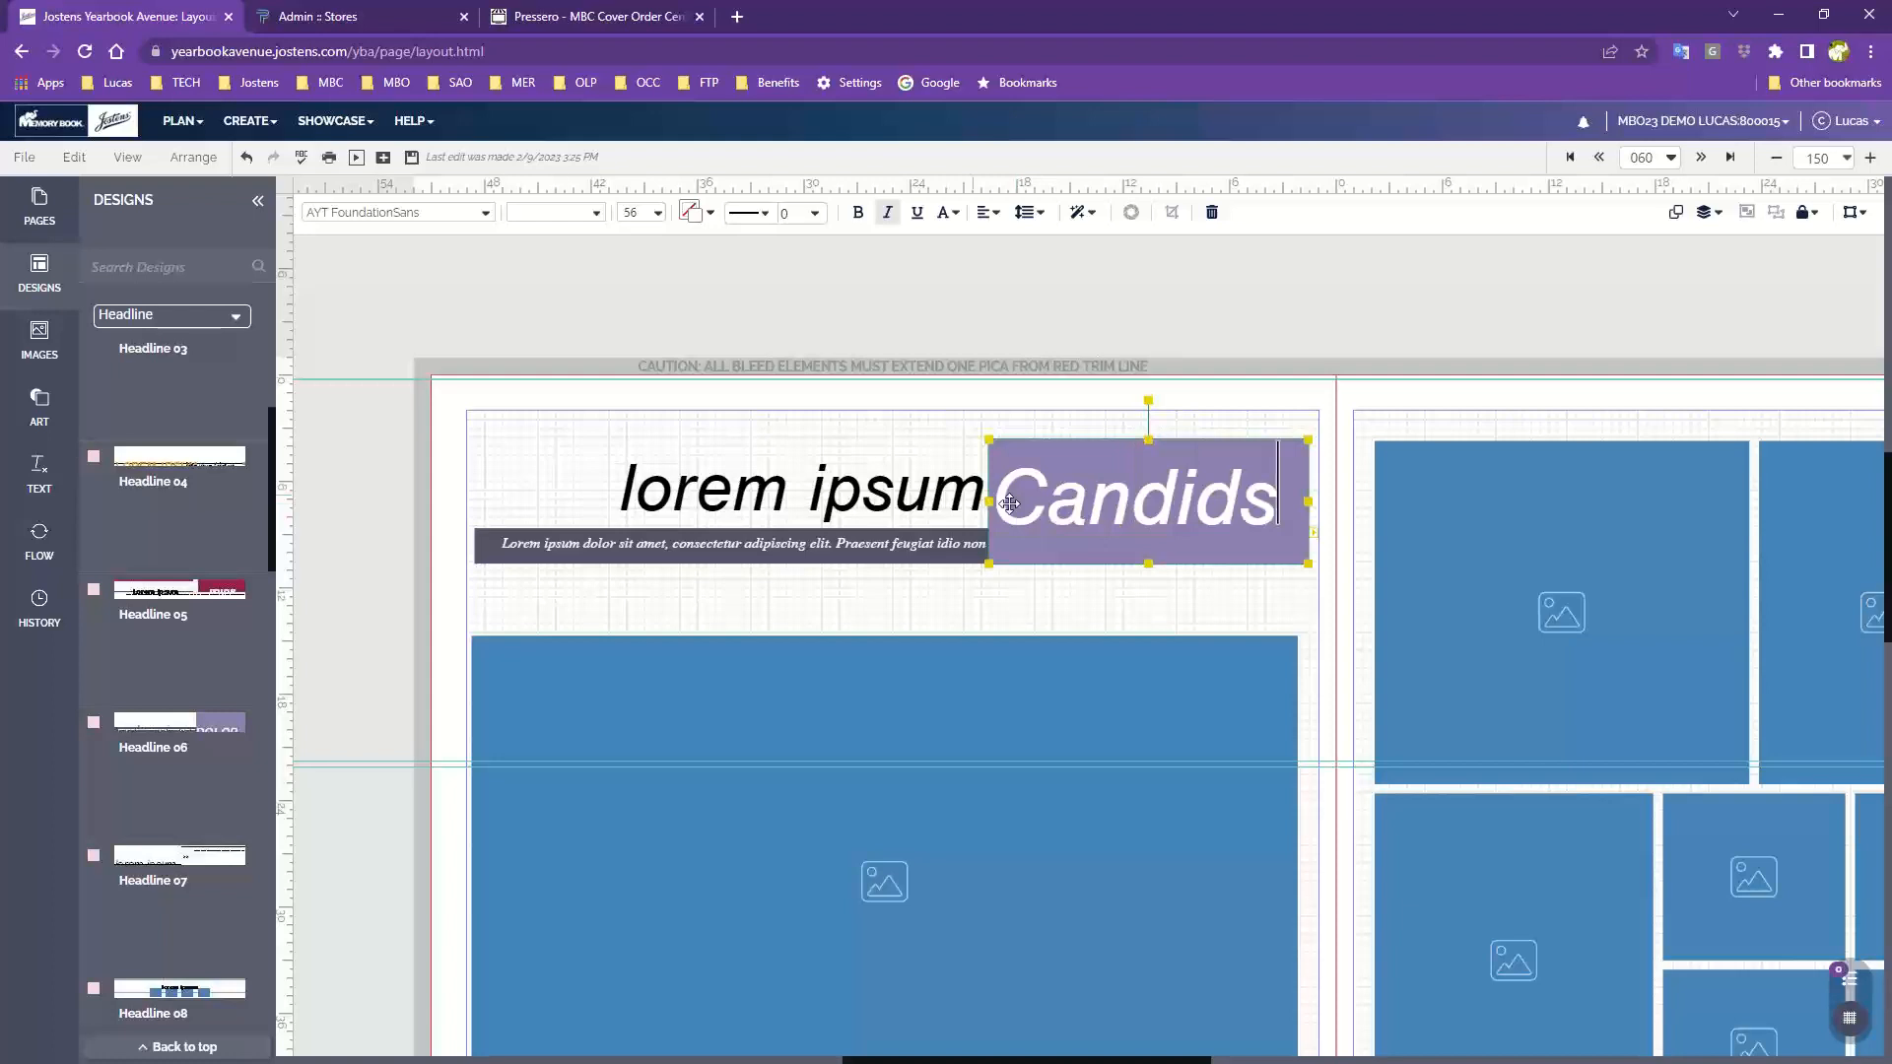
Replace the "lorem ipsum" headline text with "walkthrough"
left_click(678, 421)
left_click(631, 493)
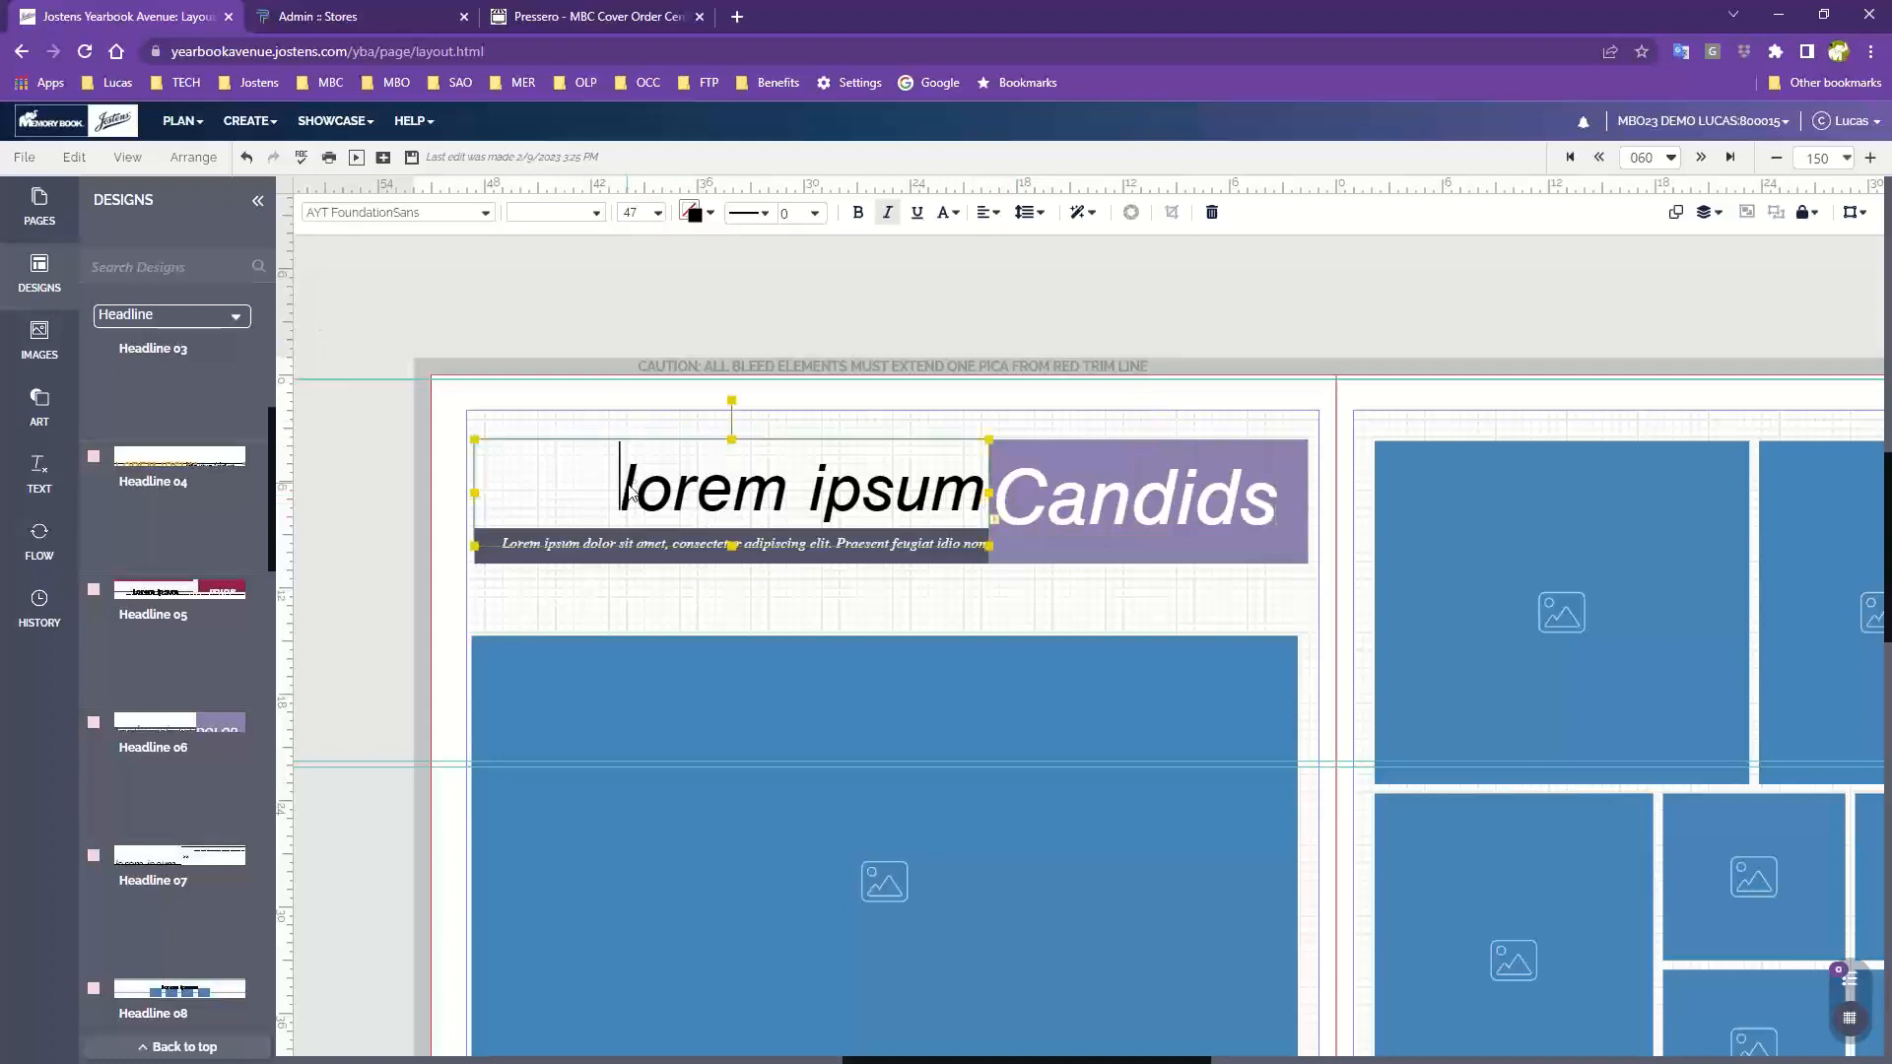
left_click_drag(619, 490, 1030, 512)
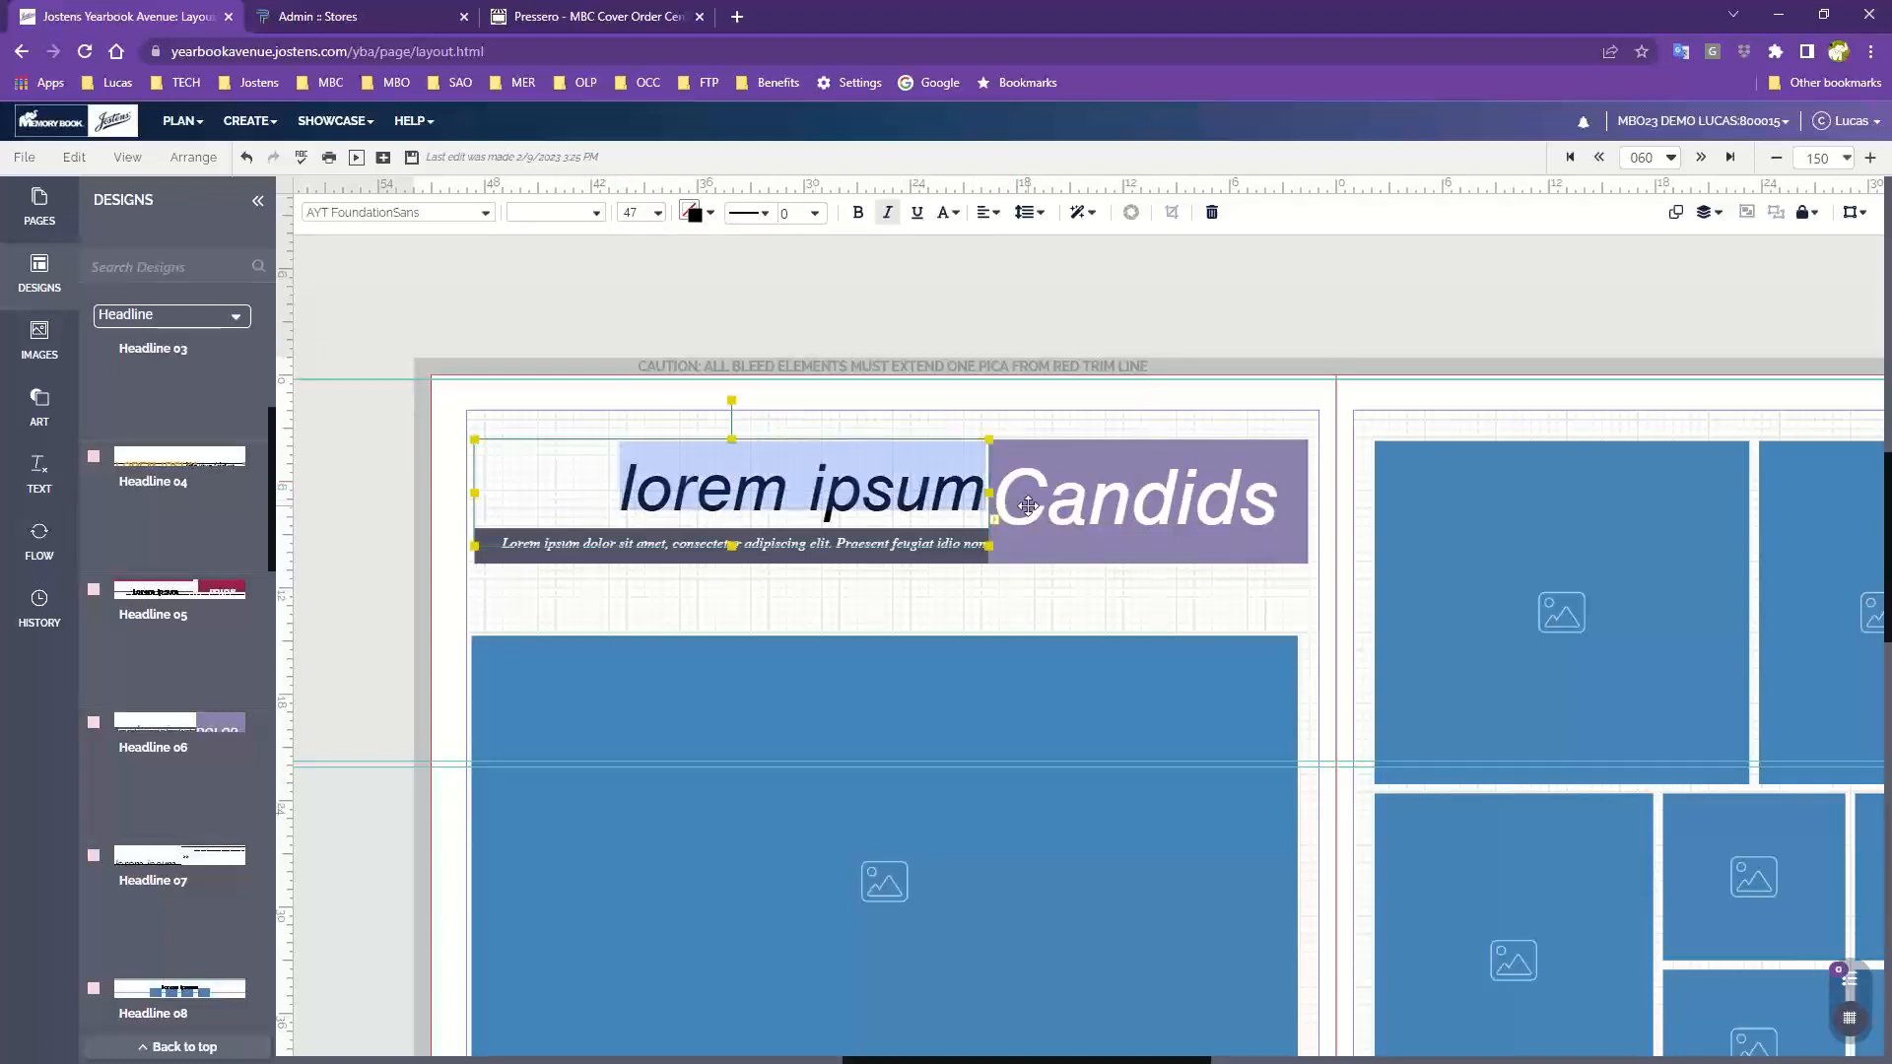
type("walkthroug")
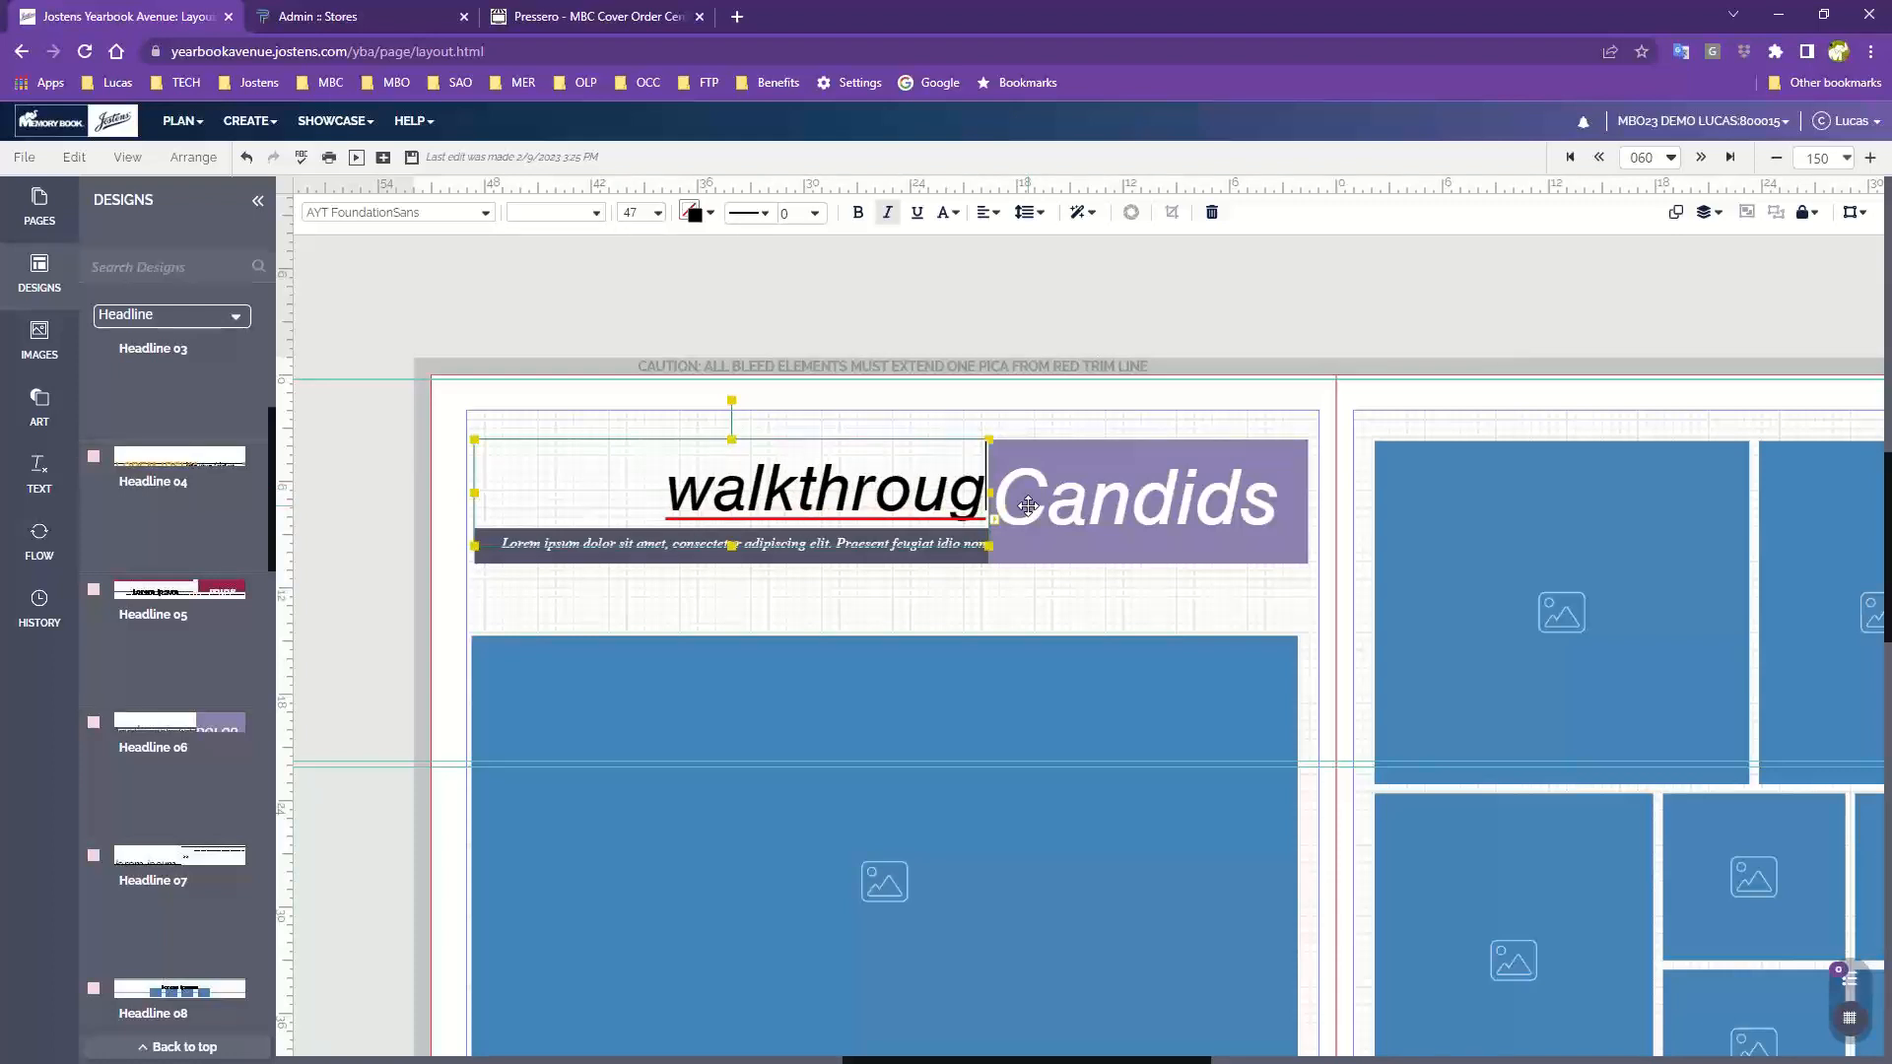
type("h")
left_click(692, 419)
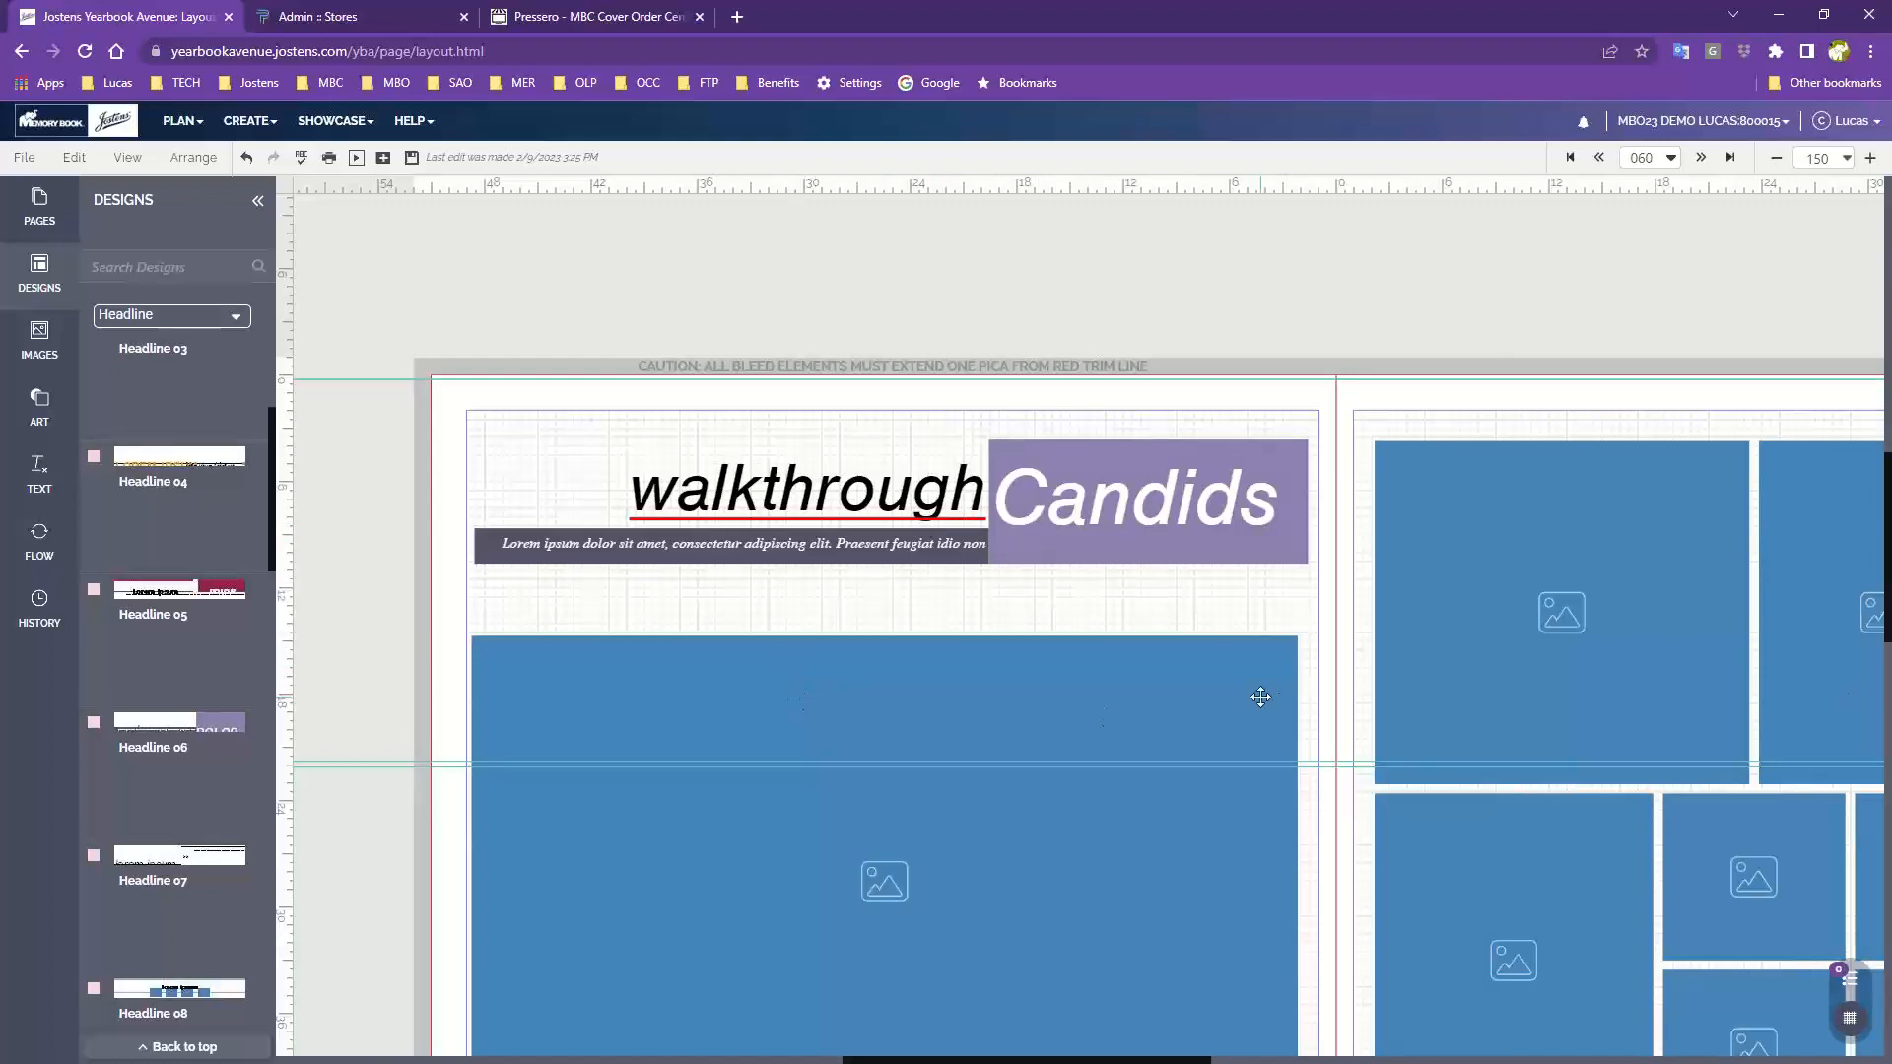
left_click(1229, 499)
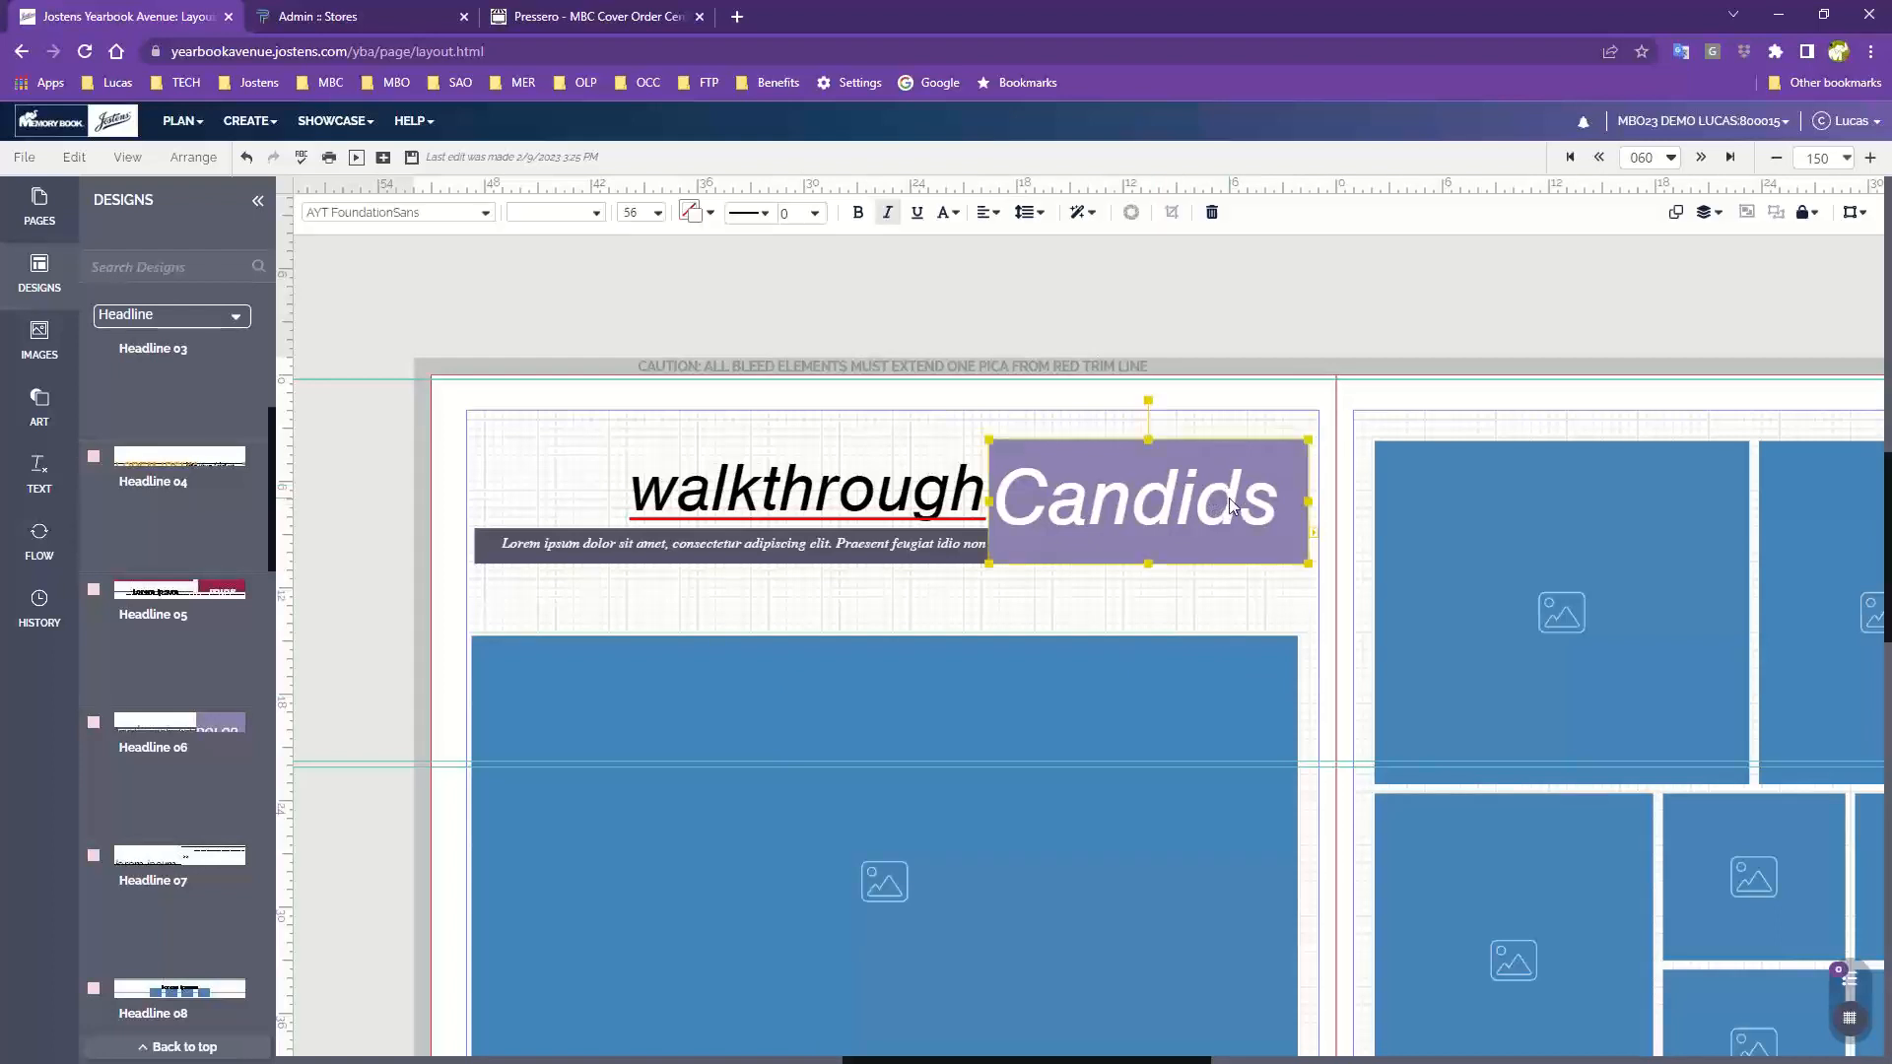
left_click(1229, 513)
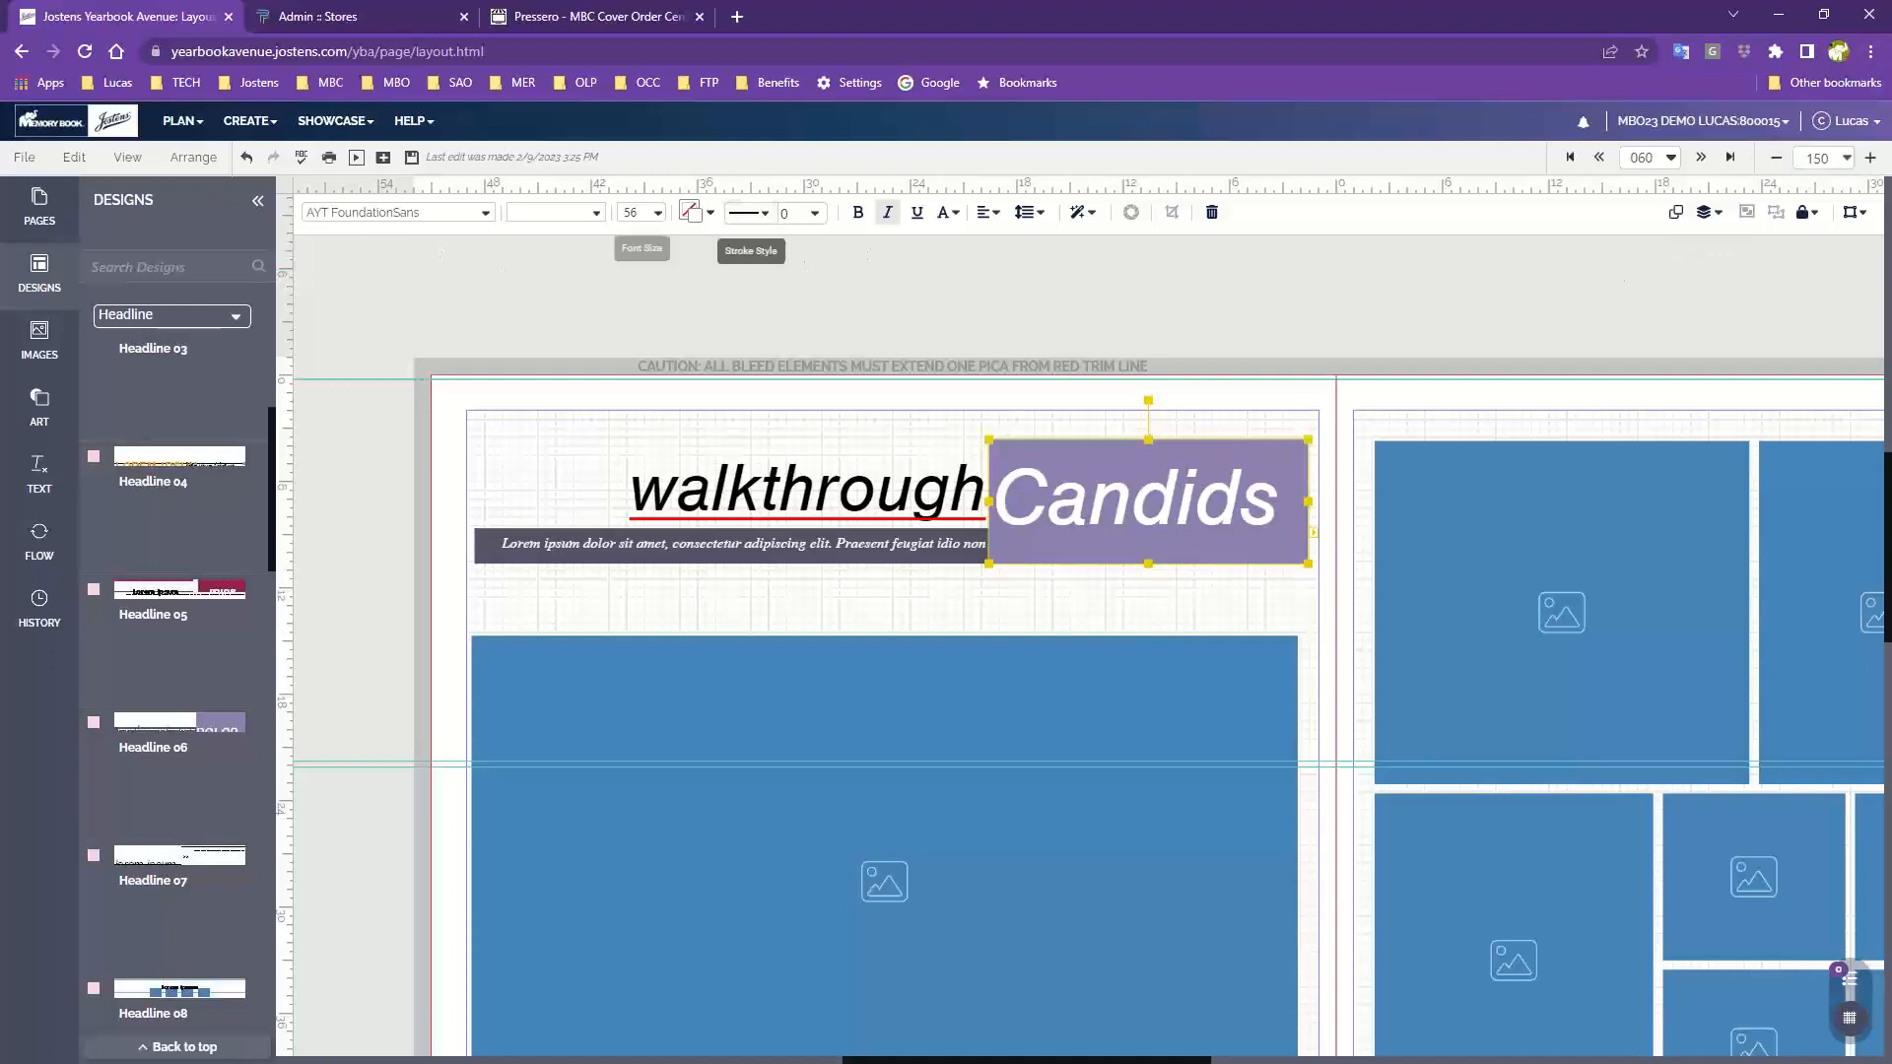
left_click(1871, 52)
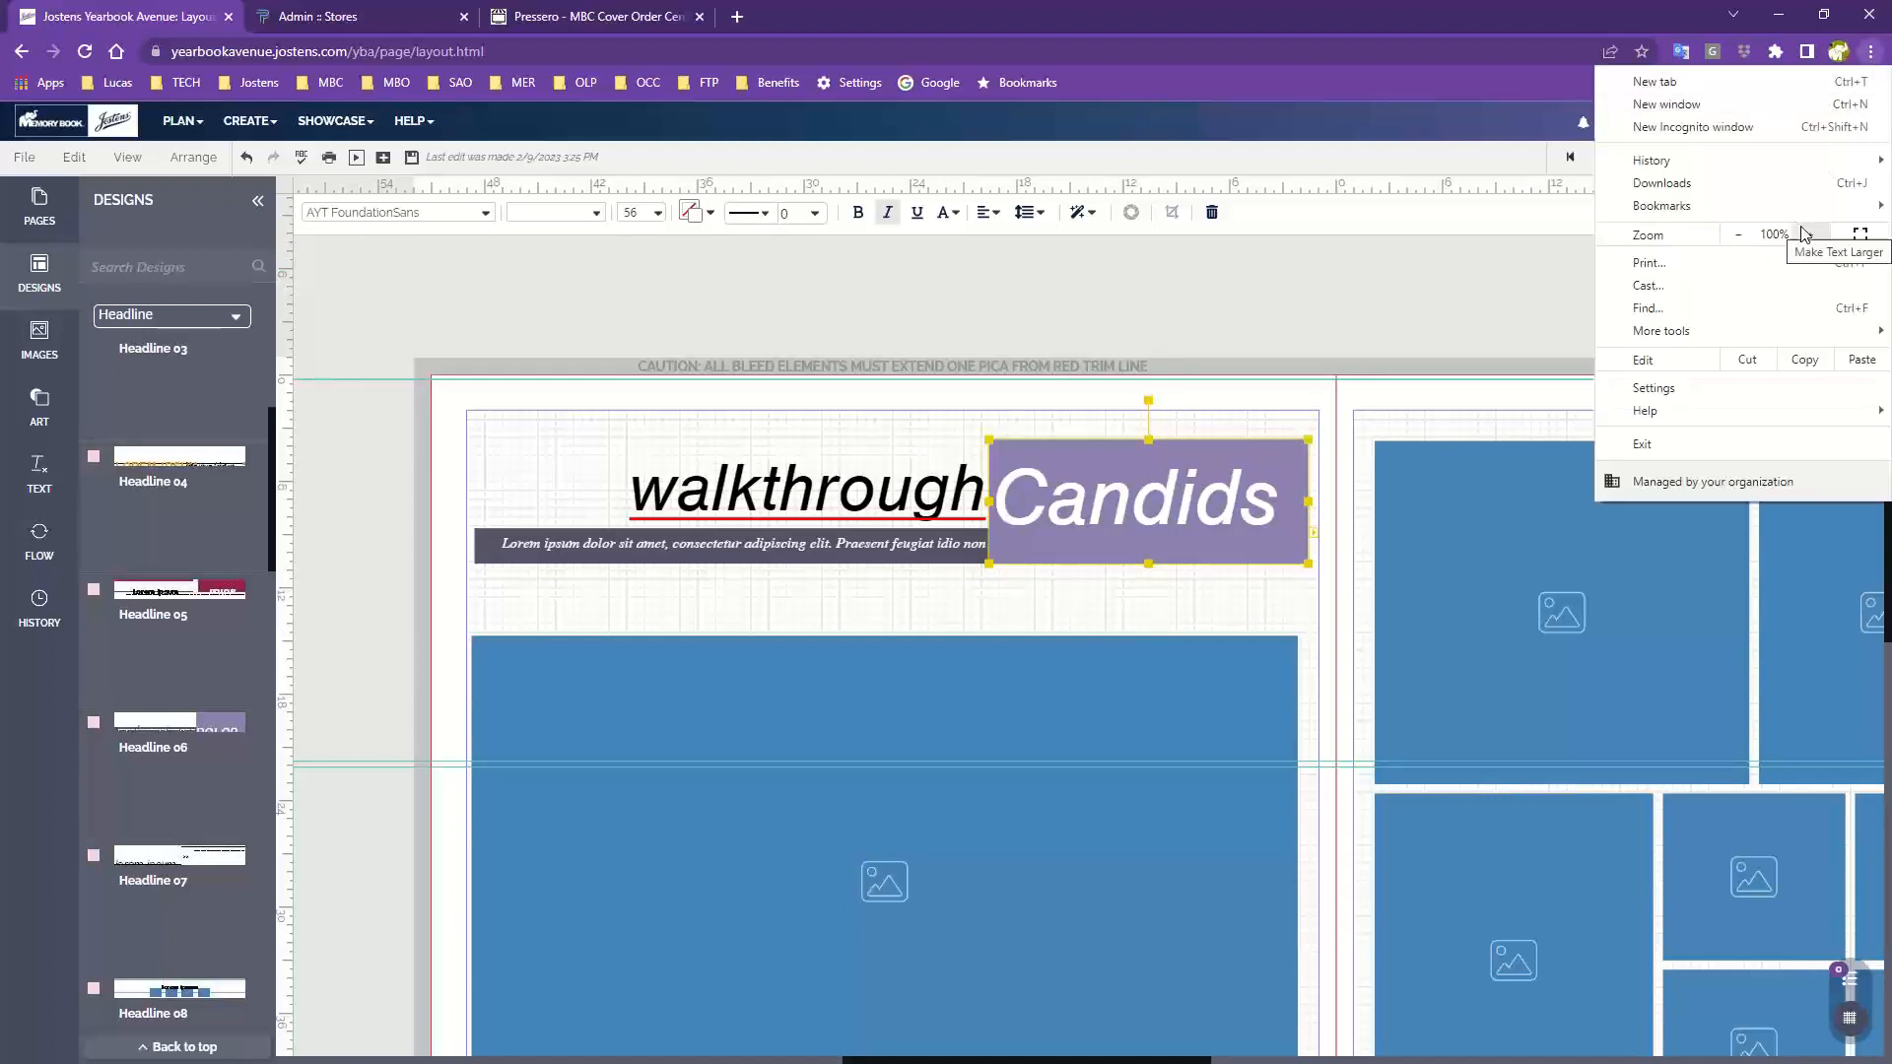
left_click(1310, 340)
left_click(1113, 471)
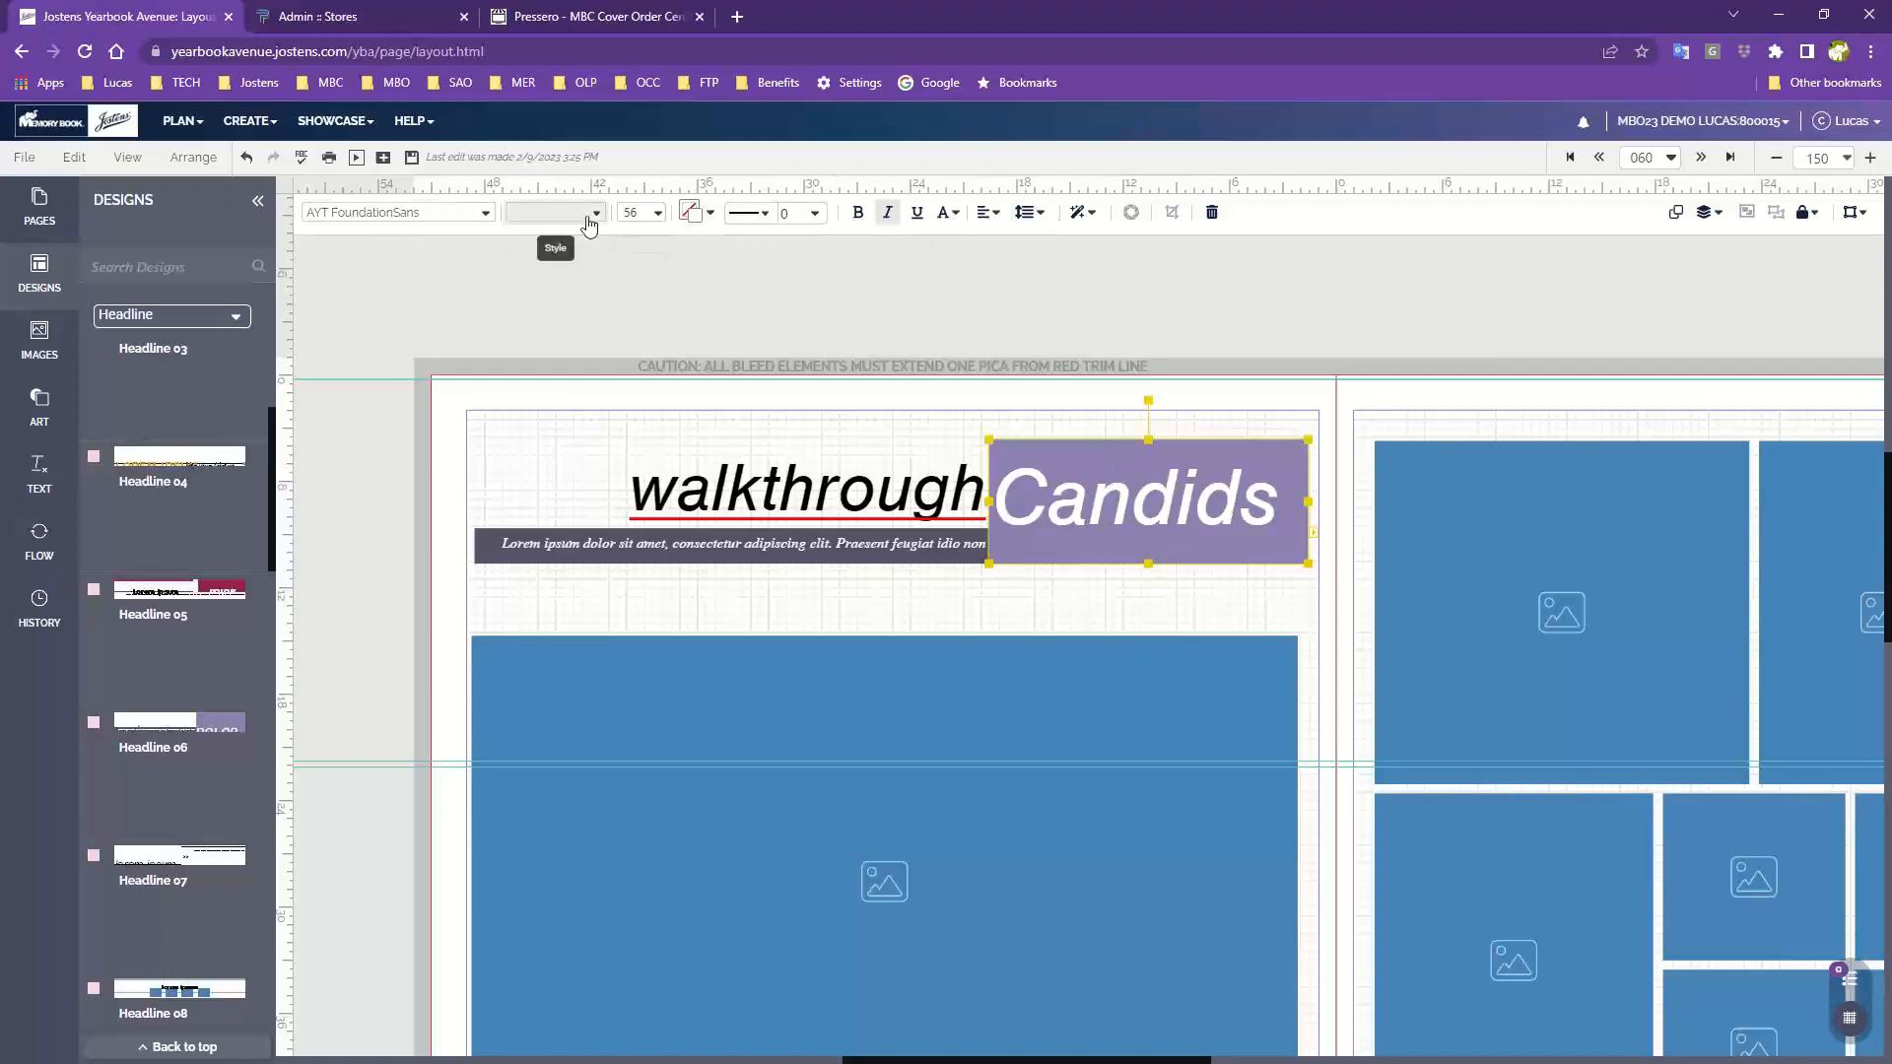
left_click(485, 540)
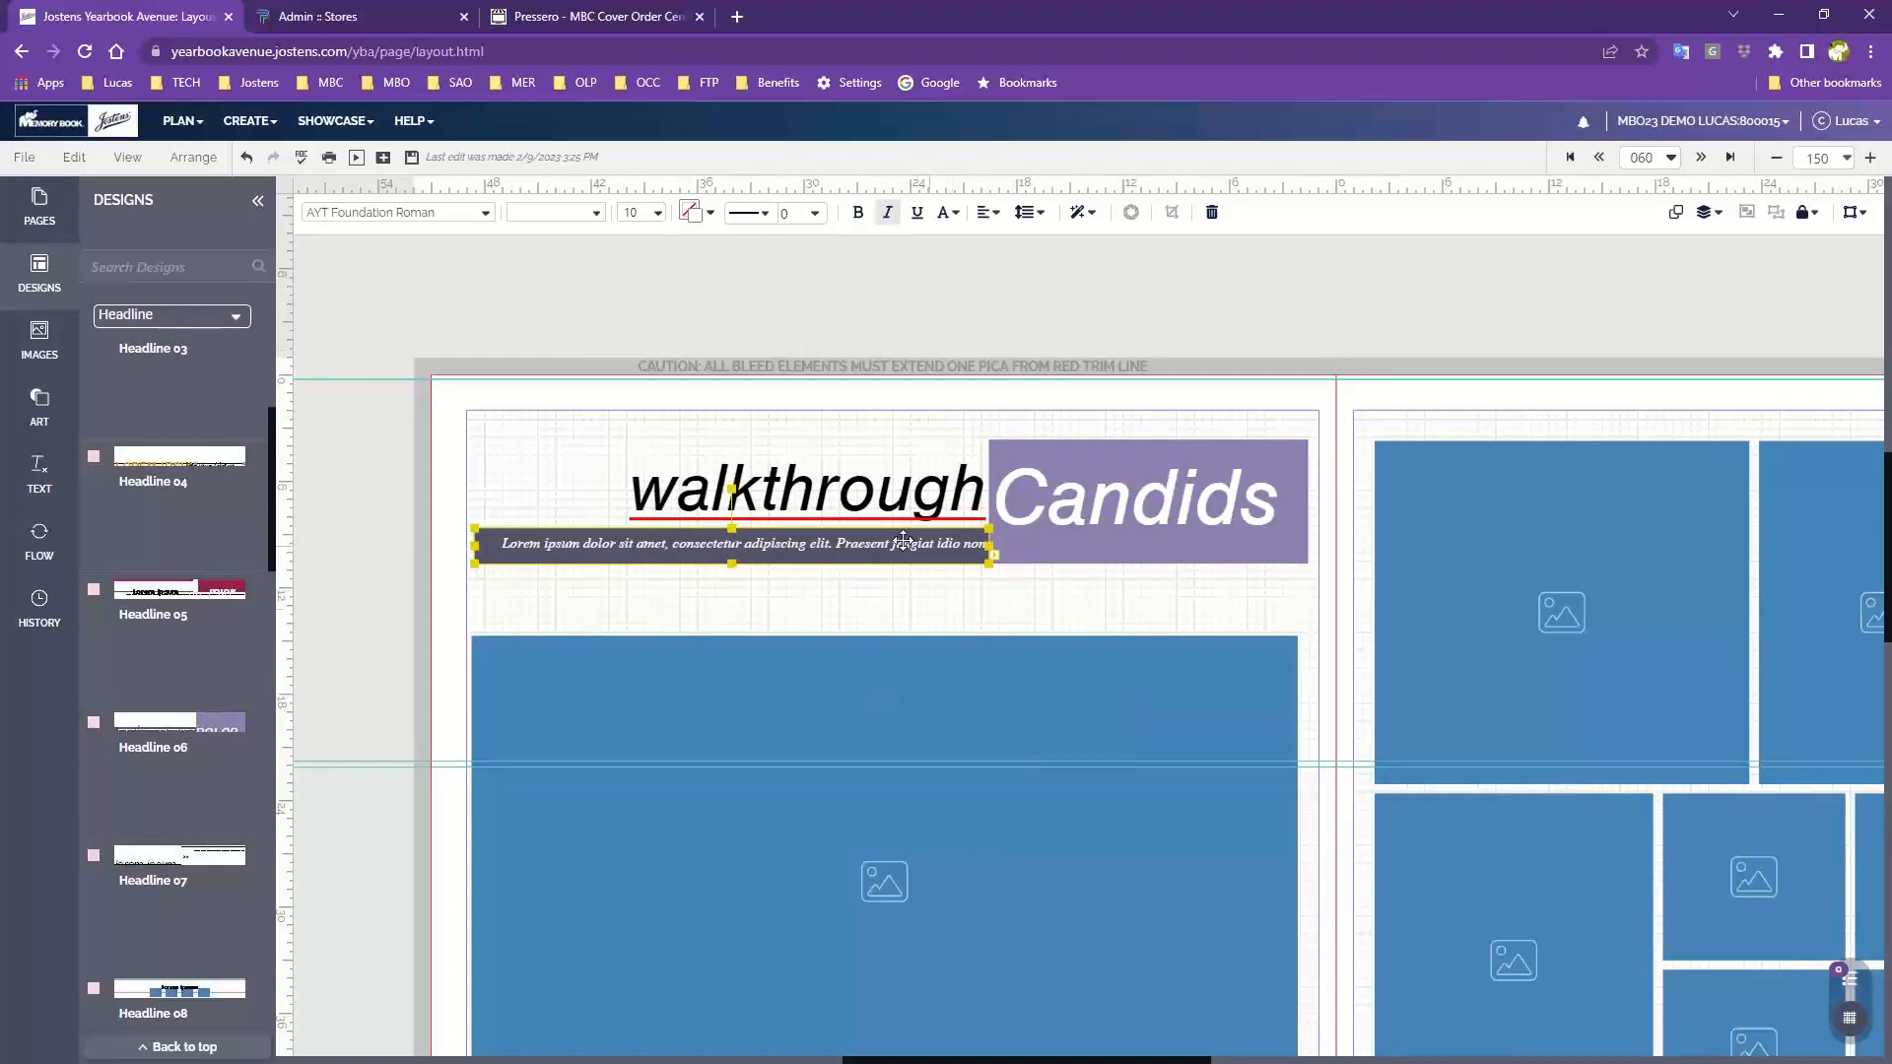
left_click(948, 611)
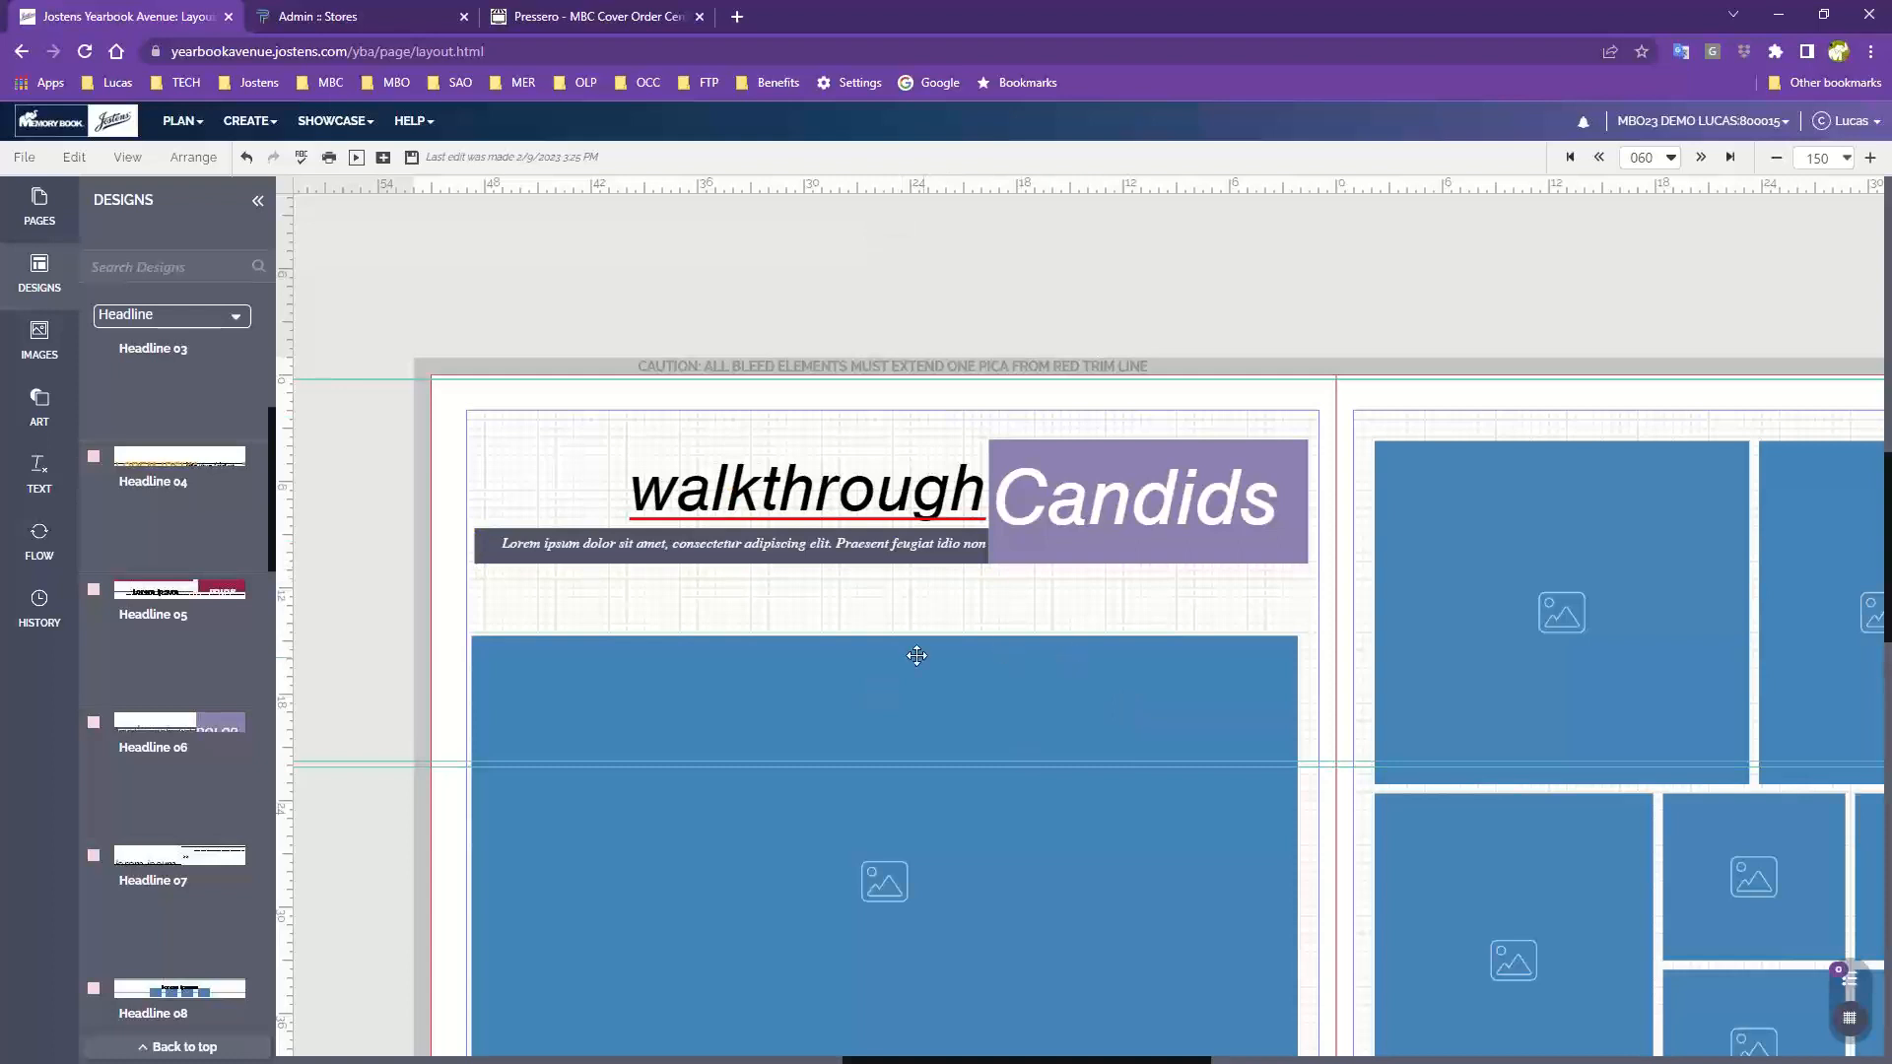
Select all photo frames on page 60 and round their corners with Format and Effects
left_click(1047, 684)
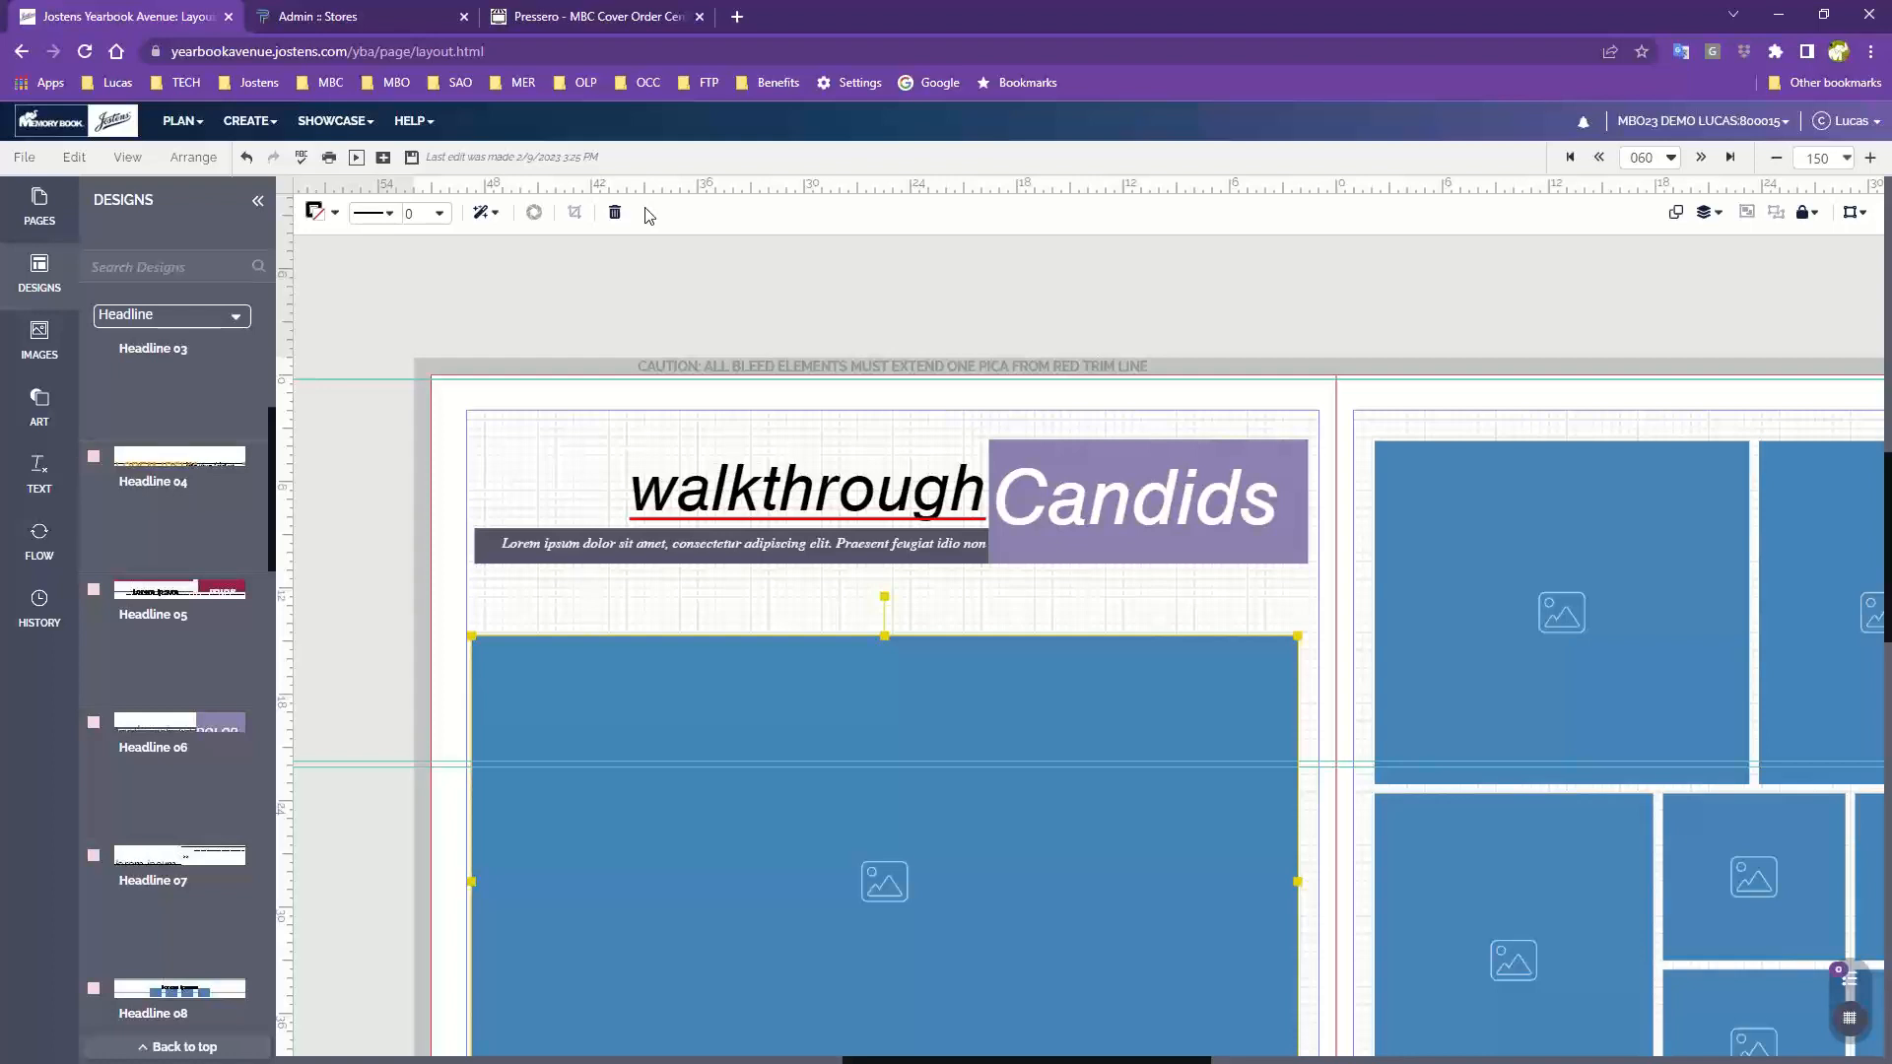
left_click(1775, 157)
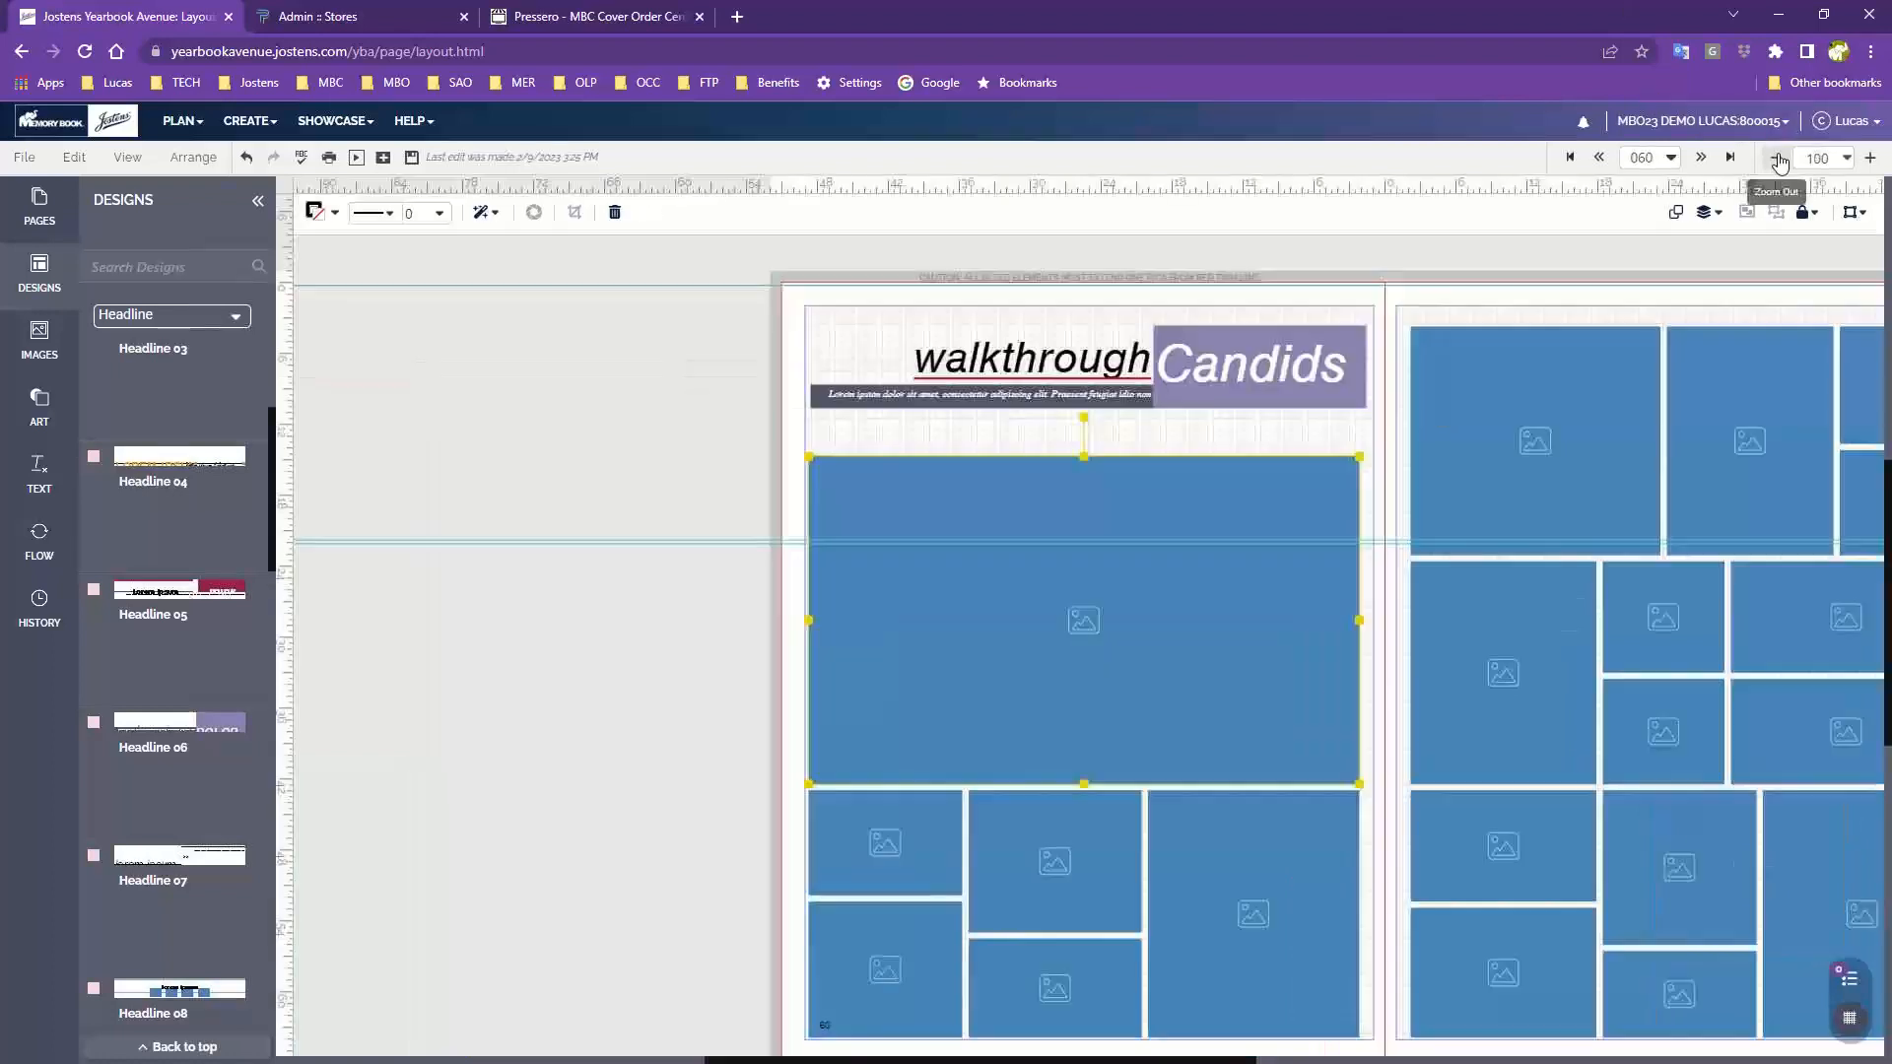
left_click(1333, 675)
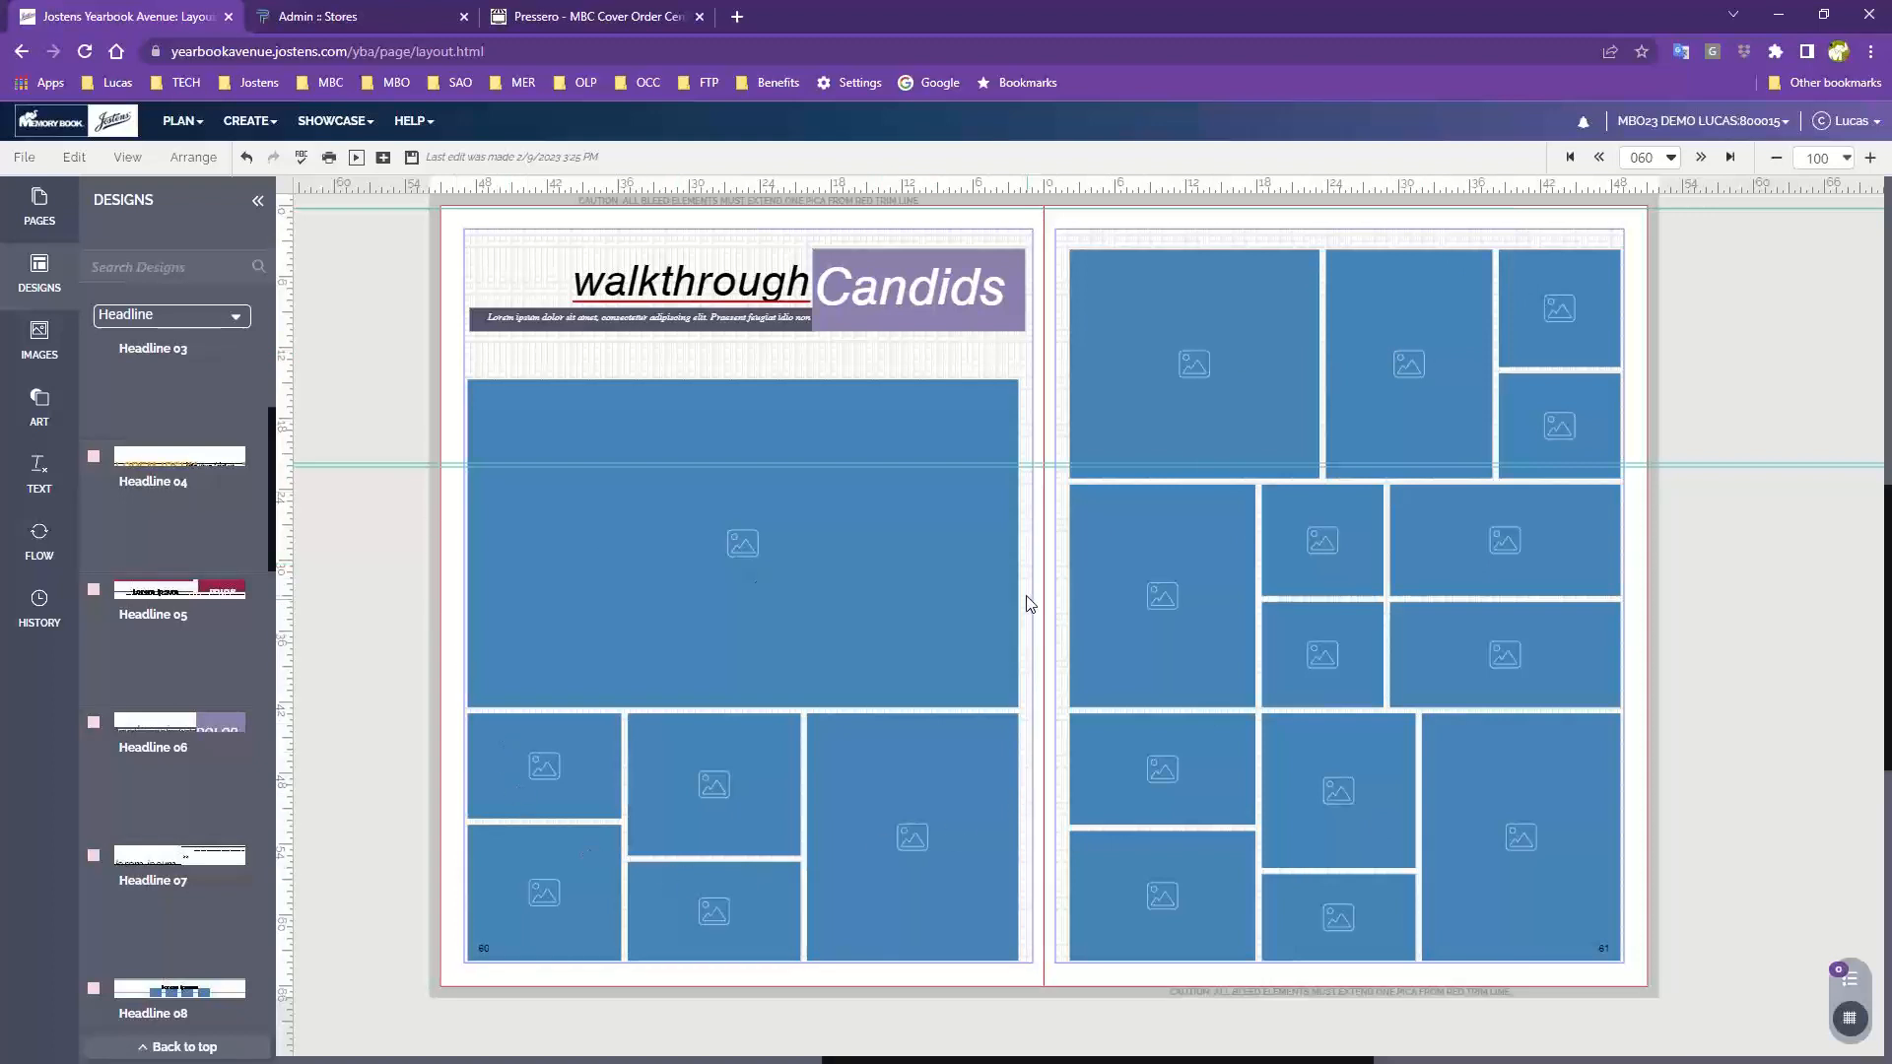
left_click_drag(1025, 595, 550, 917)
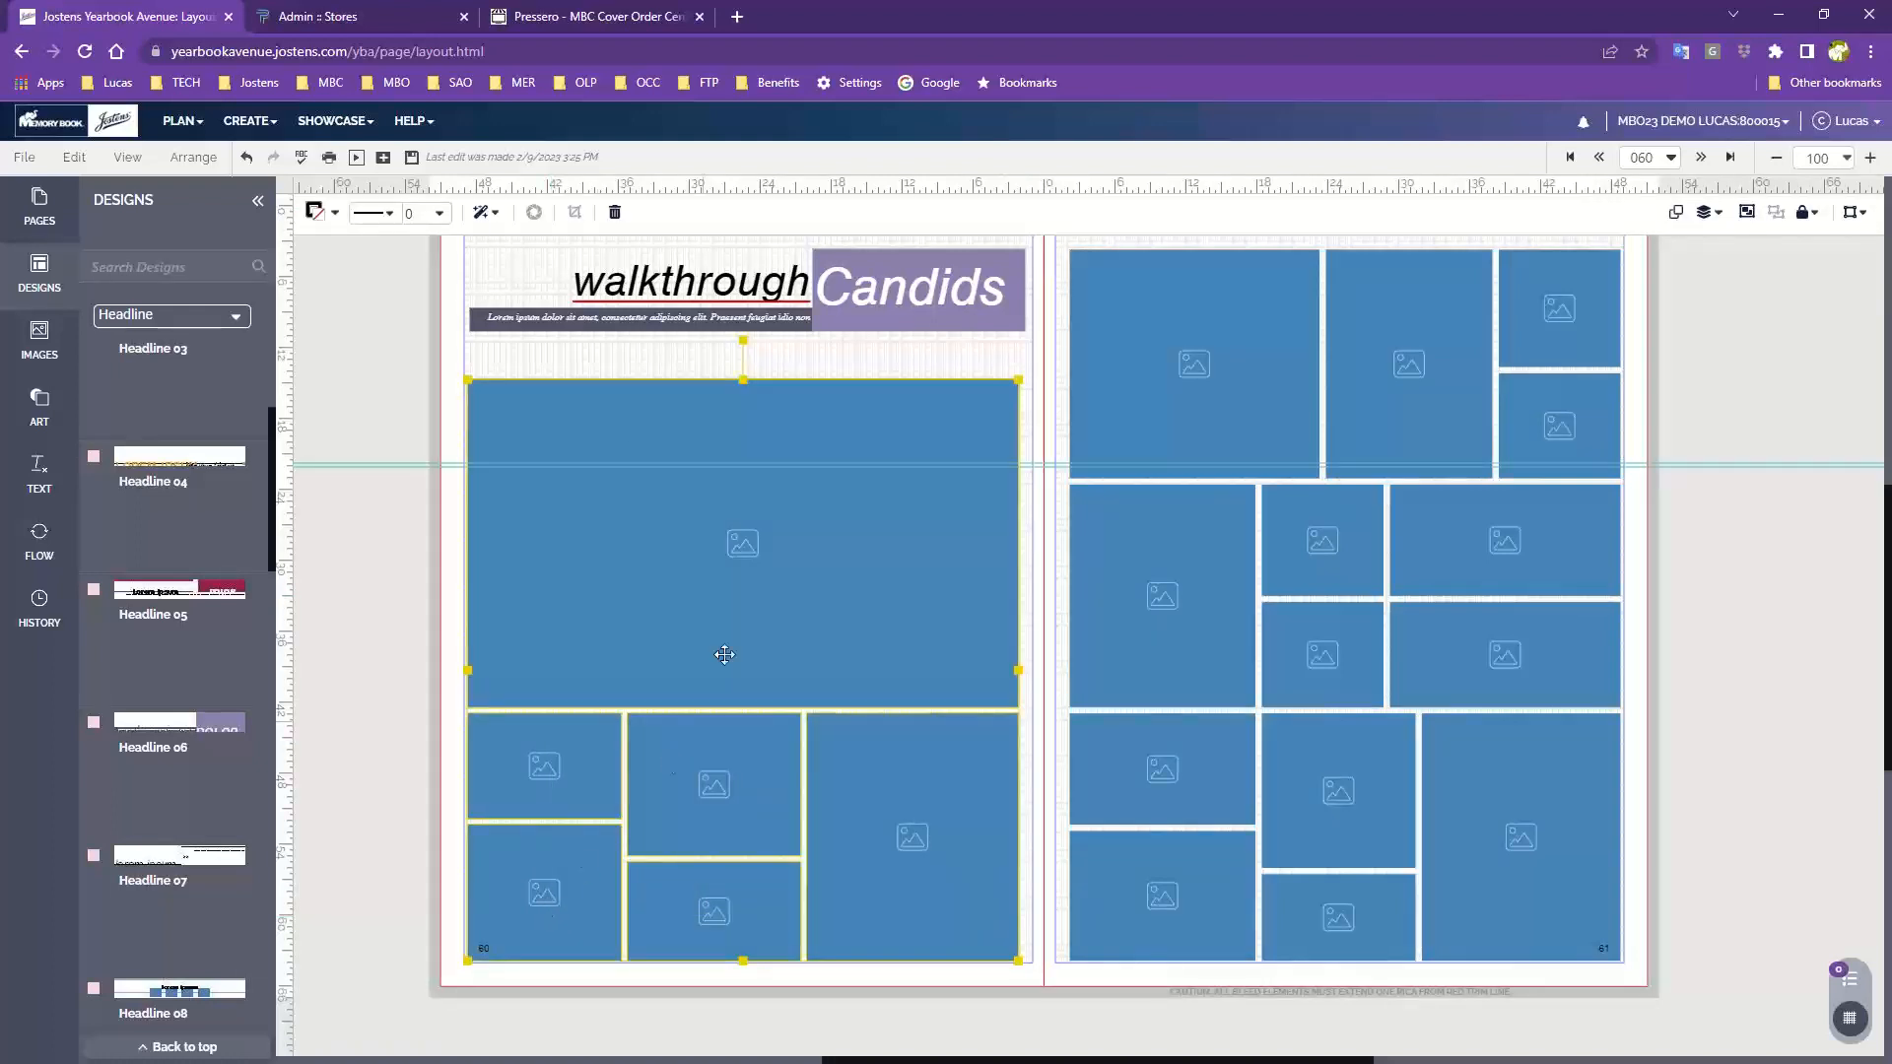
left_click(485, 213)
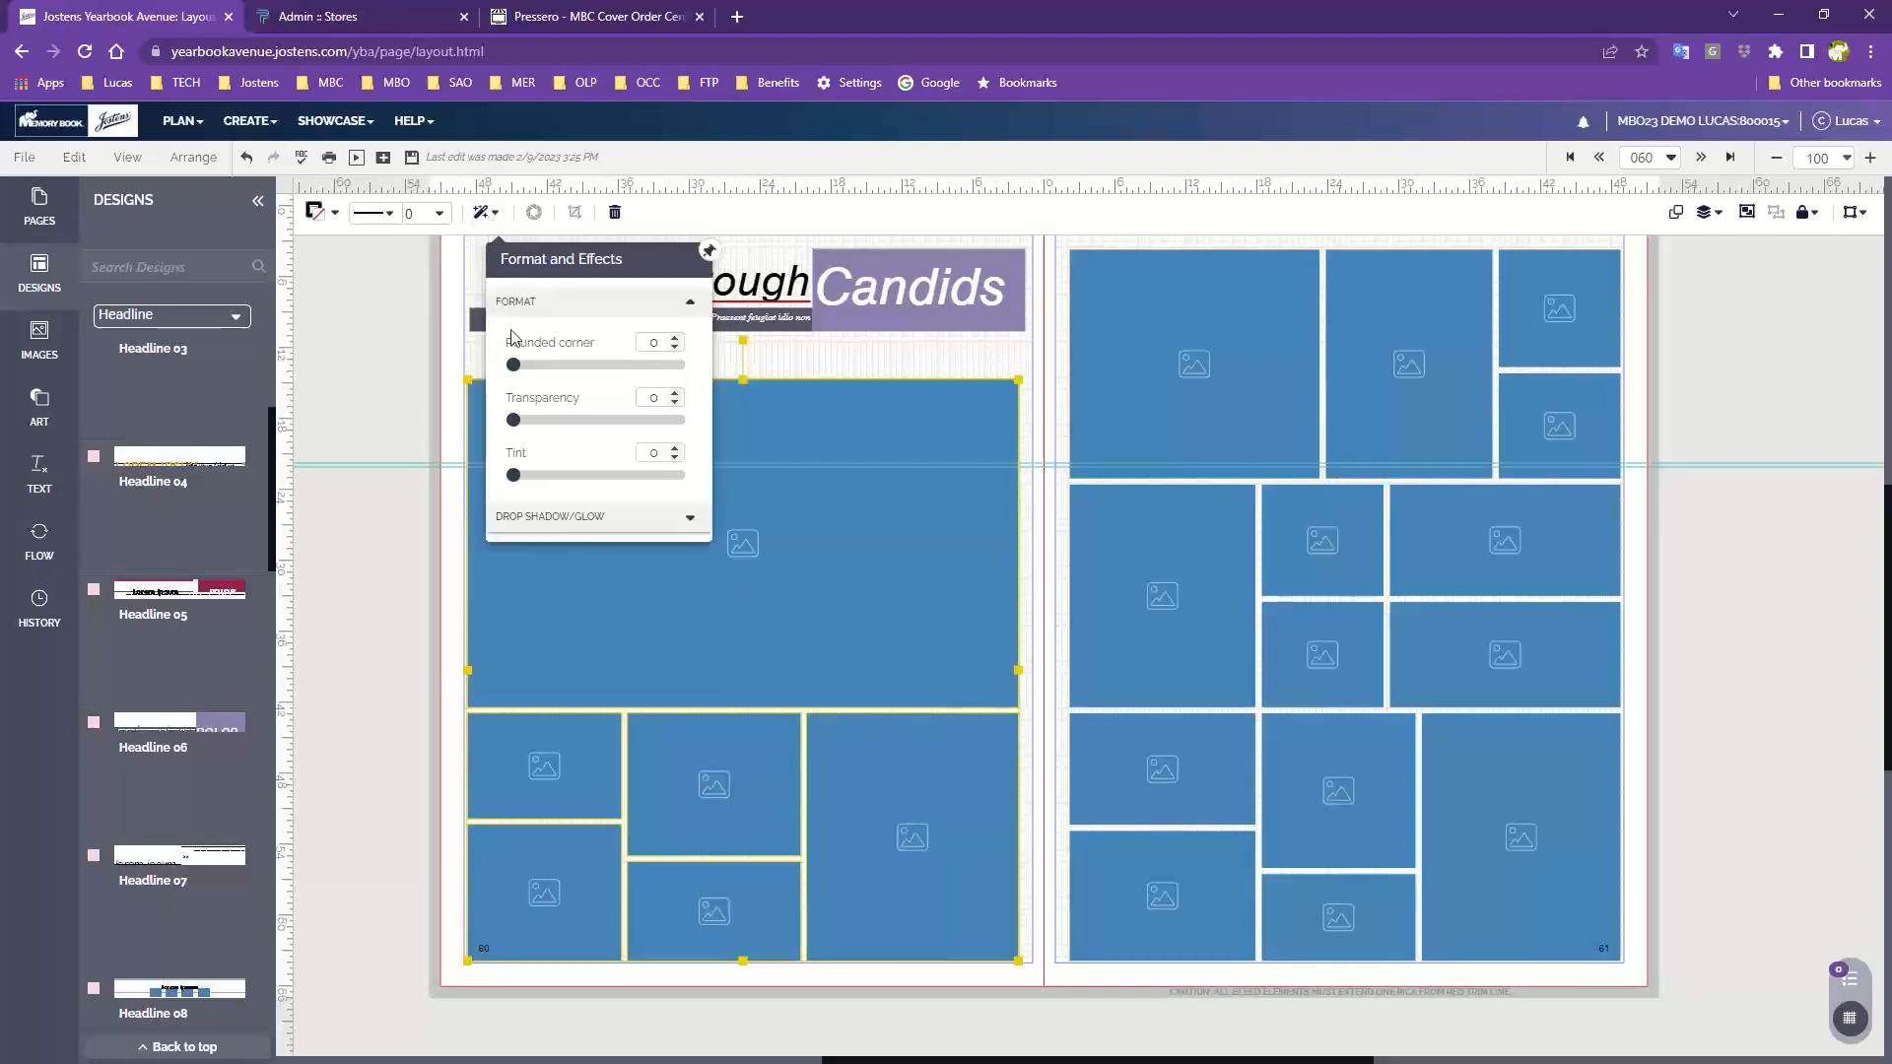
left_click_drag(512, 365, 598, 366)
left_click(795, 362)
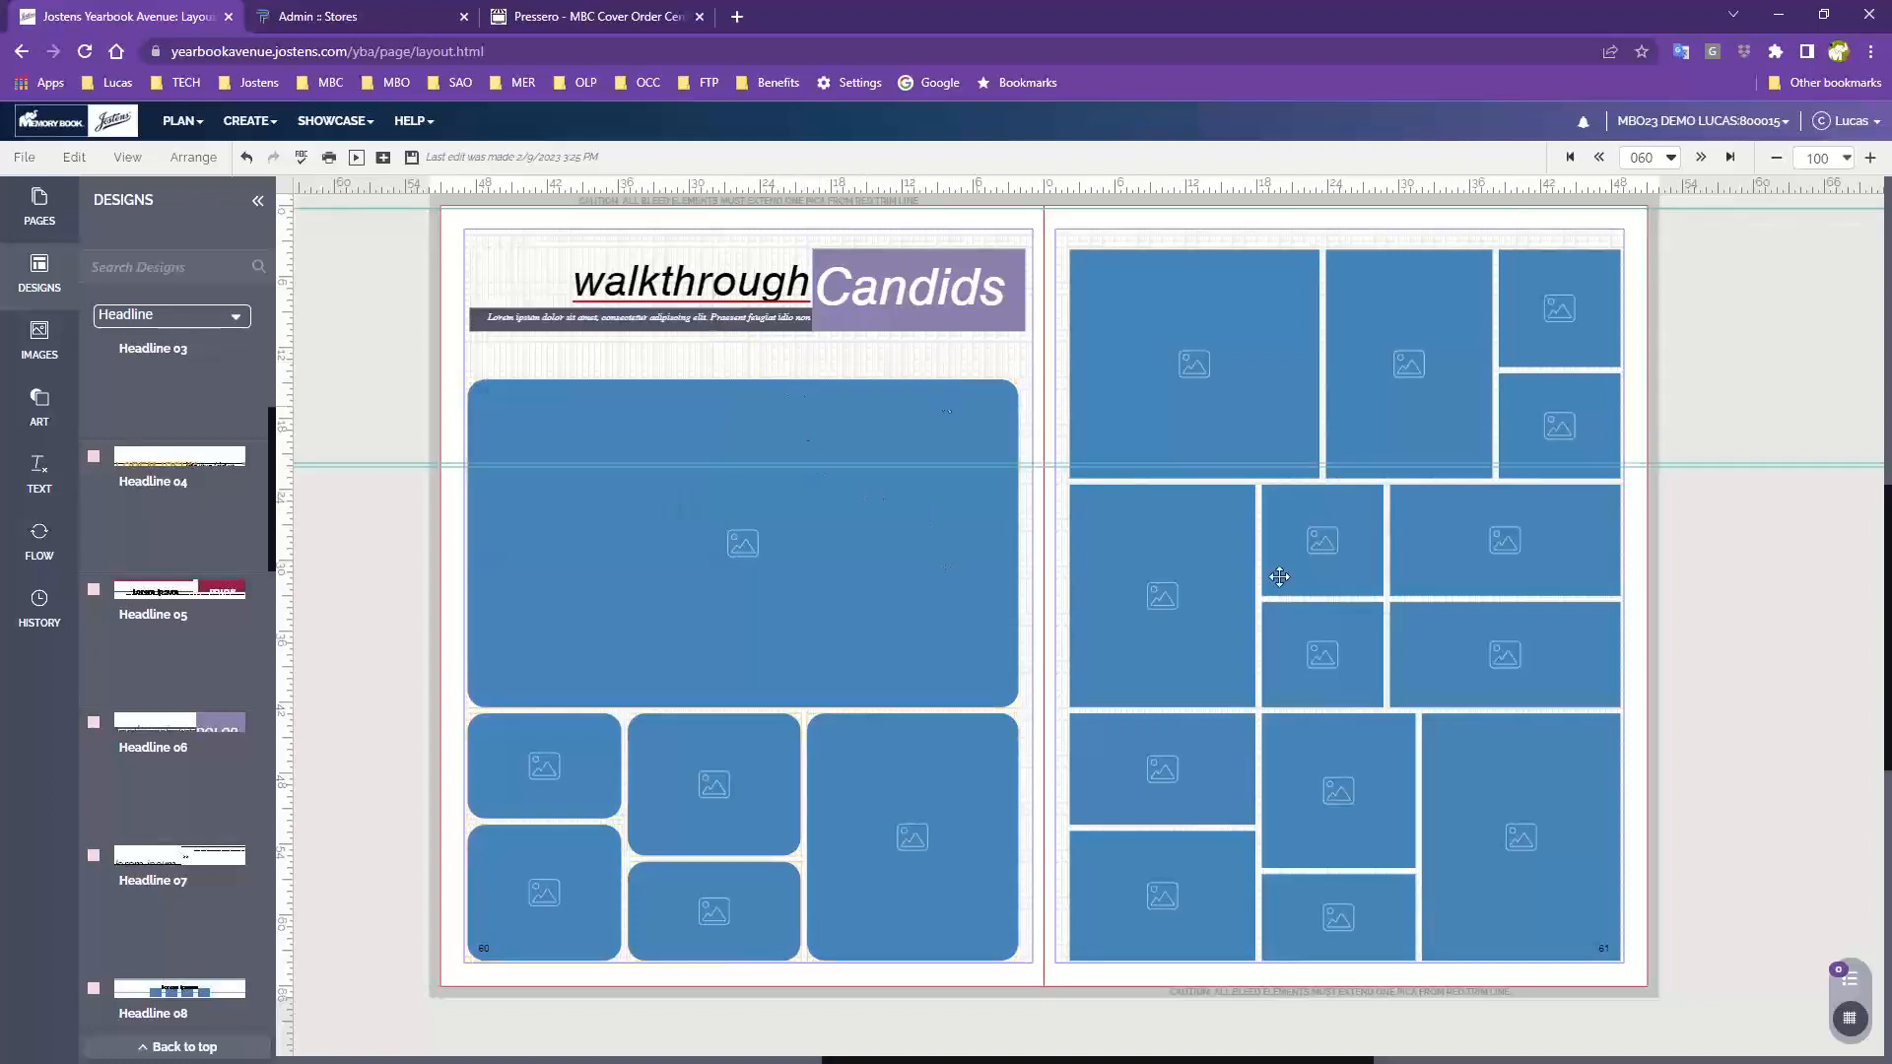
Select all photo frames on page 61 and round their corners to 18 with Format and Effects
left_click_drag(1062, 371, 1549, 874)
left_click_drag(1055, 293, 1555, 912)
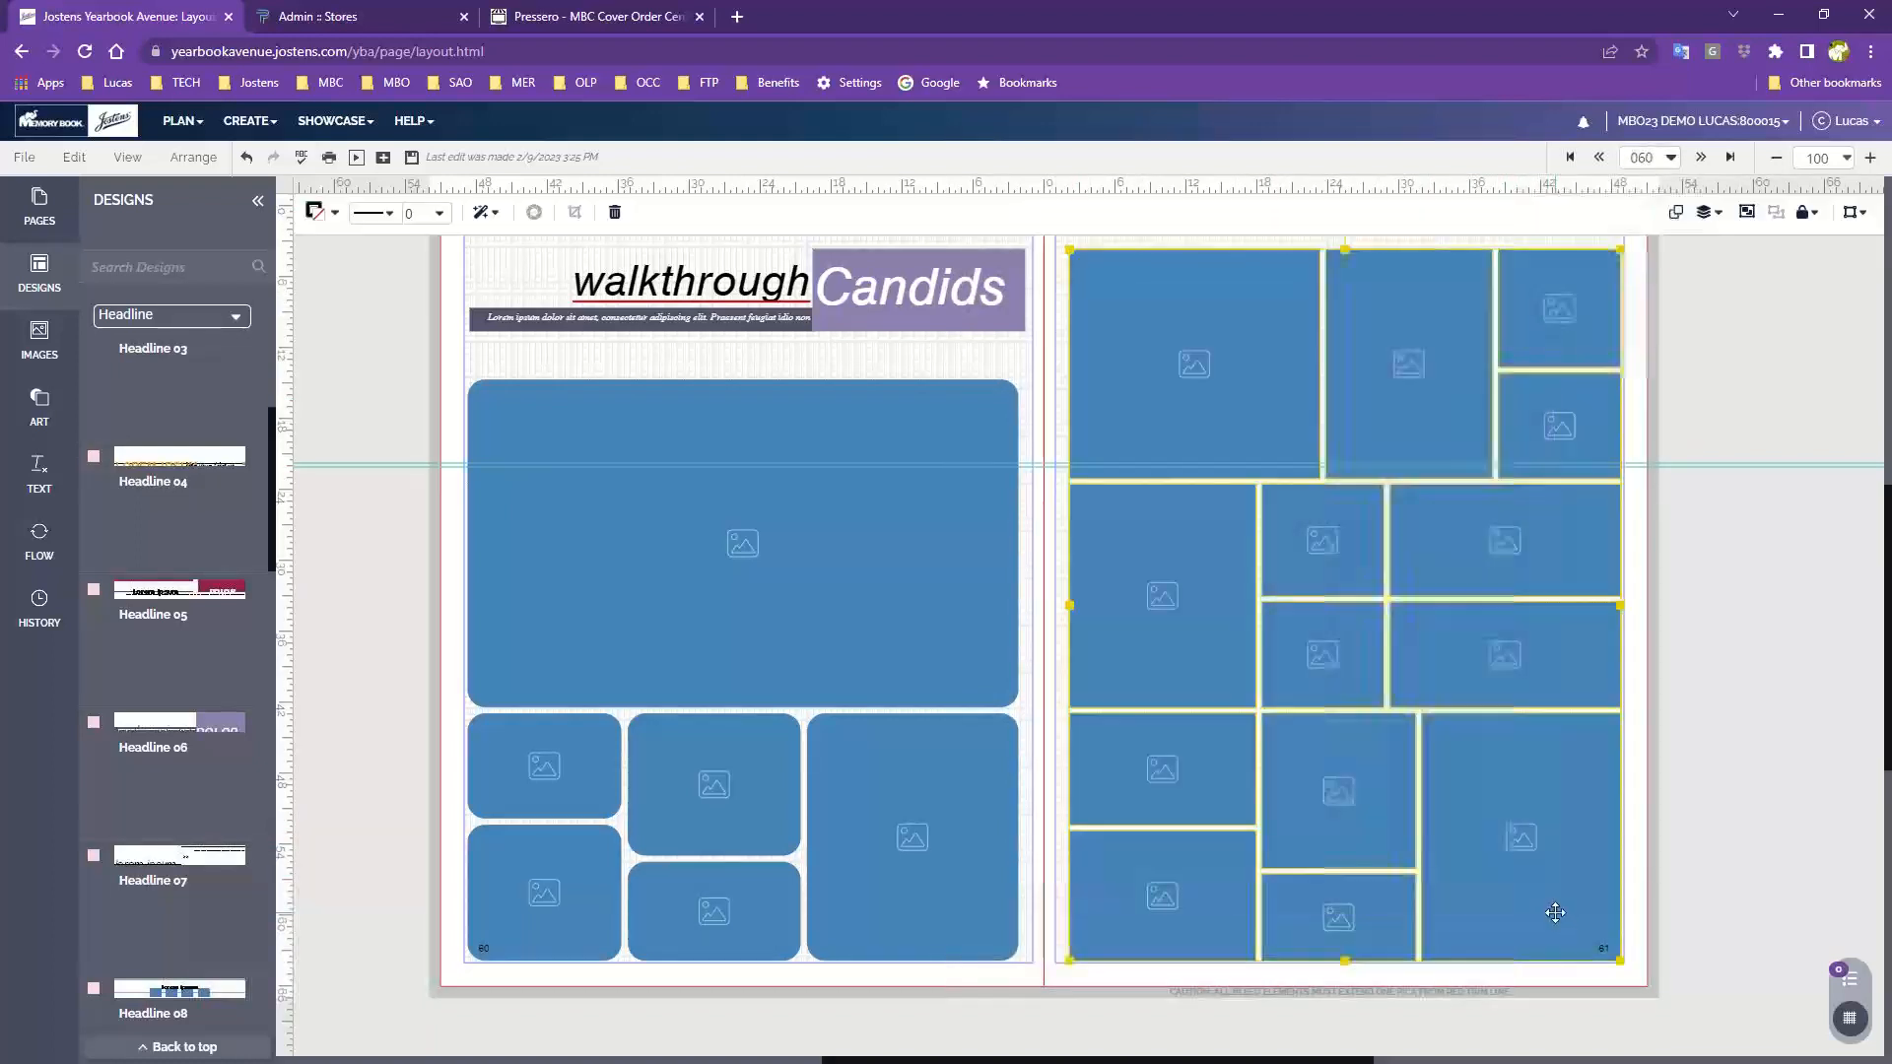
left_click(484, 217)
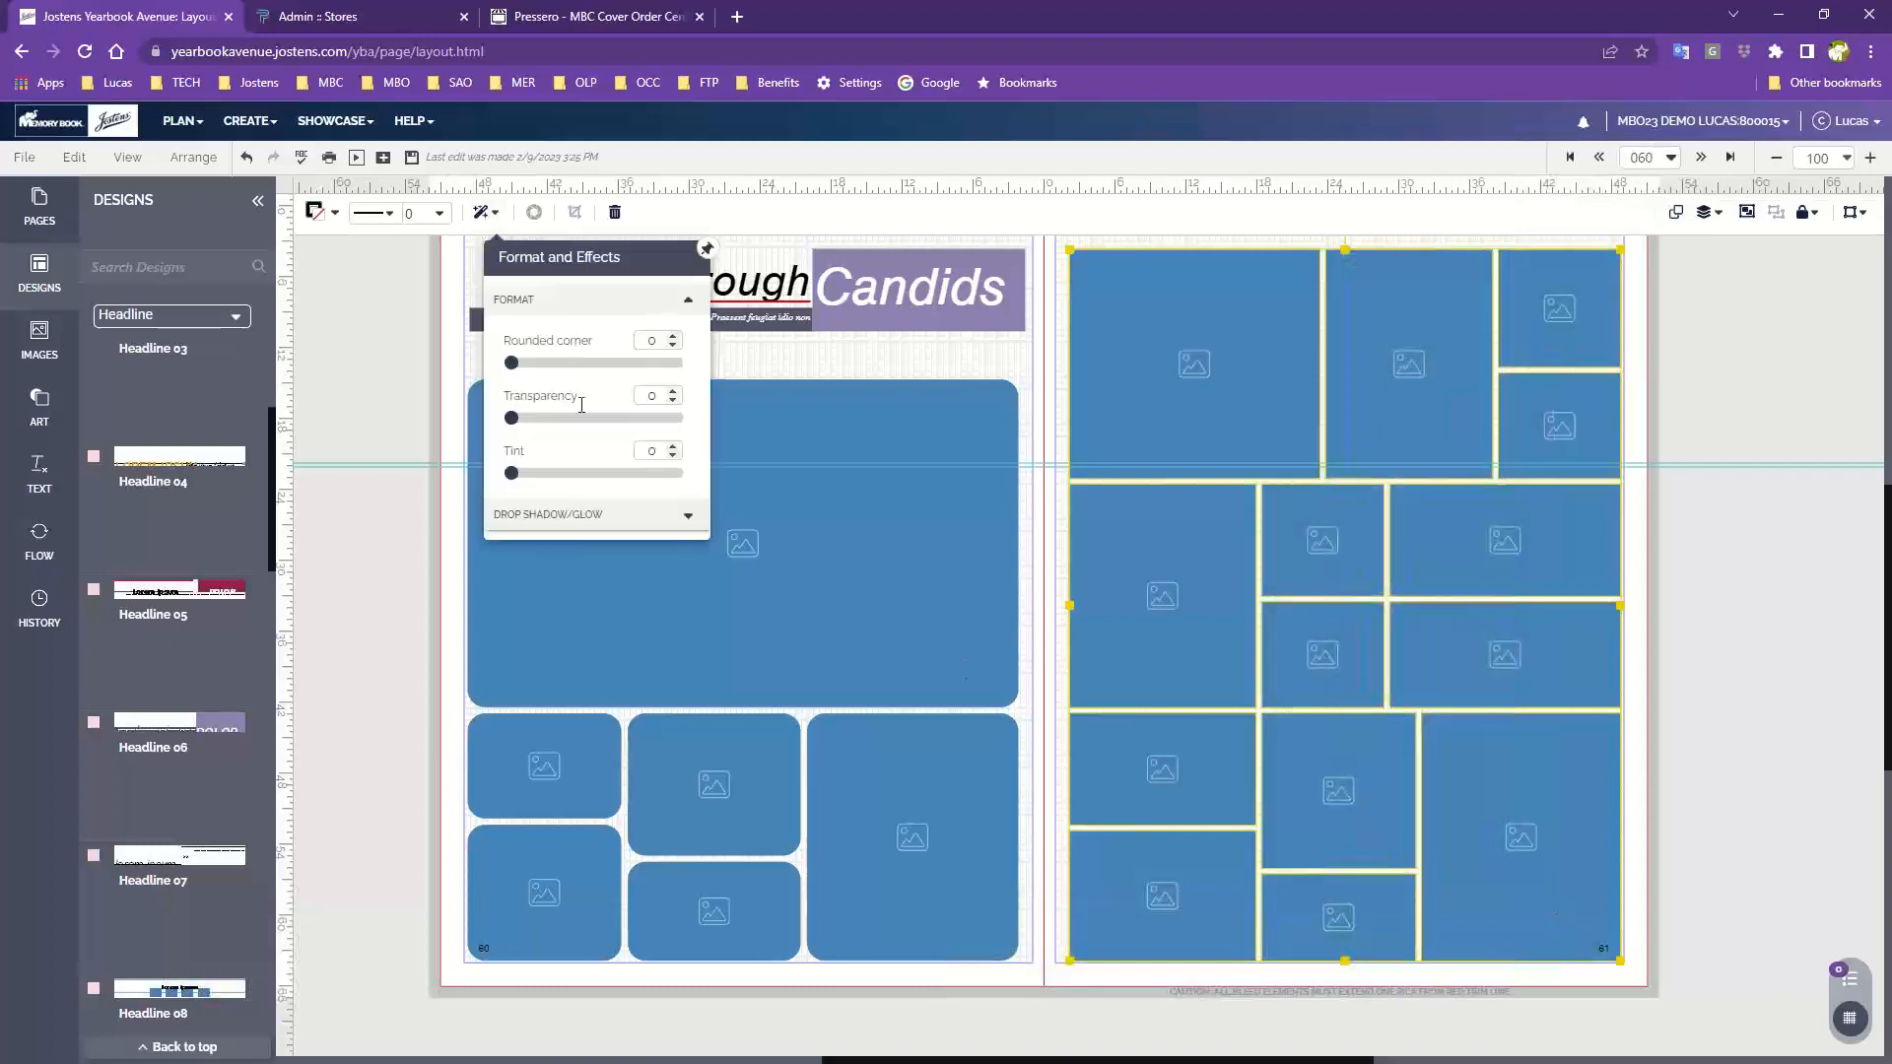
left_click_drag(512, 361, 596, 362)
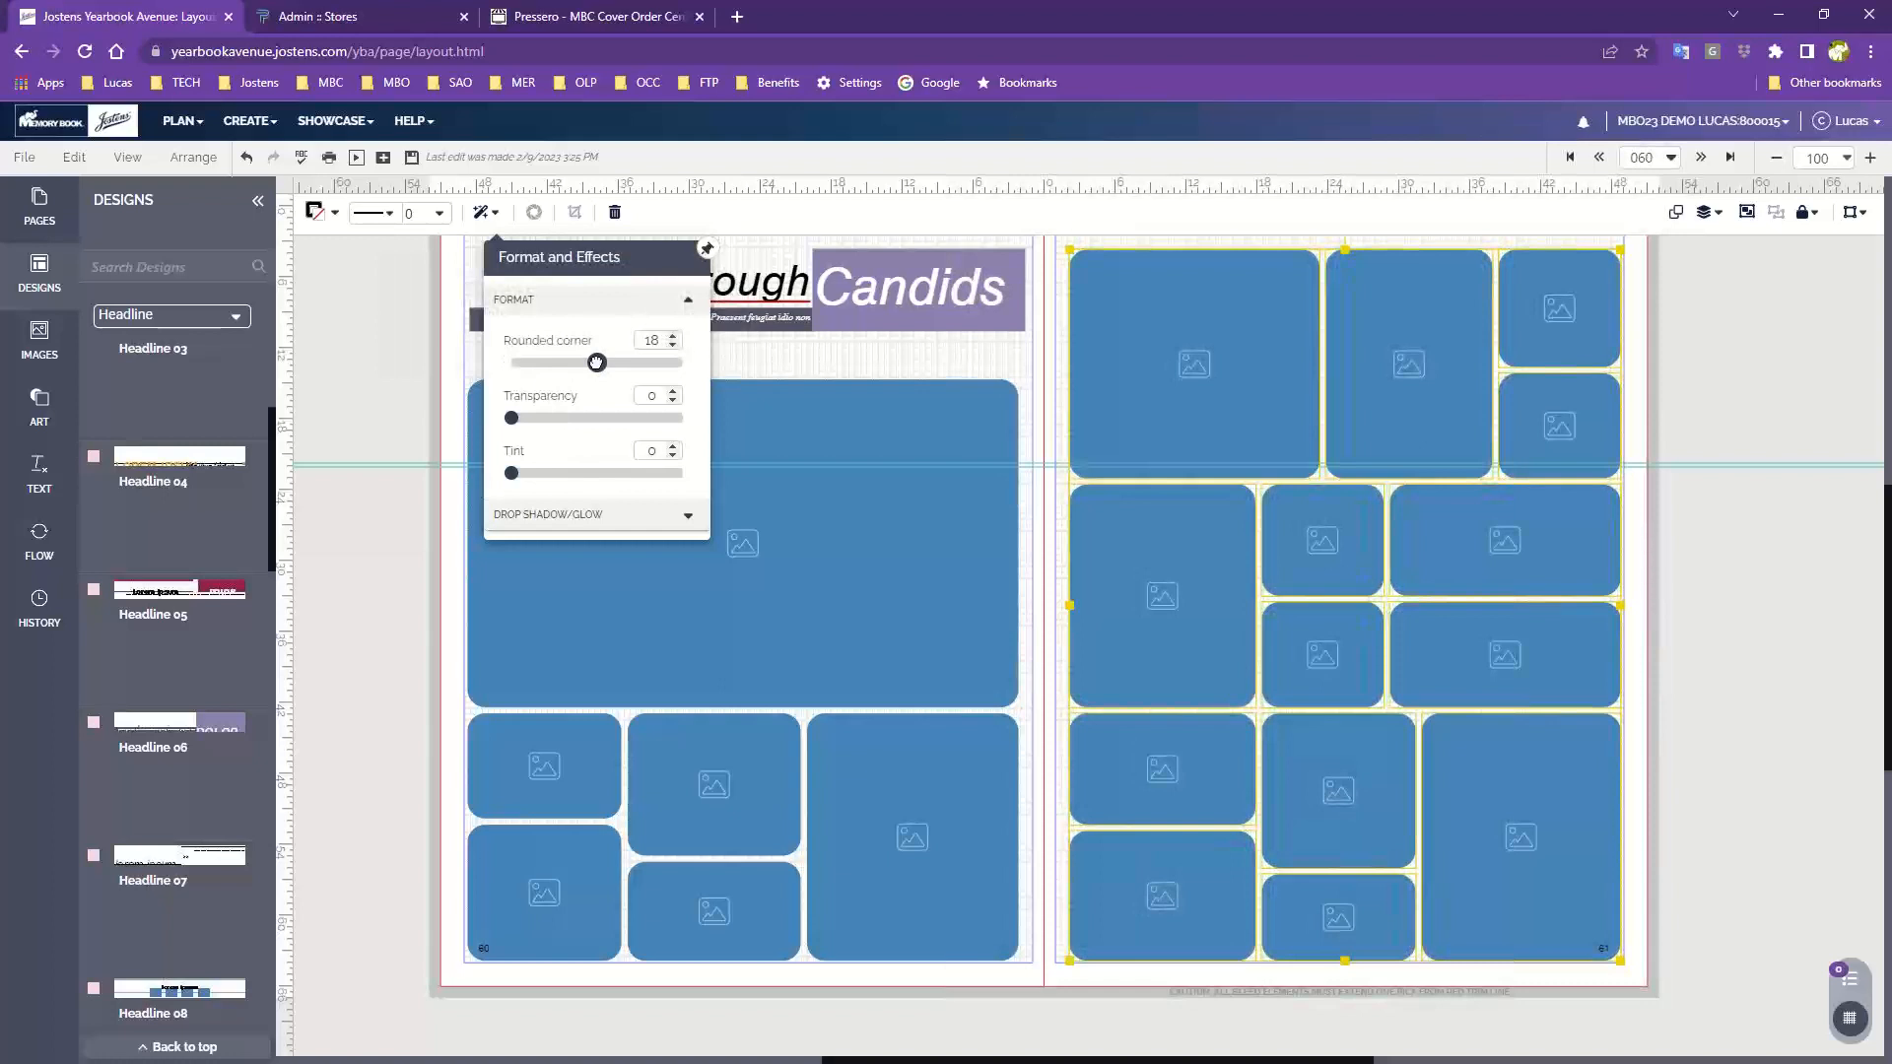
left_click(463, 358)
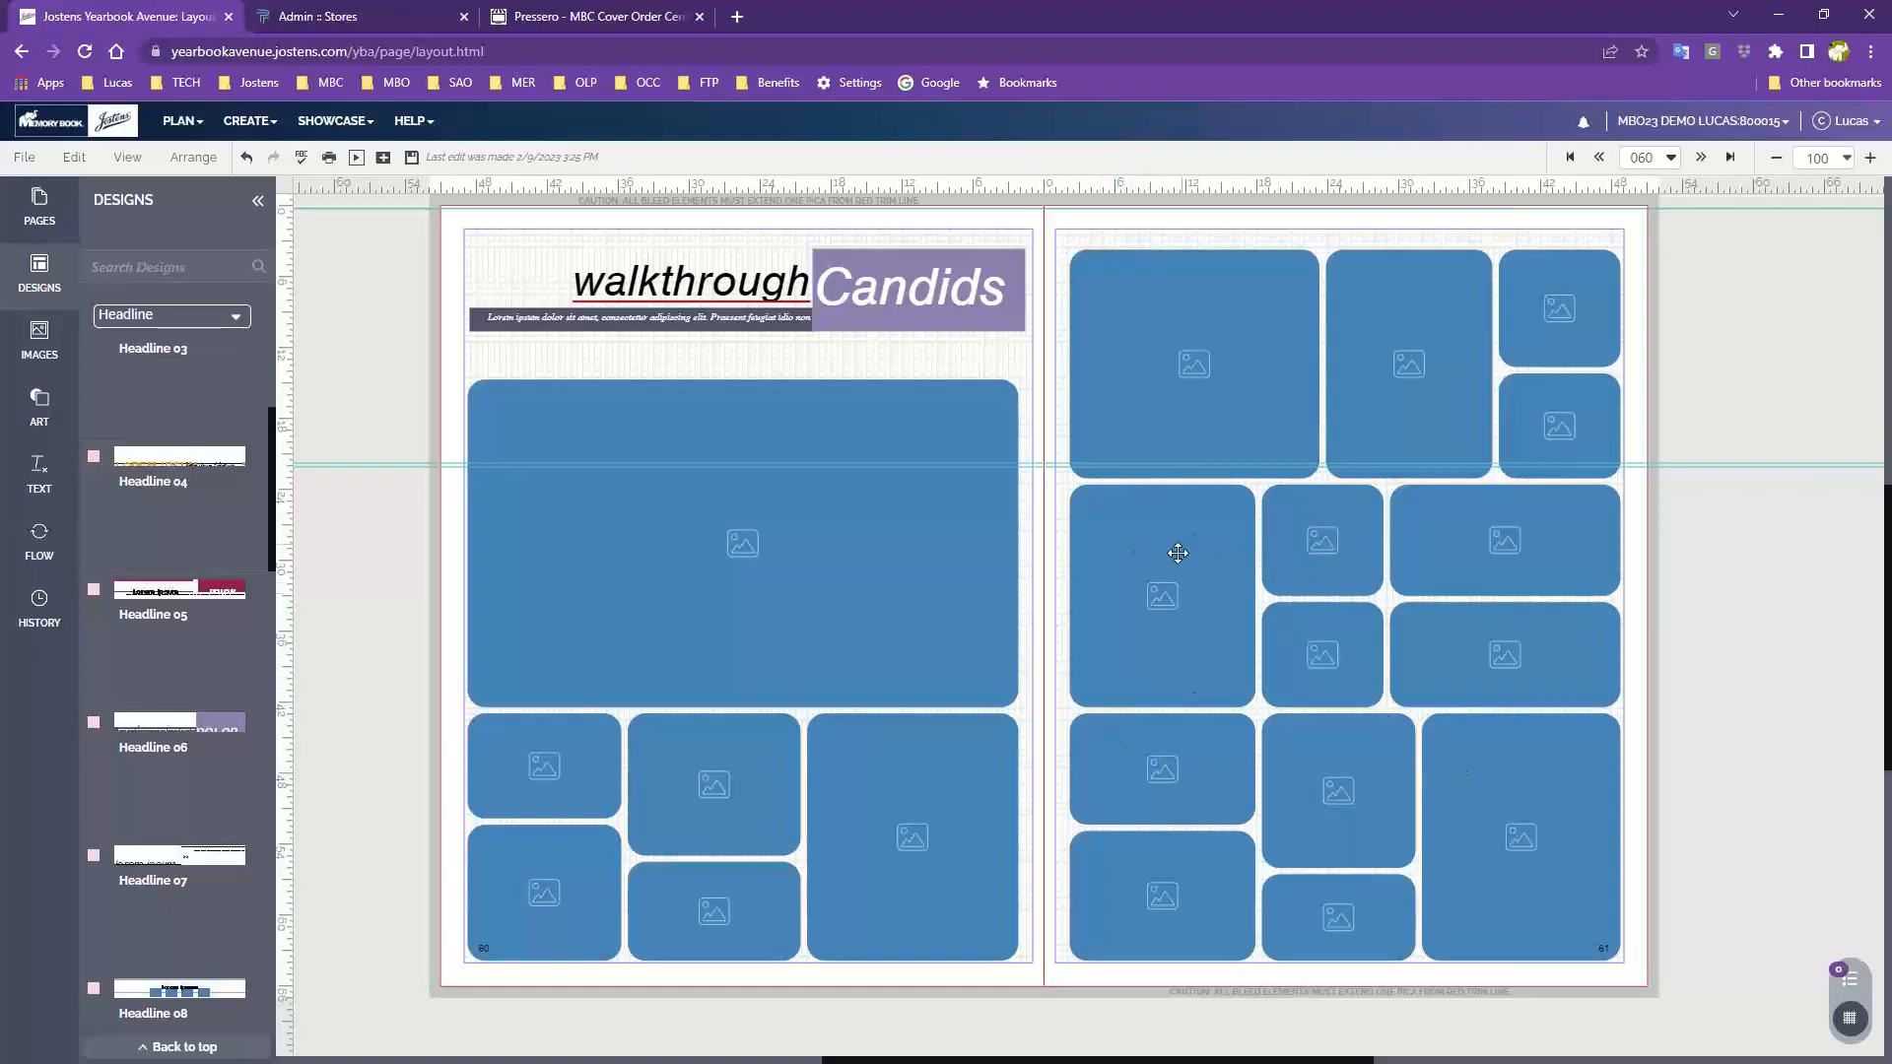
Replace the middle-left photo frame on page 61 with a Body Copy text box sized to fill its space
left_click(1158, 535)
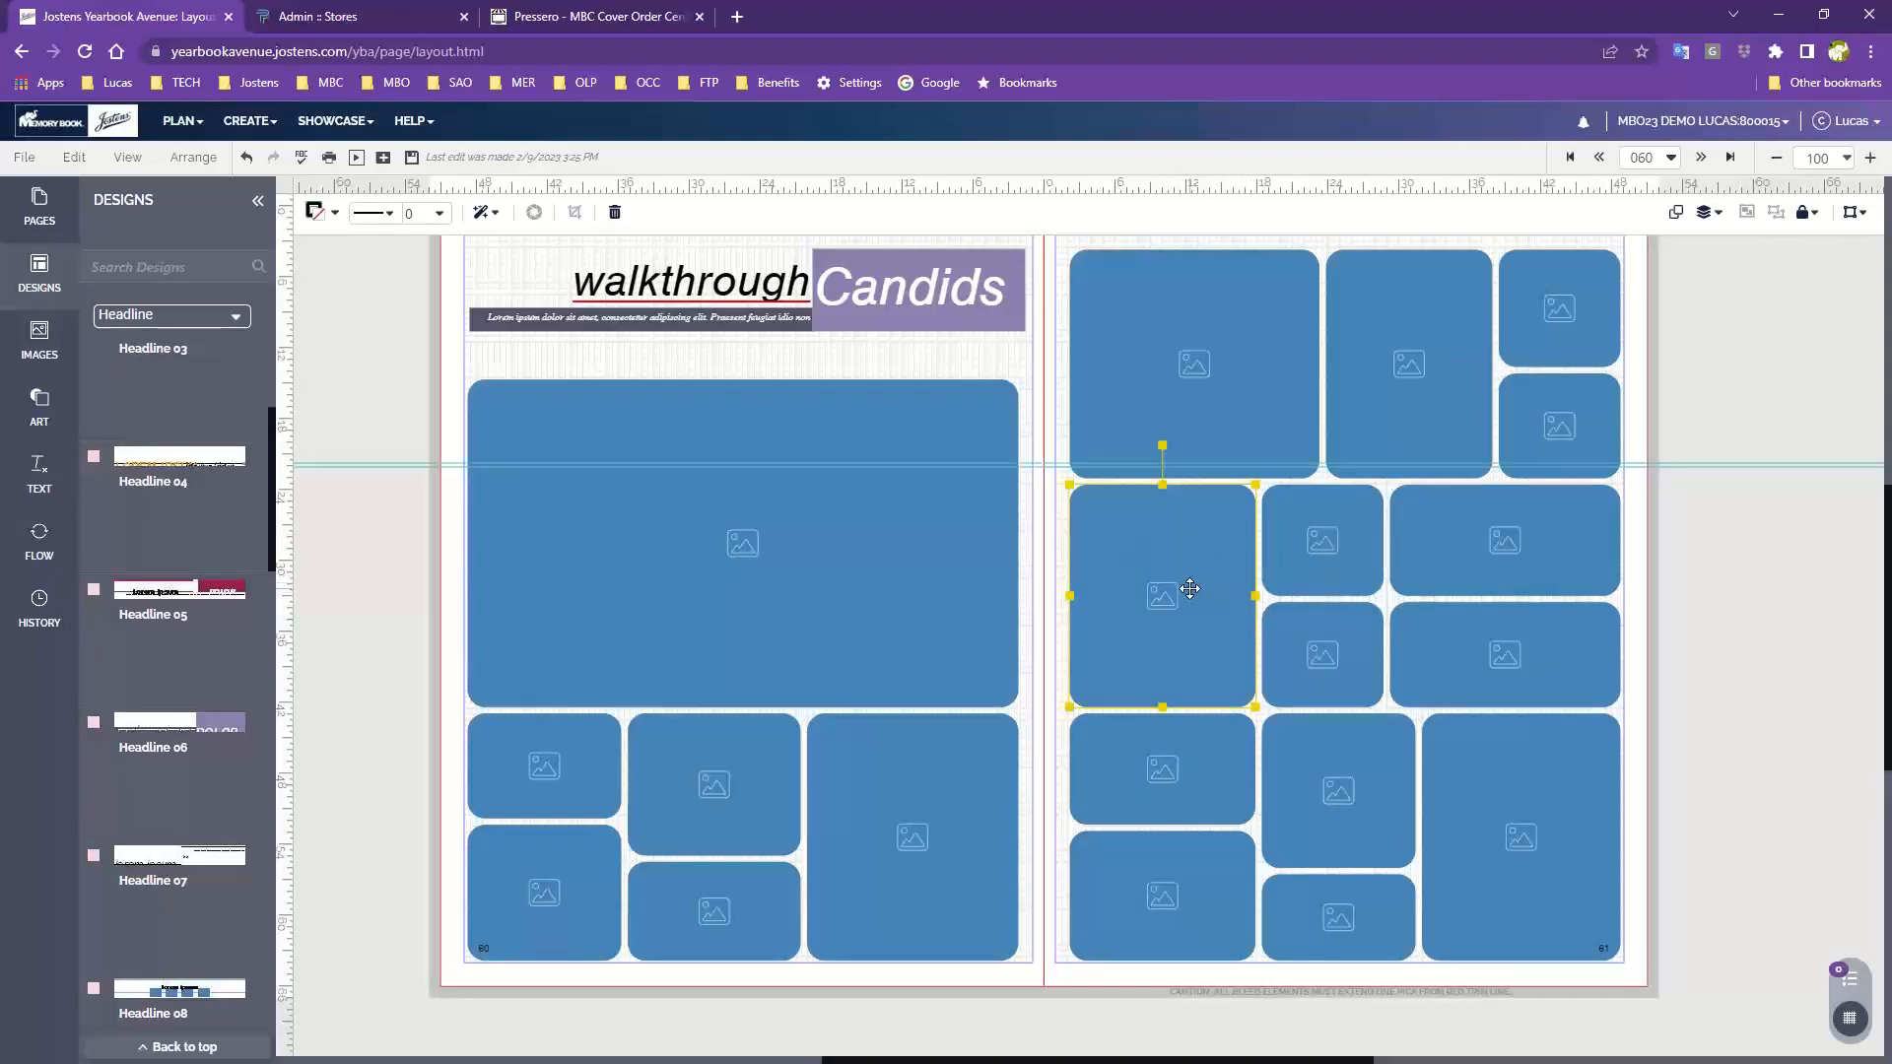
key("Delete")
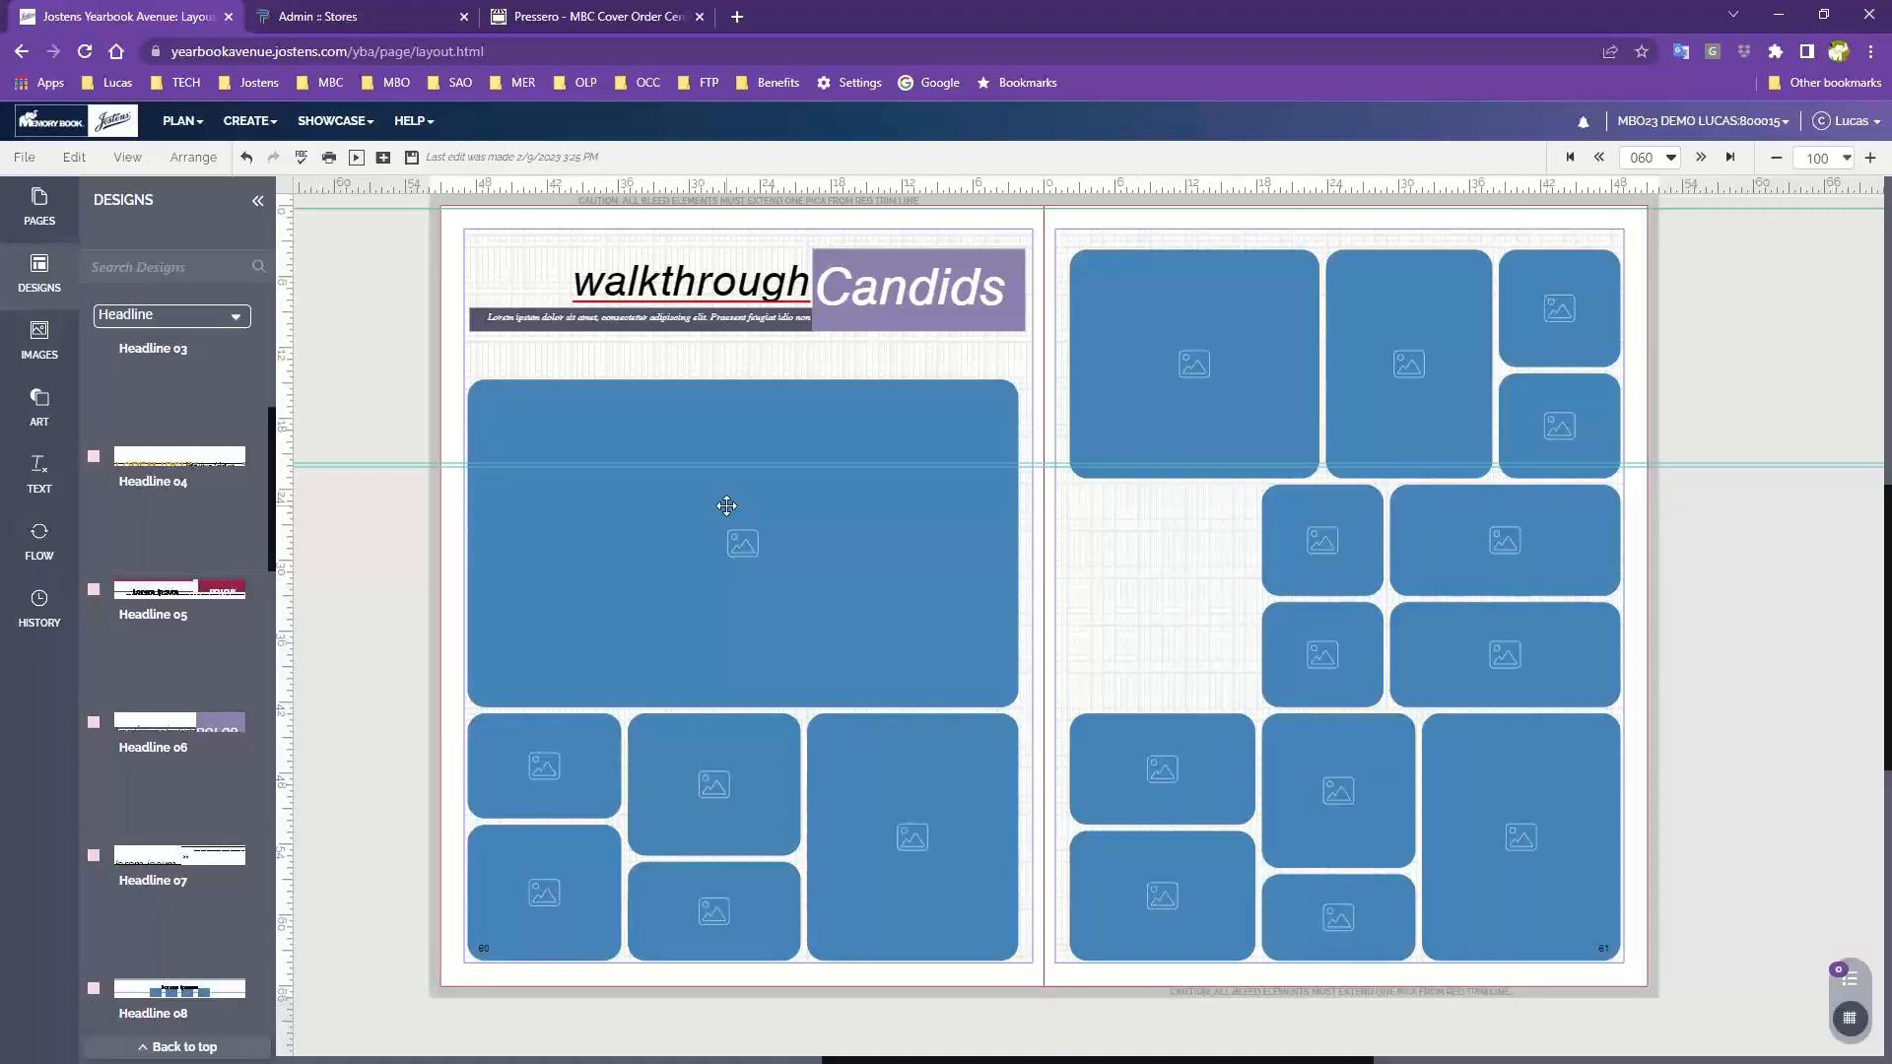
left_click(30, 487)
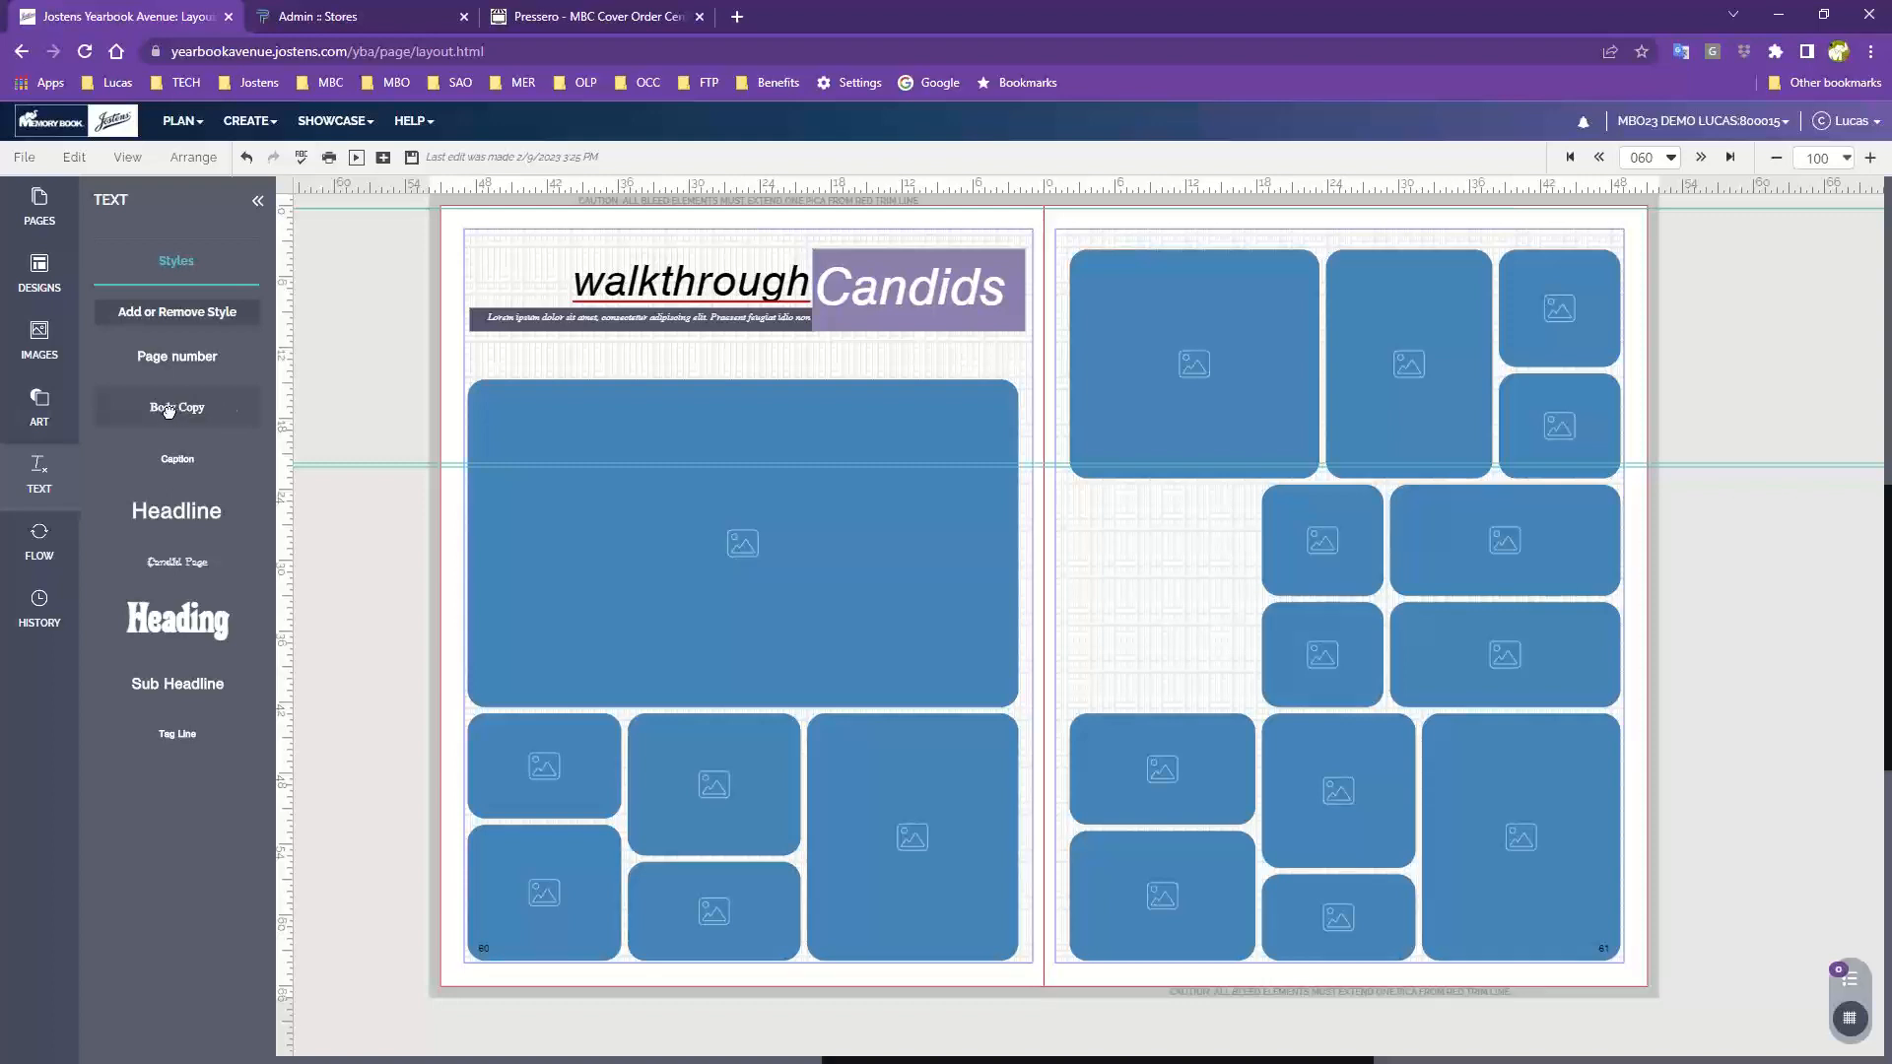
left_click_drag(169, 411, 1107, 511)
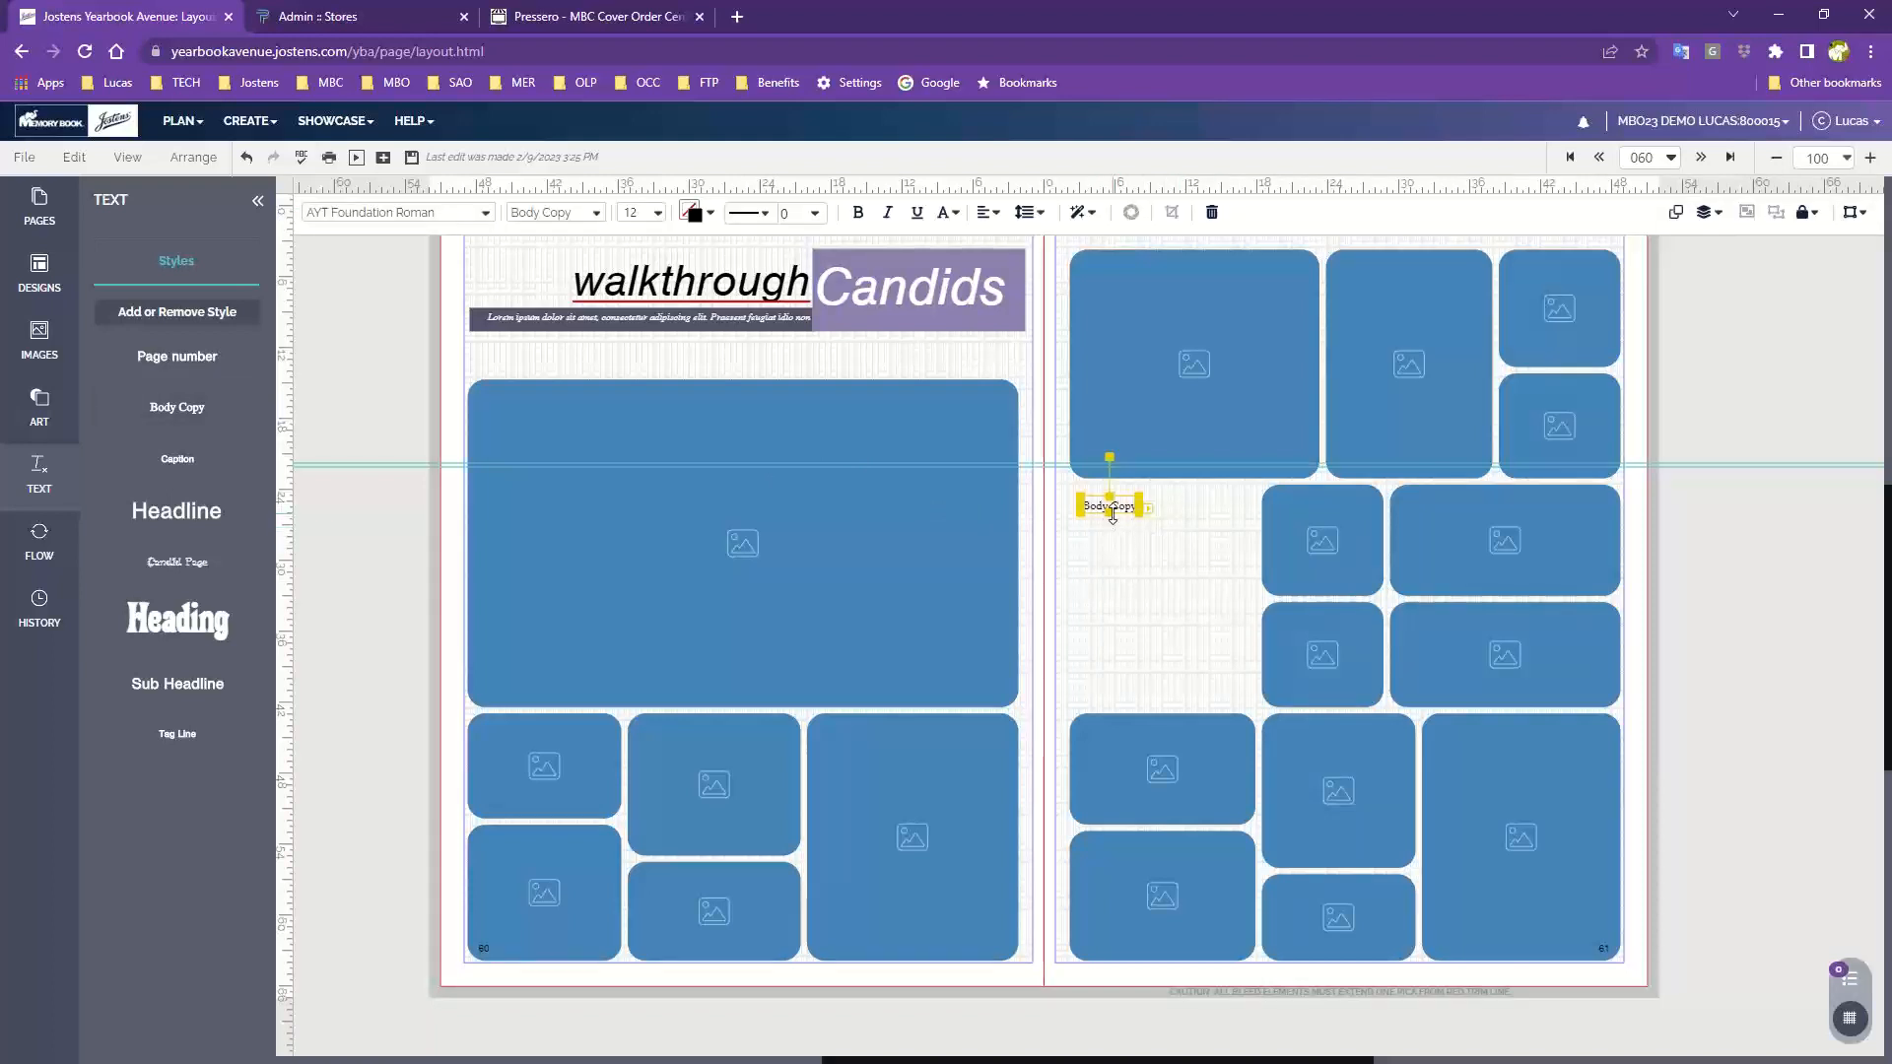
left_click_drag(1112, 511, 1110, 705)
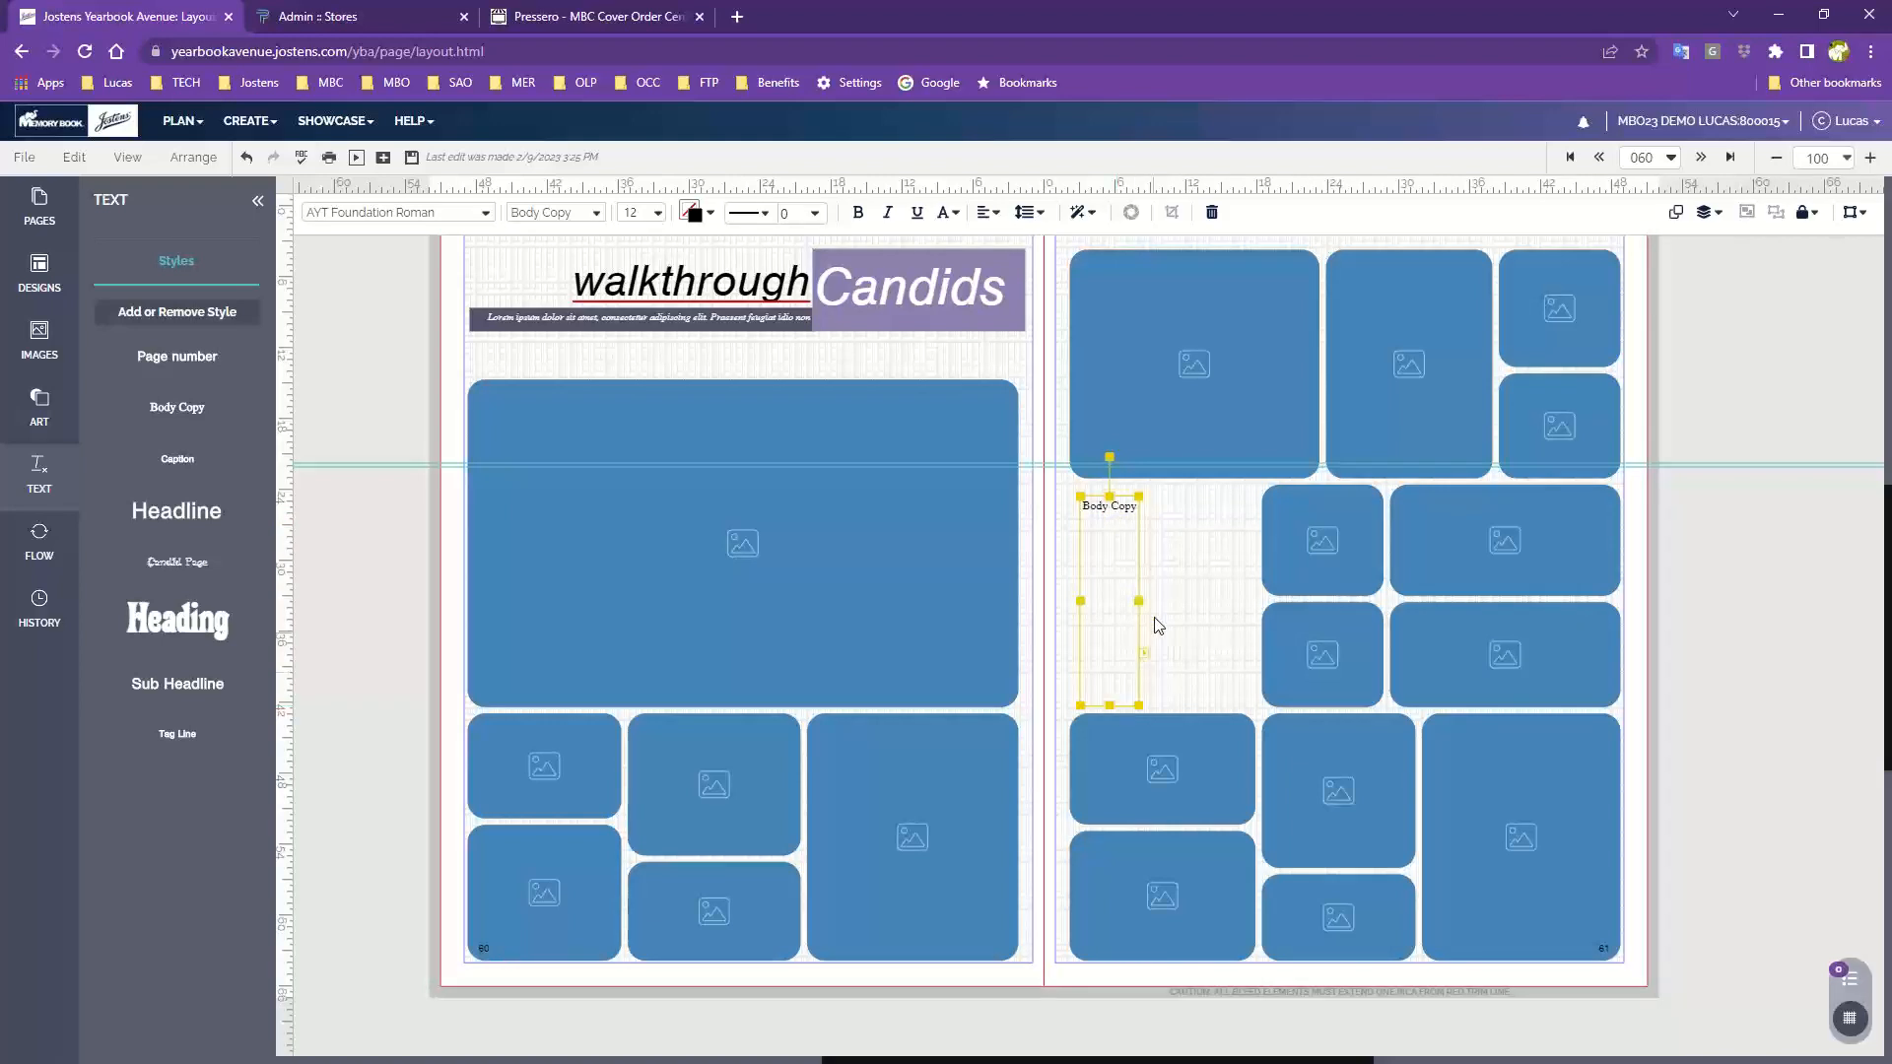
left_click_drag(1139, 600, 1252, 600)
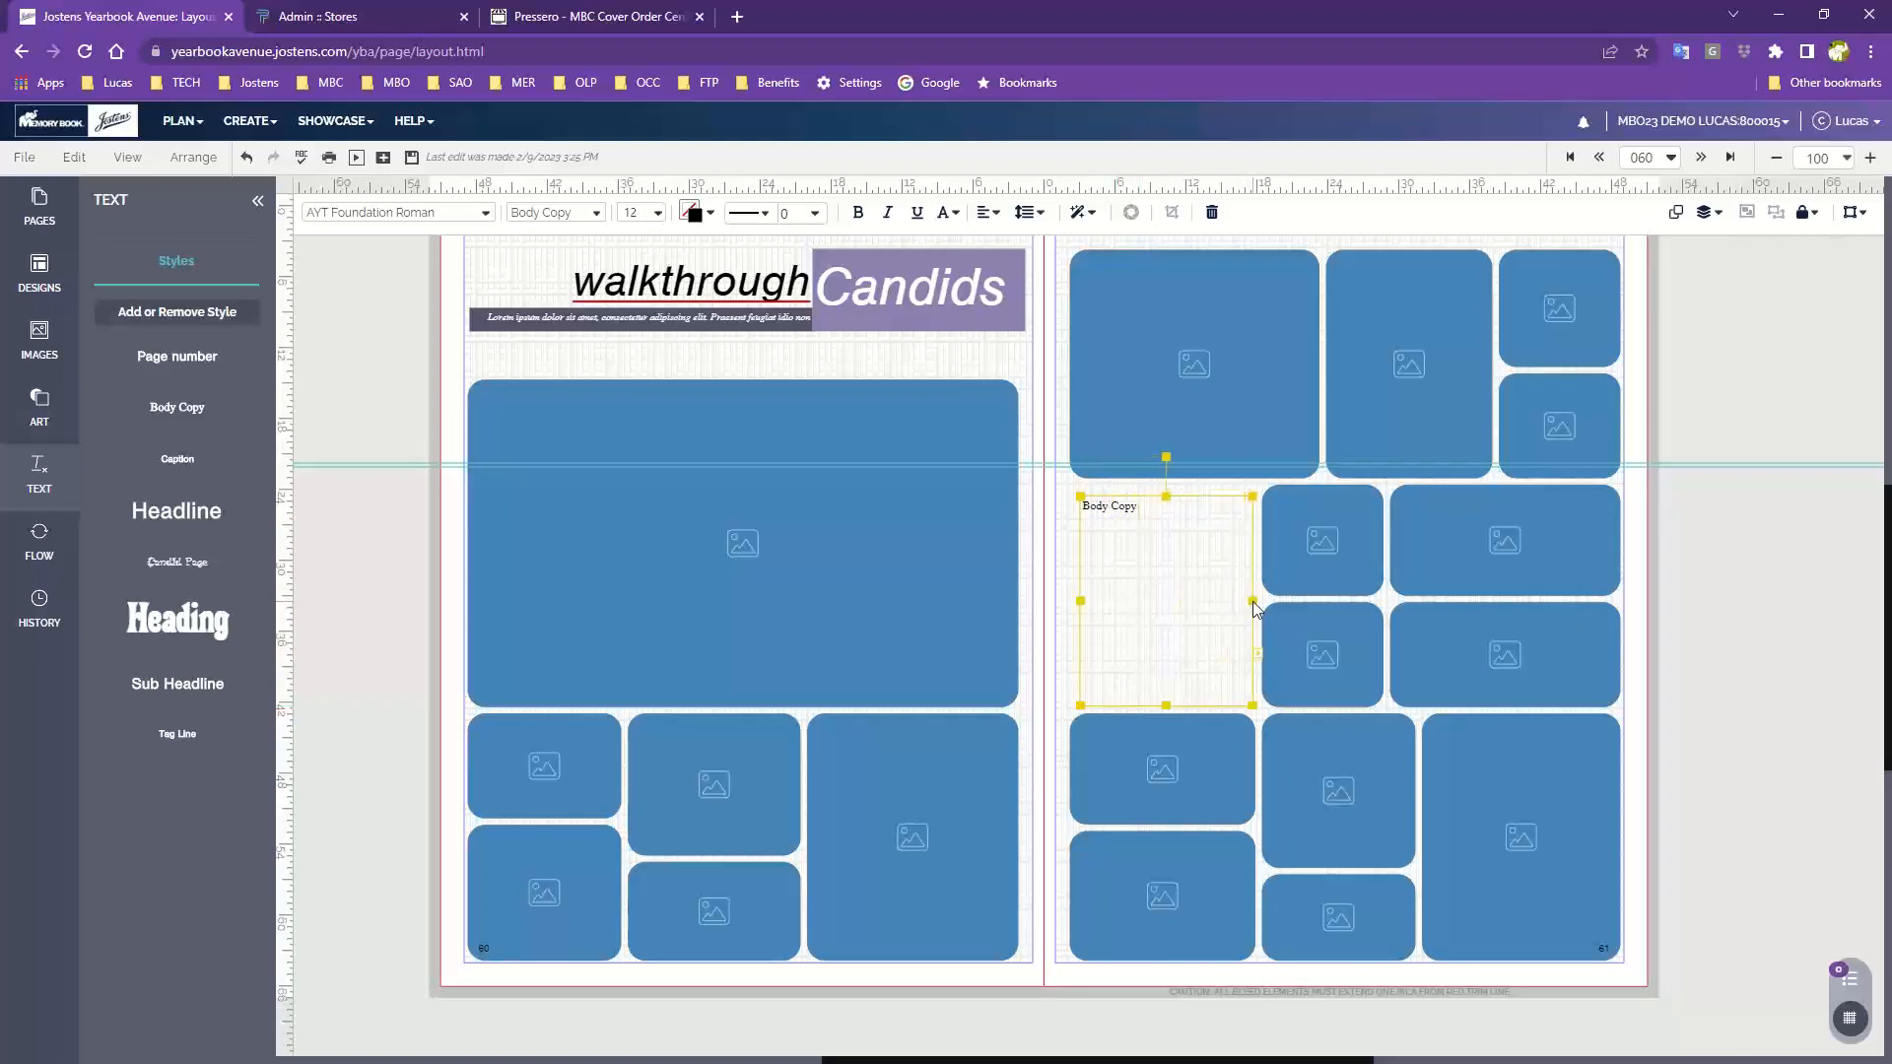
left_click_drag(1085, 602, 1076, 606)
left_click_drag(1162, 495, 1161, 486)
left_click(1052, 570)
left_click(1188, 573)
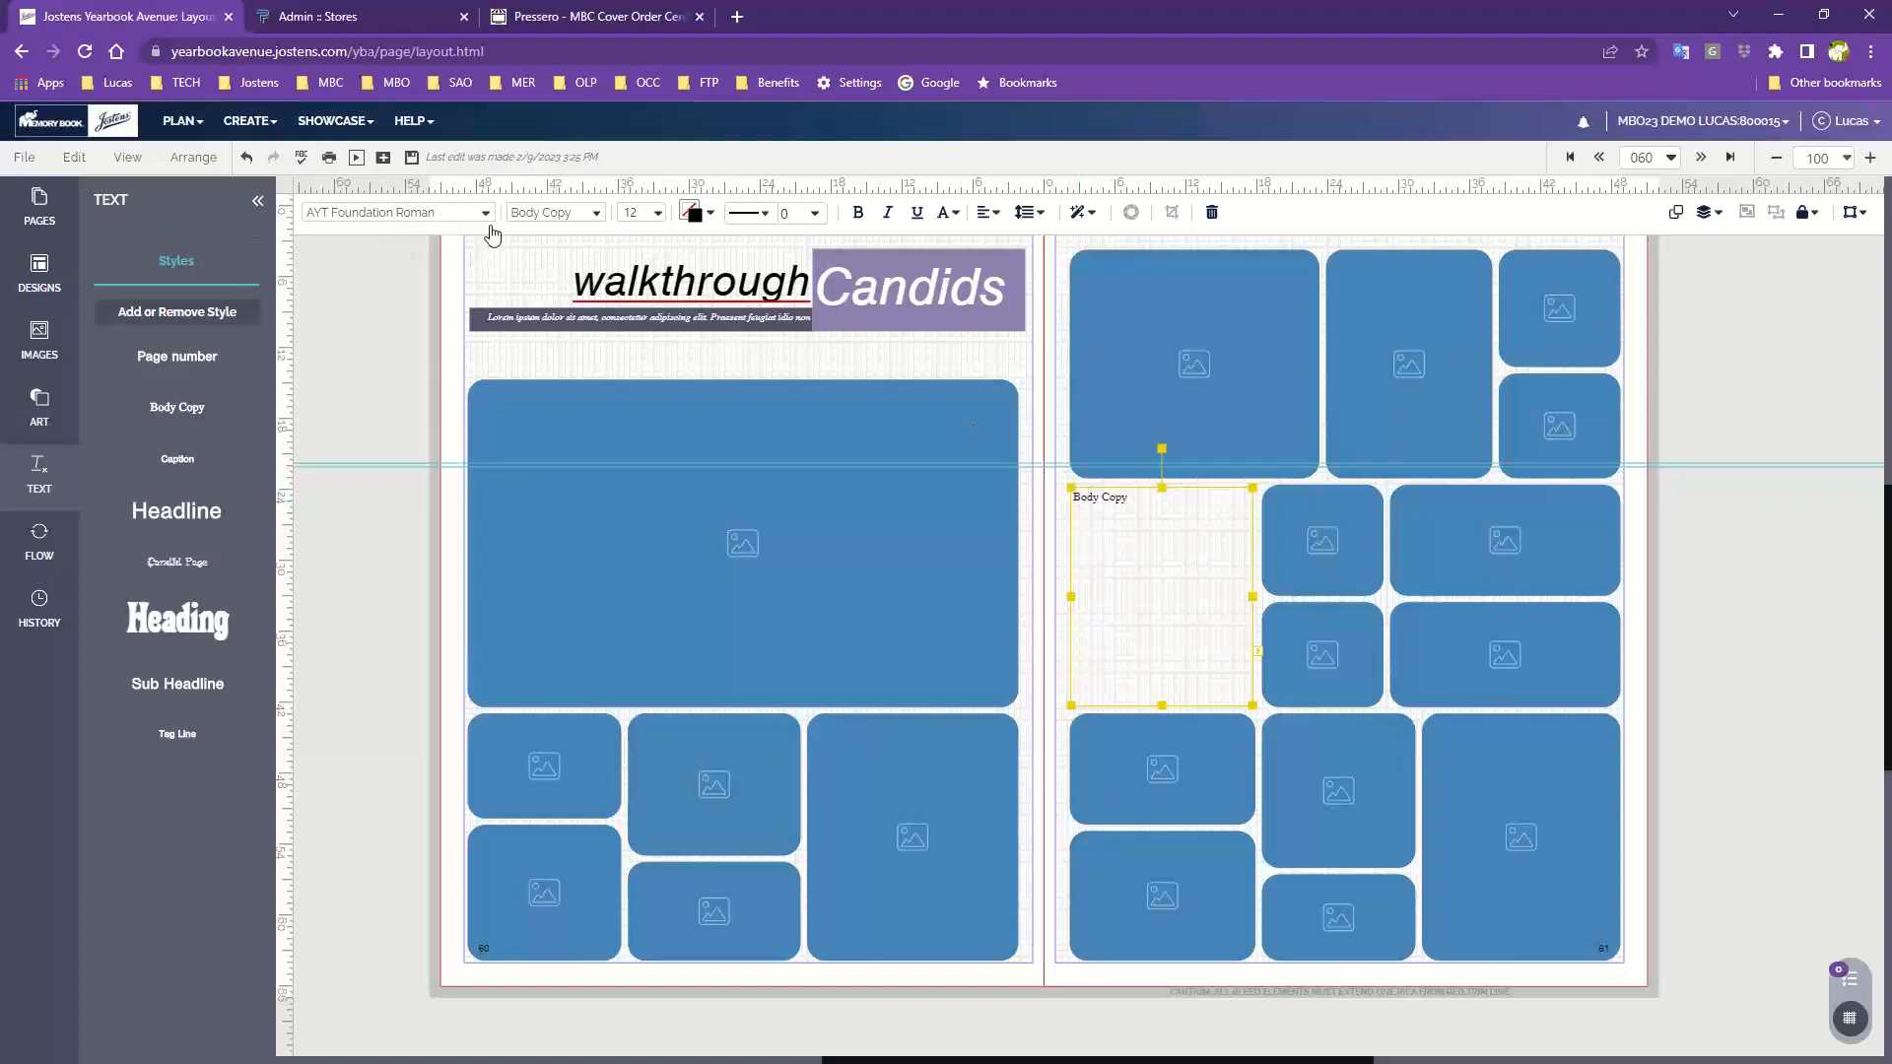
Set the text box's font to AYT Amperstencil at size 14
left_click(394, 213)
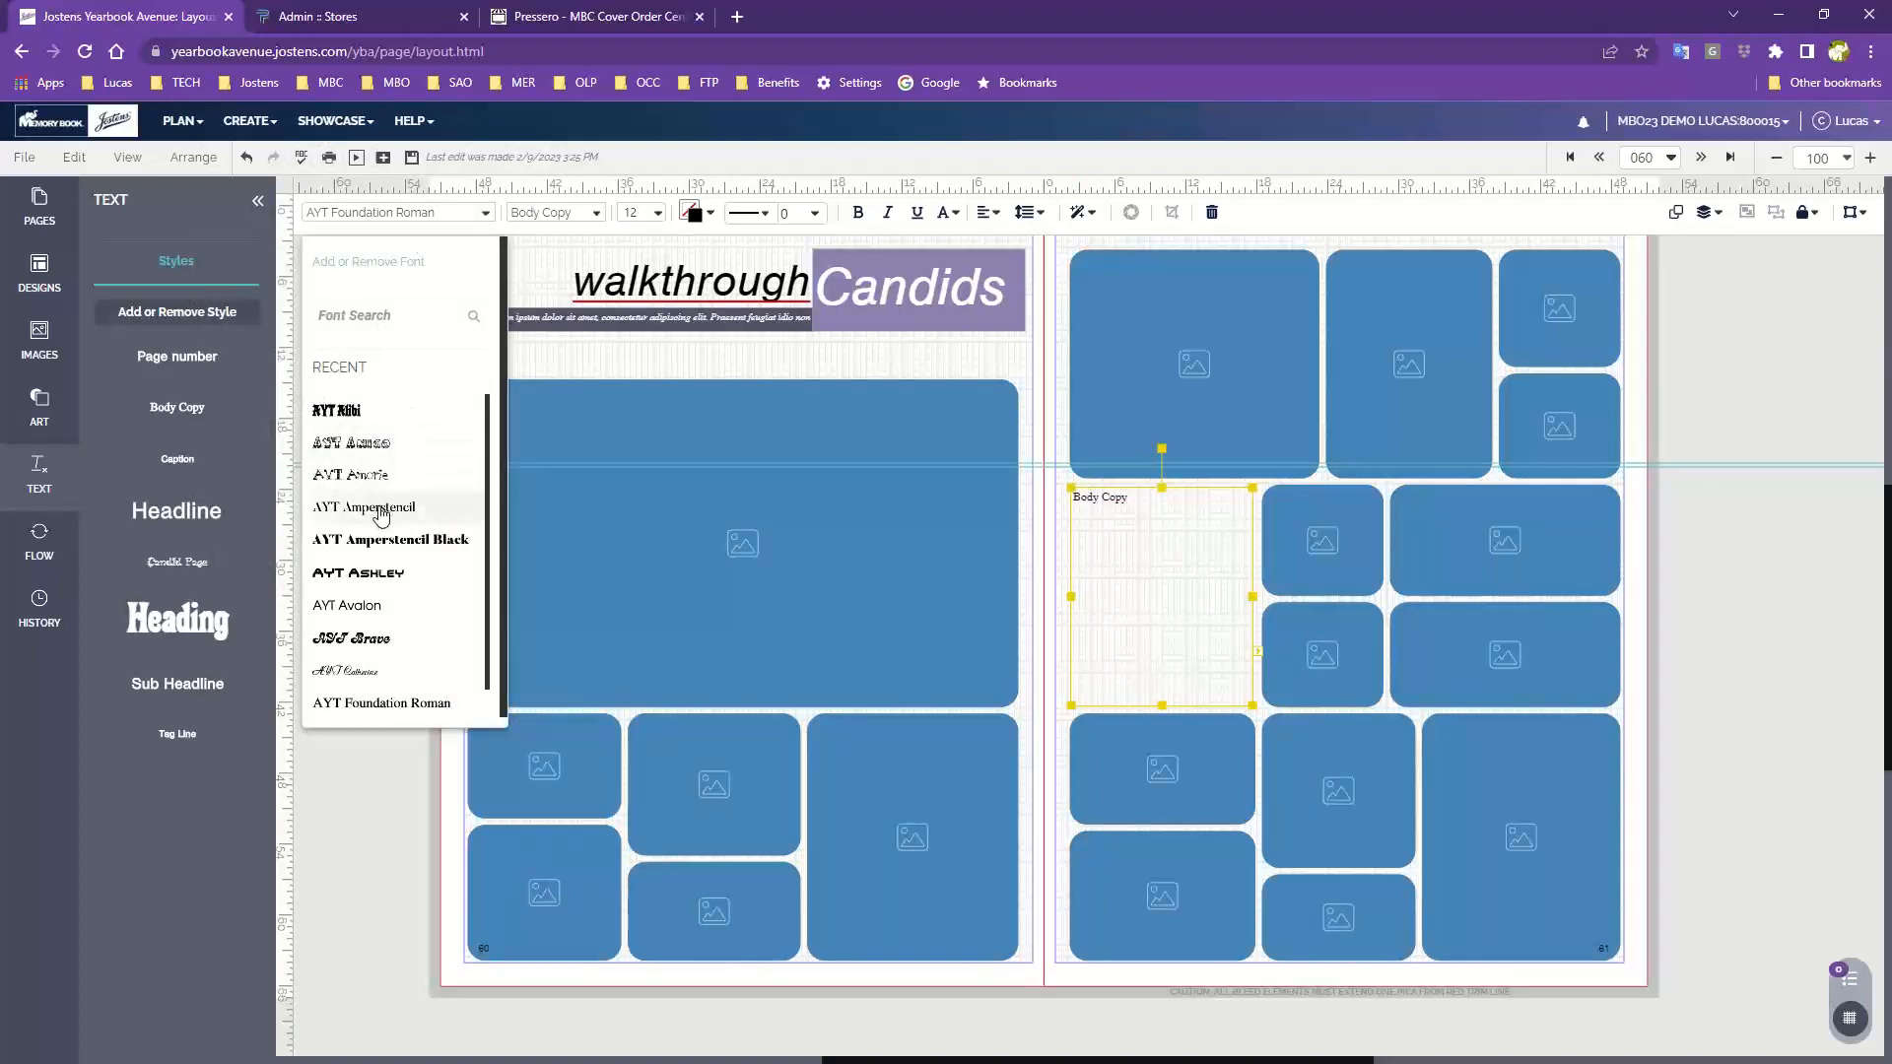
left_click(383, 506)
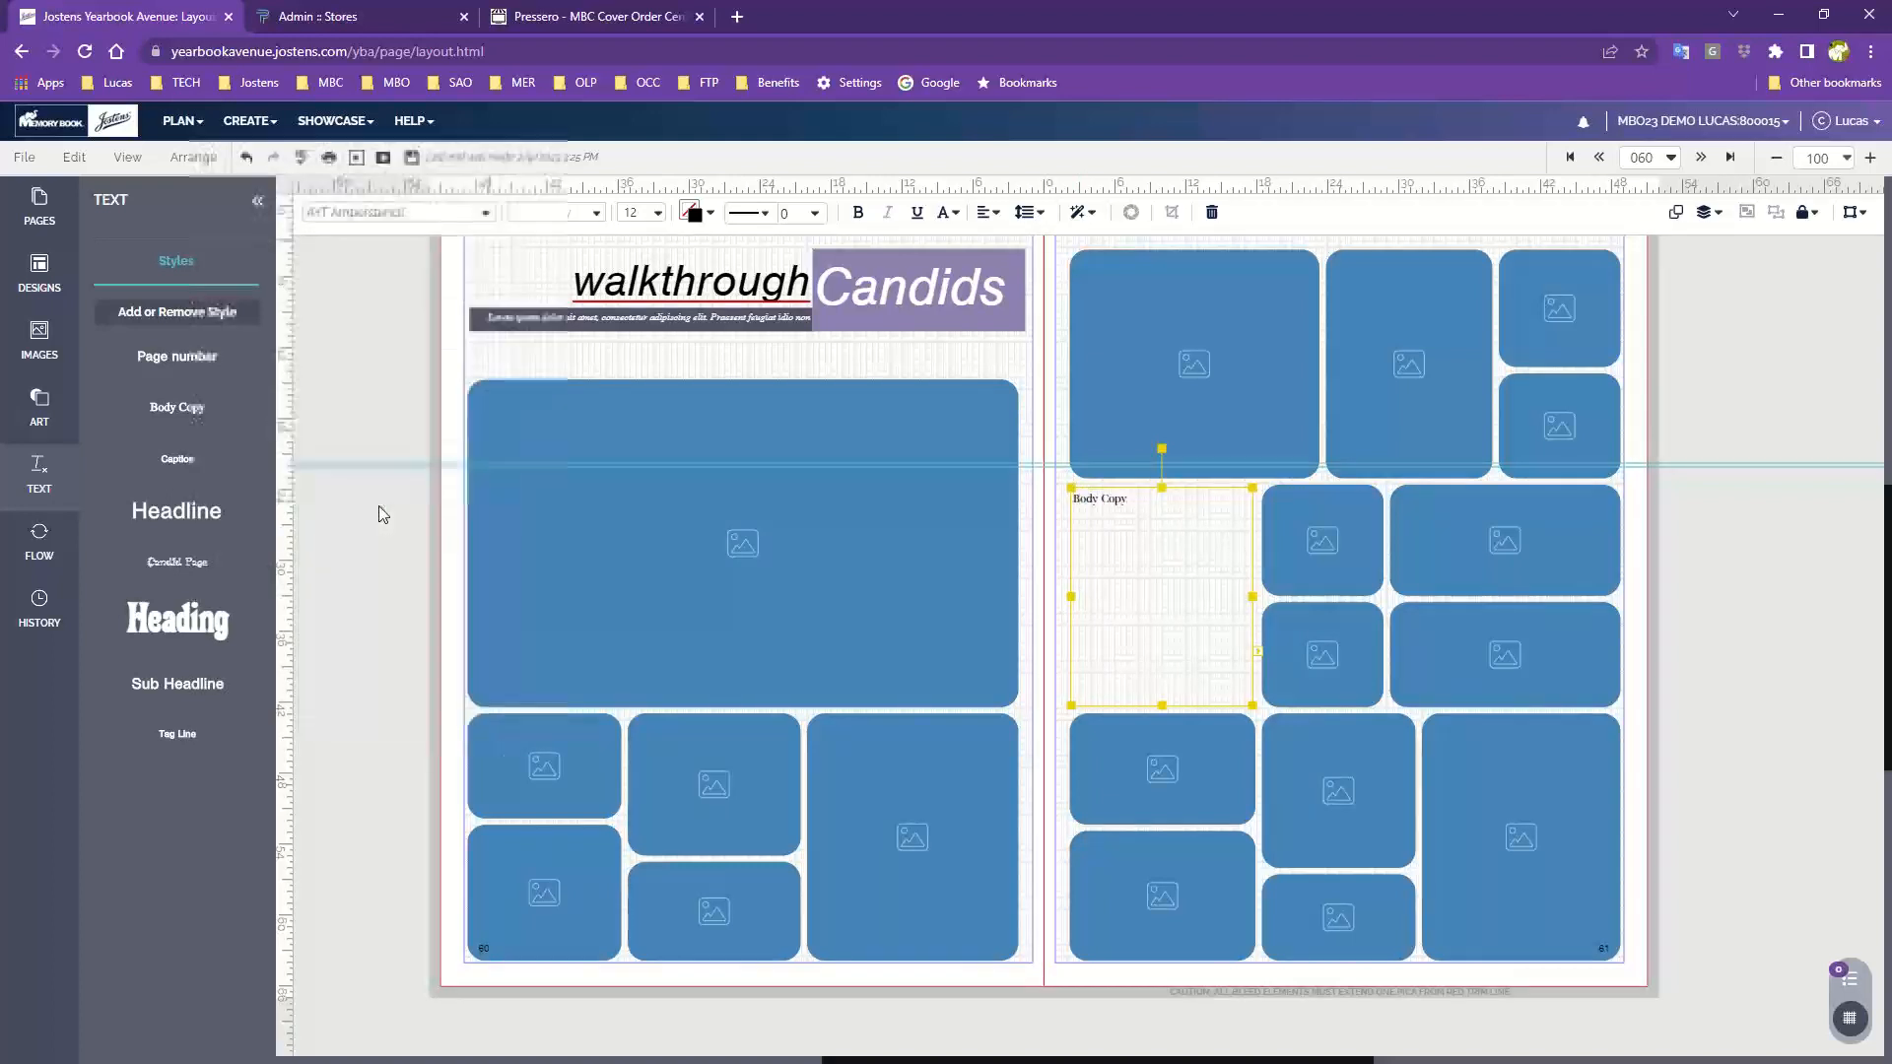
left_click(638, 213)
left_click(699, 390)
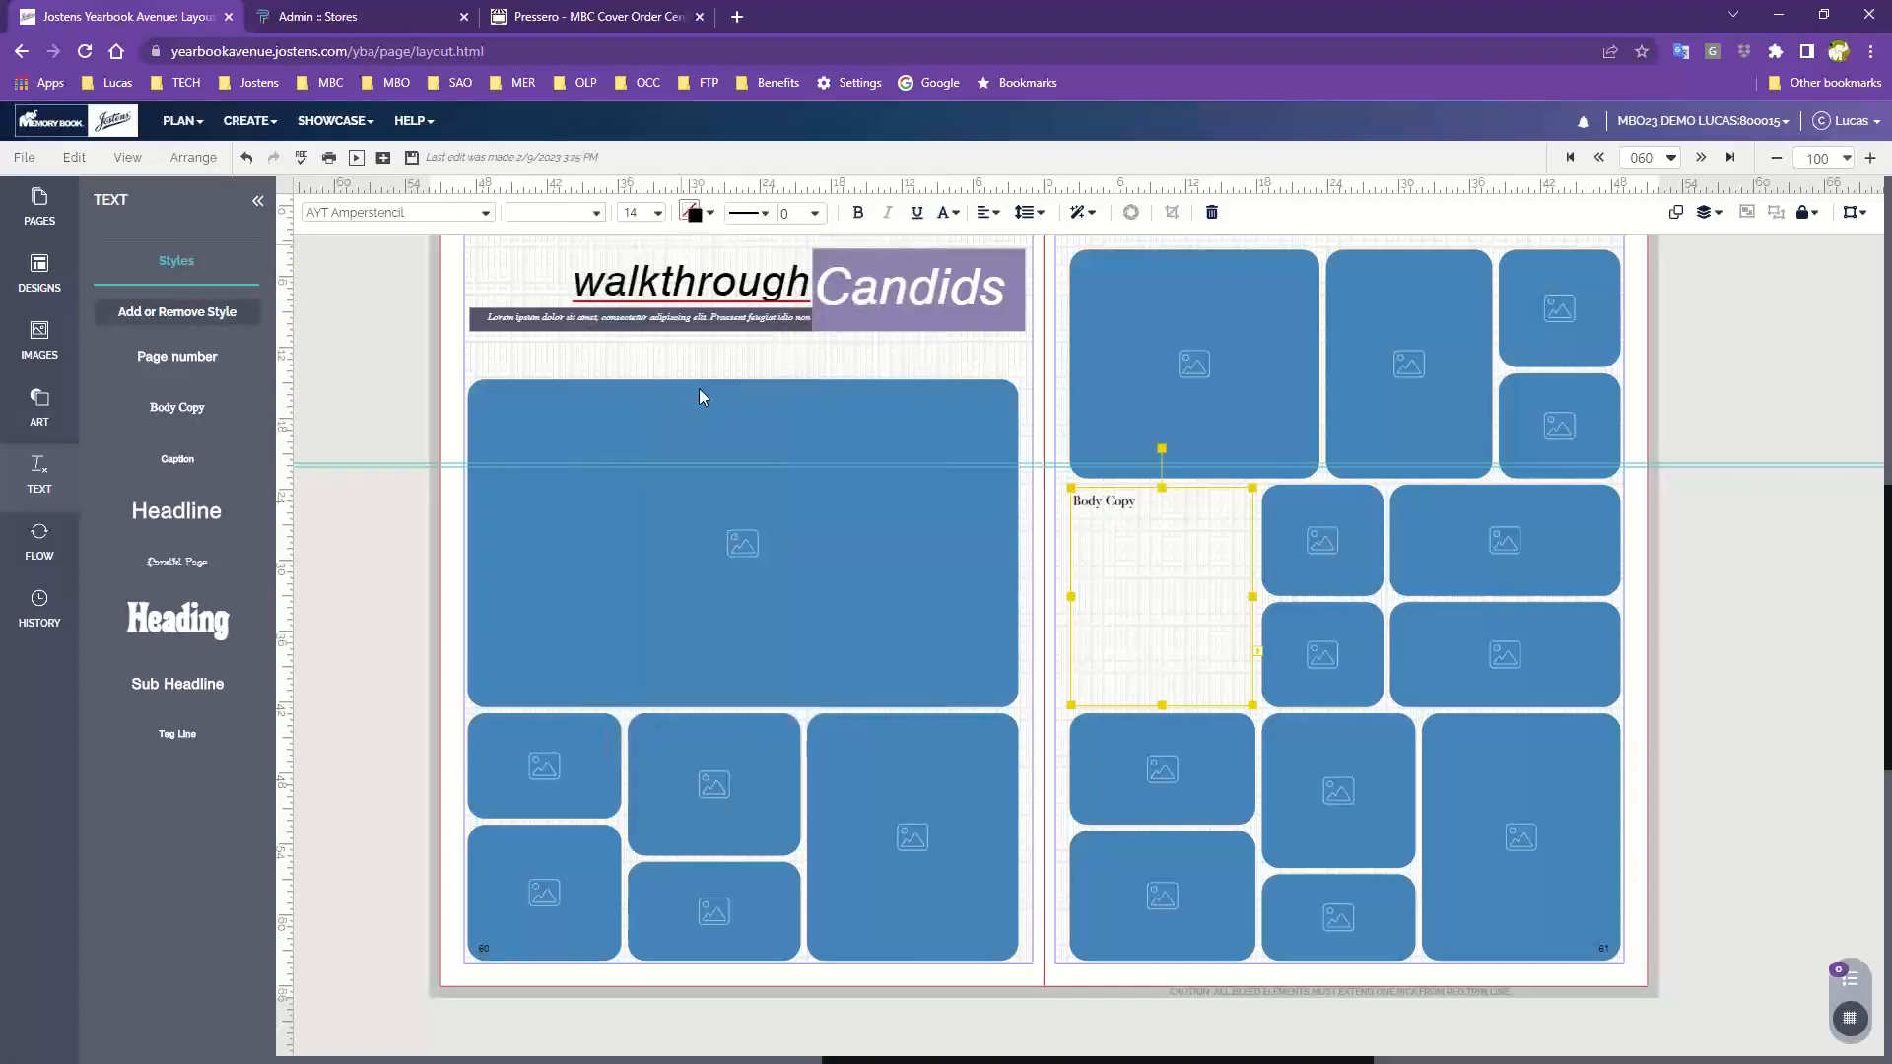
left_click(1729, 498)
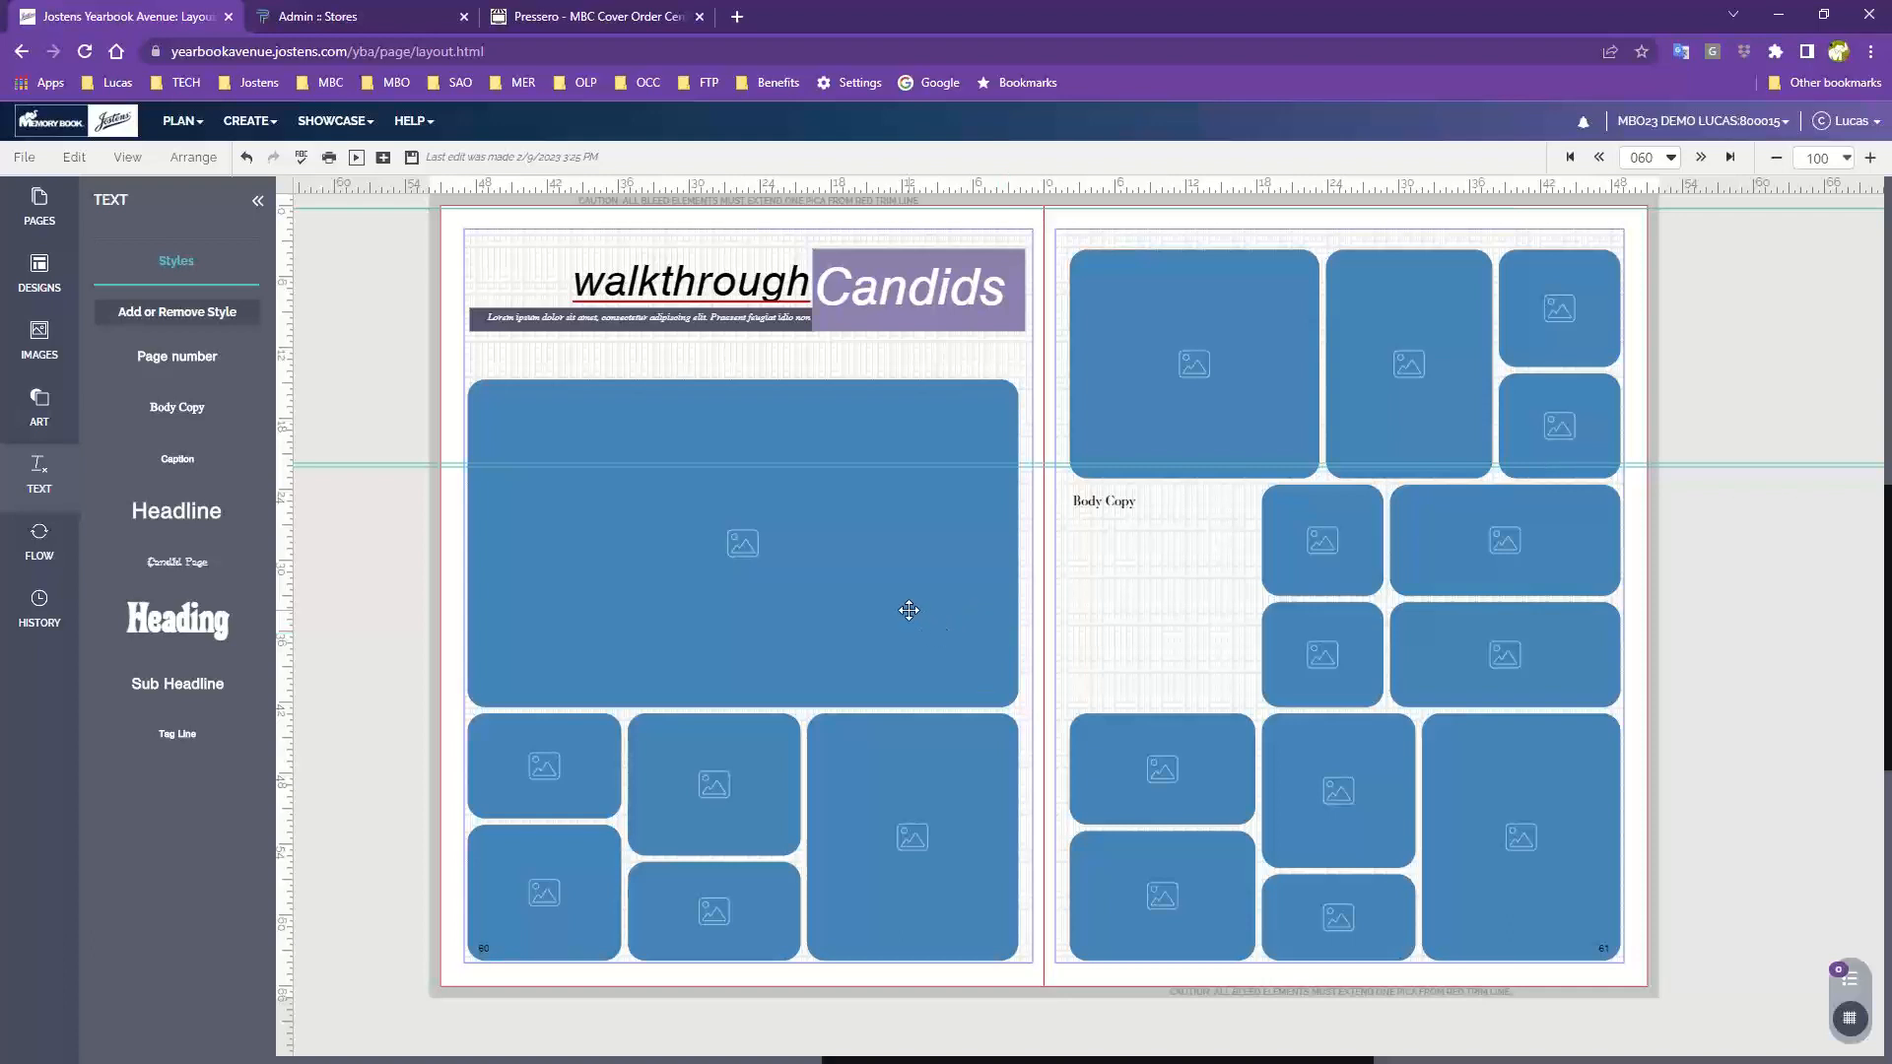
Save the spread as a template named "candid template 203" covering both pages
left_click(25, 160)
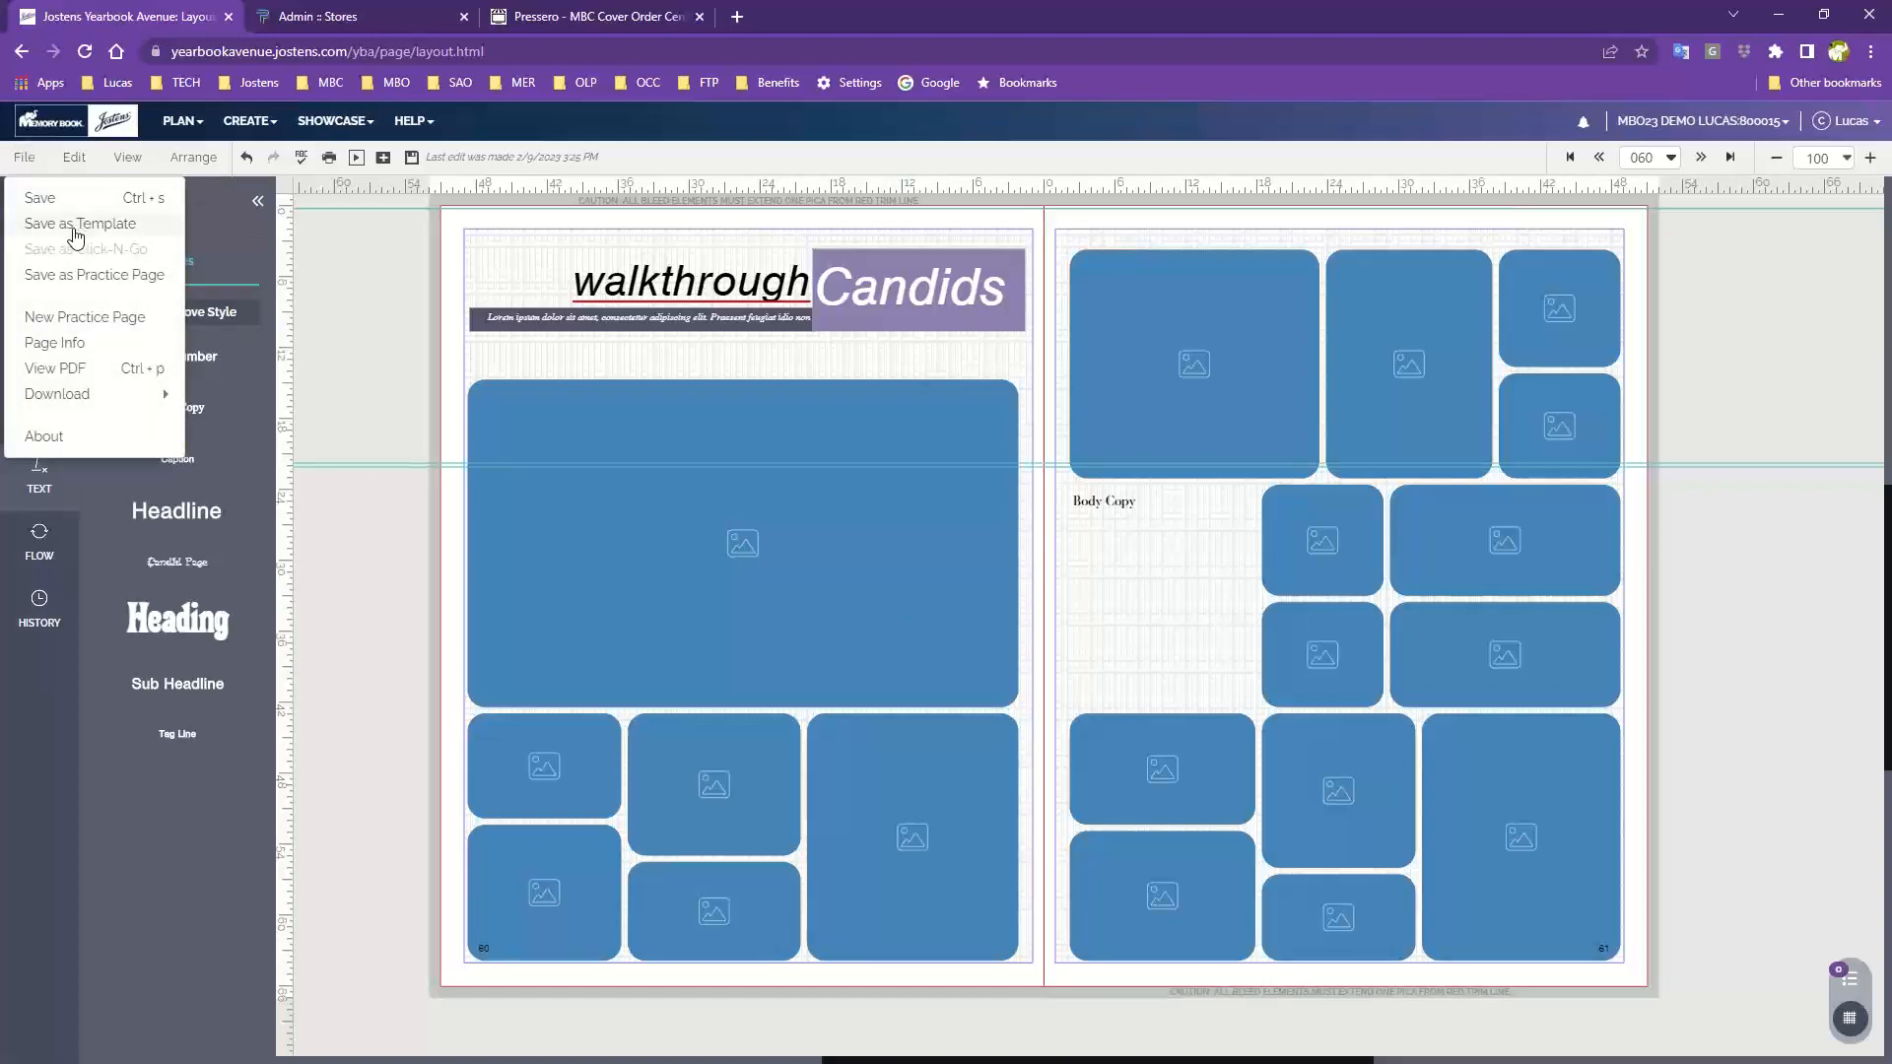
left_click(75, 225)
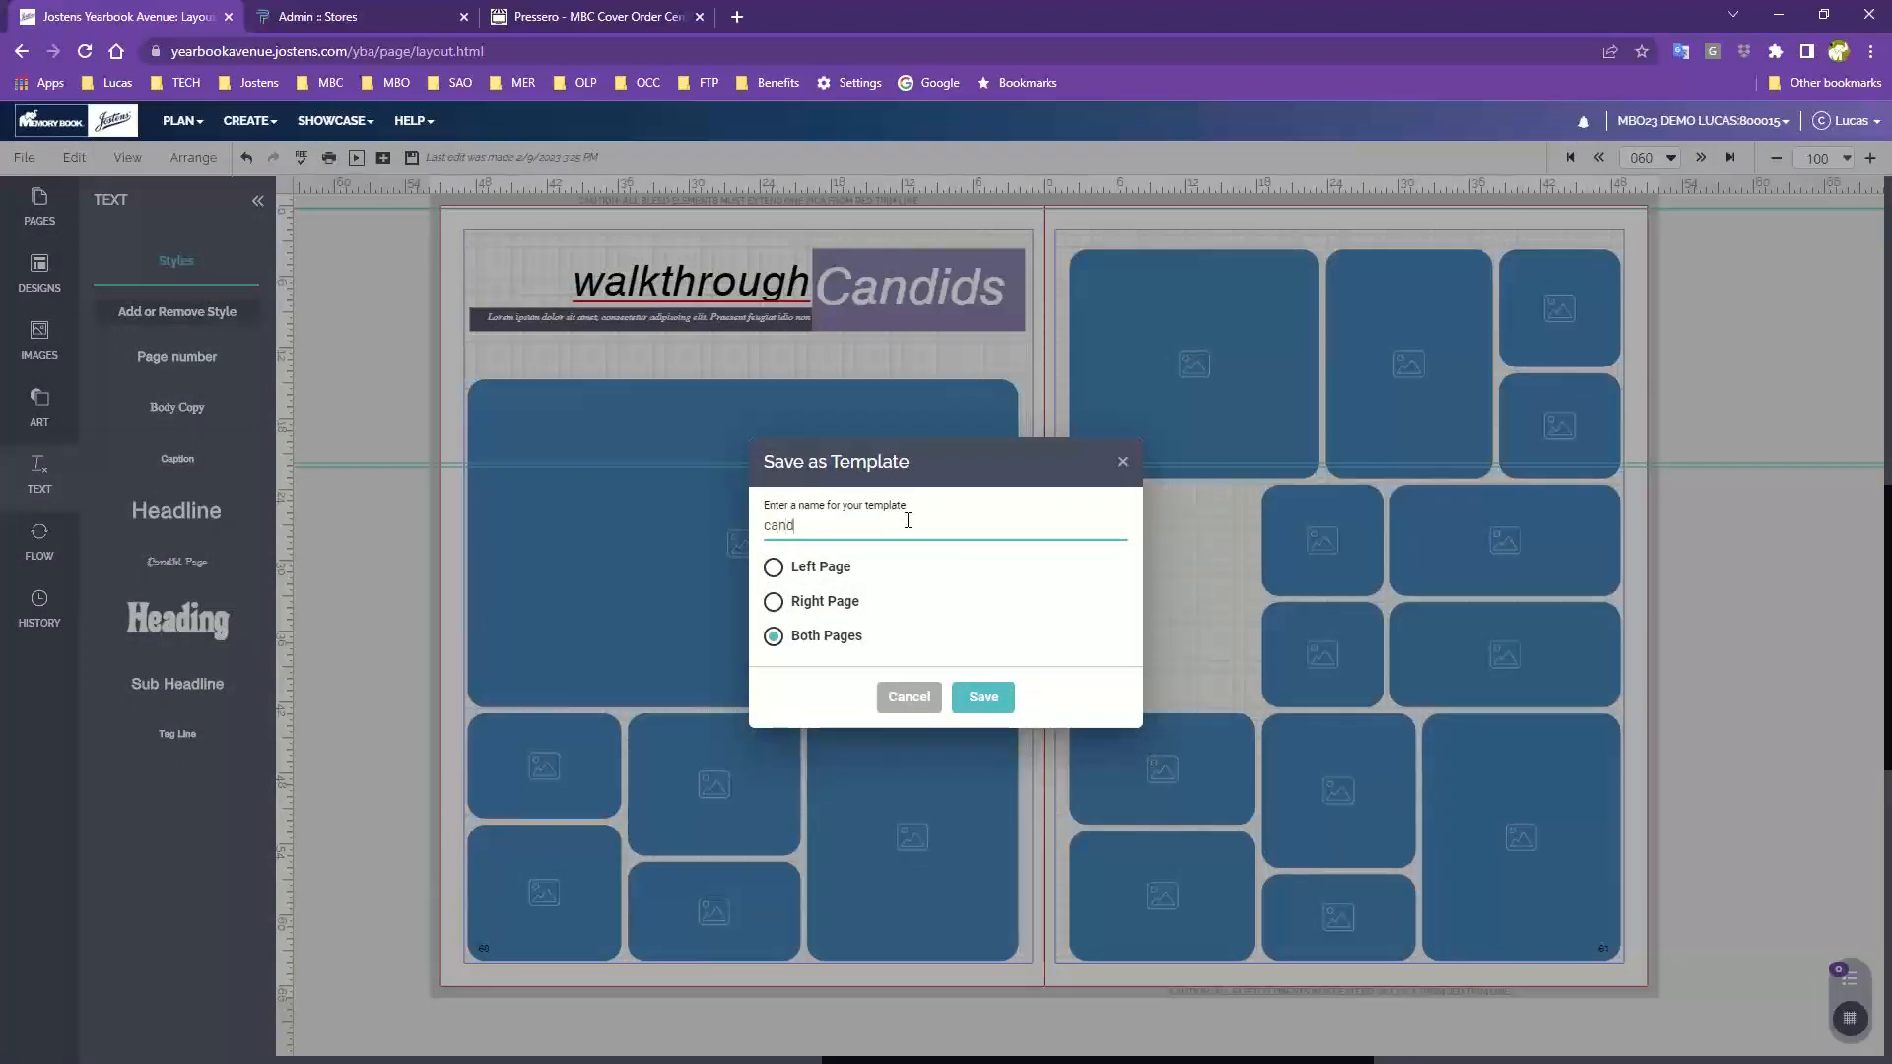
type("candid template 203")
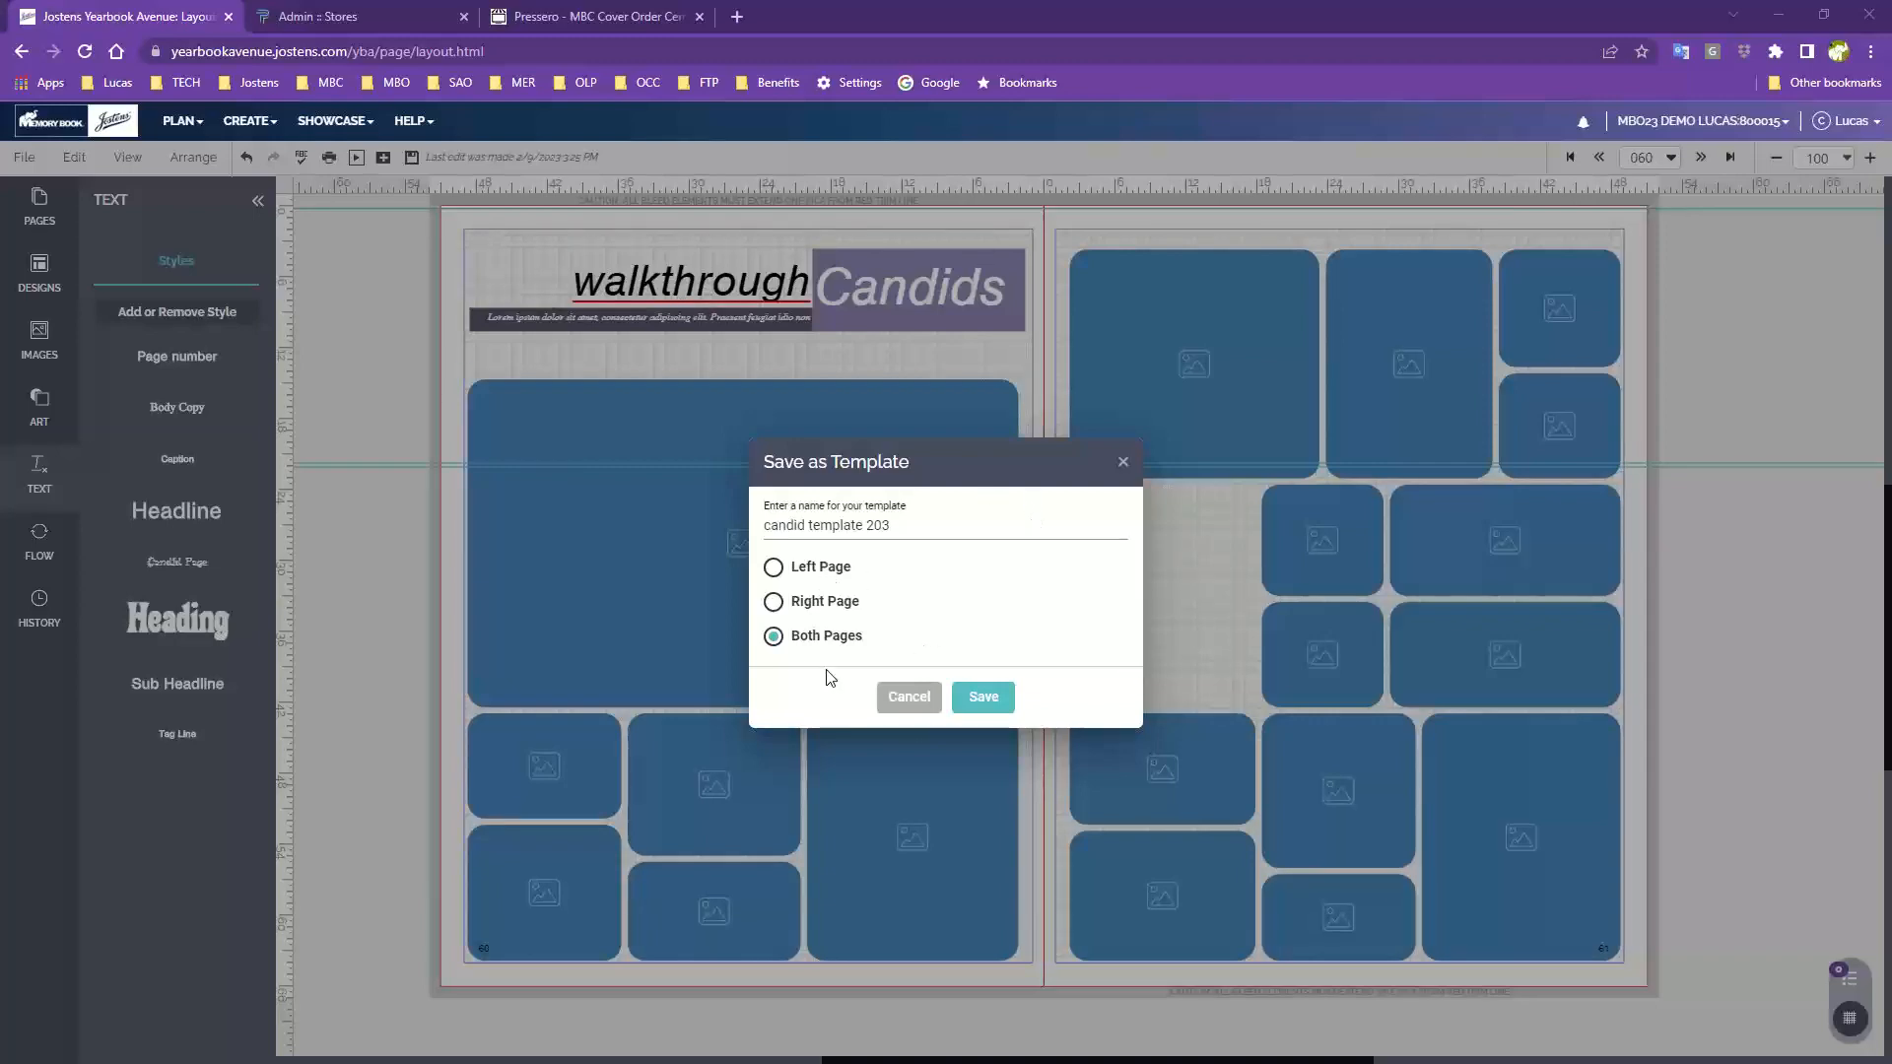
left_click(983, 697)
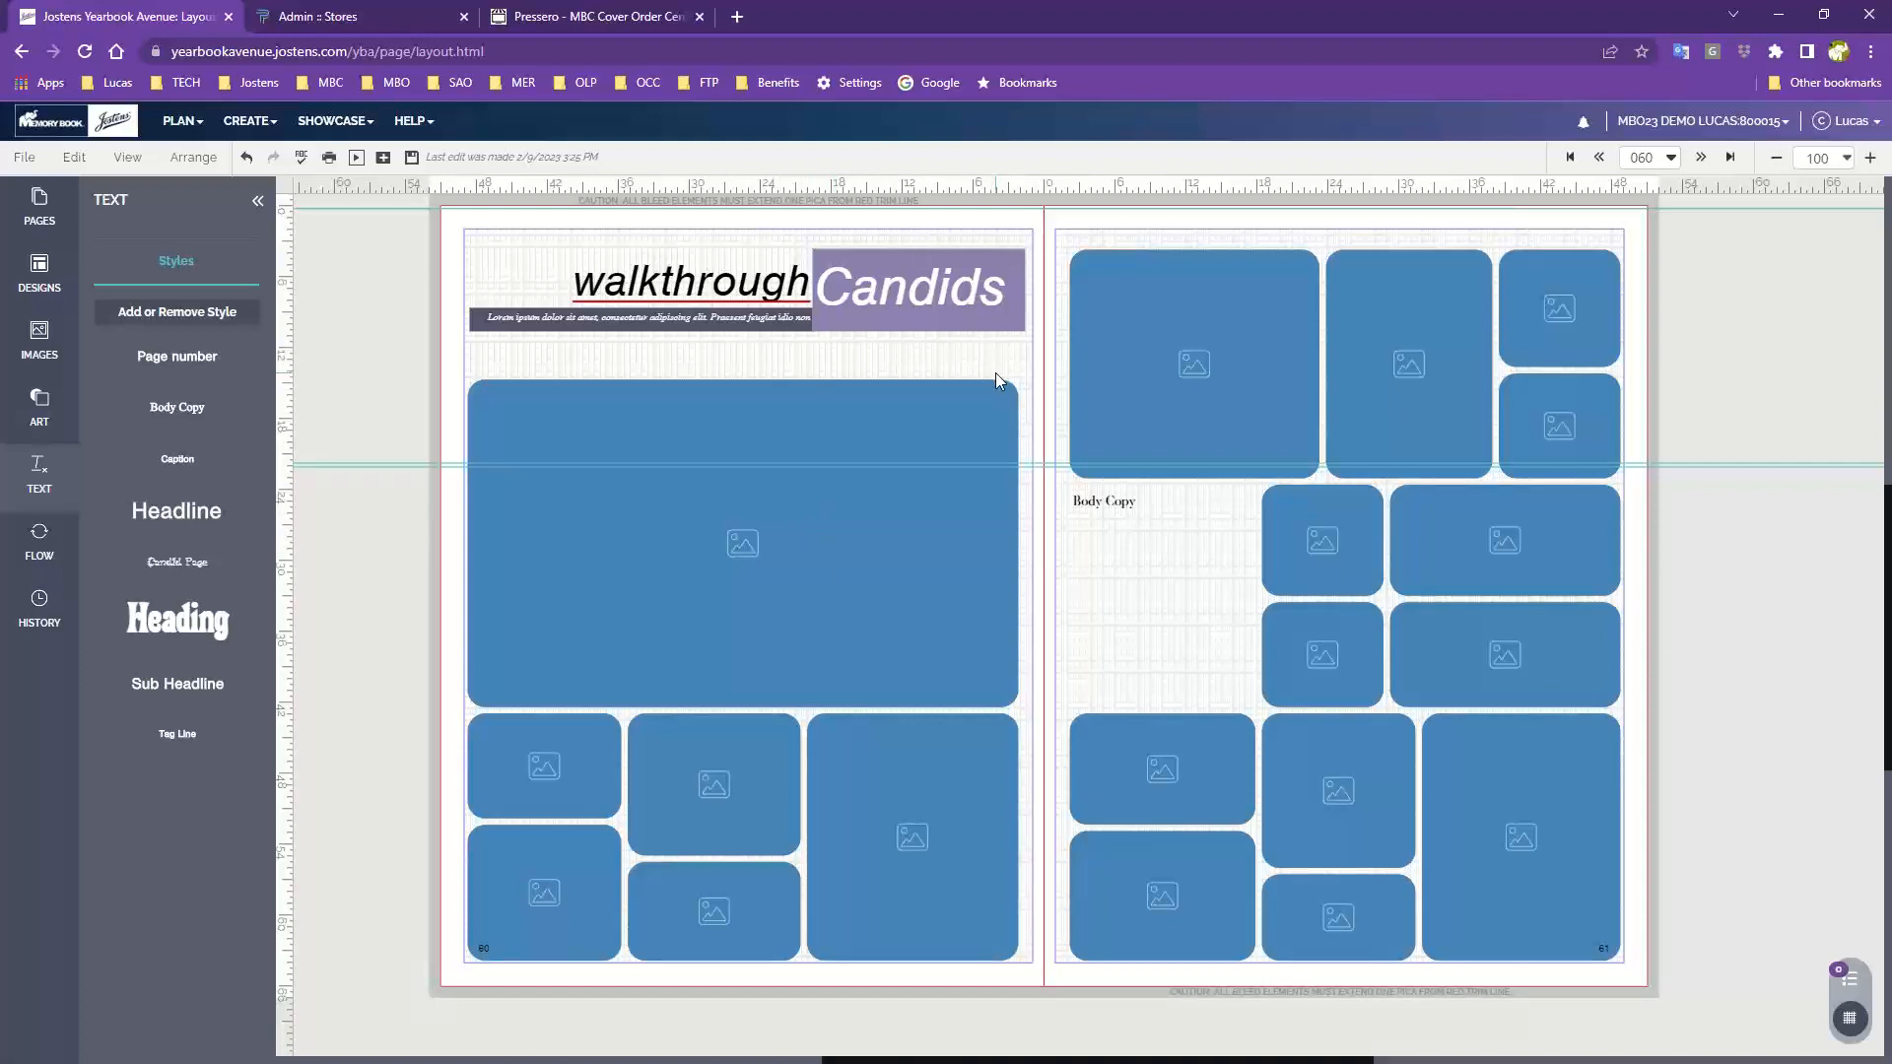
Nudge the large photo frame on page 60 up toward the headline
left_click(772, 640)
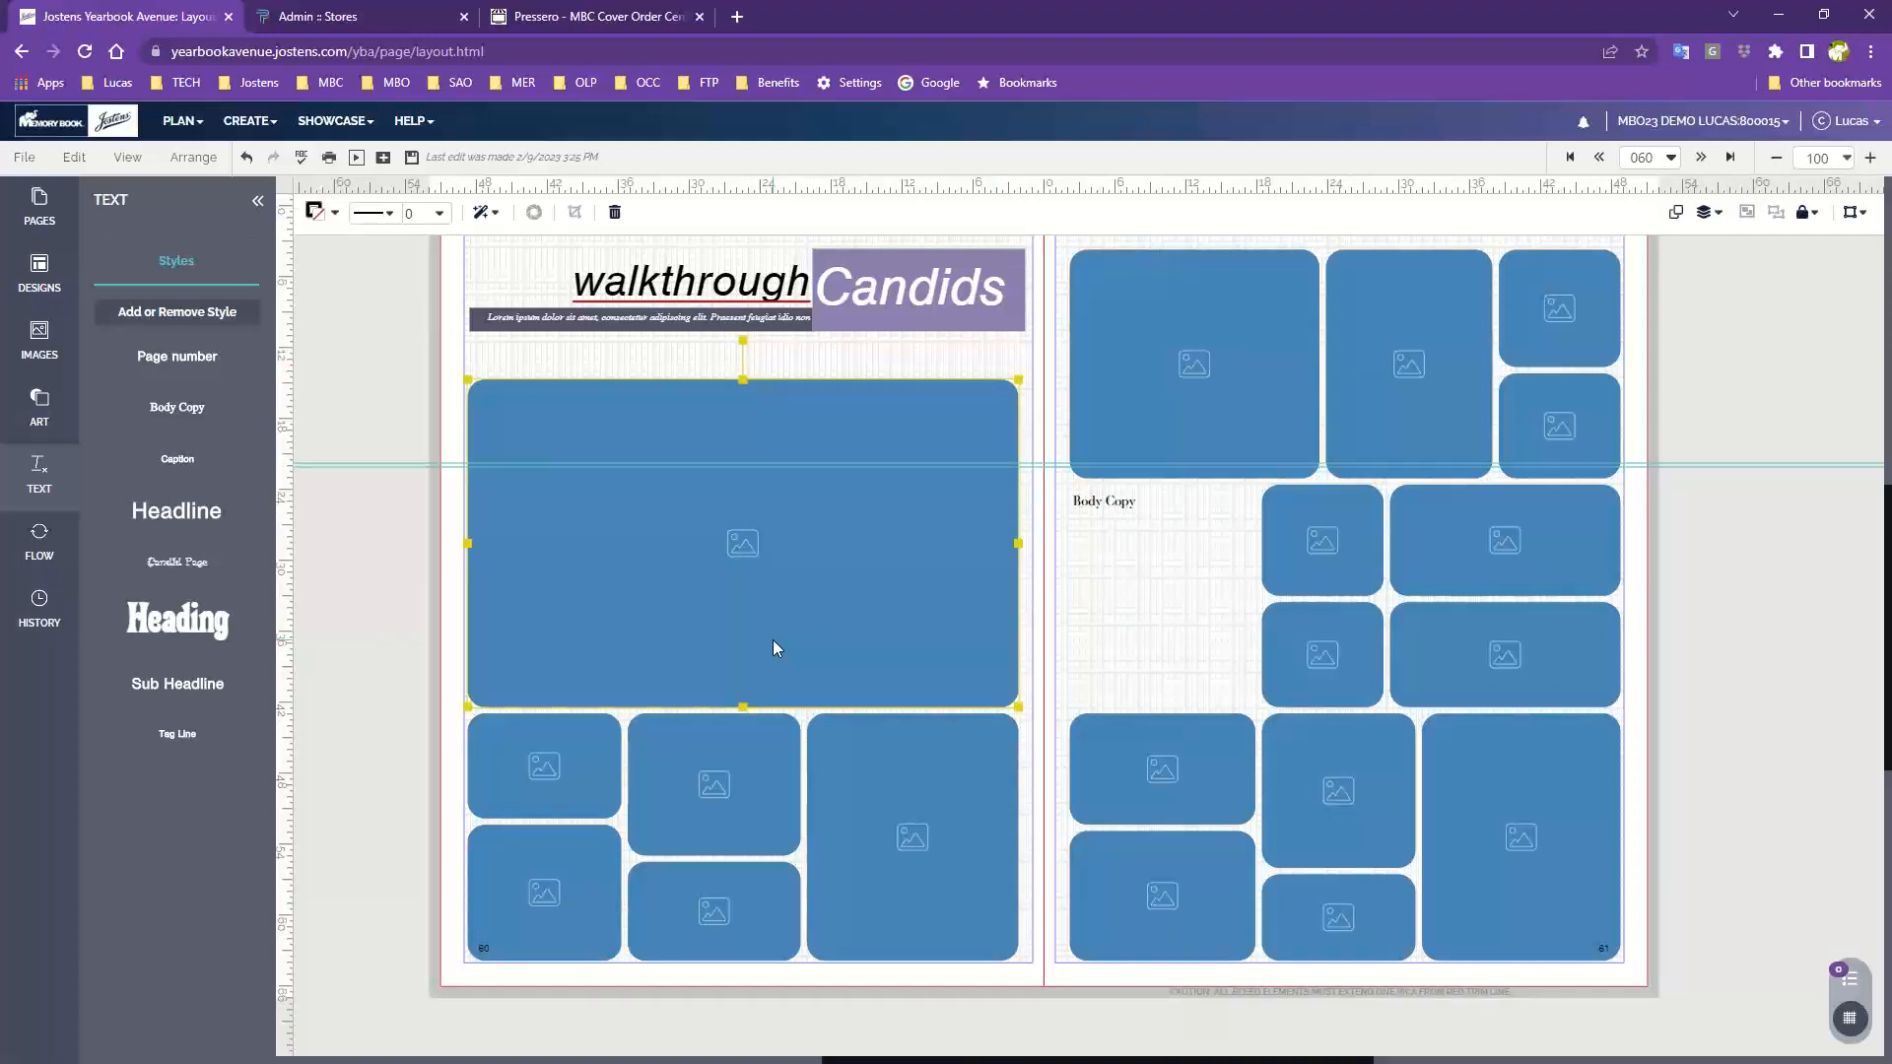
key("Up")
key("Up")
key("Up")
key("Up")
key("Up")
key("Up")
key("Up")
key("Up")
key("Up")
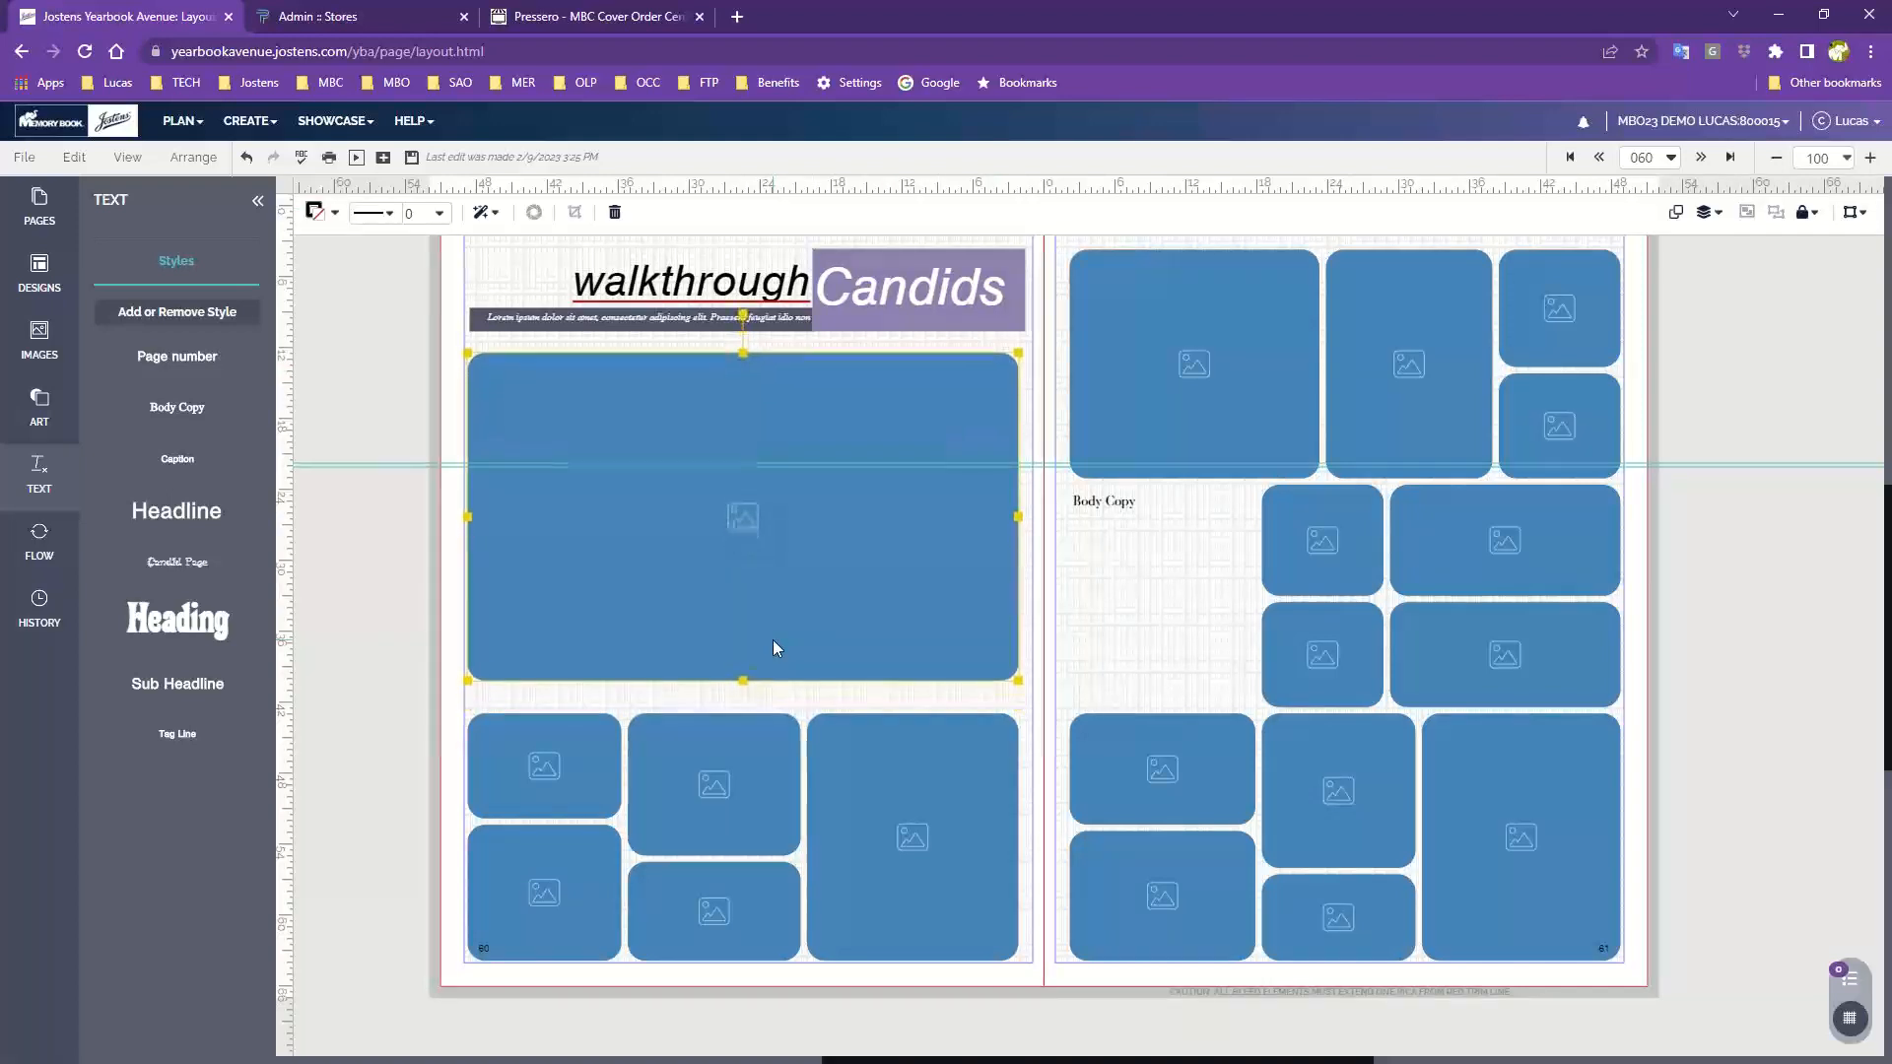
key("Up")
key("Up")
key("Up")
key("Up")
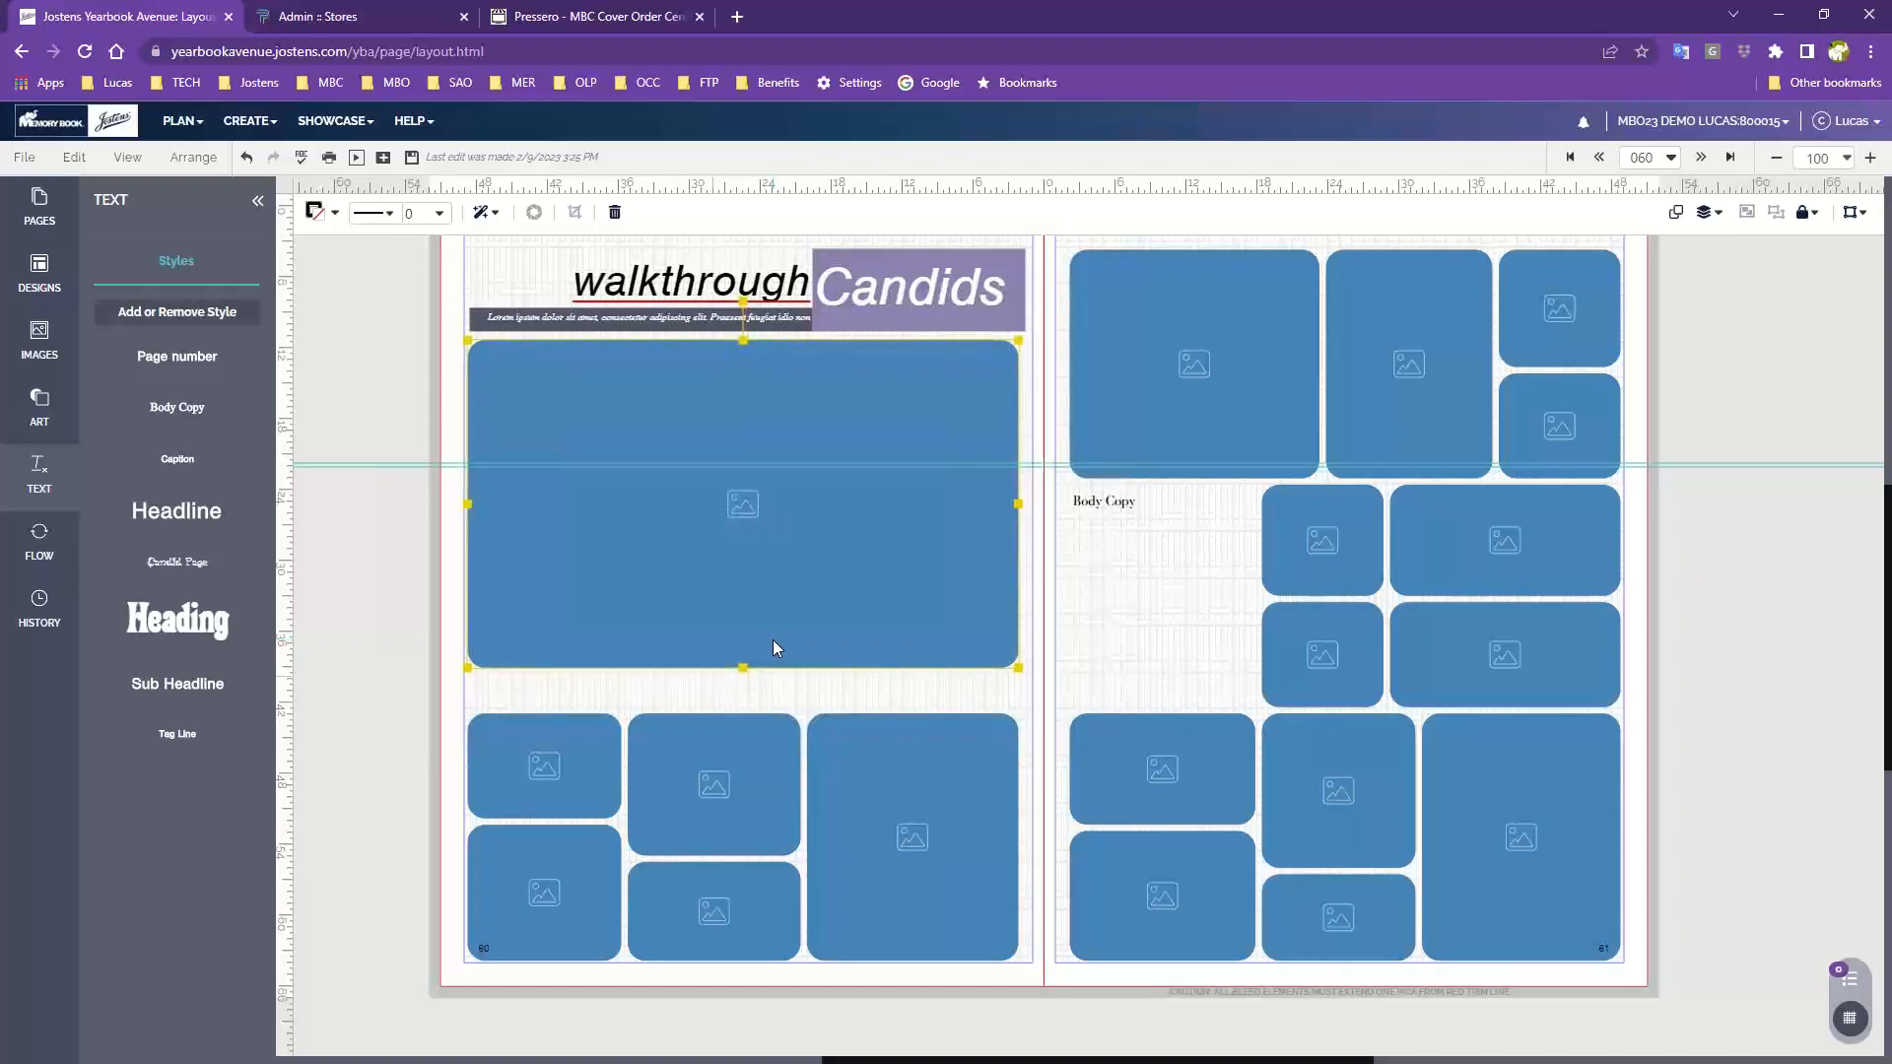
Select the lower photo frames on page 60 and move them up beneath the large frame
left_click(541, 753)
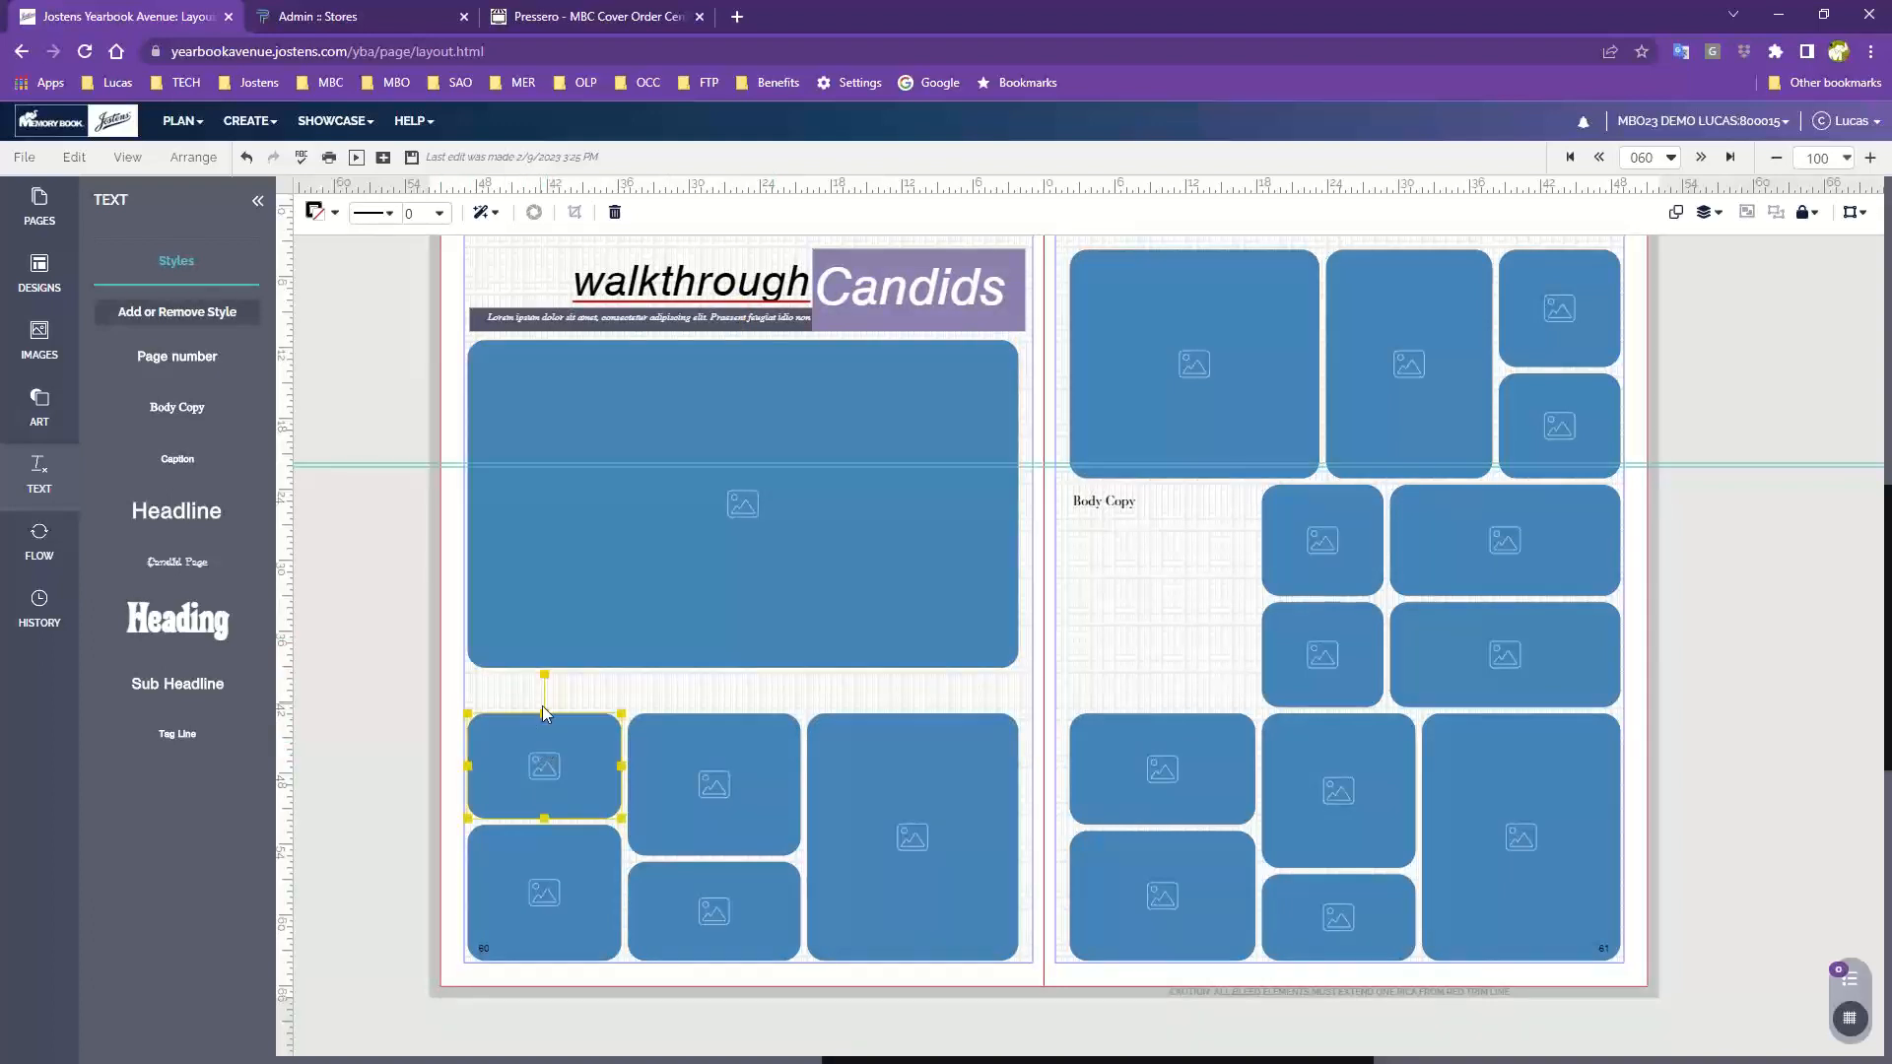
left_click_drag(504, 694, 936, 720)
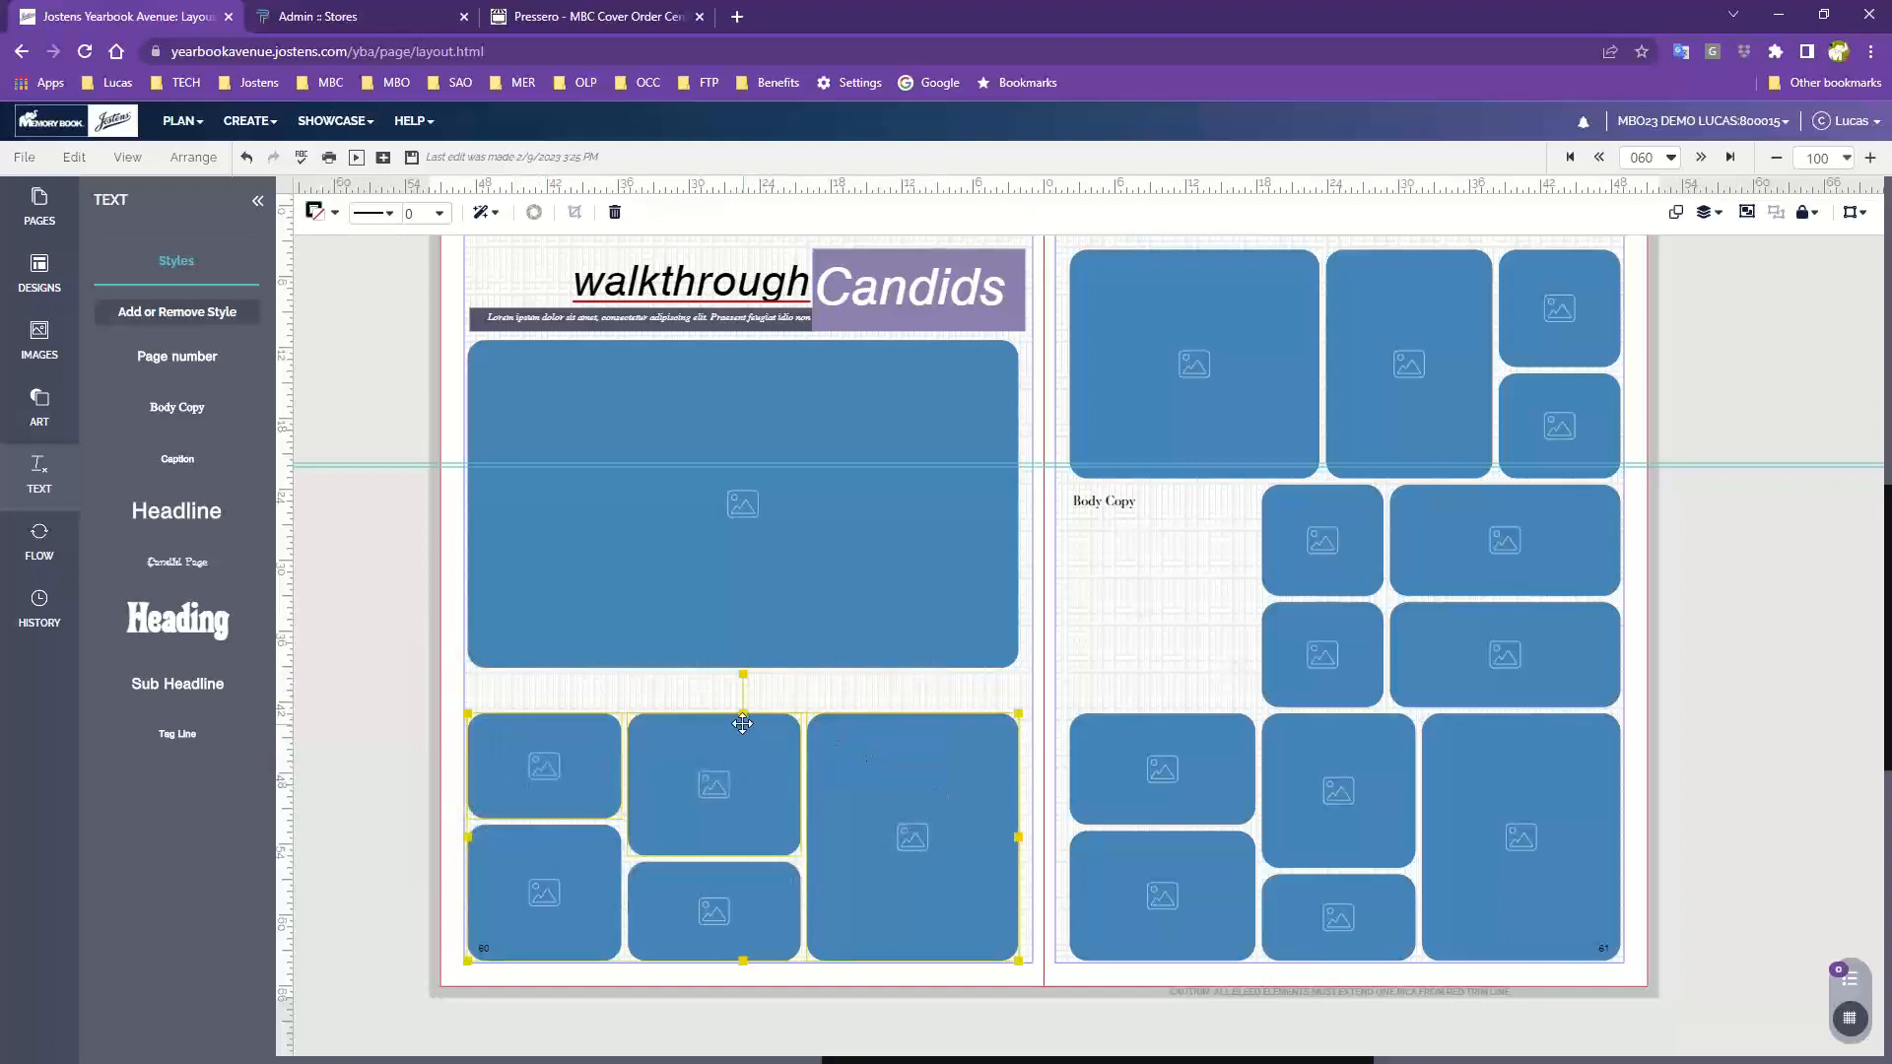
left_click_drag(742, 724, 749, 677)
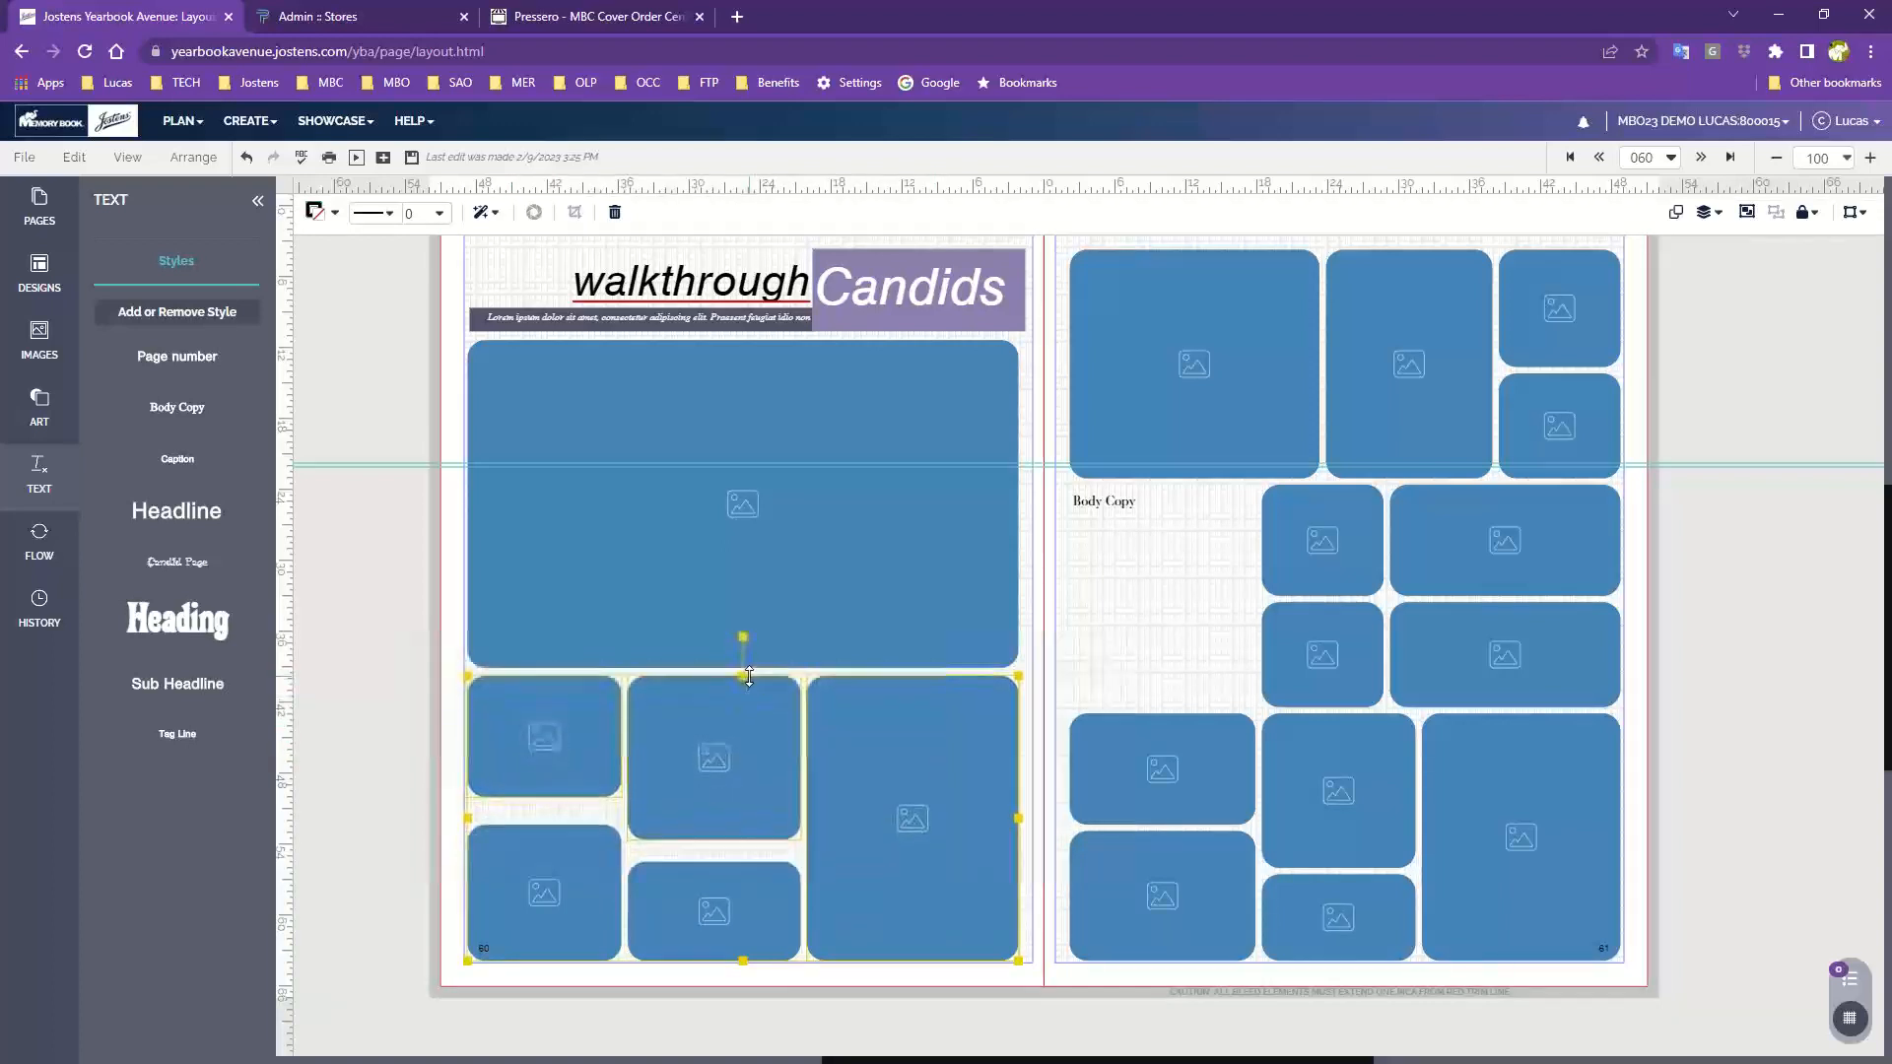
left_click(439, 716)
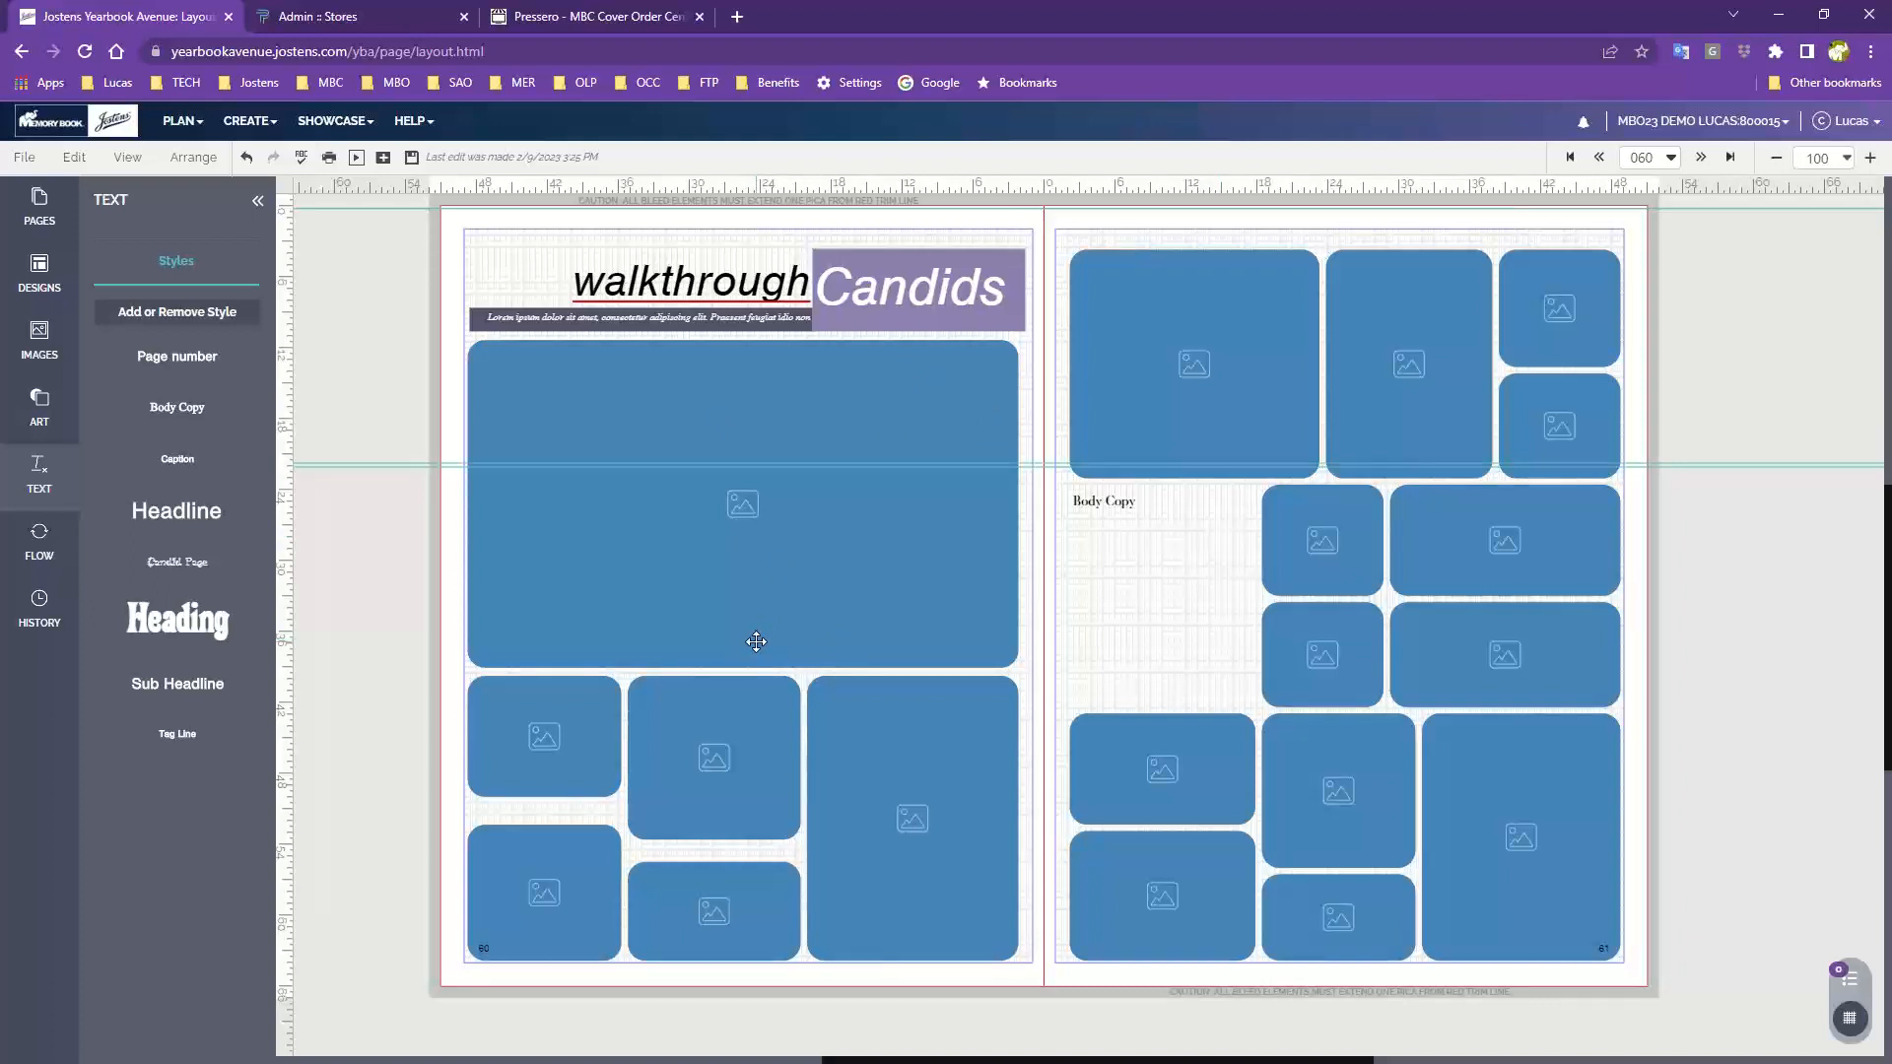
Go to the next spread without saving changes, then return to page 60
left_click(1190, 375)
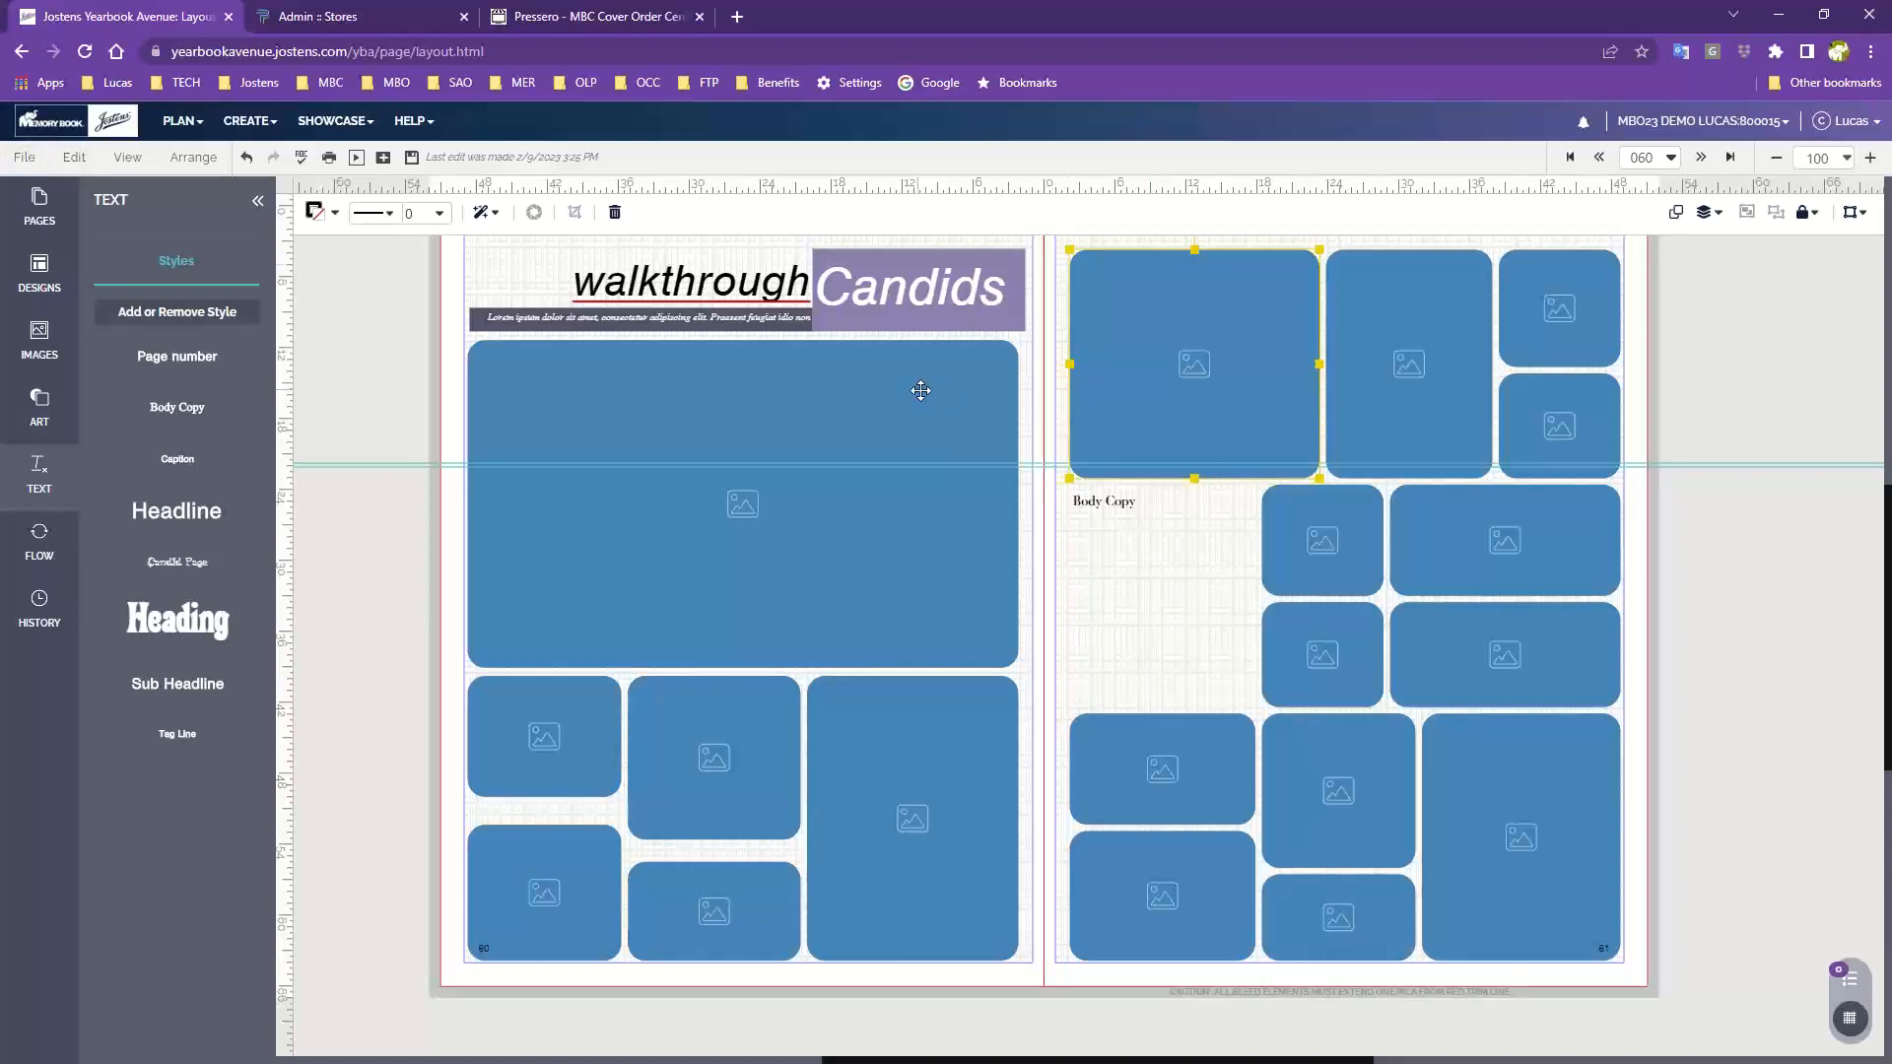
left_click(1702, 160)
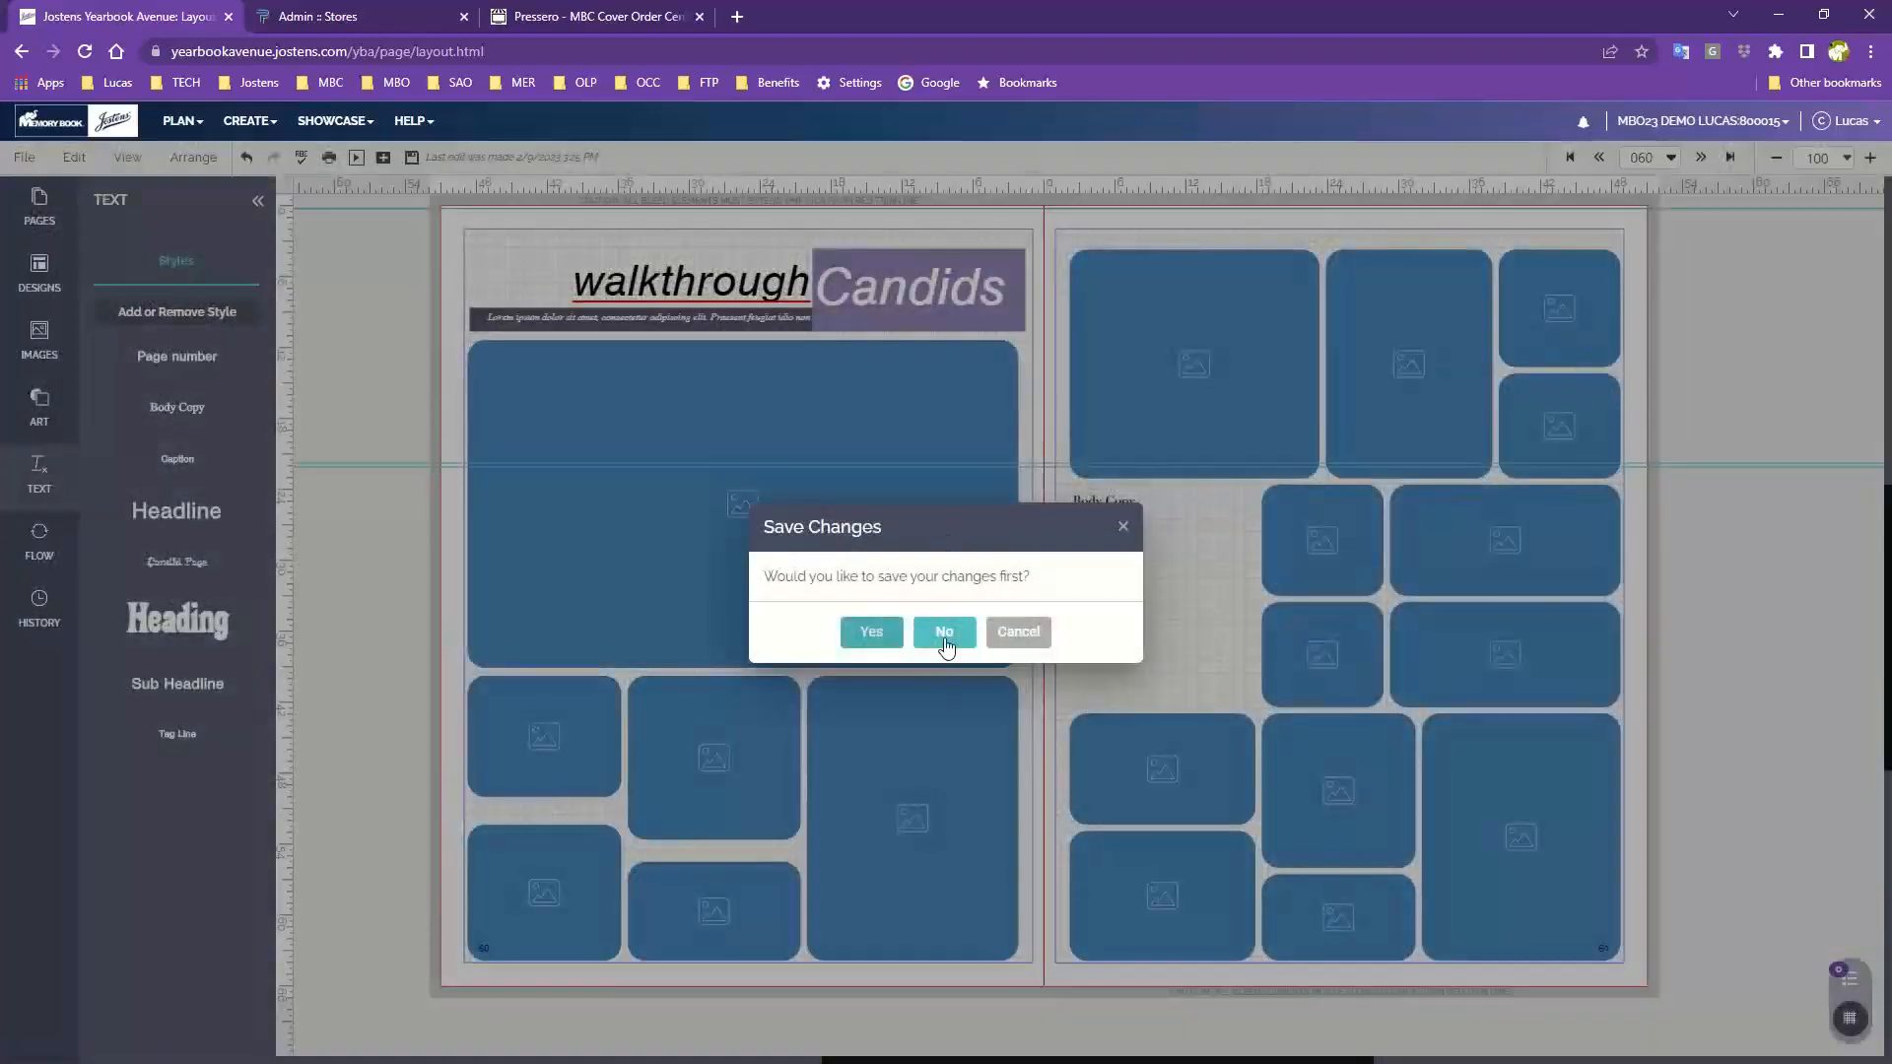
left_click(942, 631)
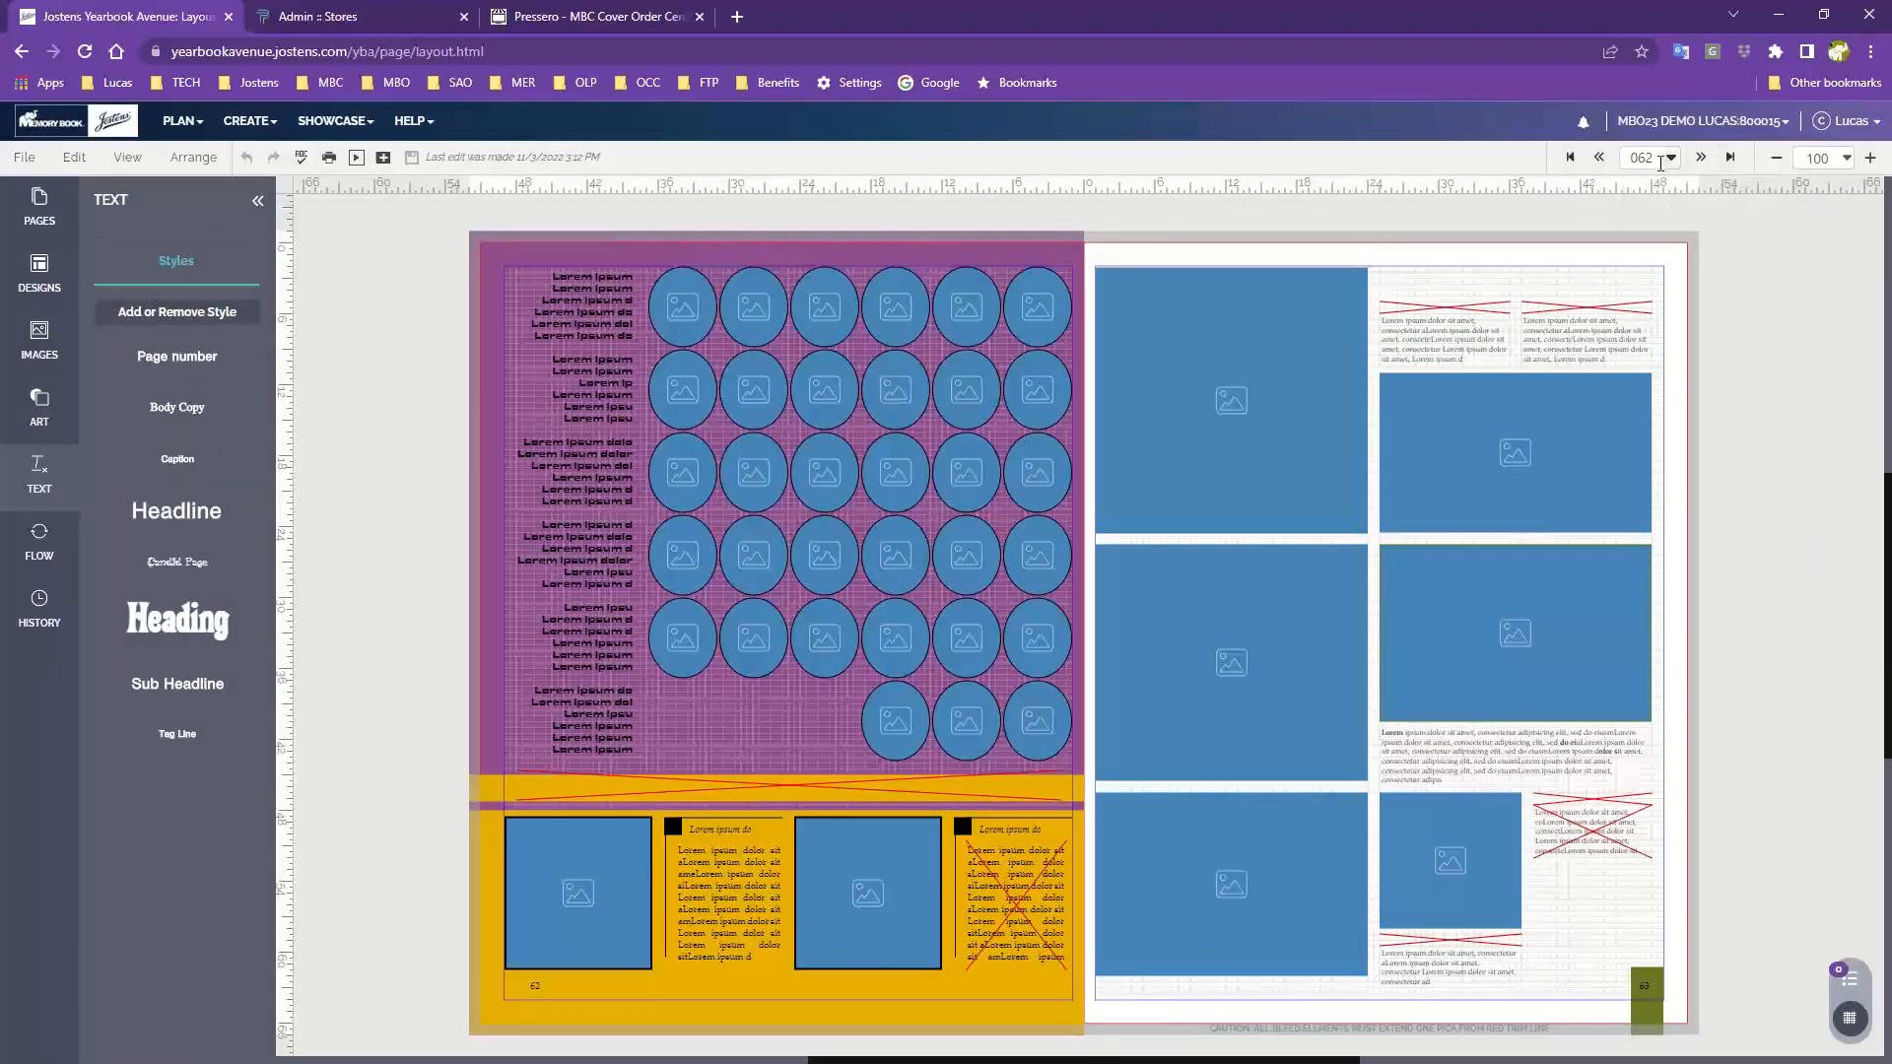
left_click(1601, 159)
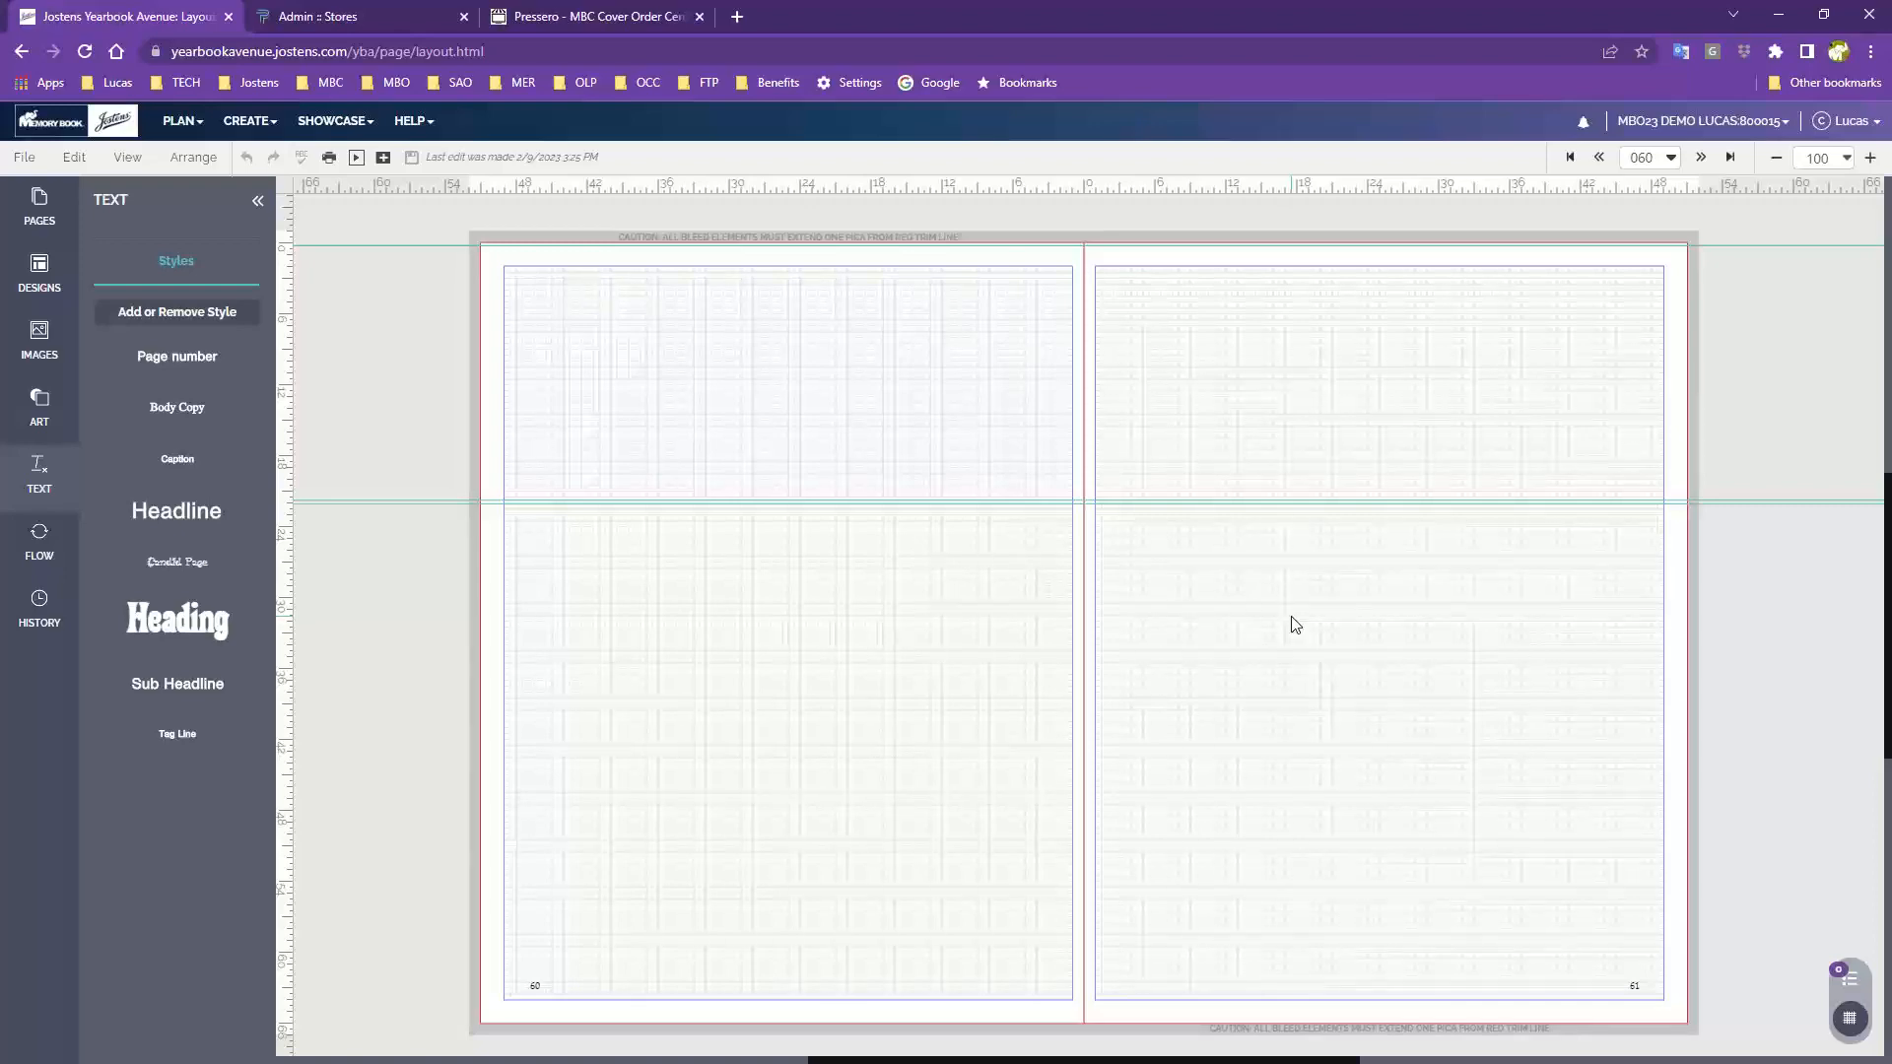
Browse the Custom My Templates designs for the saved candid template 203
left_click(40, 286)
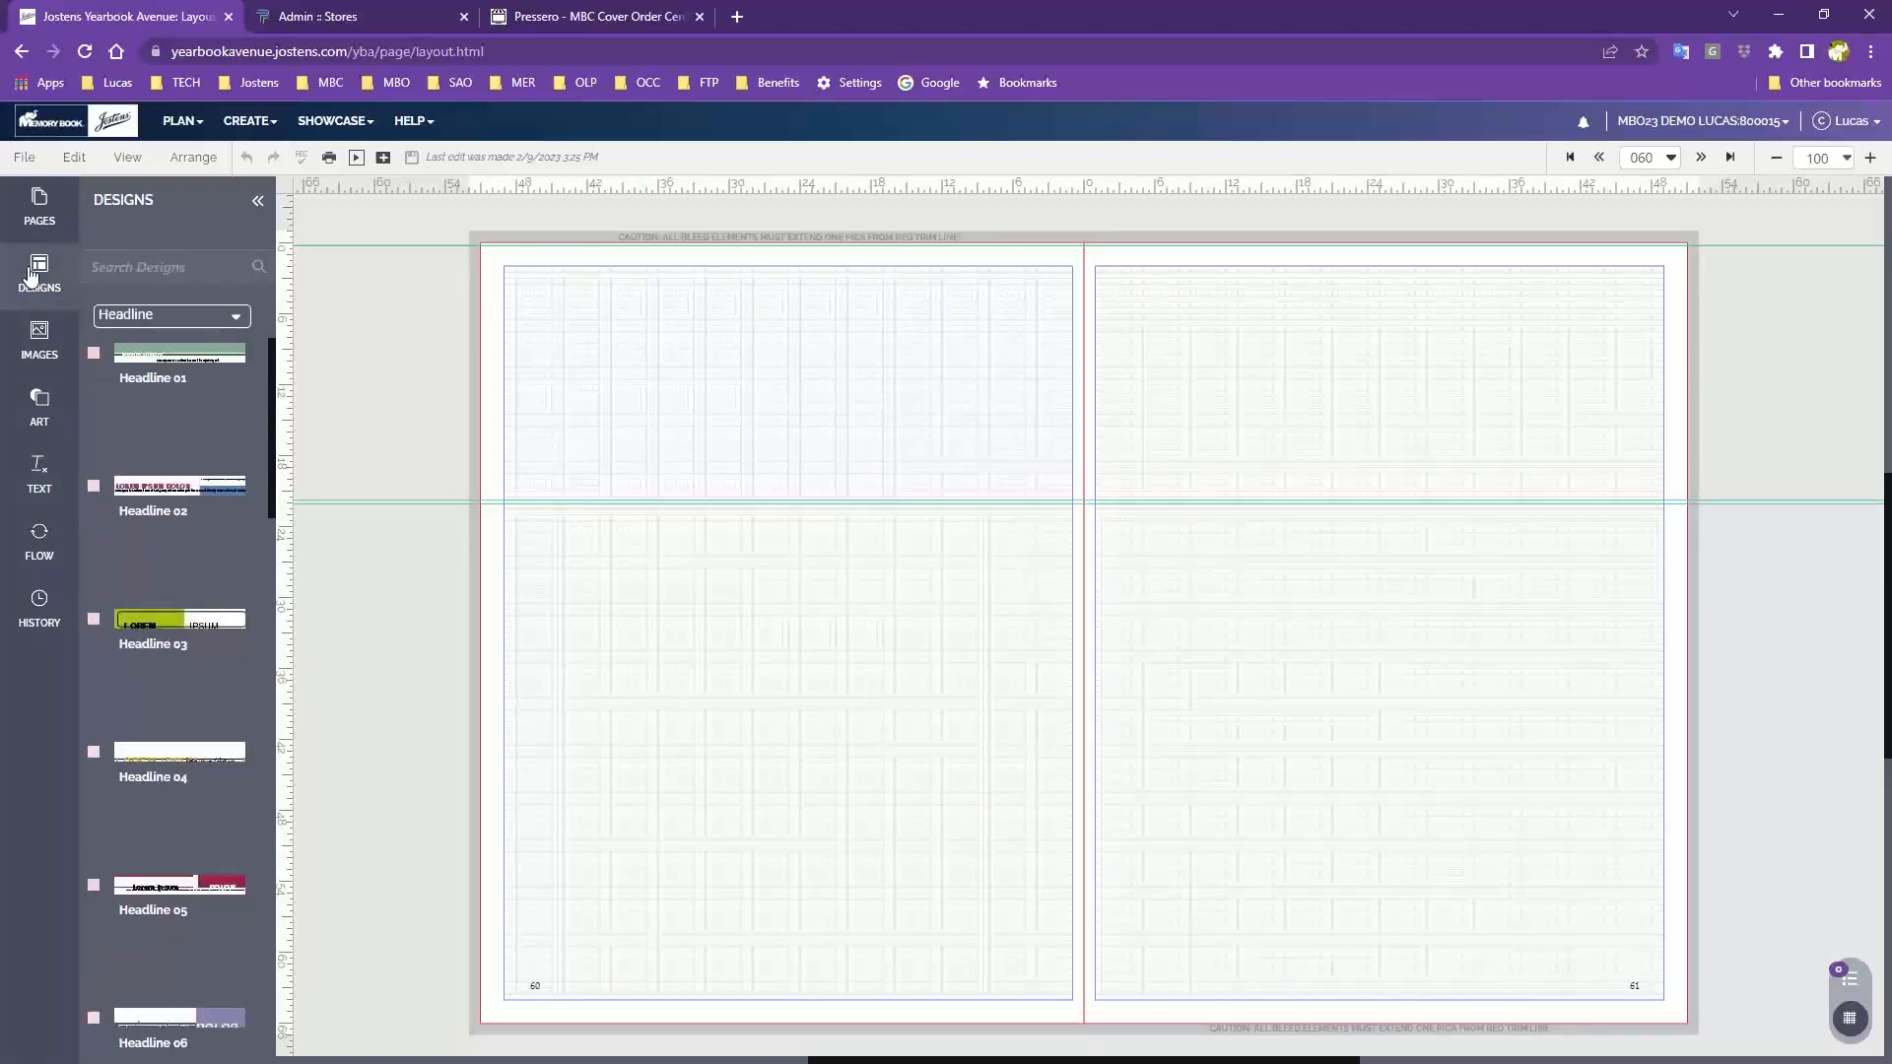
left_click(194, 329)
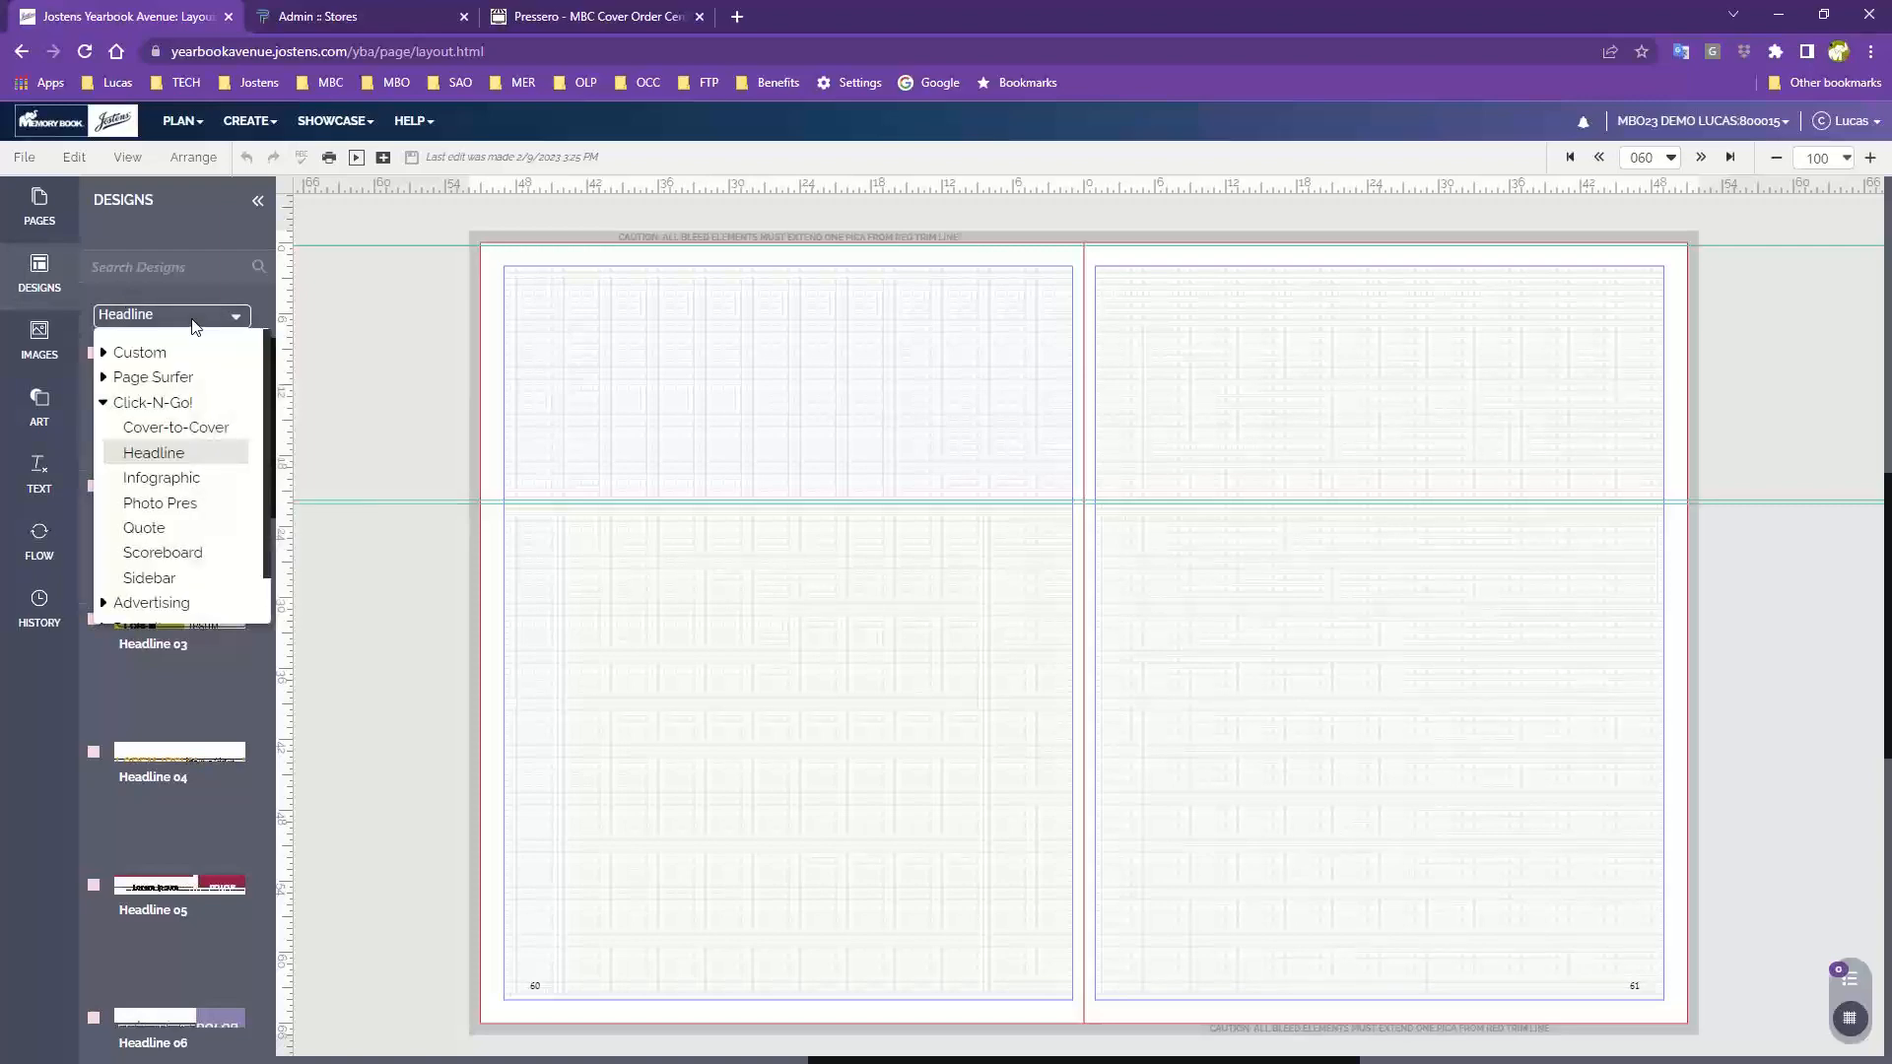
left_click(149, 357)
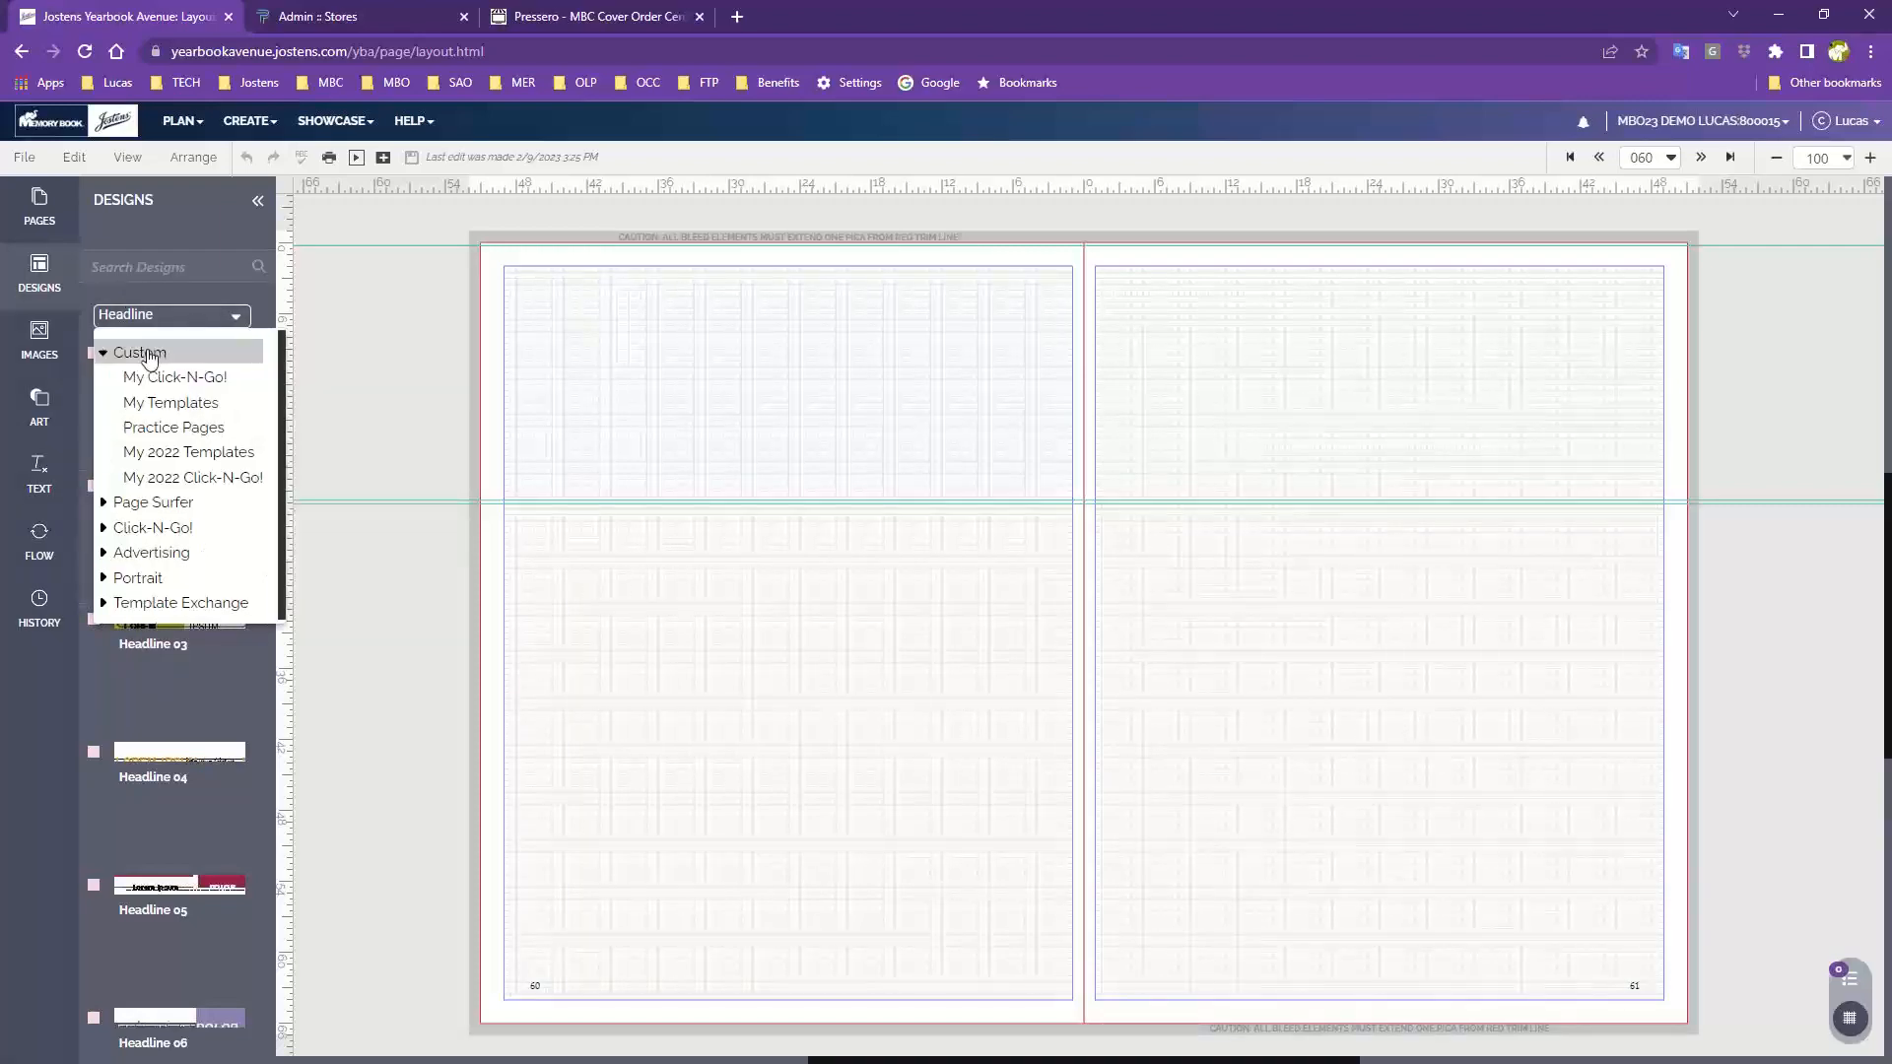
left_click(169, 402)
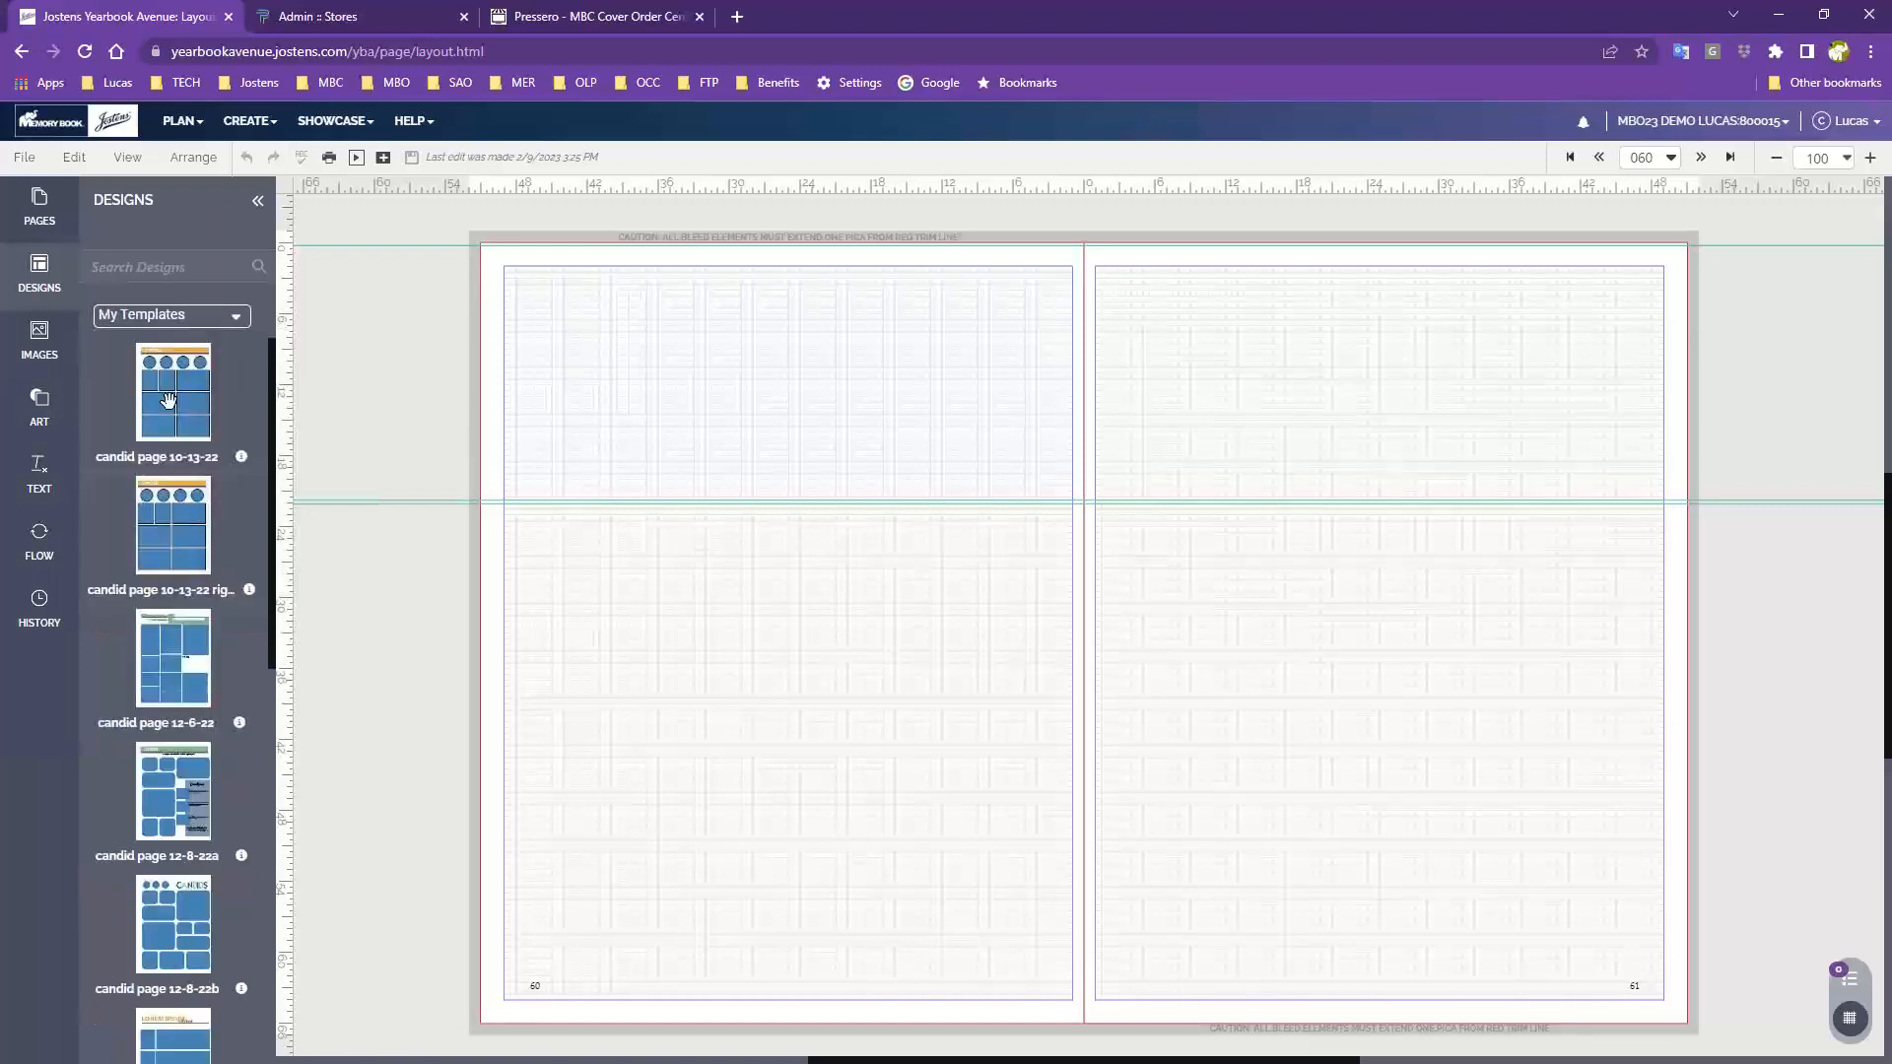
scroll(115, 591, "down", 3)
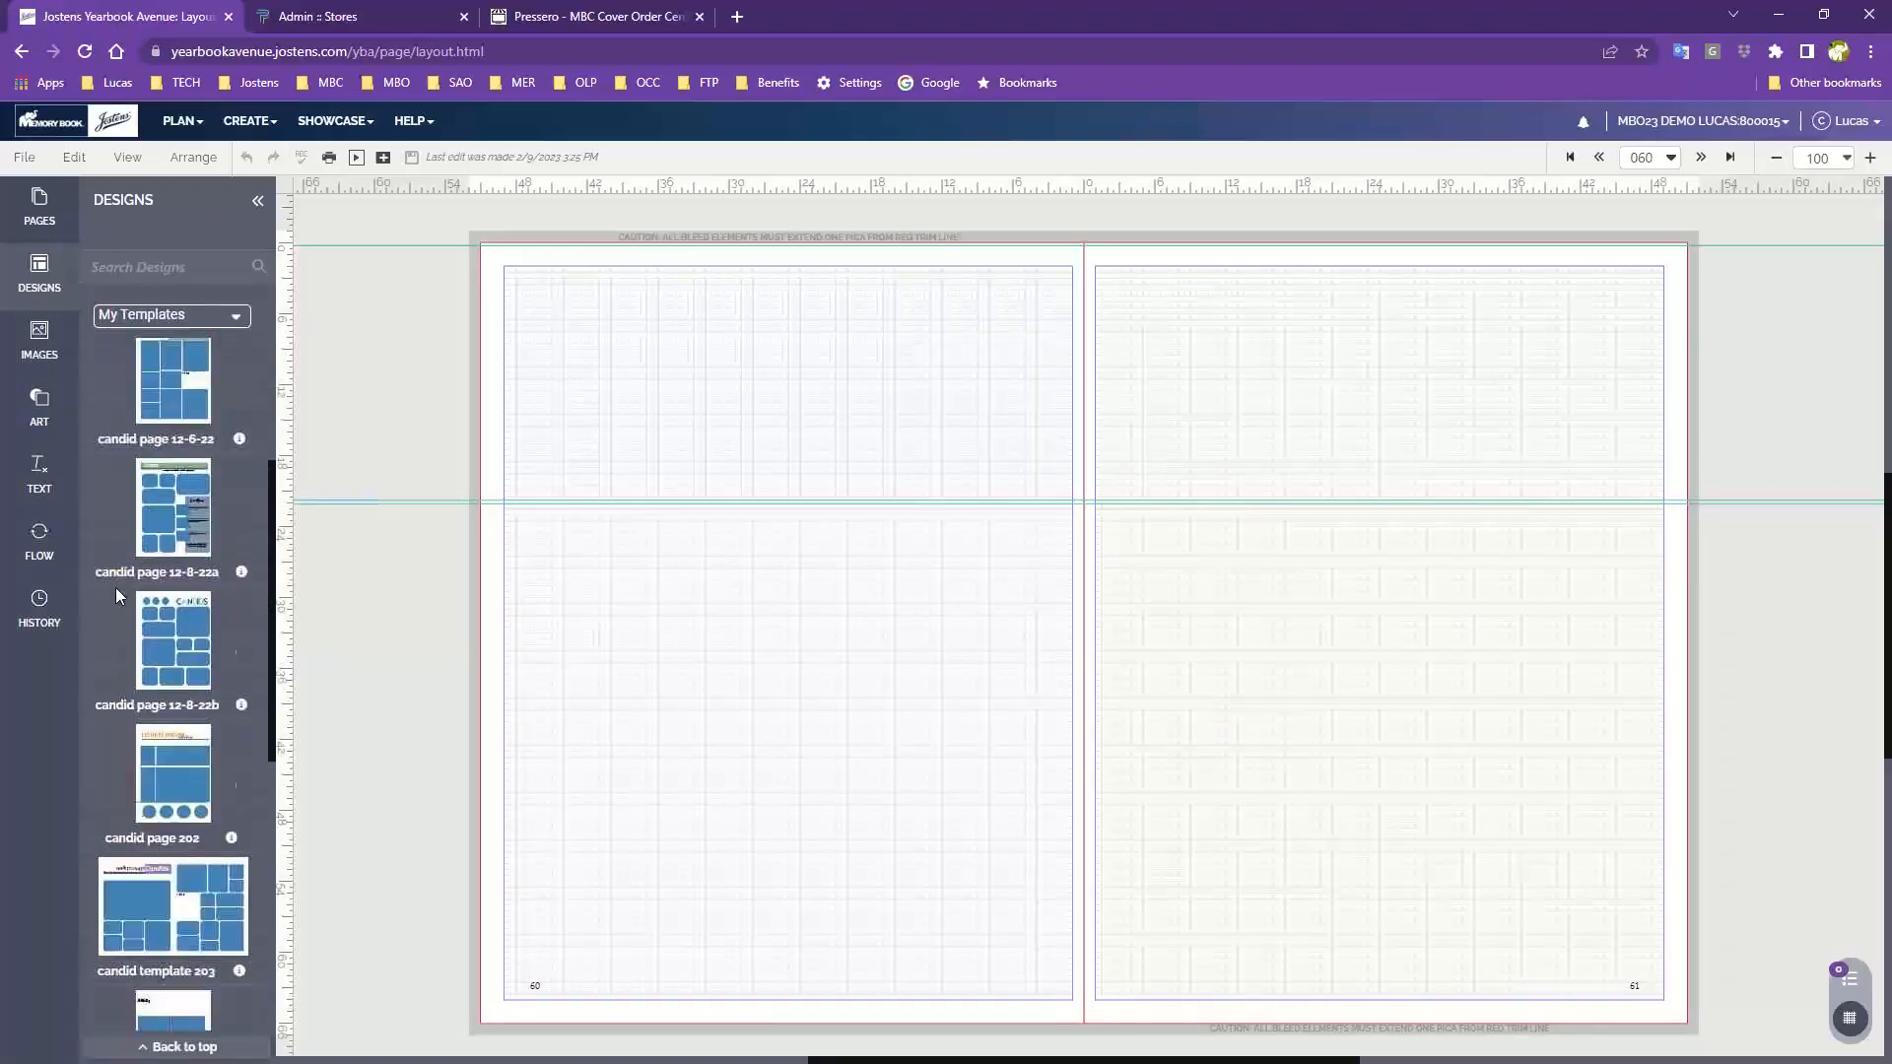
Apply the candid template 203 design to the spread without retaining the existing content
scroll(115, 587, "down", 4)
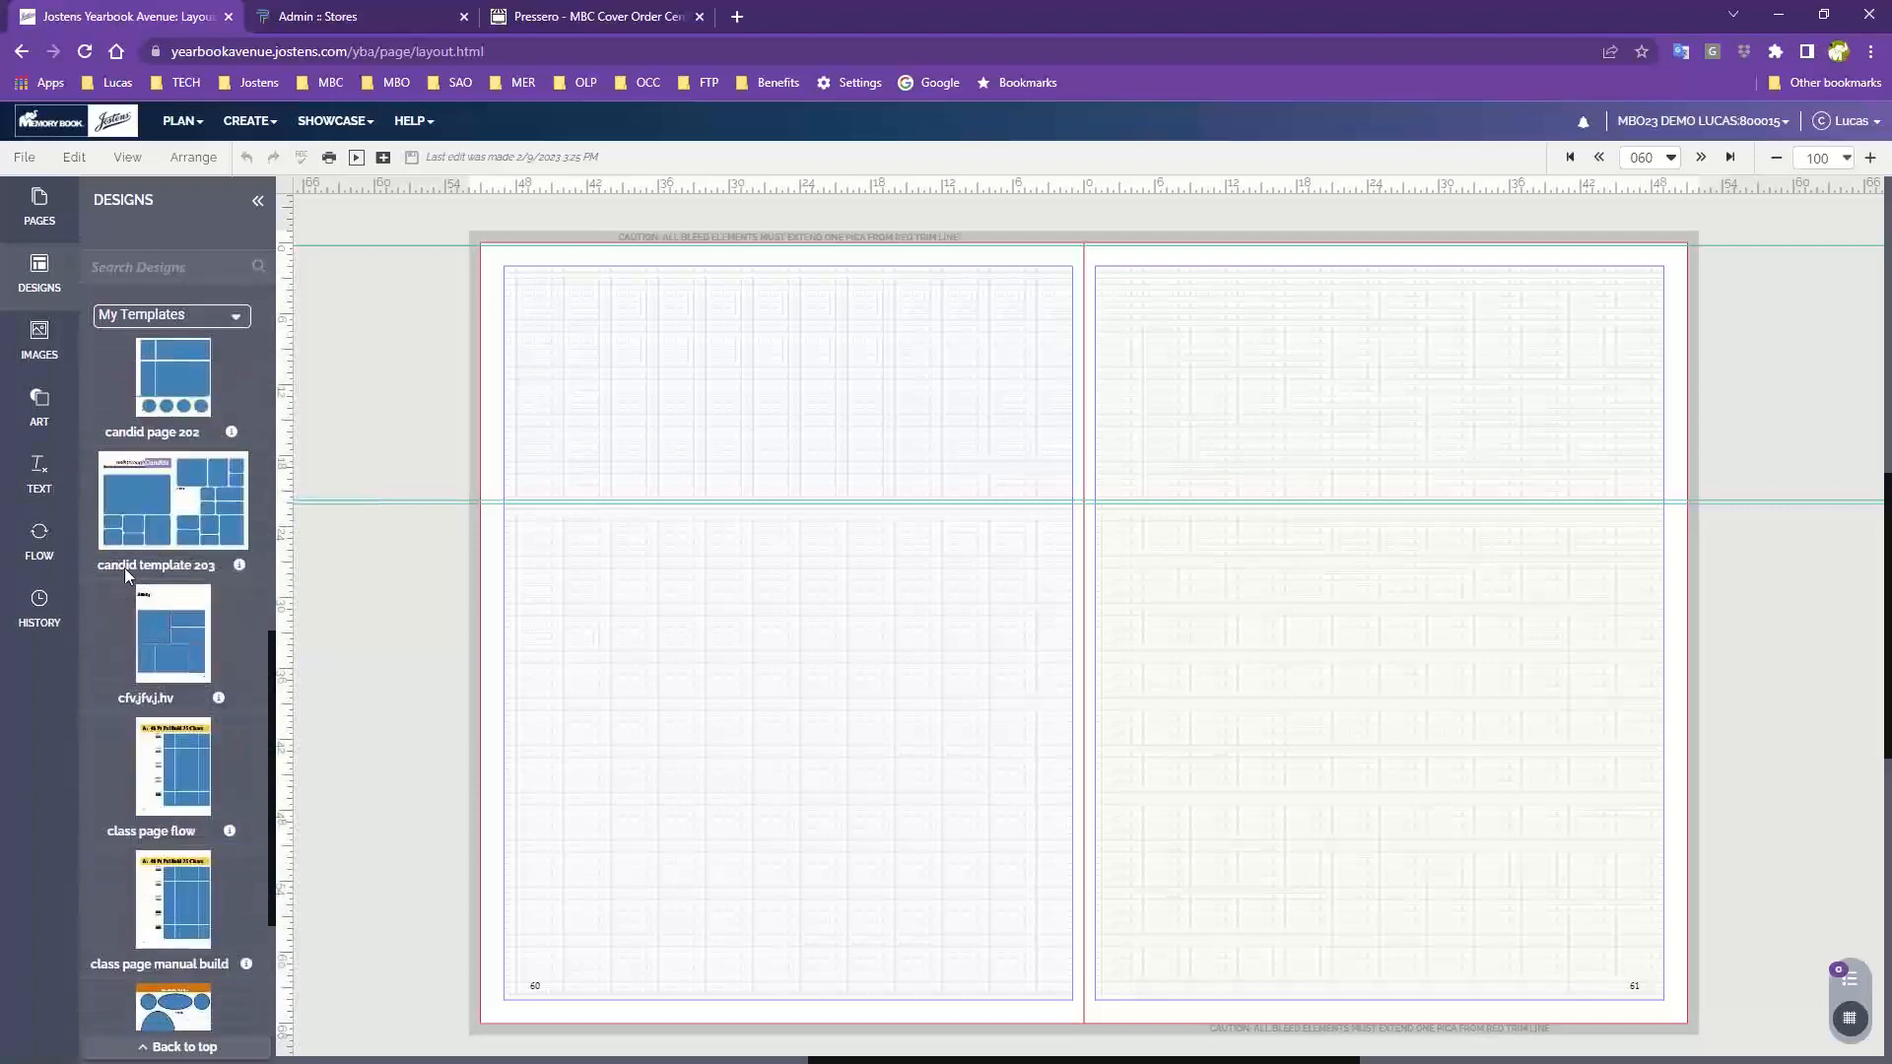
left_click_drag(140, 483, 811, 439)
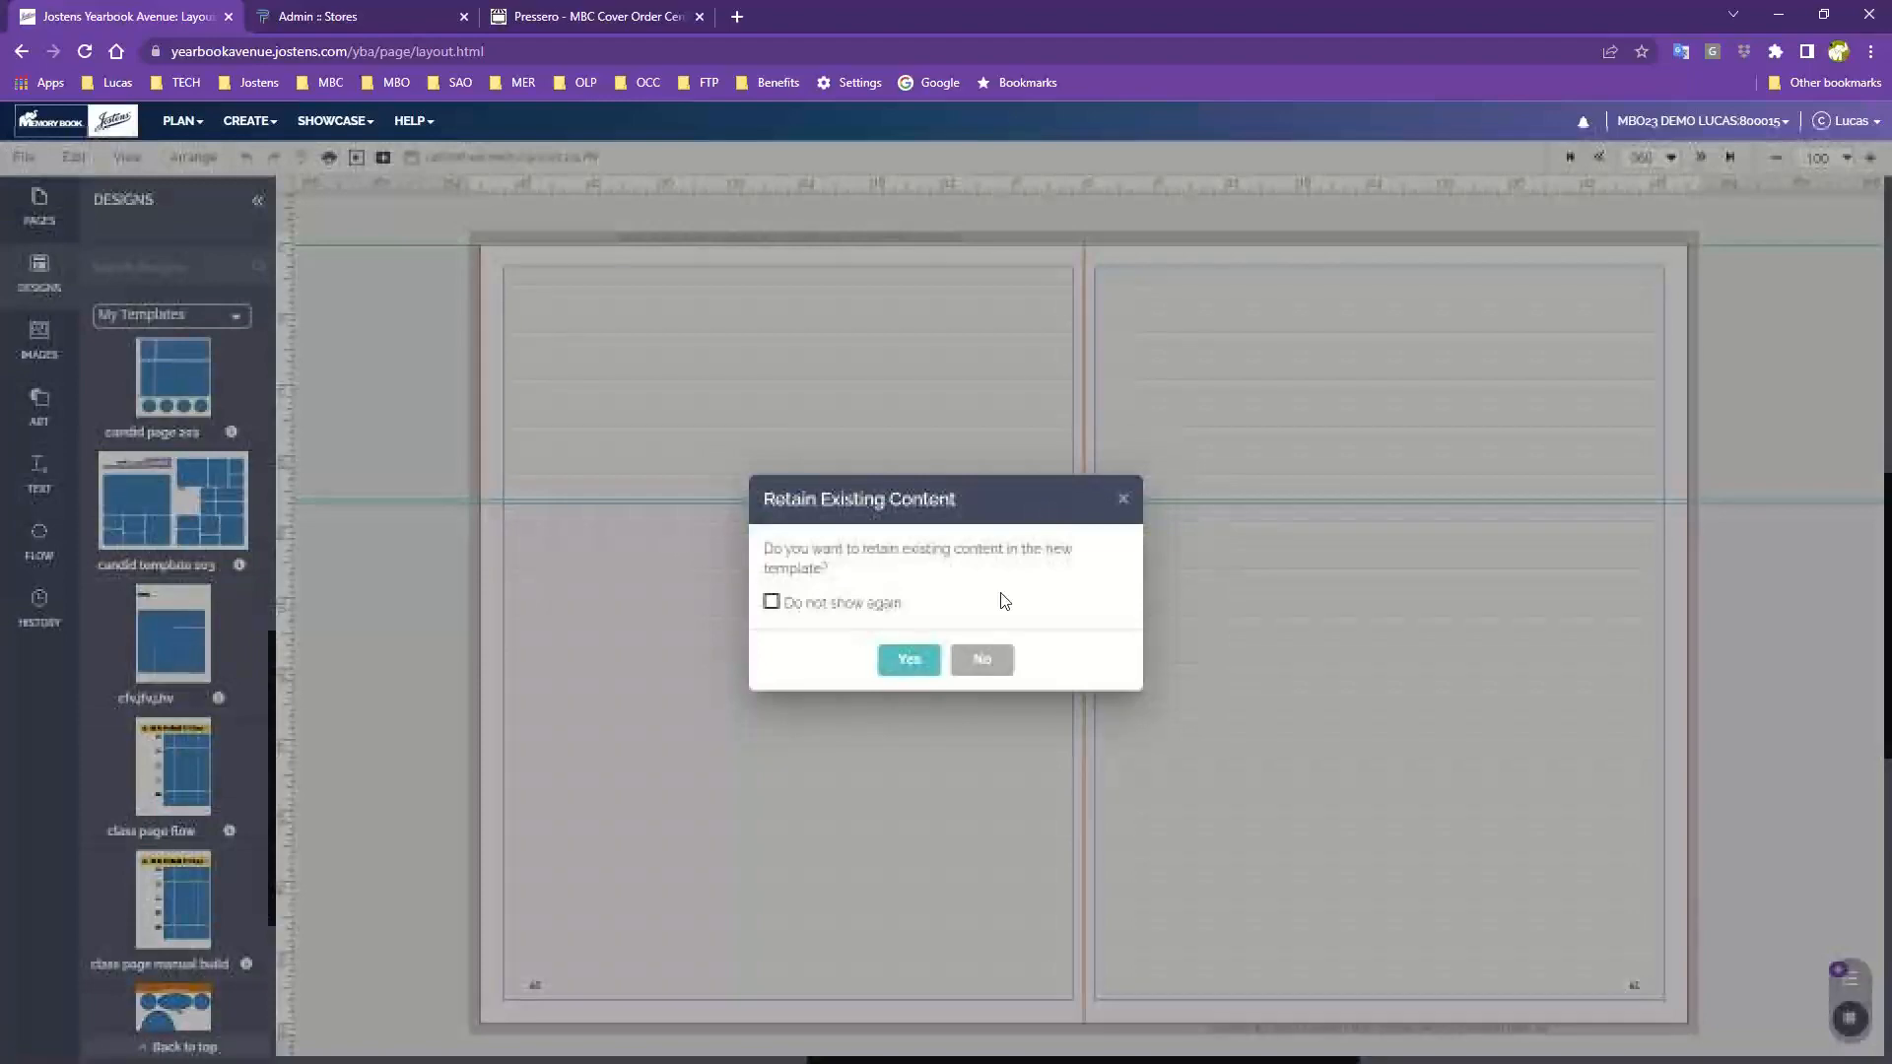
left_click(981, 660)
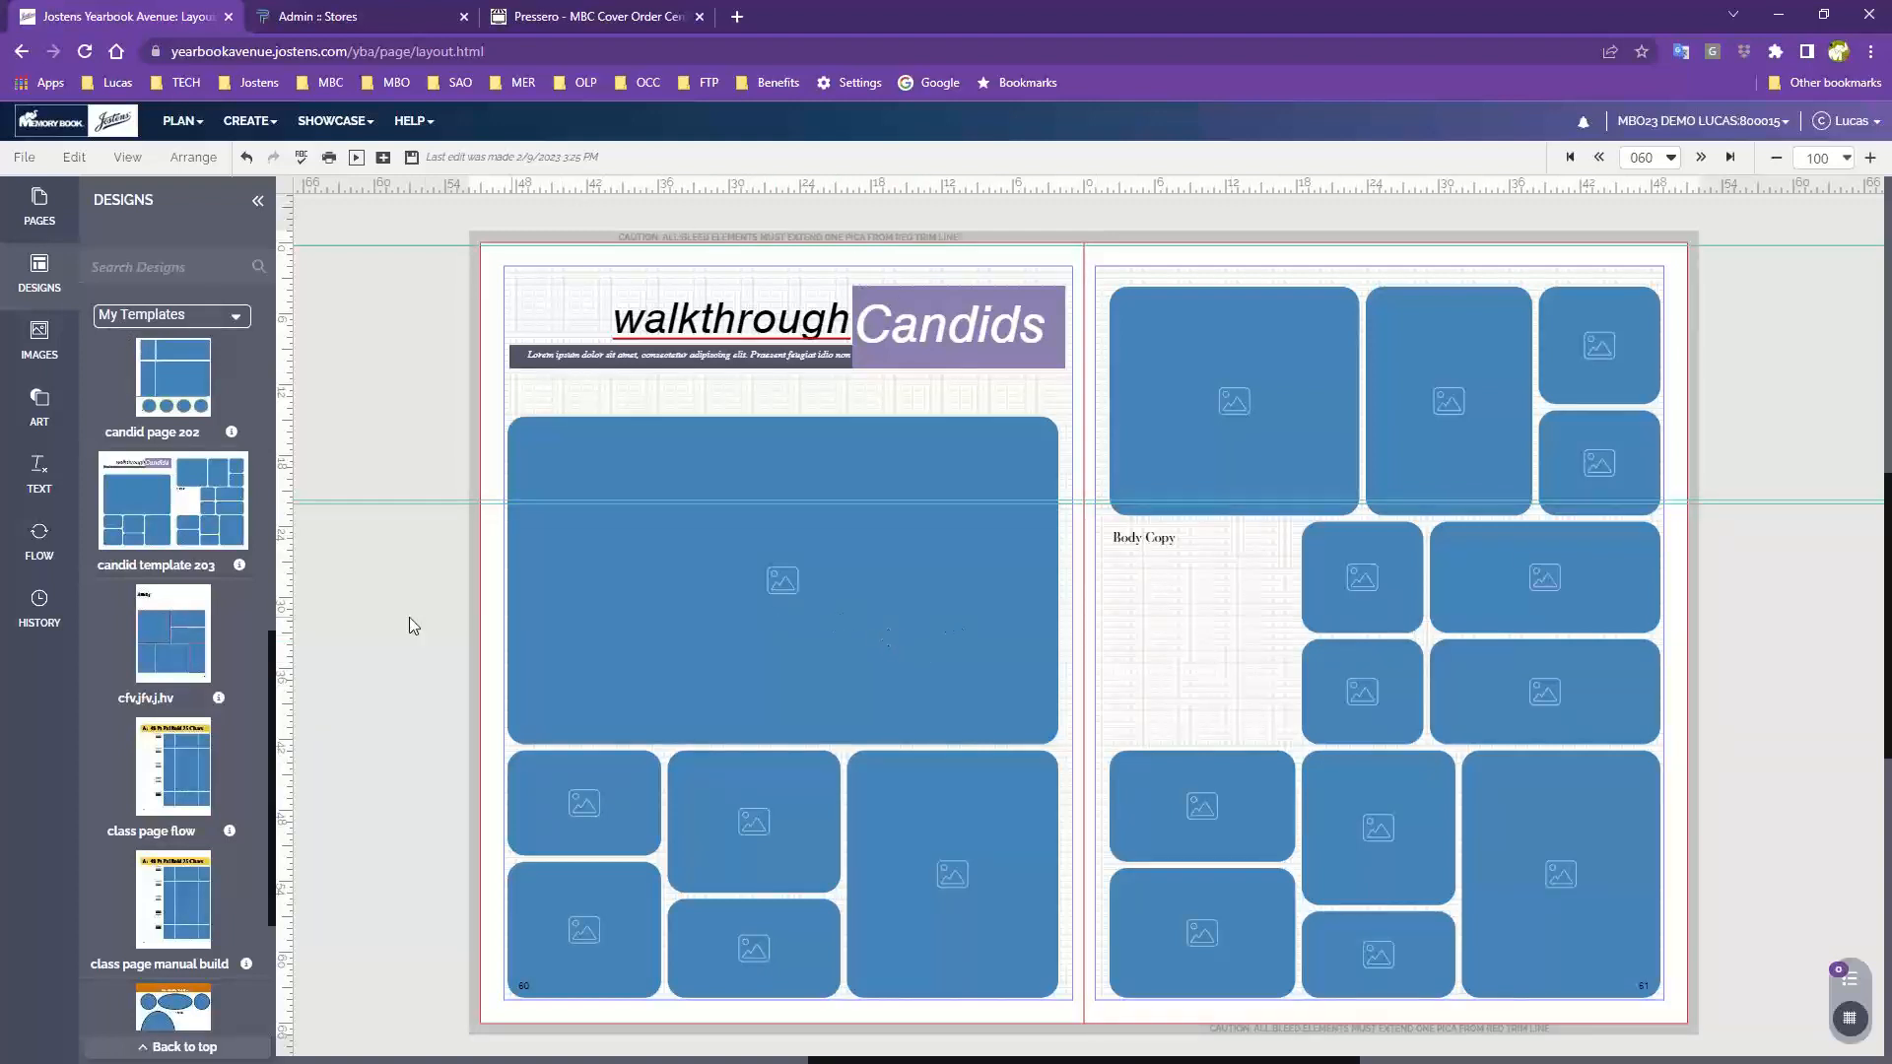
Nudge the large photo frame on page 60 up closer to the headline
left_click(656, 554)
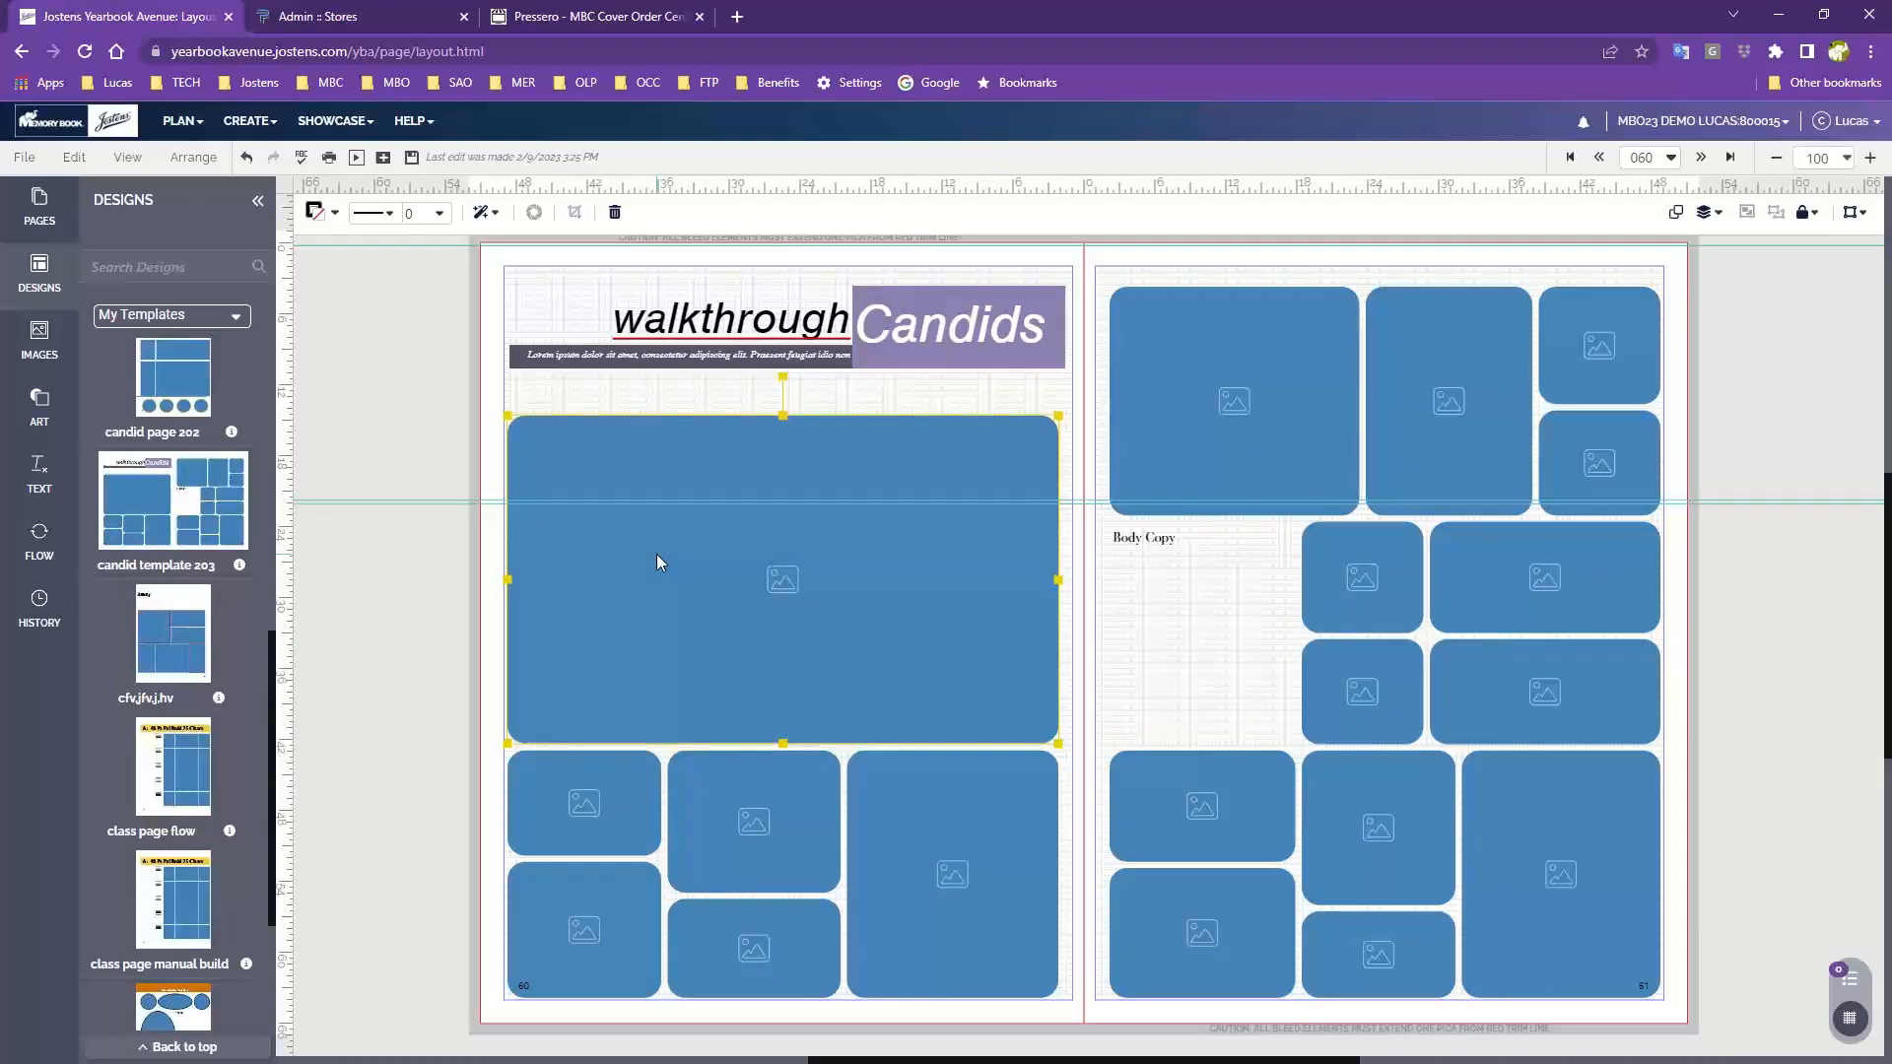
key("Up")
key("Up")
key("Up")
key("Up")
key("Up")
key("Up")
key("Up")
key("Up")
key("Up")
key("Up")
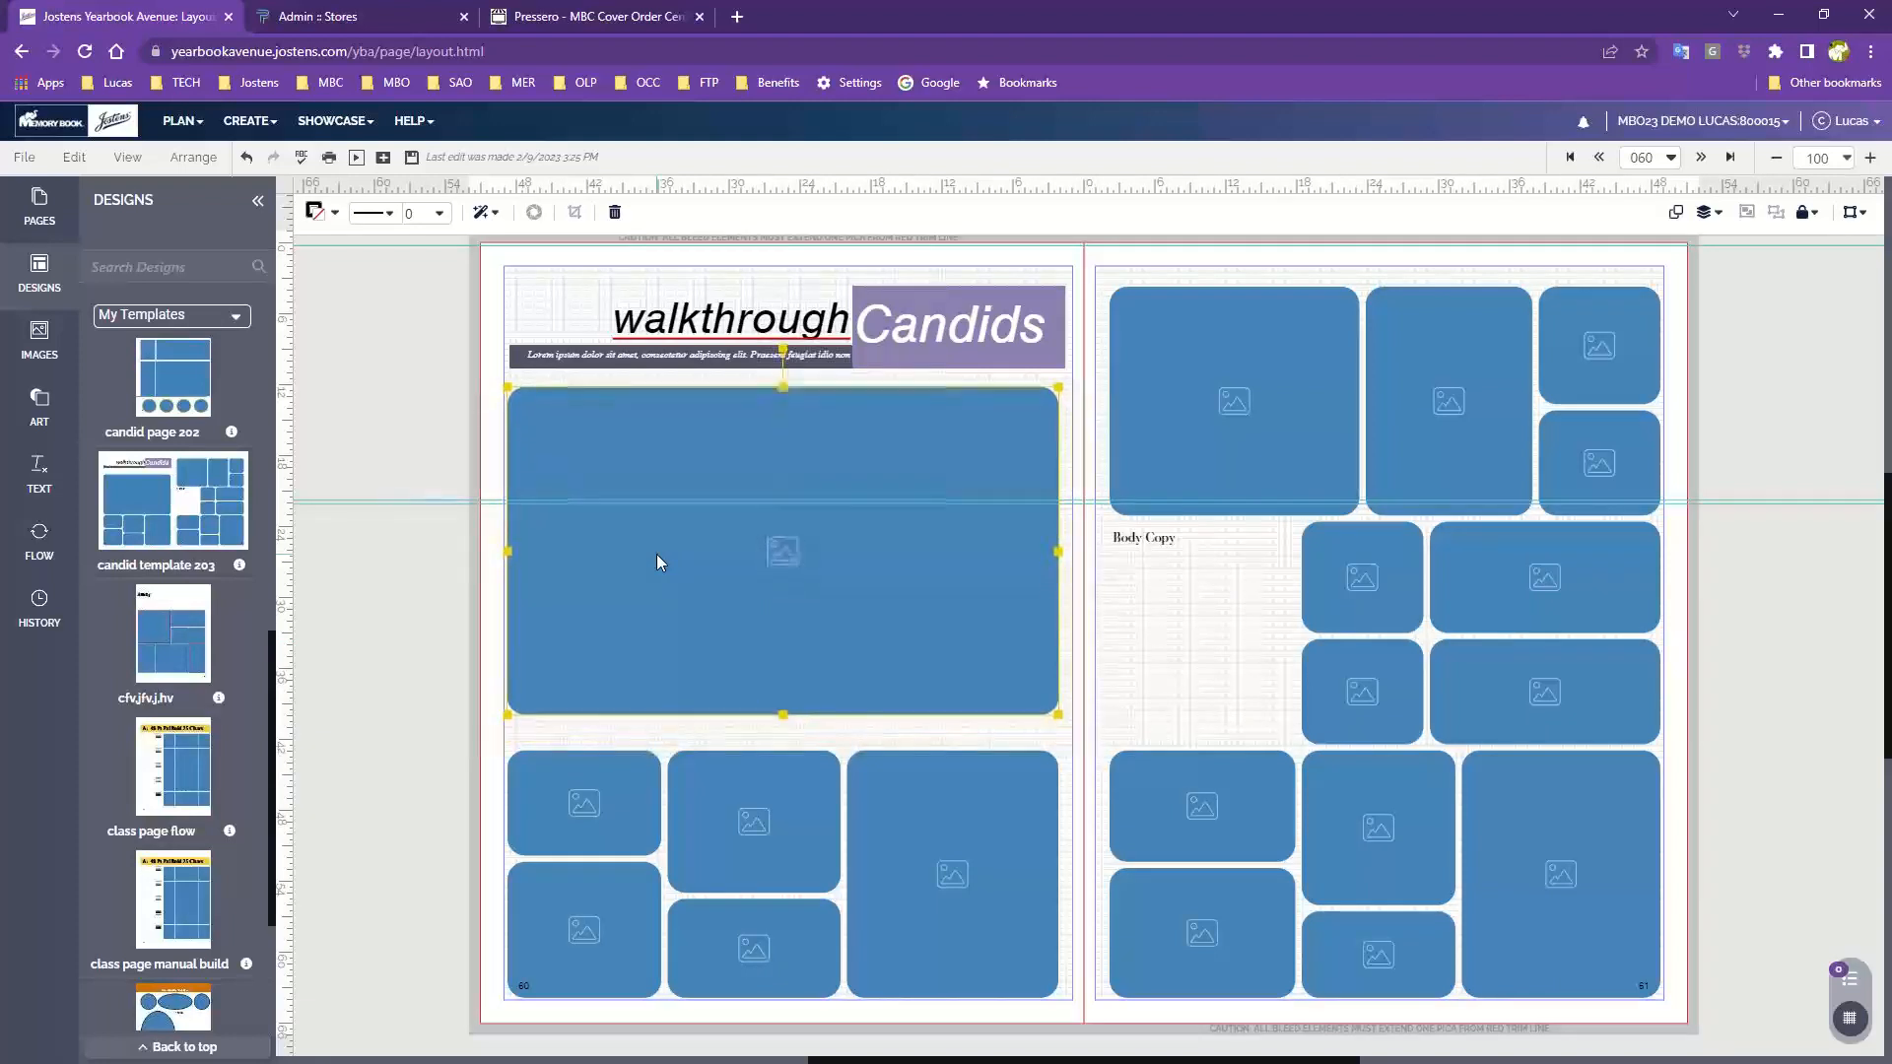
key("Up")
key("Up")
key("Up")
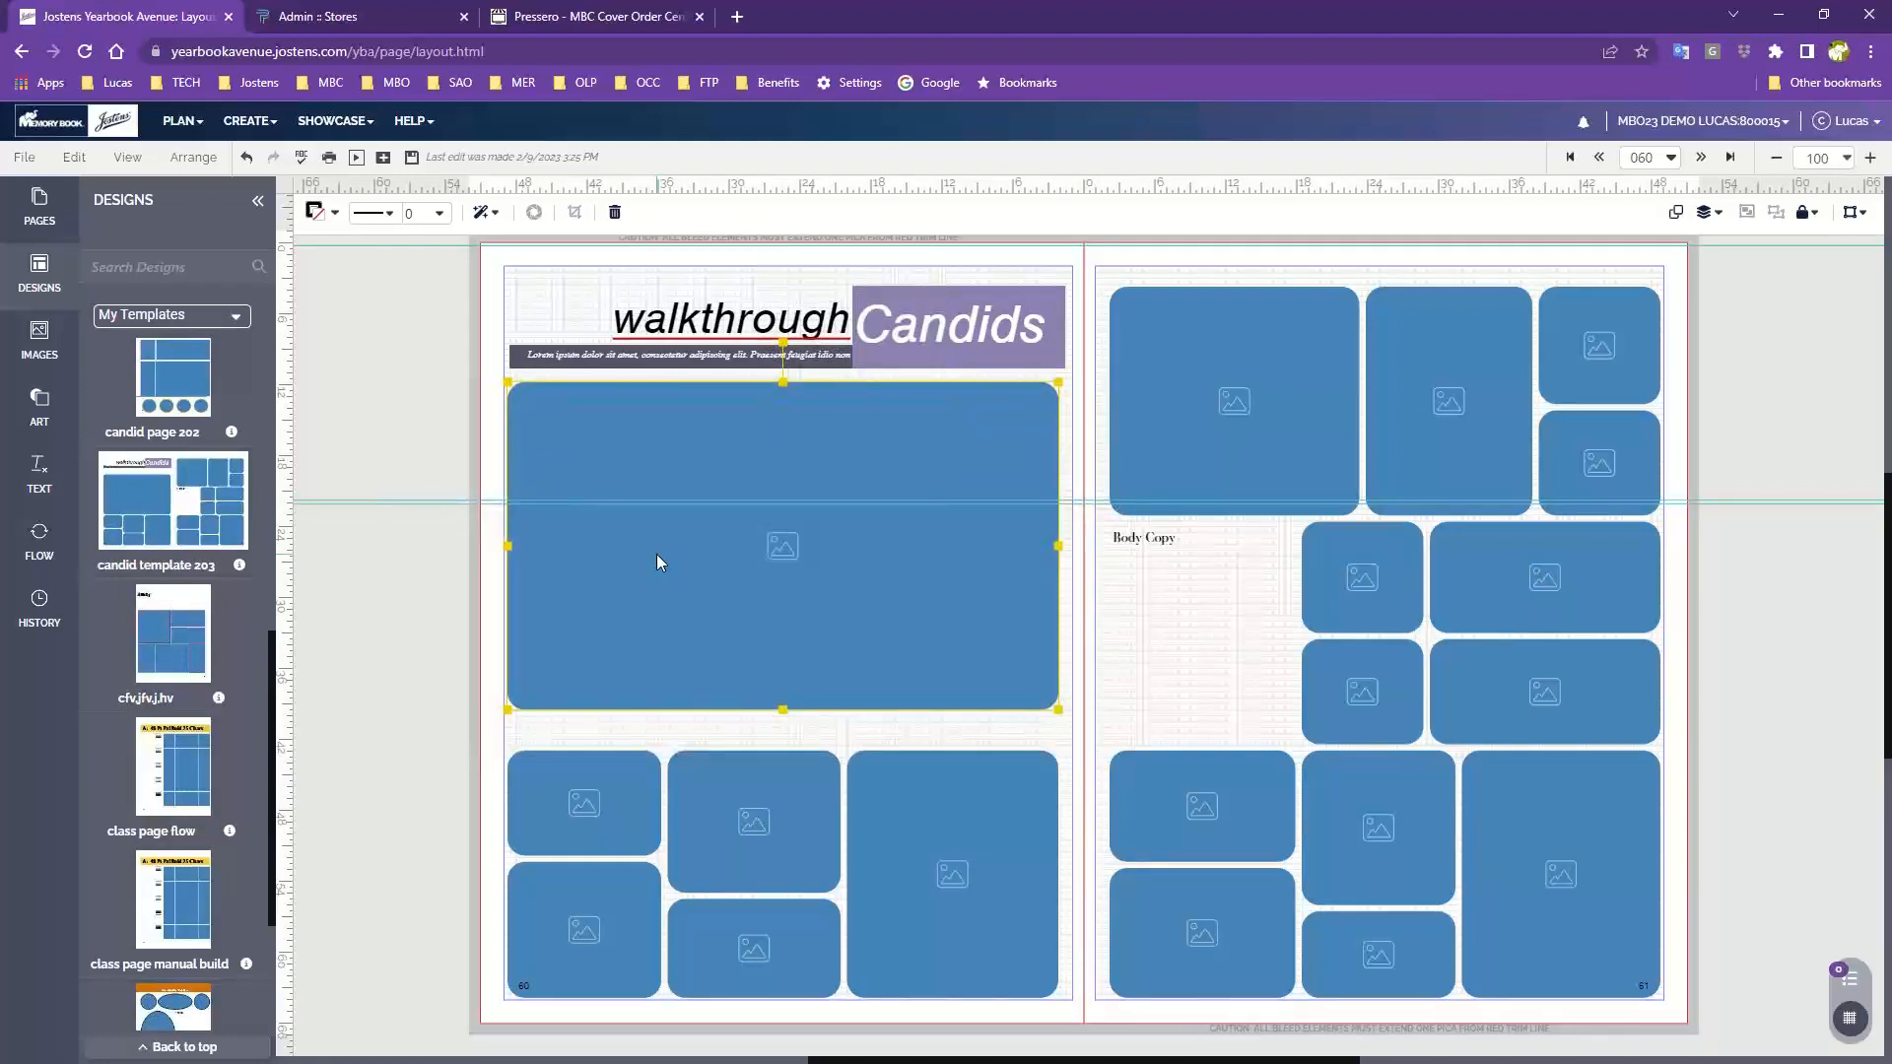
left_click(499, 789)
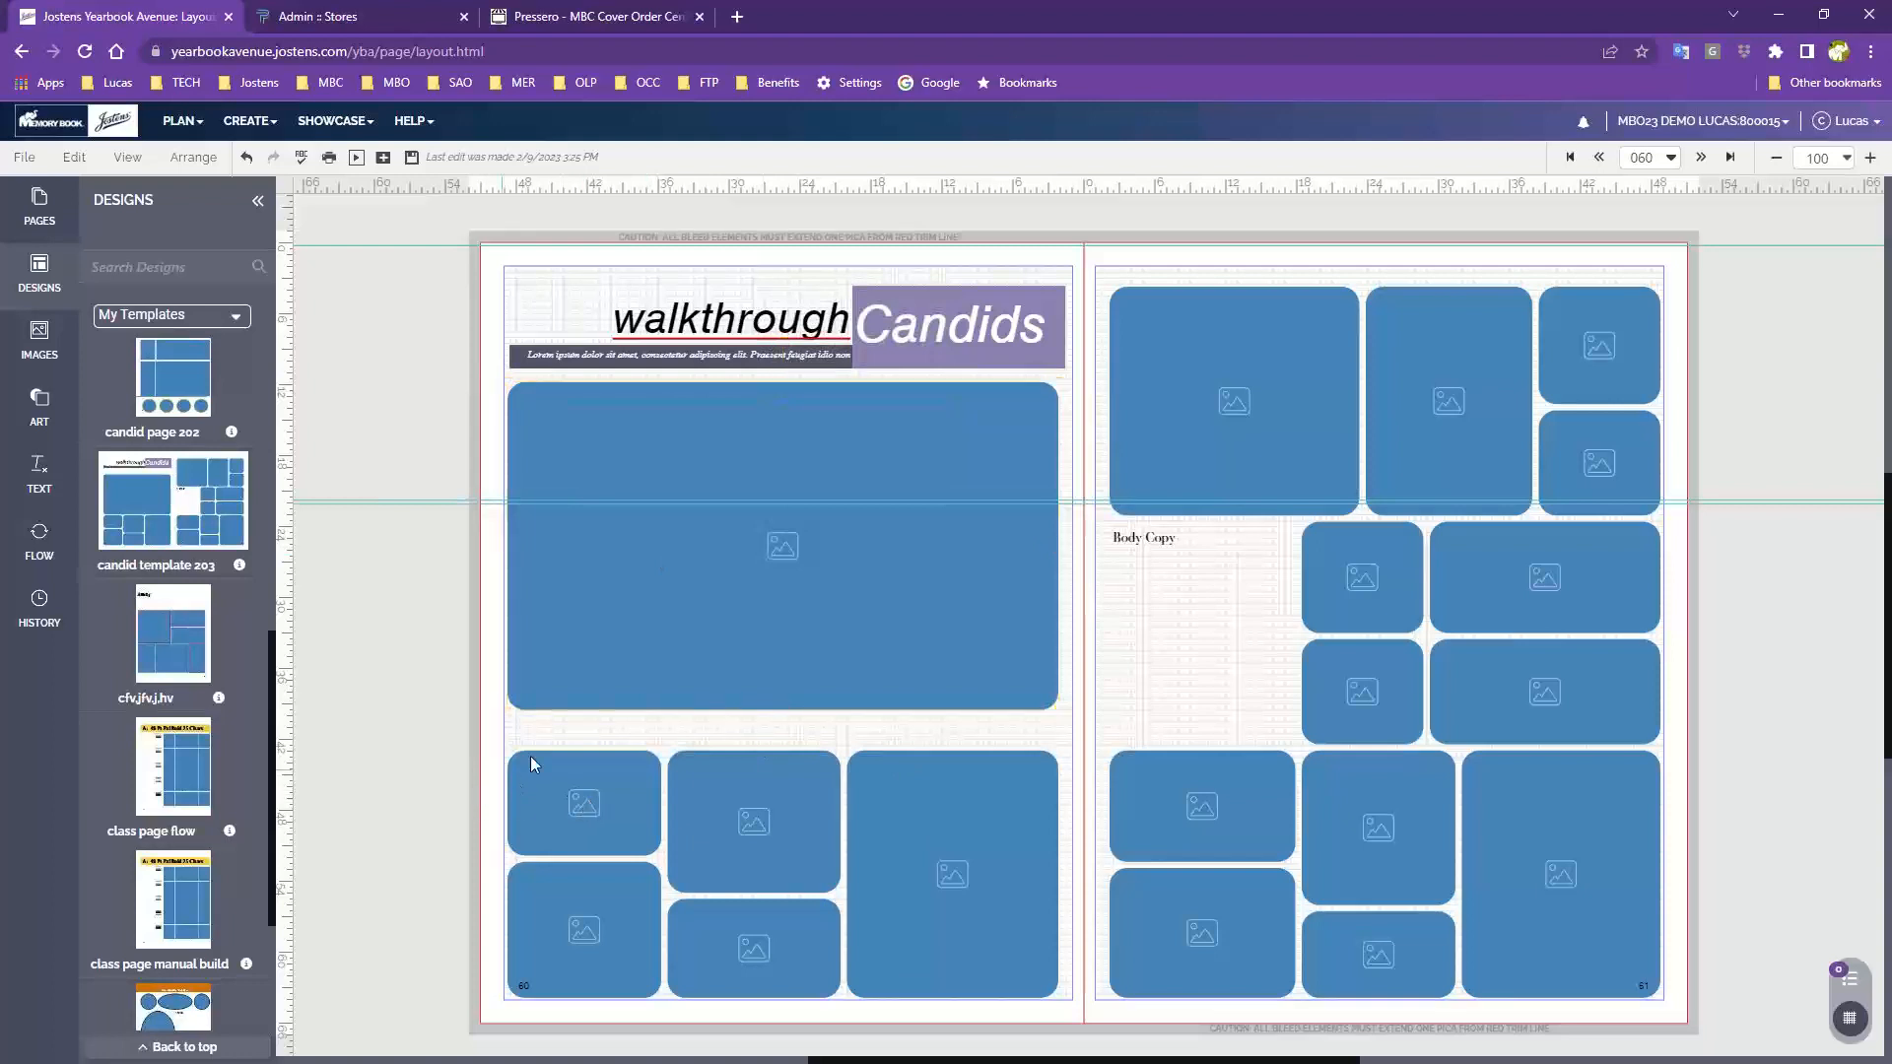
Narrow the large frame on page 60 to about half the page width and lengthen it toward the lower frames
left_click(824, 629)
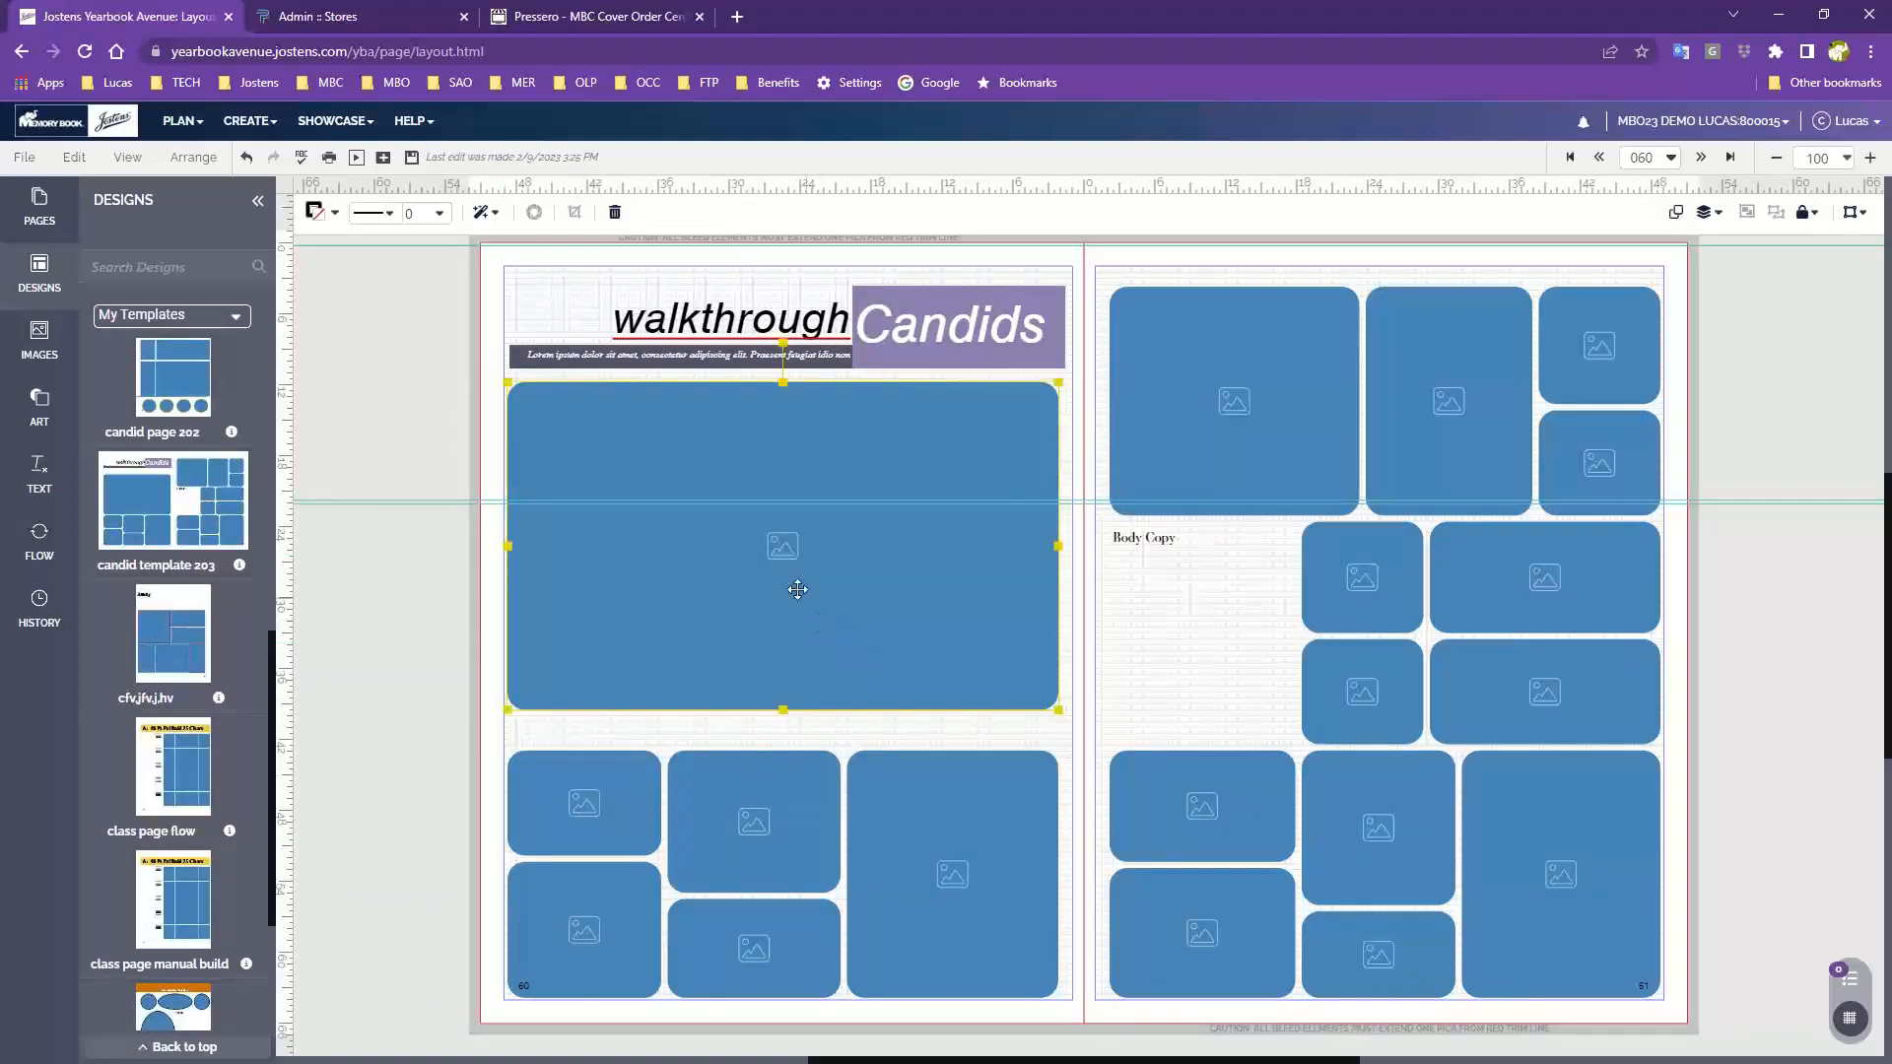
left_click_drag(1060, 546, 751, 546)
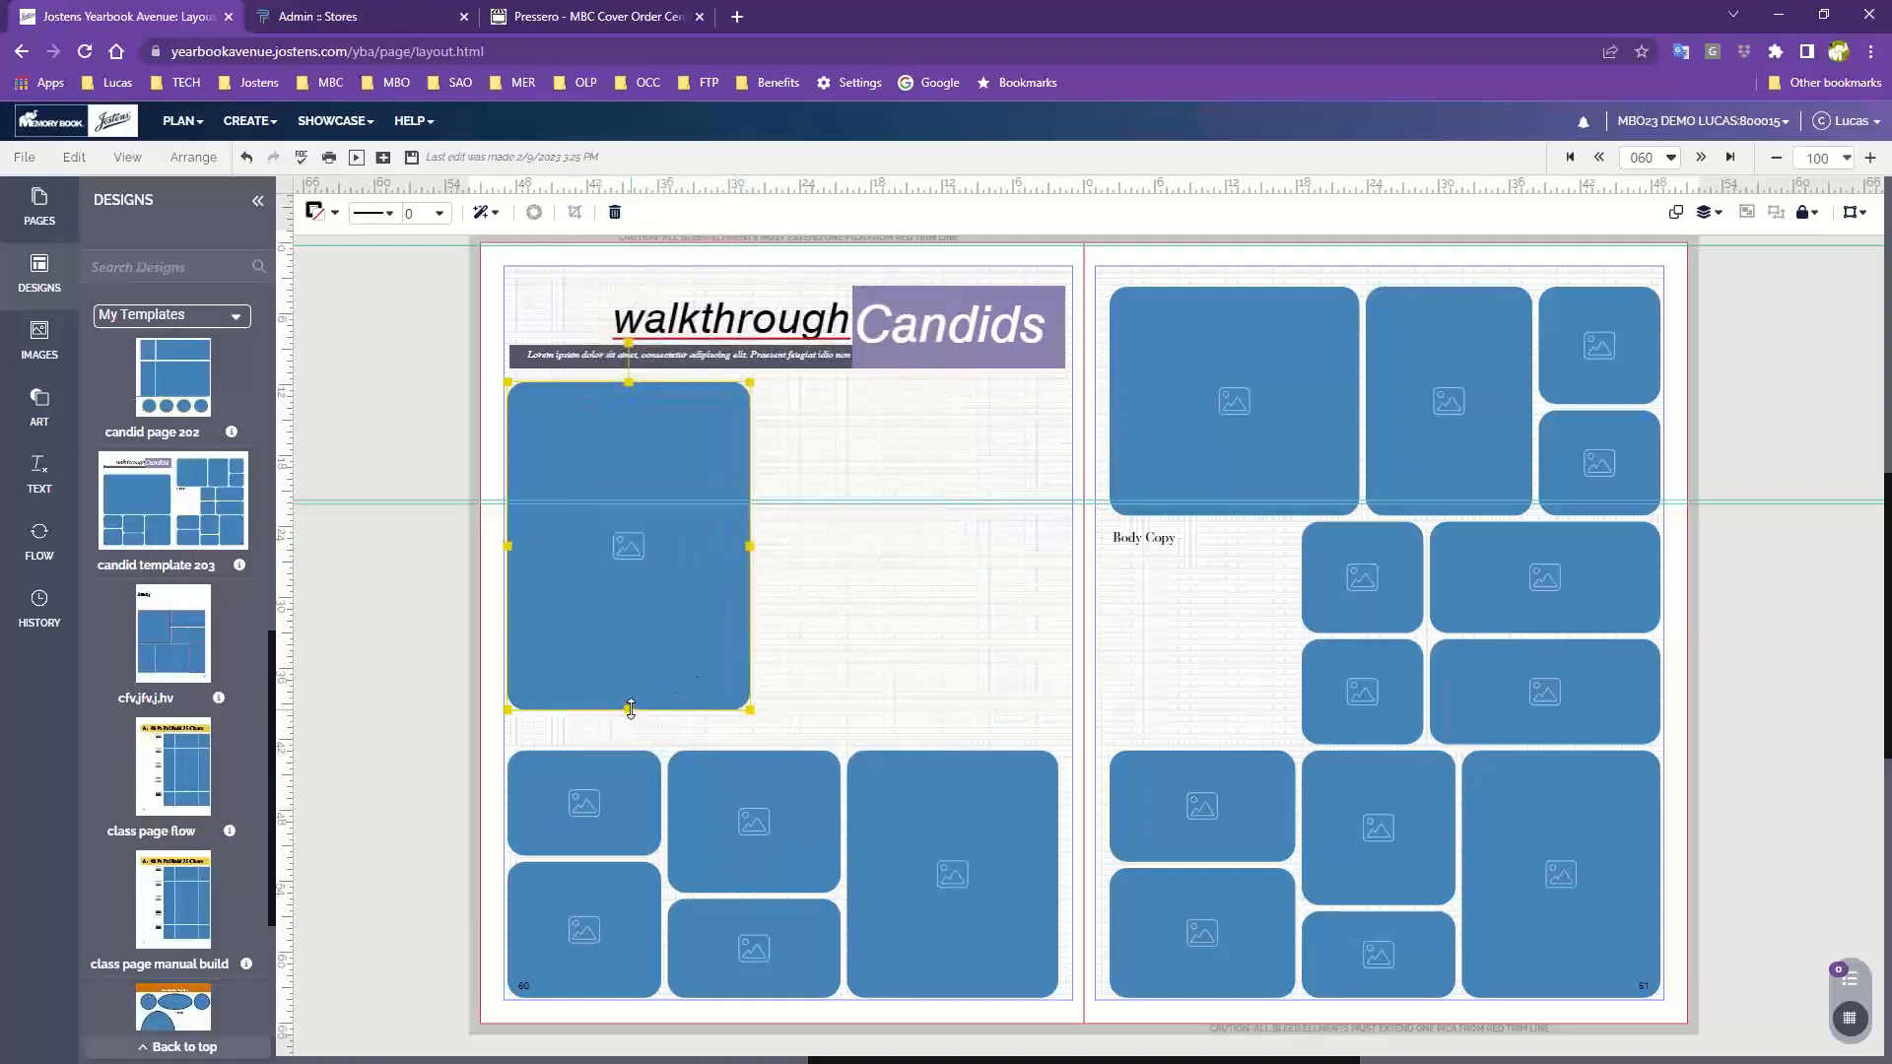
left_click_drag(629, 708, 630, 737)
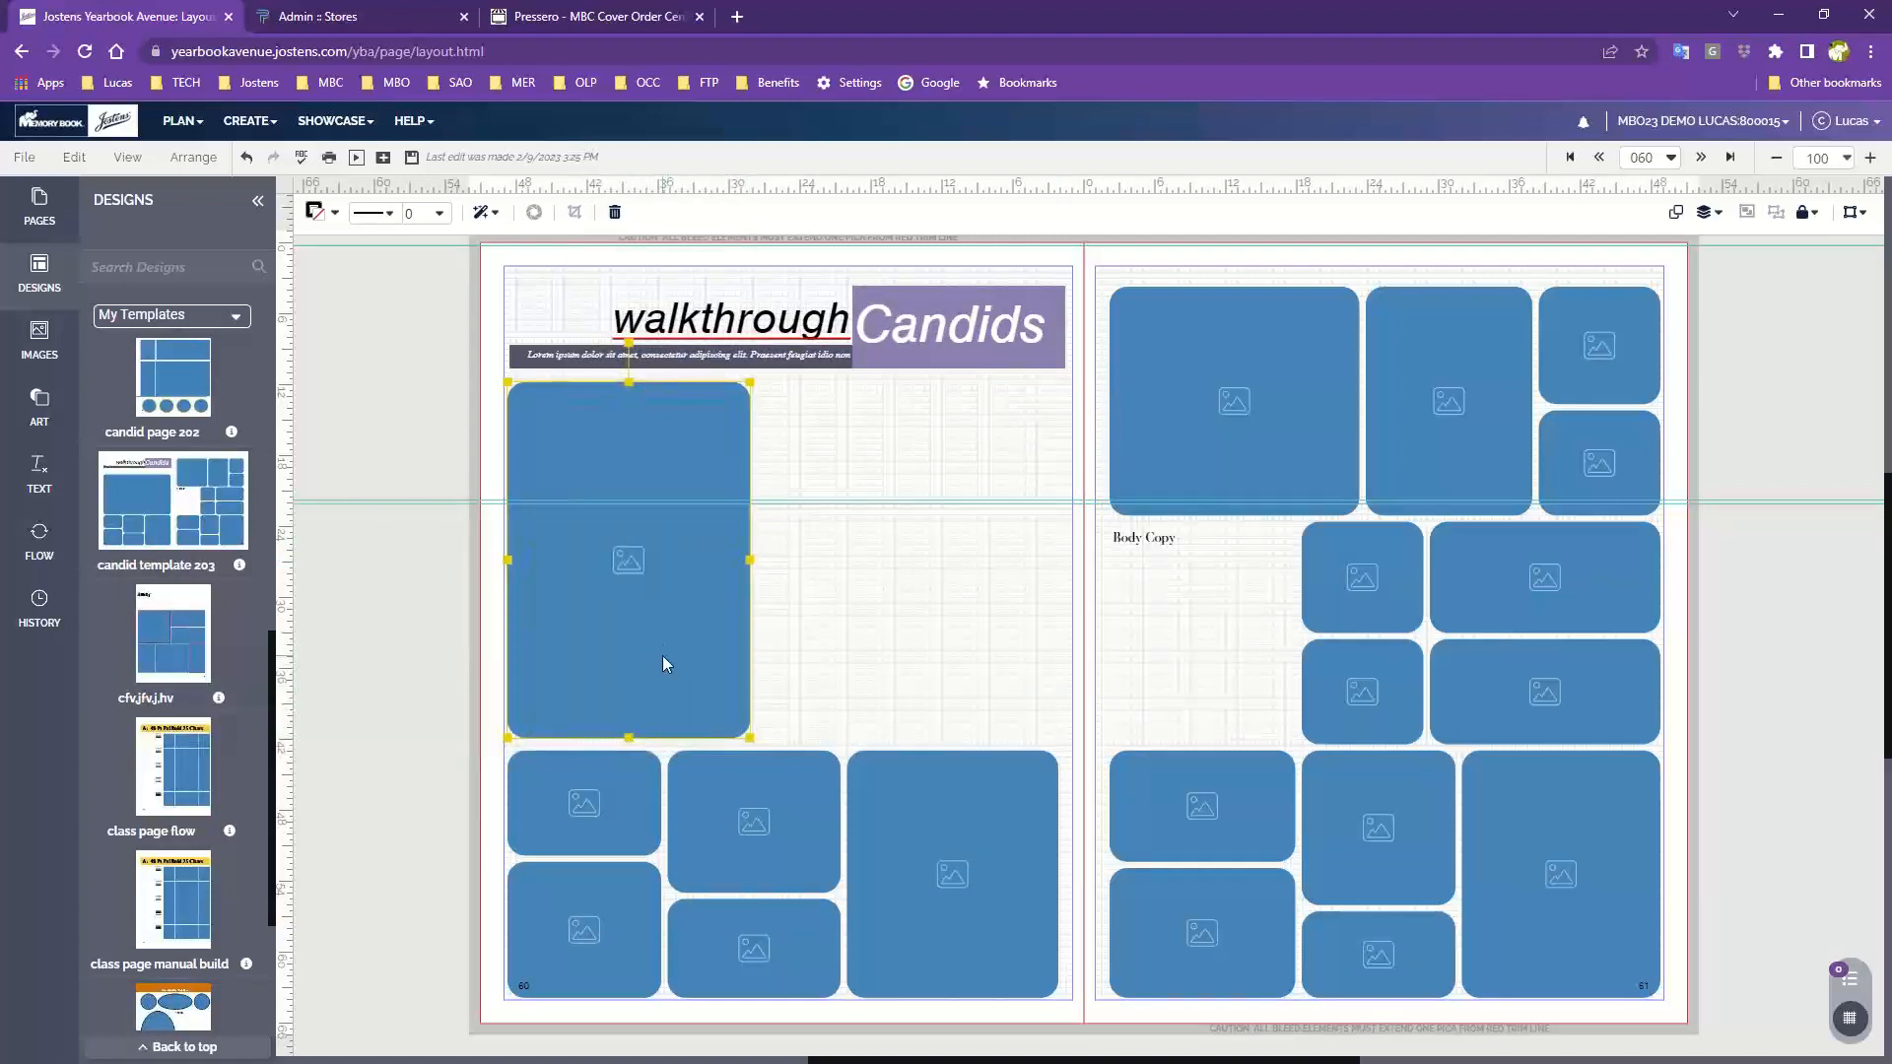
Paste a duplicate frame and position it beside the narrowed frame on page 60
key("ctrl+v")
left_click_drag(688, 634, 991, 621)
left_click(789, 648)
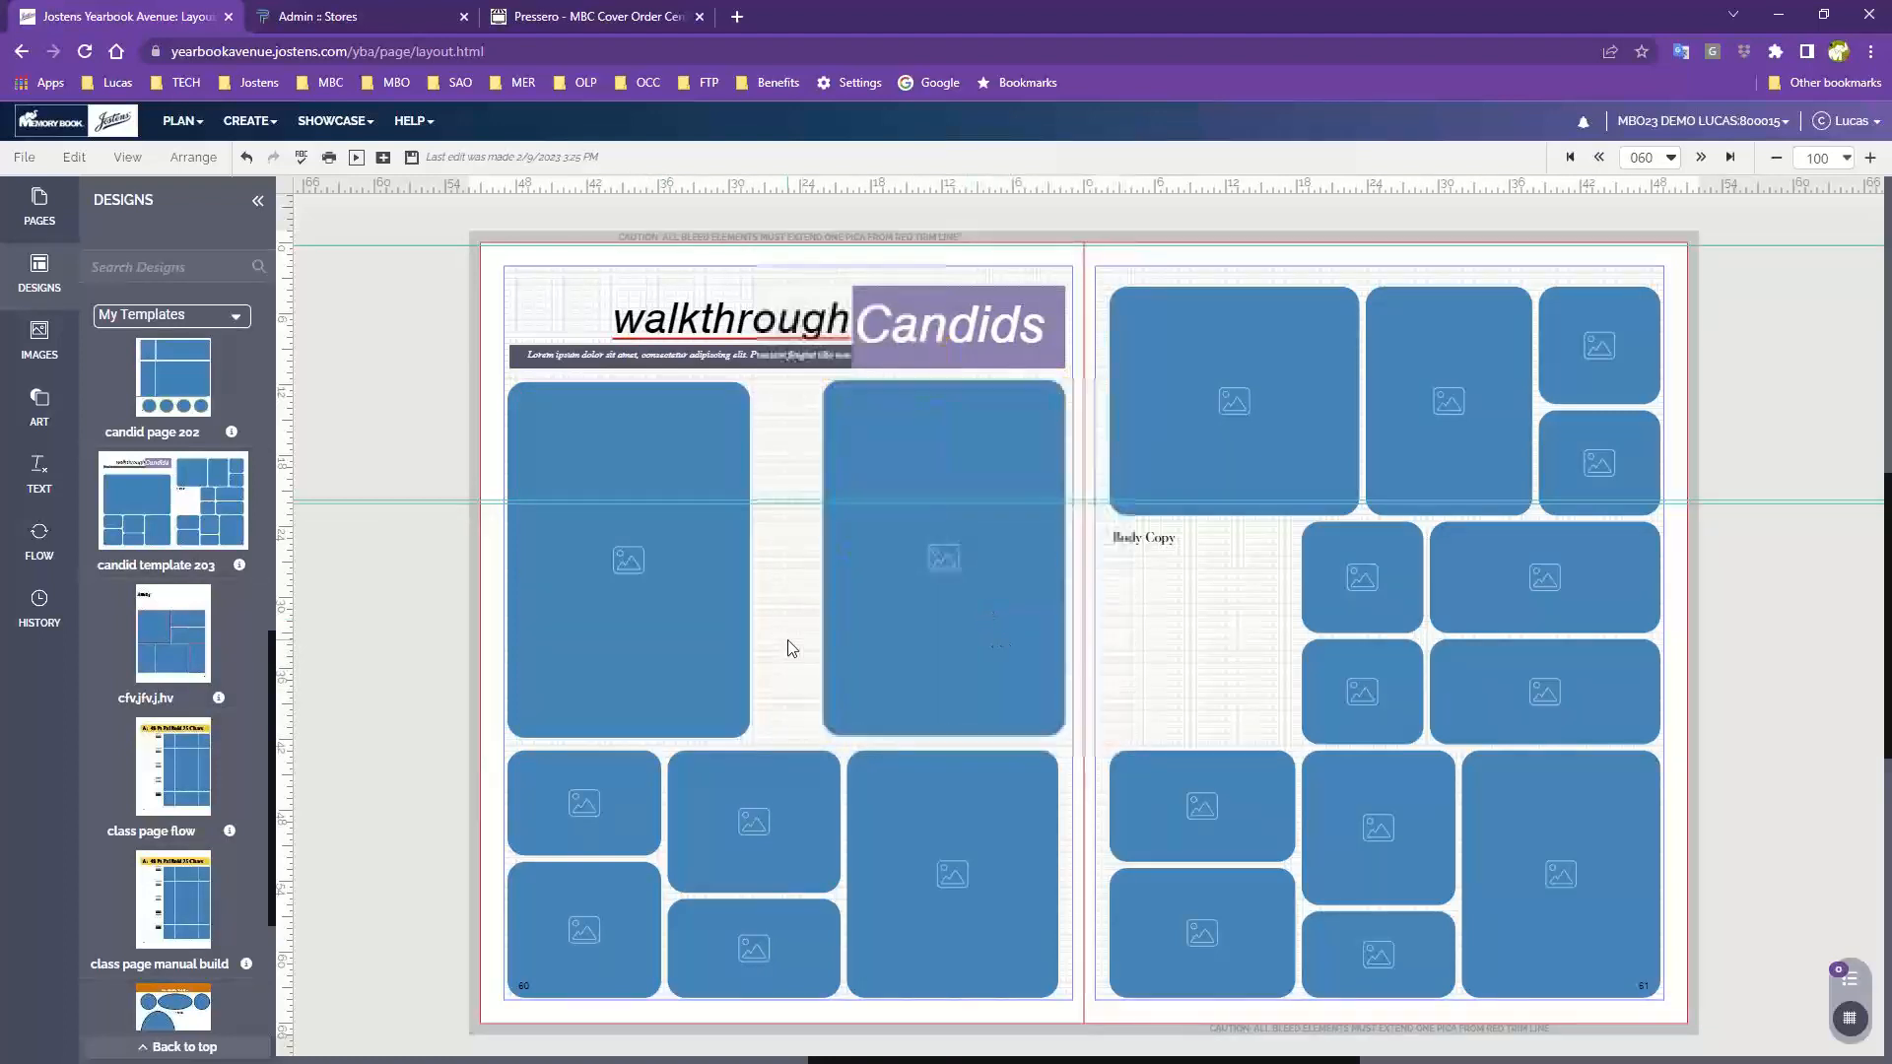
Widen the left tall frame on page 60 to close the gap with the pasted frame
left_click(673, 629)
left_click_drag(748, 559, 815, 559)
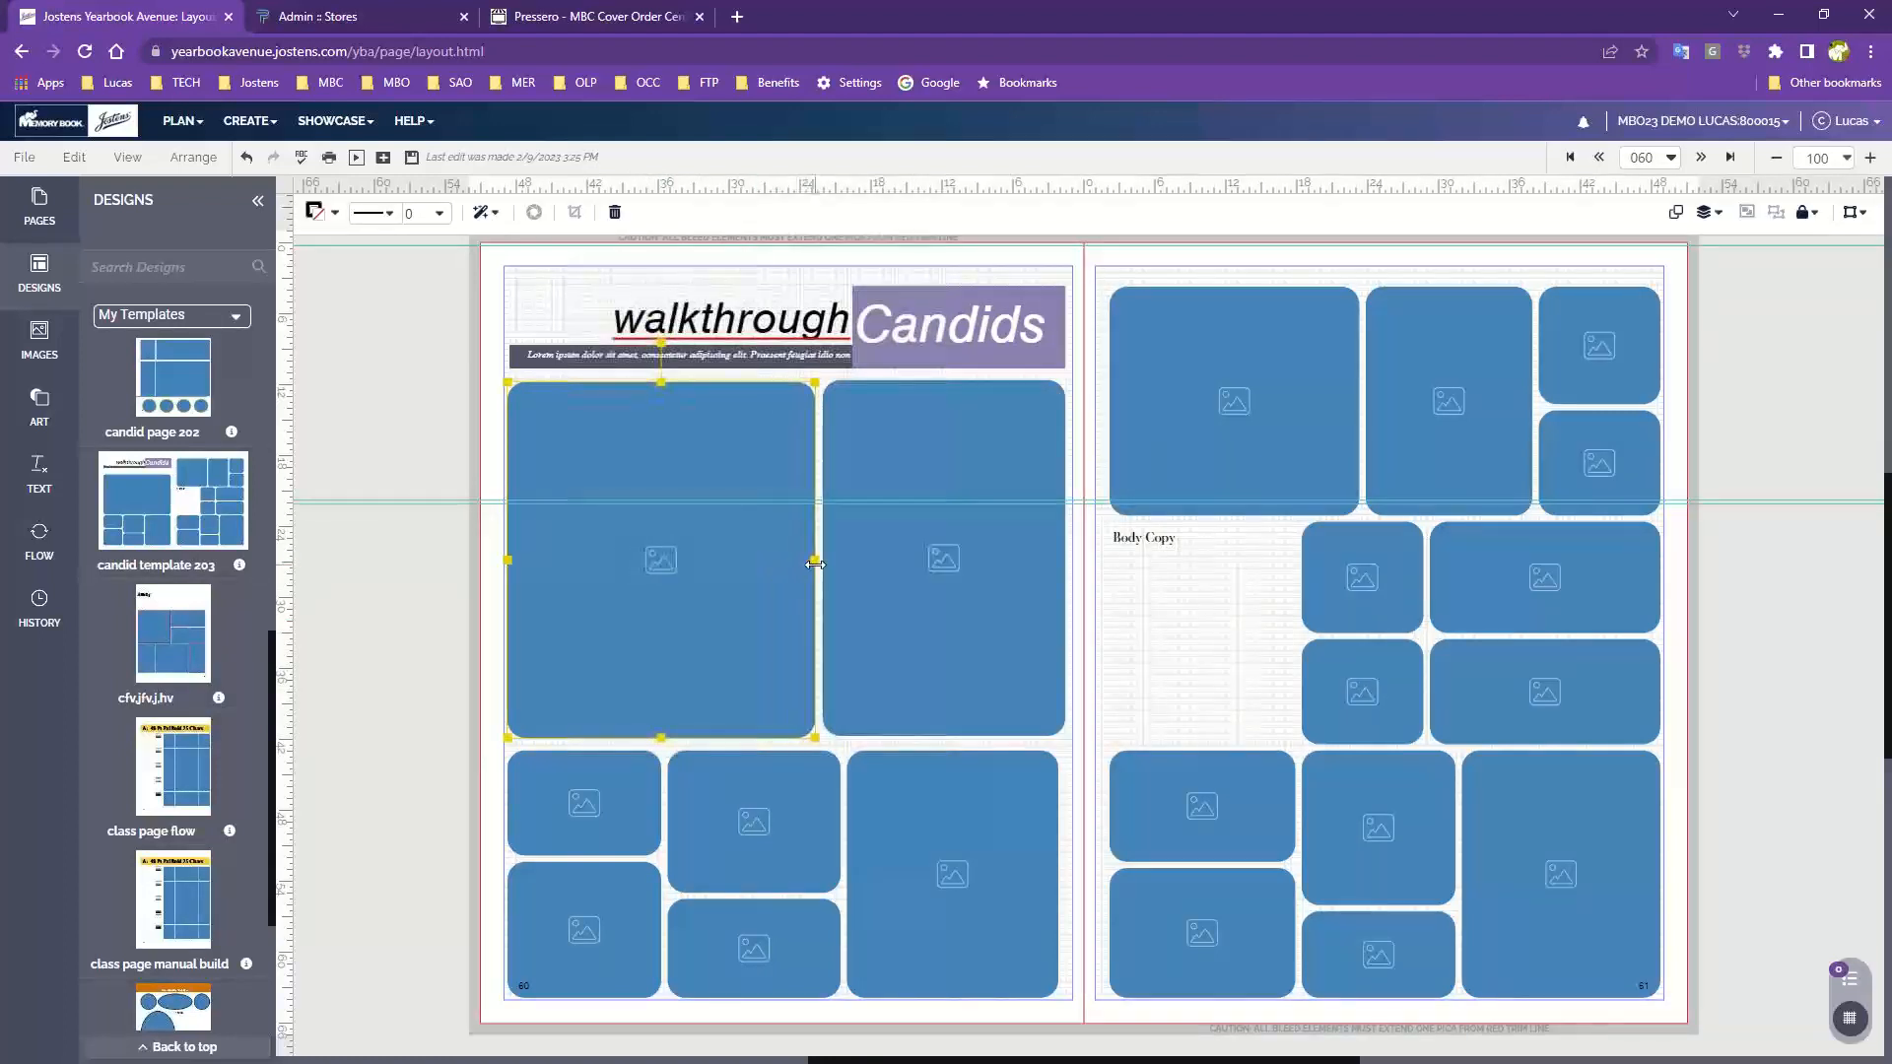
left_click(1187, 664)
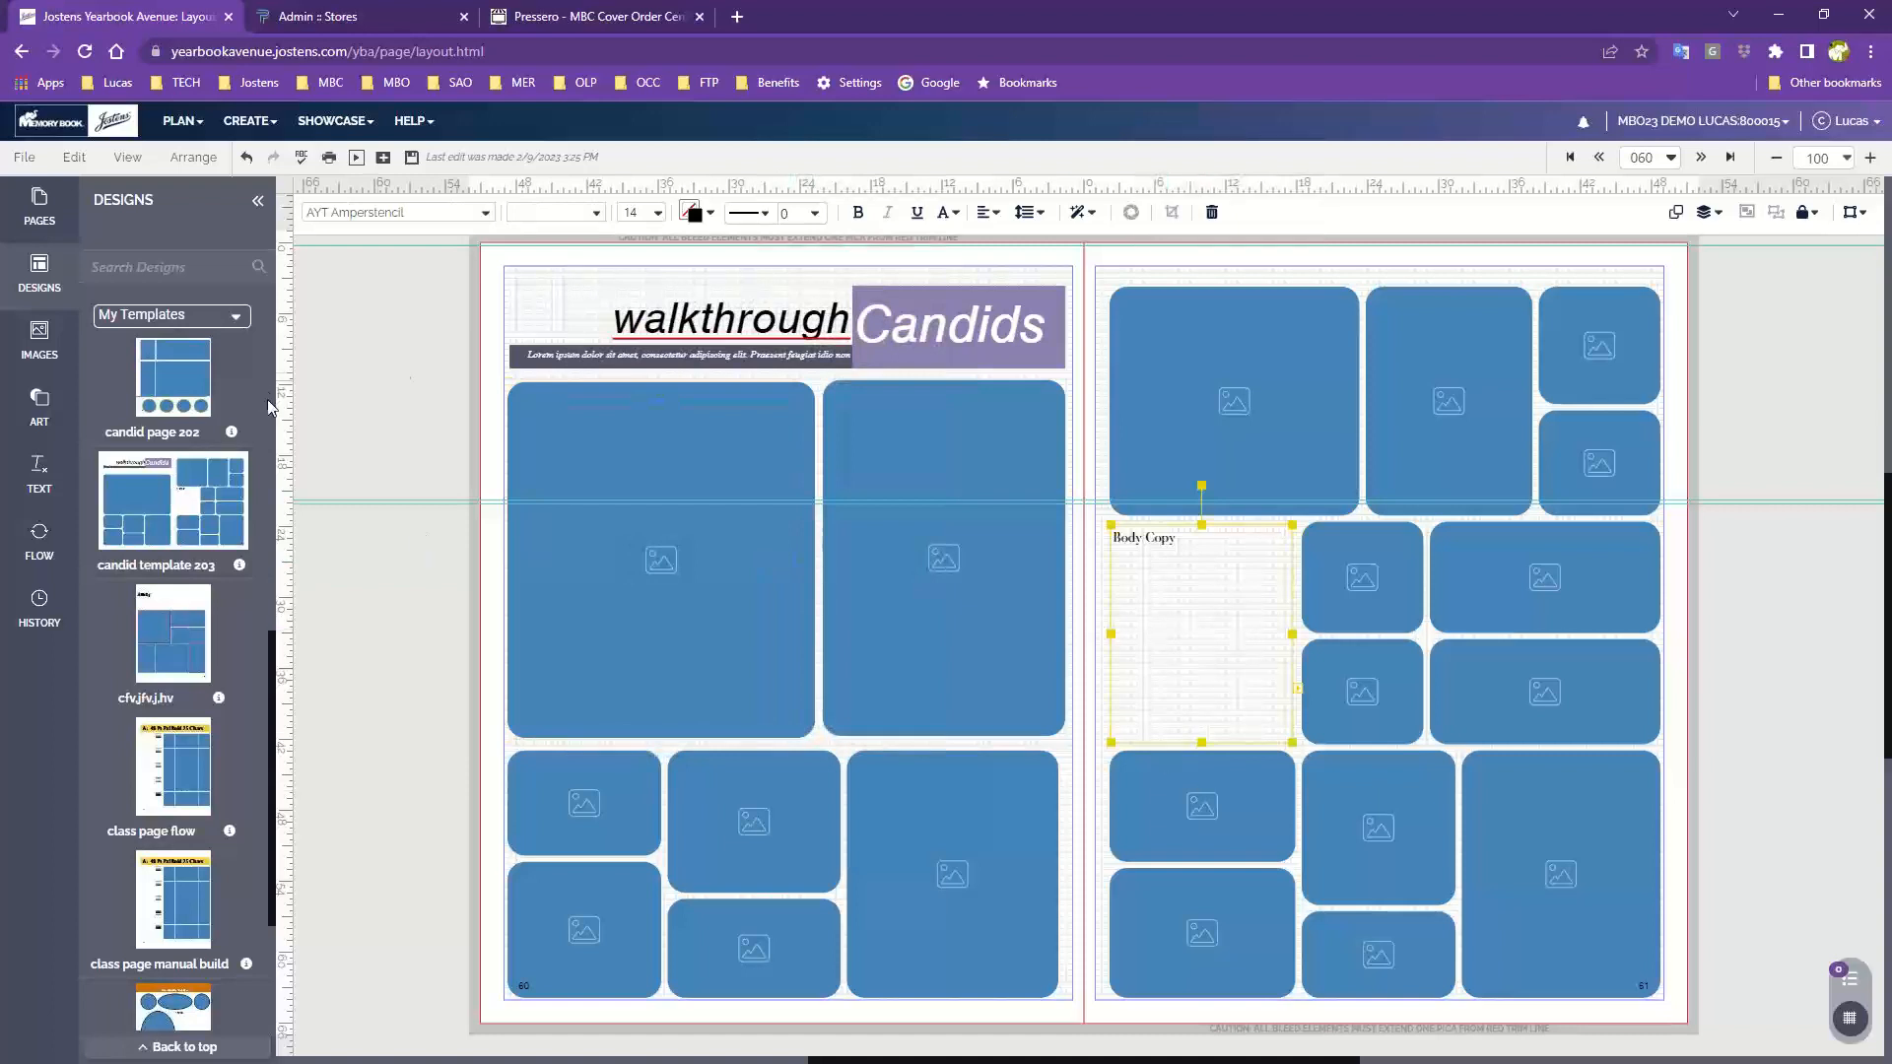
left_click(399, 367)
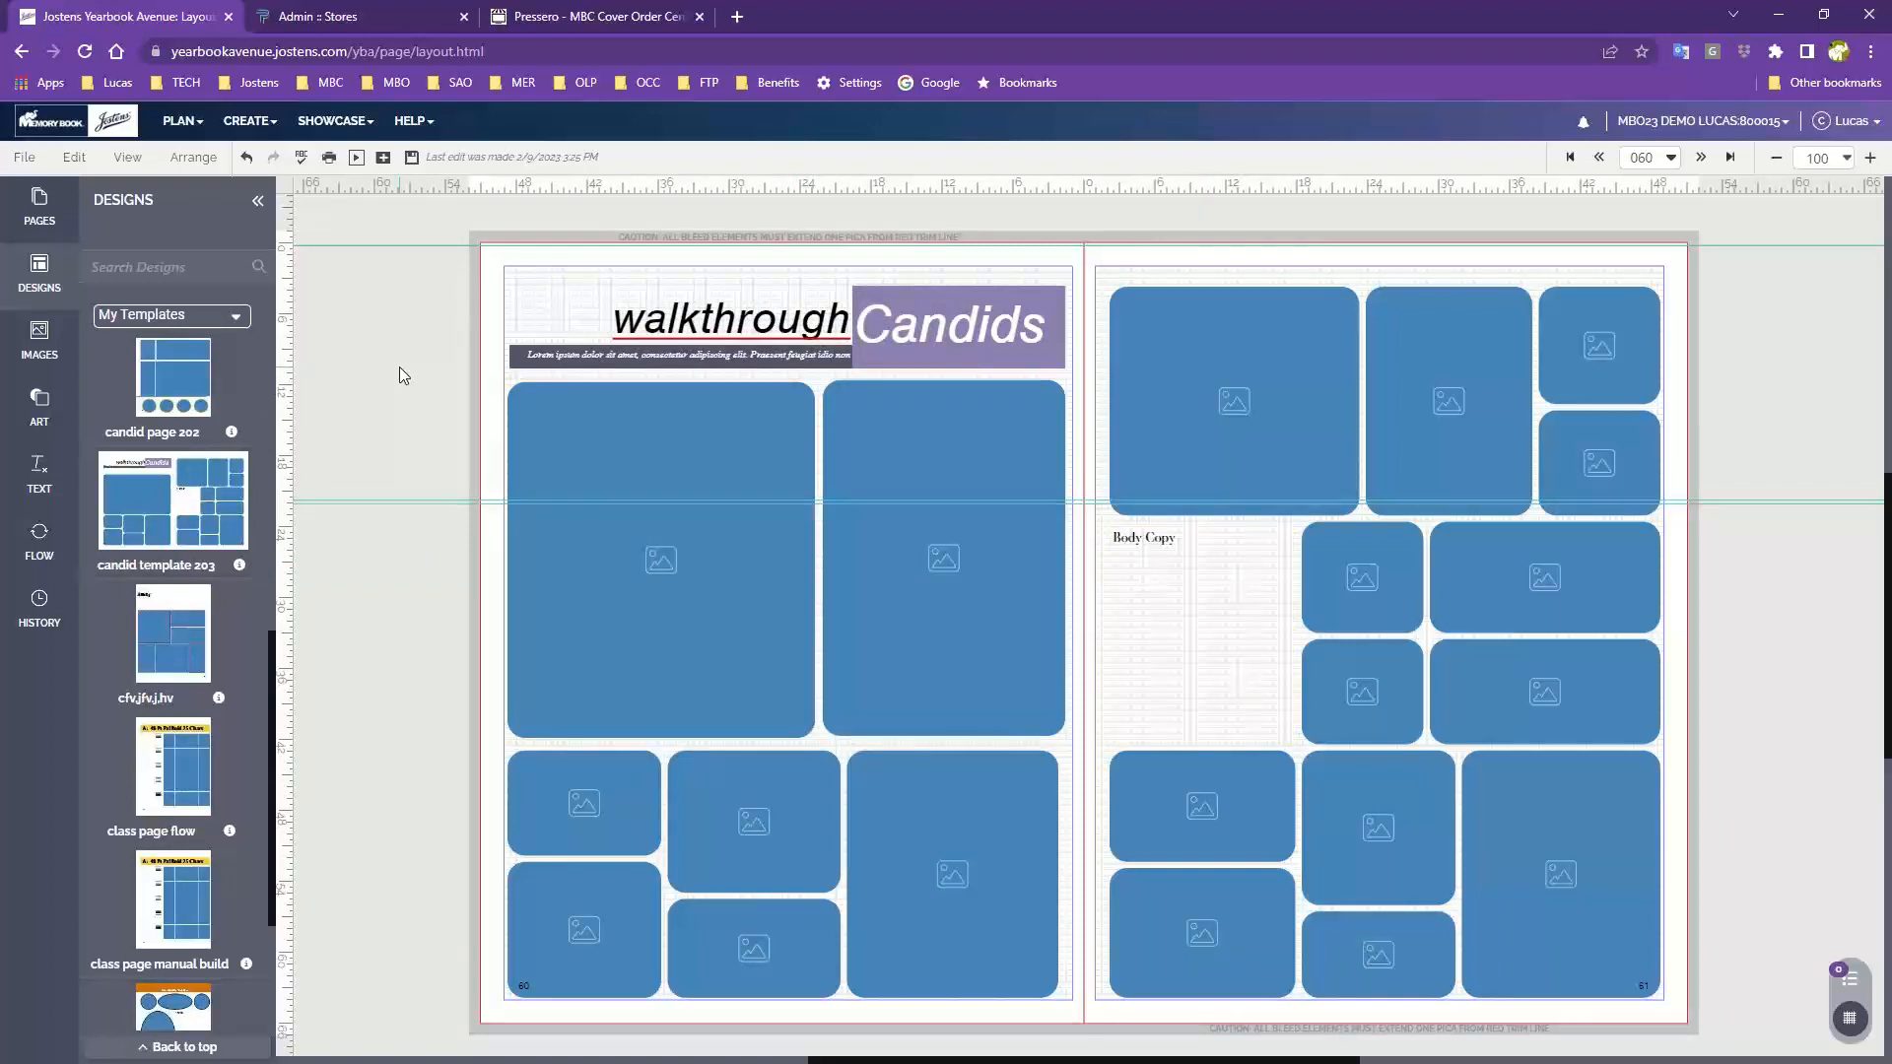
Open the activity candids image folder and place the girl writing photo into the top-left frame on page 61
left_click(39, 340)
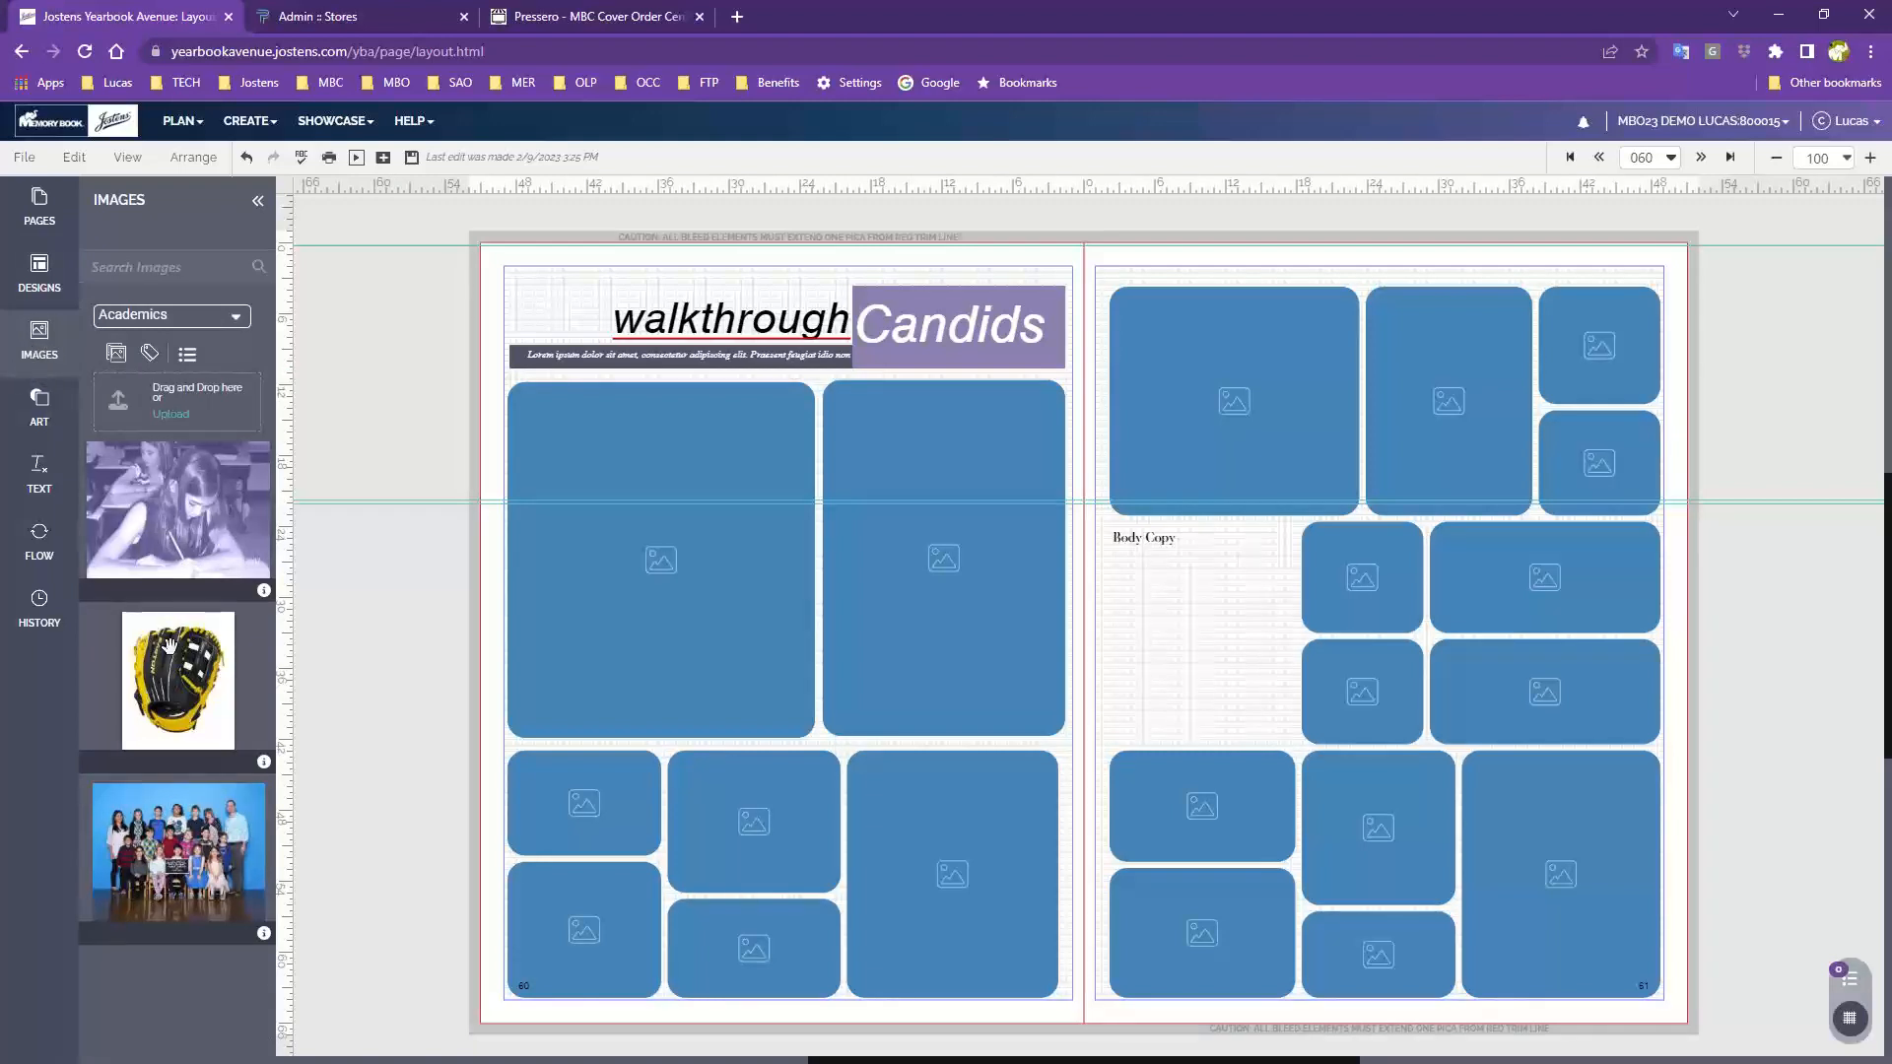
left_click(187, 315)
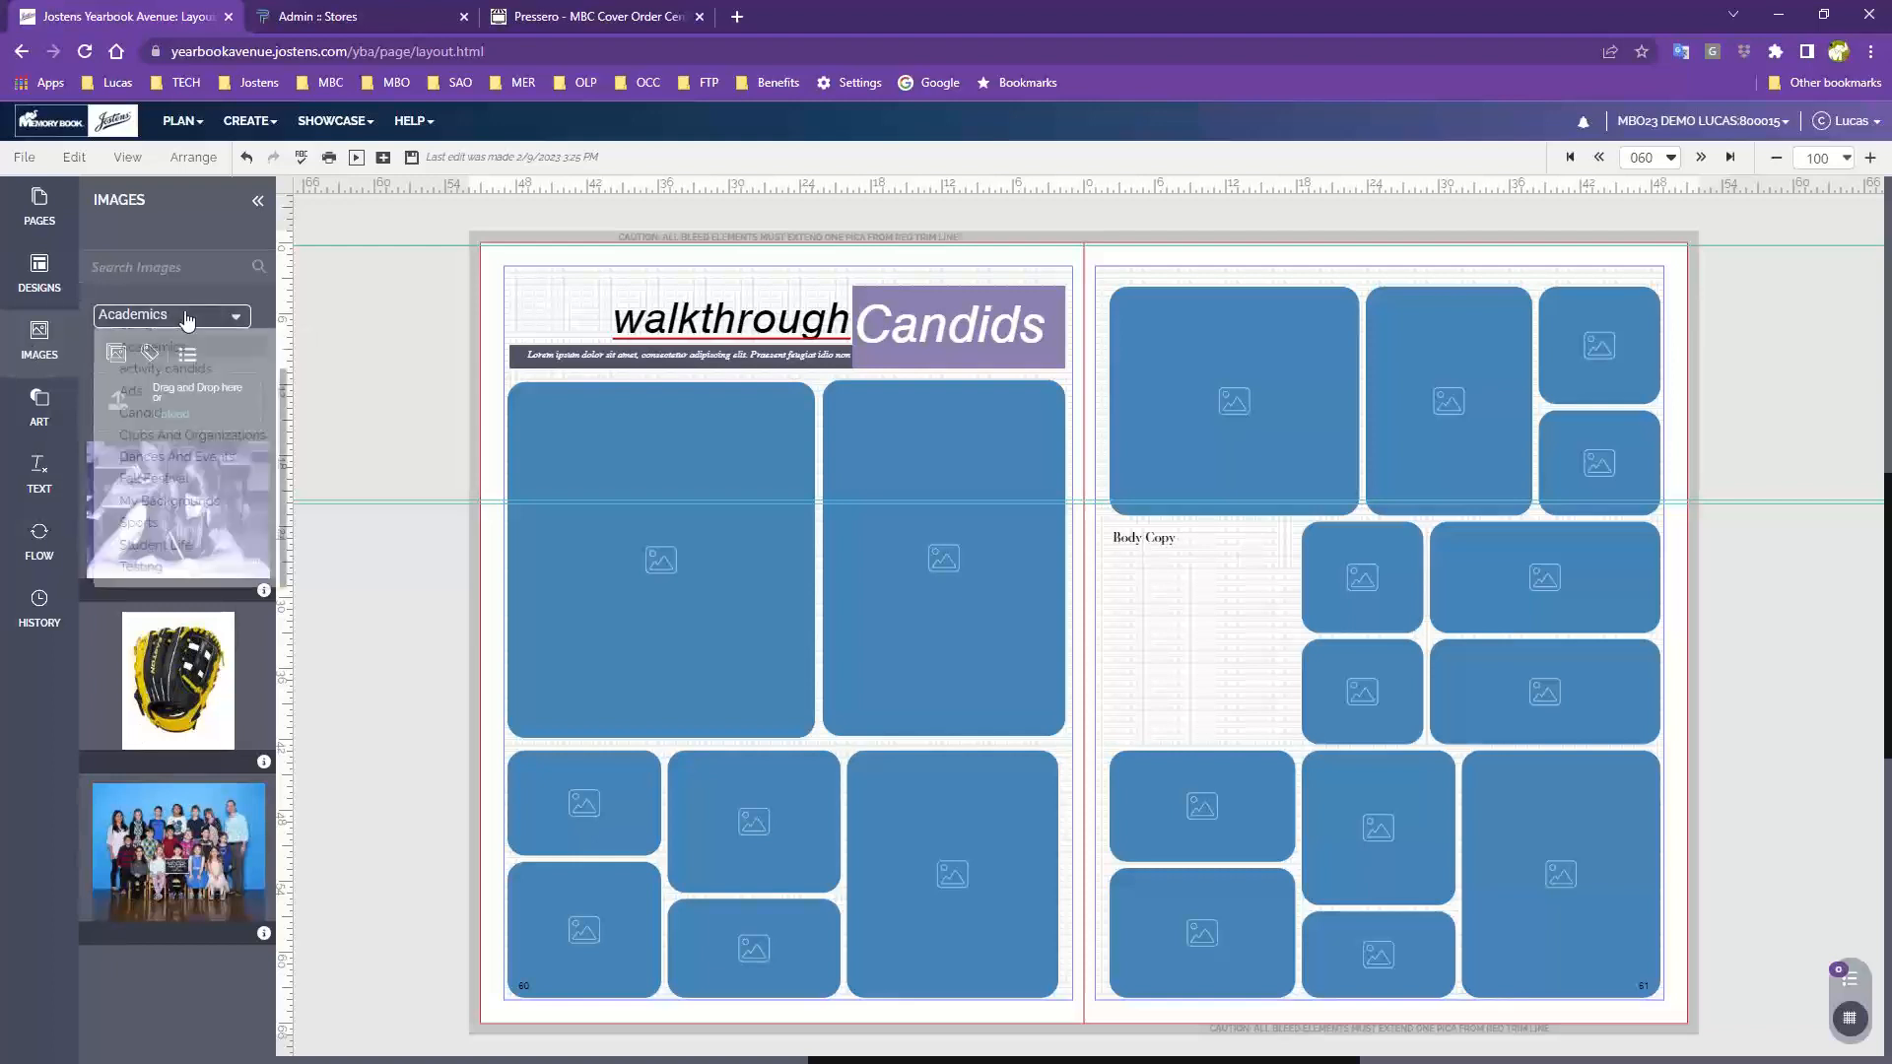
left_click(174, 372)
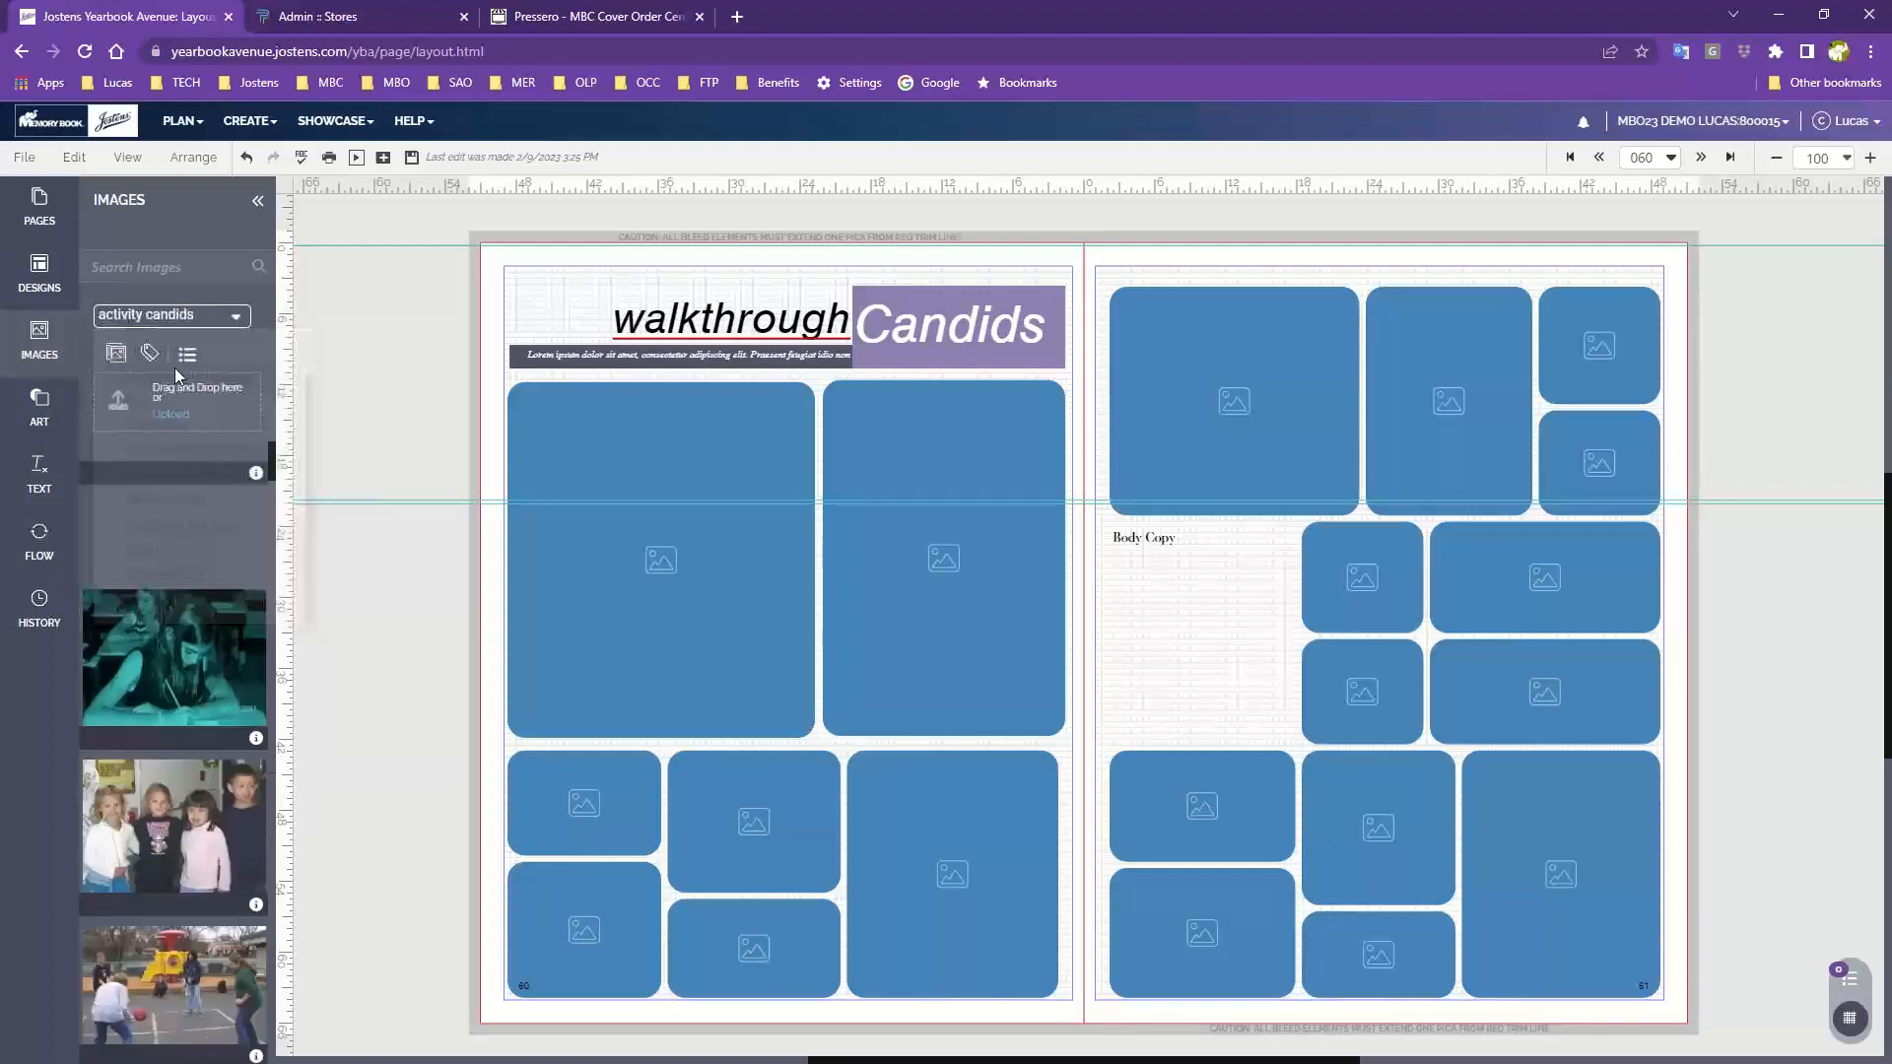
left_click_drag(217, 510, 703, 605)
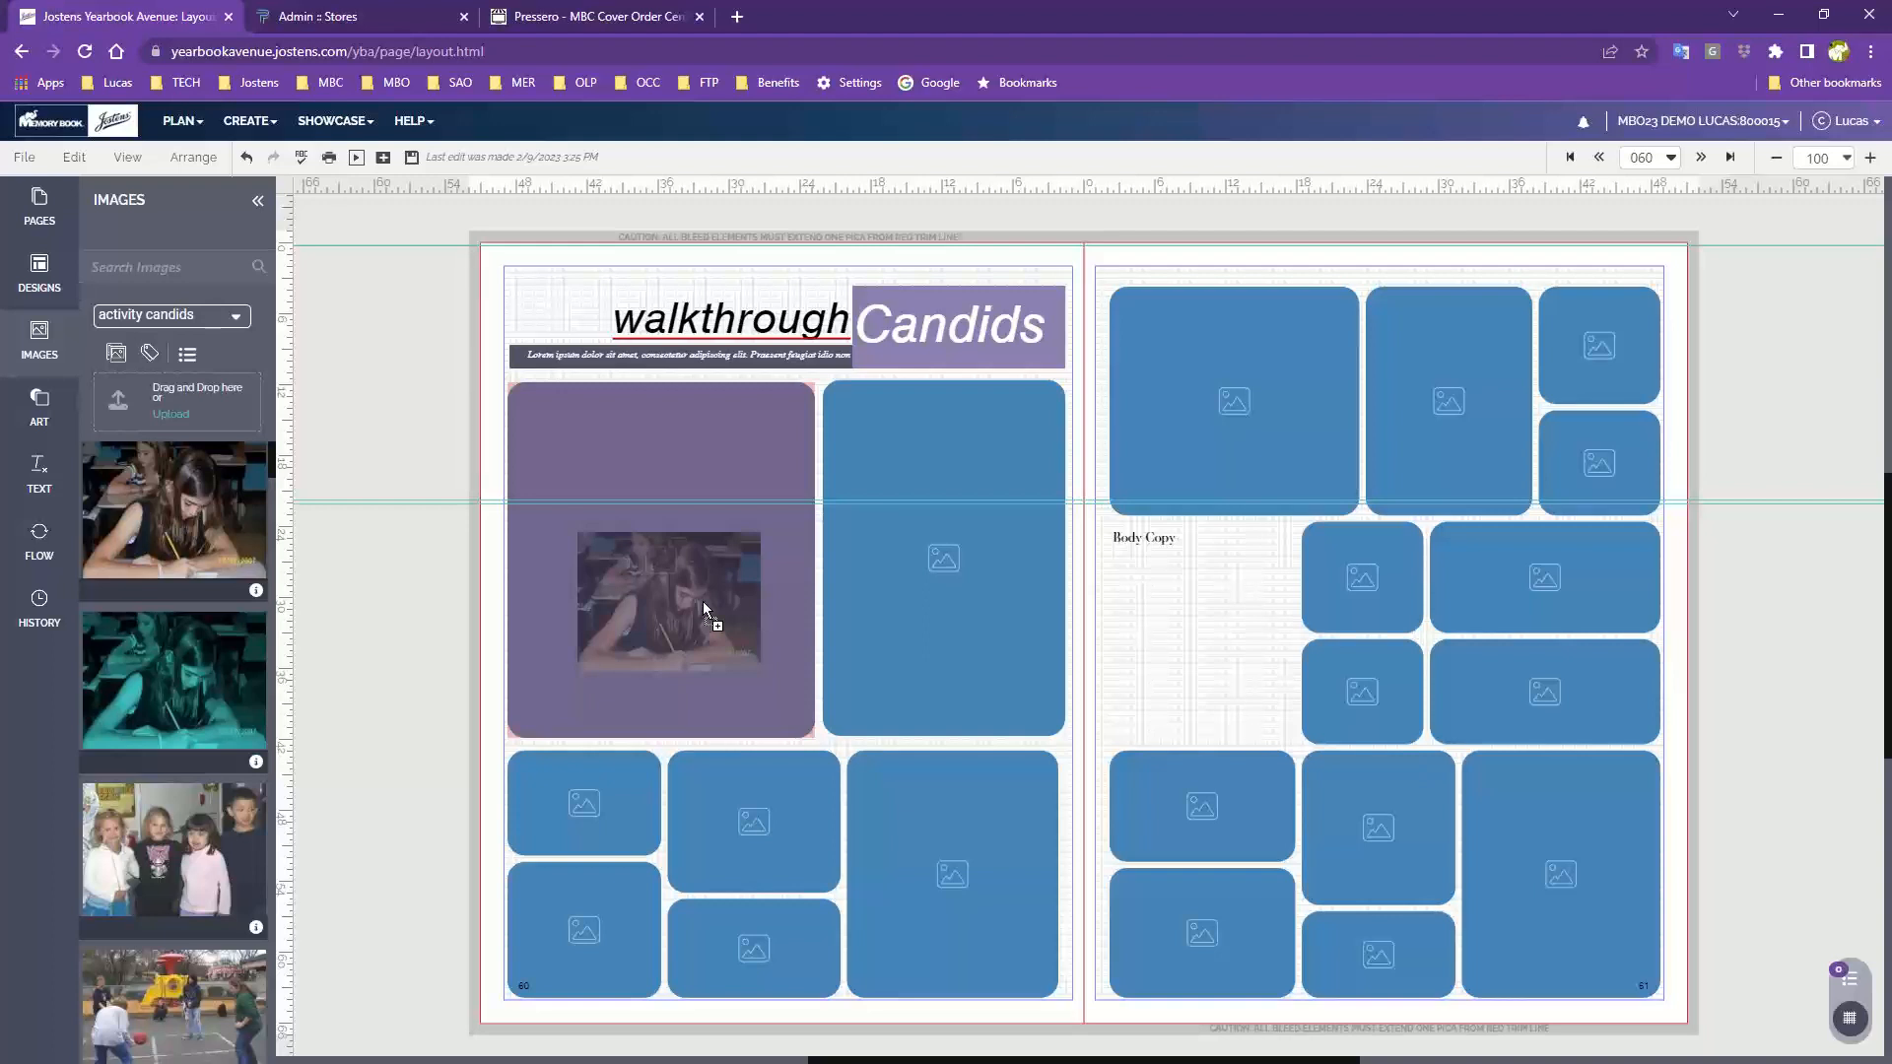
left_click_drag(702, 603, 1253, 405)
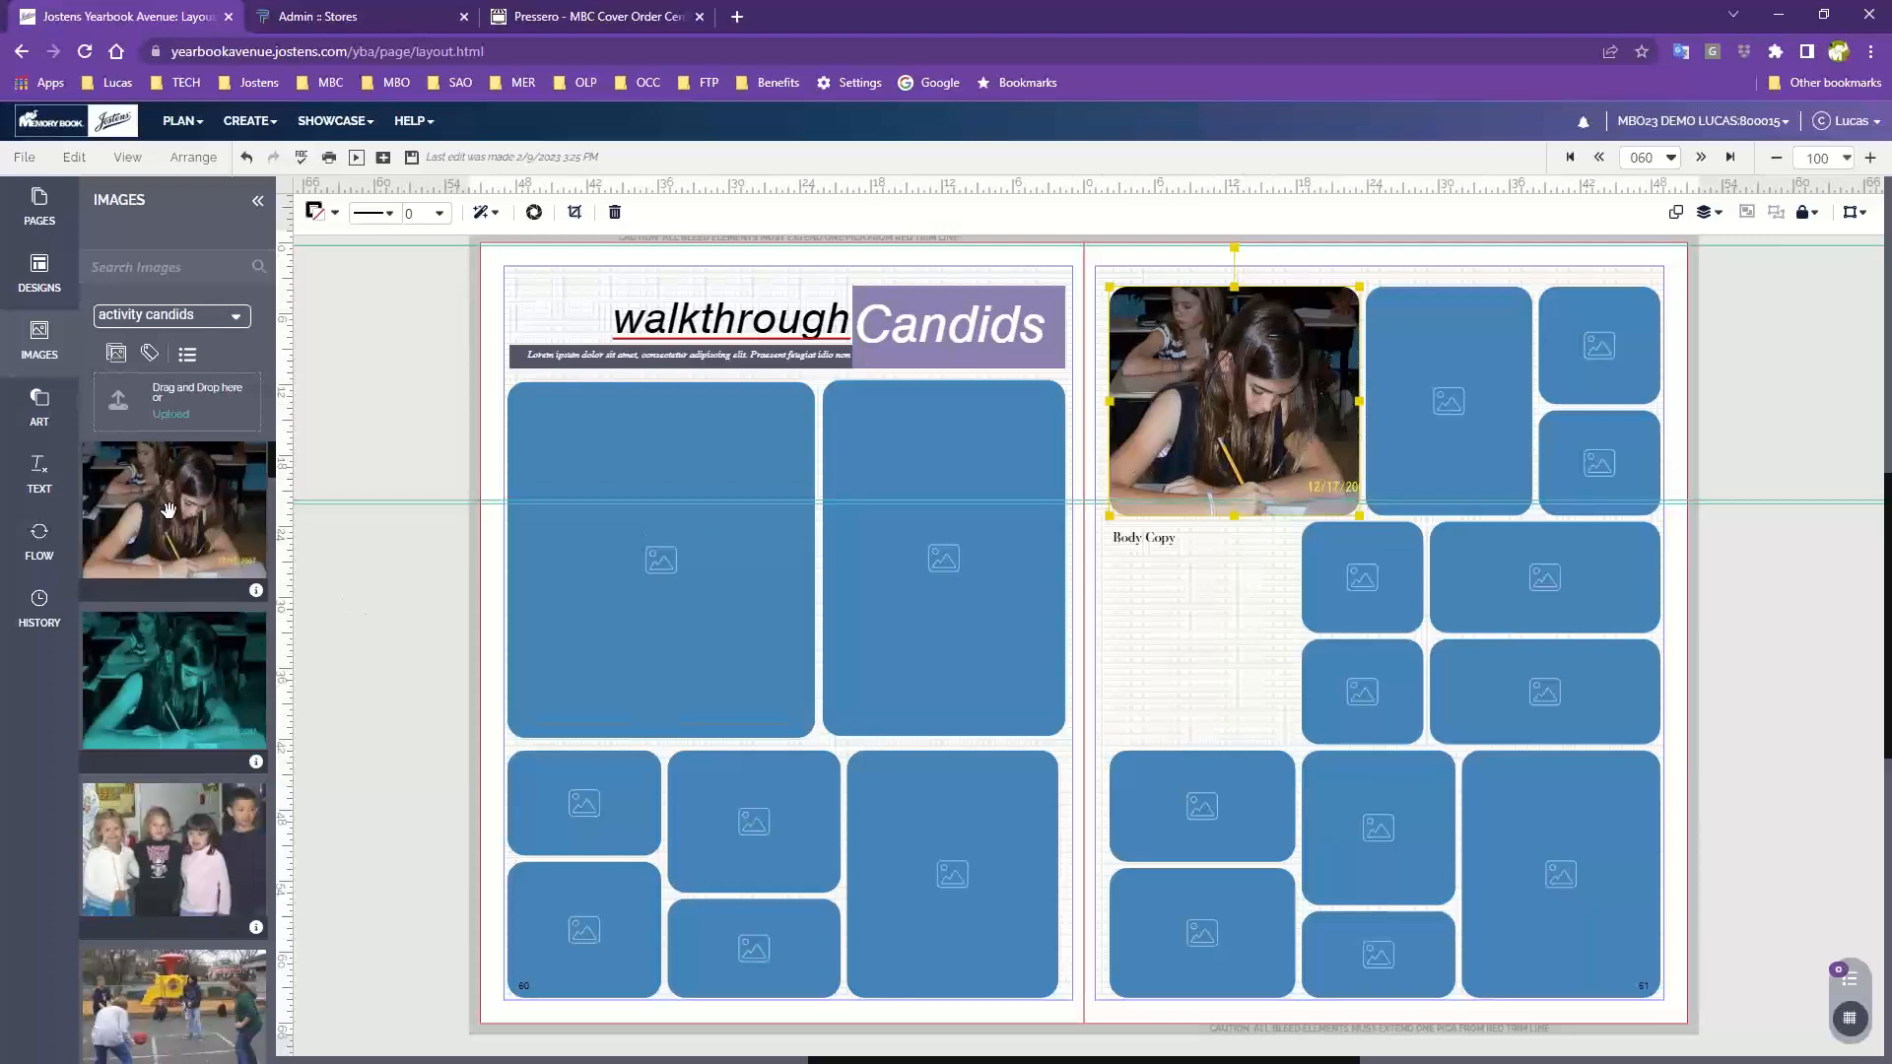
left_click_drag(168, 509, 681, 542)
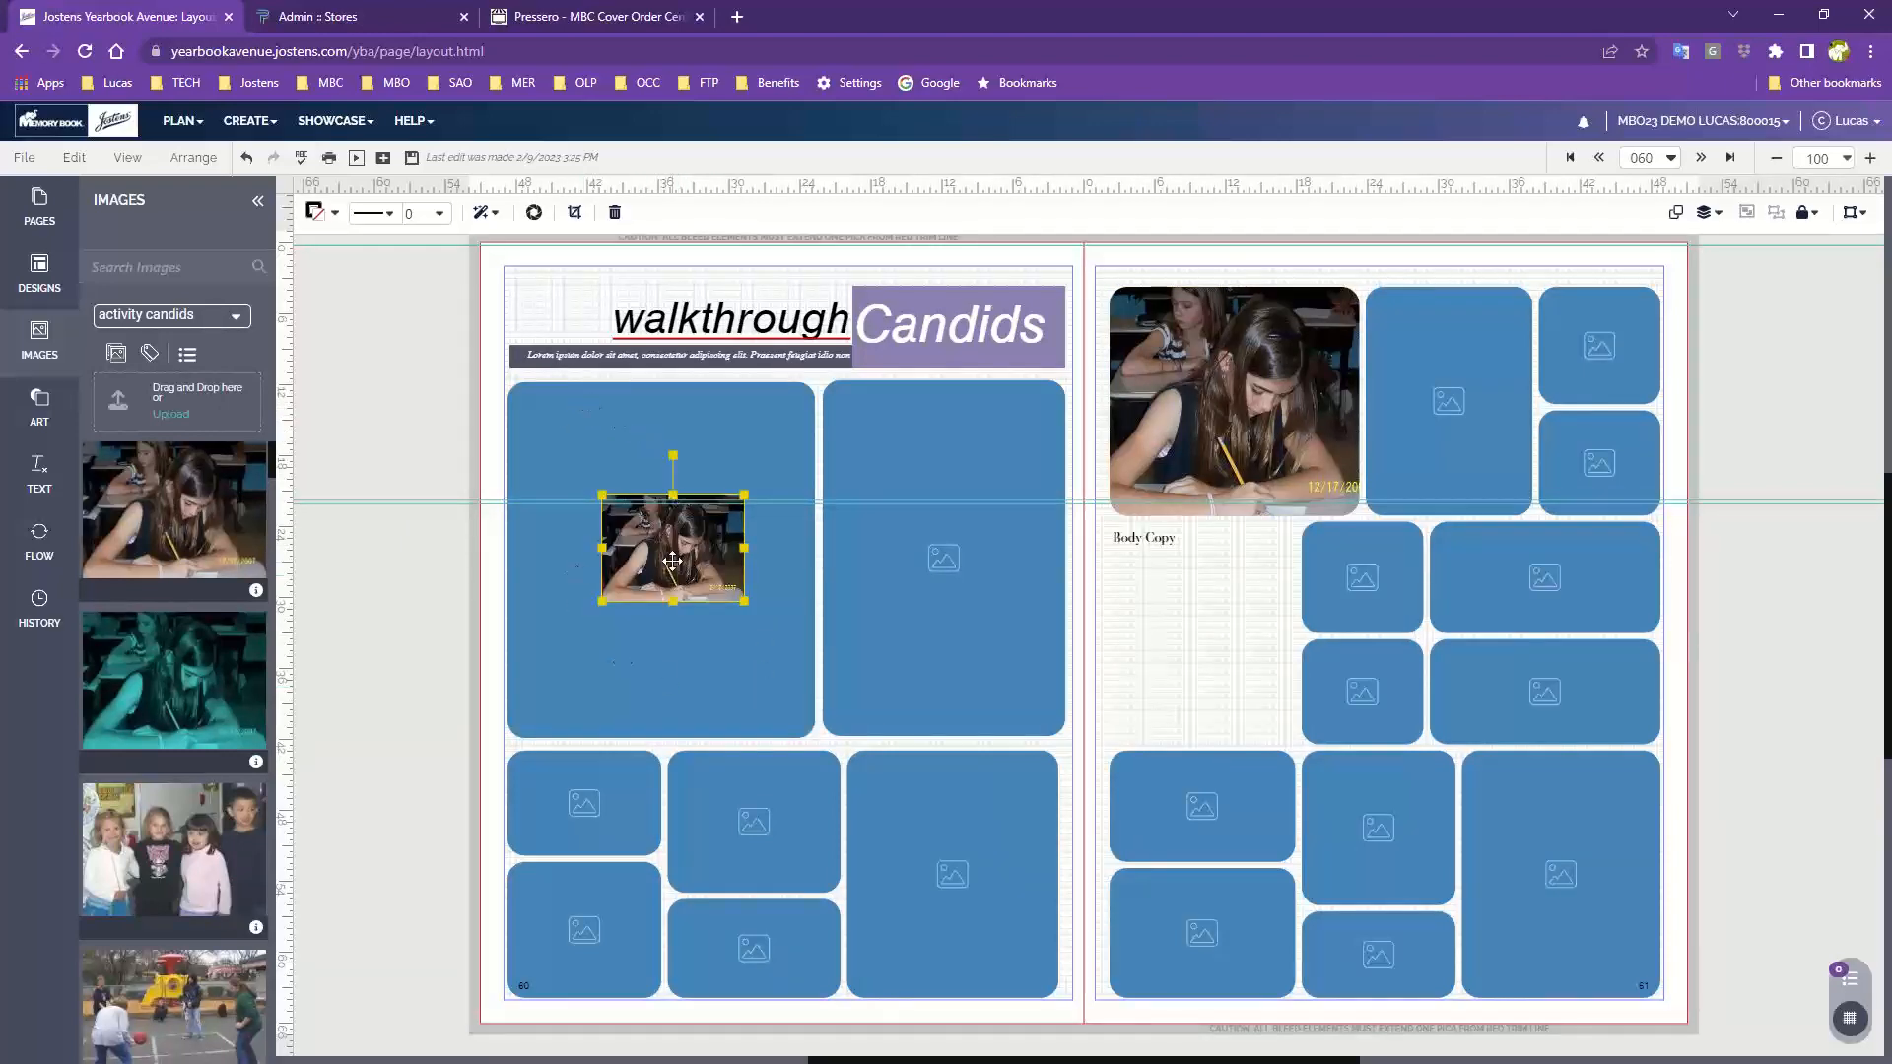
left_click_drag(672, 560, 673, 623)
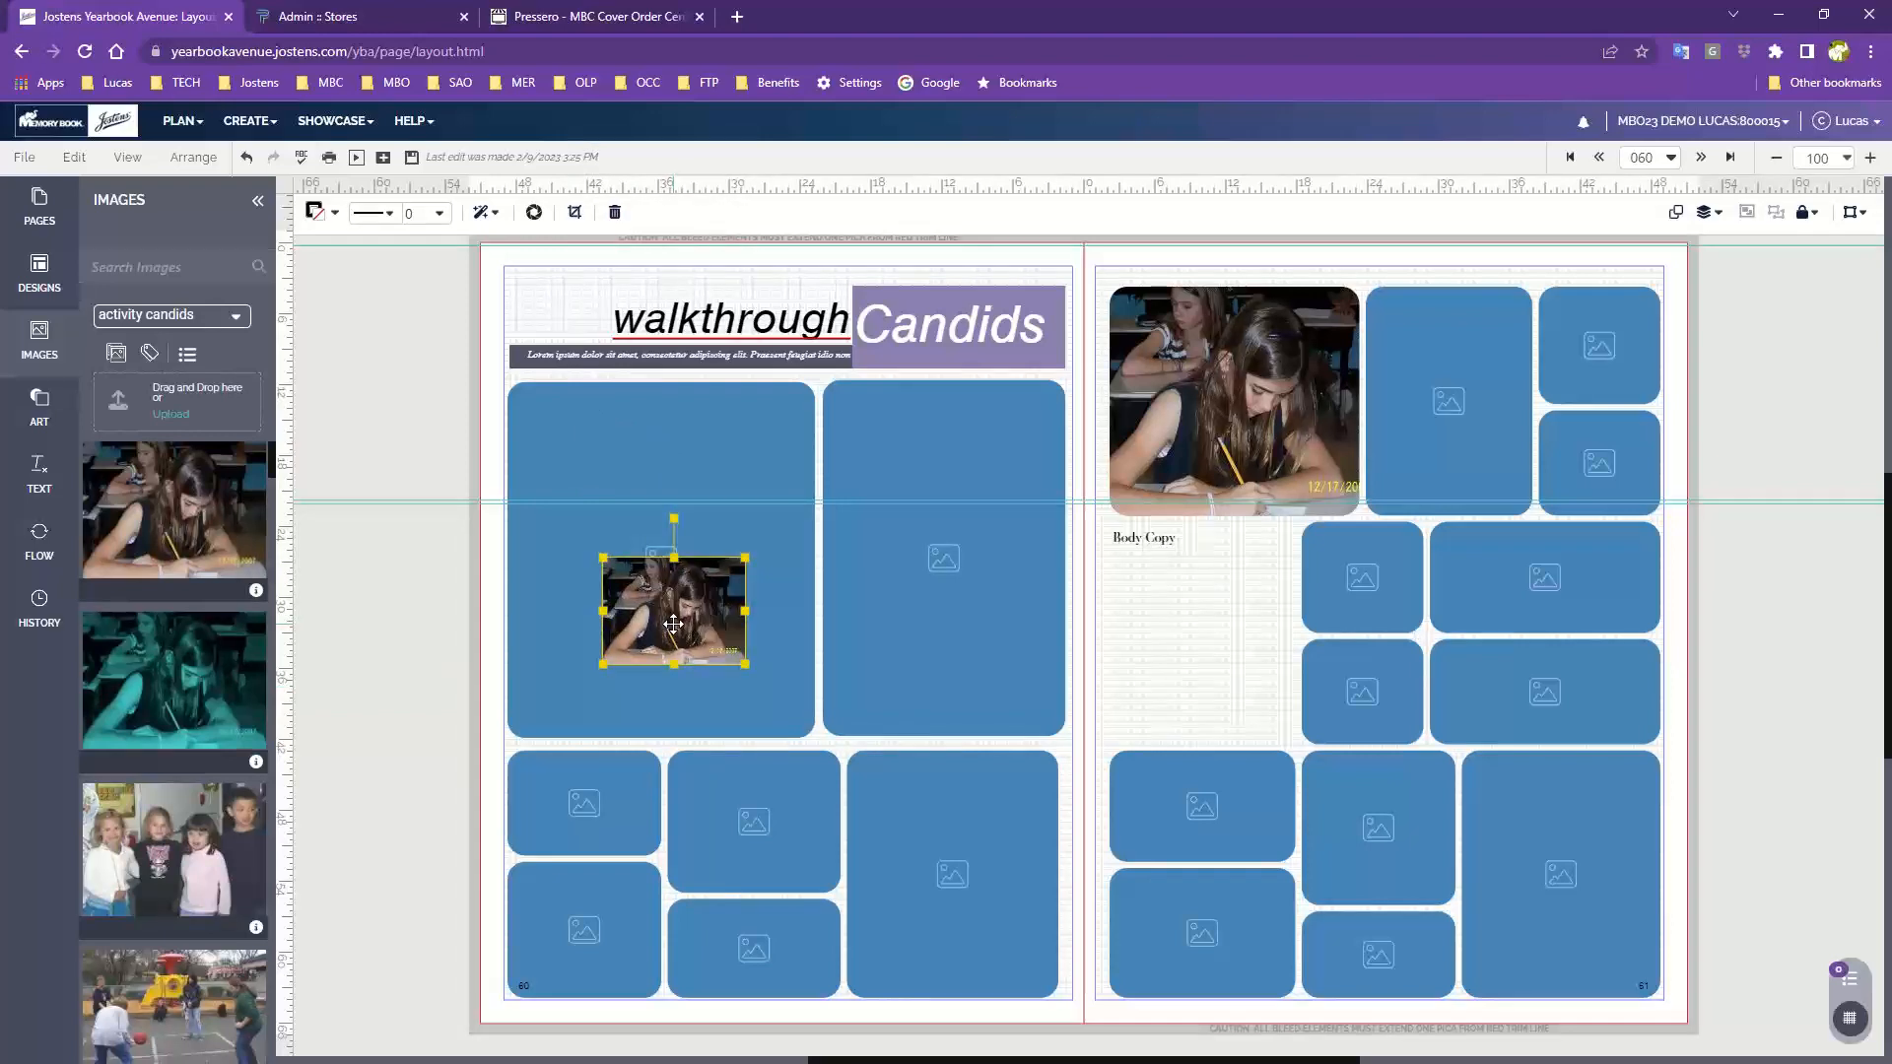
left_click(671, 428)
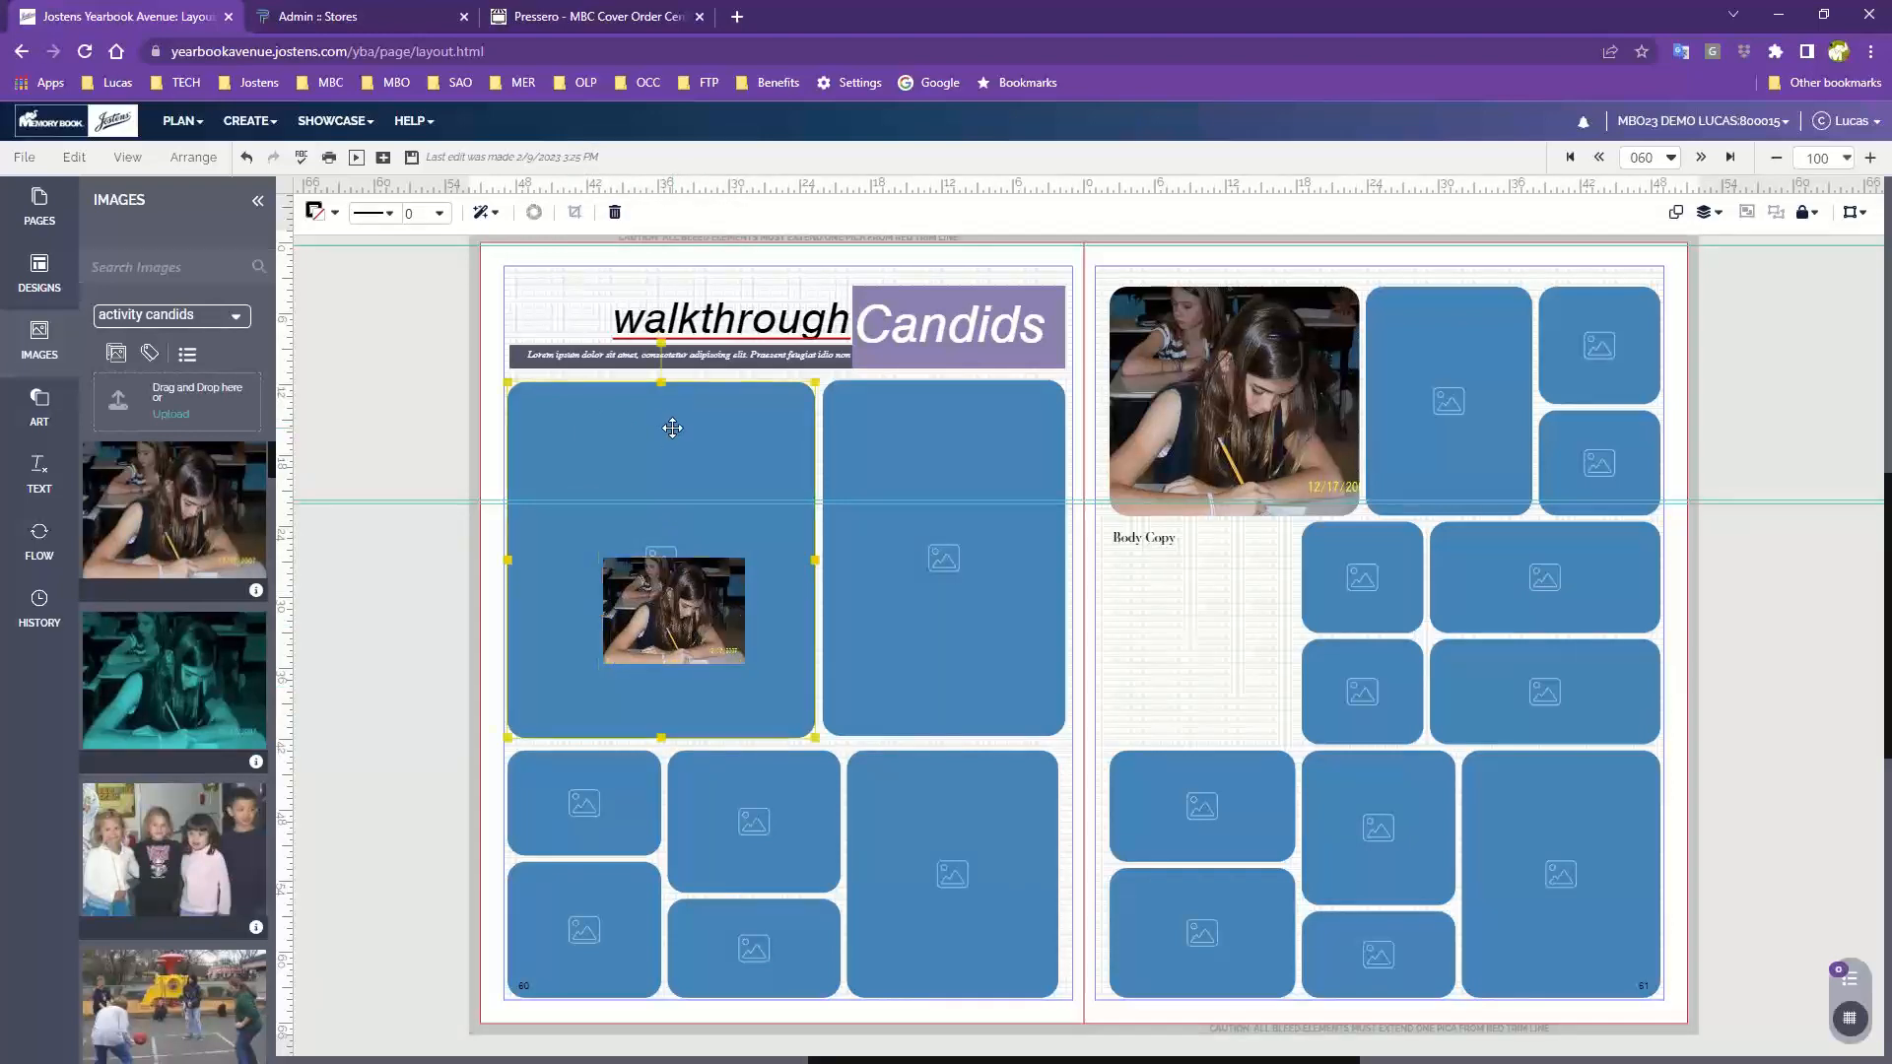
left_click(685, 626)
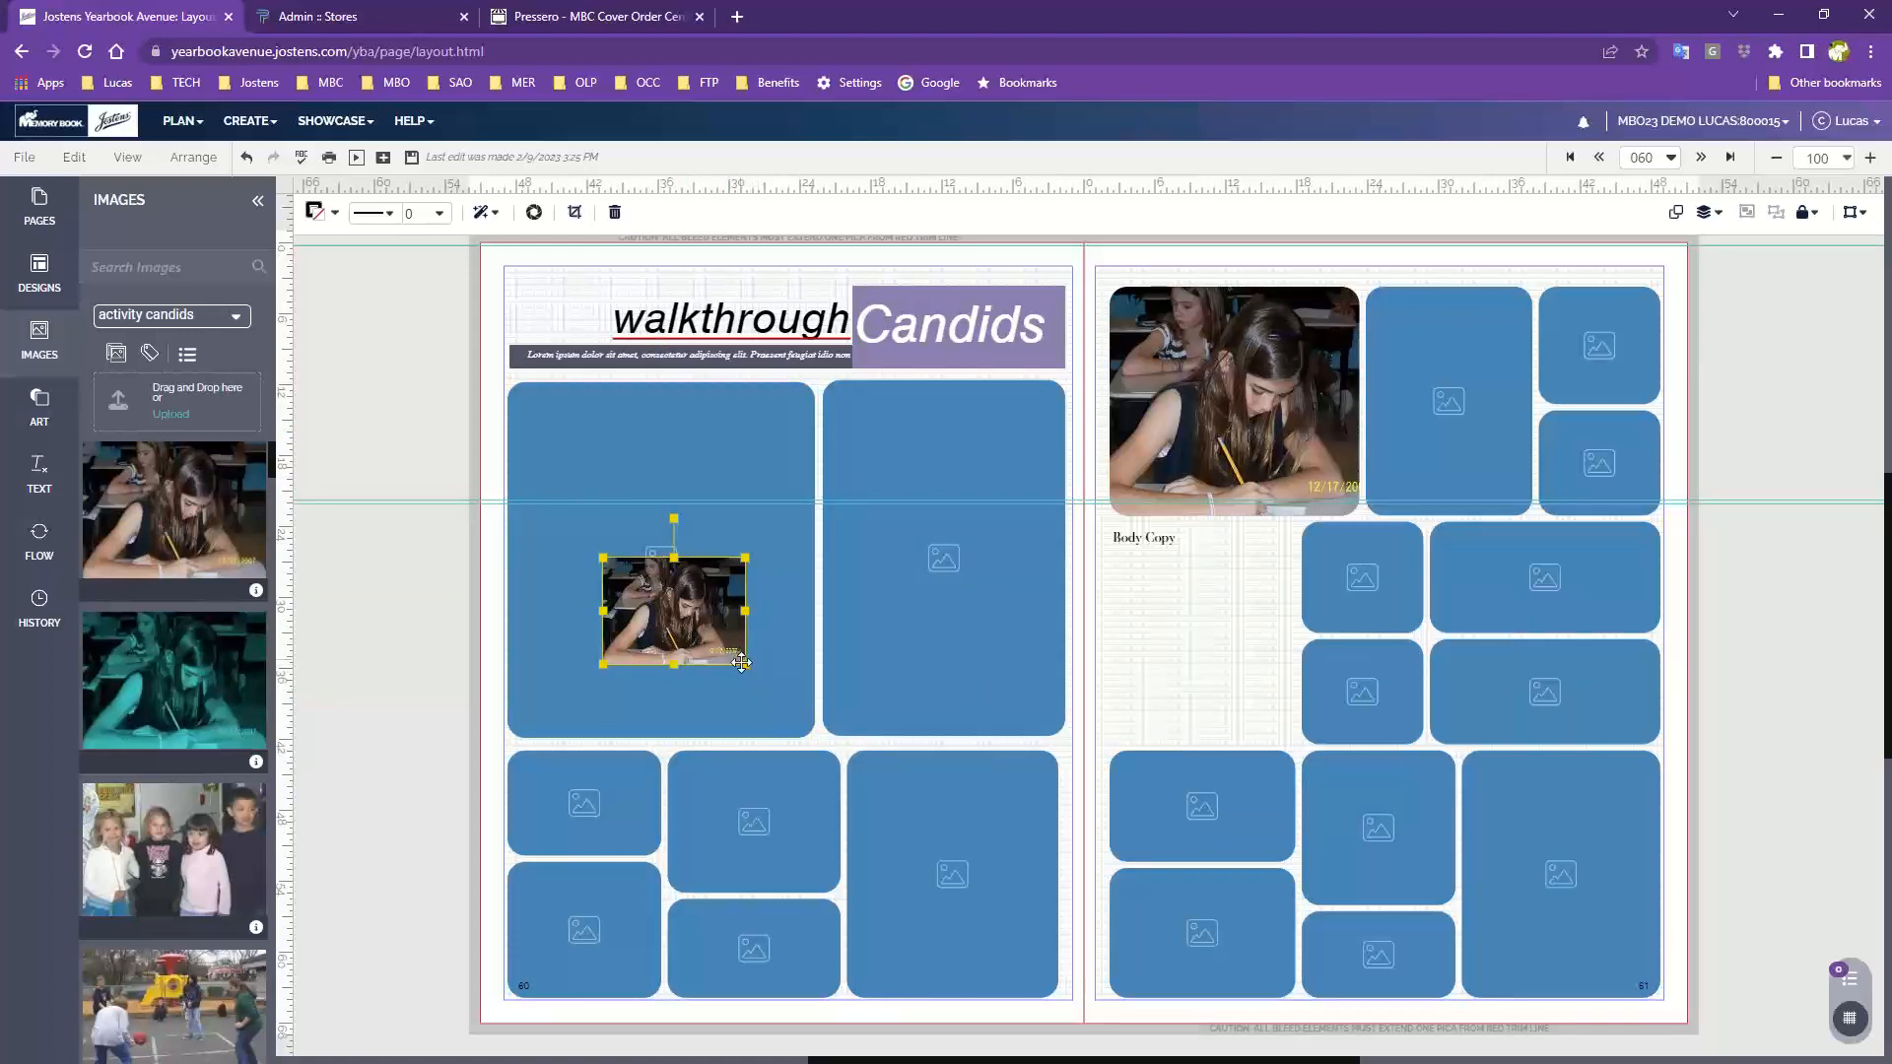
left_click_drag(744, 666, 1021, 869)
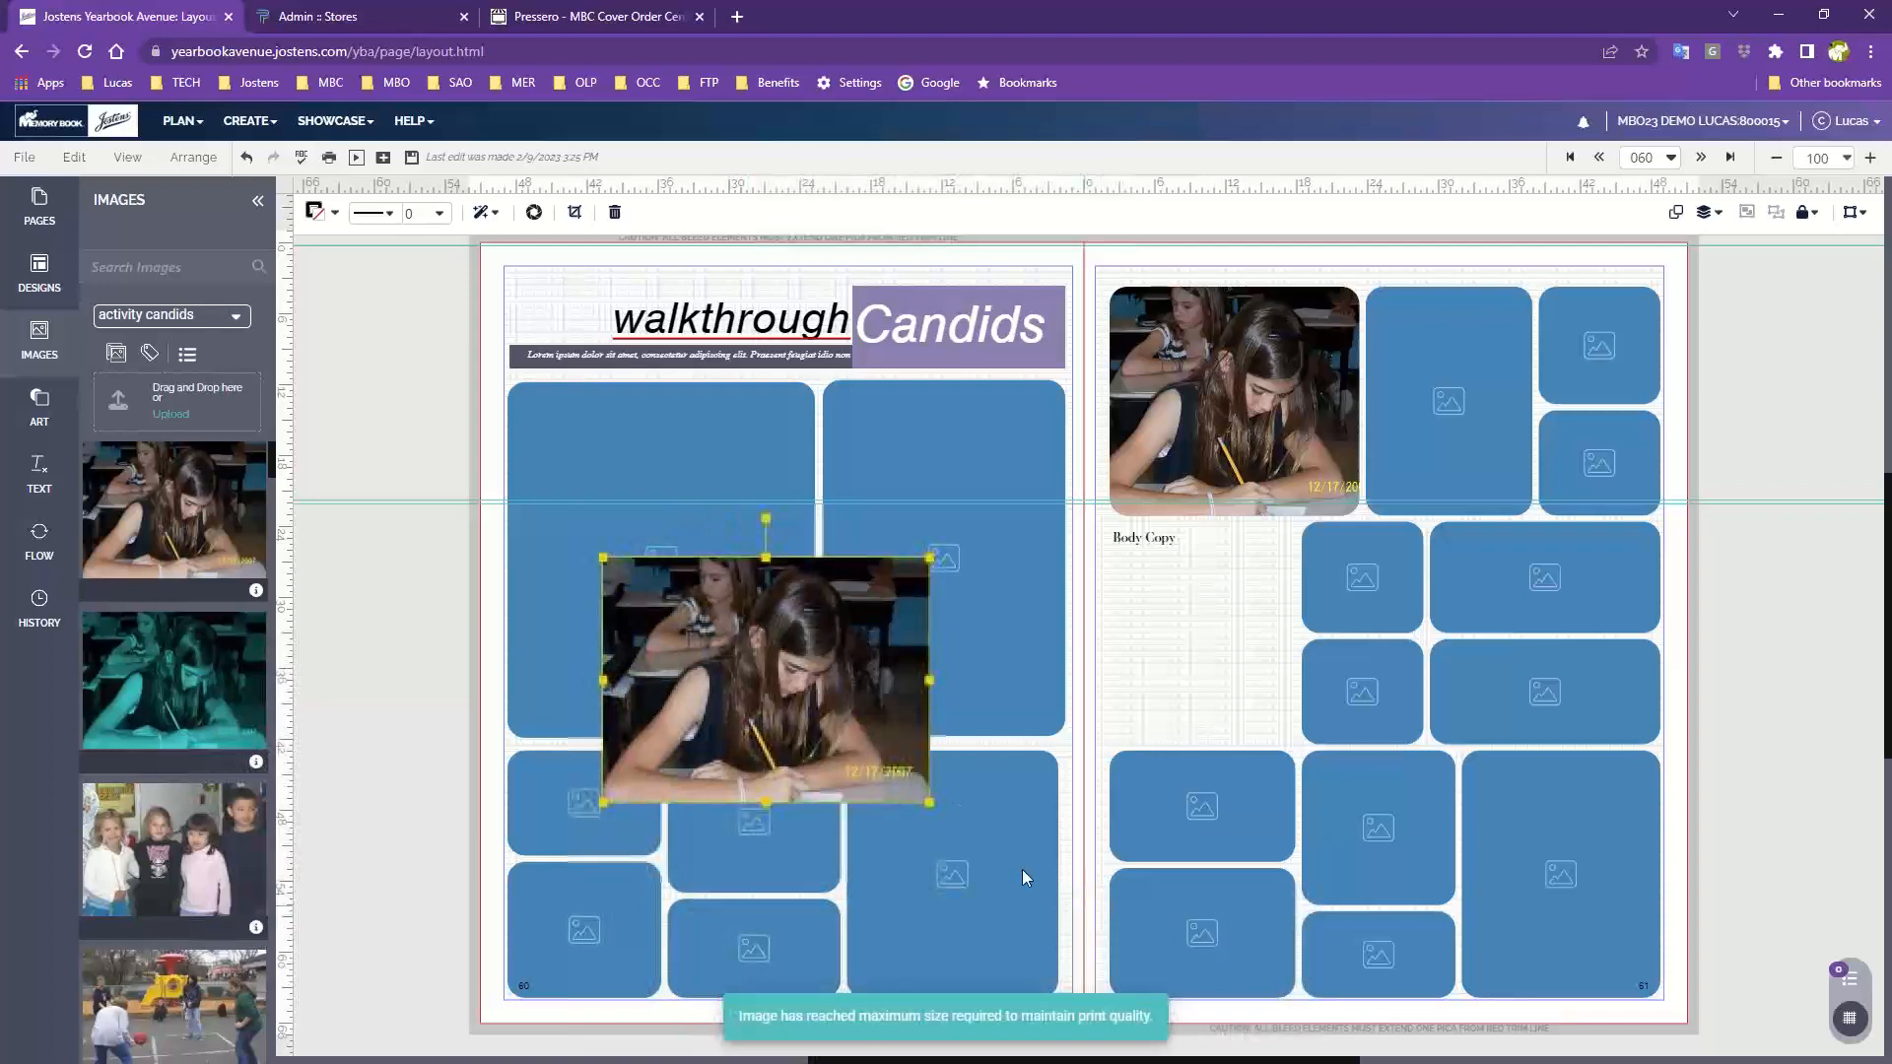
left_click_drag(827, 746, 767, 659)
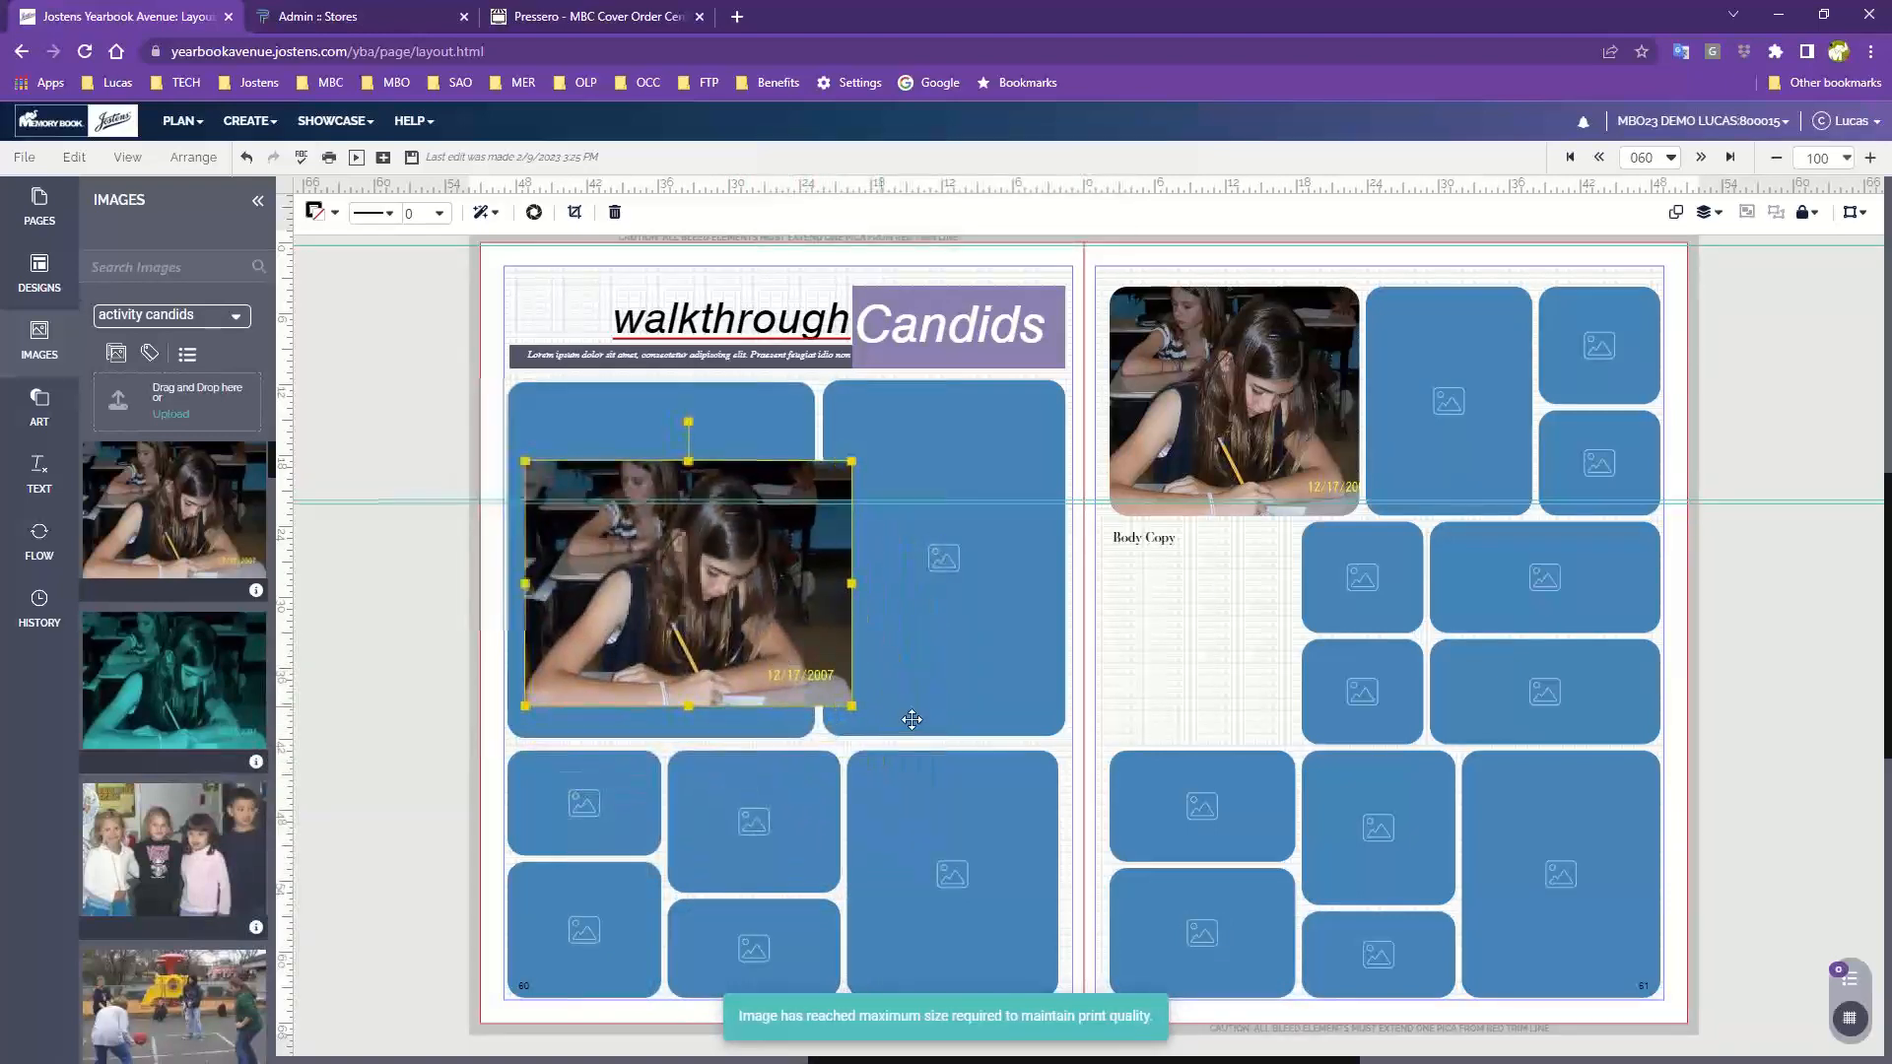
left_click_drag(852, 706, 942, 776)
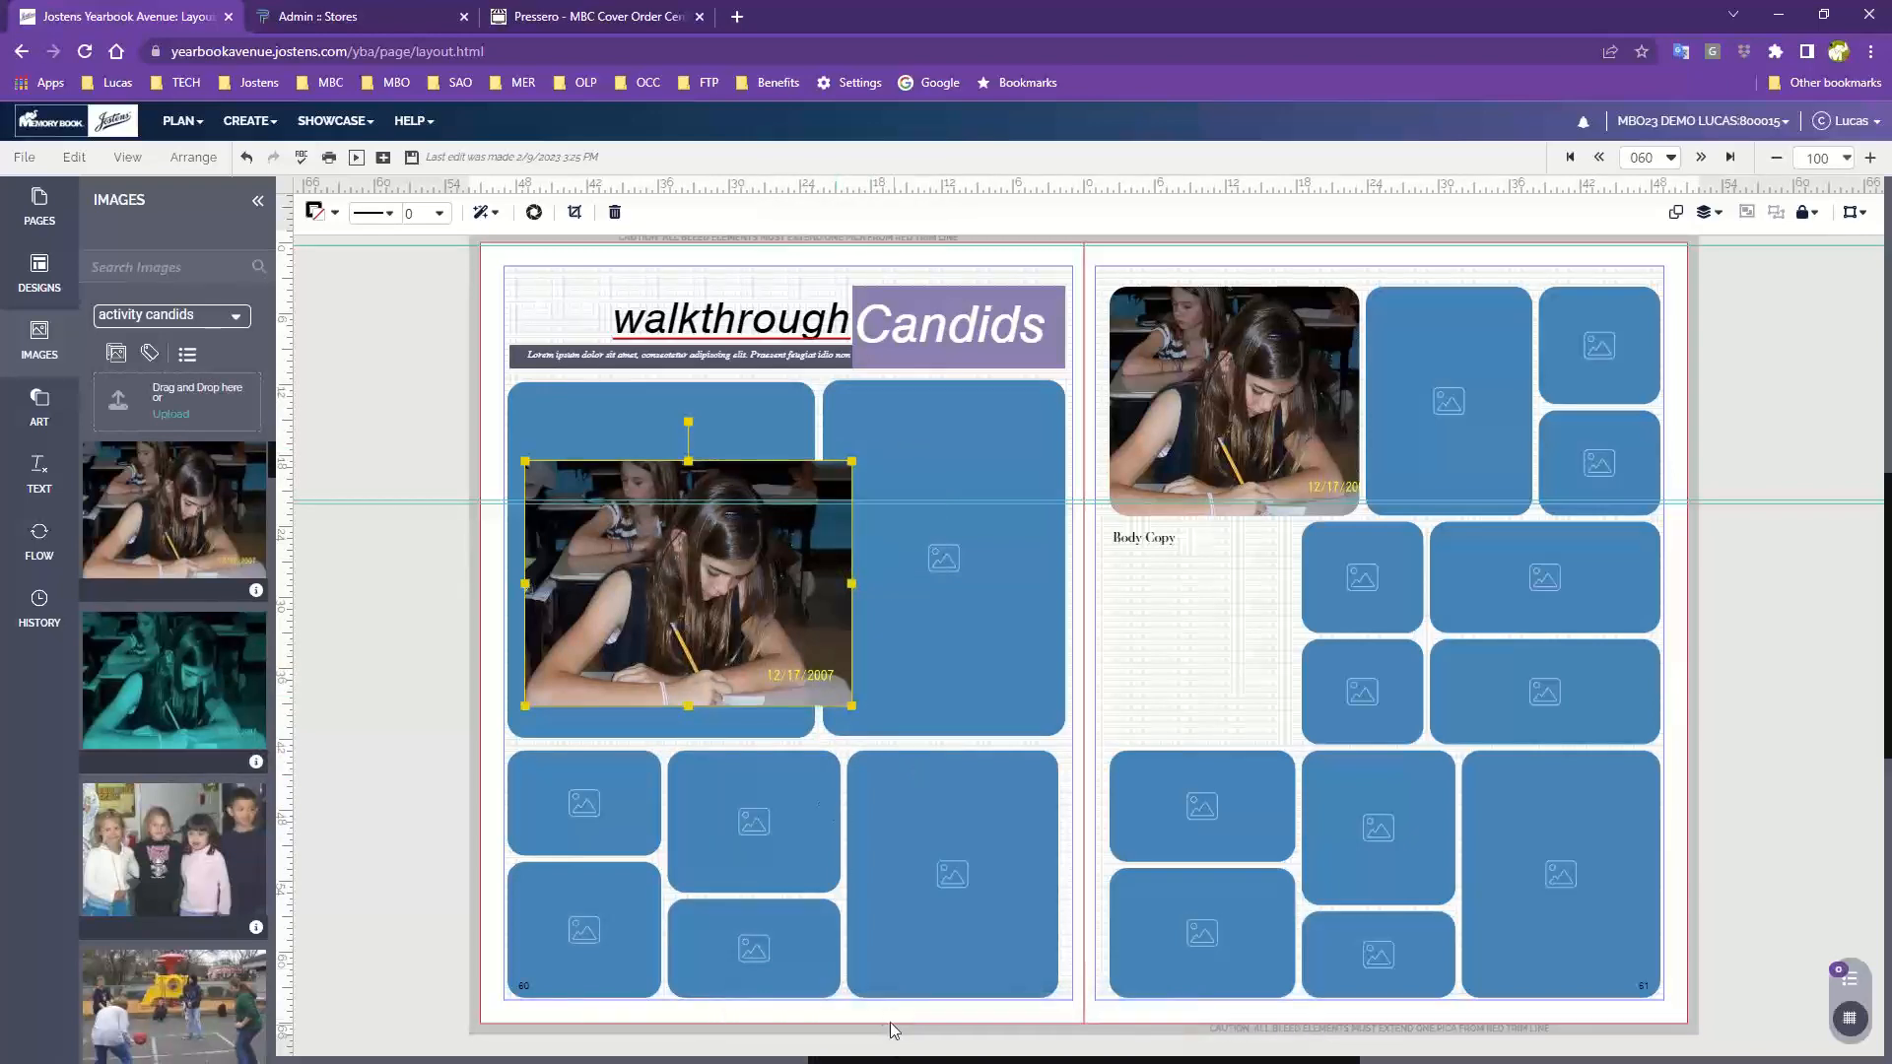
left_click(849, 707)
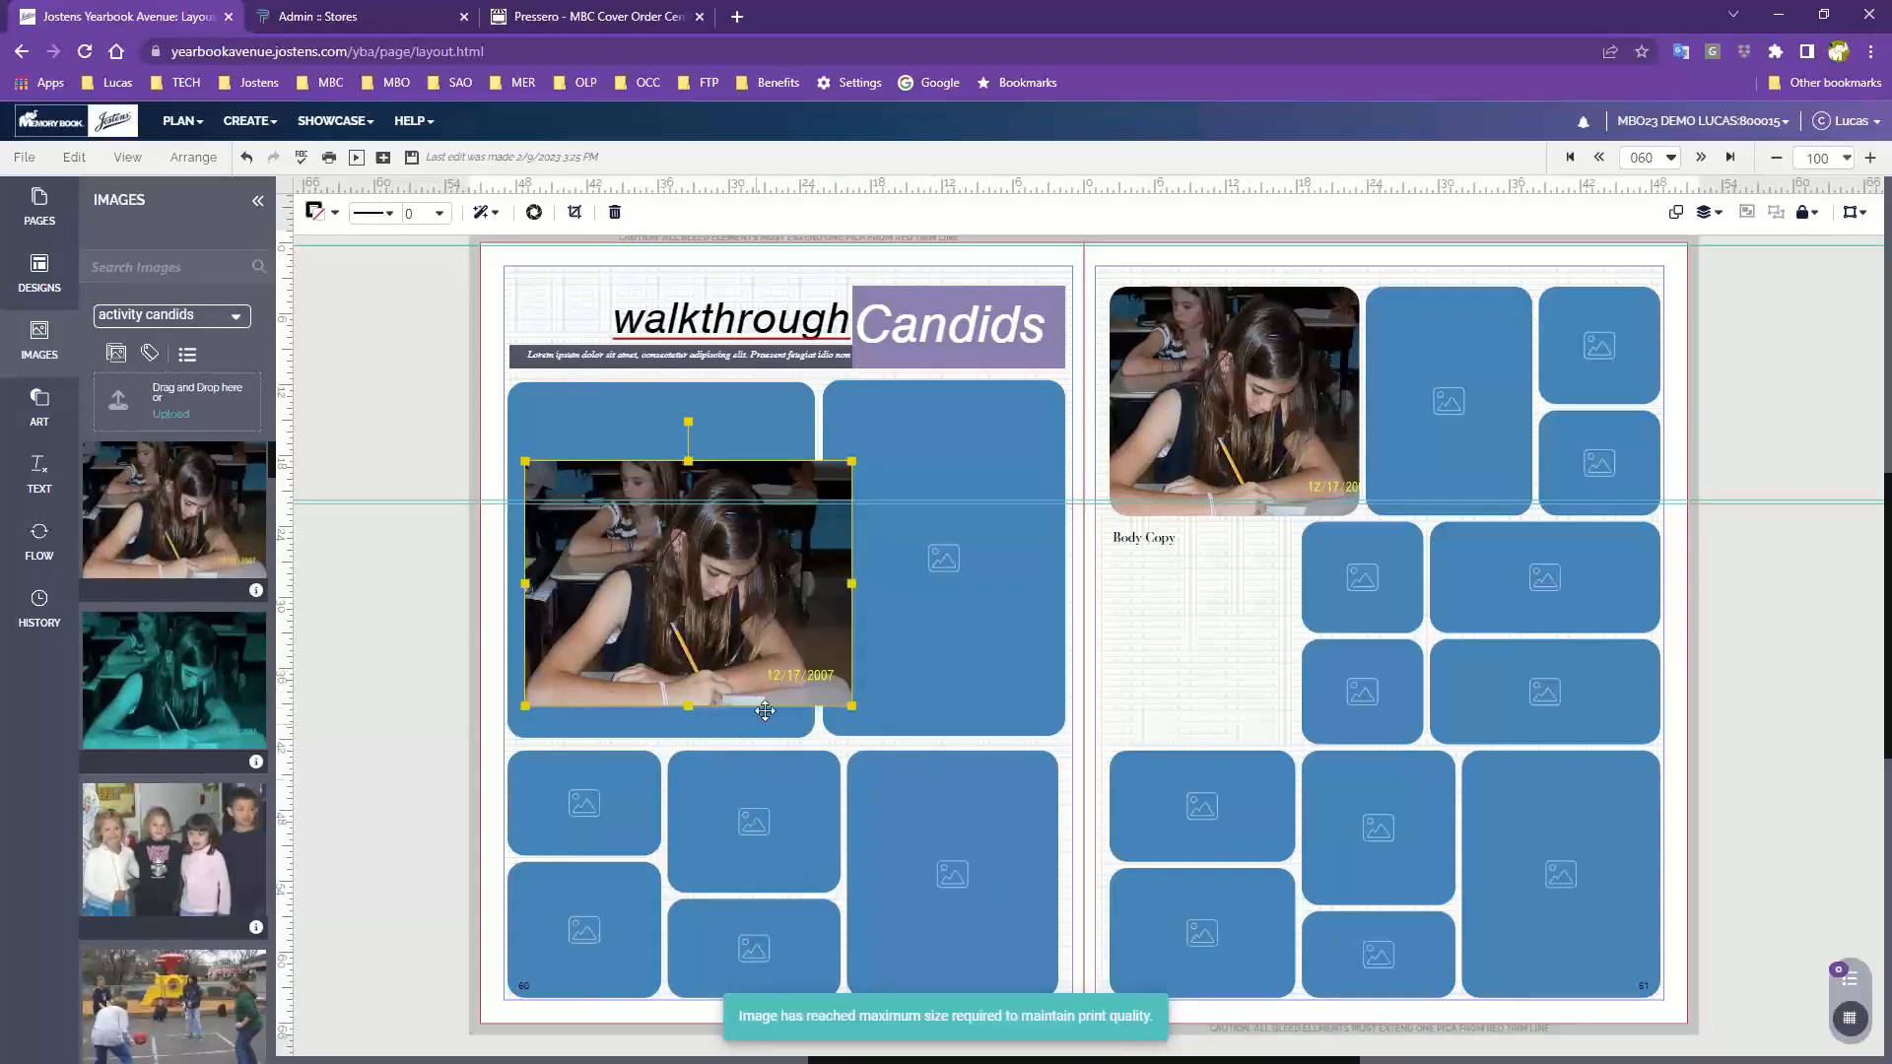
left_click_drag(767, 695, 728, 674)
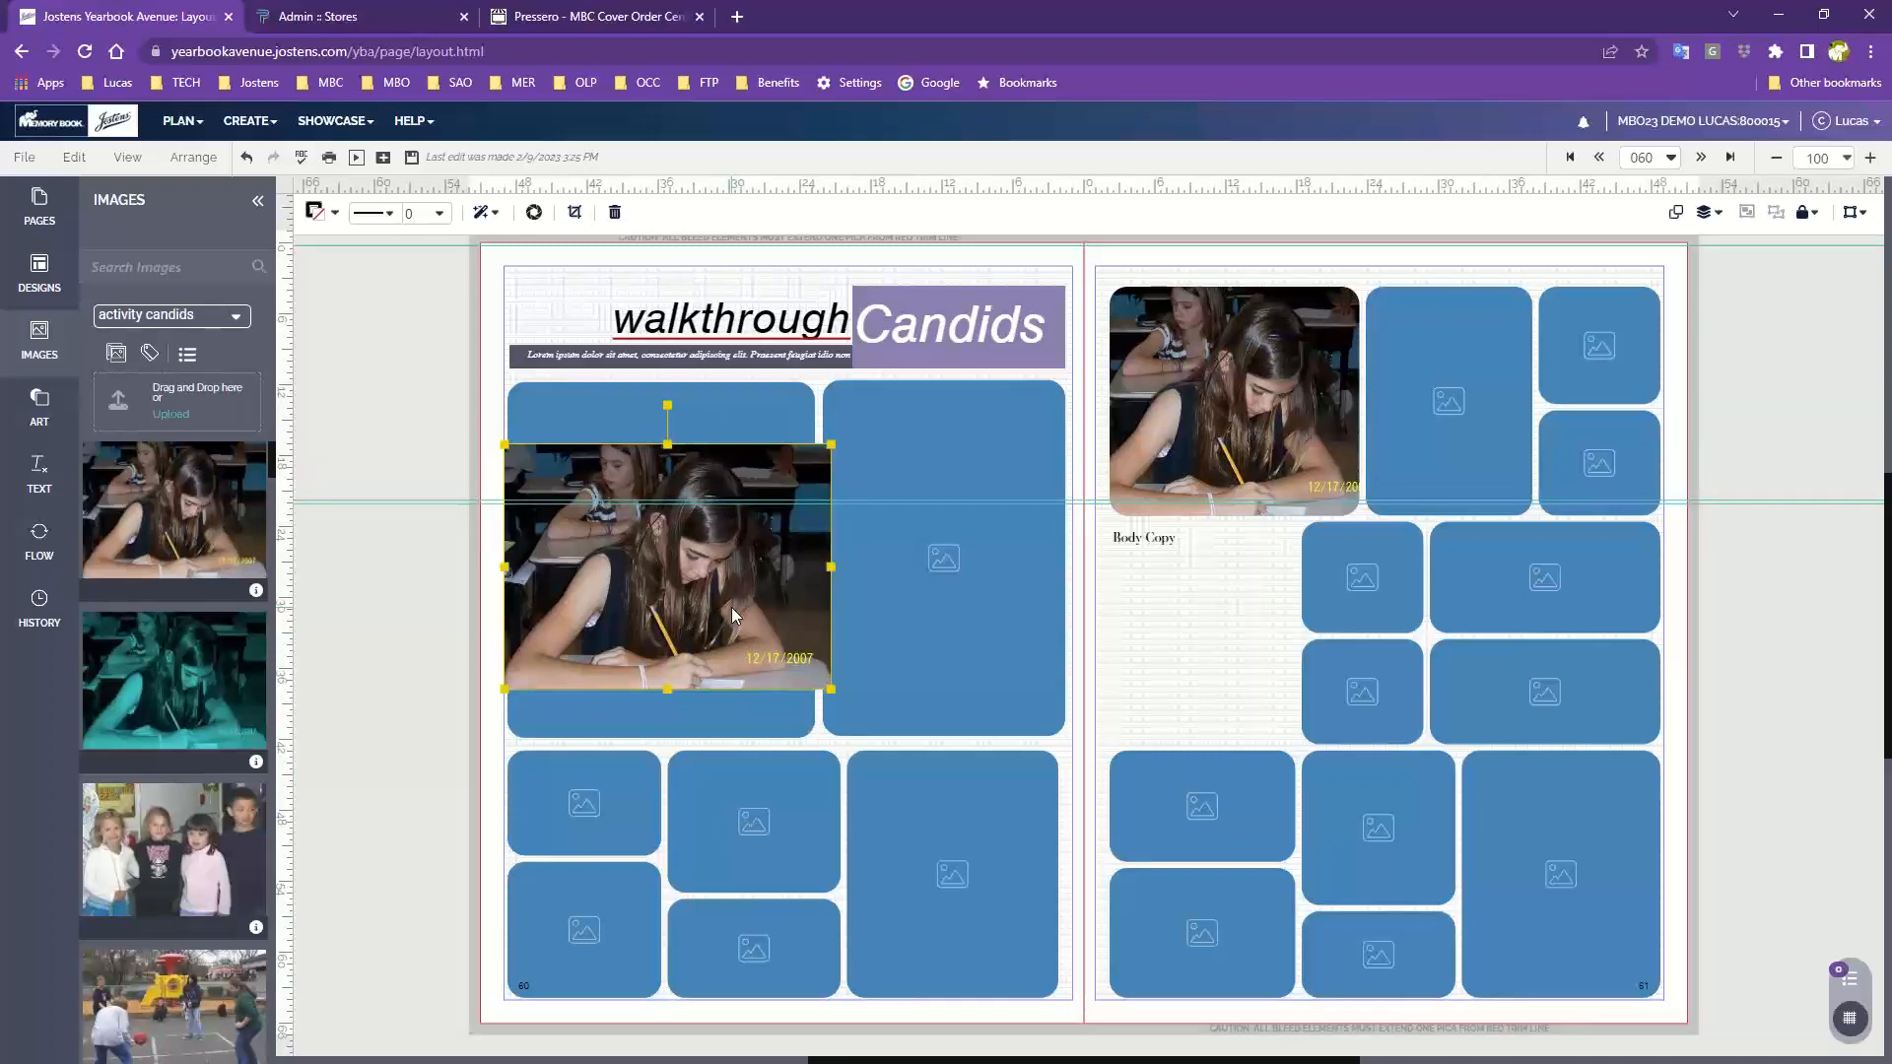
key("Delete")
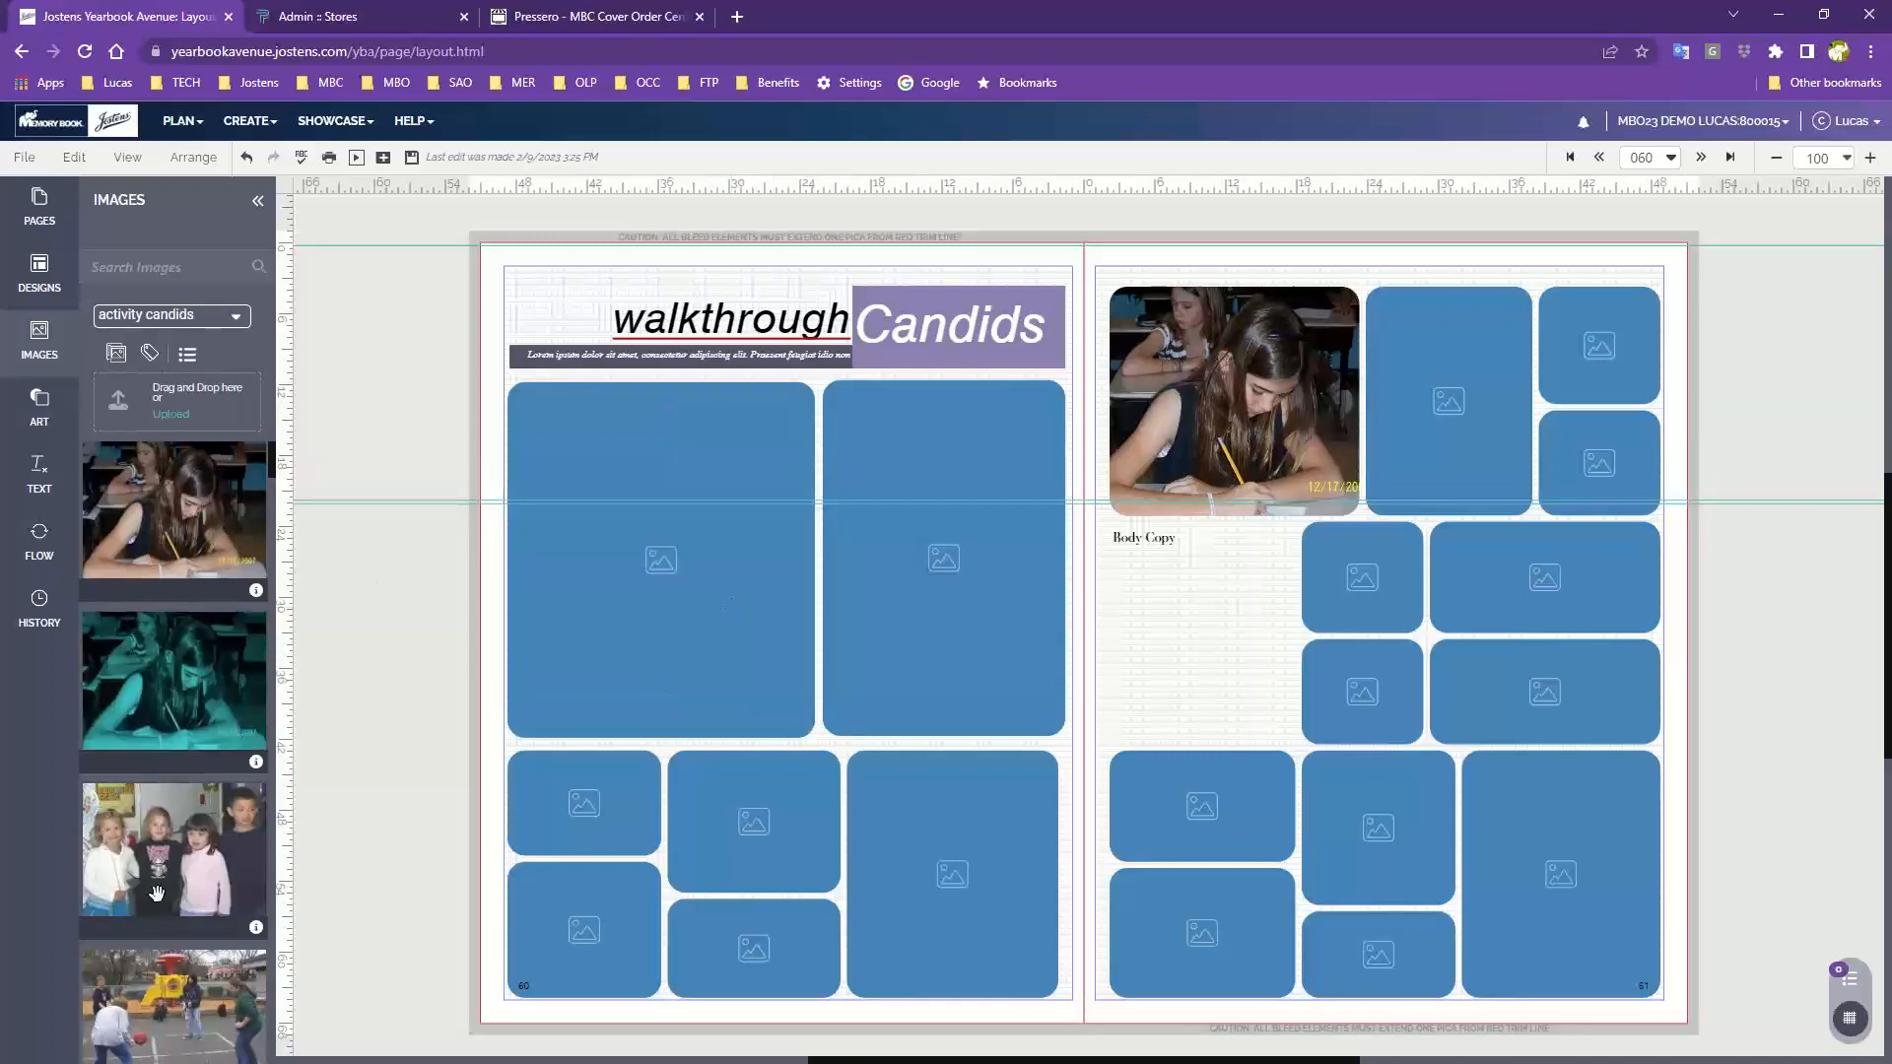
Fill the small lower-left frame with the group of girls photo and the left tall frame with the playground photo
left_click_drag(160, 851, 579, 810)
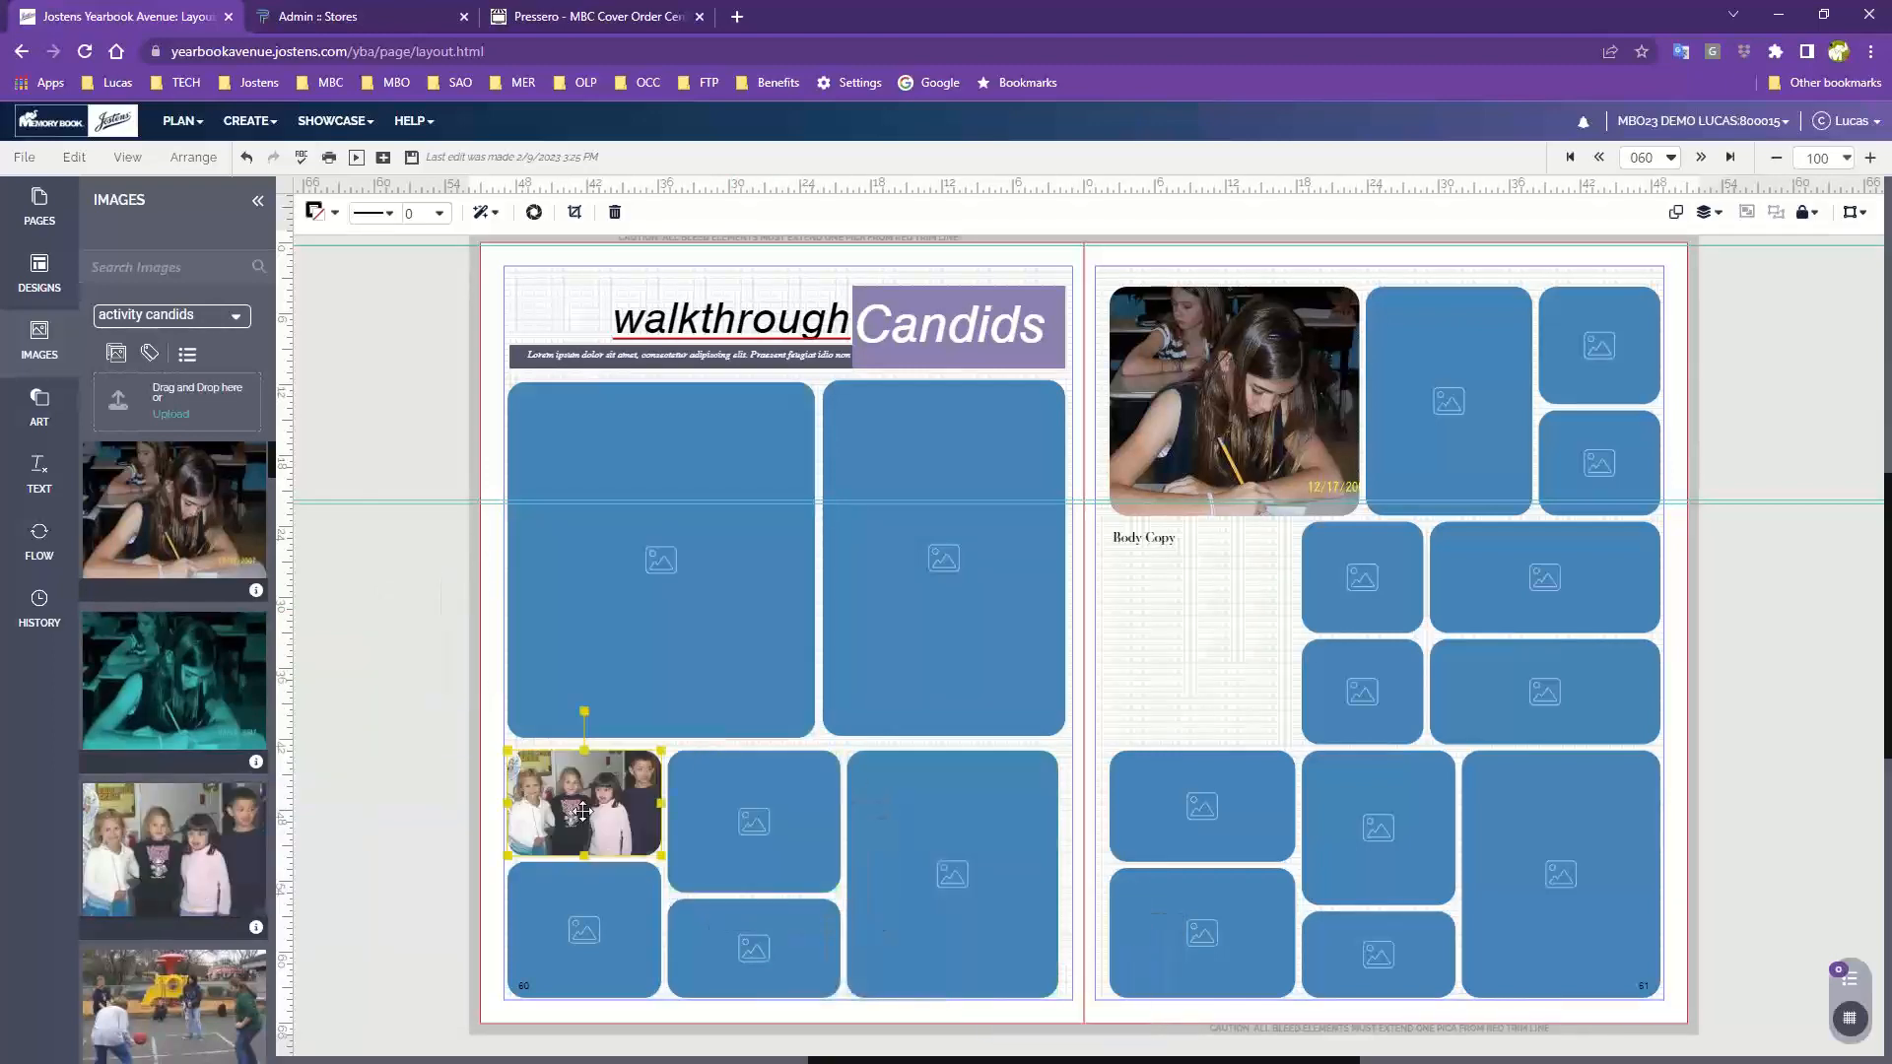
left_click_drag(158, 1010, 552, 631)
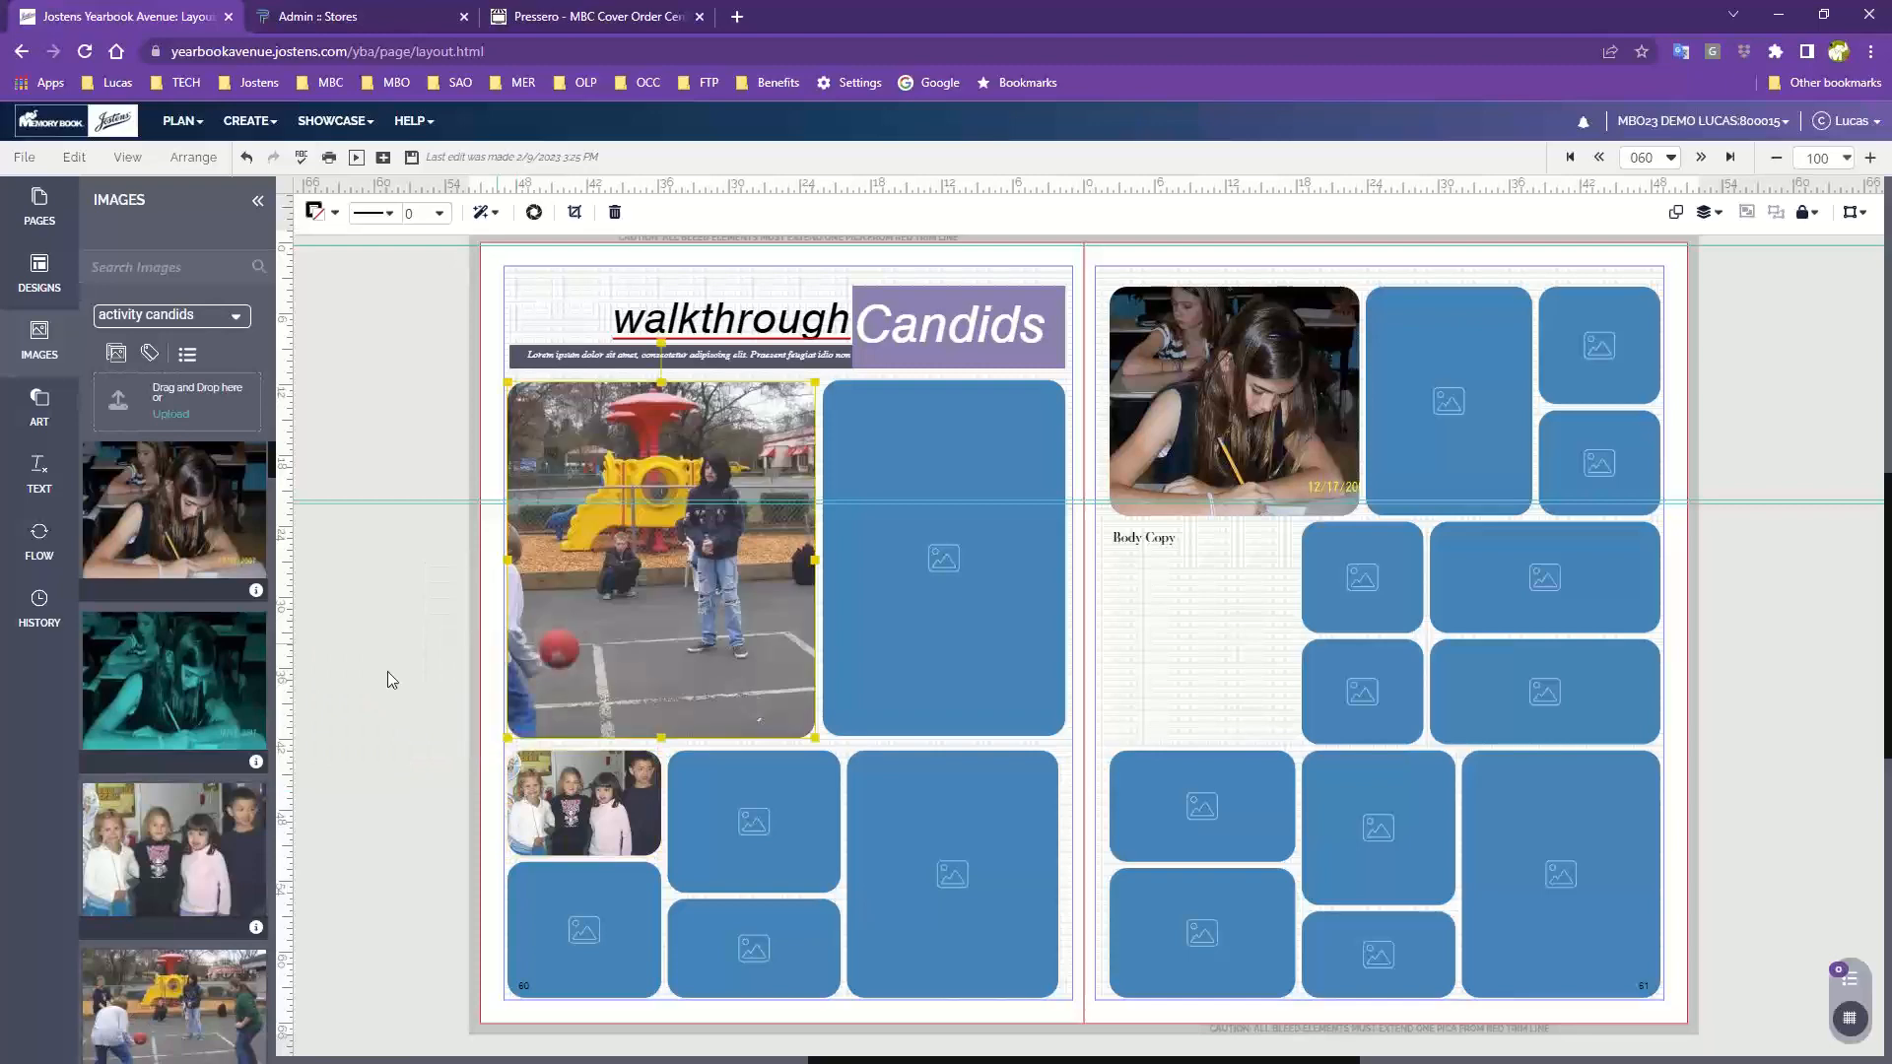
Place the costumed performers photo in the large lower-right frame and the cello photo in the right tall frame on page 60
scroll(173, 869, "down", 5)
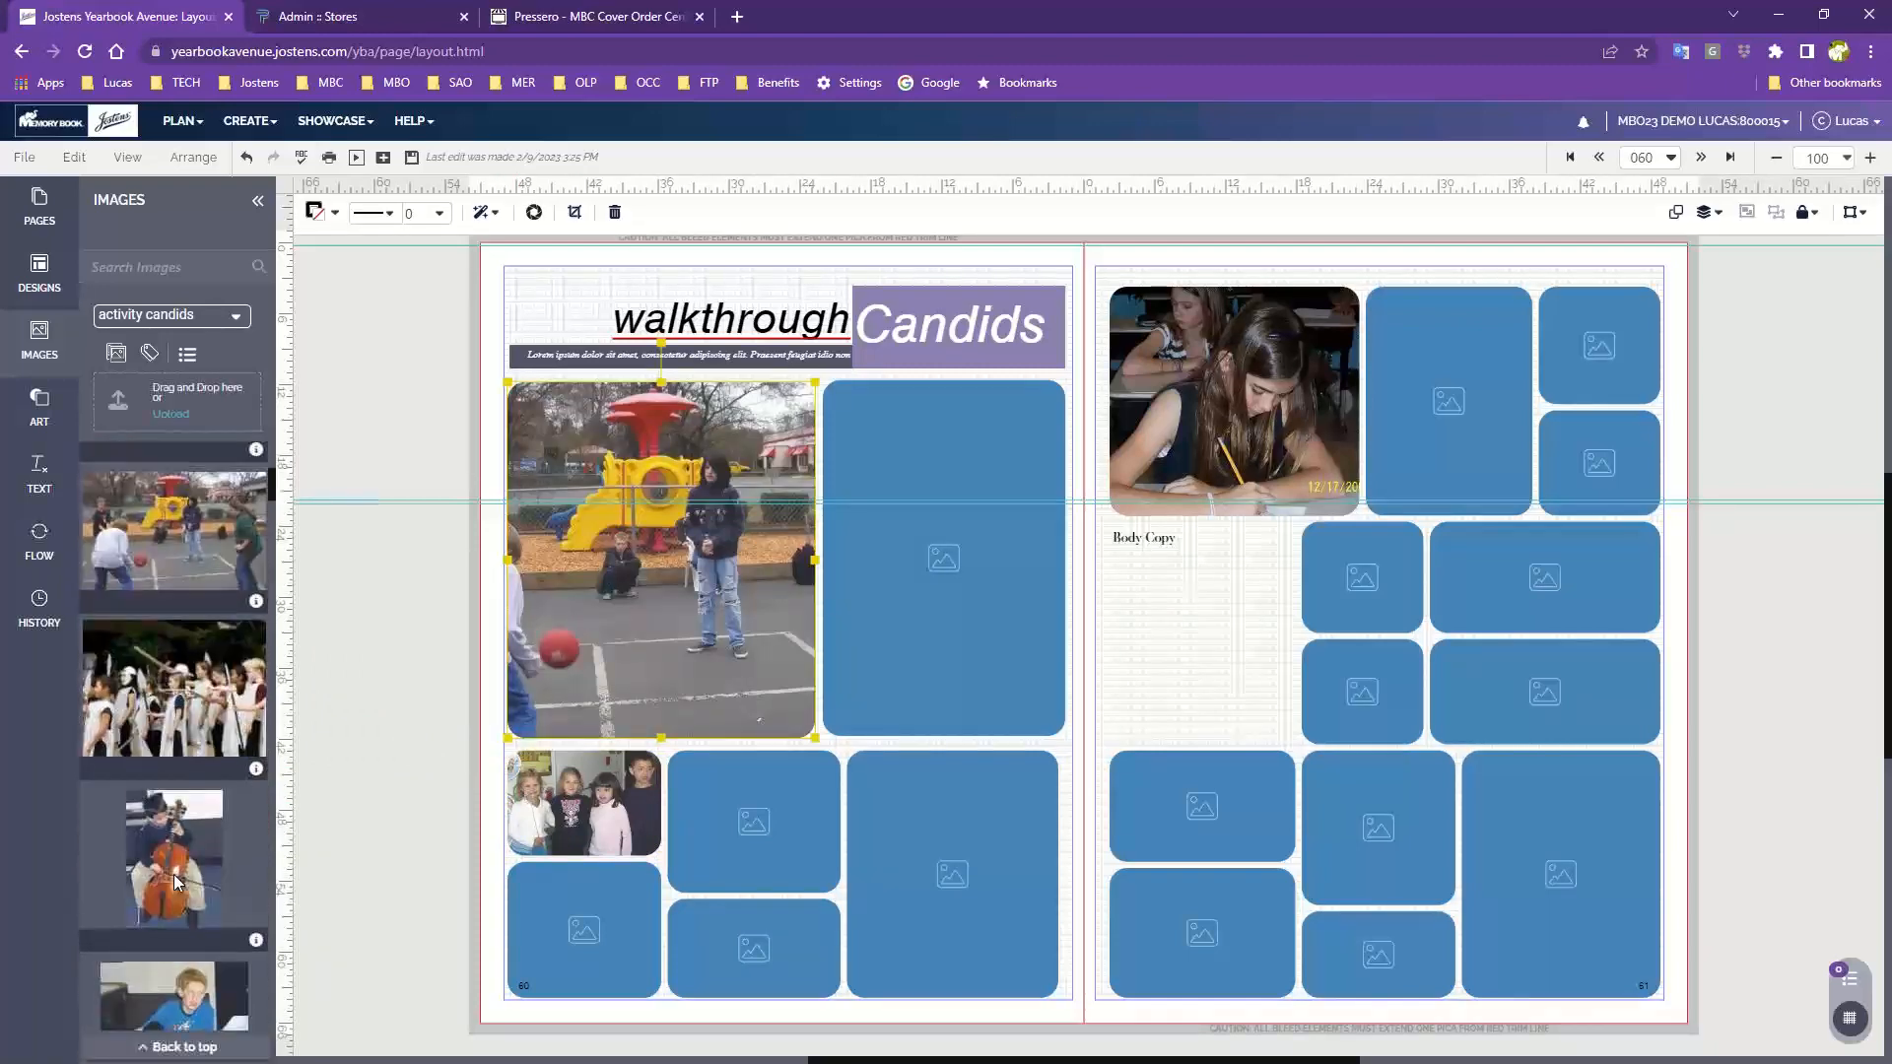
left_click_drag(154, 690, 985, 839)
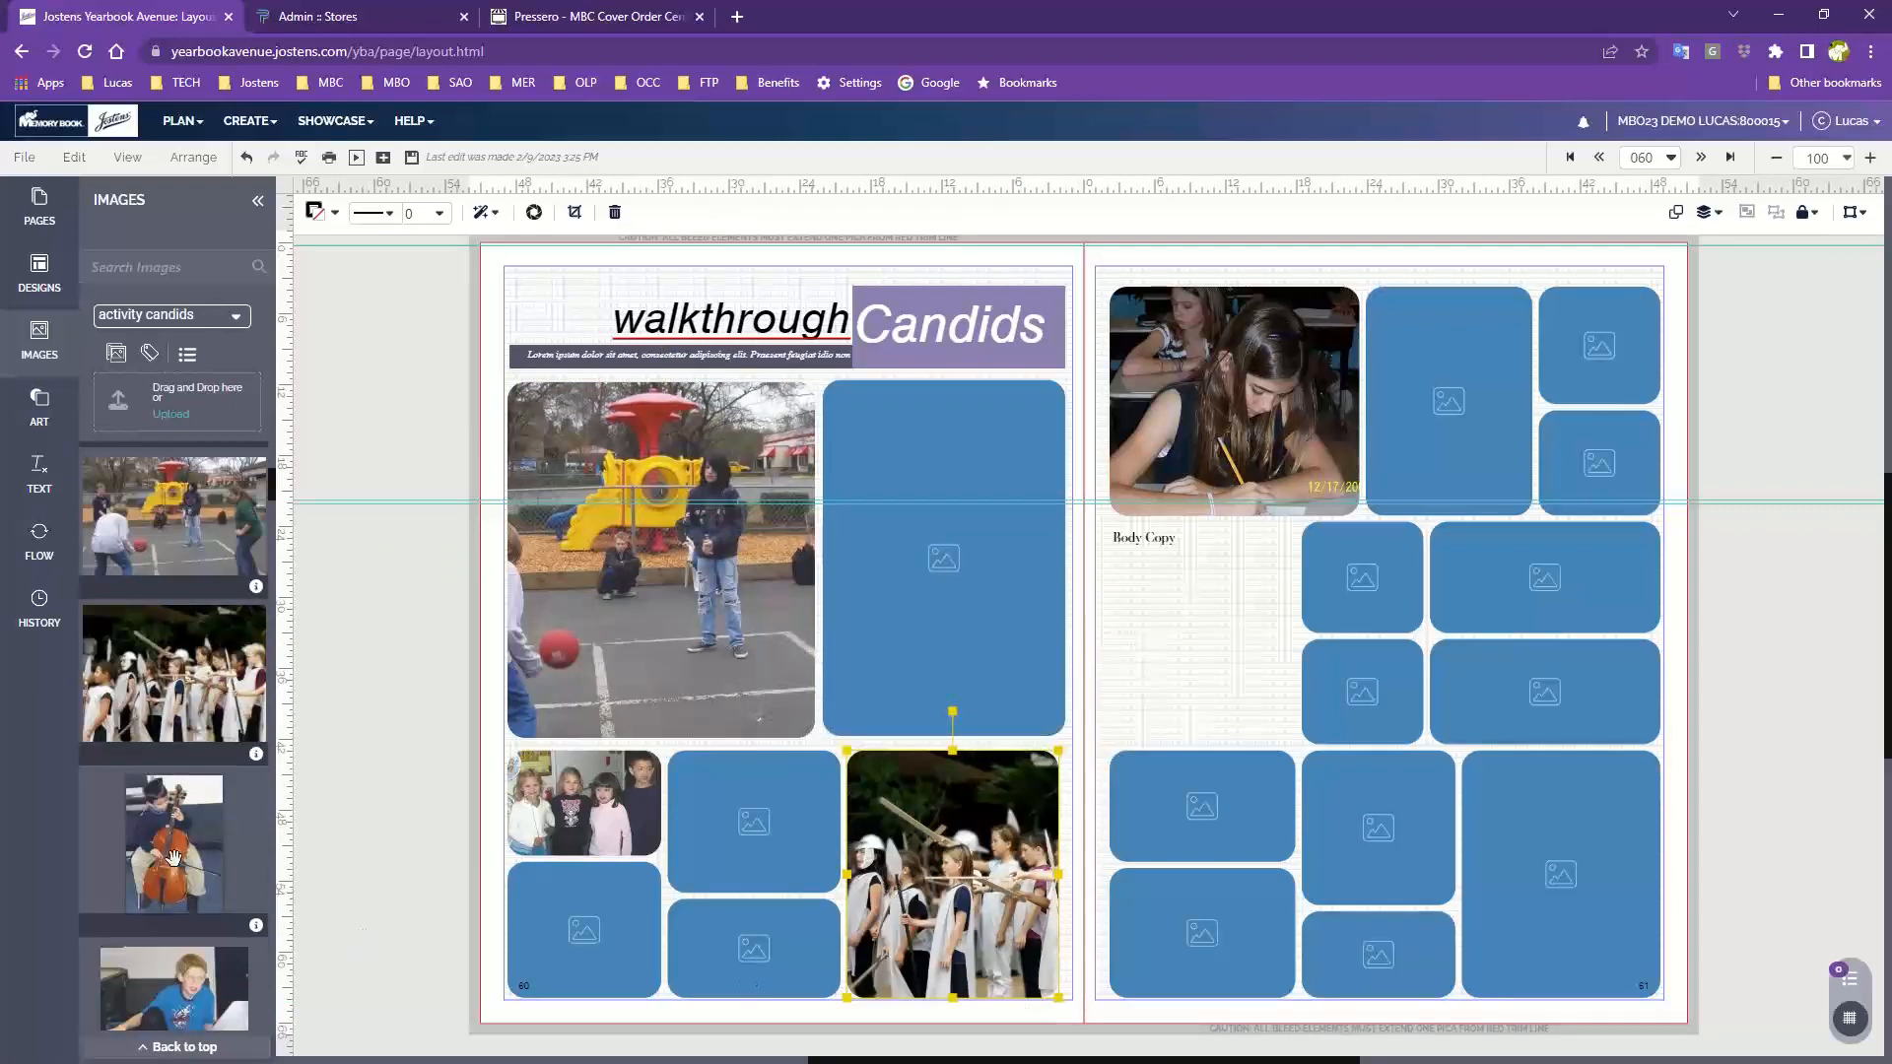
left_click_drag(172, 857, 983, 612)
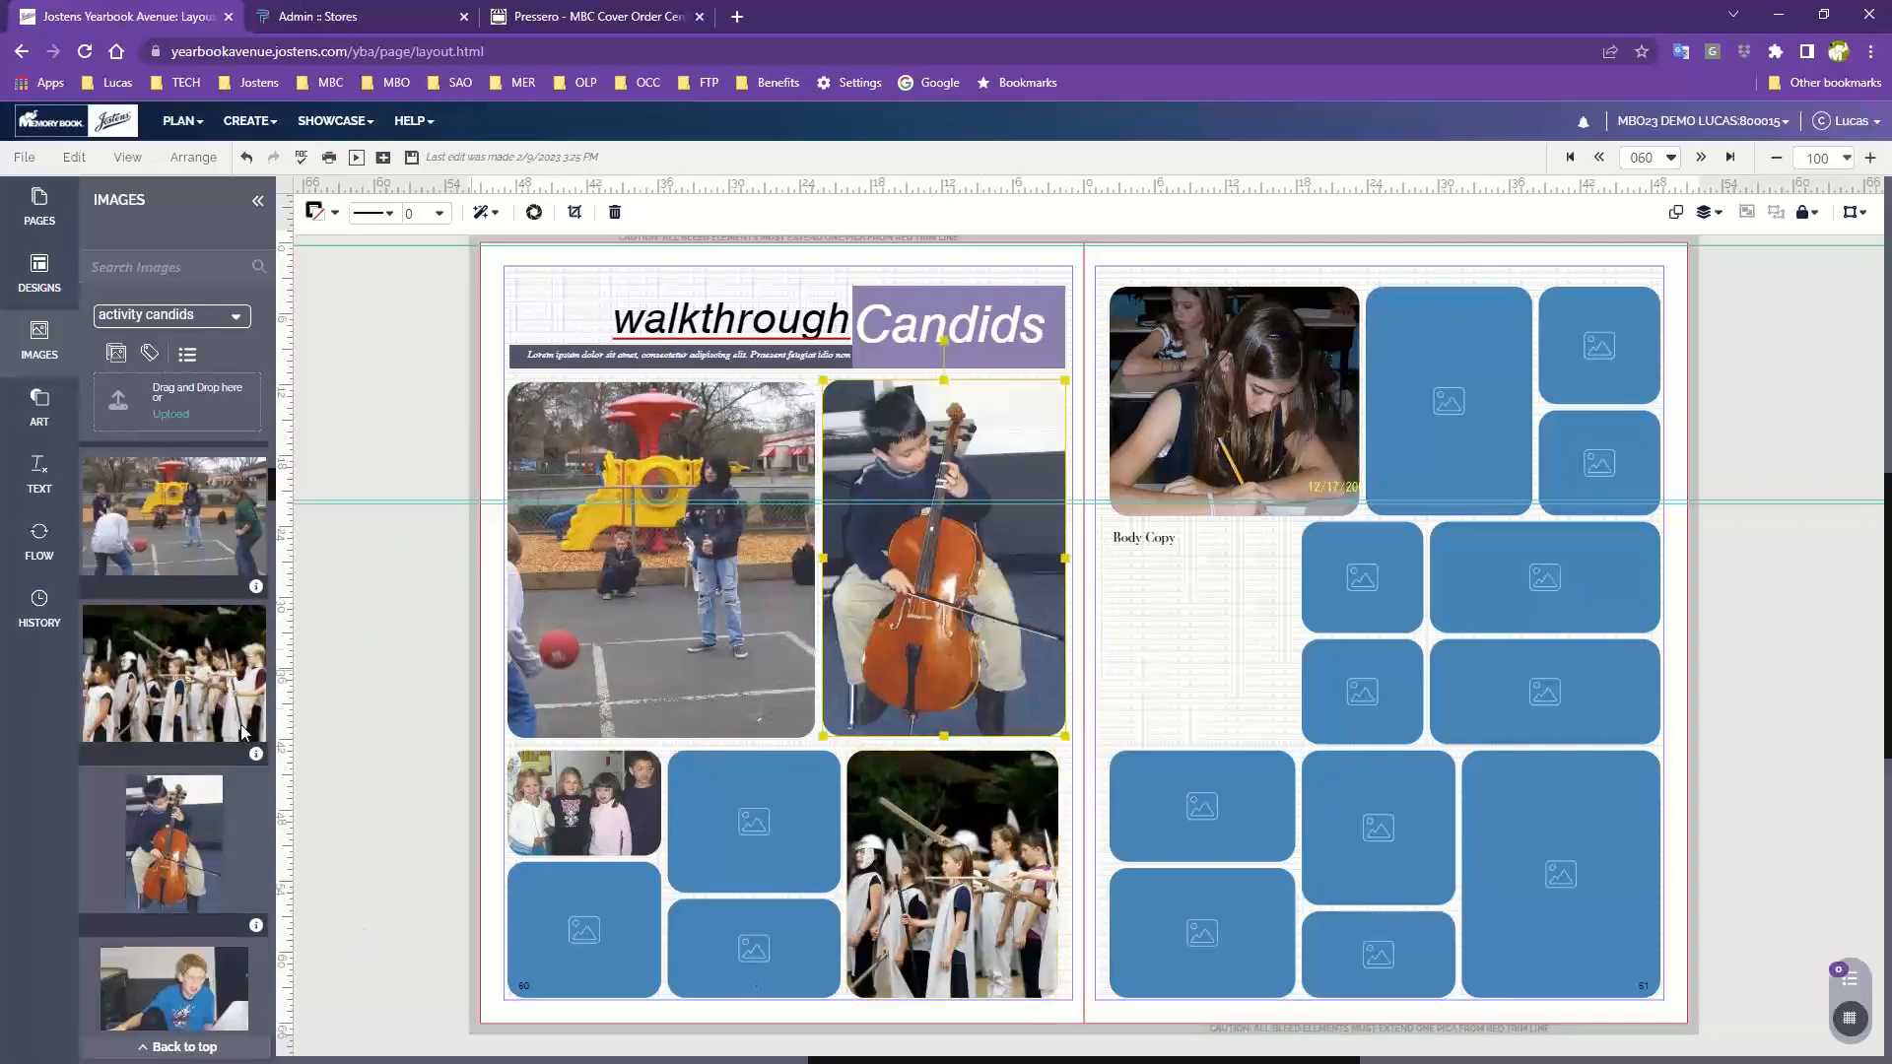
scroll(173, 911, "down", 5)
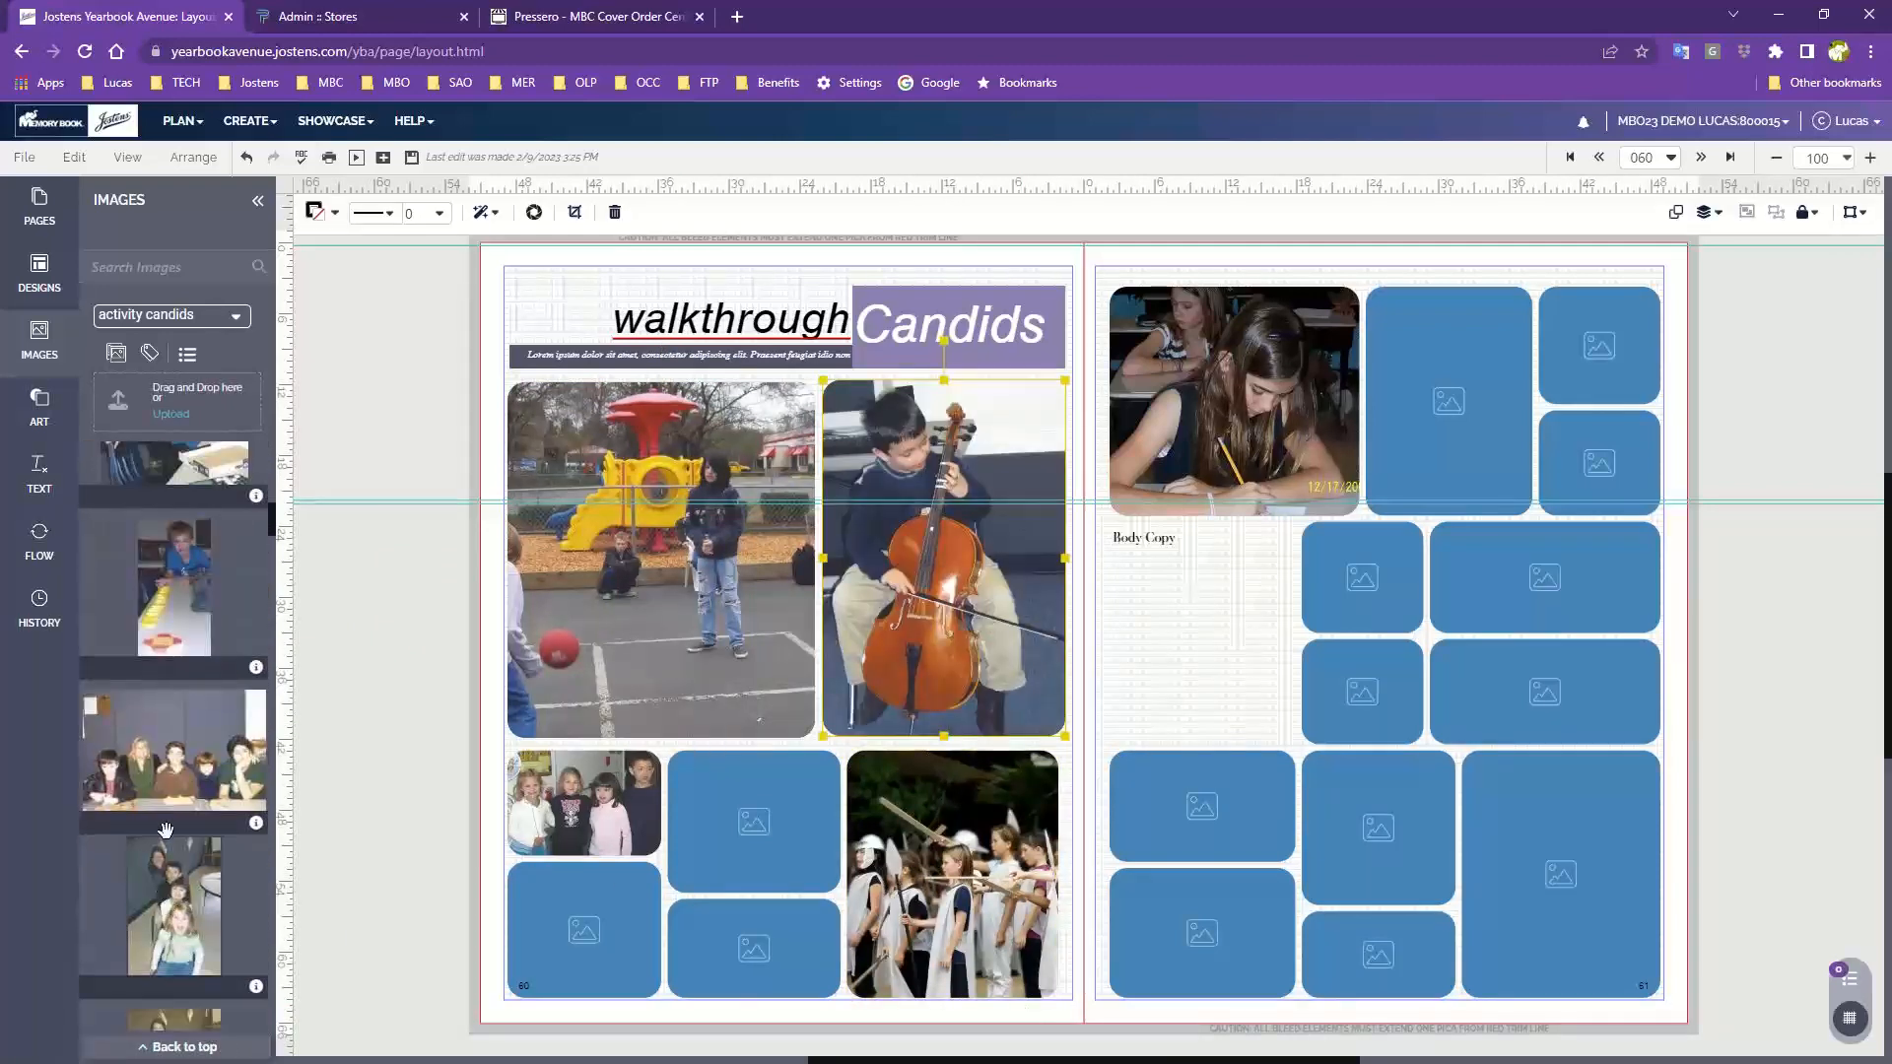
Place the seated group photo into the small upper-middle frame at the bottom of page 60
left_click_drag(171, 587, 174, 547)
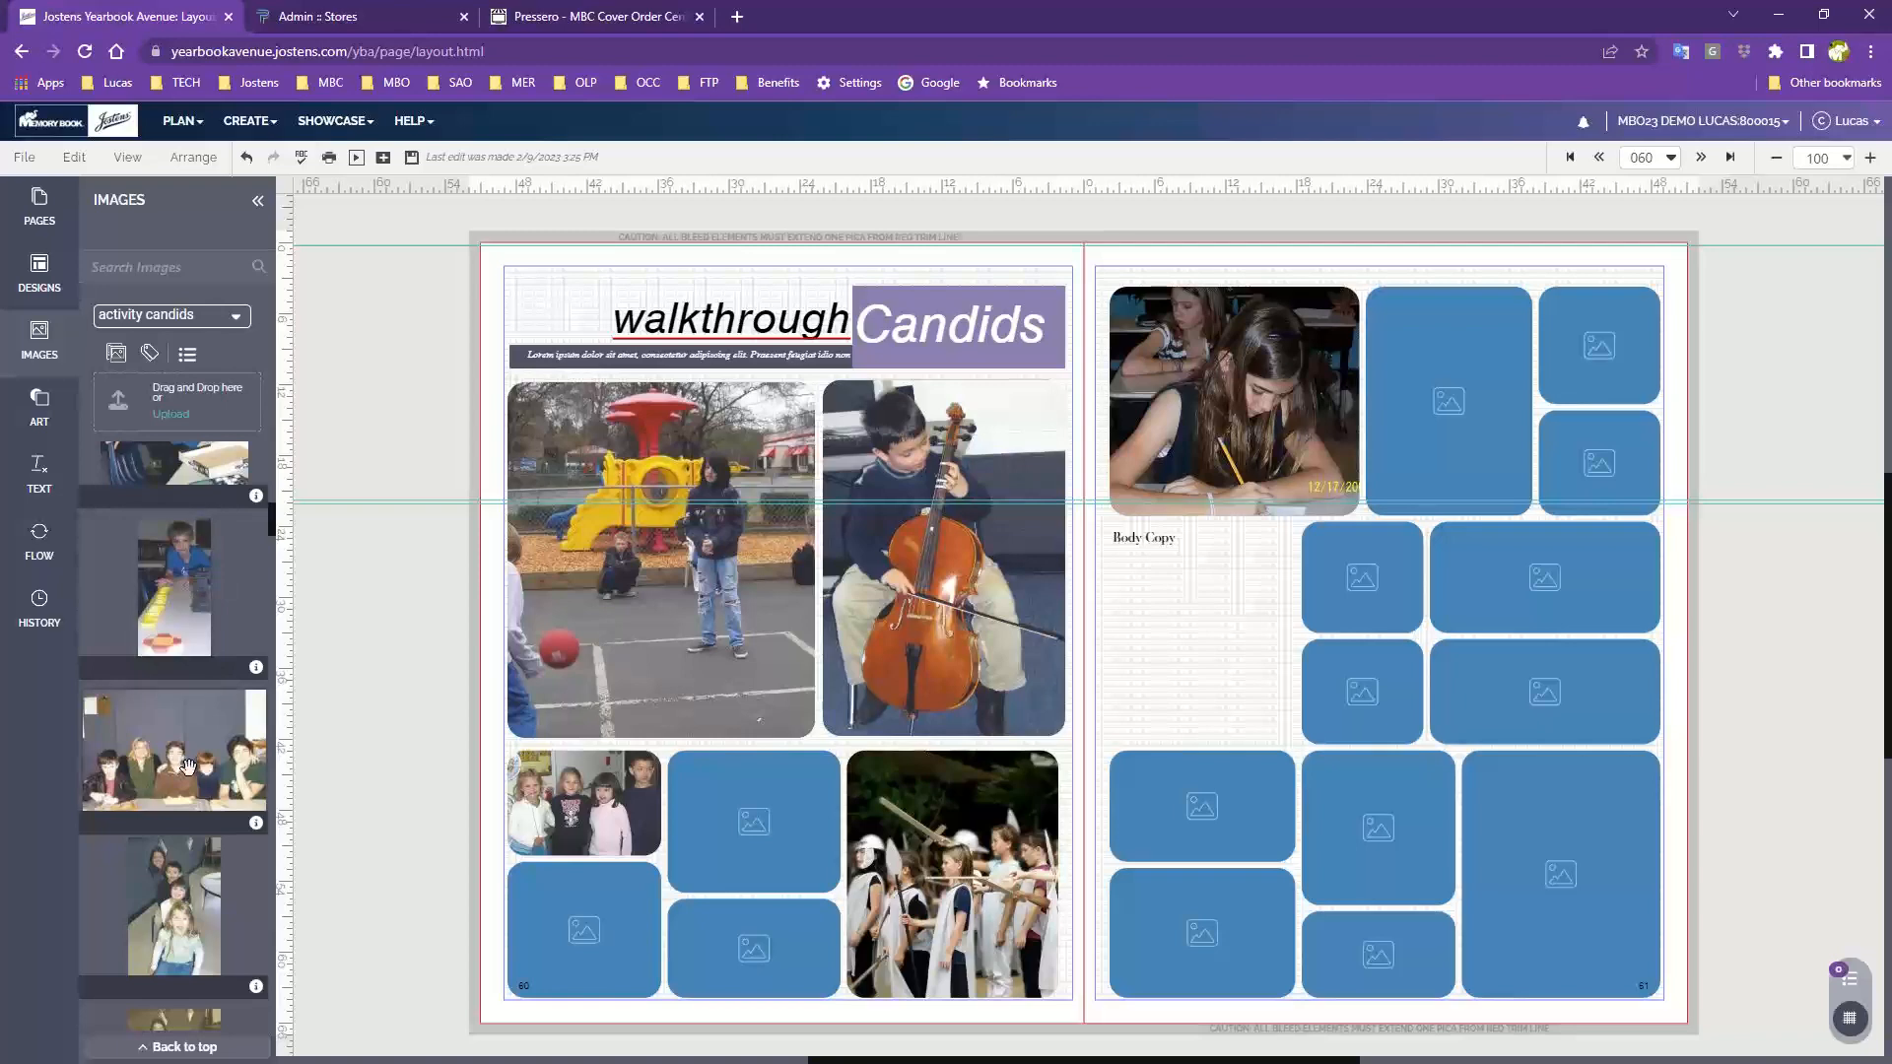
left_click_drag(187, 756, 753, 827)
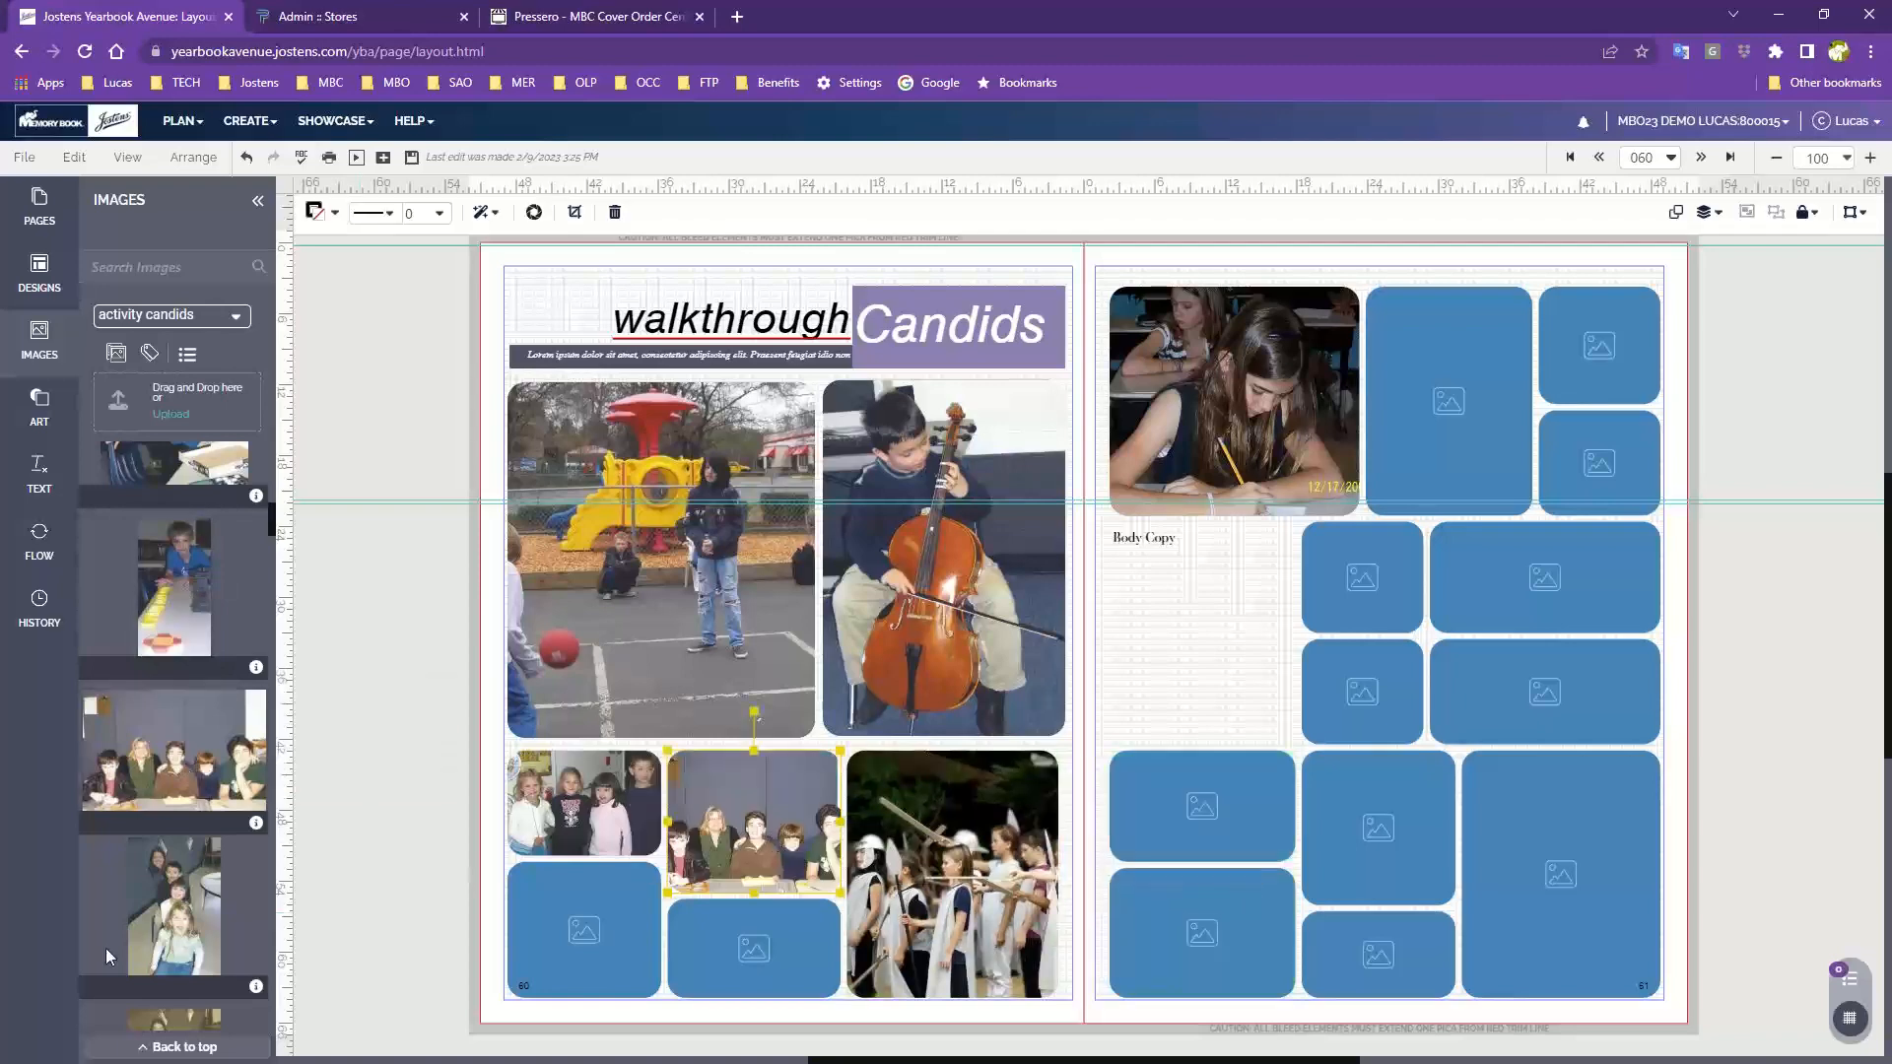
Fill the small lower-left frame on page 60 with the standing group of children photo
scroll(182, 912, "down", 4)
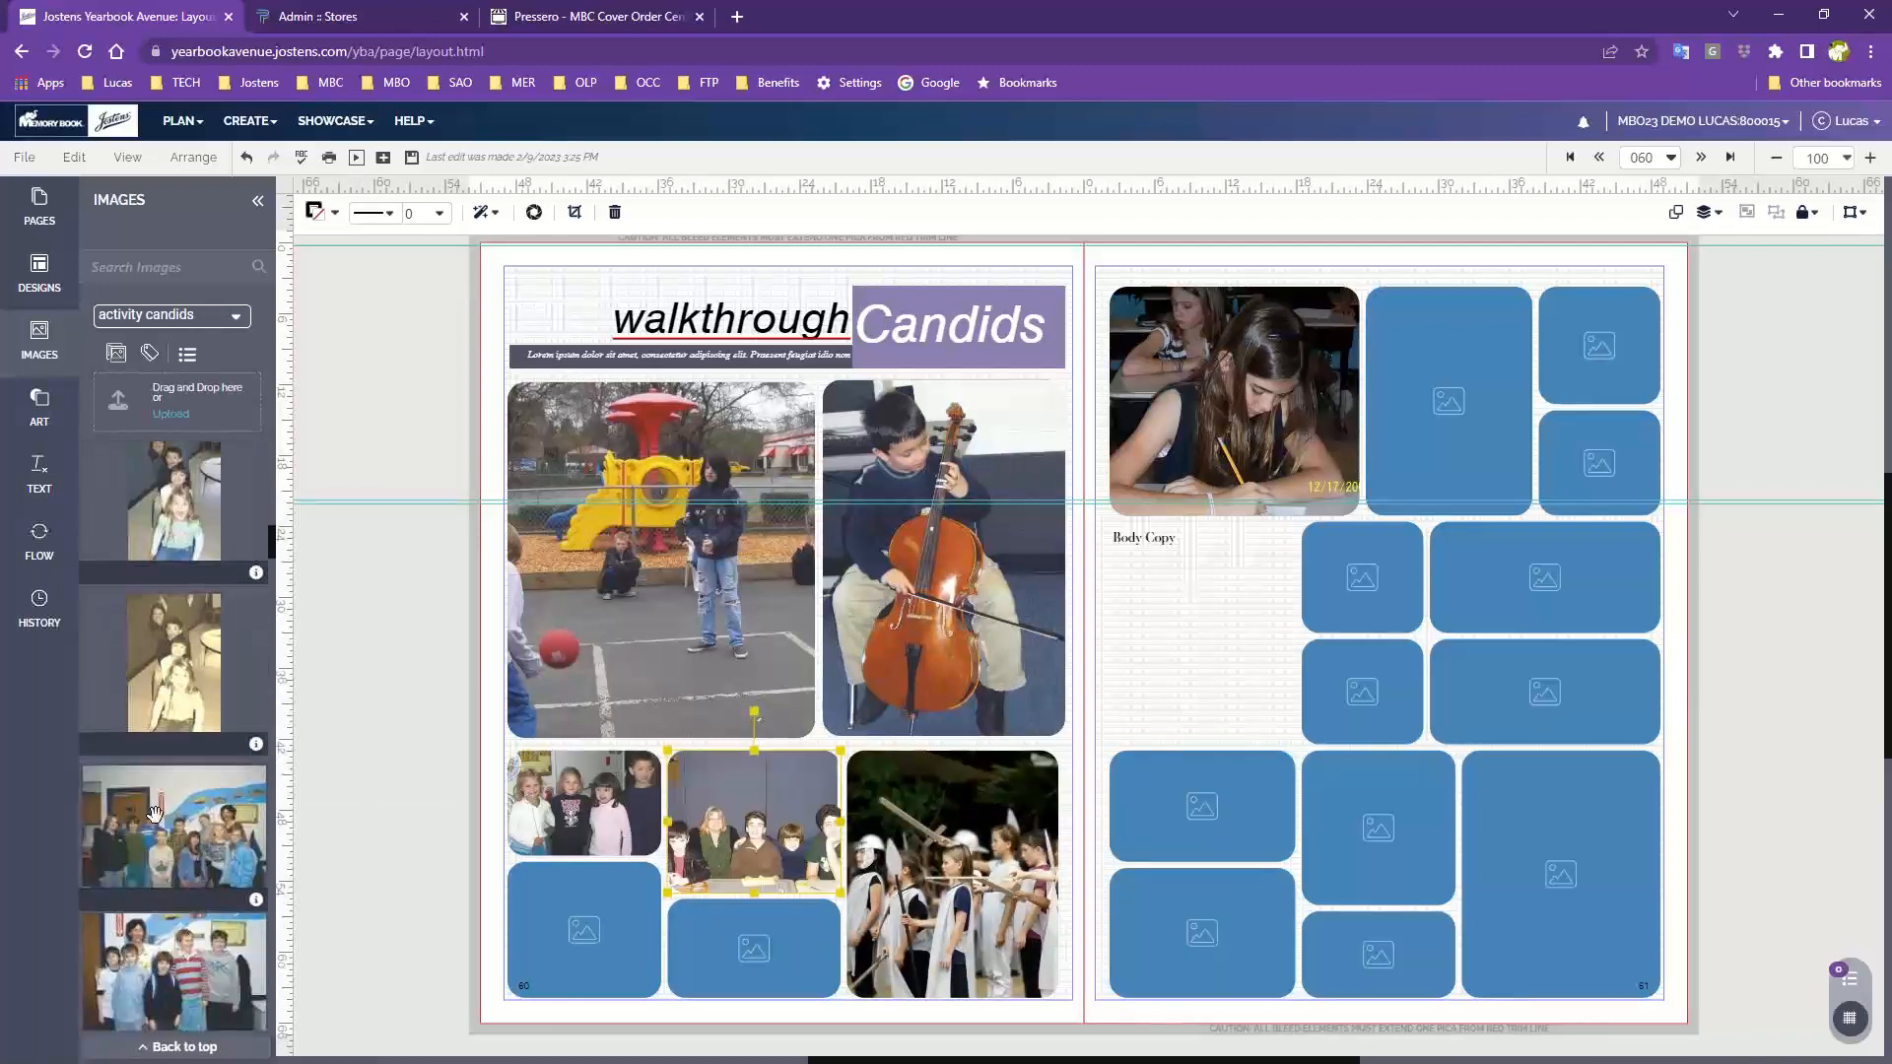
left_click_drag(156, 826, 584, 929)
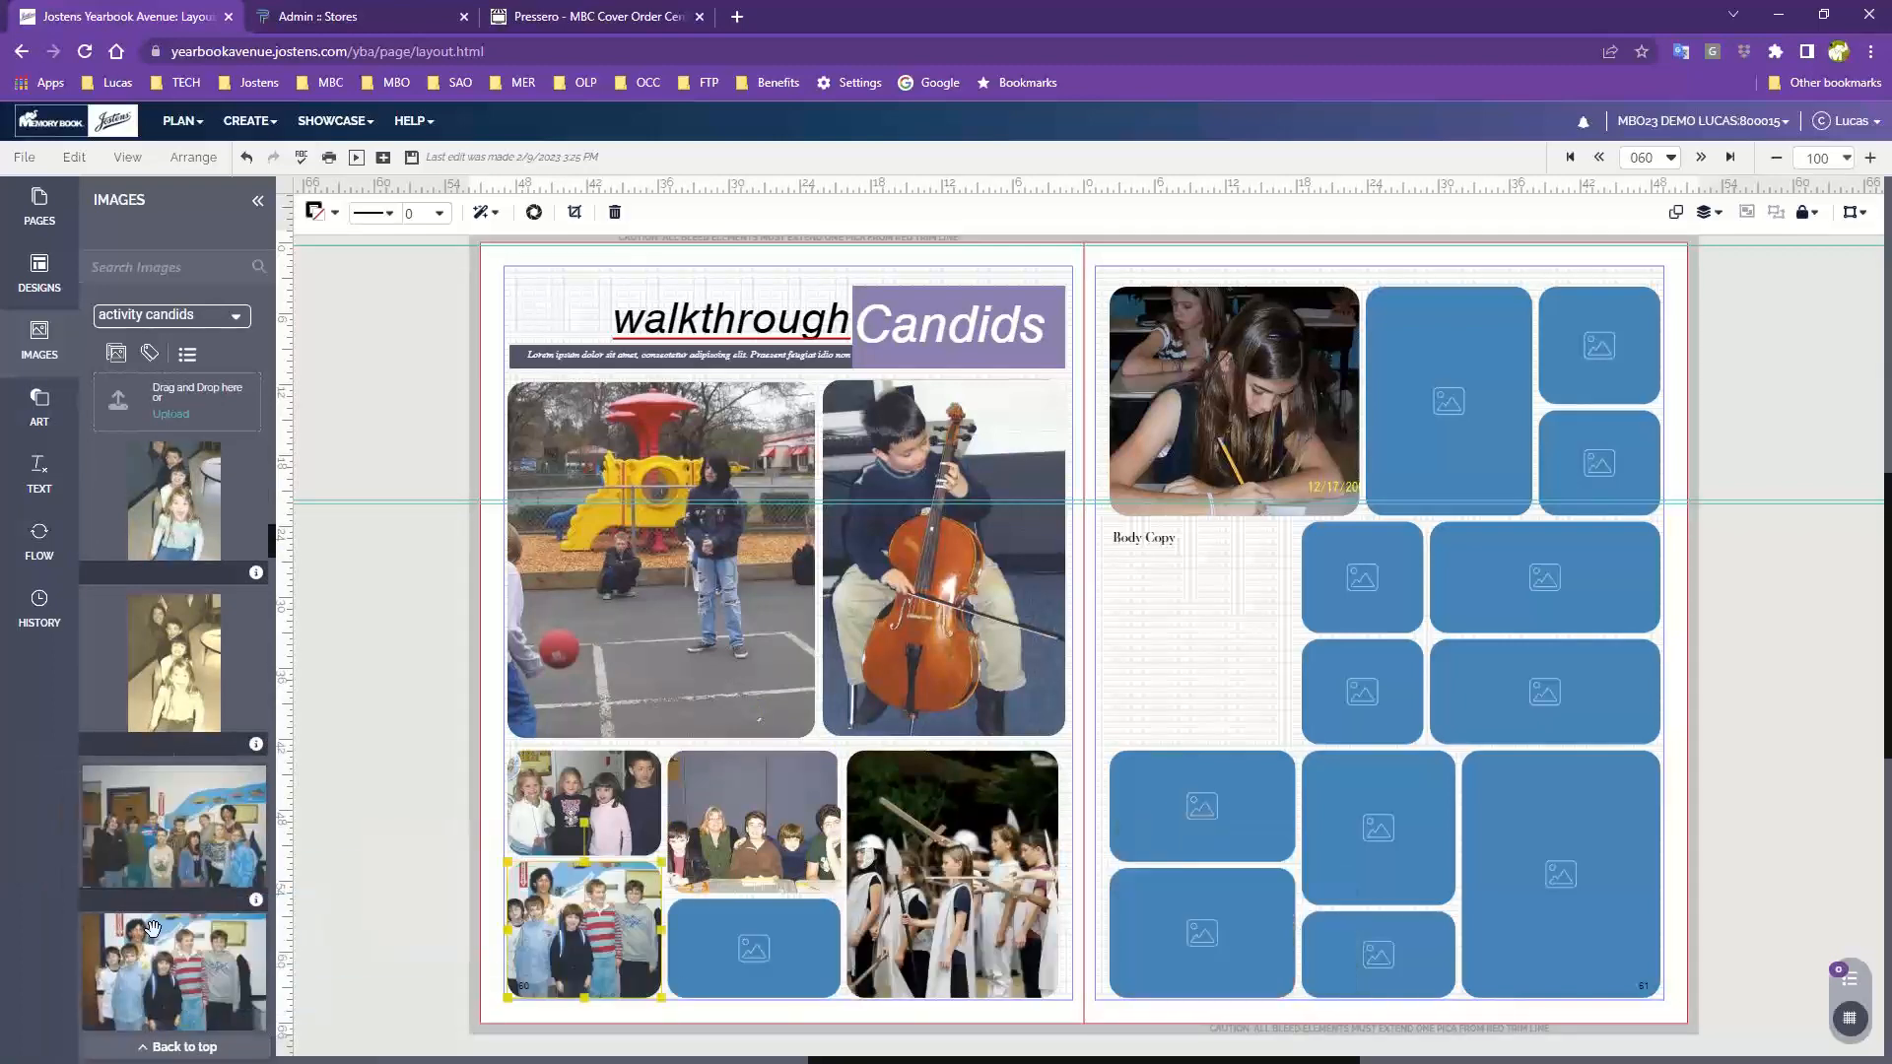
Place the girls at the table photo in page 61's right middle frame and the boys group photo in its lower-left frame
scroll(152, 926, "down", 4)
left_click_drag(155, 808, 1504, 589)
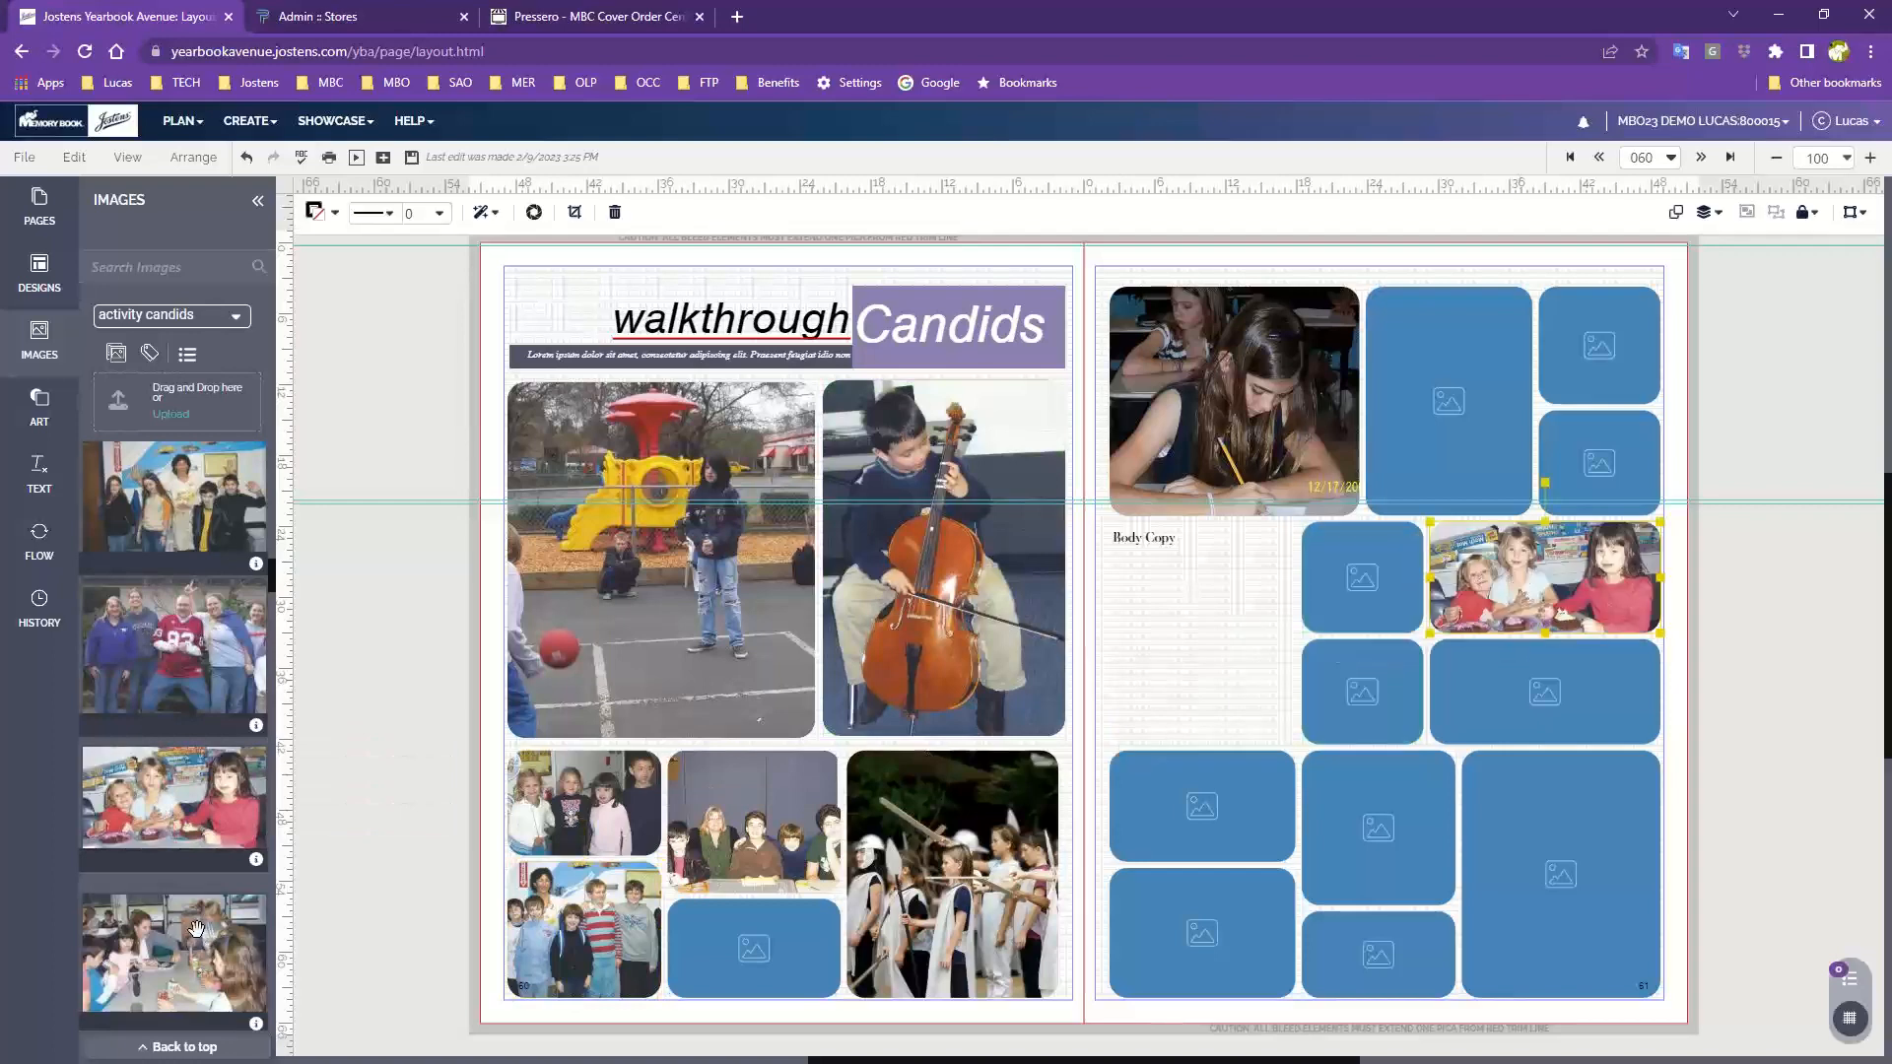
scroll(192, 931, "down", 3)
left_click_drag(158, 792, 1202, 803)
scroll(193, 817, "down", 4)
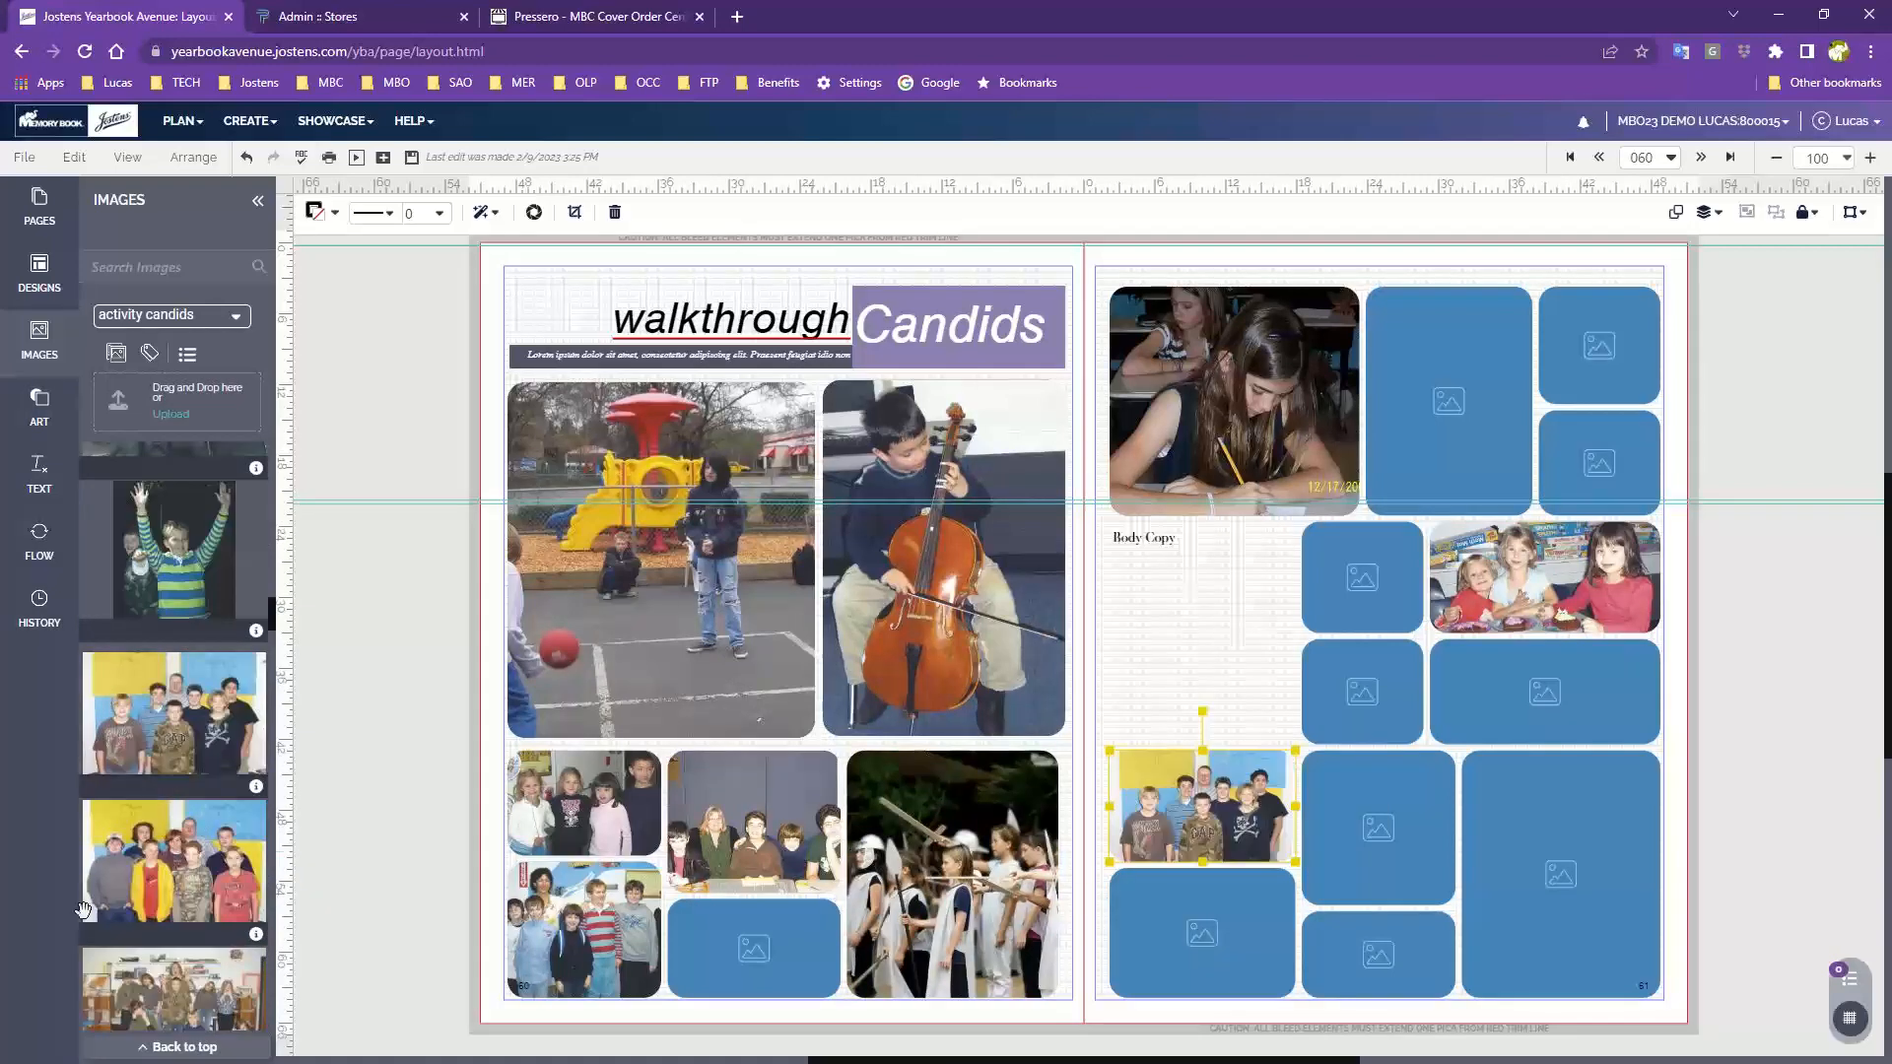
left_click_drag(193, 995, 1118, 898)
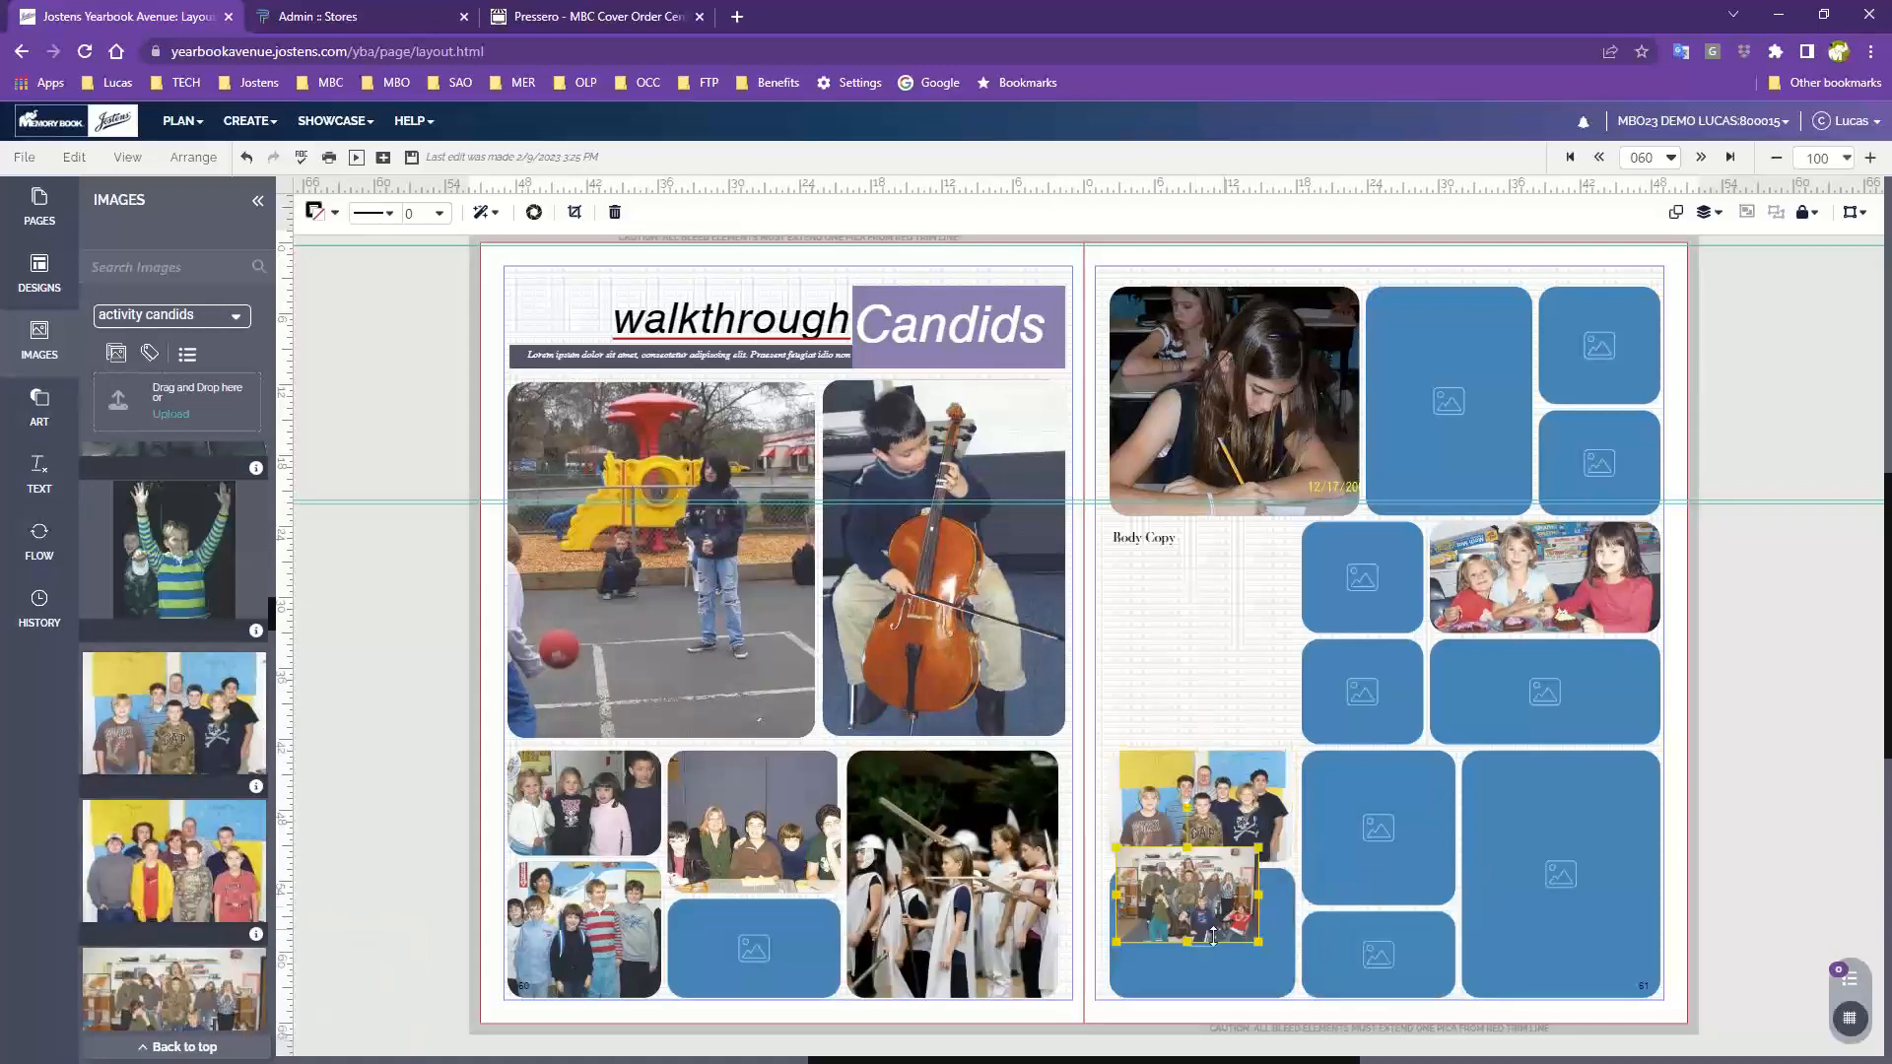
key("Delete")
key("Delete")
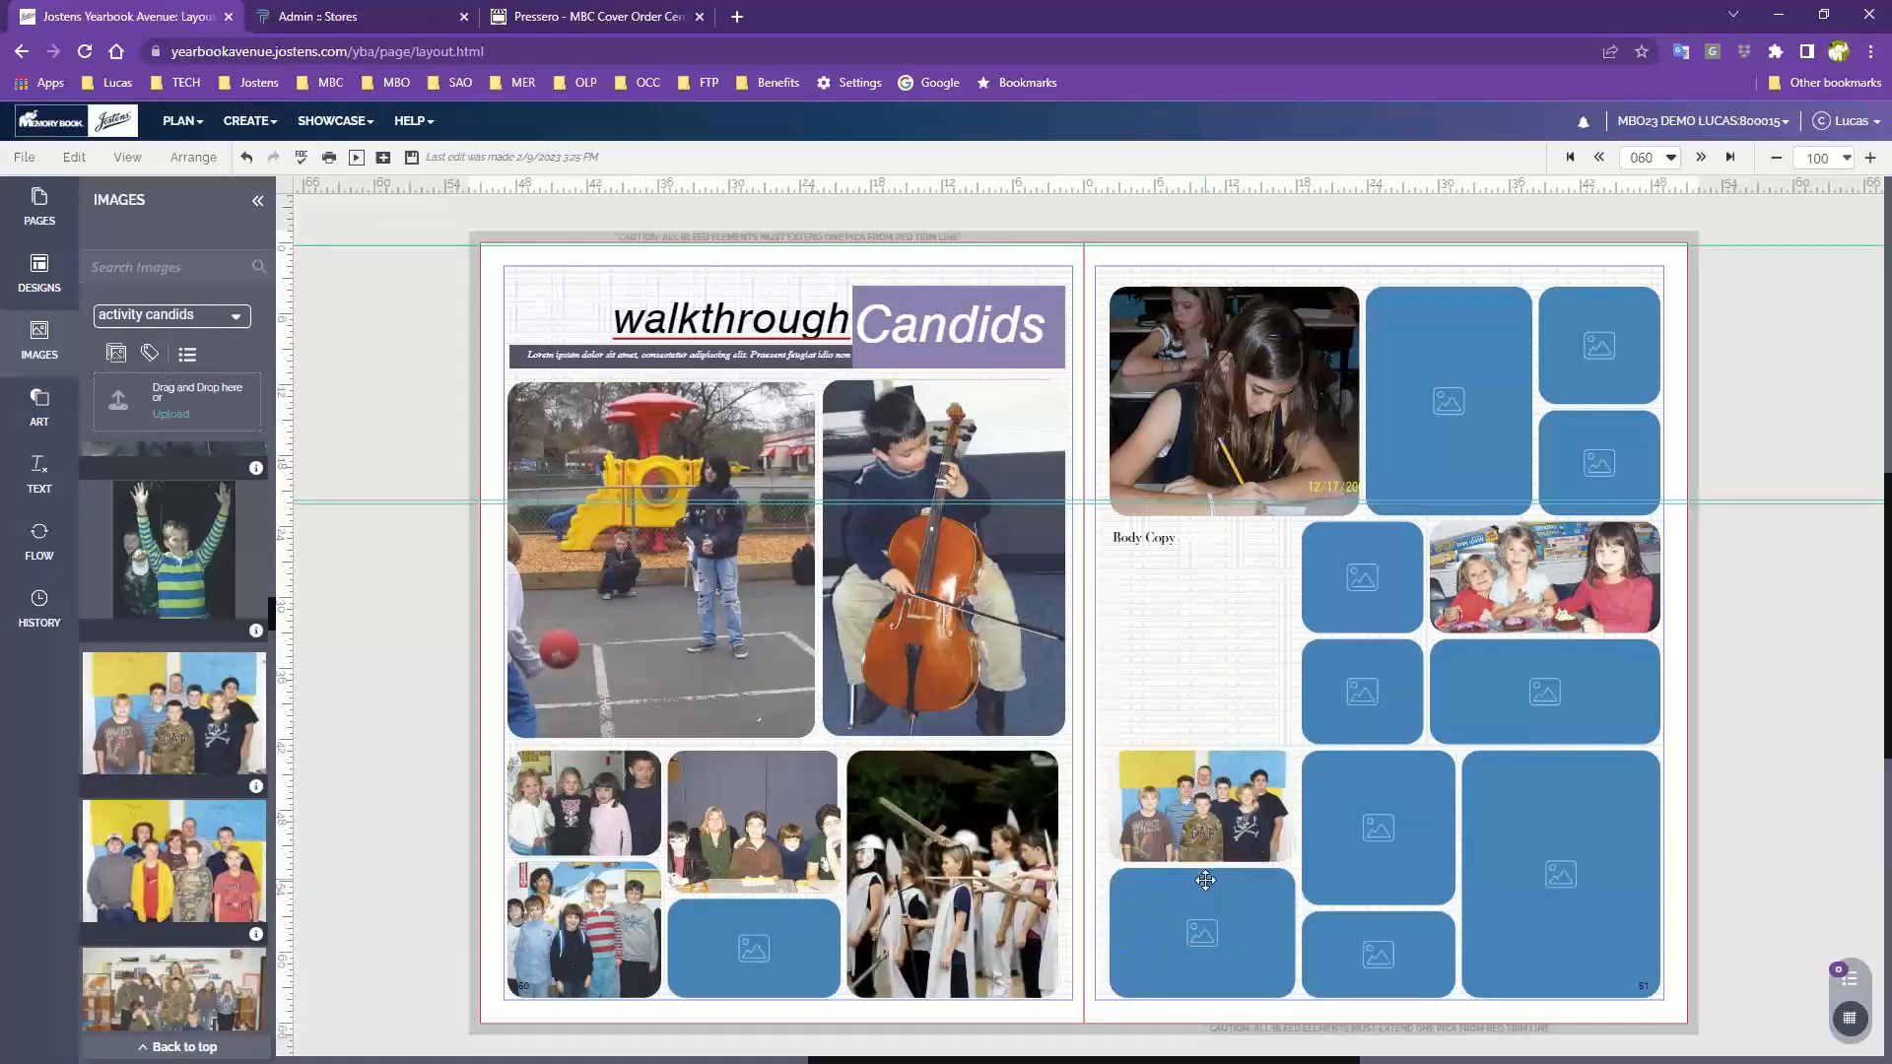
Fill the remaining small frame at the bottom of page 60 with the woman and children photo
scroll(209, 936, "down", 5)
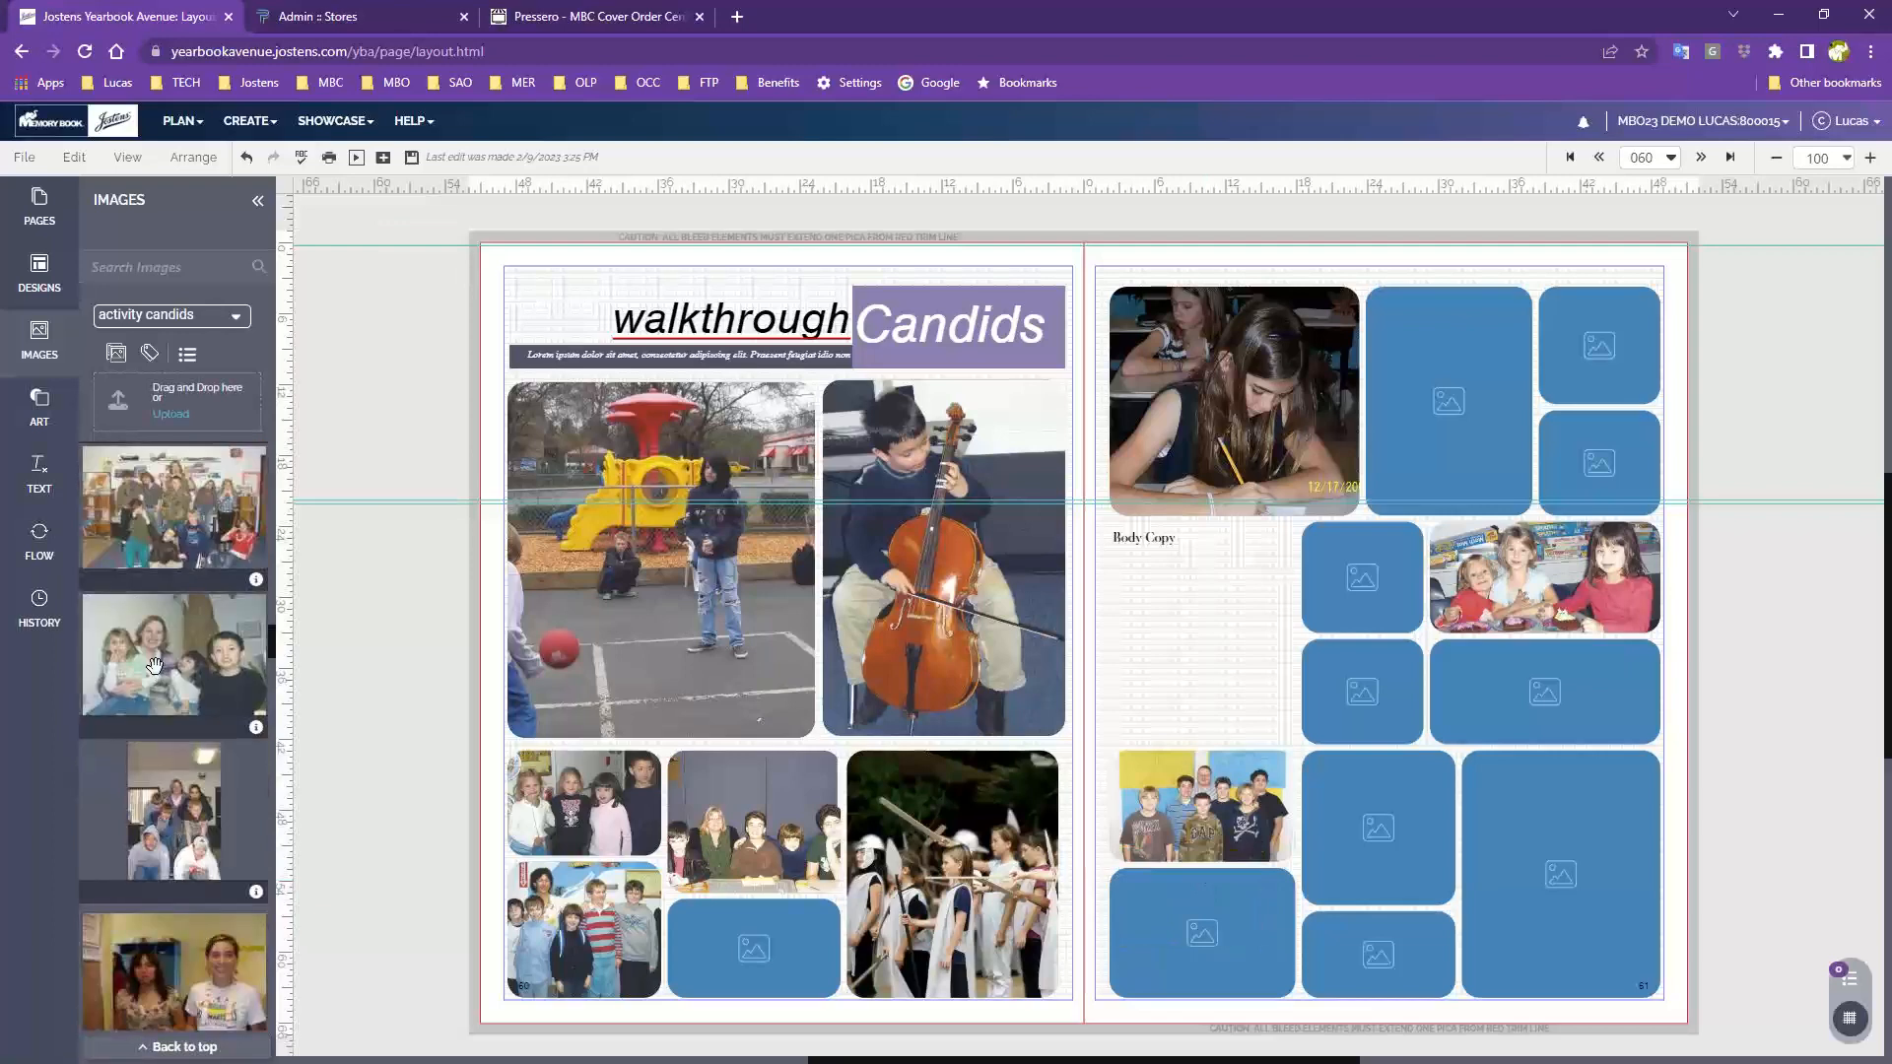
left_click_drag(162, 674, 745, 948)
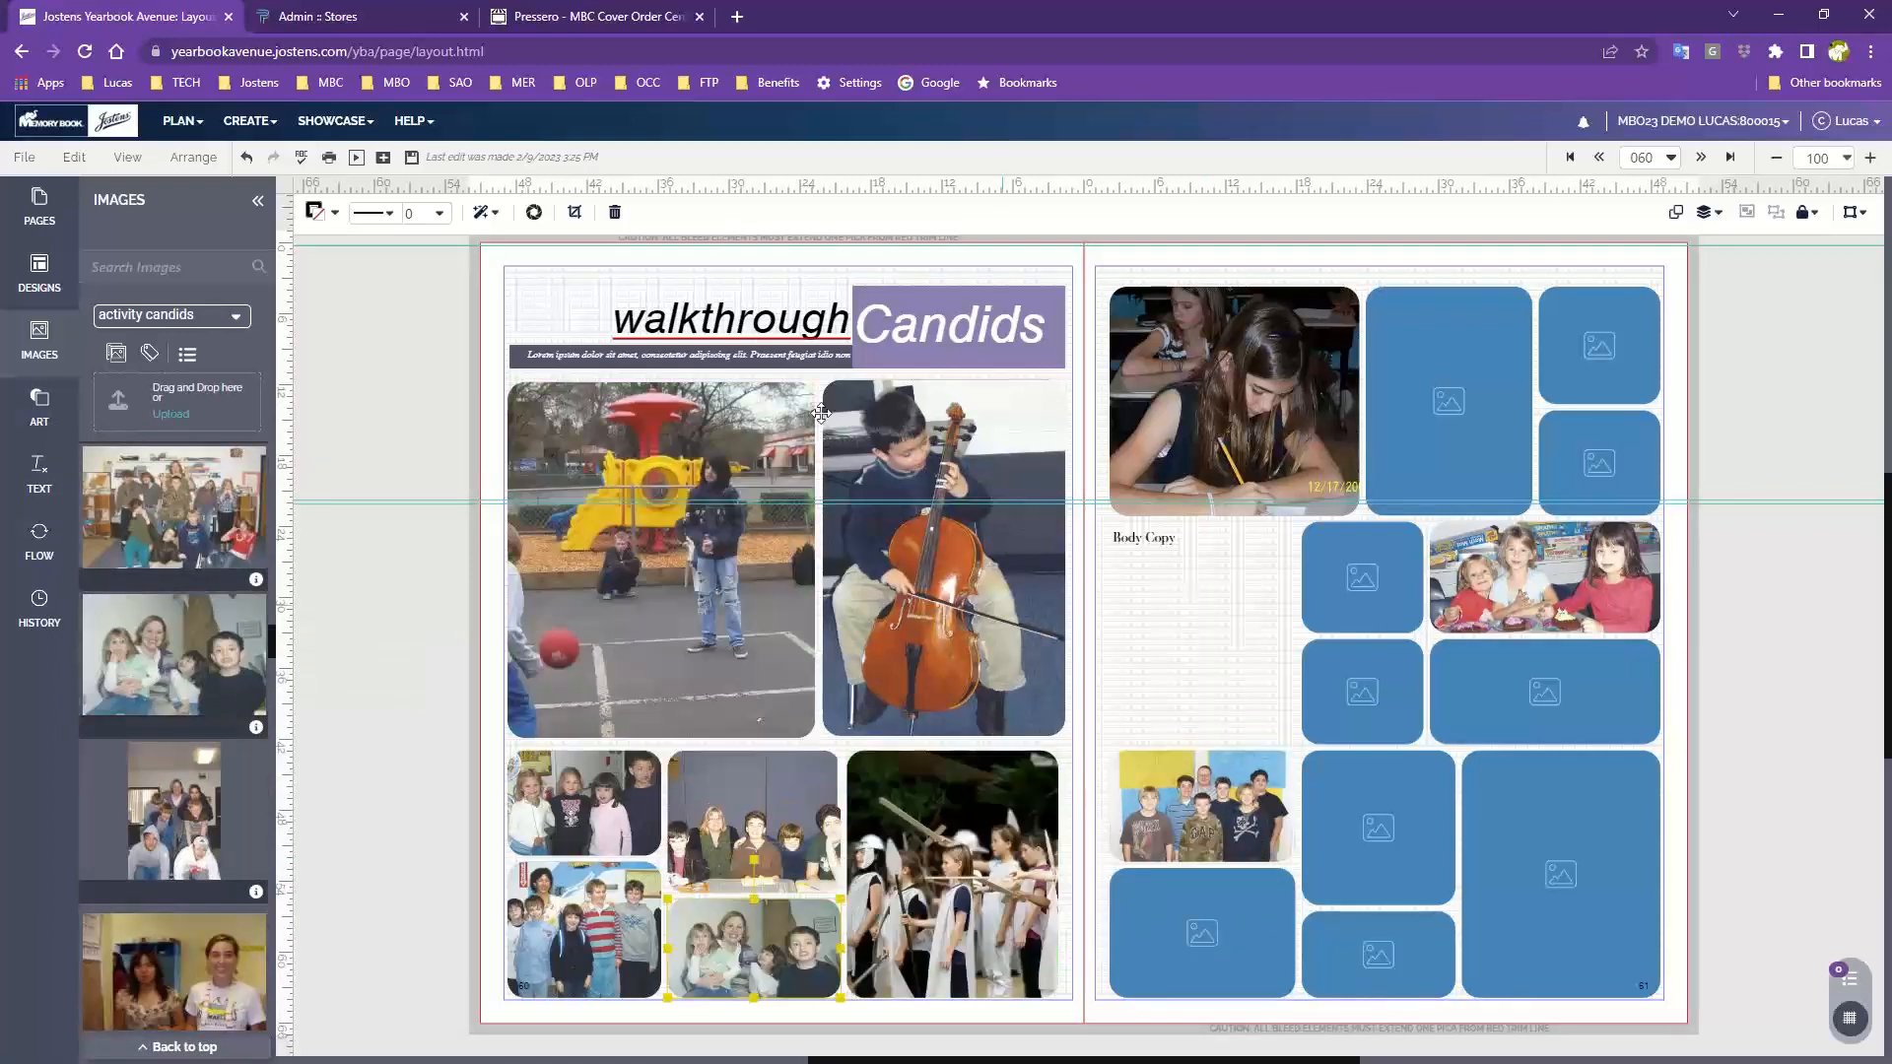
left_click(1726, 372)
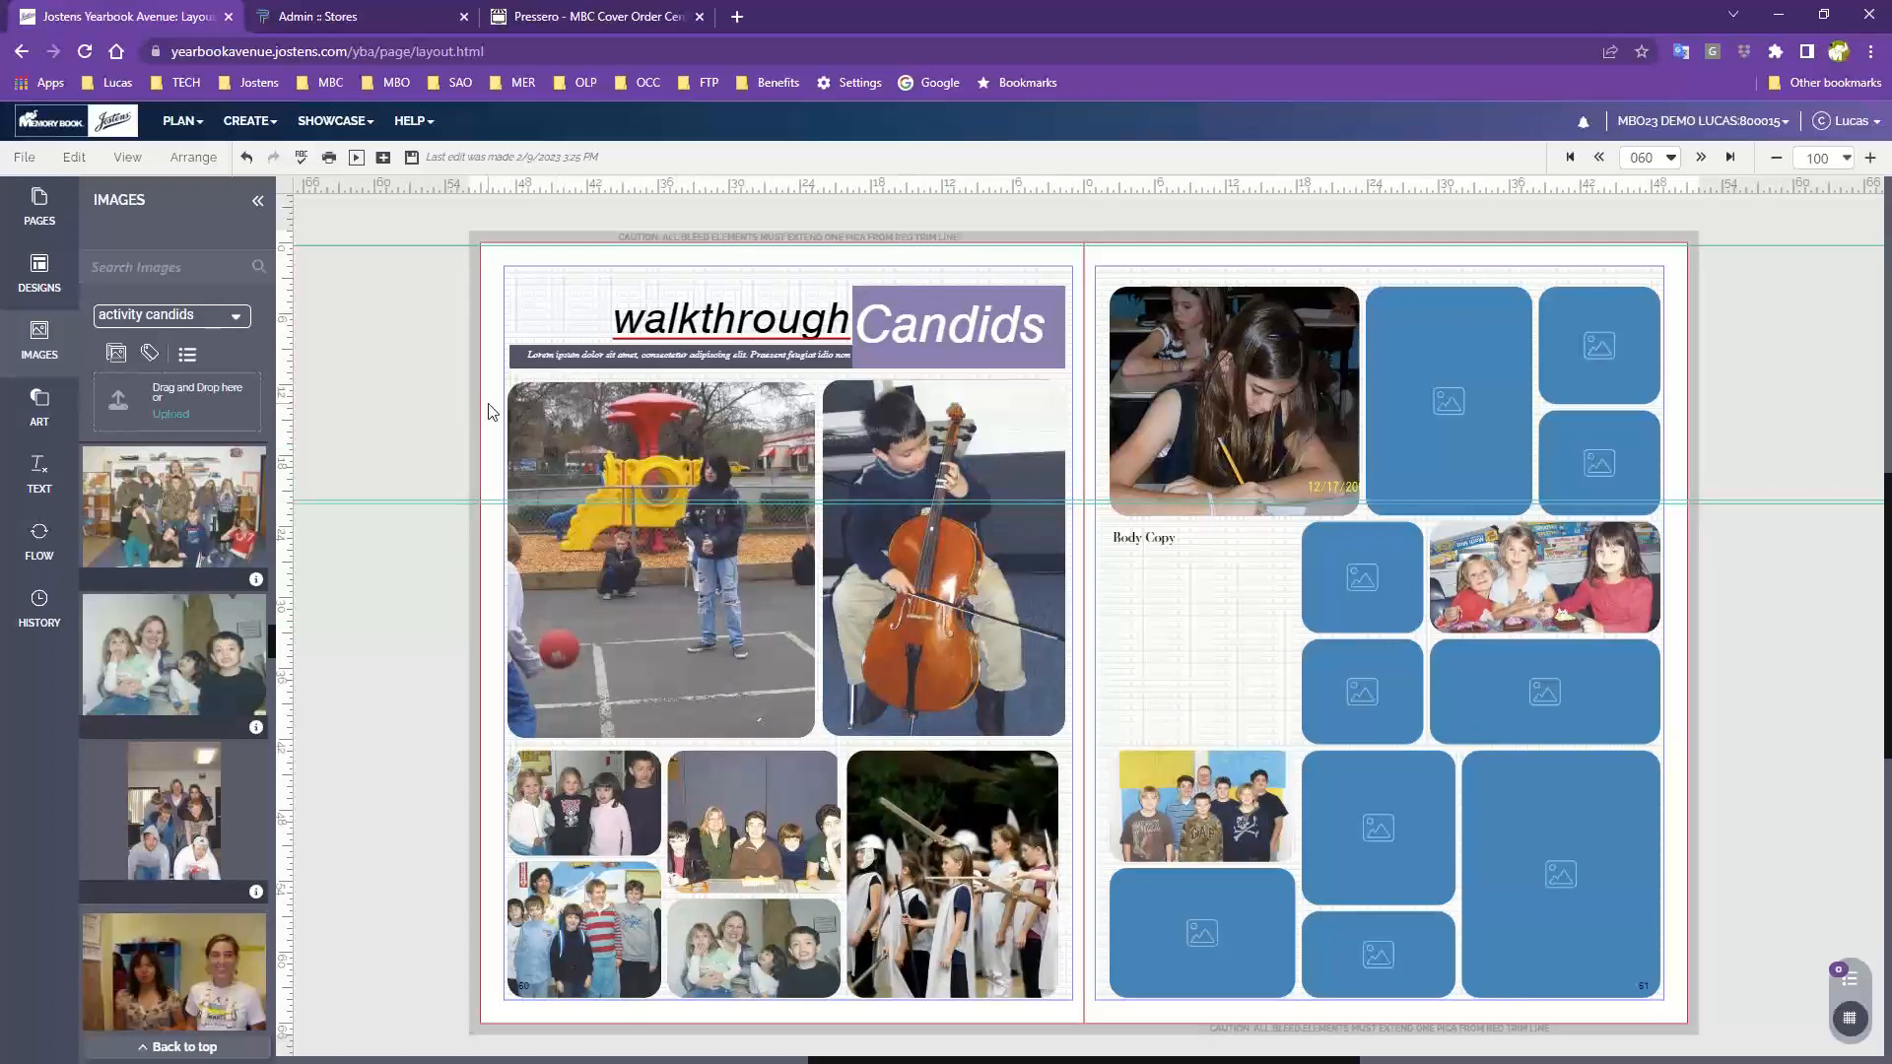
Select the two tall frames on page 60 and apply a drop shadow with distance 7 and angle 124
left_click_drag(492, 412, 960, 648)
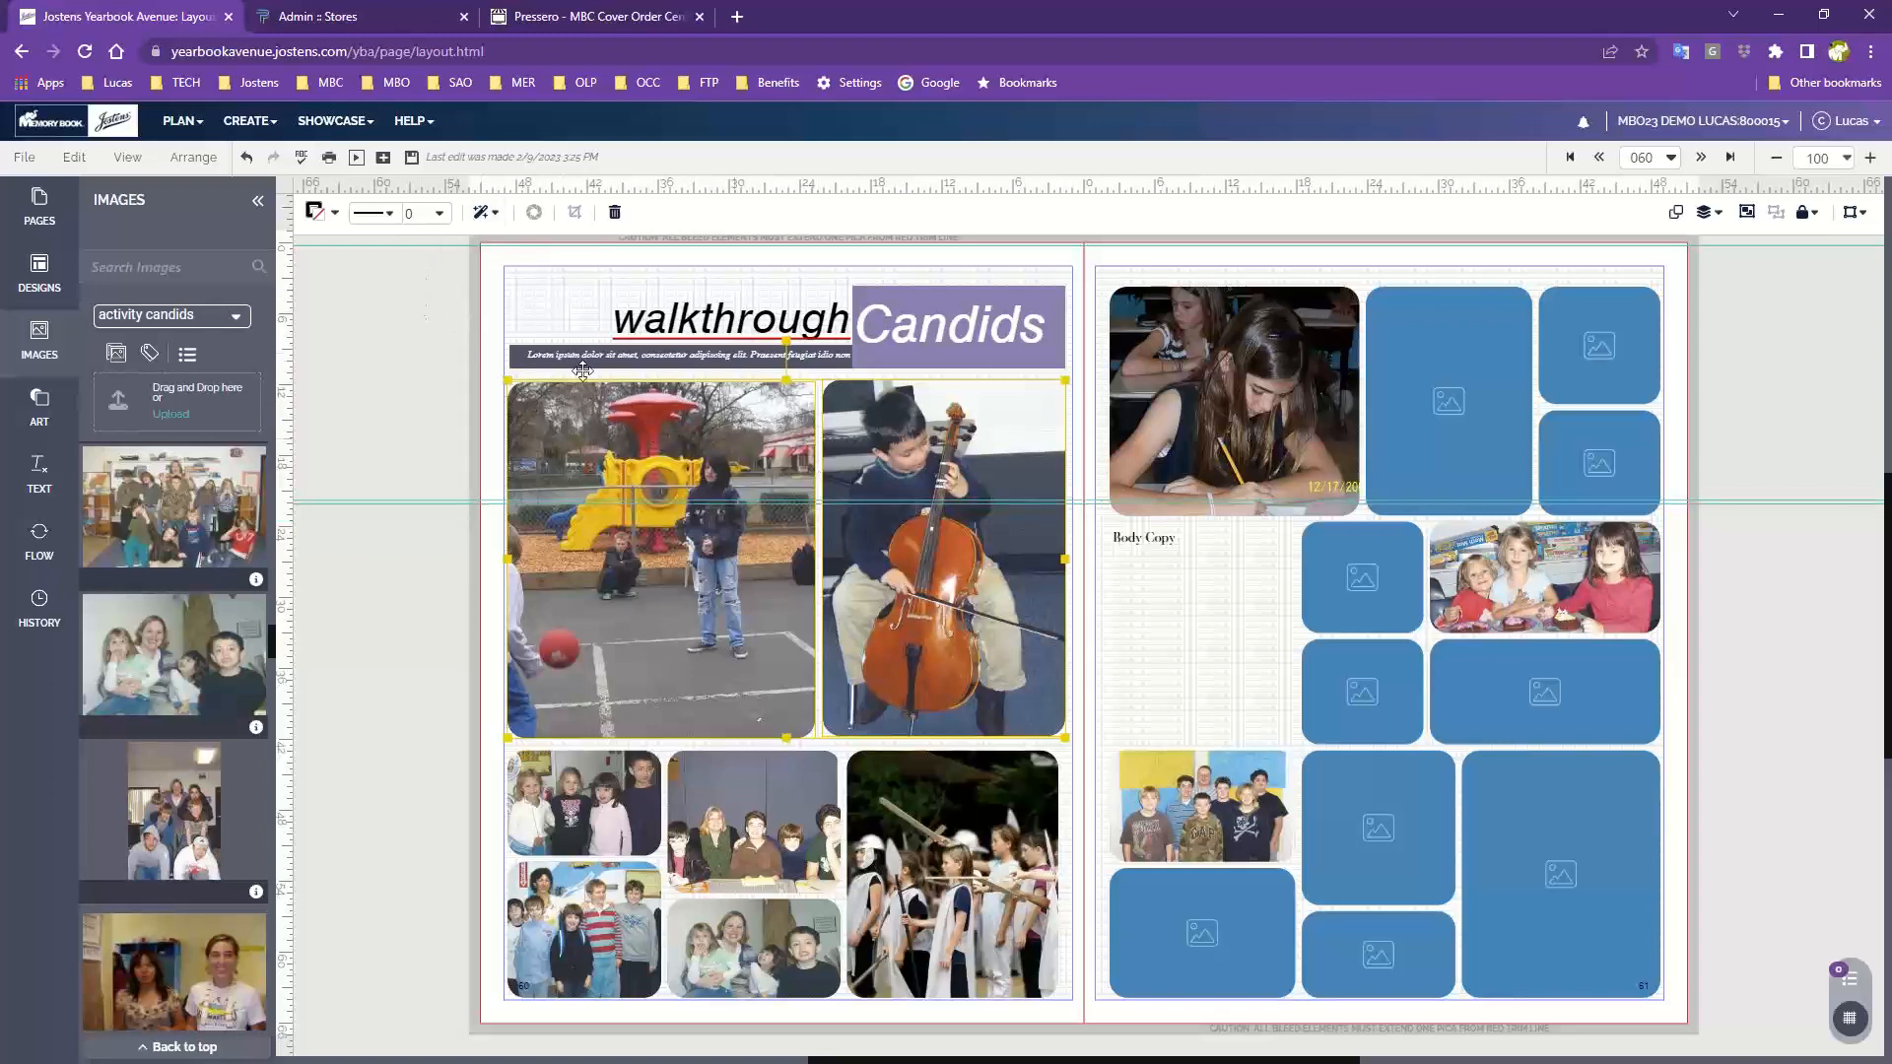
left_click(482, 217)
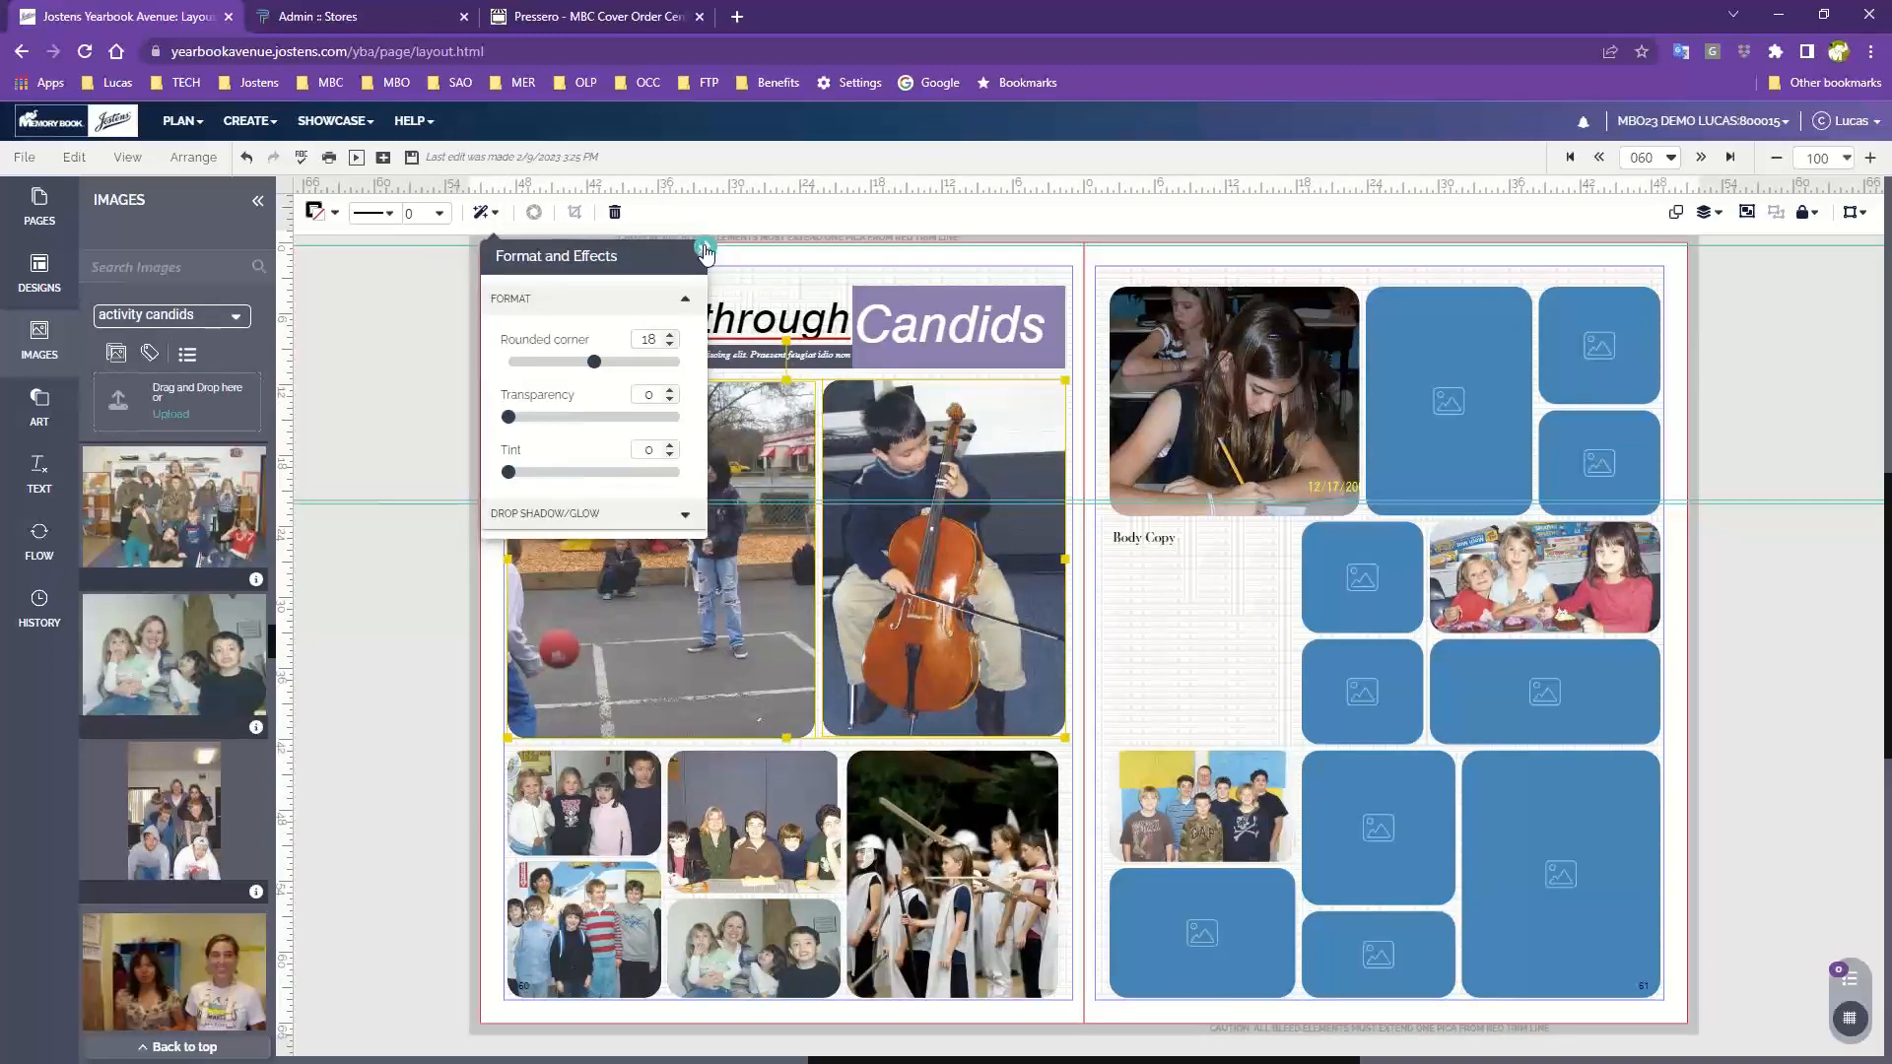
left_click_drag(649, 253, 440, 292)
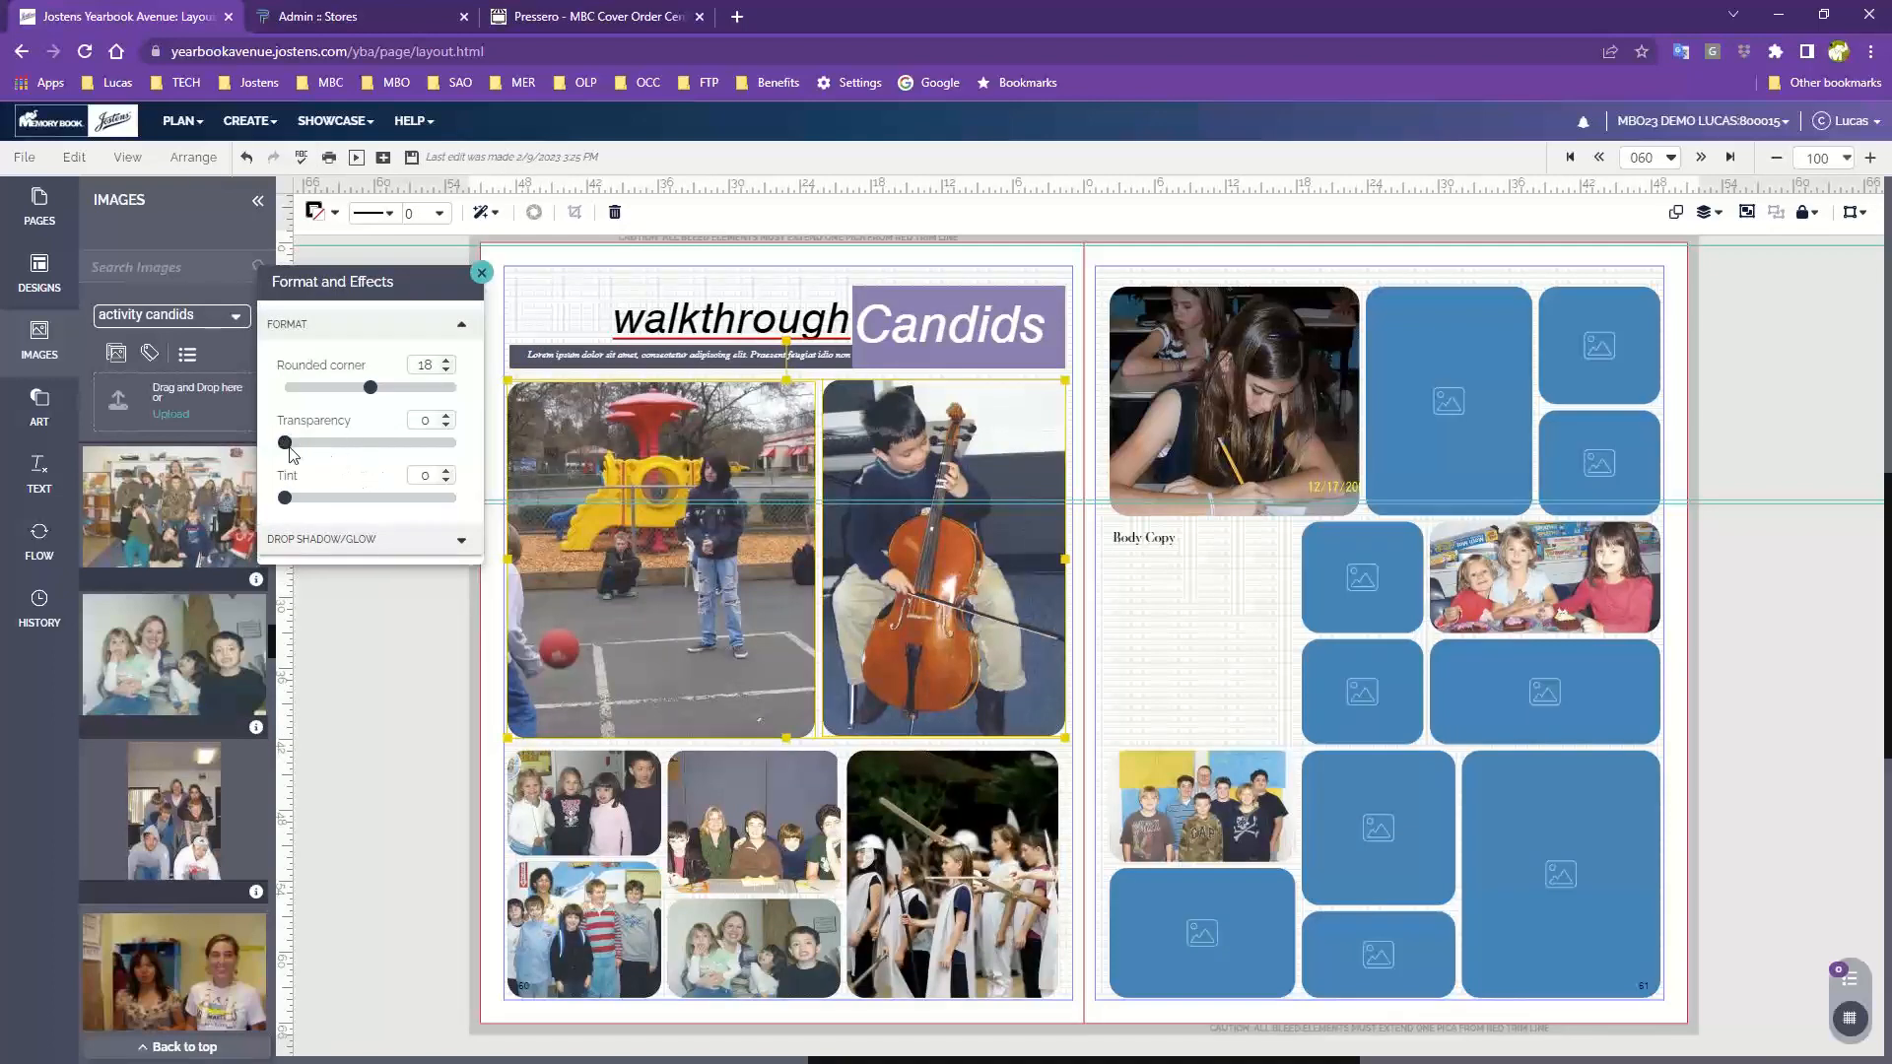
left_click_drag(285, 441, 266, 525)
left_click(430, 544)
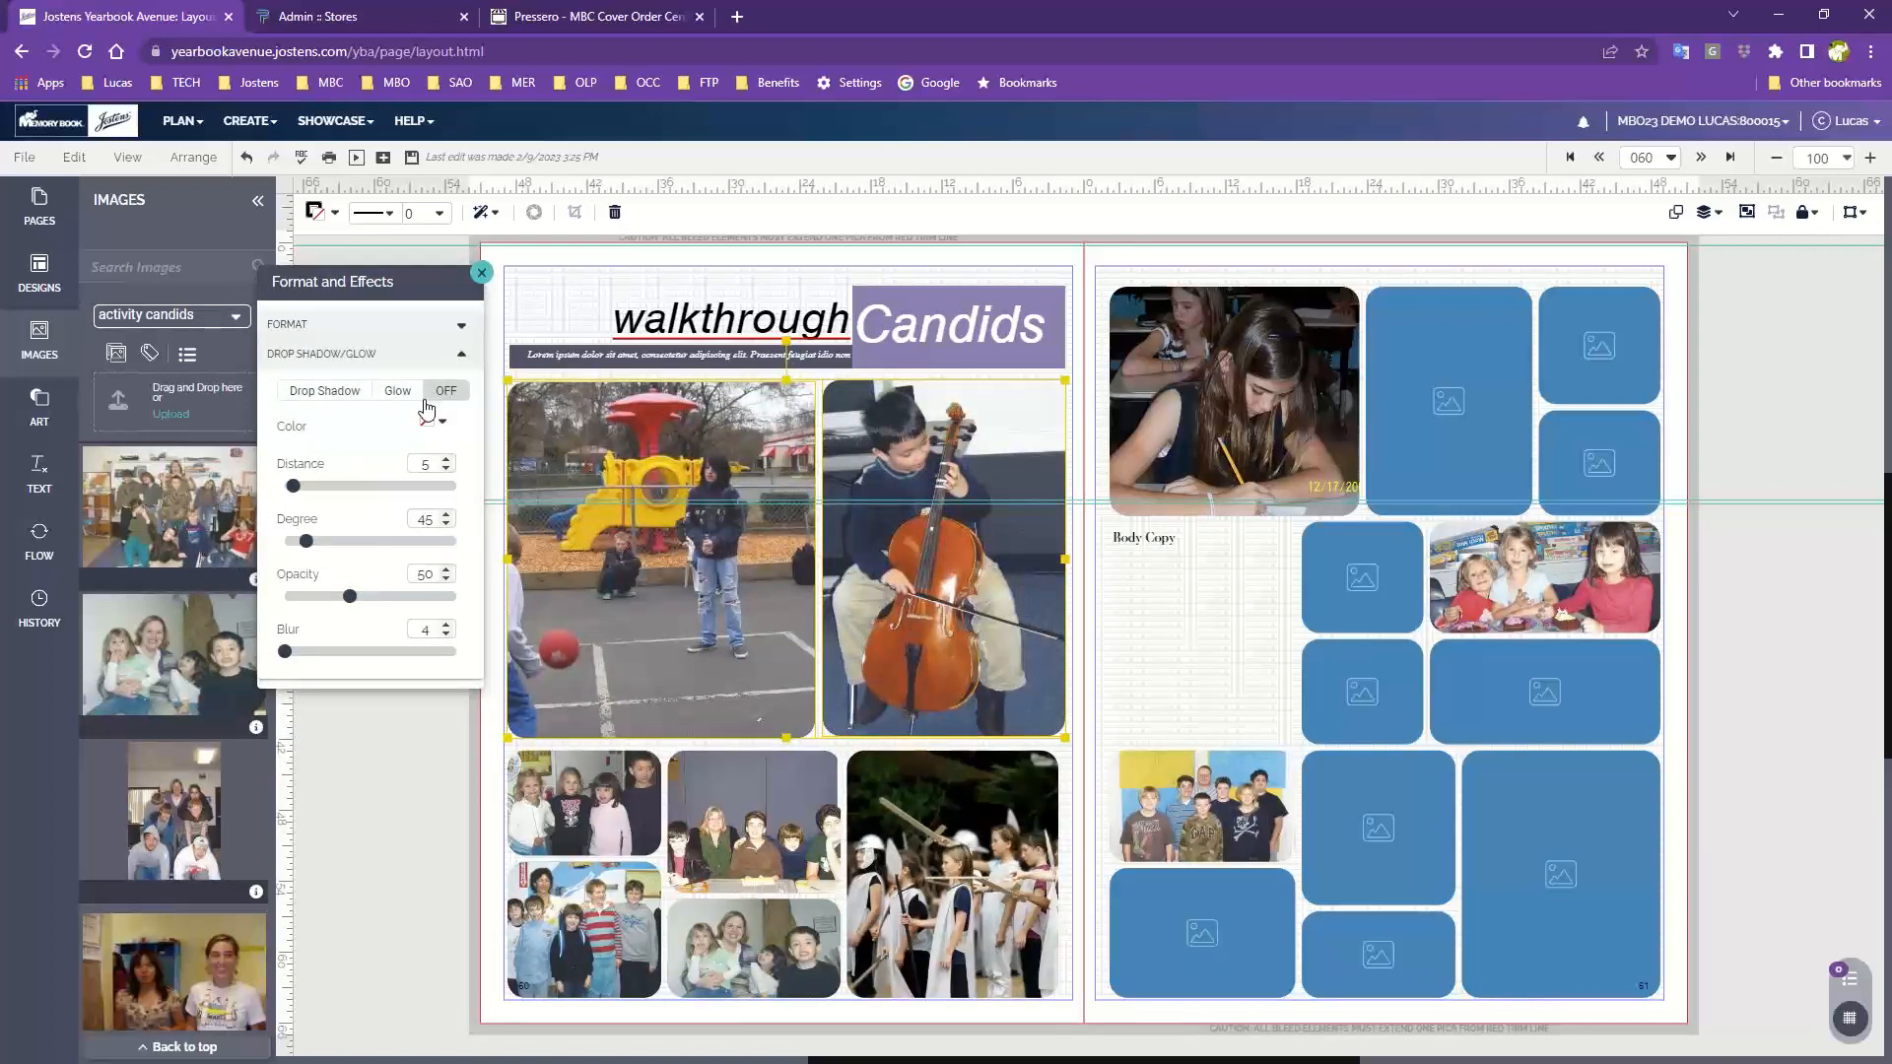
left_click(343, 399)
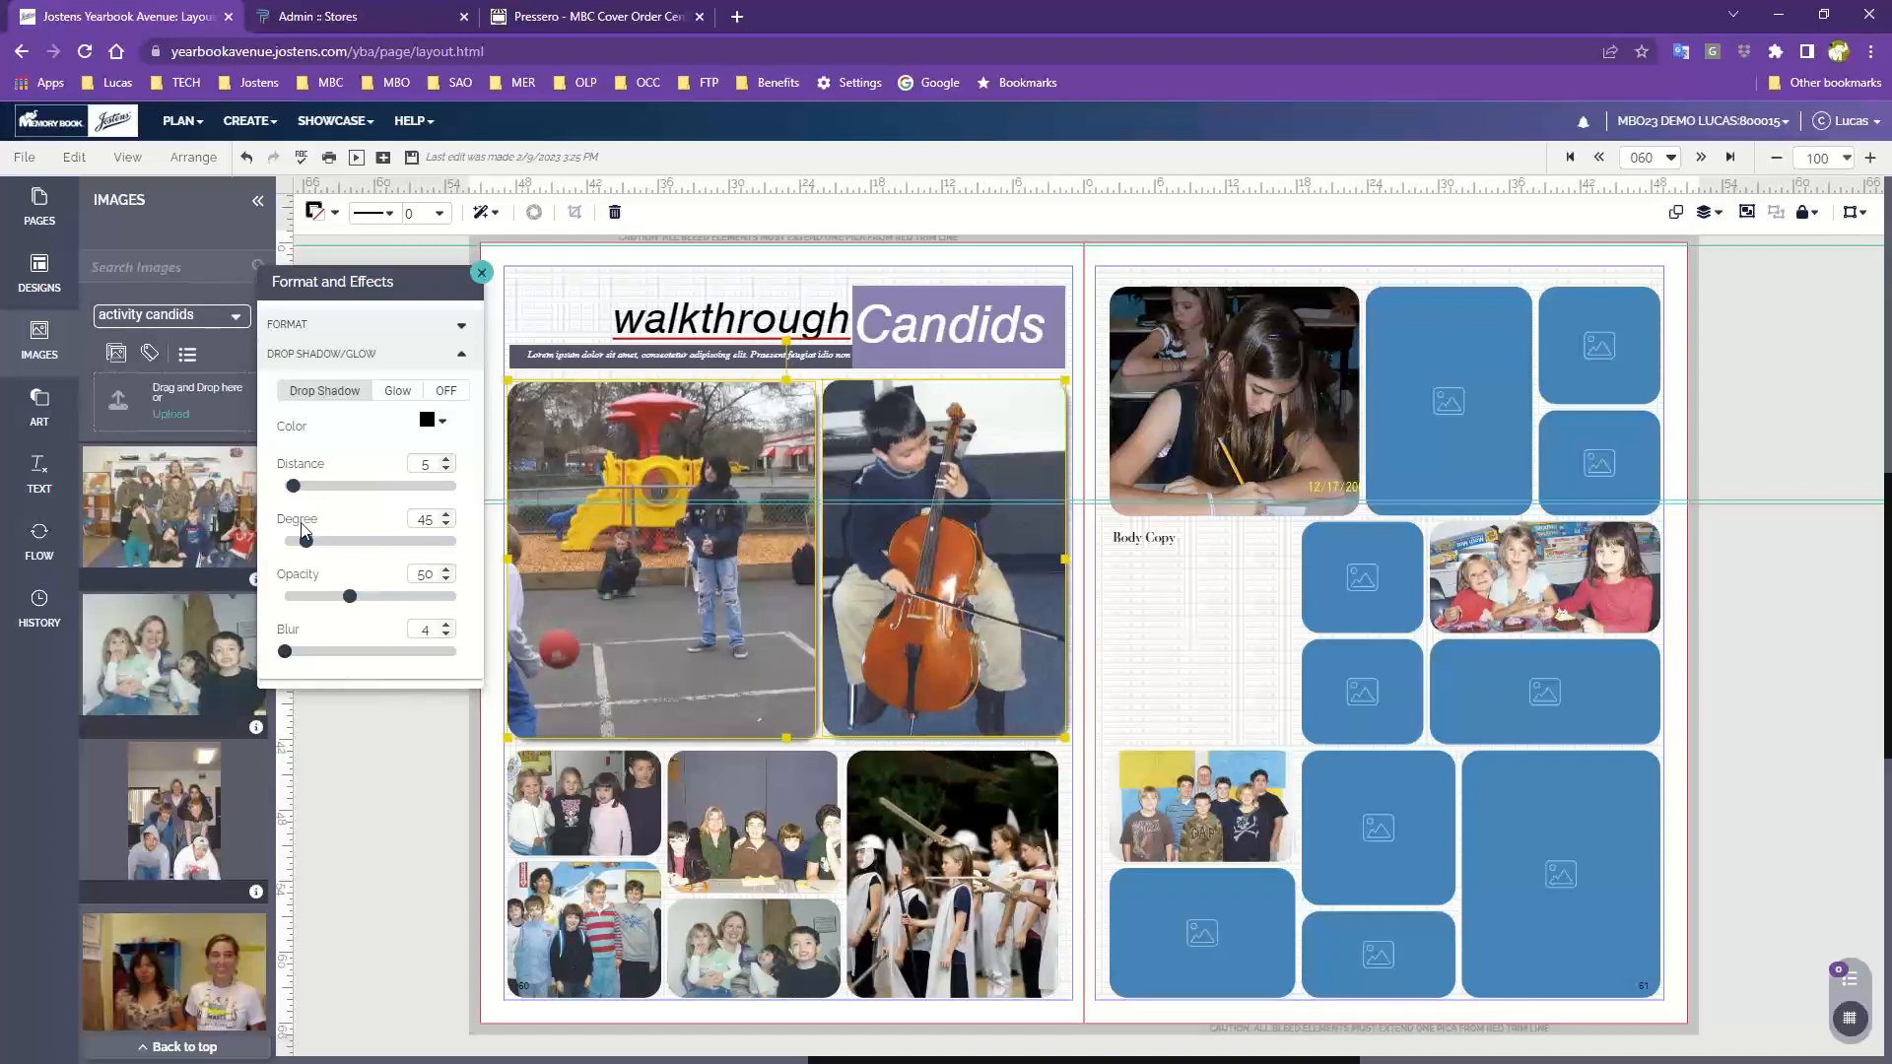
left_click_drag(297, 485, 343, 541)
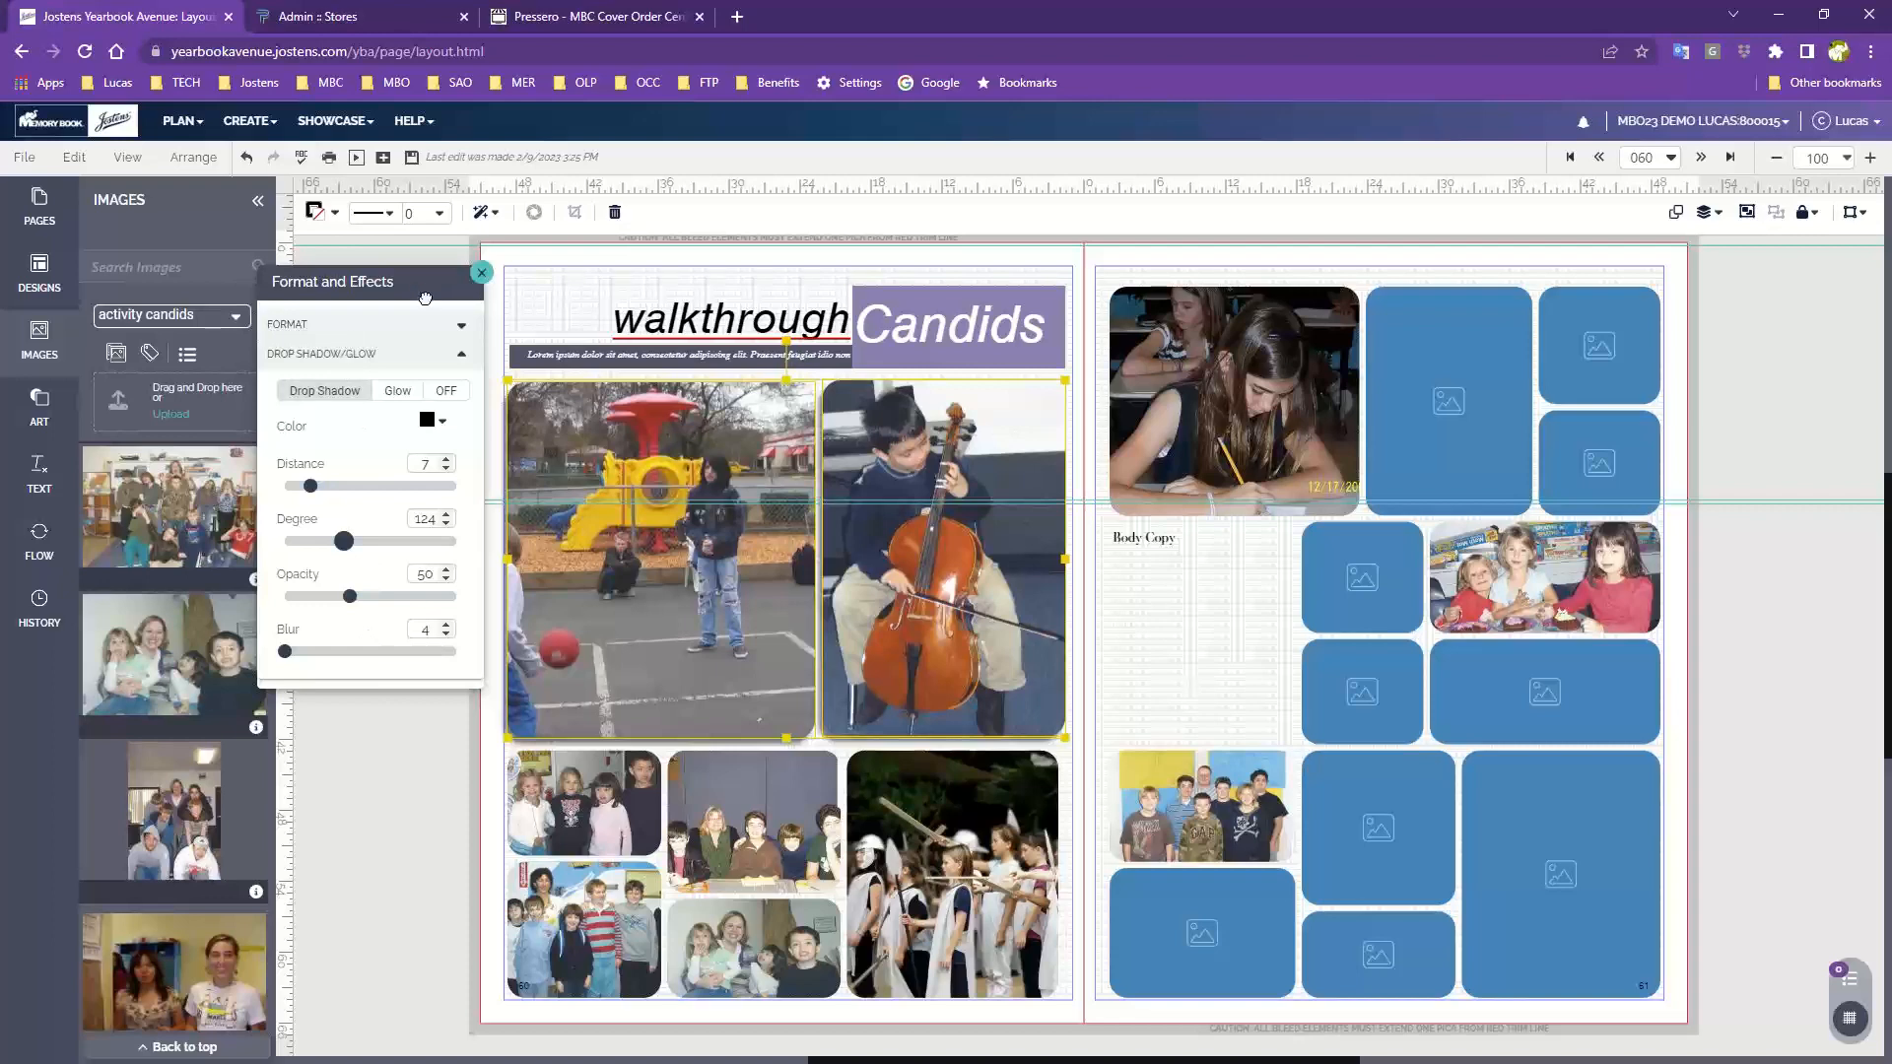
Give the two selected tall frames a 2 pt stroke
left_click_drag(425, 298, 369, 510)
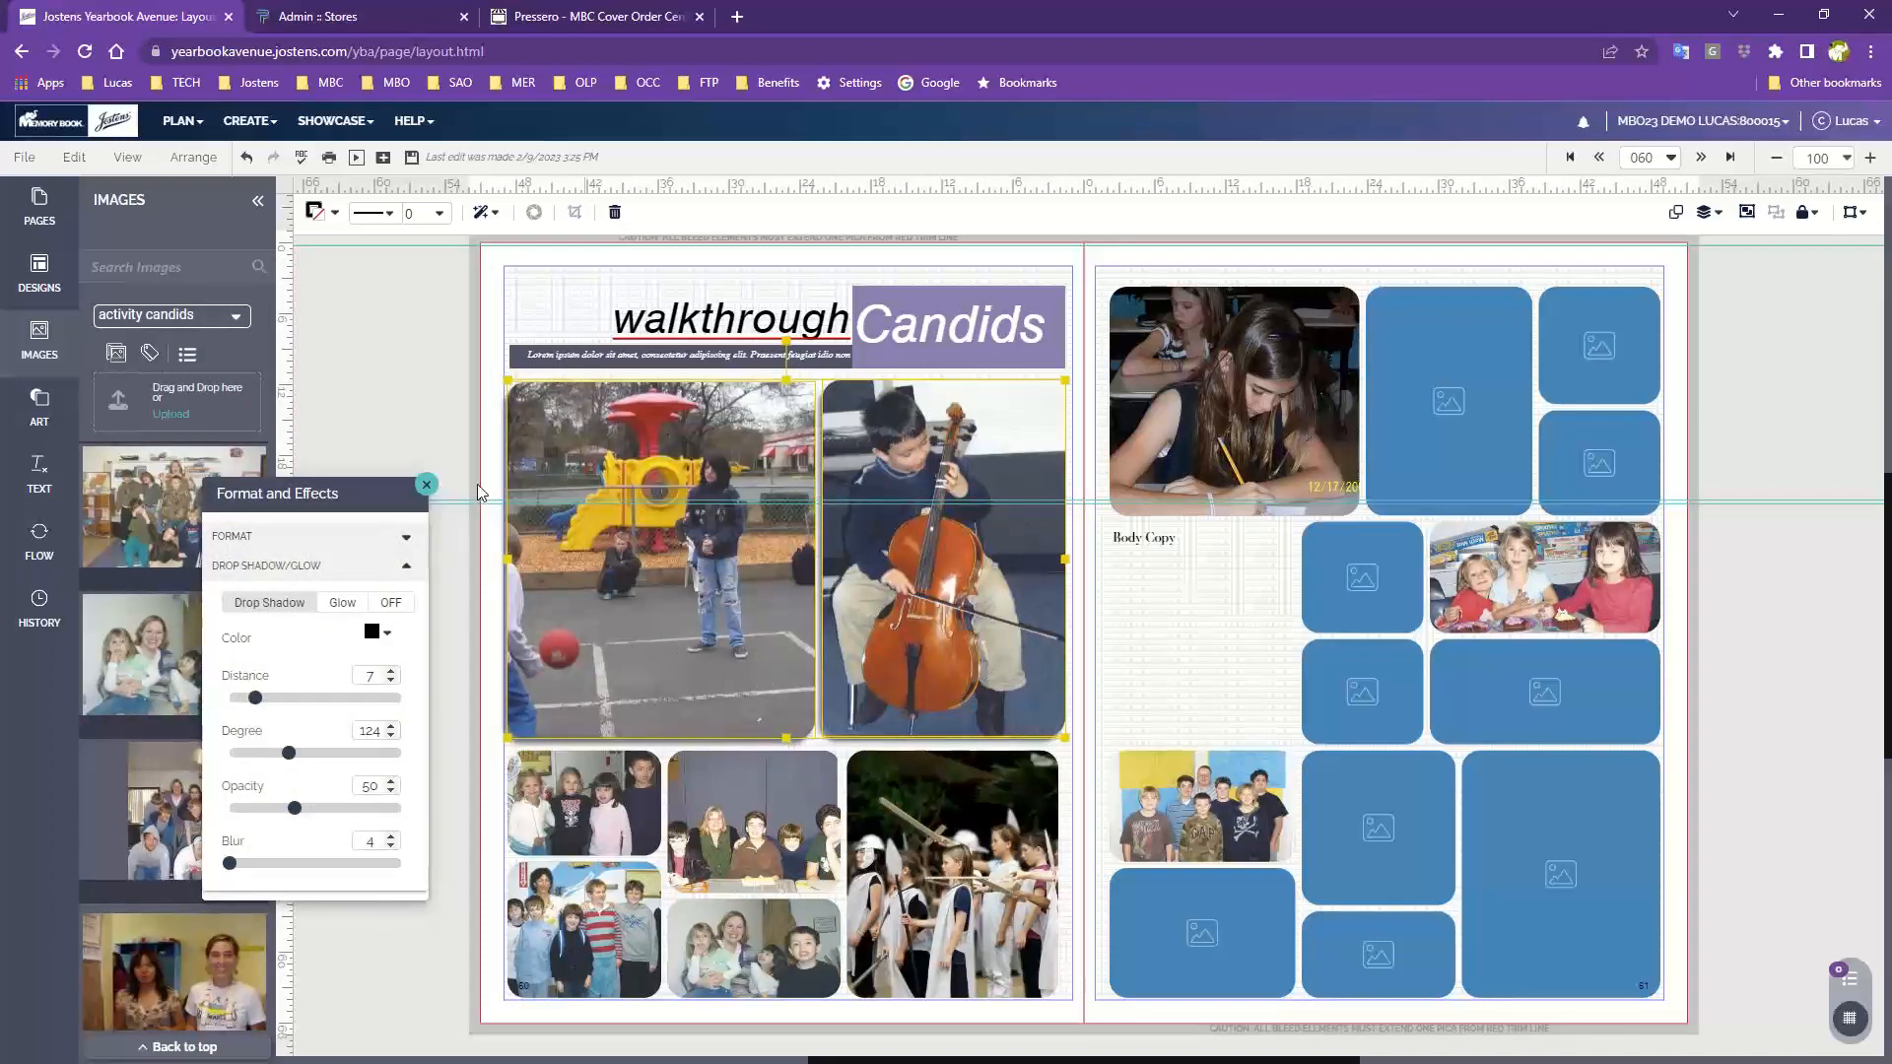
left_click(439, 214)
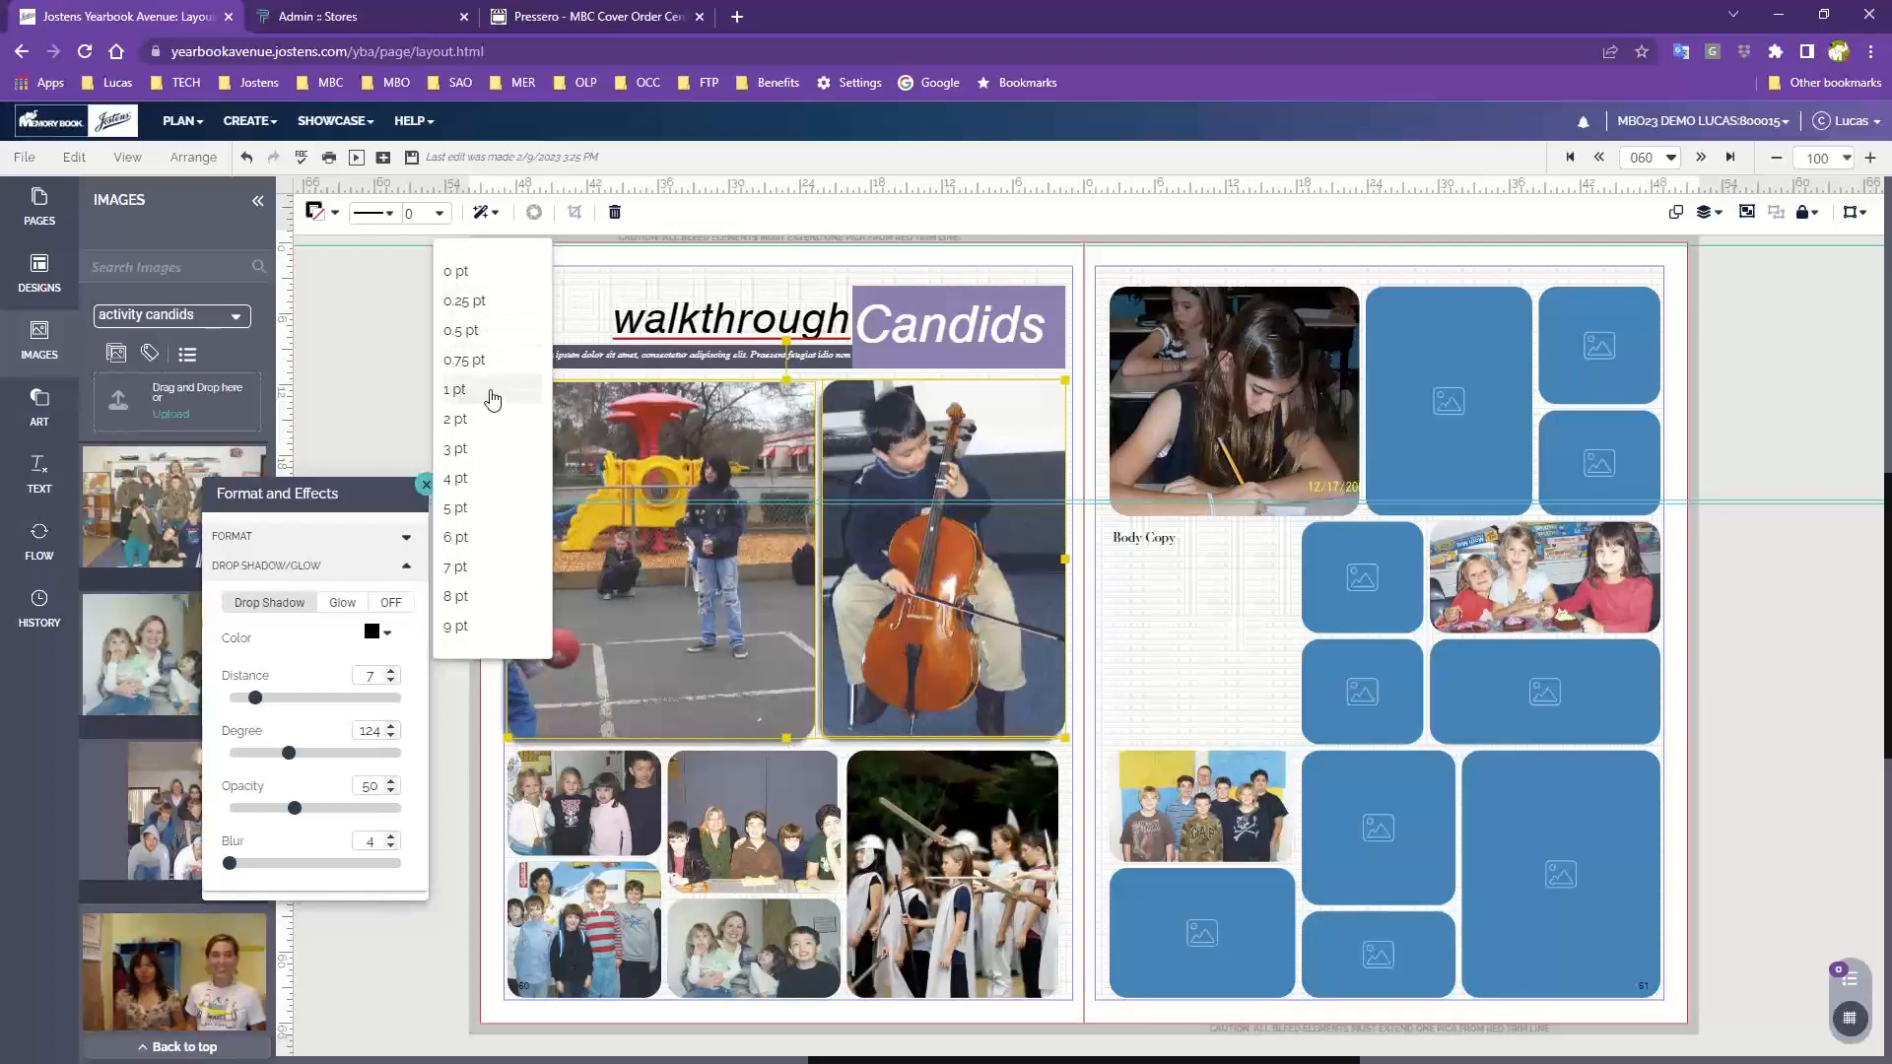
left_click(476, 419)
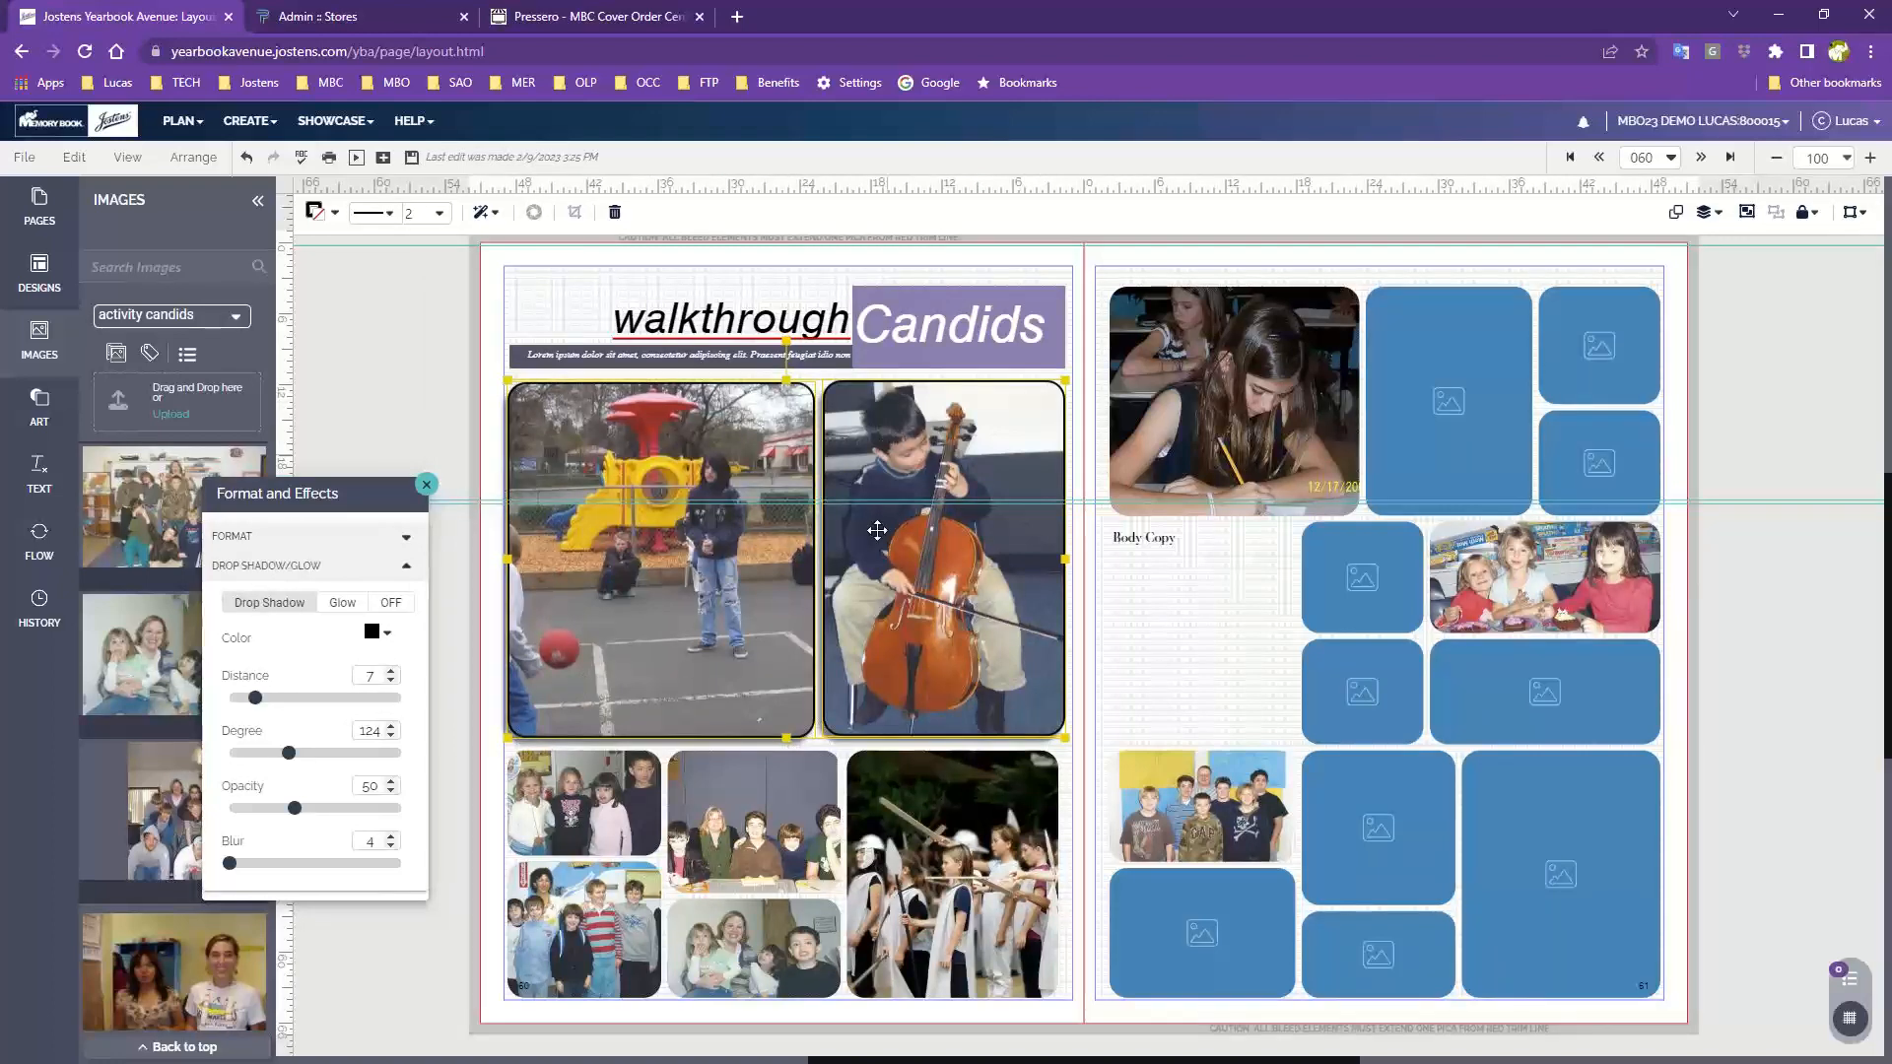
Reselect the two tall frames and reopen the stroke size choices
left_click(492, 412)
left_click_drag(492, 412, 893, 471)
left_click(446, 218)
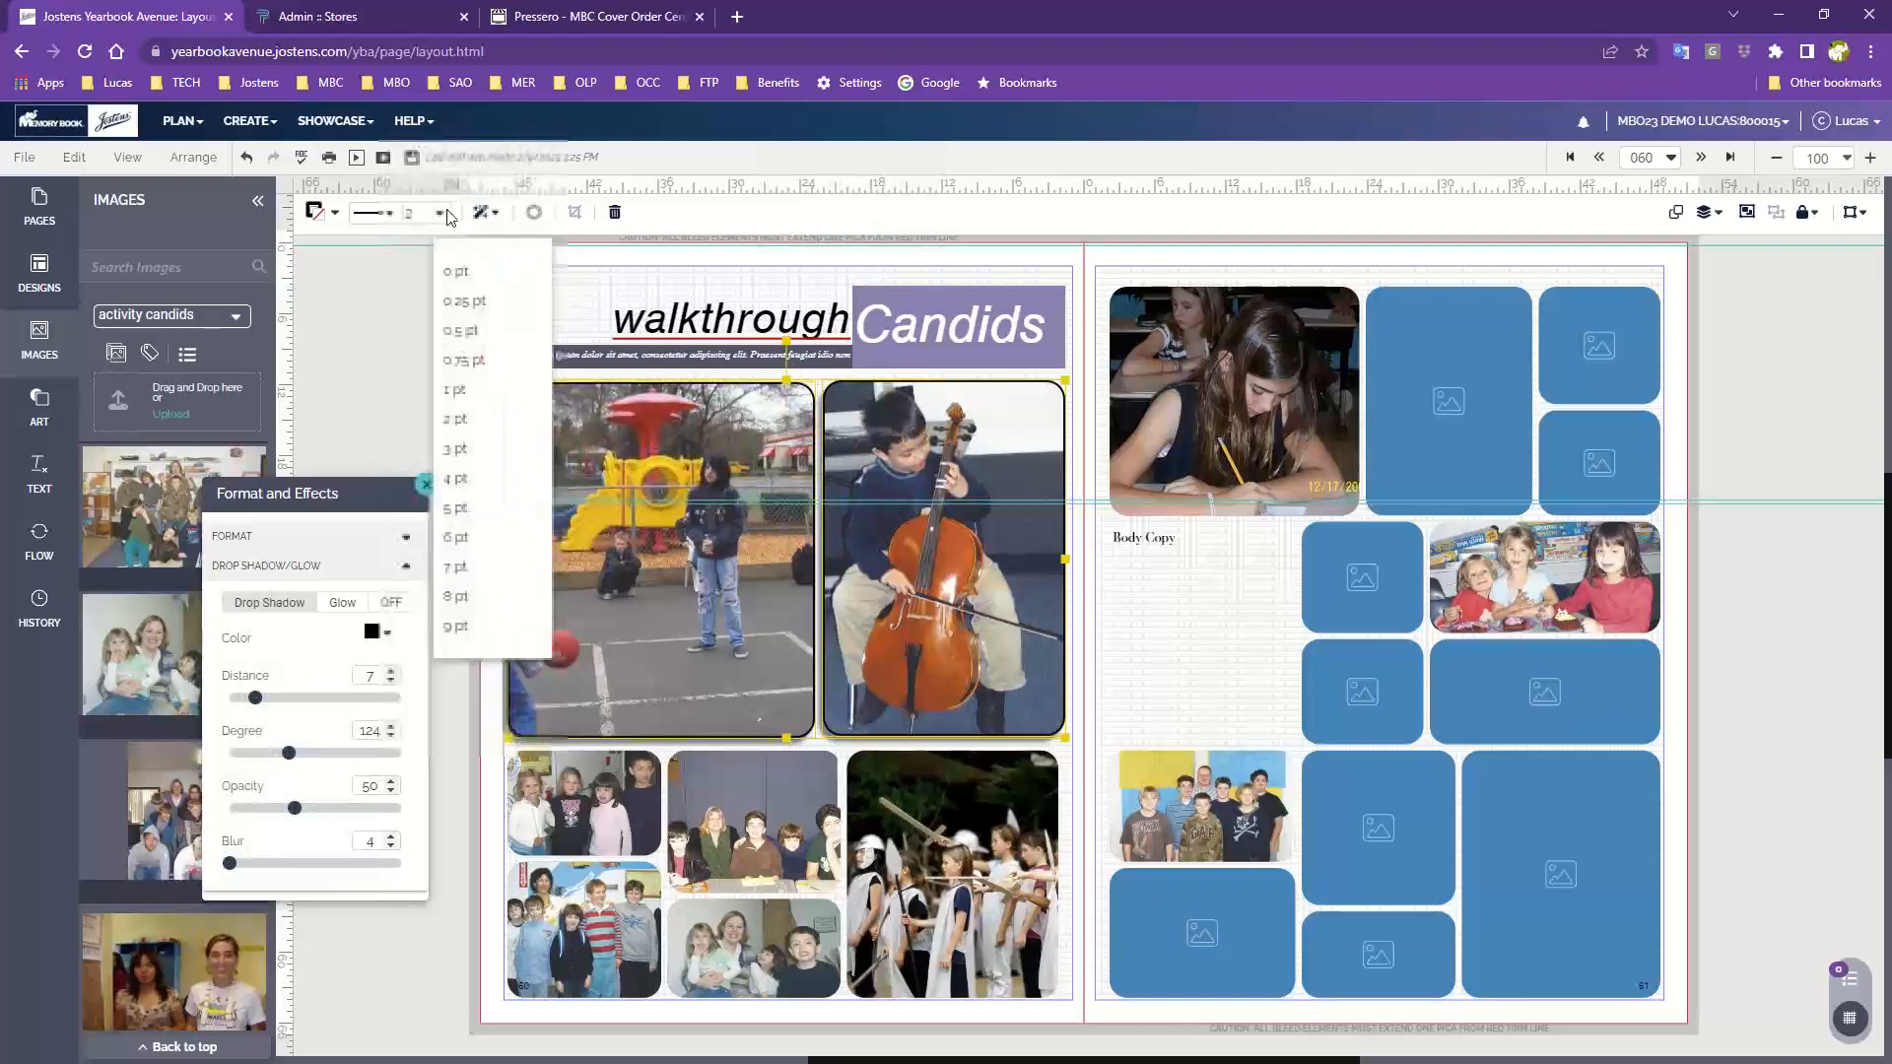
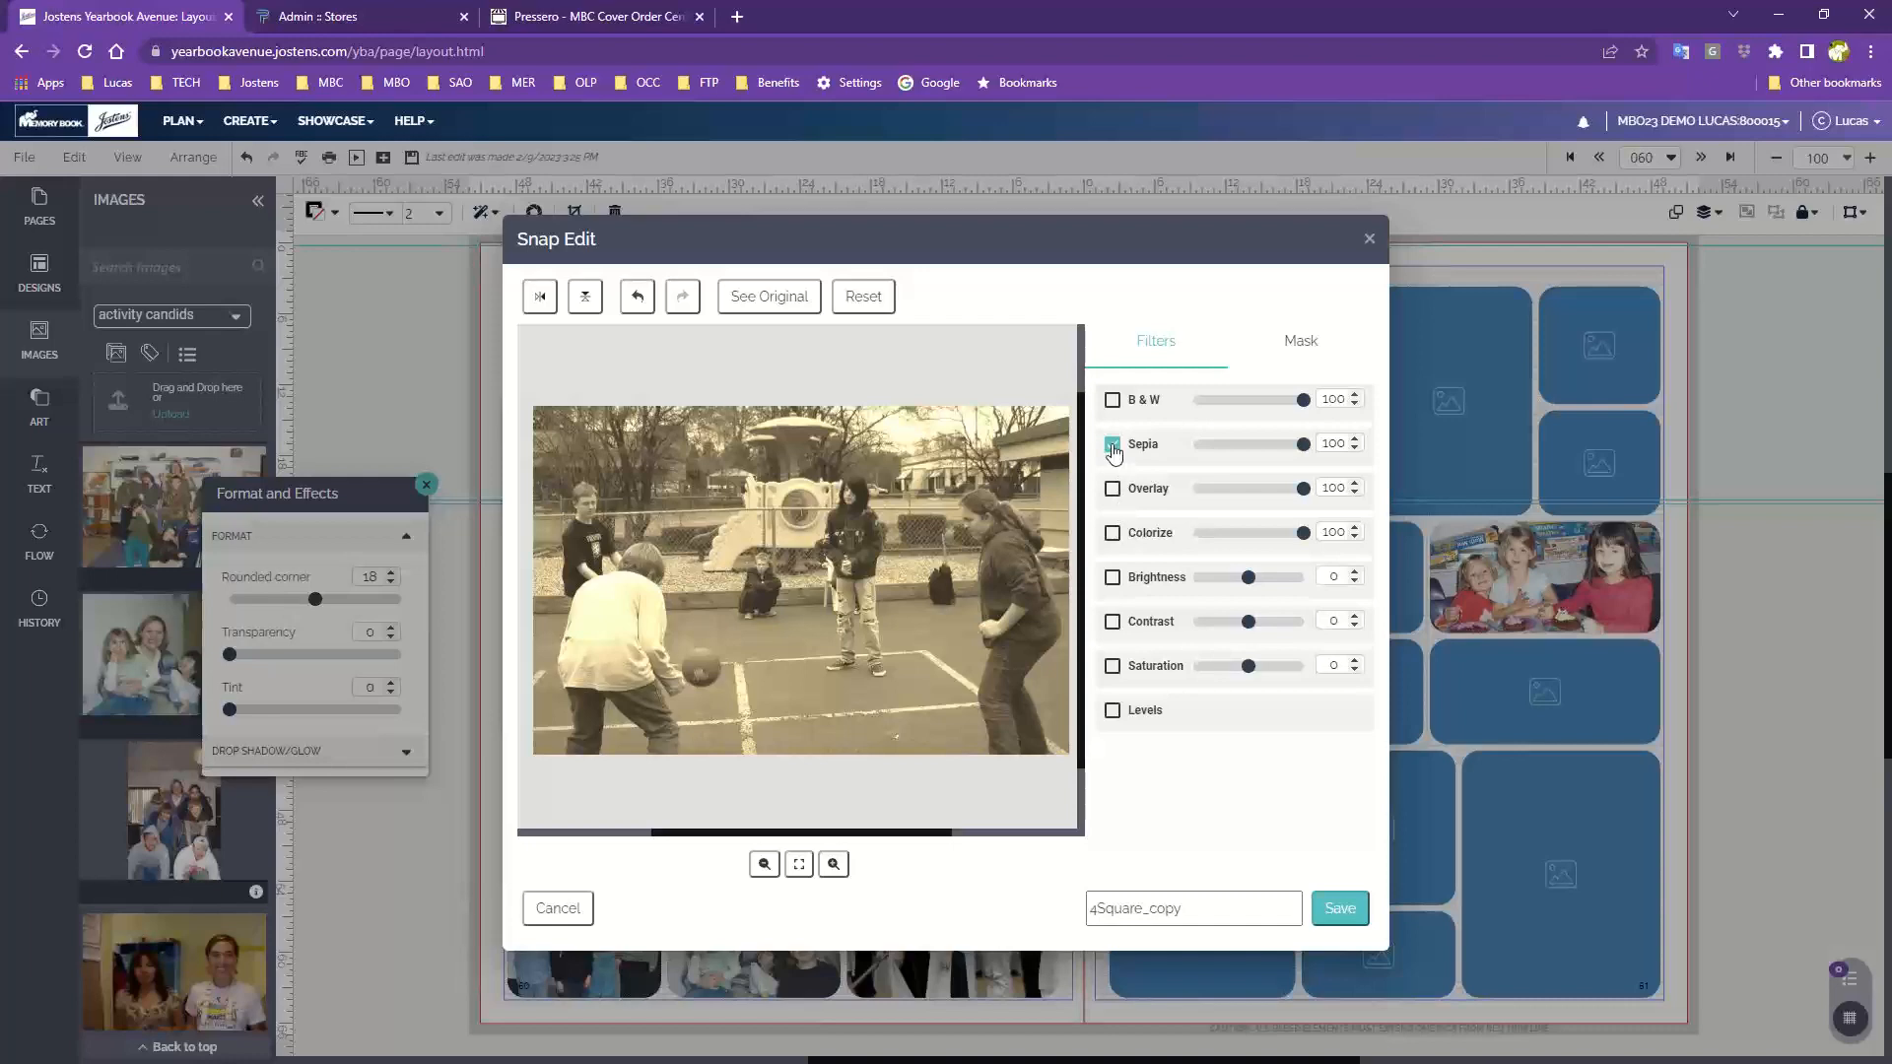
Remove the sepia filter from the playground basketball photo and preview the overlay filter in Snap Edit
left_click(1112, 445)
left_click(1112, 489)
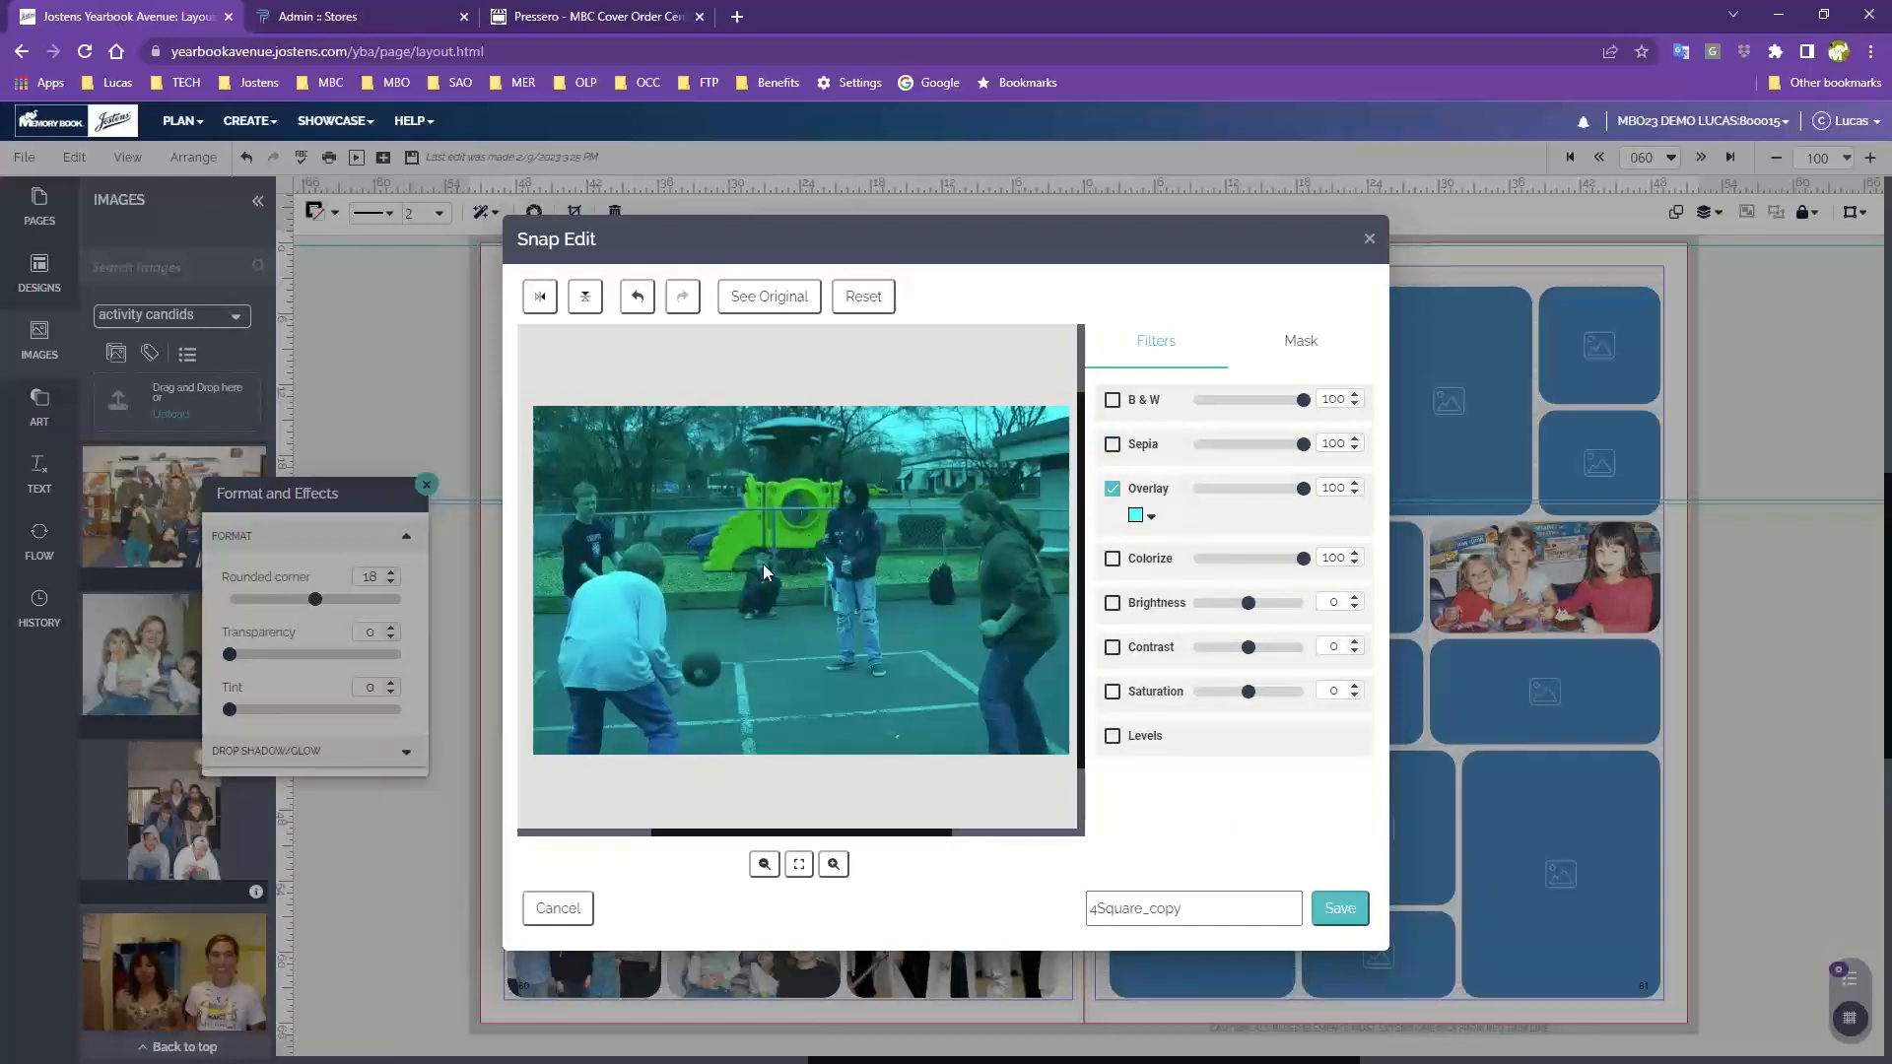
left_click(1113, 488)
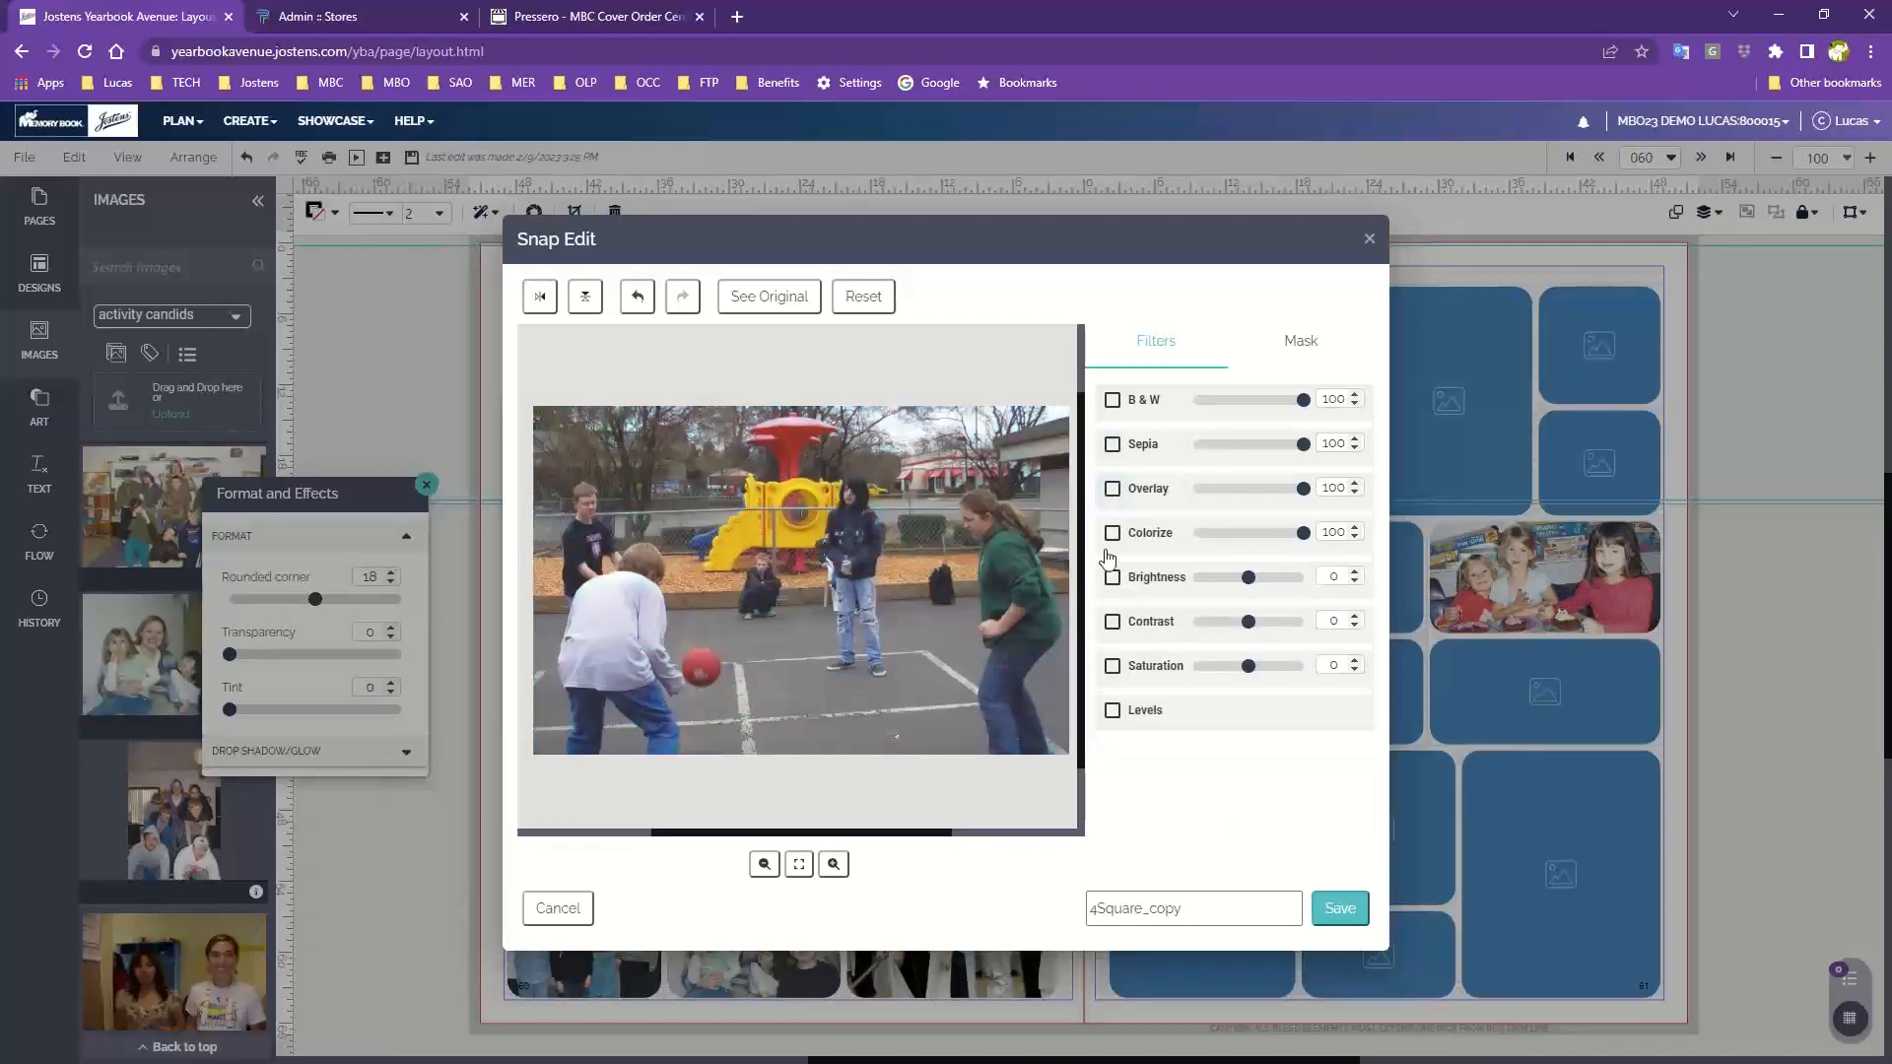
Try the Colorize filter with CS Charcoal on the photo and switch it off again
left_click(1111, 533)
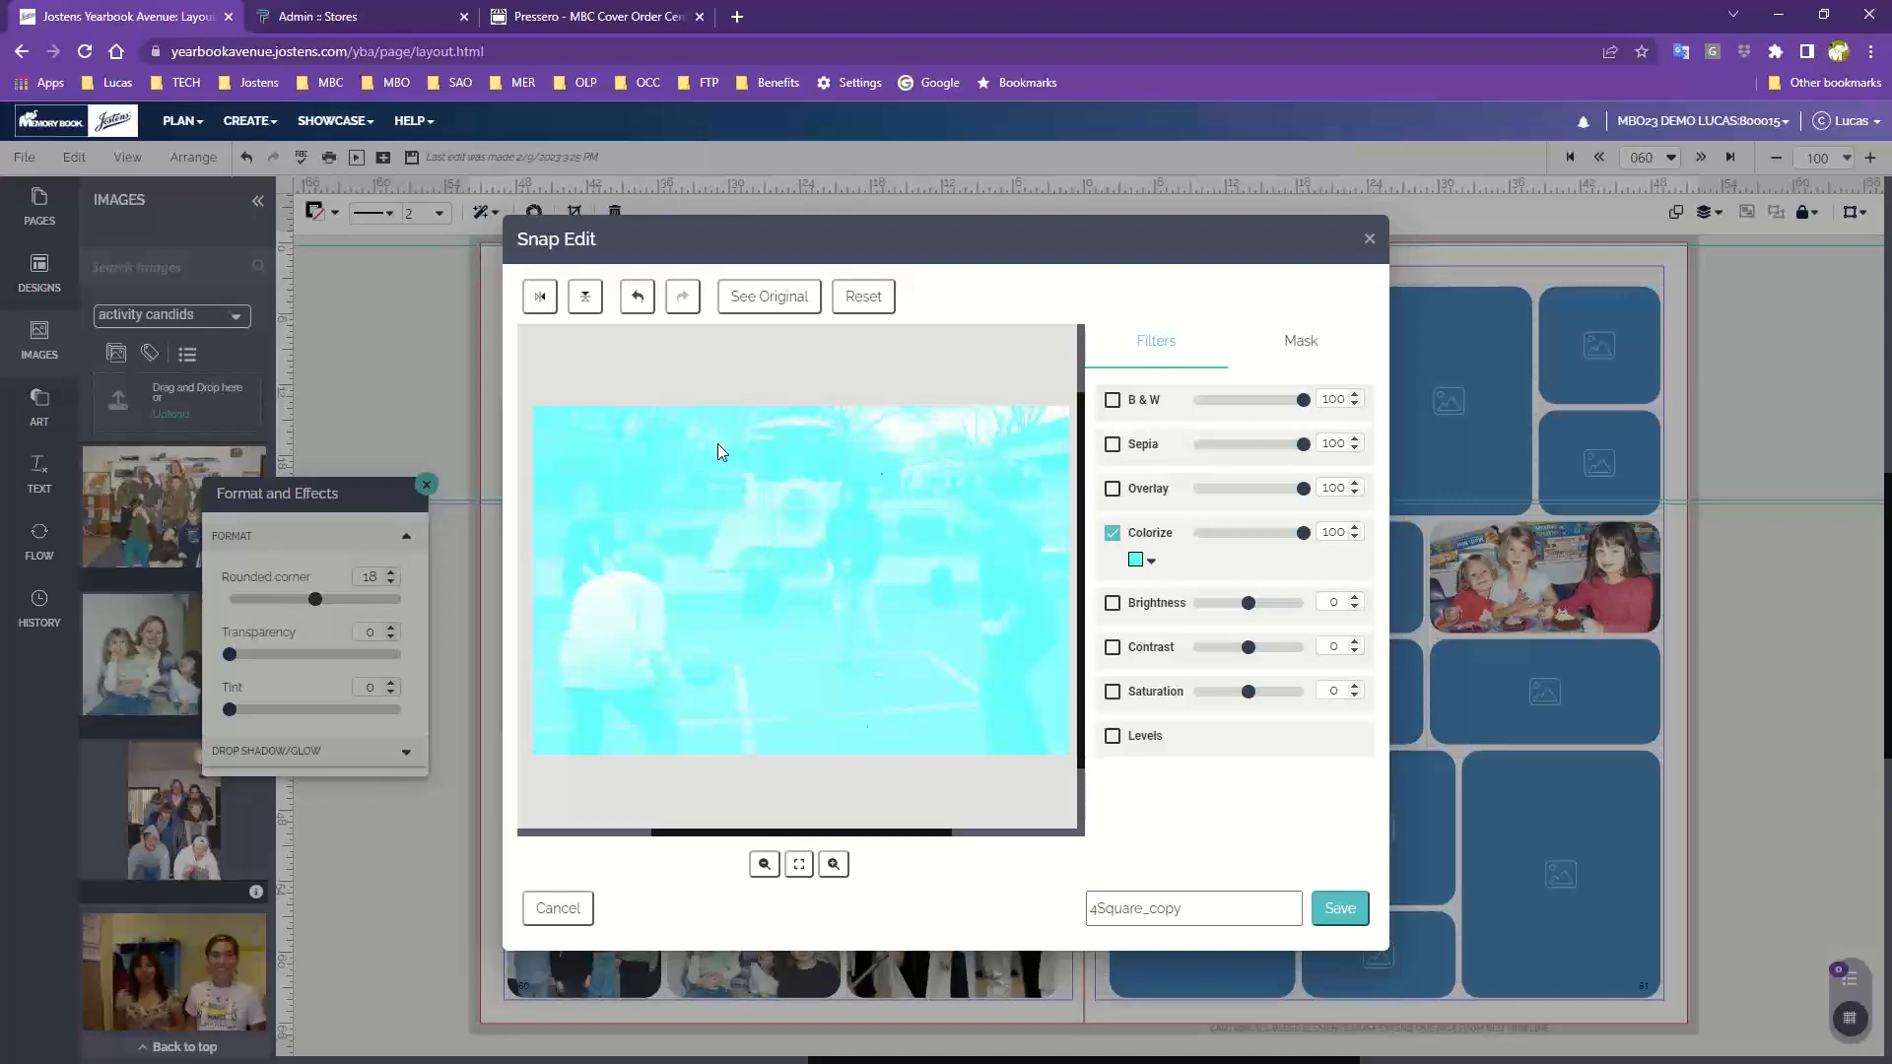
left_click(1137, 563)
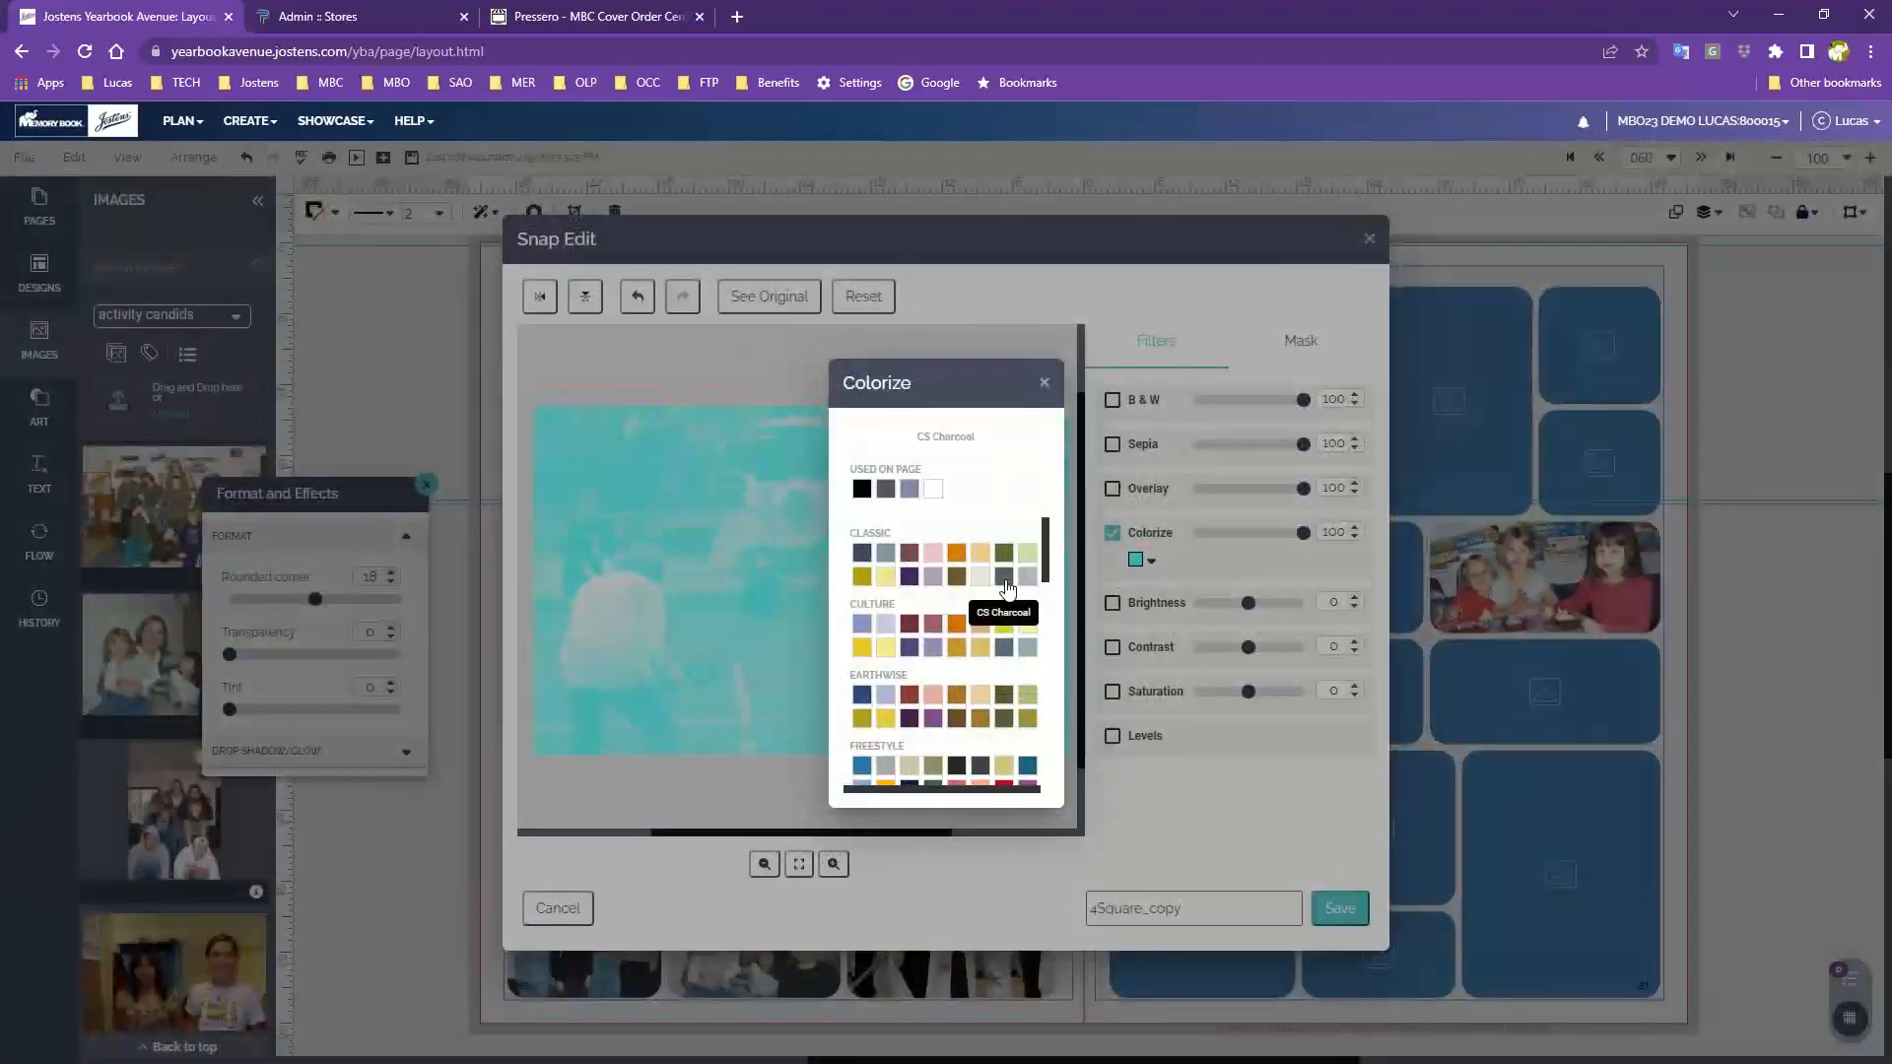
left_click(1004, 578)
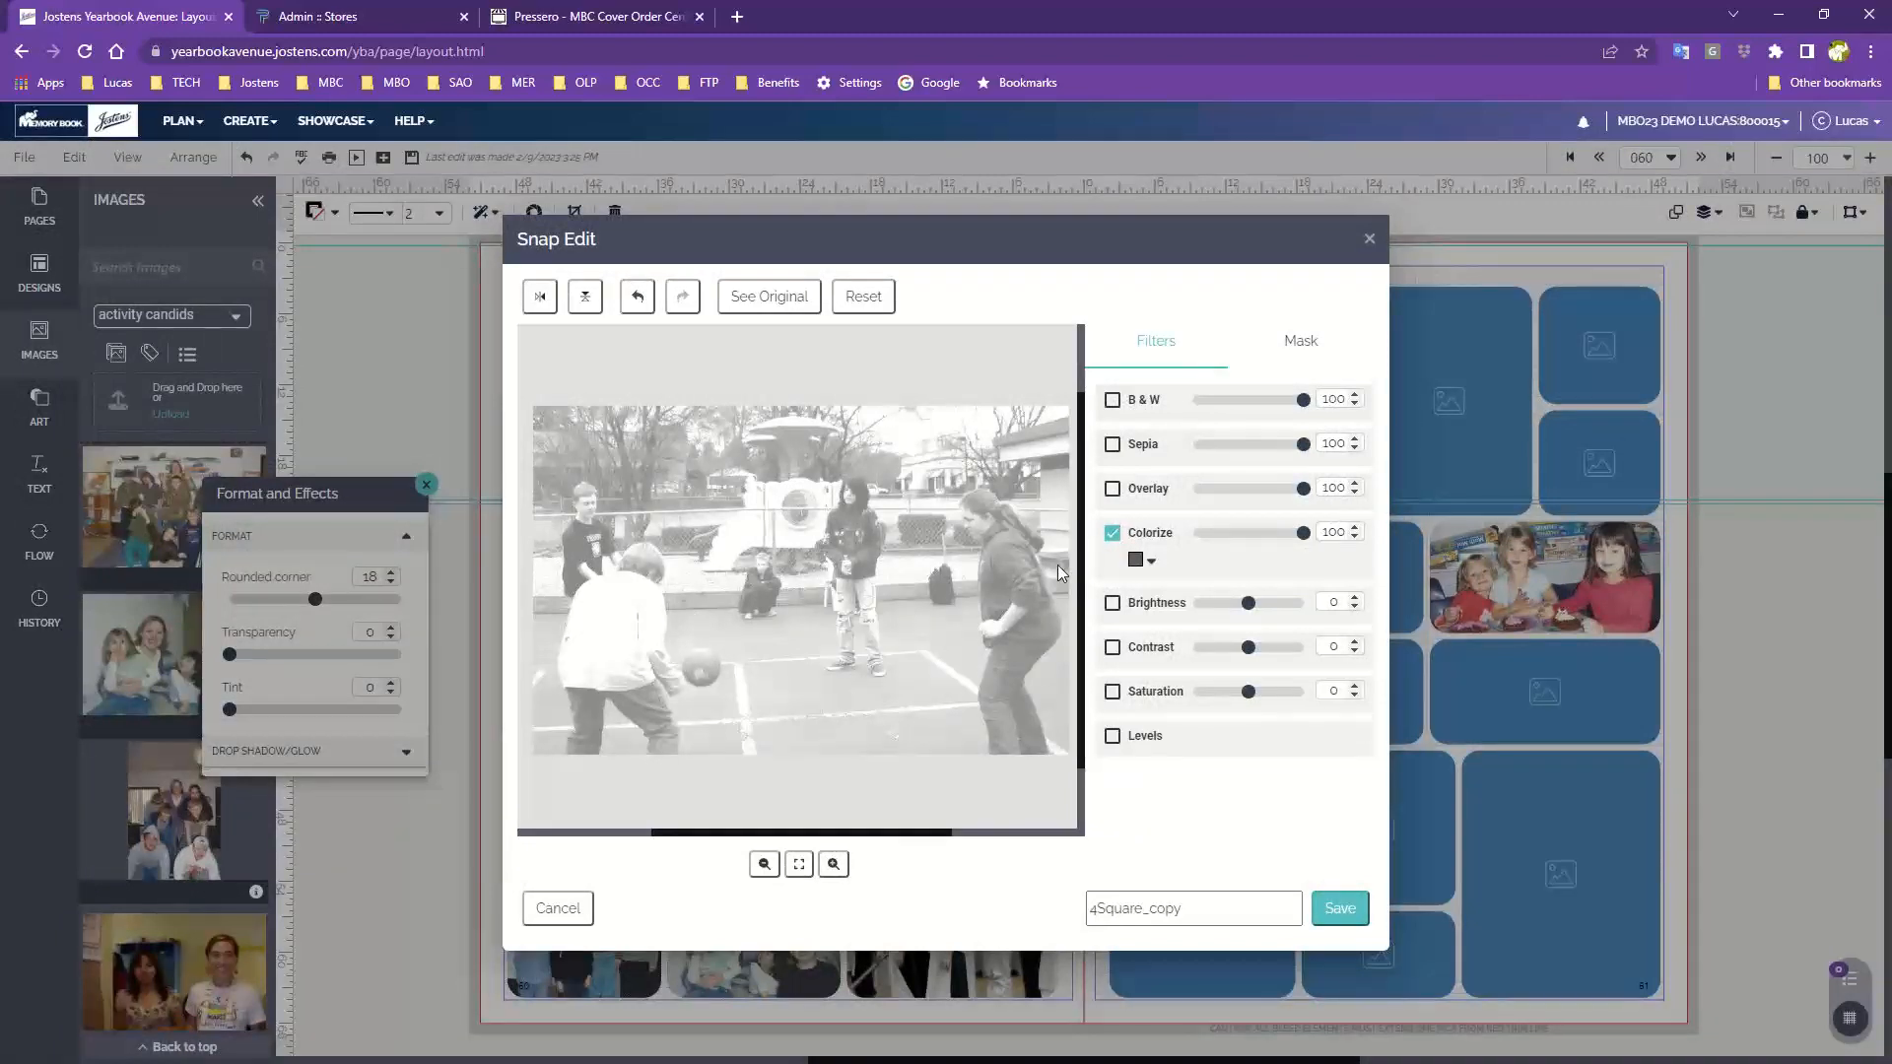
left_click(1112, 533)
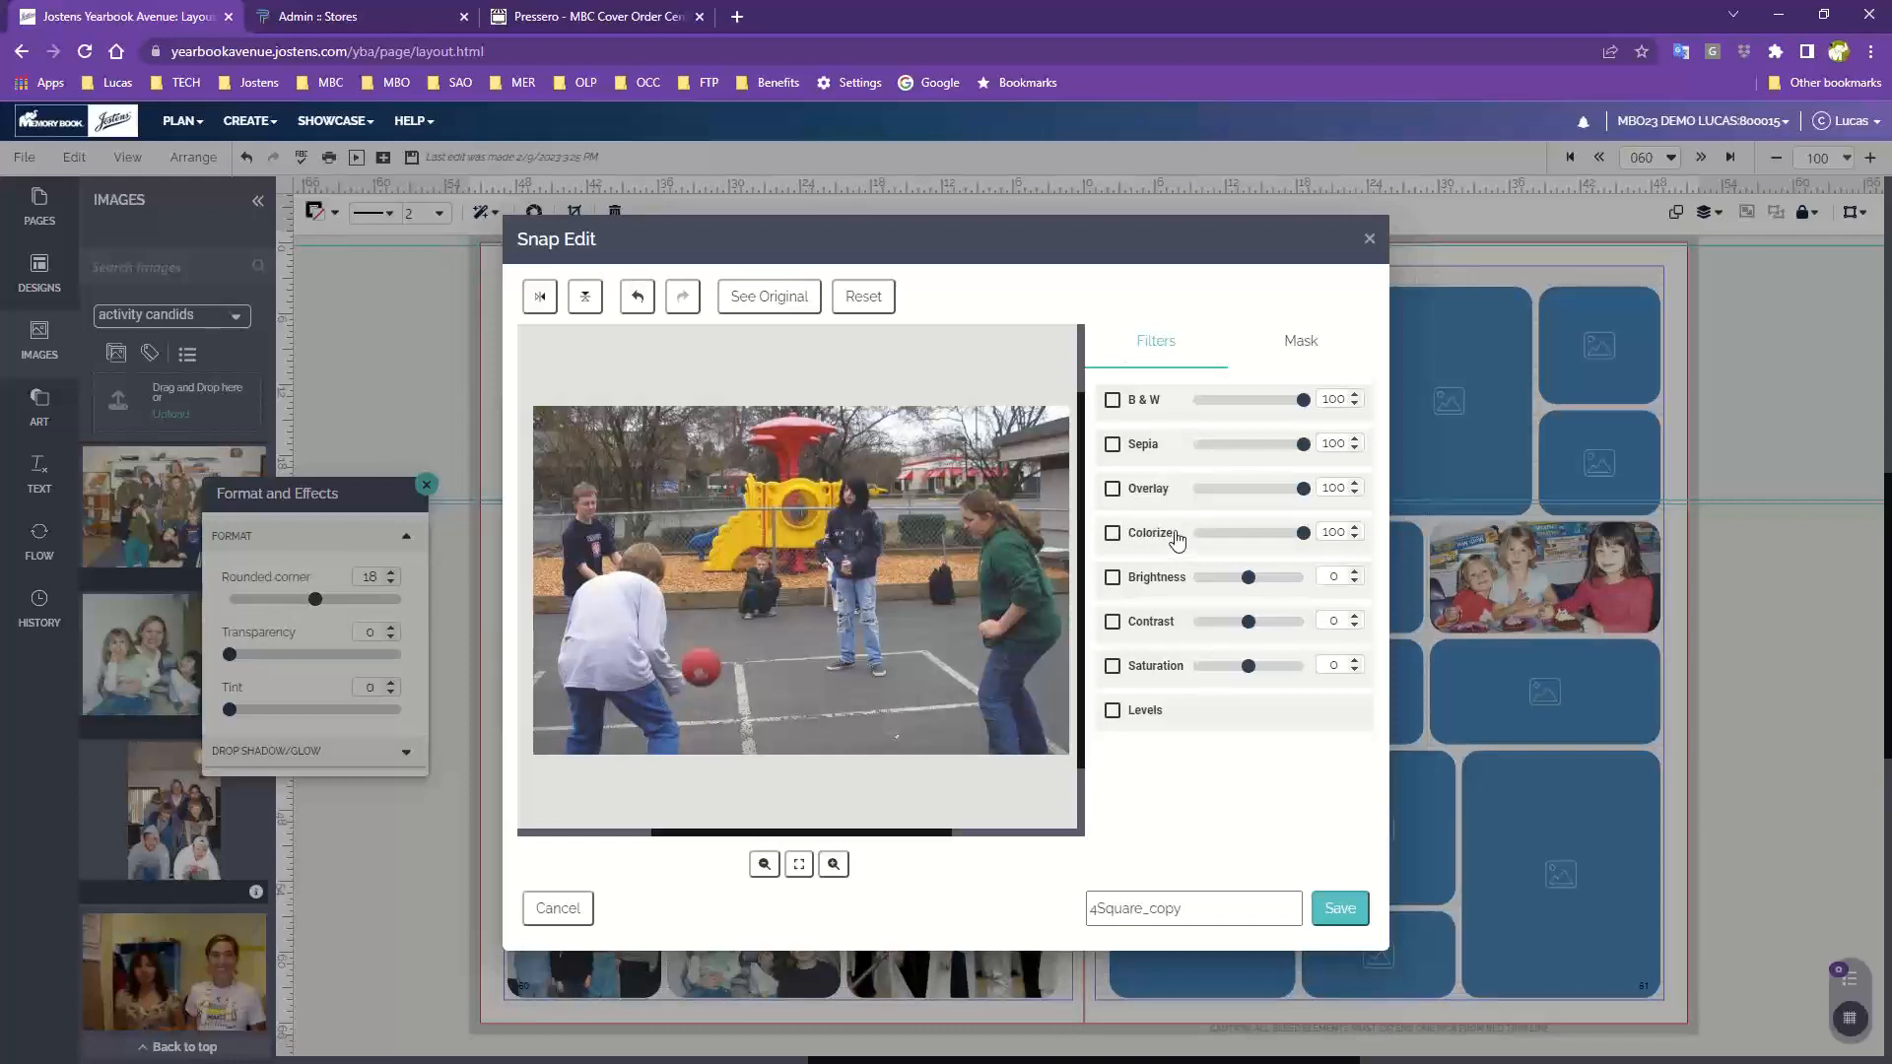
Apply the Overlay and B & W filters to the photo and save the Snap Edit
left_click(1114, 490)
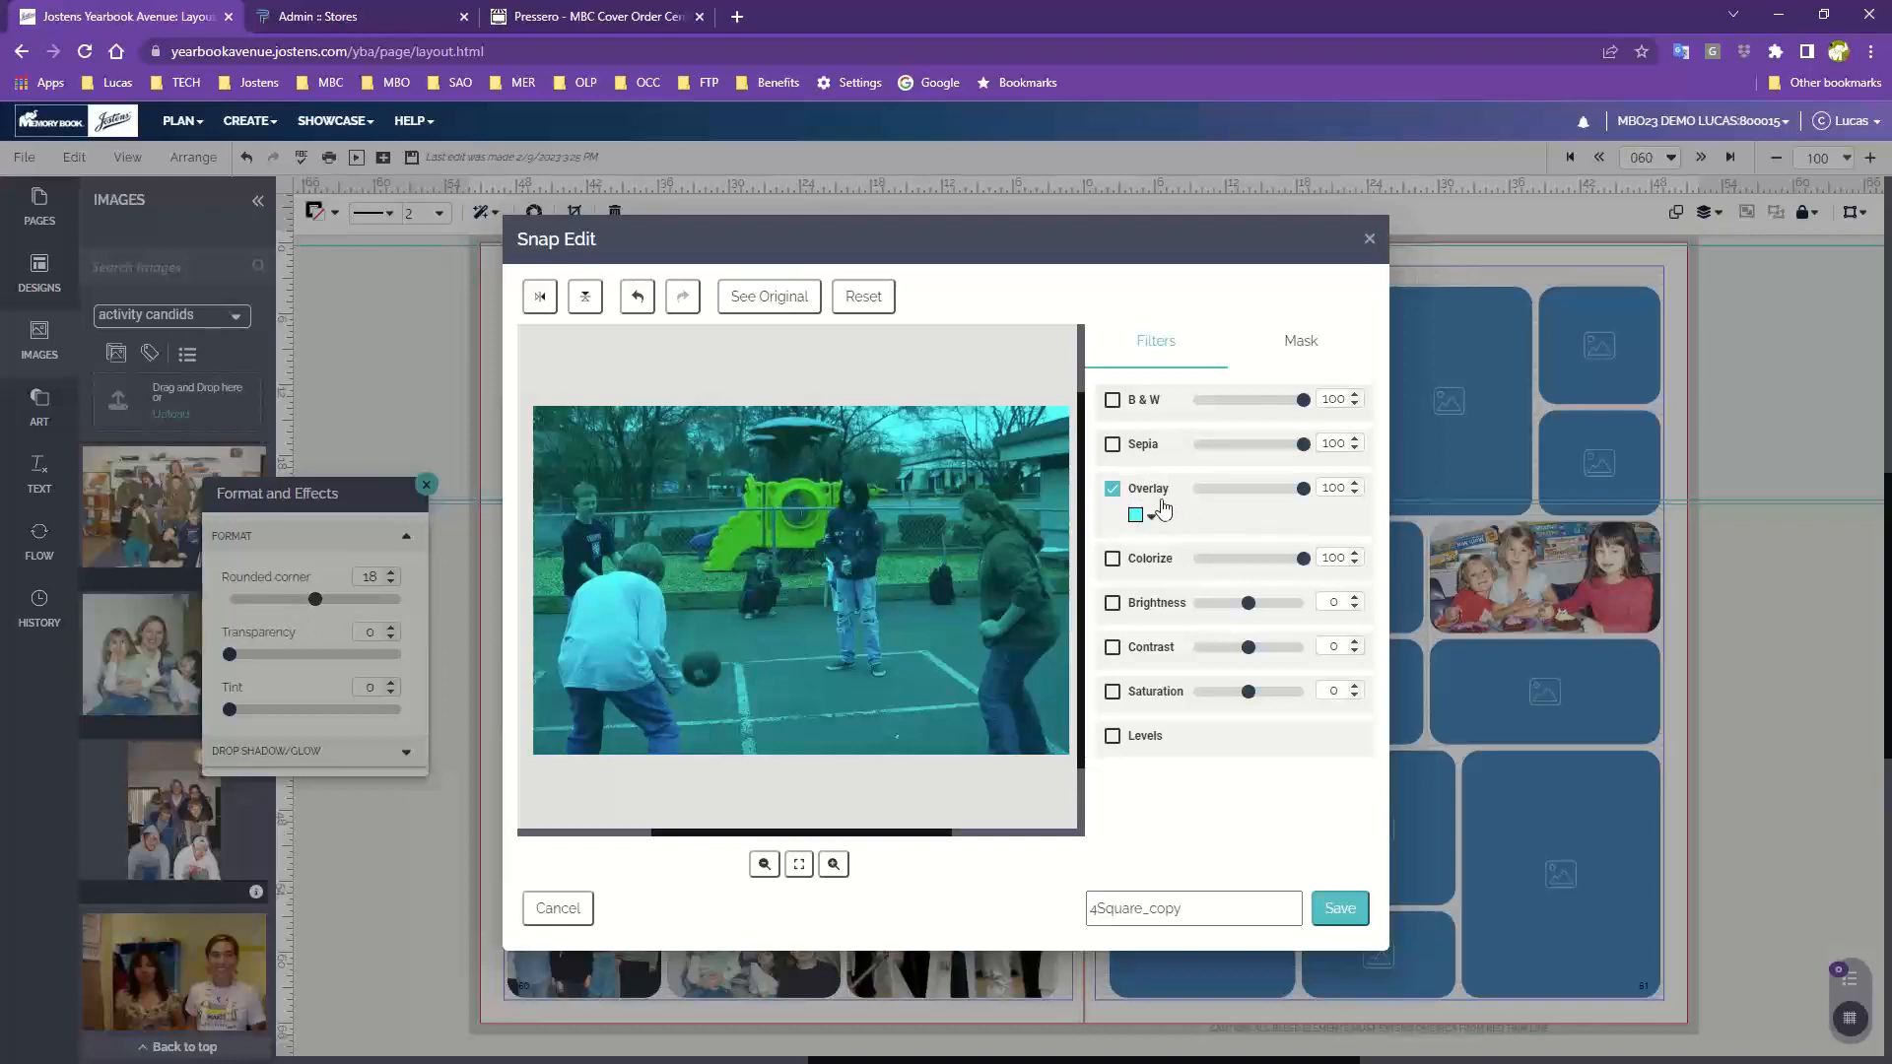
left_click(1114, 402)
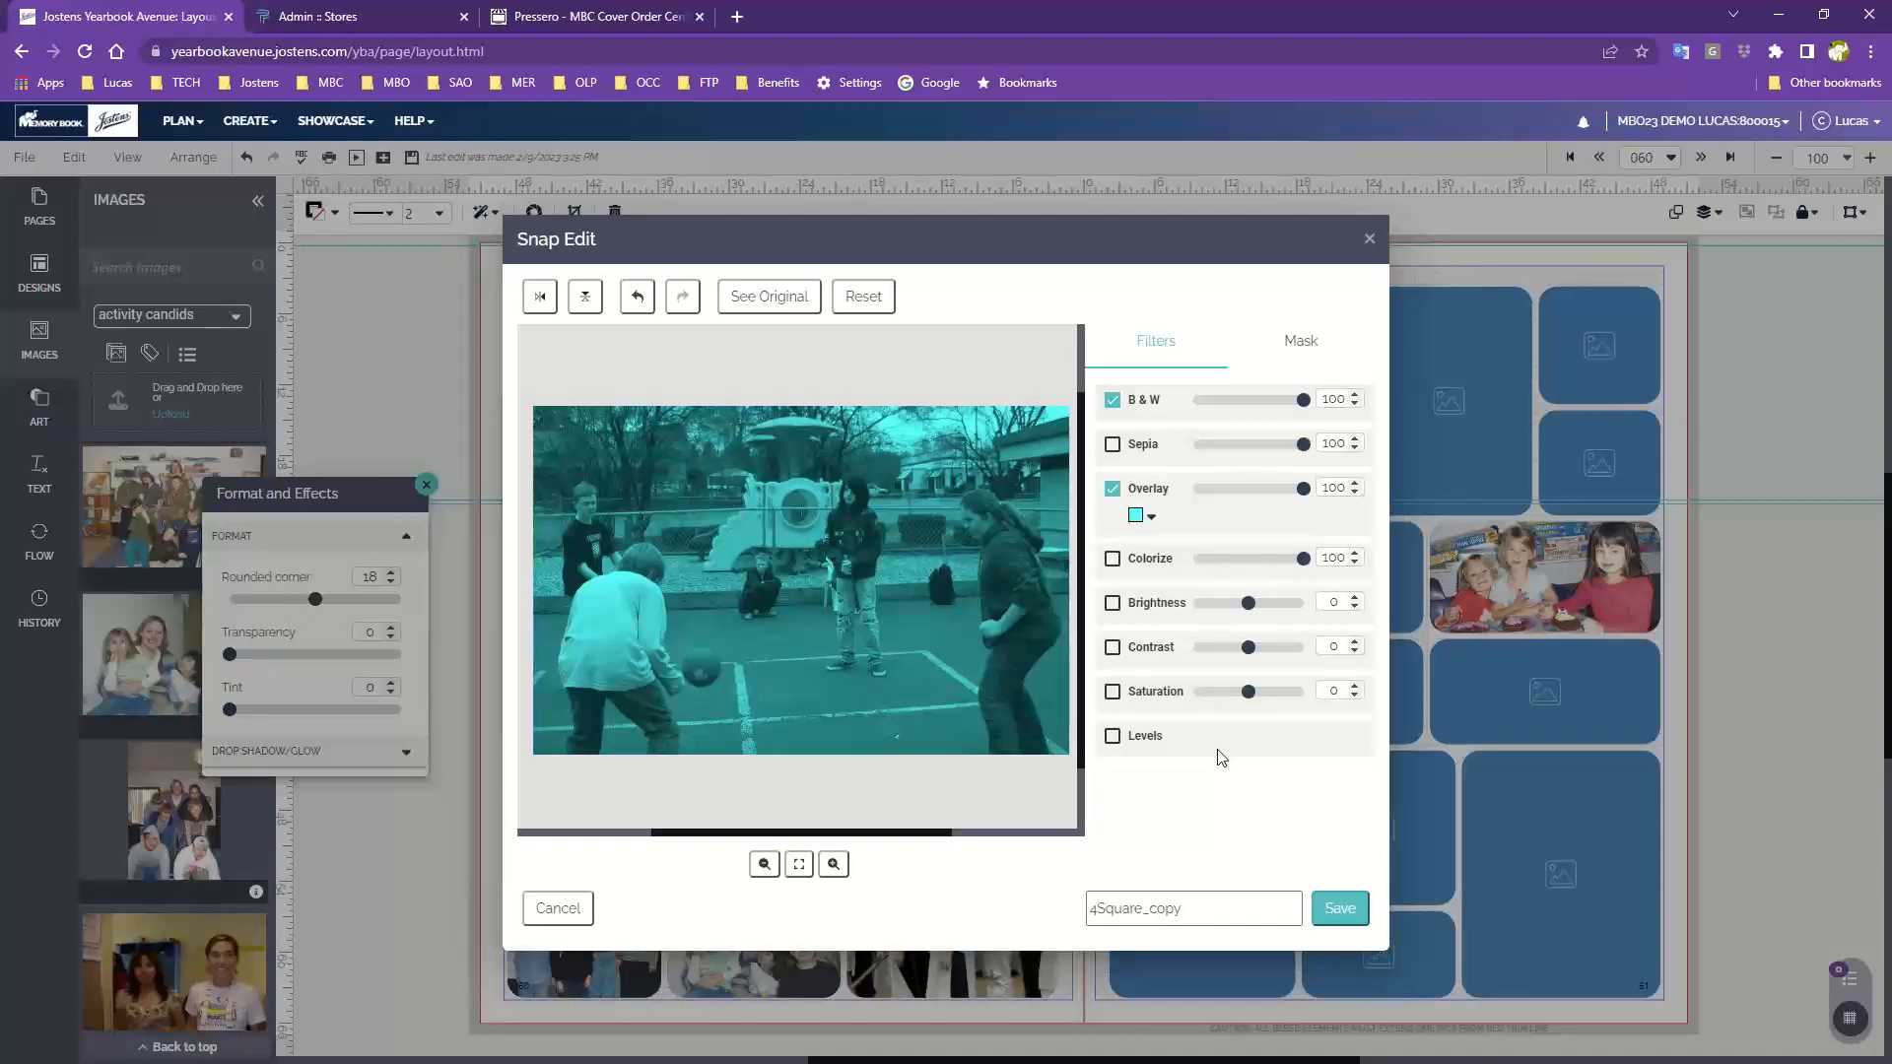
left_click(1357, 915)
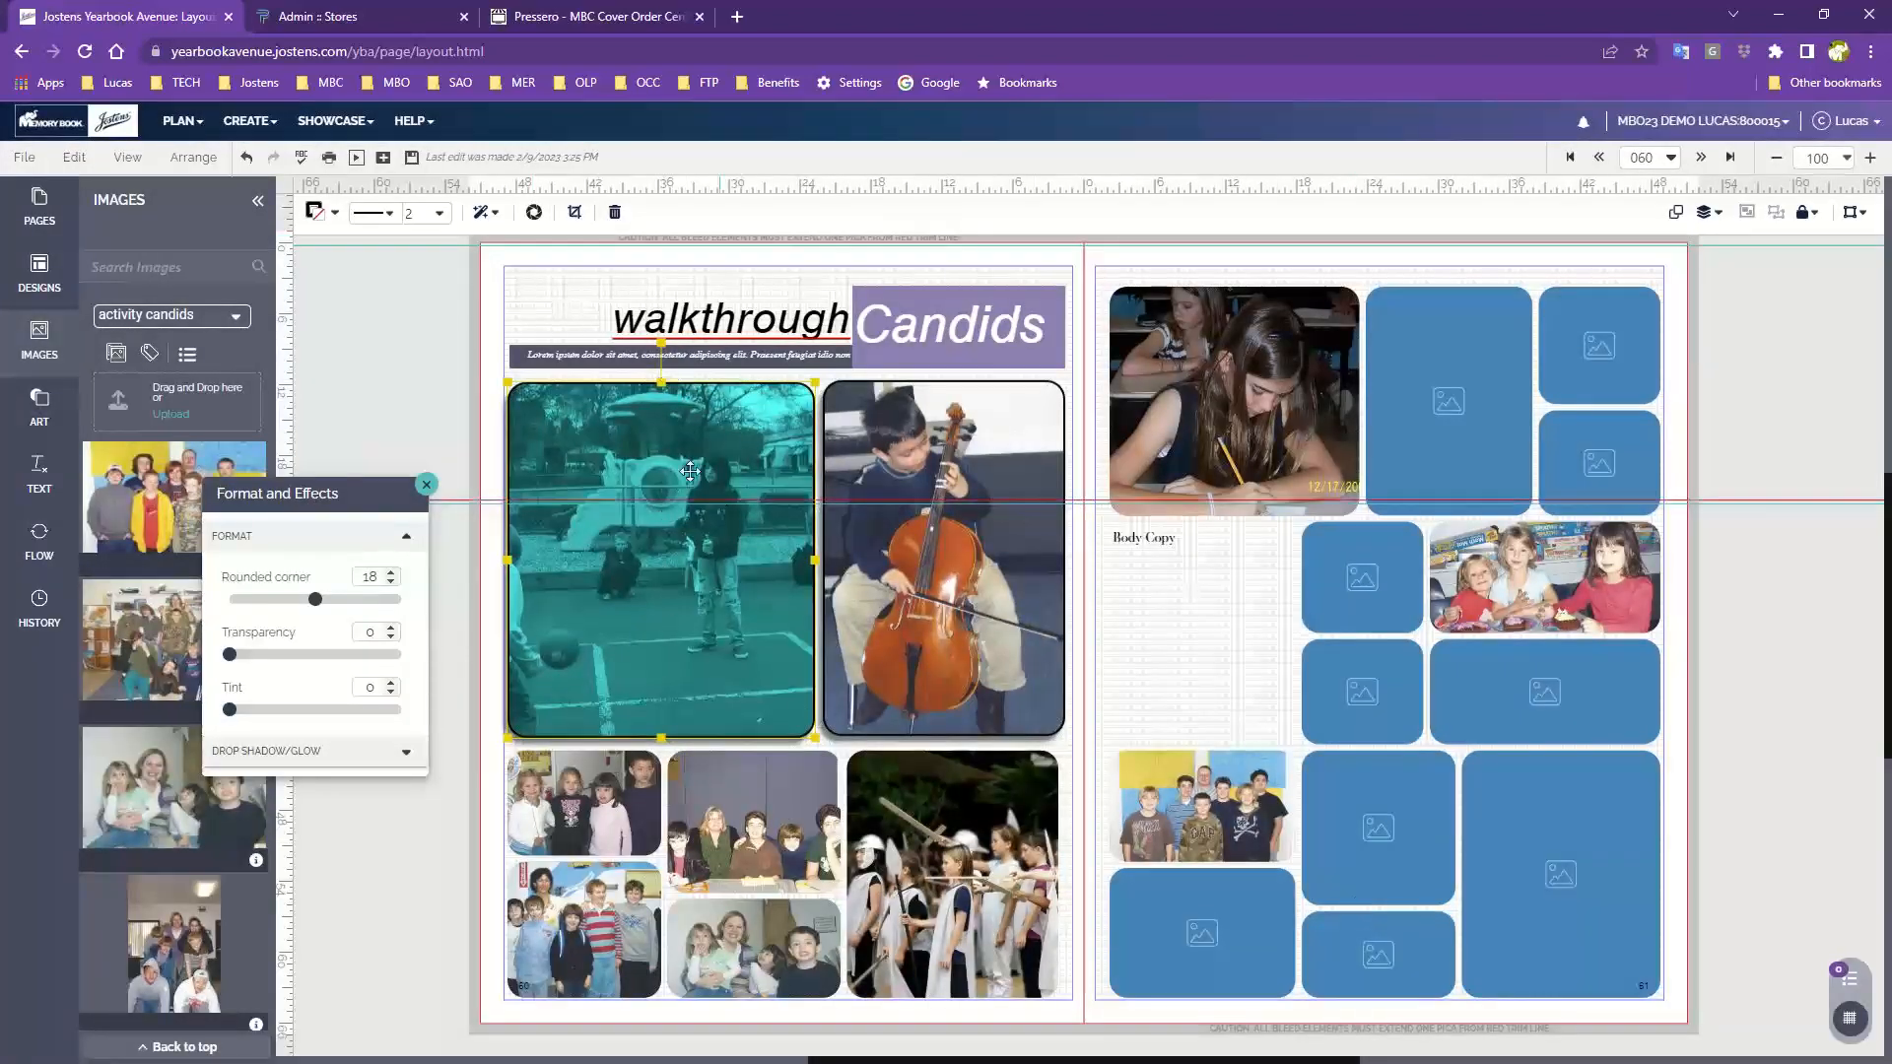
Close the Format and Effects panel and browse the activity candids images
left_click(425, 485)
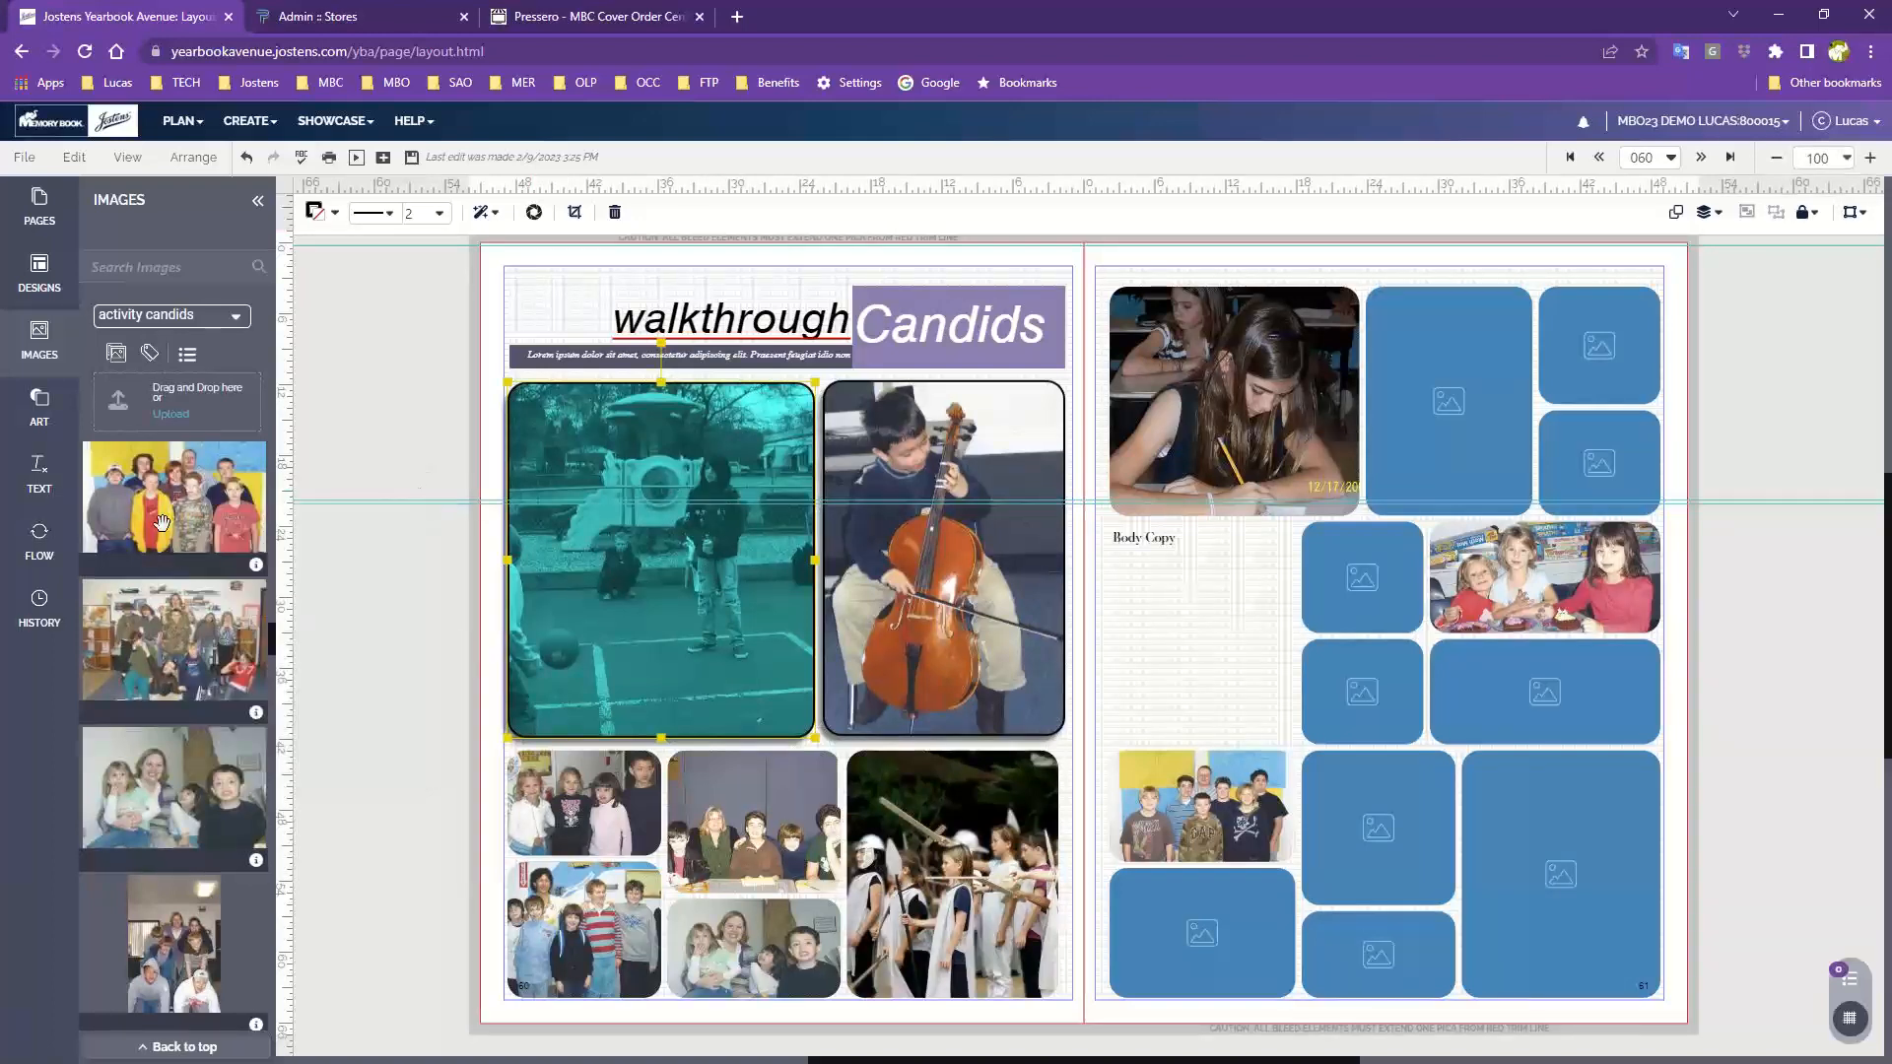
scroll(241, 650, "down", 10)
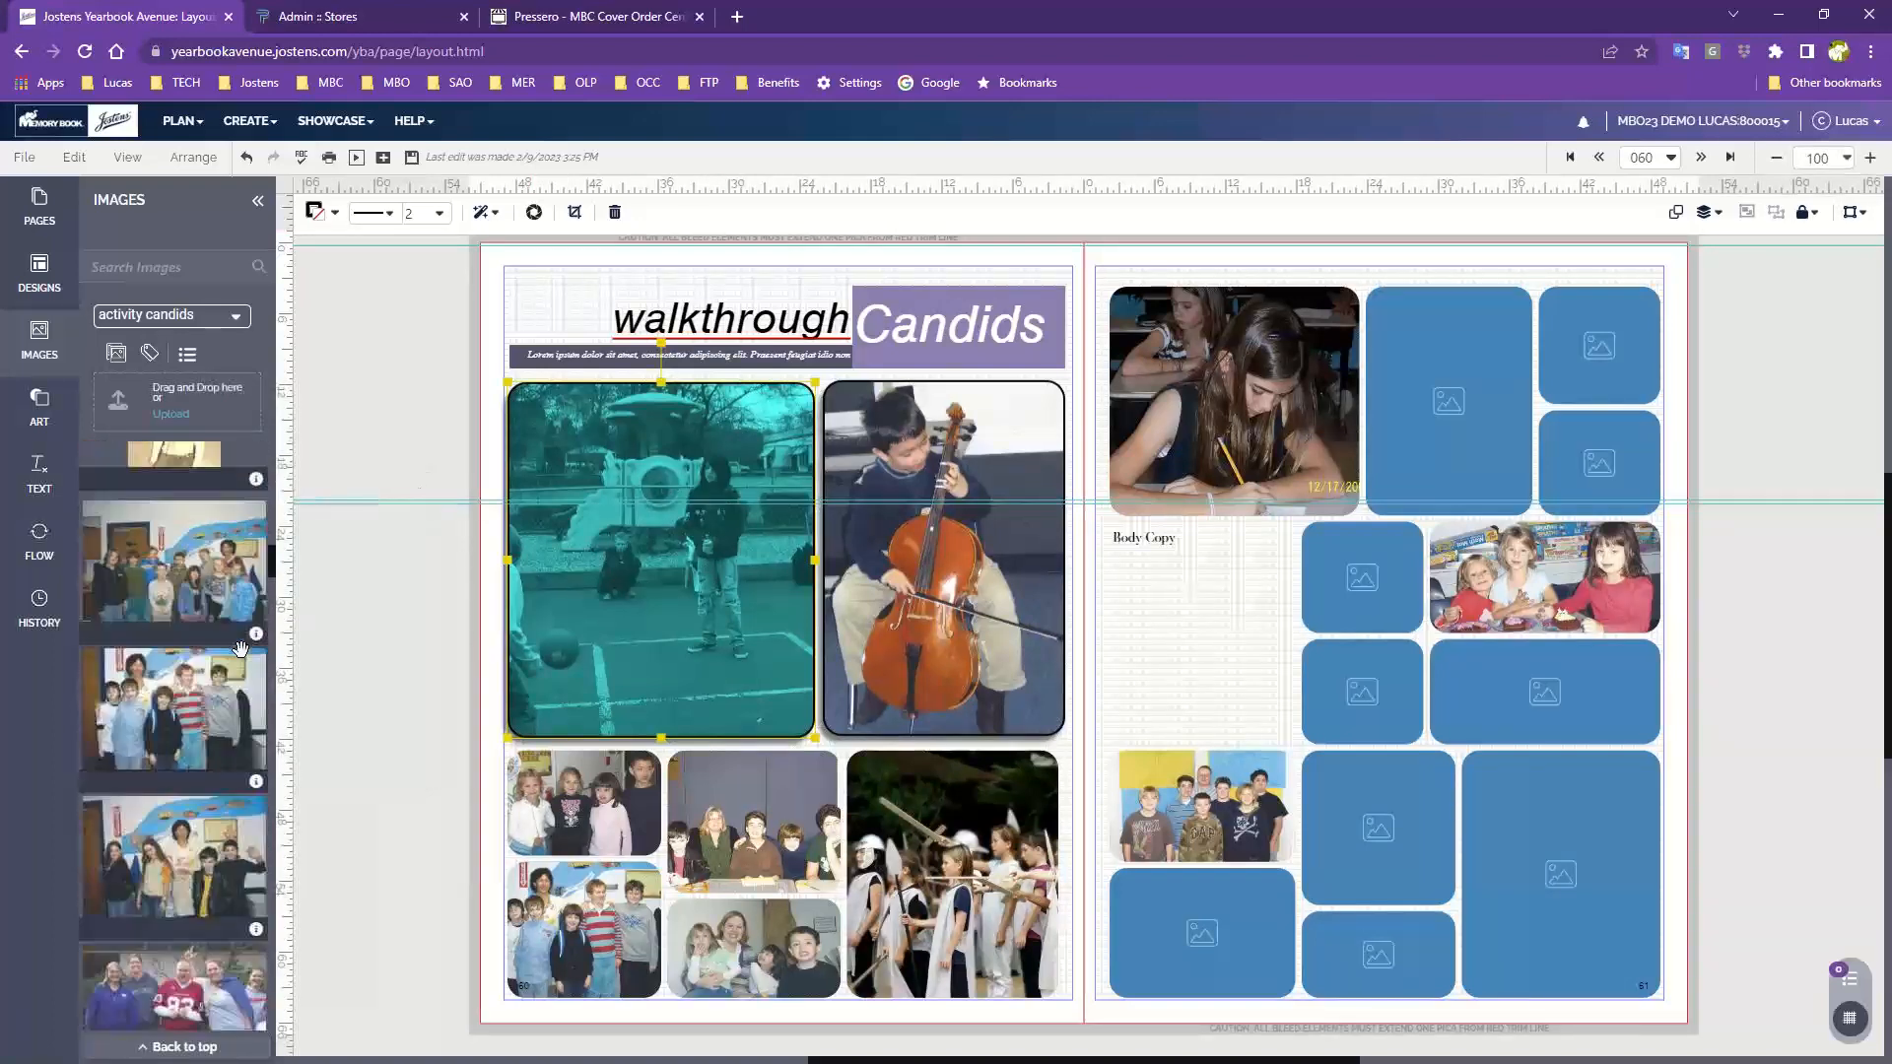
scroll(241, 651, "down", 10)
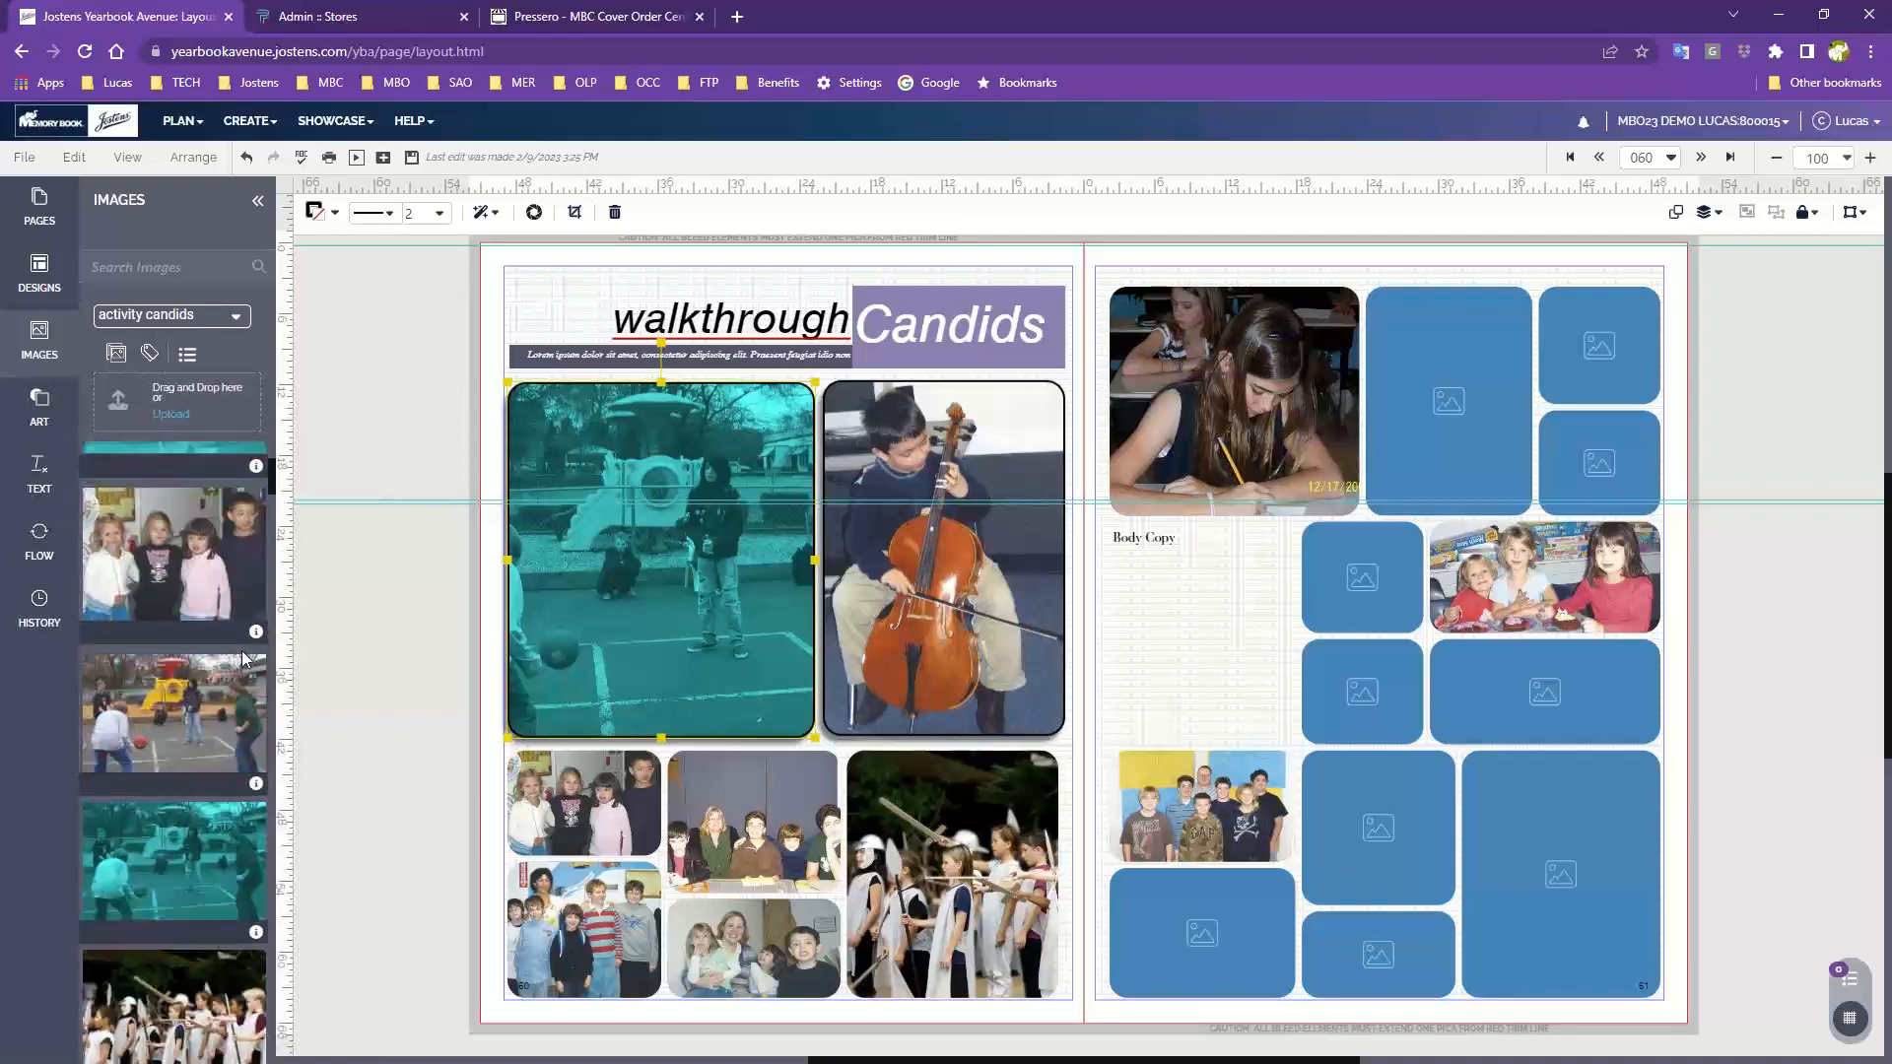
scroll(212, 709, "down", 2)
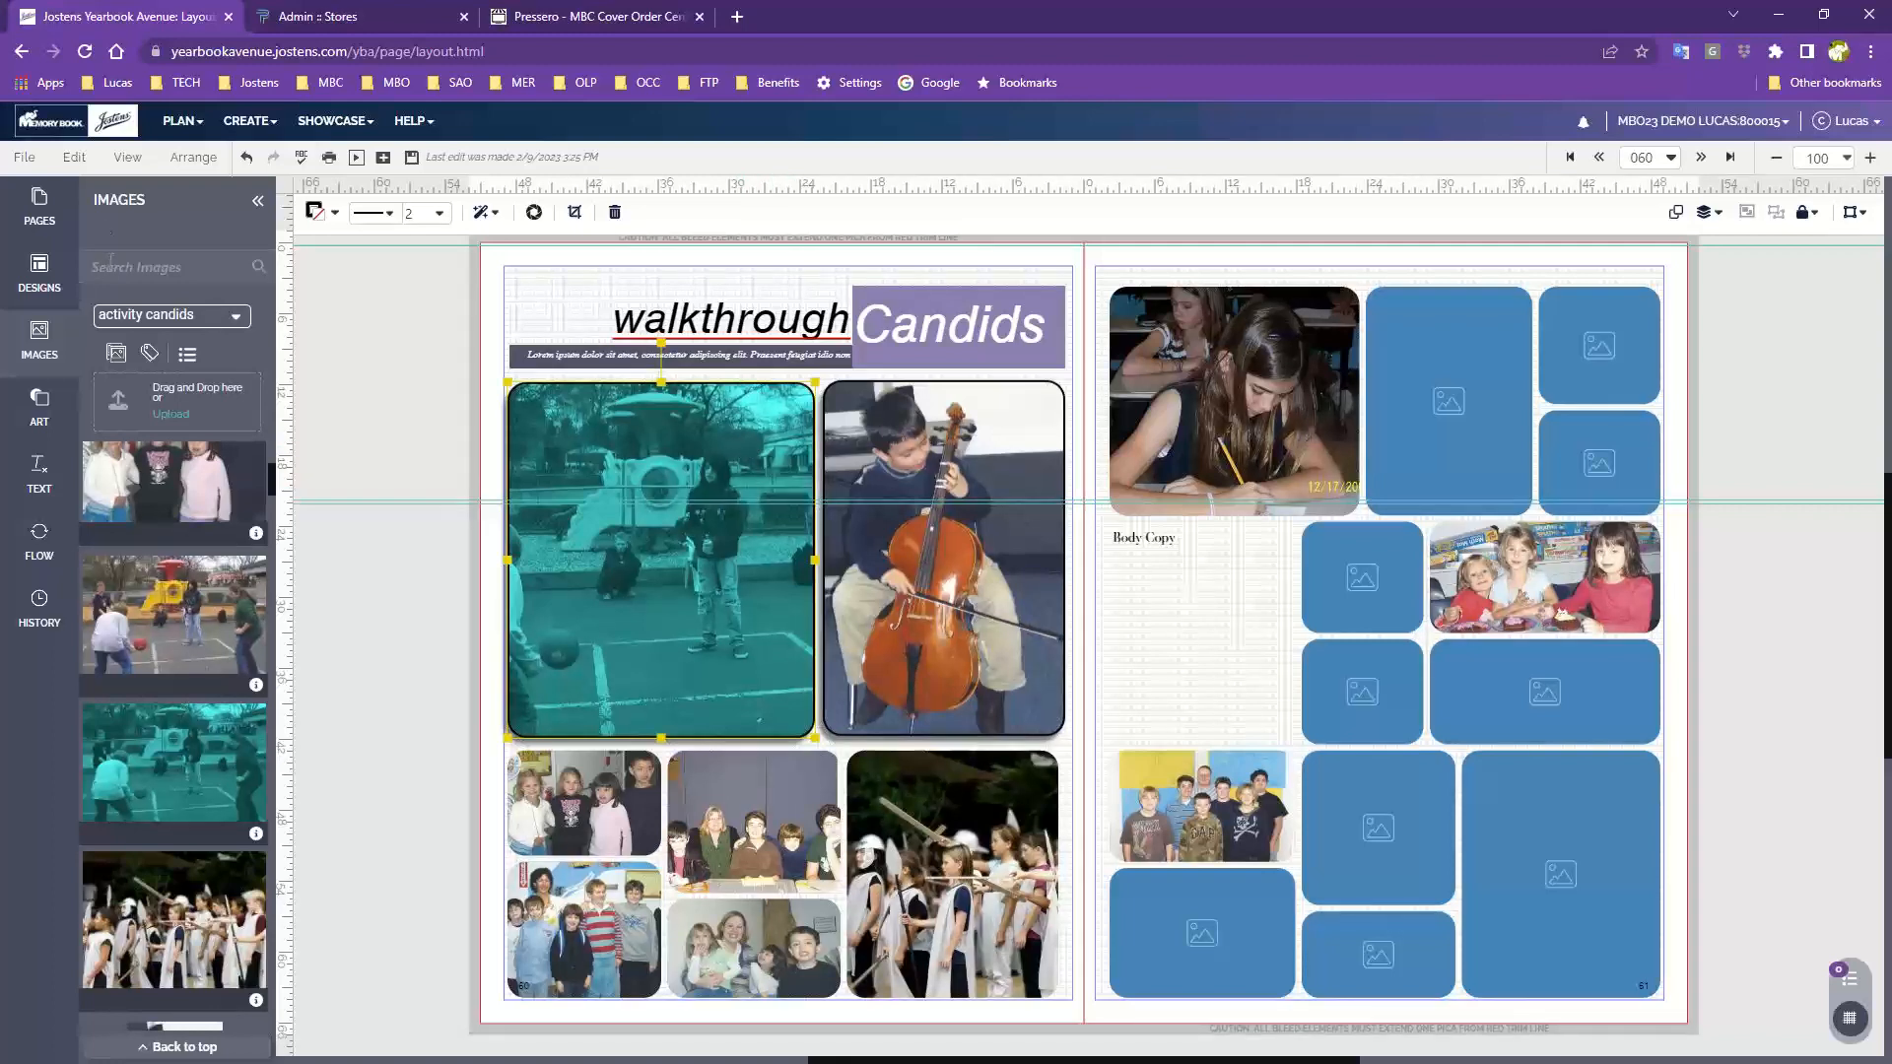
Open Change Background for the left page and give it a yellow background colour
left_click(73, 158)
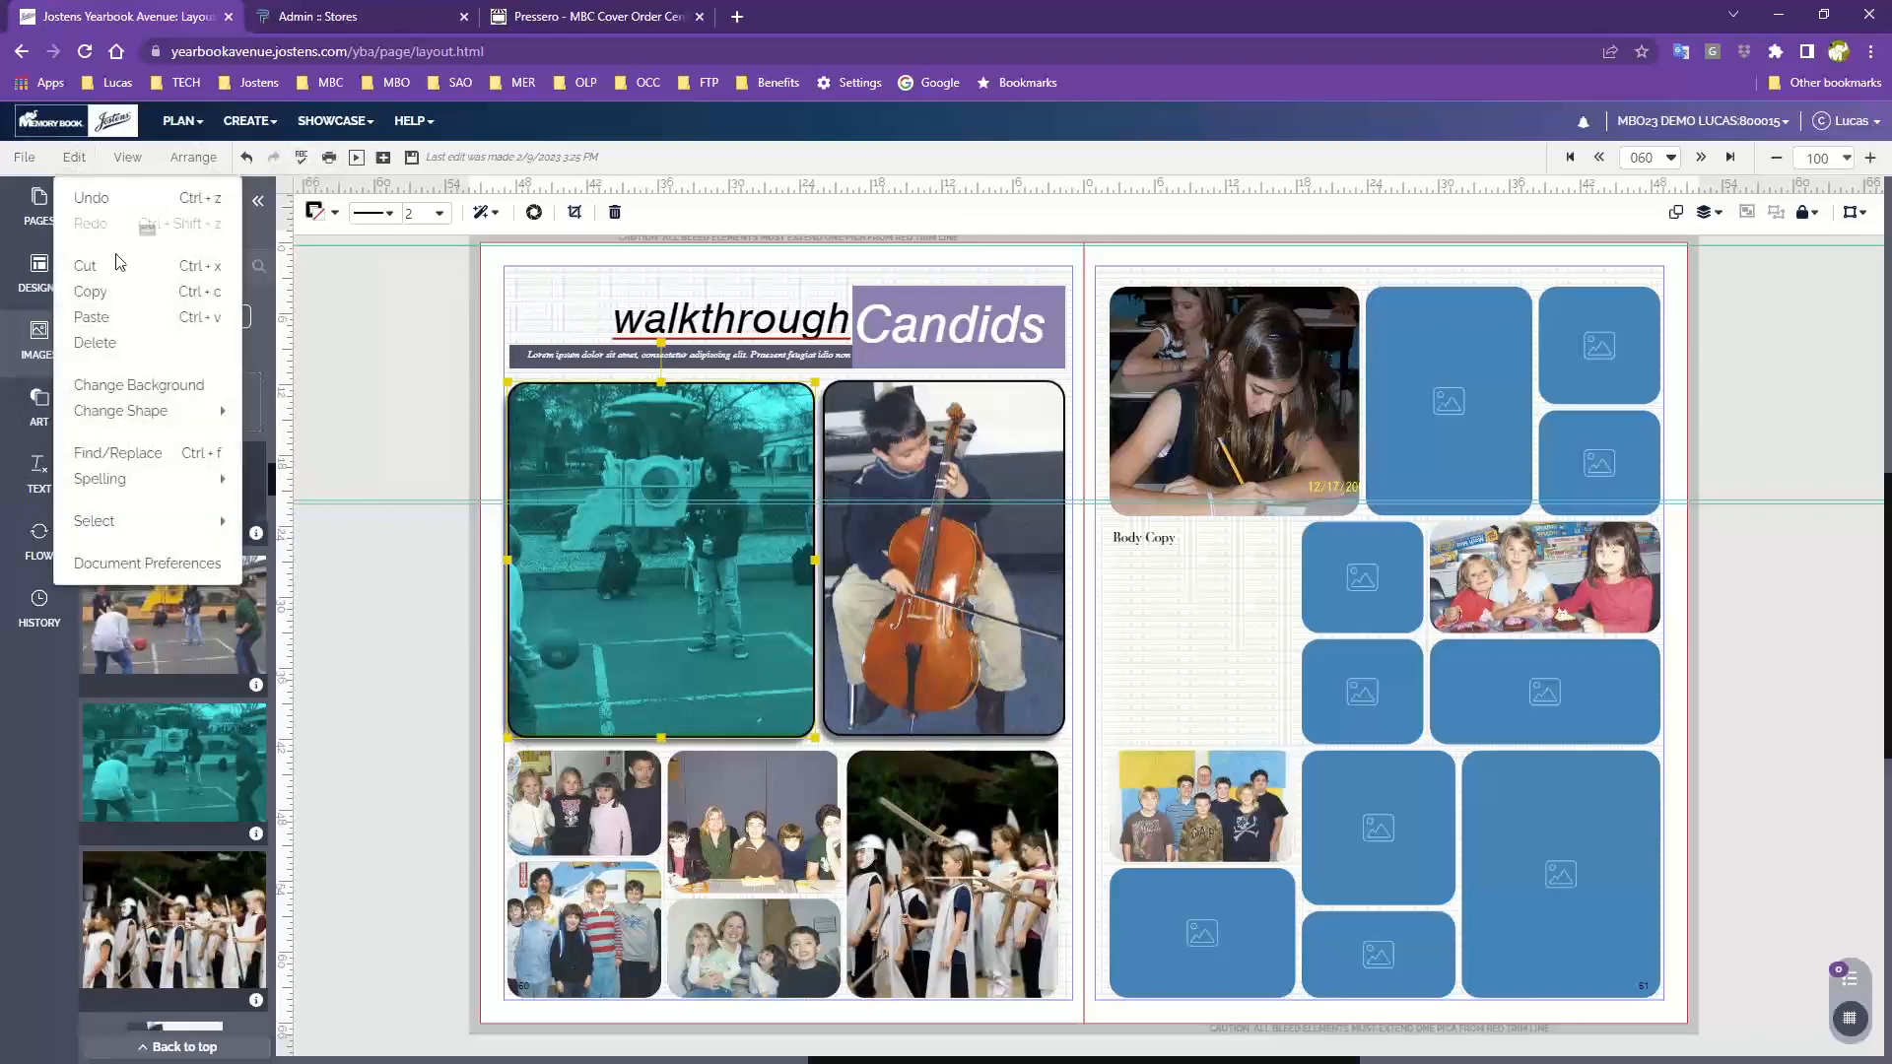
left_click(135, 386)
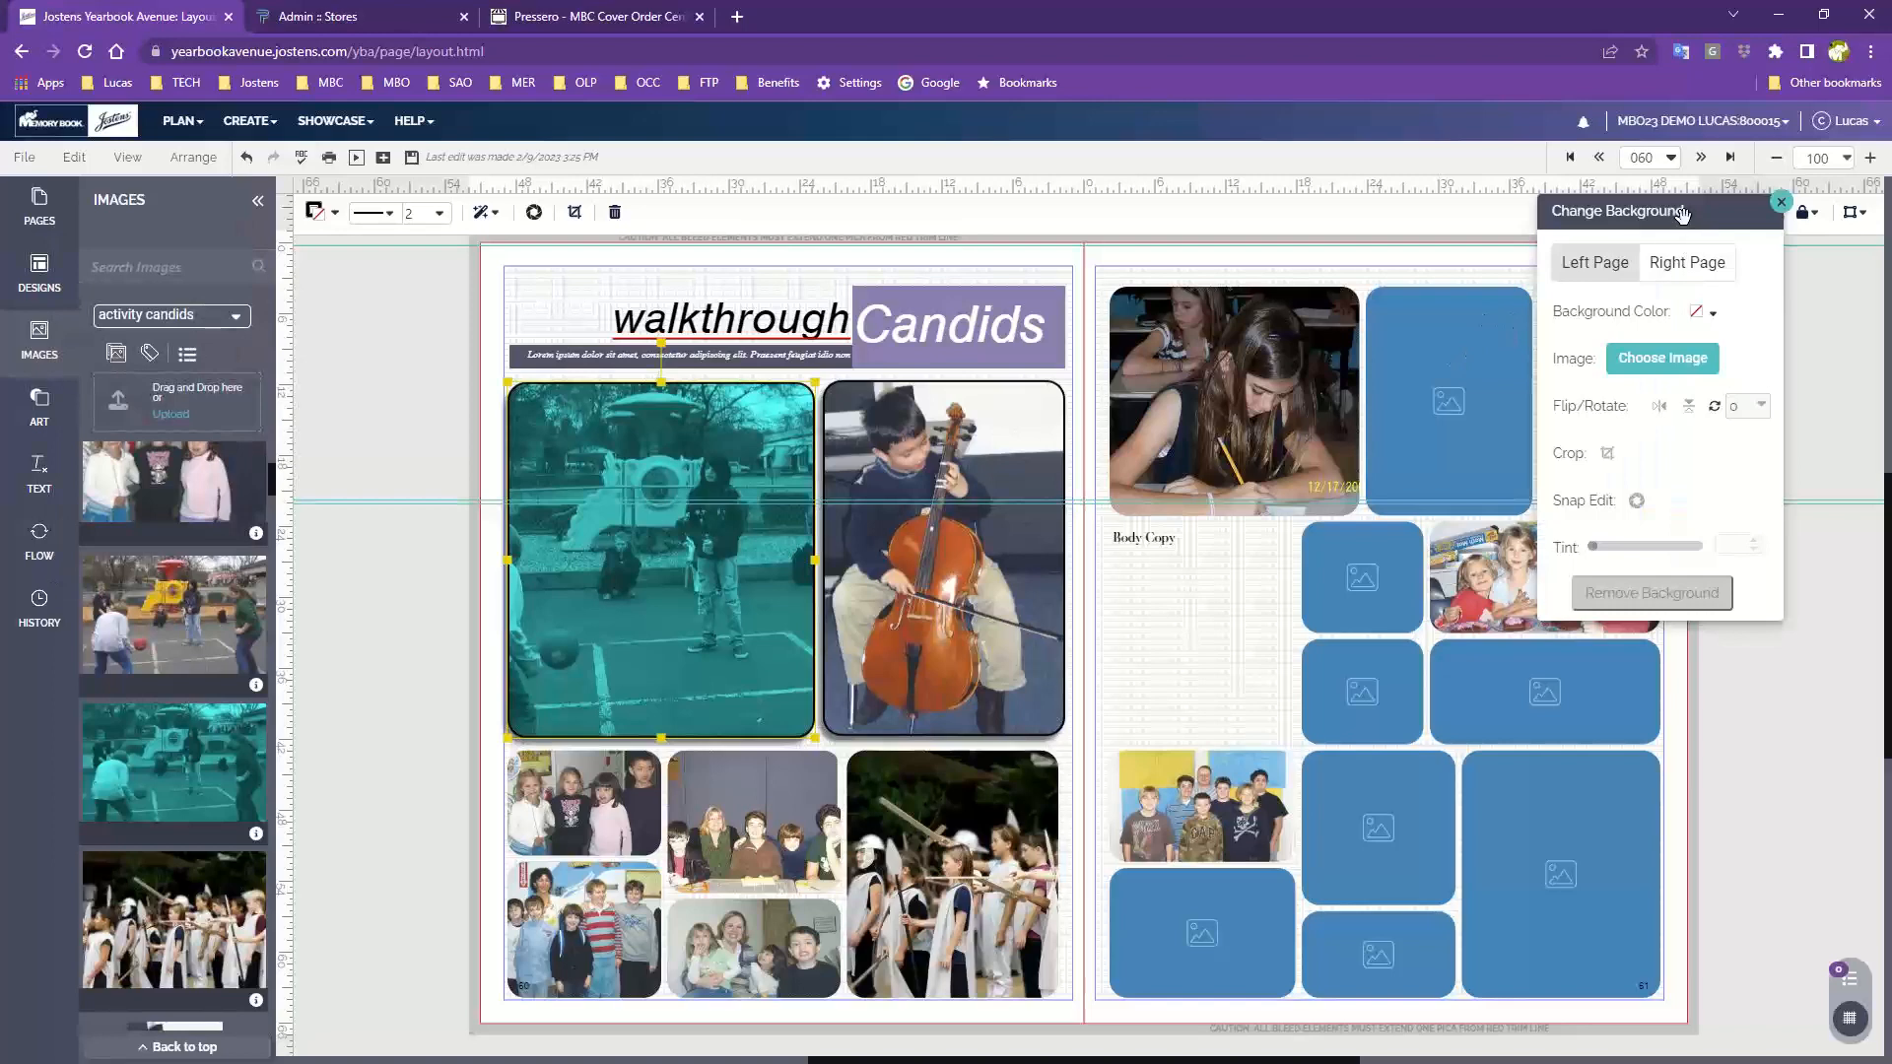
left_click_drag(1681, 214, 1259, 411)
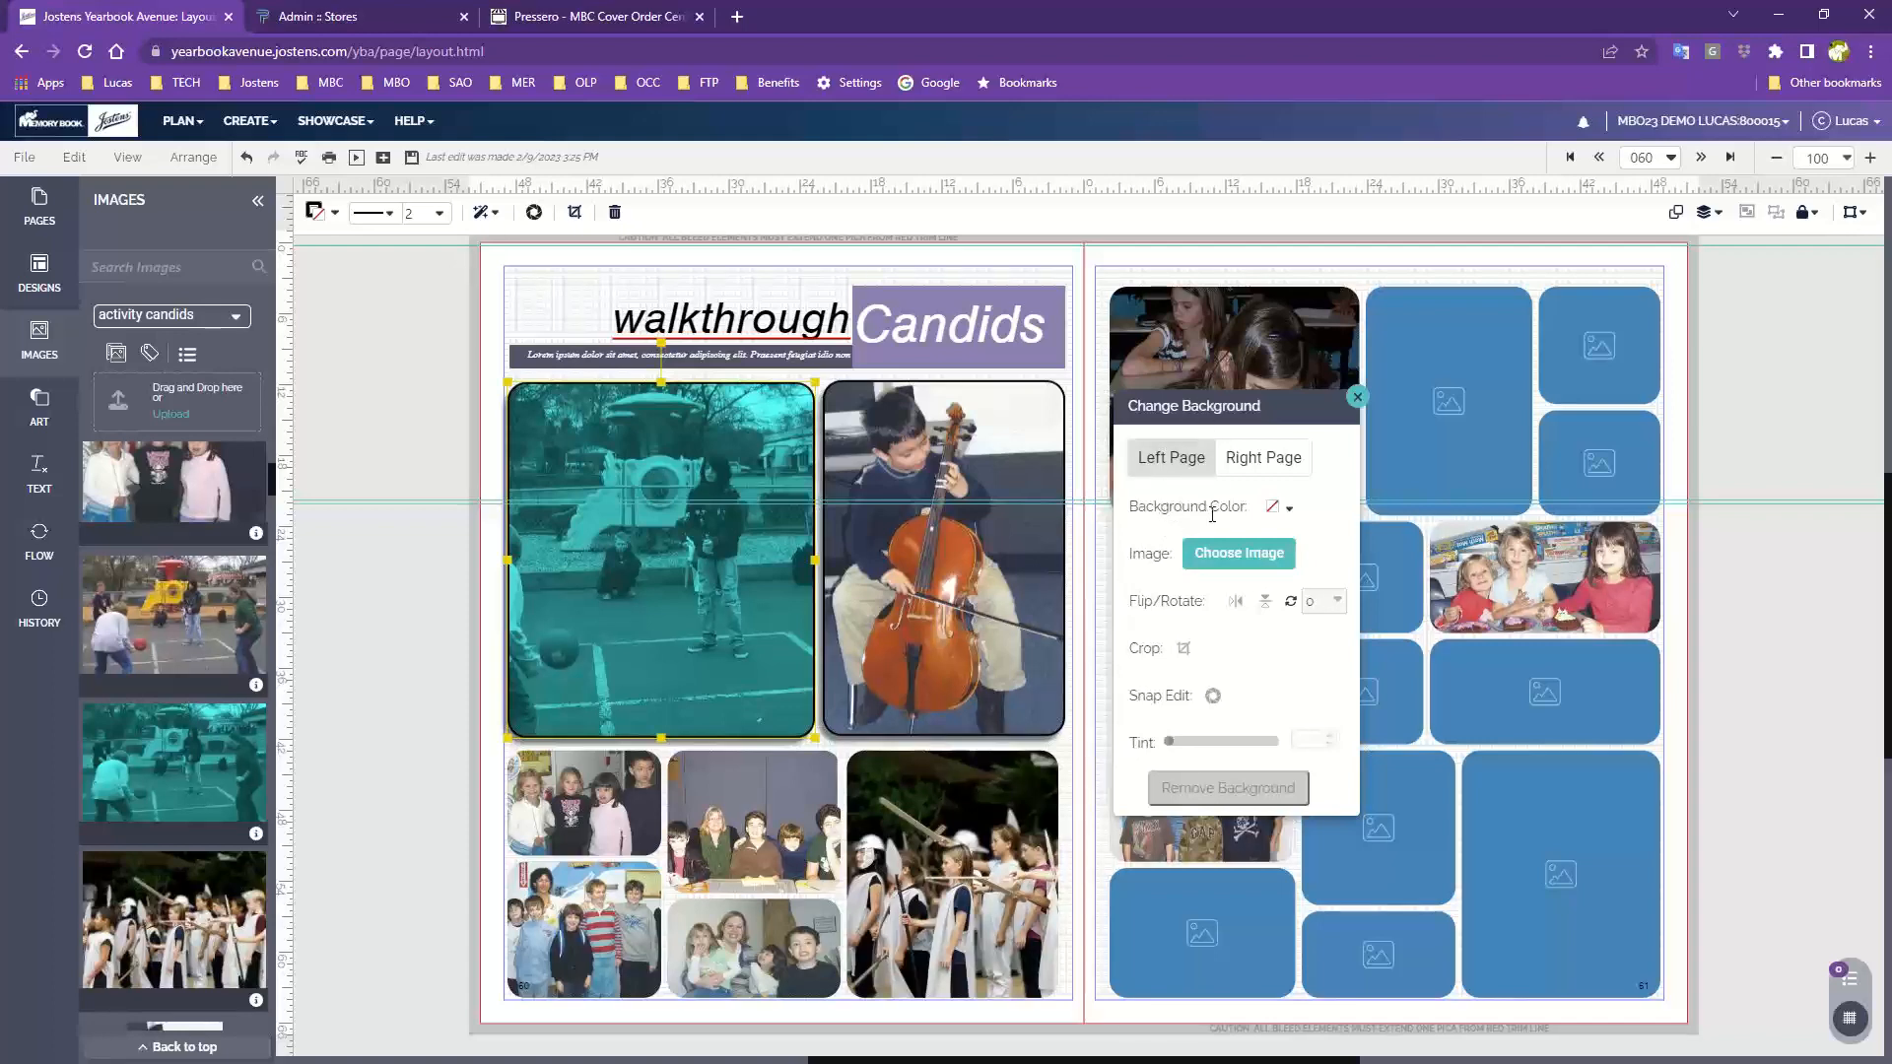
left_click(1282, 510)
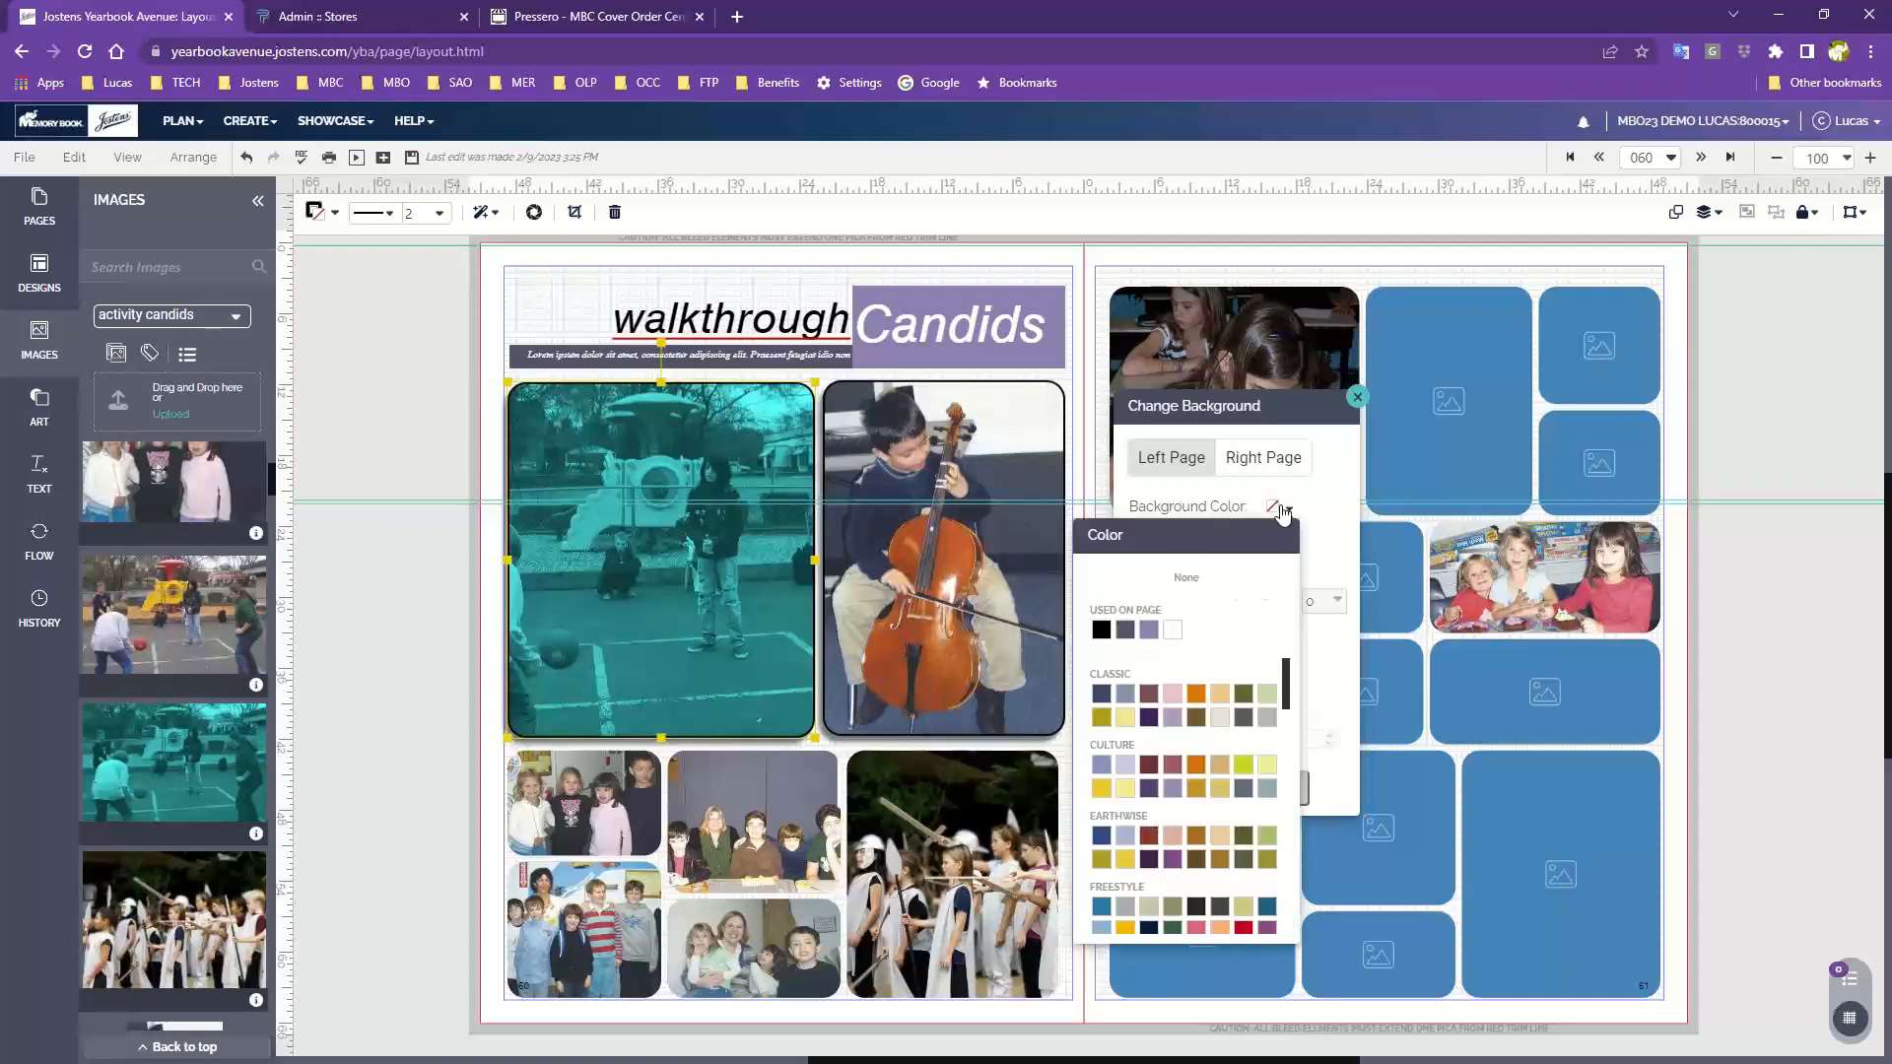
left_click(1126, 718)
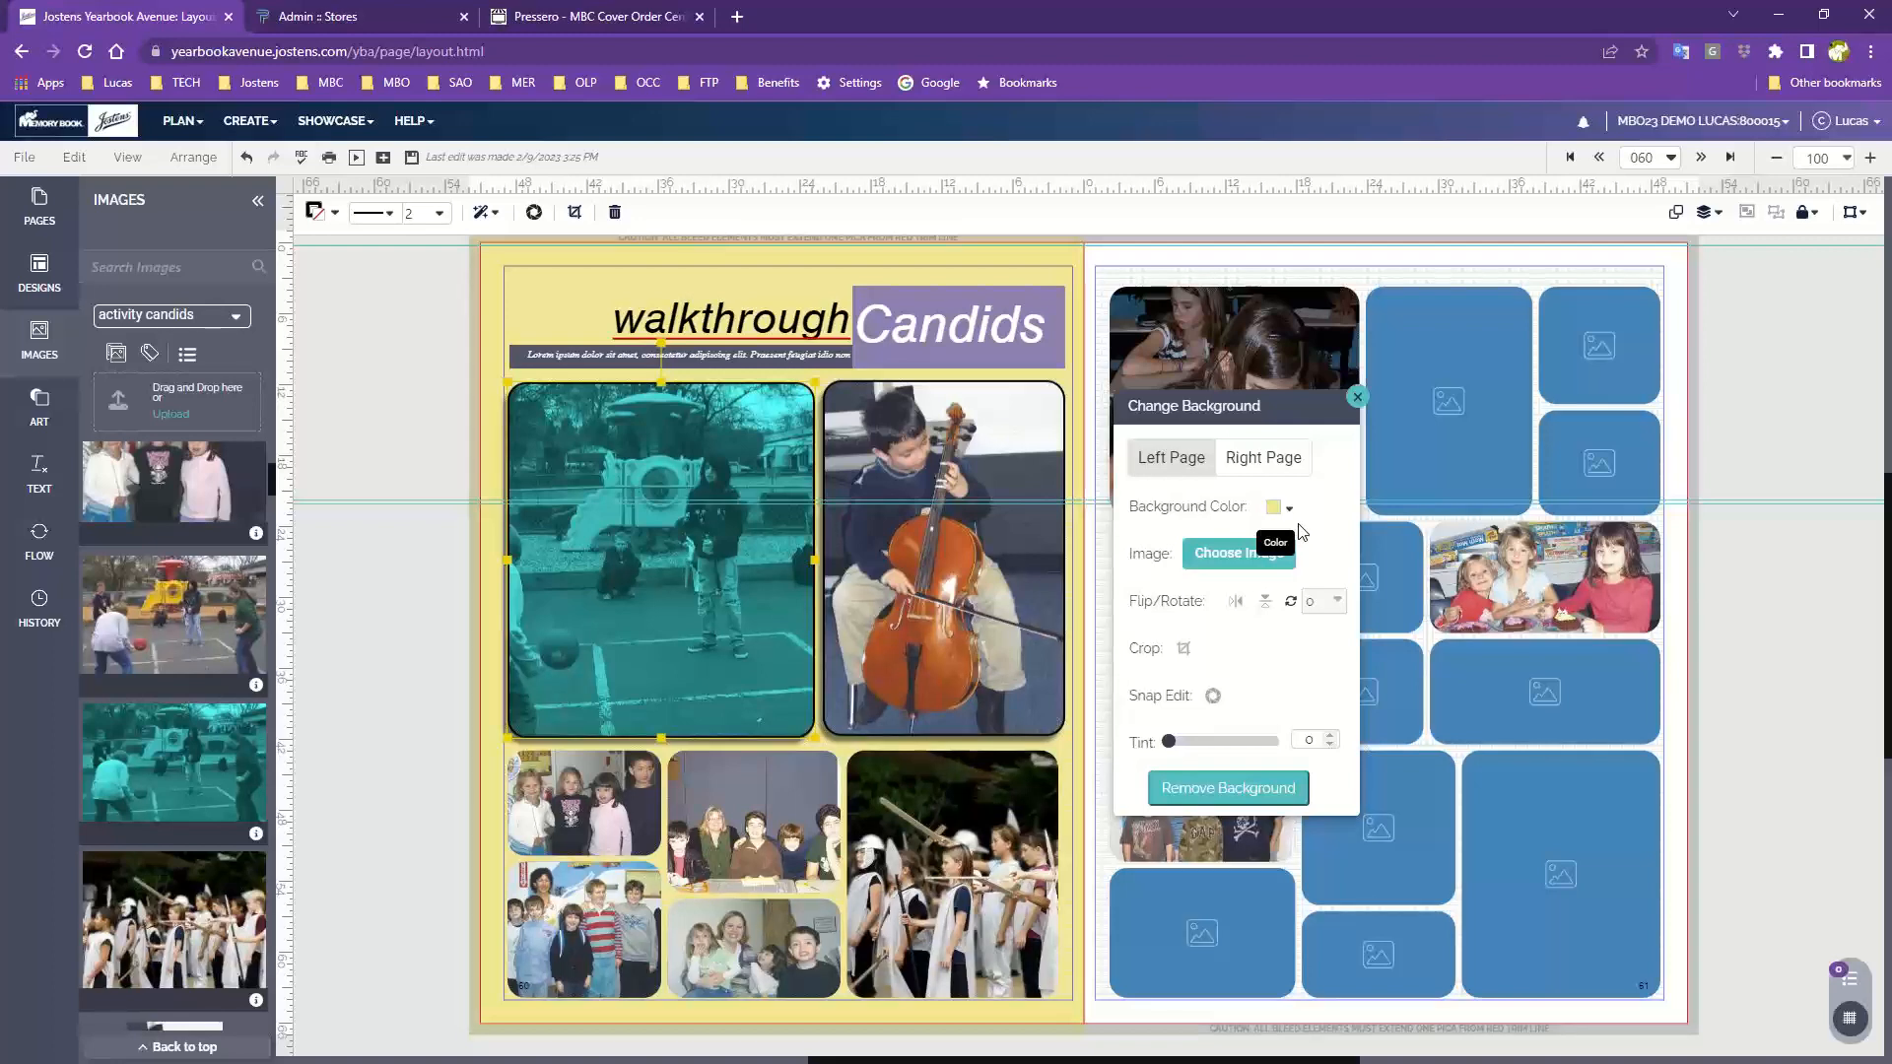
Open the background image chooser and switch its category to Clipart, By Cover, Diary
left_click(1229, 568)
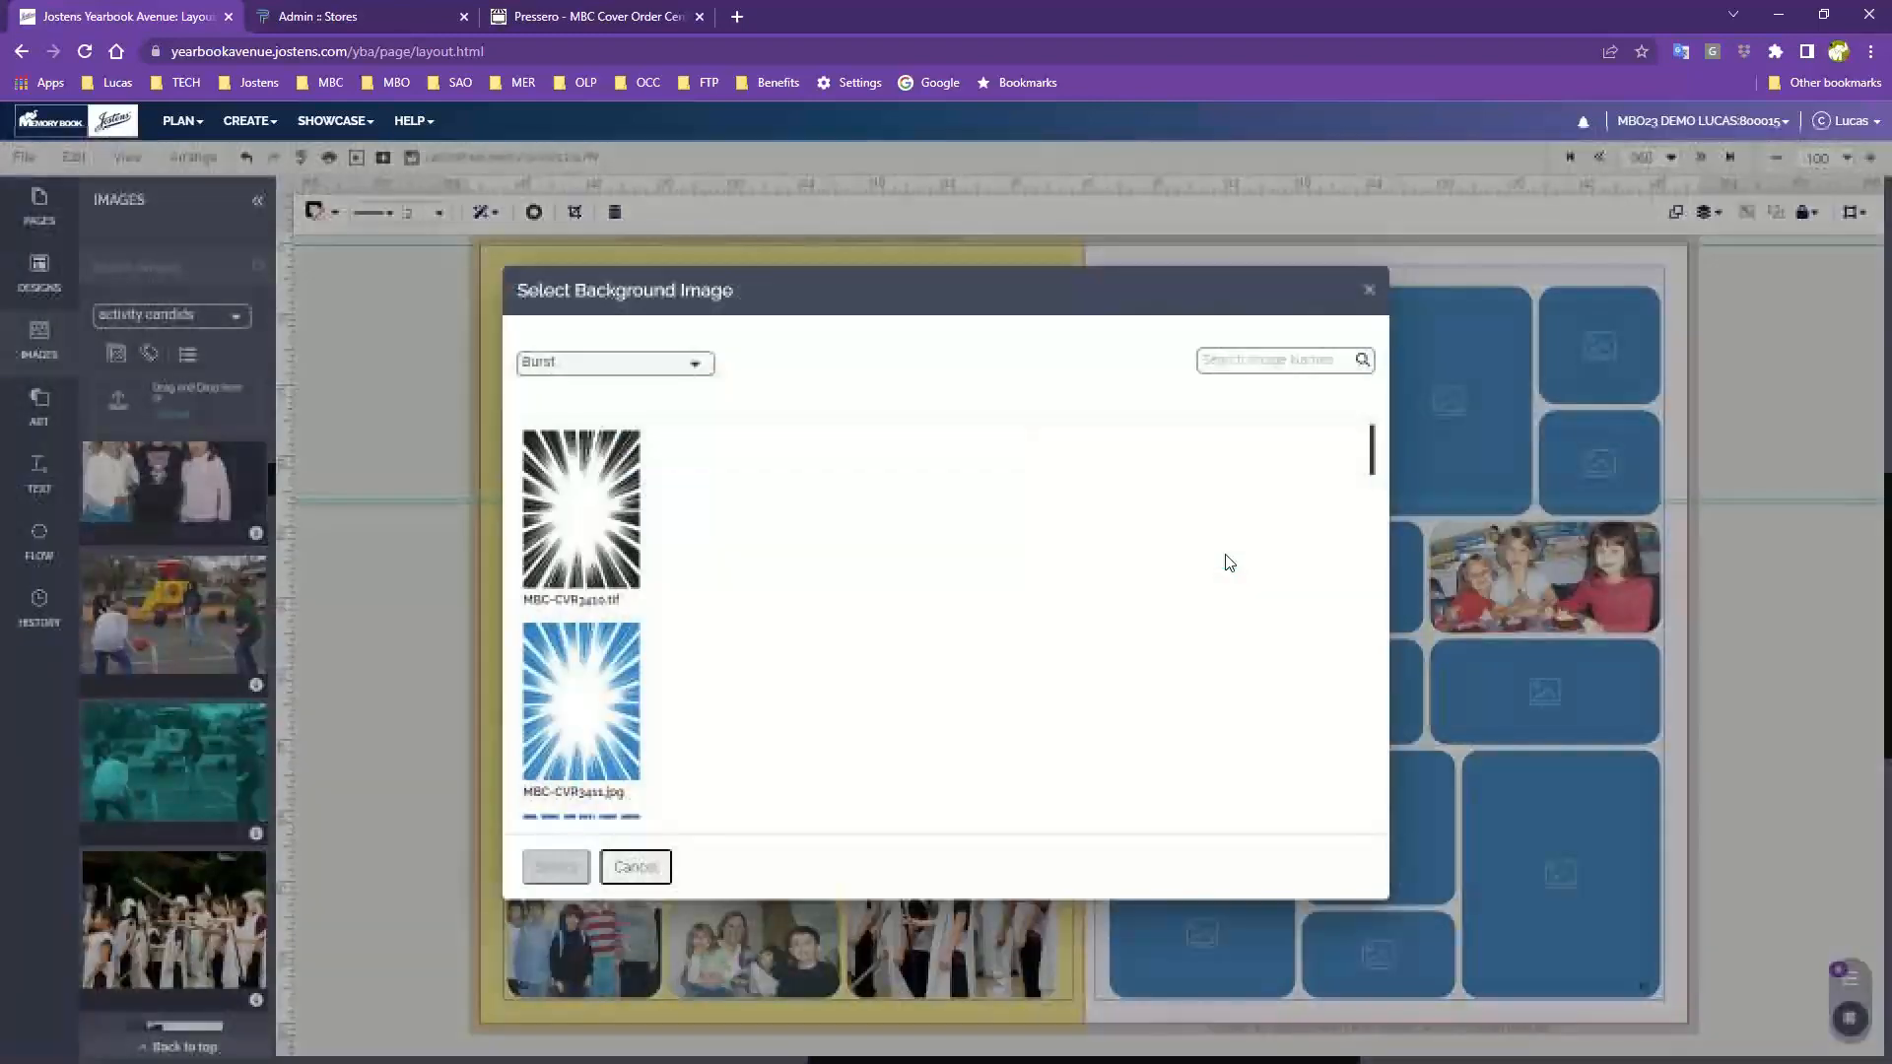
left_click(693, 370)
scroll(691, 378, "up", 4)
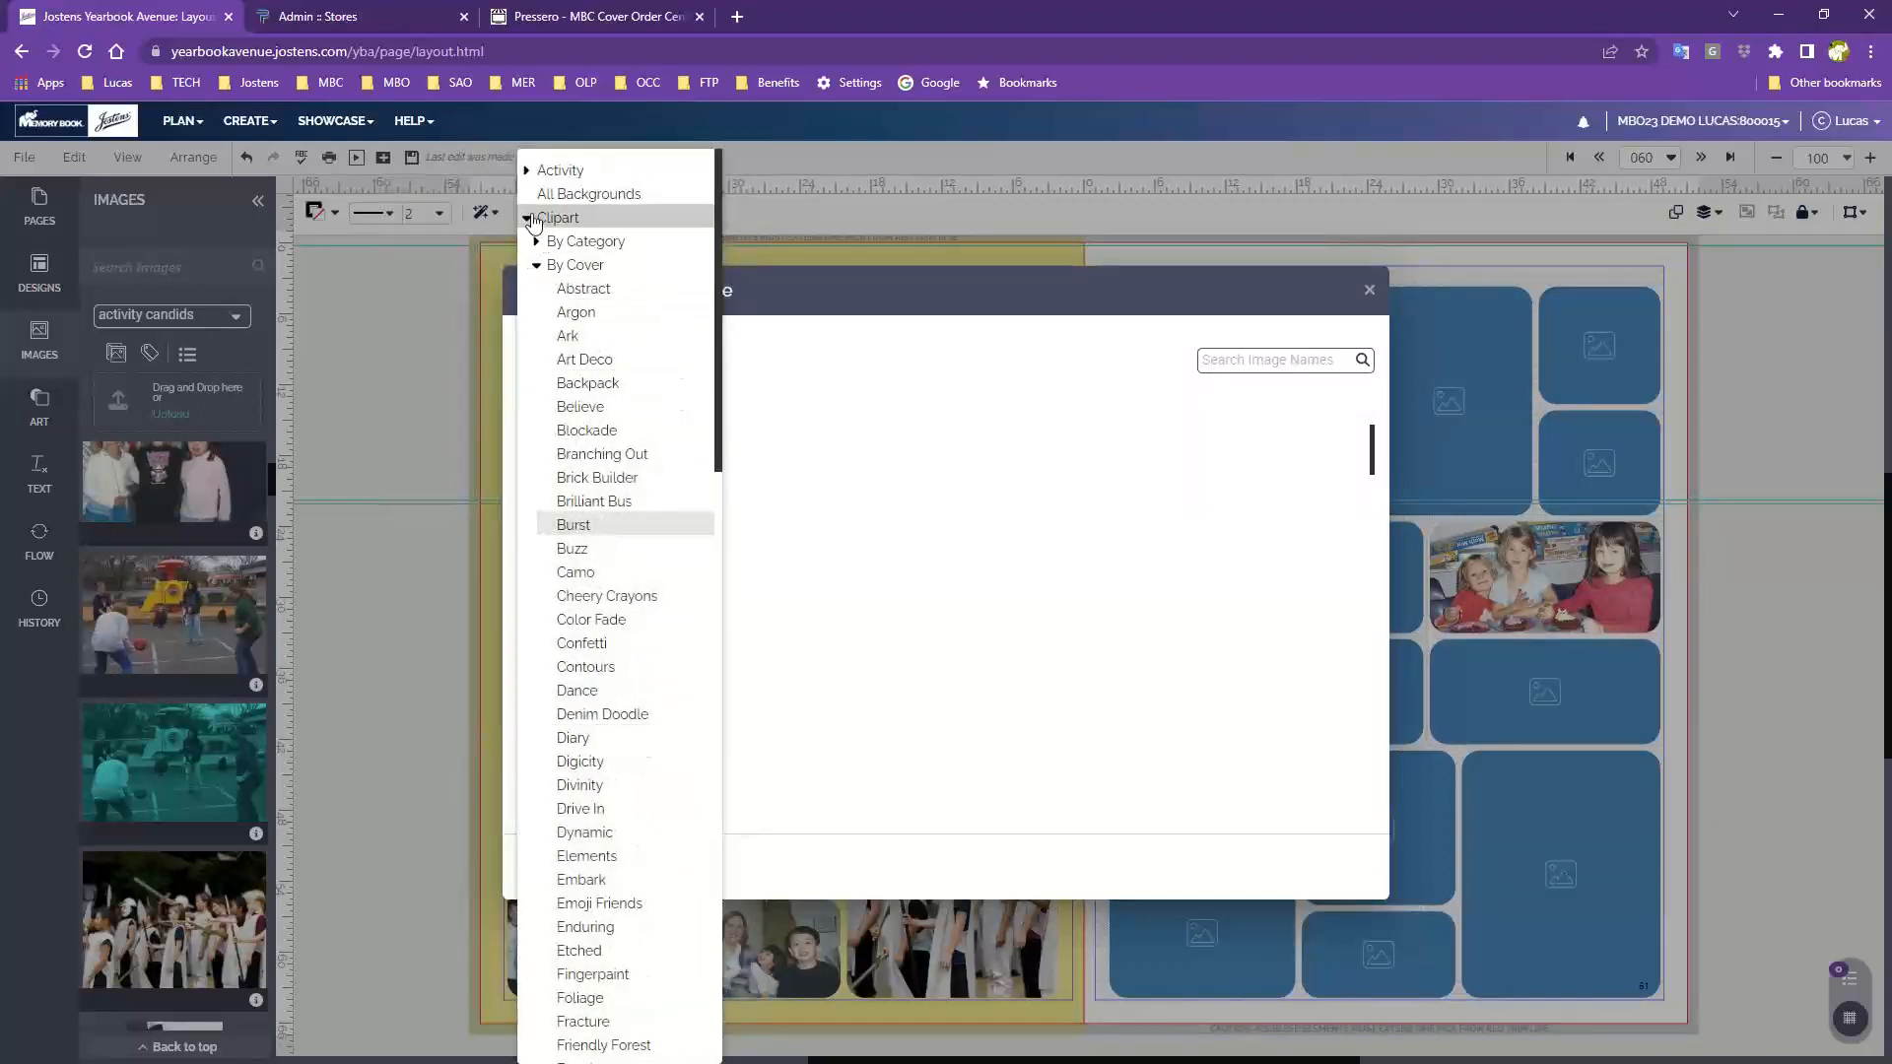
left_click(529, 219)
left_click(603, 373)
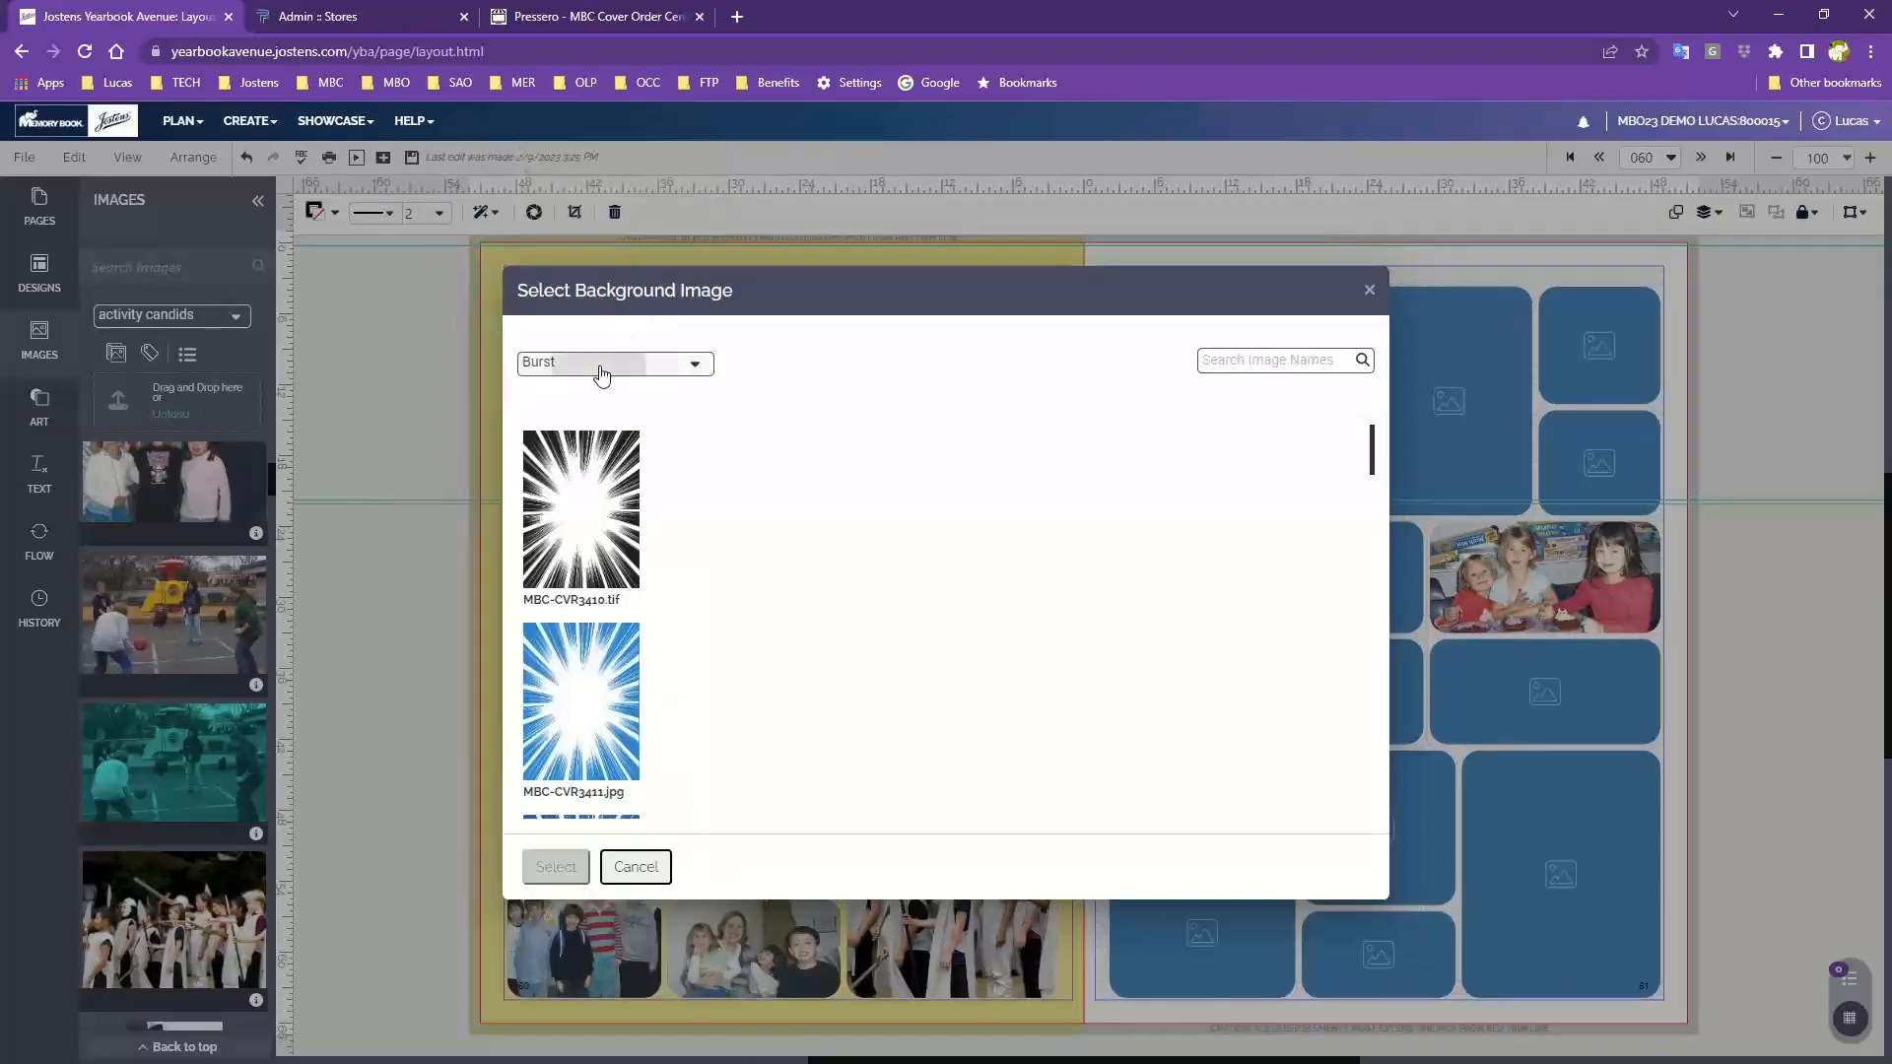
left_click(600, 371)
scroll(595, 315, "up", 3)
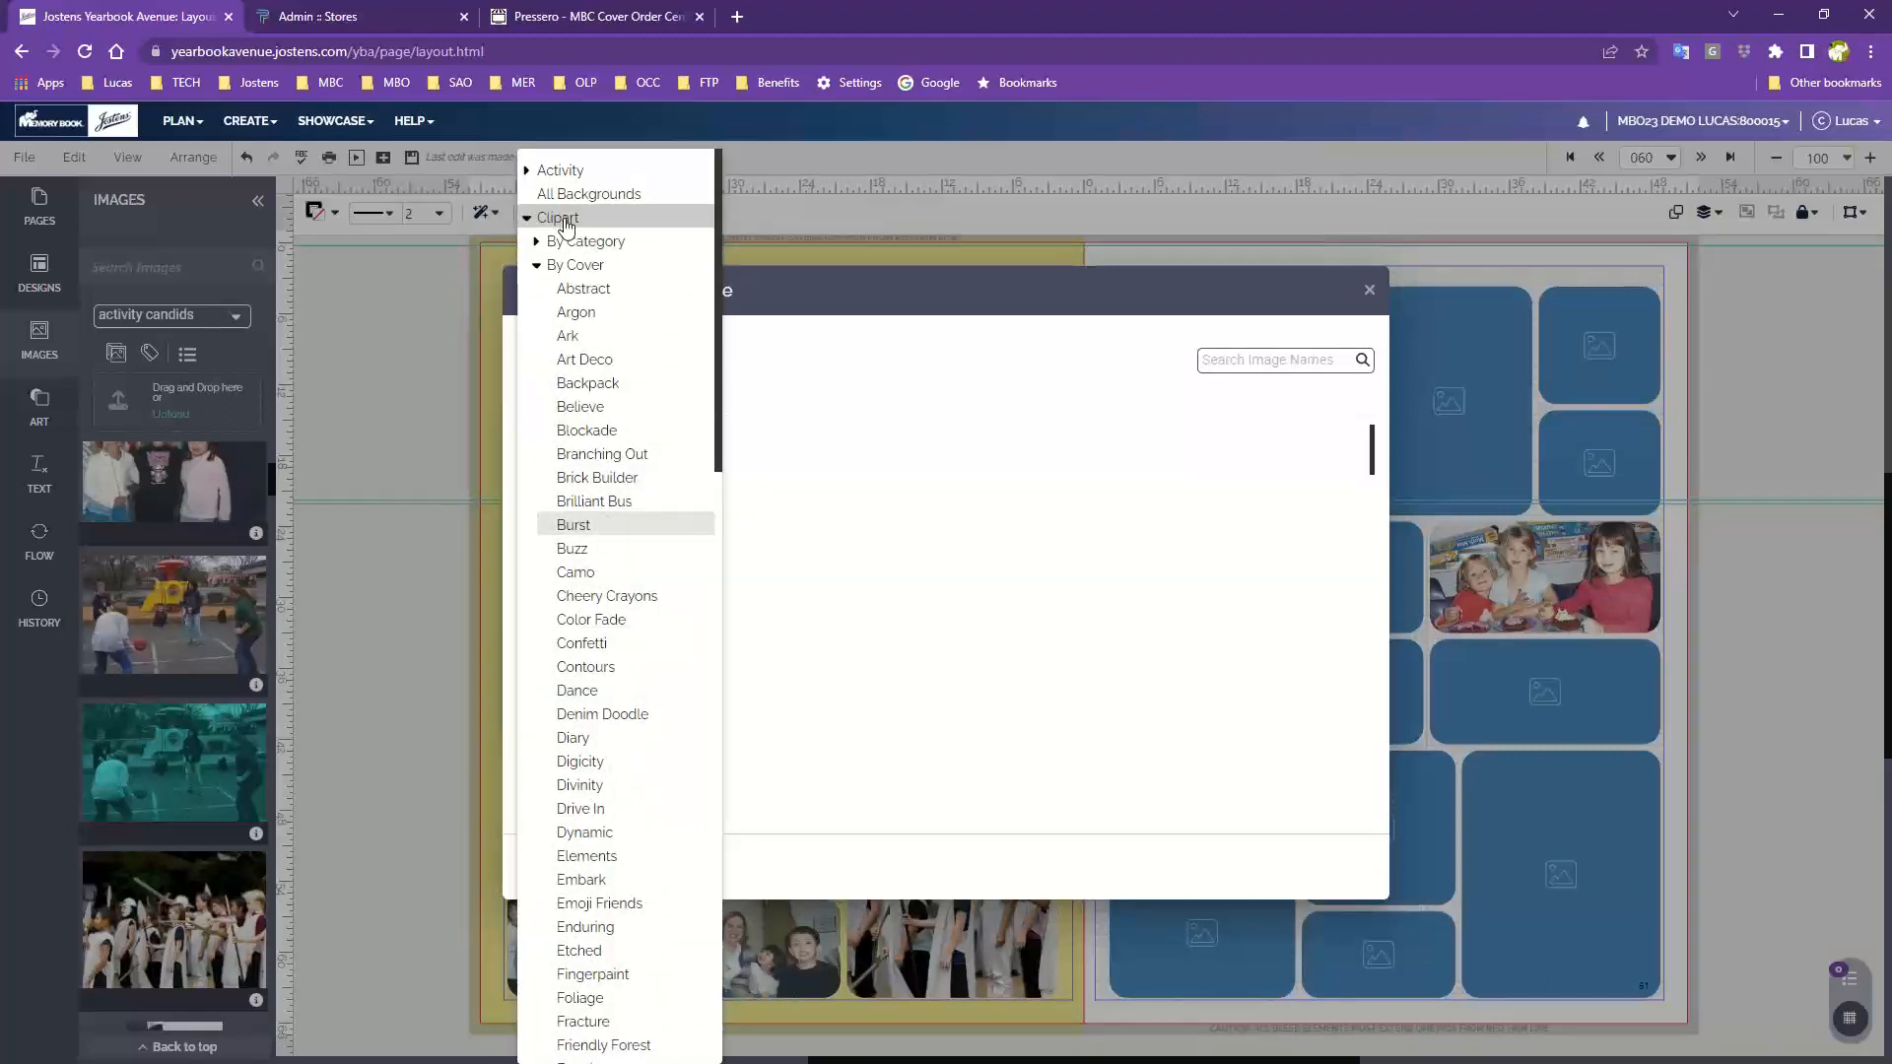
left_click(529, 218)
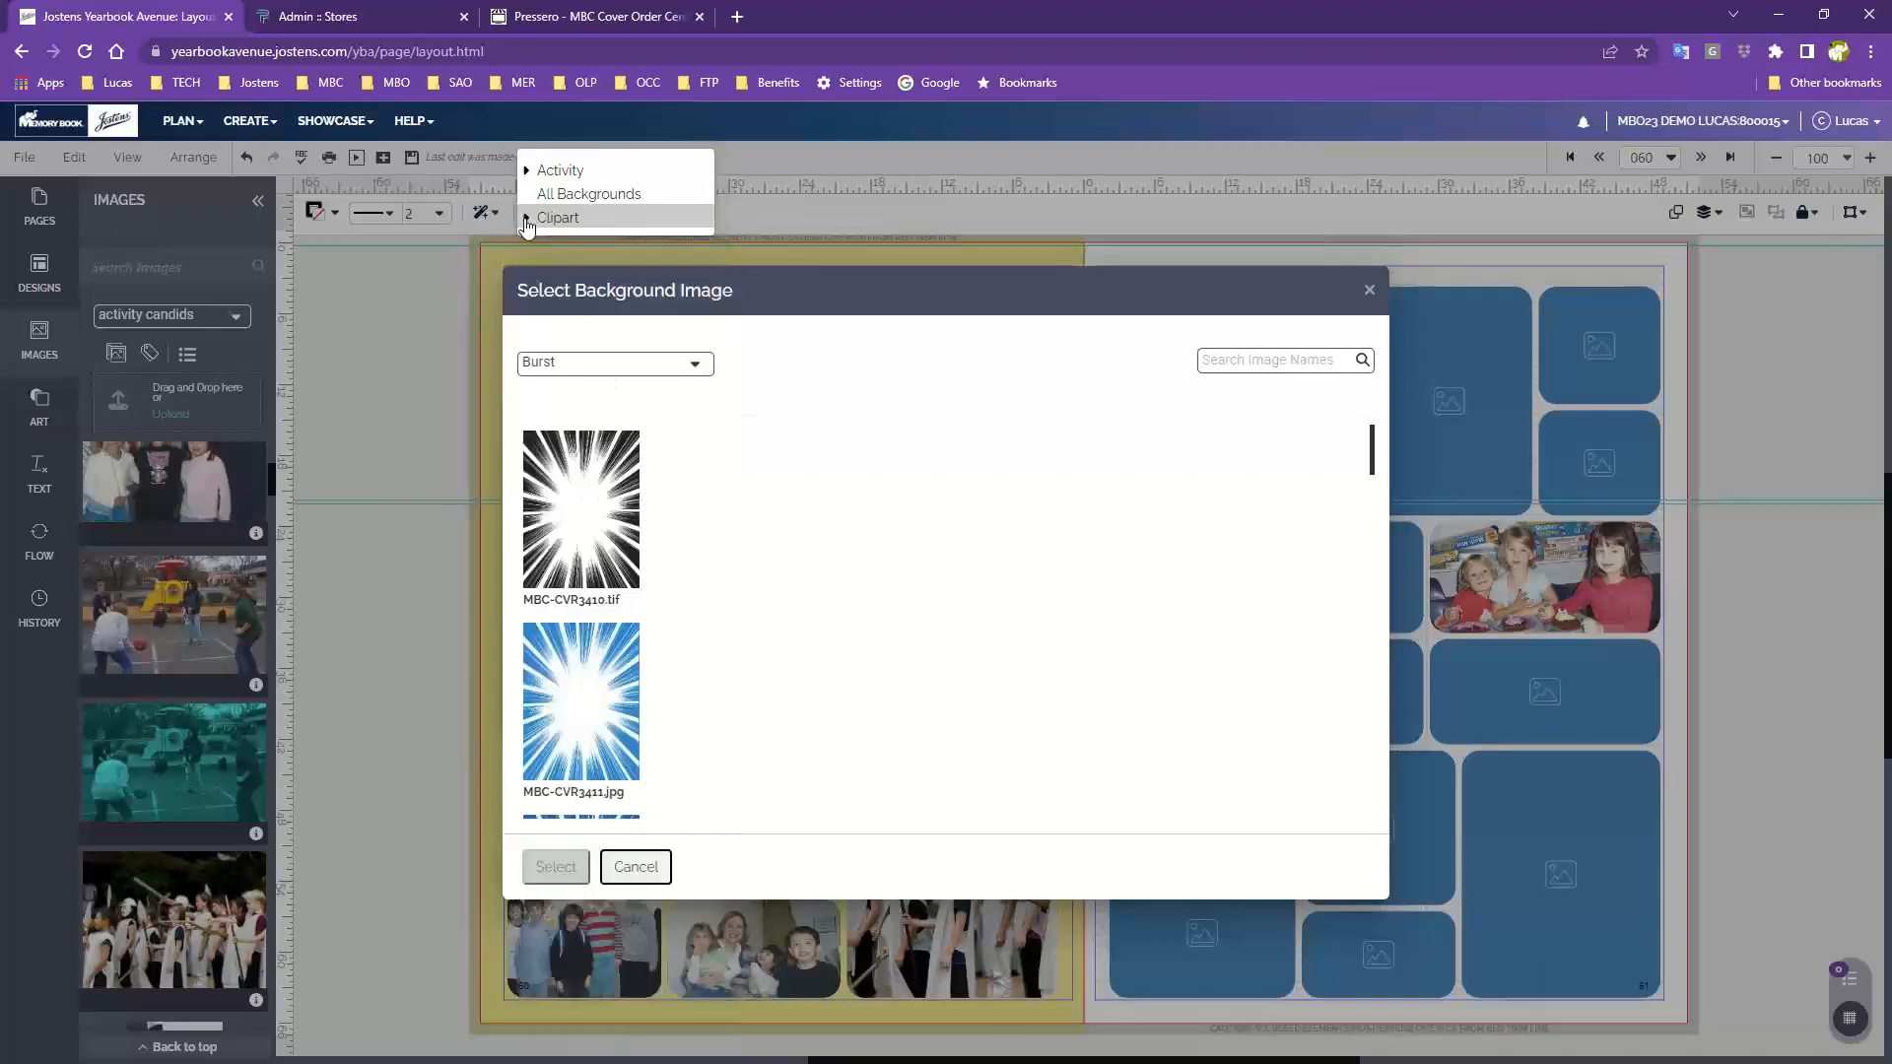
left_click(538, 221)
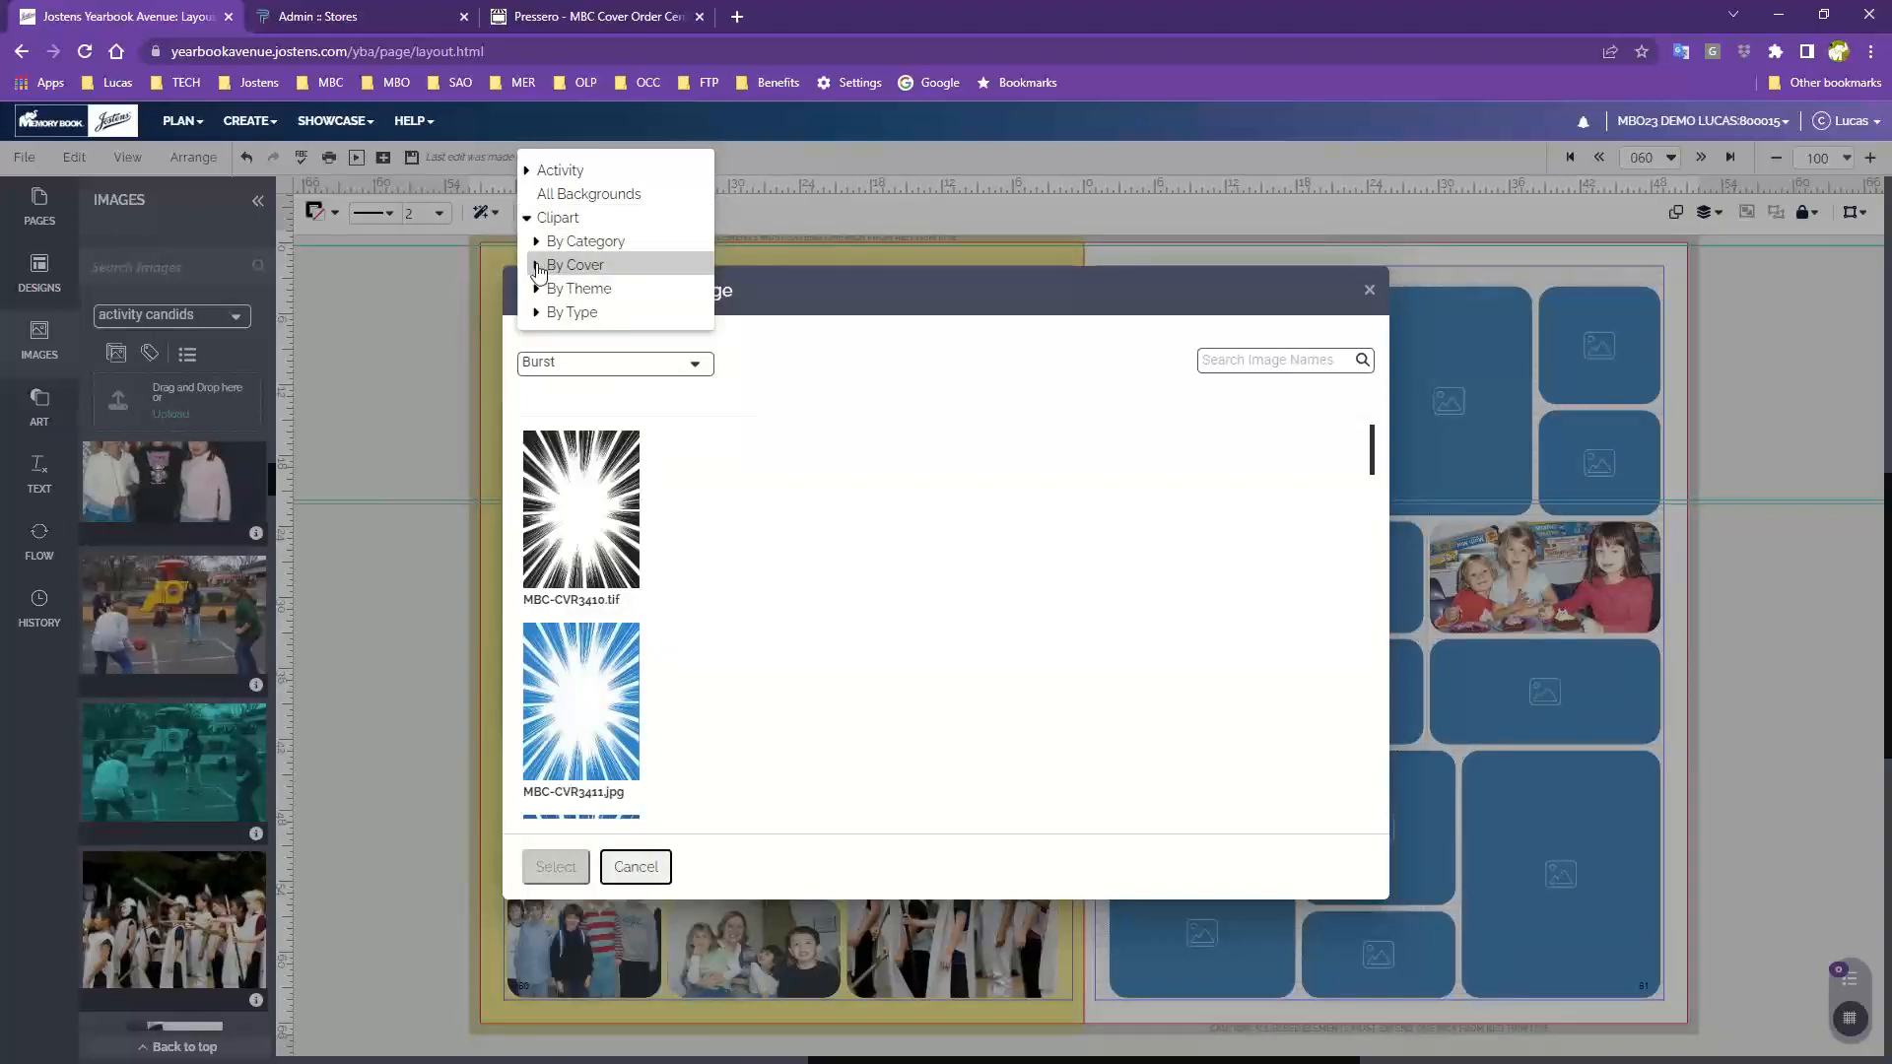
left_click(537, 266)
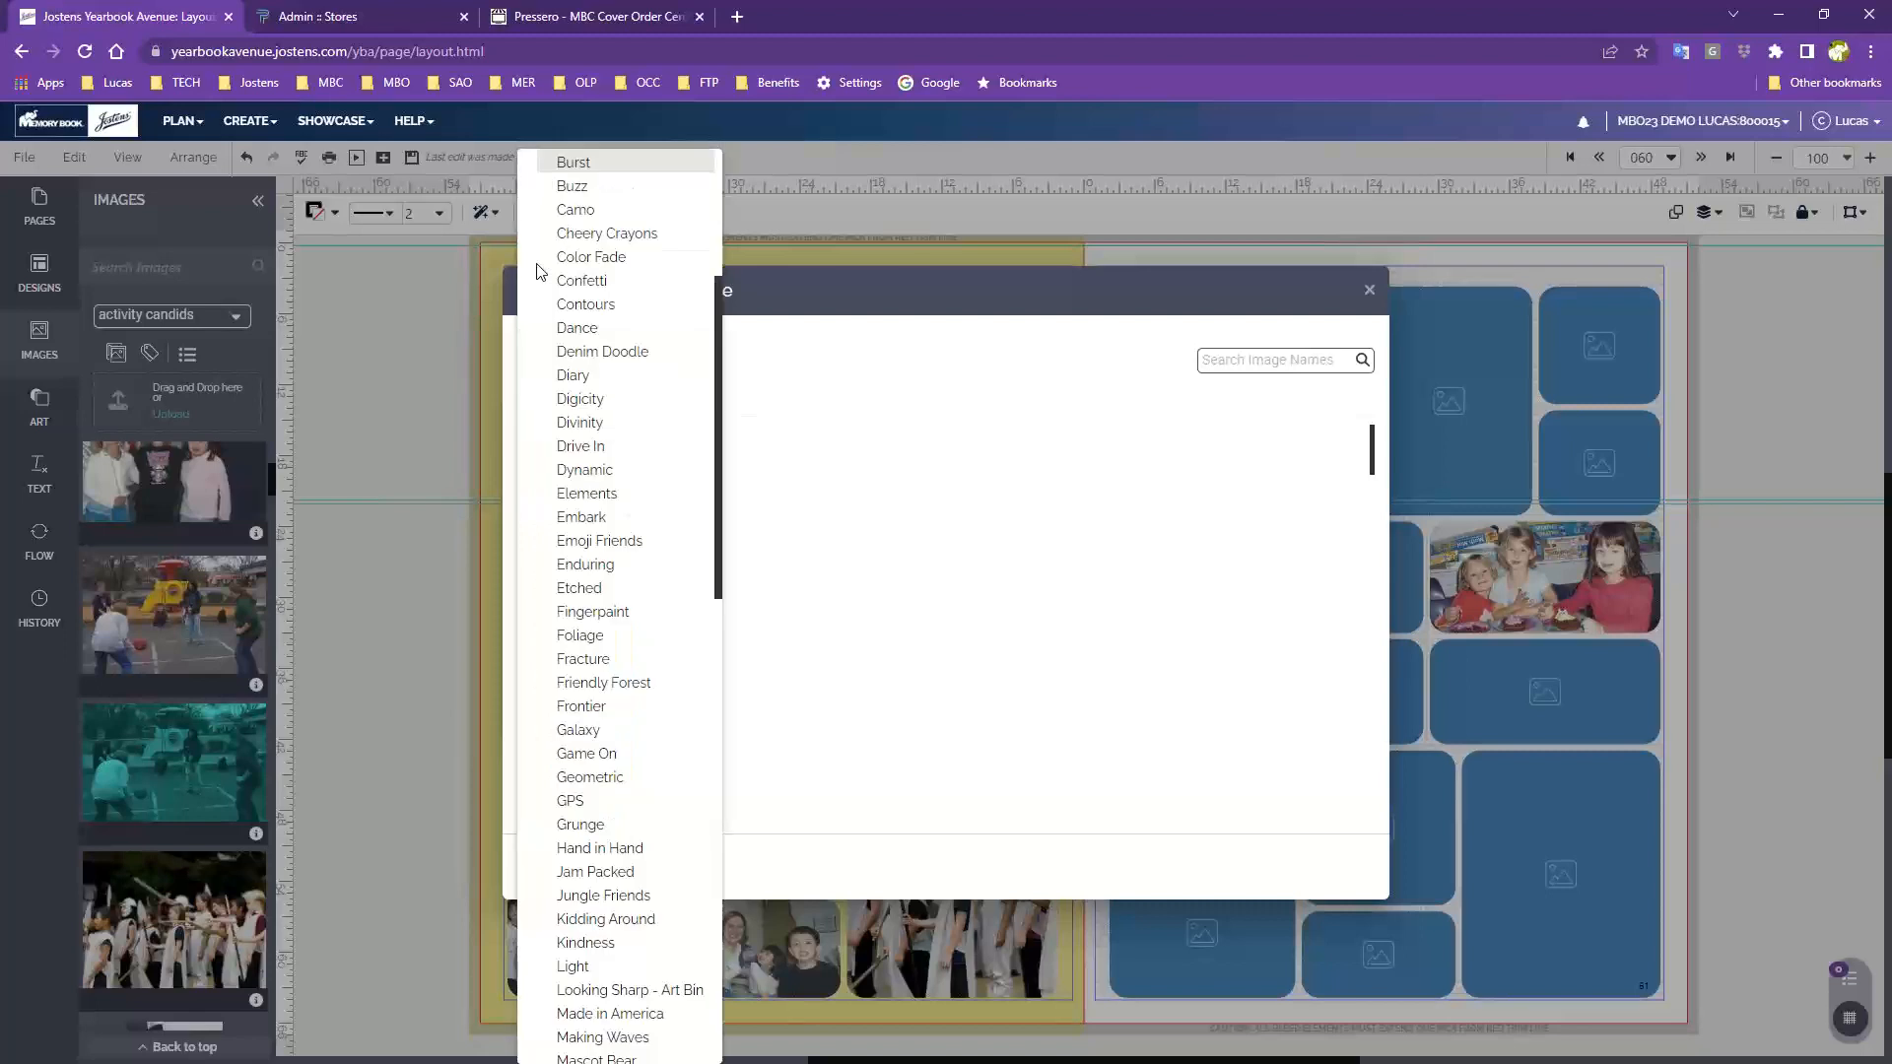
left_click(574, 379)
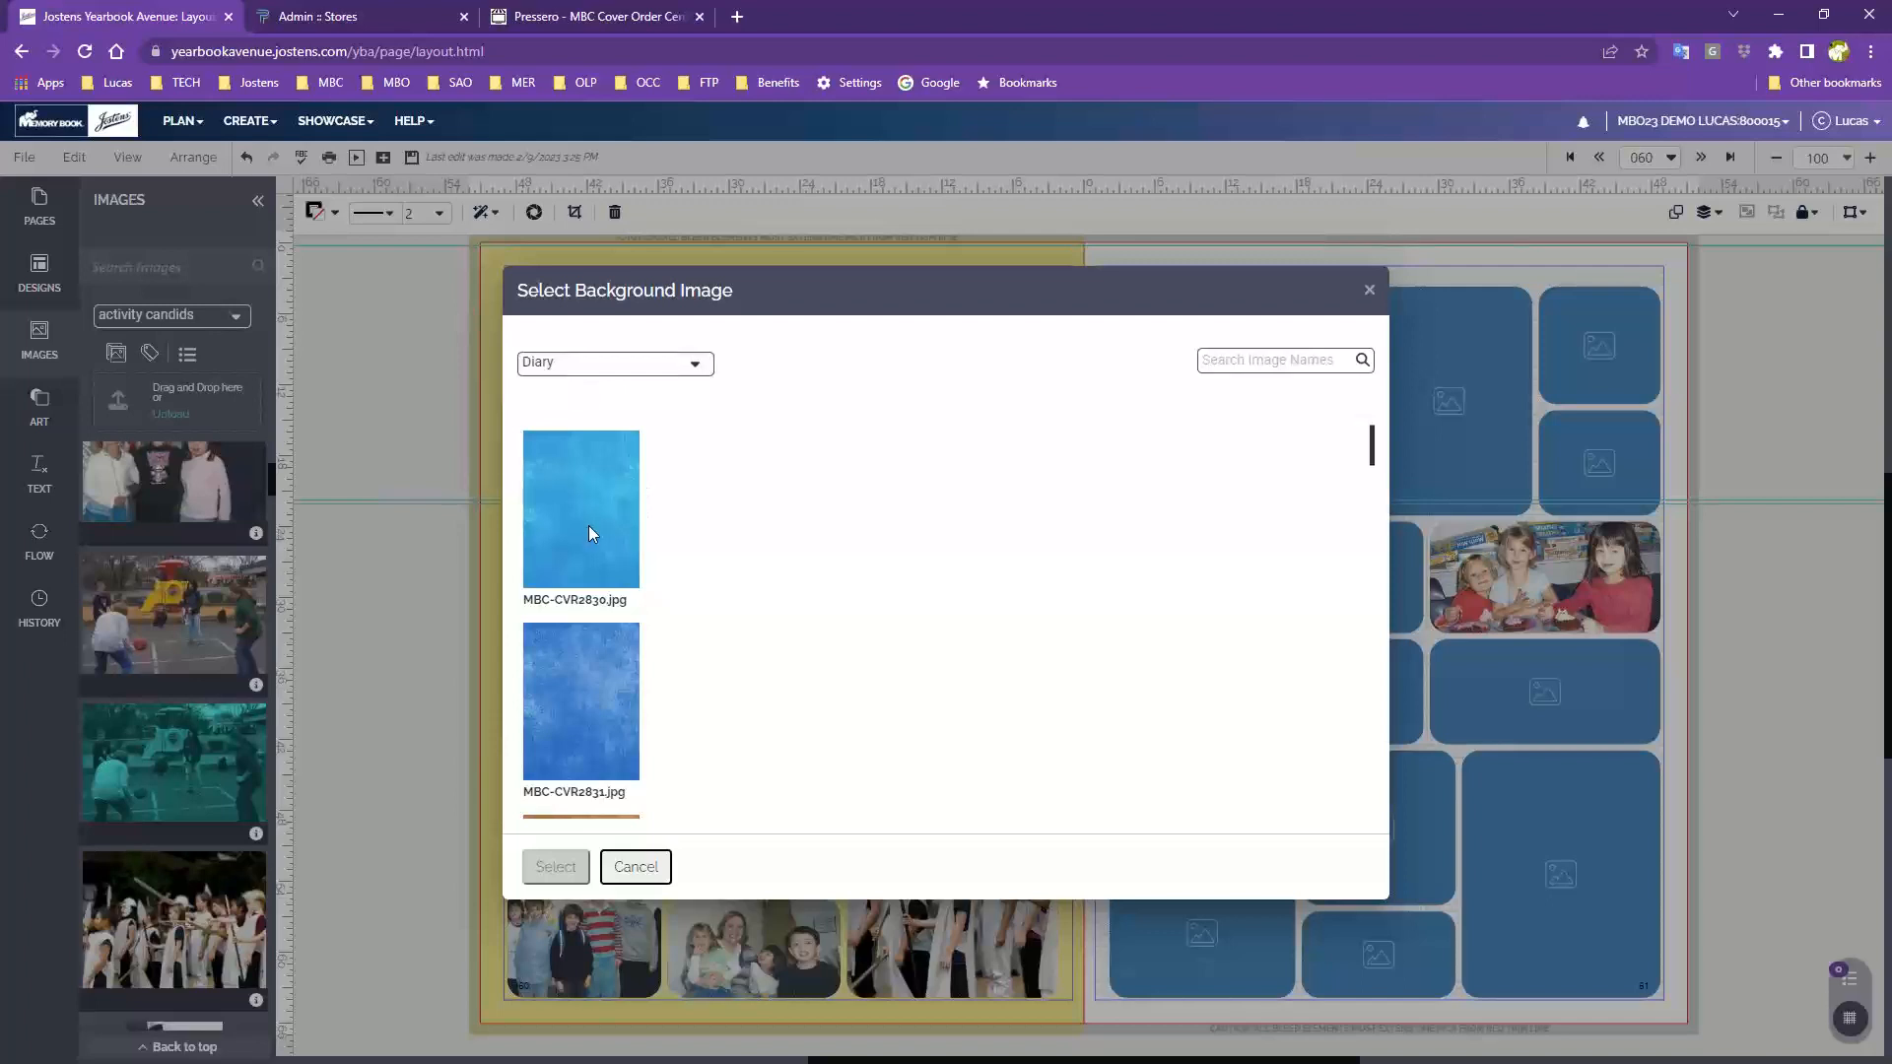
Select the yellow MBC-CVR2840.jpg image as the left page's background
scroll(588, 526, "down", 9)
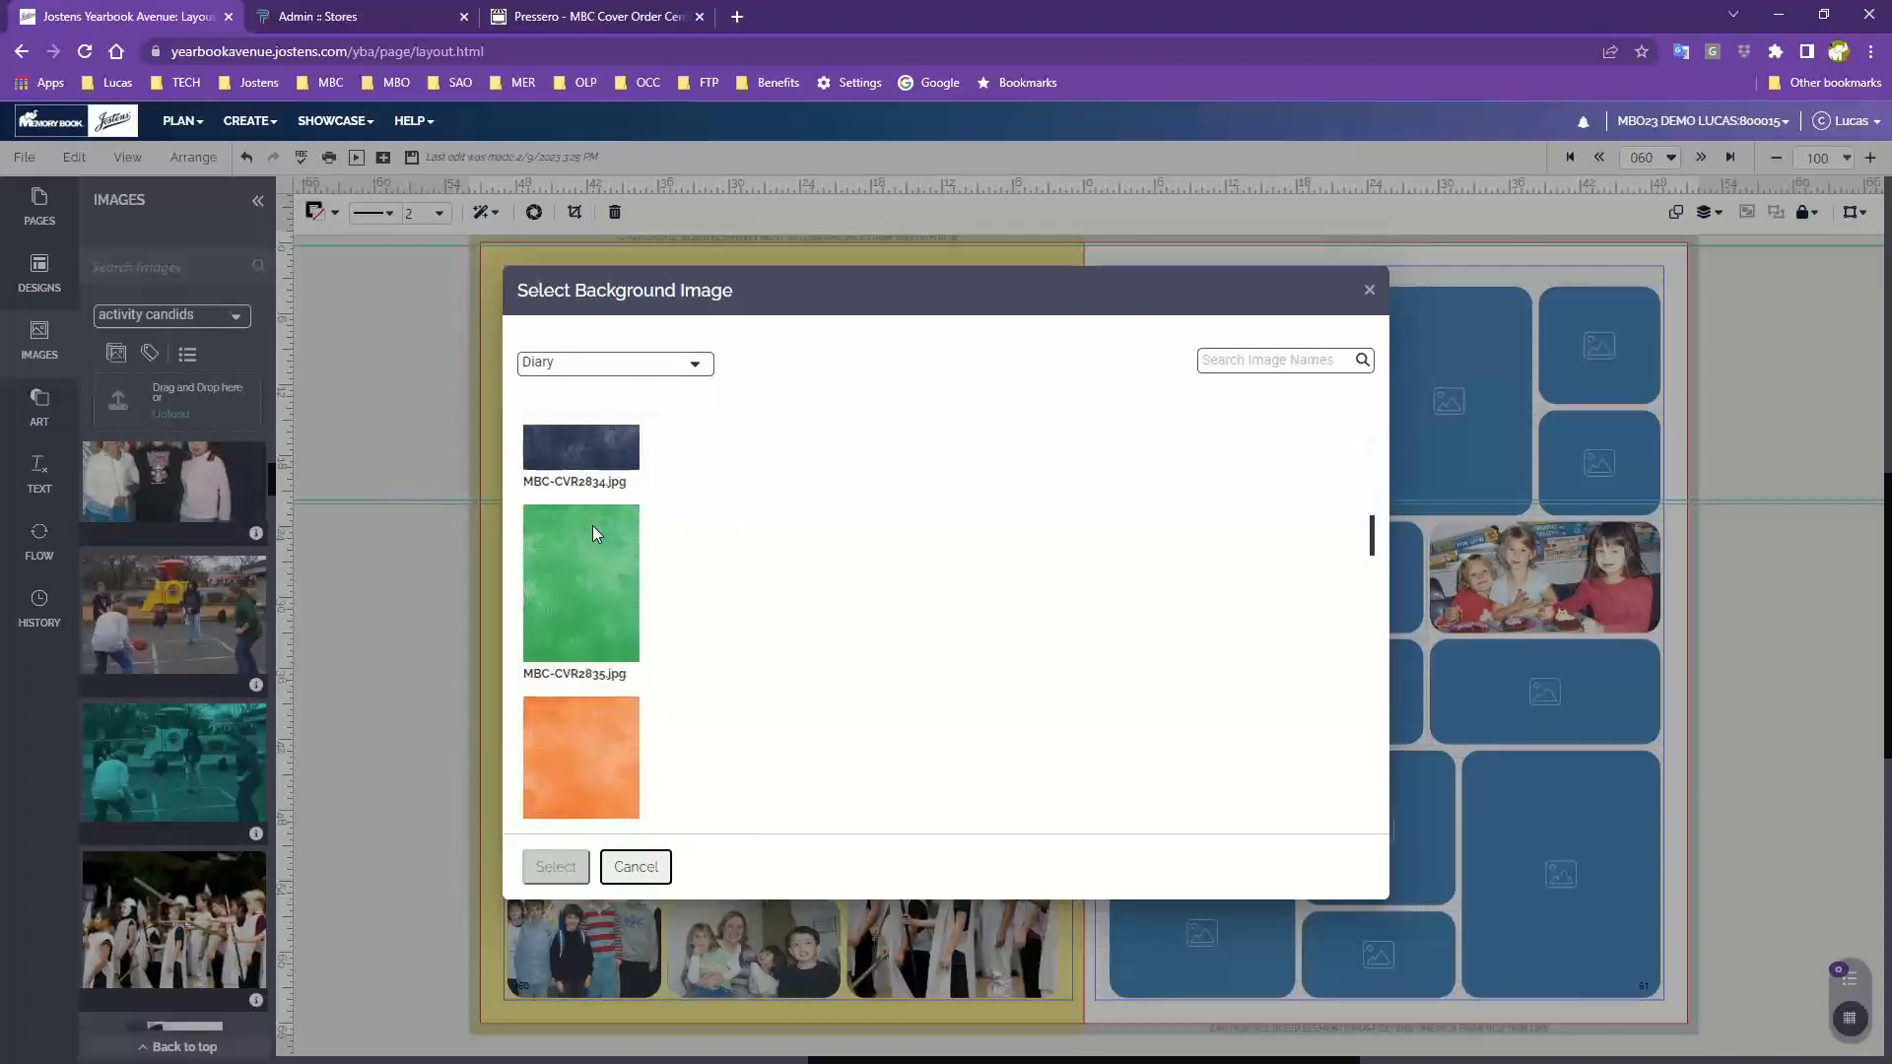
scroll(593, 533, "down", 10)
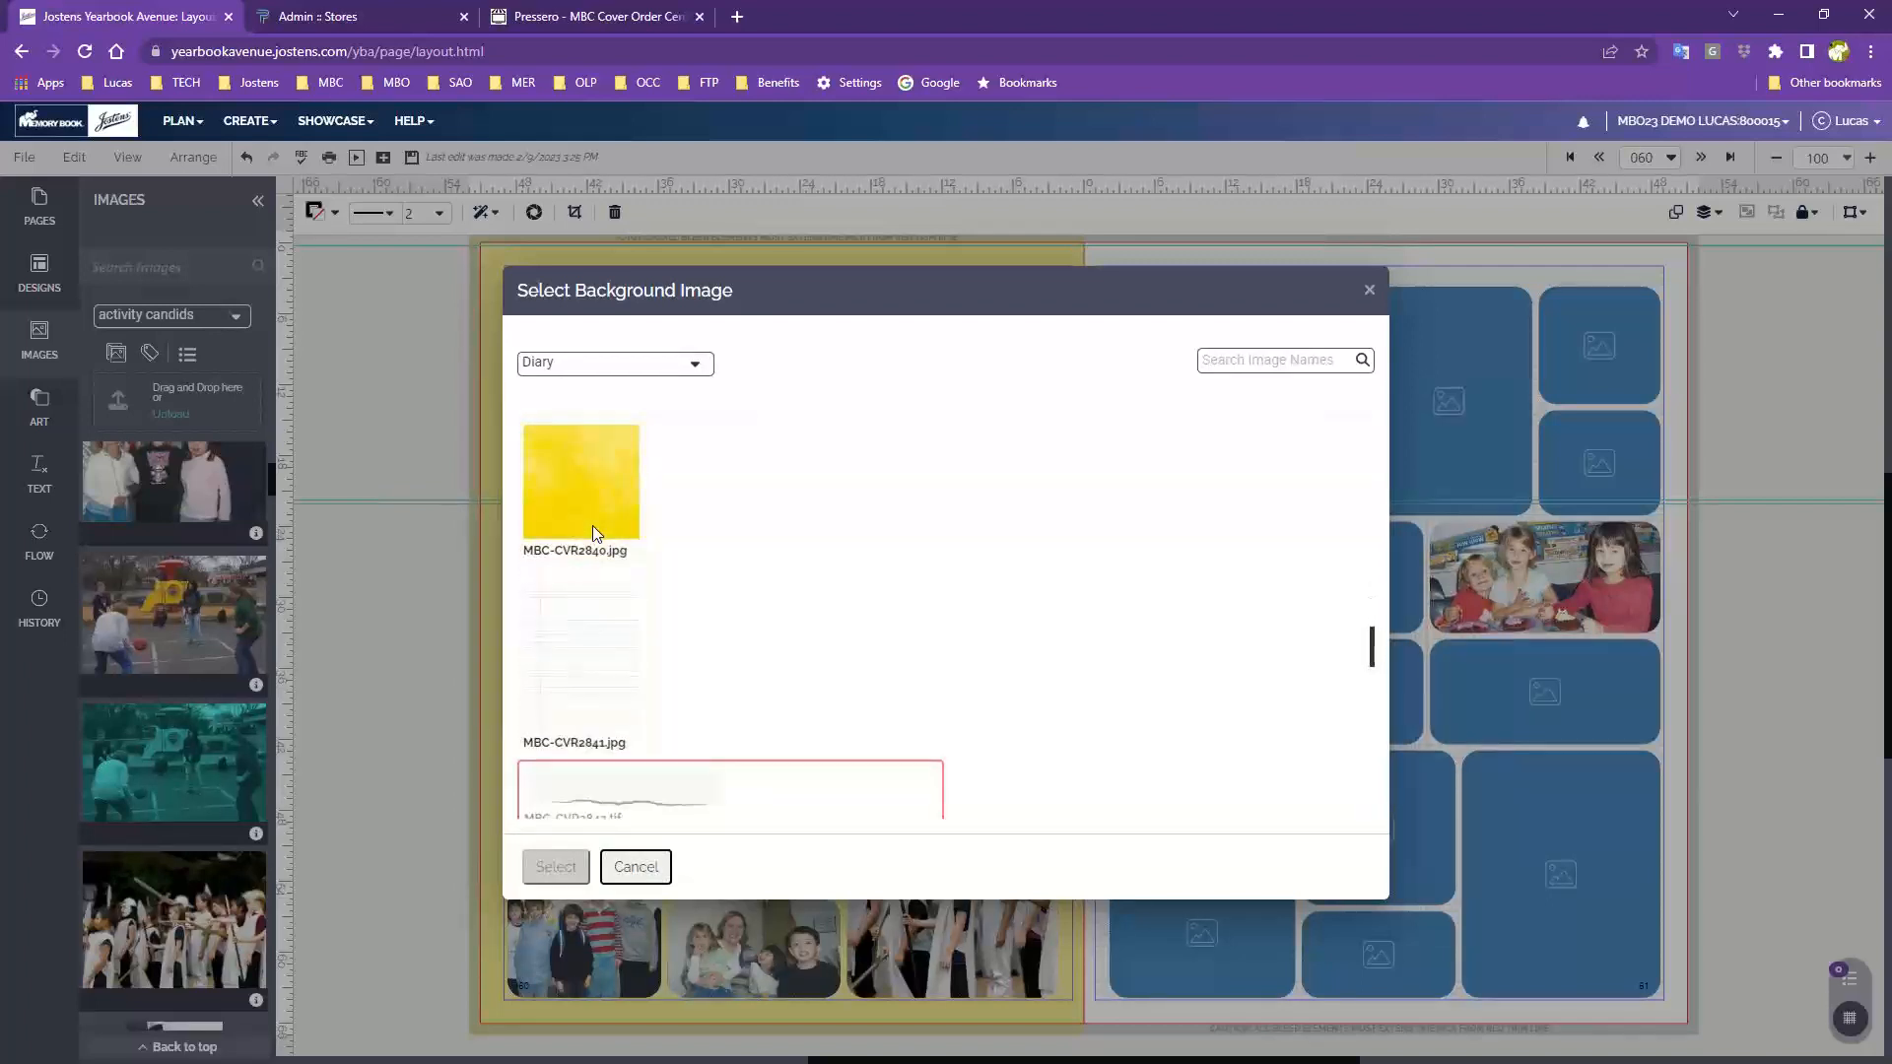
scroll(593, 522, "up", 1)
left_click(607, 526)
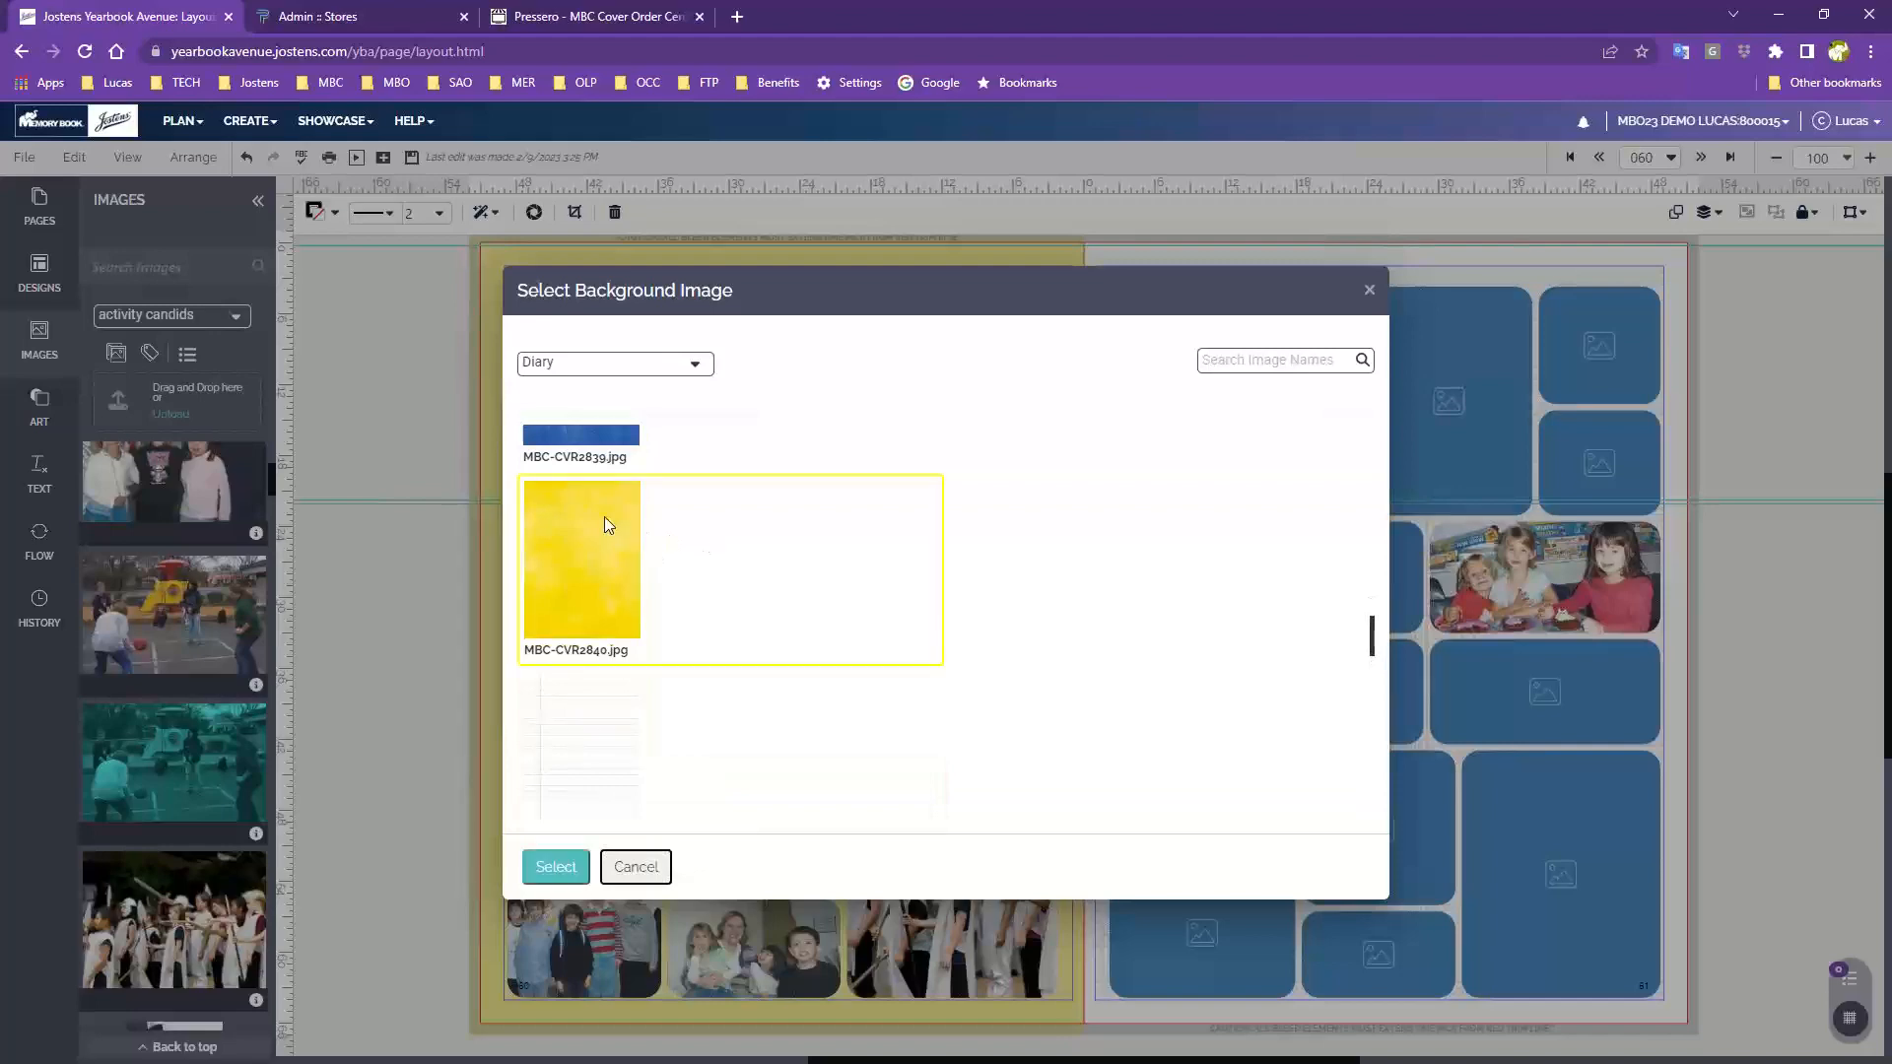
left_click(555, 869)
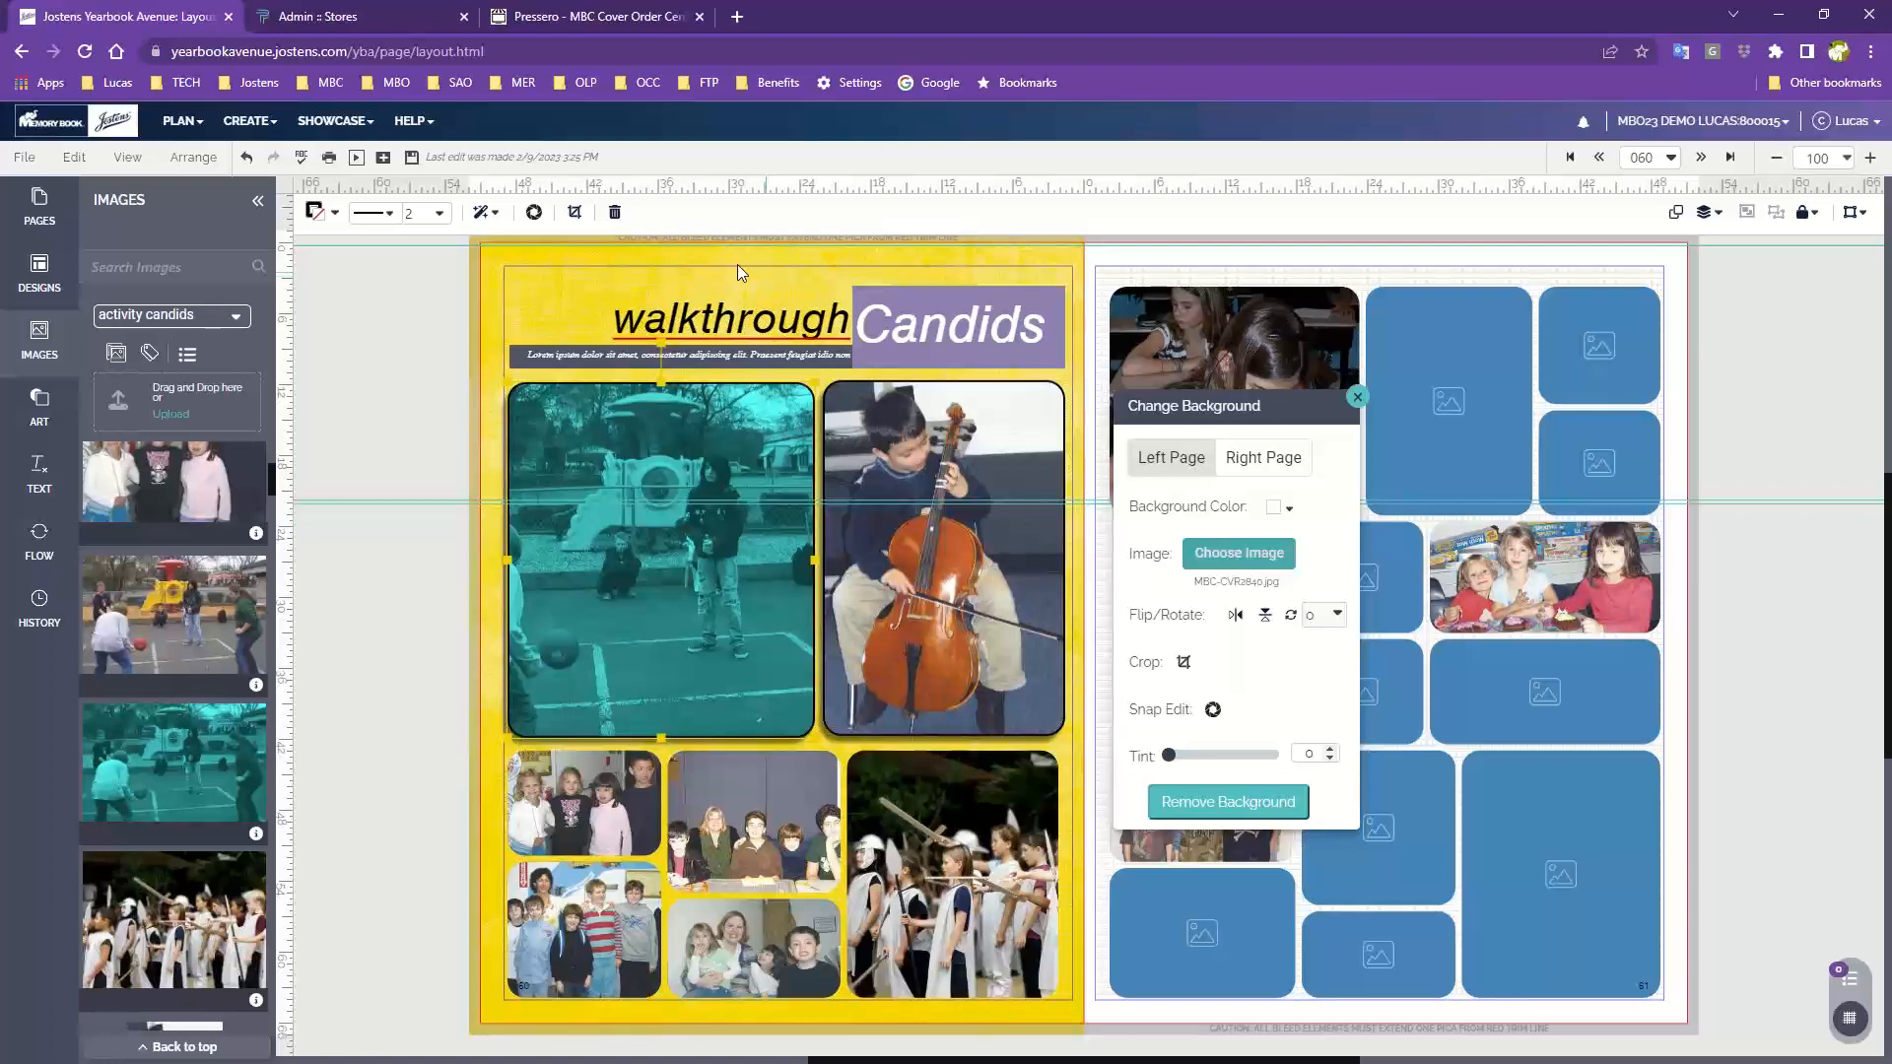
Open the Art clipart library and switch its category to Diary
left_click(31, 406)
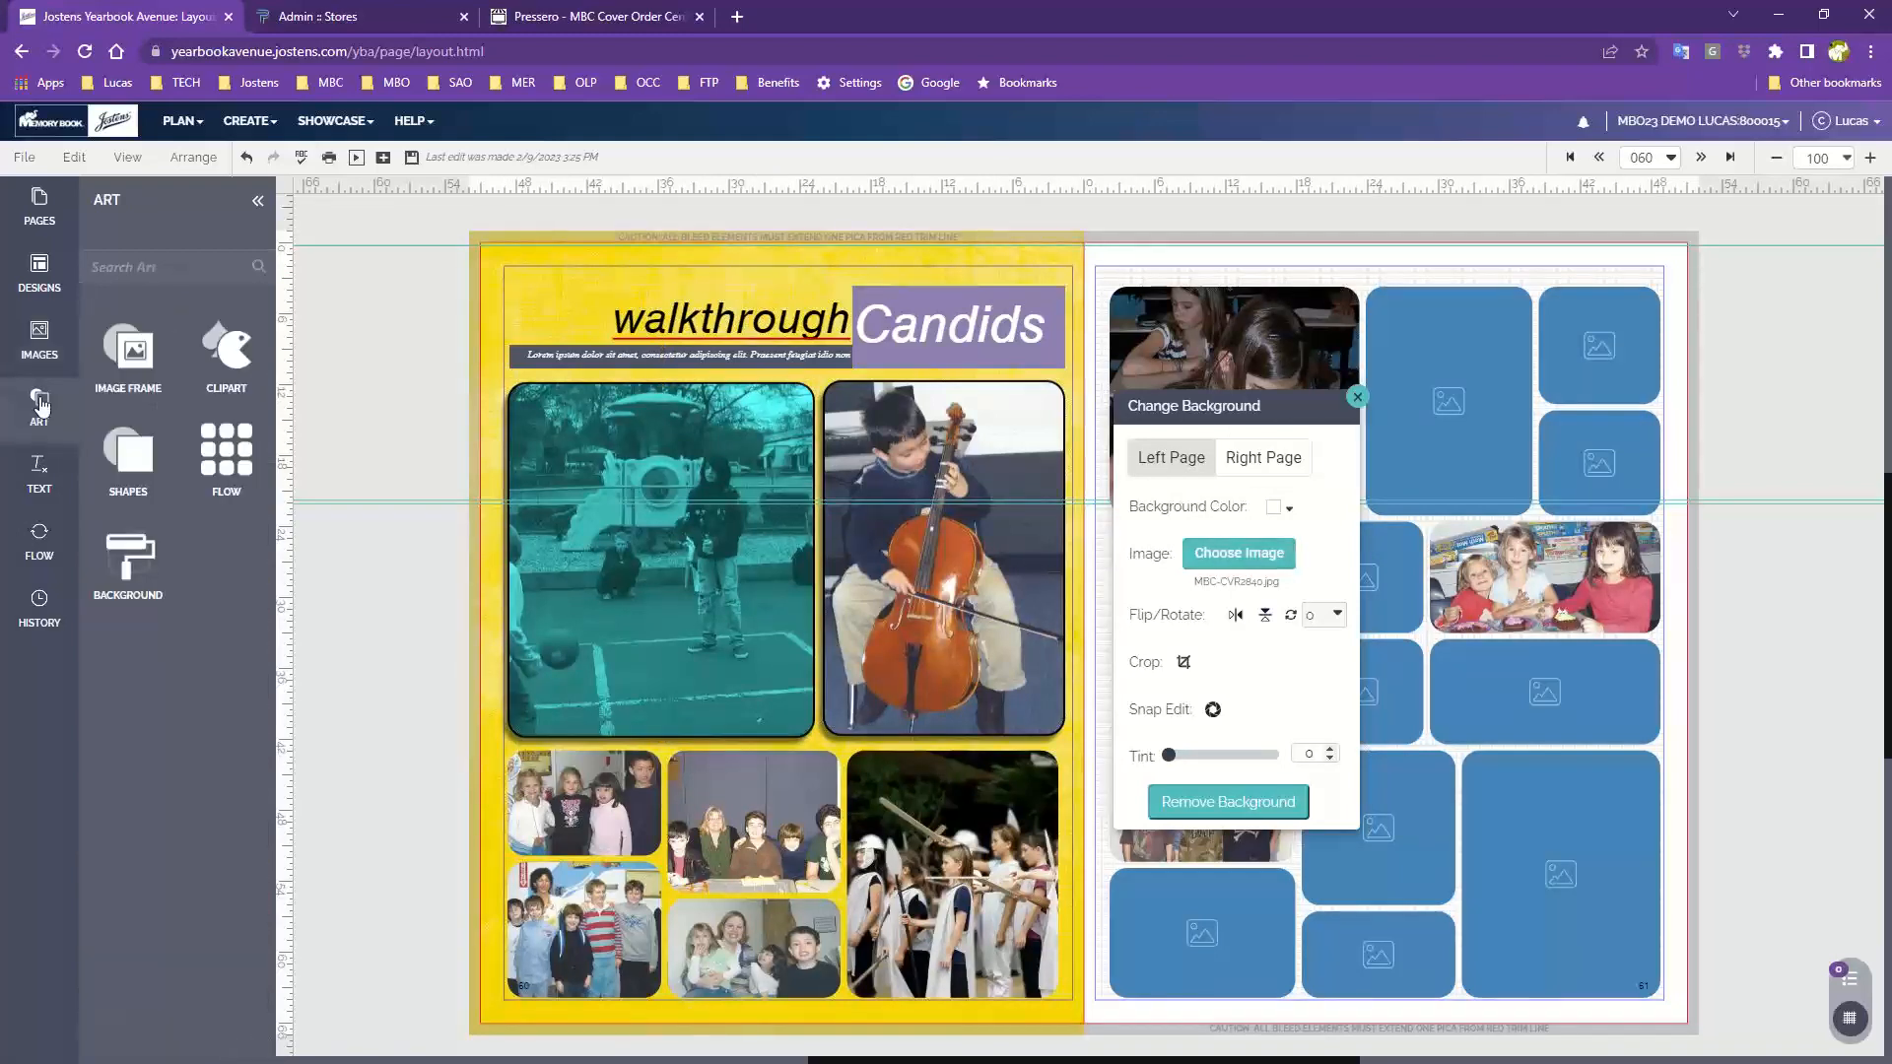
left_click(230, 350)
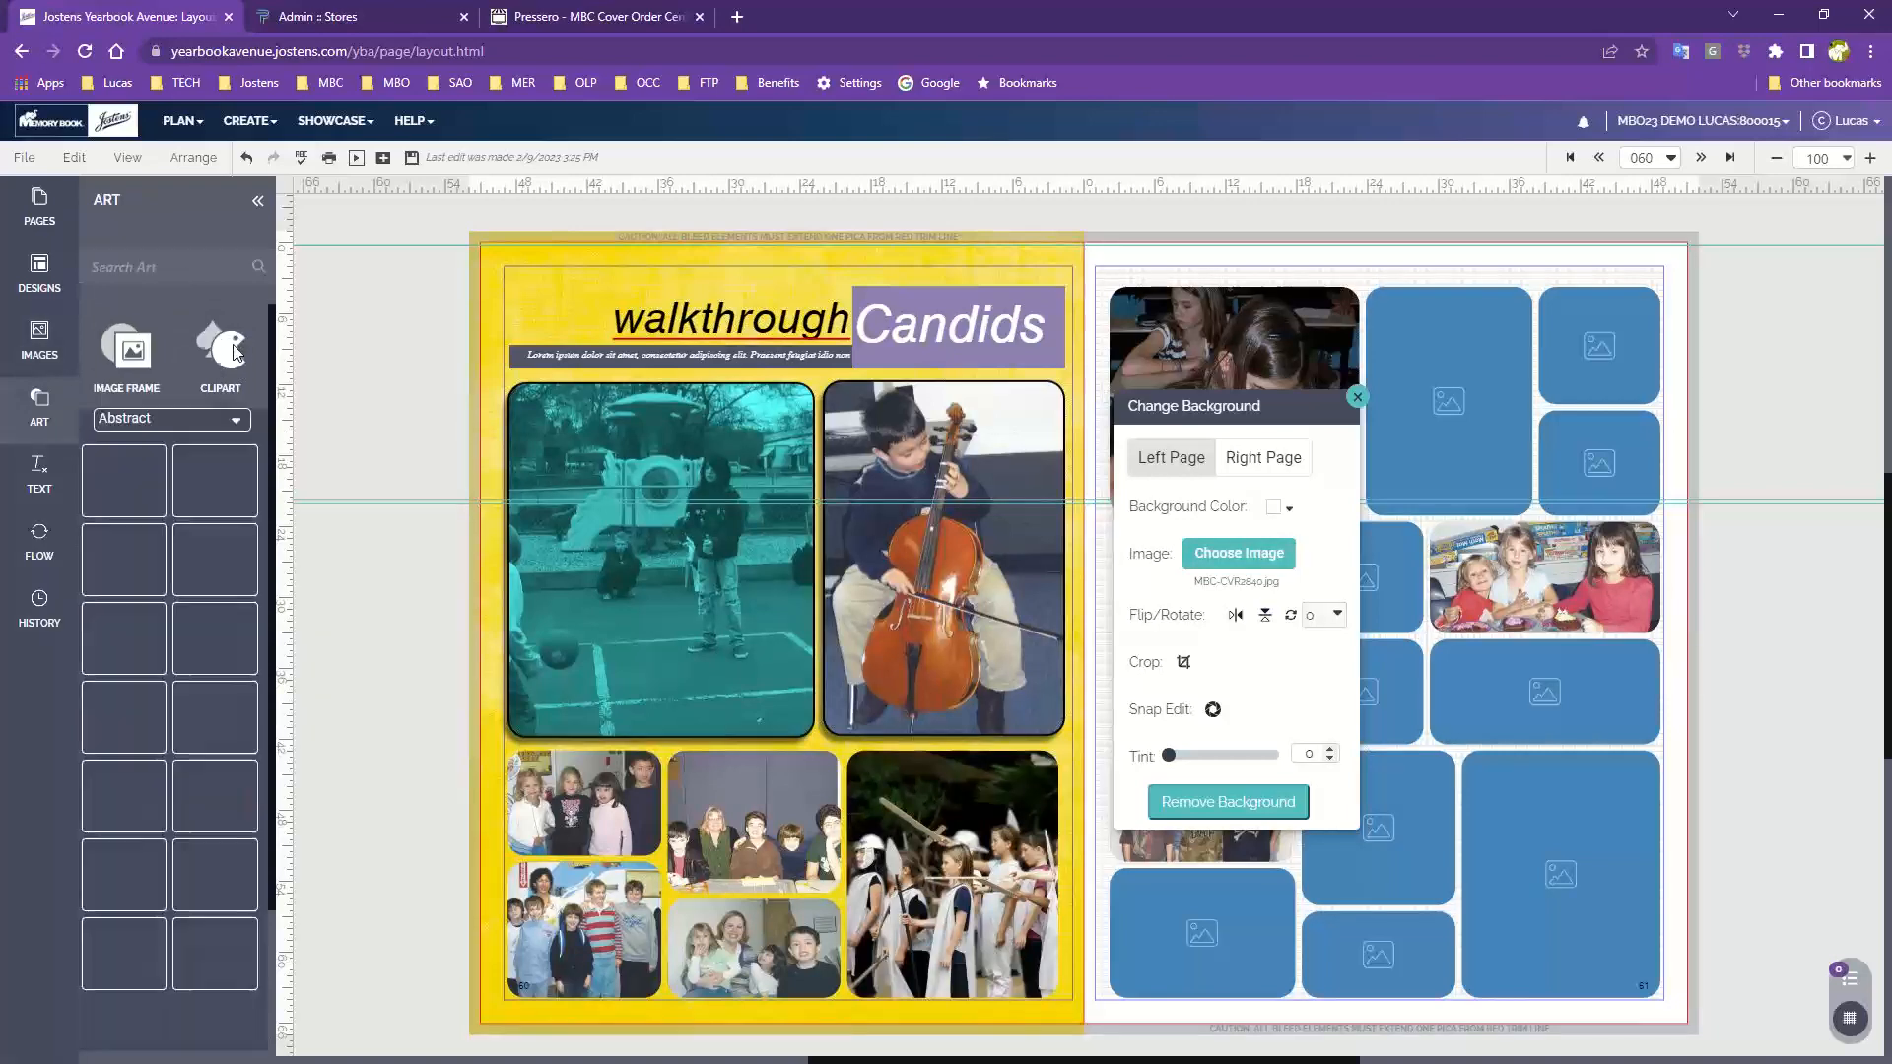
left_click(210, 431)
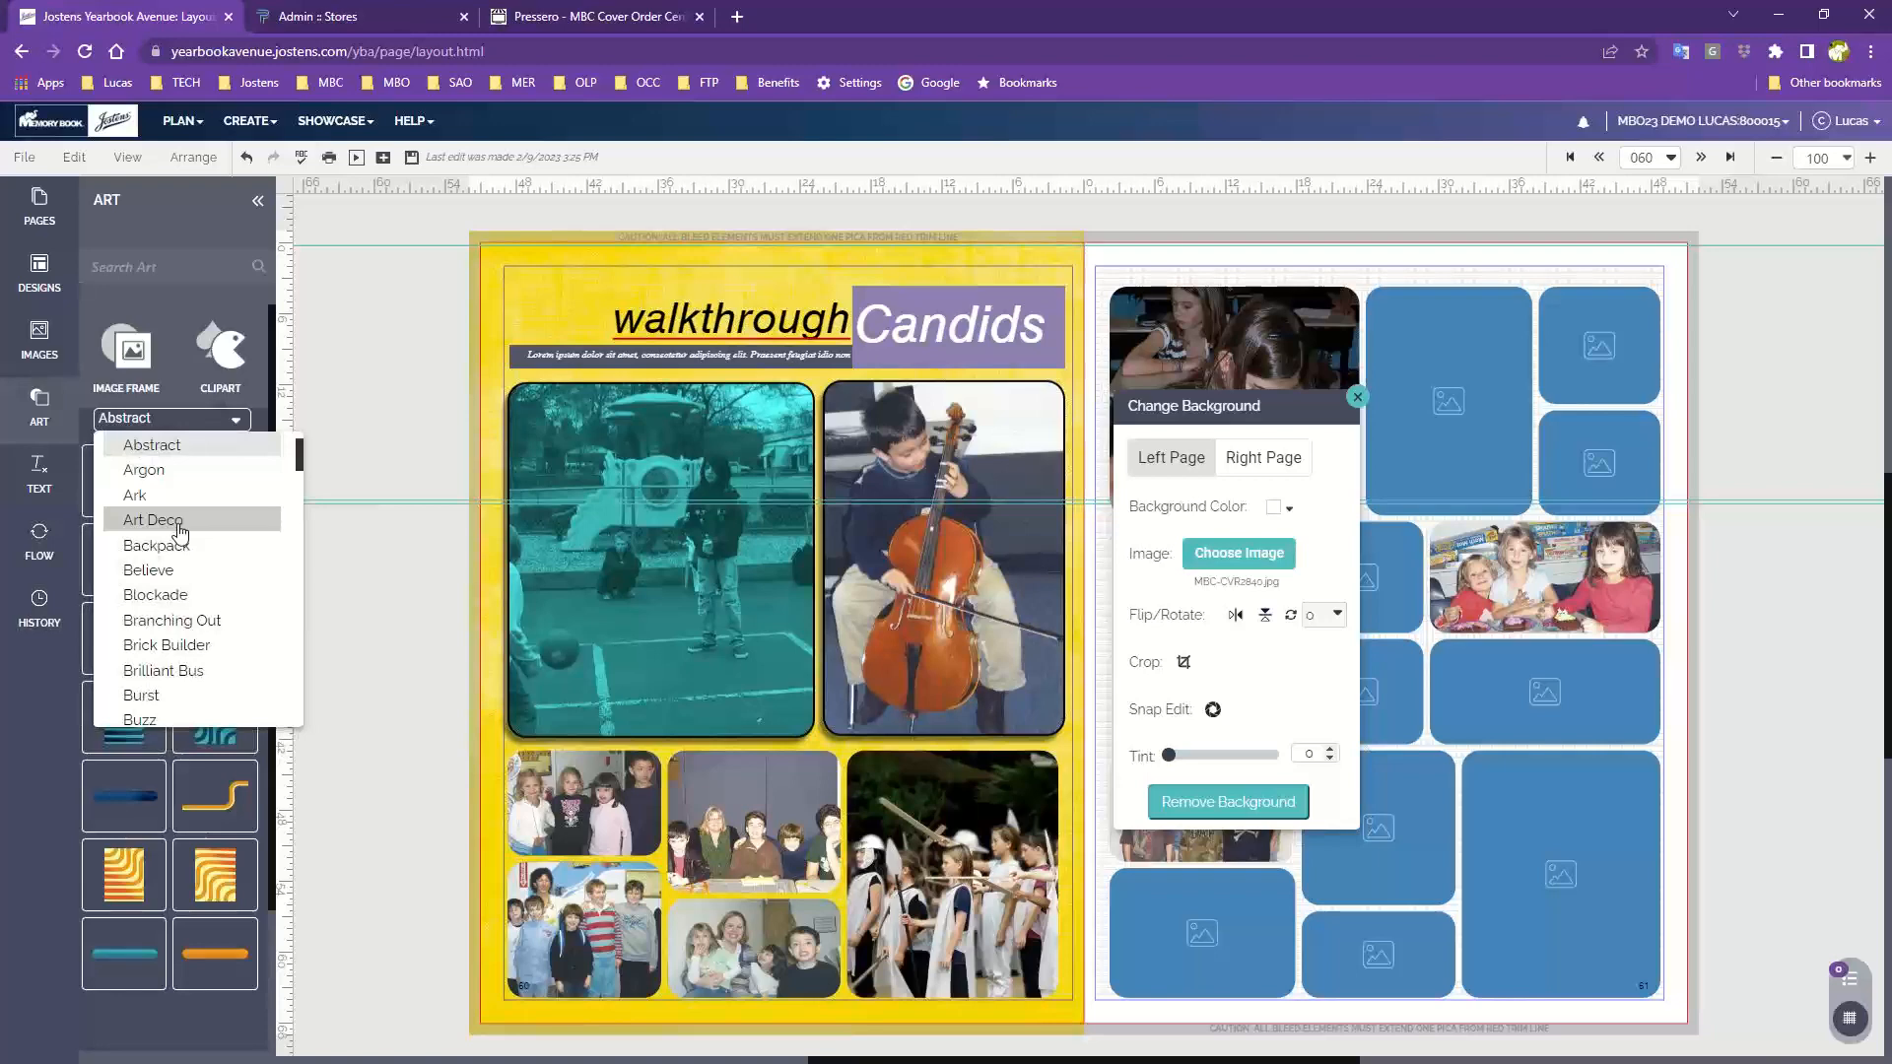
scroll(179, 532, "down", 3)
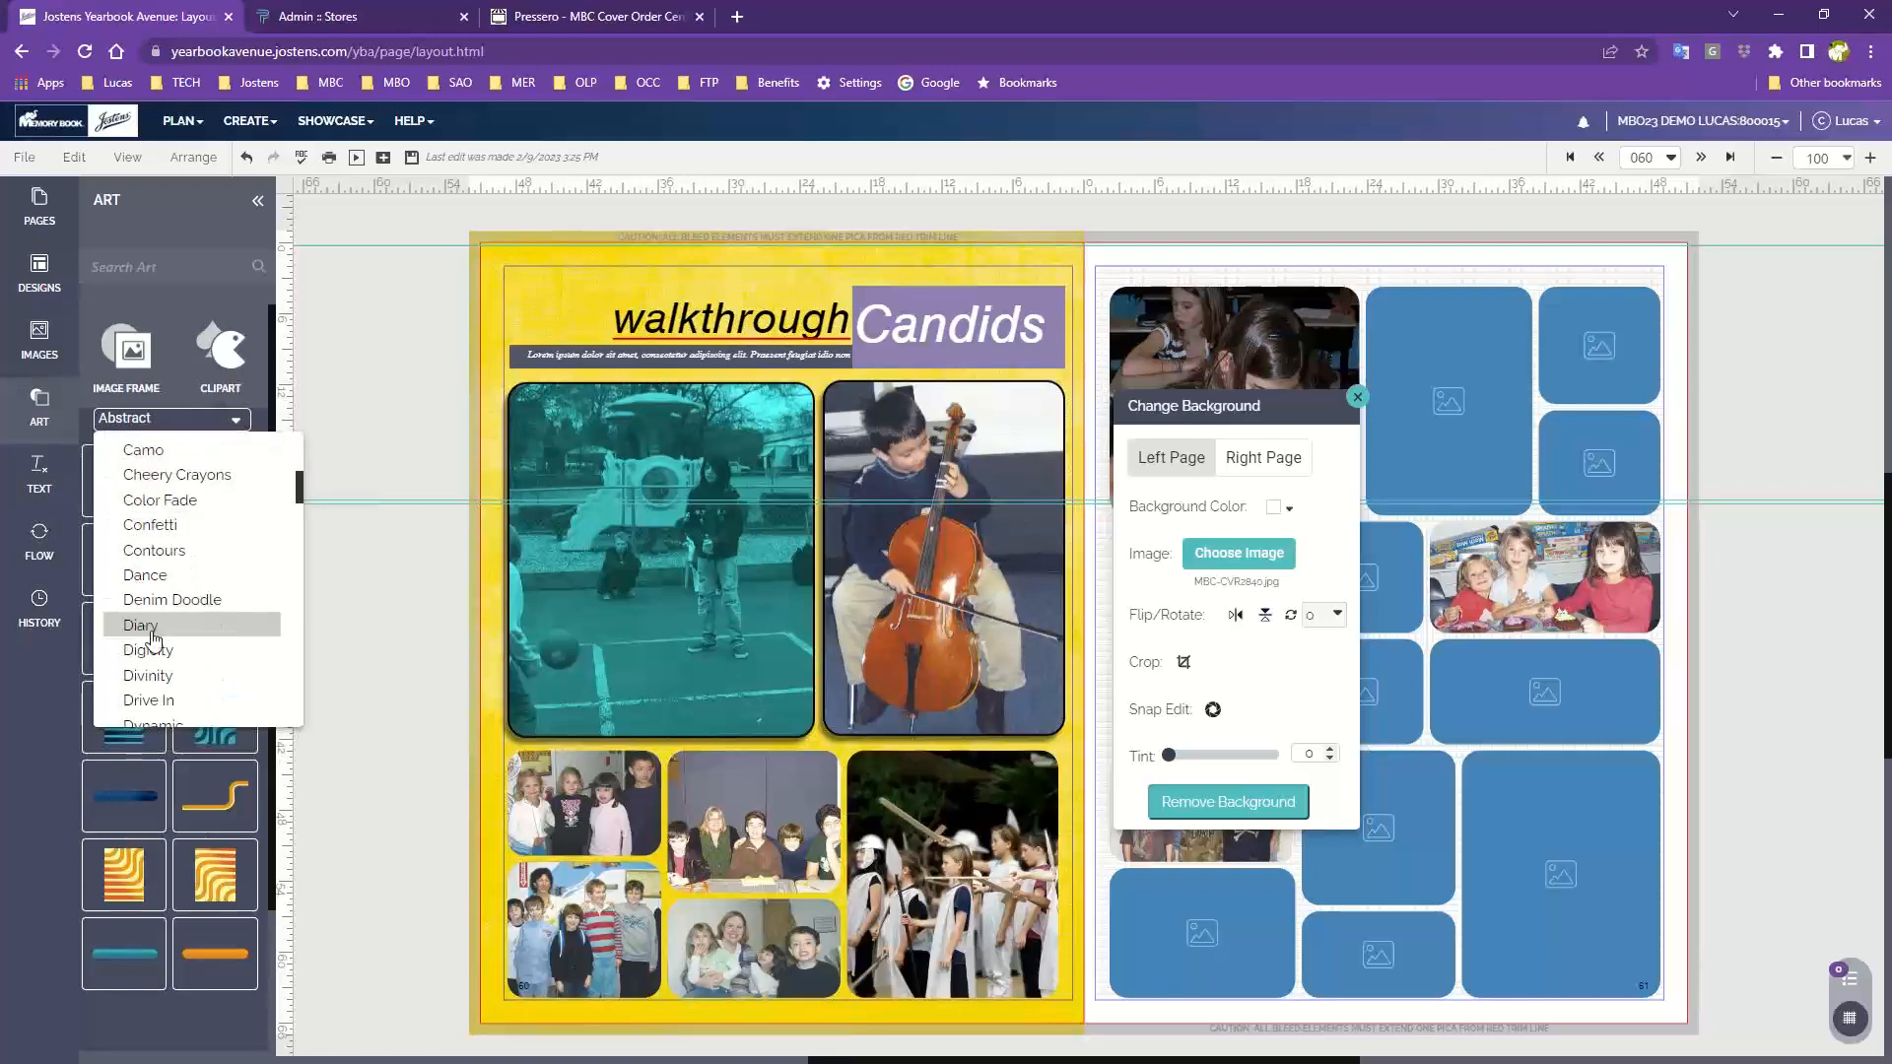
left_click(148, 629)
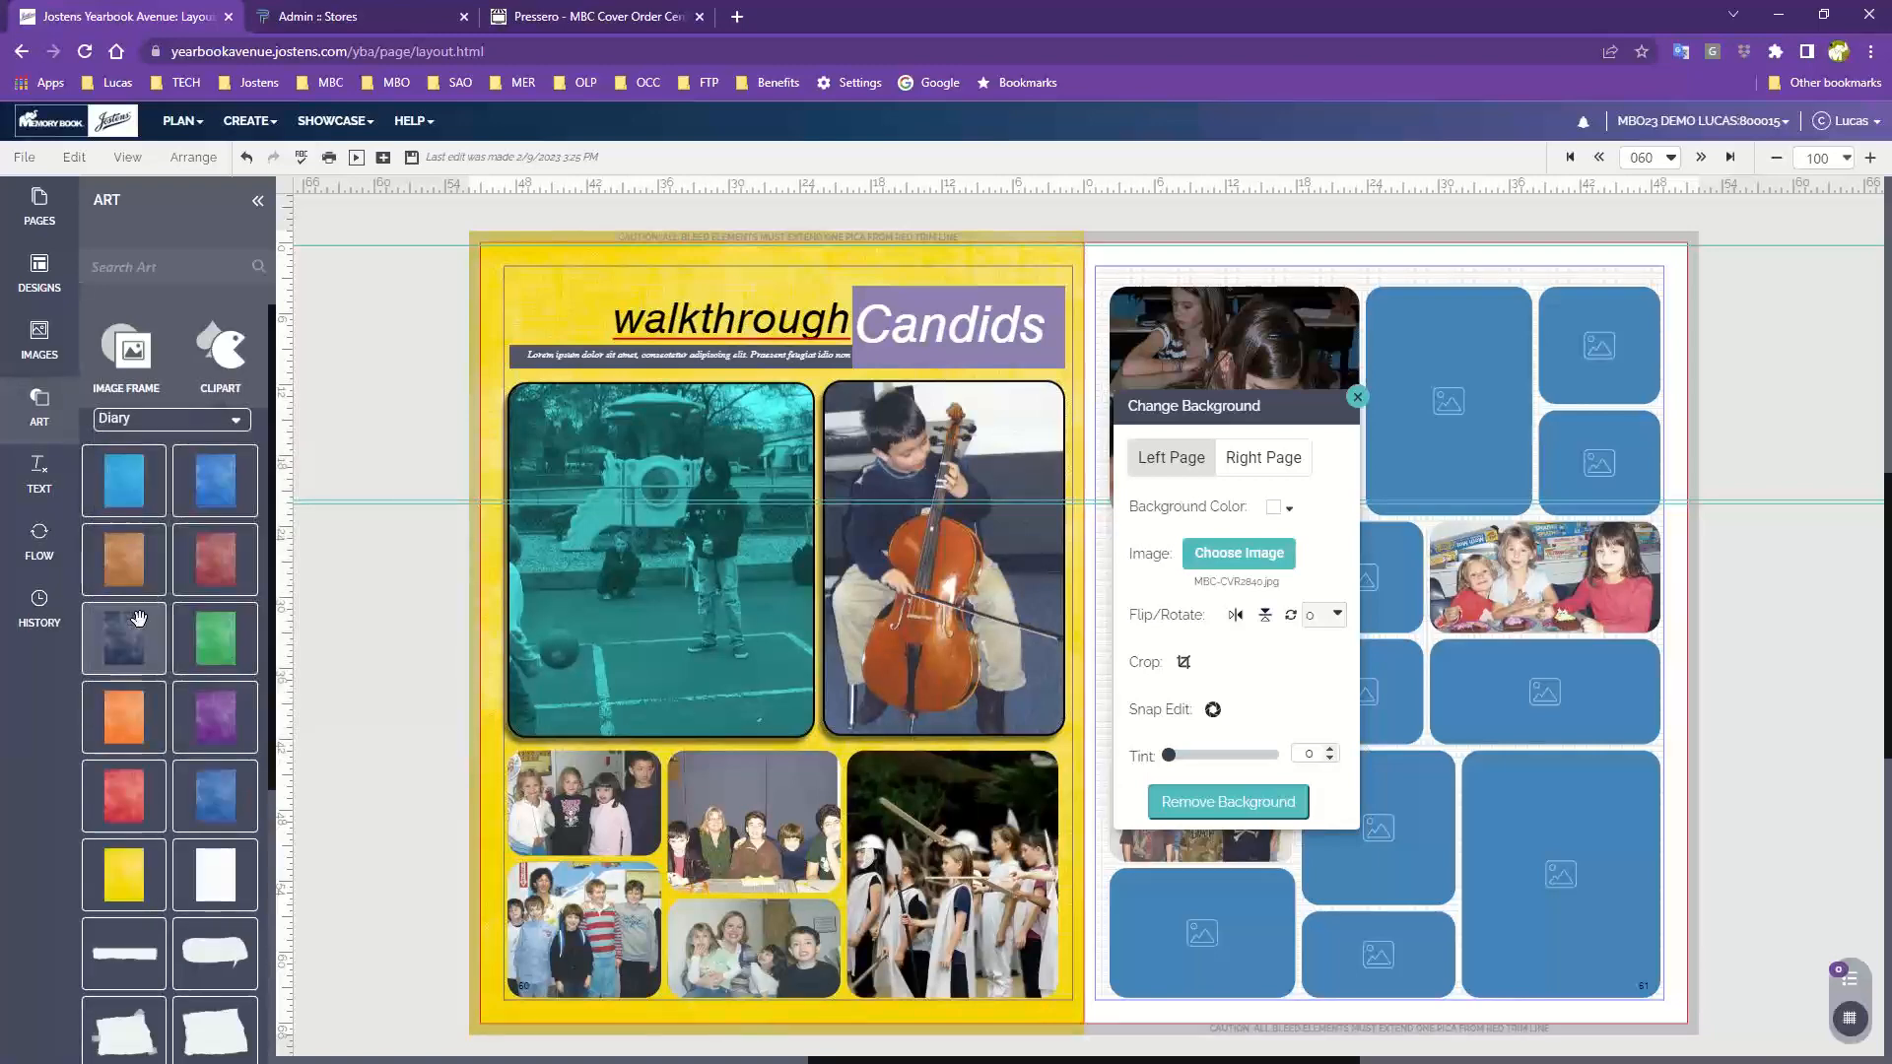
scroll(138, 618, "down", 4)
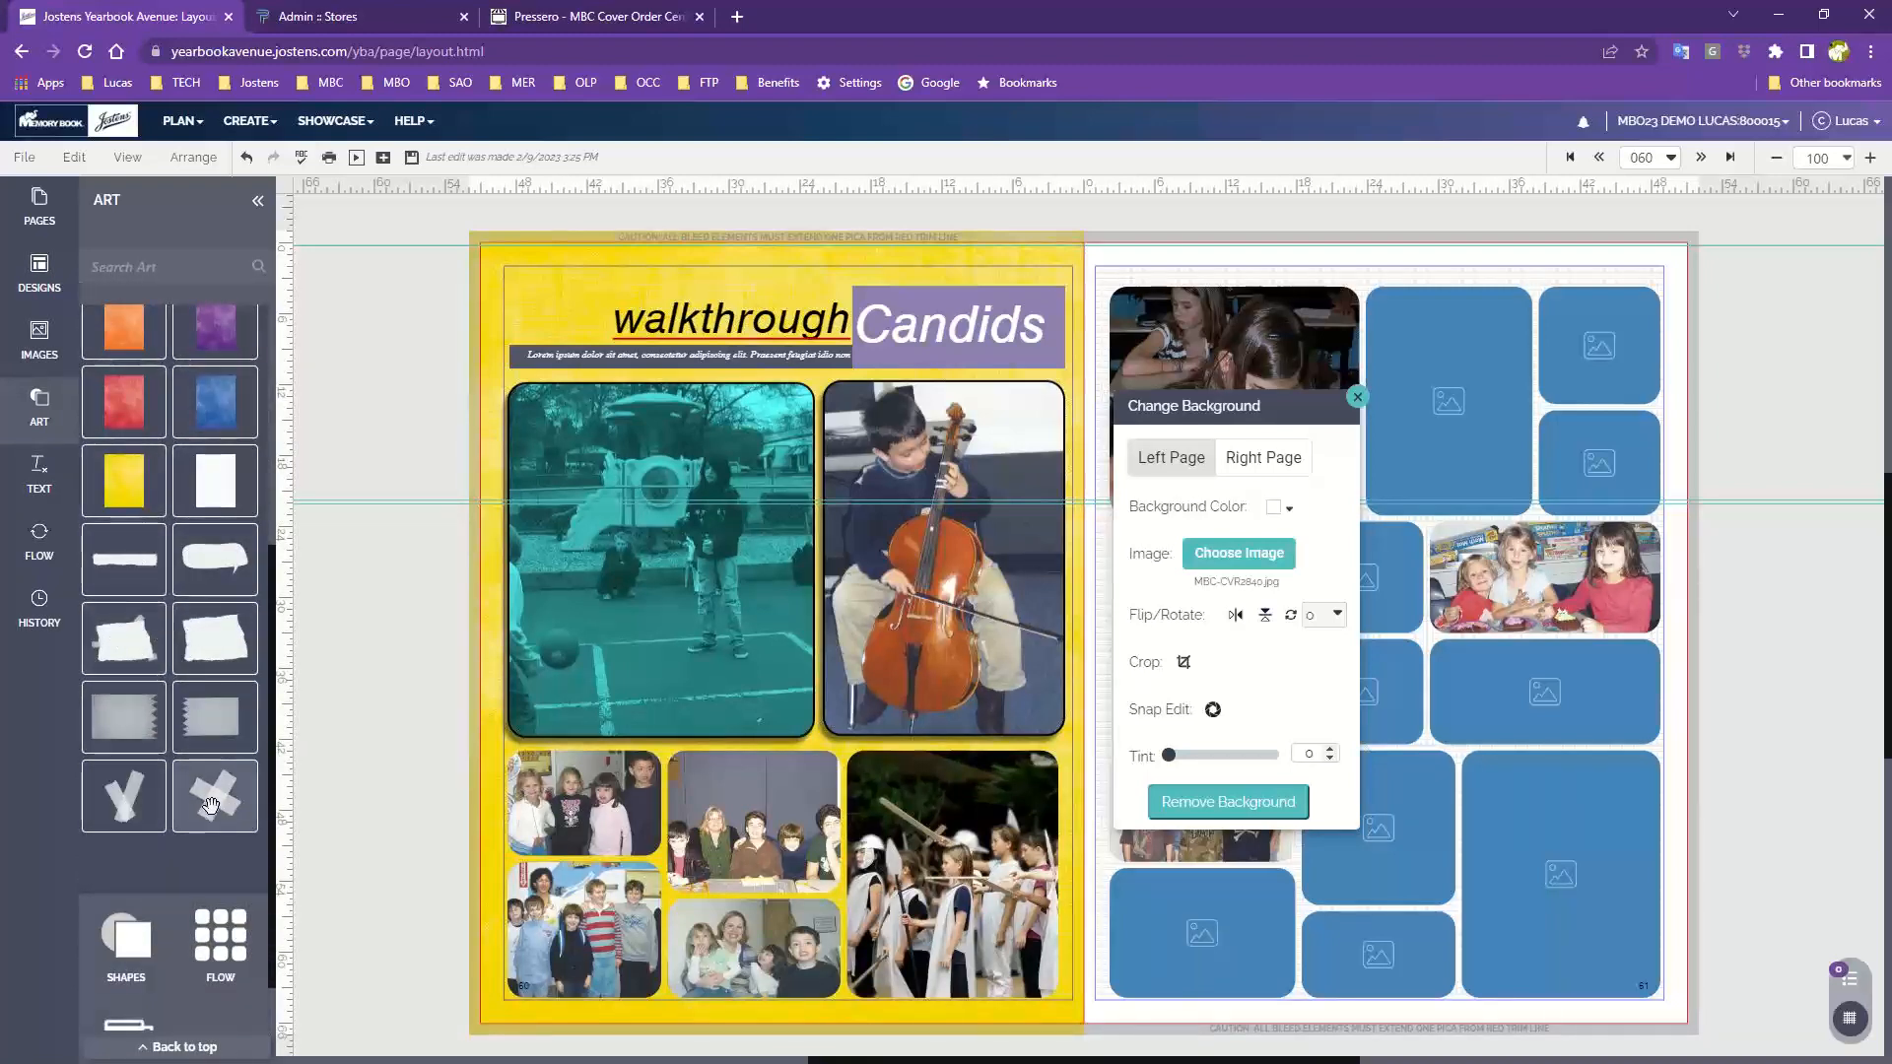
Place the crossed tape clipart where the large top photos meet the lower photo row on the left page
left_click_drag(216, 802, 822, 739)
left_click(411, 706)
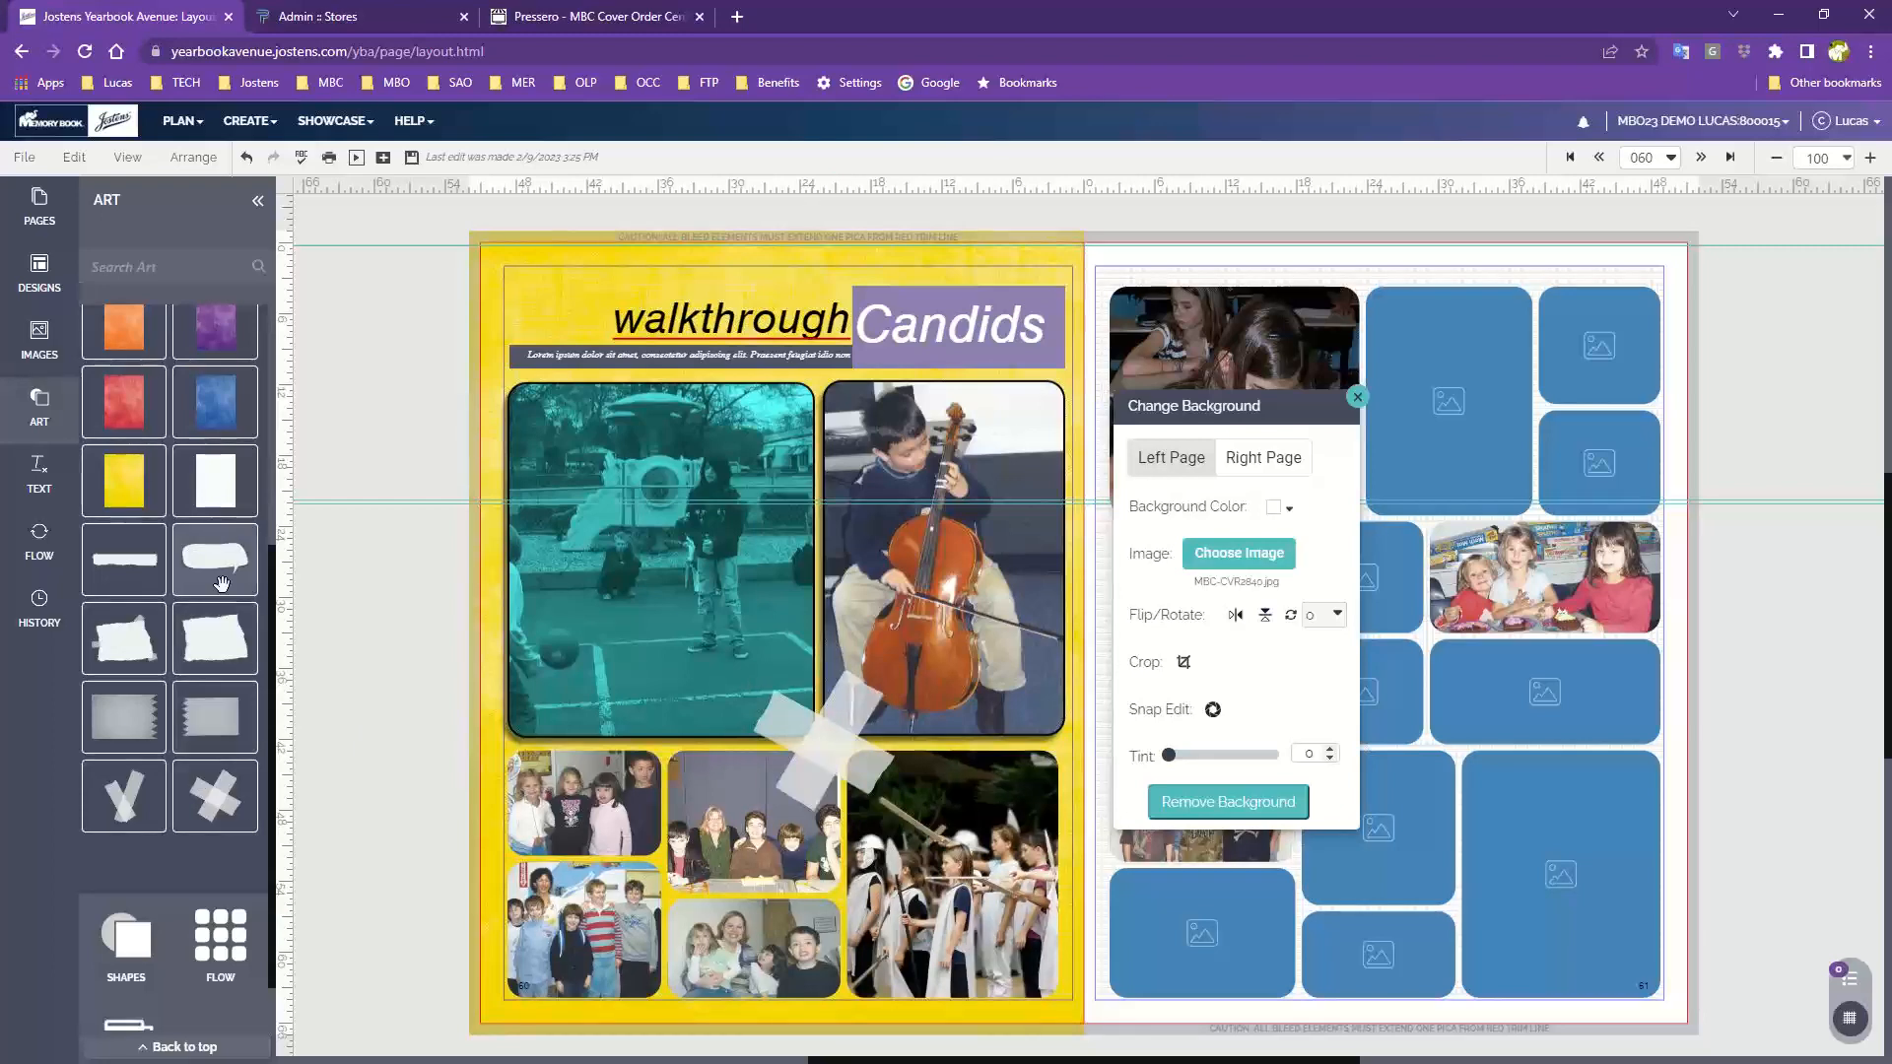
left_click_drag(220, 583, 762, 343)
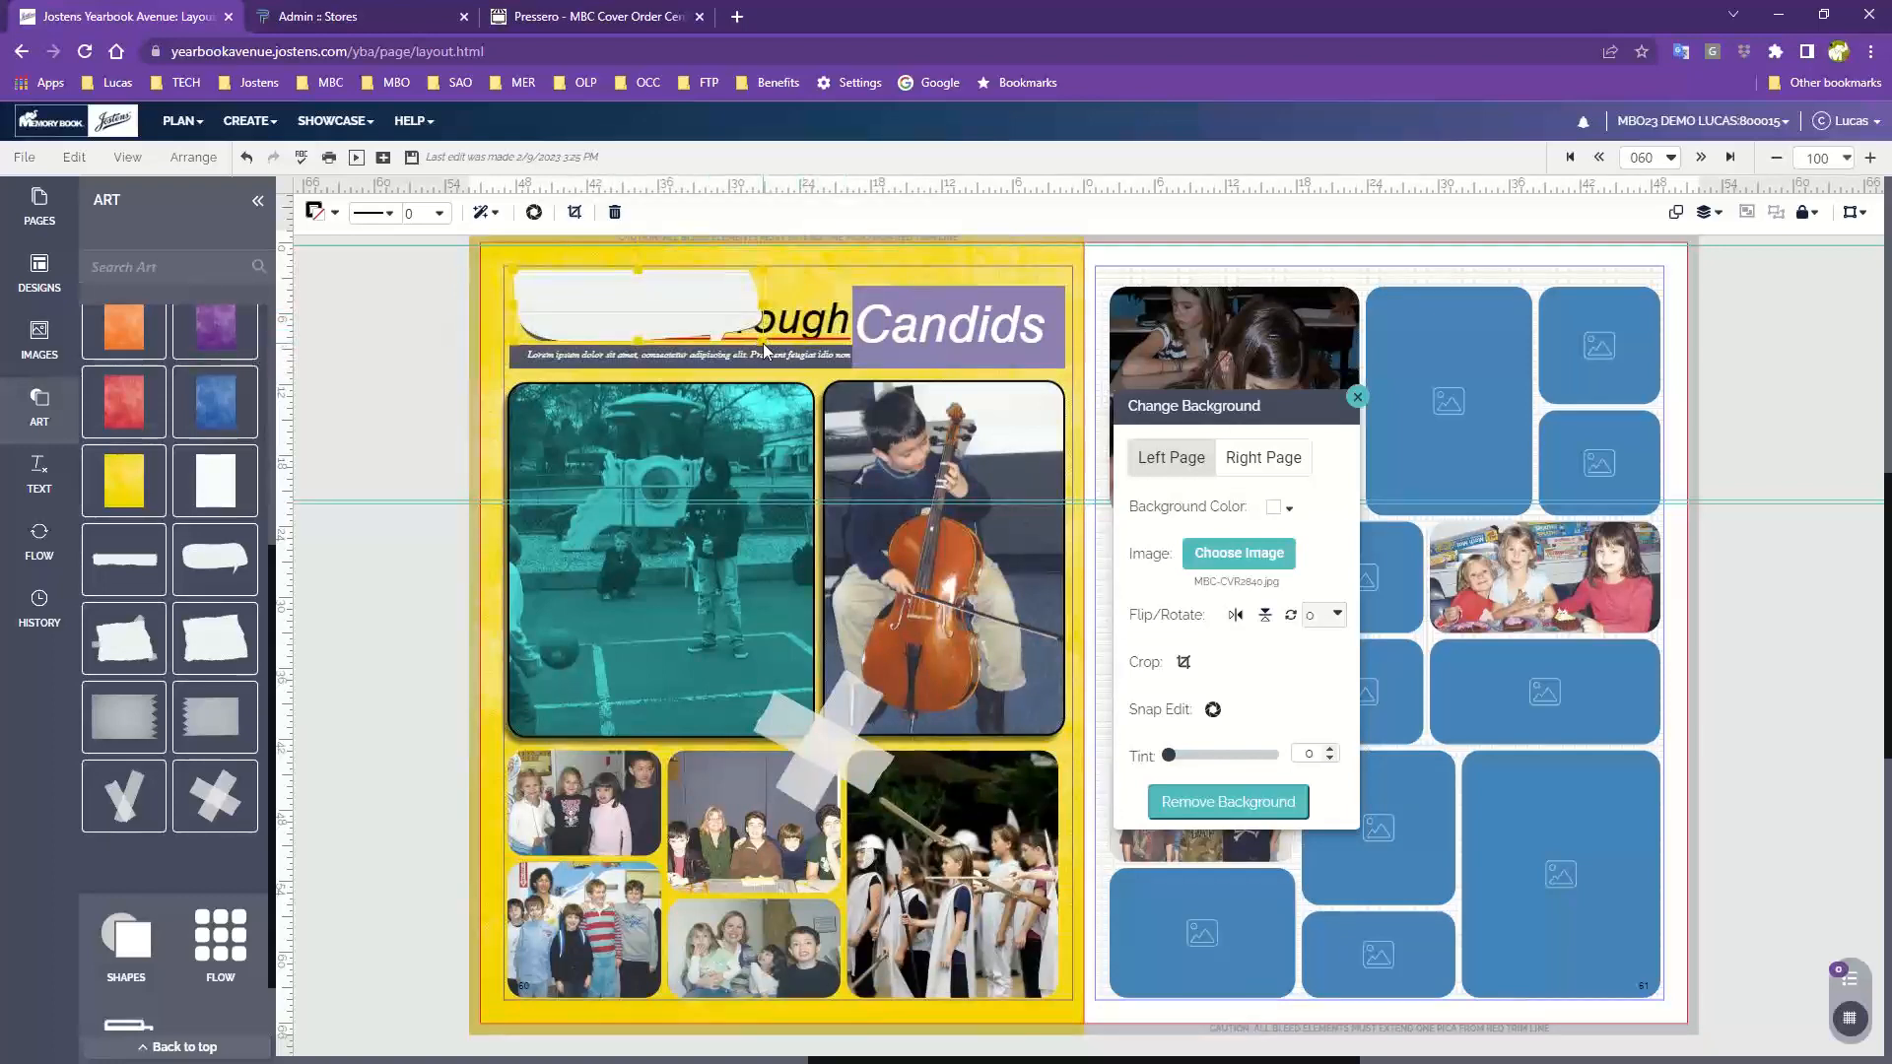
left_click_drag(662, 307, 672, 352)
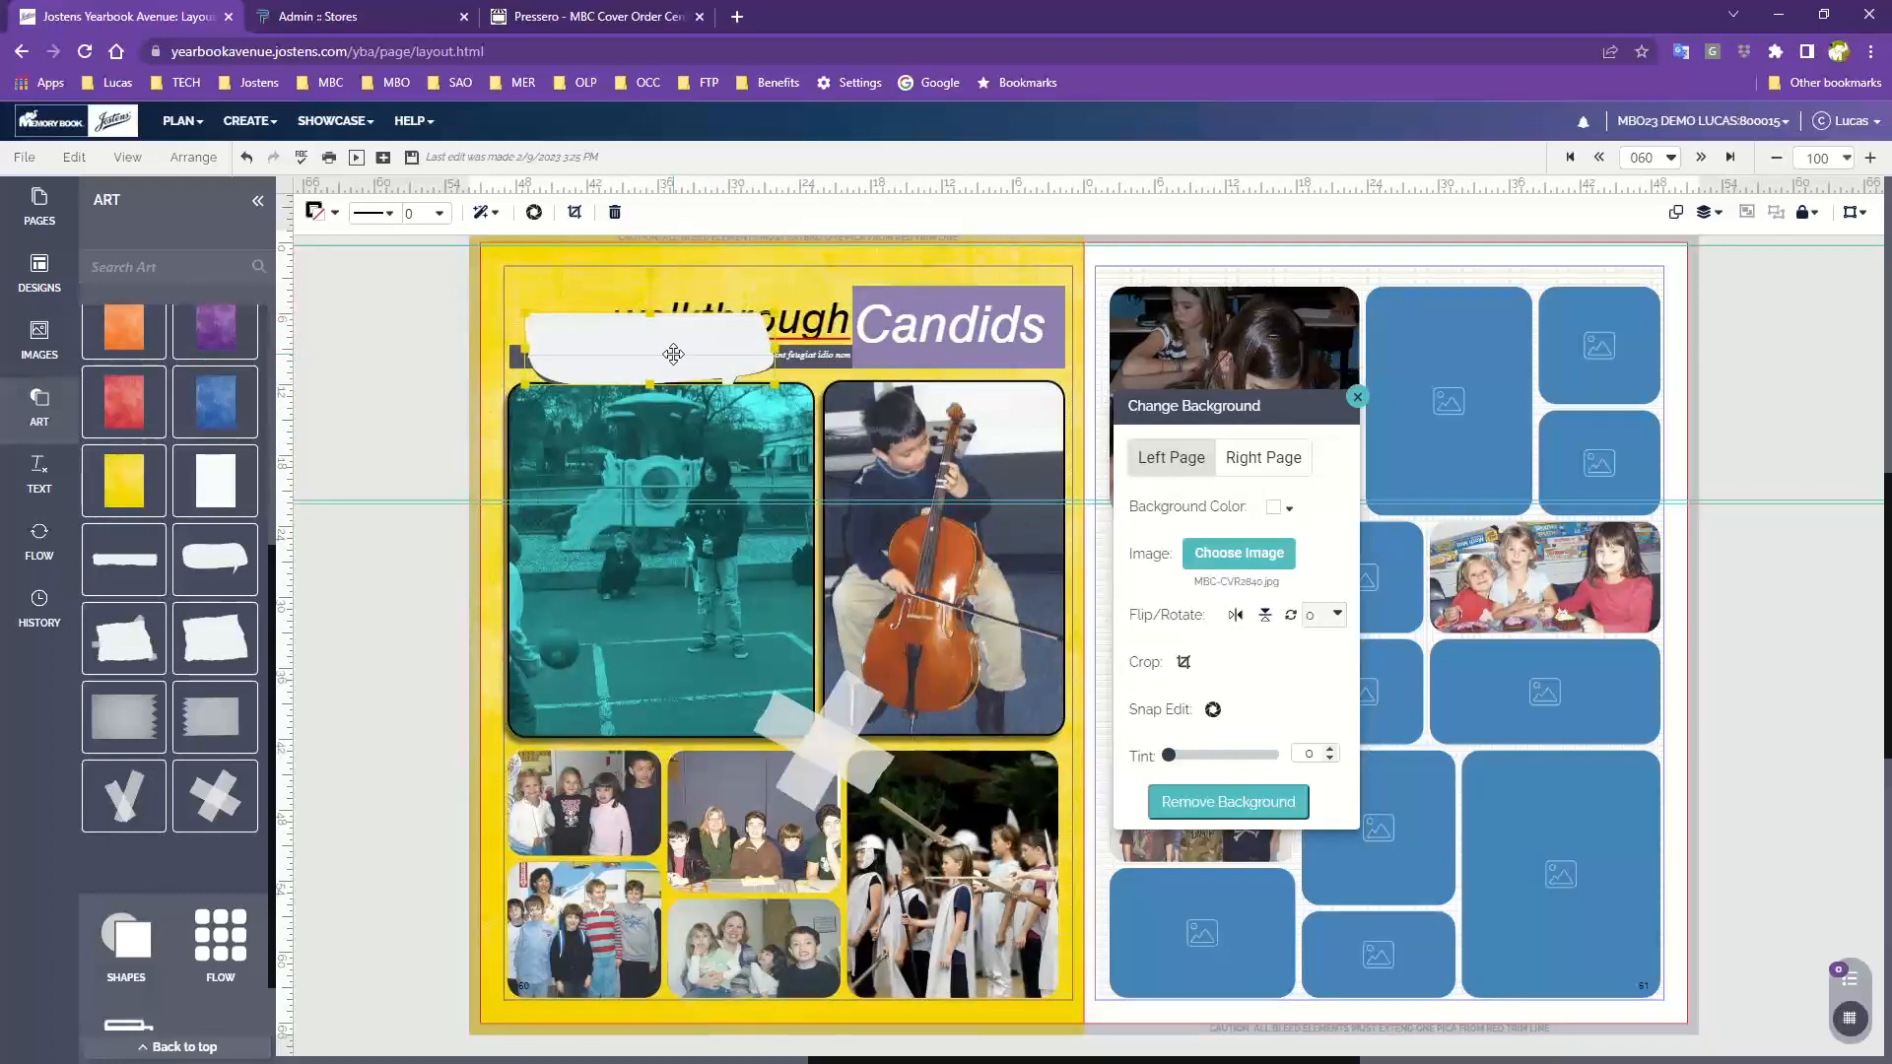
key("Delete")
key("Delete")
left_click_drag(219, 574, 611, 399)
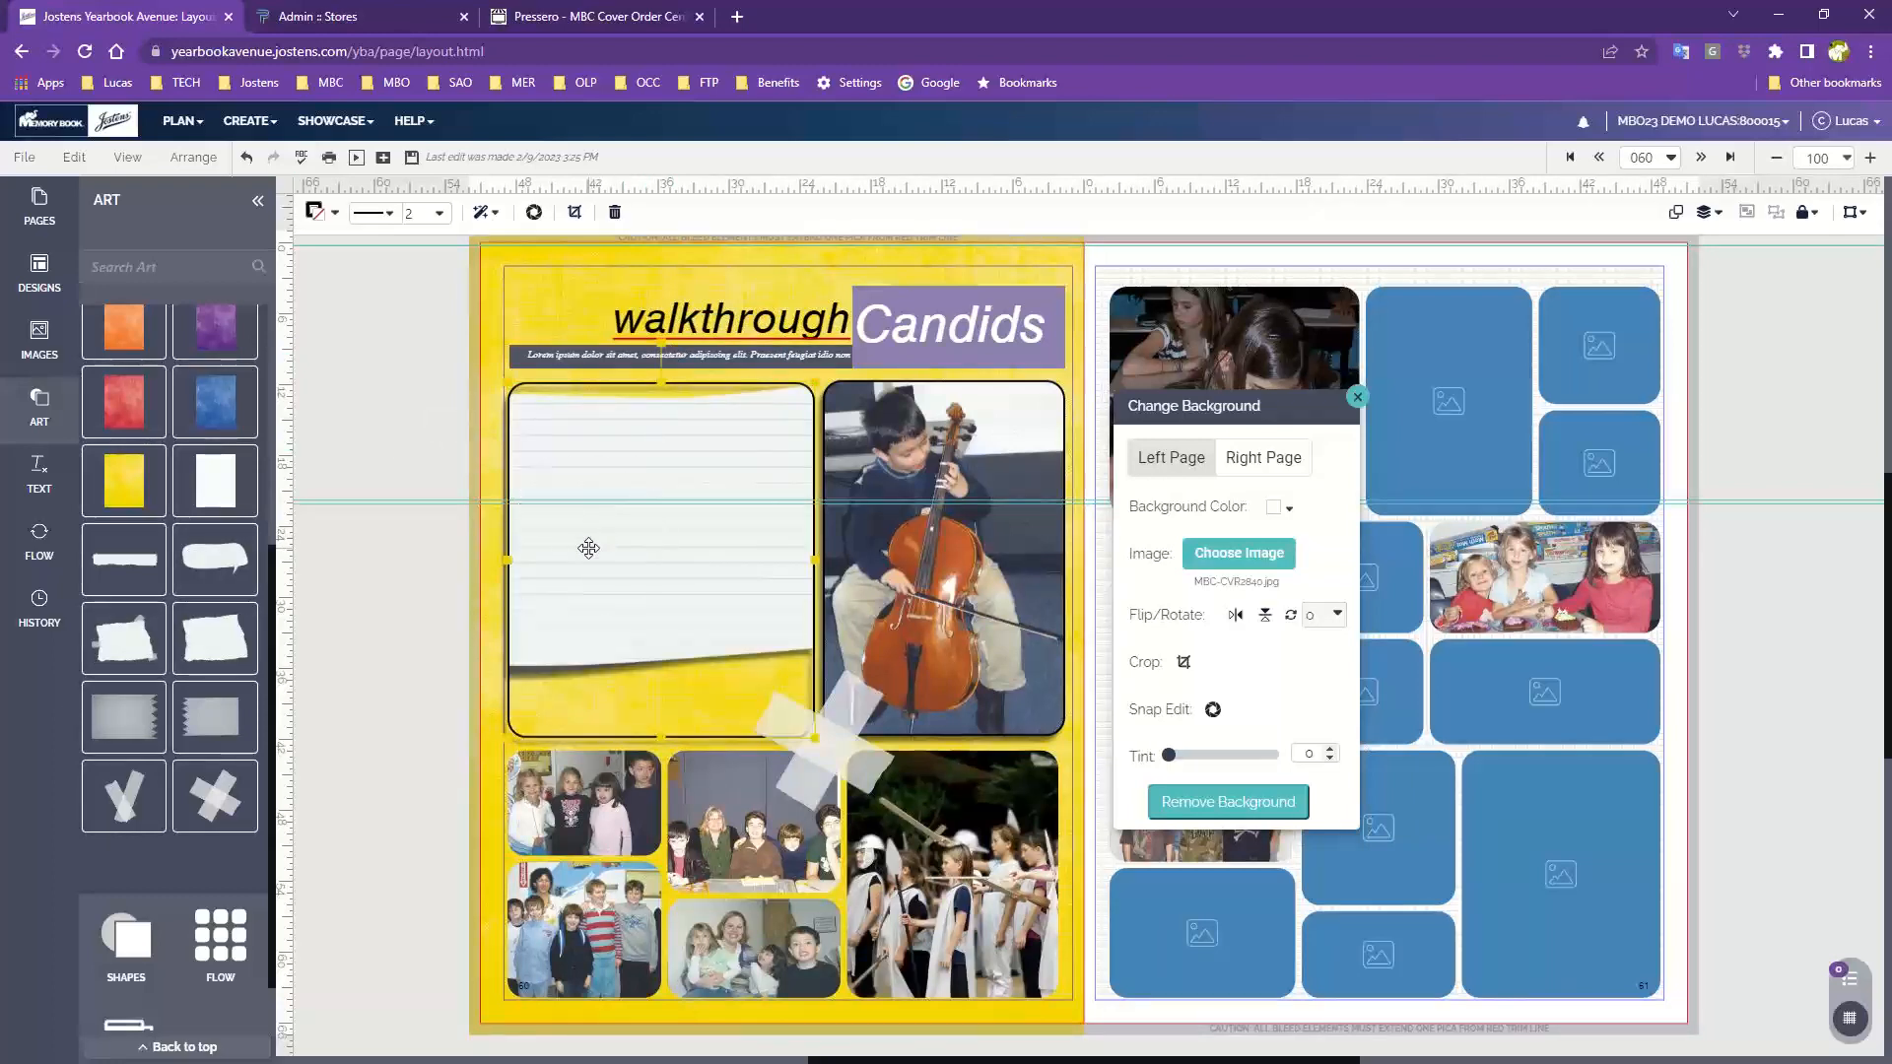
key("Delete")
key("ctrl+z")
key("ctrl+z")
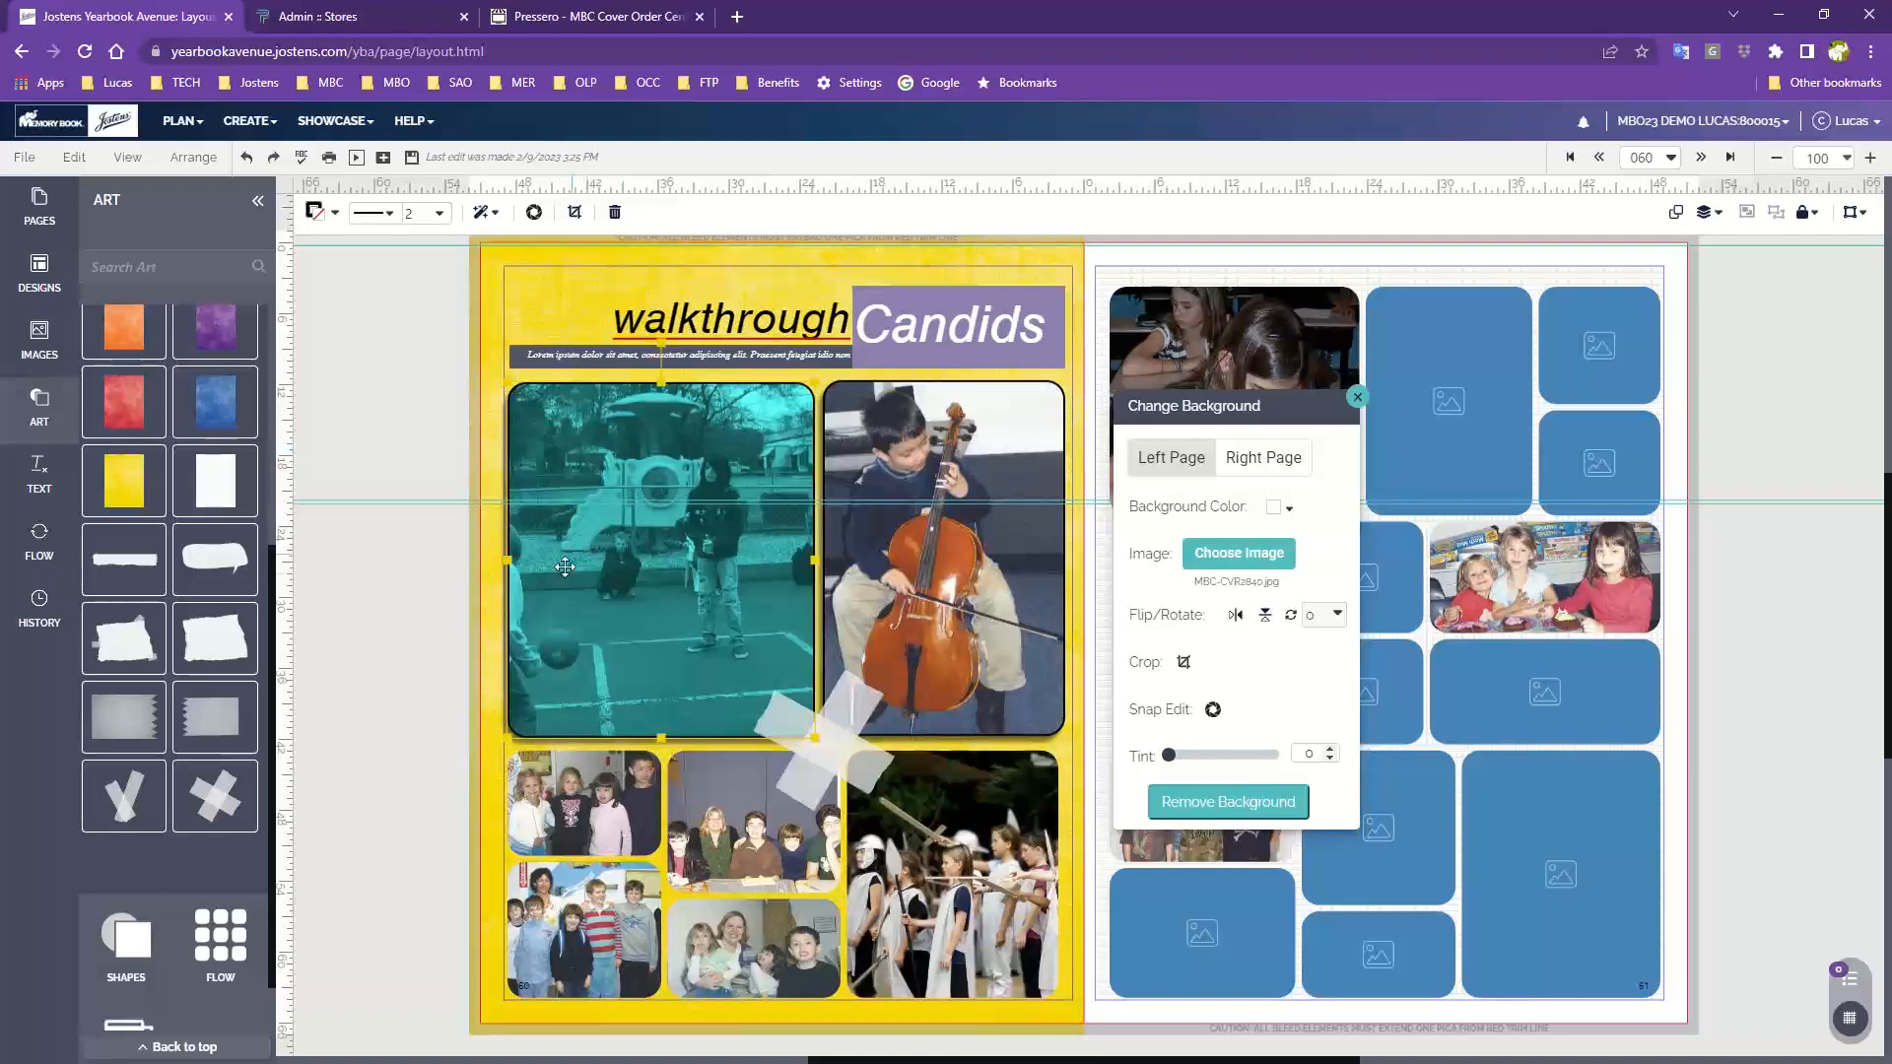
Place the lined speech bubble clipart over the title area and flip it horizontally
left_click_drag(215, 568, 557, 316)
left_click_drag(712, 485, 1056, 757)
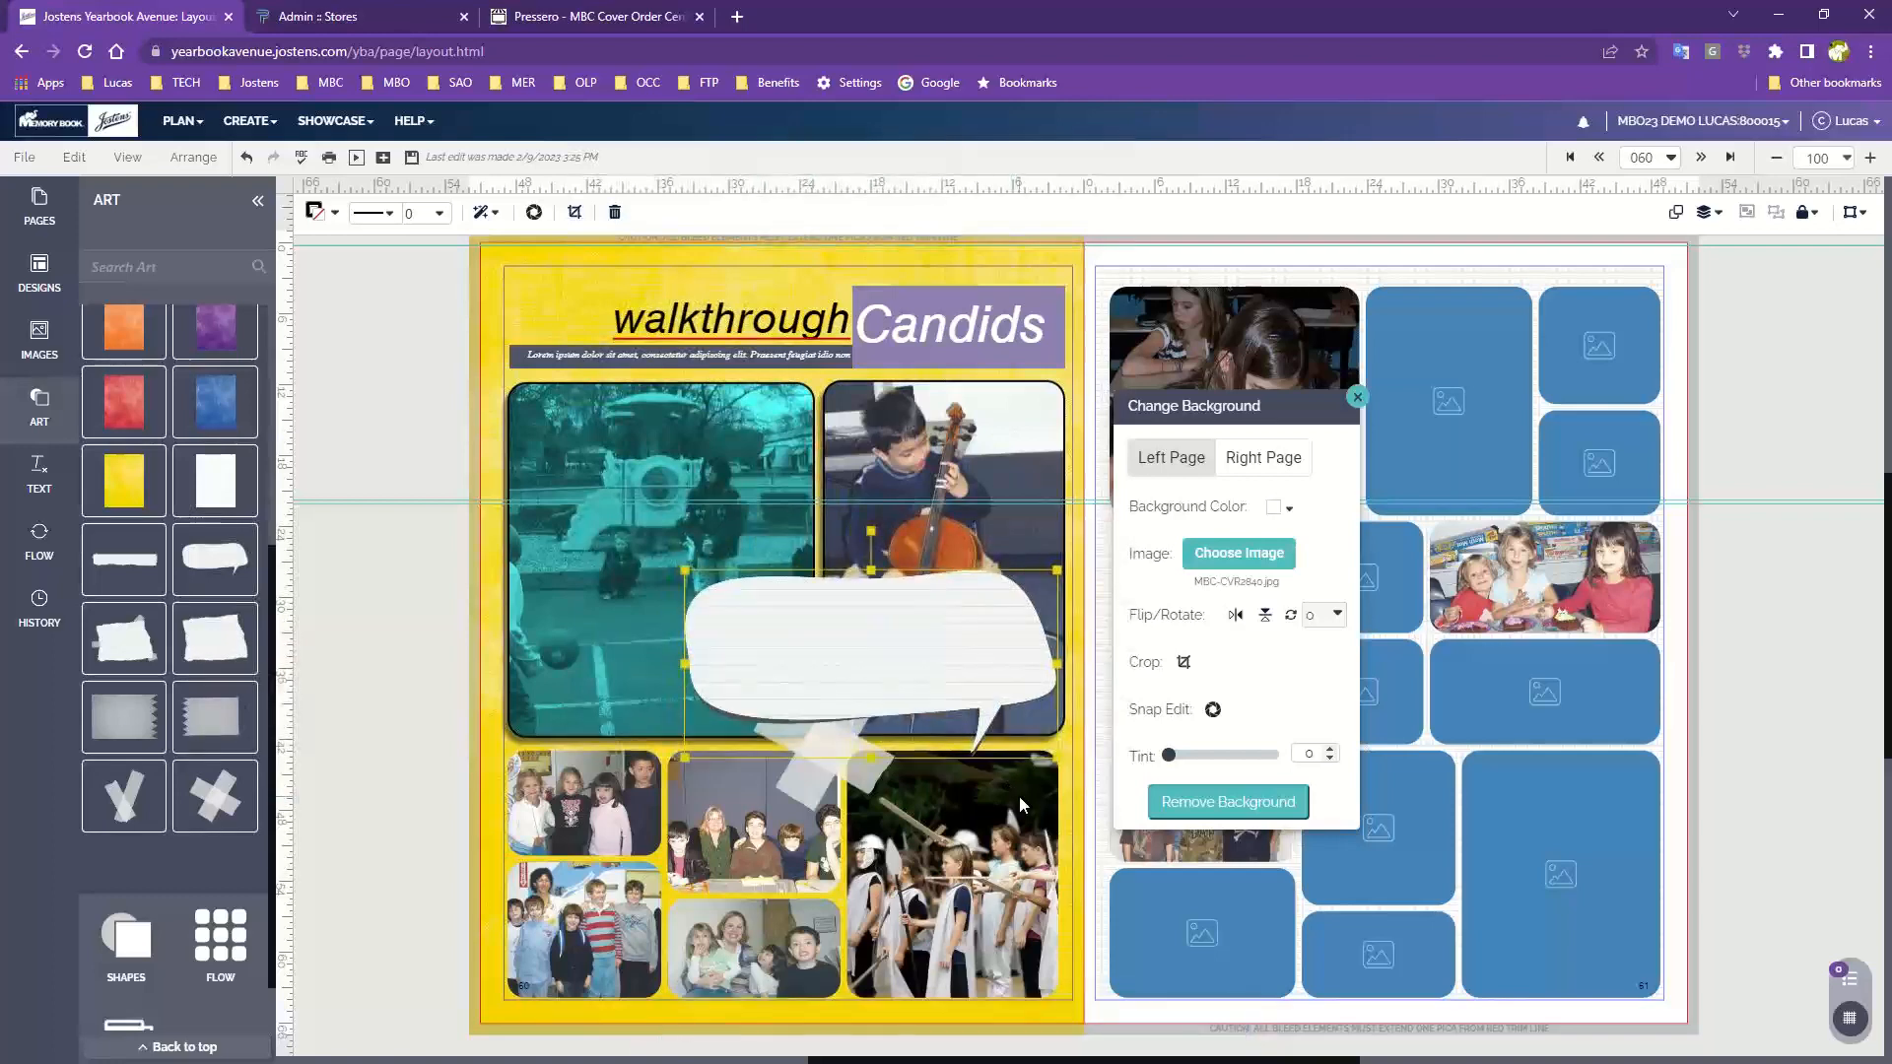
left_click_drag(907, 663, 753, 369)
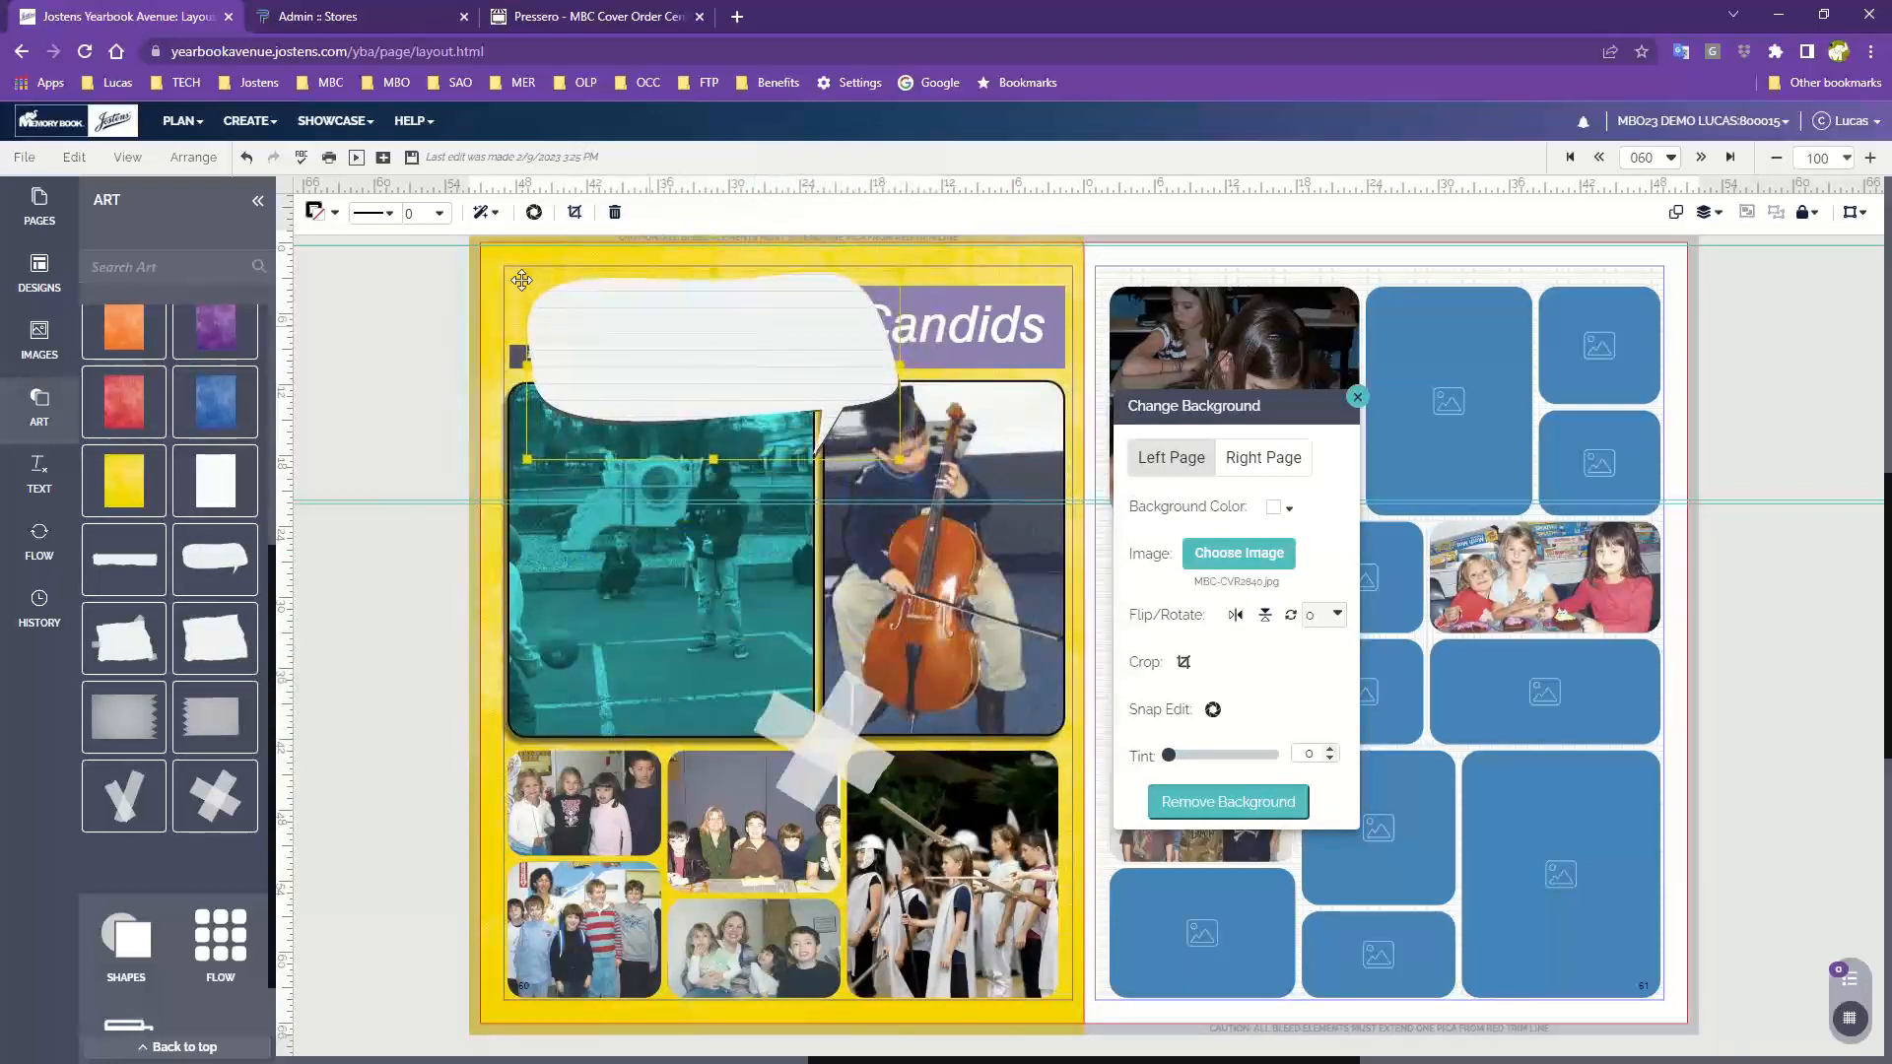
left_click(481, 212)
left_click(482, 215)
right_click(665, 362)
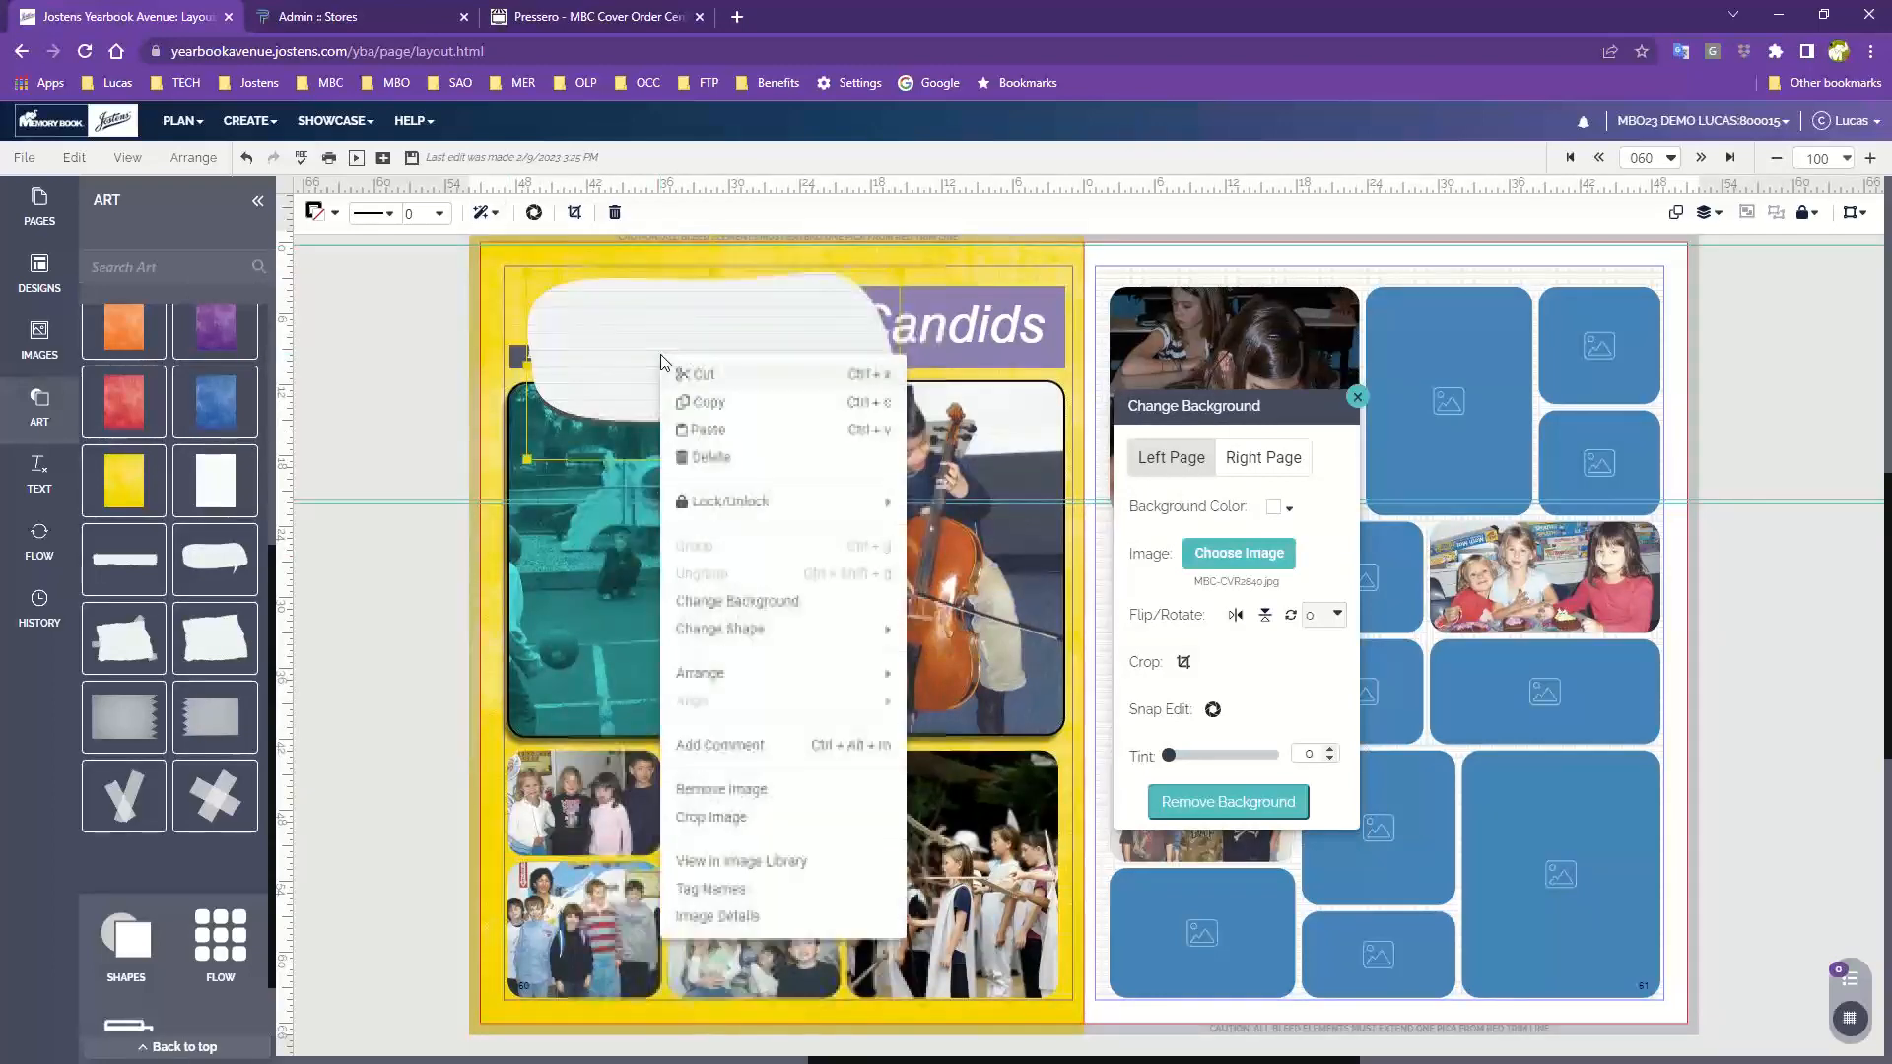
key("Escape")
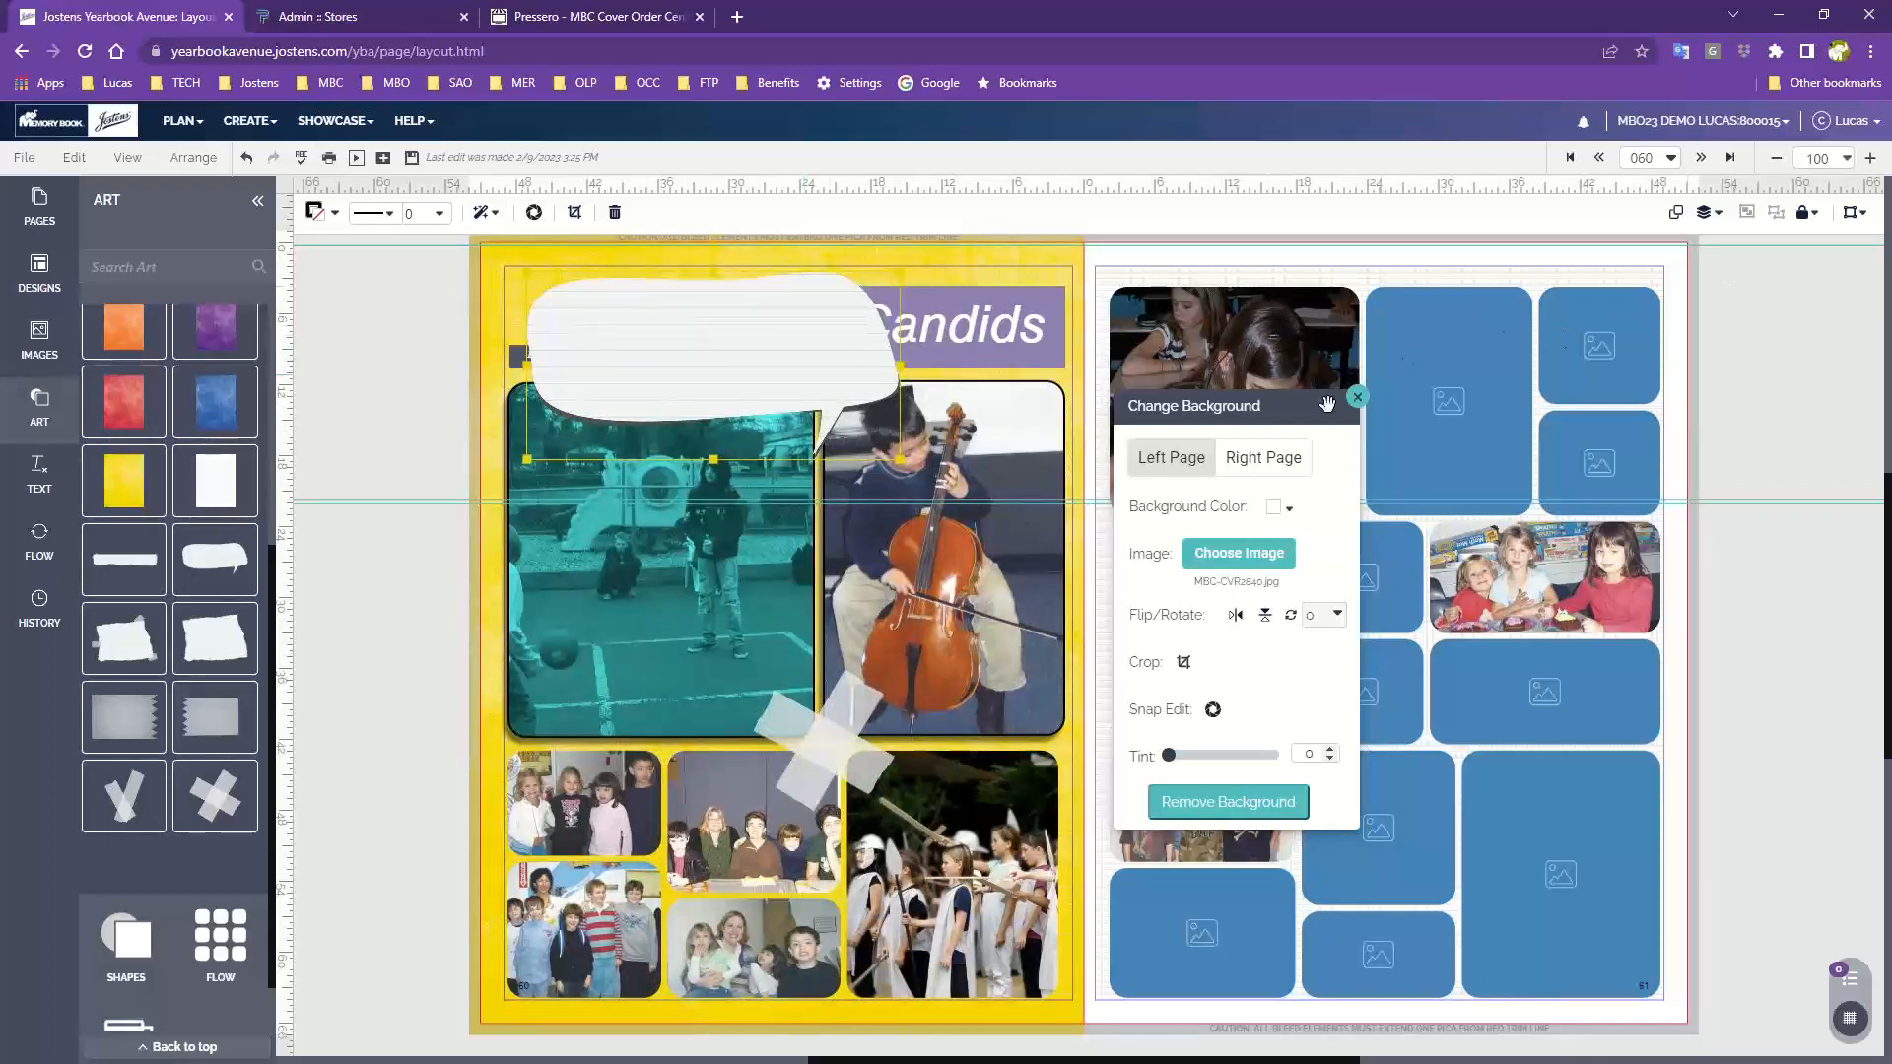
left_click(173, 157)
mouse_move(237, 385)
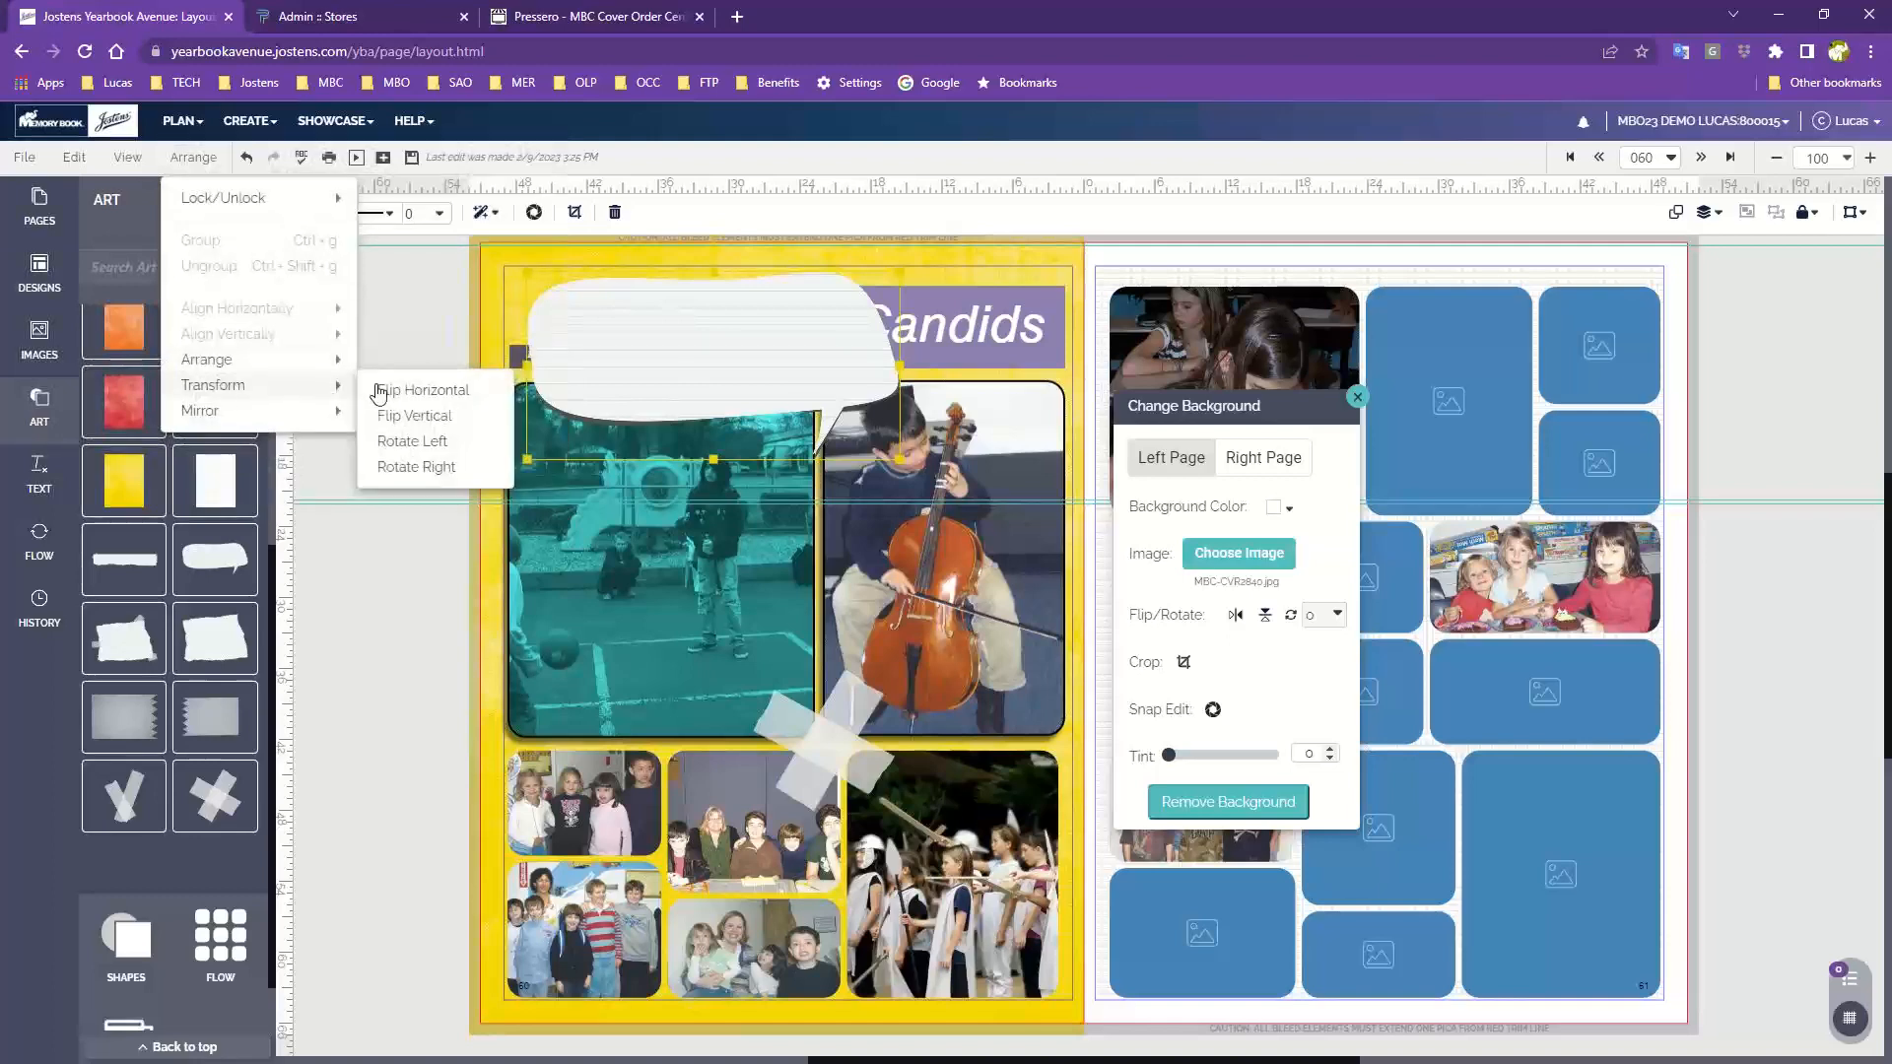
left_click(431, 394)
mouse_move(781, 334)
left_mouse_down()
mouse_move(671, 401)
mouse_move(774, 343)
left_mouse_up()
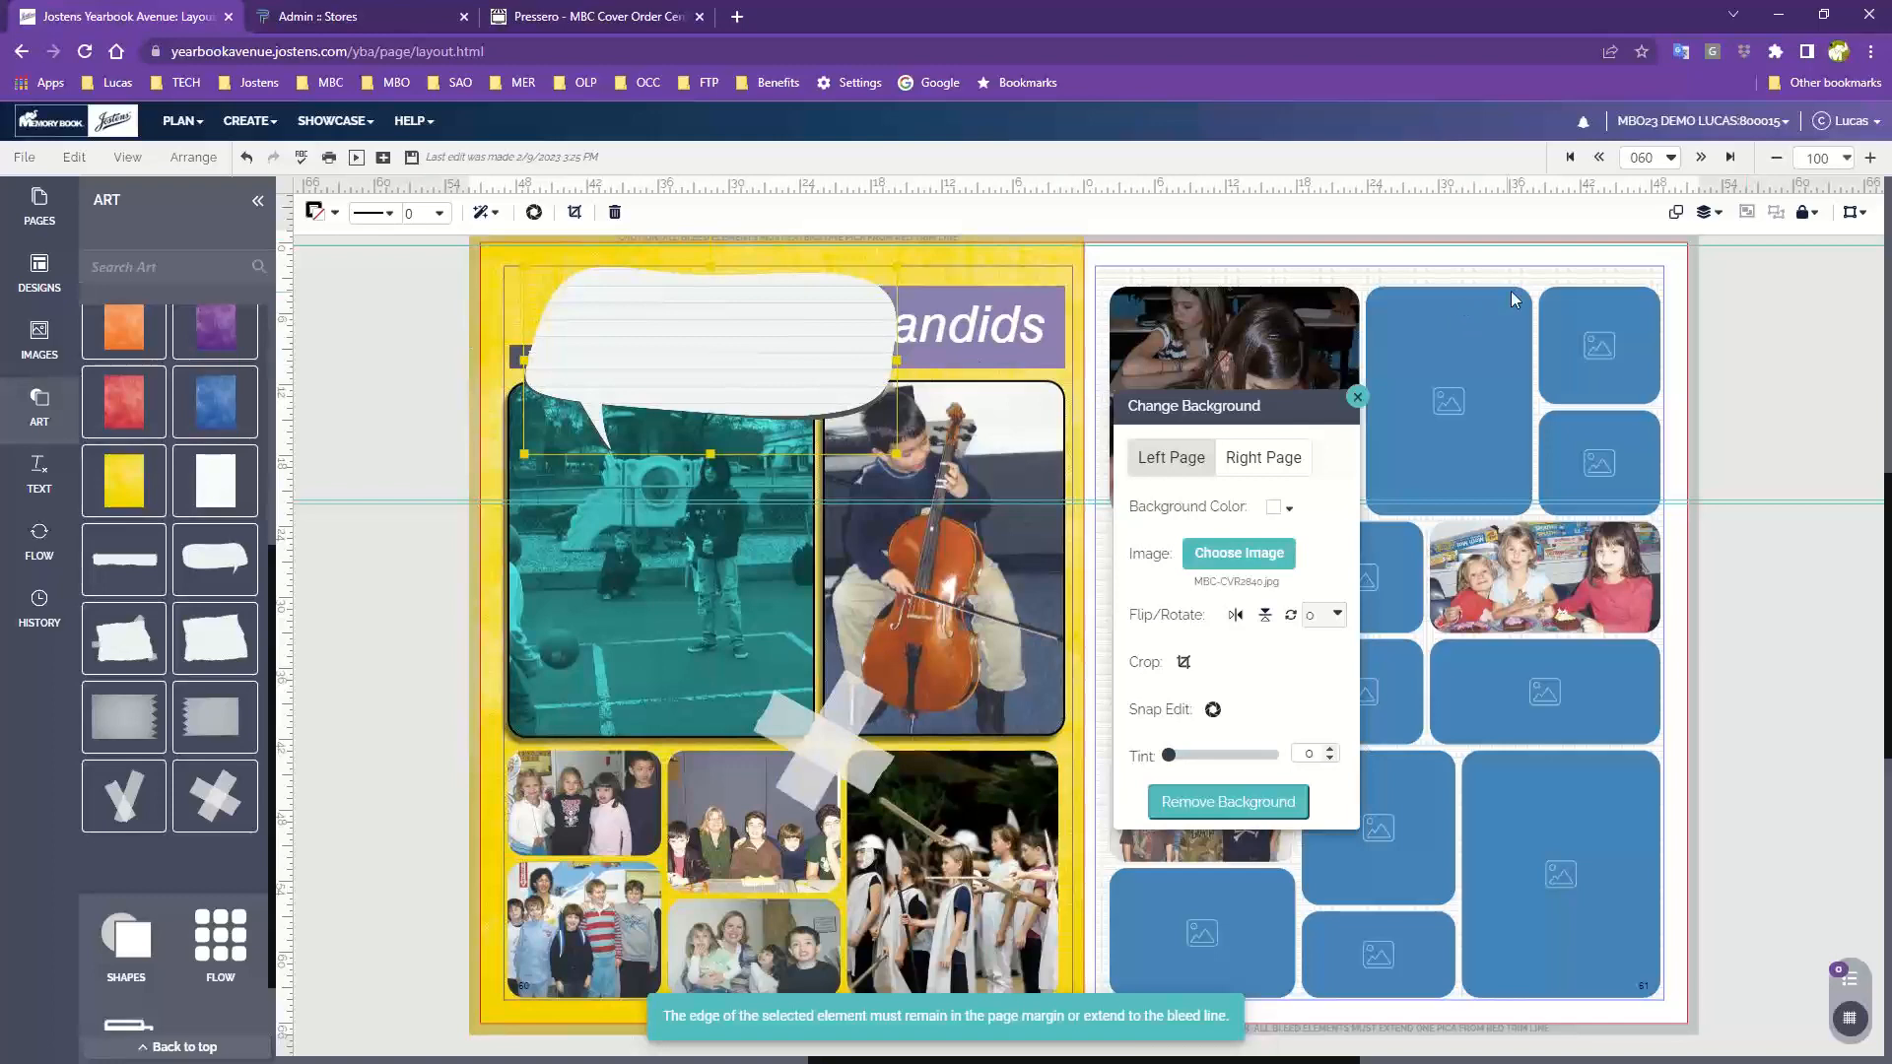
Send the speech bubble backward three times so the title text sits in front of it
left_click(1709, 221)
left_click(1623, 334)
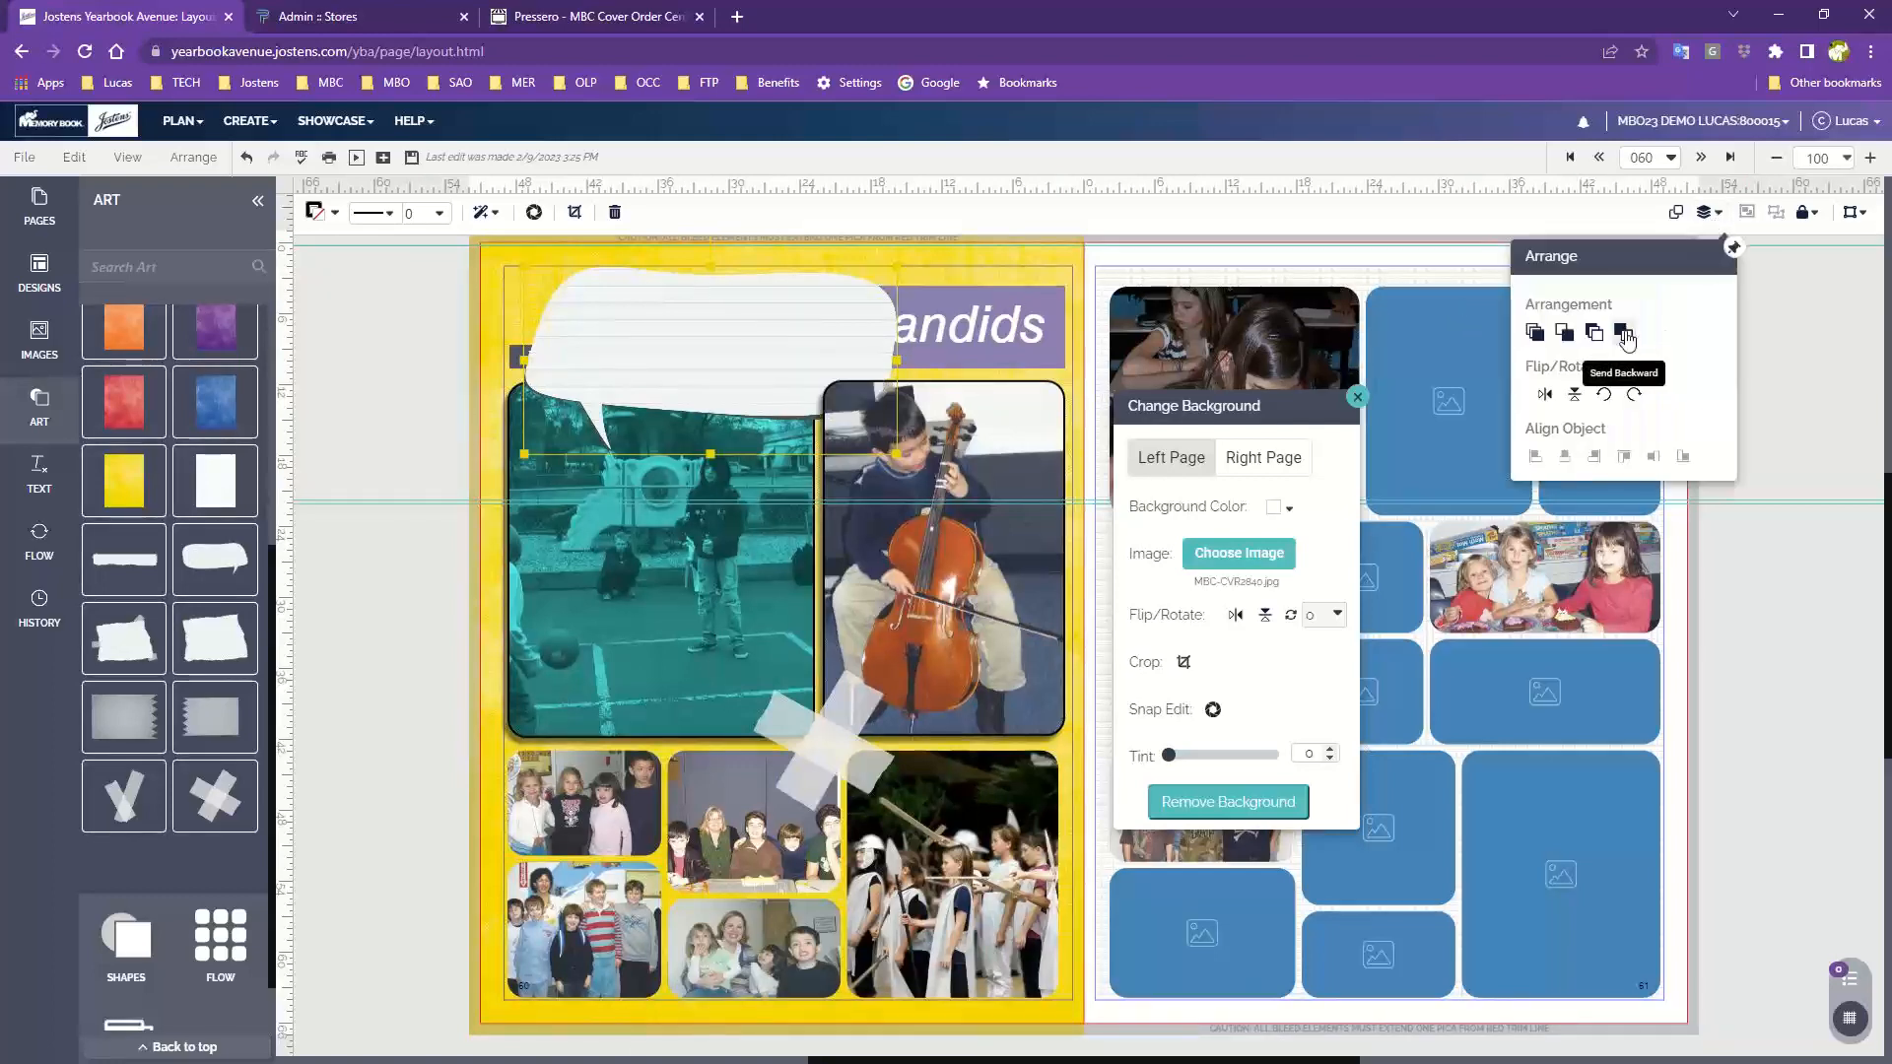
left_click(1624, 334)
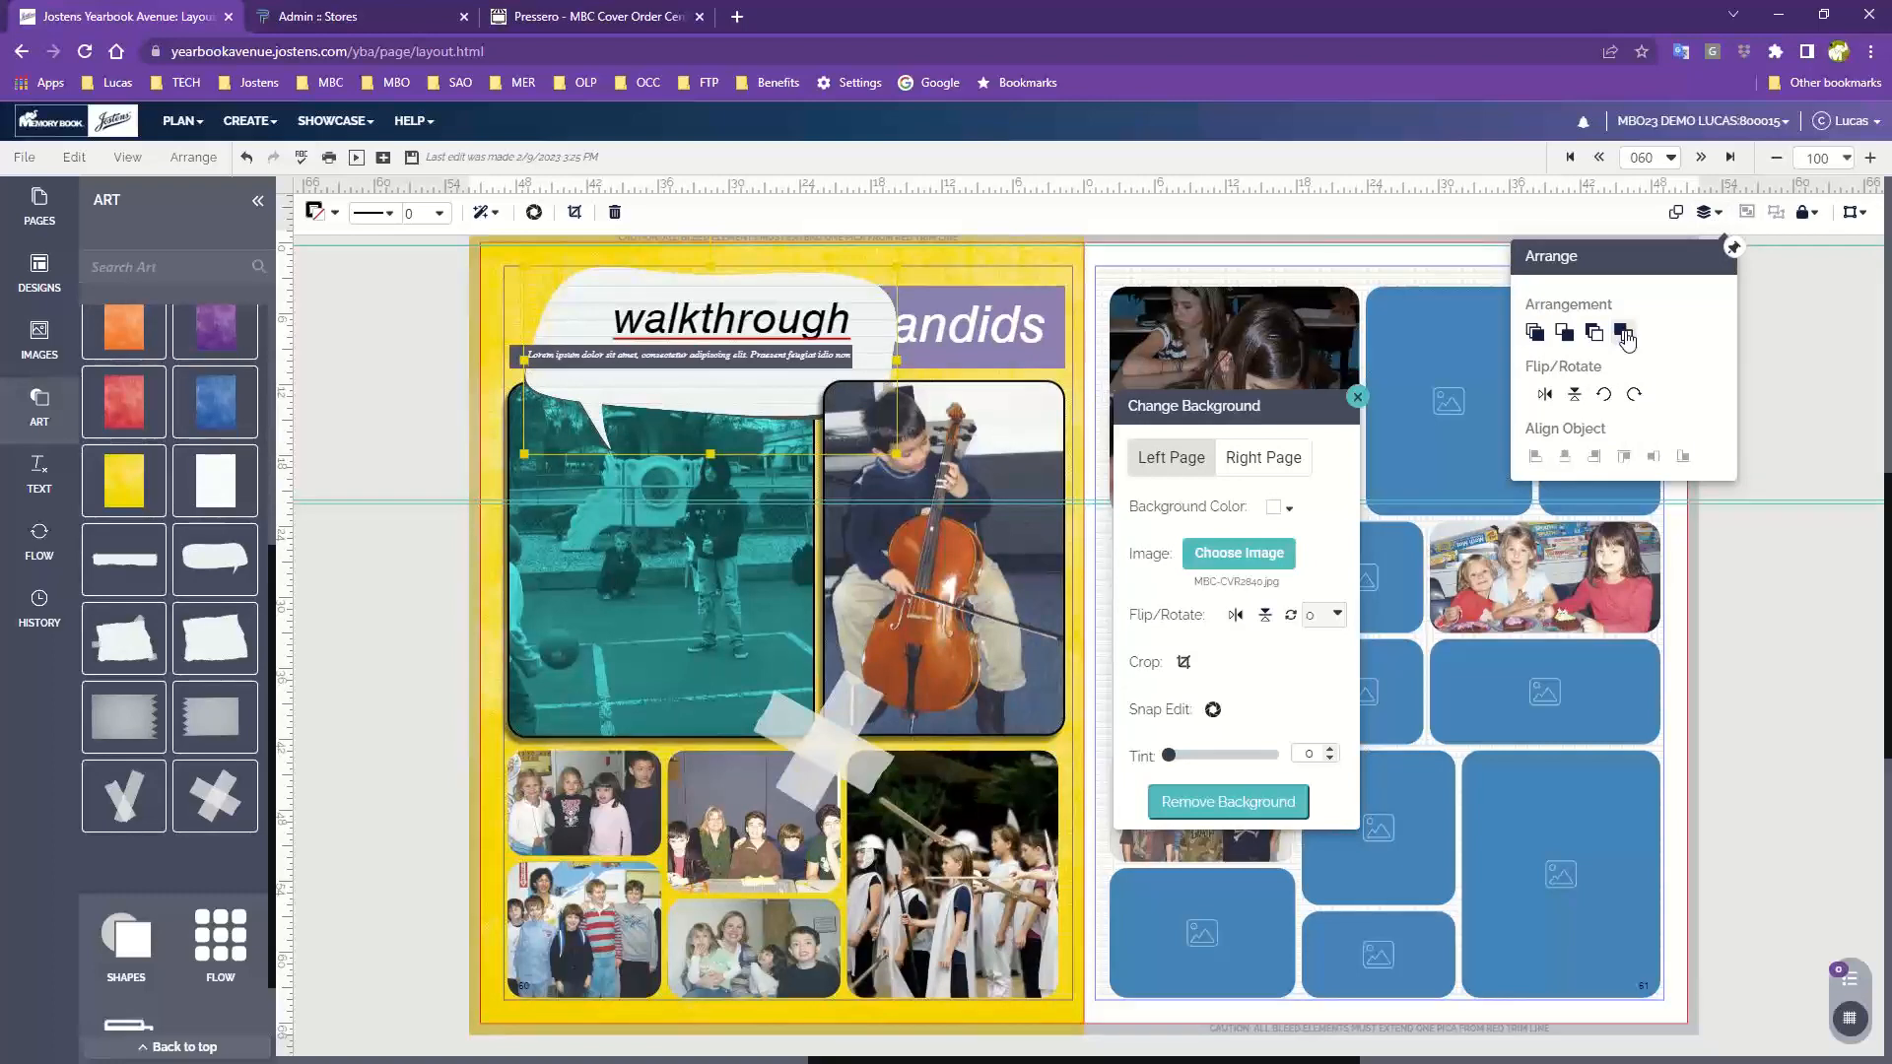
left_click(1623, 334)
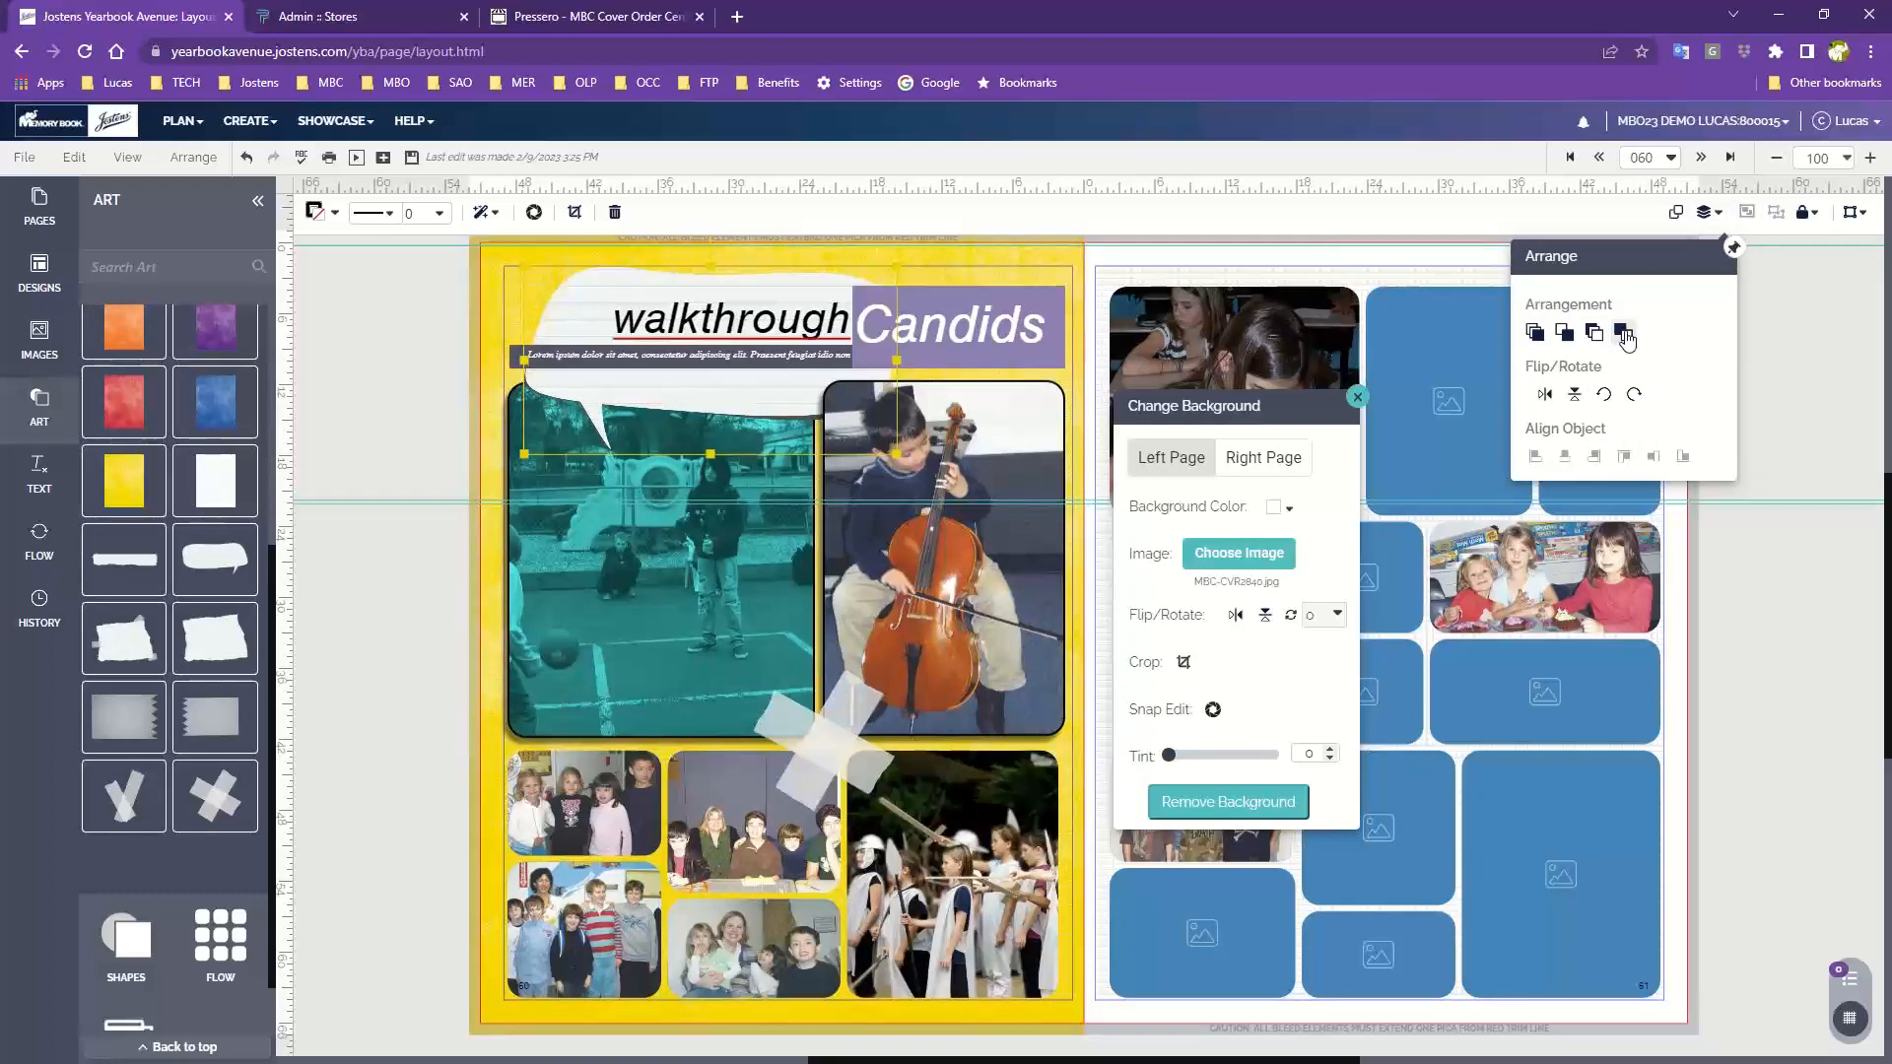
left_click(405, 383)
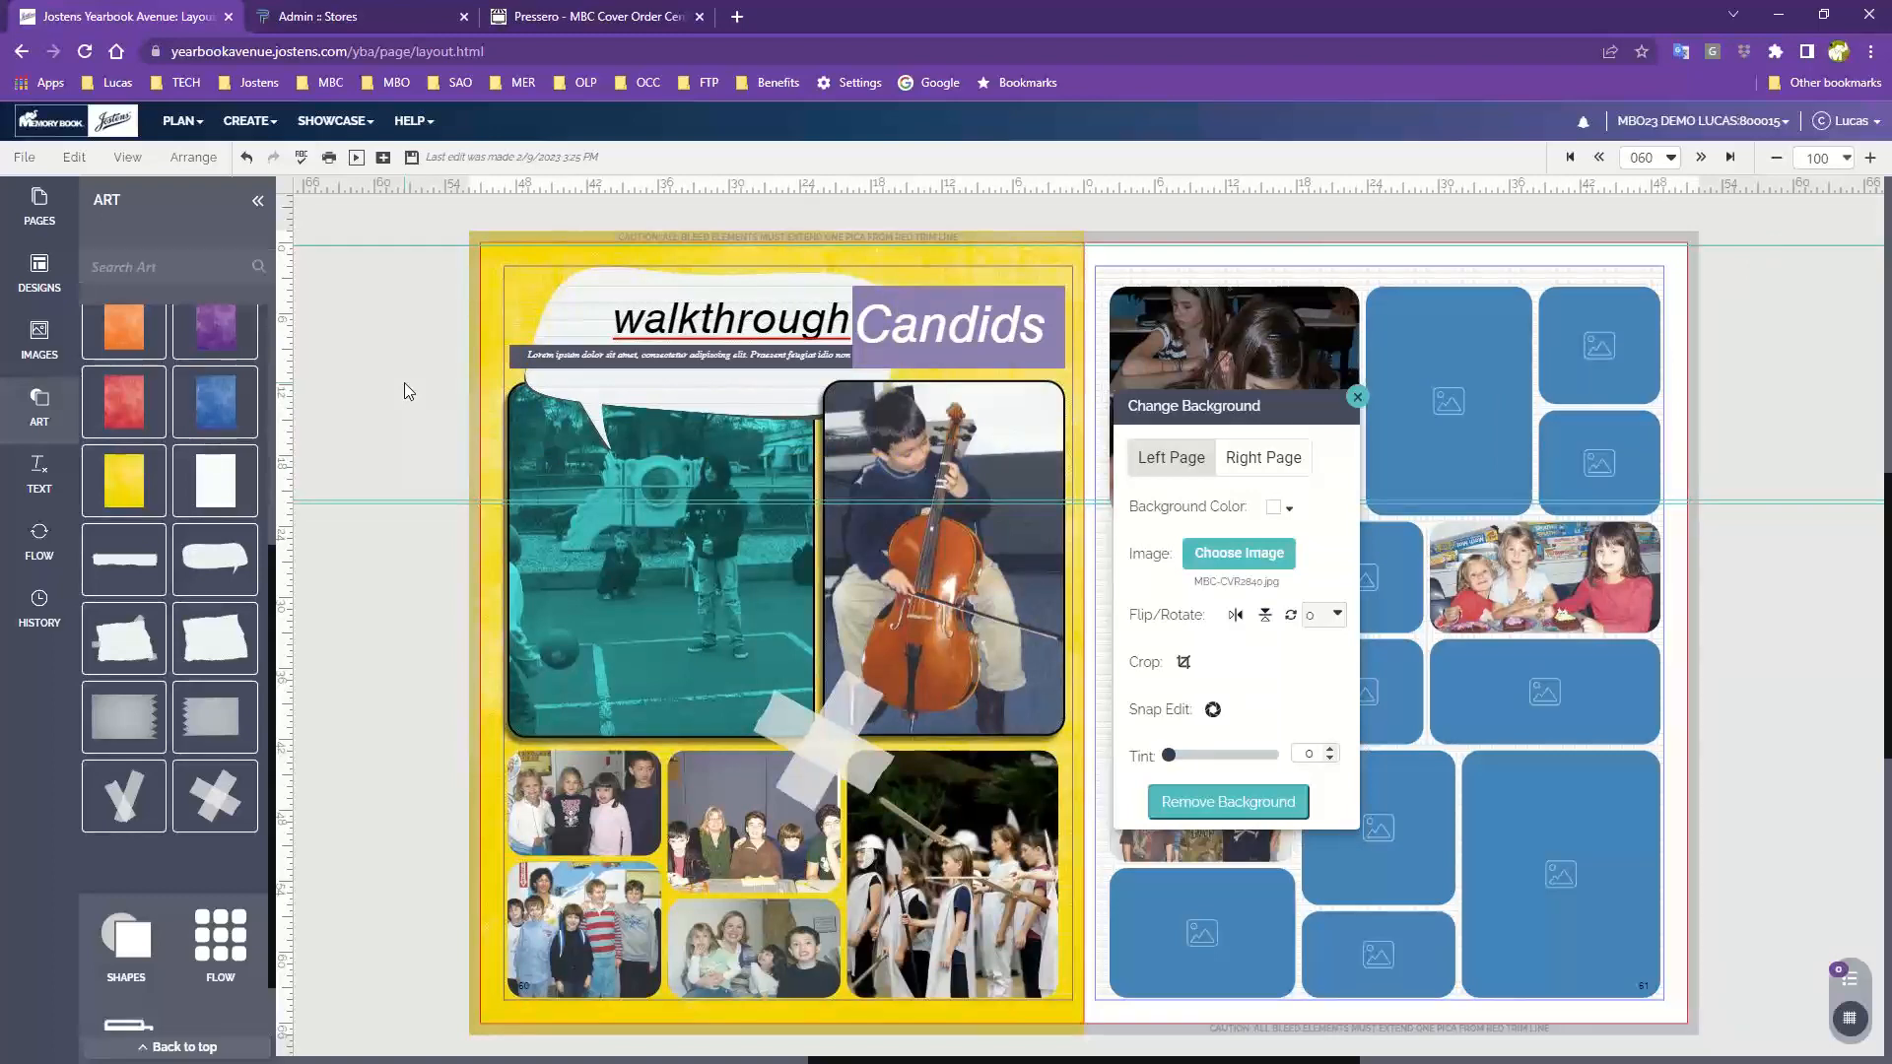
Delete the lorem ipsum subtitle line and move the walkthrough title down inside the speech bubble
left_click(666, 360)
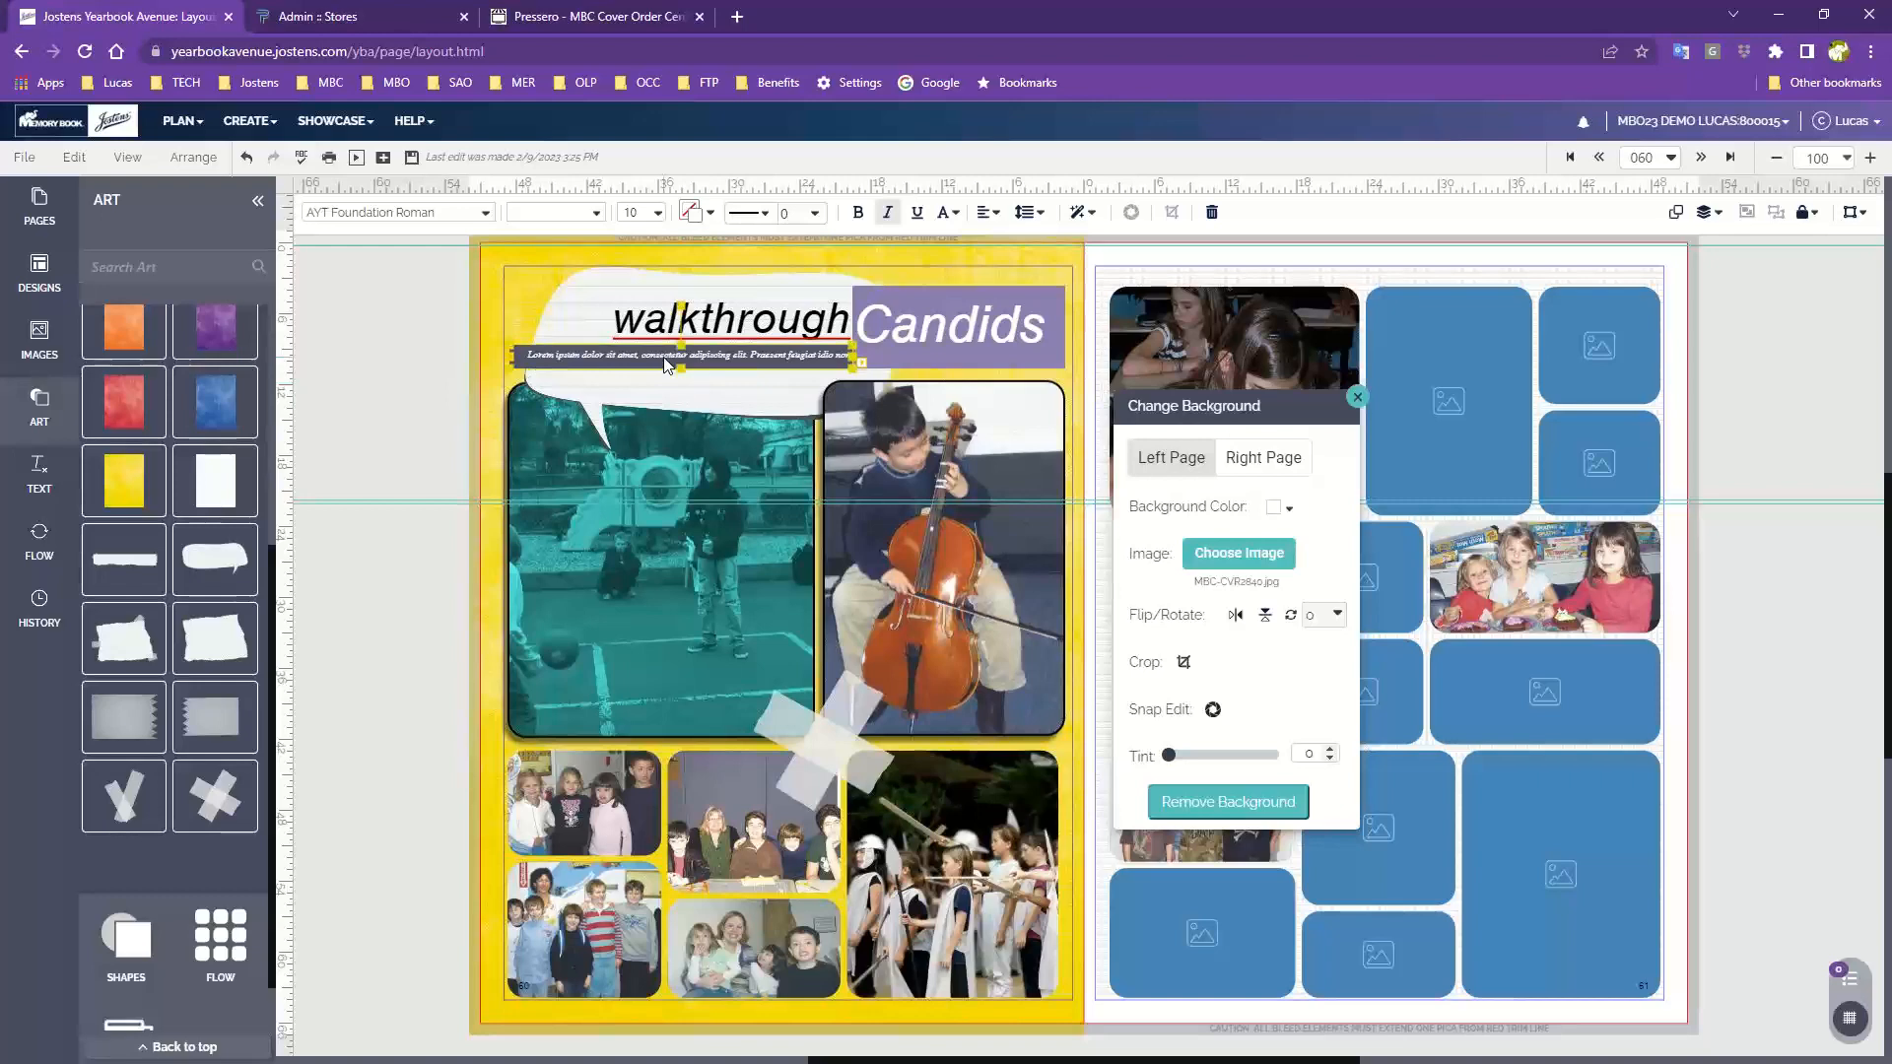
key("Delete")
left_click(745, 326)
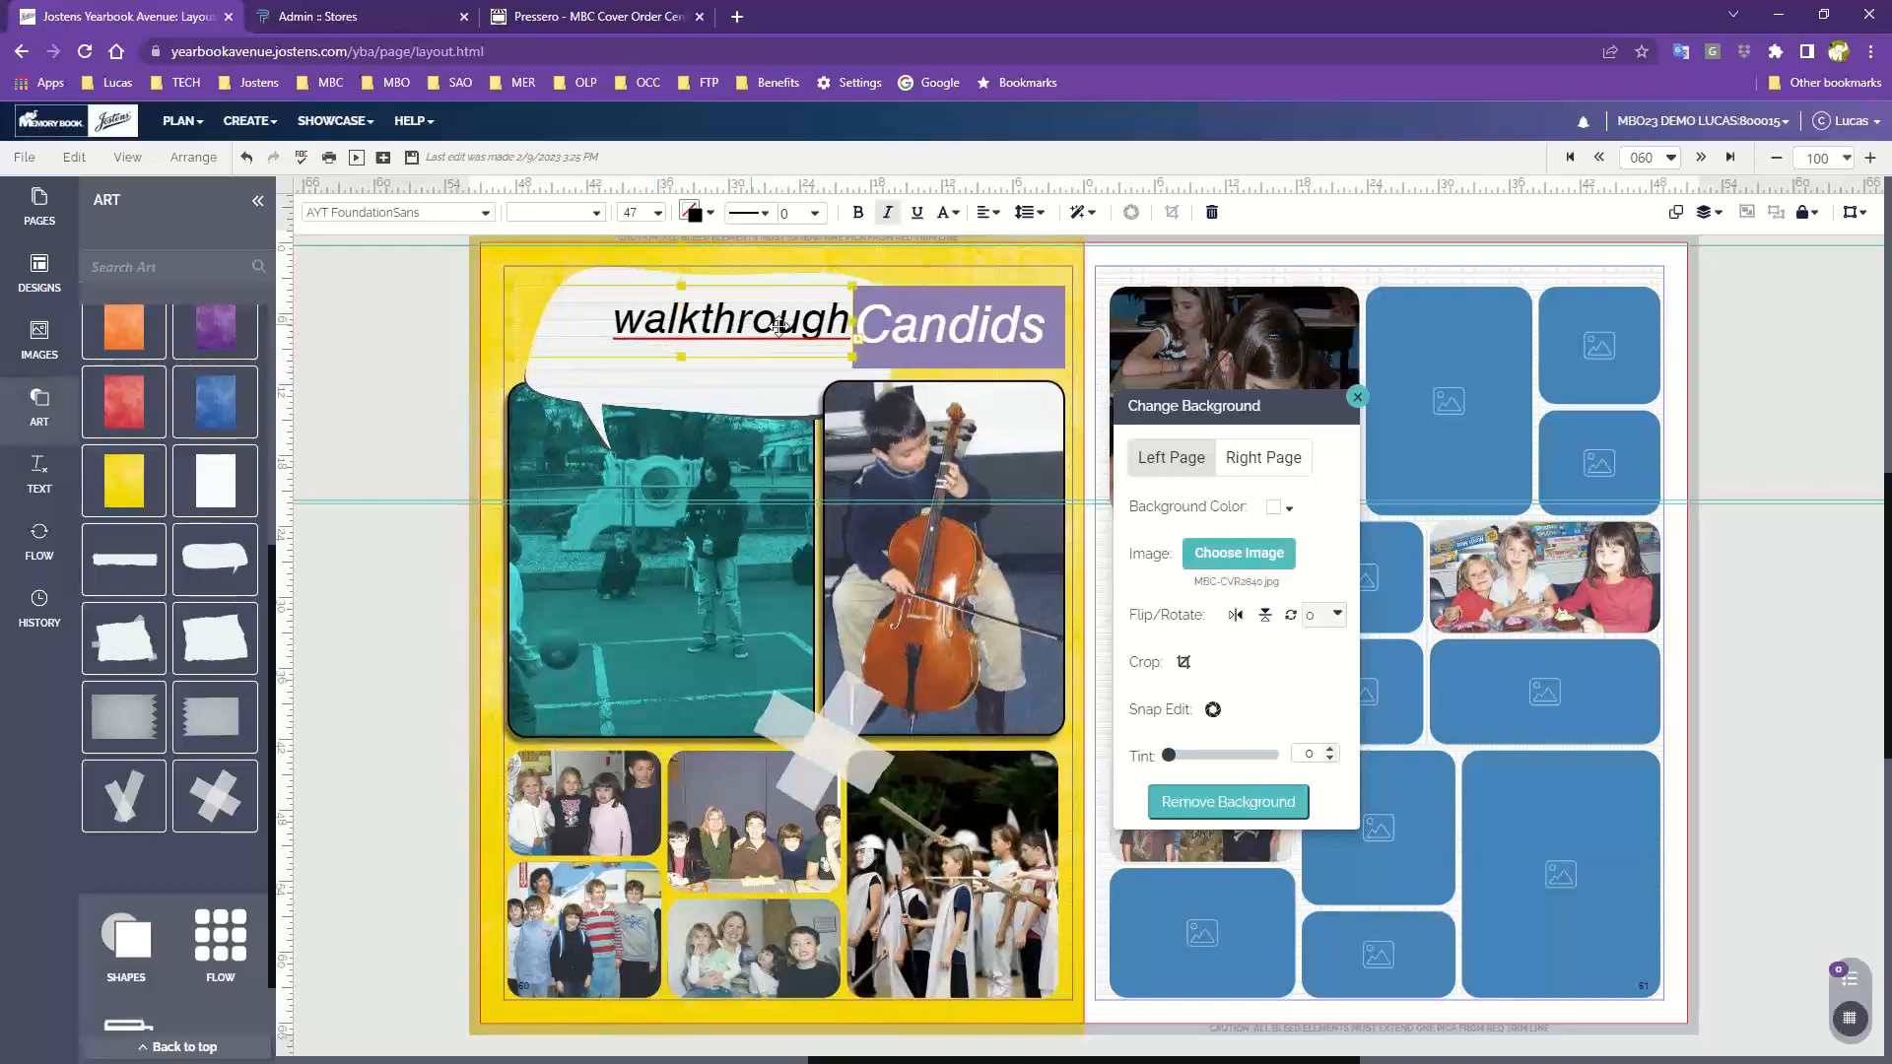
left_click_drag(778, 326, 756, 359)
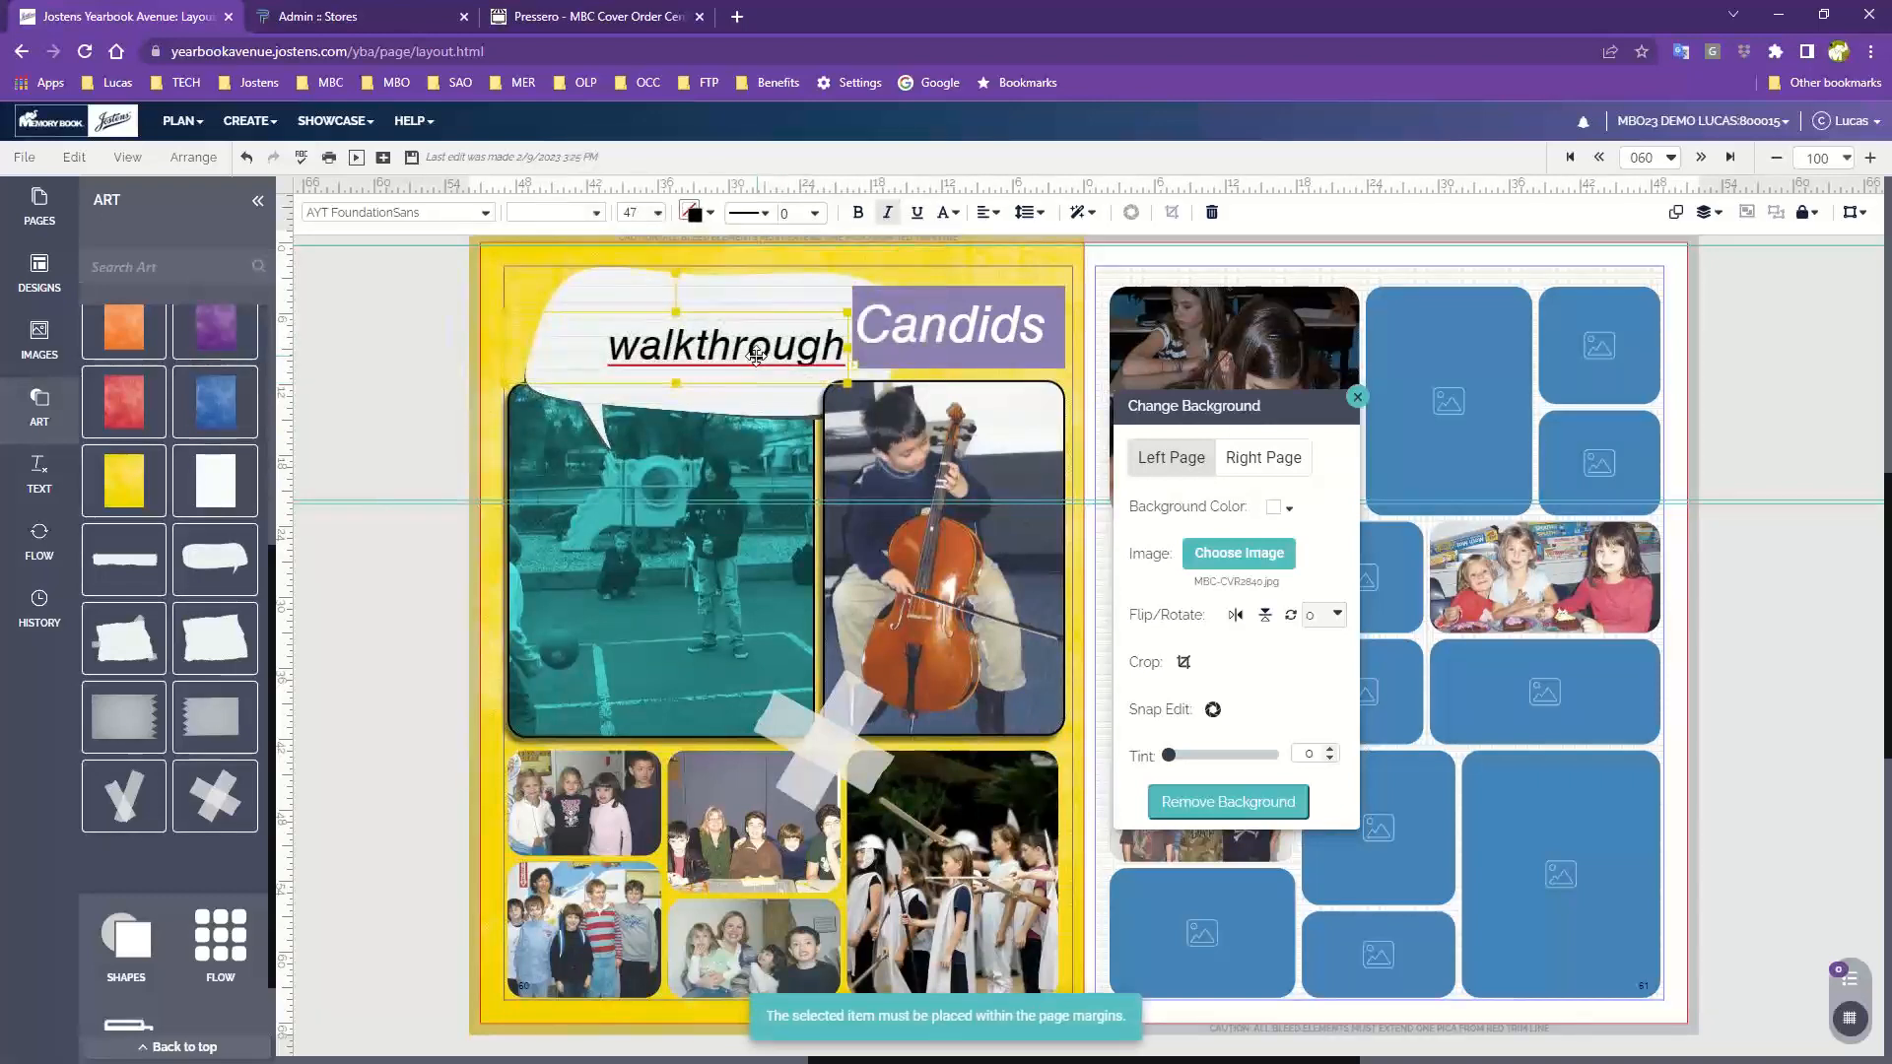
left_click_drag(606, 296, 647, 298)
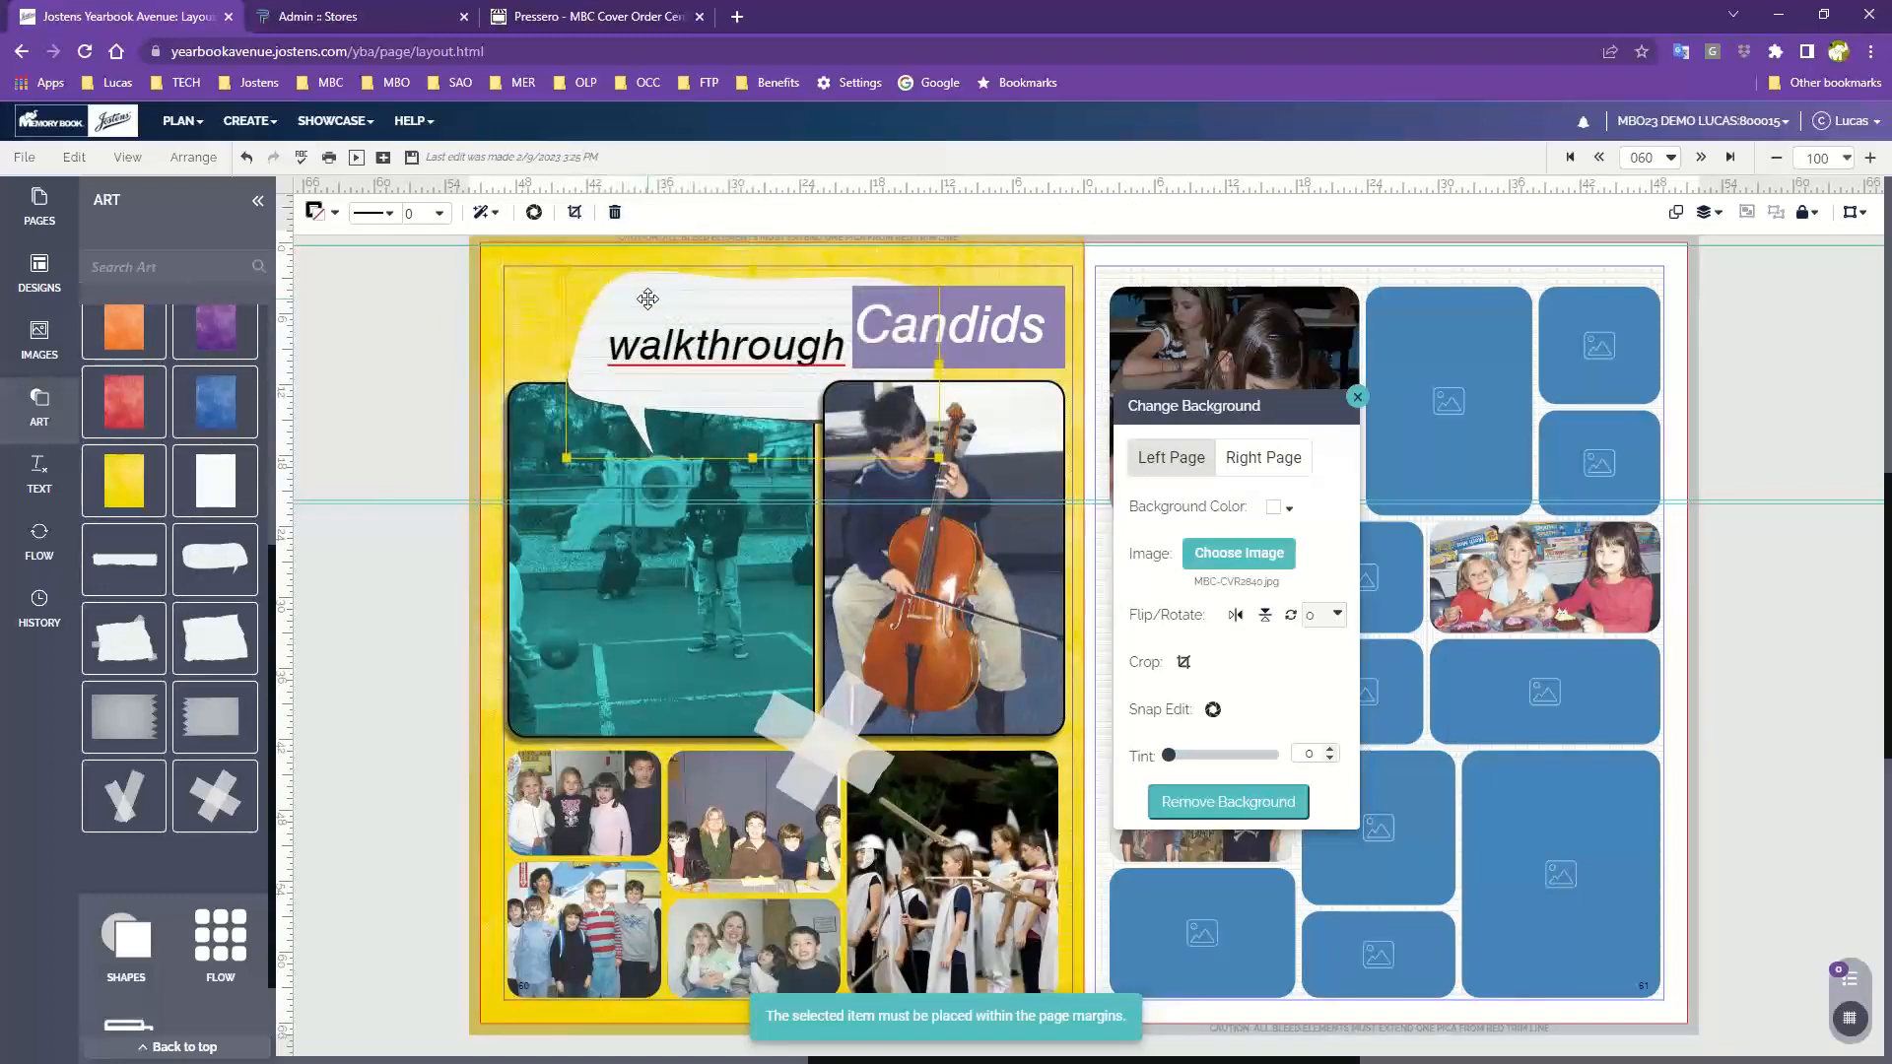
left_click(400, 455)
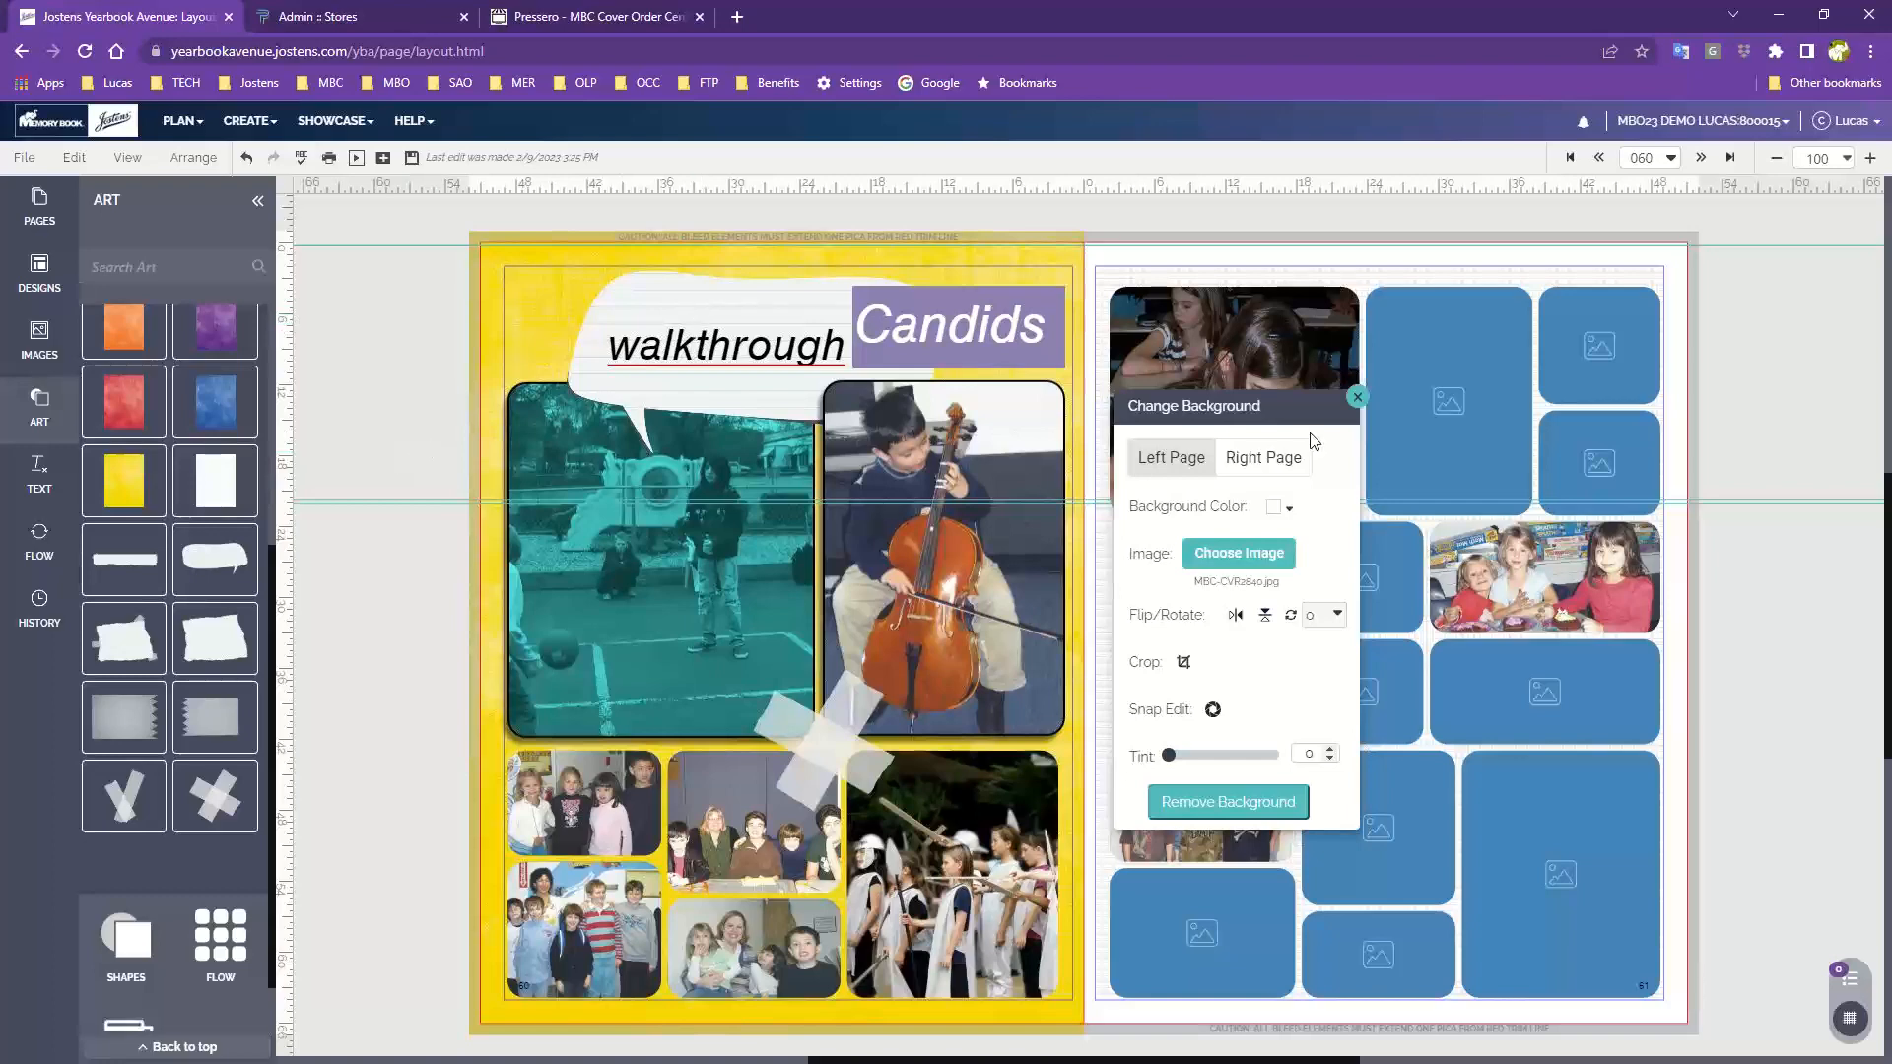
Move the Change Background panel over the left page to uncover the right page
left_click_drag(1253, 411, 479, 317)
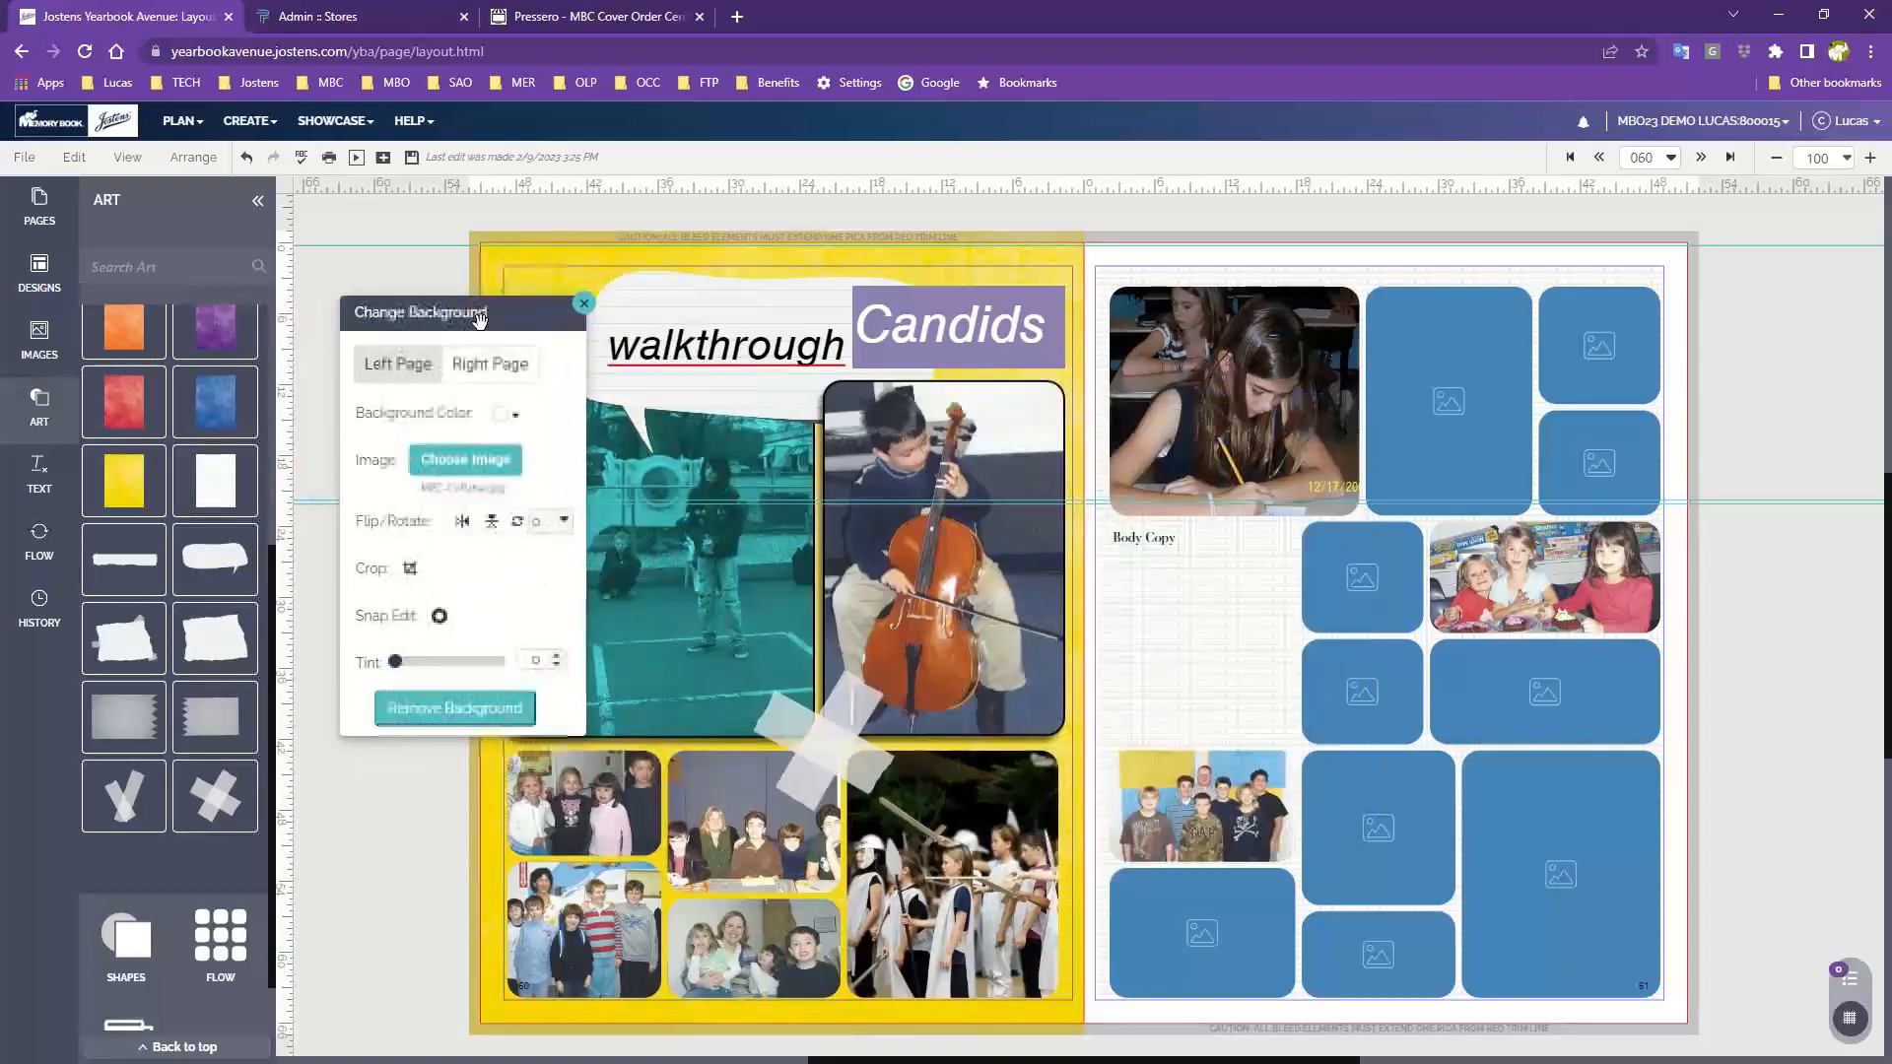
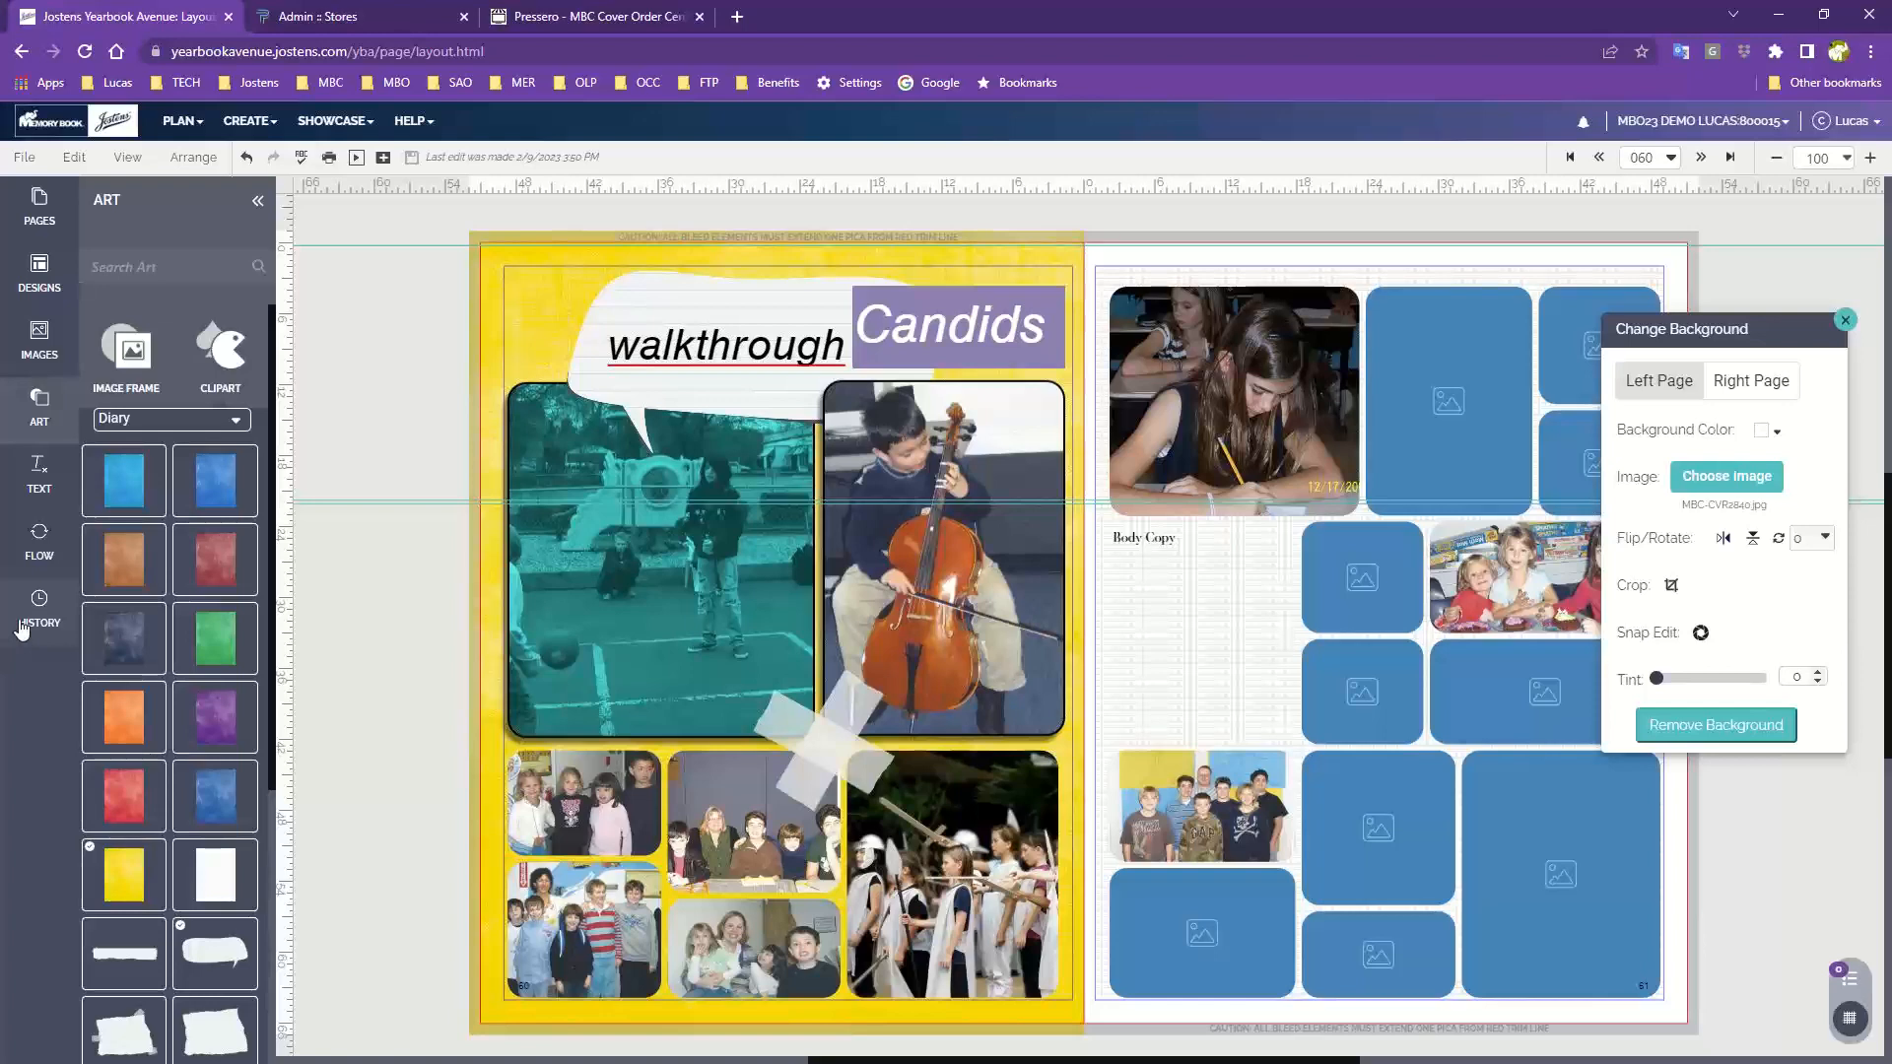
Open the page history and restore page 060's 2/9/2023 2:56 PM version onto the left page
left_click(23, 625)
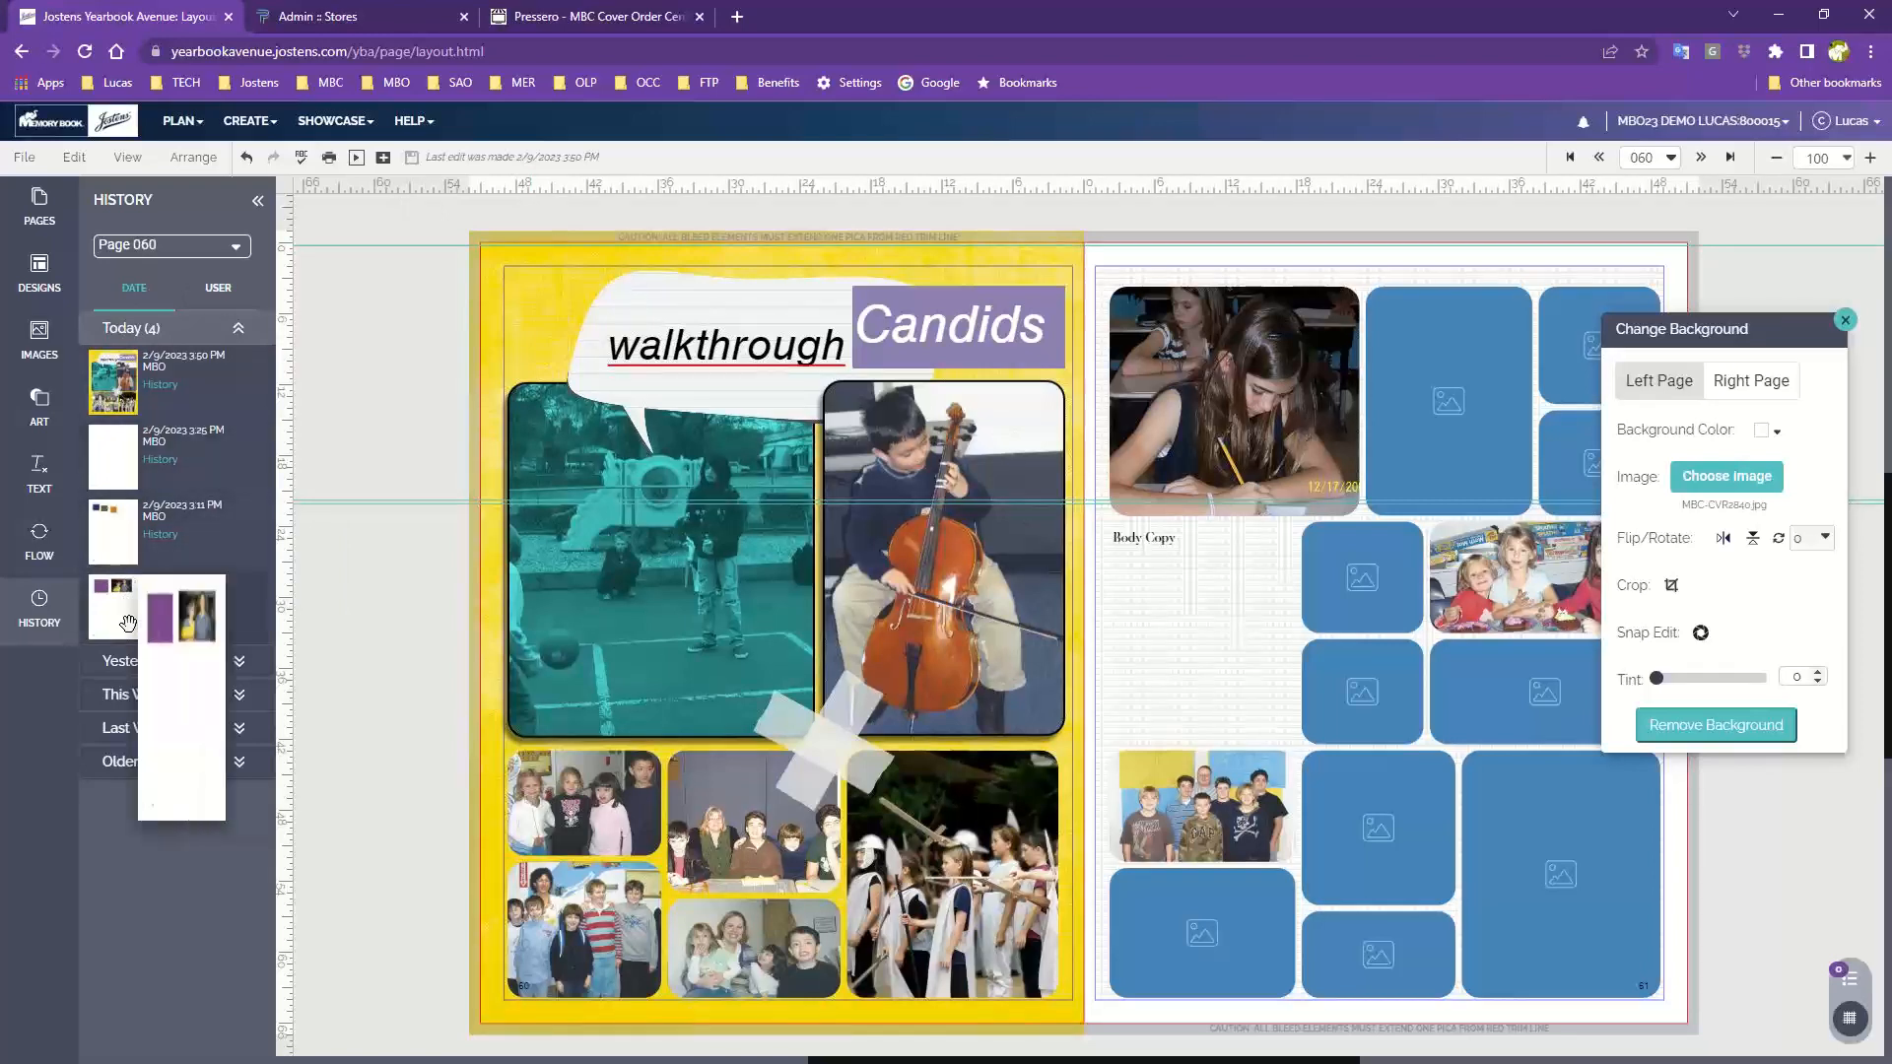
mouse_move(126, 618)
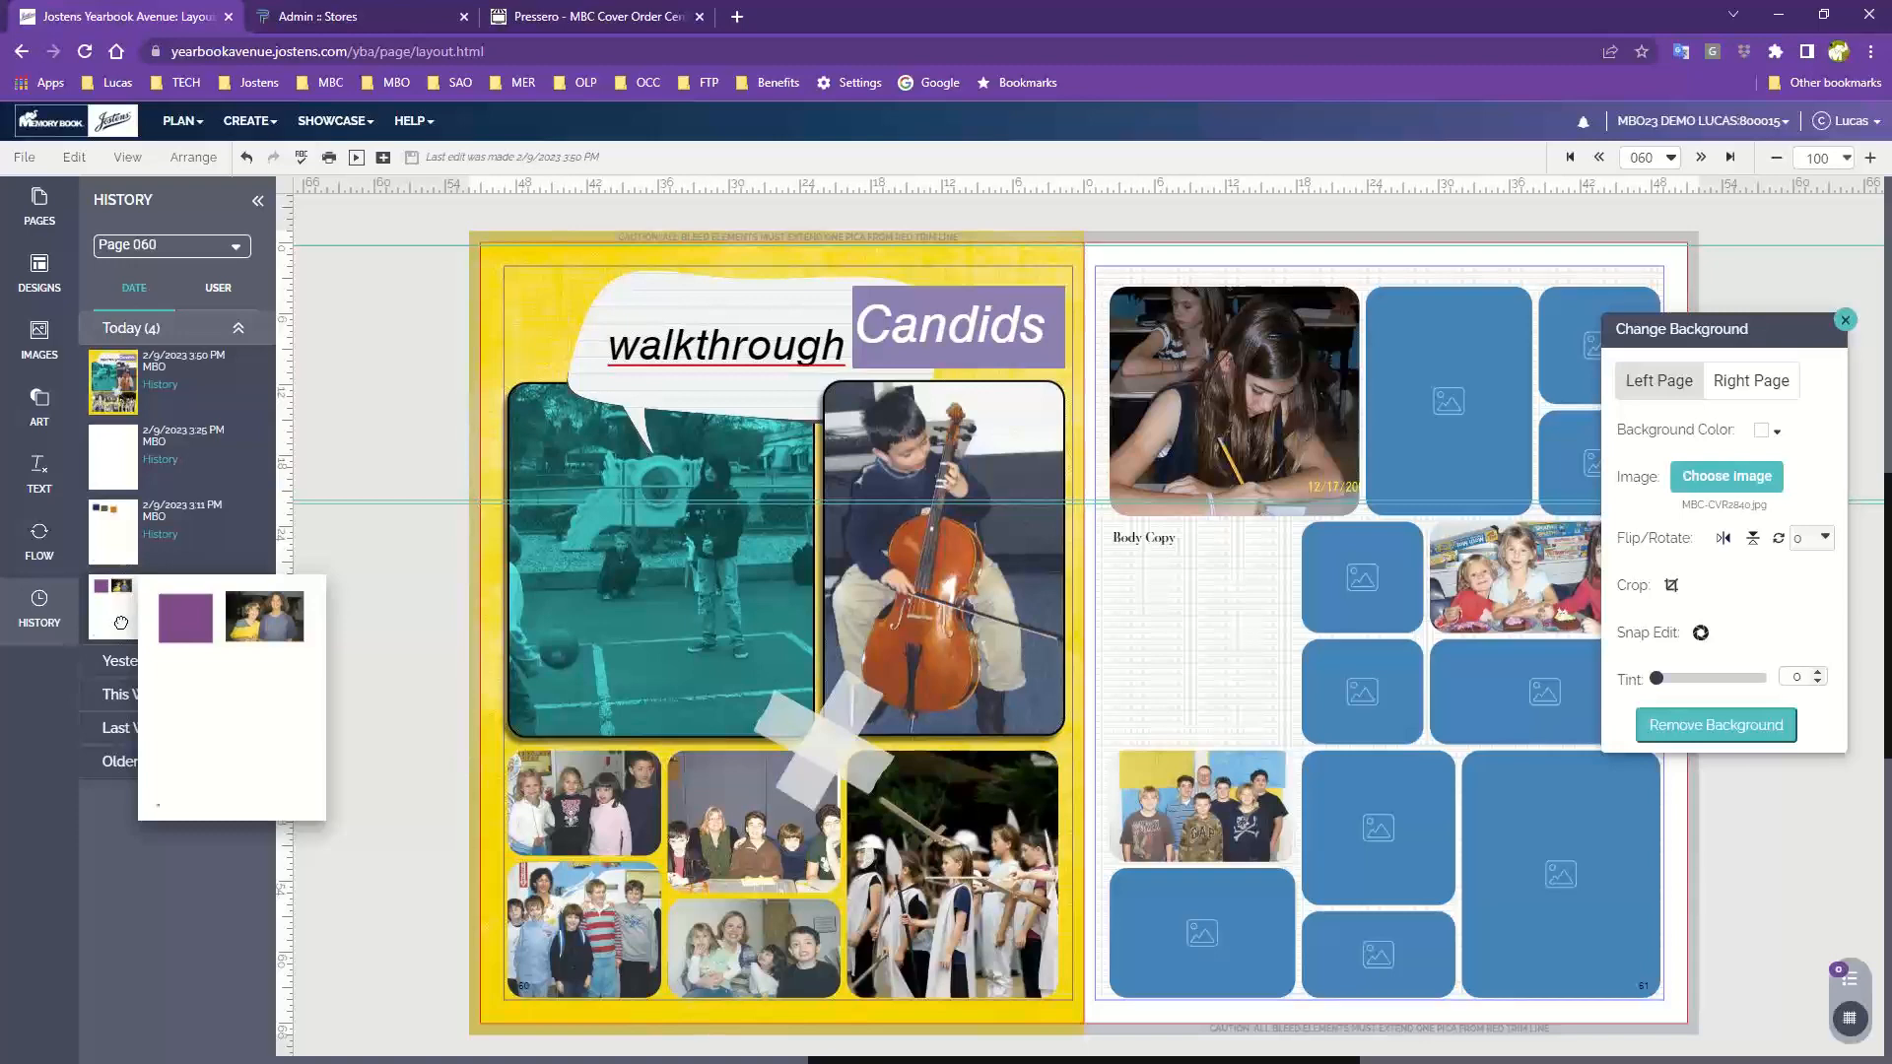
left_click_drag(125, 617, 774, 628)
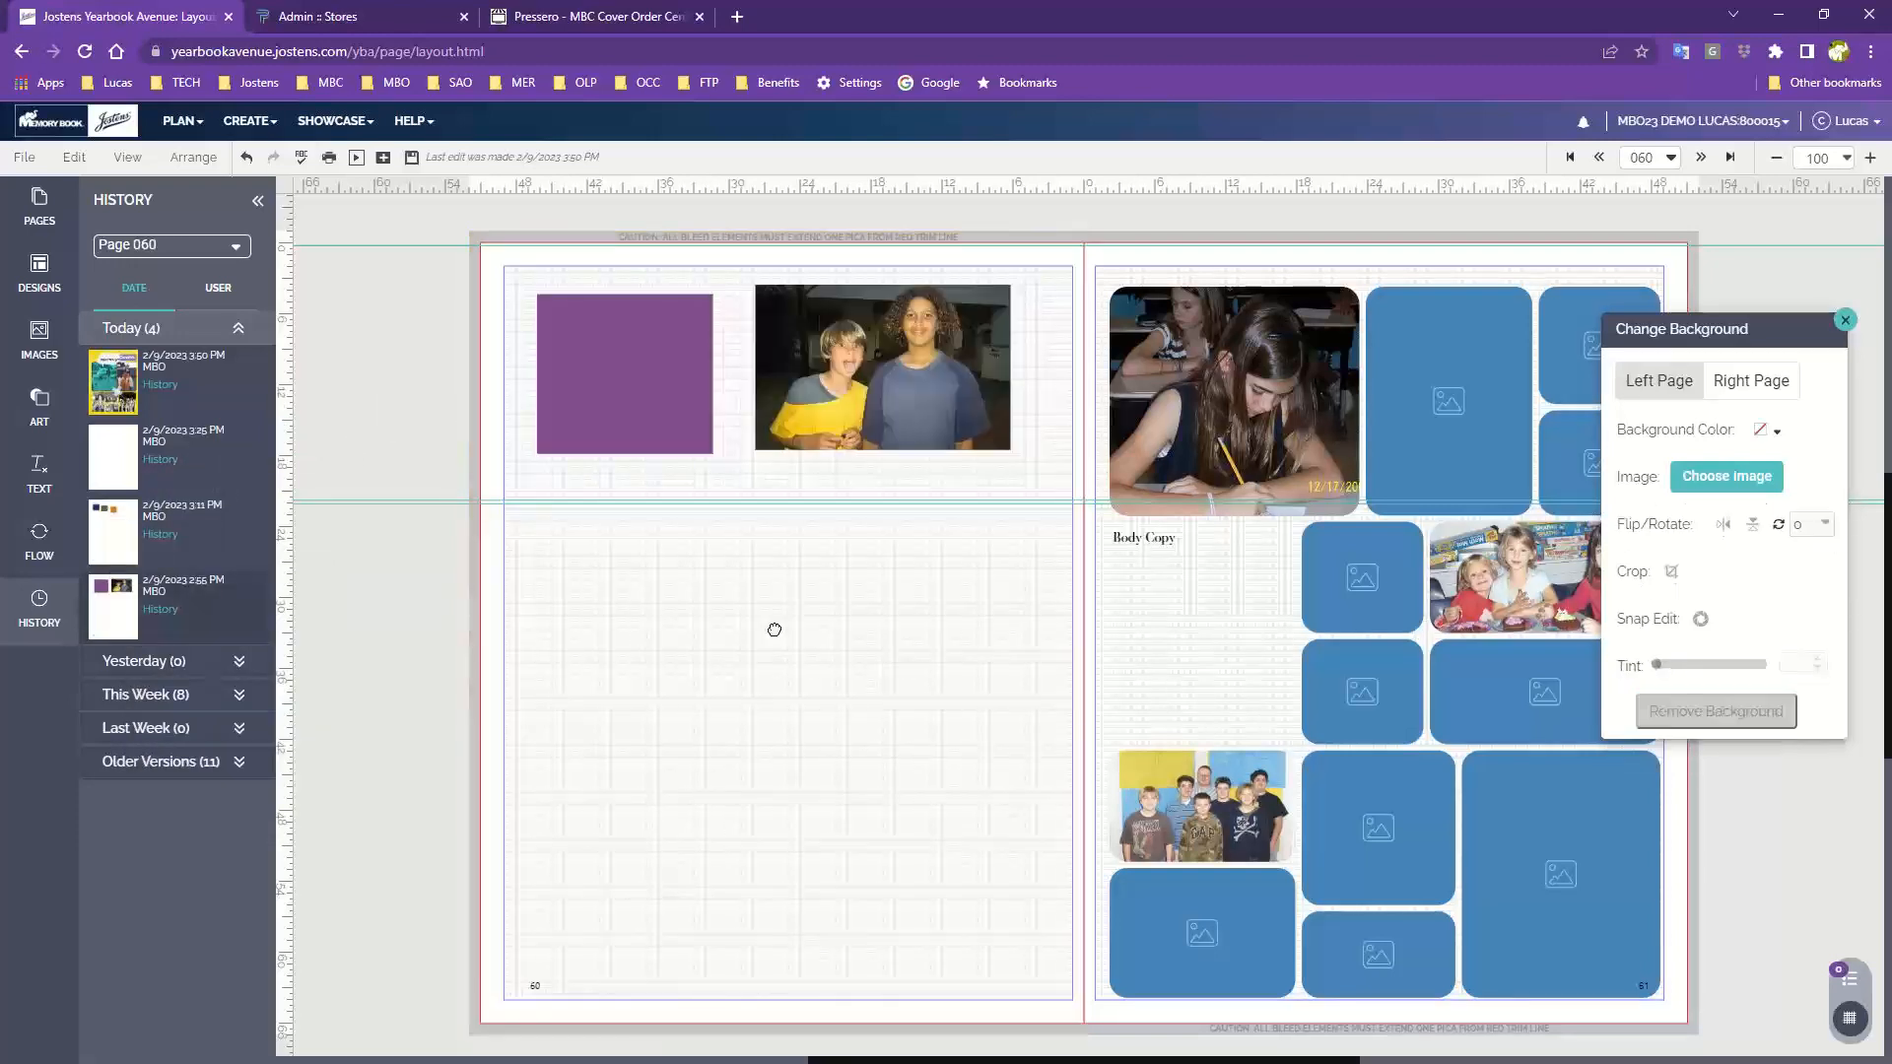